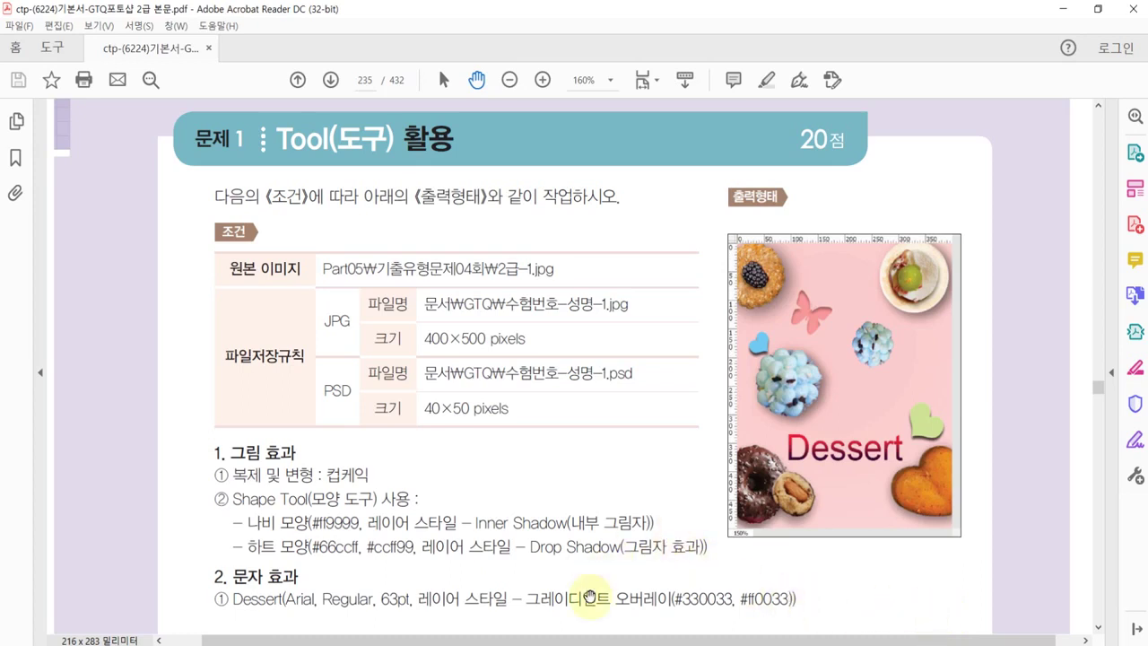
# Switch to Photoshop, create a new 400 × 500 pixel document and show its grid.
pyautogui.hotkey('alt', 'Tab')
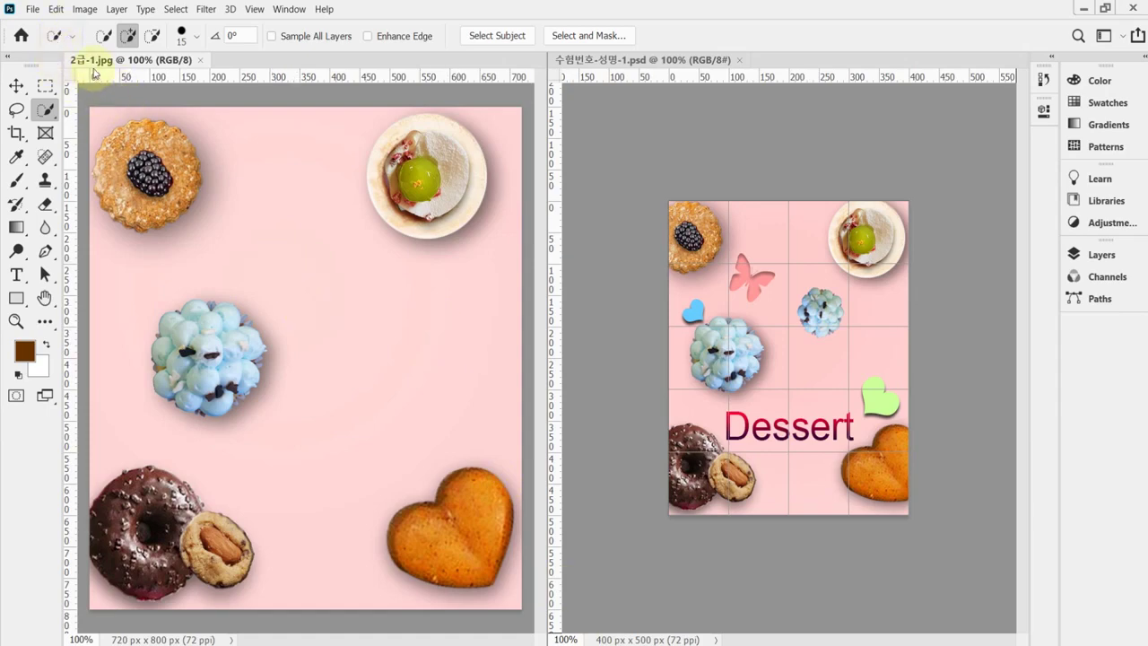
pyautogui.hotkey('ctrl', 'n')
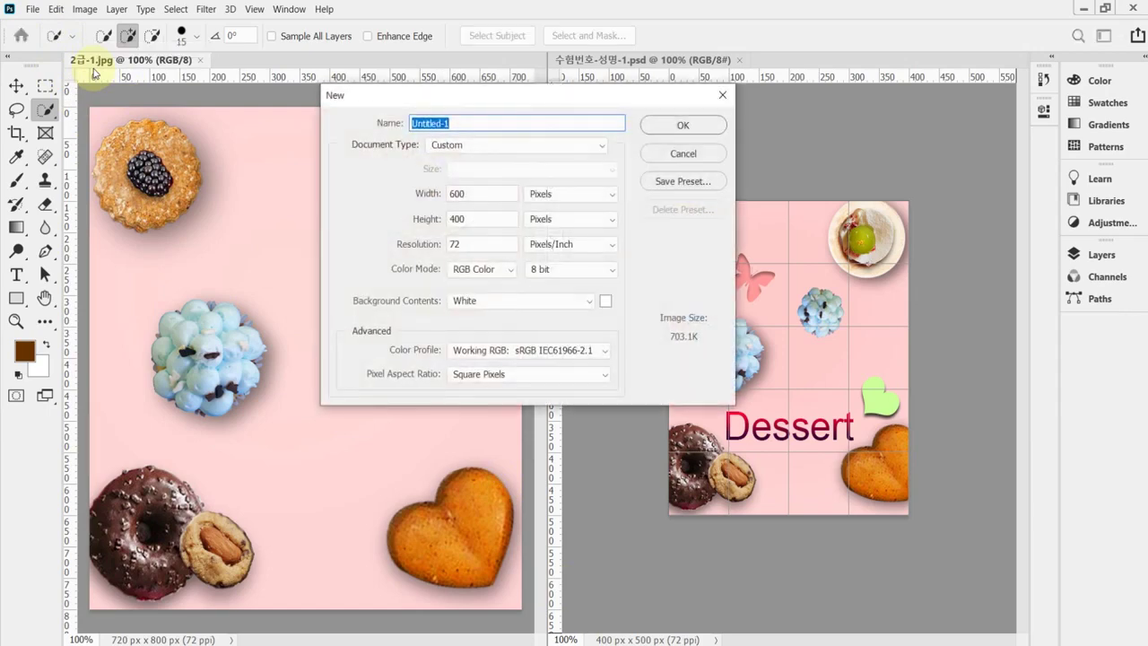
pyautogui.press('Tab')
pyautogui.press('Tab')
pyautogui.write('400')
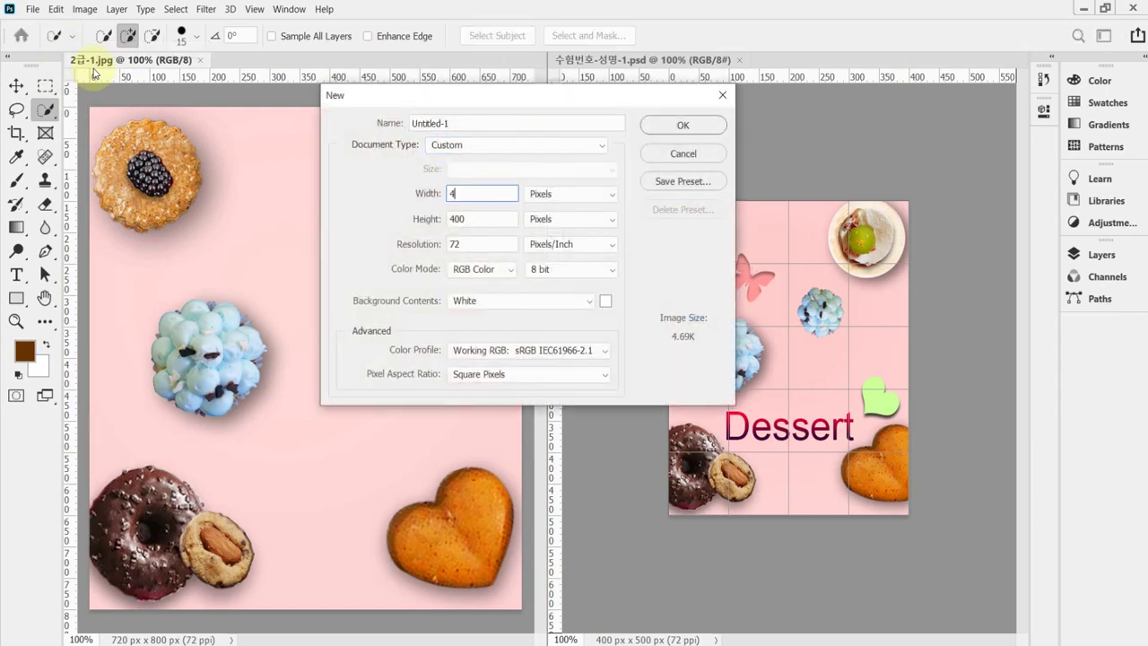
pyautogui.press('Tab')
pyautogui.press('Tab')
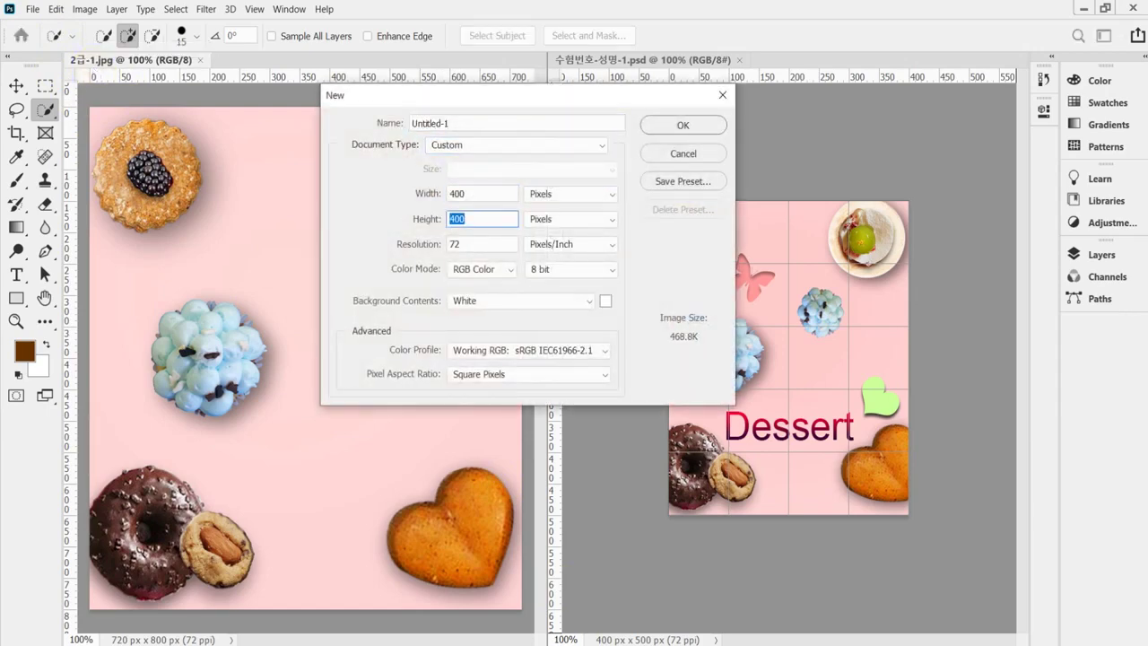
pyautogui.write('500')
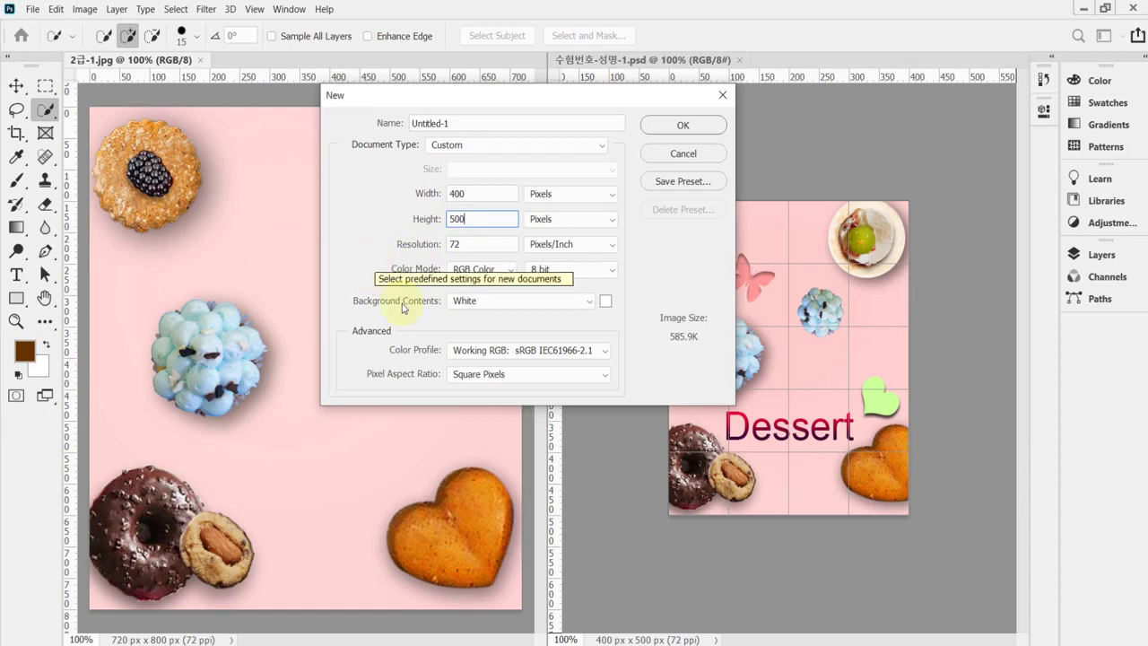
pyautogui.click(684, 126)
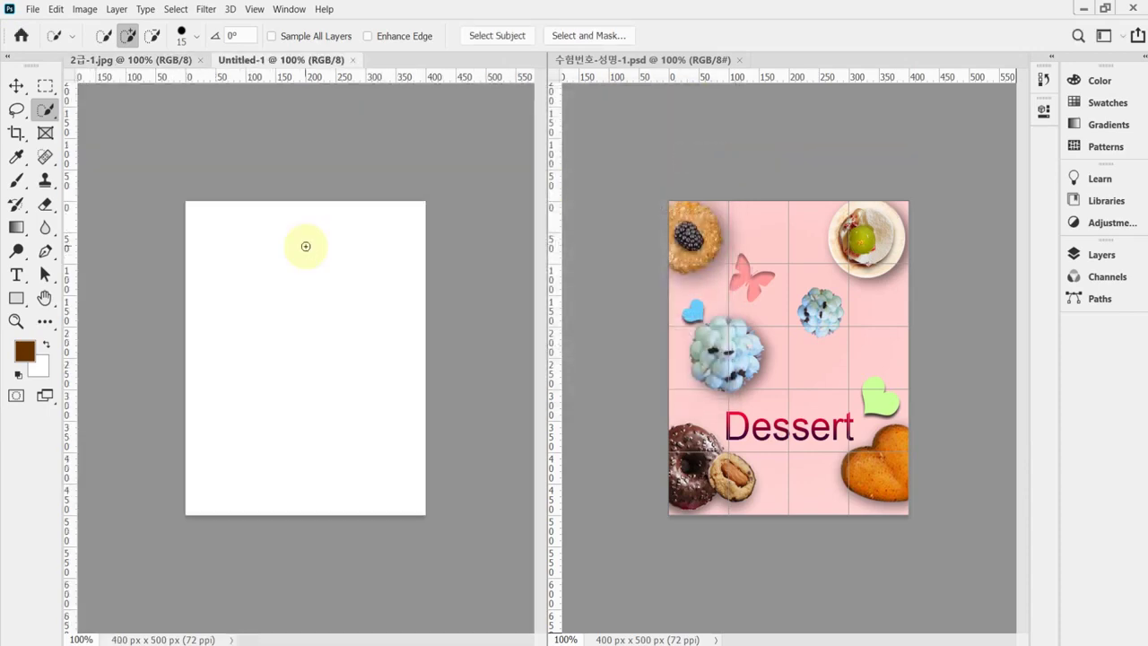
pyautogui.hotkey('ctrl', "'")
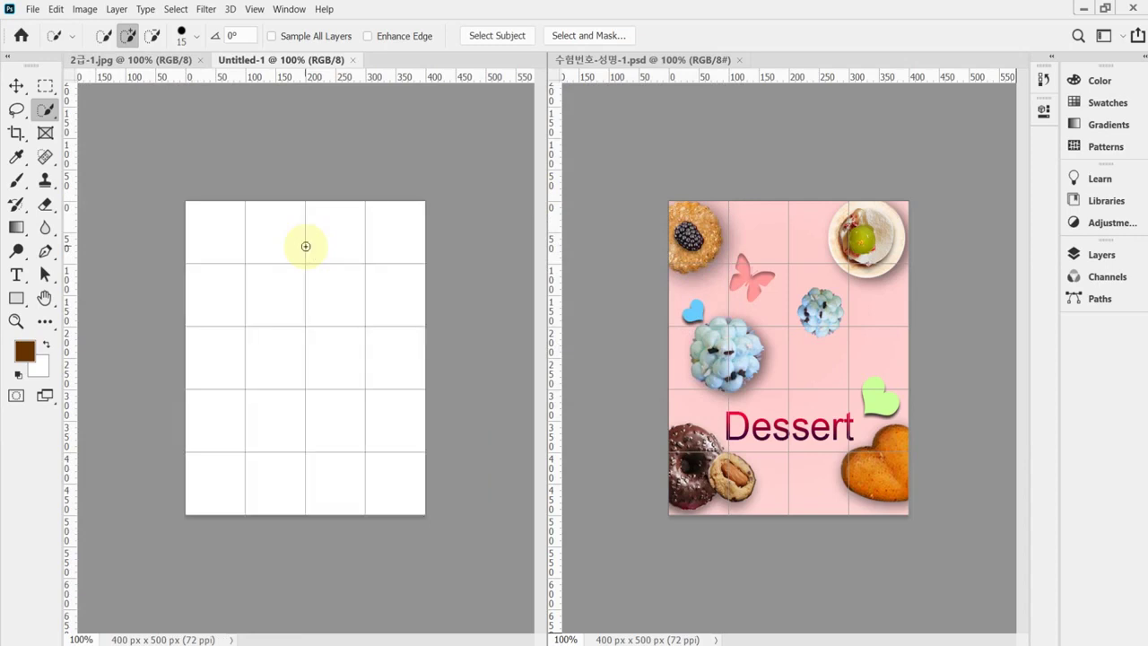
# Copy the entire 2급-1.jpg image and paste it into the new blank document.
pyautogui.click(114, 61)
pyautogui.hotkey('ctrl', 'a')
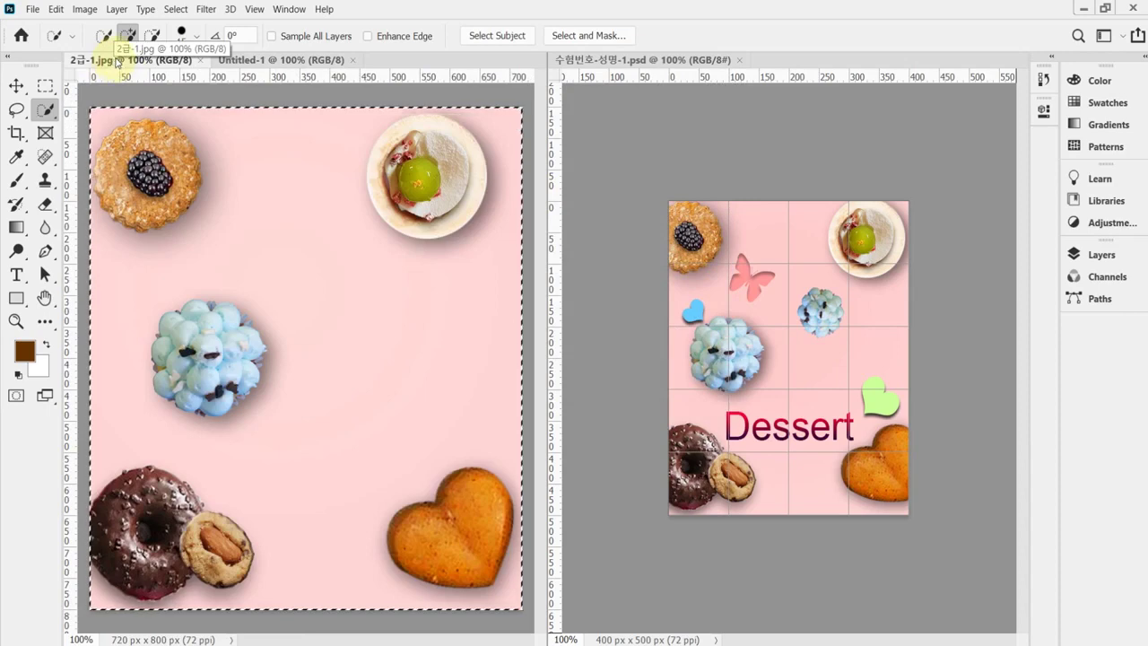
pyautogui.click(243, 59)
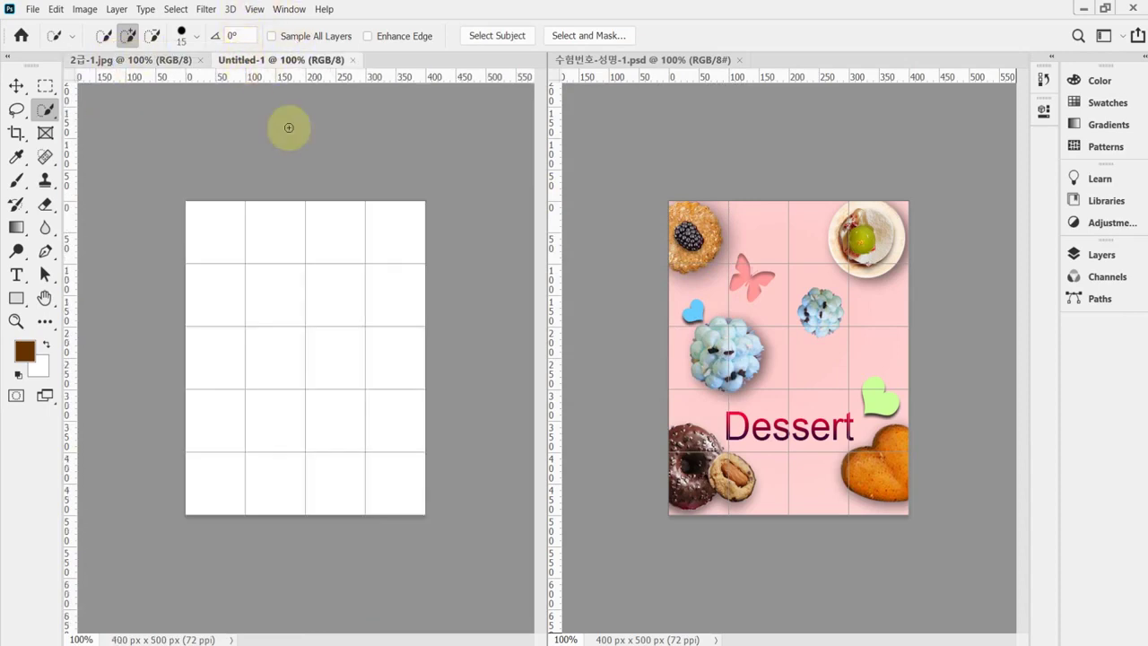
pyautogui.hotkey('ctrl', 'v')
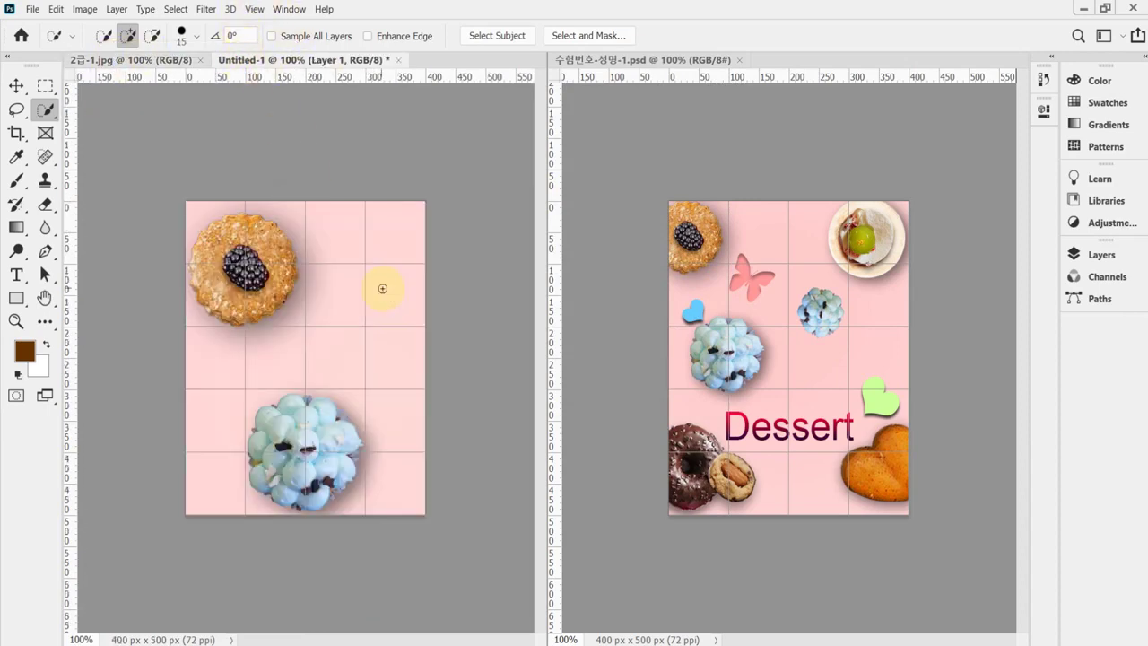
# Scale the pasted image proportionally to 64.28% and position it to cover the canvas like the reference image.
pyautogui.hotkey('ctrl', 't')
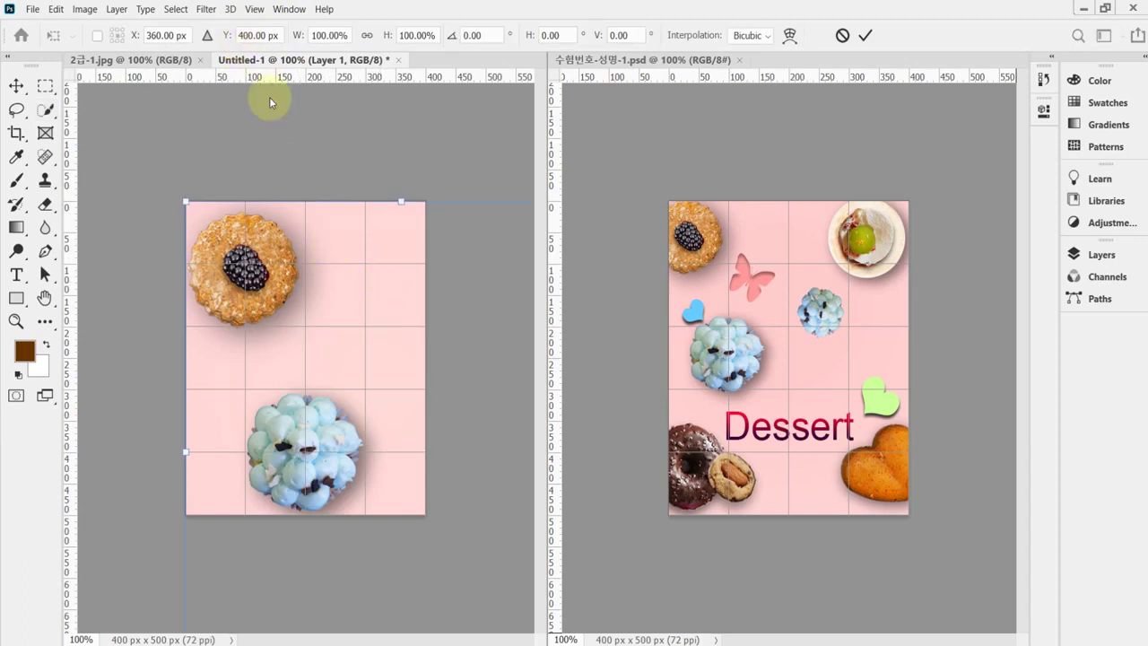
pyautogui.click(365, 36)
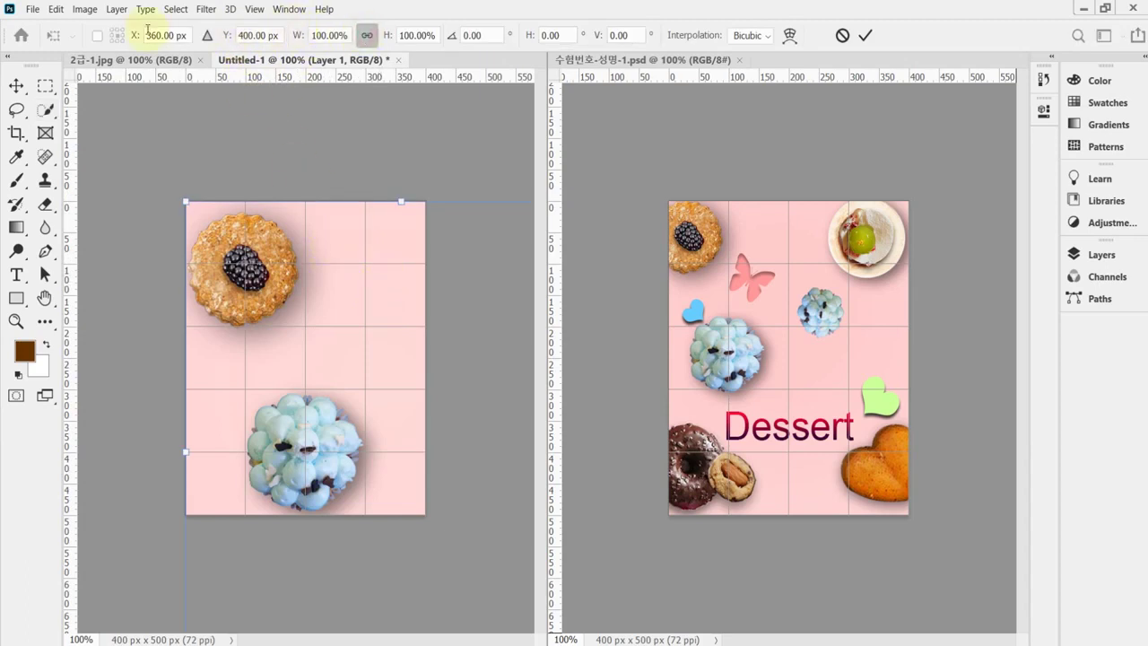
pyautogui.moveTo(292, 37); pyautogui.dragTo(257, 33)
pyautogui.moveTo(436, 371); pyautogui.dragTo(341, 255)
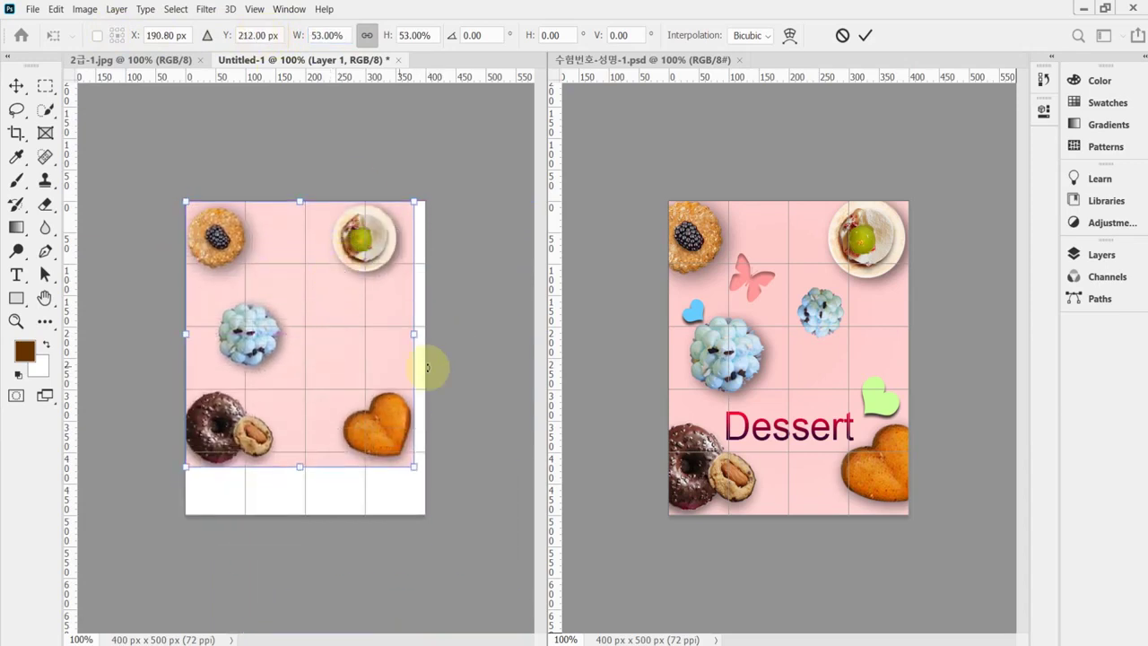
pyautogui.moveTo(414, 466); pyautogui.dragTo(436, 526)
pyautogui.moveTo(347, 395); pyautogui.dragTo(330, 387)
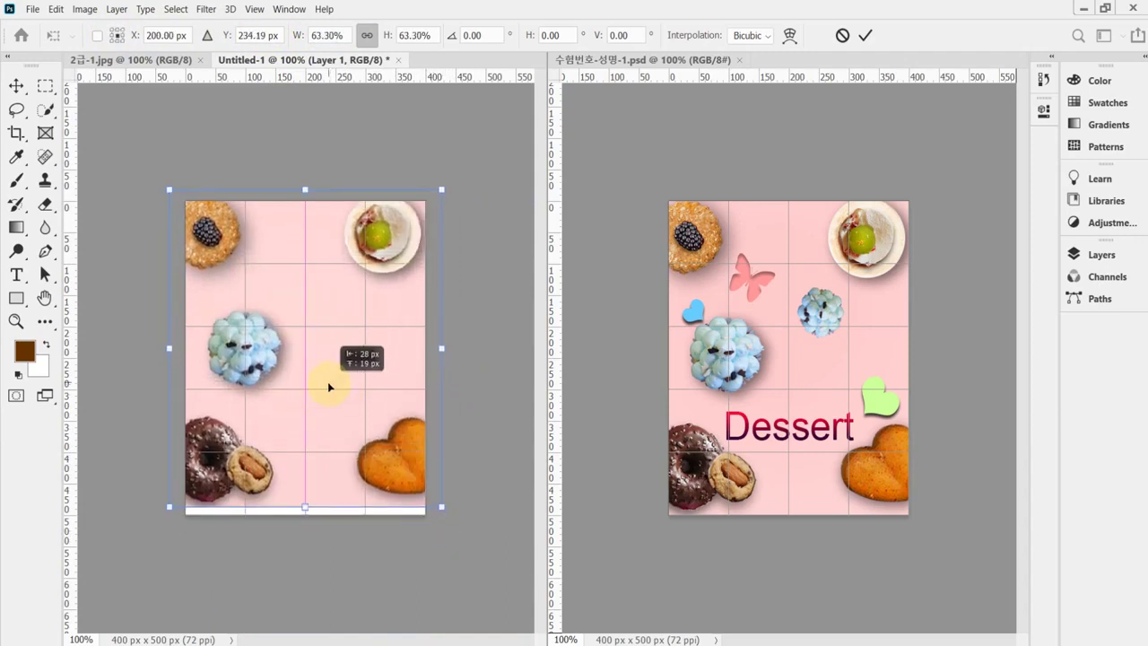
pyautogui.moveTo(330, 387); pyautogui.dragTo(331, 394)
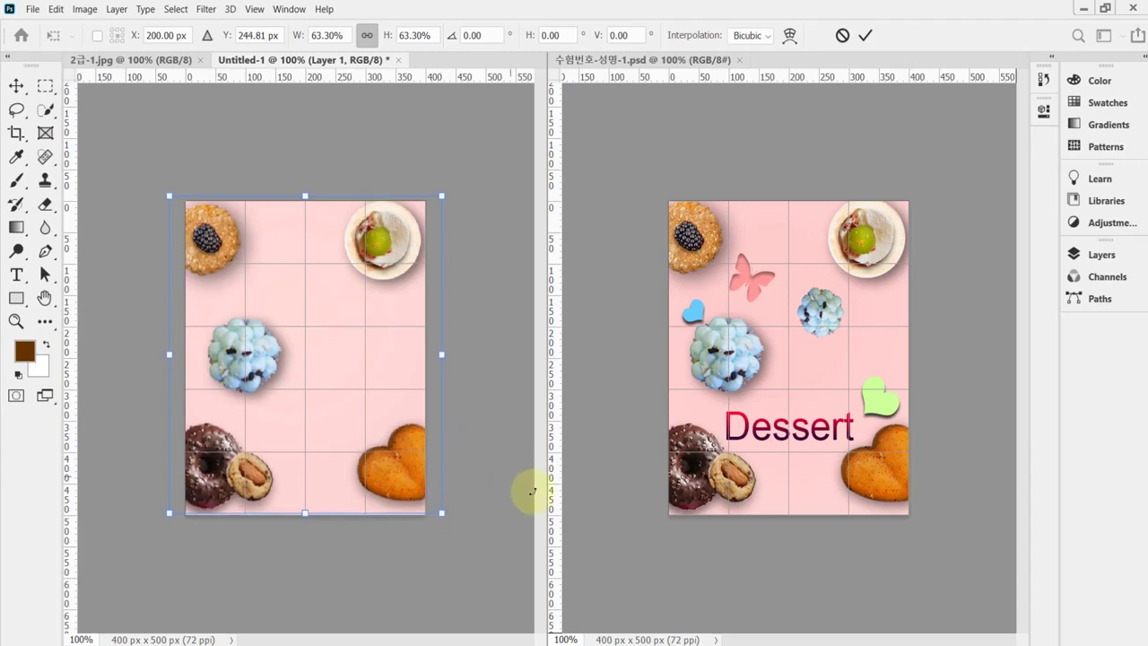
pyautogui.moveTo(437, 512); pyautogui.dragTo(445, 518)
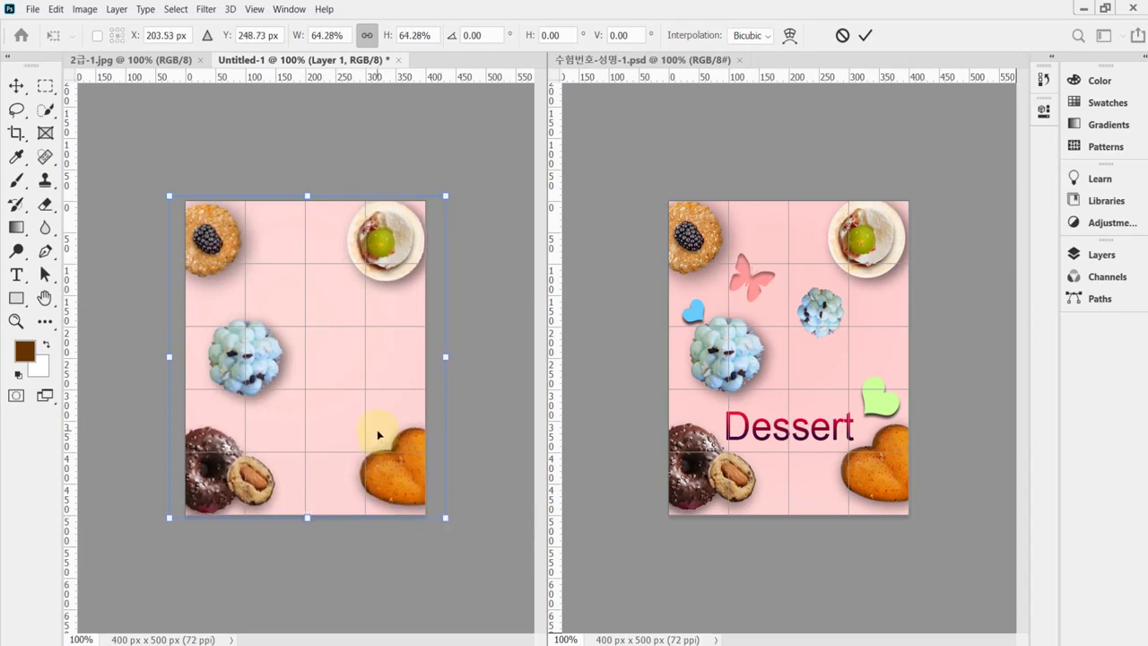
# Nudge the scaled image 7 px left and 2 px up, and apply the transformation.
pyautogui.press('Left')
pyautogui.press('Left')
pyautogui.press('Left')
pyautogui.press('Left')
pyautogui.press('Left')
pyautogui.press('Left')
pyautogui.press('Left')
pyautogui.press('Up')
pyautogui.press('Up')
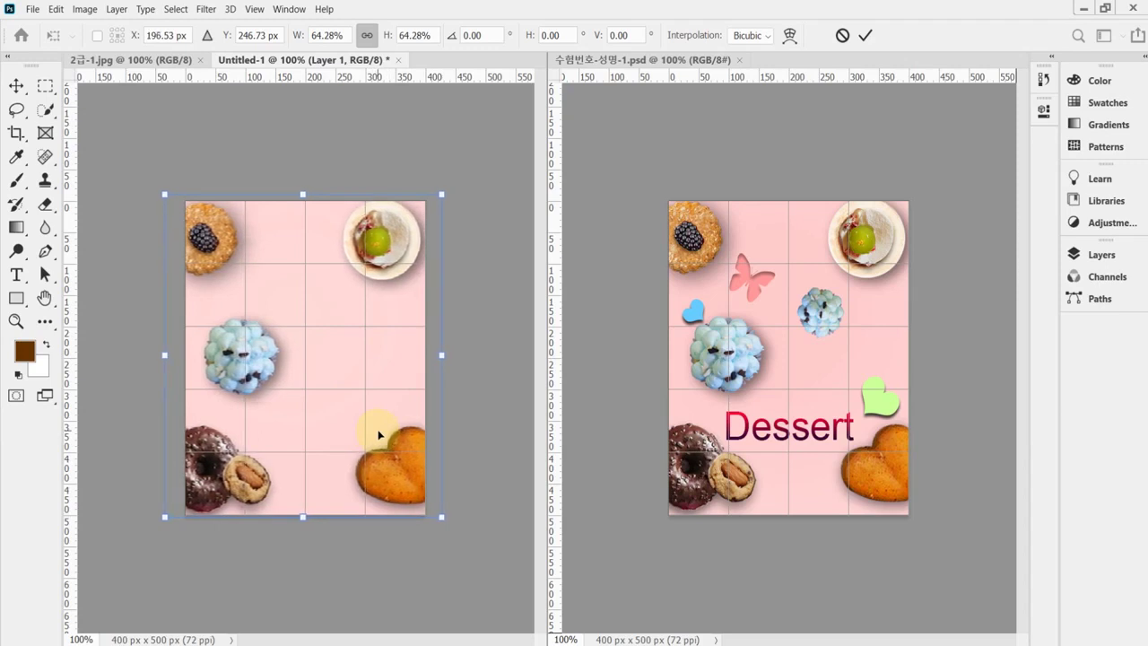
pyautogui.press('Return')
pyautogui.press('w')
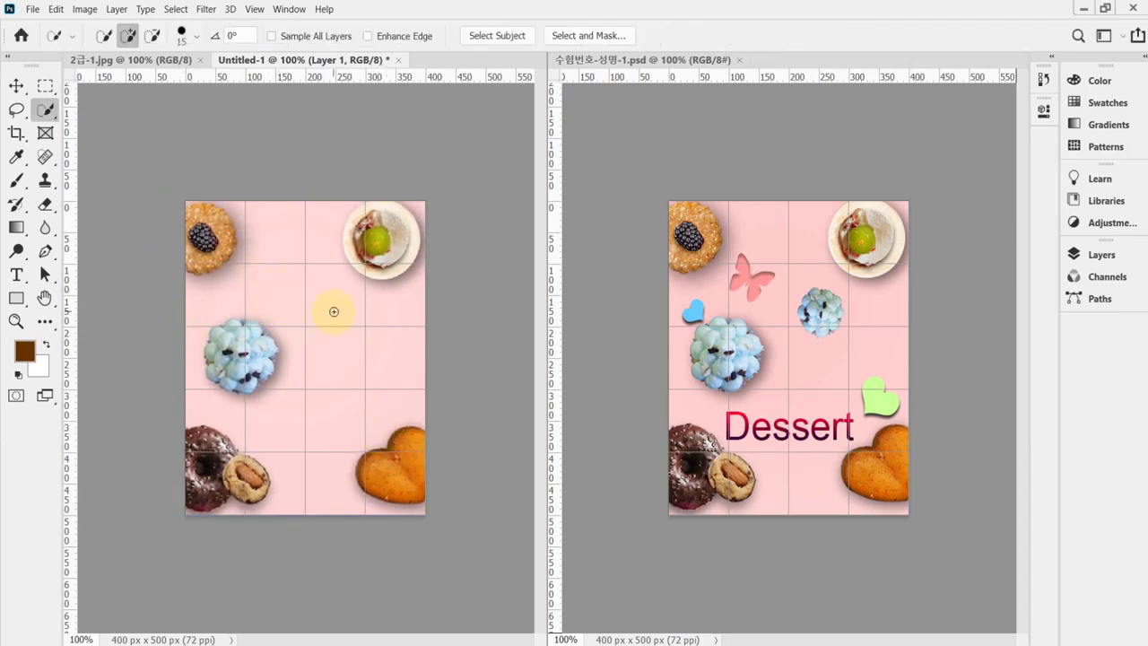
# Start saving the document under a new name and choose the 임시파일 folder on the desktop.
pyautogui.hotkey('ctrl', 'shift', 's')
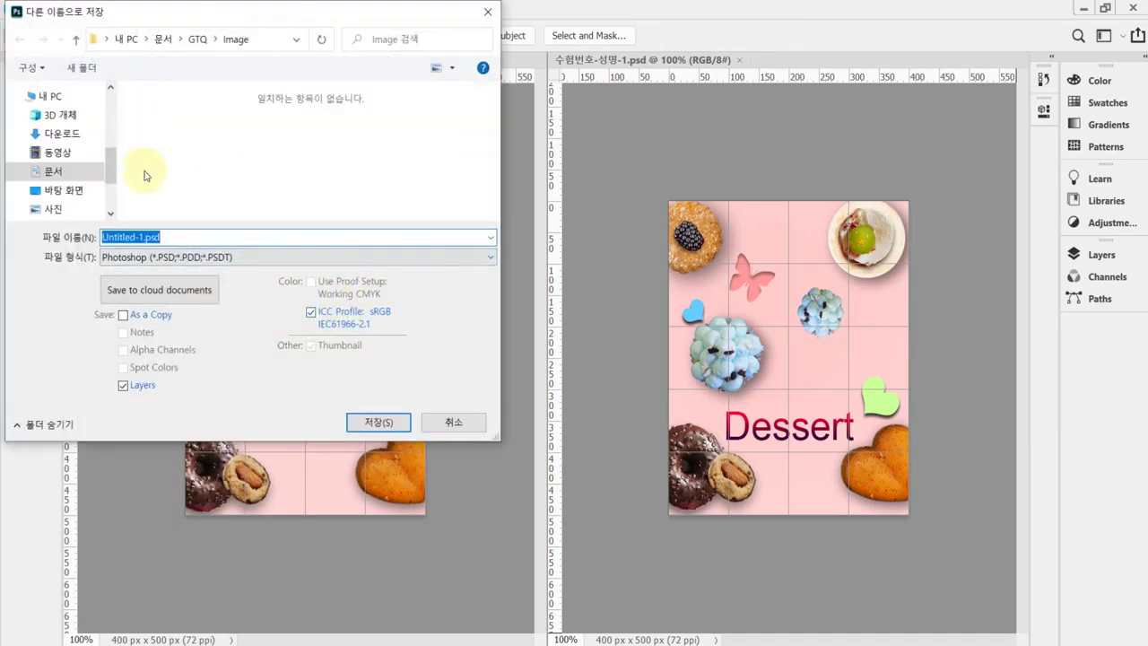
pyautogui.click(67, 190)
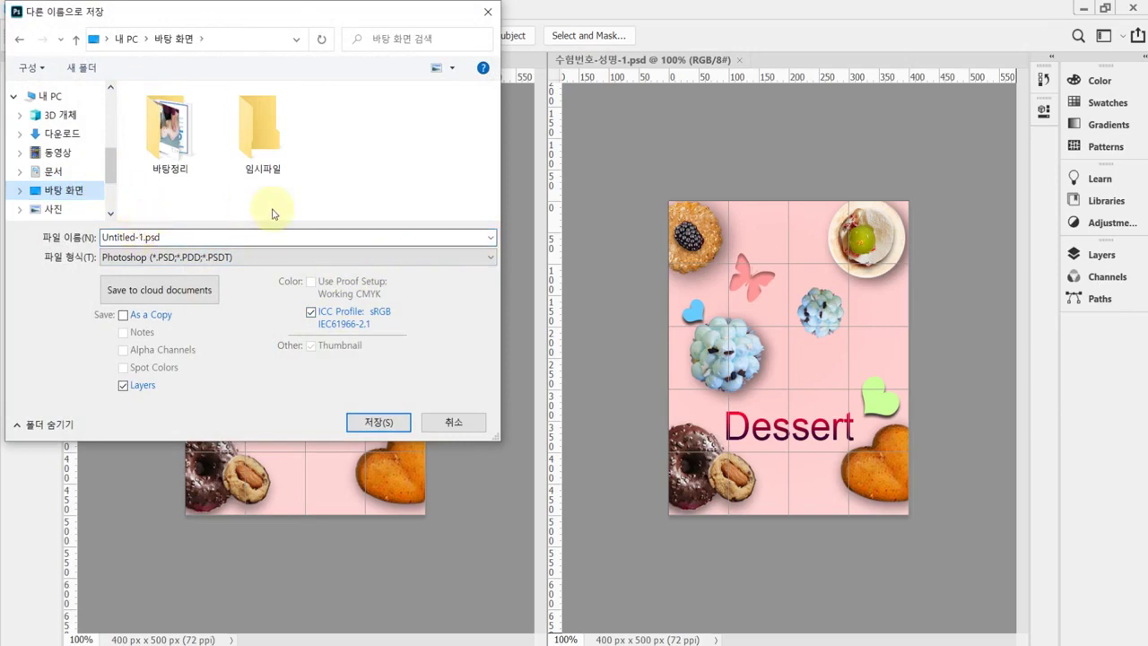
pyautogui.click(272, 131)
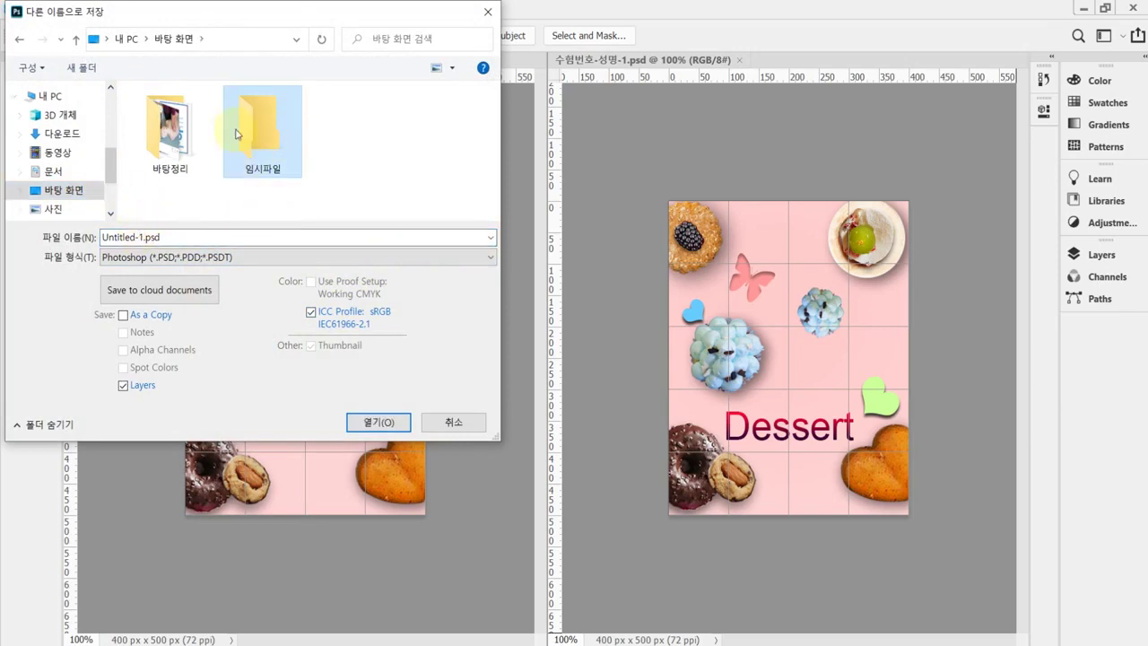
pyautogui.doubleClick(250, 129)
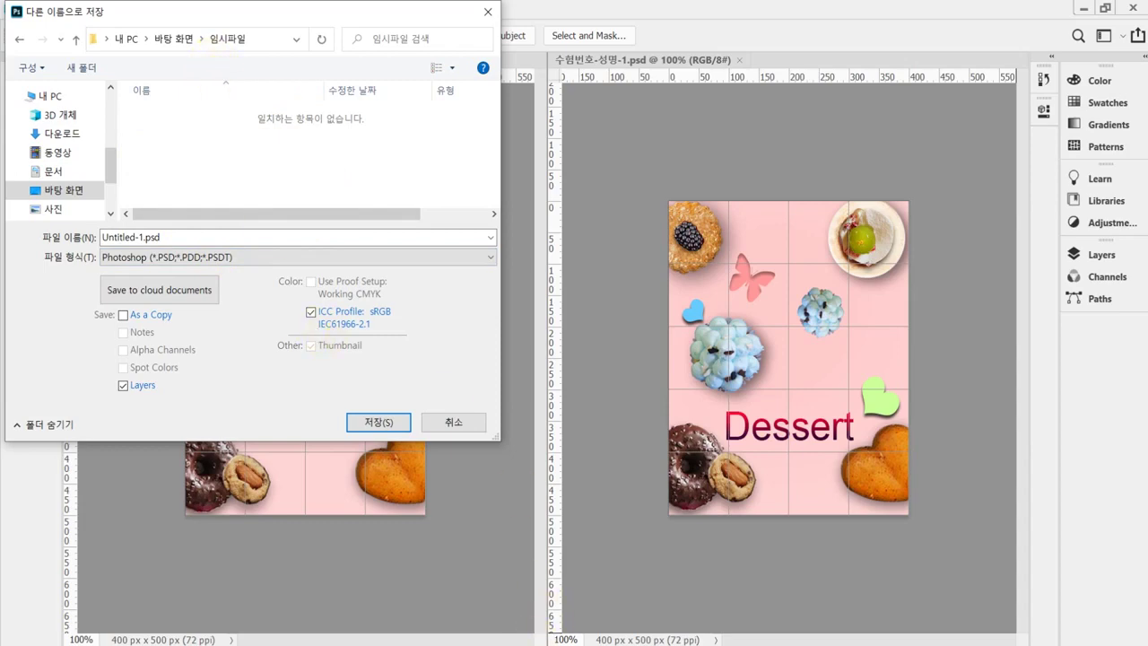
# Switch to Acrobat Reader and copy the file name 수험번호-성명-1 from the JPG file name row.
pyautogui.hotkey('alt', 'Tab')
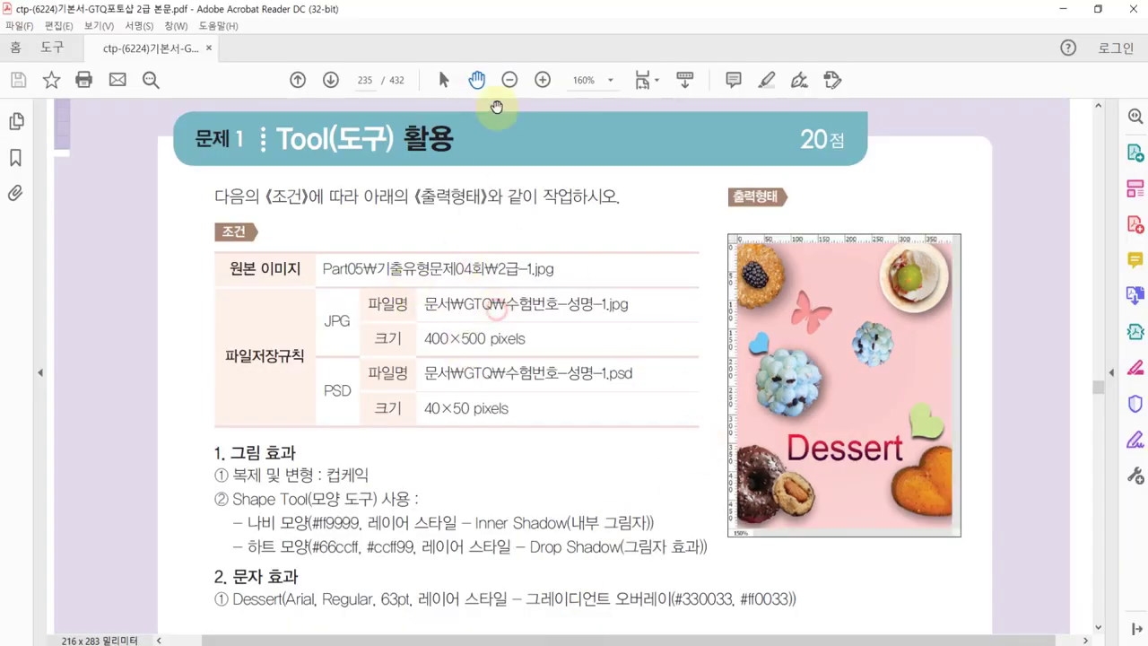
pyautogui.click(443, 80)
pyautogui.click(508, 305)
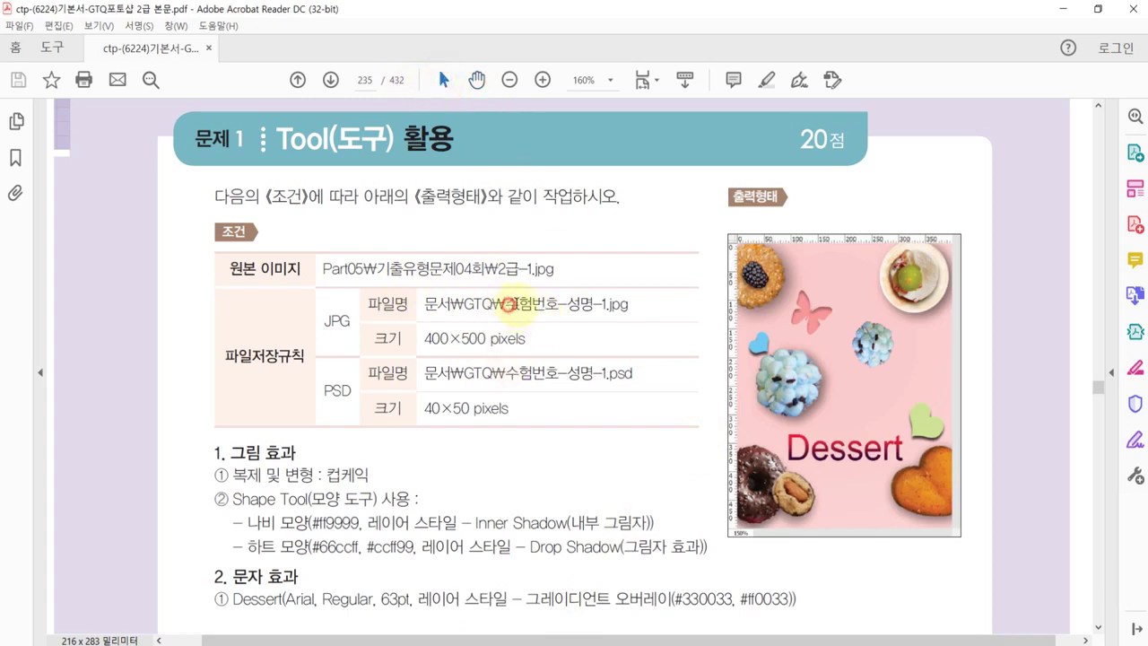
pyautogui.moveTo(509, 305); pyautogui.dragTo(608, 305)
pyautogui.hotkey('ctrl', 'c')
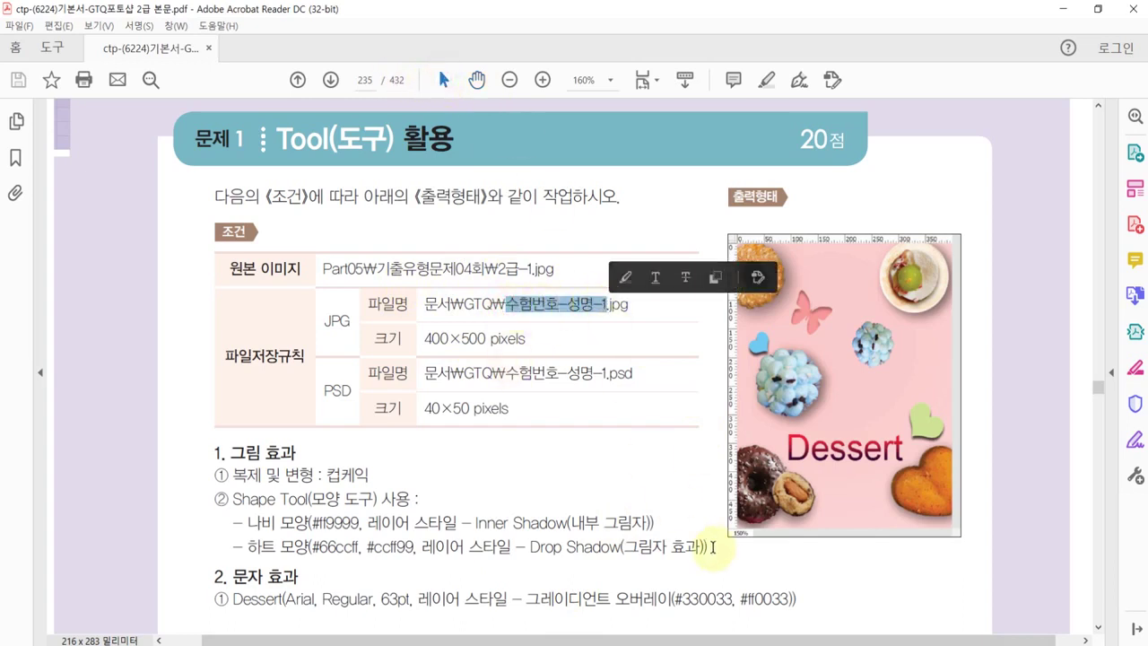
# Return to Photoshop and save the document in PSD format with the copied name 수험번호-성명-1.
pyautogui.hotkey('alt', 'Tab')
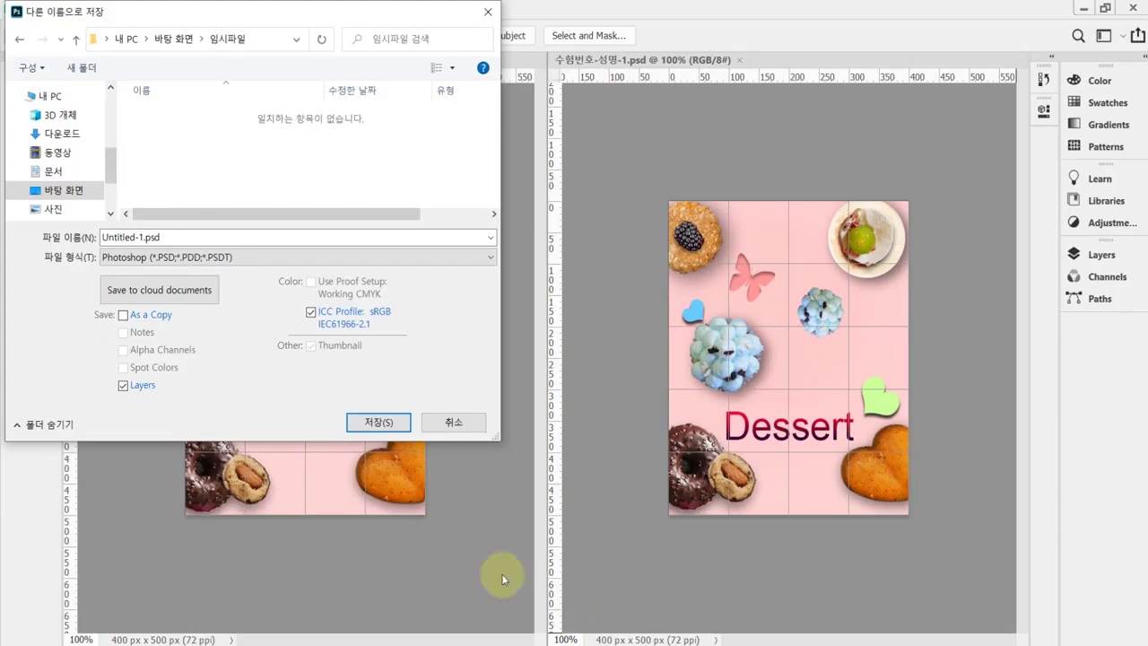
pyautogui.click(176, 229)
pyautogui.hotkey('ctrl', 'a')
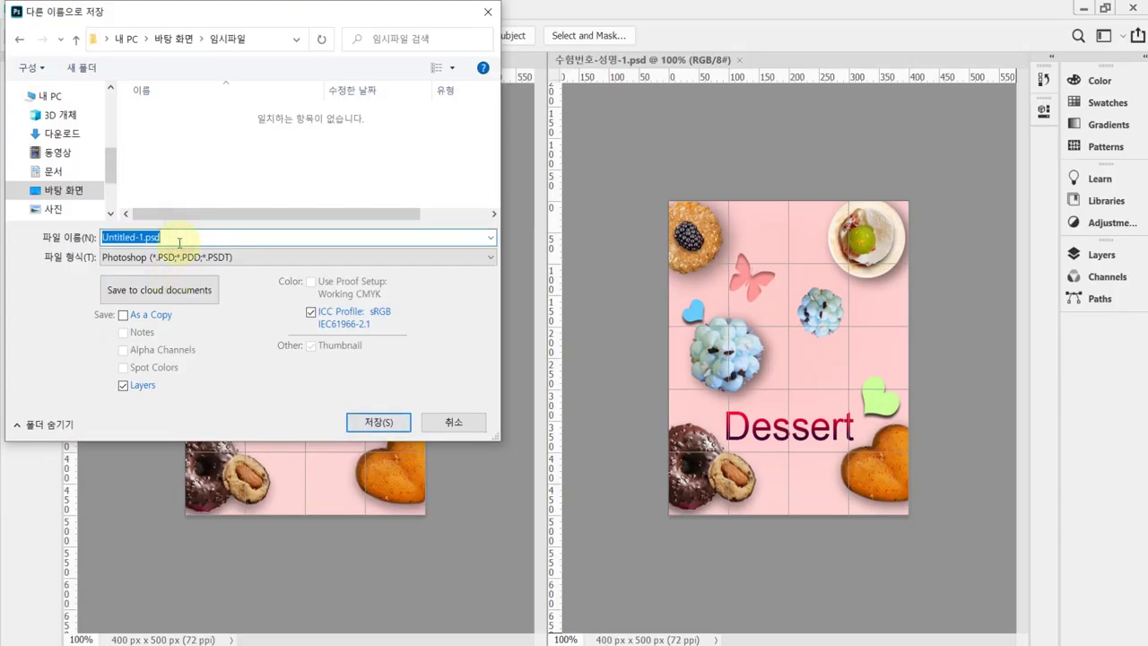
pyautogui.hotkey('ctrl', 'v')
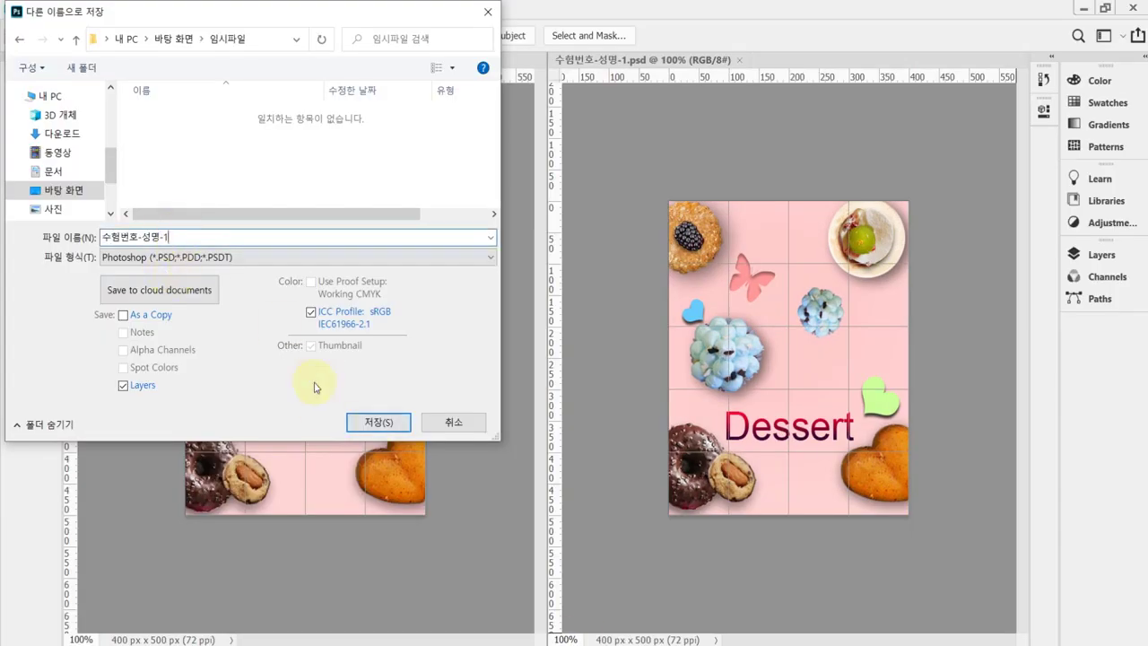
pyautogui.click(378, 422)
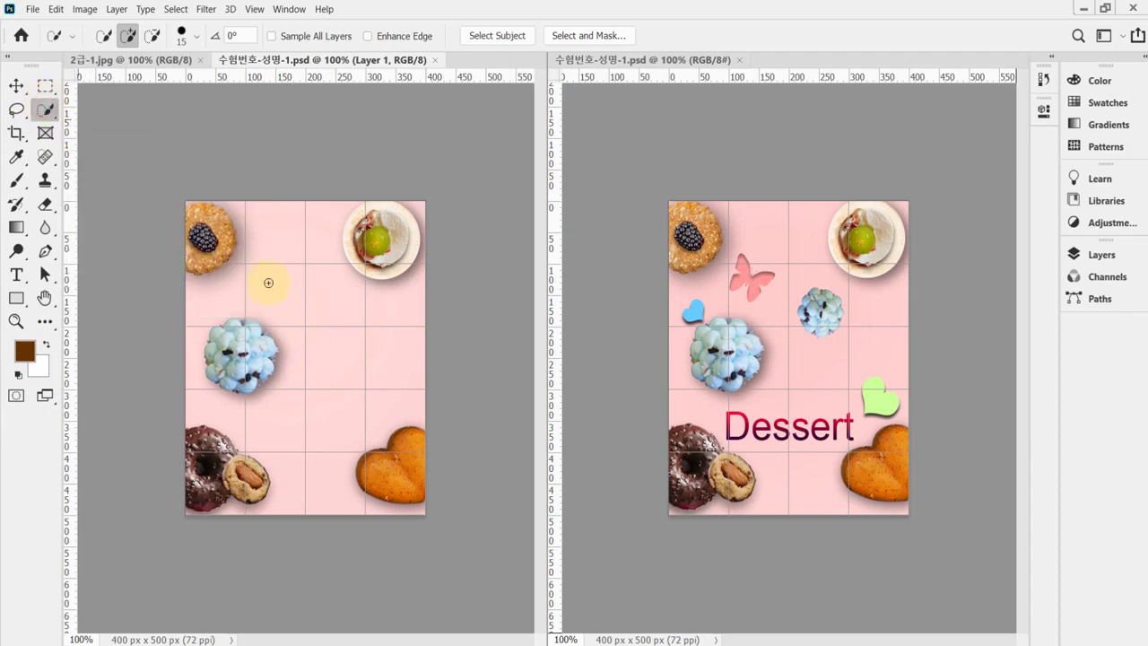
# Reset all tools to their default settings.
pyautogui.keyDown('ctrl'); pyautogui.click(233, 359); pyautogui.keyUp('ctrl')
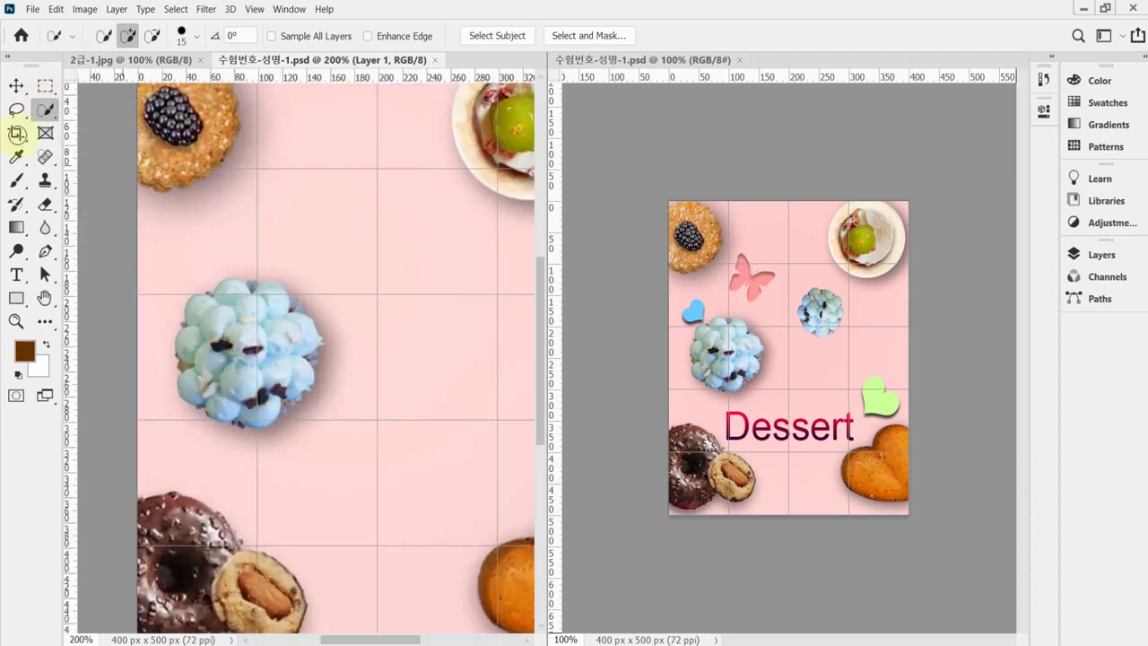
pyautogui.rightClick(55, 37)
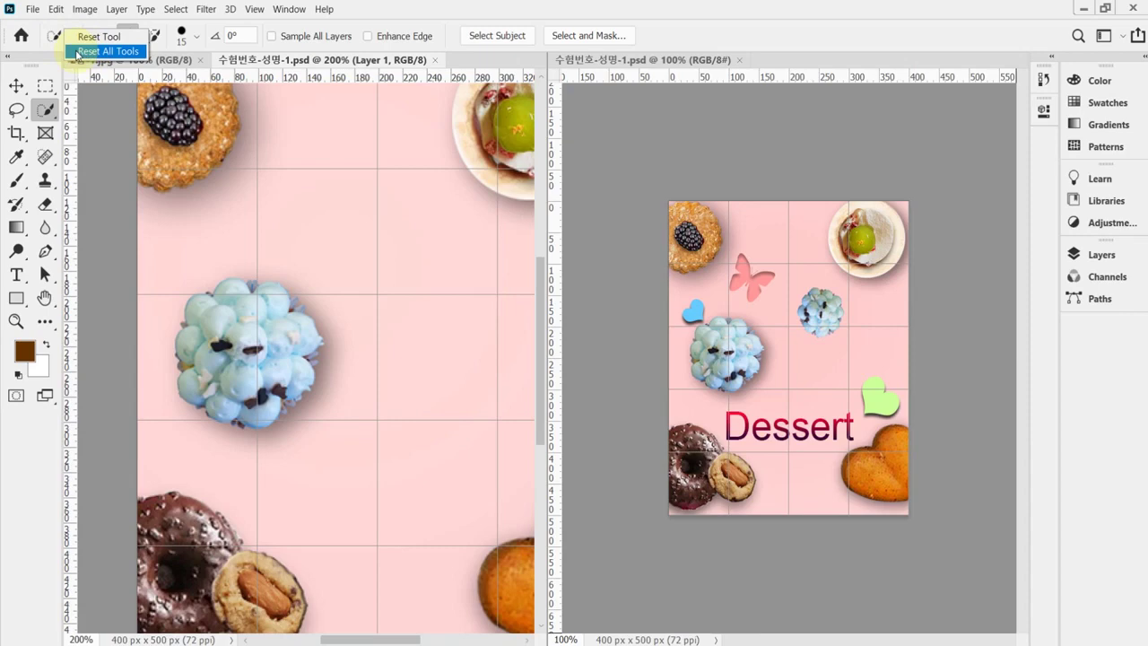
pyautogui.click(77, 51)
pyautogui.click(529, 258)
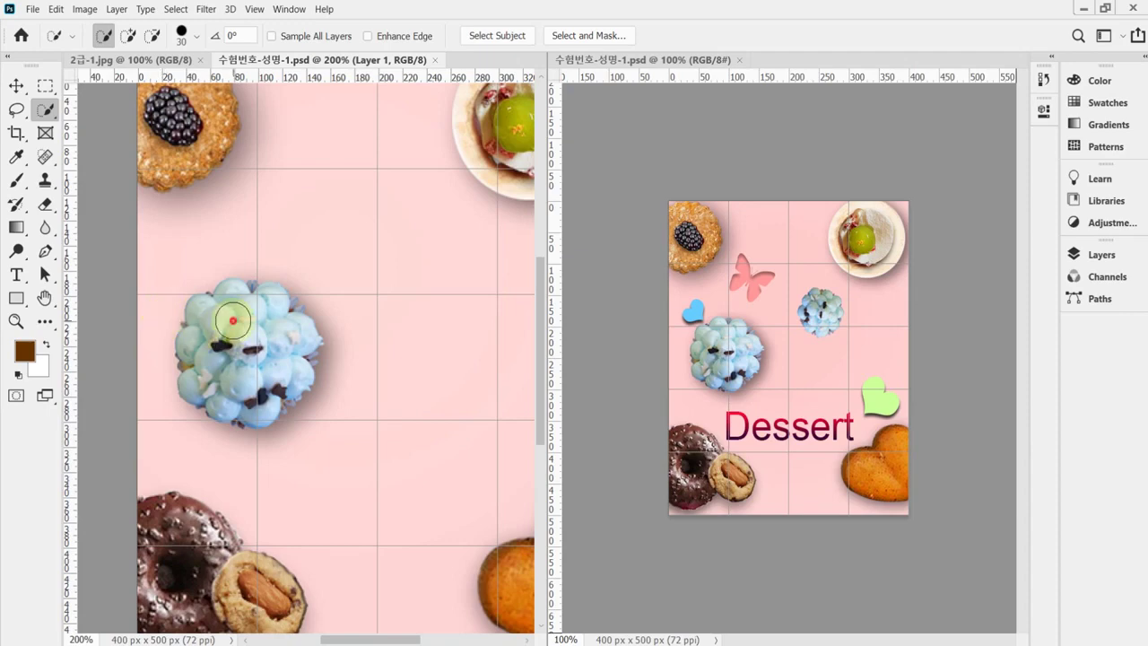
# Select the blue cupcake with the Quick Selection tool, adding its small edge details with a brush size of 7.
pyautogui.moveTo(231, 321); pyautogui.dragTo(247, 368)
pyautogui.scroll(4, 251, 363)
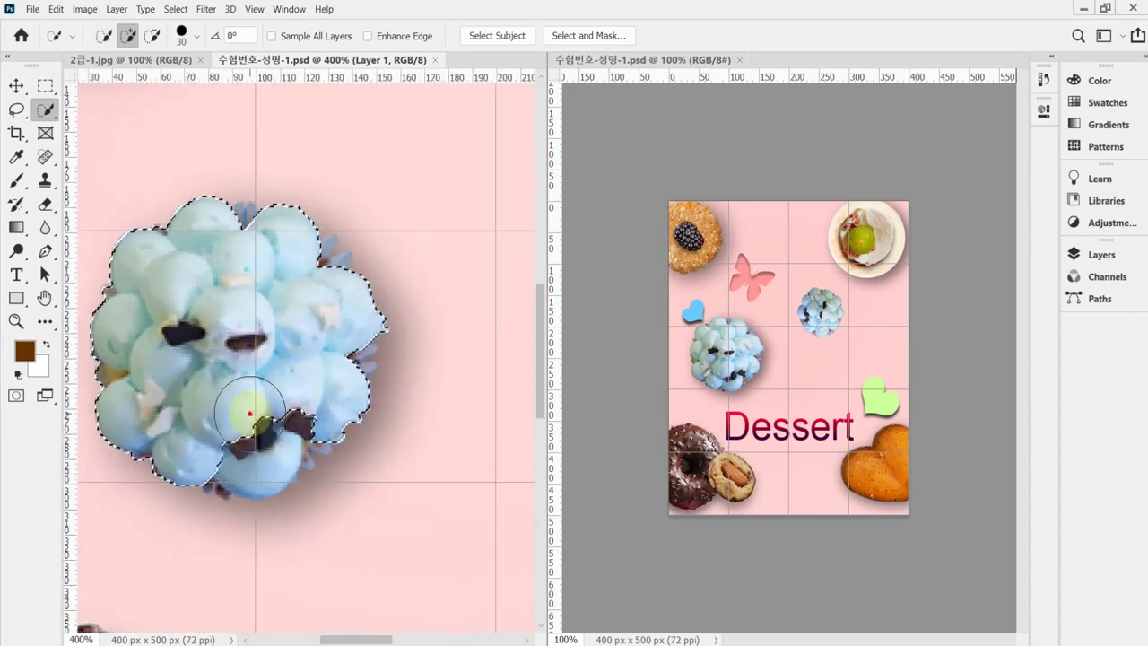
pyautogui.press('[')
pyautogui.press('[')
pyautogui.press('[')
pyautogui.press('[')
pyautogui.press('[')
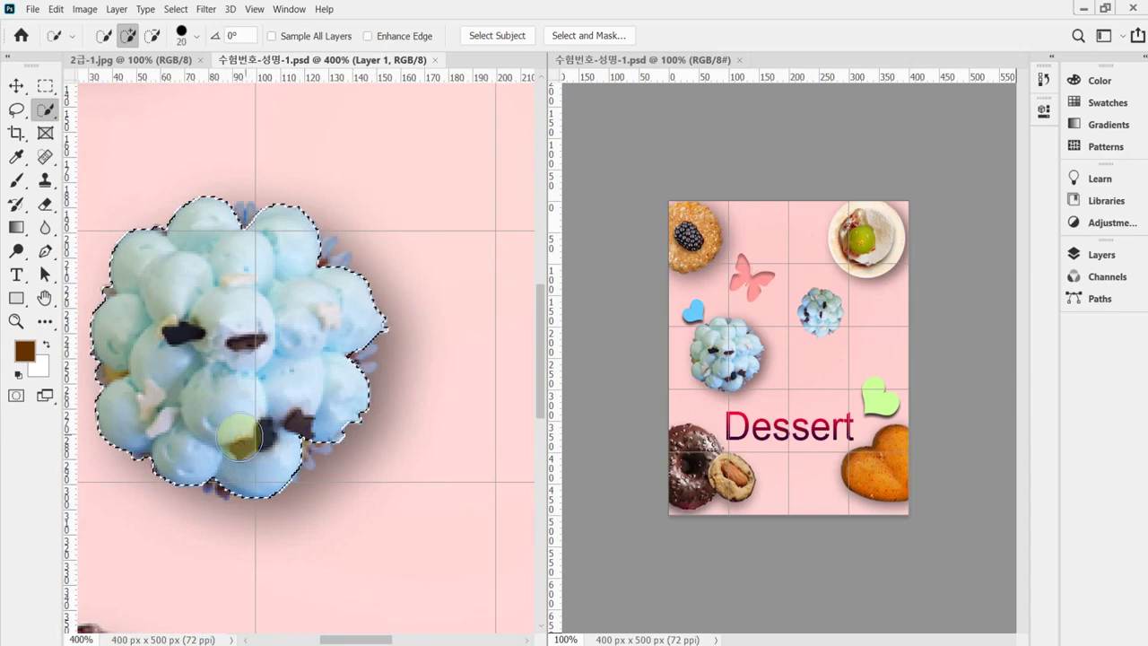
pyautogui.press('[')
pyautogui.press('[')
pyautogui.moveTo(219, 468)
pyautogui.mouseDown()
pyautogui.moveTo(308, 458)
pyautogui.moveTo(361, 355)
pyautogui.moveTo(329, 253)
pyautogui.moveTo(337, 267)
pyautogui.moveTo(244, 211)
pyautogui.mouseUp()
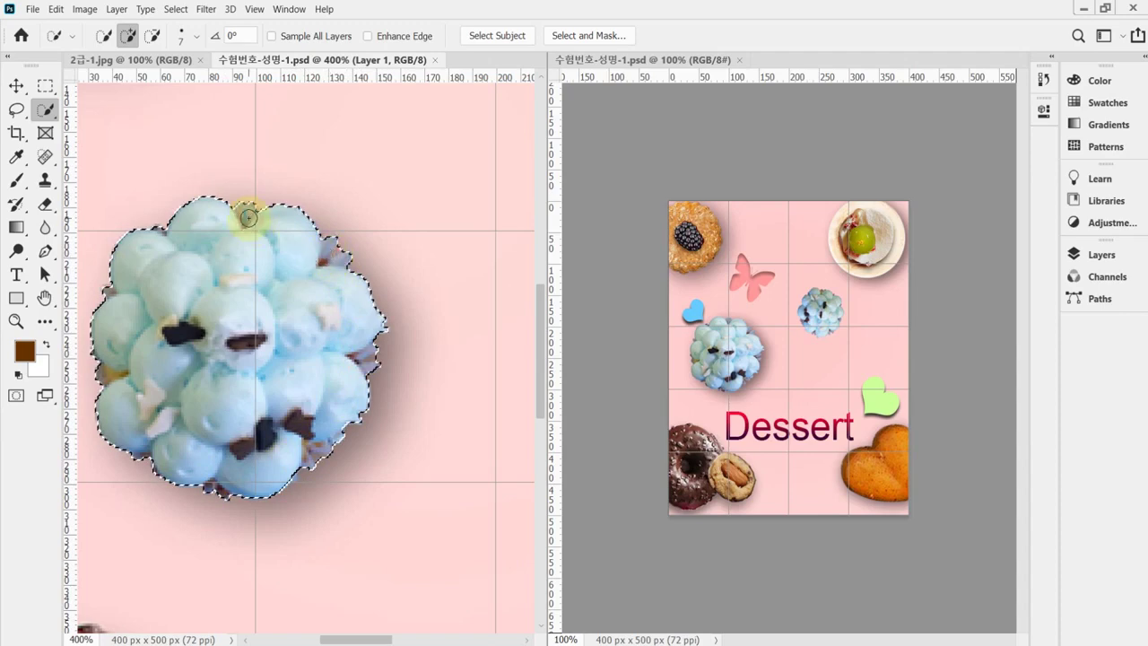
# Copy the selected blue cupcake onto its own new layer and check the result by toggling the visibility of Layer 1.
pyautogui.keyDown('alt'); pyautogui.click(318, 367); pyautogui.keyUp('alt')
pyautogui.keyDown('alt'); pyautogui.click(318, 368); pyautogui.keyUp('alt')
pyautogui.keyDown('alt'); pyautogui.click(312, 347); pyautogui.keyUp('alt')
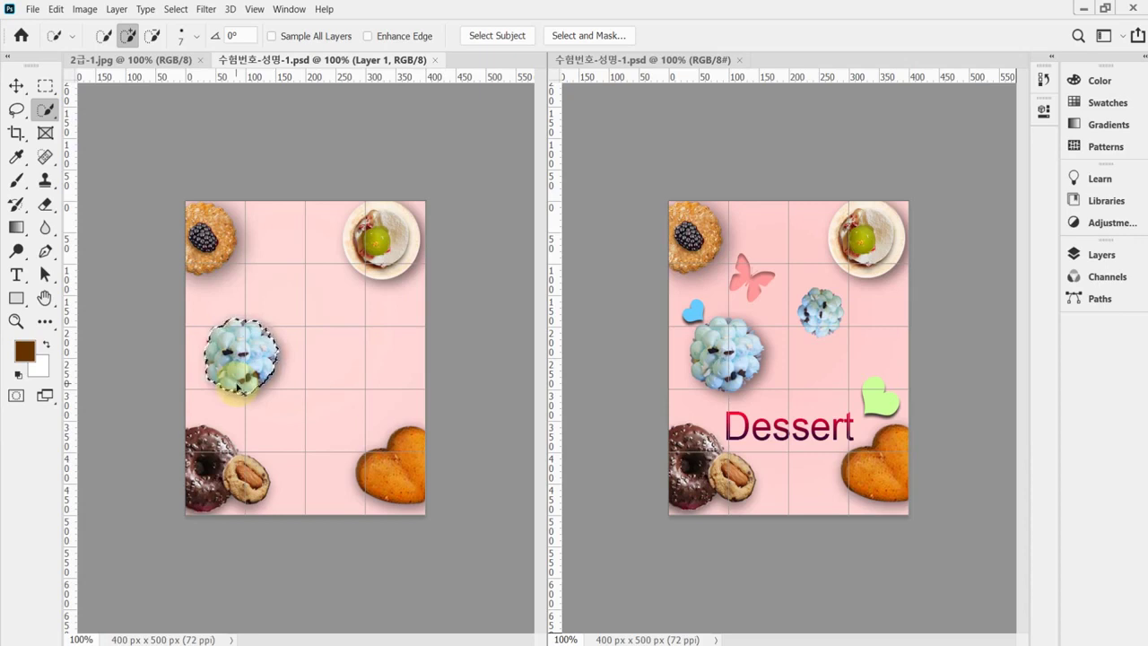
pyautogui.hotkey('ctrl', 'j')
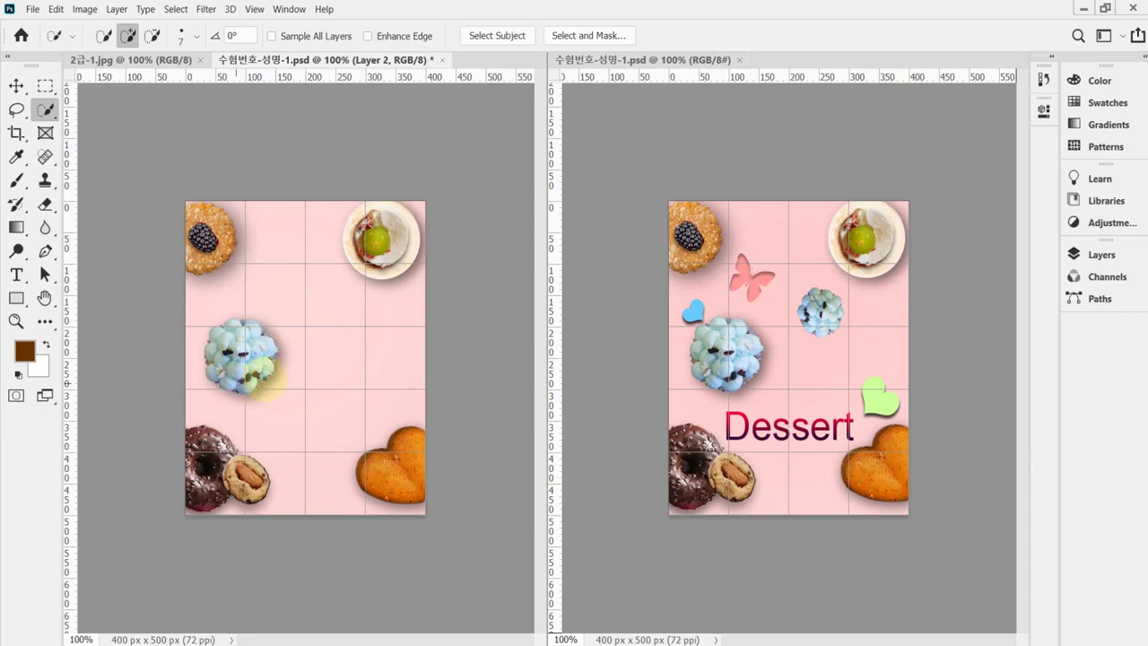
pyautogui.click(1101, 255)
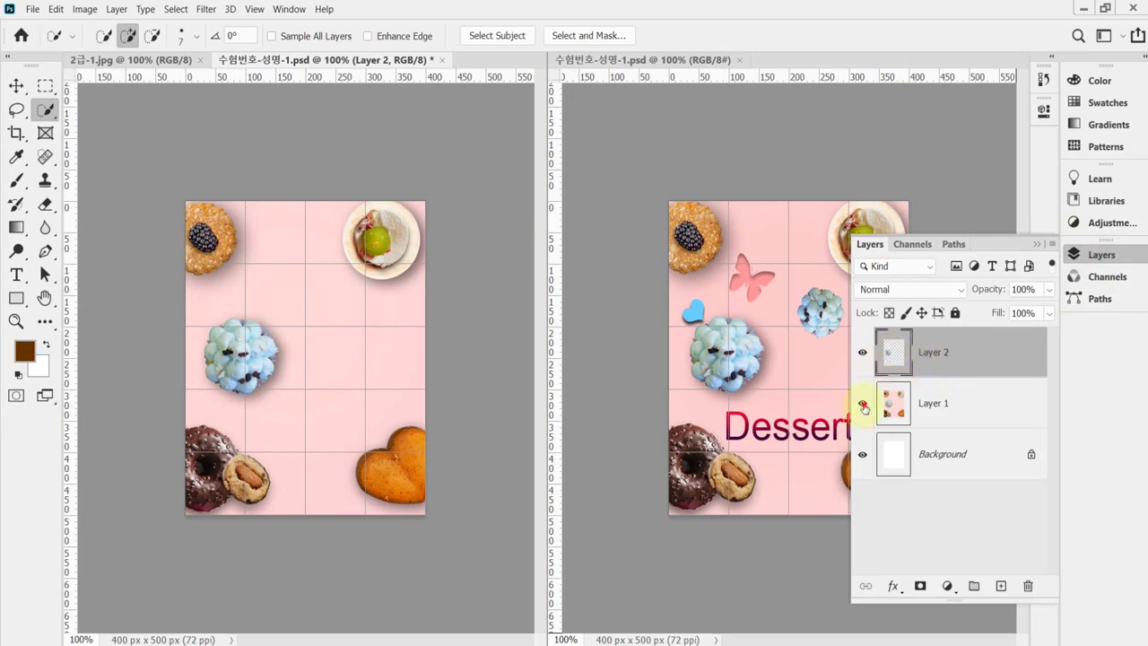
pyautogui.click(862, 404)
pyautogui.click(862, 404)
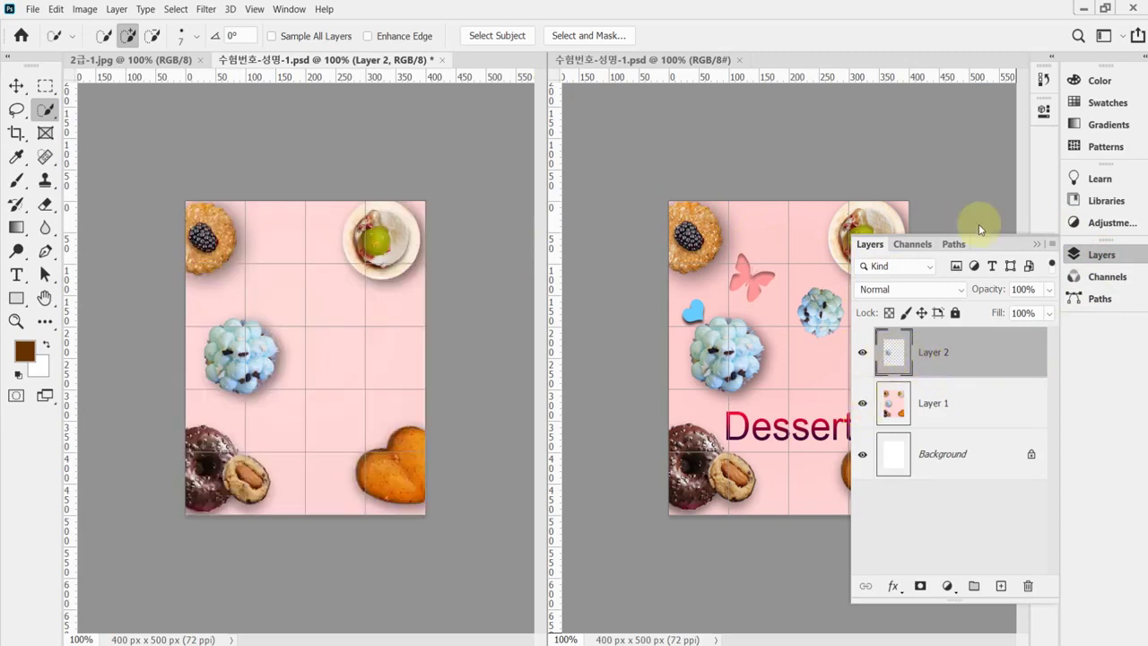
pyautogui.click(1103, 257)
# Move the cupcake copy up and to the right of the original with Free Transform and scale it to about 69%.
pyautogui.hotkey('ctrl', 't')
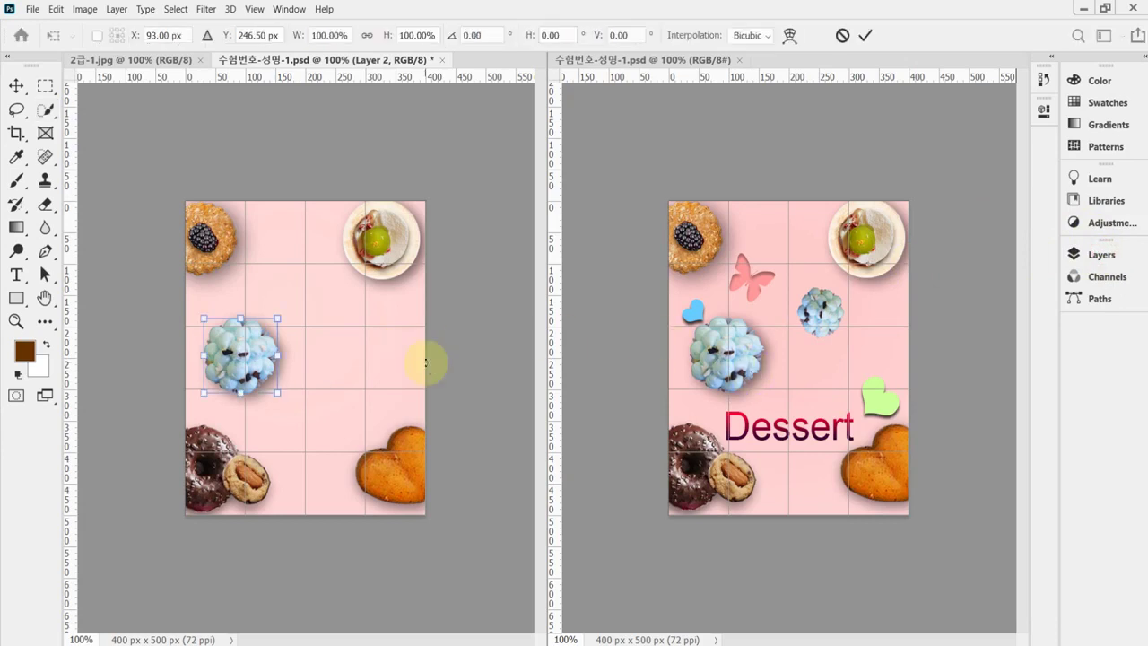
pyautogui.moveTo(261, 362); pyautogui.dragTo(368, 334)
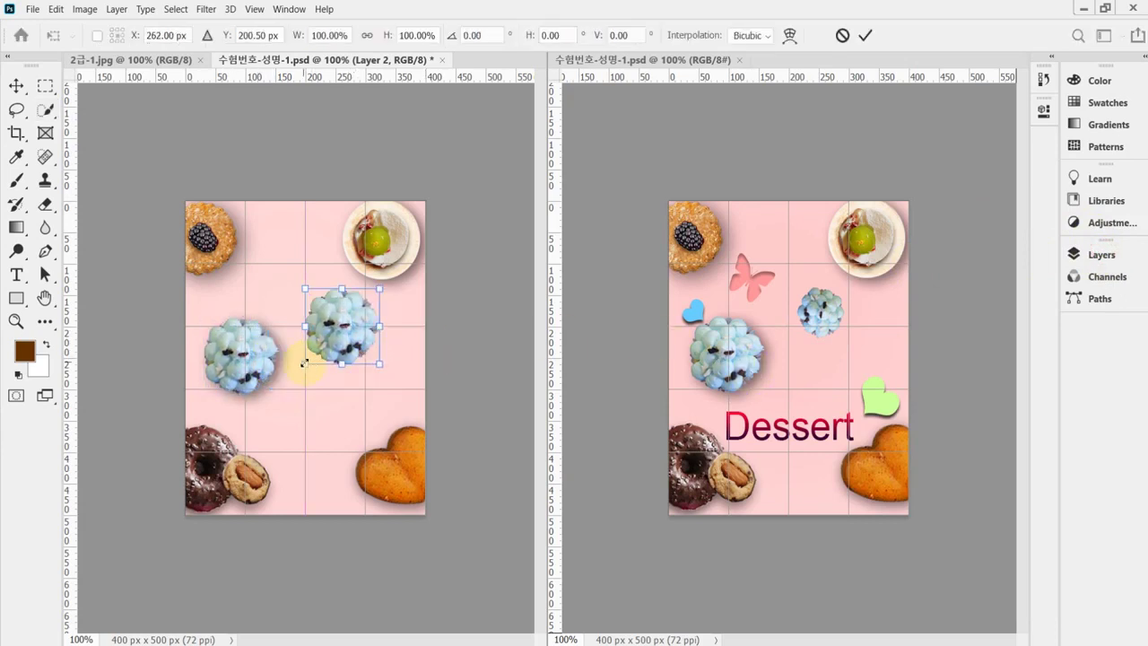
pyautogui.moveTo(305, 363); pyautogui.dragTo(327, 341)
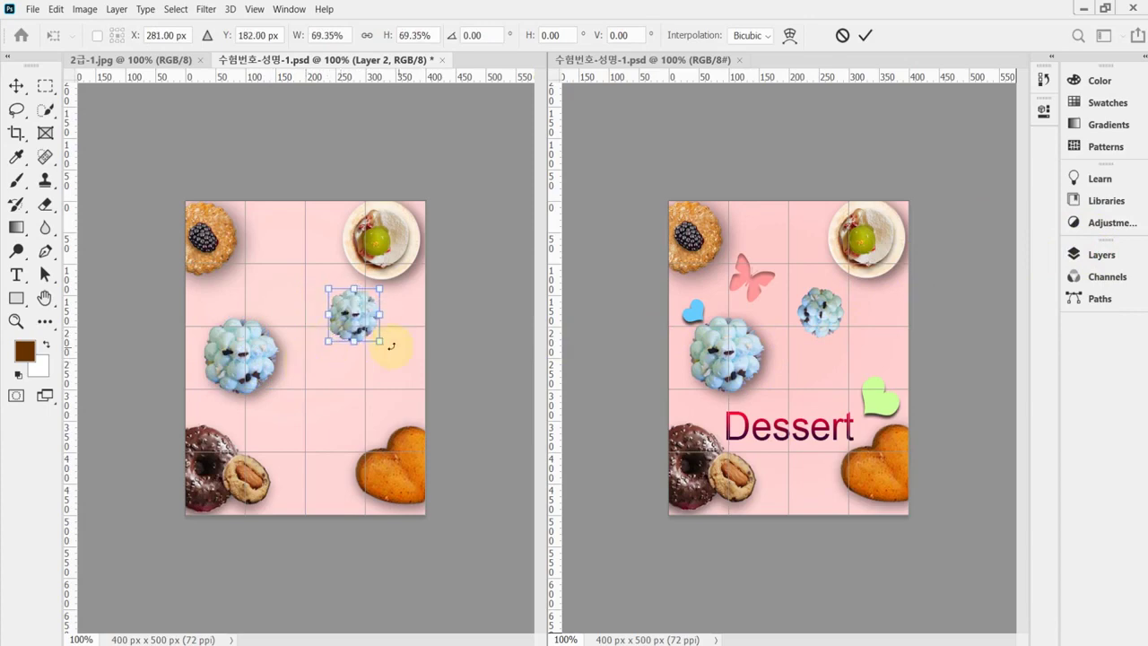
# Rotate the cupcake copy about 92° clockwise, shift it slightly left to match the reference, and apply the transform.
pyautogui.scroll(1, 388, 341)
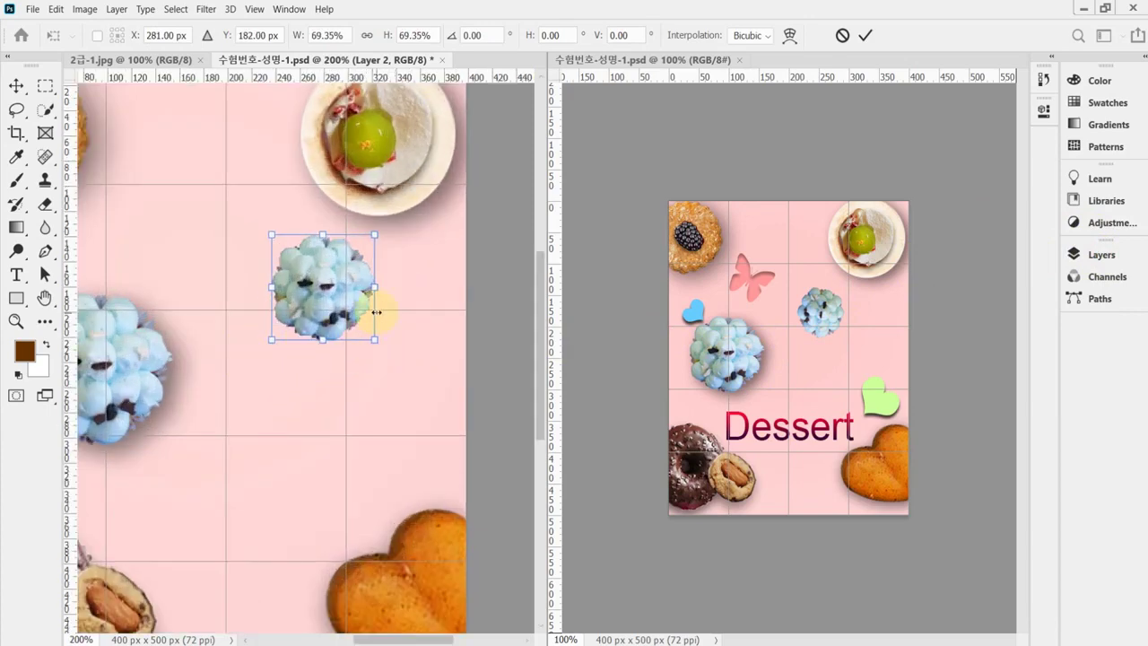
pyautogui.moveTo(417, 310); pyautogui.dragTo(312, 365)
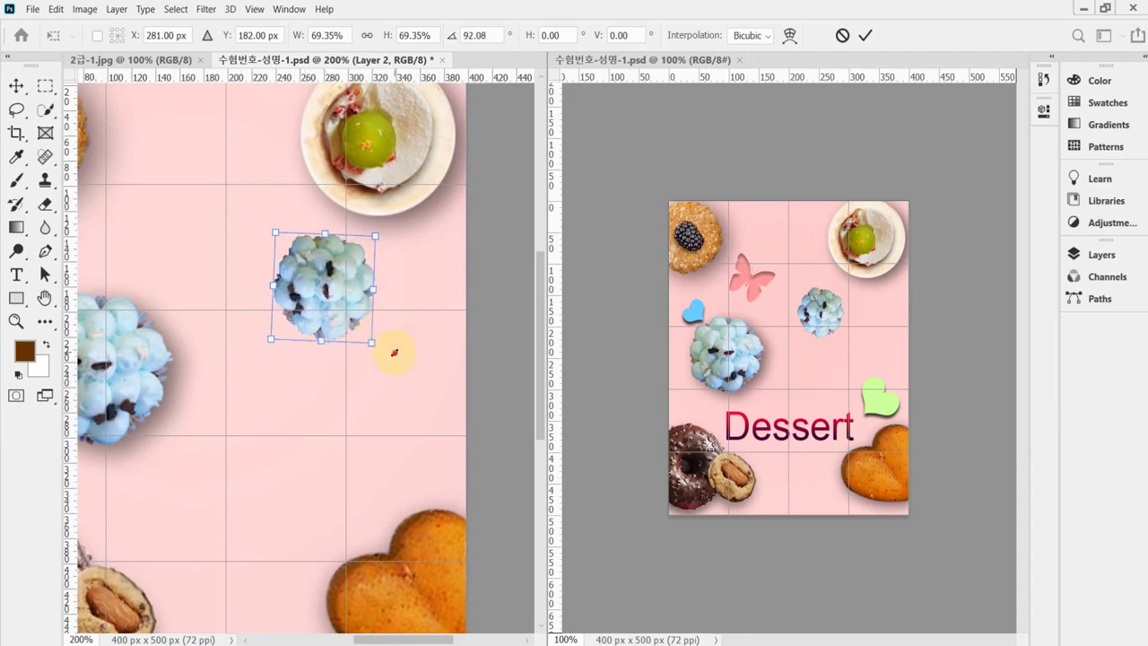
pyautogui.moveTo(317, 307)
pyautogui.mouseDown()
pyautogui.moveTo(291, 304)
pyautogui.moveTo(279, 284)
pyautogui.moveTo(280, 302)
pyautogui.mouseUp()
pyautogui.press('Return')
pyautogui.press('w')
pyautogui.hotkey('ctrl', '-')
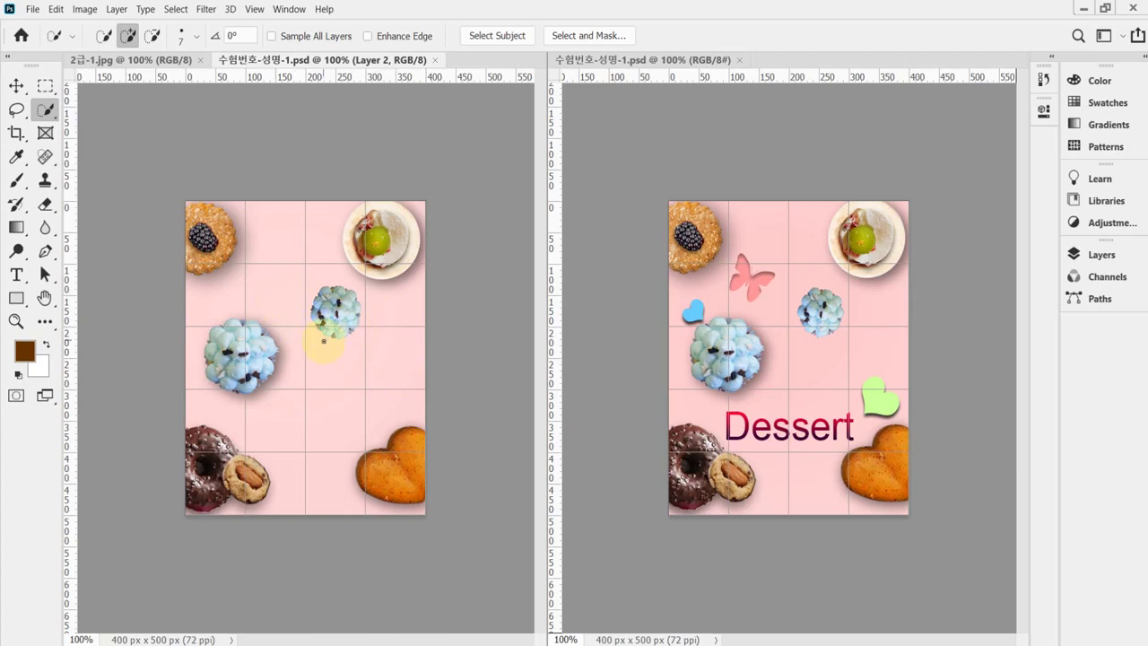
# Shrink the cupcake copy slightly to about 95% width and 94% height, and save the document.
pyautogui.hotkey('ctrl', 't')
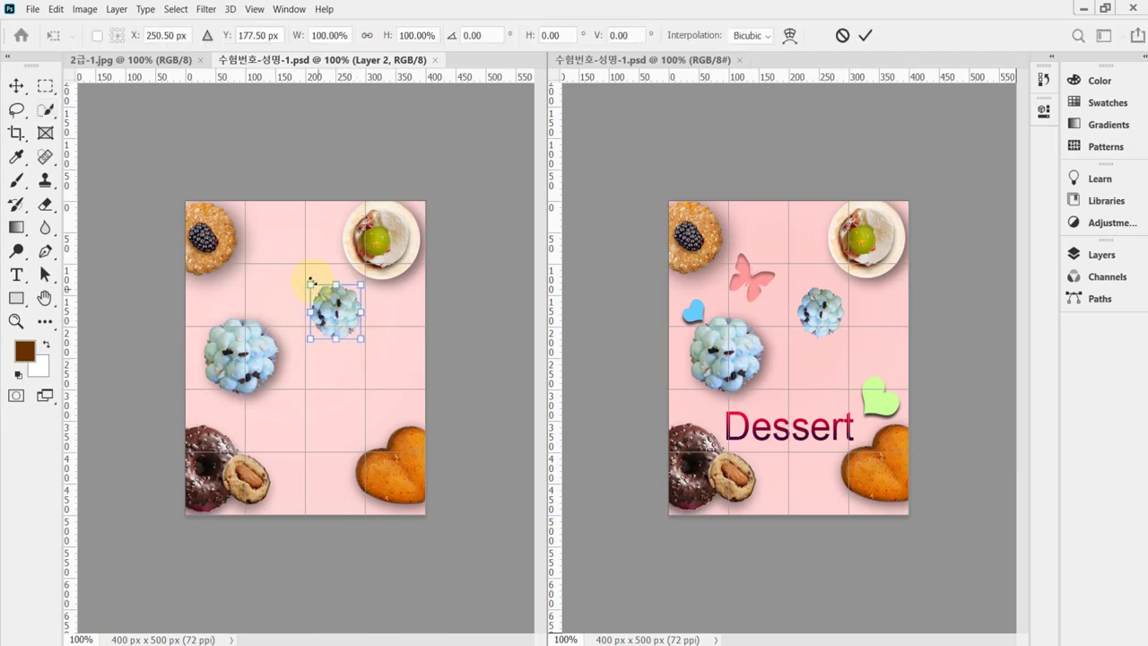
pyautogui.moveTo(310, 285); pyautogui.dragTo(312, 285)
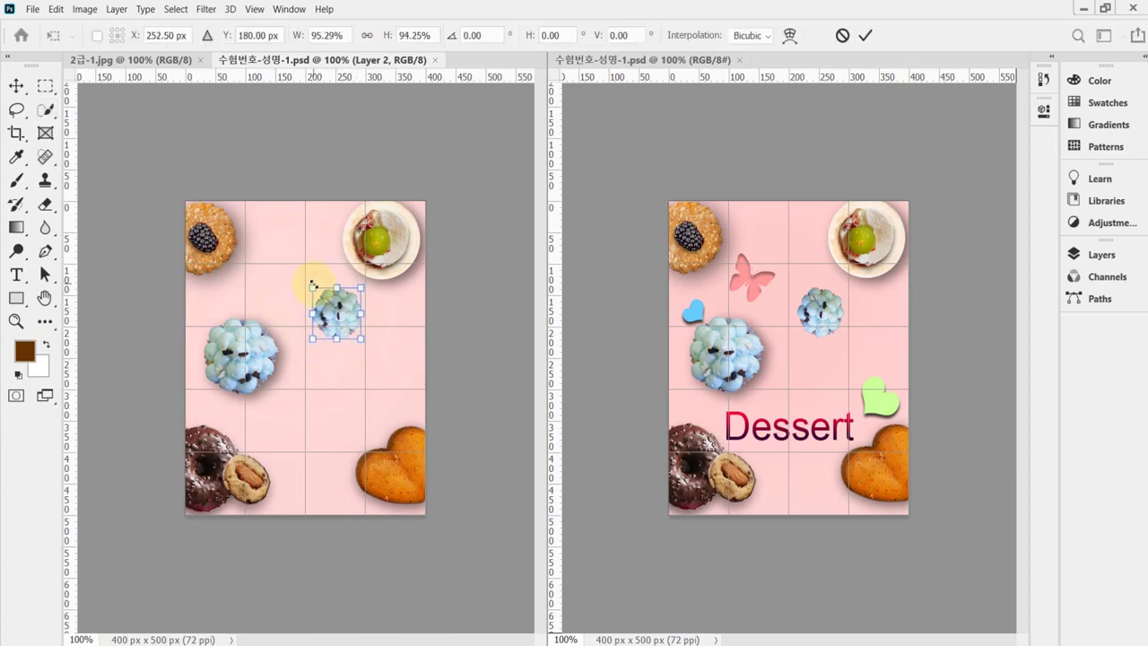
pyautogui.press('Return')
pyautogui.press('w')
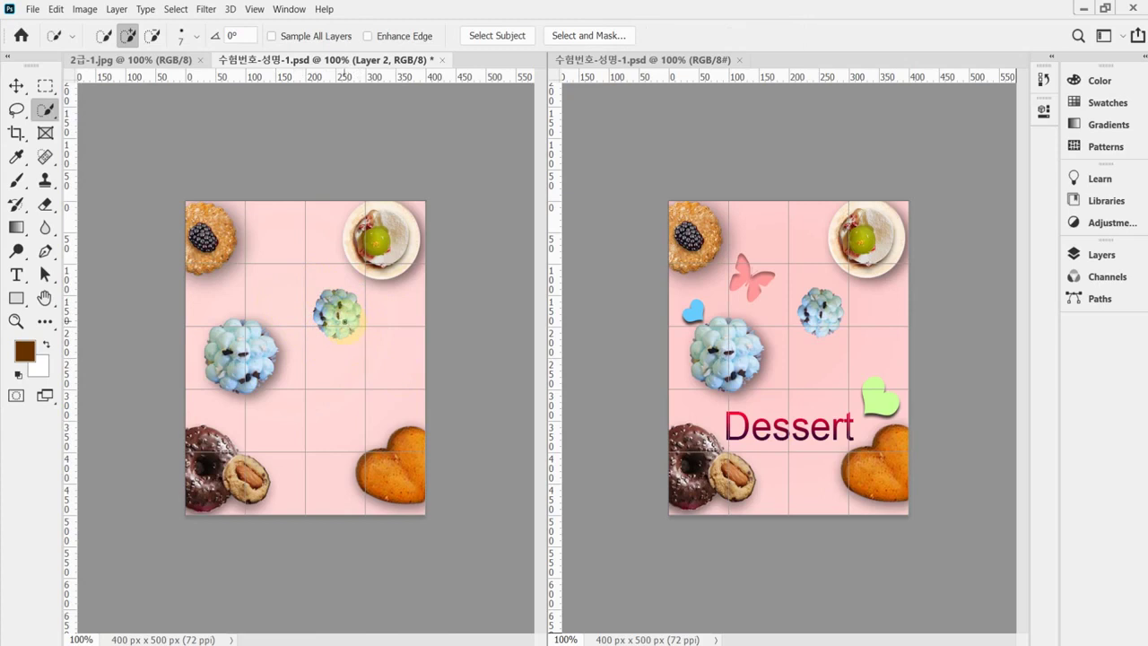
pyautogui.hotkey('ctrl', 's')
# Activate the Custom Shape tool and open its shape list at the All Legacy Default Shapes groups, with the Symbols group collapsed.
pyautogui.click(17, 298)
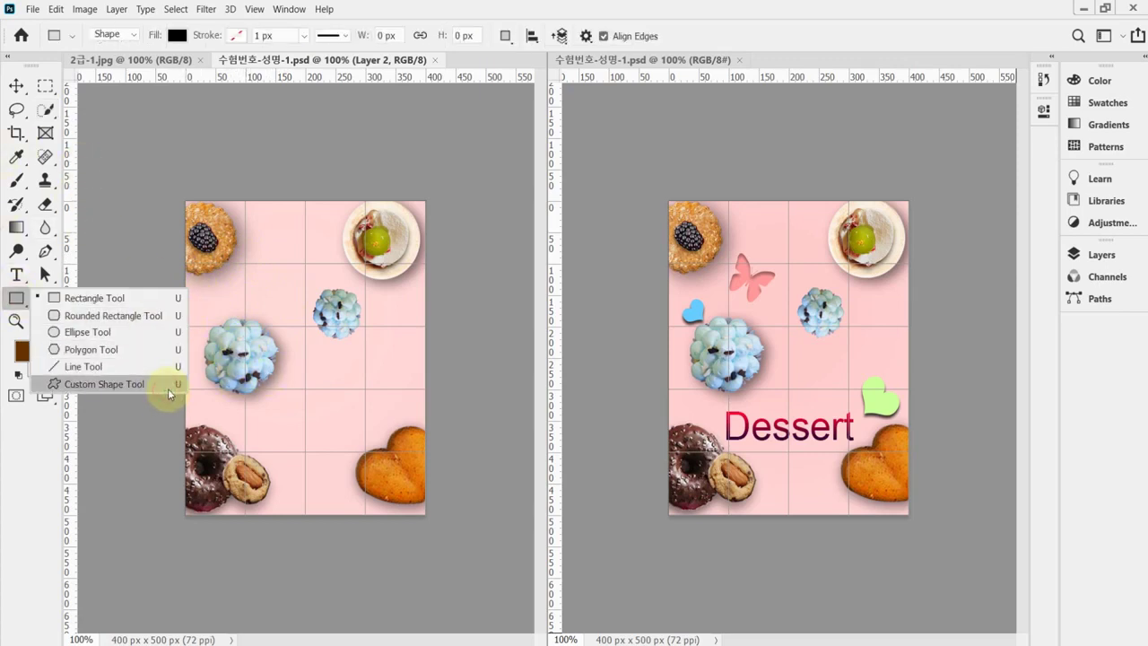
pyautogui.click(166, 387)
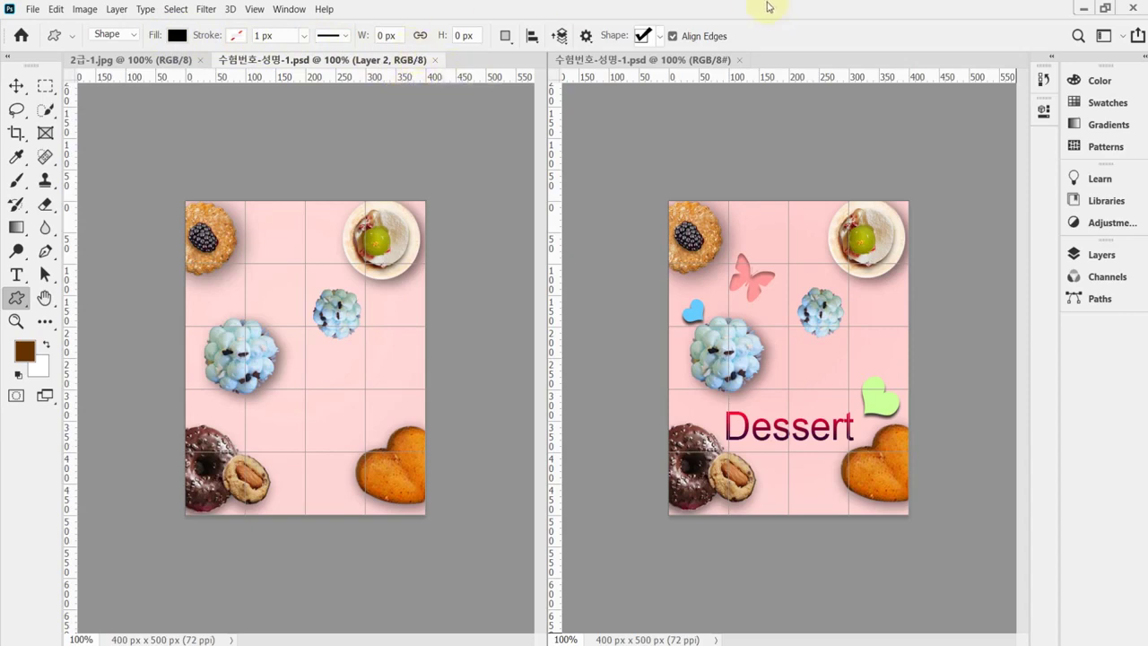
pyautogui.click(661, 39)
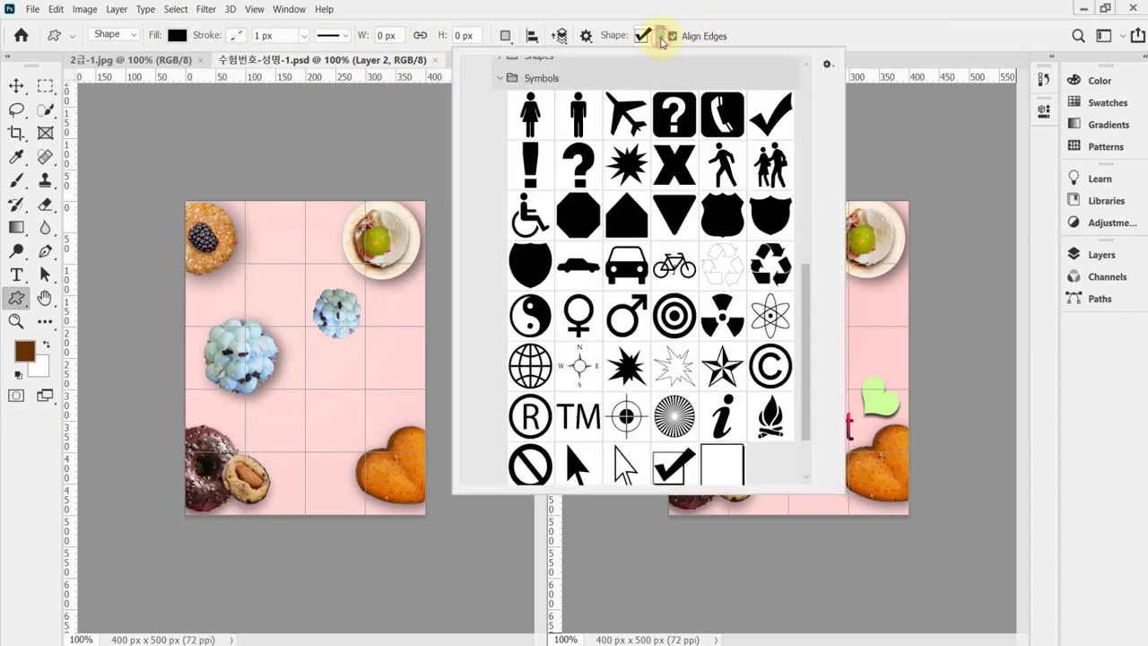
pyautogui.scroll(3, 589, 179)
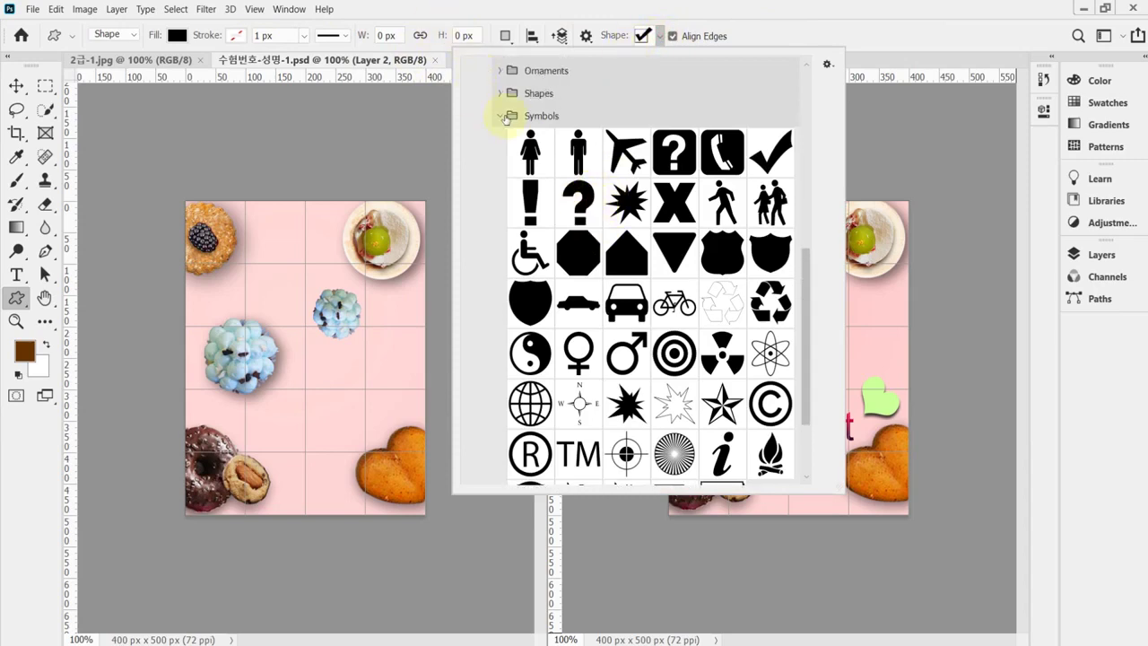
pyautogui.click(500, 113)
pyautogui.moveTo(806, 201); pyautogui.dragTo(803, 100)
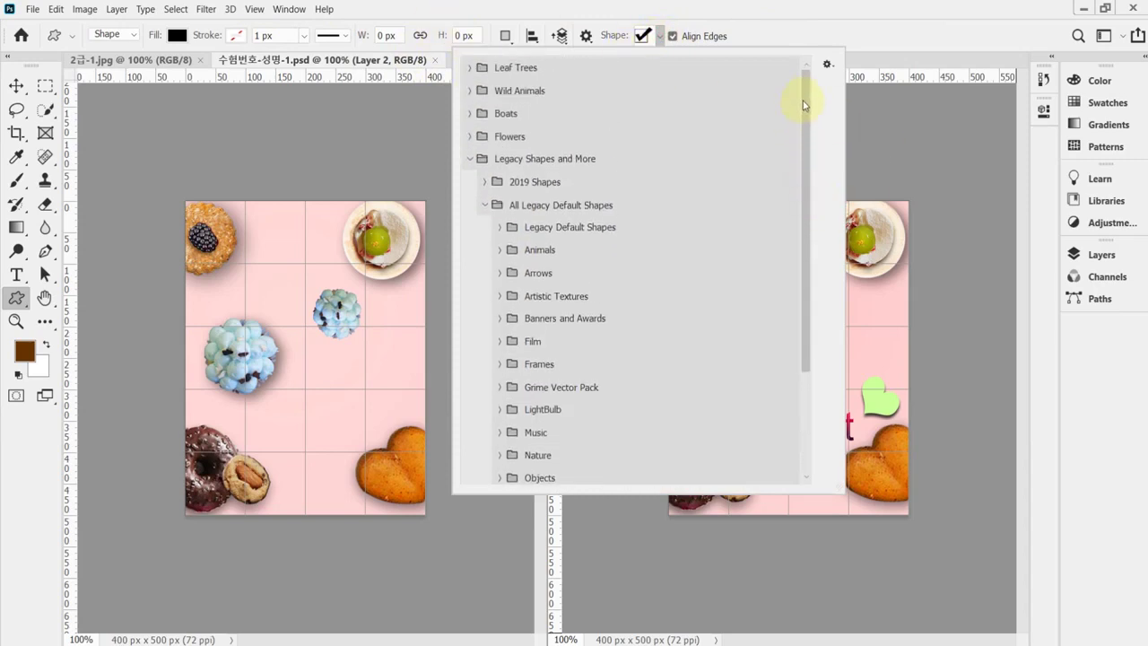
pyautogui.click(468, 164)
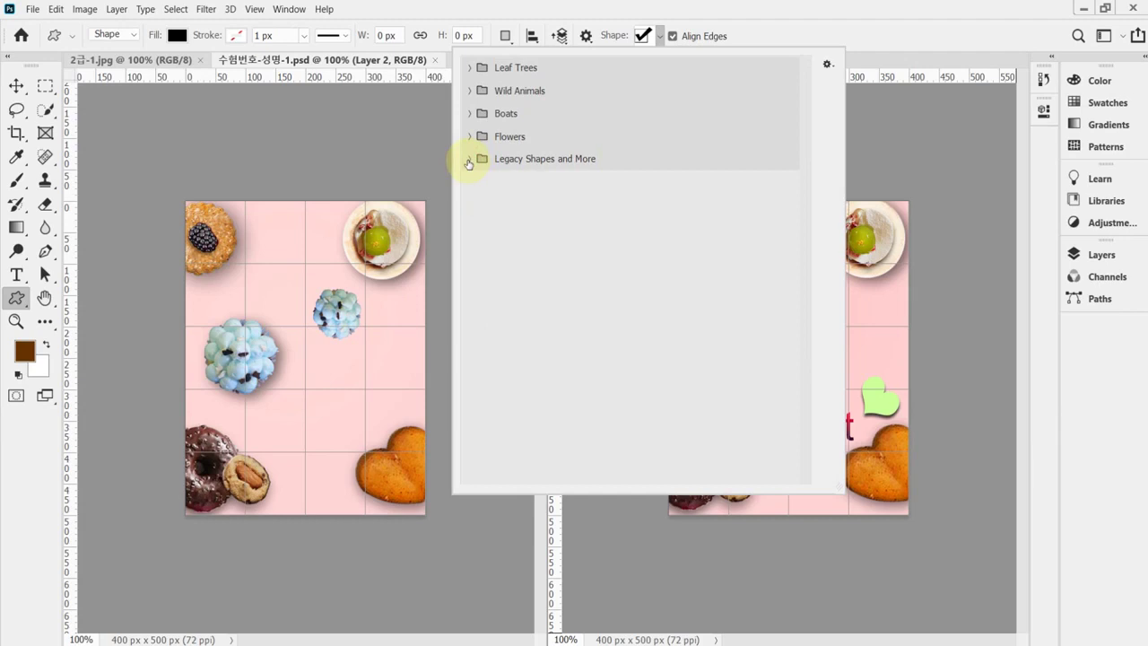
pyautogui.click(468, 164)
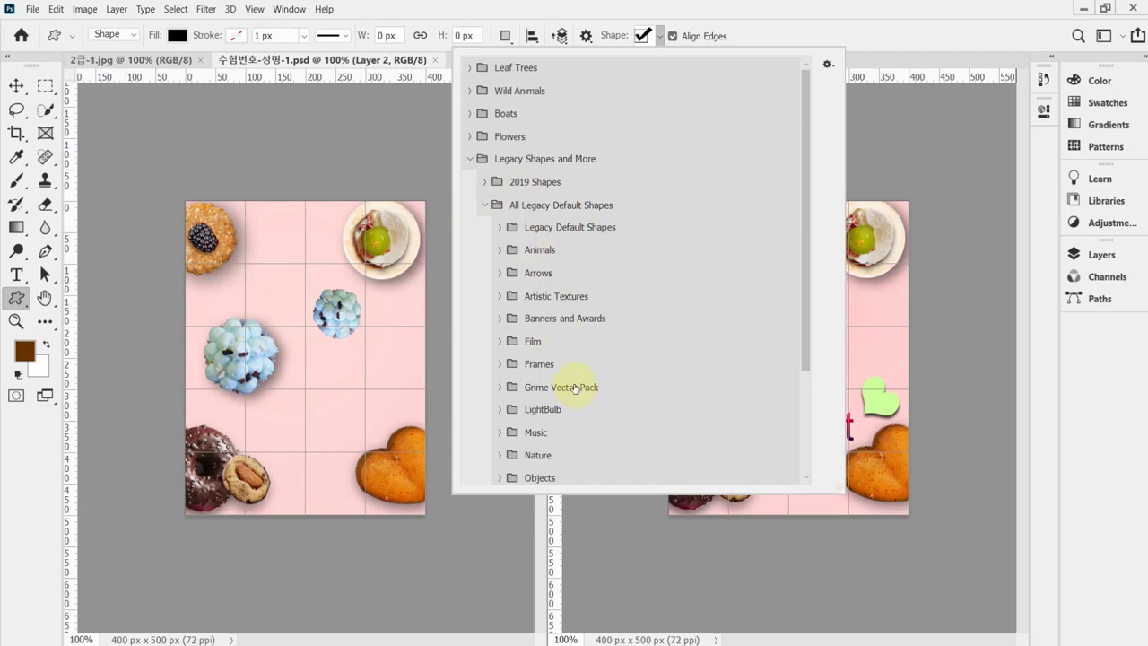
# Choose the wide solid heart from the legacy Shapes group and draw it about 43 × 37 px above the large cupcake.
pyautogui.scroll(-4, 589, 385)
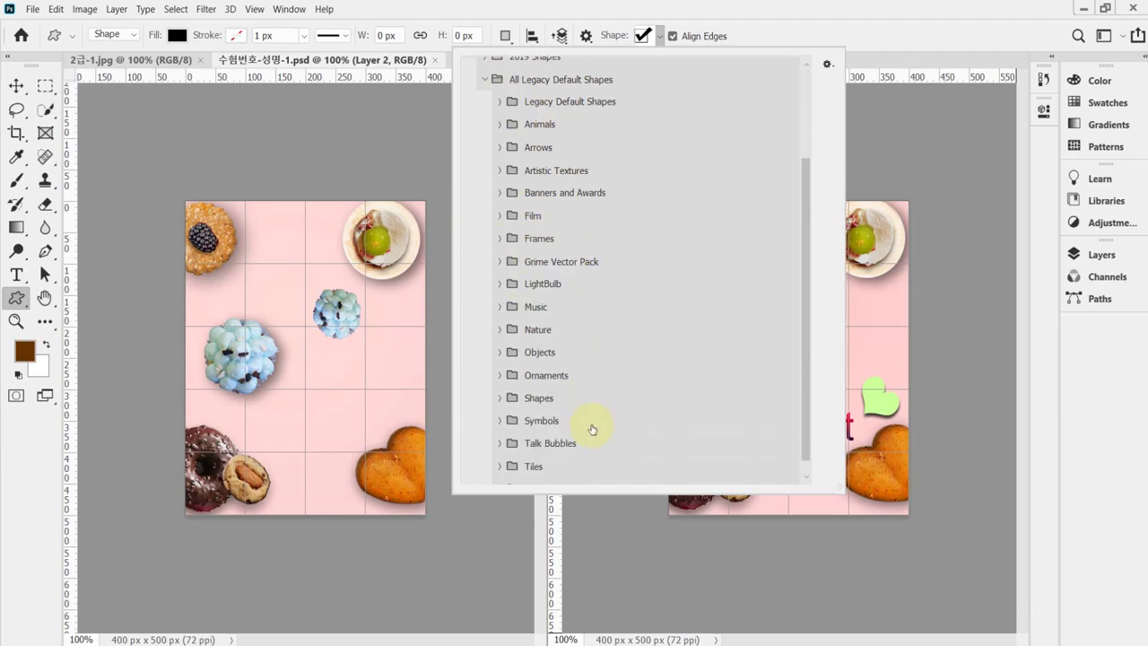
pyautogui.click(499, 397)
pyautogui.scroll(-7, 599, 400)
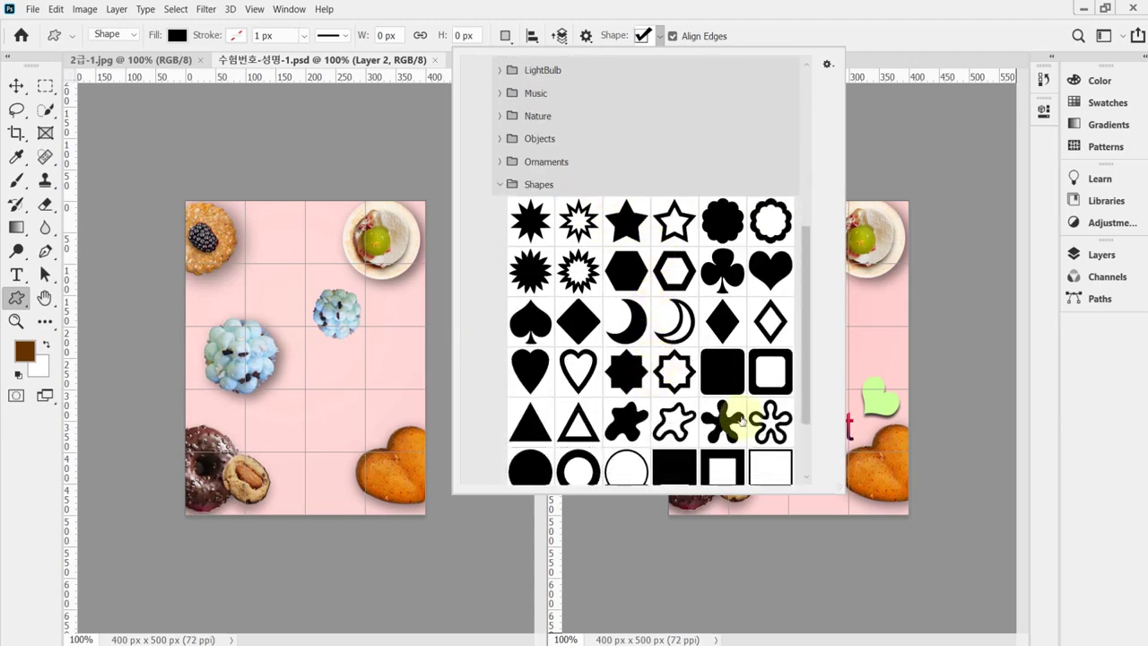
pyautogui.click(764, 280)
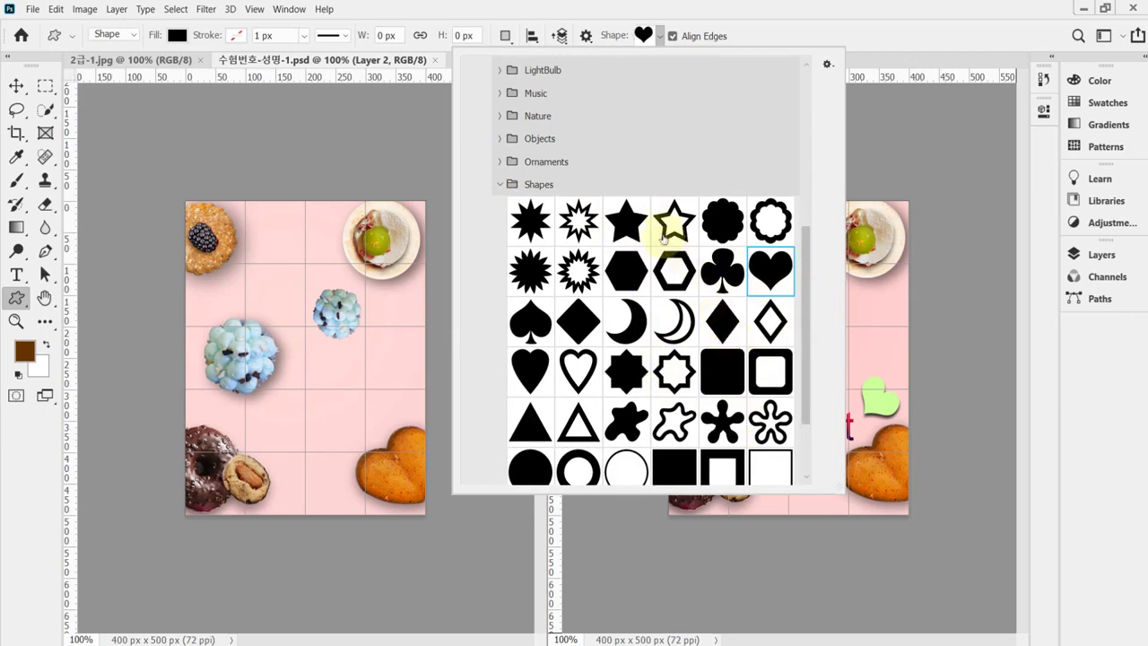
pyautogui.click(478, 12)
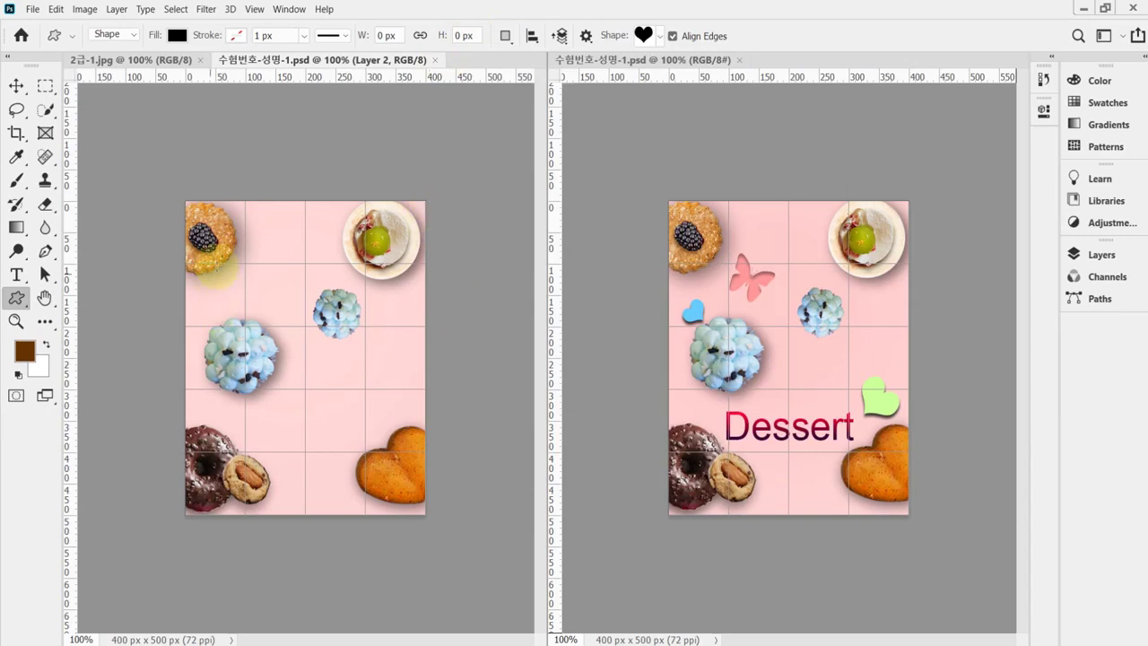
pyautogui.moveTo(199, 299); pyautogui.dragTo(223, 320)
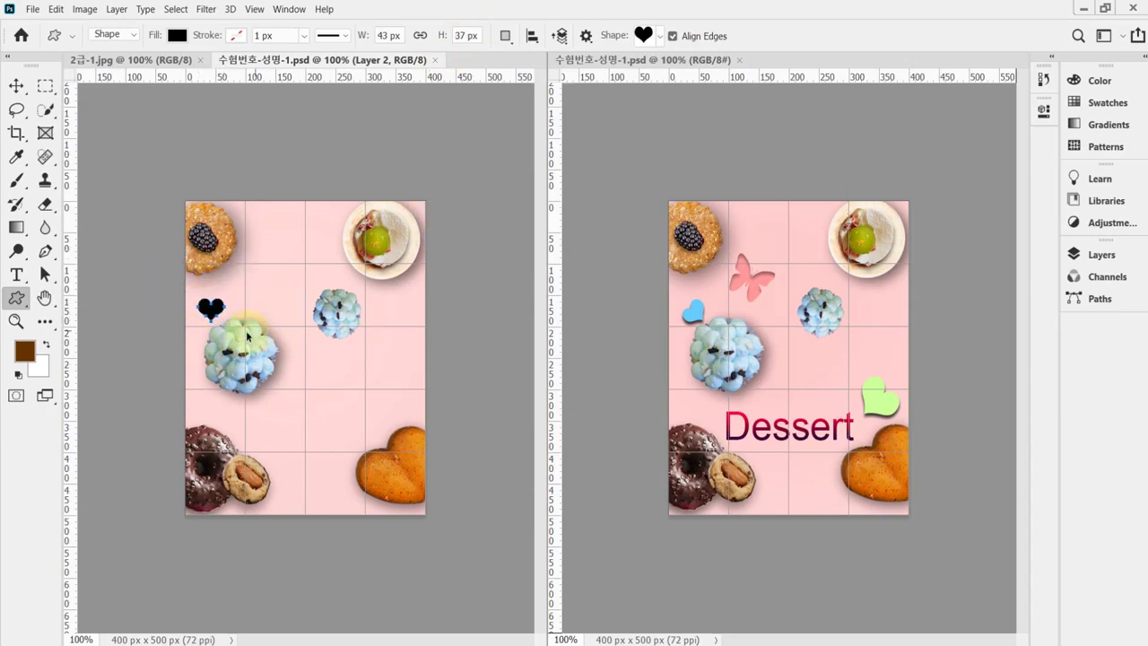
# Rotate the heart to -45° and move it down and left to the upper-left edge of the large cupcake.
pyautogui.keyDown('ctrl'); pyautogui.click(239, 334); pyautogui.keyUp('ctrl')
pyautogui.keyDown('ctrl'); pyautogui.click(303, 364); pyautogui.keyUp('ctrl')
pyautogui.moveTo(157, 247); pyautogui.dragTo(230, 267)
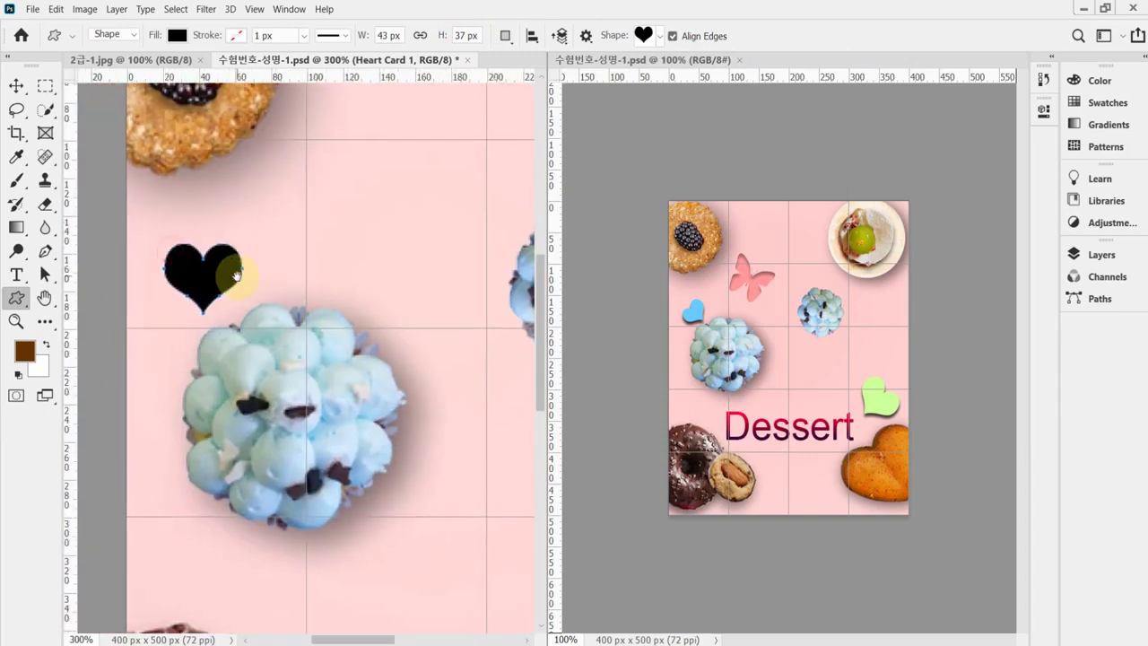
pyautogui.hotkey('ctrl', 't')
pyautogui.moveTo(289, 292); pyautogui.dragTo(274, 236)
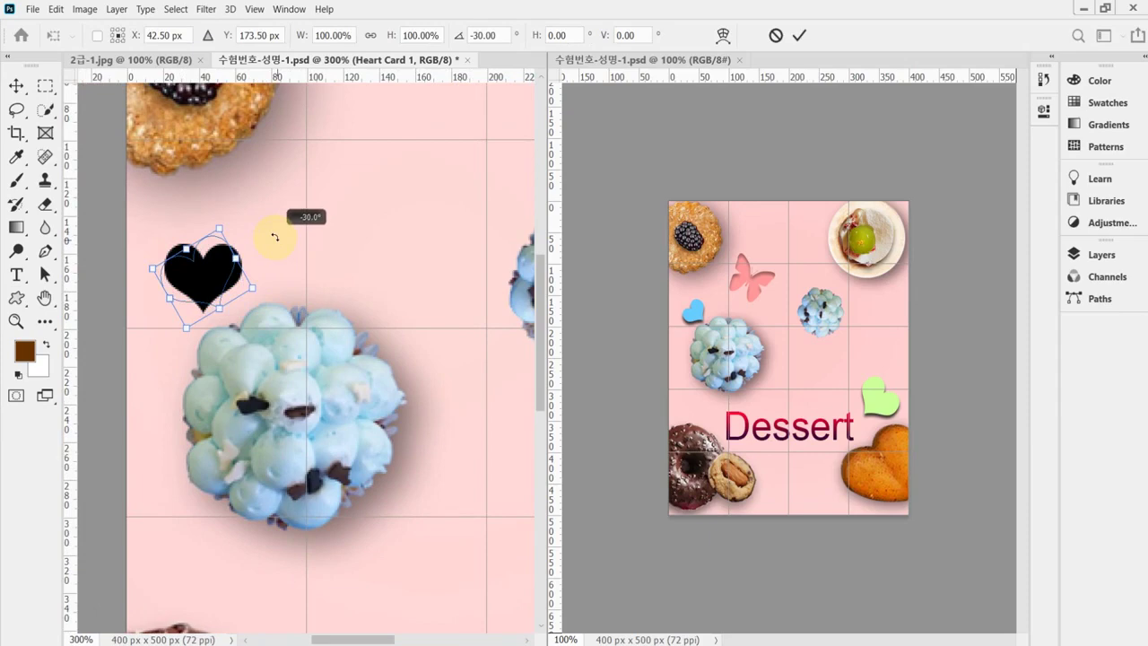
pyautogui.moveTo(275, 237); pyautogui.dragTo(257, 220)
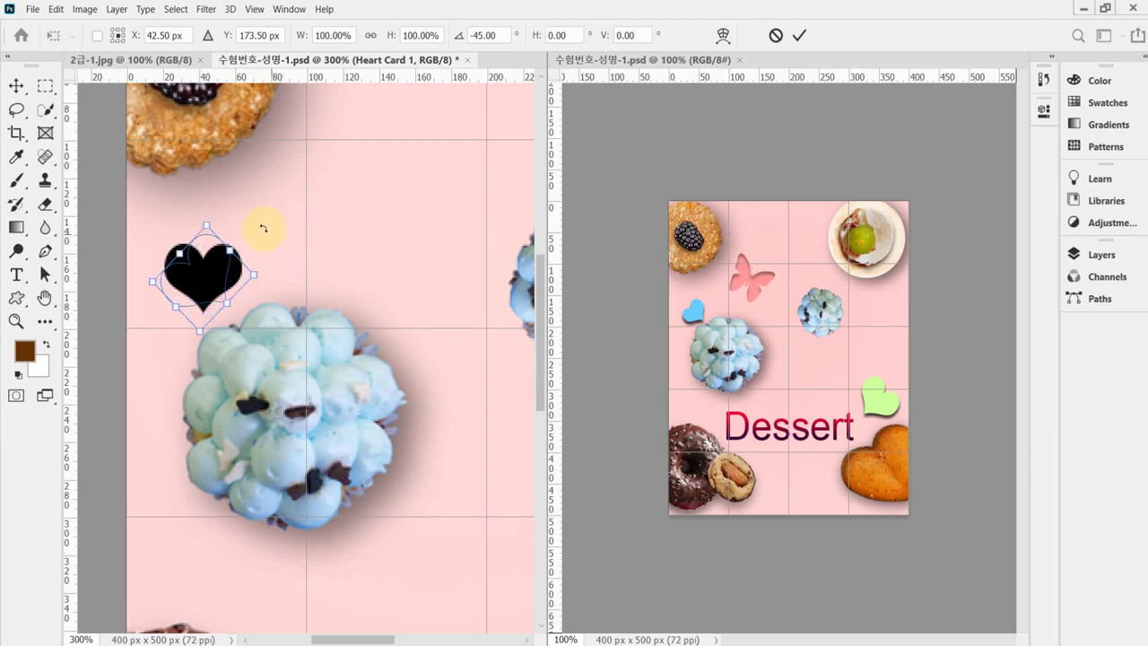
pyautogui.moveTo(205, 263); pyautogui.dragTo(200, 300)
pyautogui.click(200, 301)
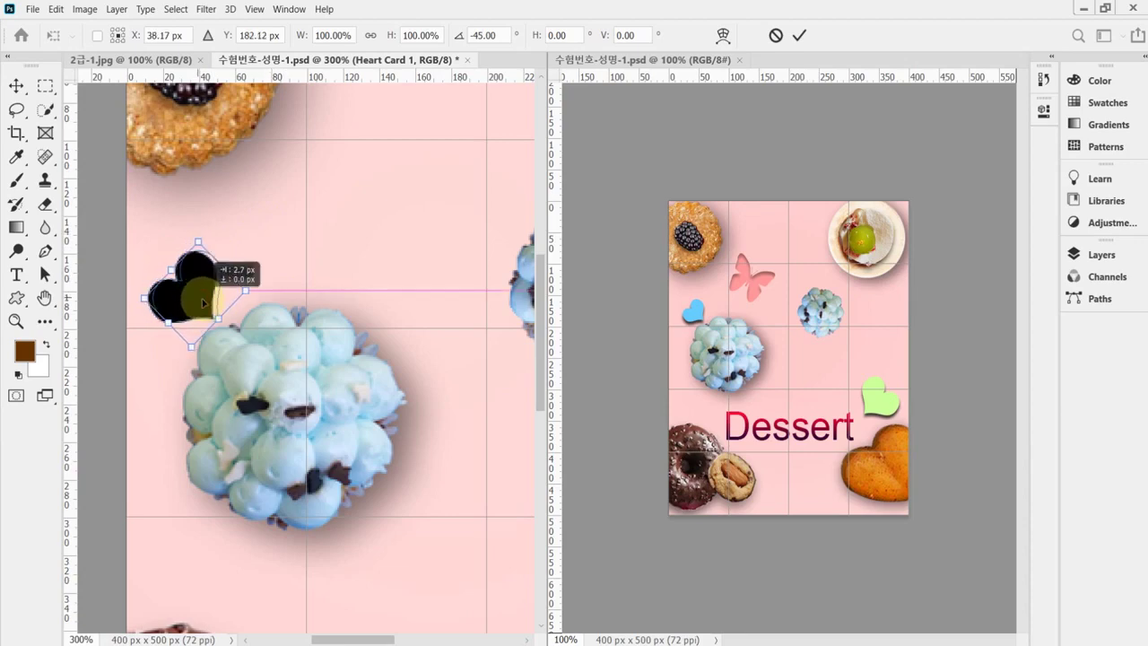
pyautogui.press('Return')
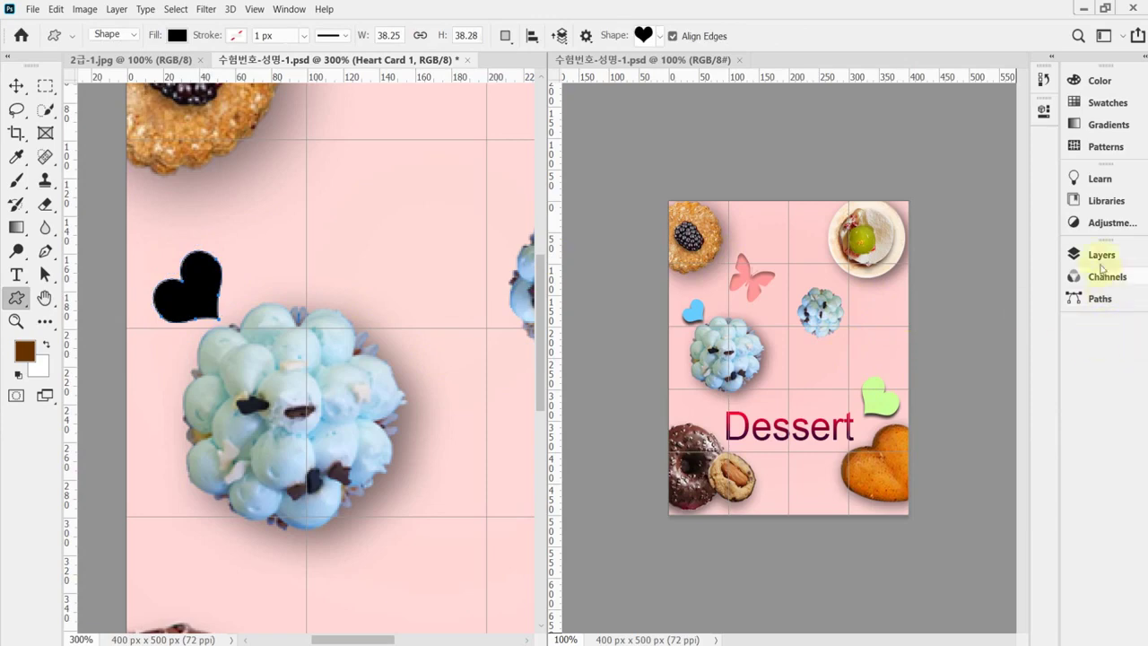
# Set the heart shape's fill colour to 6cf.
pyautogui.click(1101, 255)
pyautogui.doubleClick(891, 359)
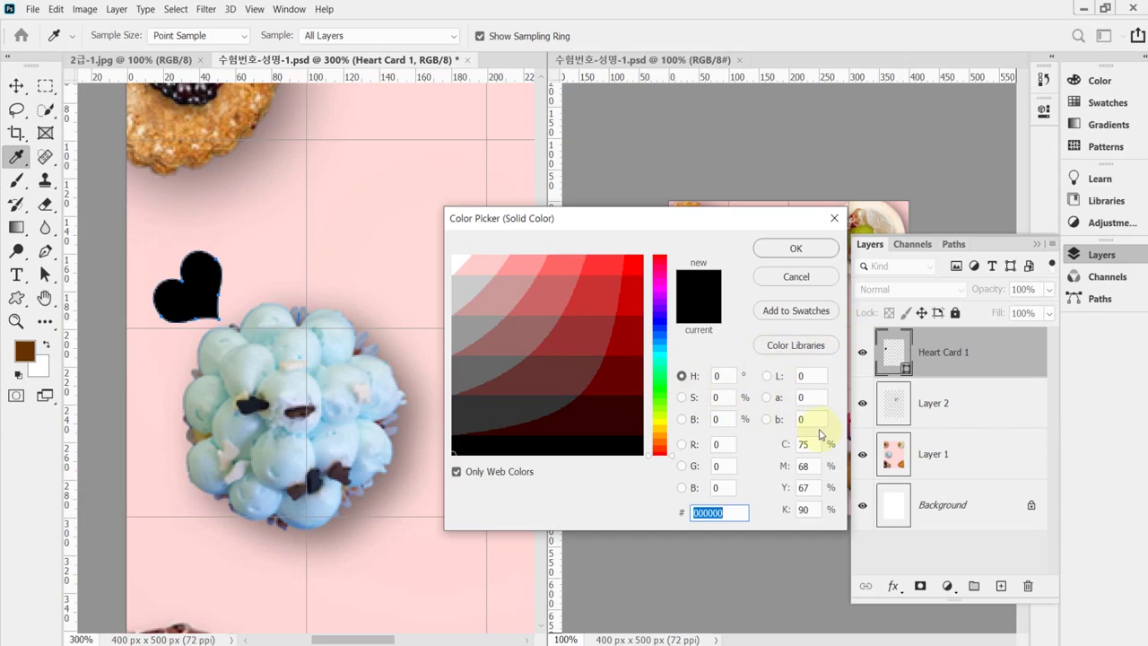
pyautogui.write('6')
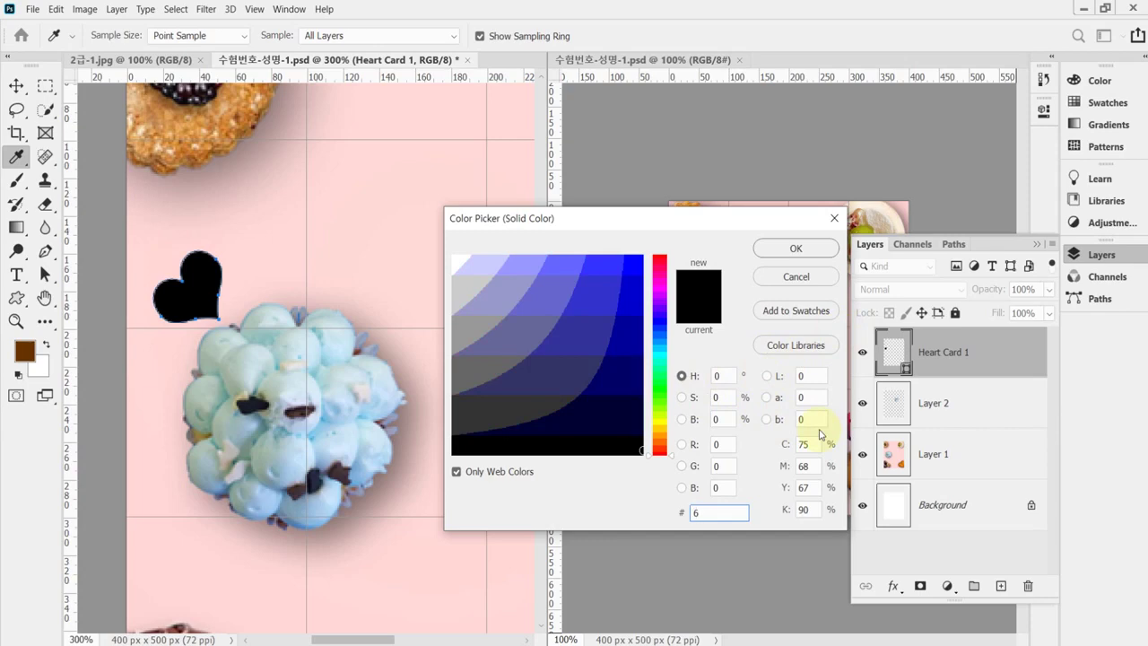
pyautogui.write('cf')
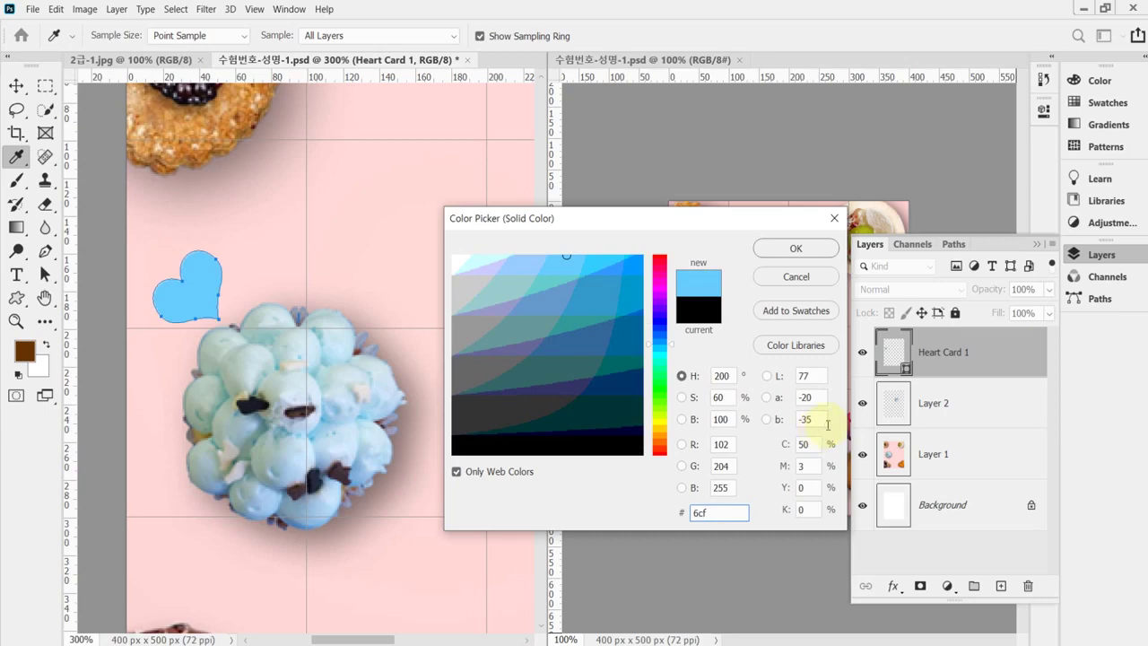
pyautogui.click(785, 250)
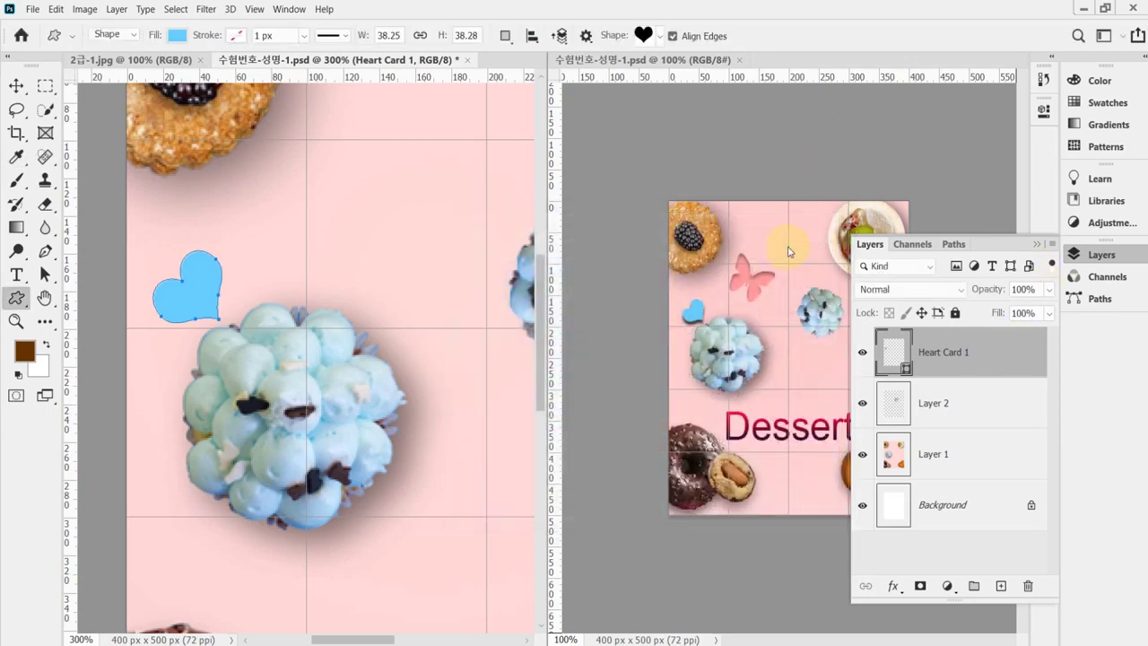
# Add a drop shadow to the blue heart with 75% opacity, 5 px distance and 5 px size.
pyautogui.click(893, 586)
pyautogui.click(894, 580)
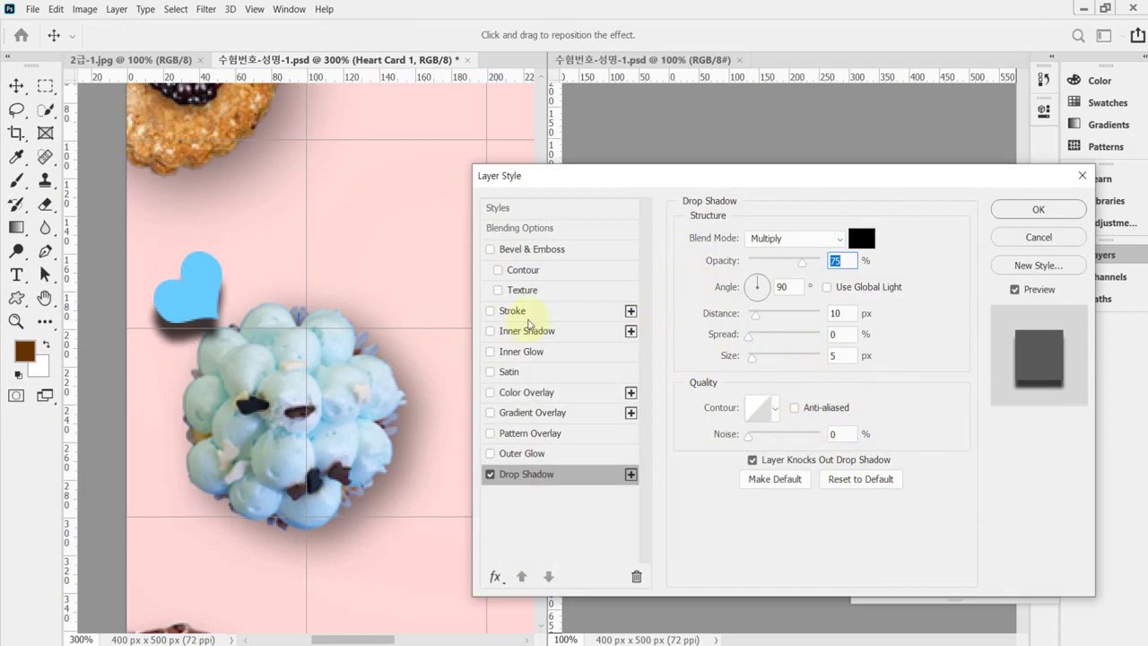
pyautogui.moveTo(620, 182); pyautogui.dragTo(712, 174)
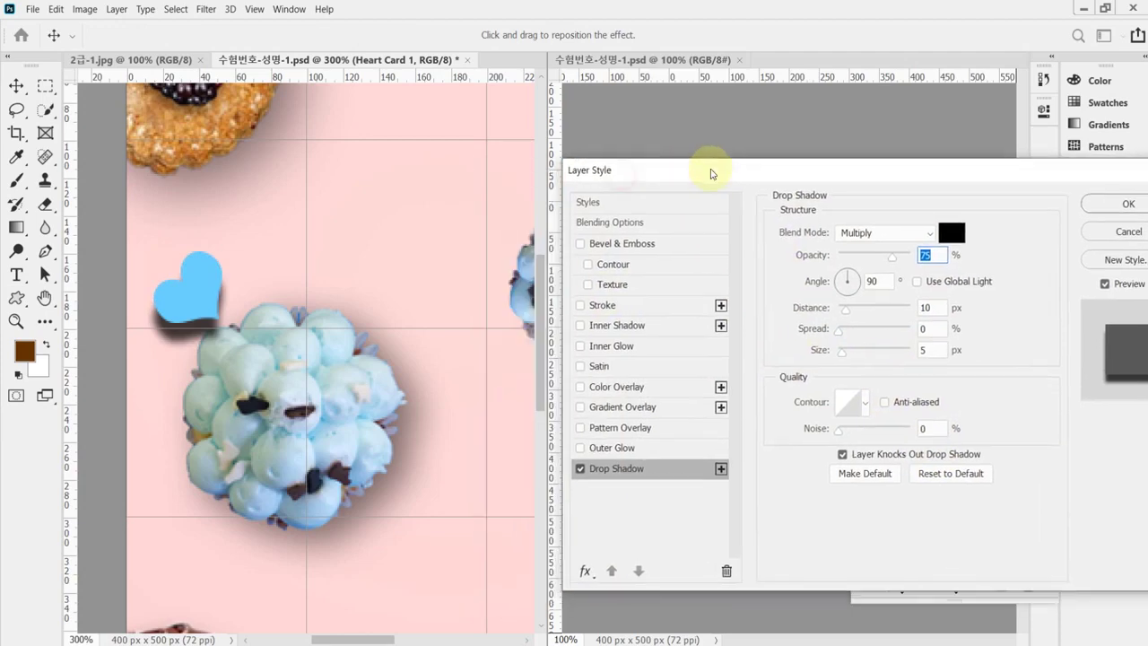
pyautogui.click(934, 254)
pyautogui.doubleClick(929, 308)
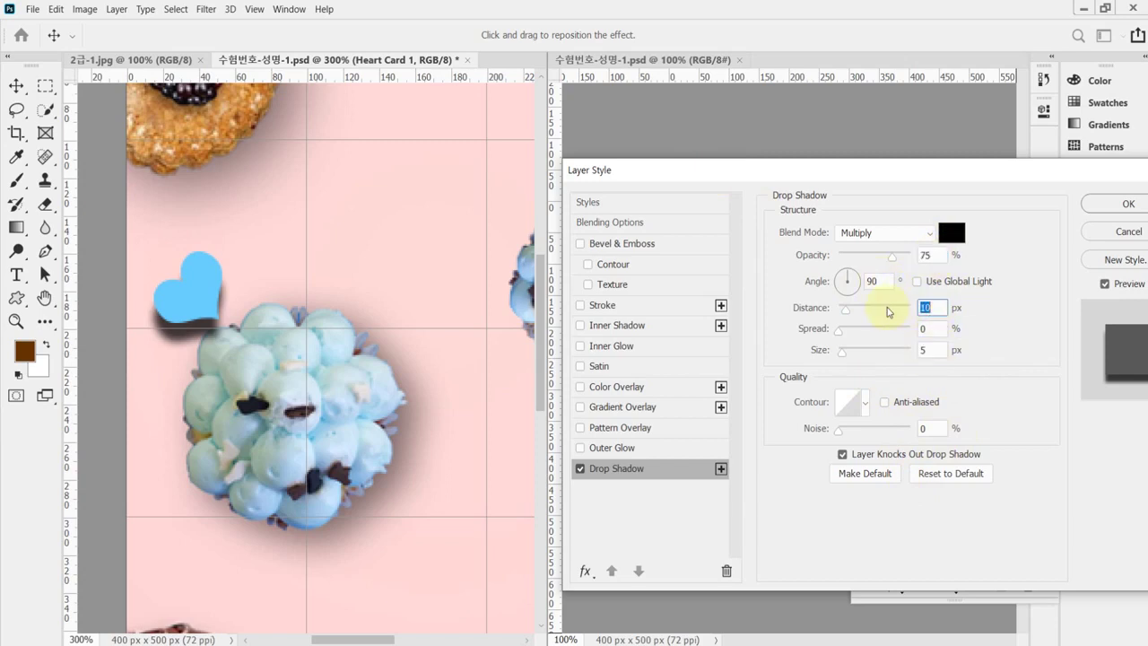
pyautogui.write('5')
pyautogui.click(932, 350)
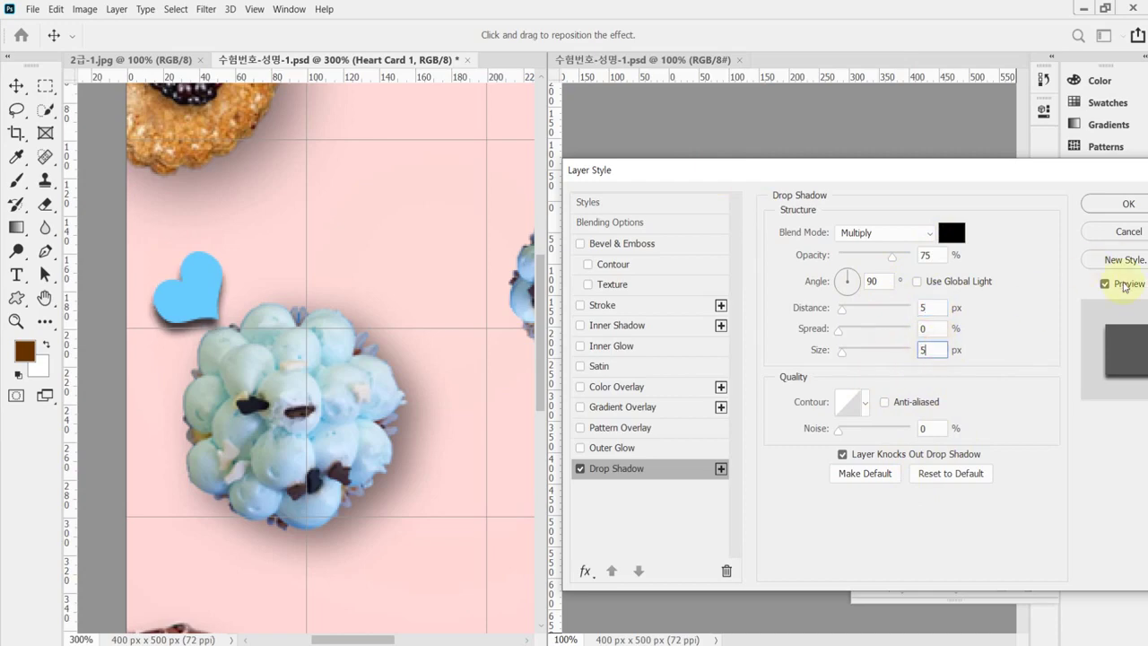
pyautogui.click(1111, 205)
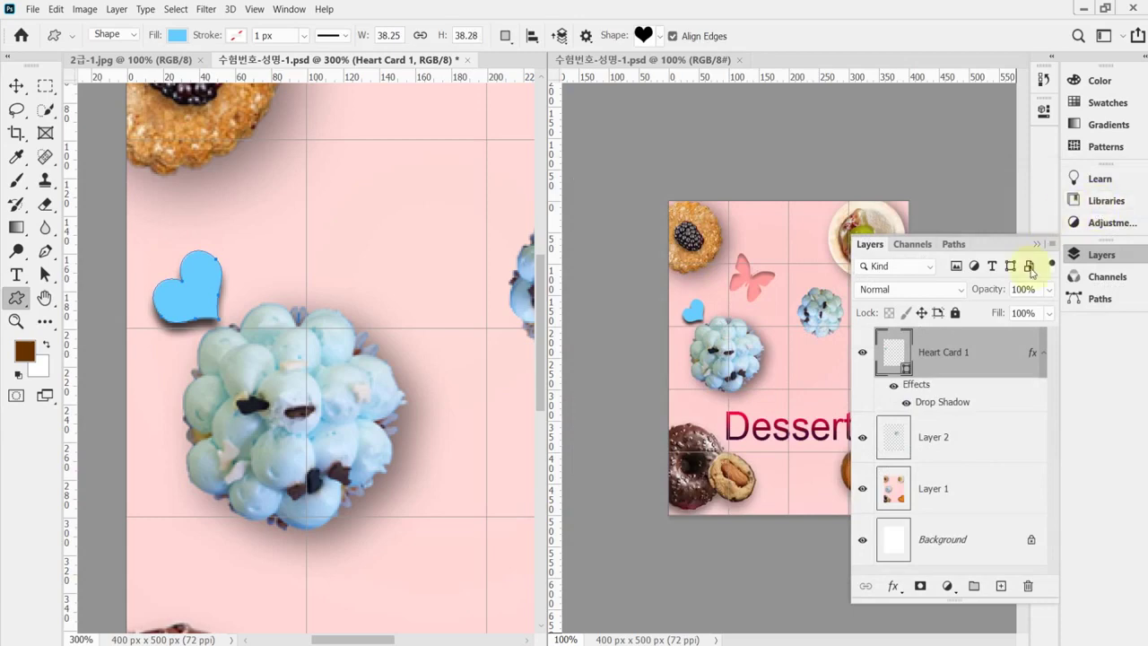
pyautogui.click(1099, 255)
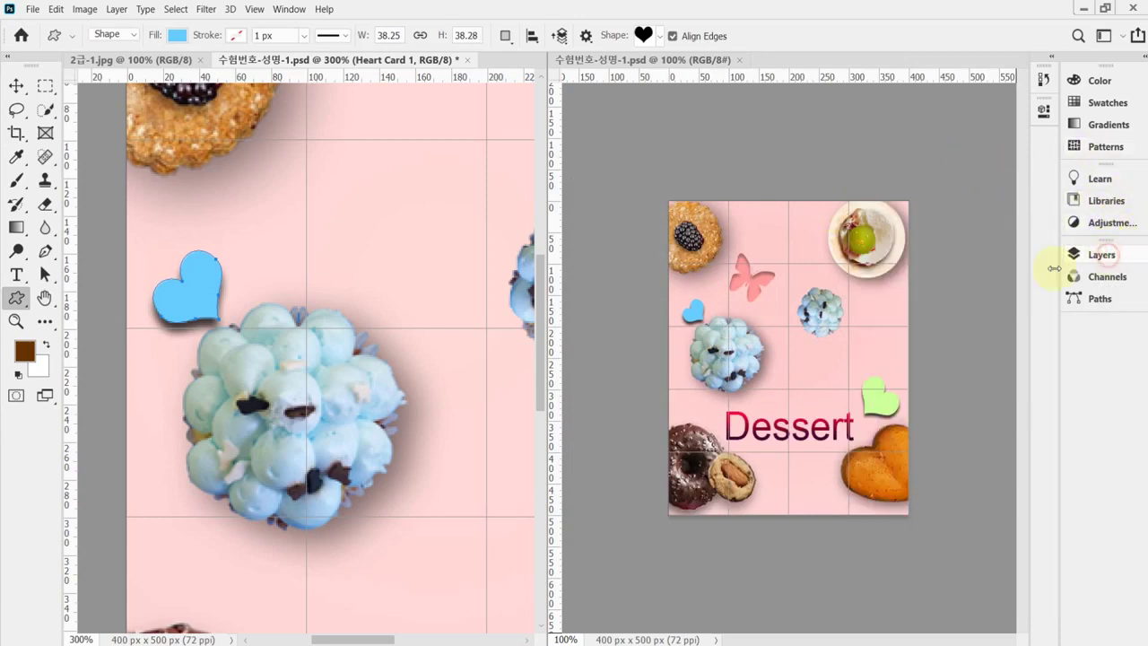
pyautogui.keyDown('alt'); pyautogui.click(479, 439); pyautogui.keyUp('alt')
pyautogui.keyDown('alt'); pyautogui.click(430, 440); pyautogui.keyUp('alt')
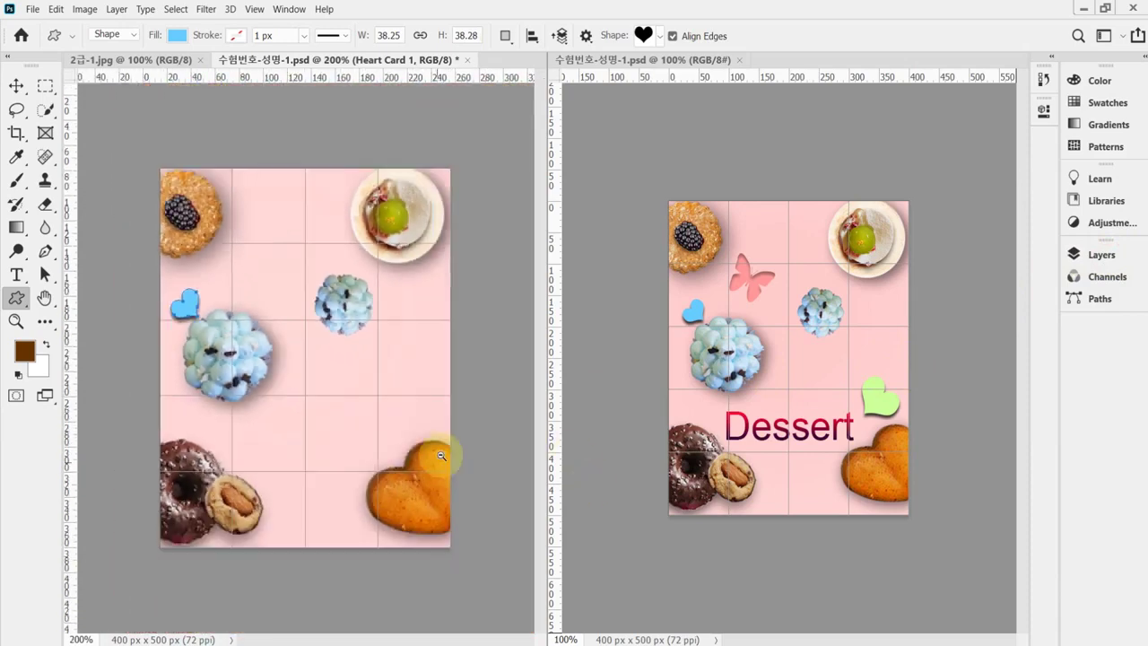
pyautogui.keyDown('alt'); pyautogui.click(442, 456); pyautogui.keyUp('alt')
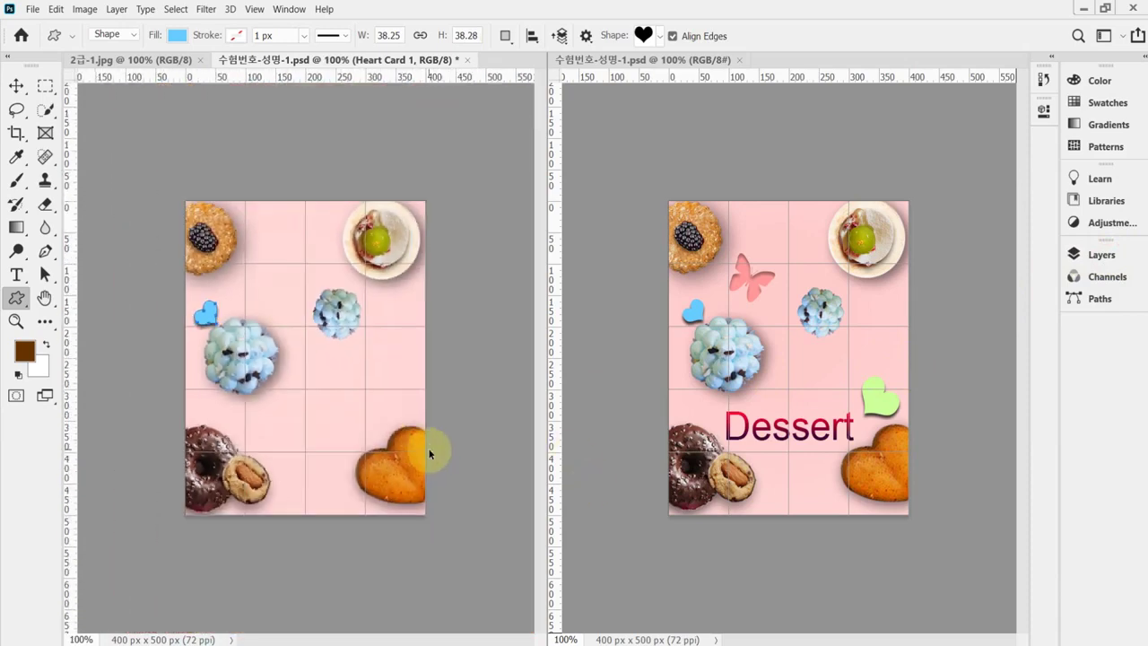
pyautogui.hotkey('ctrl', 't')
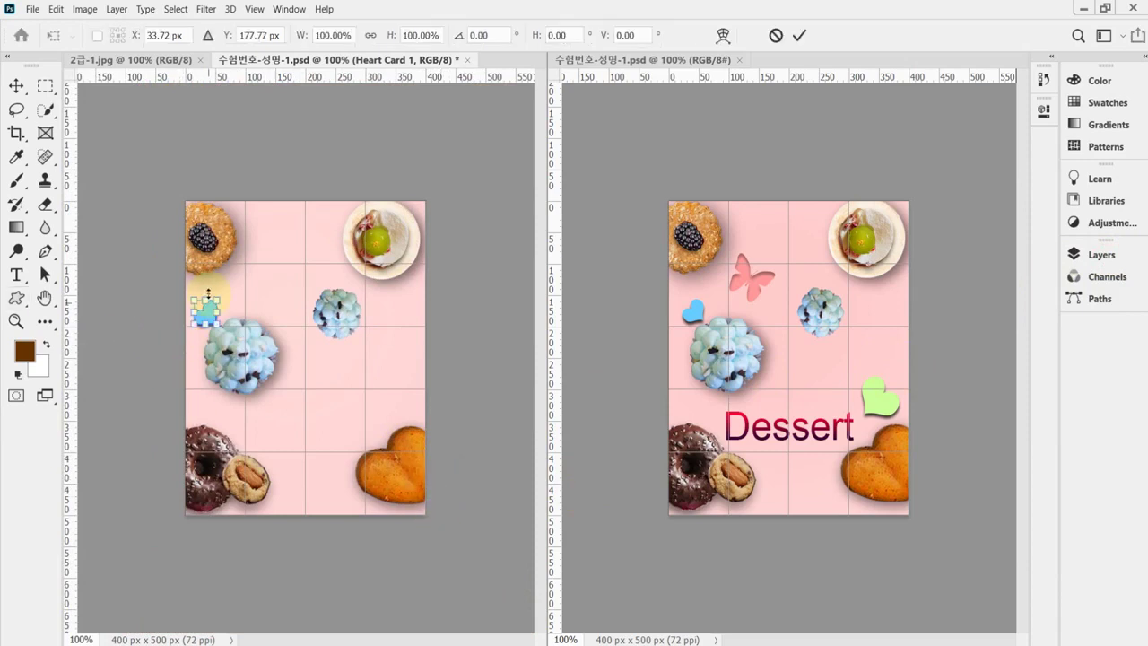
pyautogui.moveTo(206, 319); pyautogui.dragTo(382, 440)
pyautogui.hotkey('ctrl', 'z')
pyautogui.press('u')
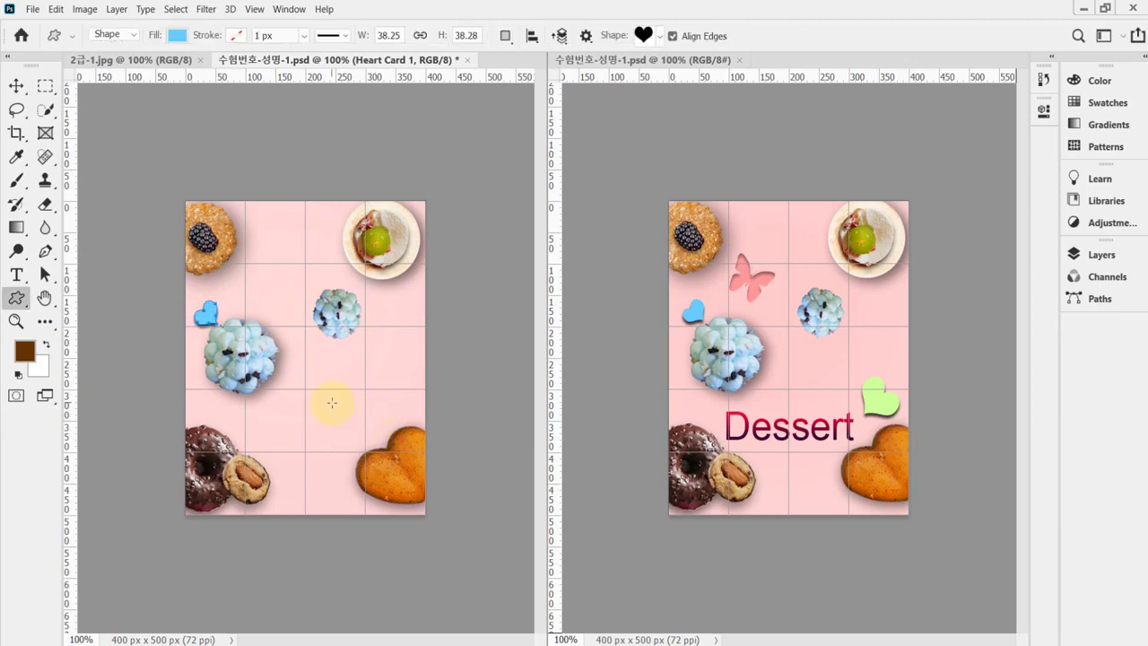
# Duplicate the blue heart layer and move the copy above the heart-shaped cookie, to about X 336 px, Y 326 px.
pyautogui.hotkey('ctrl', 'j')
pyautogui.hotkey('ctrl', 't')
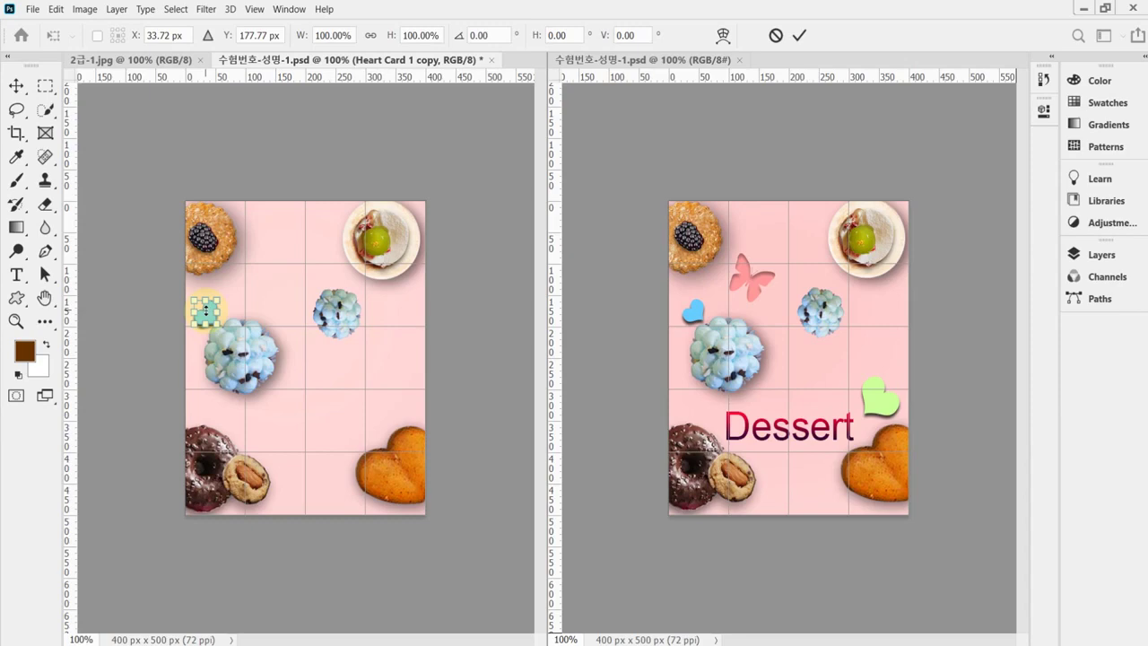
pyautogui.scroll(2, 205, 311)
pyautogui.moveTo(206, 310); pyautogui.dragTo(512, 545)
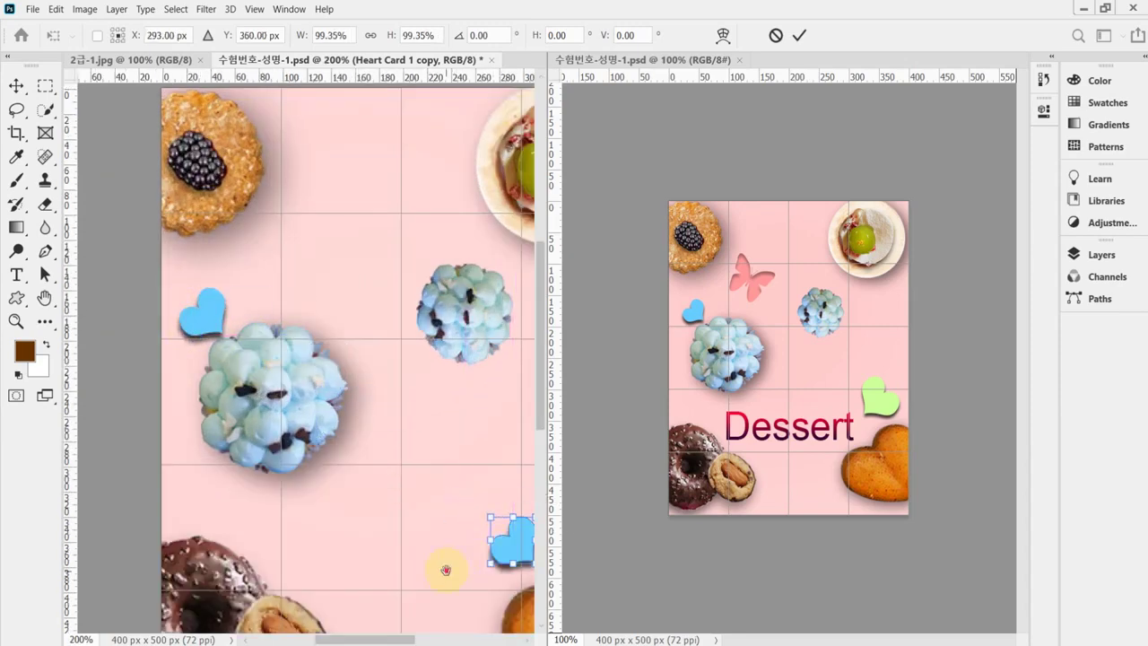
pyautogui.moveTo(445, 570); pyautogui.dragTo(303, 428)
pyautogui.moveTo(370, 416); pyautogui.dragTo(445, 358)
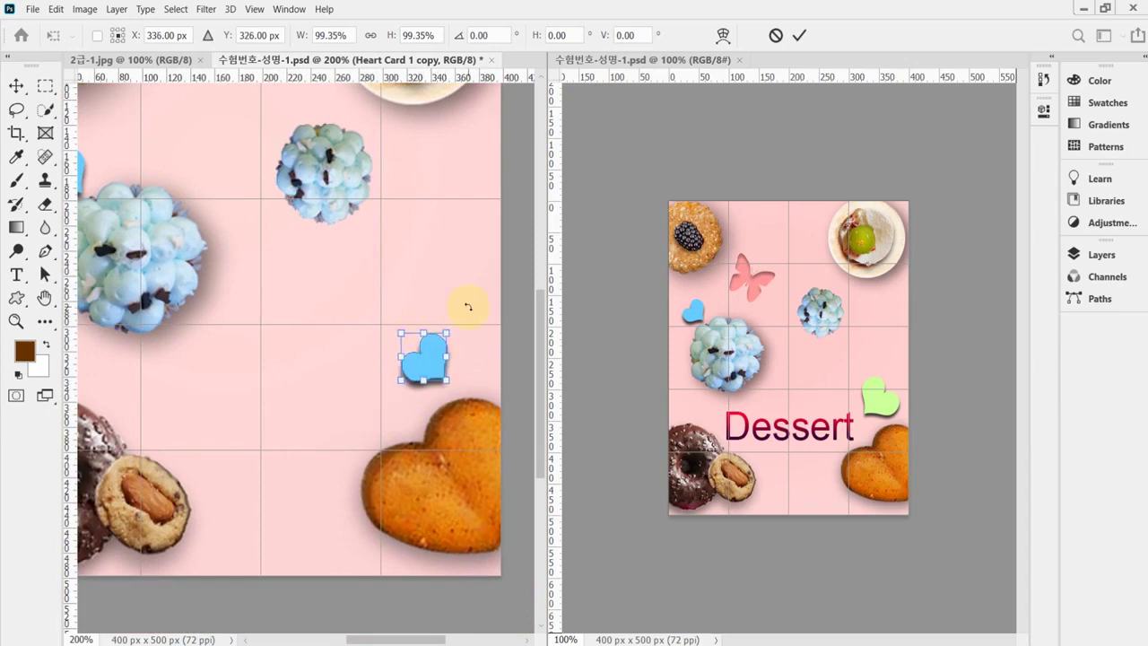
# Rotate the heart copy by 90°, enlarge it to about 55 × 55 px and position it around X 347.5 px, Y 312.5 px.
pyautogui.moveTo(467, 307); pyautogui.dragTo(484, 372)
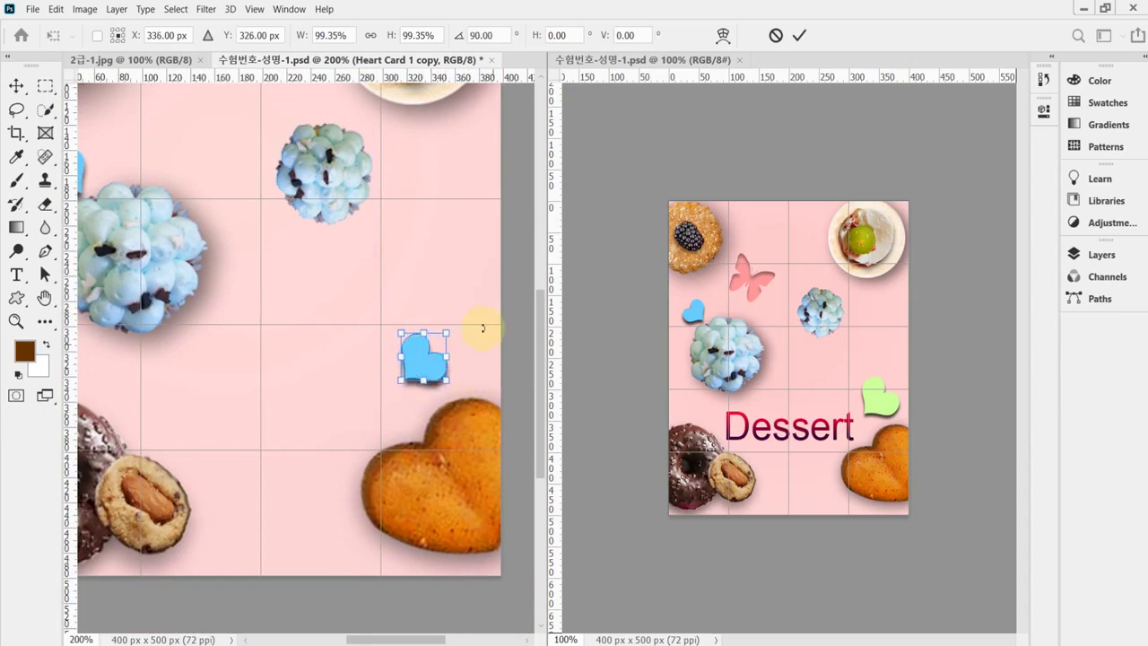
pyautogui.moveTo(447, 328); pyautogui.dragTo(469, 311)
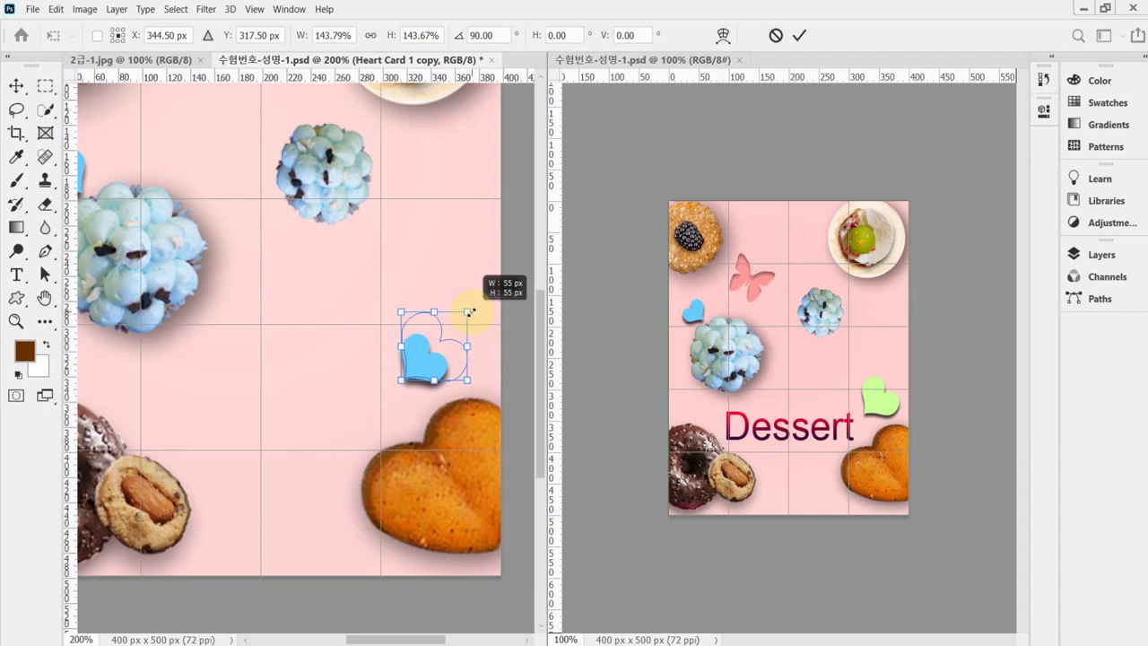
pyautogui.moveTo(468, 311); pyautogui.dragTo(469, 311)
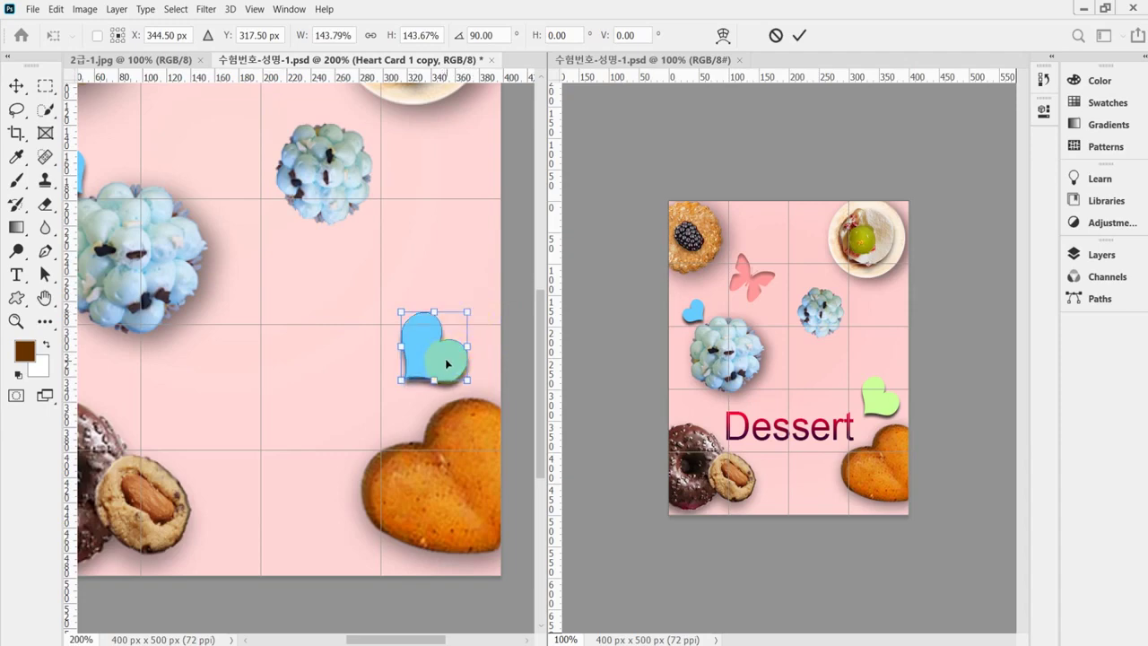
pyautogui.moveTo(446, 363); pyautogui.dragTo(450, 357)
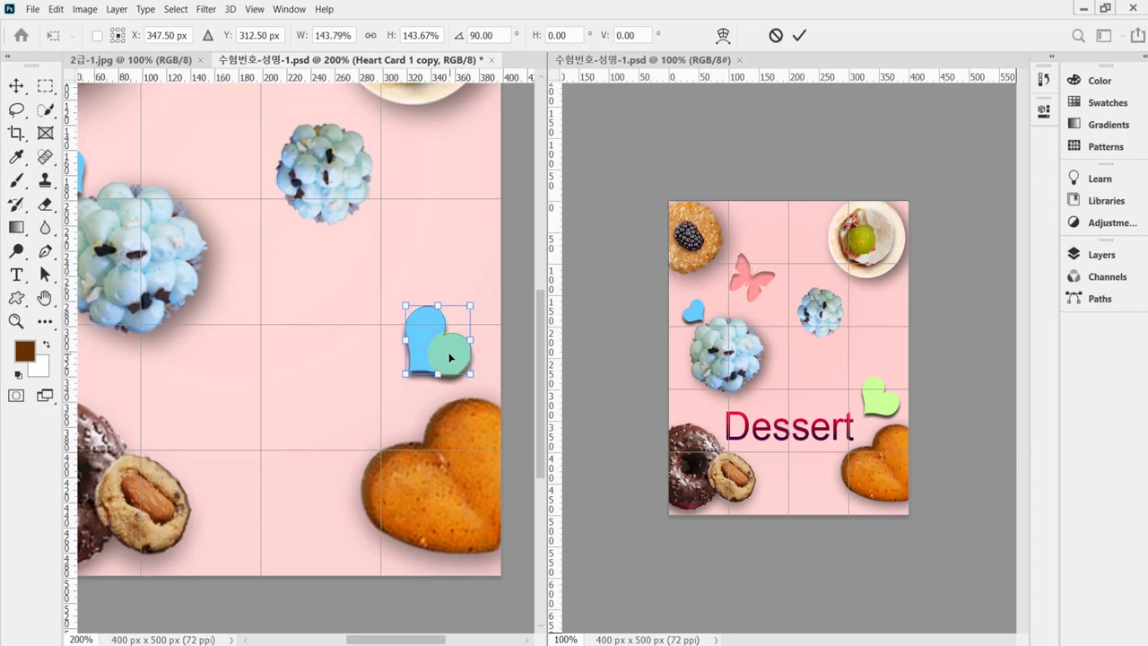
pyautogui.press('Return')
pyautogui.press('u')
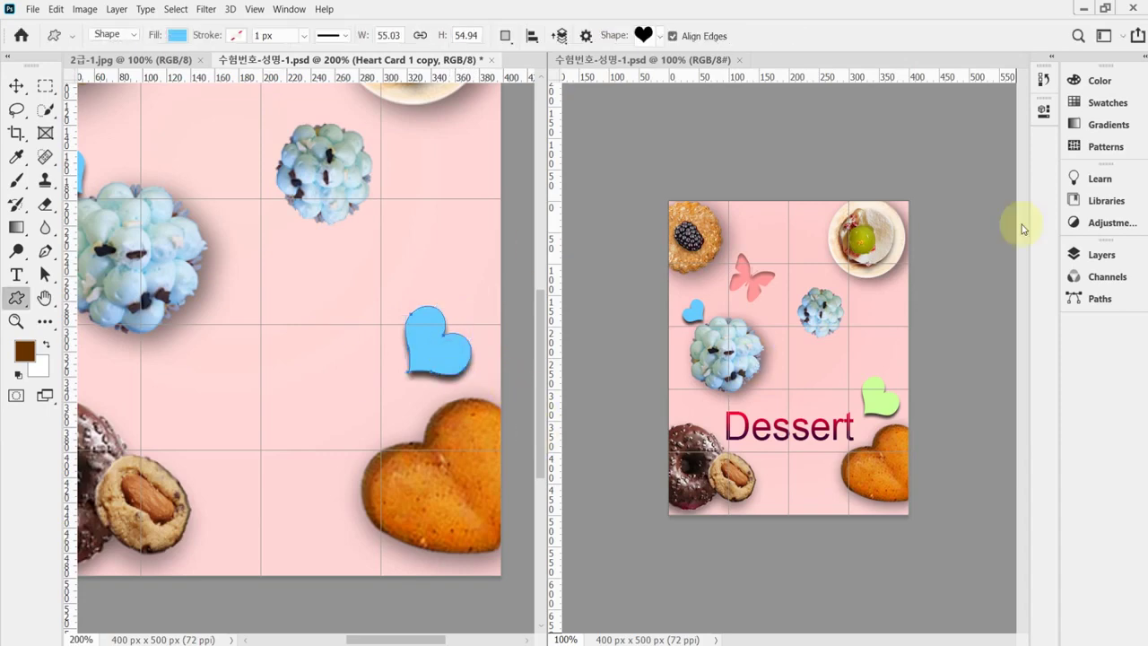
# Set the heart copy's fill colour to cf9.
pyautogui.click(1101, 254)
pyautogui.doubleClick(893, 352)
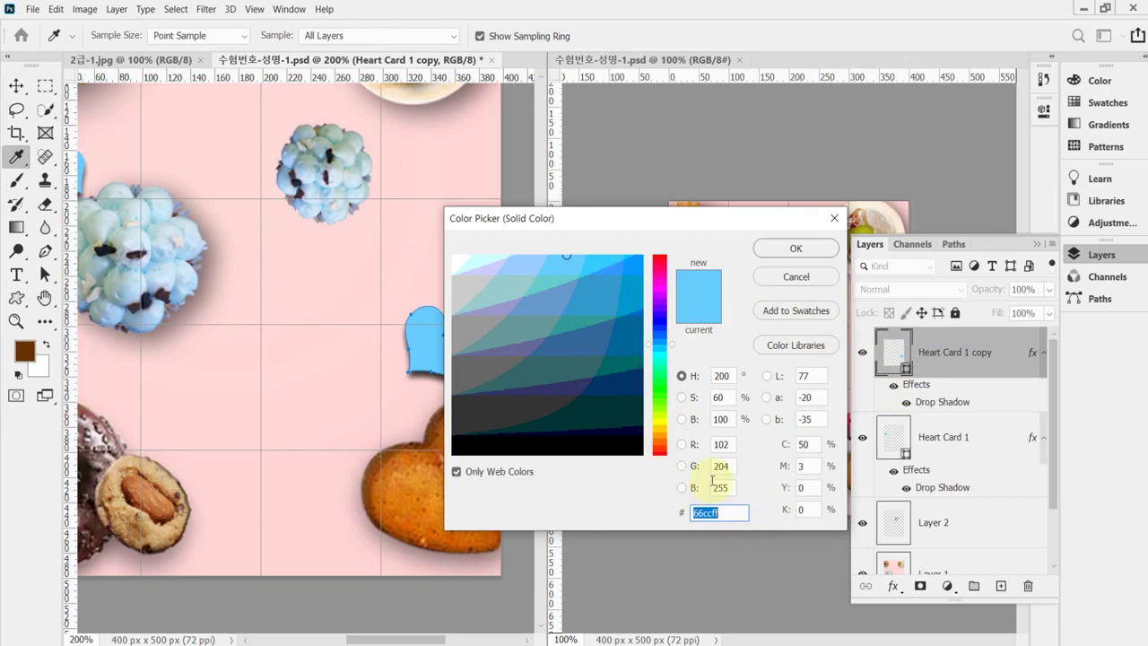
pyautogui.write('cf9')
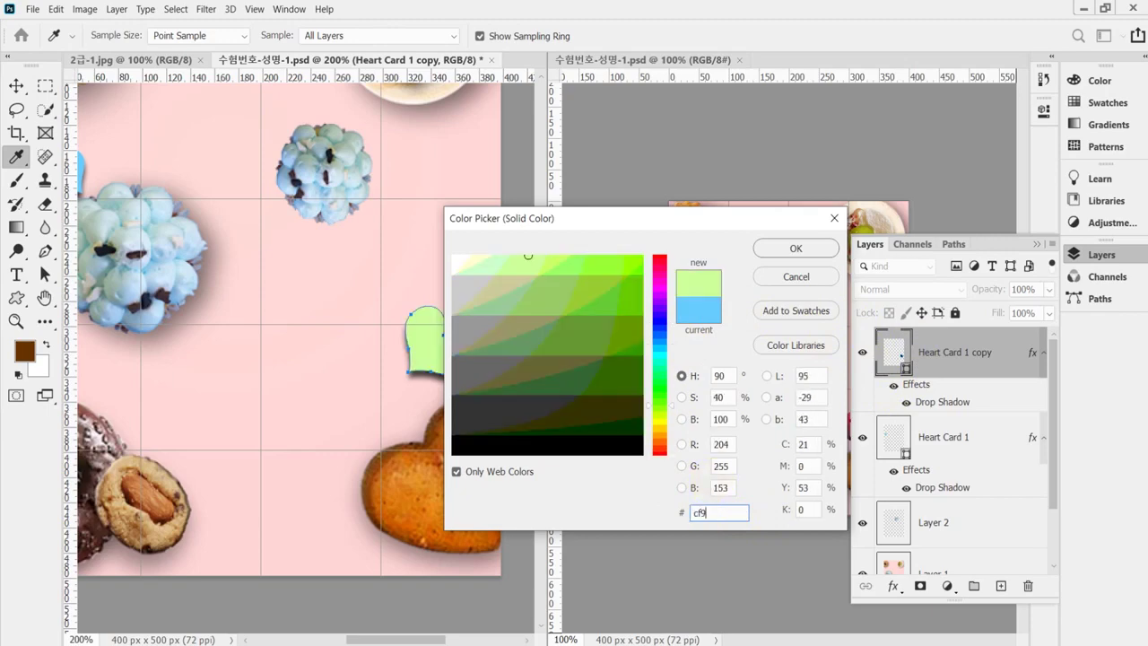
pyautogui.press('Return')
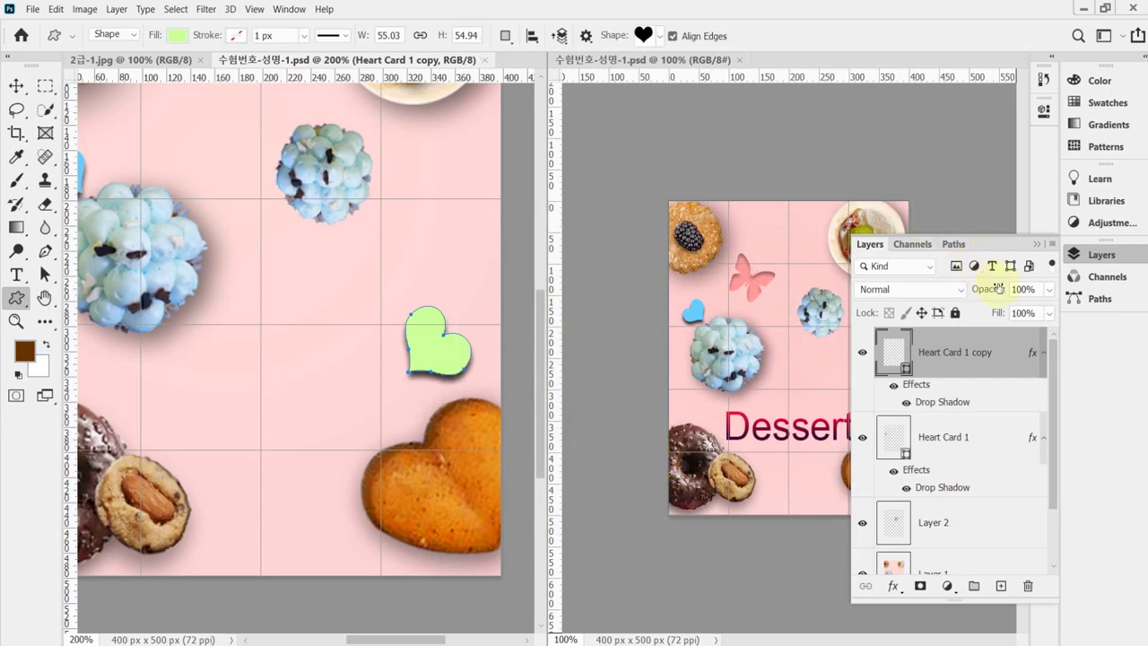
pyautogui.click(1096, 256)
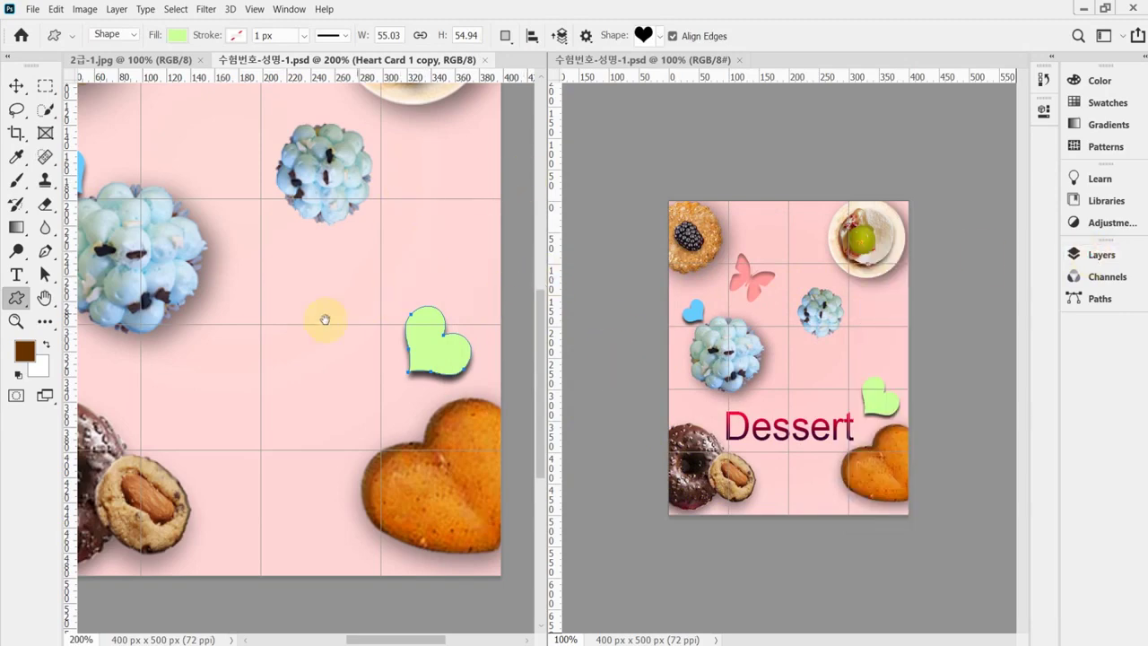
# Choose the butterfly from the legacy Nature shapes and draw it about 84 px wide between the blackberry cookie and the small cupcake.
pyautogui.scroll(5, 302, 251)
pyautogui.hscroll(-2, 366, 252)
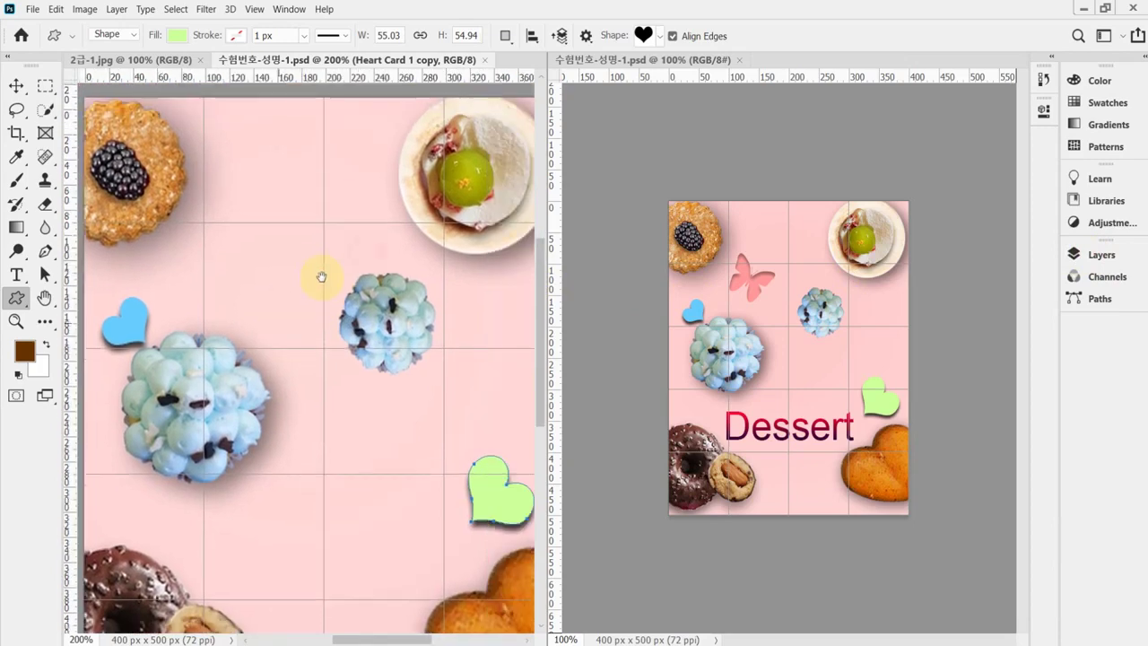
pyautogui.rightClick(16, 300)
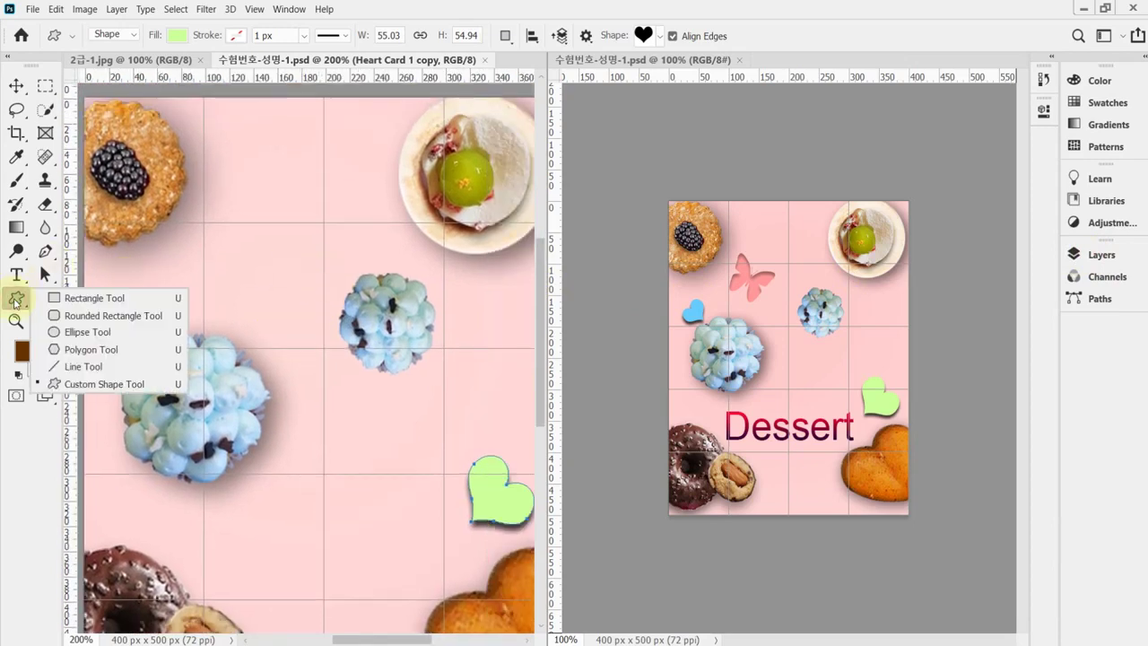
pyautogui.click(15, 301)
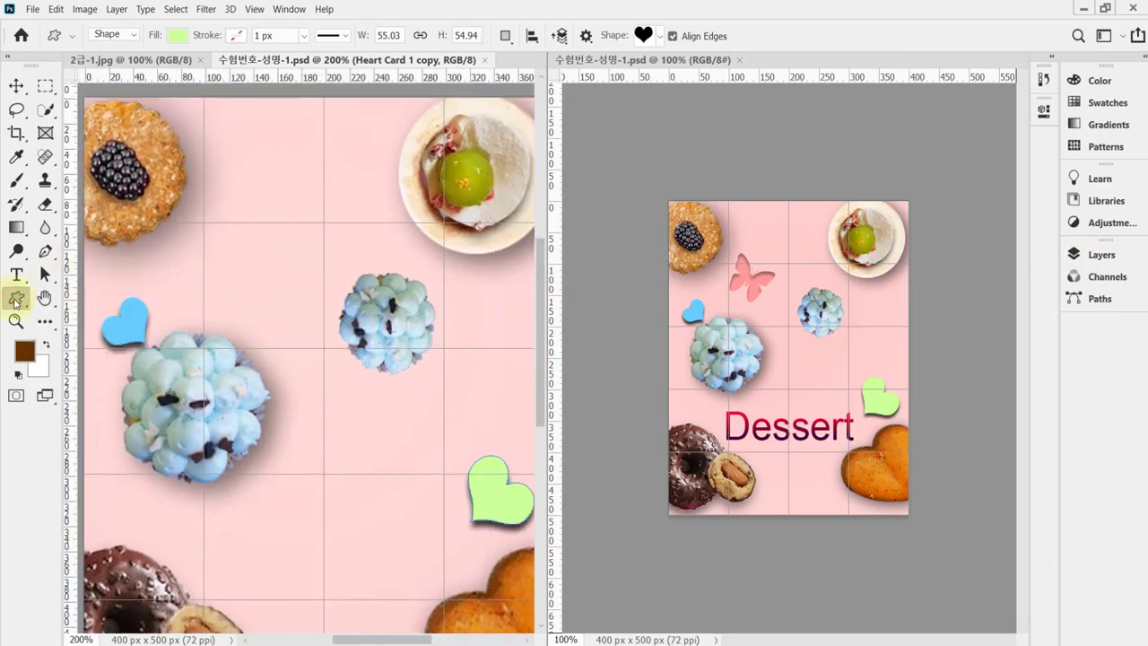
pyautogui.click(659, 38)
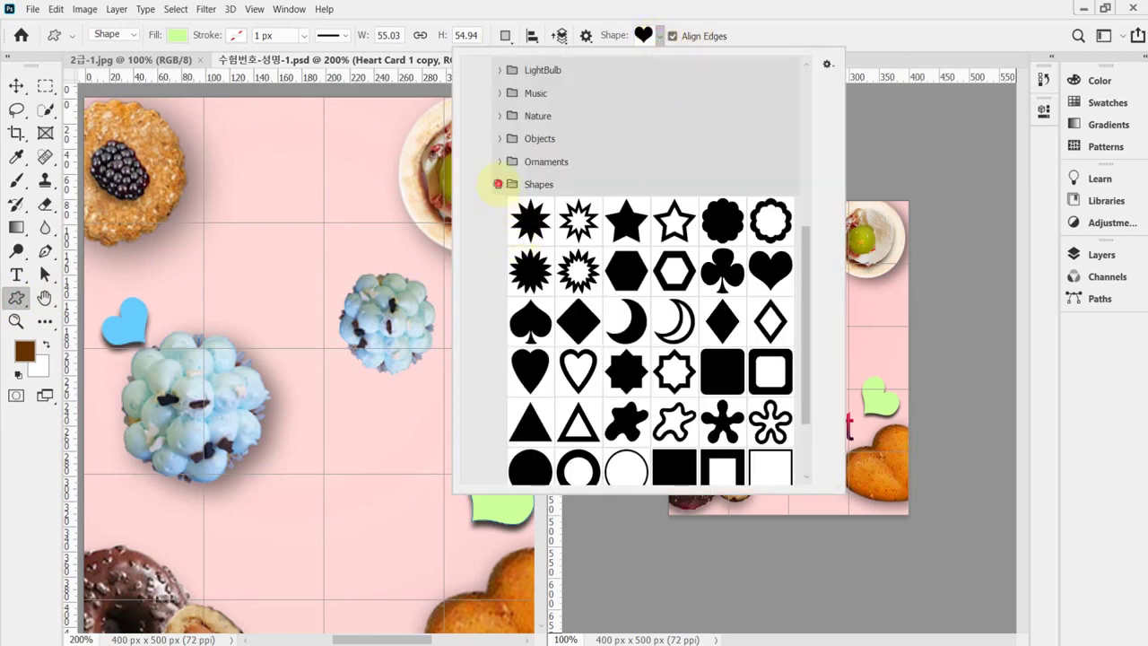
pyautogui.click(499, 184)
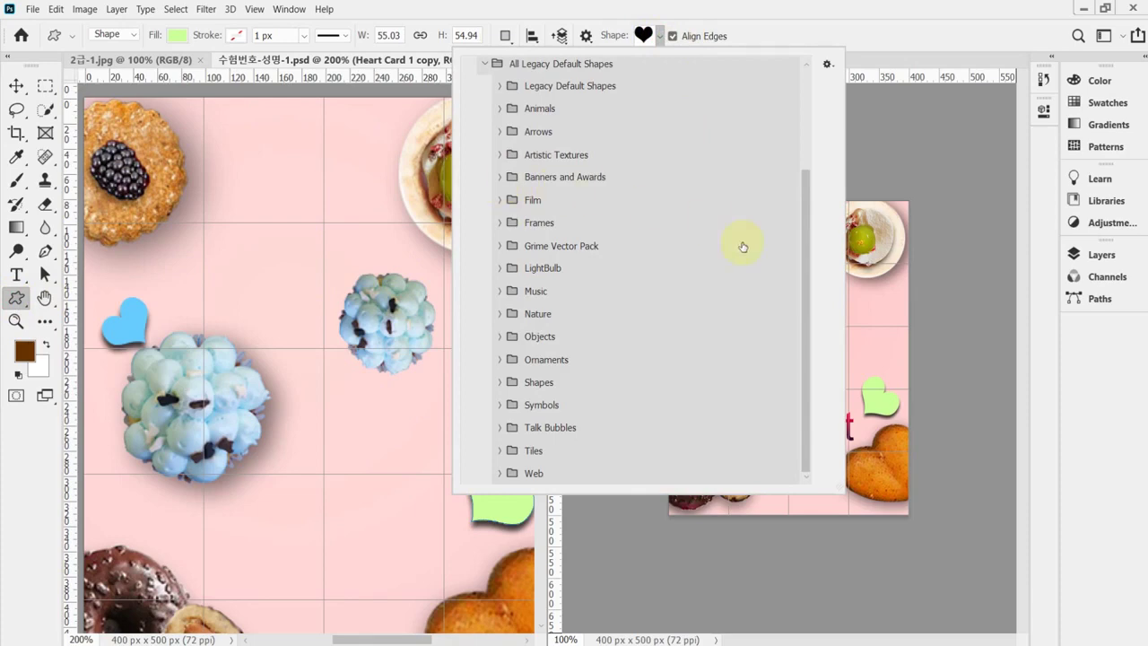
pyautogui.click(500, 314)
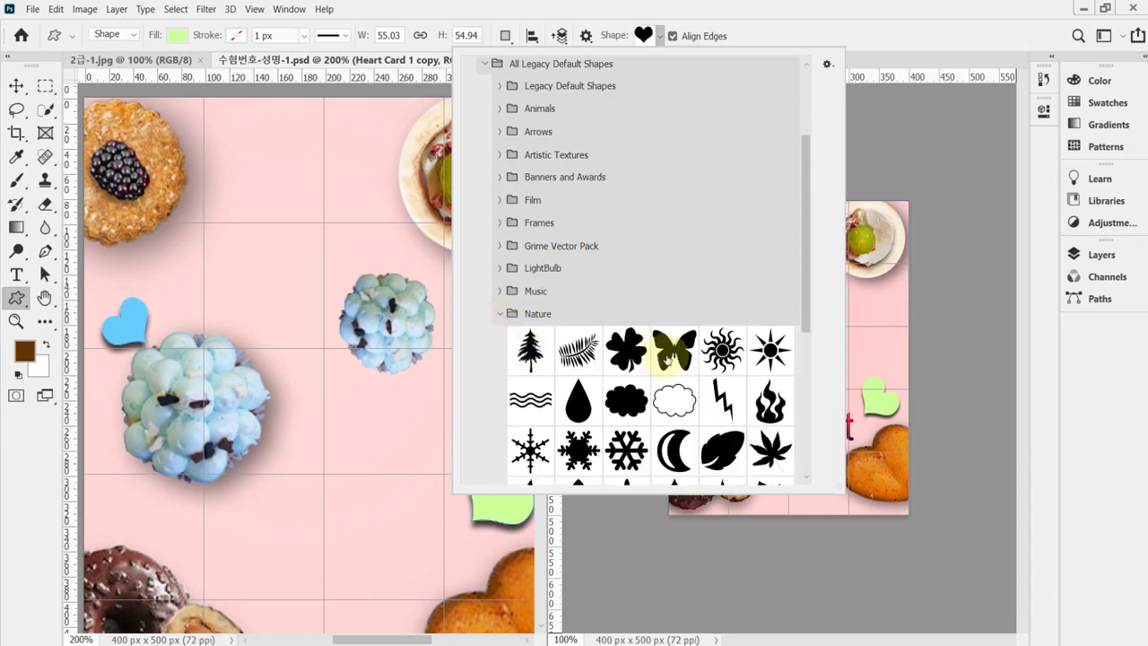
pyautogui.click(668, 356)
pyautogui.click(749, 30)
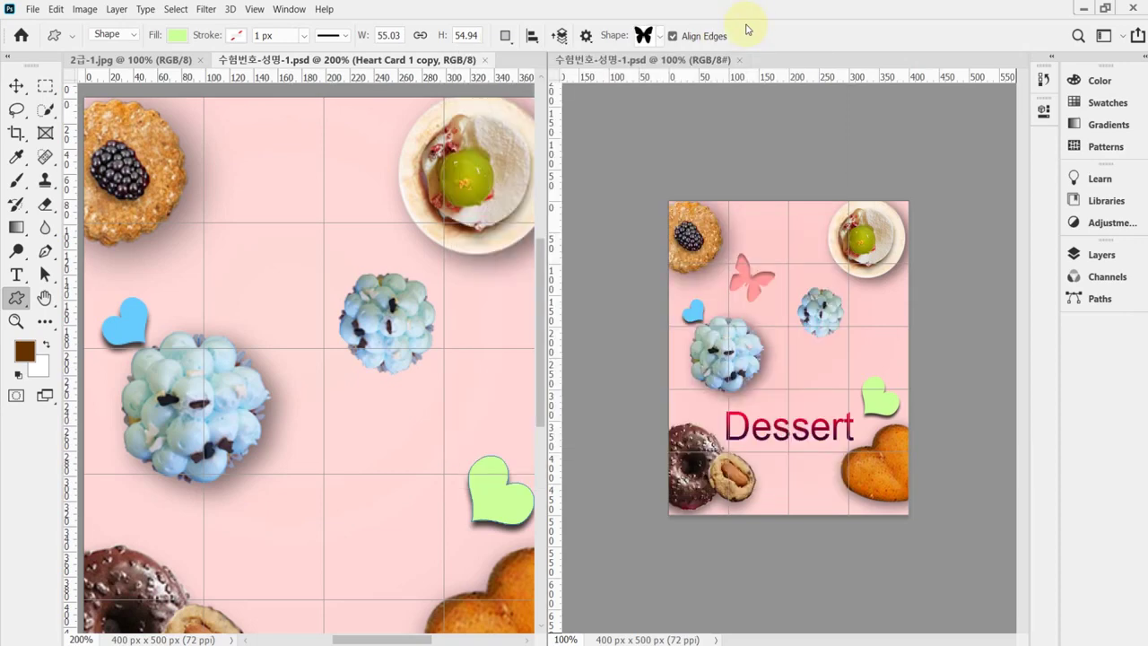
pyautogui.moveTo(205, 212); pyautogui.dragTo(305, 303)
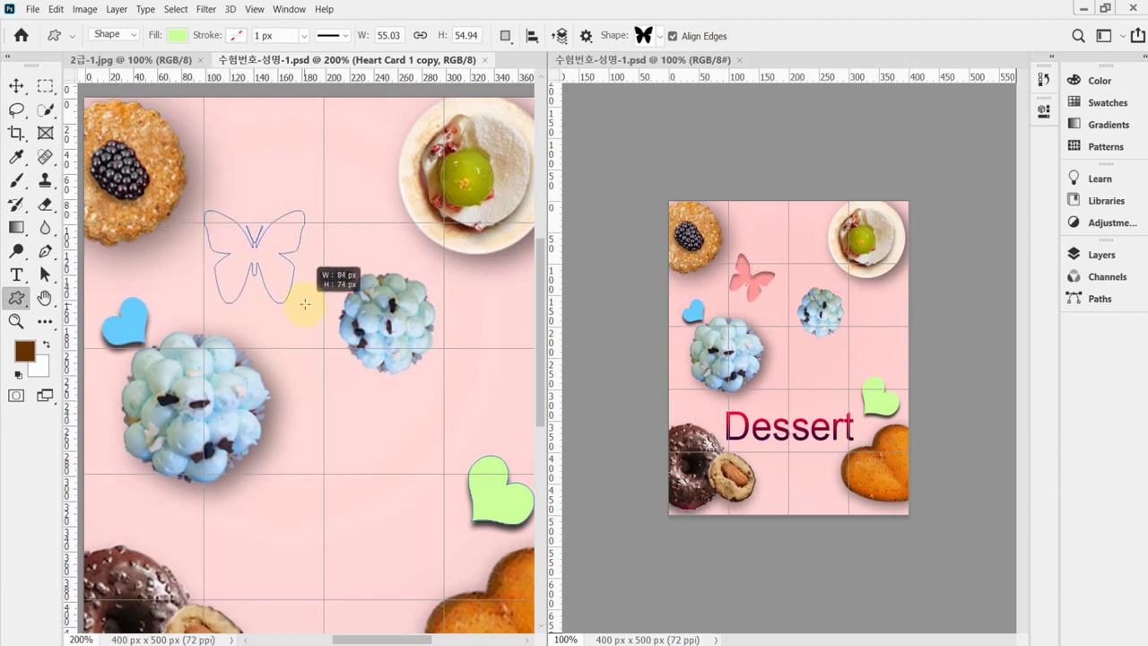
pyautogui.moveTo(305, 304); pyautogui.dragTo(305, 304)
# Rotate the butterfly clockwise to about 33° and scale it down to about 93%.
pyautogui.hotkey('ctrl', 't')
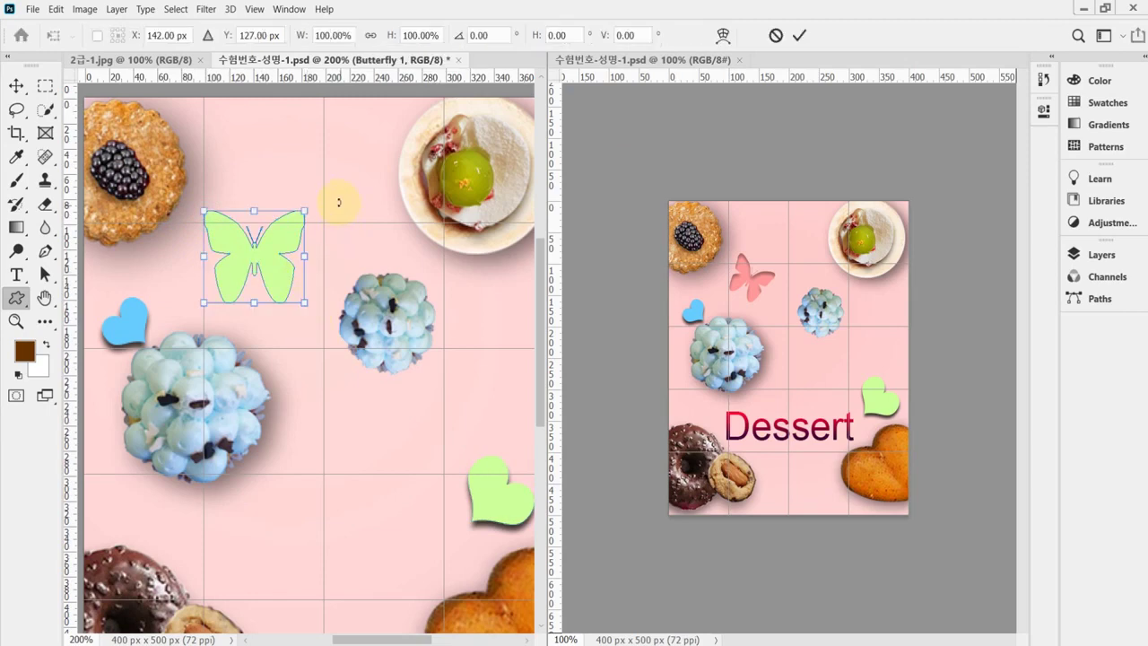
pyautogui.moveTo(328, 187); pyautogui.dragTo(355, 245)
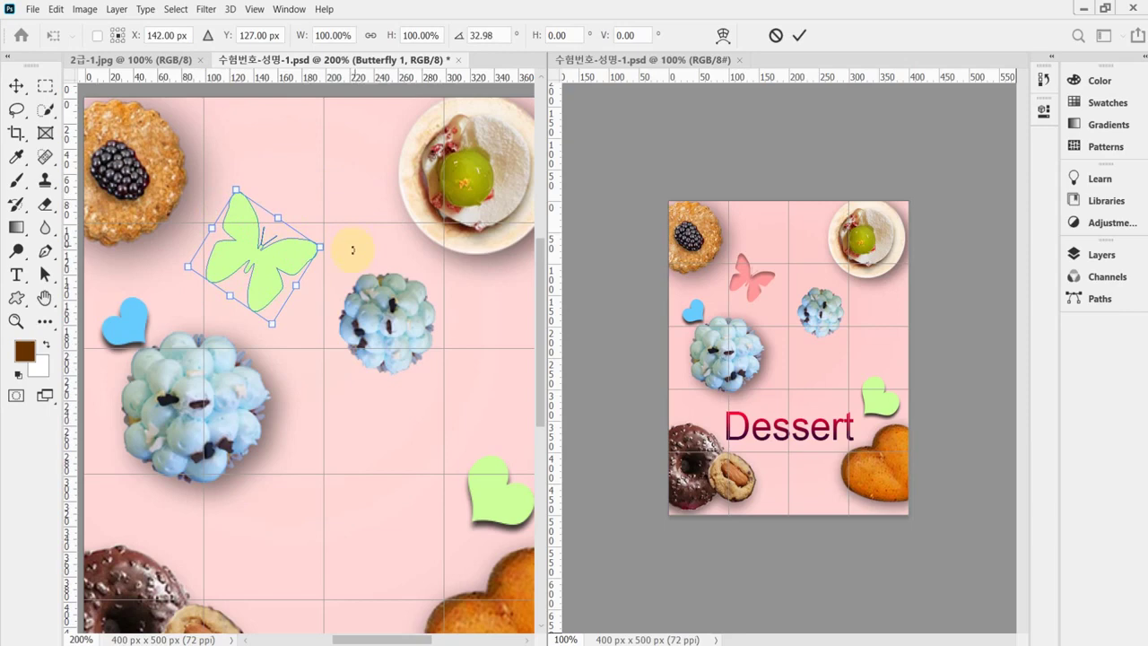
pyautogui.moveTo(321, 250); pyautogui.dragTo(279, 255)
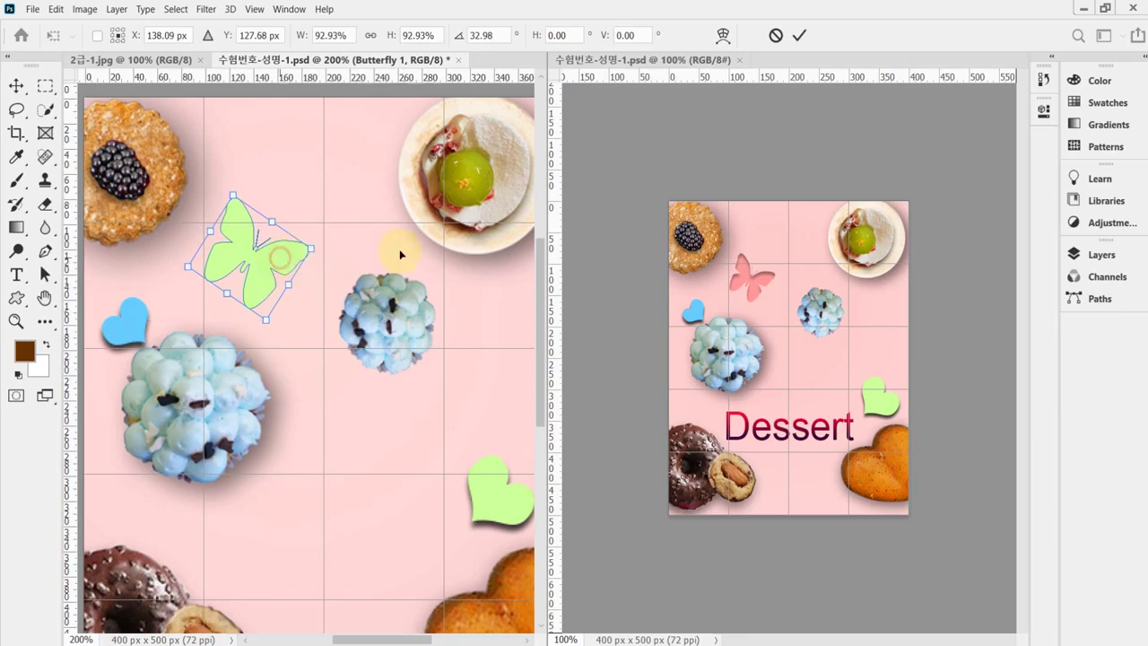
pyautogui.press('Return')
# Apply the butterfly's transform and set its fill colour to ff9999.
pyautogui.click(1087, 255)
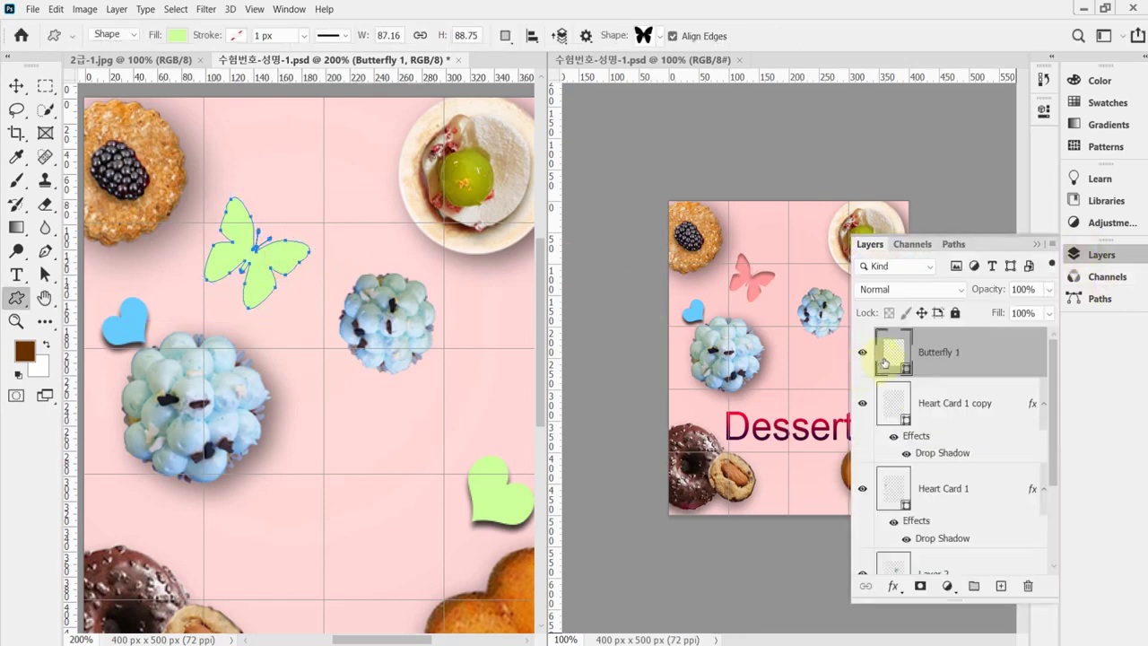
pyautogui.doubleClick(897, 353)
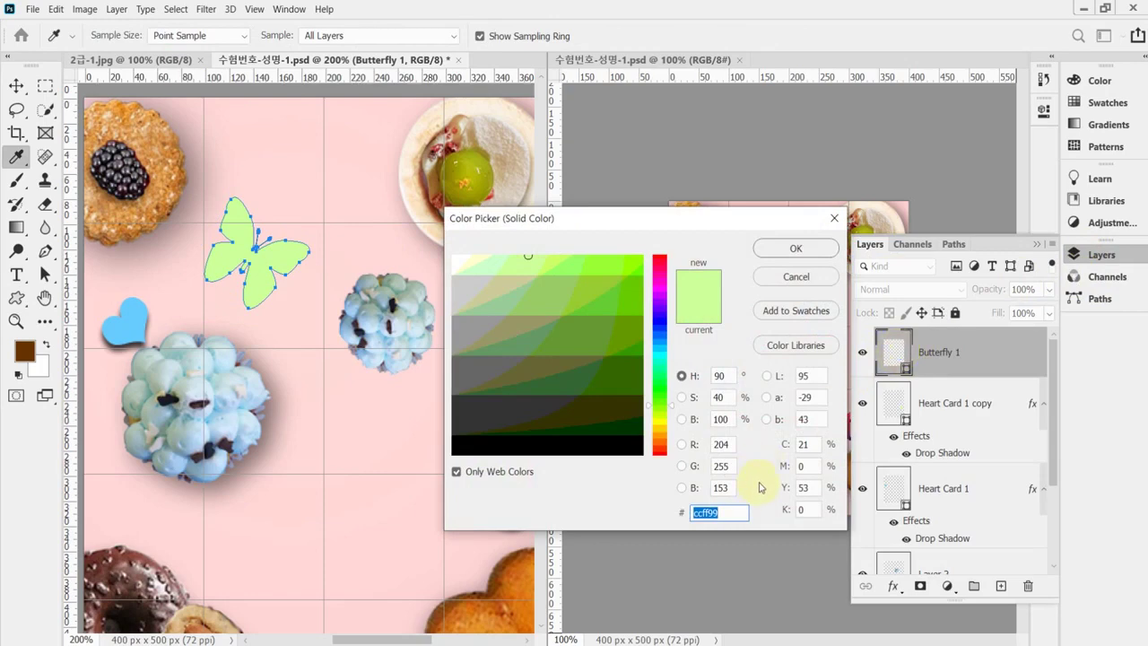
pyautogui.write('ff9999')
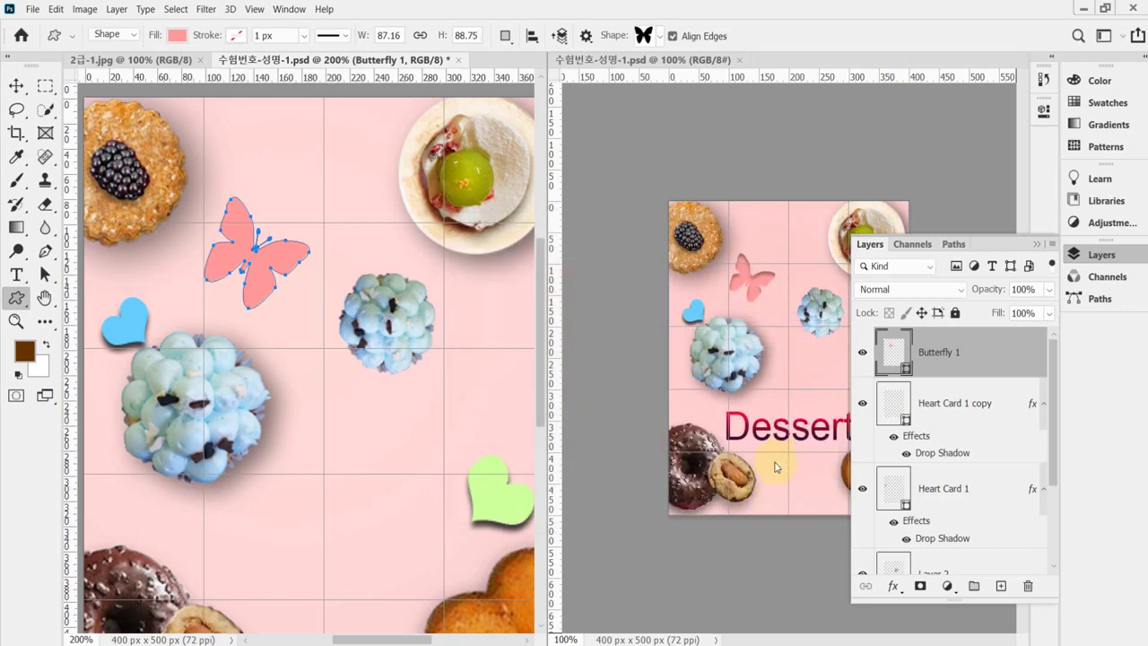
# Add an Inner Shadow to the butterfly with 35% opacity, 5 px distance and 5 px size.
pyautogui.click(893, 585)
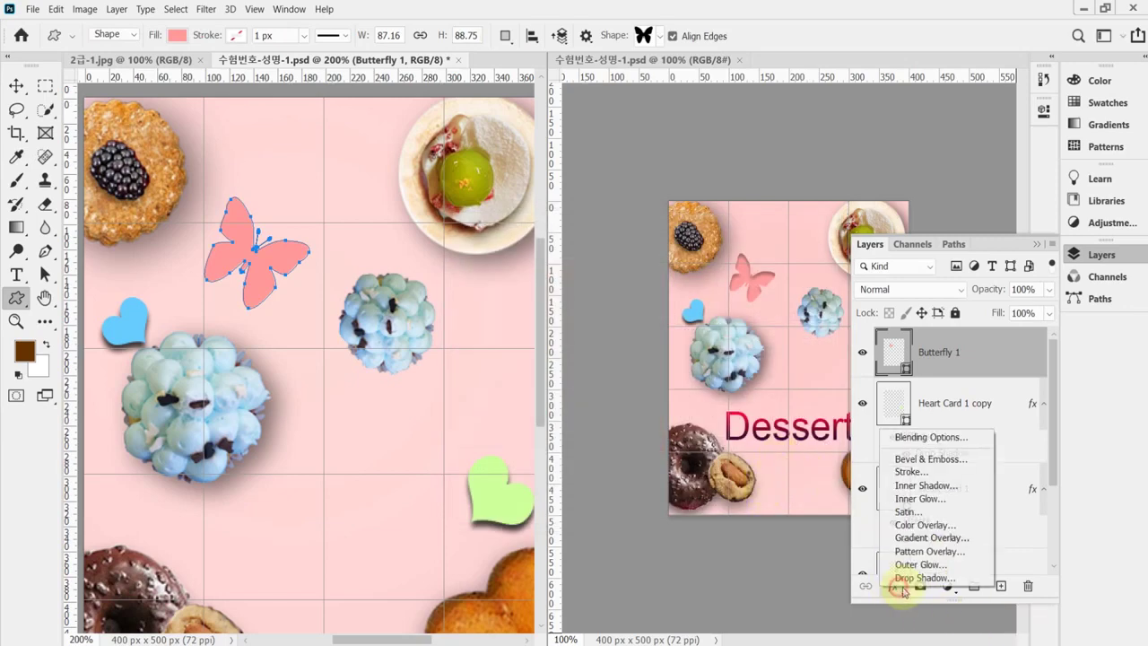
pyautogui.click(949, 497)
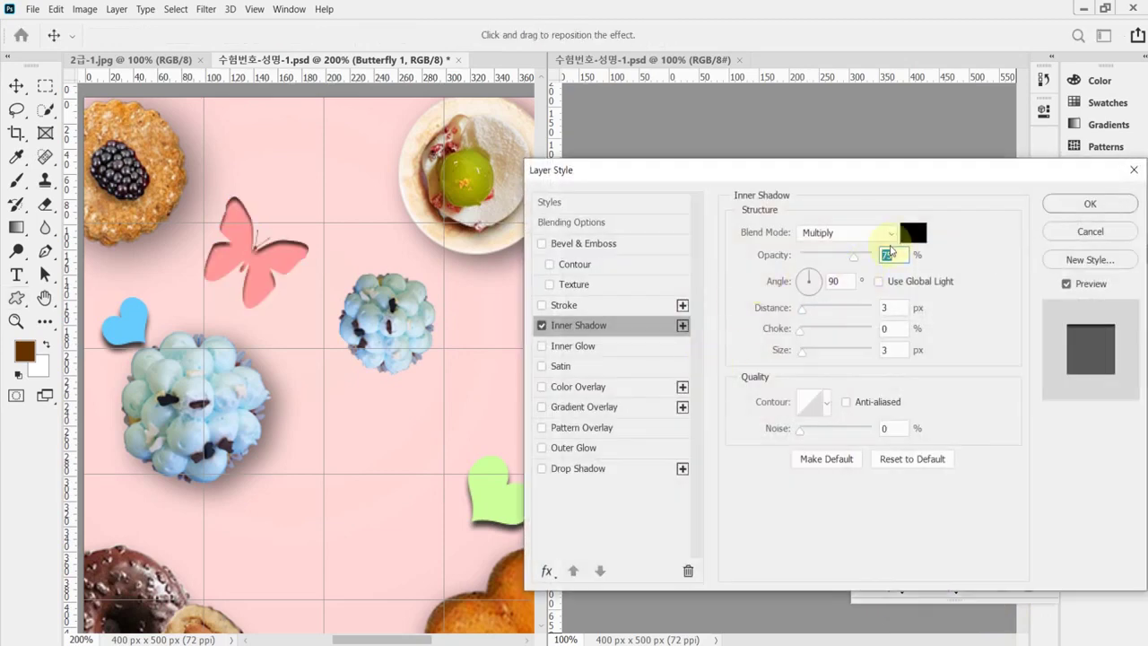
pyautogui.write('35')
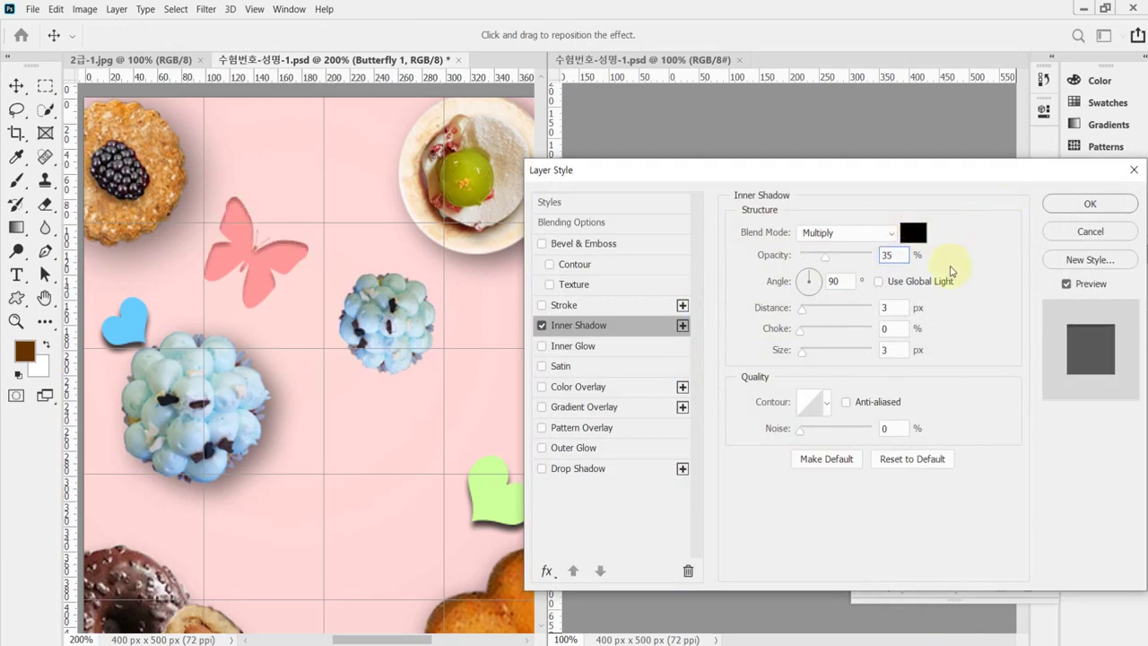
pyautogui.doubleClick(896, 305)
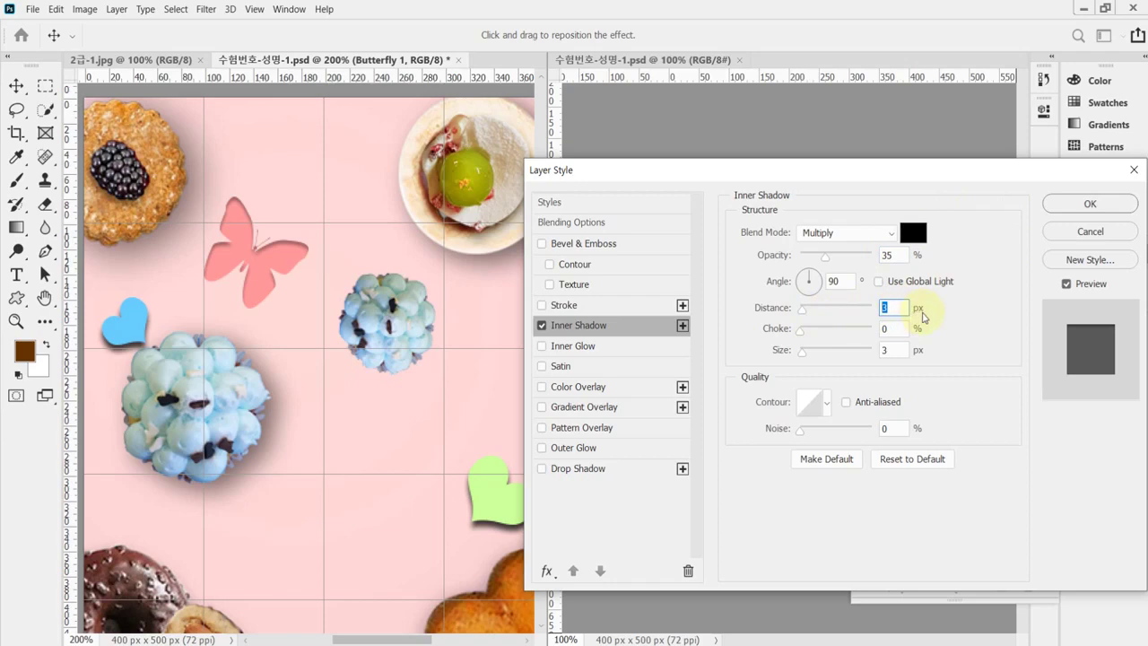
pyautogui.write('5')
pyautogui.press('Tab')
pyautogui.press('Tab')
pyautogui.write('5')
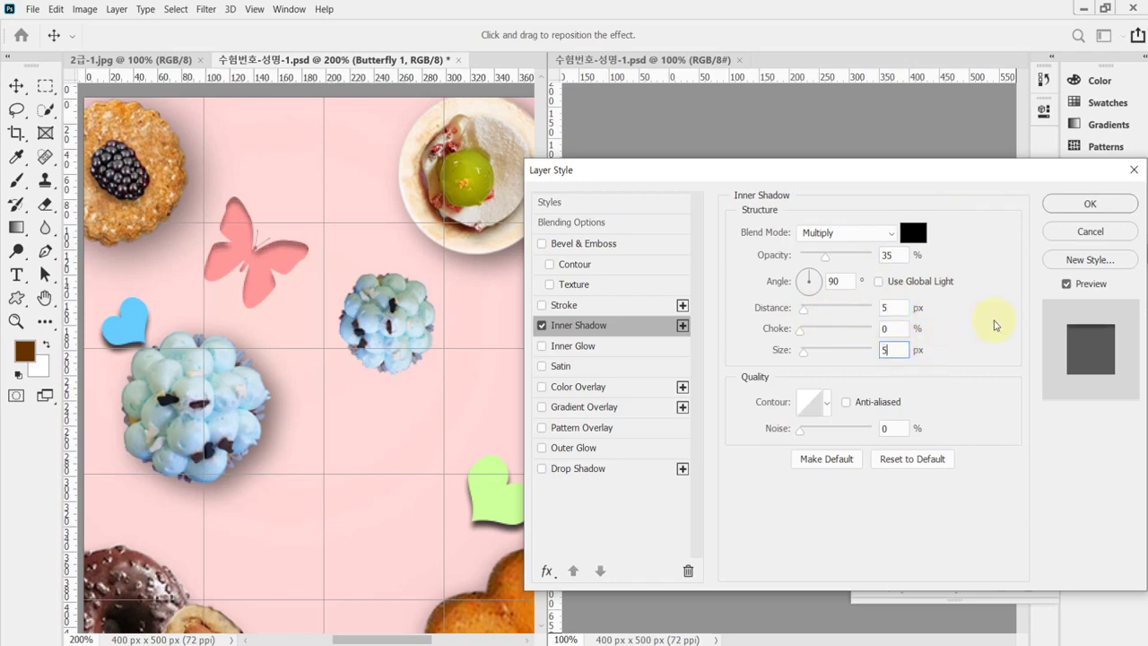
pyautogui.click(1094, 207)
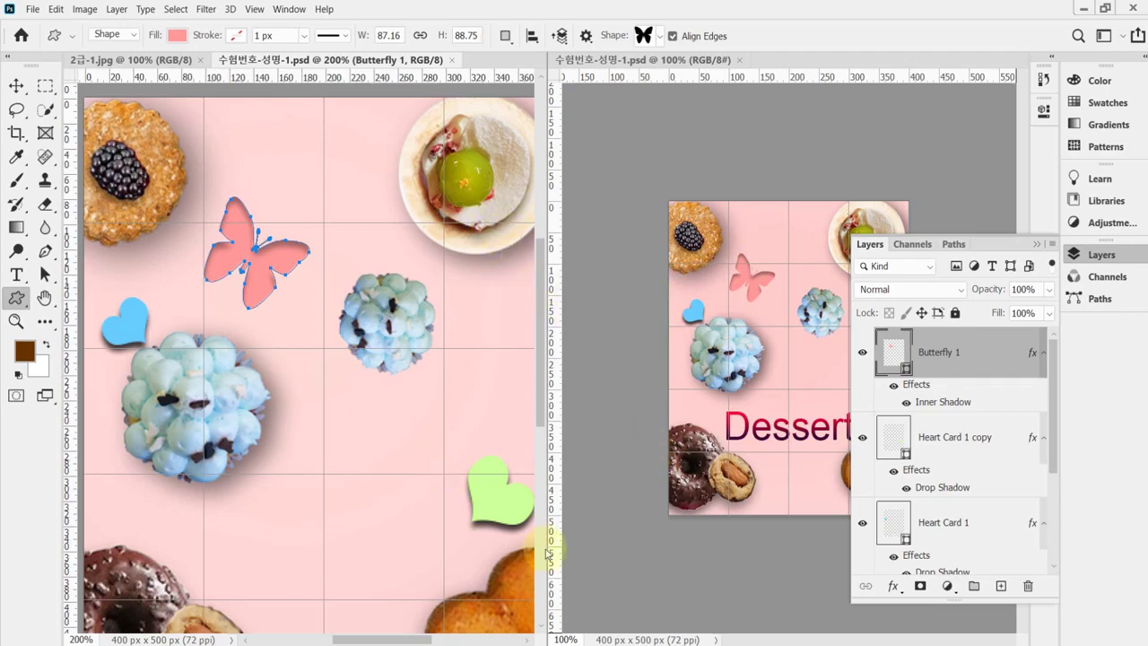
# Switch to the exam PDF to read the text effect requirements and select the word "Dessert" in Notepad.
pyautogui.hotkey('alt', 'Tab')
pyautogui.scroll(-1, 545, 476)
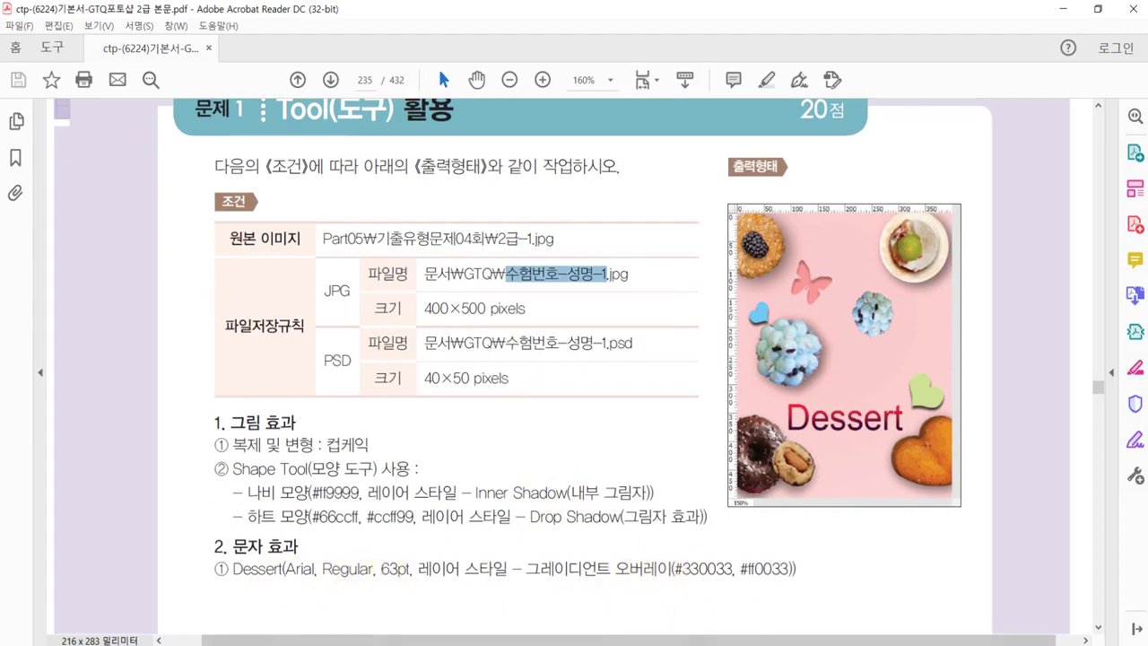
pyautogui.hotkey('alt', 'Tab')
pyautogui.moveTo(730, 573); pyautogui.dragTo(584, 561)
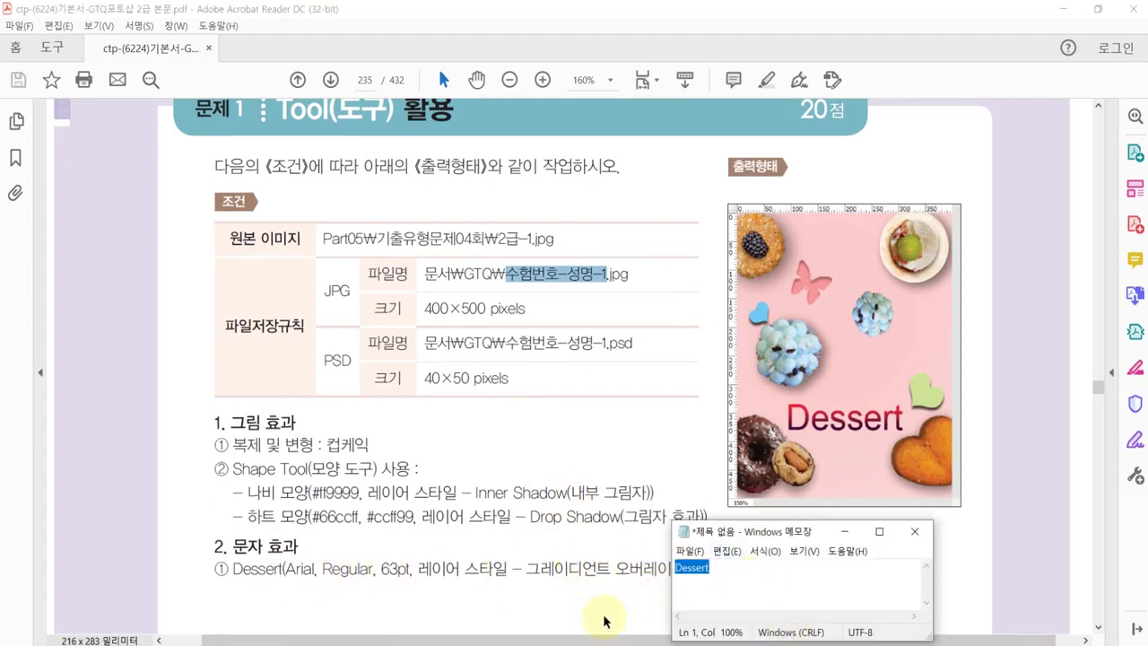
pyautogui.hotkey('alt', 'Tab')
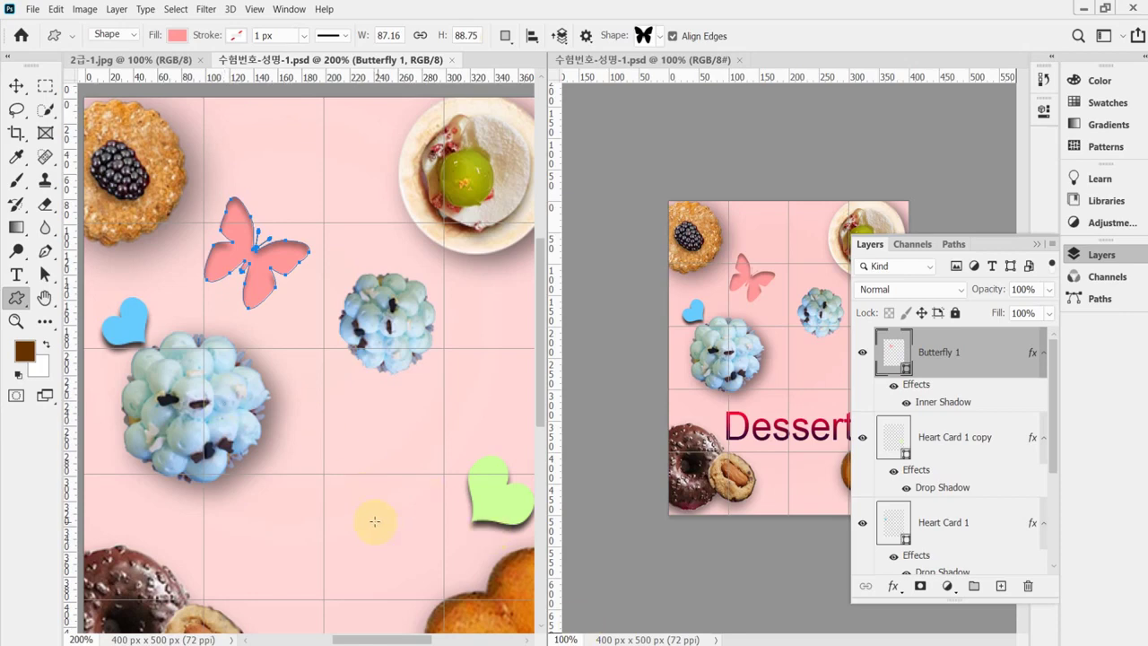
# Start a horizontal type line below the large cupcake, just above the donuts.
pyautogui.scroll(-3, 375, 521)
pyautogui.hscroll(2, 367, 520)
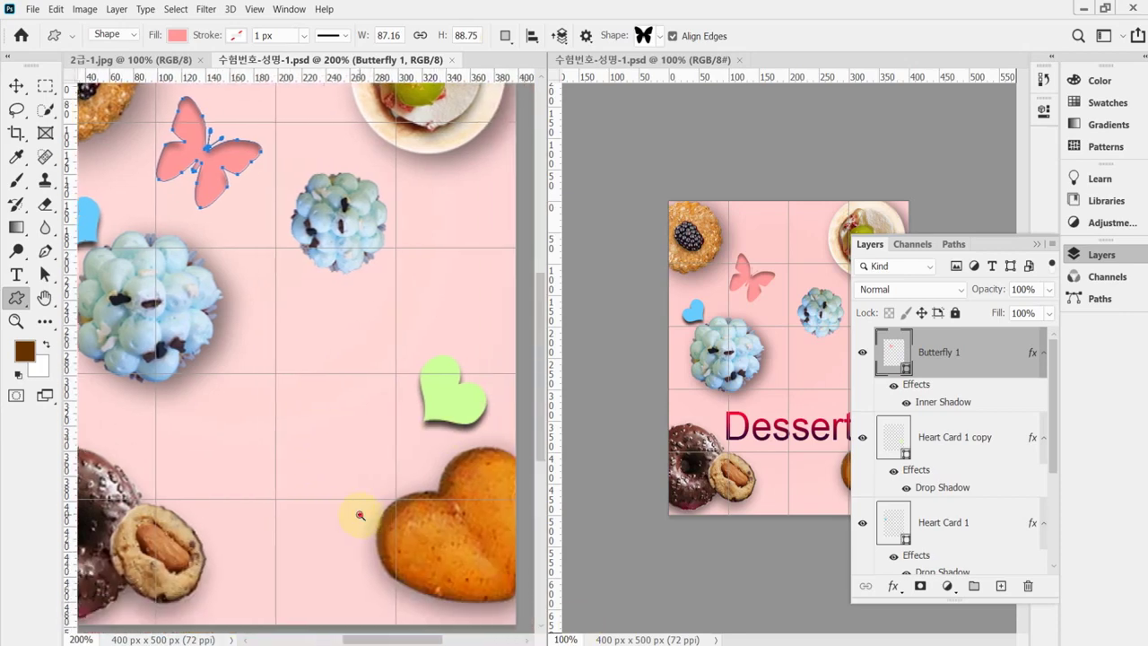
pyautogui.hotkey('ctrl', '-')
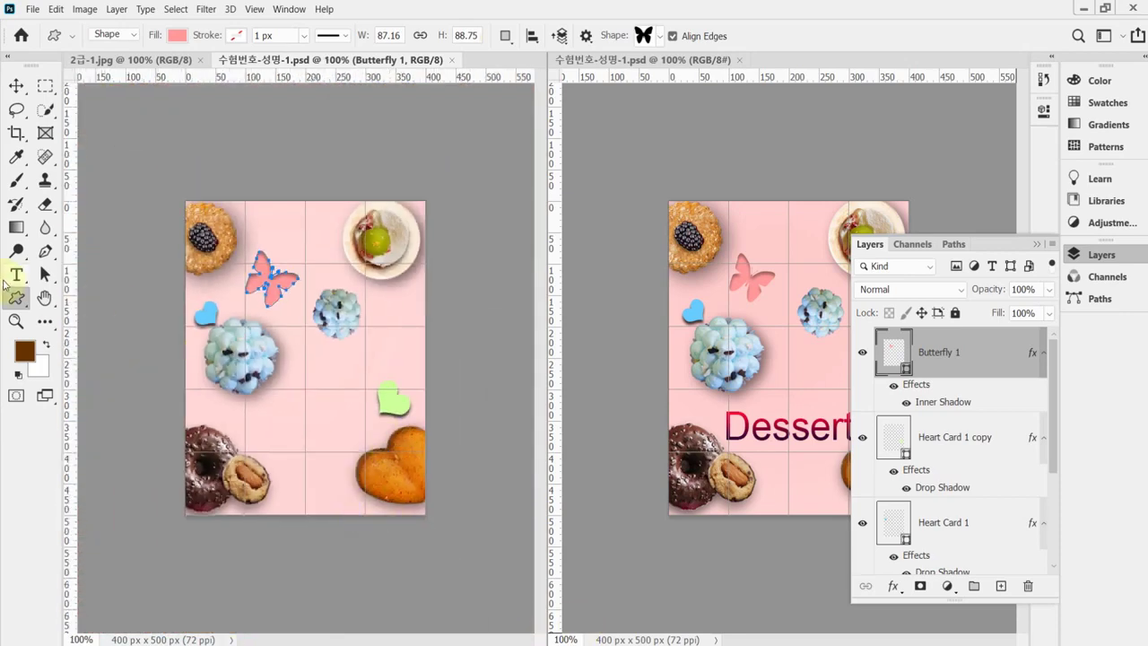
pyautogui.click(17, 274)
pyautogui.rightClick(16, 274)
pyautogui.click(90, 259)
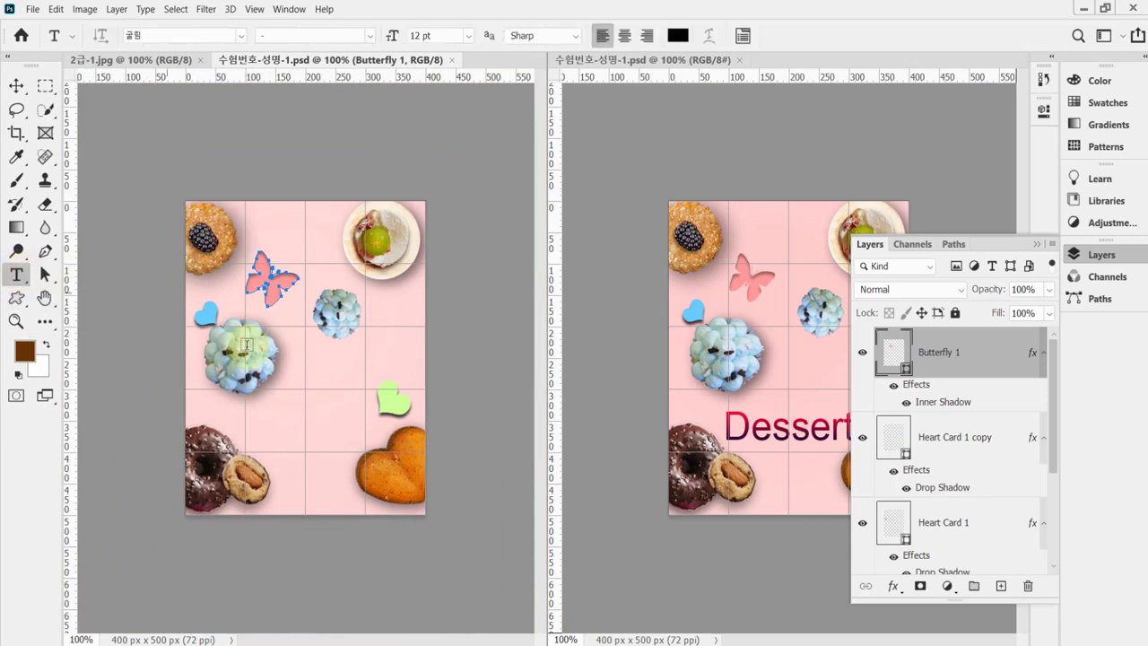
pyautogui.click(240, 427)
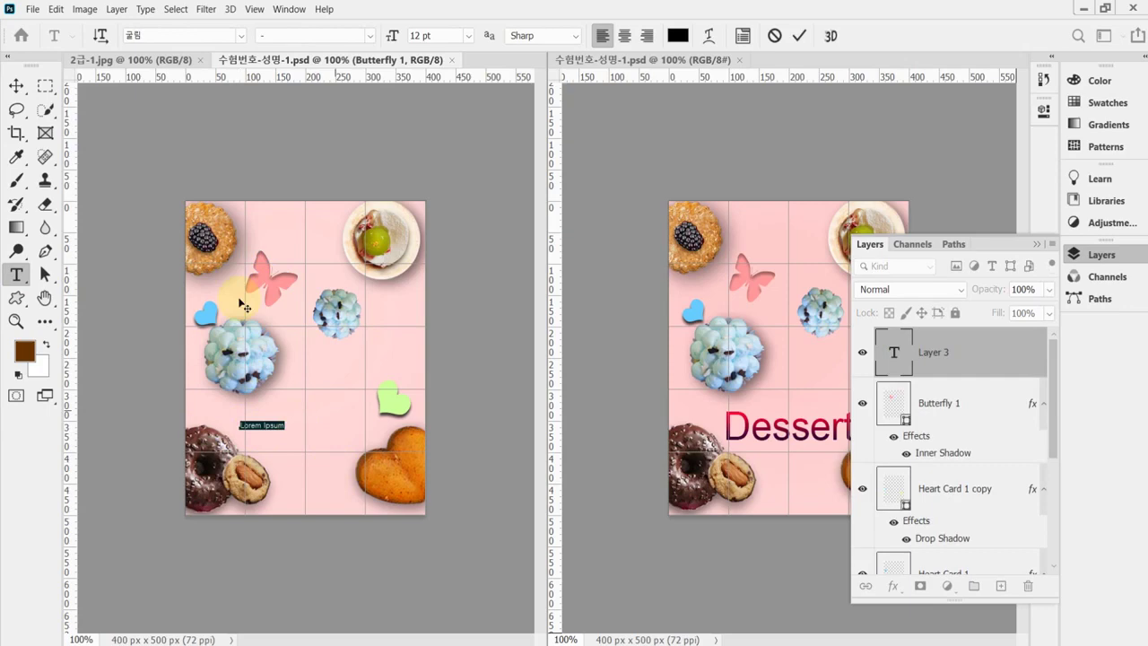
# Set the new text's font to Arial Regular and its size to 63 pt.
pyautogui.click(193, 35)
pyautogui.write('at')
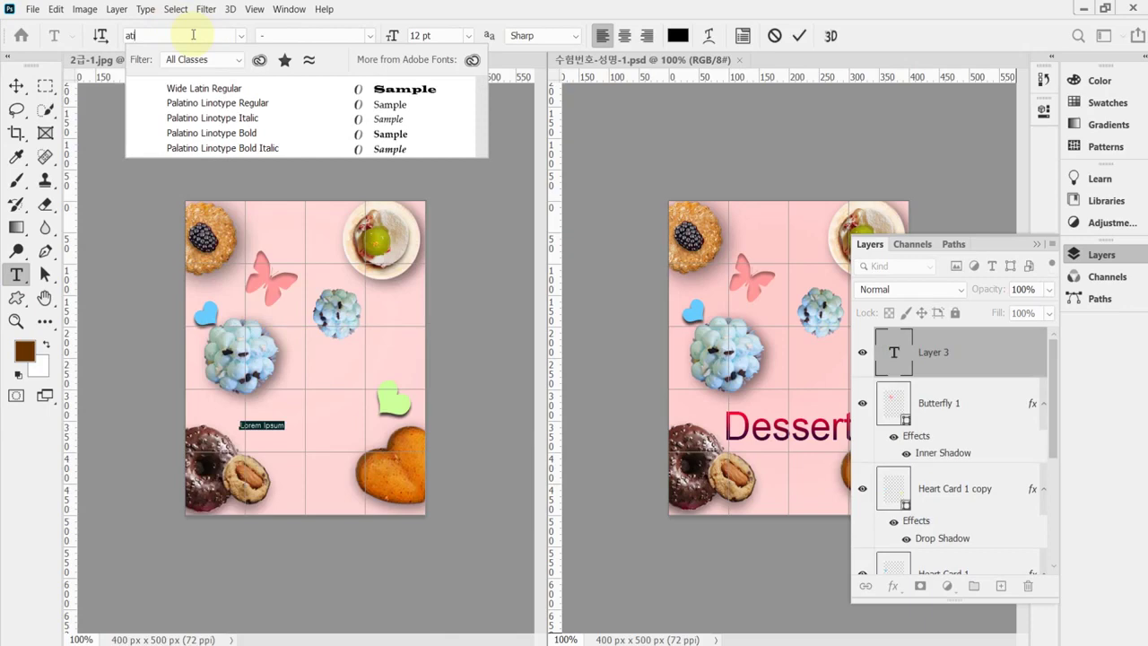
pyautogui.press('BackSpace')
pyautogui.press('BackSpace')
pyautogui.write('ar')
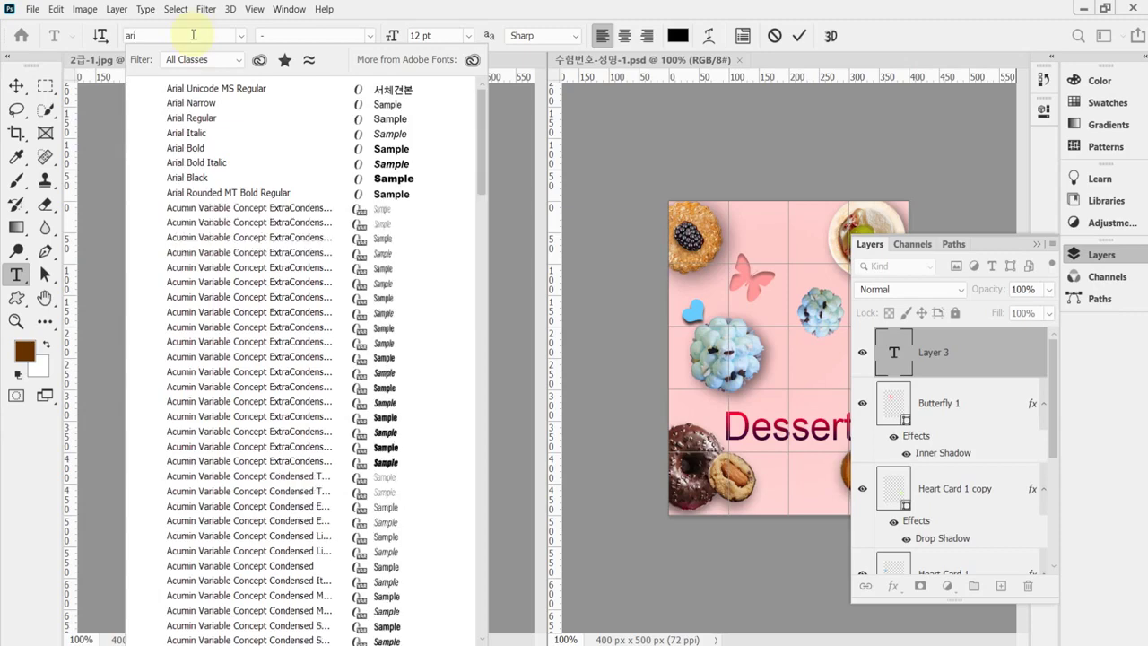
pyautogui.click(215, 124)
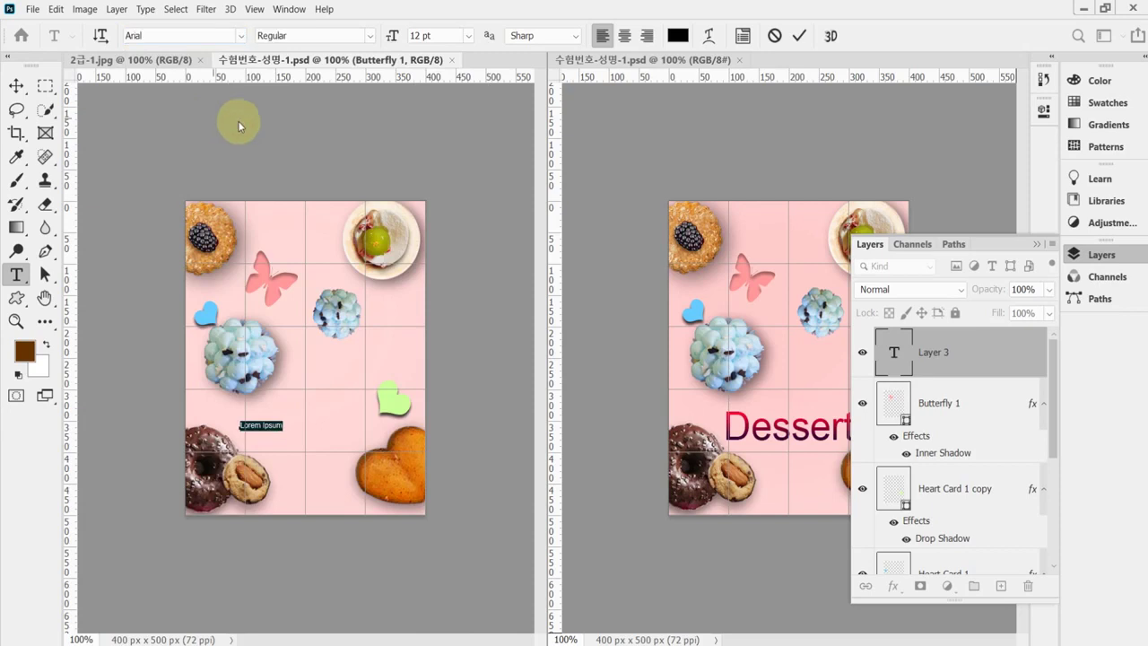
pyautogui.click(437, 35)
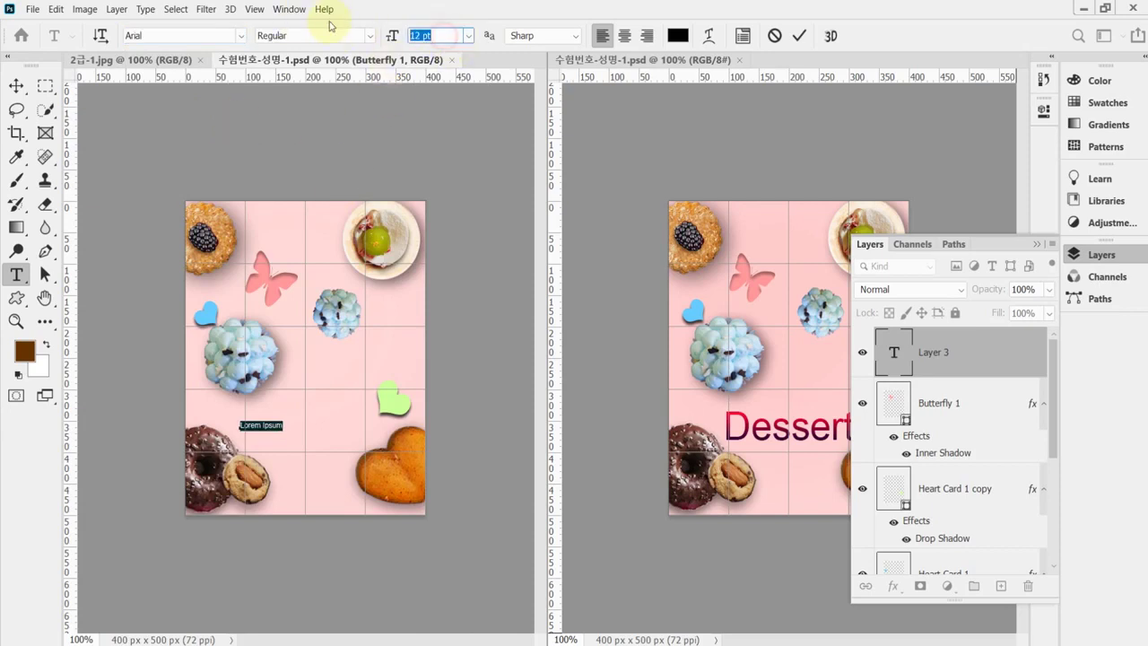
pyautogui.write('63')
pyautogui.press('Return')
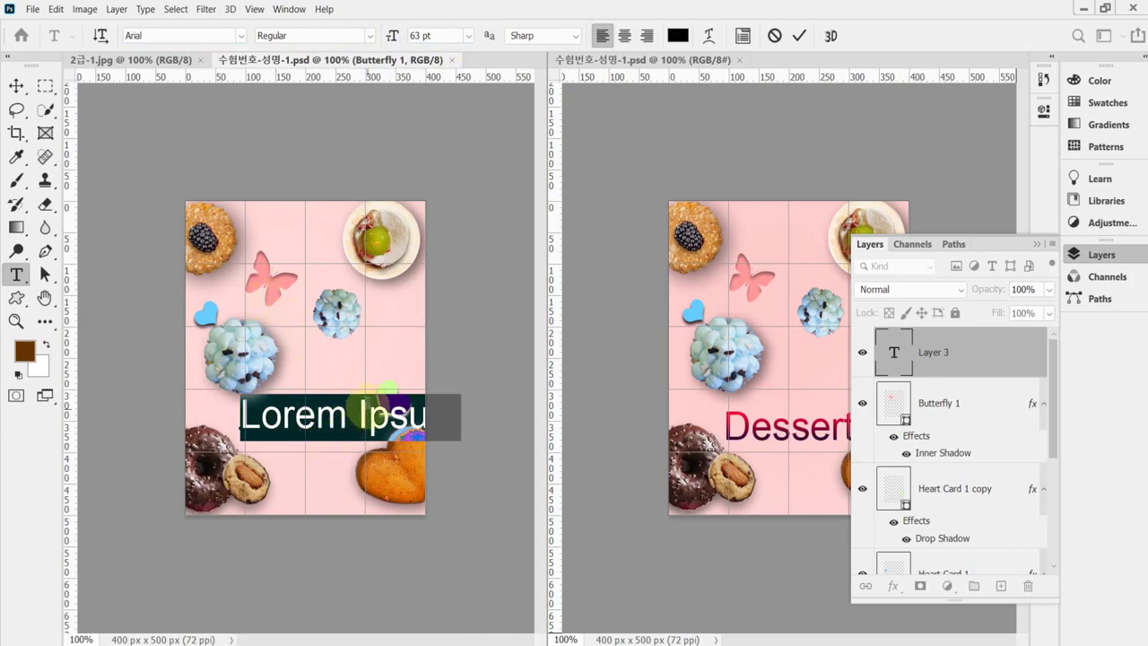
# Replace the placeholder text with "Dessert" and move it slightly down between the donuts and the green heart.
pyautogui.click(331, 423)
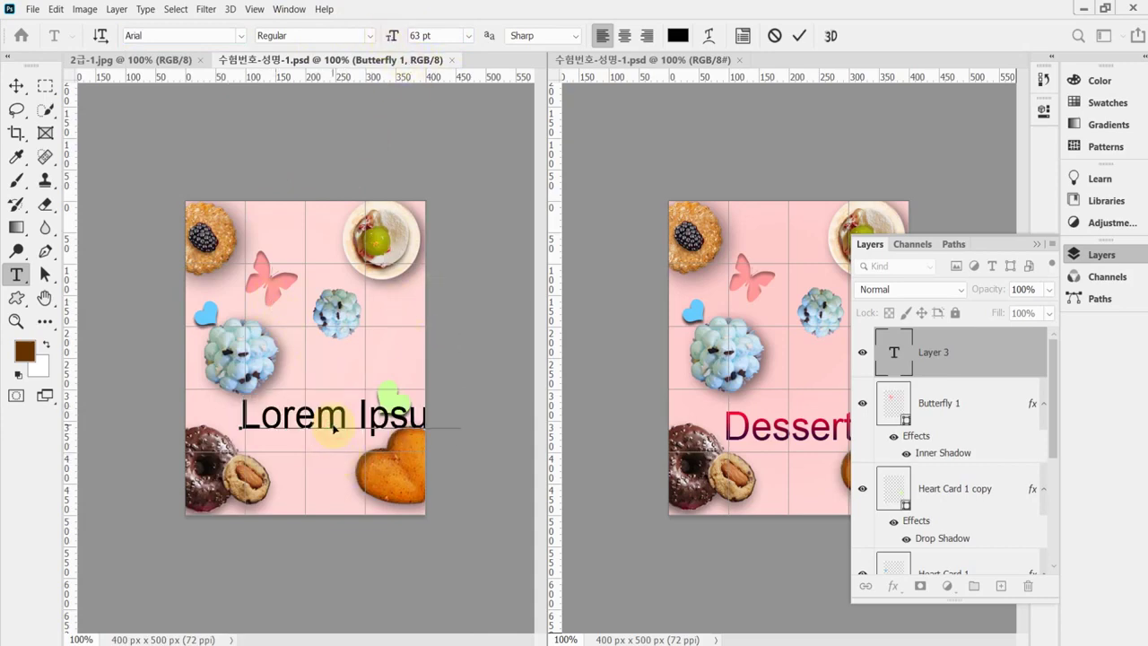
pyautogui.hotkey('ctrl', 'a')
pyautogui.write('Dessert')
pyautogui.moveTo(340, 473); pyautogui.dragTo(346, 464)
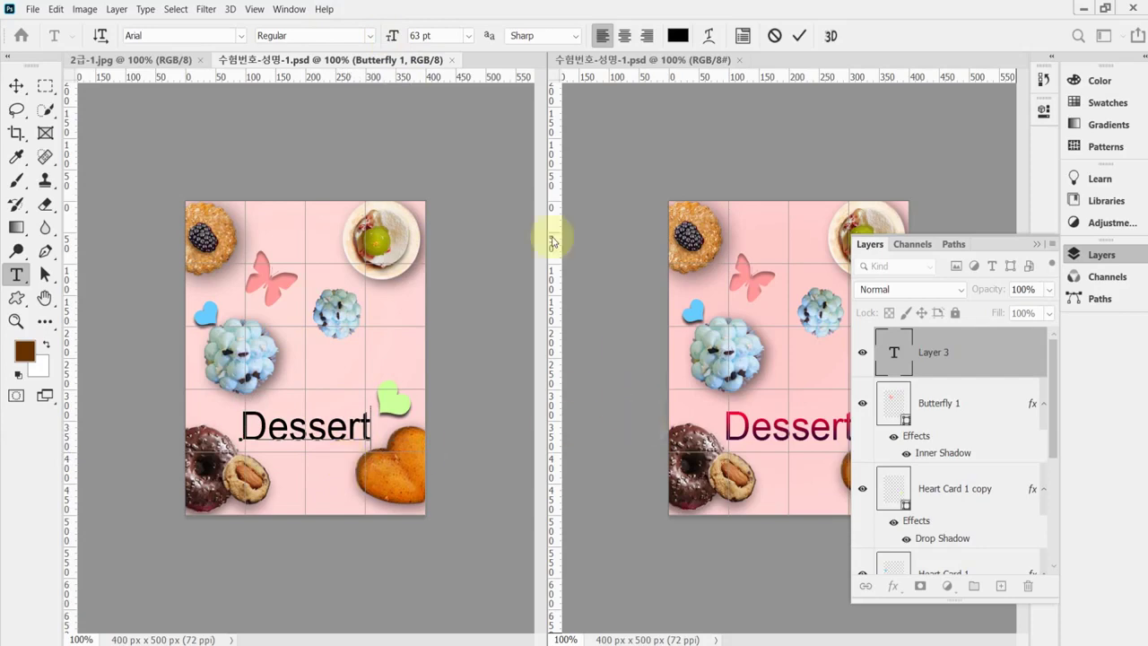
# Commit the text, add a Gradient Overlay to the Dessert layer and set the gradient's start colour to 330033.
pyautogui.click(894, 587)
pyautogui.click(894, 588)
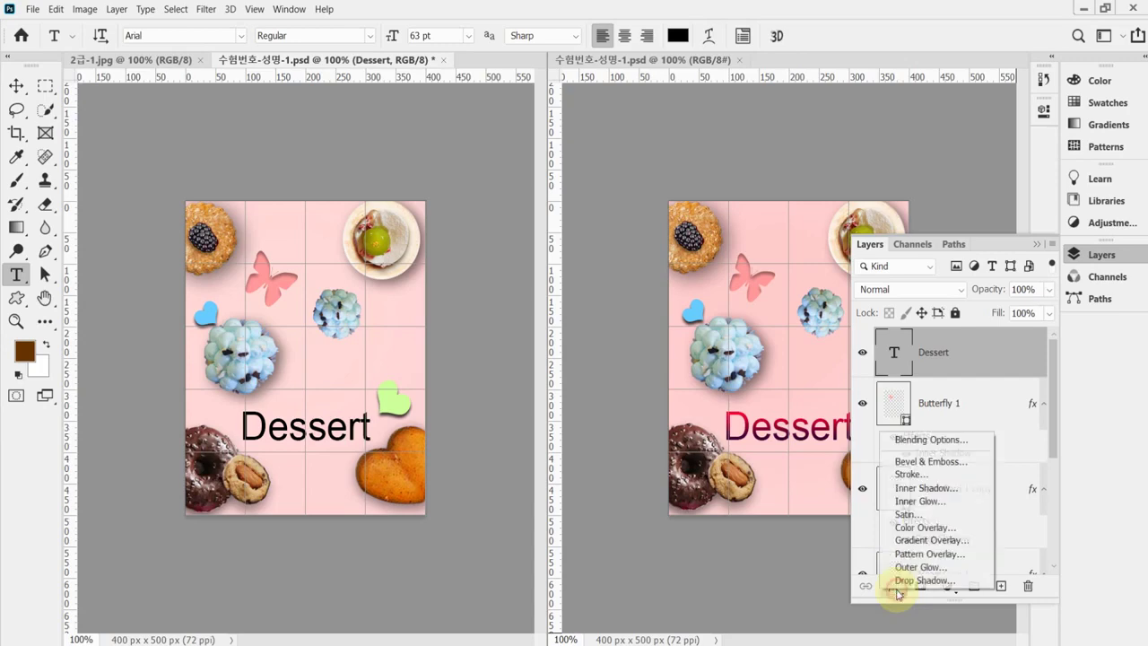
pyautogui.press('Escape')
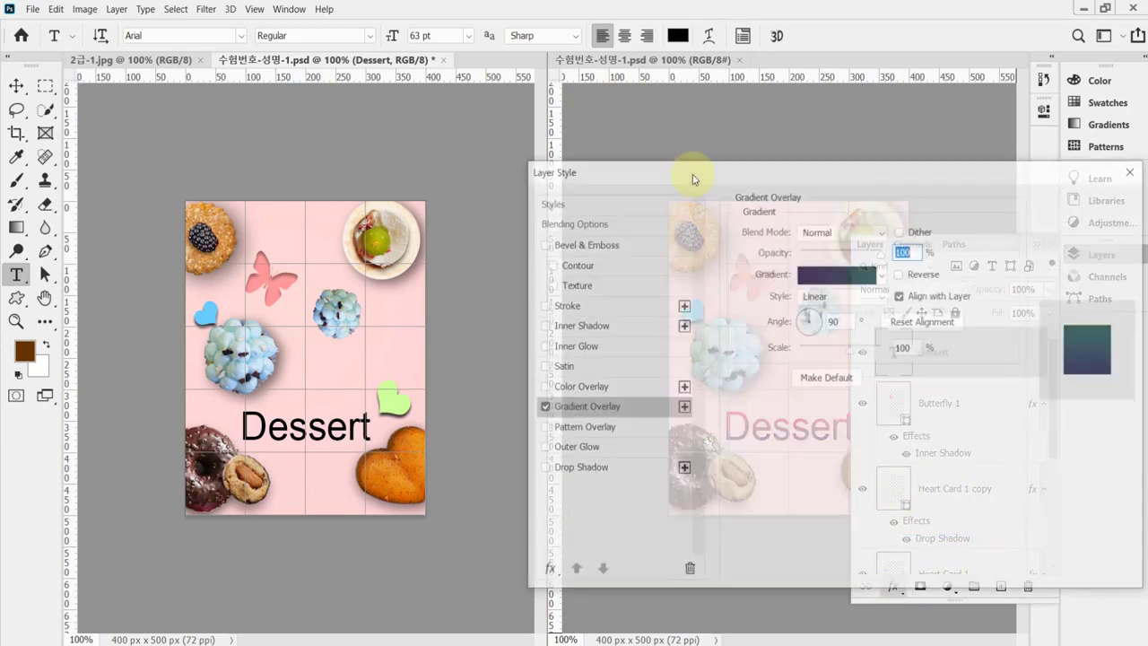
pyautogui.click(831, 281)
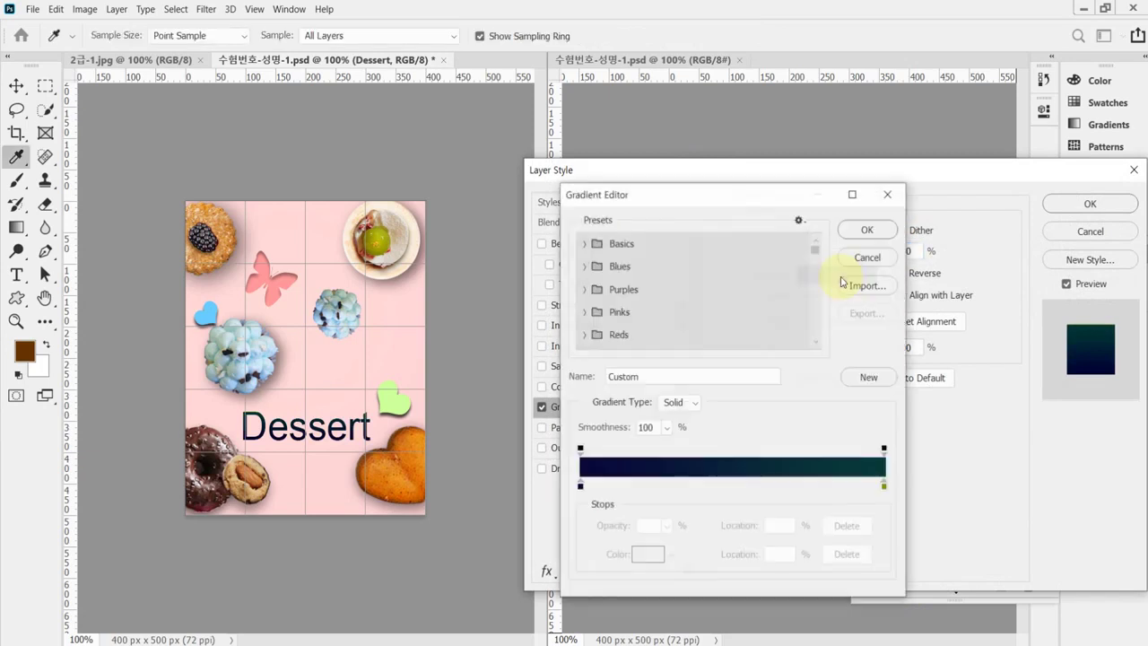
pyautogui.doubleClick(580, 487)
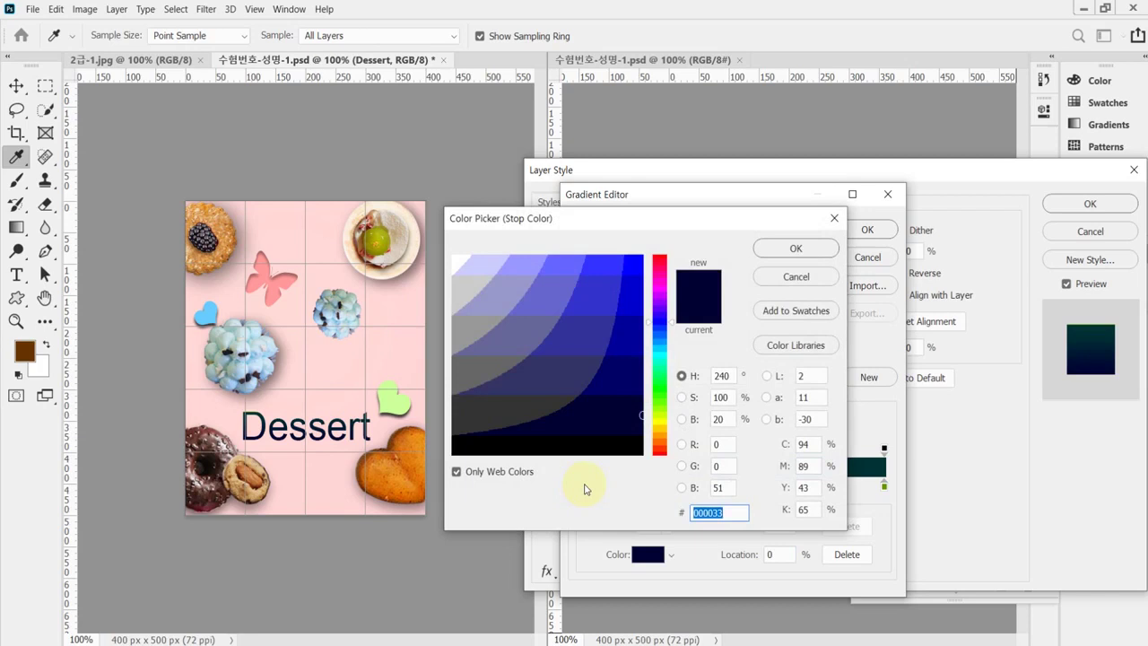
pyautogui.write('330033')
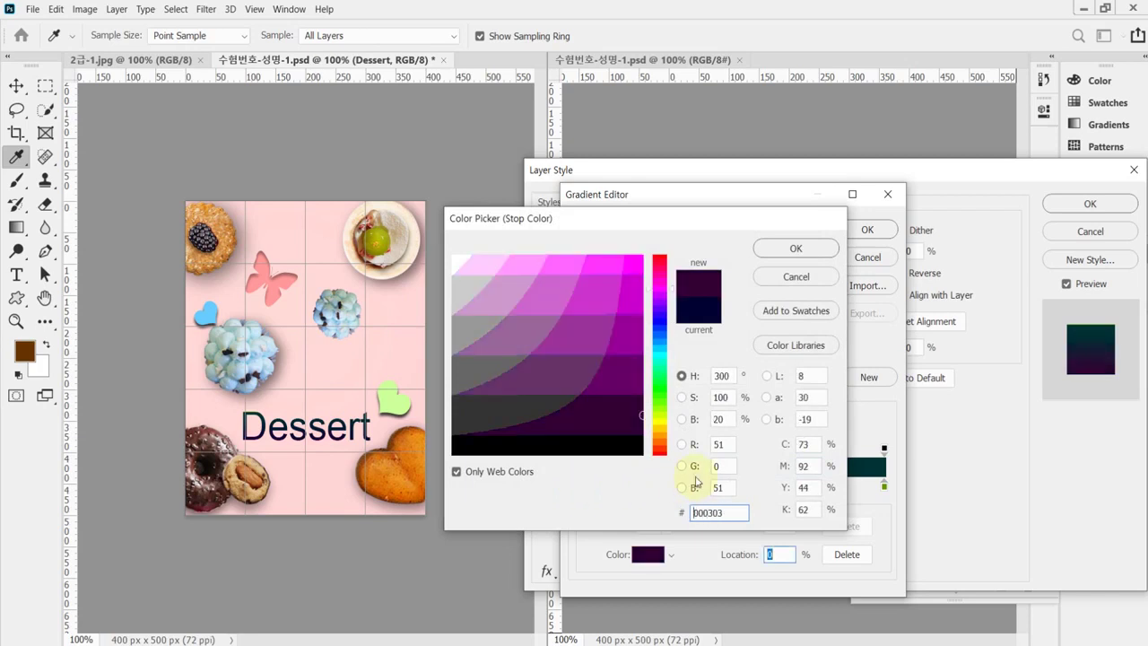
pyautogui.press('Return')
# Set the gradient's end colour to ff0033, remove the extra stops overlapping that end and accept the gradient.
pyautogui.click(884, 485)
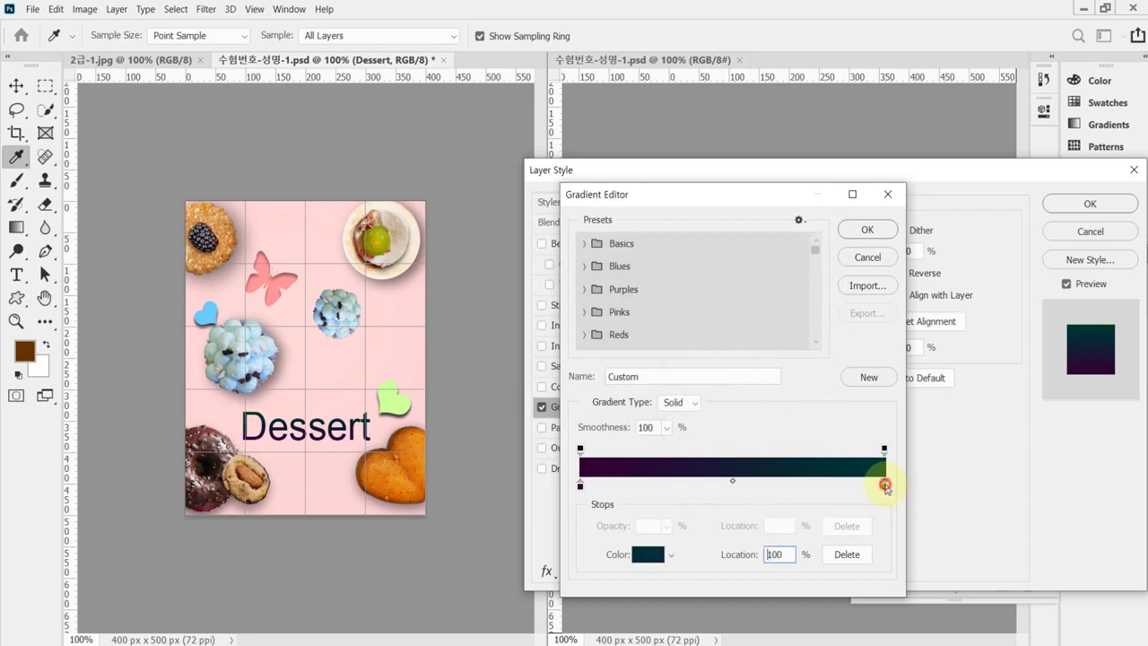
pyautogui.doubleClick(885, 487)
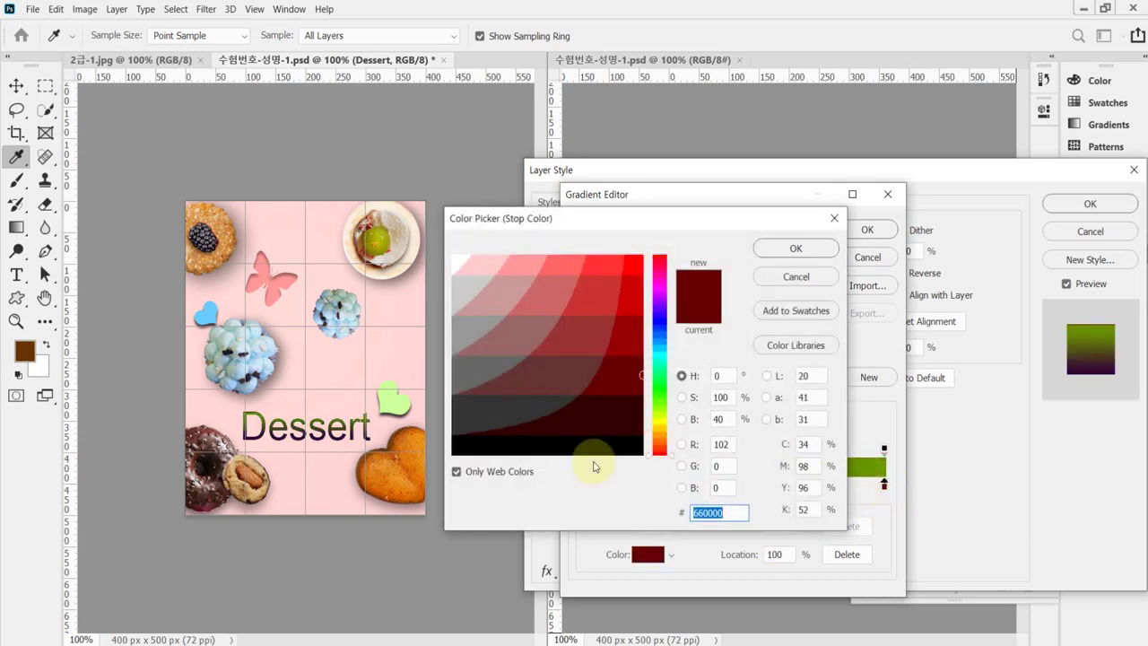
pyautogui.write('ff0033')
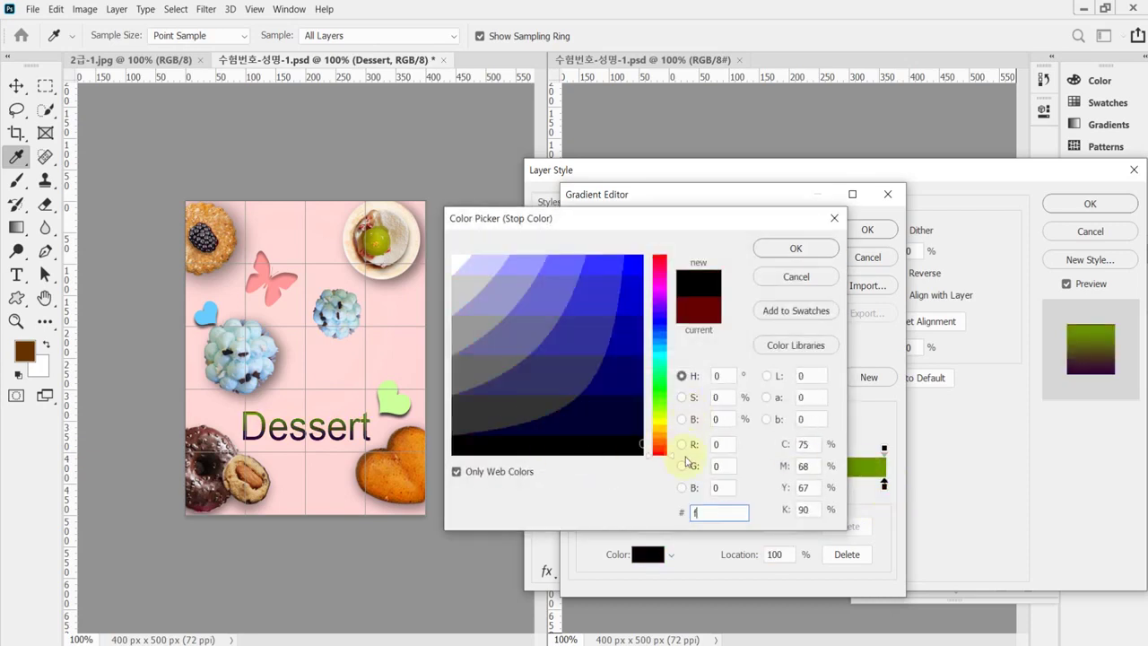
pyautogui.press('Return')
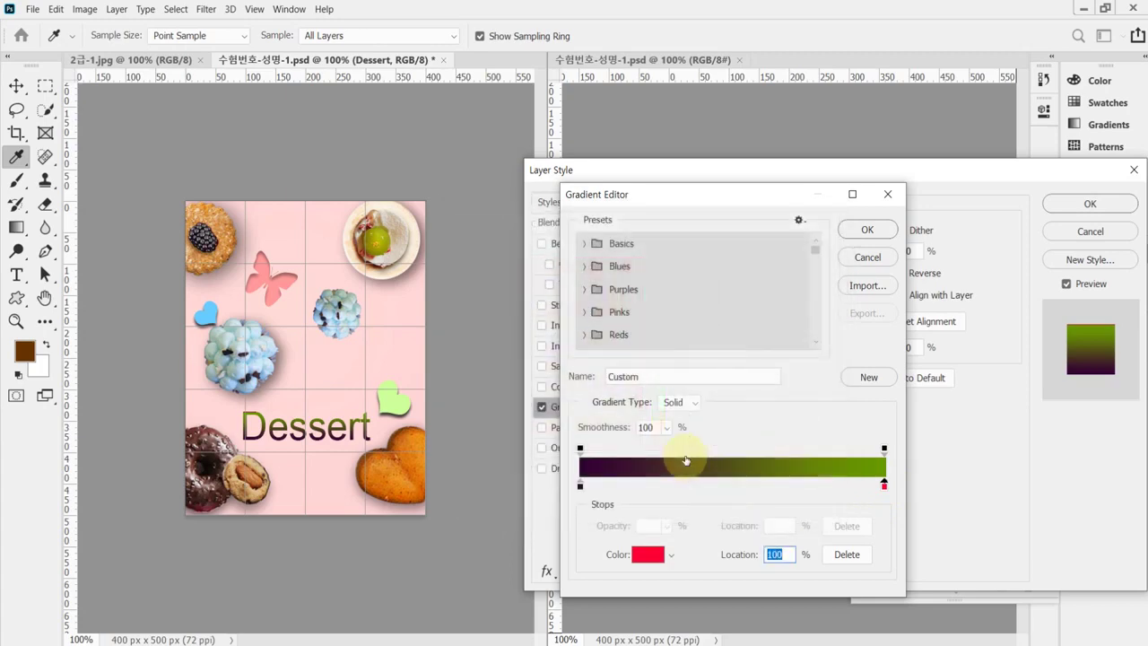
pyautogui.click(885, 487)
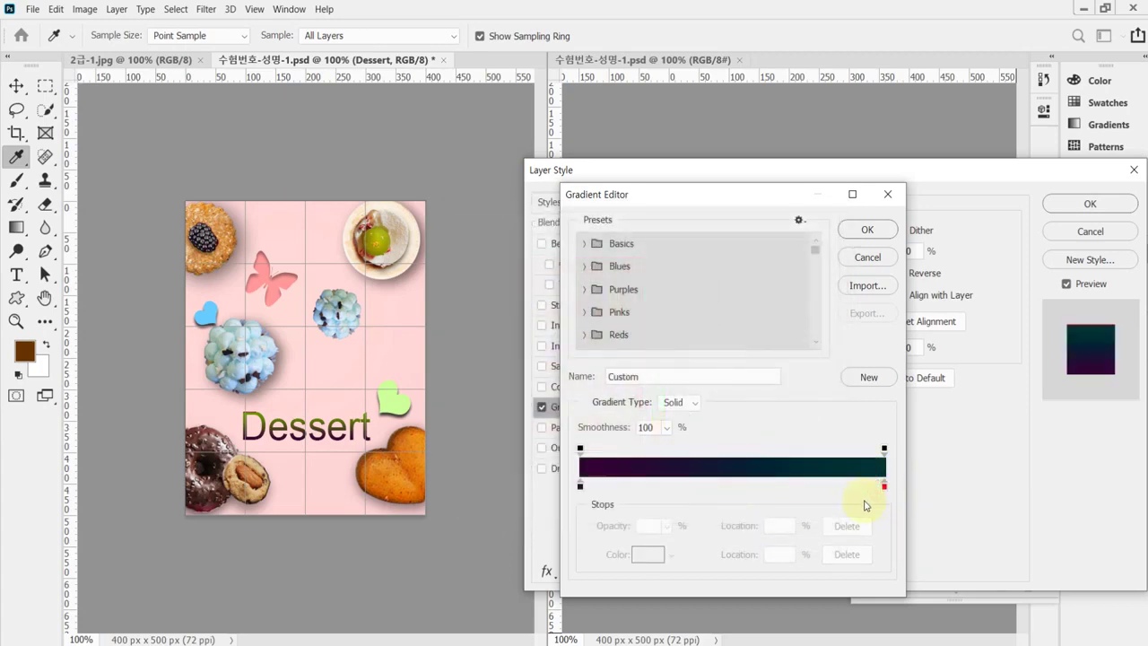
pyautogui.click(884, 486)
pyautogui.moveTo(857, 491); pyautogui.dragTo(896, 476)
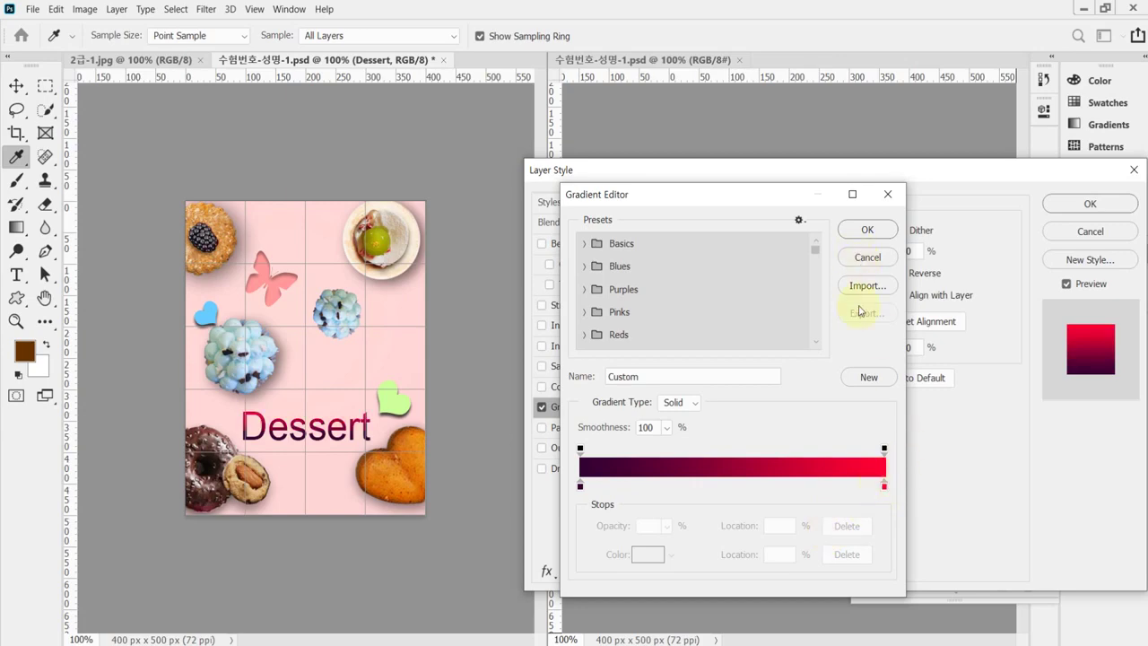
pyautogui.click(869, 227)
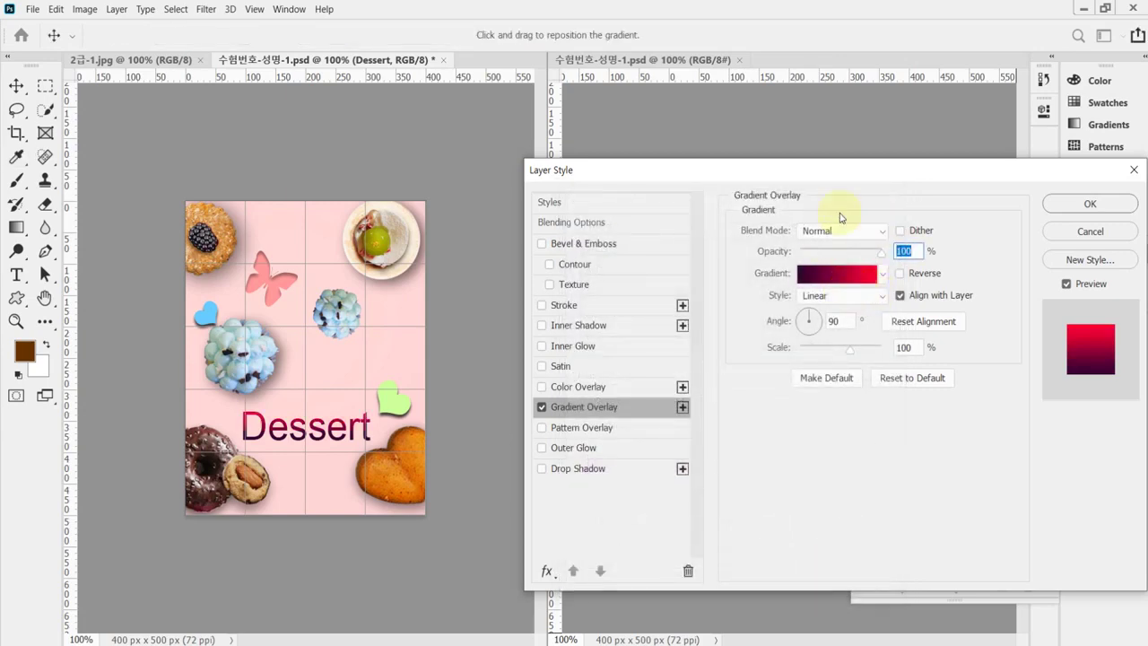
# Apply the Gradient Overlay to the Dessert text layer and save the document.
pyautogui.moveTo(815, 169); pyautogui.dragTo(738, 328)
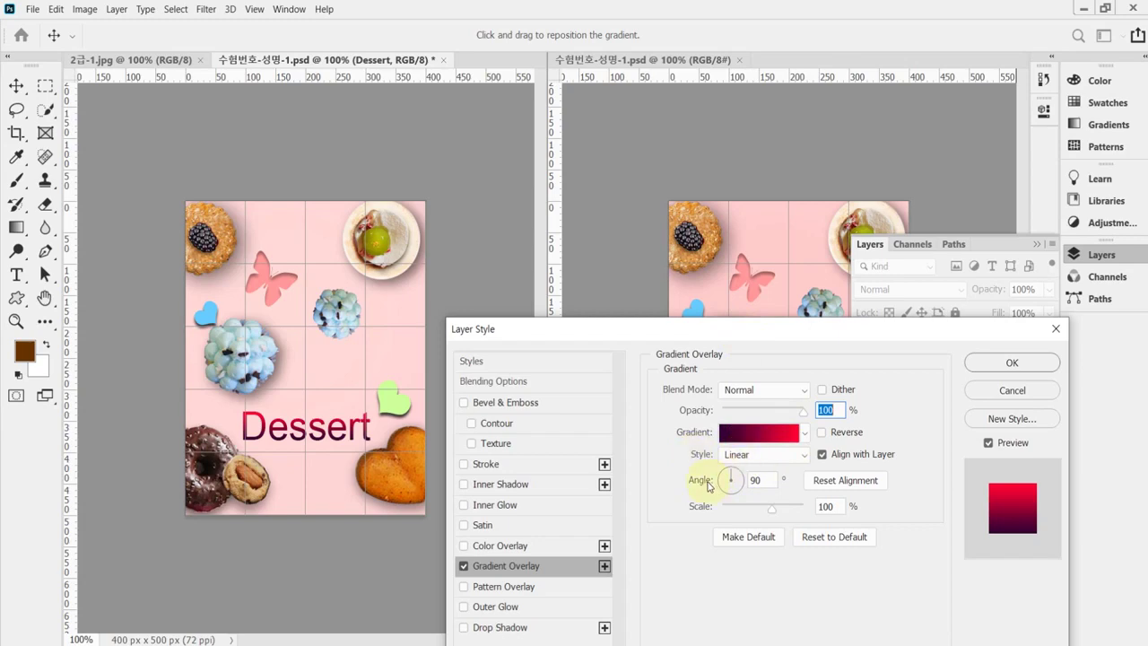
pyautogui.click(1002, 362)
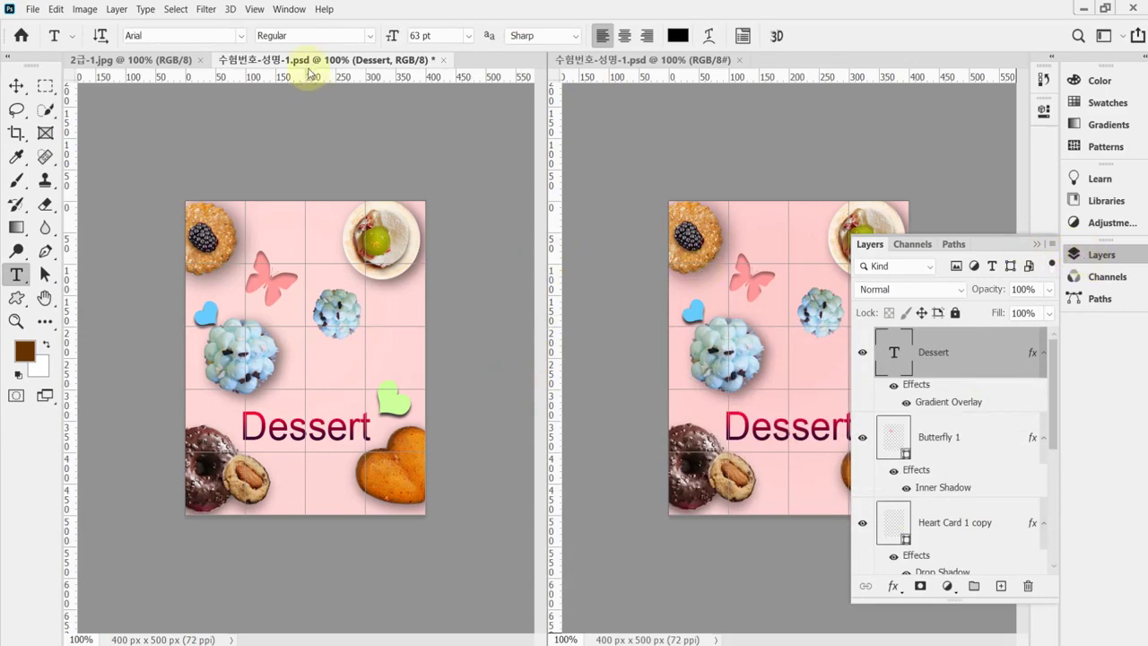
pyautogui.hotkey('ctrl', 's')
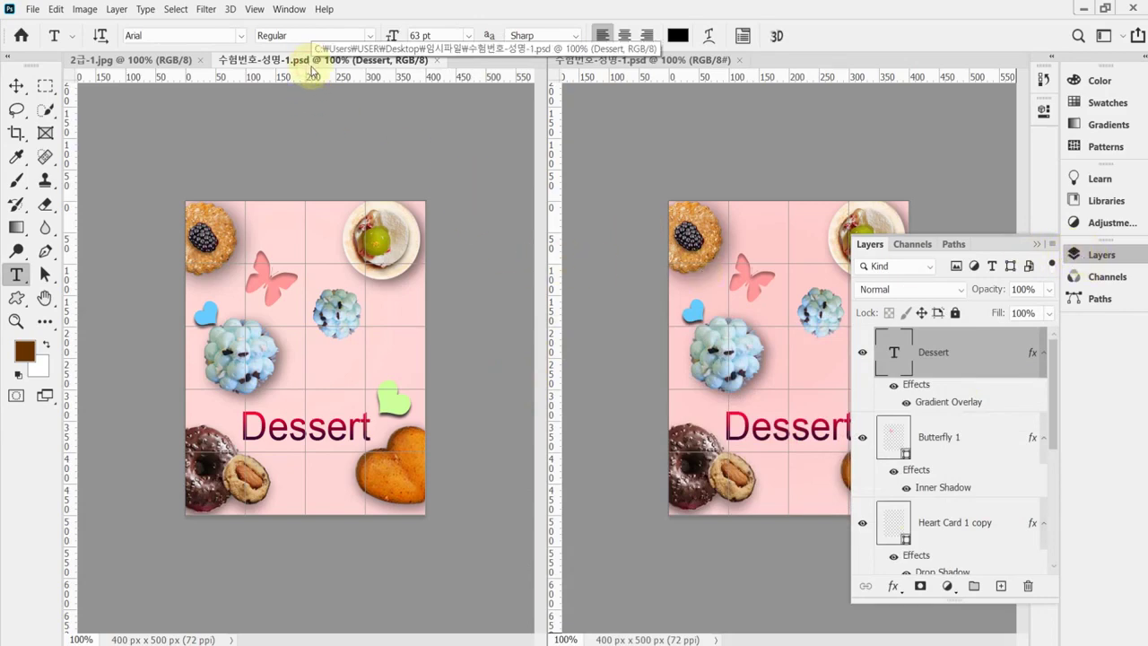
# Hide the document's grid and start saving a copy in the GTQ folder inside 문서 (Documents).
pyautogui.hotkey('ctrl', "'")
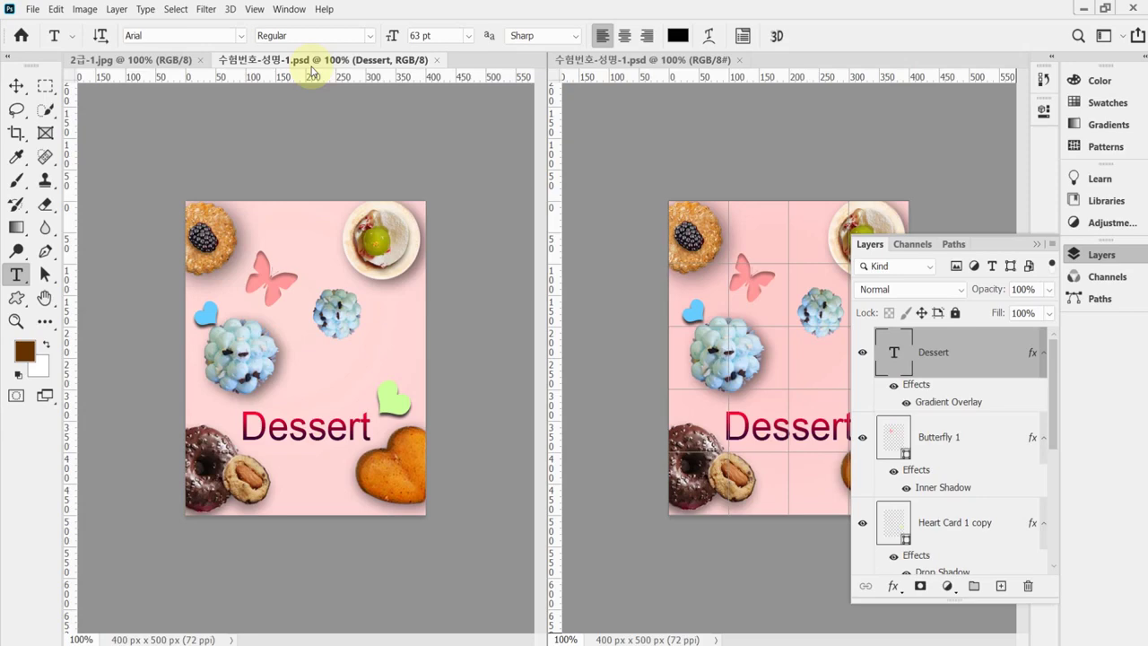
pyautogui.hotkey('ctrl', 'shift', 's')
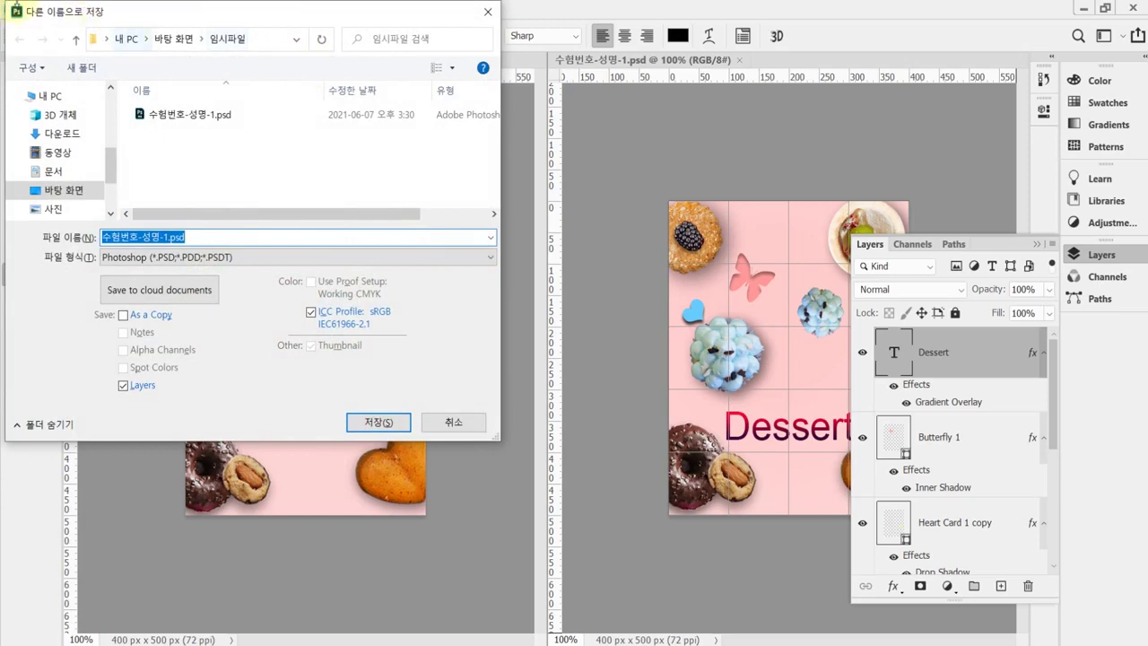
pyautogui.click(51, 96)
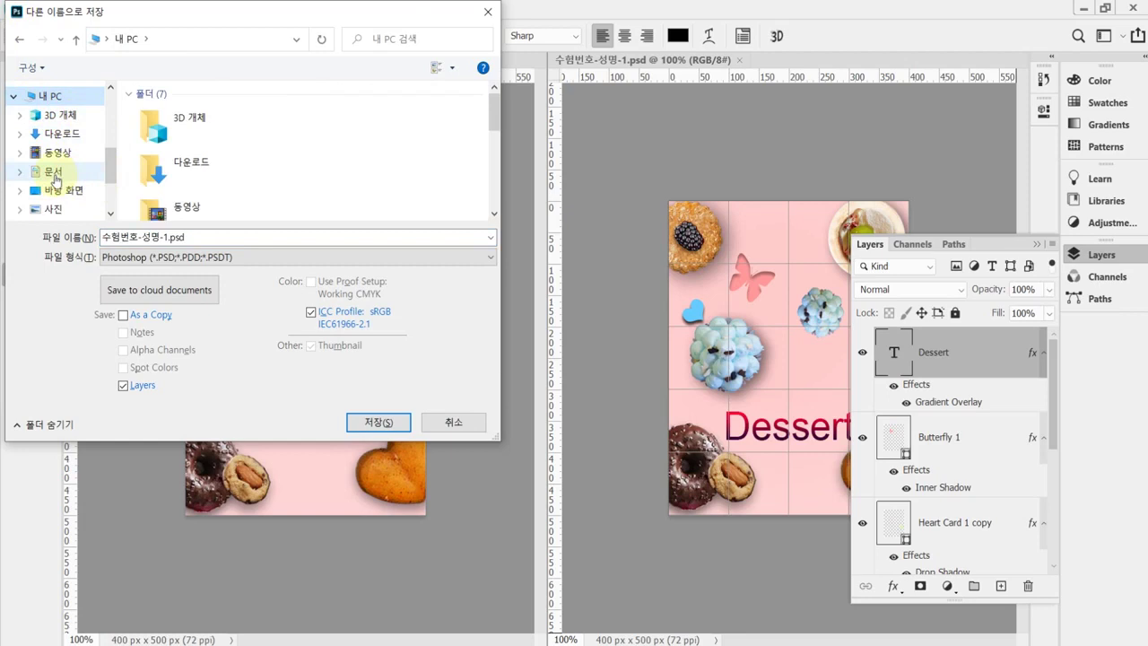
pyautogui.click(52, 180)
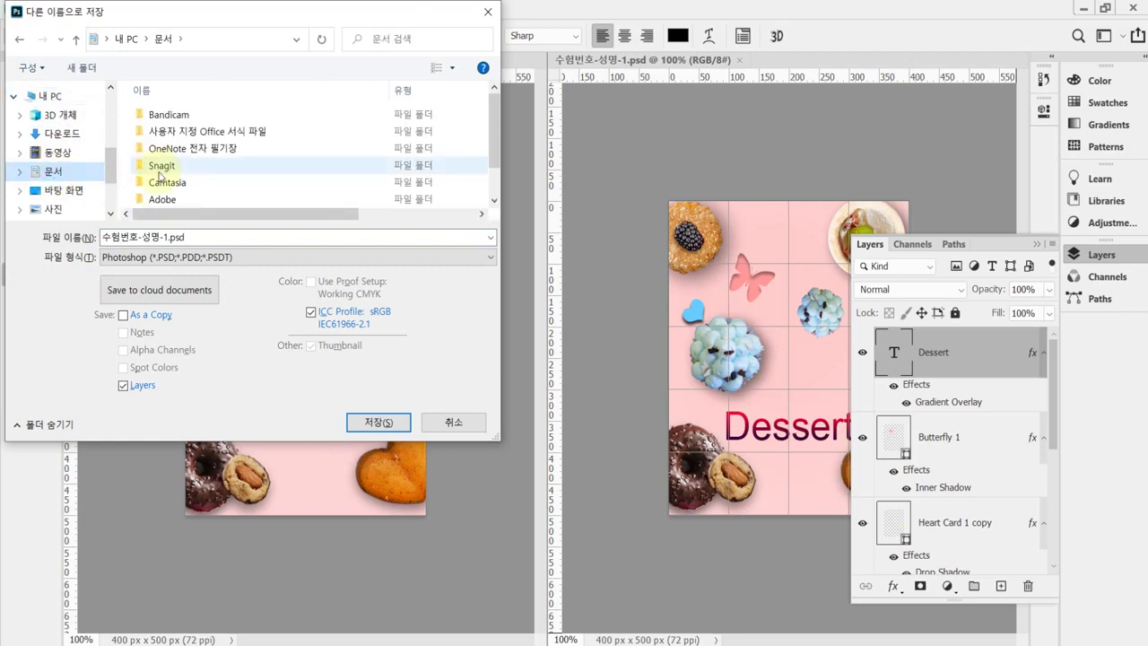
pyautogui.scroll(-1, 196, 205)
pyautogui.doubleClick(159, 198)
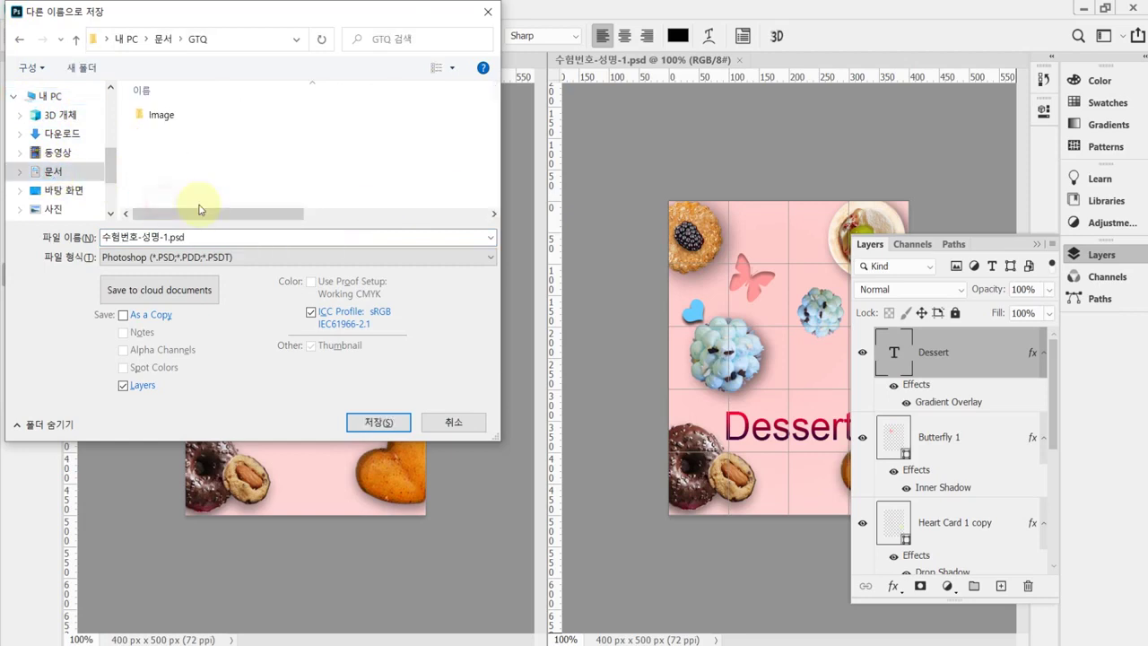
# Save the copy in JPEG format as 수험번호-성명-1.jpg with quality 8.
pyautogui.click(222, 258)
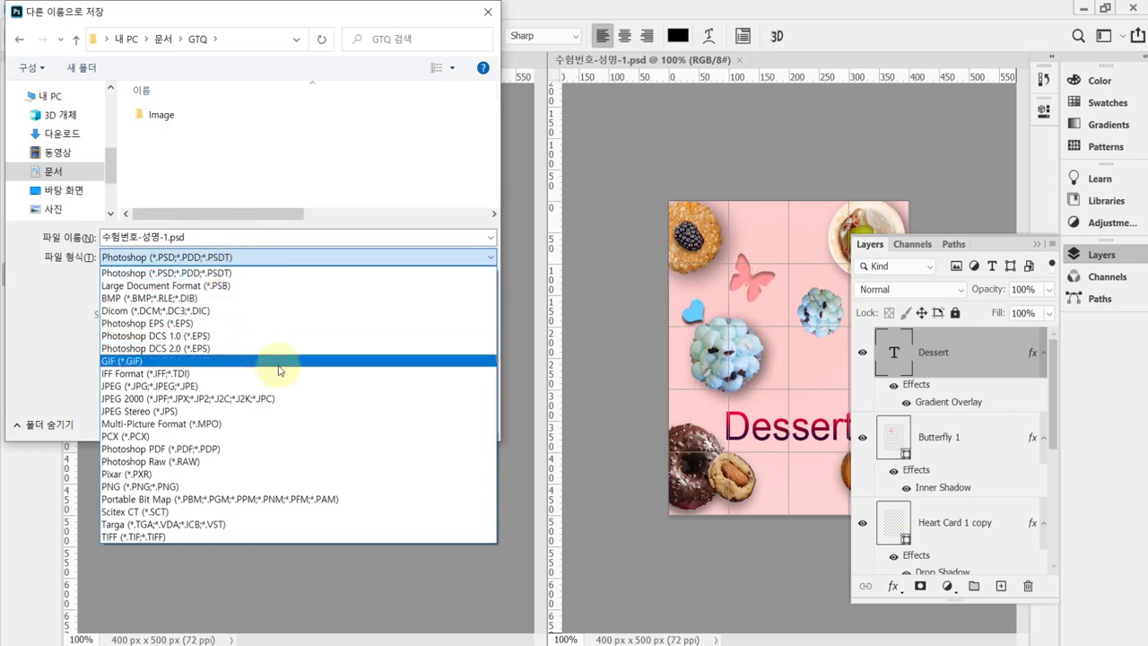
pyautogui.click(258, 387)
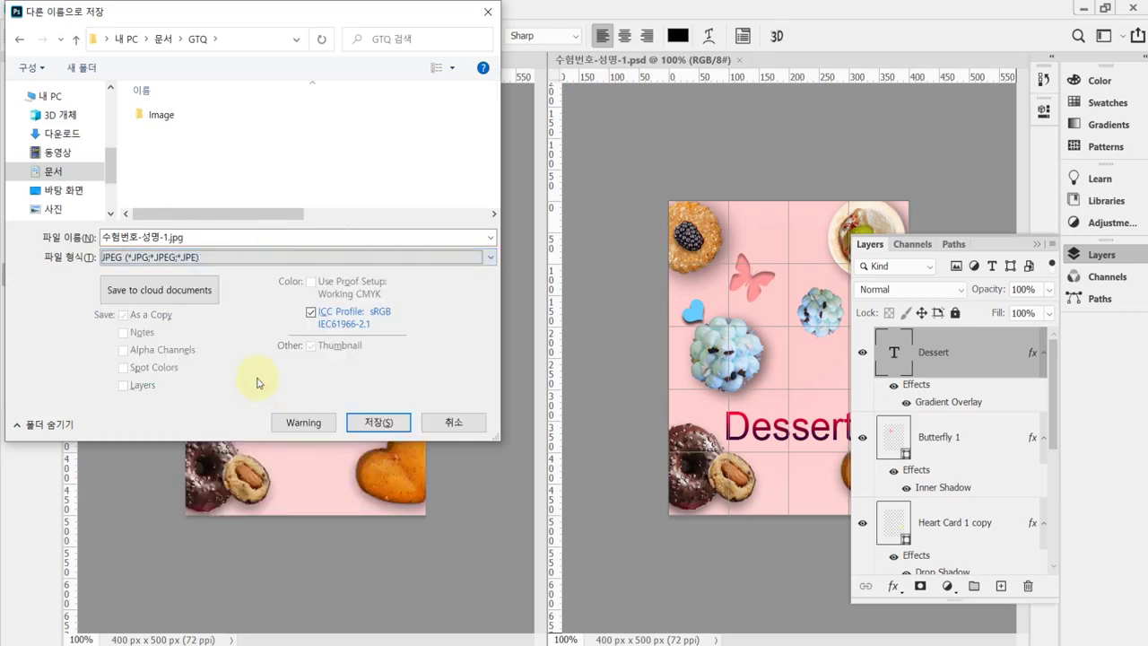
pyautogui.click(175, 238)
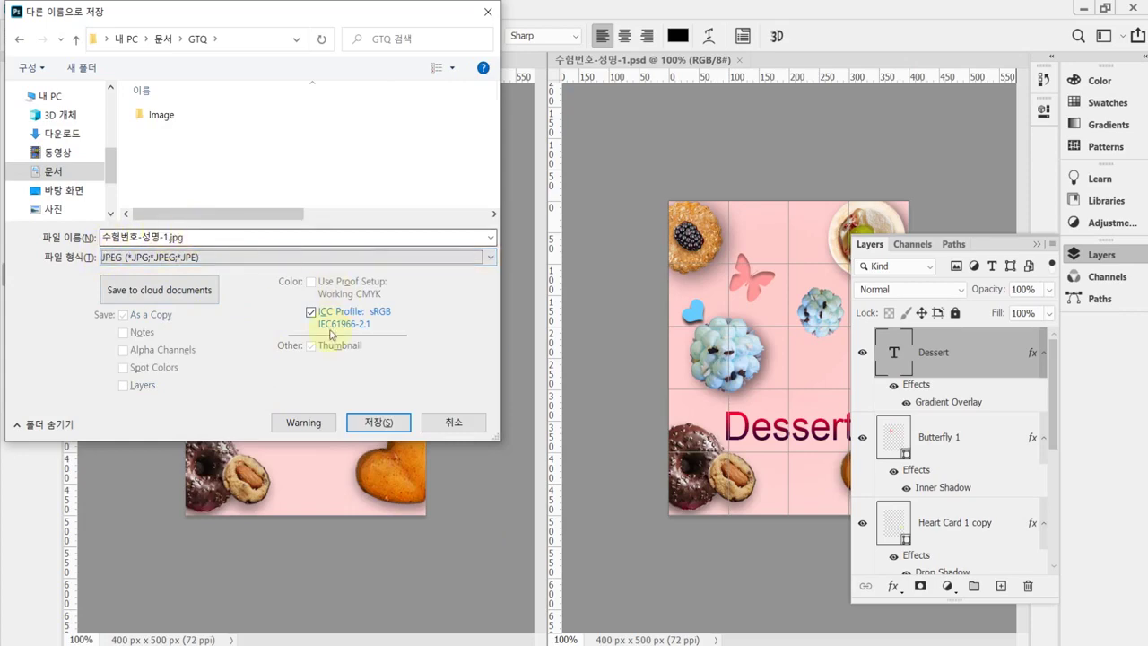
pyautogui.click(379, 422)
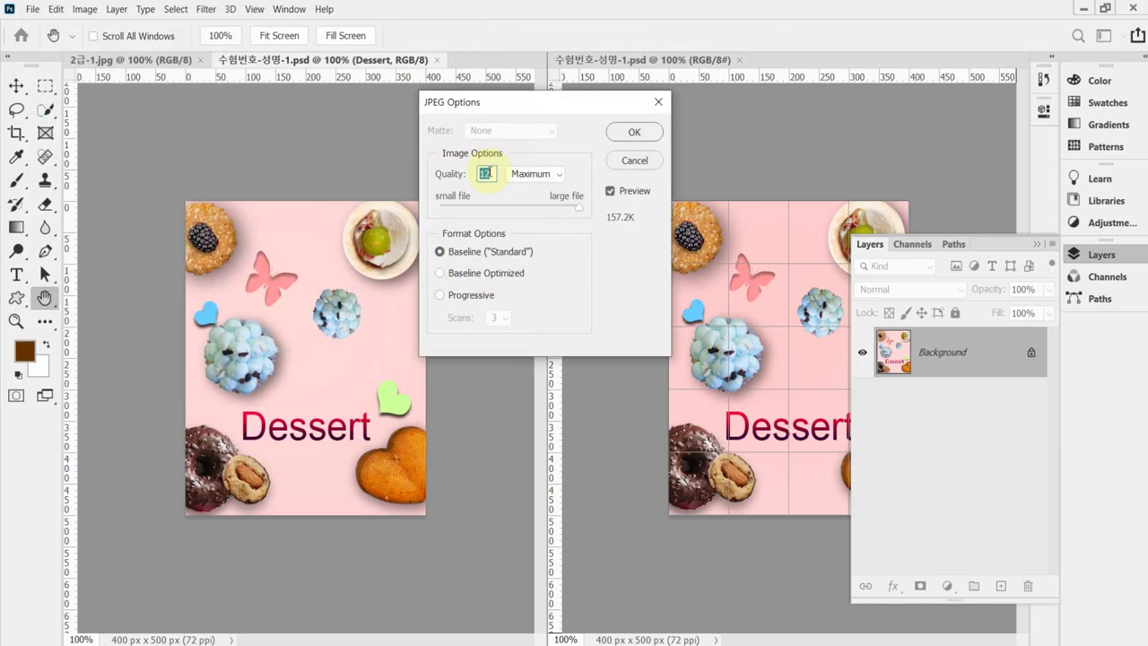
pyautogui.write('8')
pyautogui.press('Return')
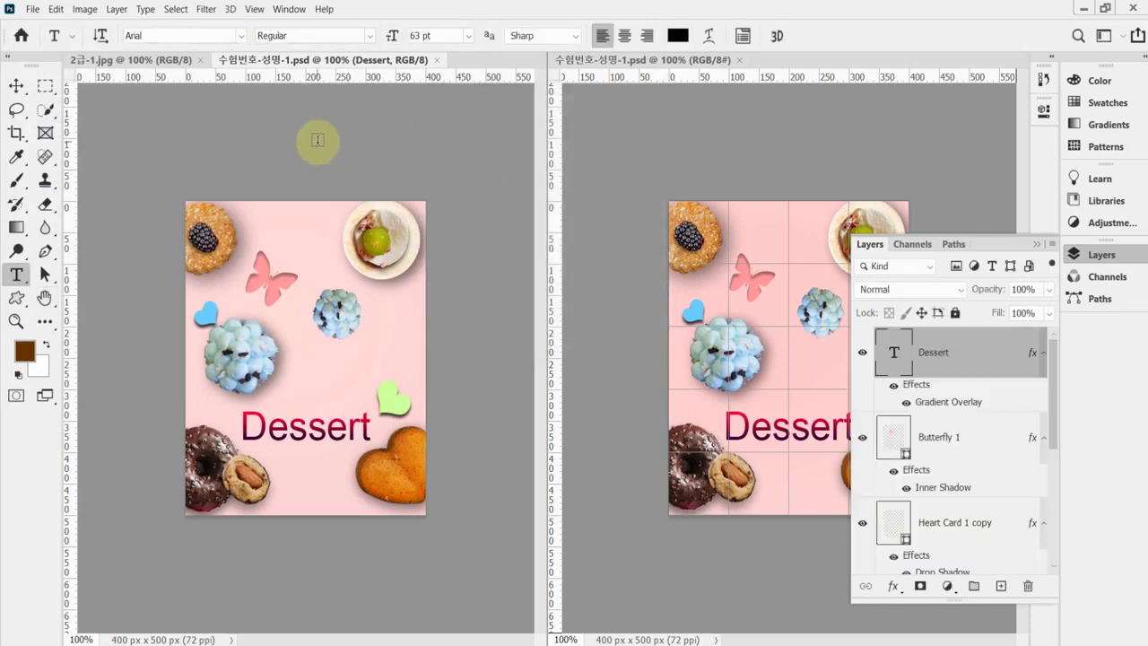
# Resize the Dessert document's image to 40 × 50 pixels, keeping the proportions linked.
pyautogui.click(85, 9)
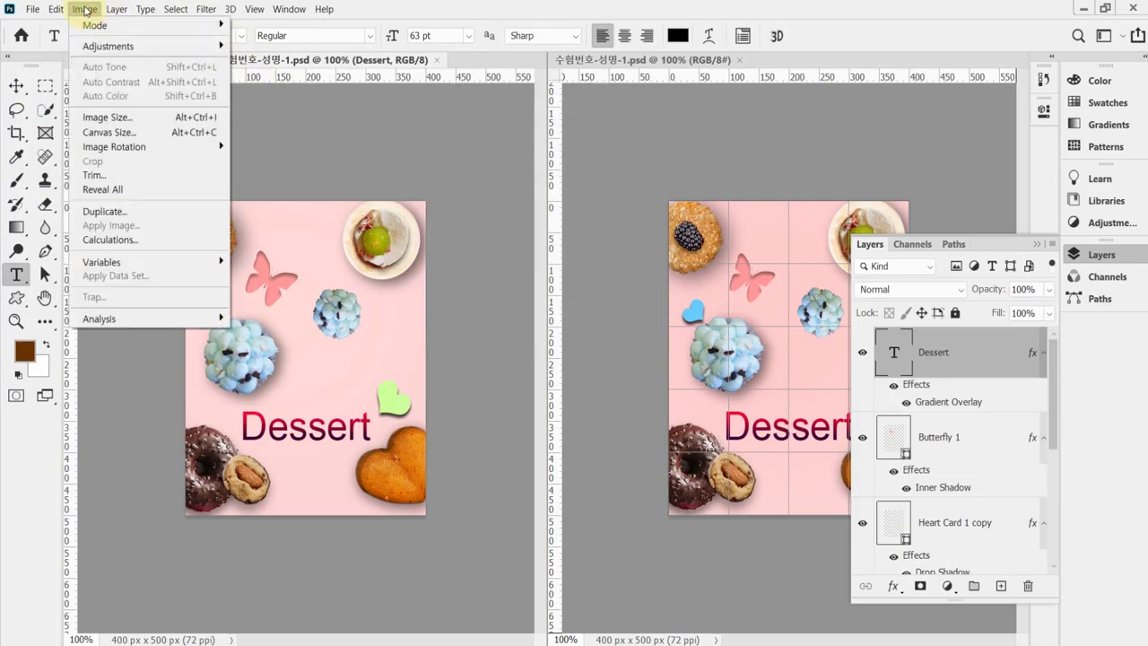
pyautogui.click(111, 118)
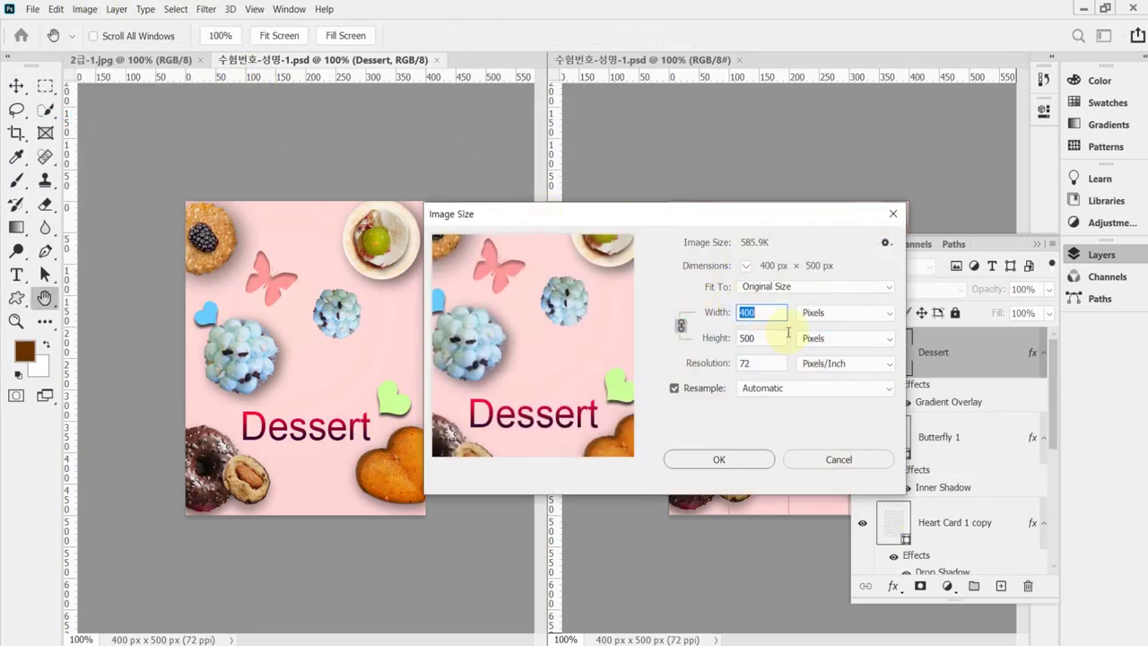
pyautogui.write('40')
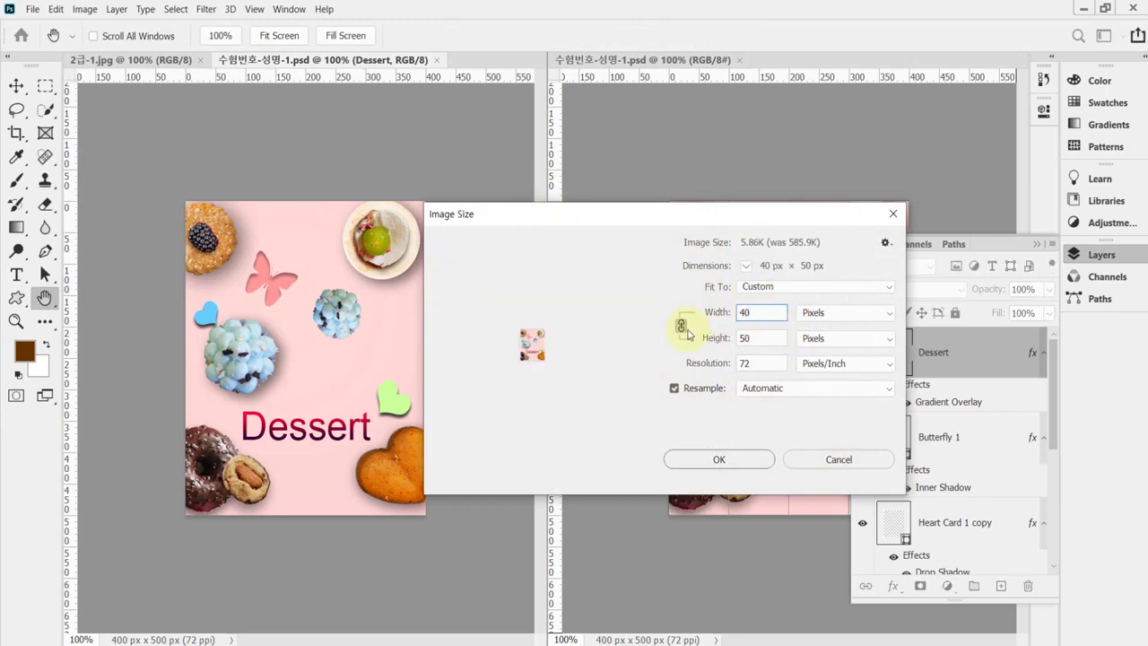
pyautogui.click(745, 465)
pyautogui.press('t')
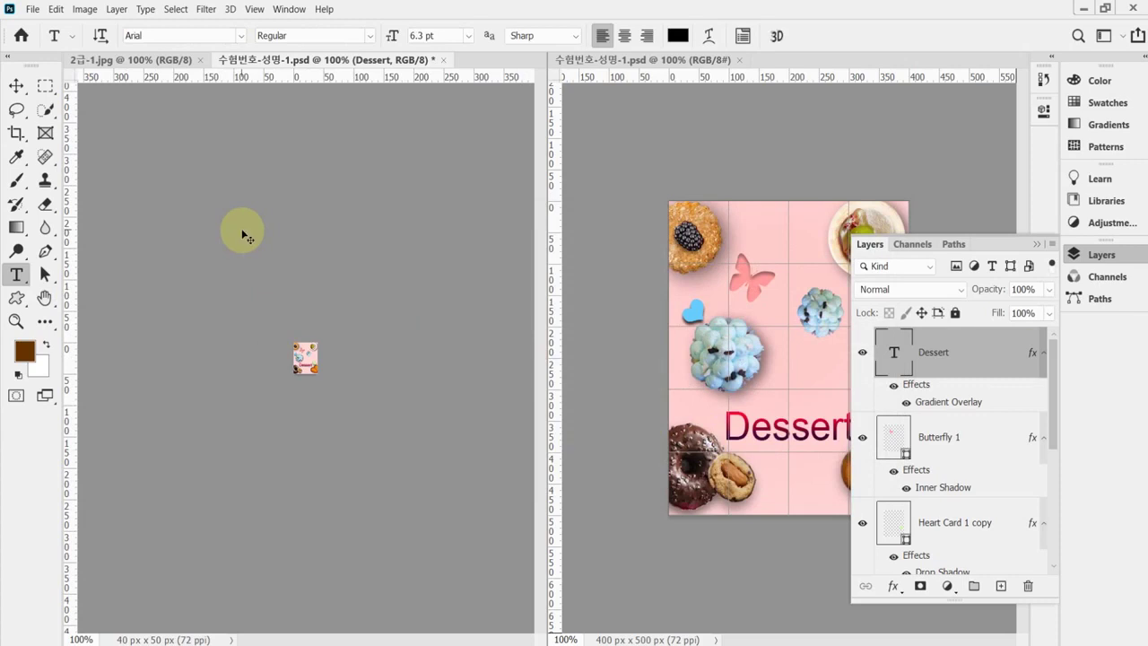
# Save the reduced document as 수험번호-성명-1.psd in Photoshop format in the GTQ folder inside 문서.
pyautogui.hotkey('ctrl', 'shift', 's')
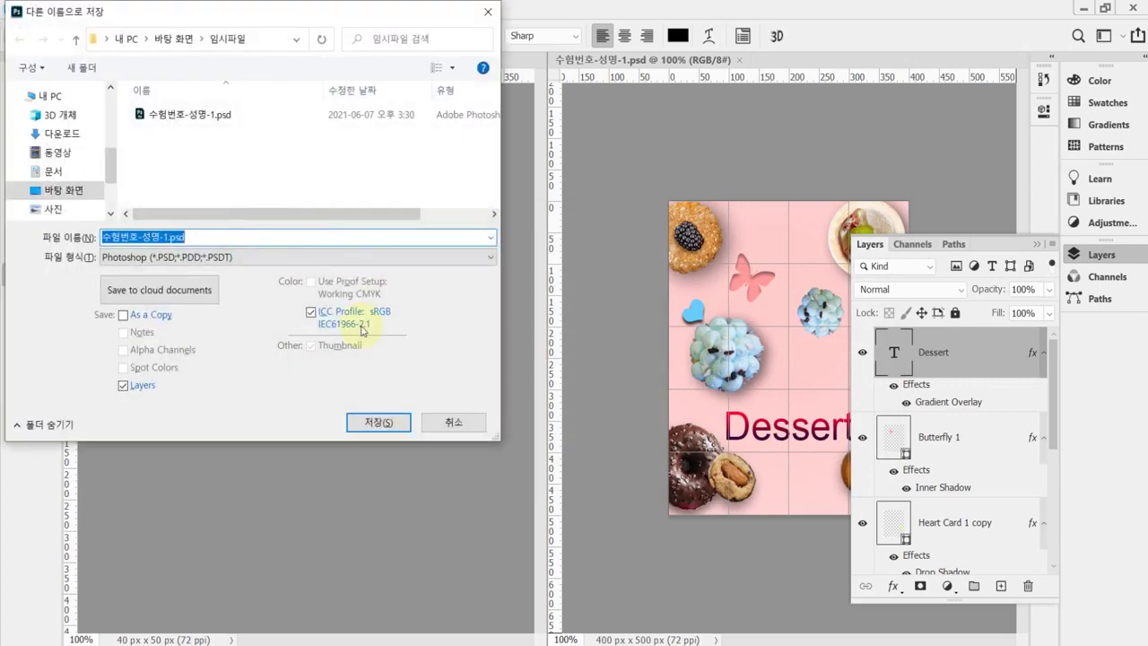
pyautogui.click(52, 170)
pyautogui.scroll(-1, 179, 205)
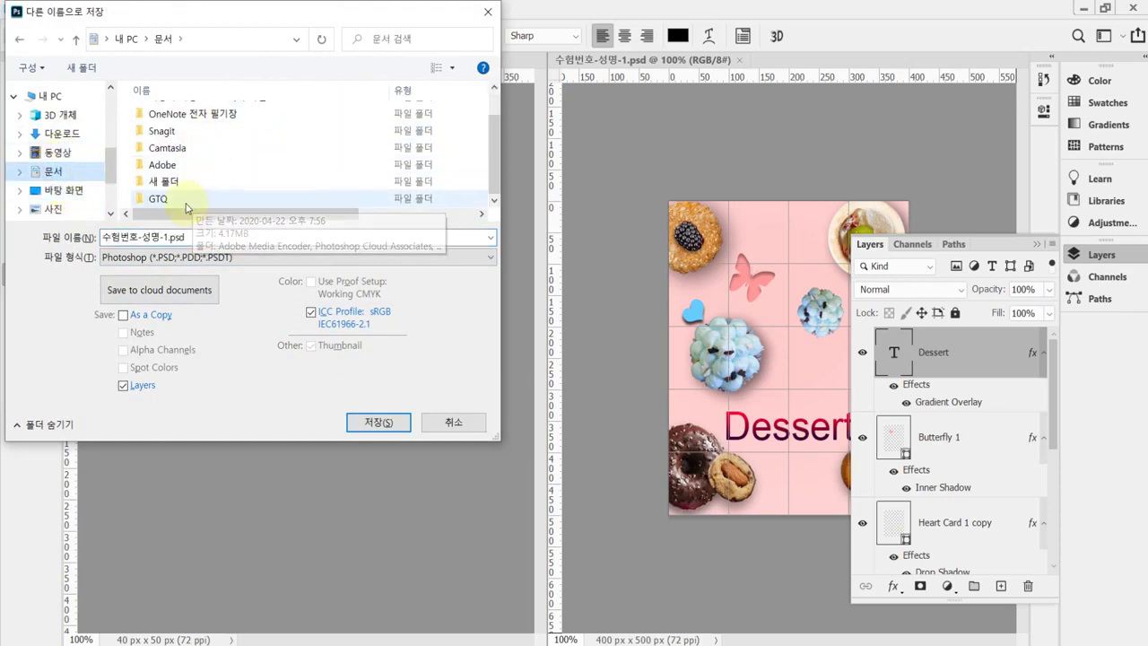
pyautogui.doubleClick(180, 201)
pyautogui.click(378, 427)
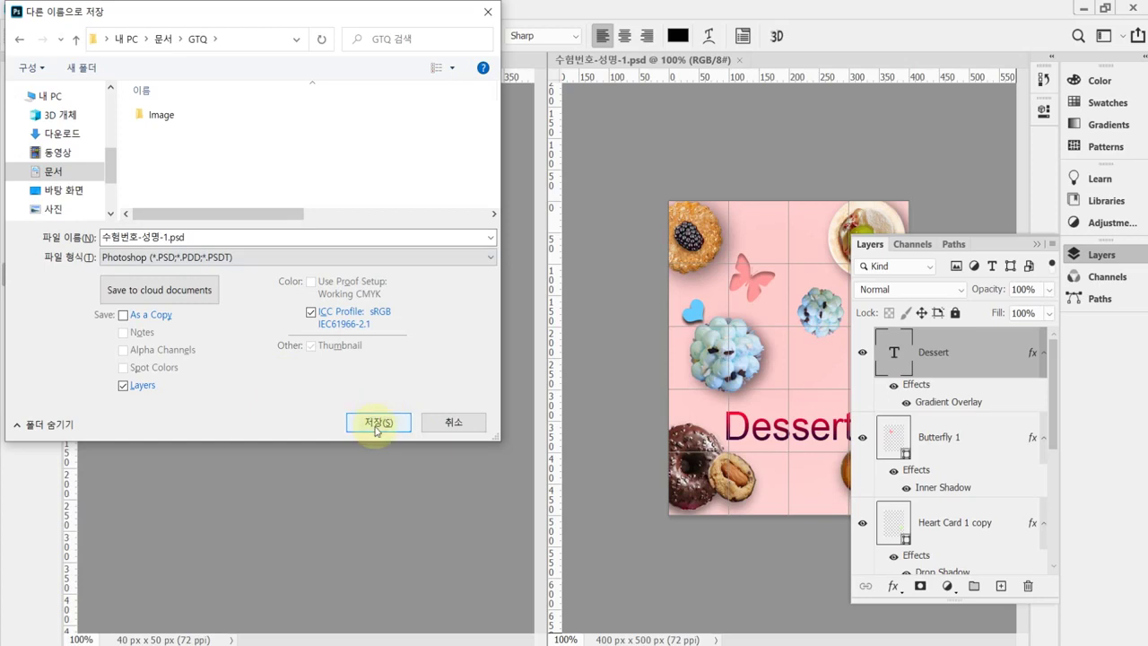
pyautogui.click(380, 427)
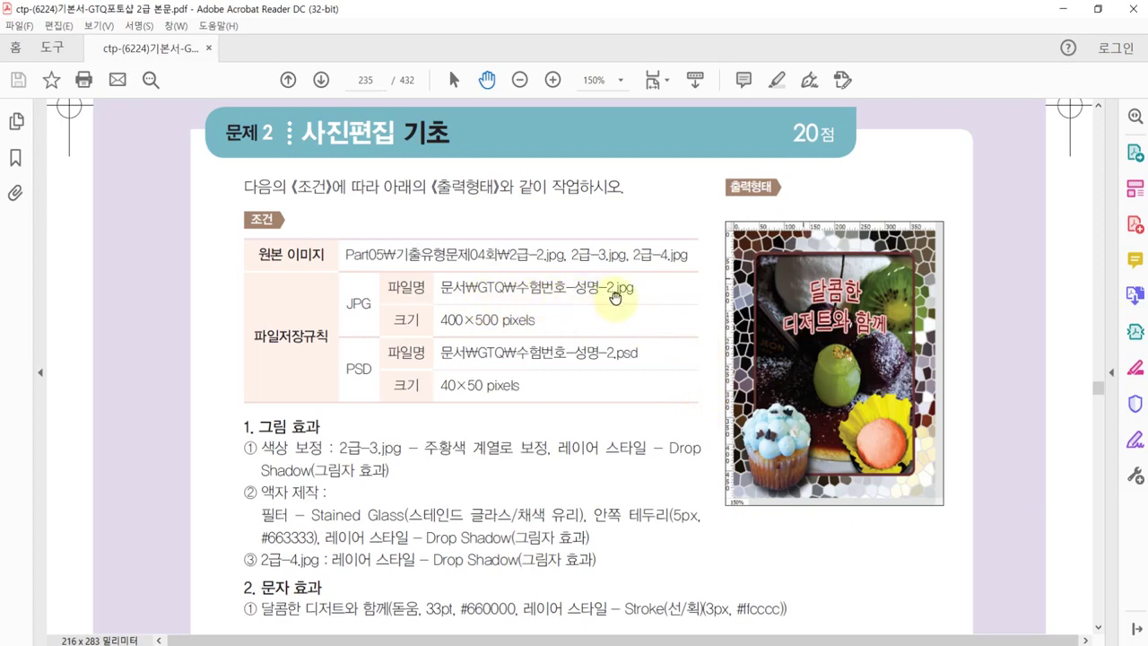
# Create a new 400 × 500 pixel, 72 ppi, 8-bit RGB document with a white background and show its grid.
pyautogui.moveTo(663, 461); pyautogui.dragTo(666, 439)
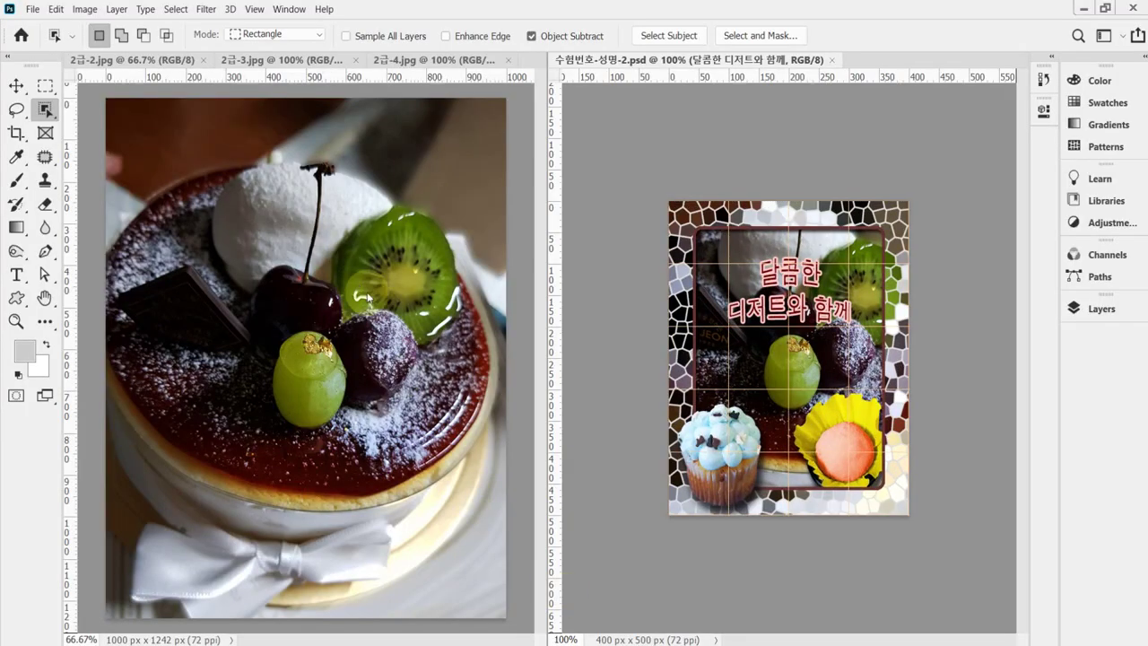
pyautogui.click(149, 97)
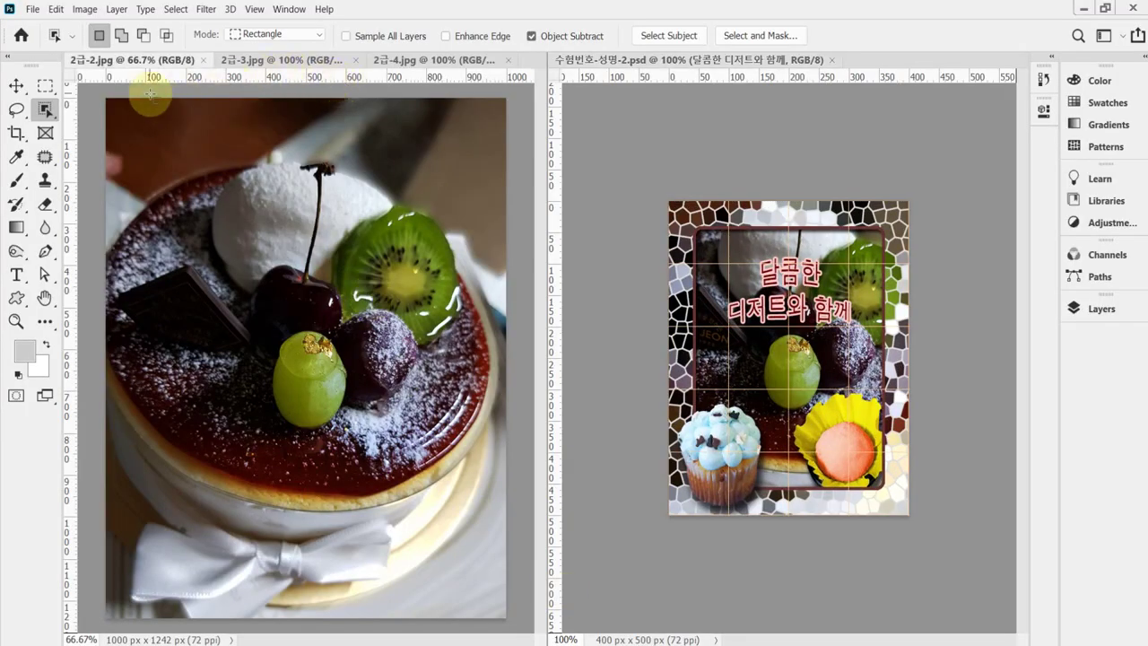
pyautogui.hotkey('ctrl', 'n')
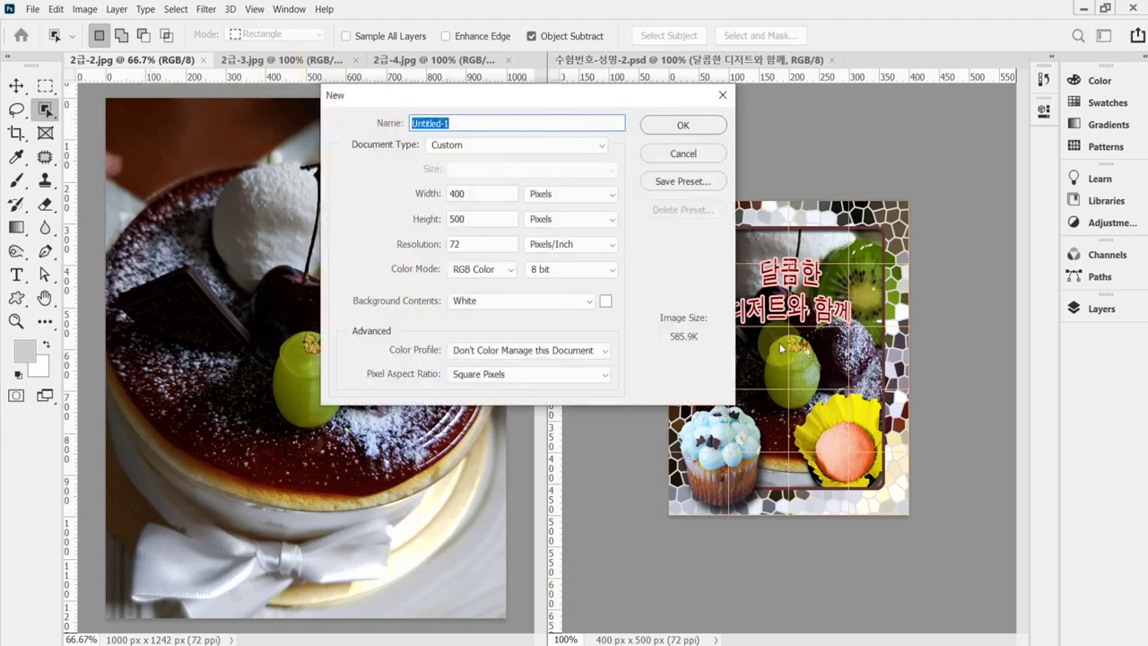
pyautogui.press('Tab')
pyautogui.press('Tab')
pyautogui.press('Tab')
pyautogui.press('Tab')
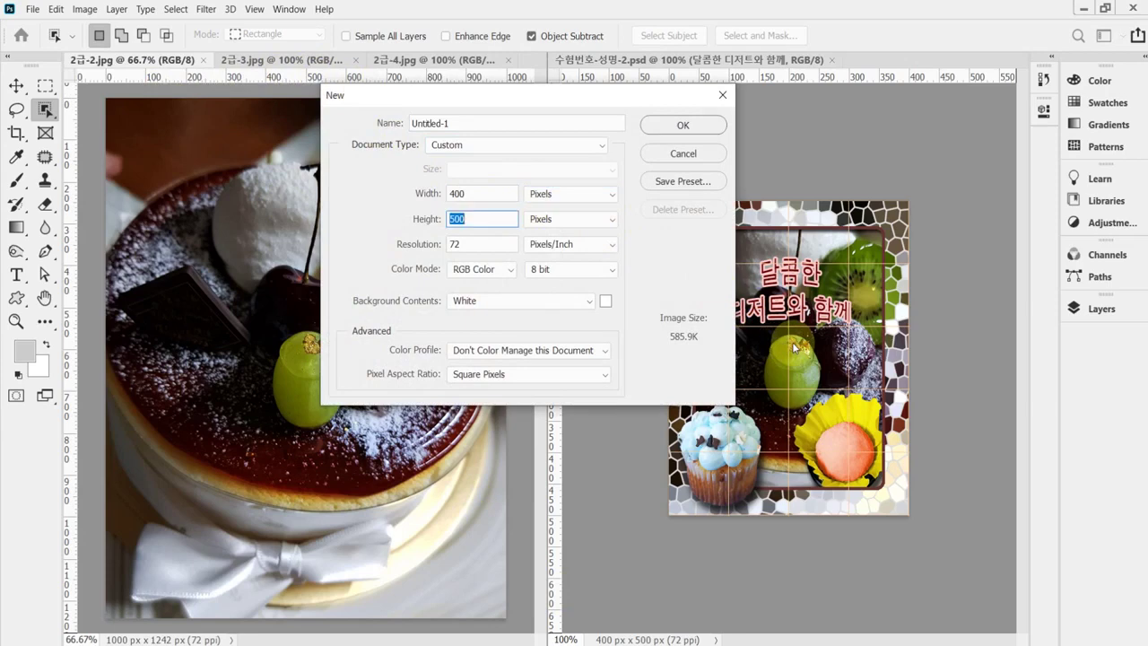
pyautogui.press('Tab')
pyautogui.press('Tab')
pyautogui.press('Tab')
pyautogui.press('Tab')
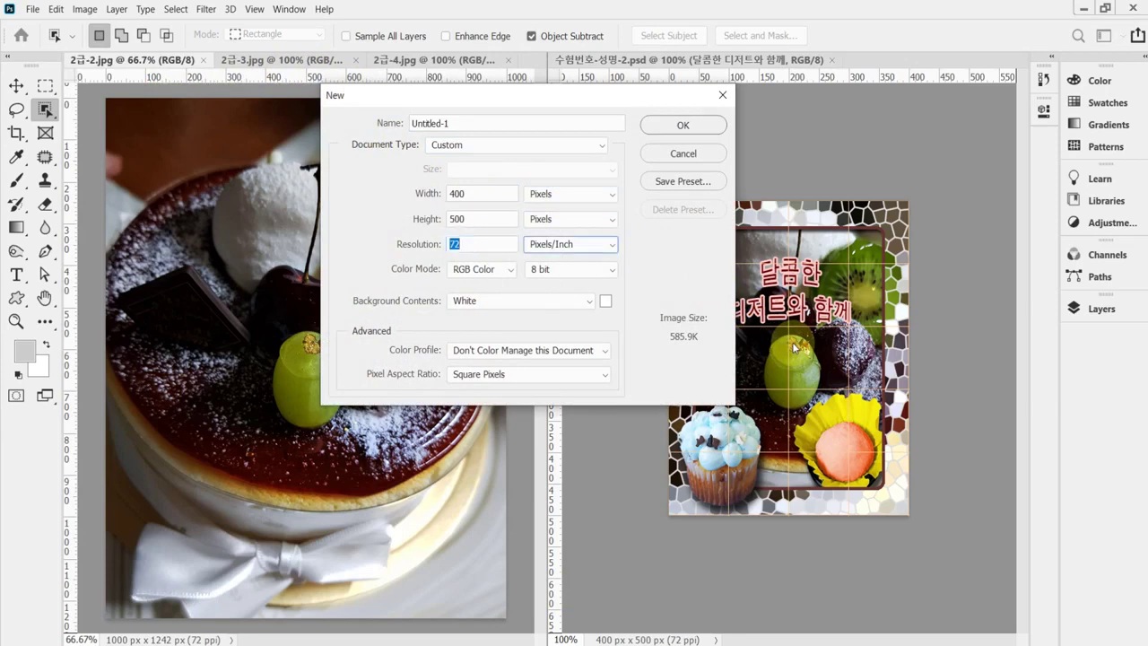
pyautogui.press('Tab')
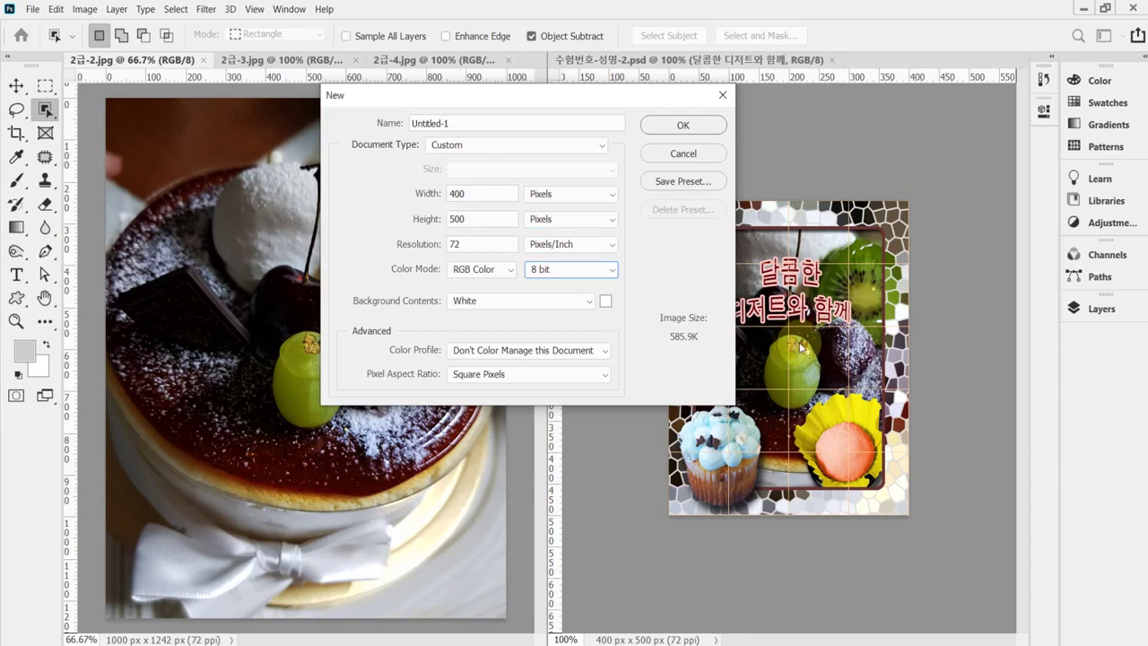
pyautogui.press('Return')
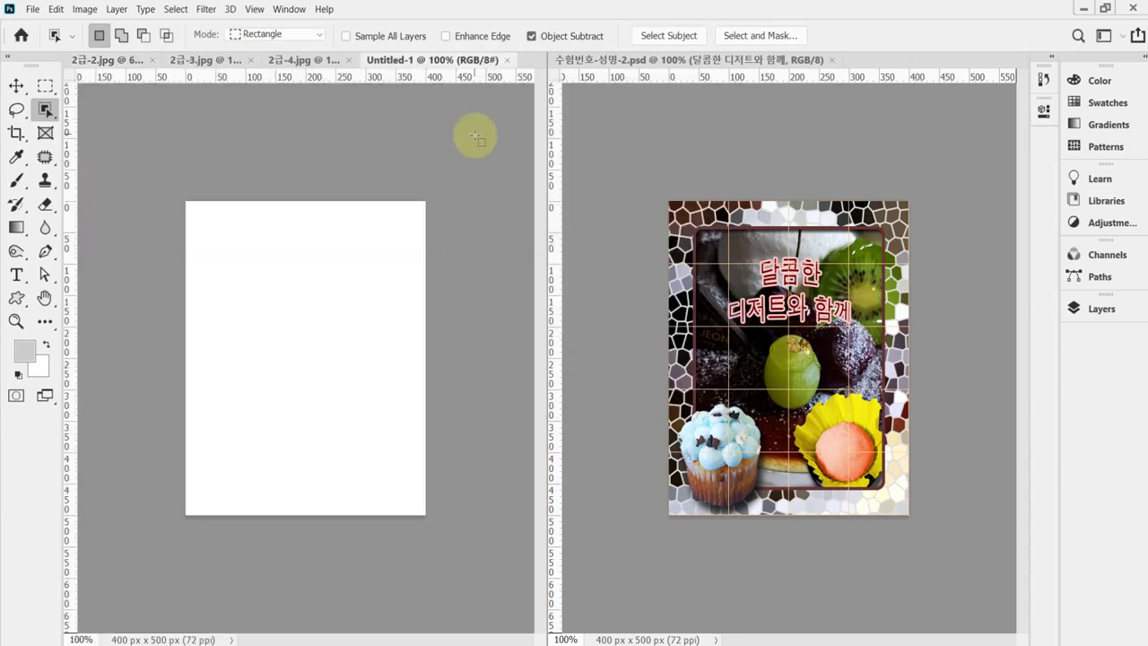
pyautogui.hotkey('ctrl', "'")
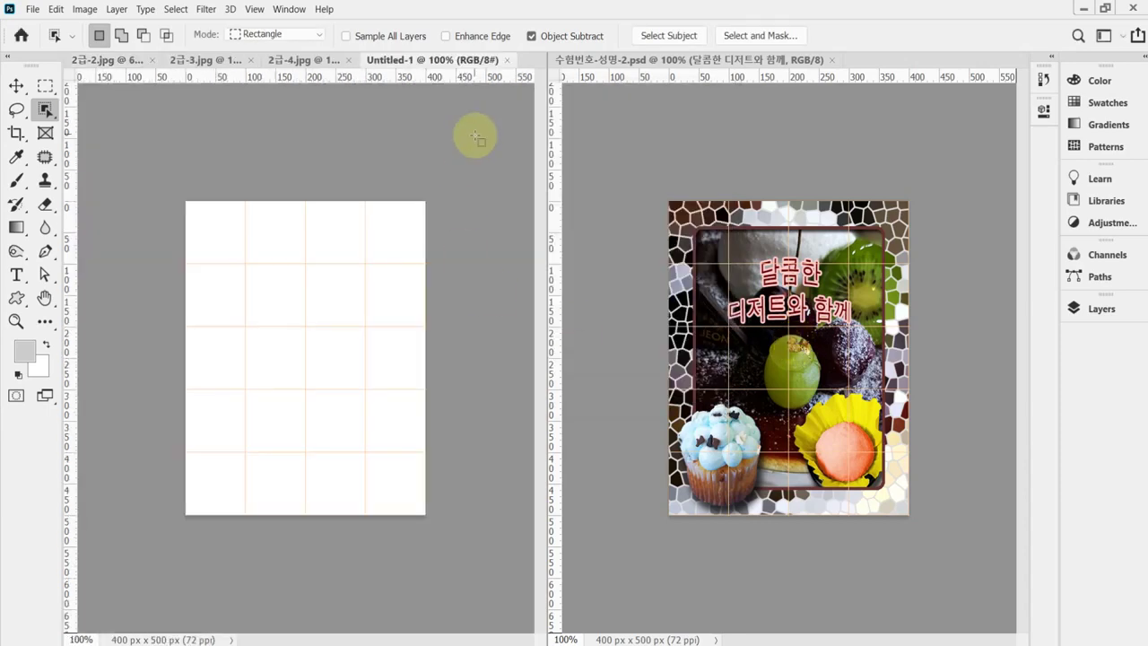
# Copy the entire 2급-2.jpg cake photo and paste it into the new document.
pyautogui.click(104, 59)
pyautogui.hotkey('ctrl', 'a')
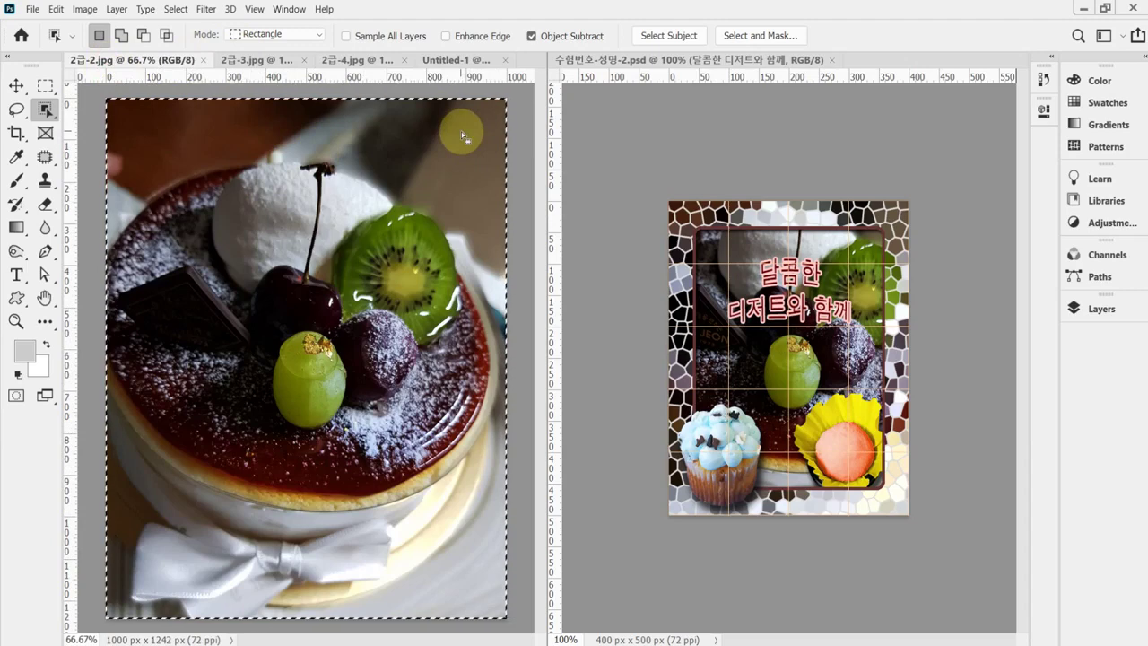
pyautogui.moveTo(517, 92); pyautogui.dragTo(440, 208)
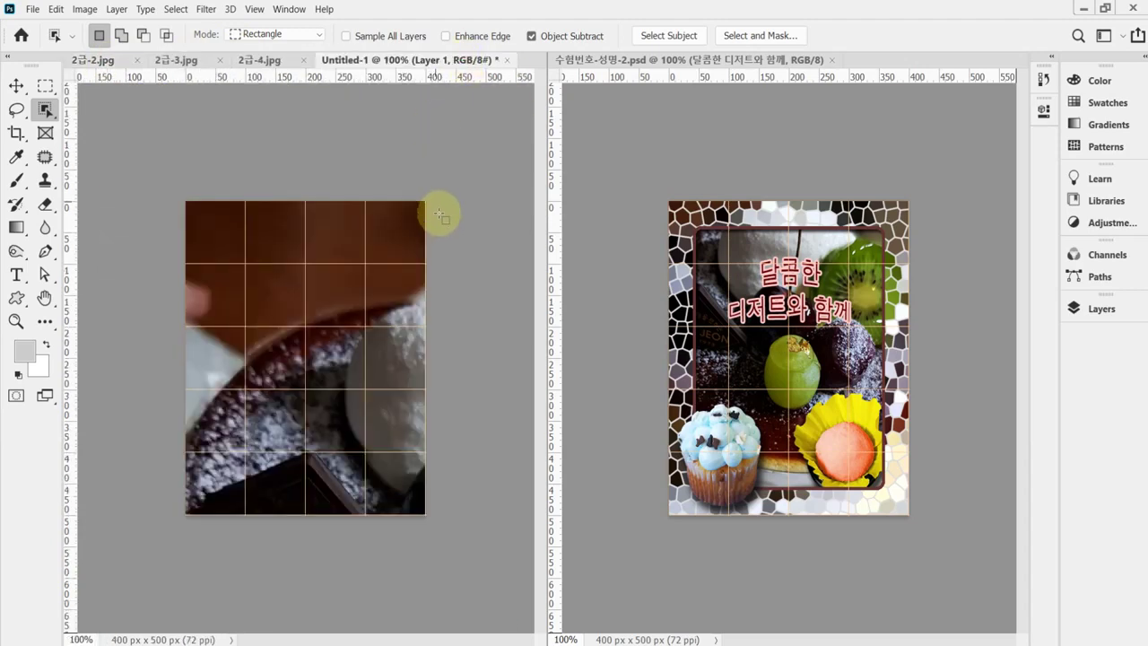
# Scale the pasted cake photo proportionally to about 52% and move it to about X 200 px, Y 226 px.
pyautogui.hotkey('ctrl', 't')
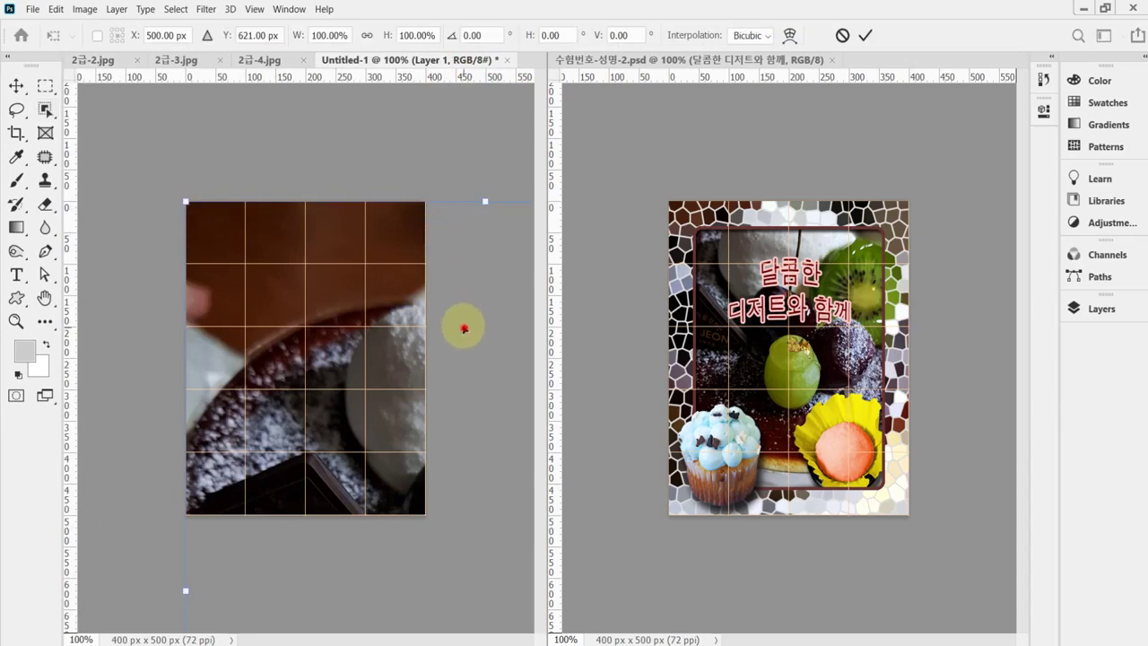
pyautogui.moveTo(461, 321); pyautogui.dragTo(367, 37)
pyautogui.click(365, 36)
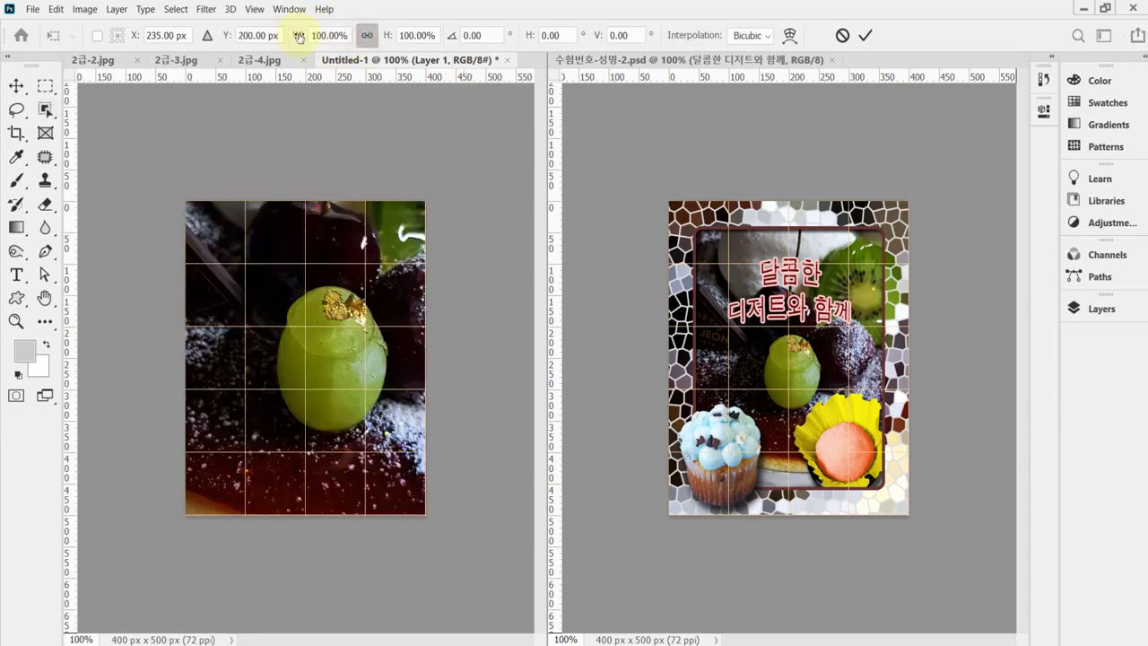
pyautogui.moveTo(293, 36); pyautogui.dragTo(259, 33)
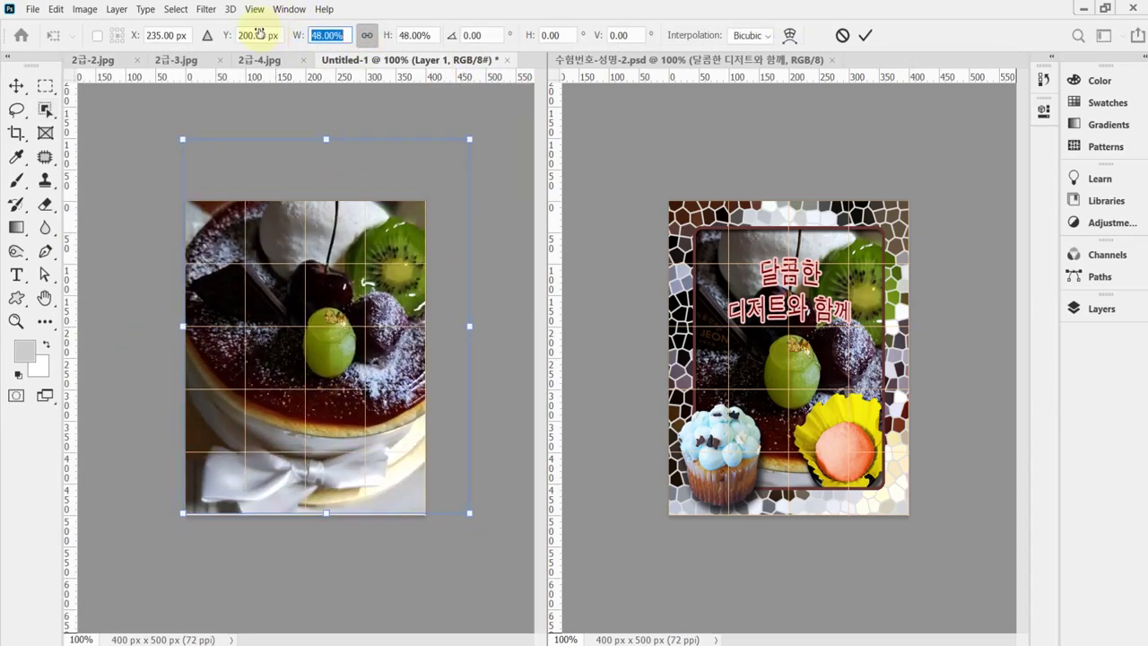
pyautogui.moveTo(401, 193); pyautogui.dragTo(372, 235)
pyautogui.moveTo(449, 184); pyautogui.dragTo(469, 149)
pyautogui.moveTo(469, 234); pyautogui.dragTo(455, 278)
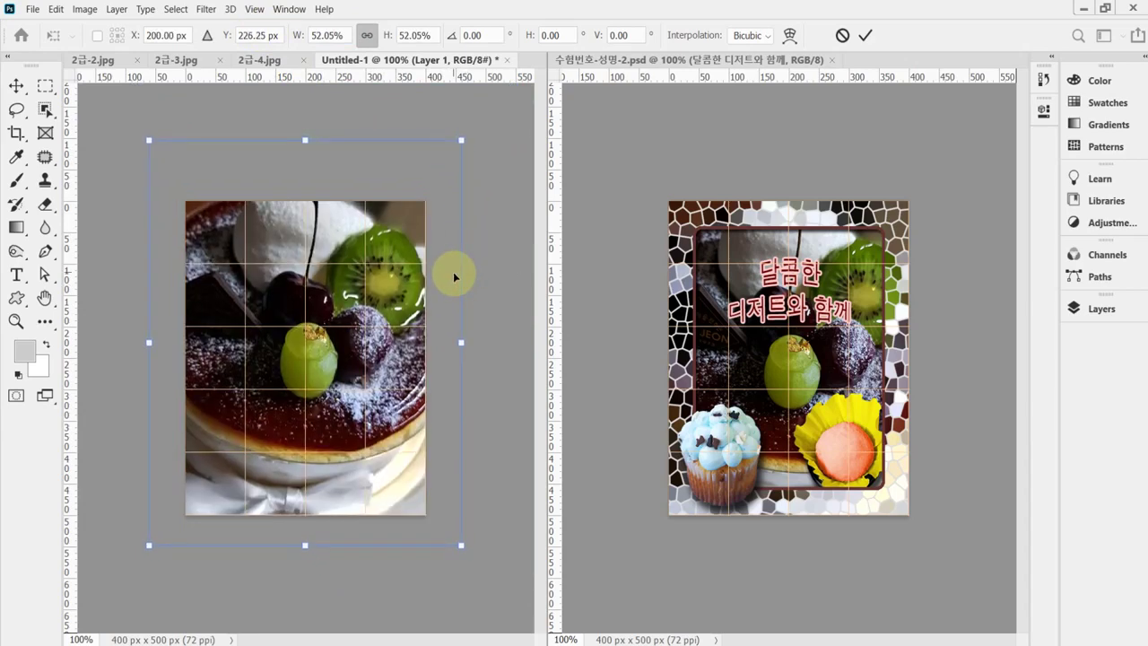
# Nudge the cake photo down to a vertical position of 243.25 px and apply the transform.
pyautogui.press('Down')
pyautogui.press('Down')
pyautogui.press('Down')
pyautogui.press('Down')
pyautogui.press('Down')
pyautogui.press('Down')
pyautogui.press('Down')
pyautogui.press('Down')
pyautogui.press('Down')
pyautogui.press('Down')
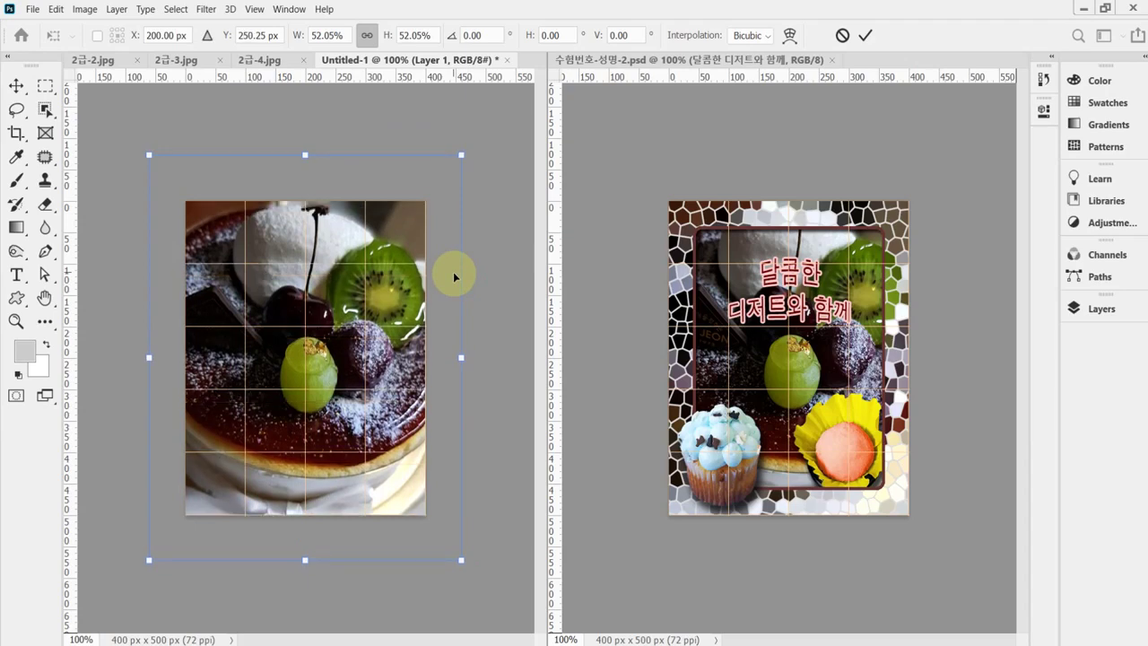
pyautogui.press('Up')
pyautogui.press('Up')
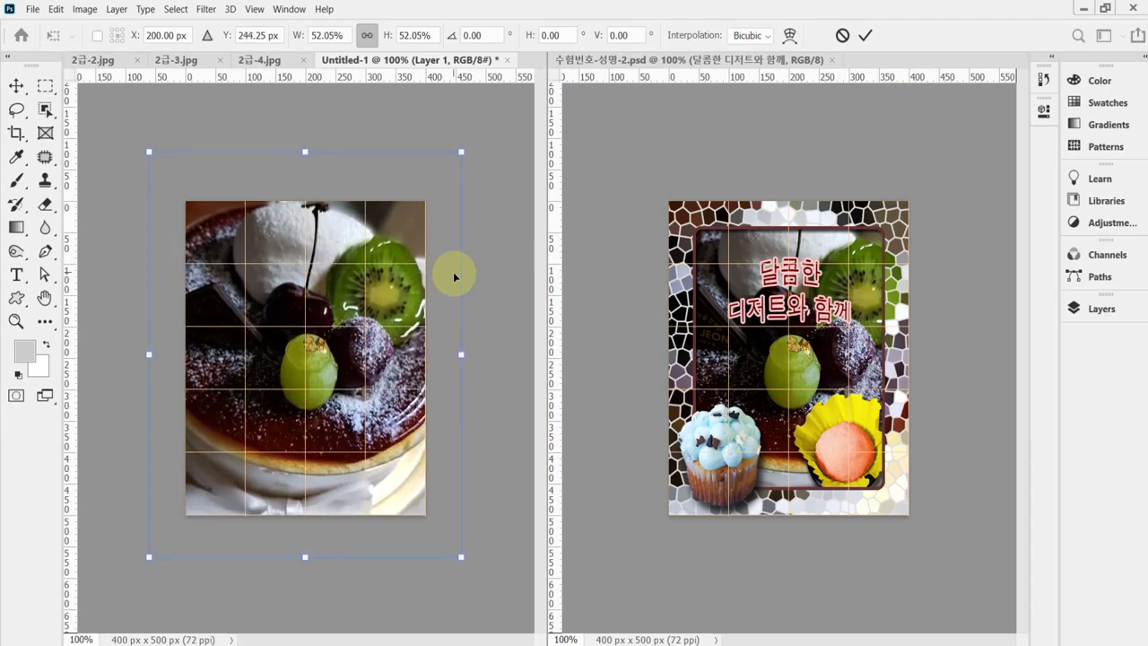
pyautogui.press('Up')
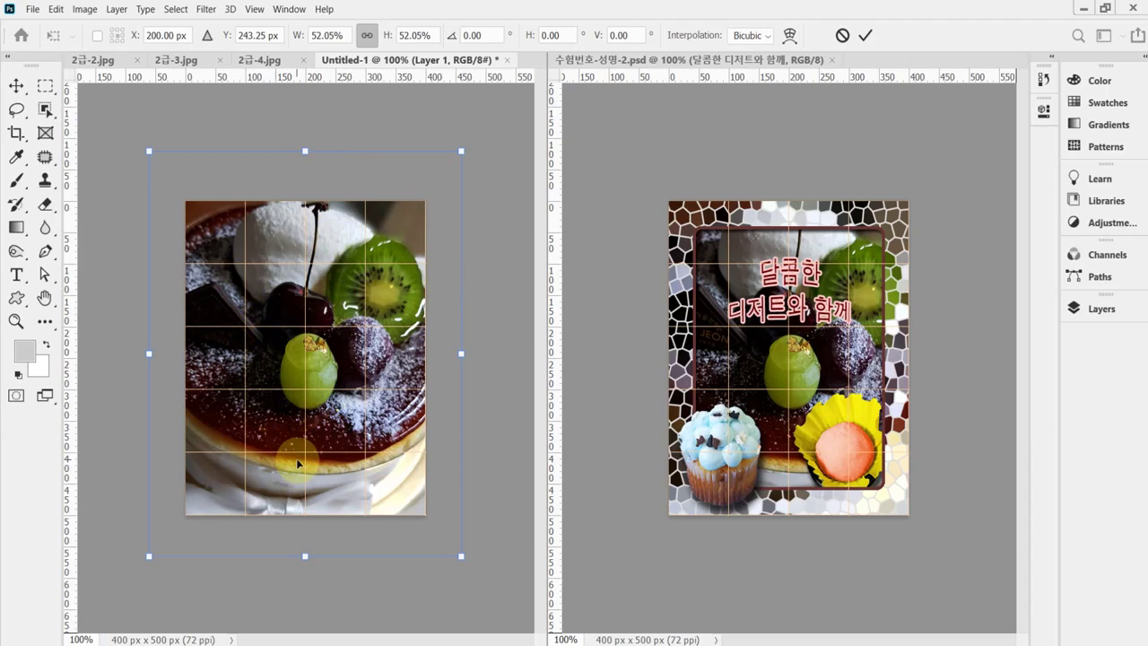
pyautogui.press('Return')
pyautogui.press('w')
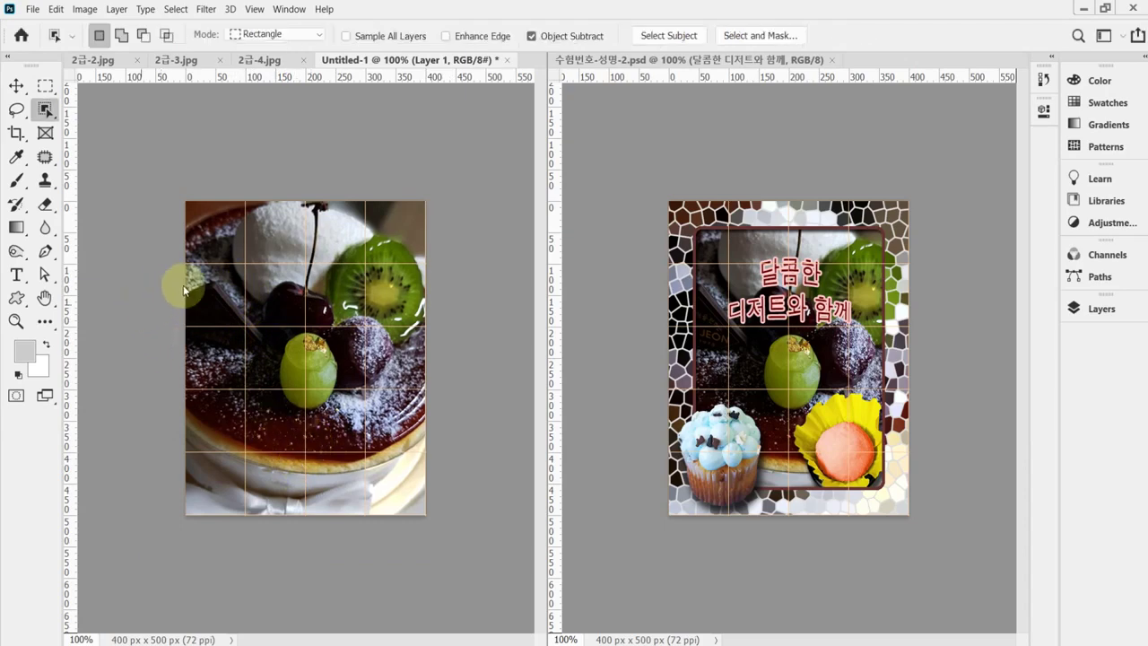
# Save the new document as 수험번호-성명-2 in Photoshop format in the 임시파일 folder on the desktop.
pyautogui.hotkey('ctrl', 'shift', 's')
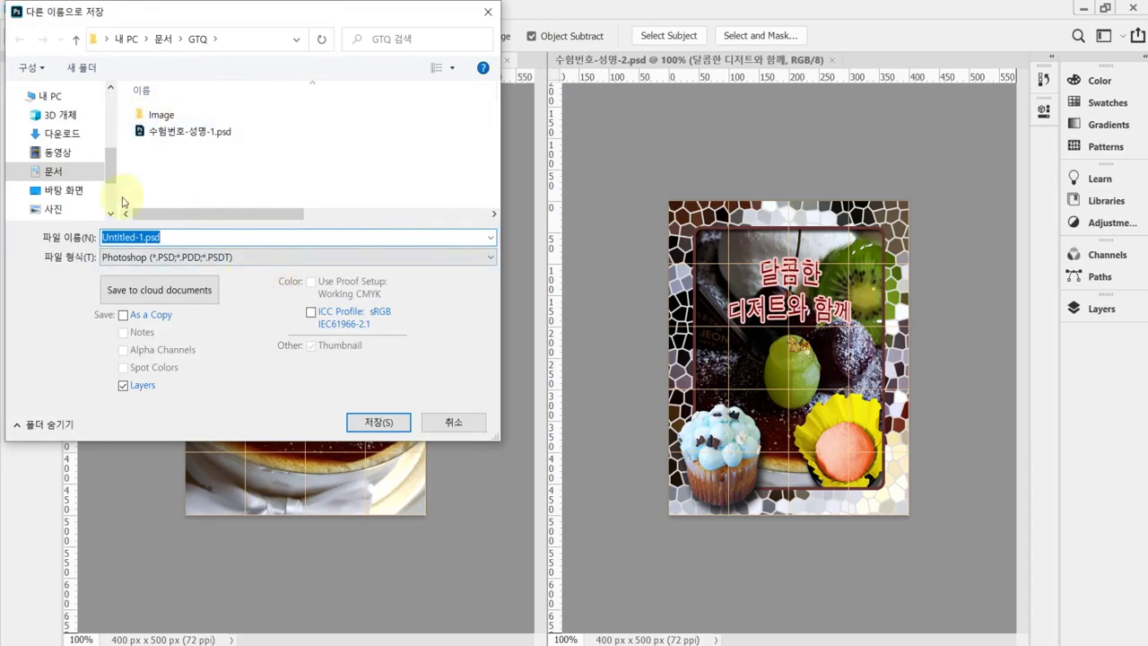
pyautogui.click(76, 190)
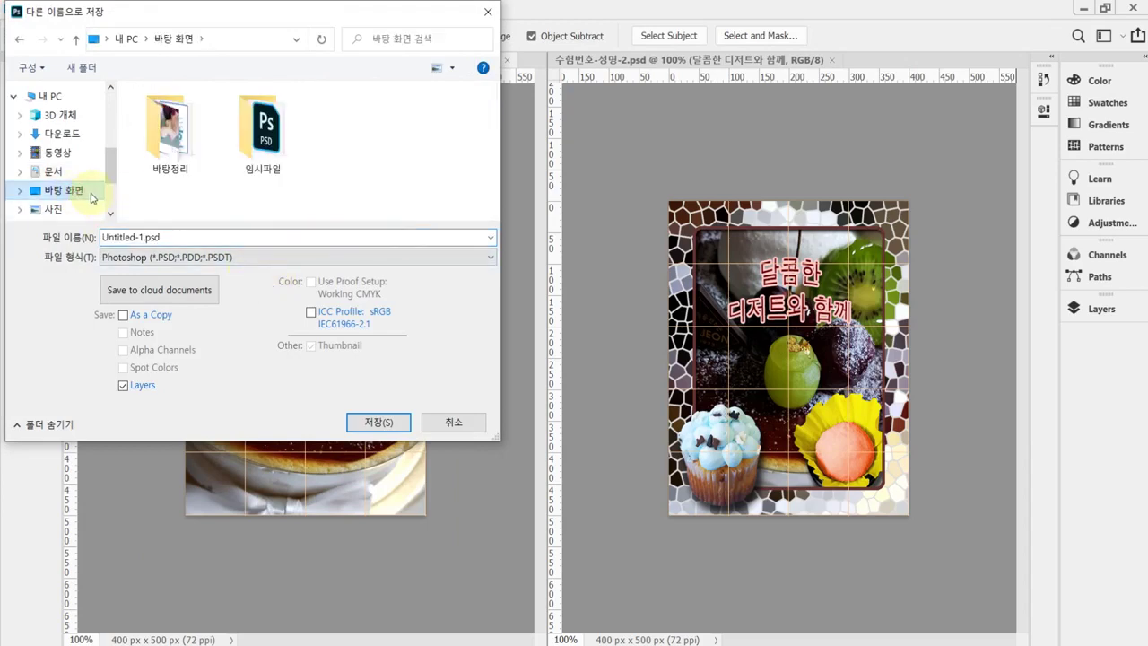
pyautogui.doubleClick(262, 134)
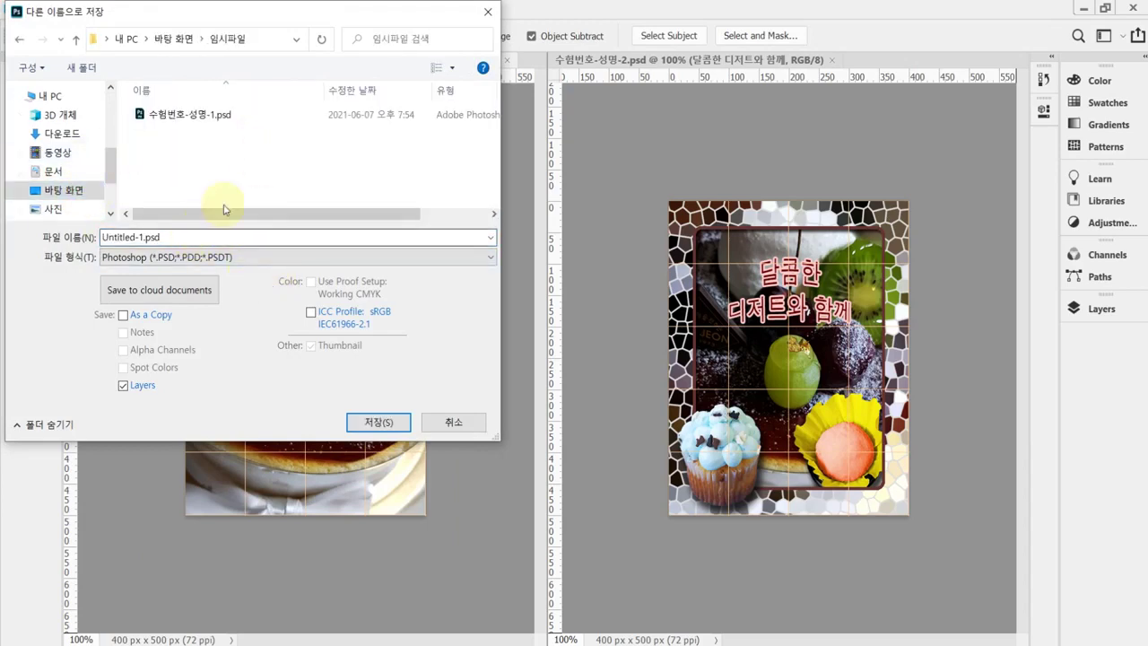
pyautogui.click(190, 114)
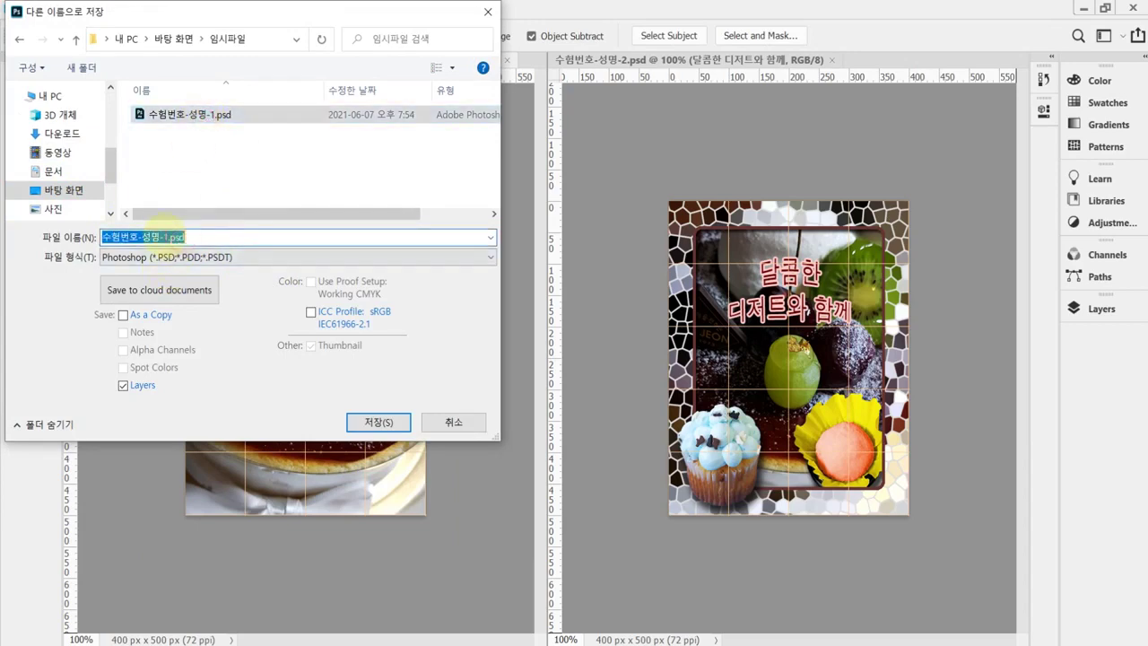
pyautogui.moveTo(164, 236); pyautogui.dragTo(218, 235)
pyautogui.write('2')
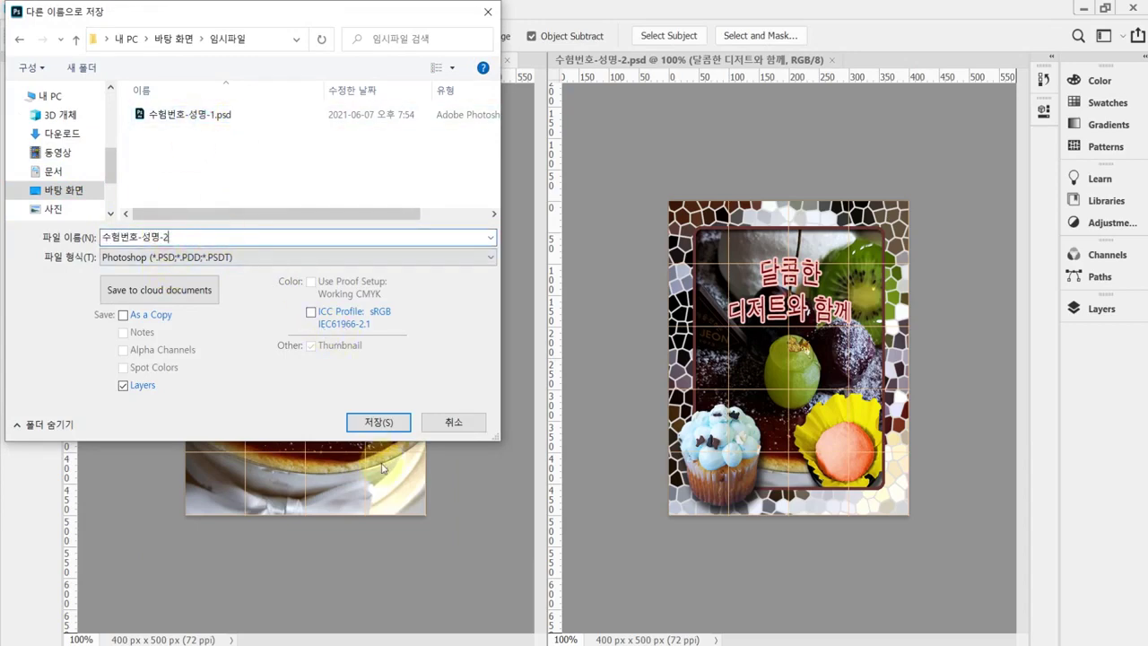
pyautogui.click(375, 427)
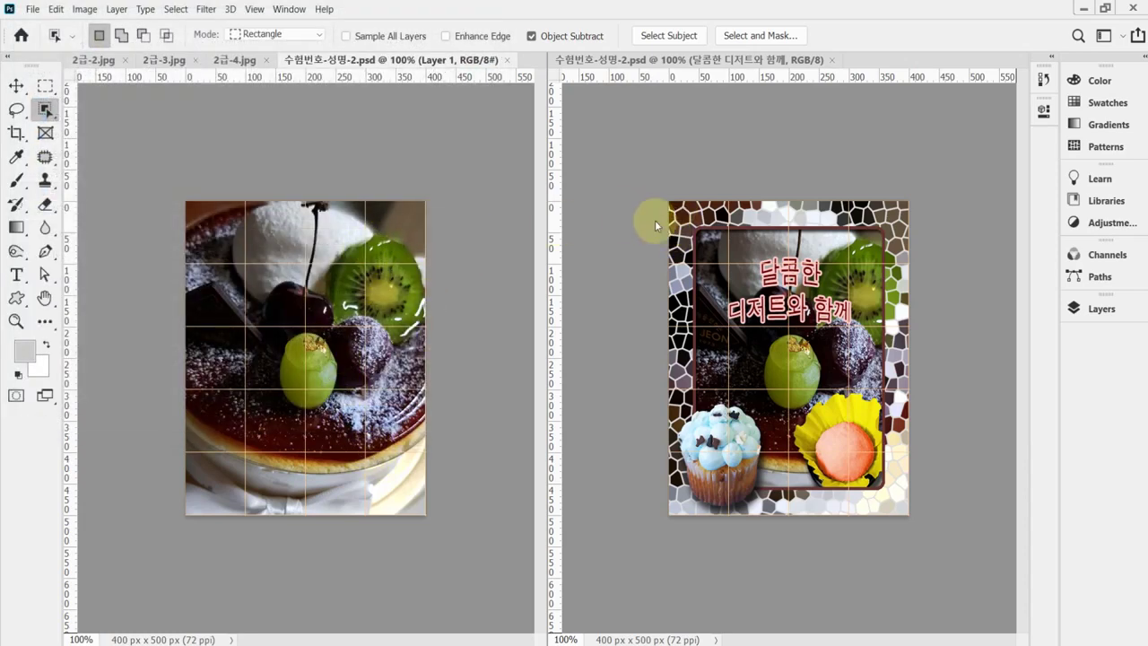
# Consult the frame and effect conditions of problem 2 in the Acrobat Reader PDF, and duplicate the cake photo layer in Photoshop.
pyautogui.click(570, 635)
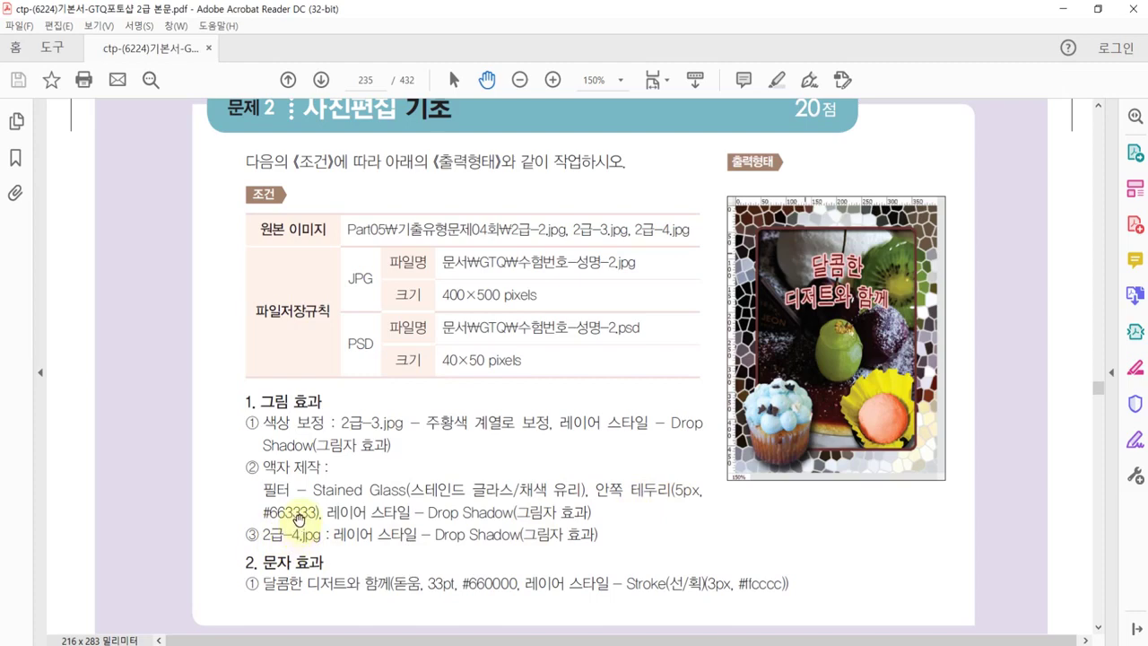
pyautogui.keyDown('ctrl'); pyautogui.scroll(1, 298, 518); pyautogui.keyUp('ctrl')
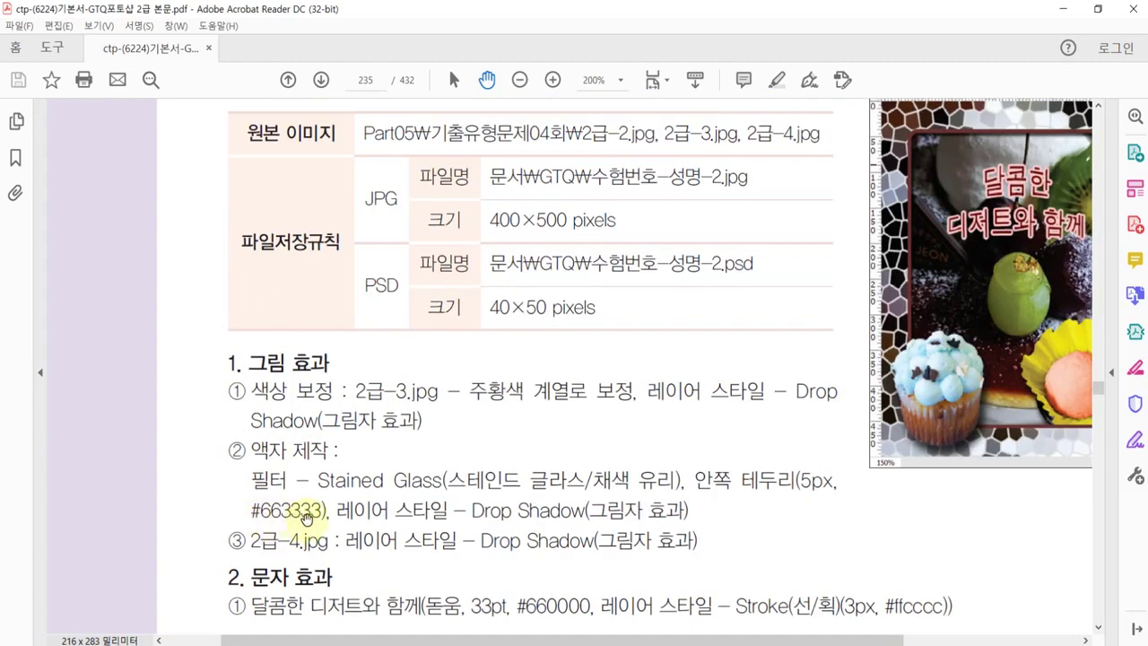
pyautogui.scroll(-1, 433, 515)
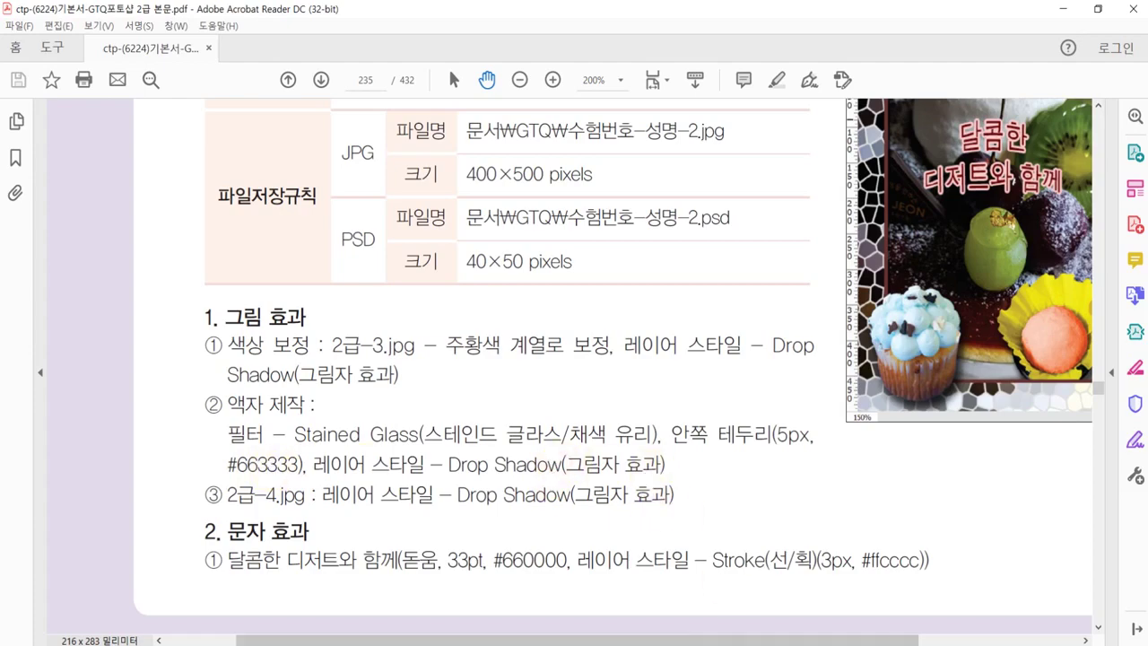
pyautogui.hotkey('alt', 'Tab')
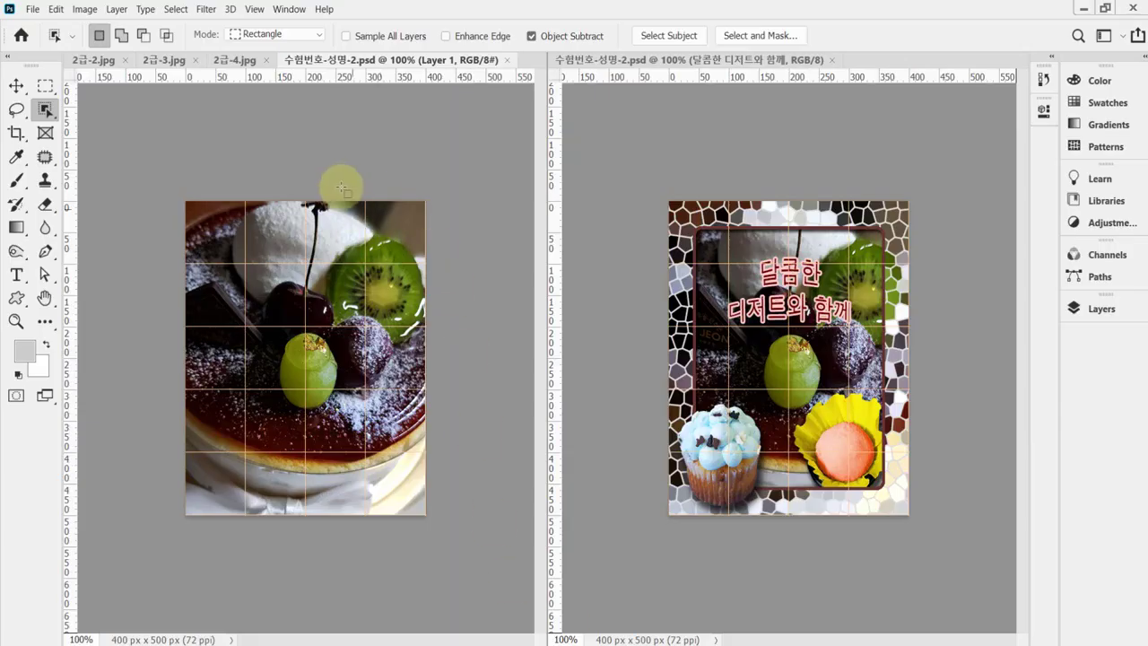
pyautogui.click(1101, 309)
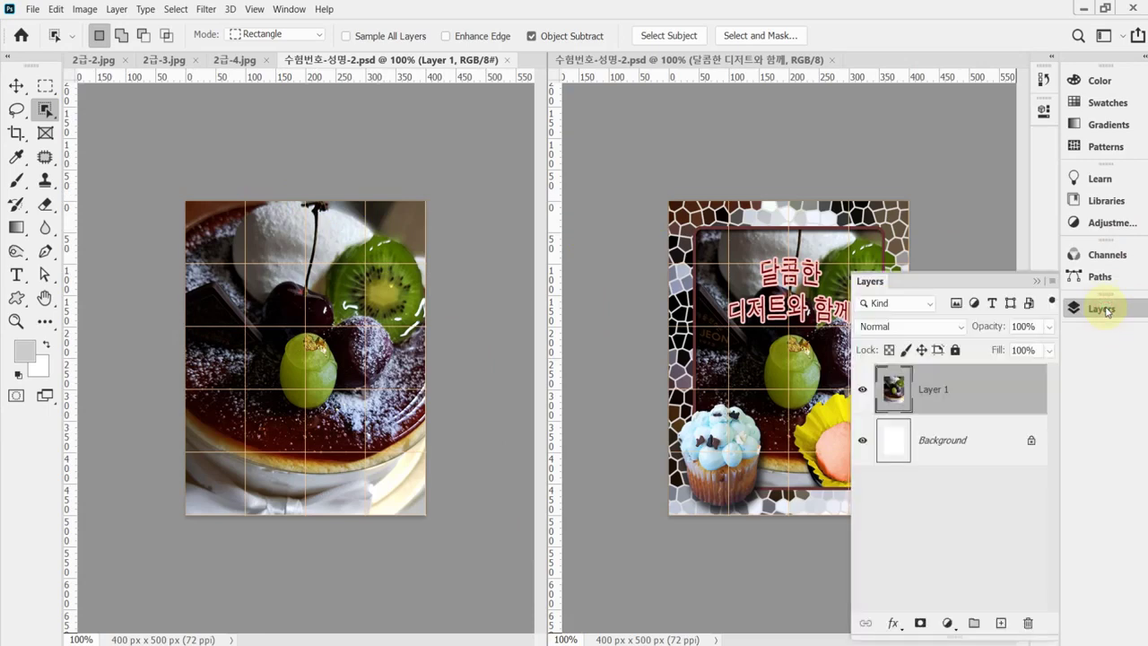
pyautogui.hotkey('ctrl', 'j')
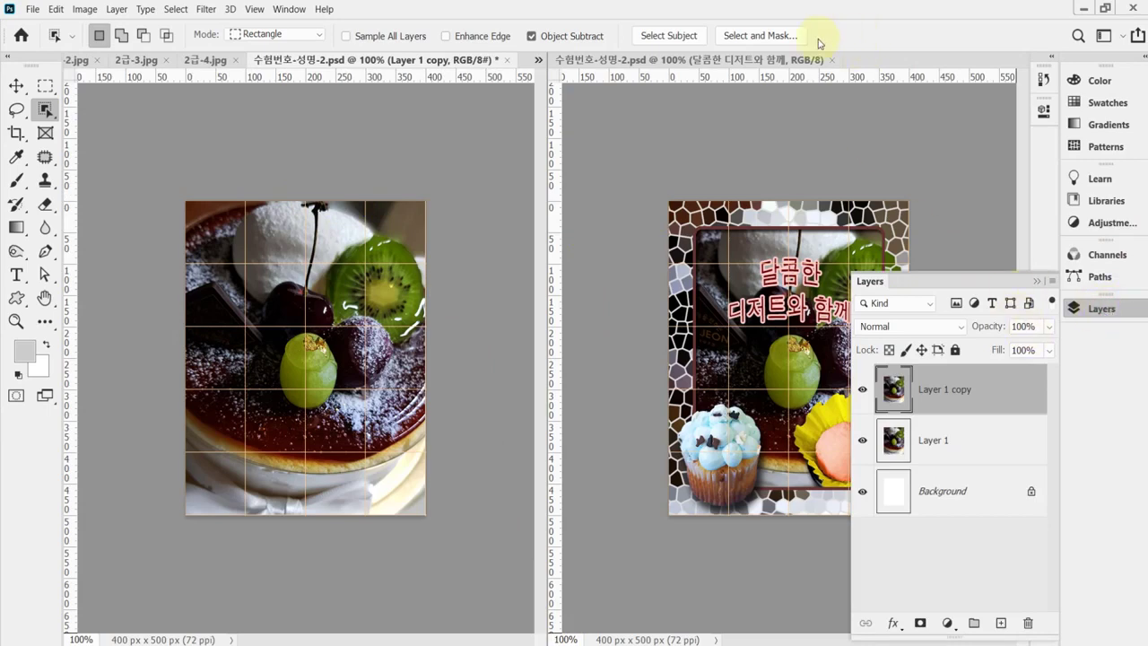
# Set the foreground color to #cccccc.
pyautogui.click(735, 80)
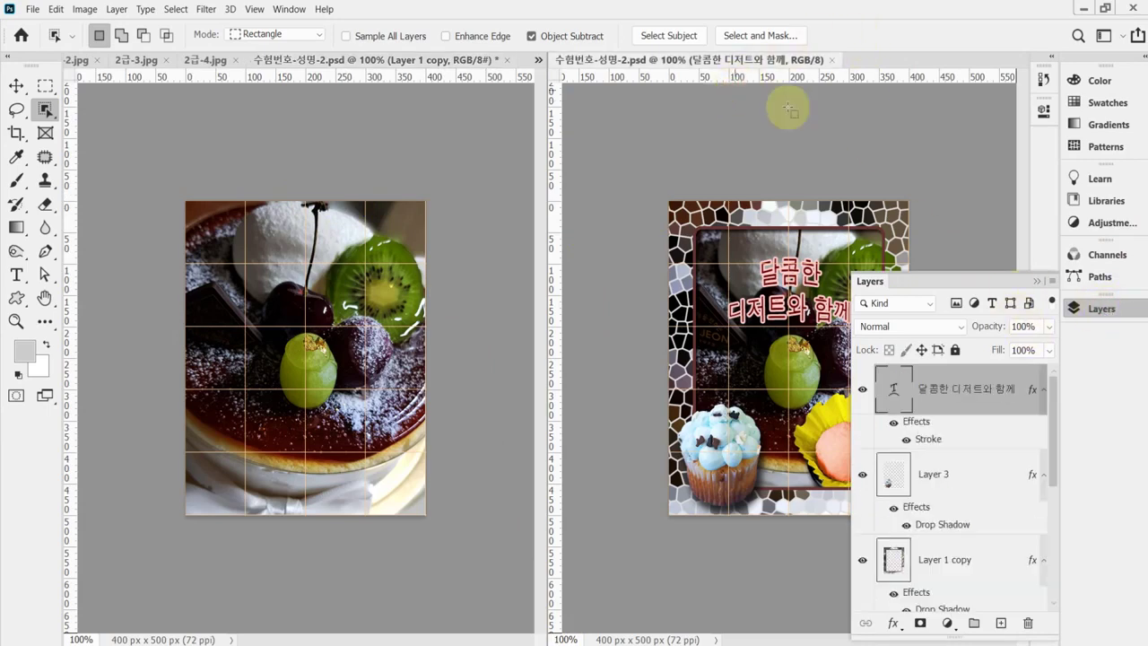
pyautogui.click(1081, 308)
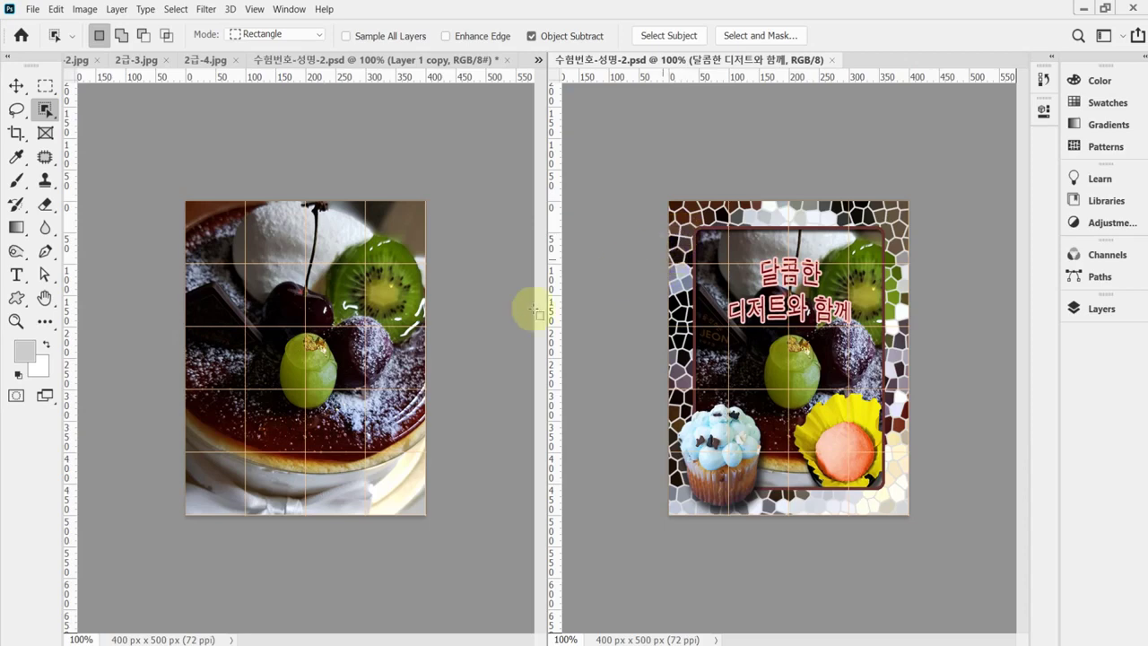
pyautogui.click(33, 361)
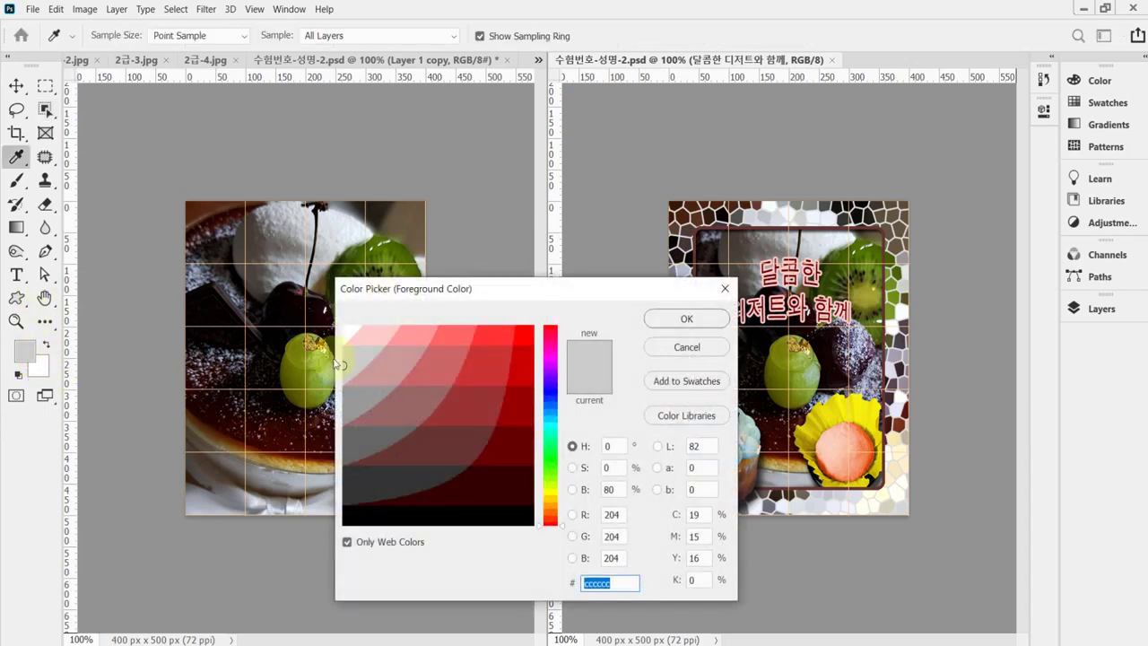
pyautogui.click(623, 584)
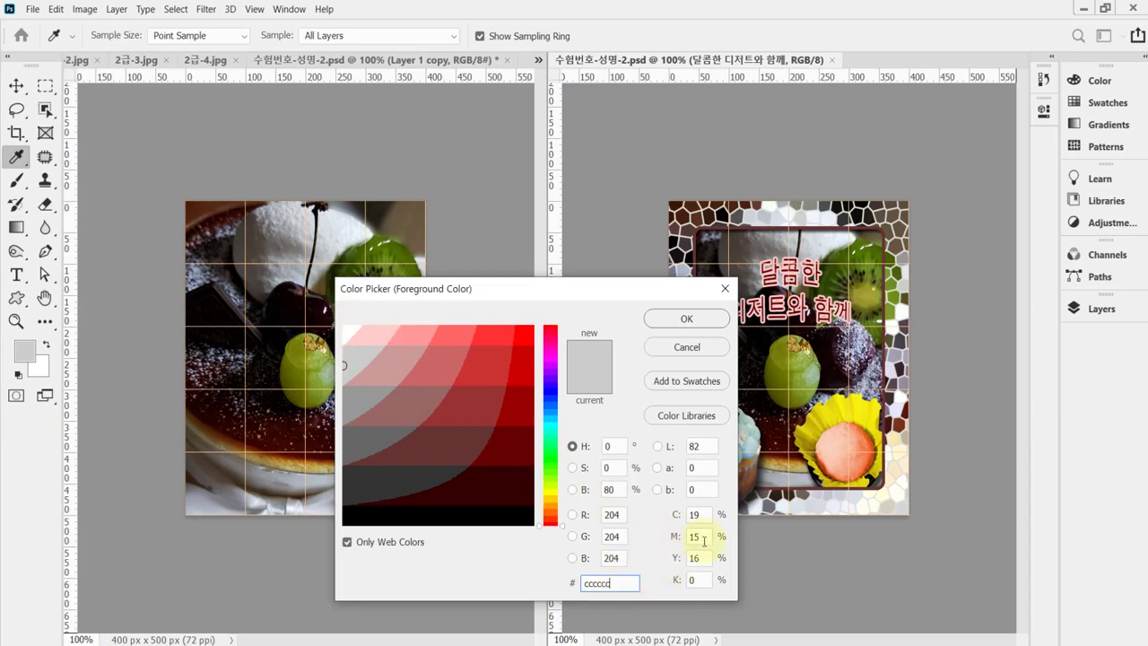
pyautogui.click(686, 319)
pyautogui.press('w')
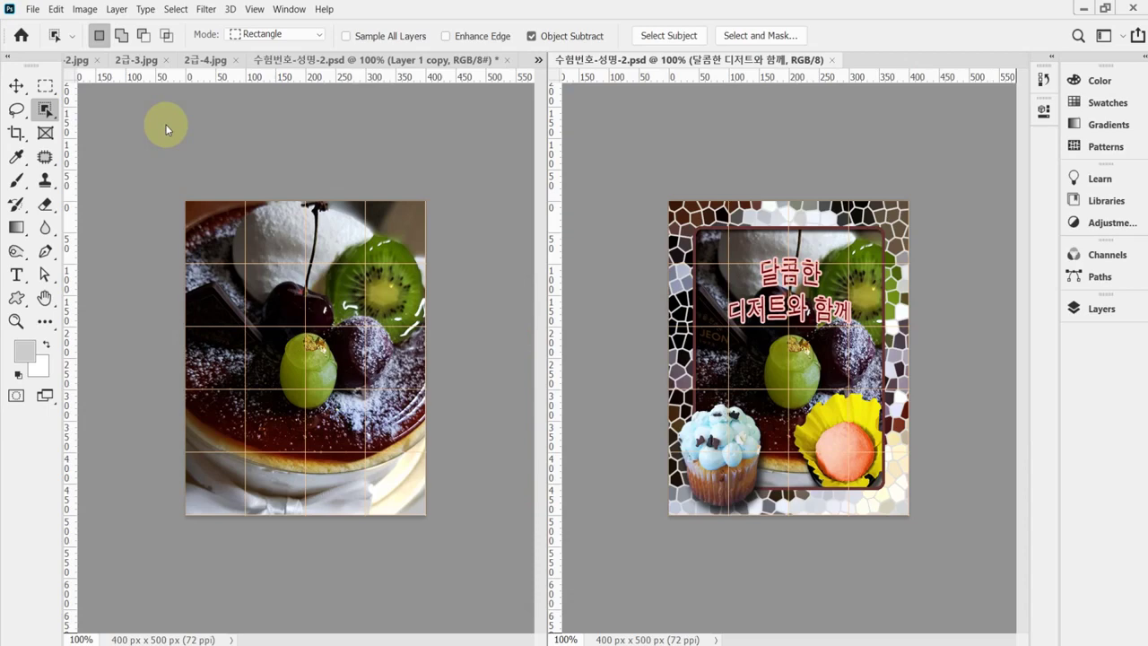
pyautogui.click(203, 11)
pyautogui.click(223, 68)
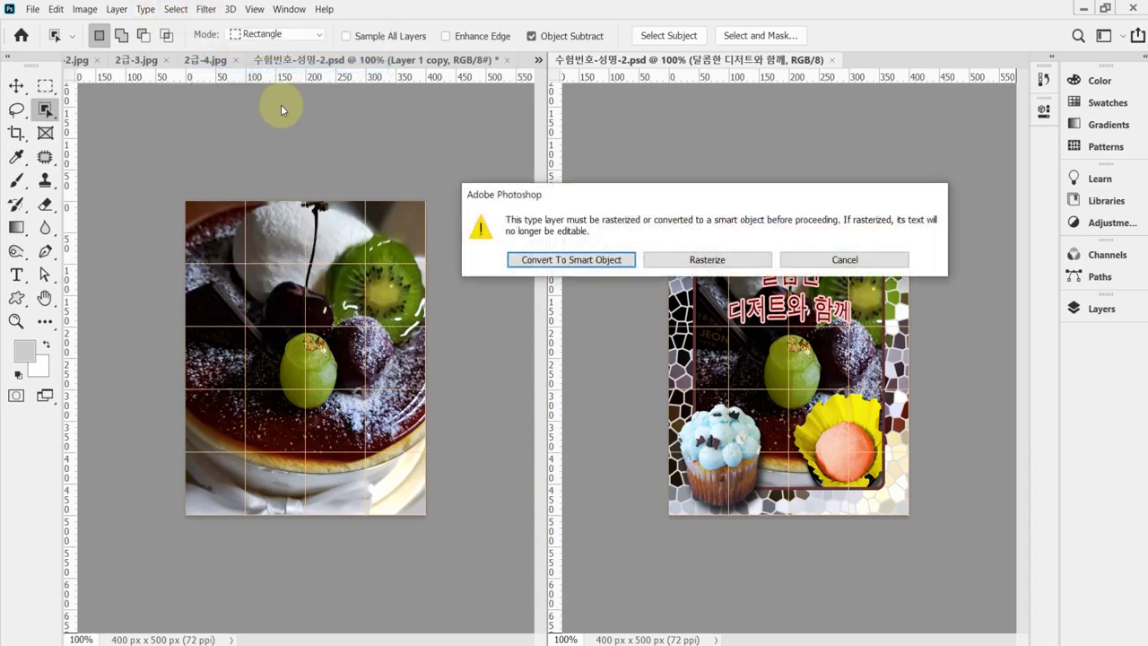
pyautogui.click(581, 260)
pyautogui.click(1087, 308)
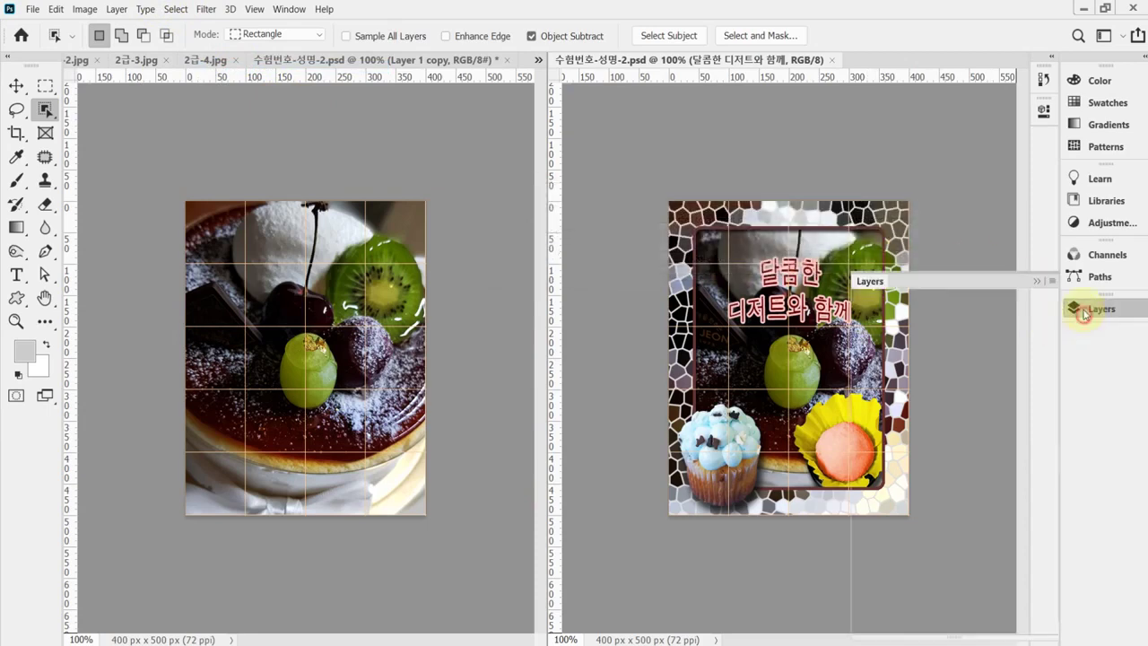
pyautogui.click(458, 138)
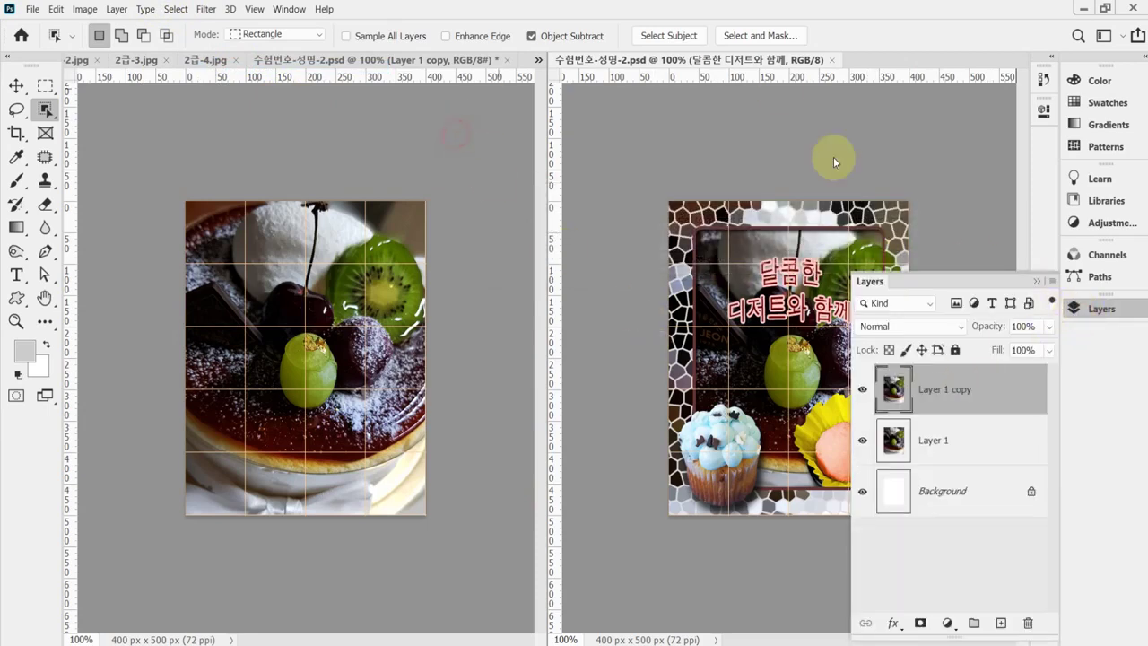
# Apply the Stained Glass filter to Layer 1 copy with cell size 10, border thickness 4 and light intensity 3, and save the document.
pyautogui.click(242, 34)
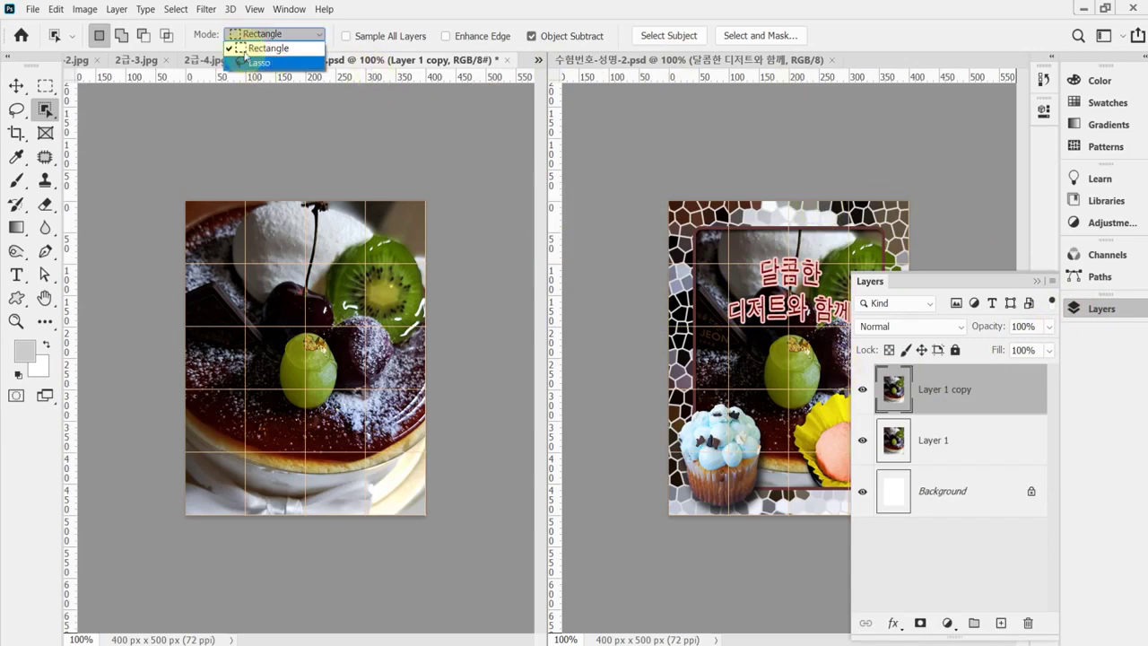
pyautogui.click(202, 9)
pyautogui.click(205, 9)
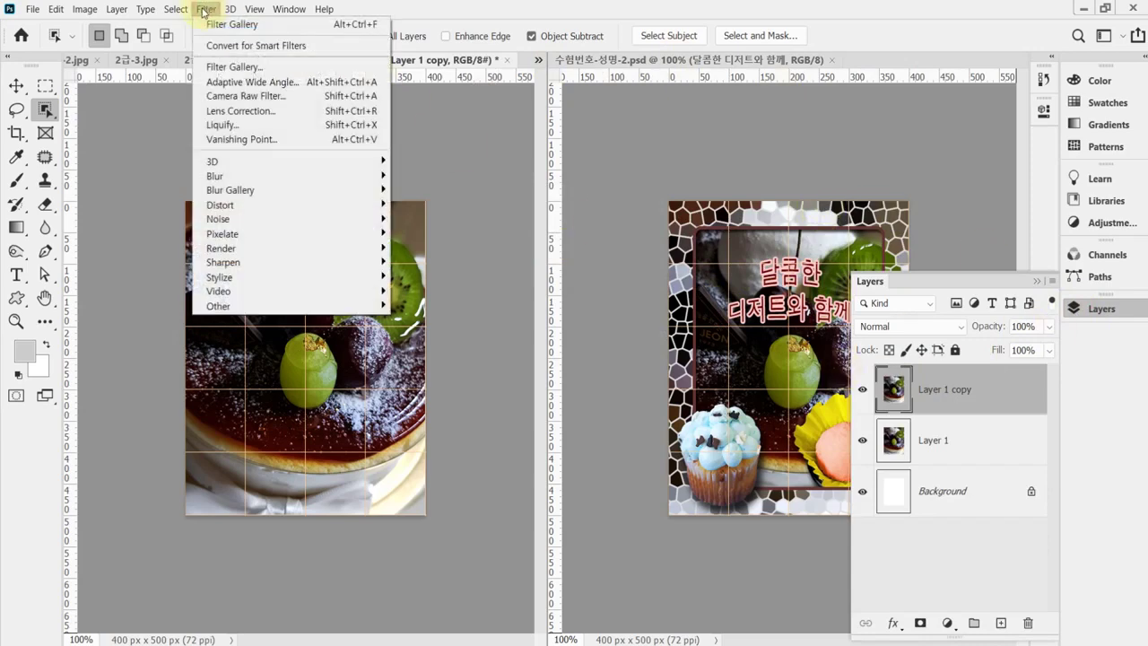
pyautogui.click(217, 69)
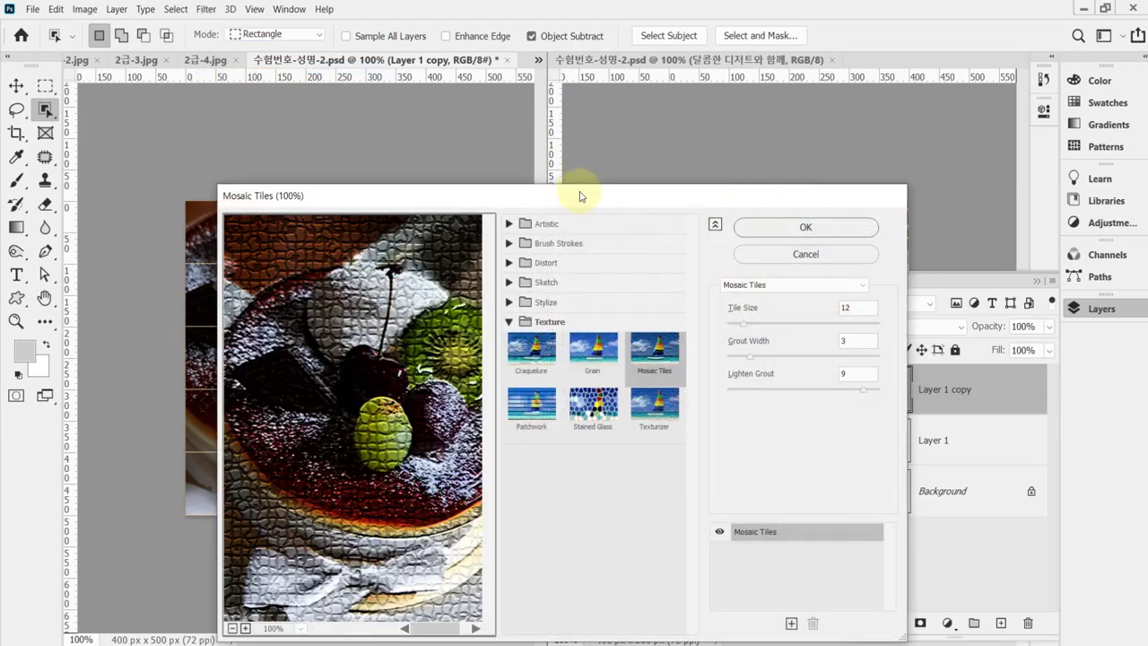
pyautogui.moveTo(579, 192); pyautogui.dragTo(726, 72)
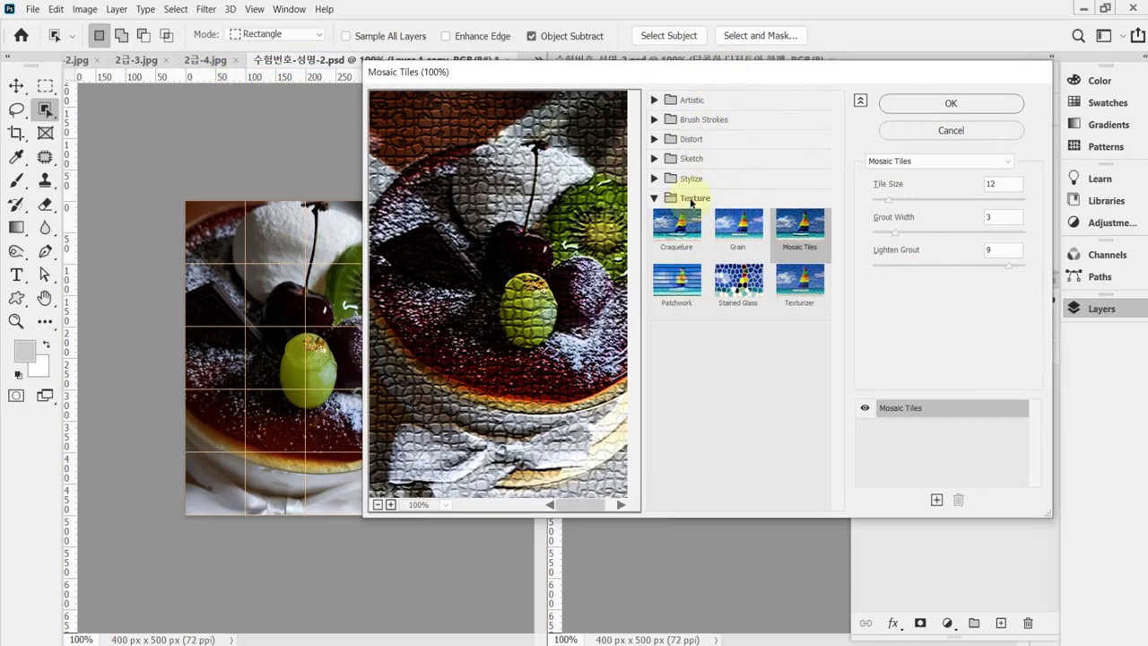
pyautogui.click(738, 283)
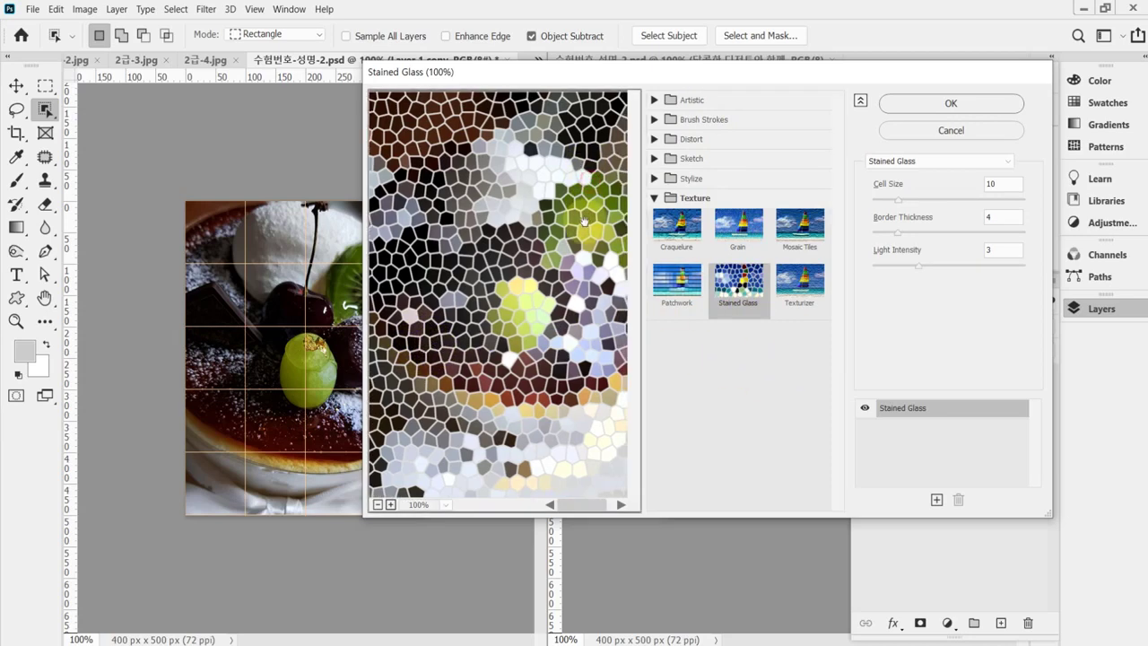
pyautogui.click(948, 104)
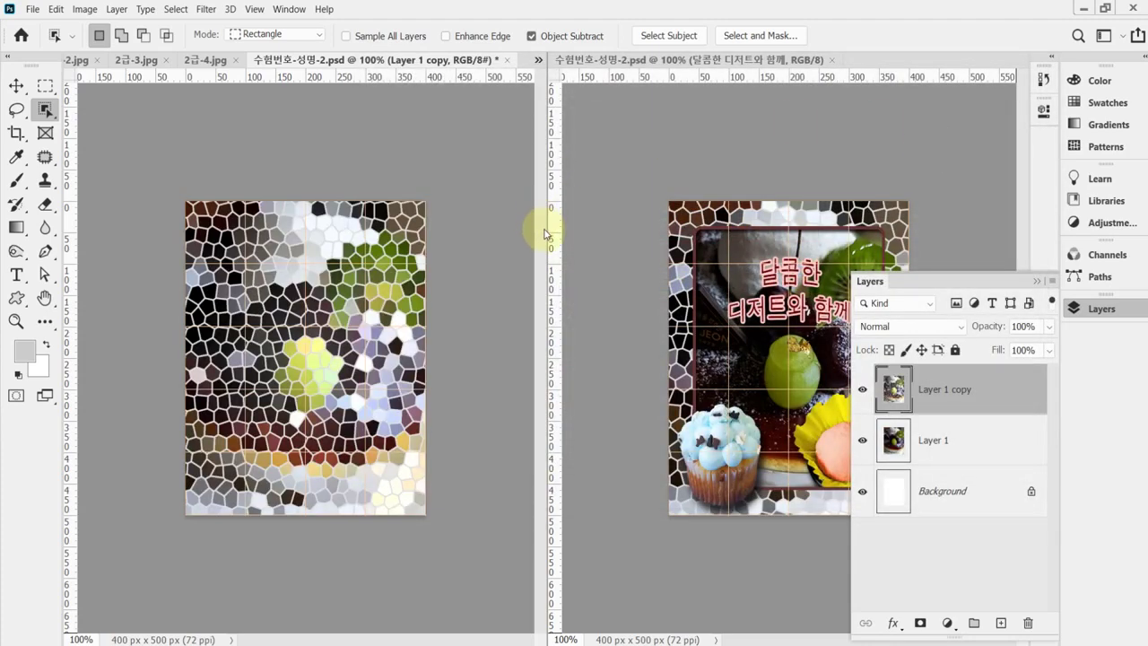
pyautogui.hotkey('ctrl', 's')
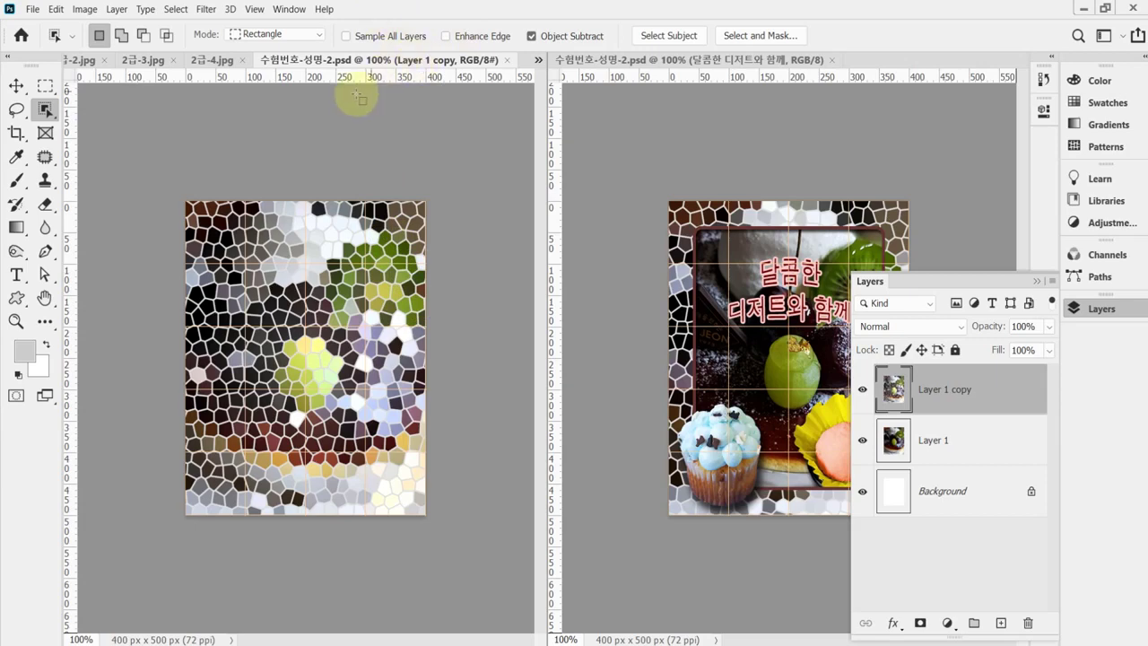
# Place a horizontal guide at the canvas's vertical centre, and check the frame's position in the Acrobat Reader PDF before returning to Photoshop.
pyautogui.moveTo(283, 77); pyautogui.dragTo(314, 358)
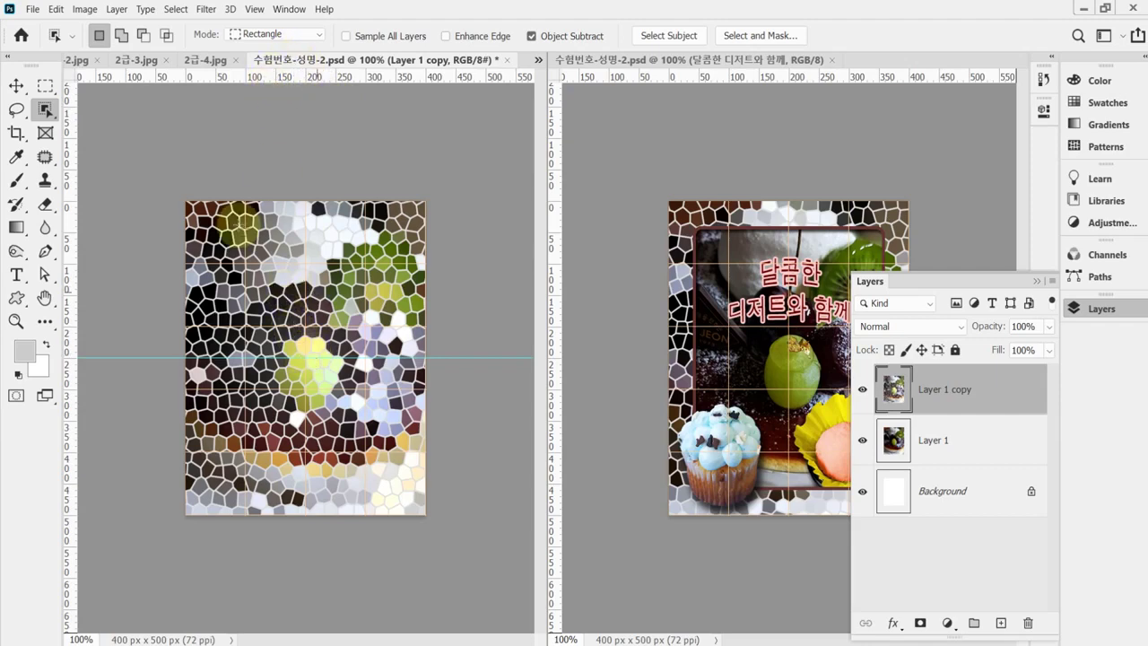
pyautogui.click(45, 86)
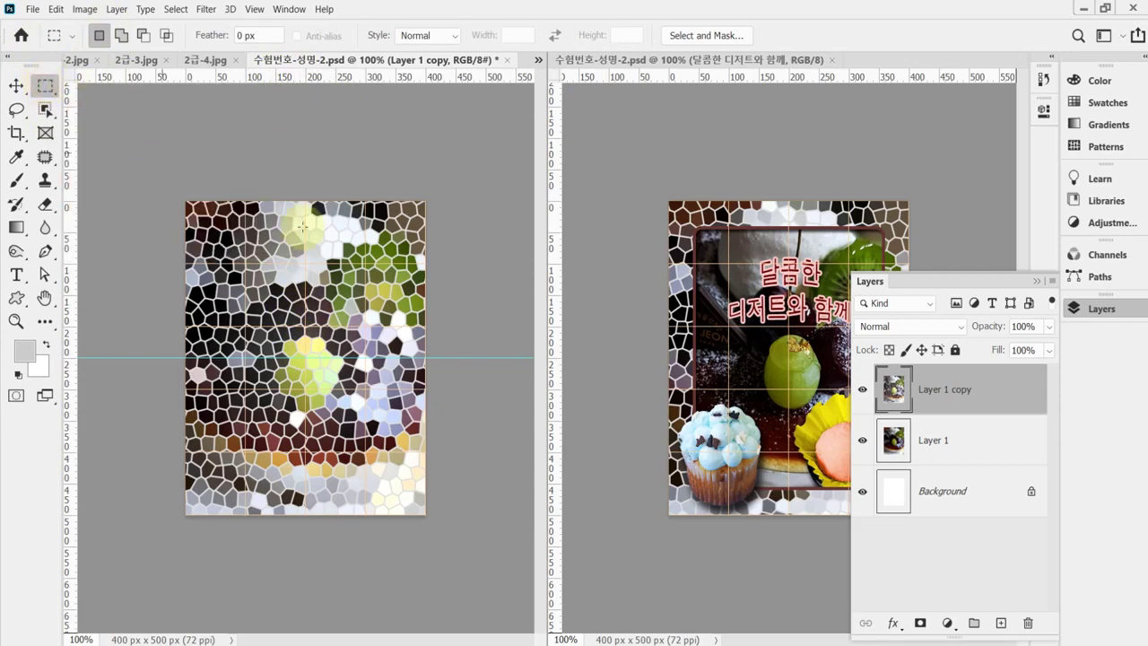
pyautogui.hotkey('alt', 'Tab')
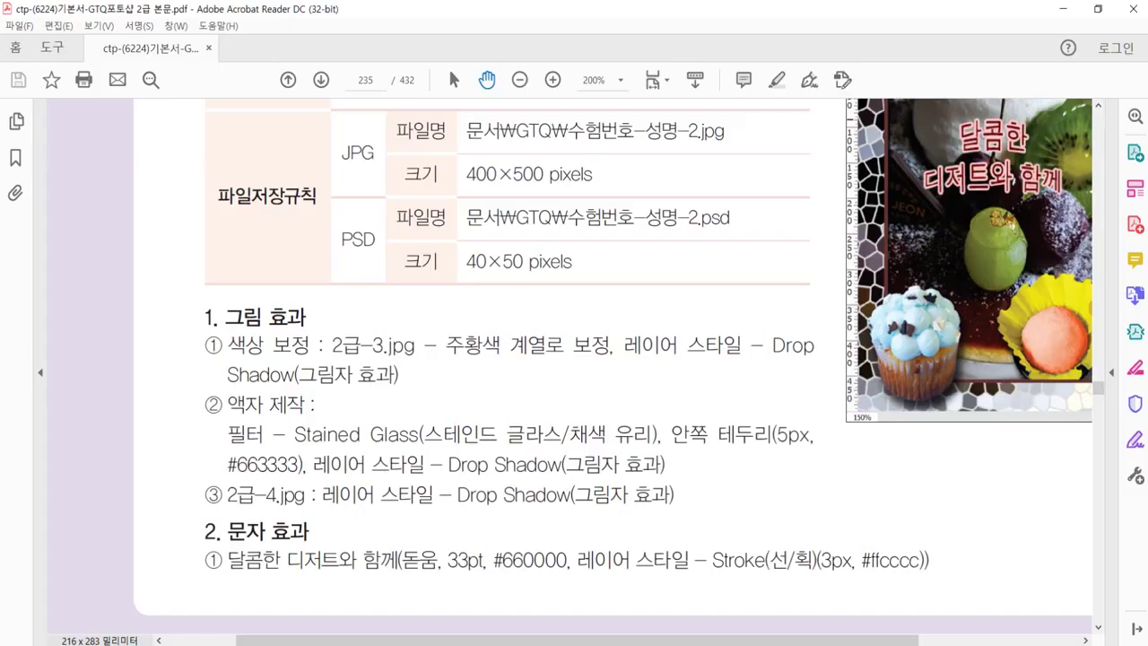
pyautogui.keyDown('ctrl'); pyautogui.scroll(3, 658, 350); pyautogui.keyUp('ctrl')
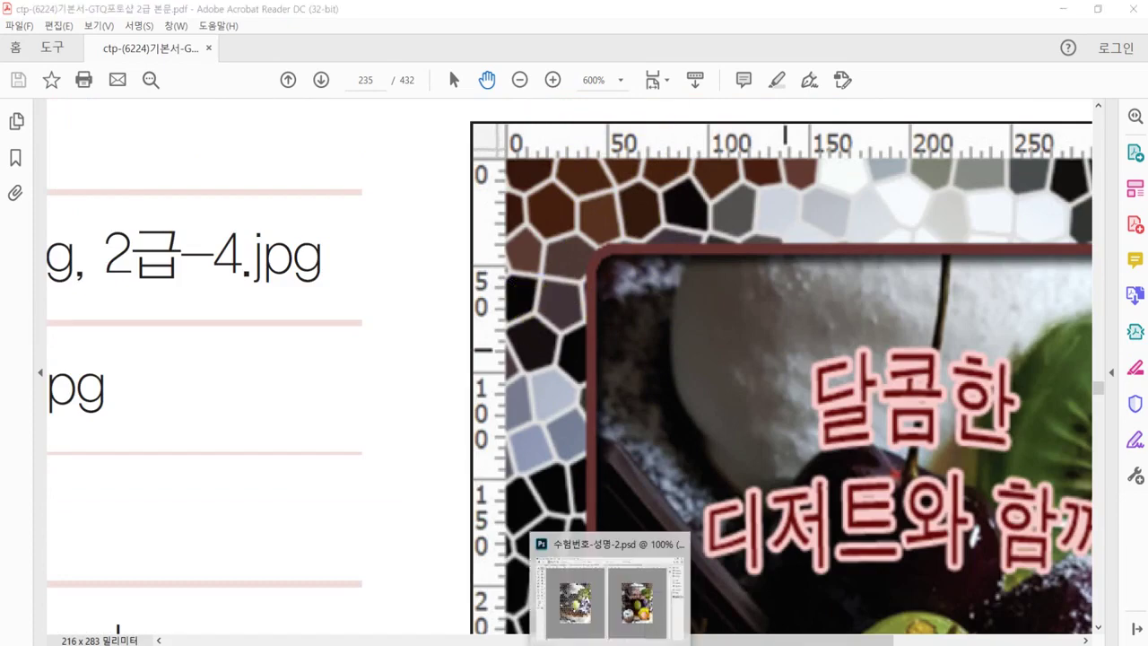
pyautogui.click(636, 603)
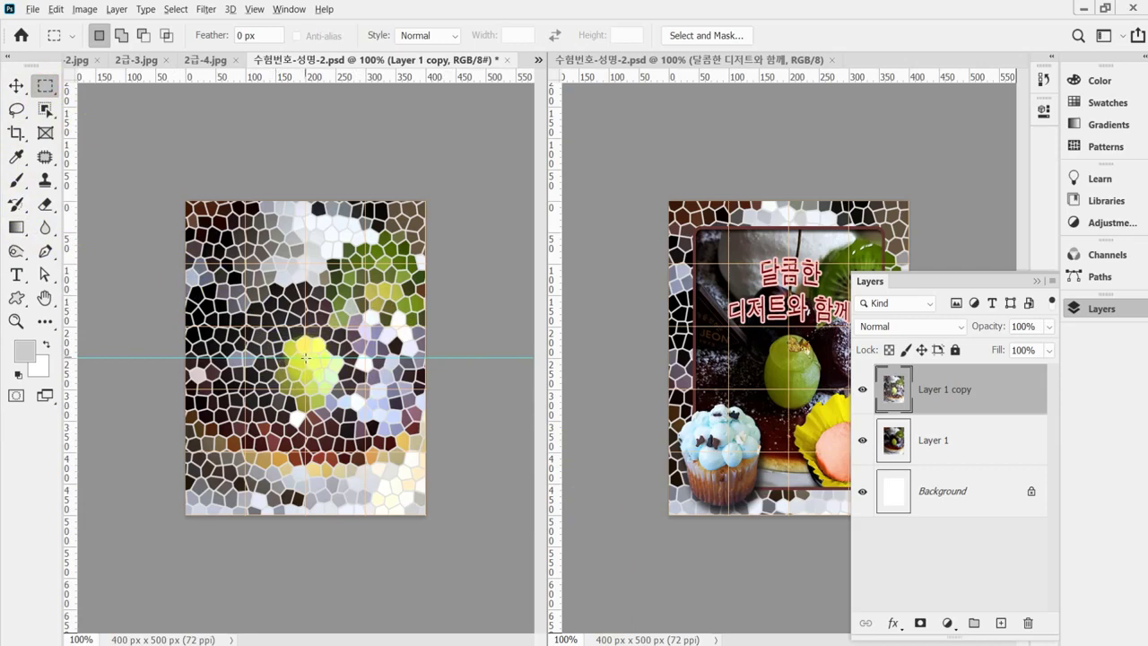
# Make a fixed-size rectangular selection of 320 × 420 px on Layer 1 copy, centred on the canvas's middle guides.
pyautogui.moveTo(305, 358); pyautogui.dragTo(400, 489)
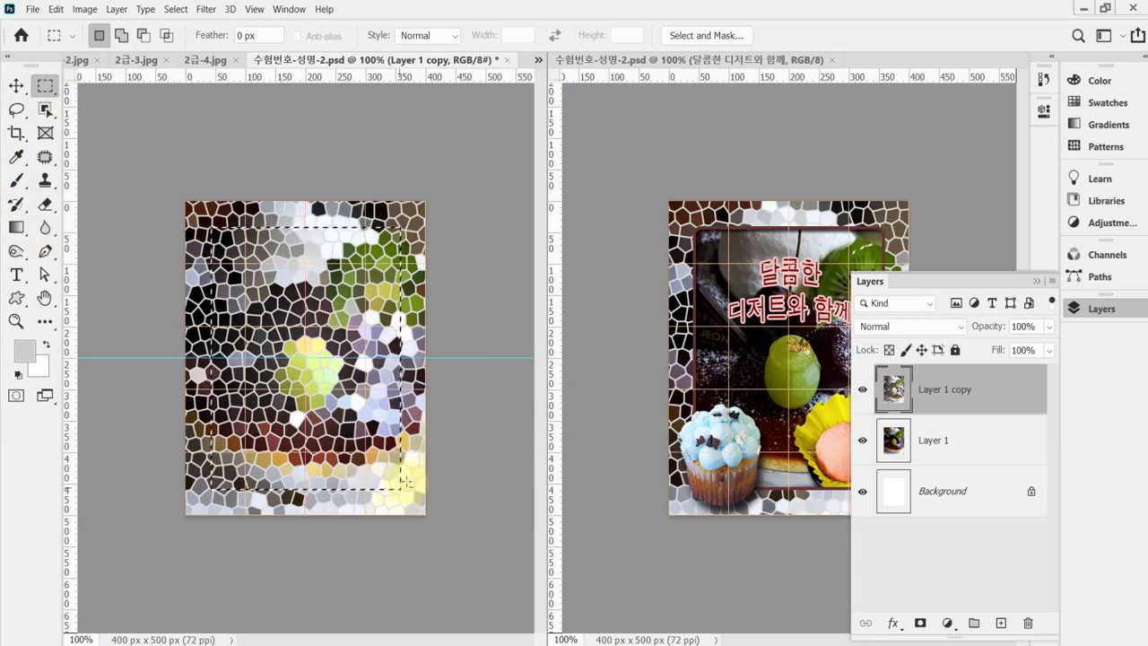
pyautogui.click(405, 156)
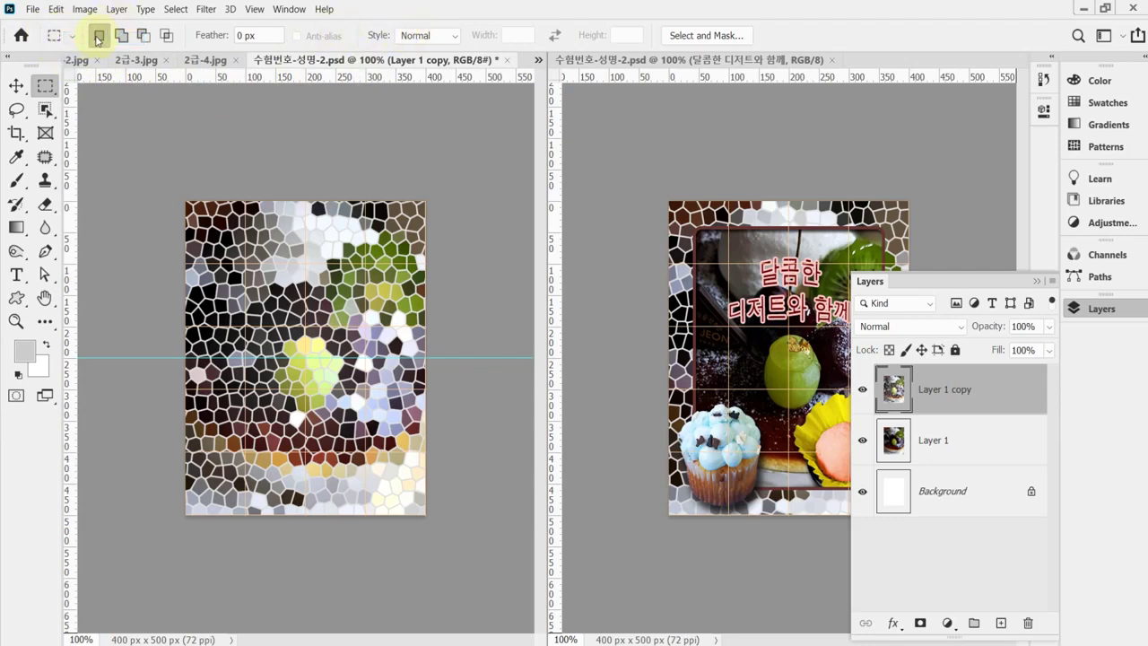
pyautogui.click(444, 38)
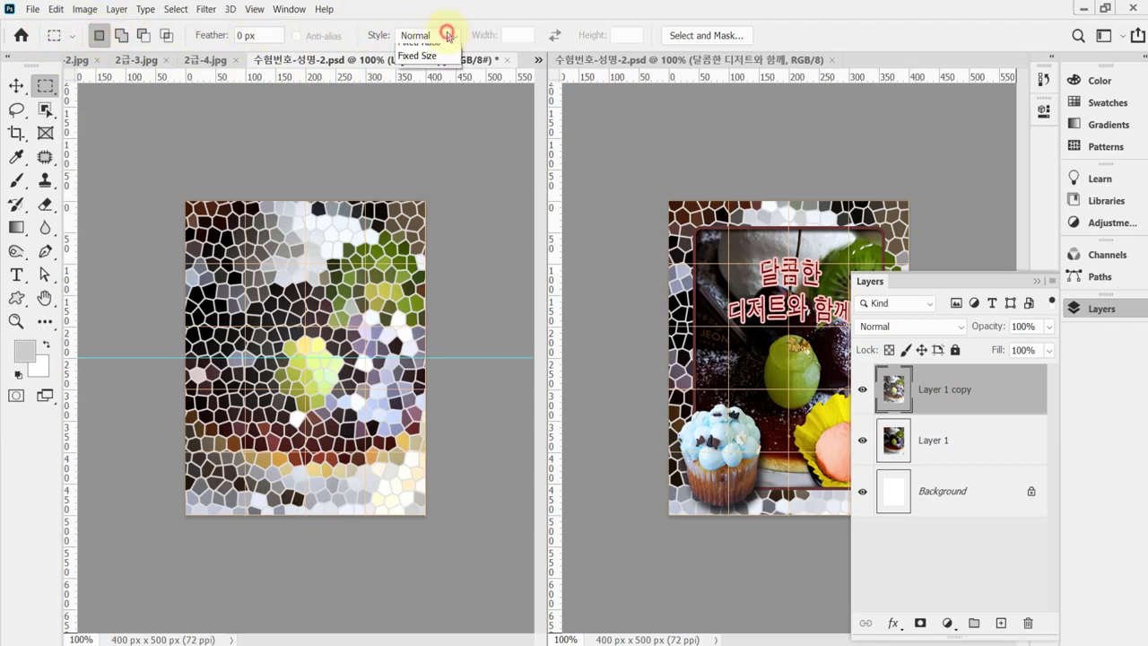
pyautogui.click(440, 80)
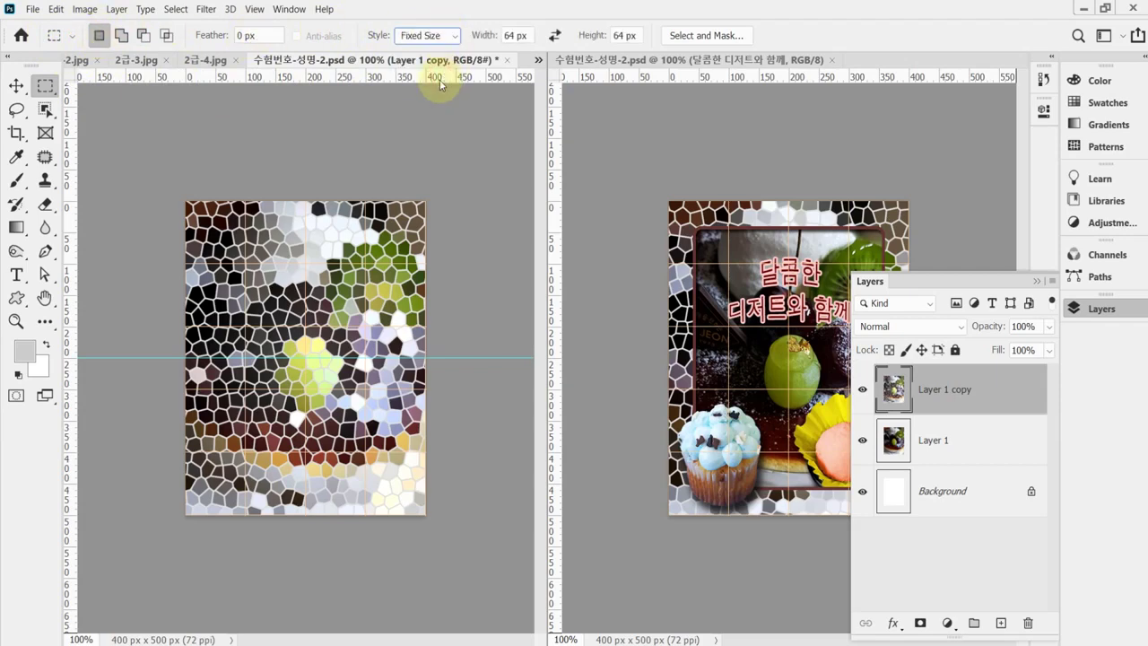
pyautogui.click(527, 35)
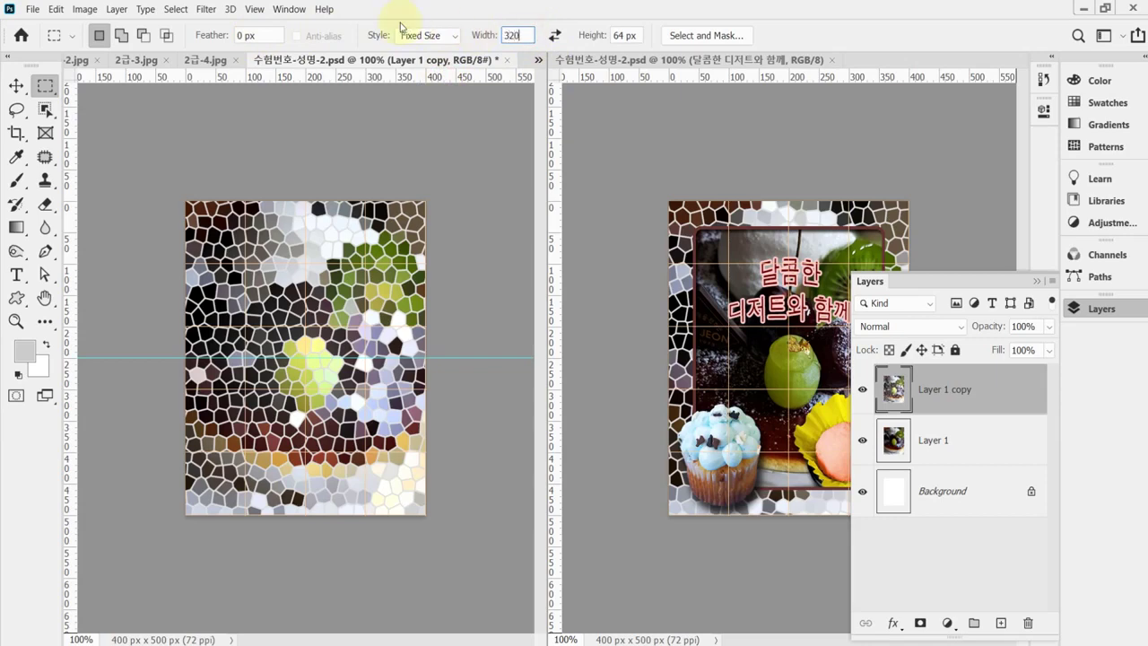
pyautogui.press('Tab')
pyautogui.press('Return')
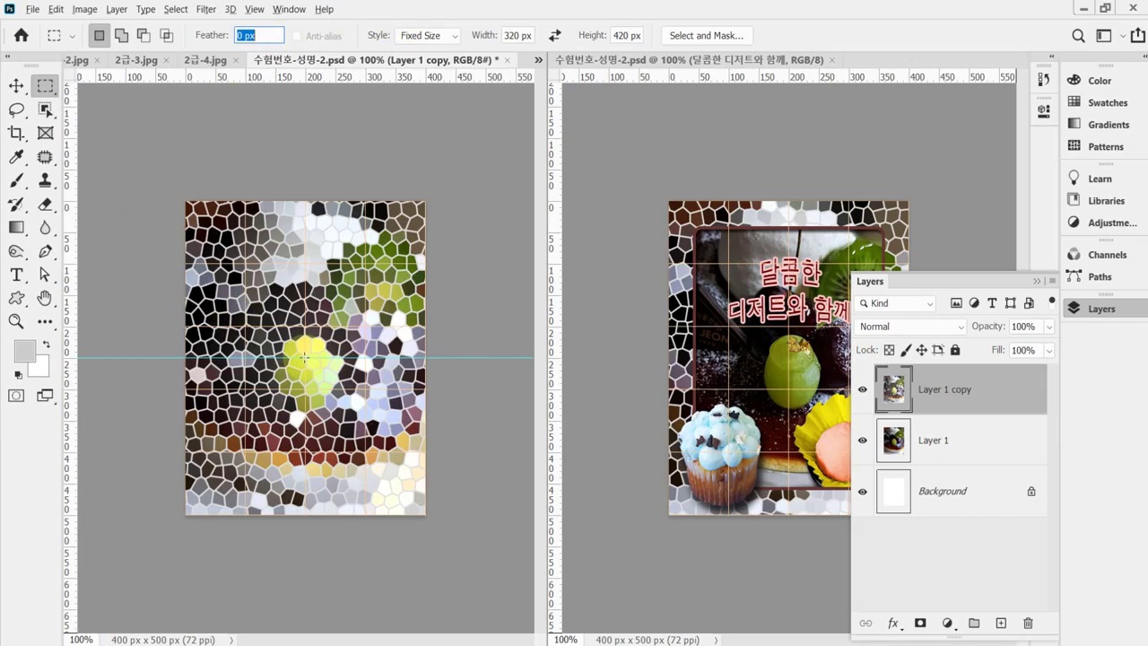
pyautogui.keyDown('alt'); pyautogui.click(305, 357); pyautogui.keyUp('alt')
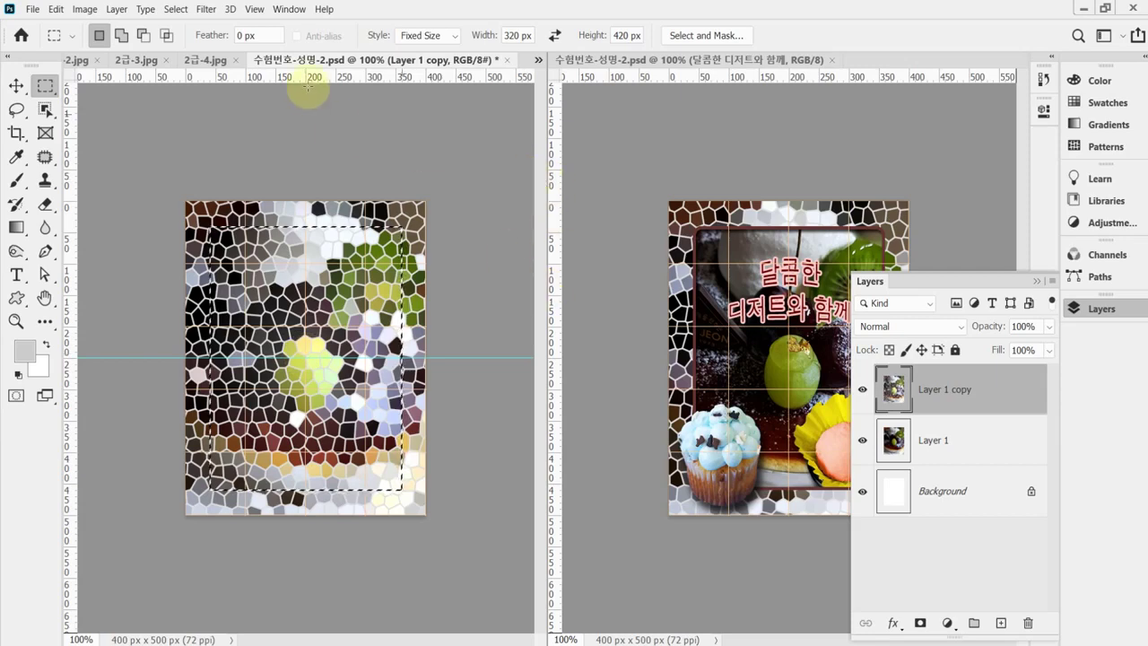
# Smooth the selection with a sample radius of 10 pixels and delete the selected area from Layer 1 copy.
pyautogui.click(206, 11)
pyautogui.click(176, 9)
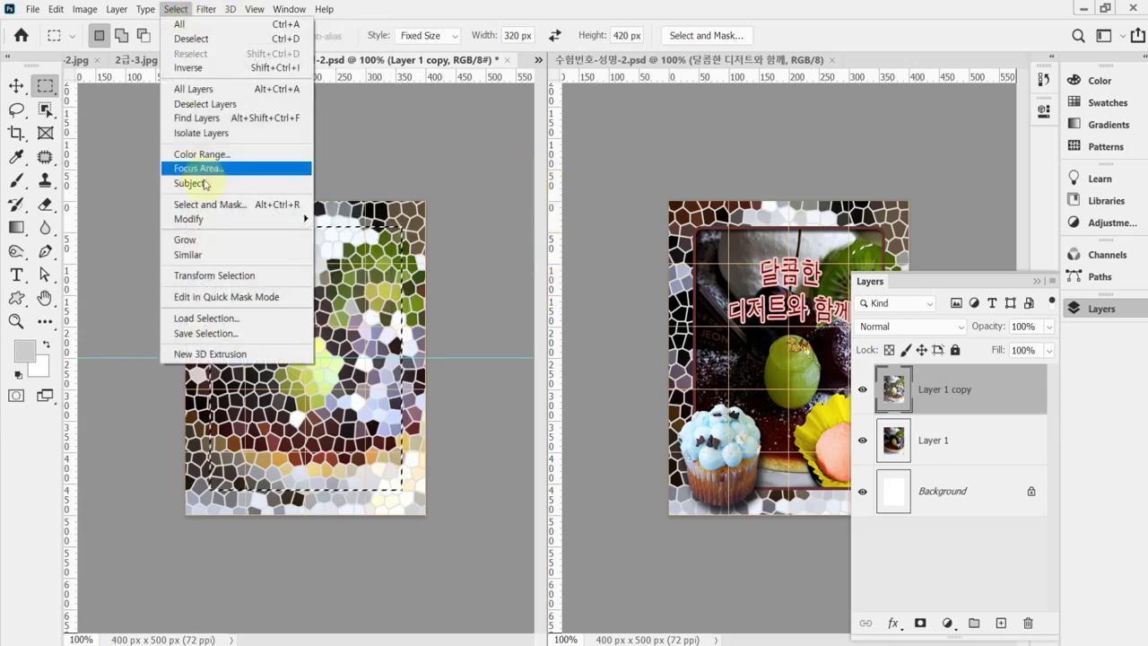
pyautogui.click(224, 219)
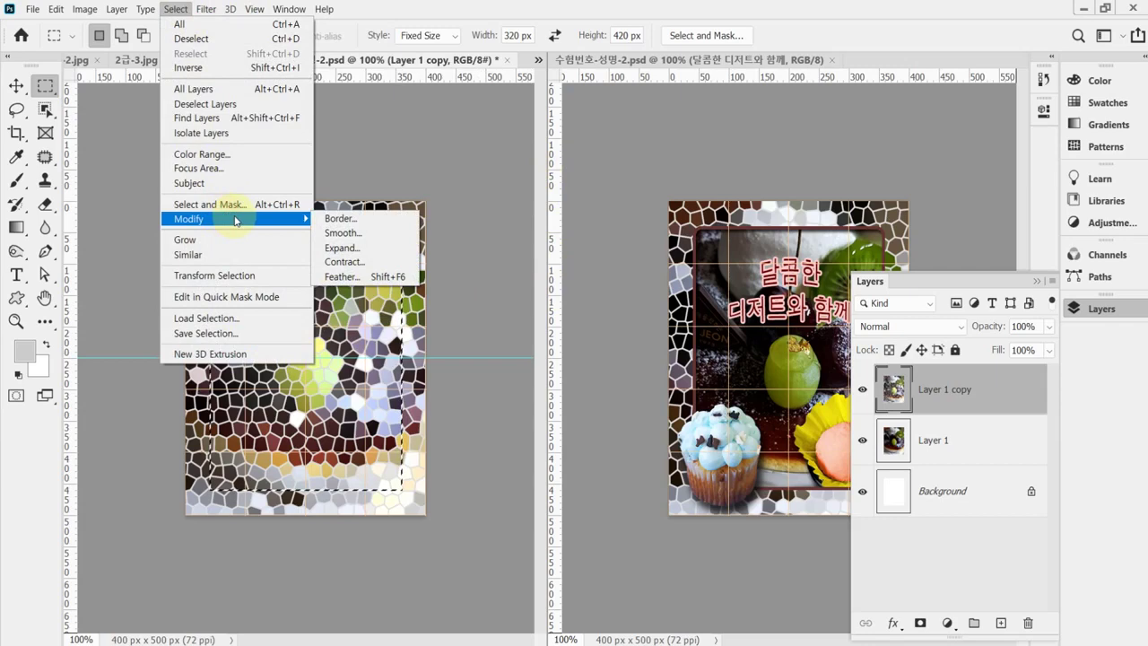
pyautogui.click(341, 233)
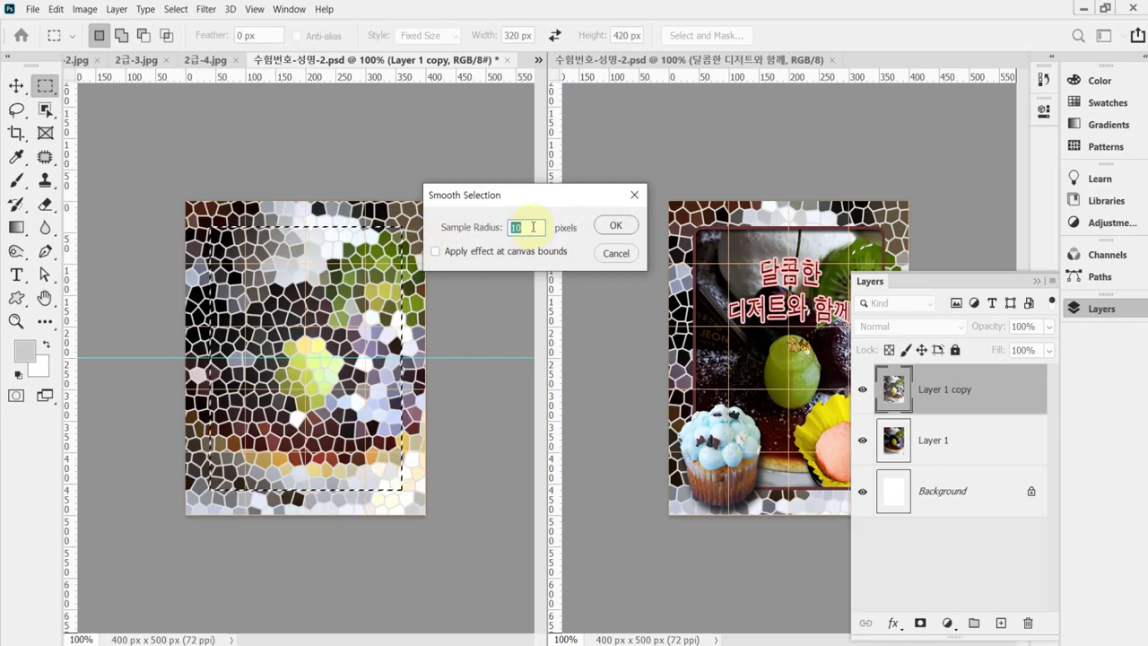
pyautogui.press('Return')
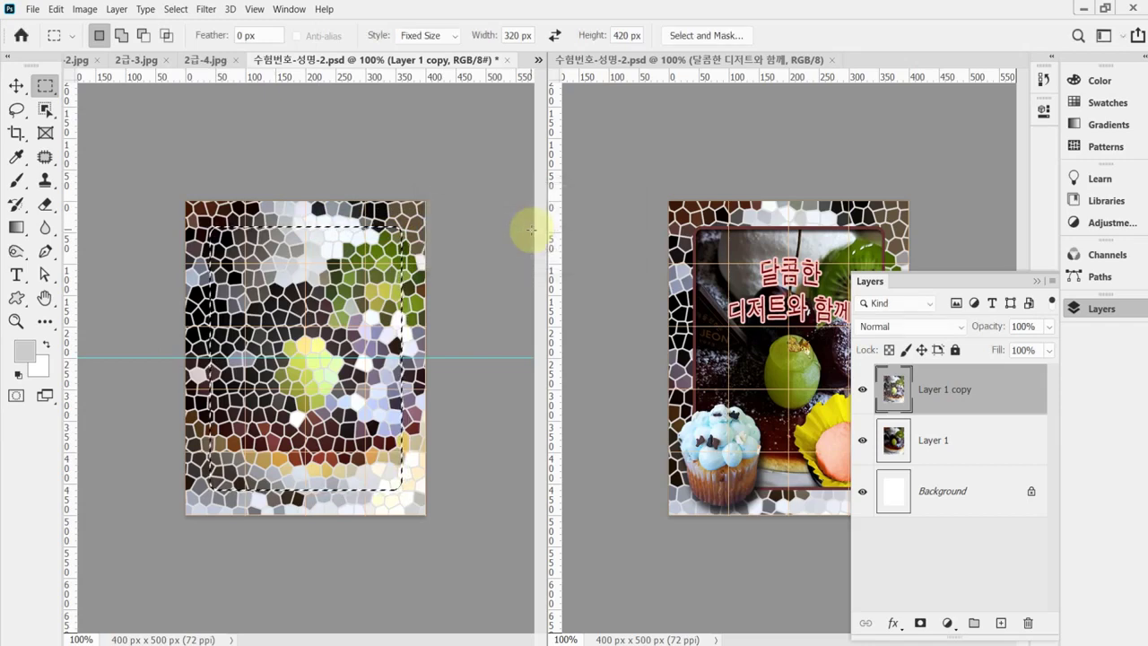
pyautogui.press('Delete')
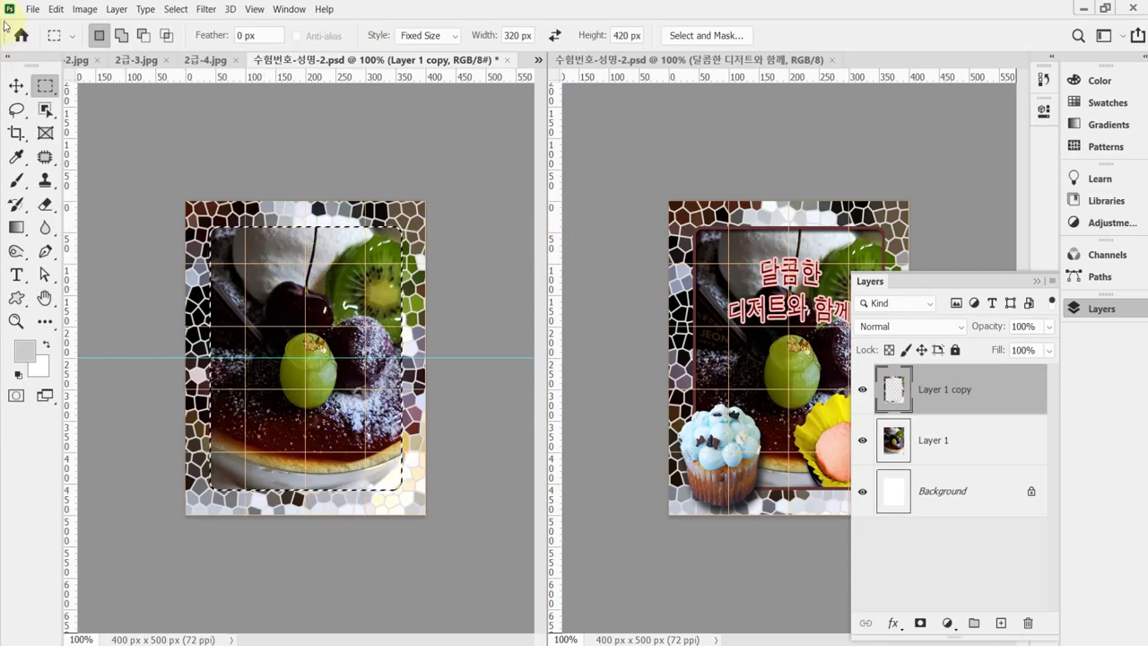
# Stroke the inside of the selection on Layer 1 copy with 5 px in #663333, and deselect.
pyautogui.click(56, 10)
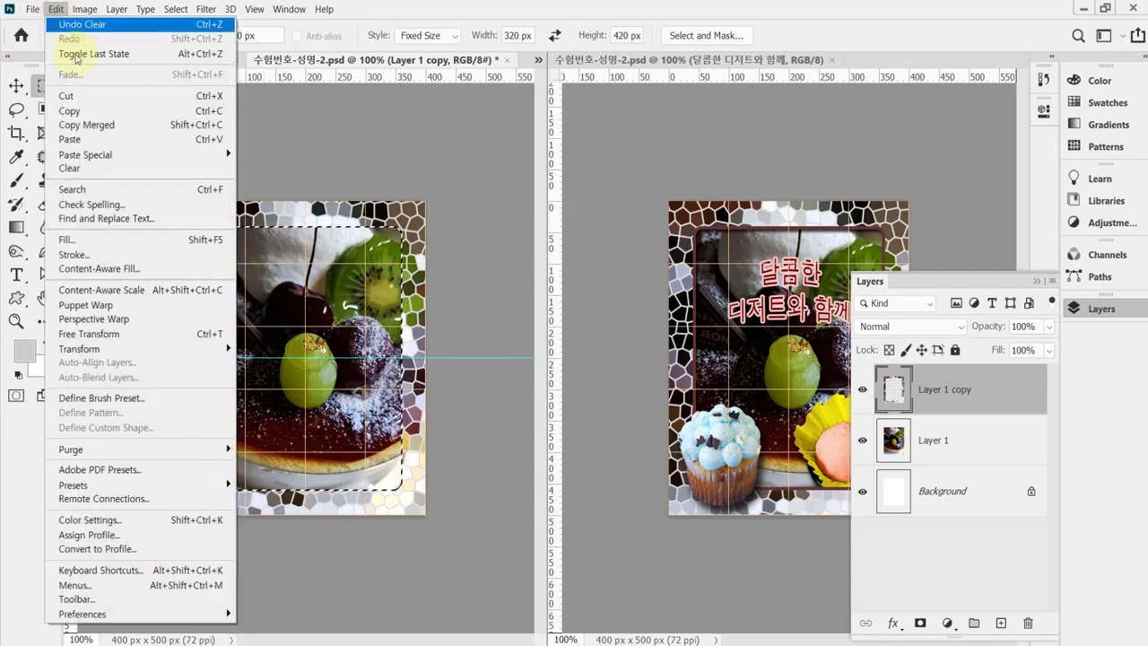
pyautogui.click(127, 255)
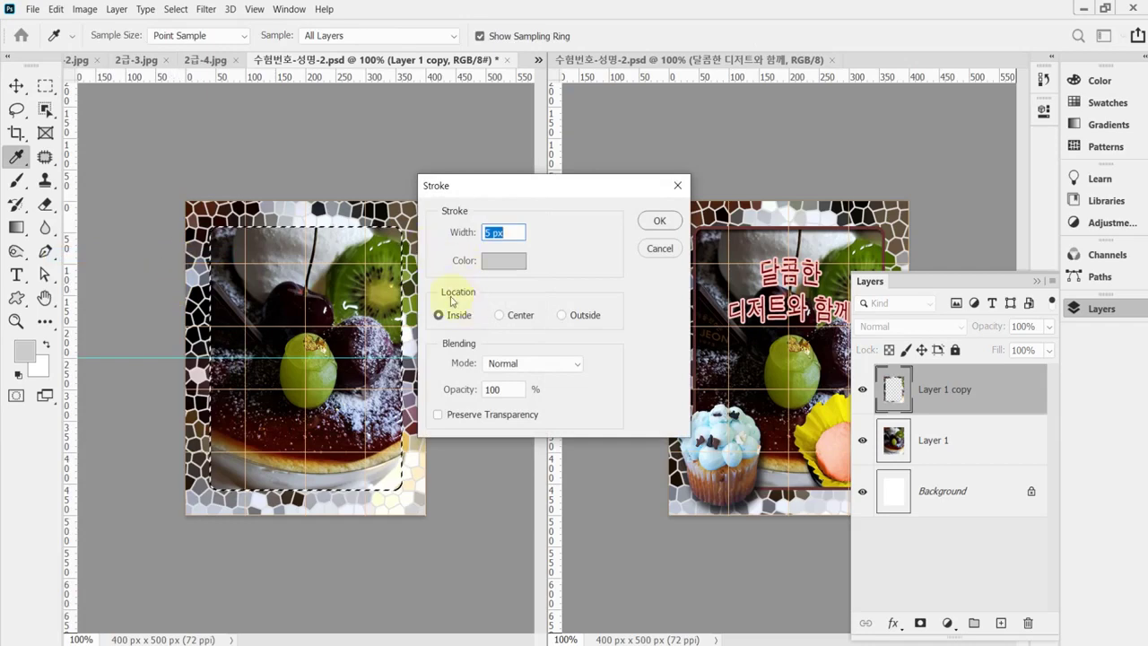
pyautogui.click(504, 234)
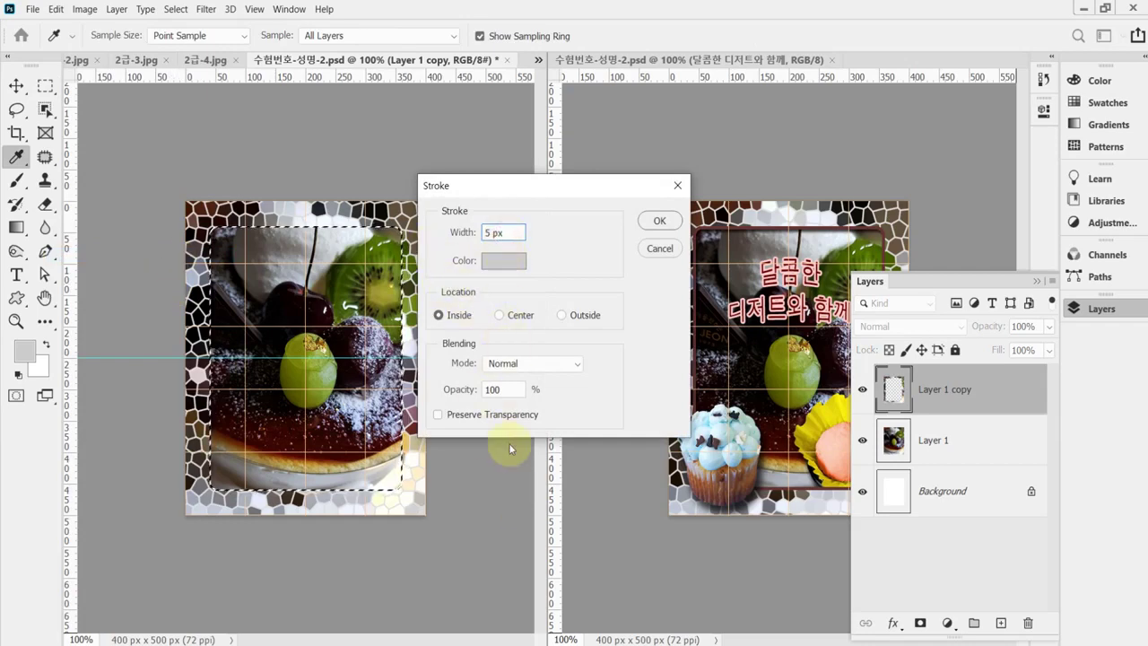
pyautogui.click(504, 258)
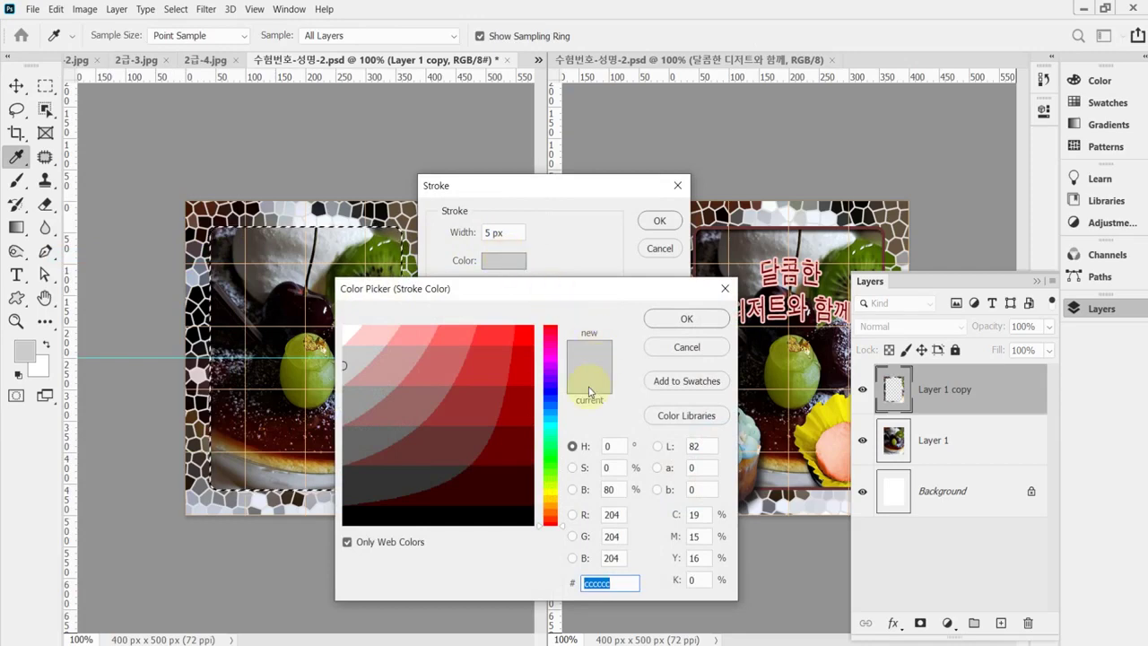
pyautogui.write('663333')
pyautogui.press('Return')
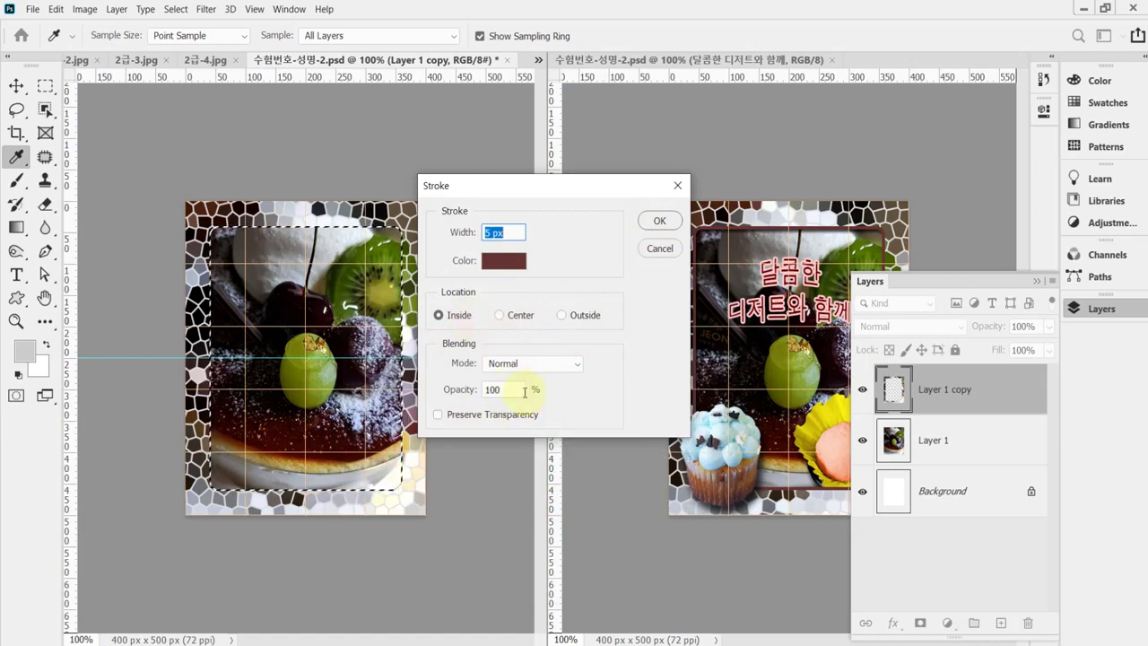
pyautogui.click(659, 221)
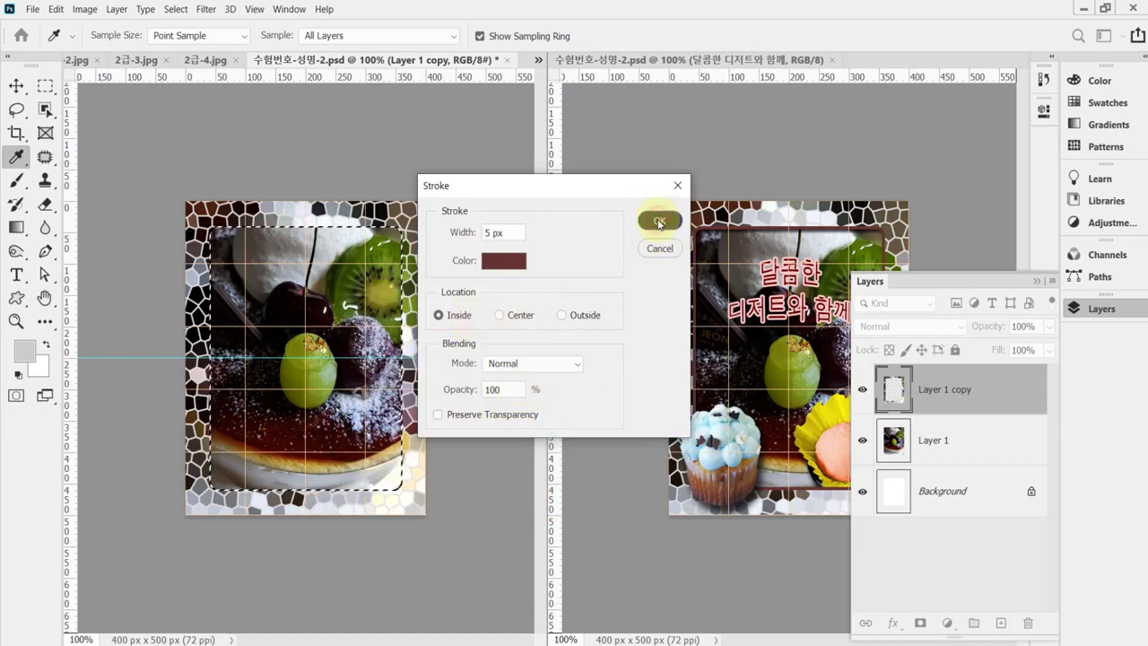
pyautogui.press('m')
pyautogui.hotkey('ctrl', 'd')
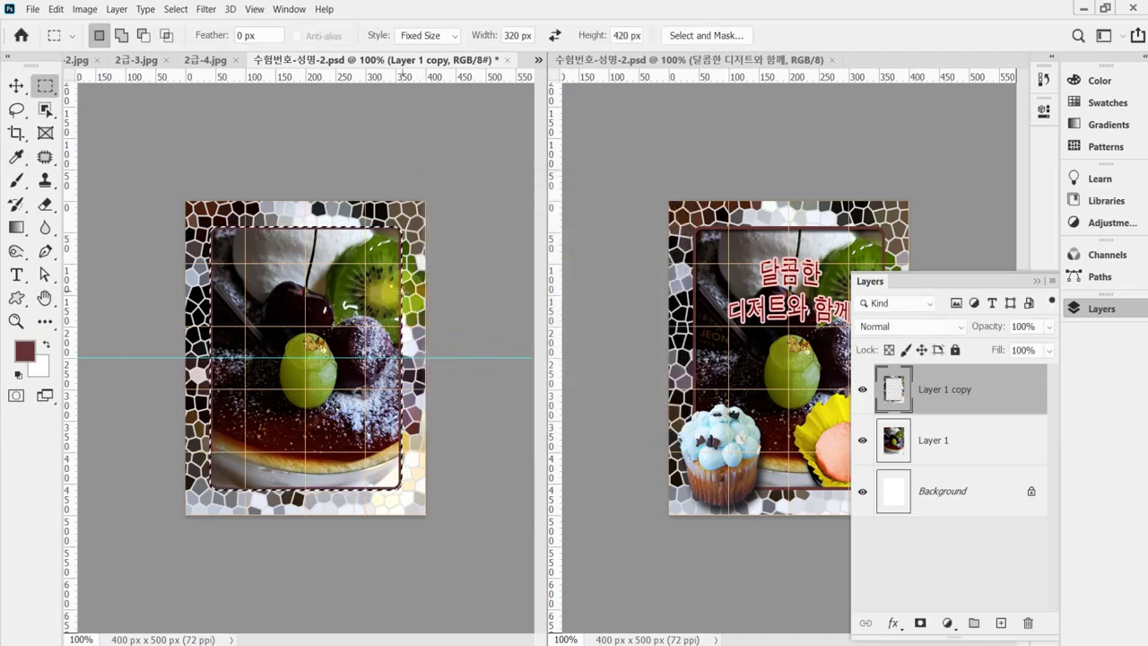
pyautogui.keyDown('ctrl'); pyautogui.click(385, 483); pyautogui.keyUp('ctrl')
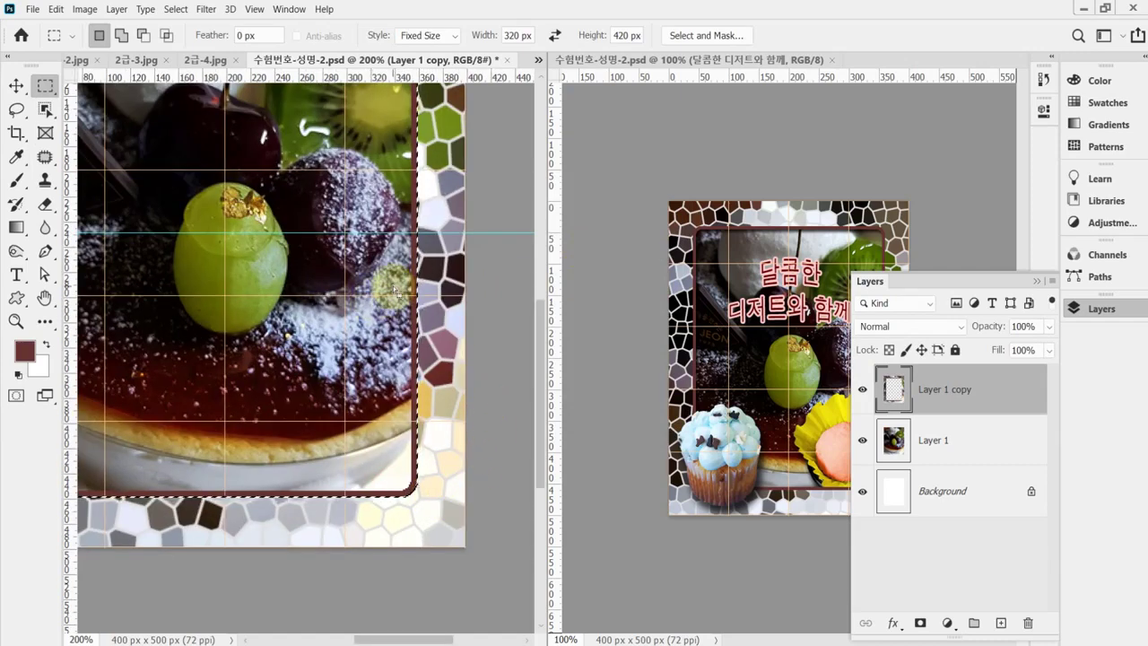
pyautogui.click(655, 361)
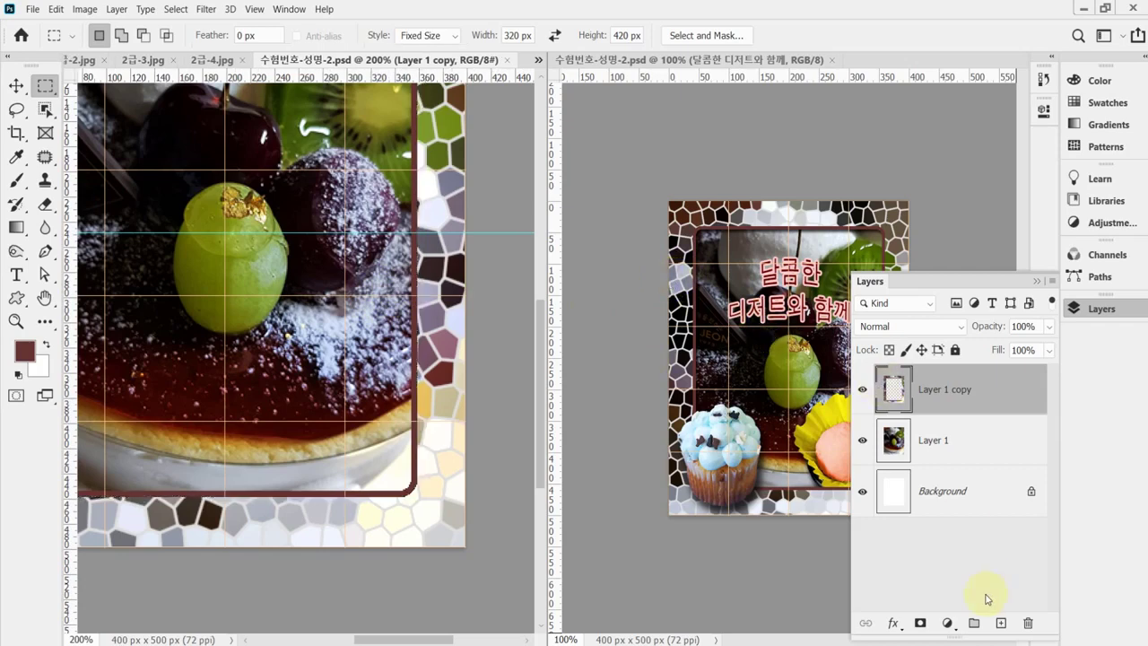
# Add a Drop Shadow to the Layer 1 copy frame with opacity 75%, angle 120°, distance 5 px and size 5 px.
pyautogui.click(894, 622)
pyautogui.click(658, 252)
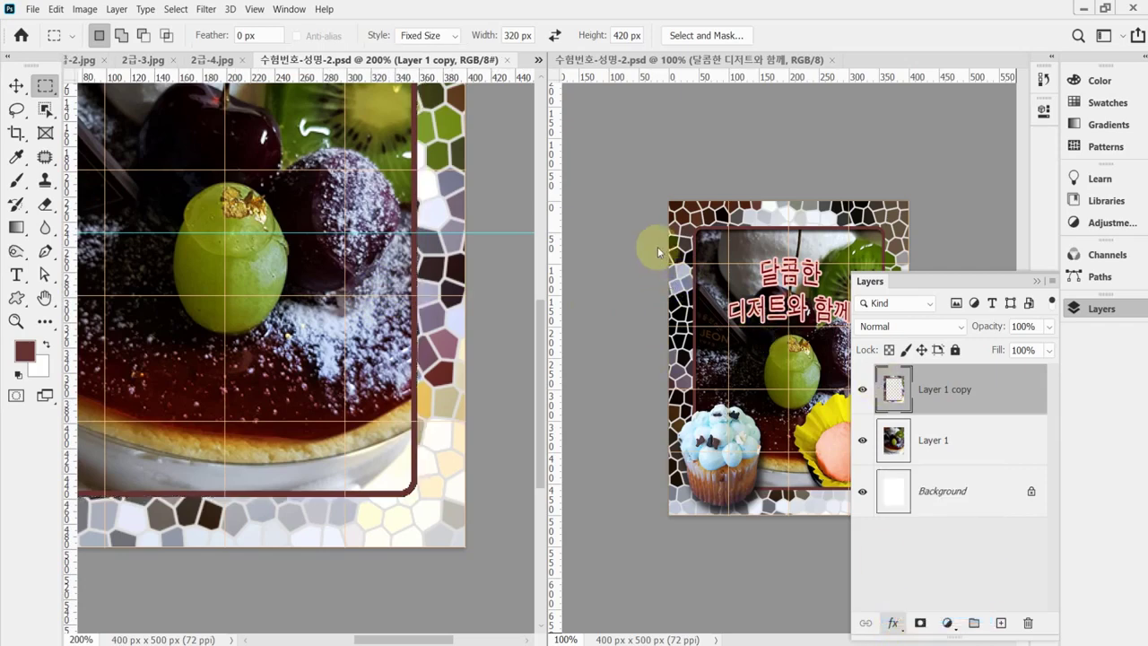
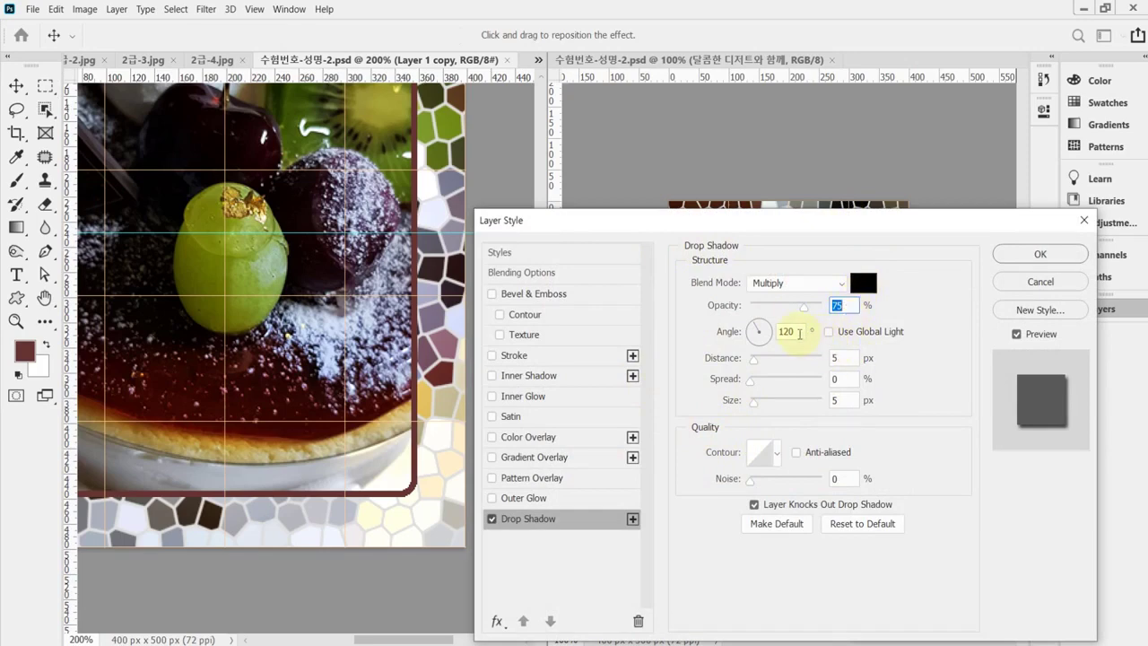
pyautogui.click(798, 333)
pyautogui.click(1040, 255)
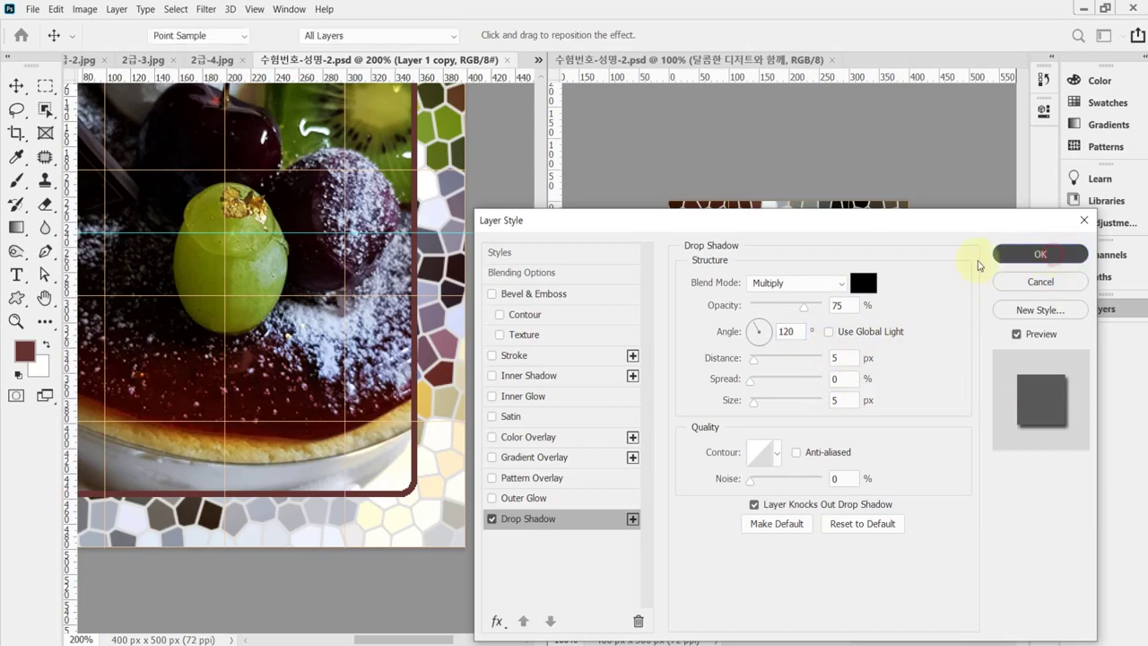
pyautogui.hscroll(-5, 281, 351)
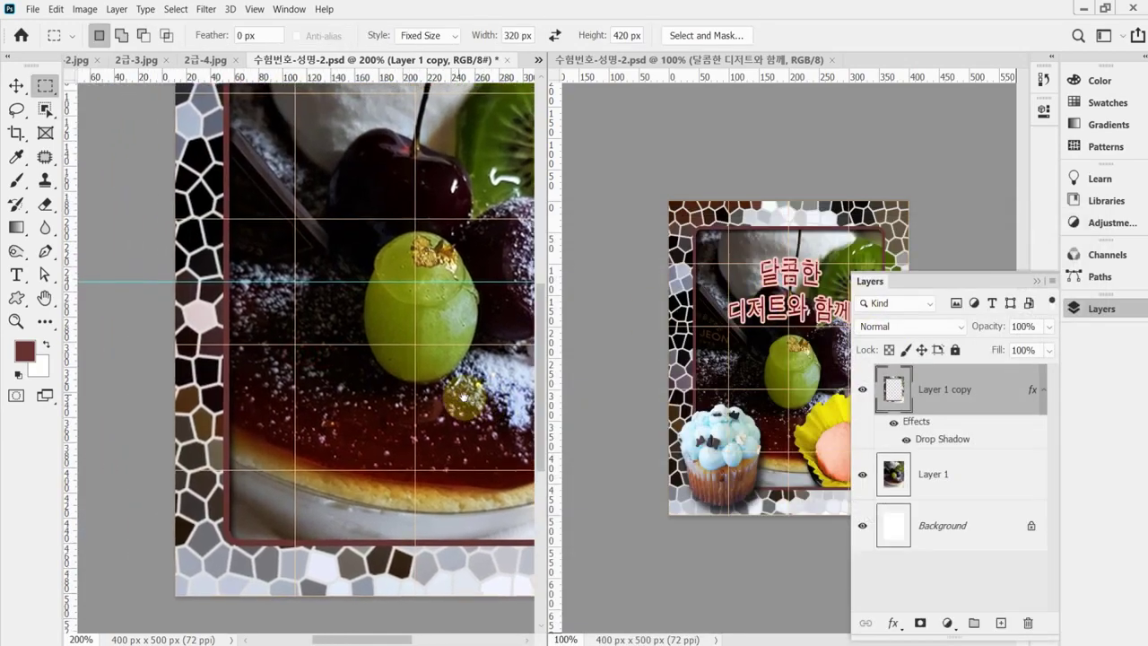
pyautogui.scroll(2, 313, 377)
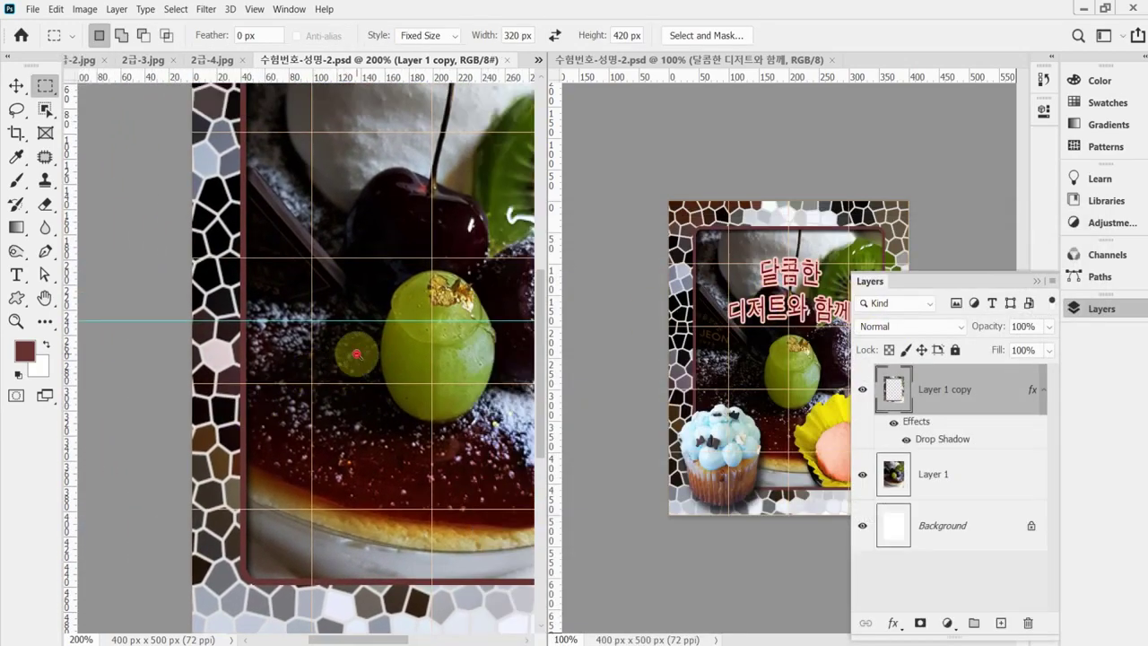
pyautogui.hotkey('ctrl', '1')
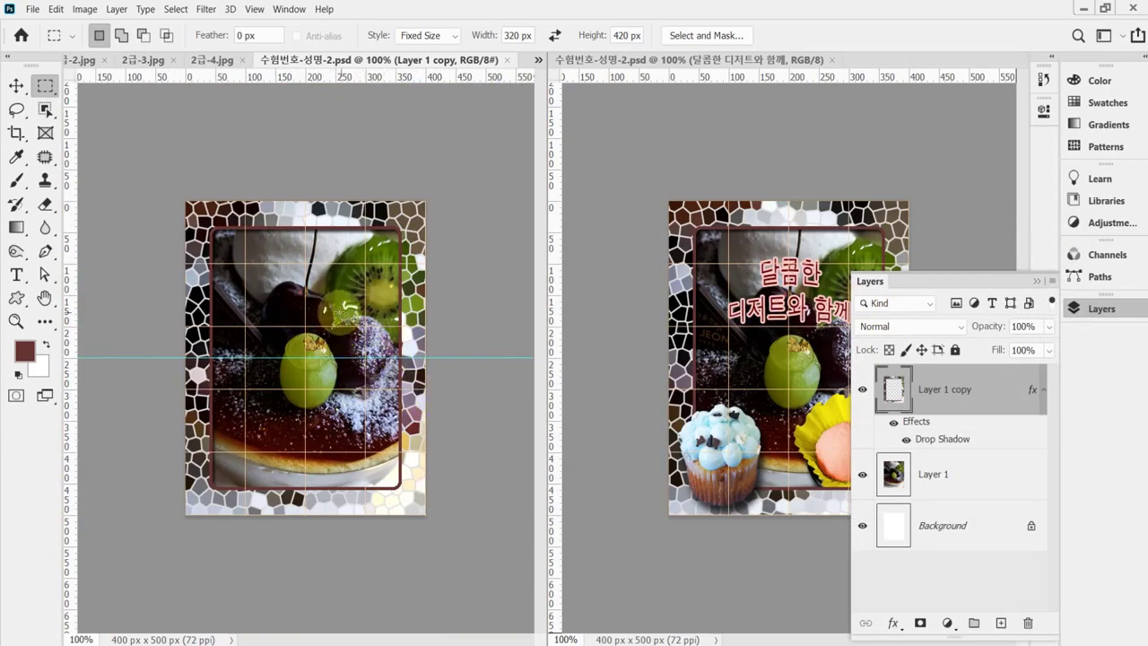
# Select the dessert with its yellow paper cup in 2급-3.jpg using the Quick Selection tool.
pyautogui.click(135, 60)
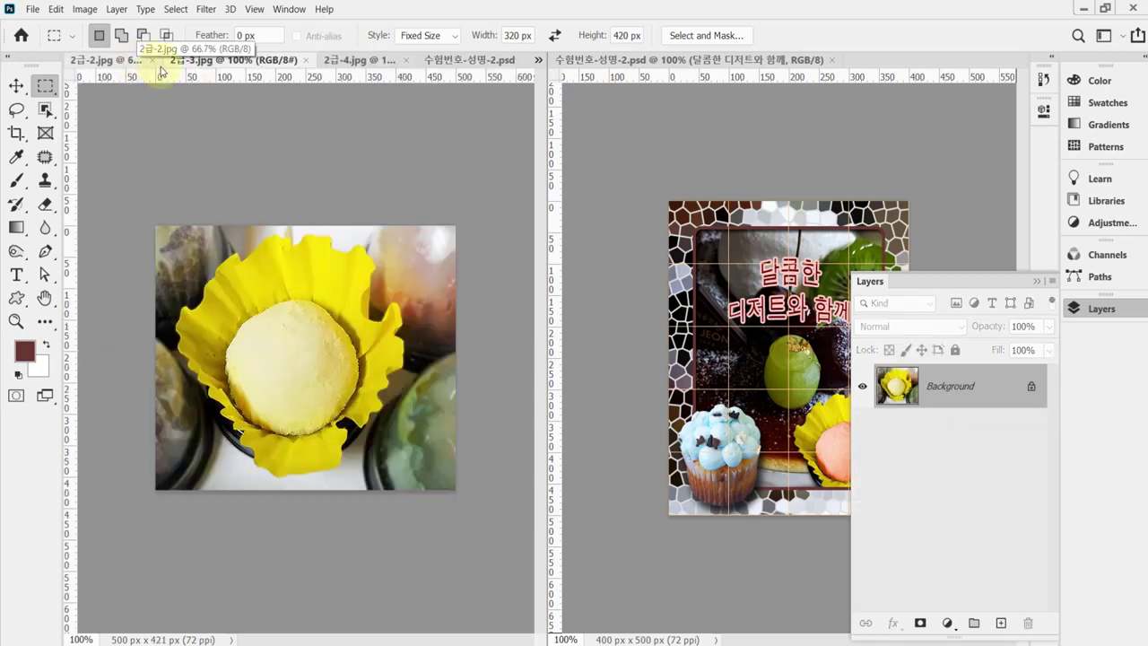
pyautogui.click(44, 110)
pyautogui.click(111, 129)
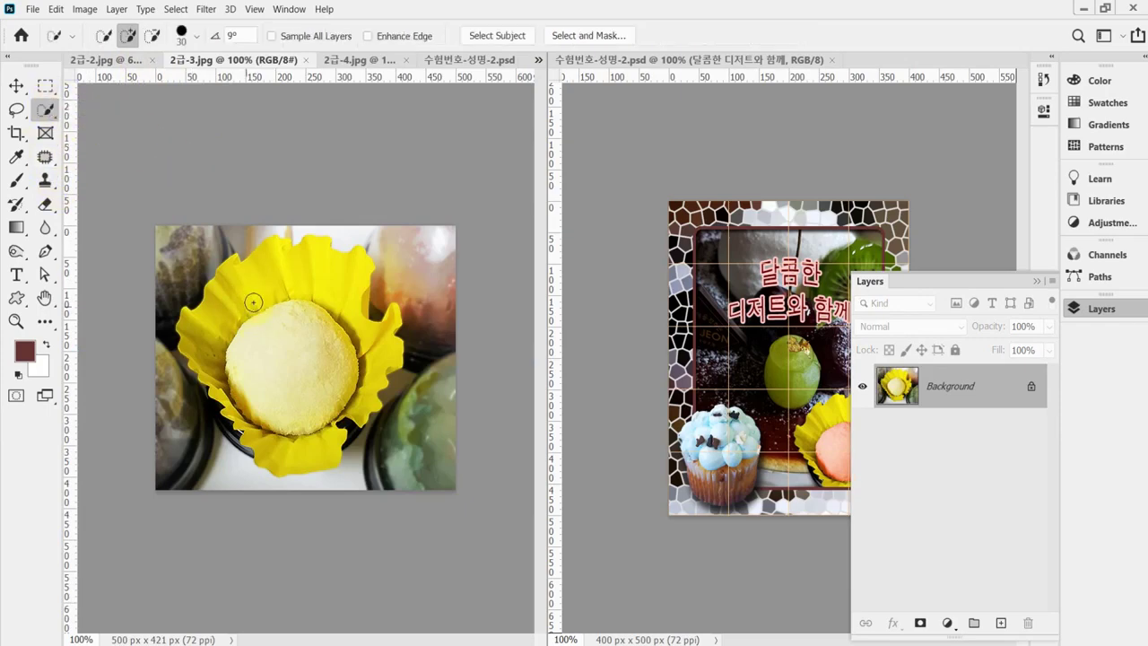
pyautogui.moveTo(253, 289)
pyautogui.mouseDown()
pyautogui.moveTo(263, 330)
pyautogui.moveTo(222, 350)
pyautogui.moveTo(226, 300)
pyautogui.moveTo(279, 253)
pyautogui.moveTo(376, 350)
pyautogui.moveTo(271, 441)
pyautogui.moveTo(308, 410)
pyautogui.mouseUp()
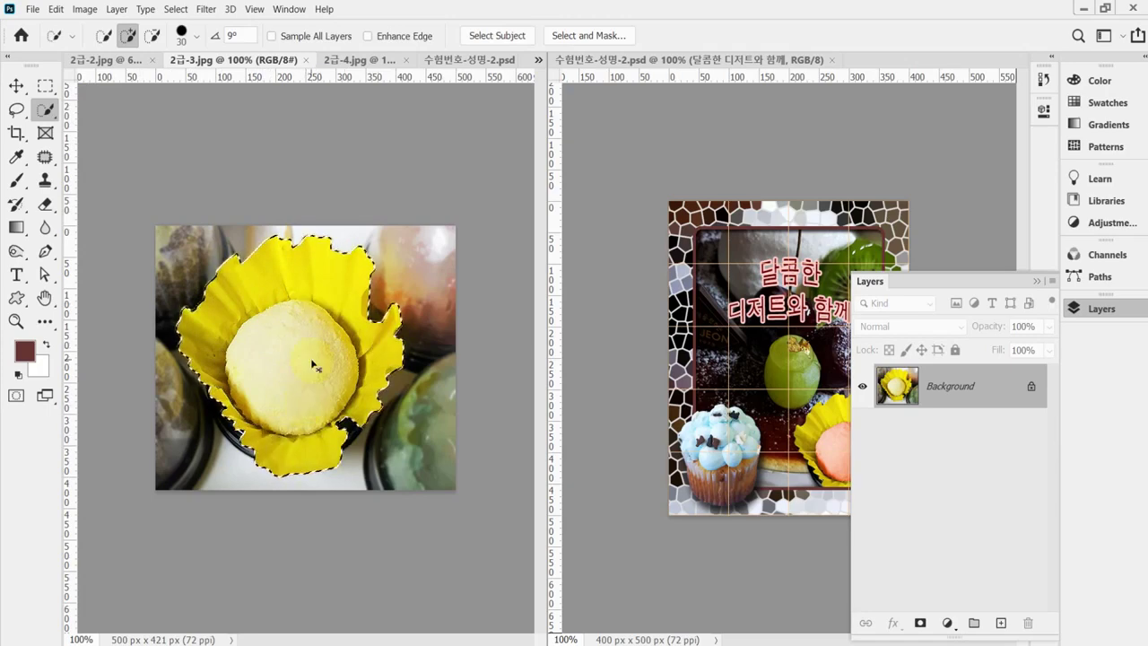
# Make Layer 1 the active layer in the 수험번호-성명-2.psd composition.
pyautogui.click(457, 59)
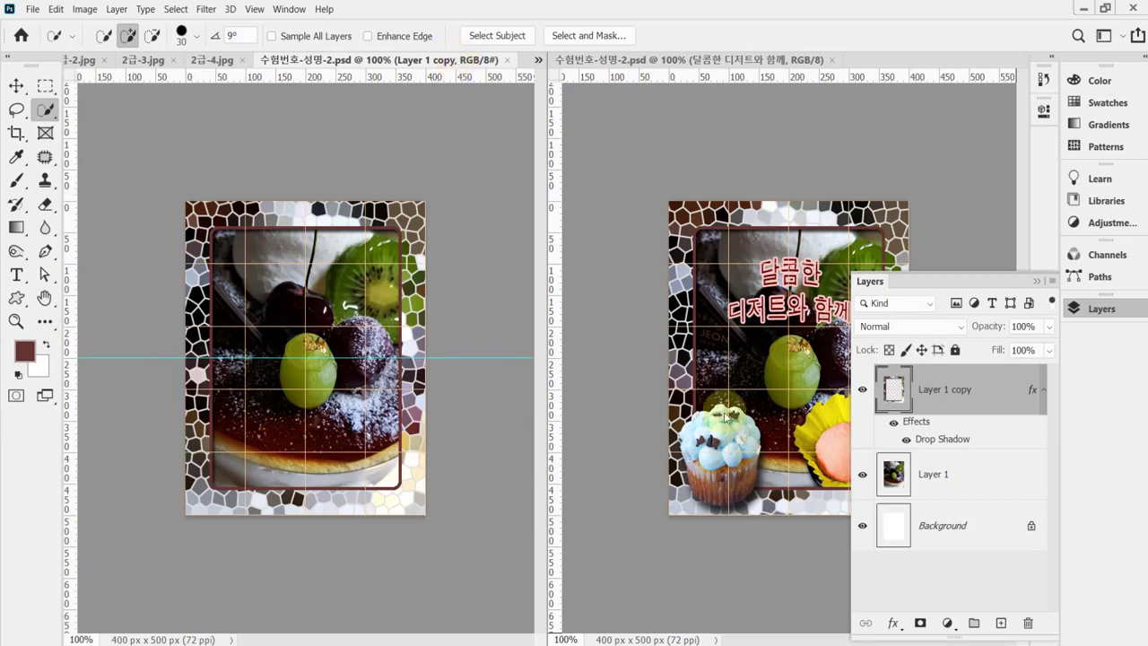
pyautogui.click(1075, 309)
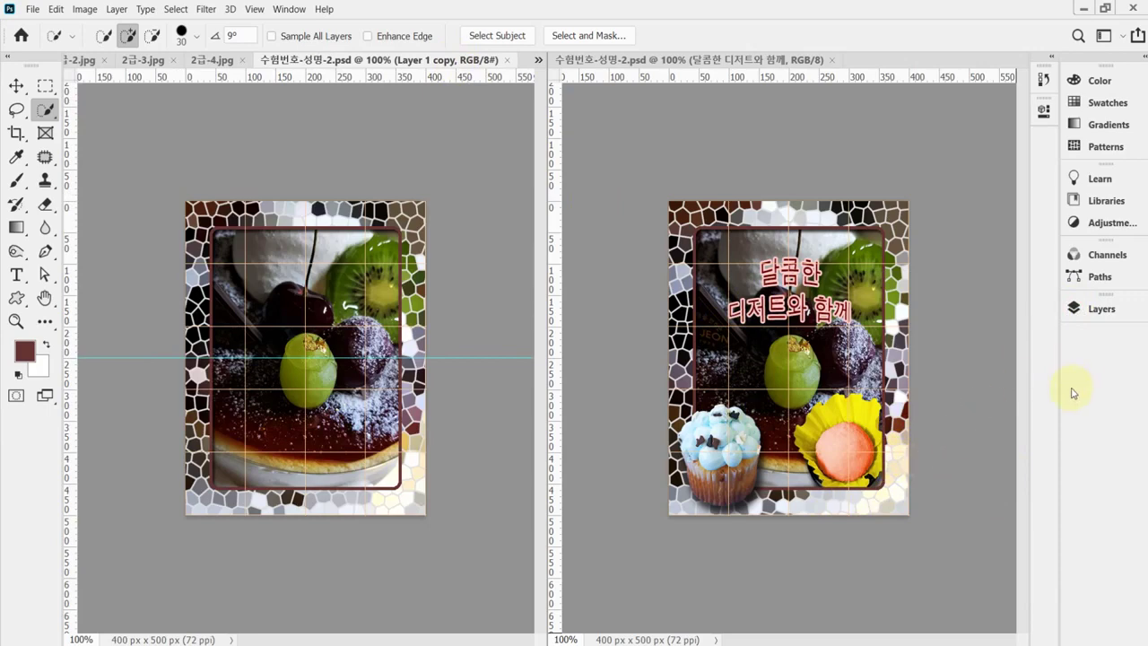
pyautogui.click(1074, 308)
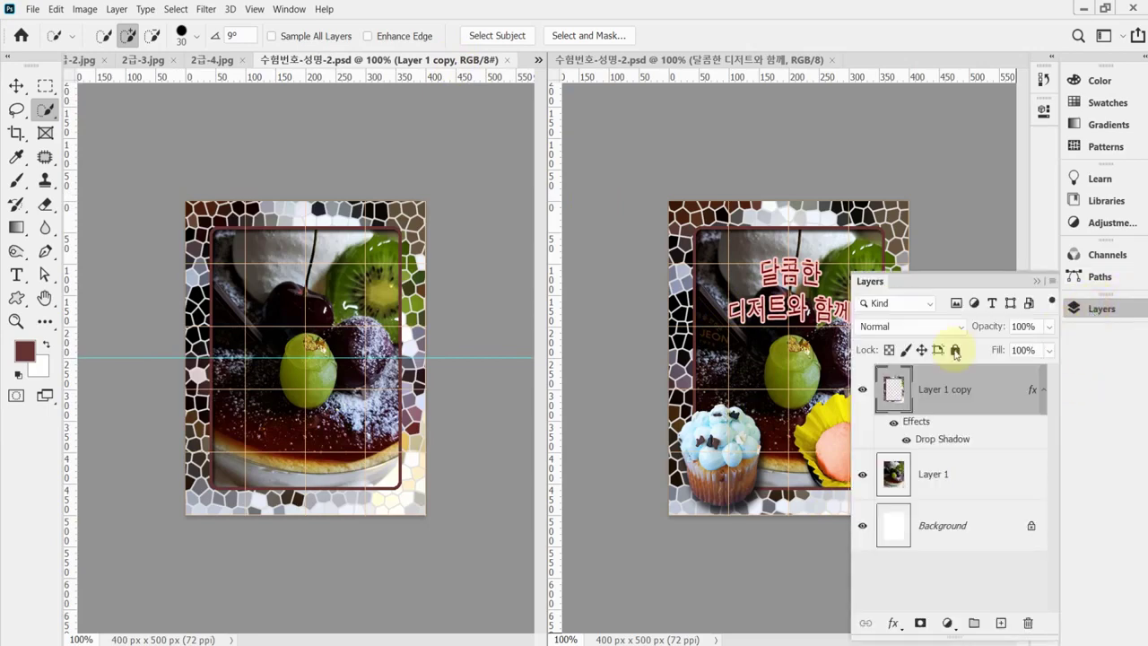
pyautogui.click(951, 476)
pyautogui.hotkey('ctrl', 'v')
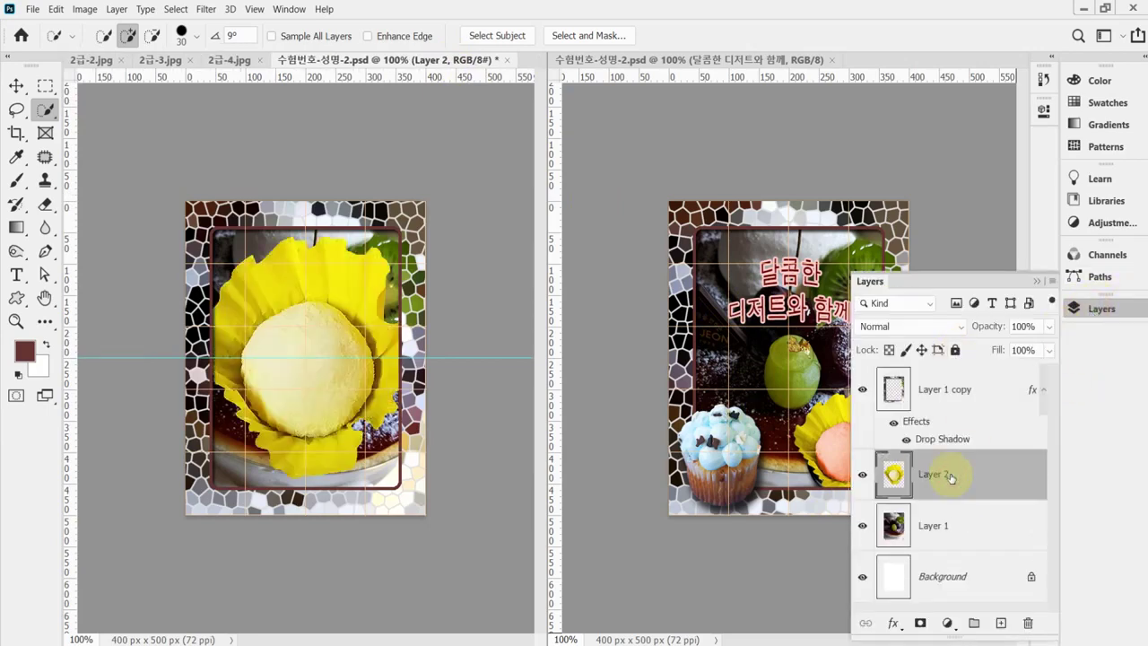
pyautogui.hotkey('ctrl', 't')
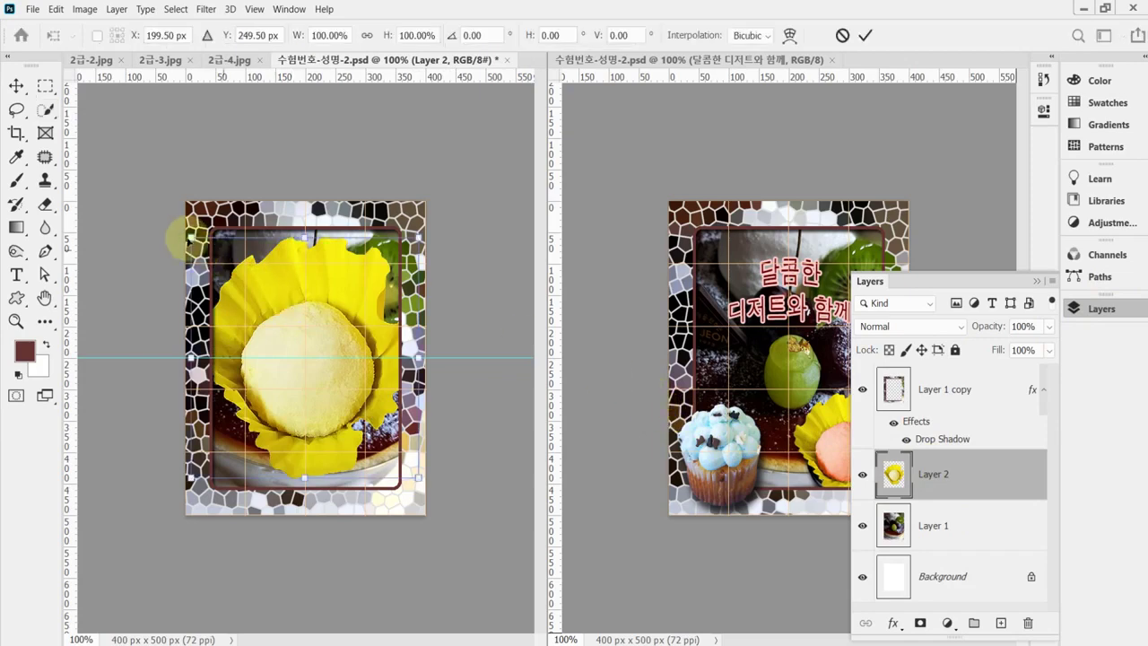
pyautogui.moveTo(191, 236); pyautogui.dragTo(300, 355)
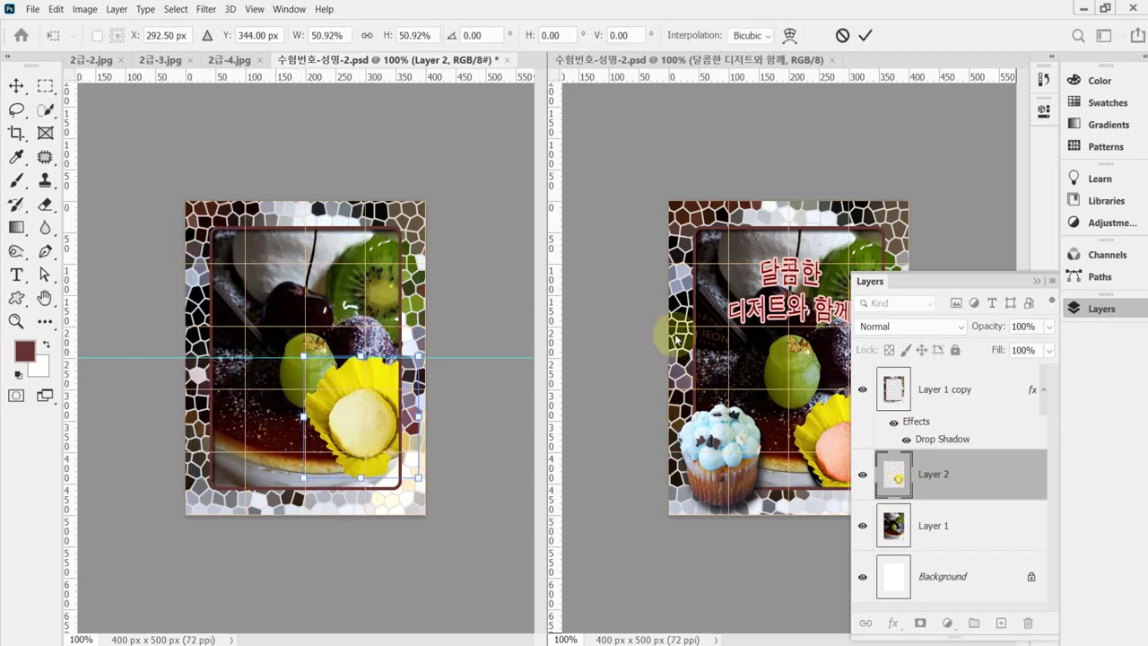
pyautogui.click(1095, 310)
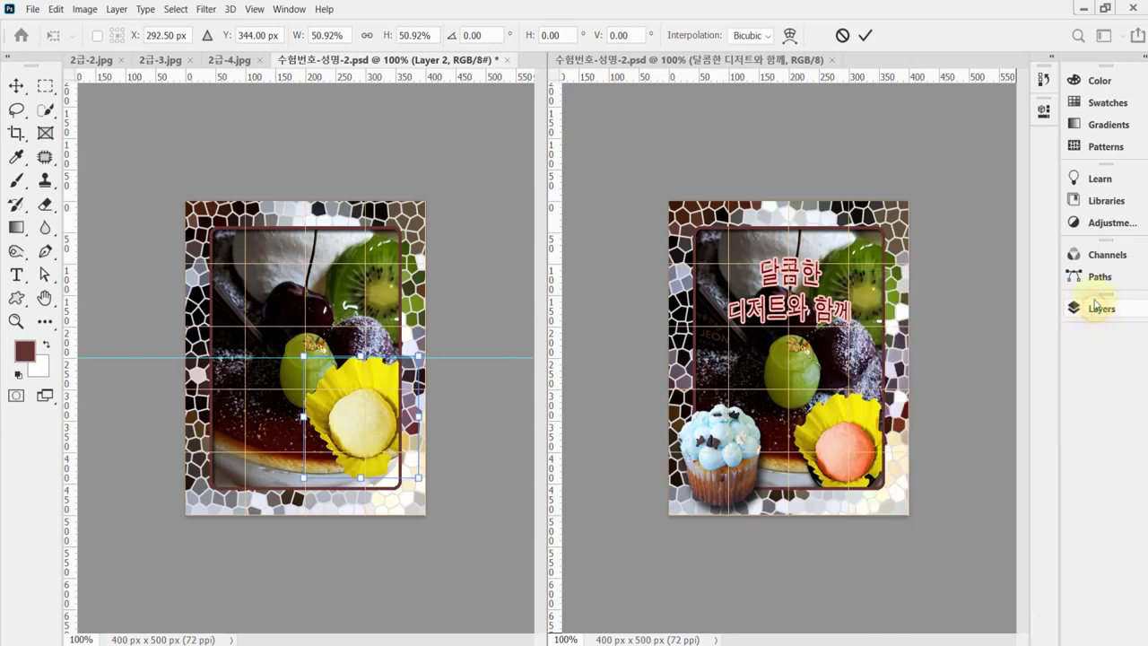
pyautogui.moveTo(363, 412); pyautogui.dragTo(368, 425)
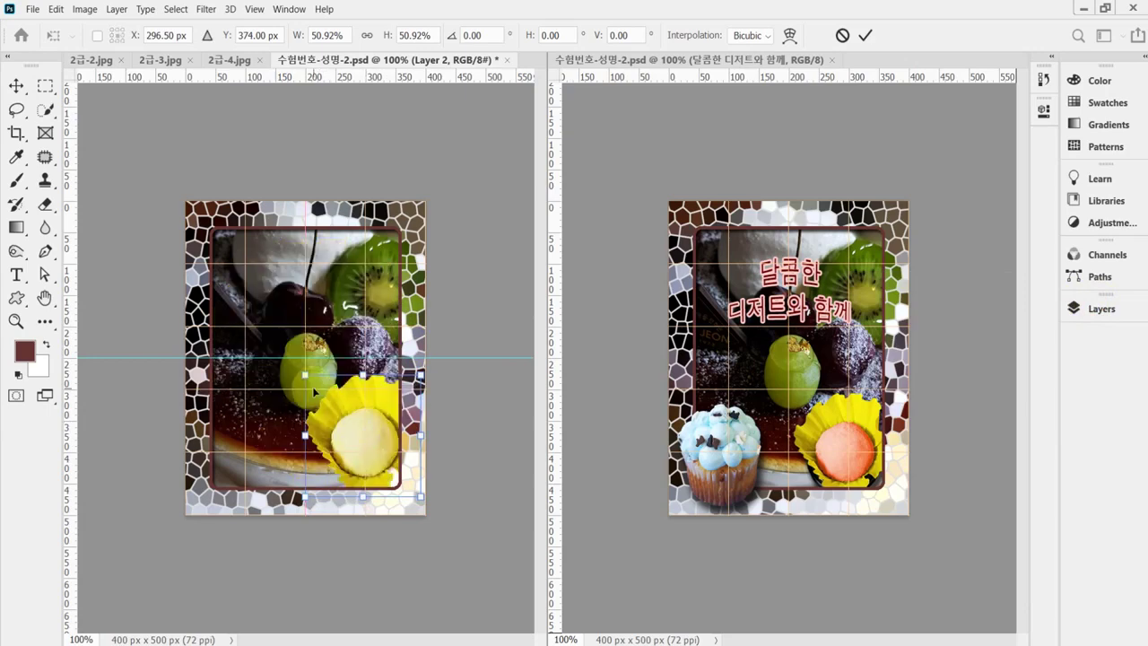
pyautogui.moveTo(306, 374); pyautogui.dragTo(307, 379)
pyautogui.moveTo(368, 429); pyautogui.dragTo(368, 436)
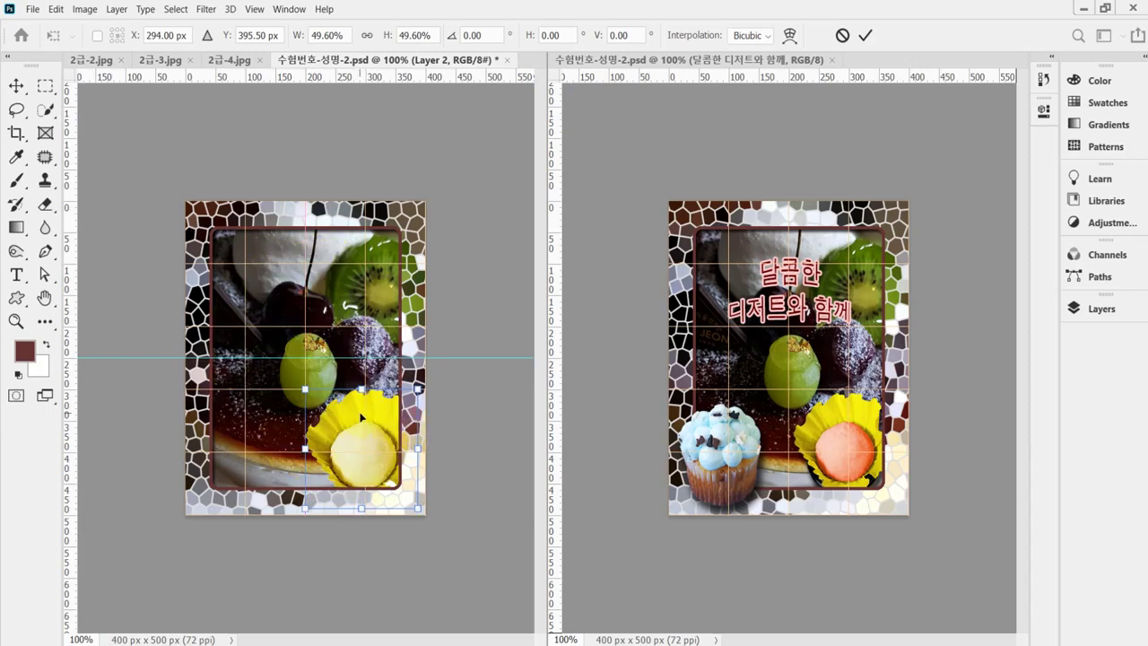
pyautogui.press('Escape')
pyautogui.press('w')
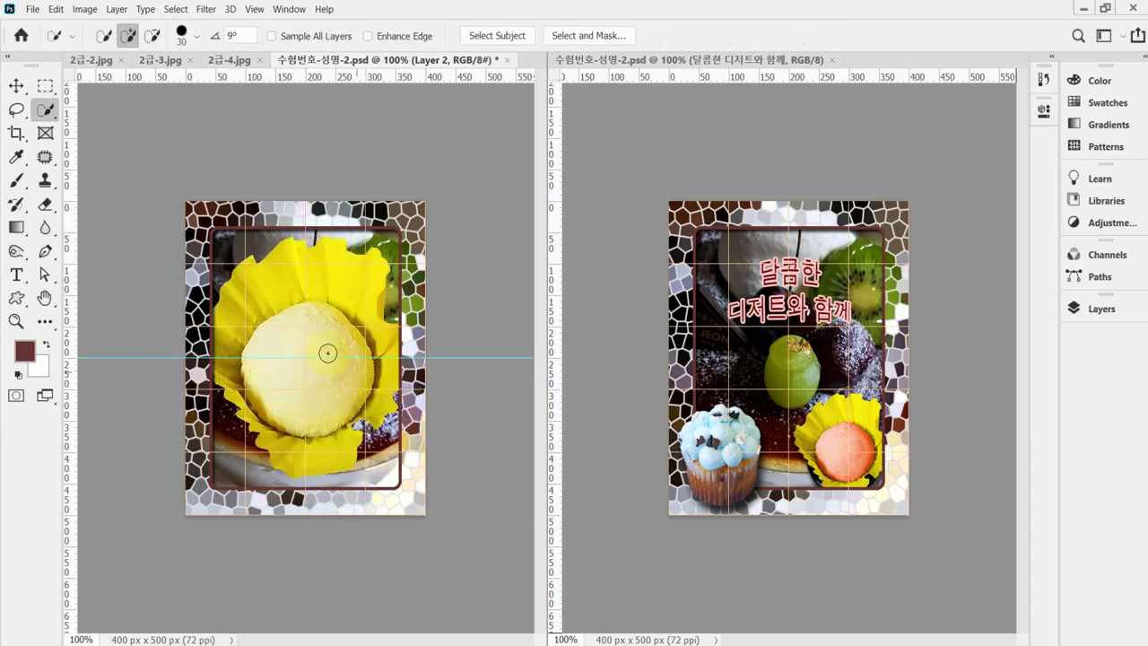
pyautogui.hotkey('ctrl', 'z')
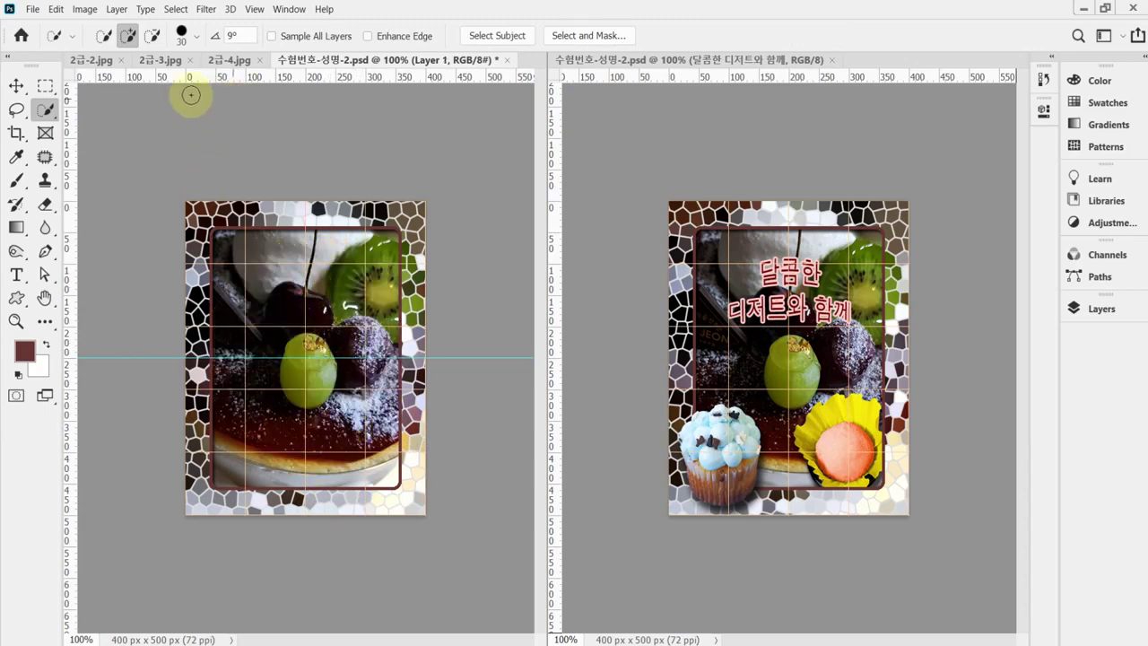
# Extend the dessert selection in 2급-3.jpg to include the dark cup edge beneath the yellow paper, using Quick Selection.
pyautogui.click(224, 61)
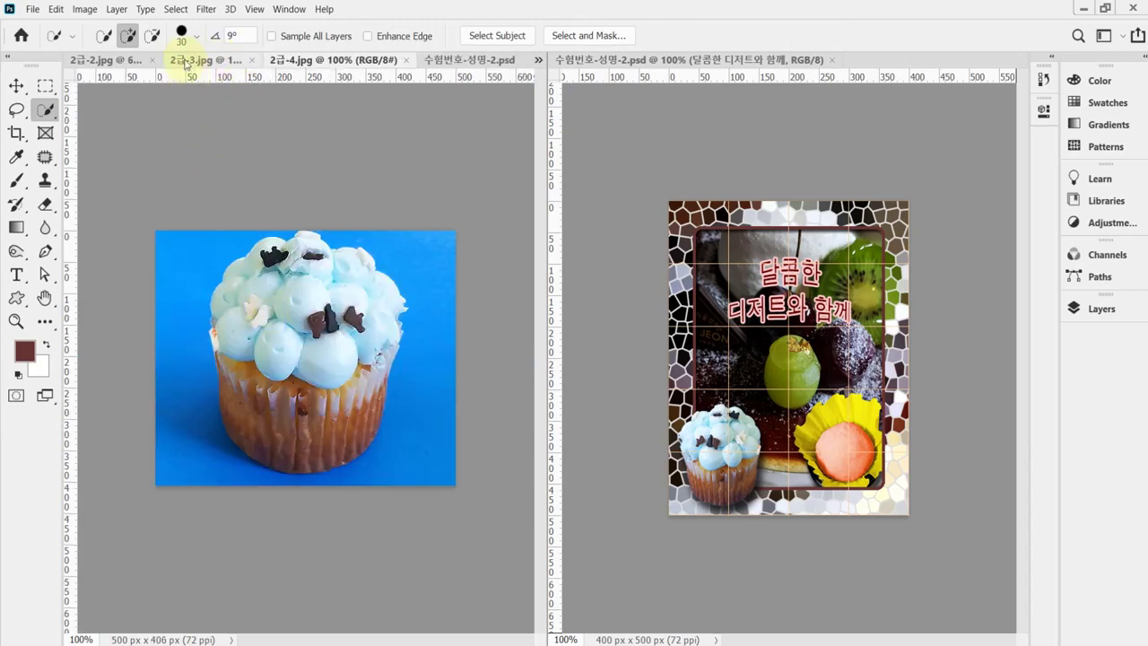
pyautogui.click(193, 60)
pyautogui.click(231, 410)
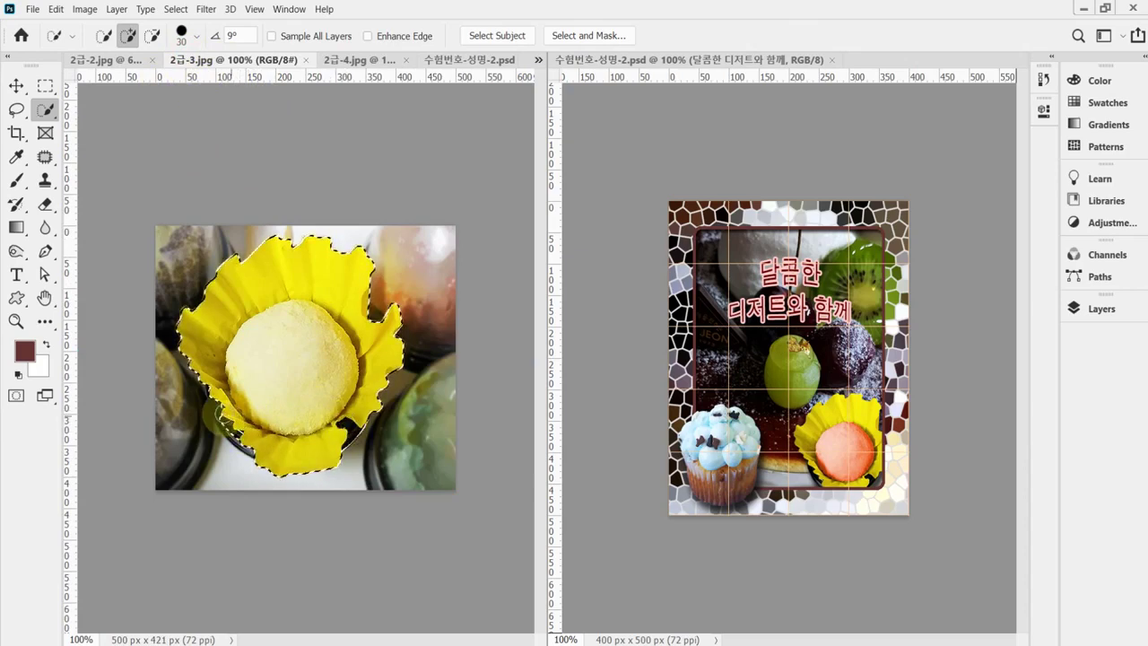
pyautogui.click(223, 403)
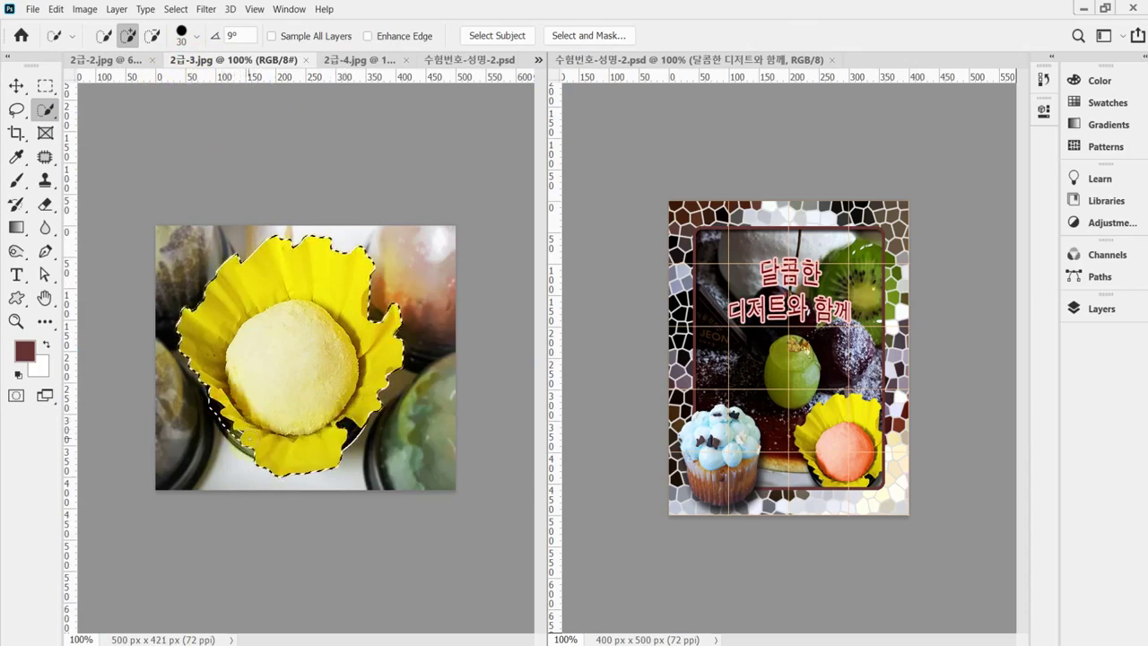
pyautogui.keyDown('alt'); pyautogui.click(224, 417); pyautogui.keyUp('alt')
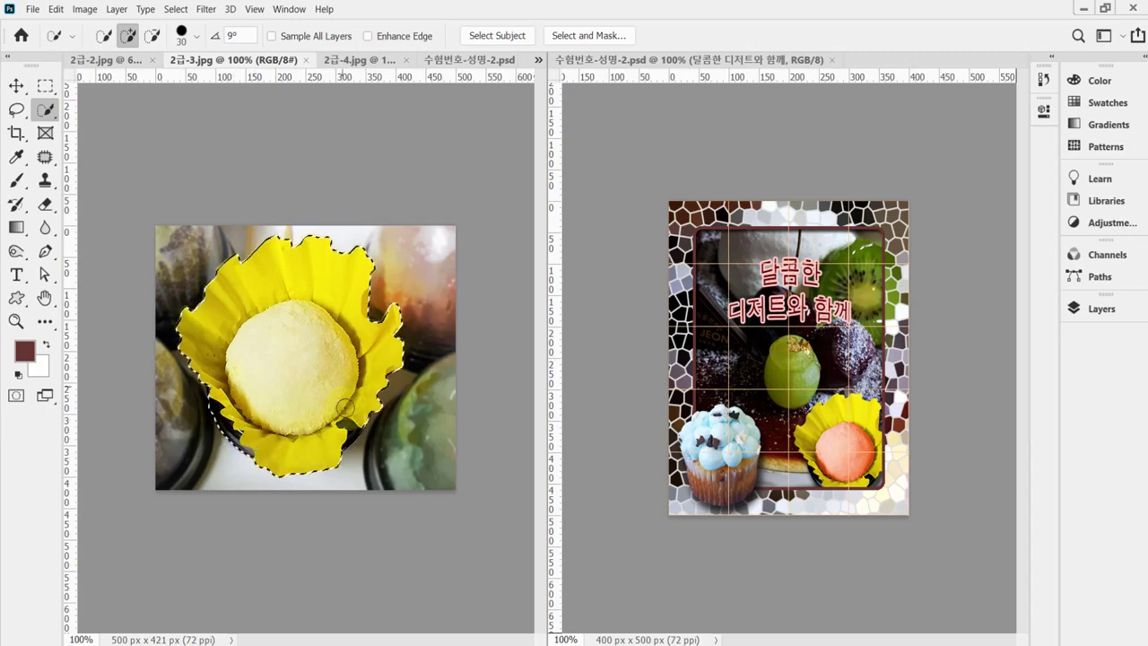
pyautogui.click(373, 325)
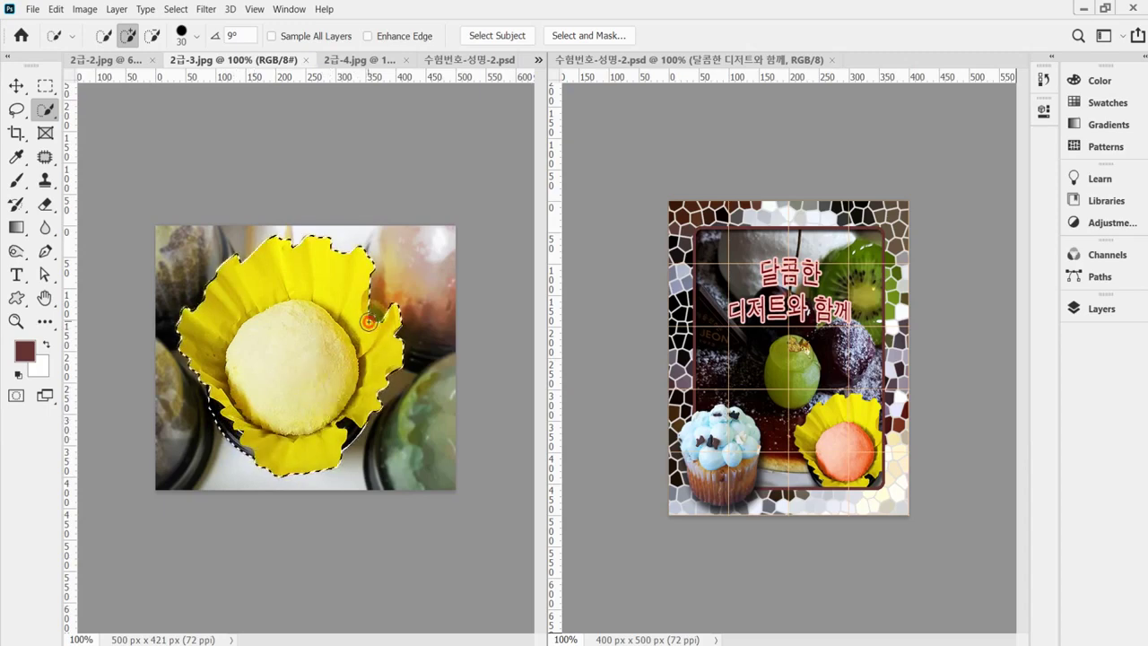
# Paste the copied dessert above Layer 1 in 수험번호-성명-2.psd and shrink it to about 60% near the frame's lower-right corner.
pyautogui.click(469, 59)
pyautogui.hotkey('ctrl', 'v')
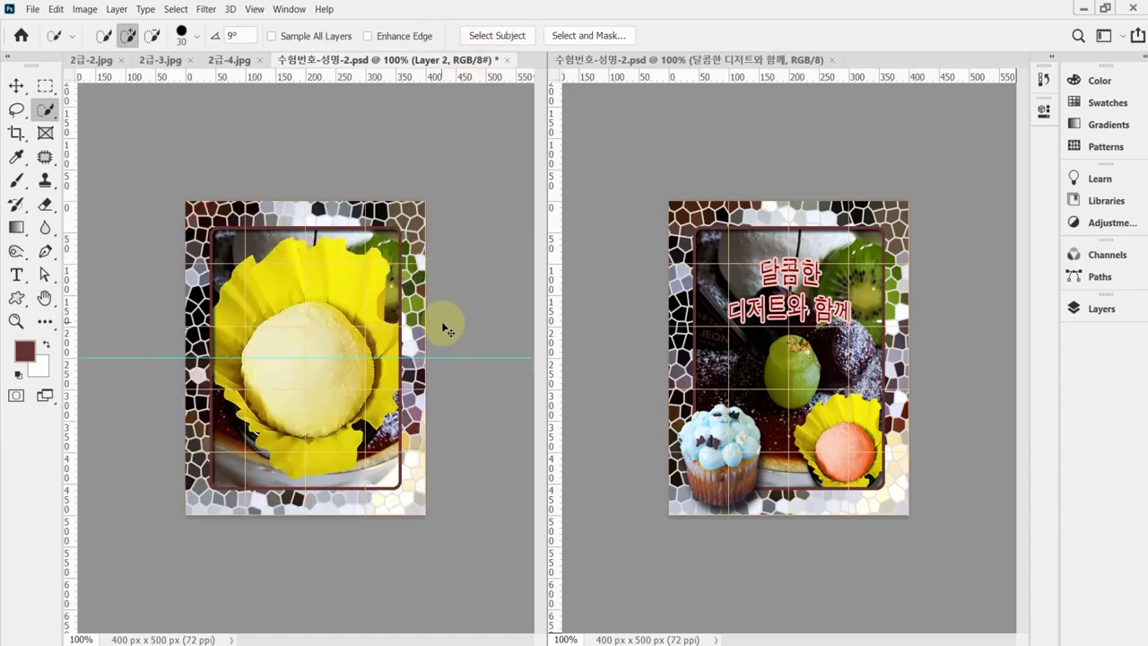
pyautogui.hotkey('ctrl', 't')
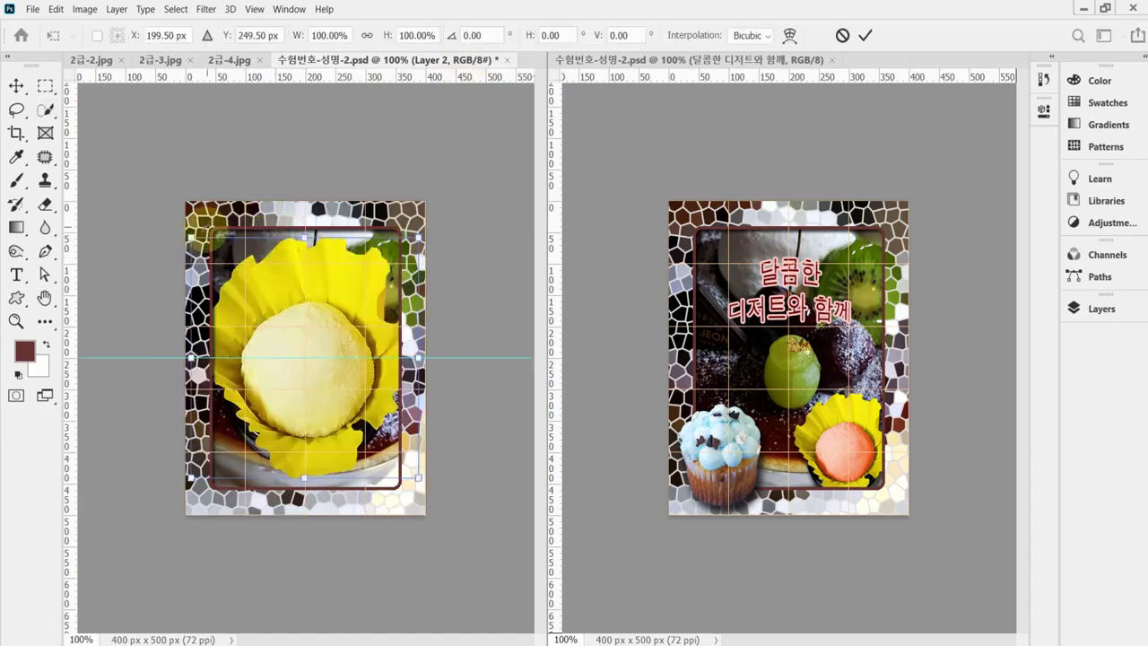
pyautogui.moveTo(191, 246); pyautogui.dragTo(279, 342)
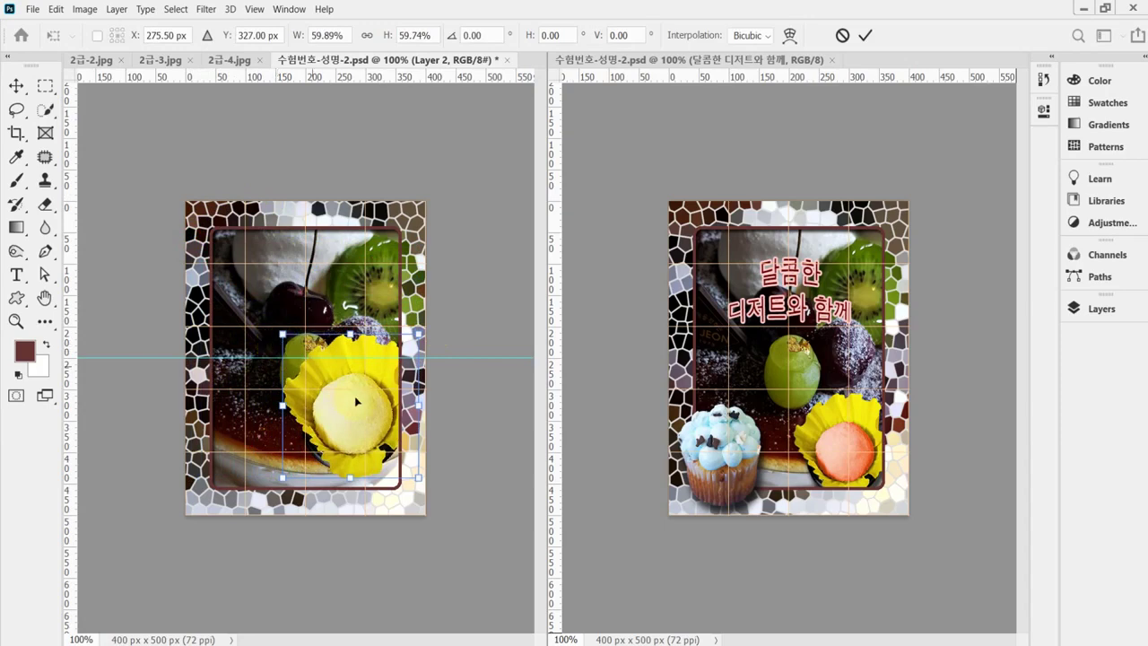
pyautogui.moveTo(354, 395); pyautogui.dragTo(365, 429)
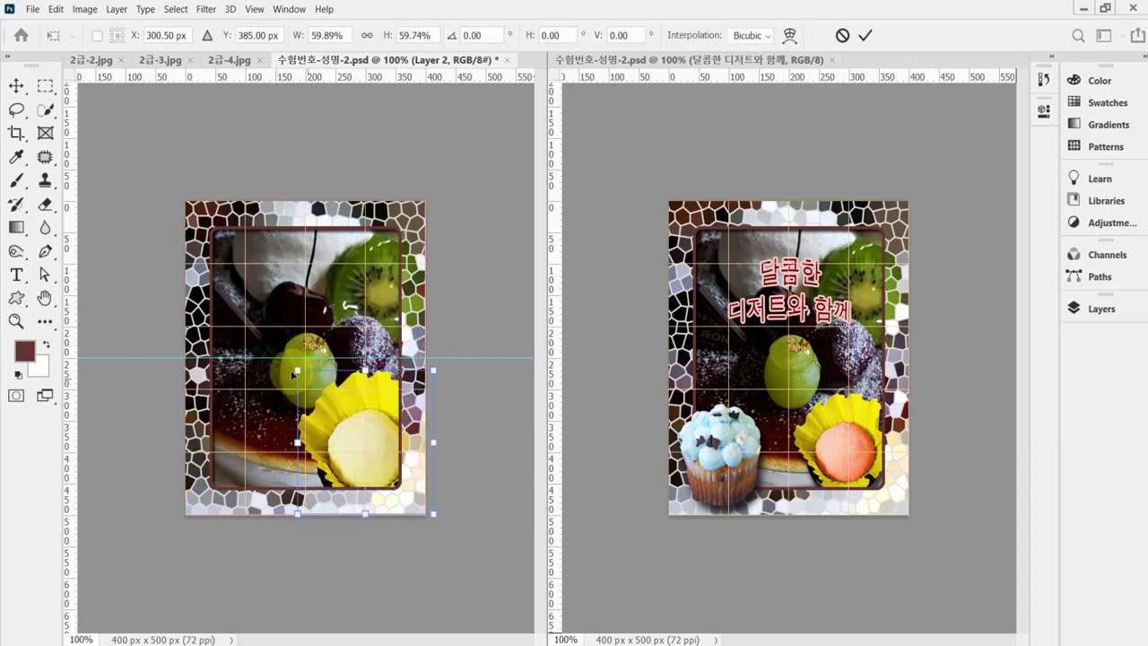
# Reduce the dessert to about 47%, position it at about X 289.5 px, Y 390 px, and save the composition.
pyautogui.moveTo(296, 370); pyautogui.dragTo(322, 396)
pyautogui.moveTo(370, 434)
pyautogui.mouseDown()
pyautogui.moveTo(351, 431)
pyautogui.moveTo(366, 434)
pyautogui.mouseUp()
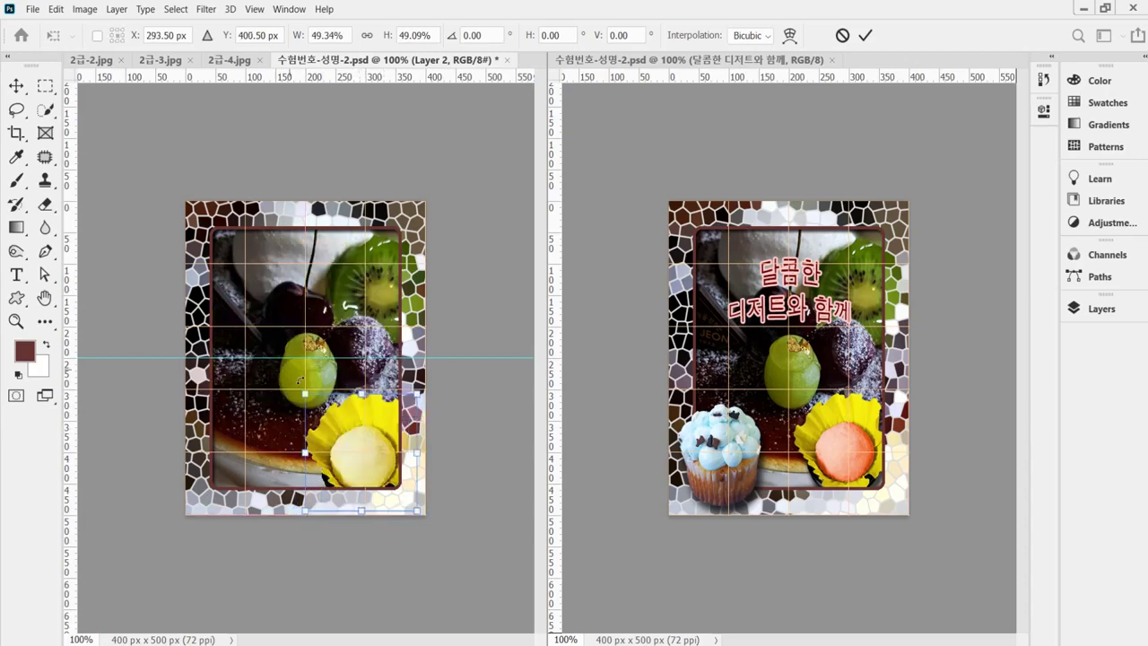
pyautogui.moveTo(304, 392); pyautogui.dragTo(309, 398)
pyautogui.moveTo(372, 439); pyautogui.dragTo(365, 436)
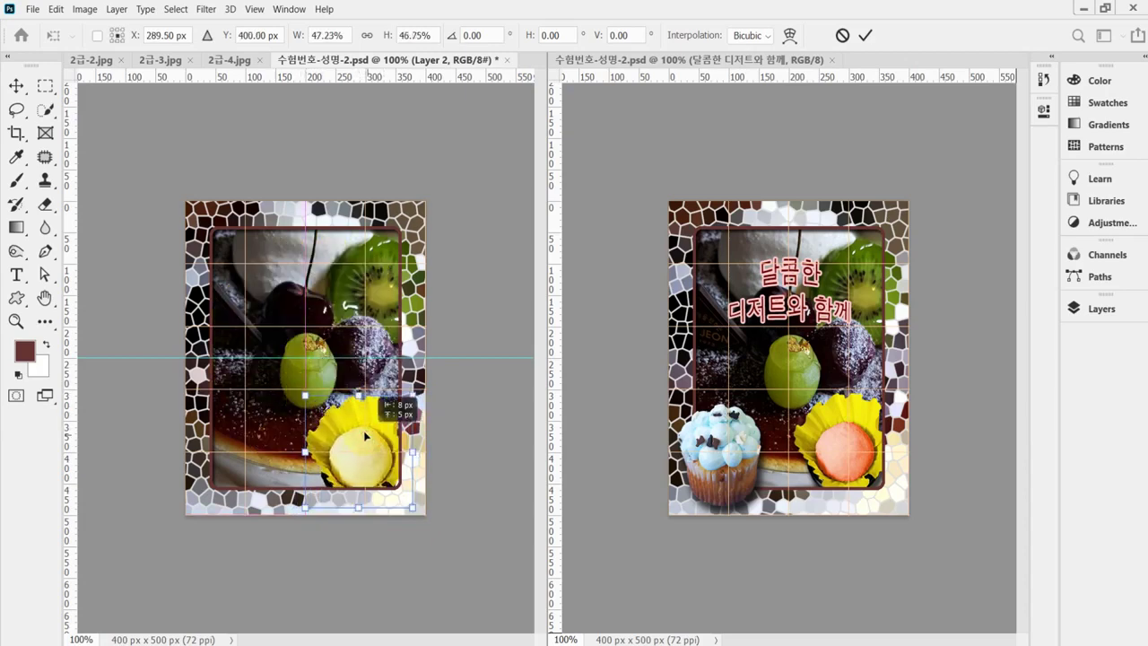
pyautogui.hotkey('shift', 'Up')
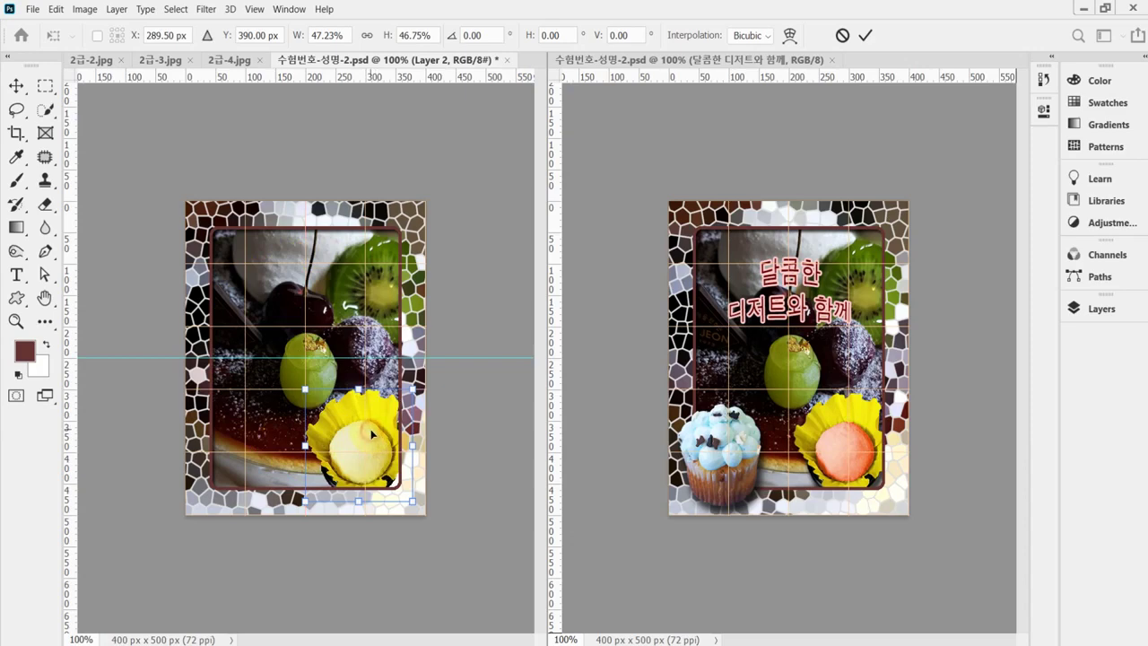
pyautogui.press('Return')
pyautogui.press('w')
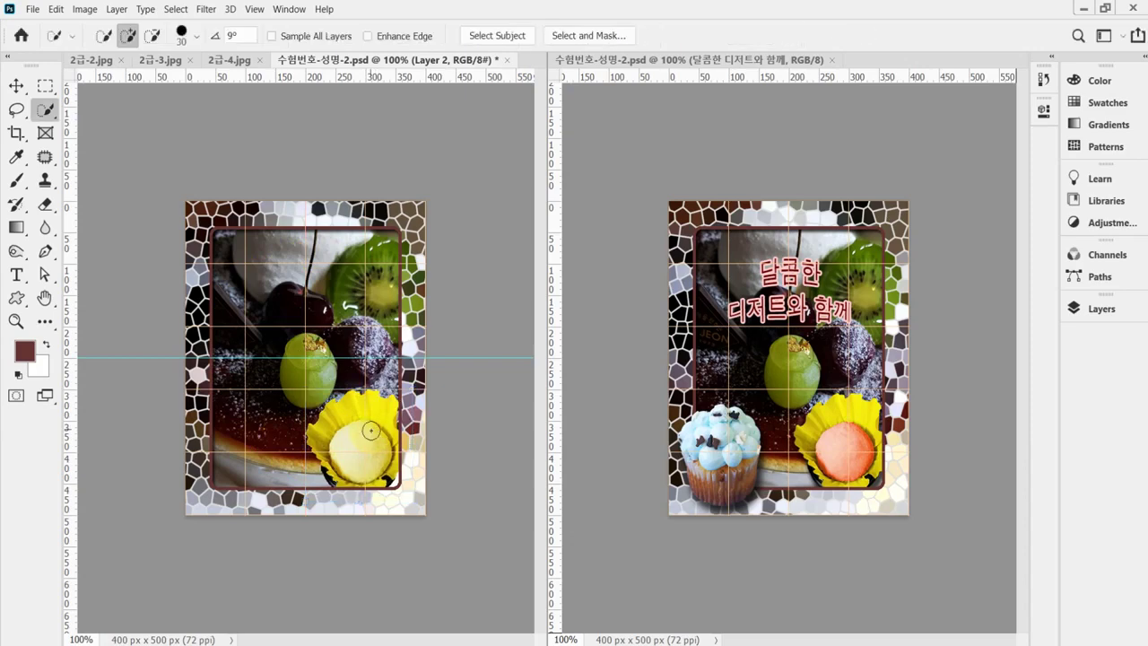
pyautogui.hotkey('ctrl', 's')
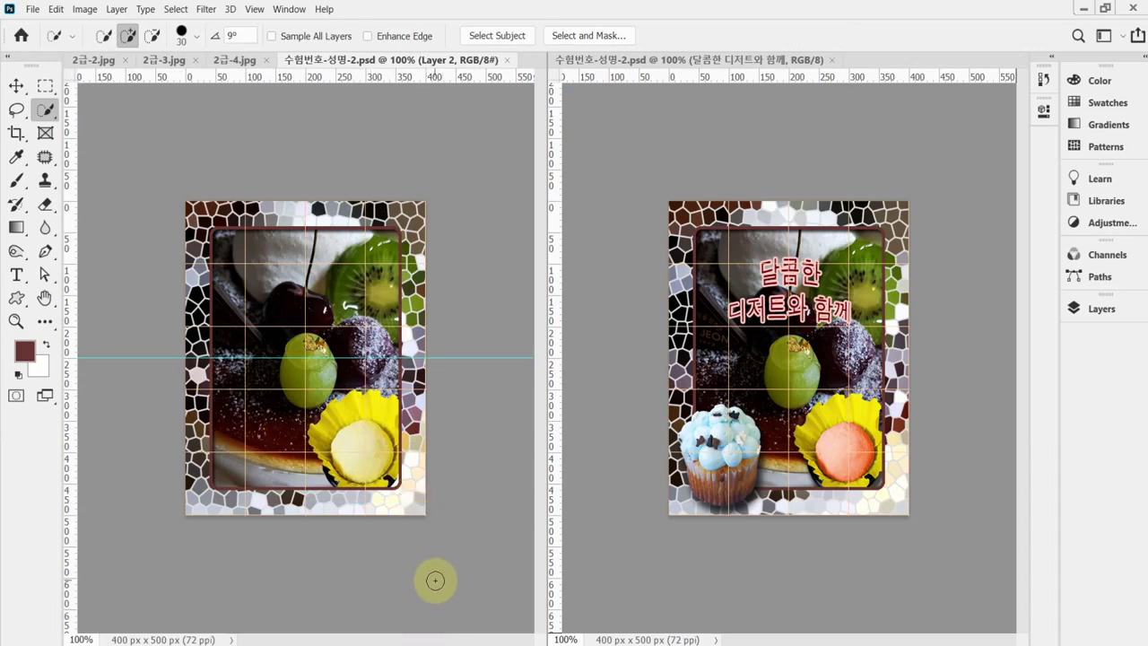
# Add a Drop Shadow to the dessert on Layer 2 with distance 10 px, spread 20% and size 10 px.
pyautogui.click(1075, 308)
pyautogui.click(899, 628)
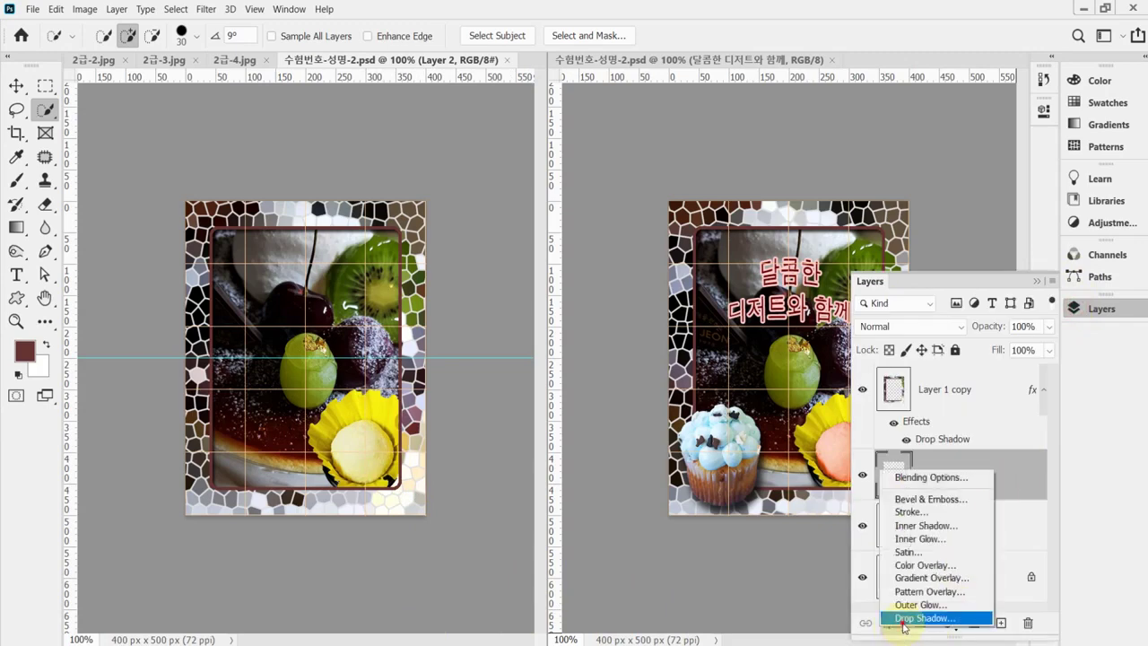
pyautogui.click(897, 628)
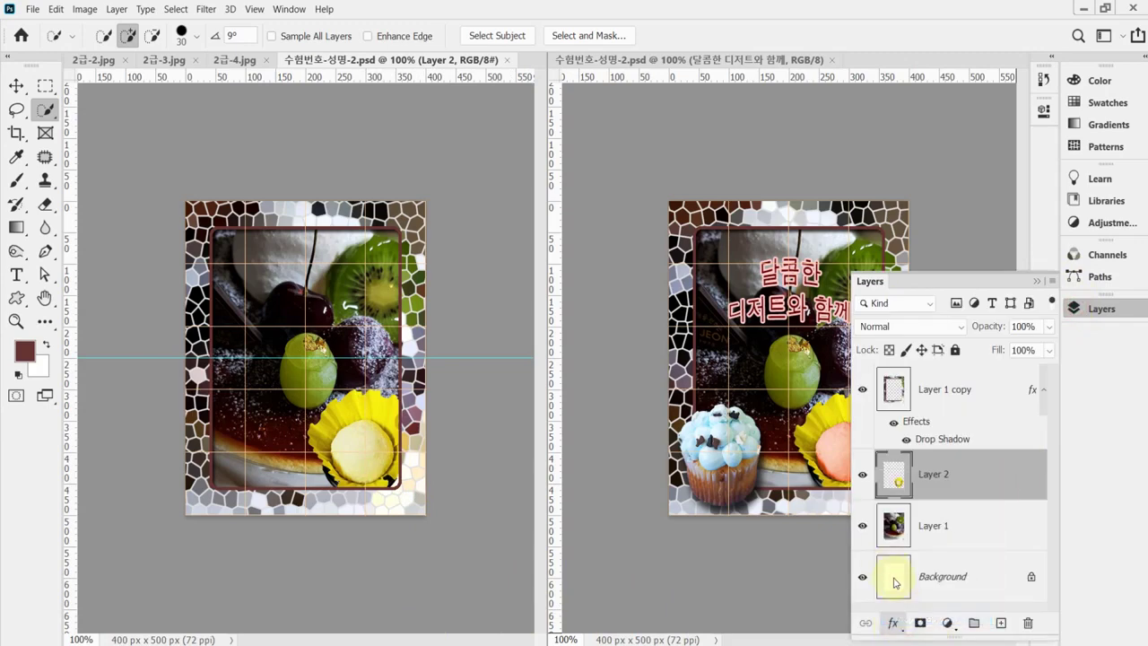
pyautogui.doubleClick(874, 422)
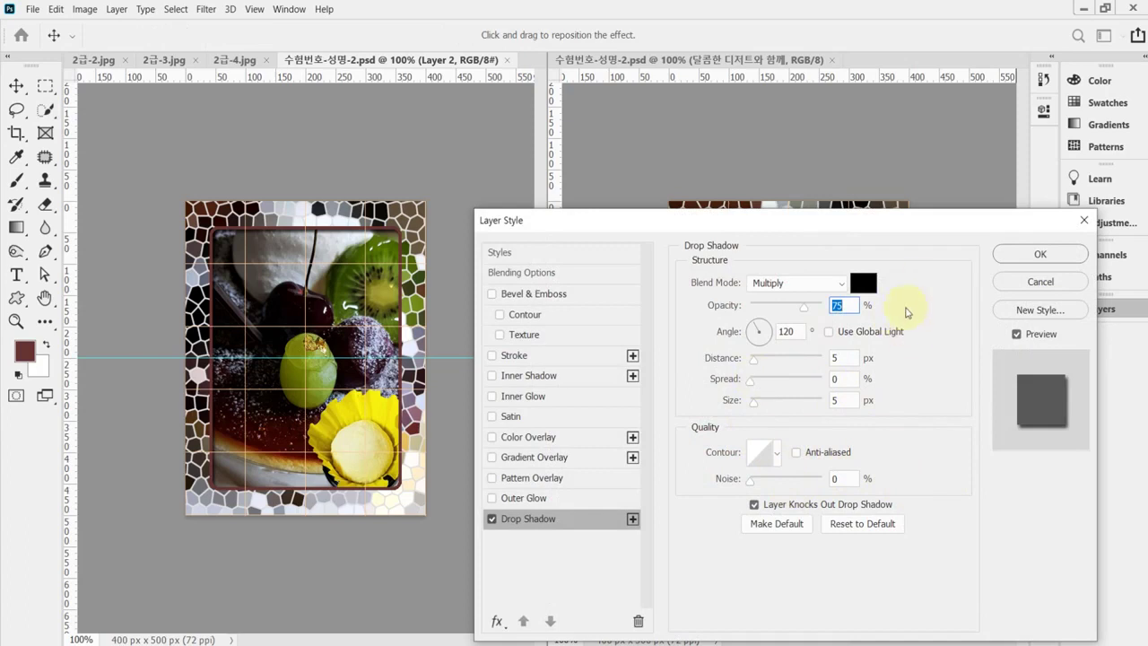
pyautogui.doubleClick(845, 358)
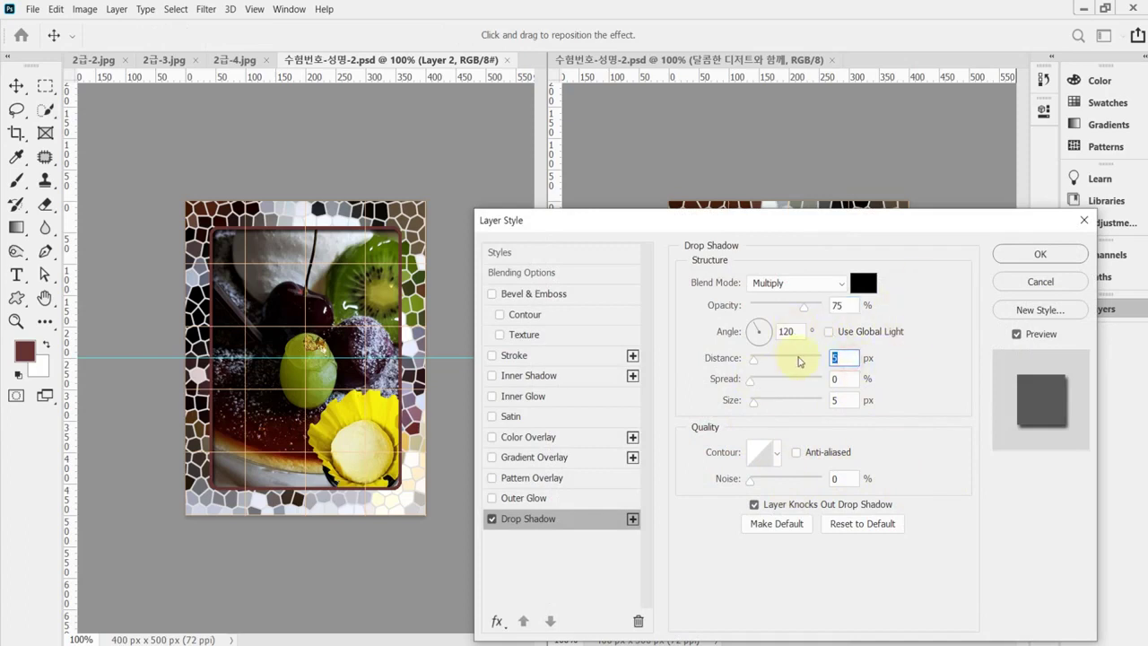
pyautogui.write('10')
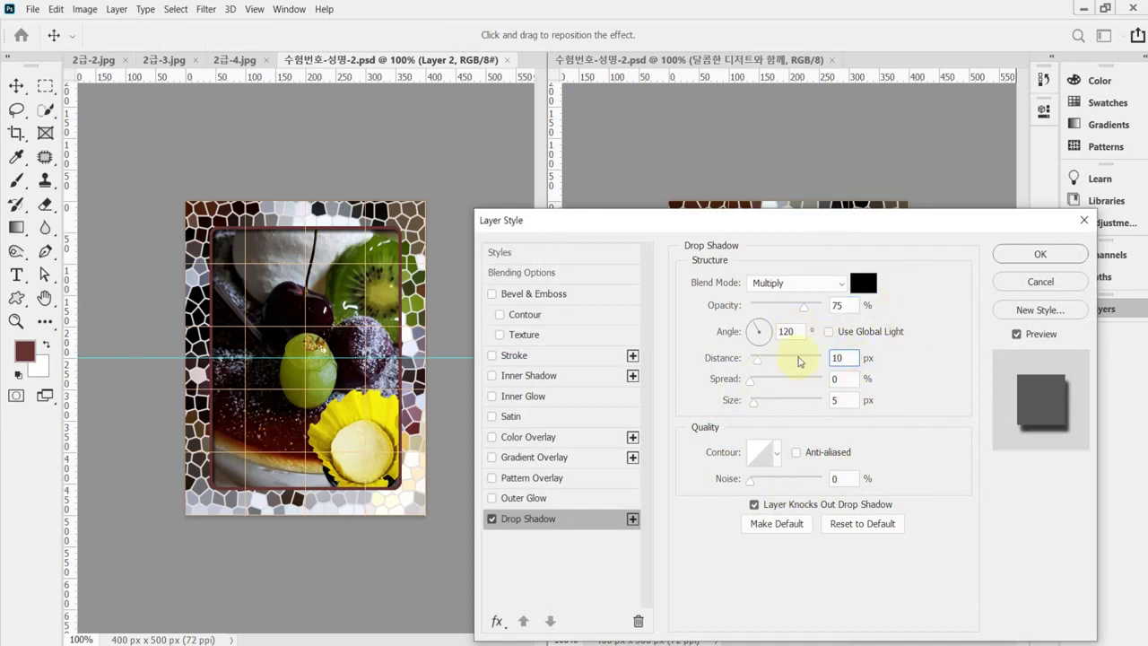
pyautogui.press('Tab')
pyautogui.write('20')
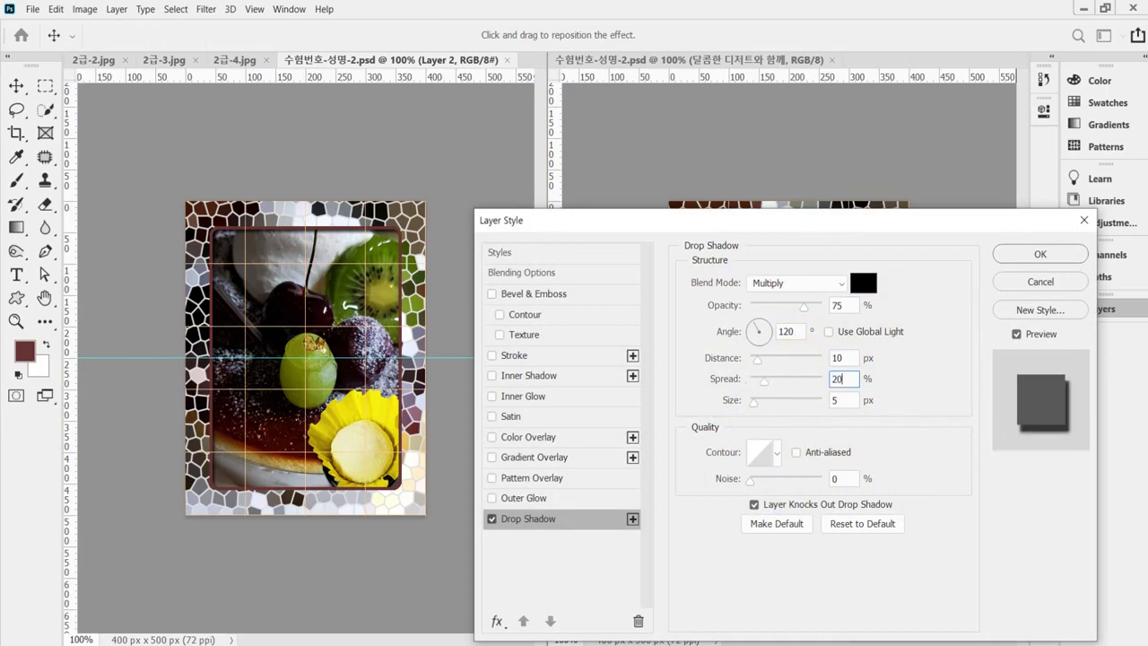
pyautogui.press('Tab')
pyautogui.write('10')
pyautogui.press('Return')
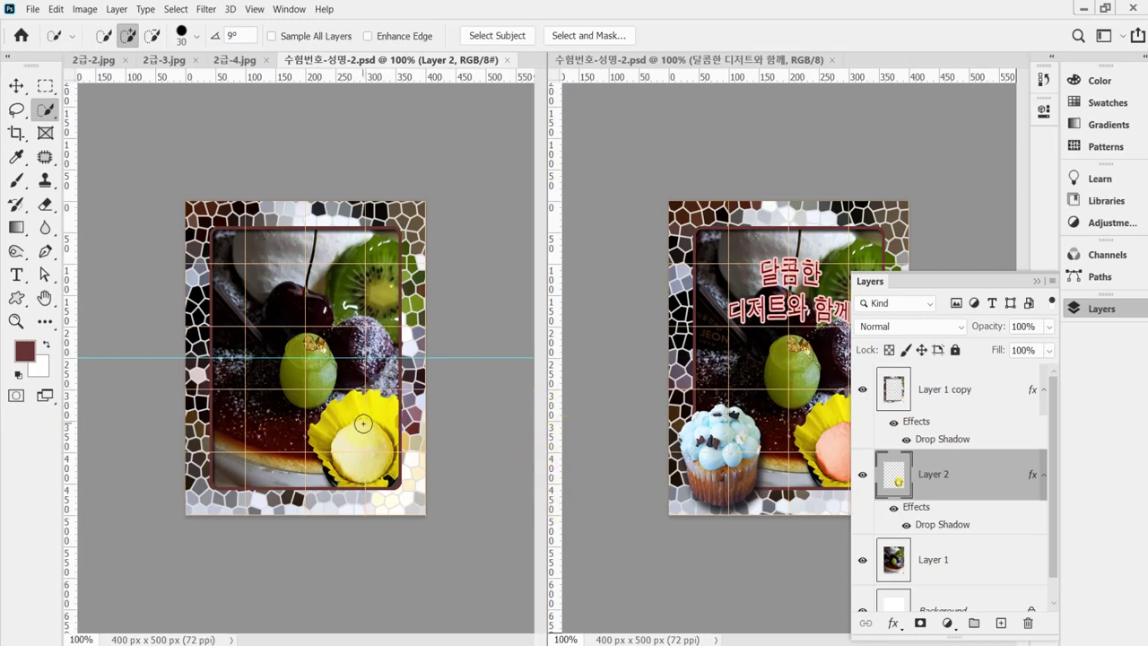
# Select the round pale-yellow dessert inside the paper cup on Layer 2 with the Quick Selection tool.
pyautogui.moveTo(367, 431); pyautogui.dragTo(368, 432)
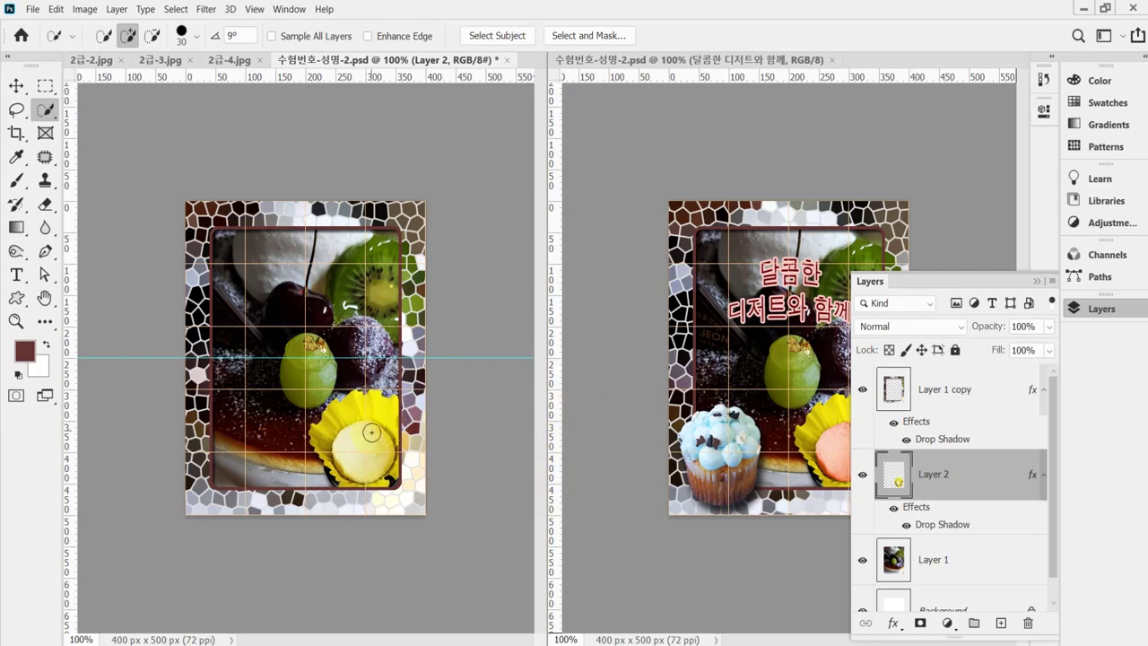
pyautogui.click(368, 447)
pyautogui.keyDown('ctrl'); pyautogui.click(392, 459); pyautogui.keyUp('ctrl')
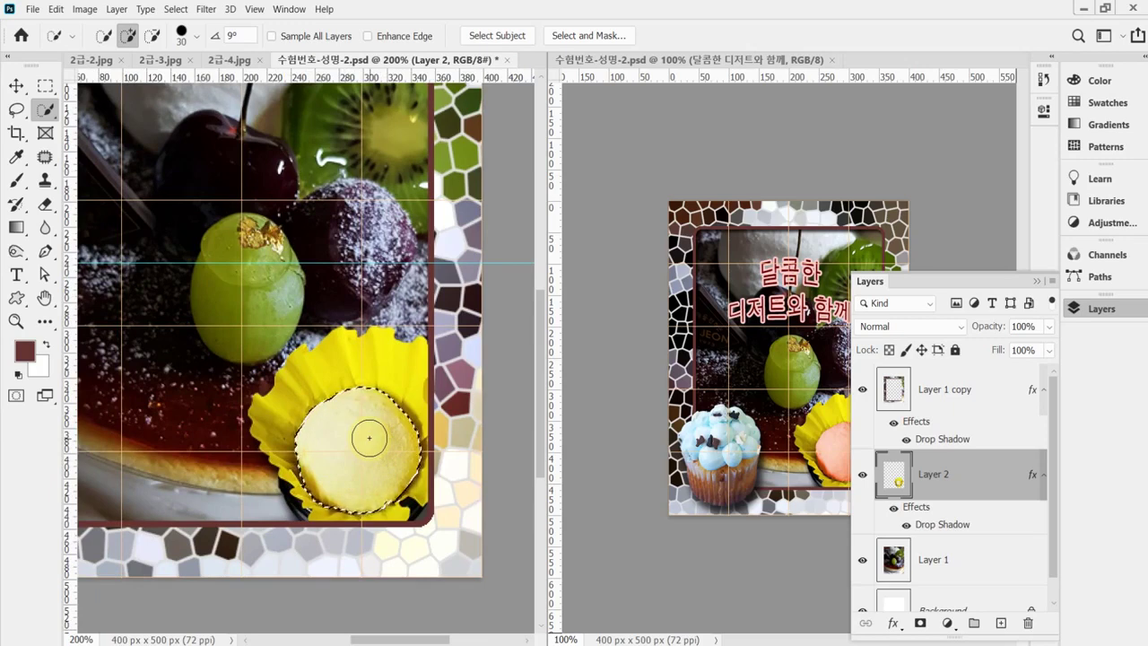
# Recolor the selected round dessert orange with a Hue/Saturation adjustment layer using Colorize, hue 17 and saturation 85, and save the composition.
pyautogui.click(946, 622)
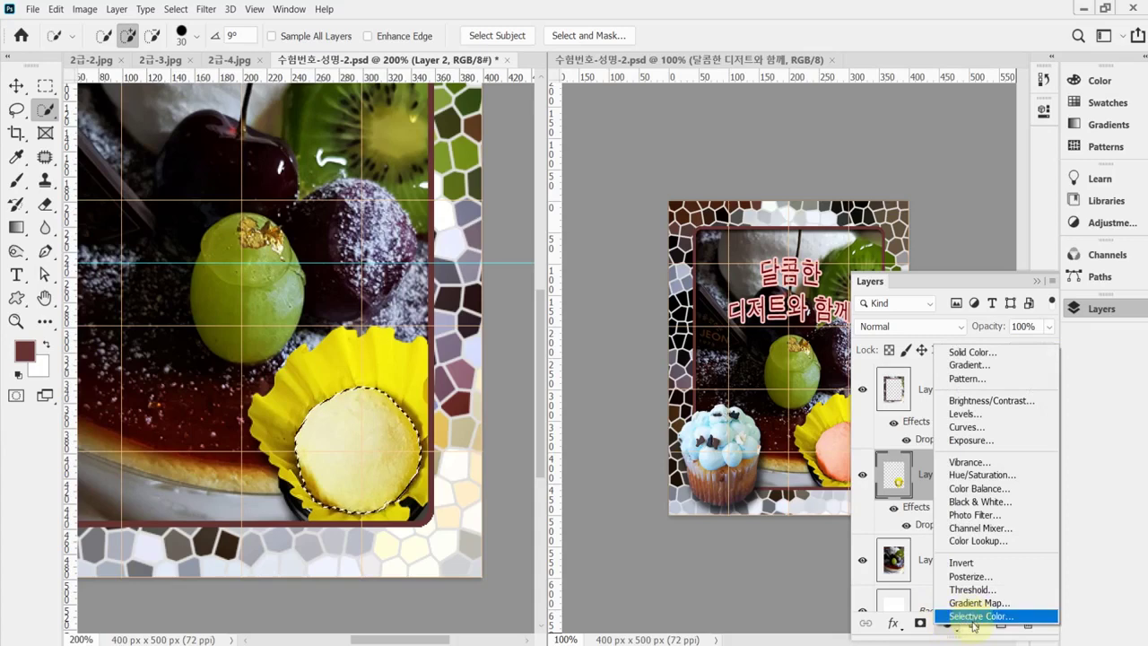
pyautogui.click(1018, 474)
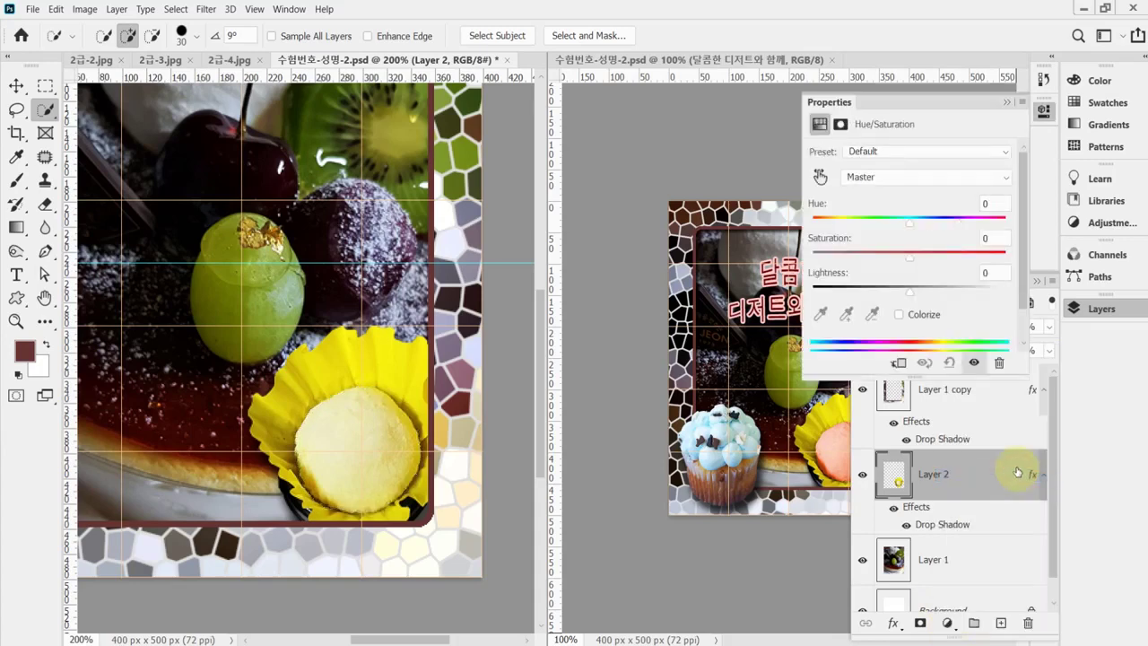
pyautogui.click(900, 314)
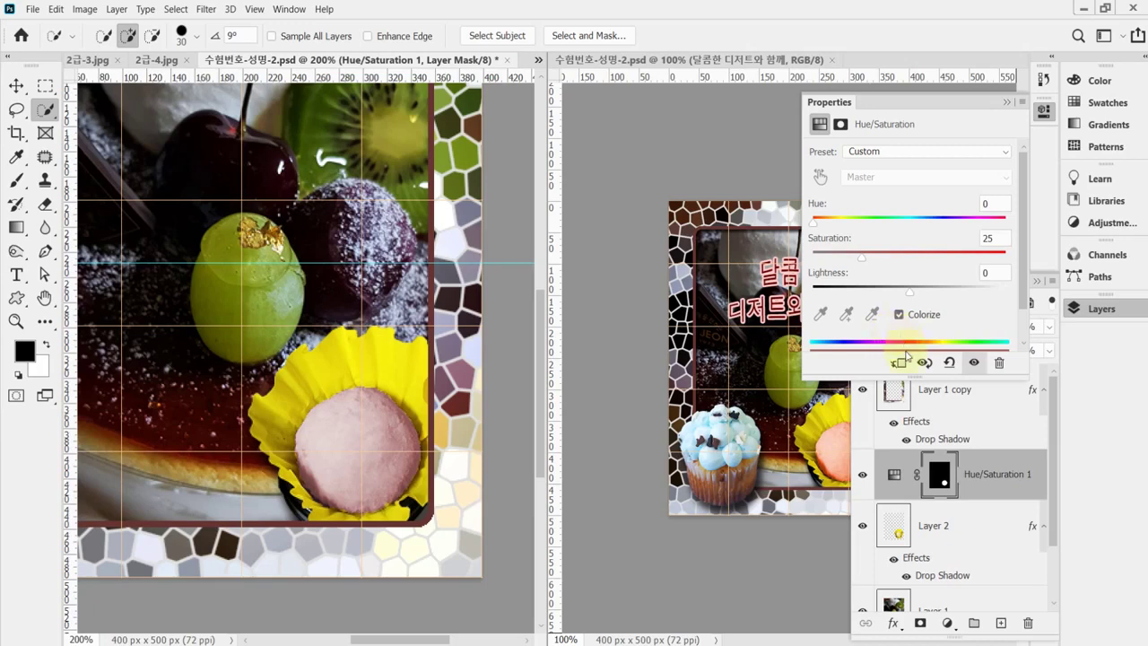
pyautogui.click(838, 224)
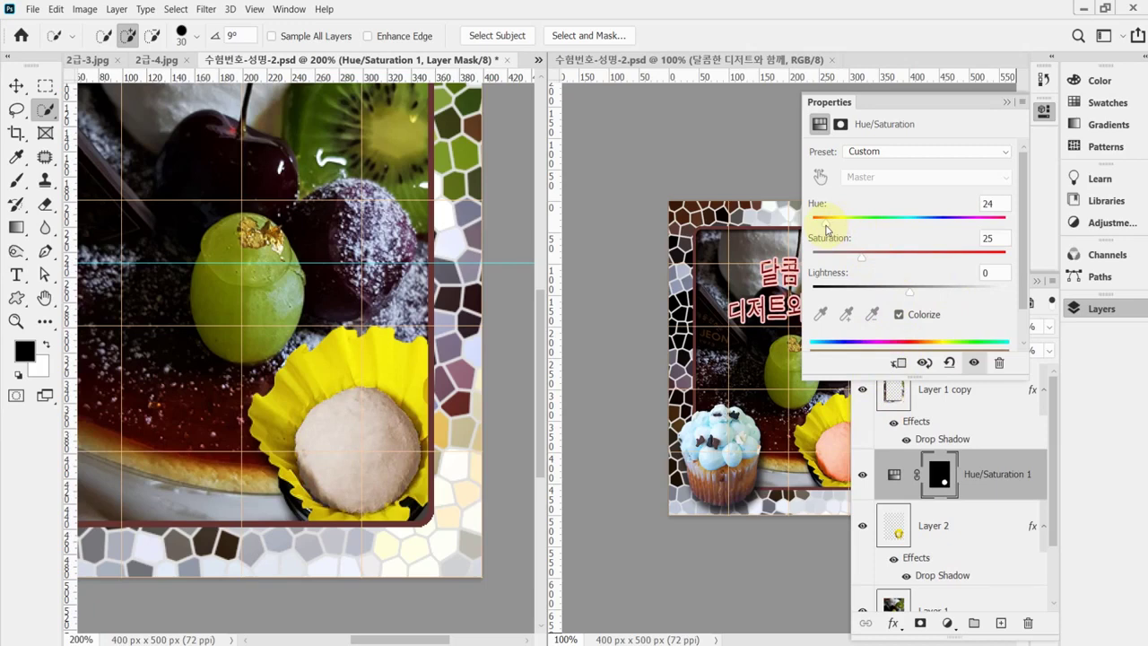
pyautogui.click(1002, 203)
pyautogui.write('17')
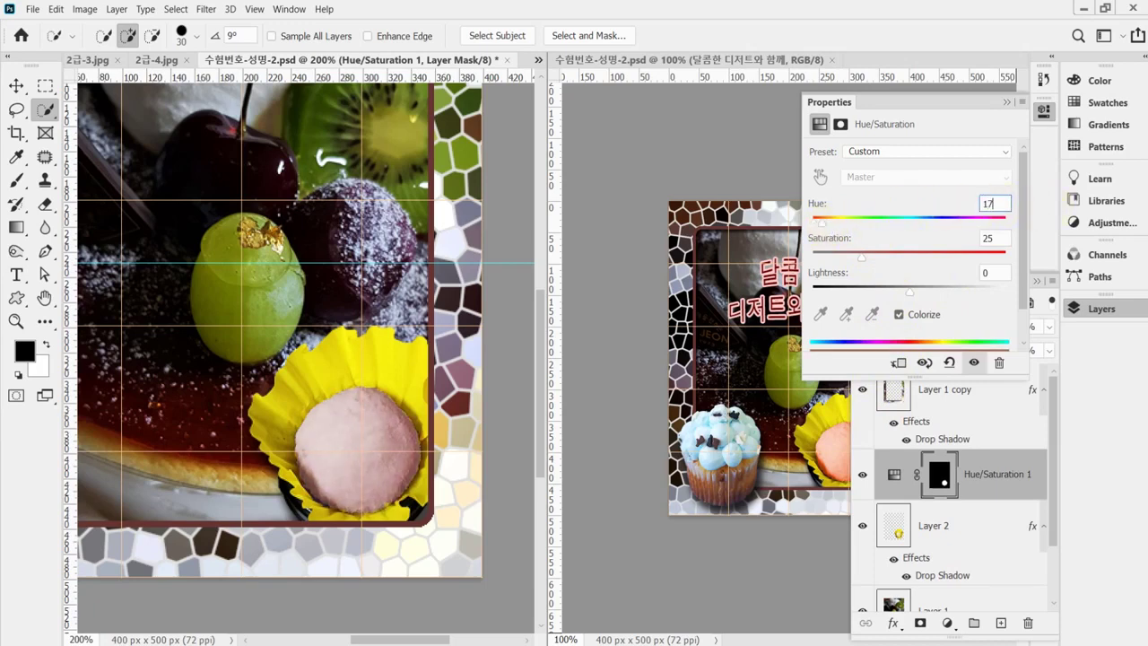
pyautogui.press('Tab')
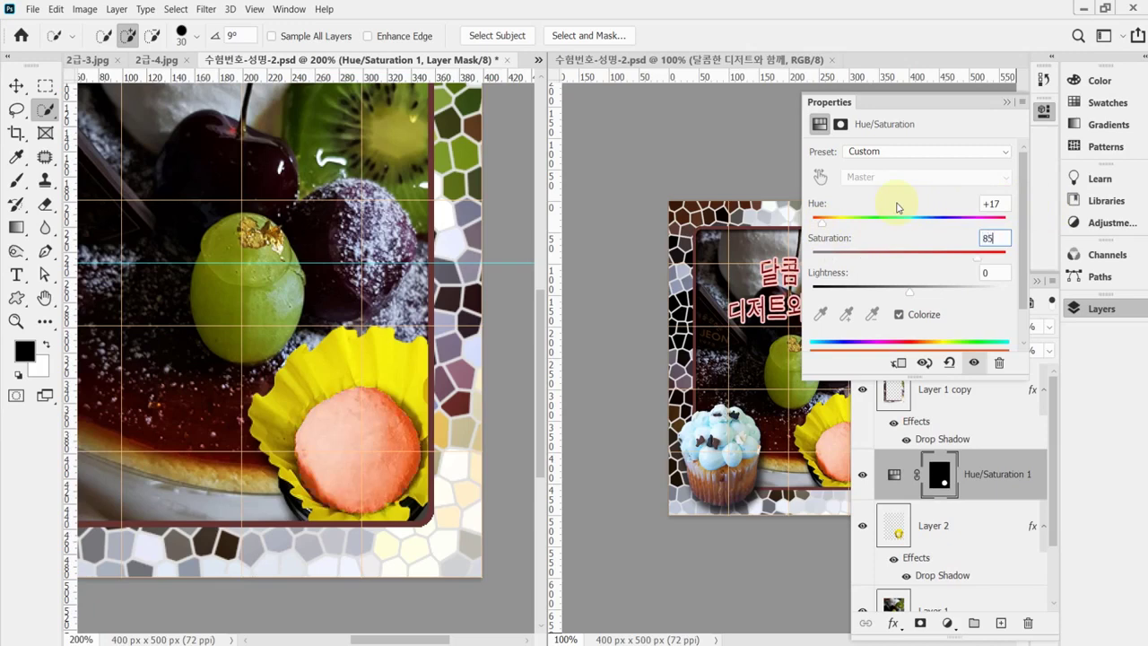
pyautogui.press('Tab')
pyautogui.press('Return')
pyautogui.click(1099, 309)
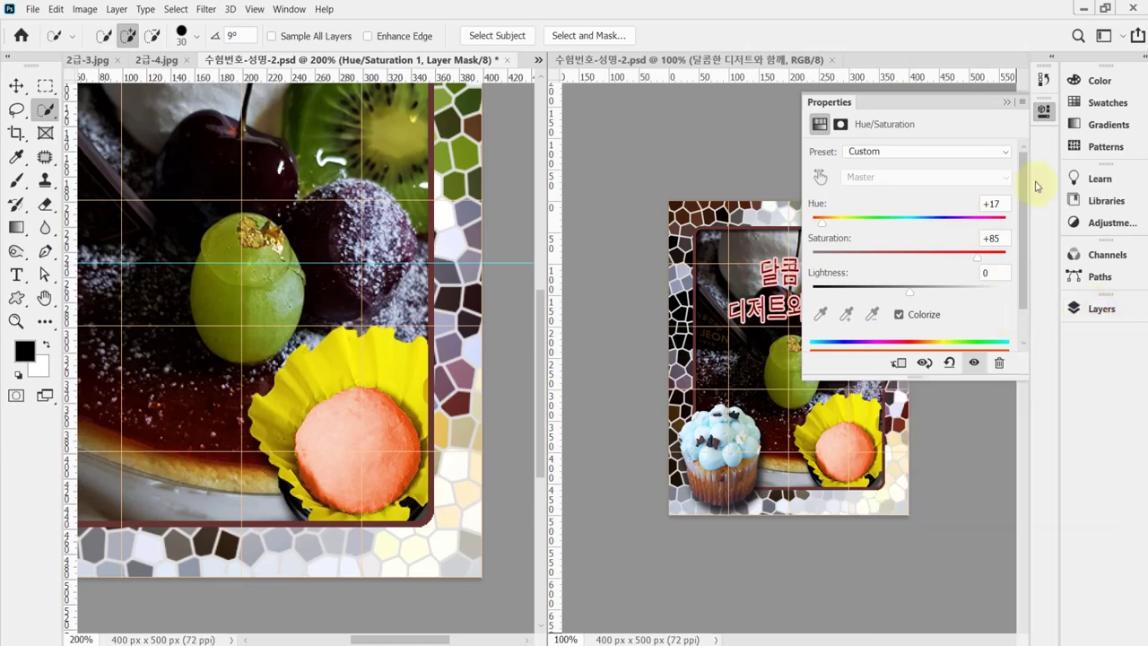
pyautogui.click(1044, 111)
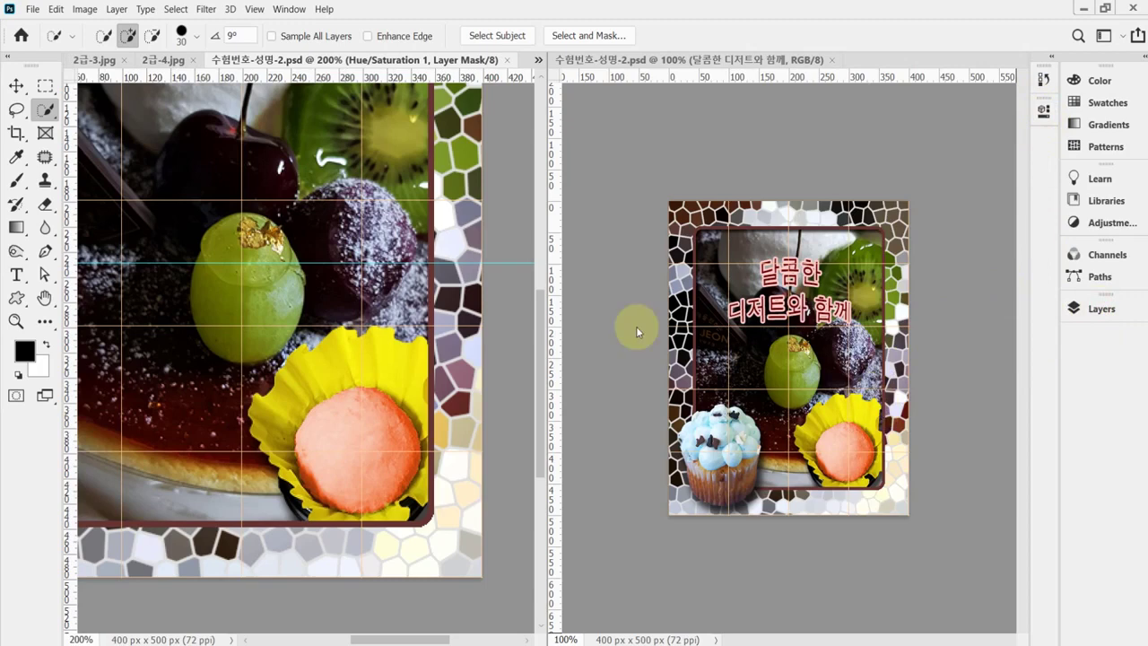
# Select the whole blue-frosted cupcake in 2급-4.jpg with the Object Selection tool.
pyautogui.click(193, 61)
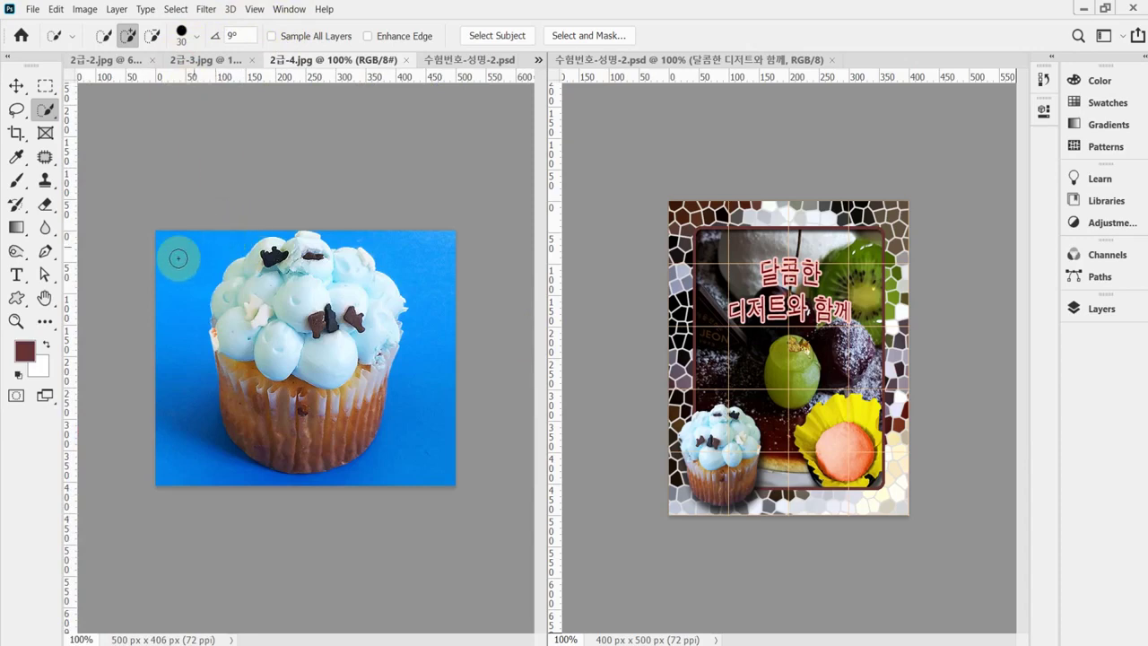
pyautogui.rightClick(38, 112)
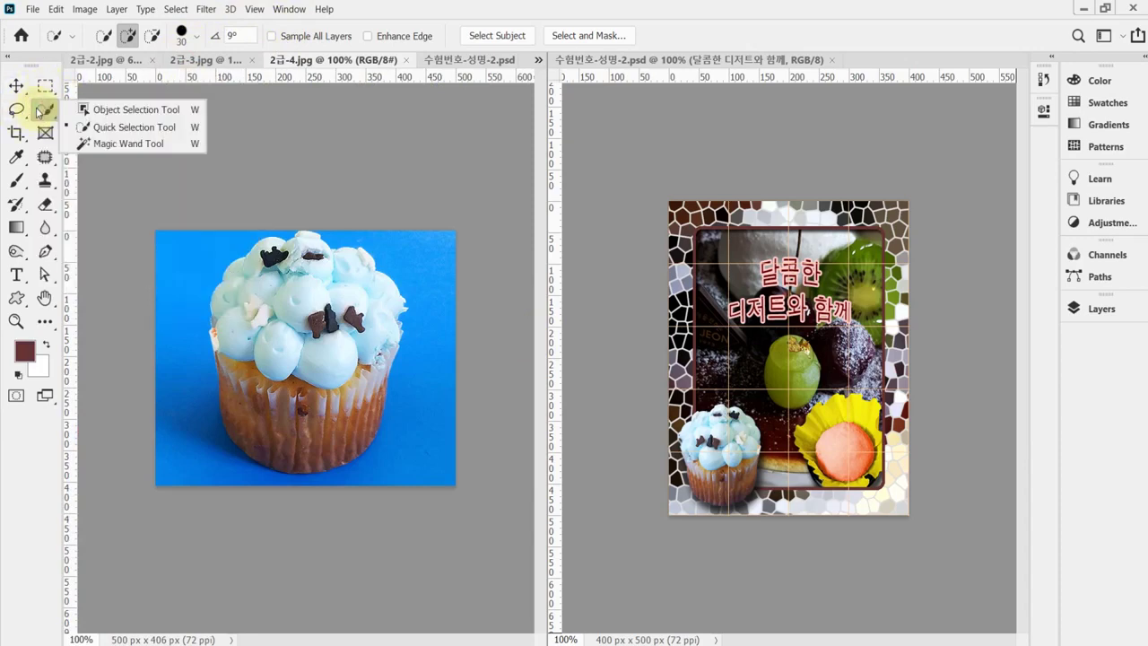
pyautogui.click(93, 111)
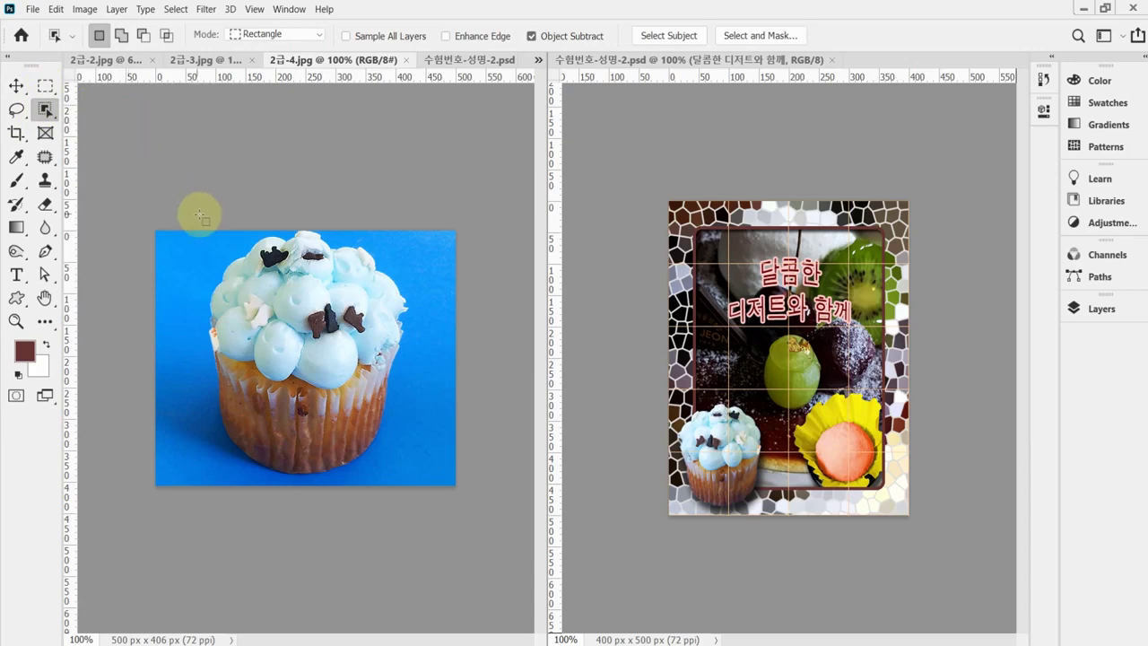
pyautogui.moveTo(184, 224); pyautogui.dragTo(438, 489)
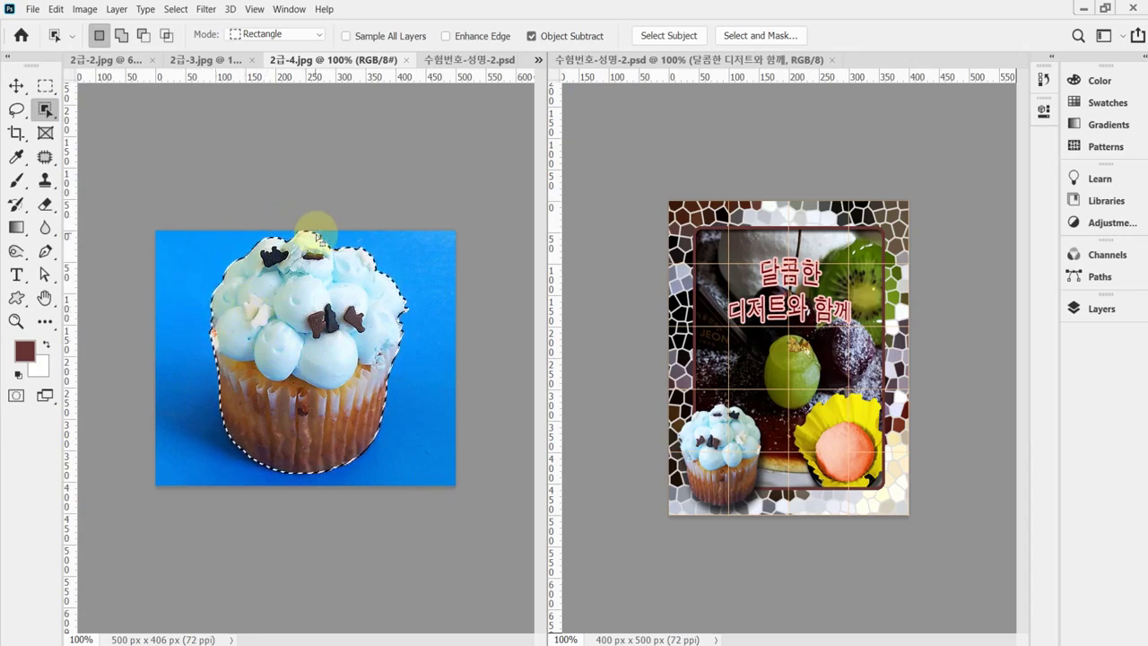
pyautogui.click(46, 113)
pyautogui.click(46, 113)
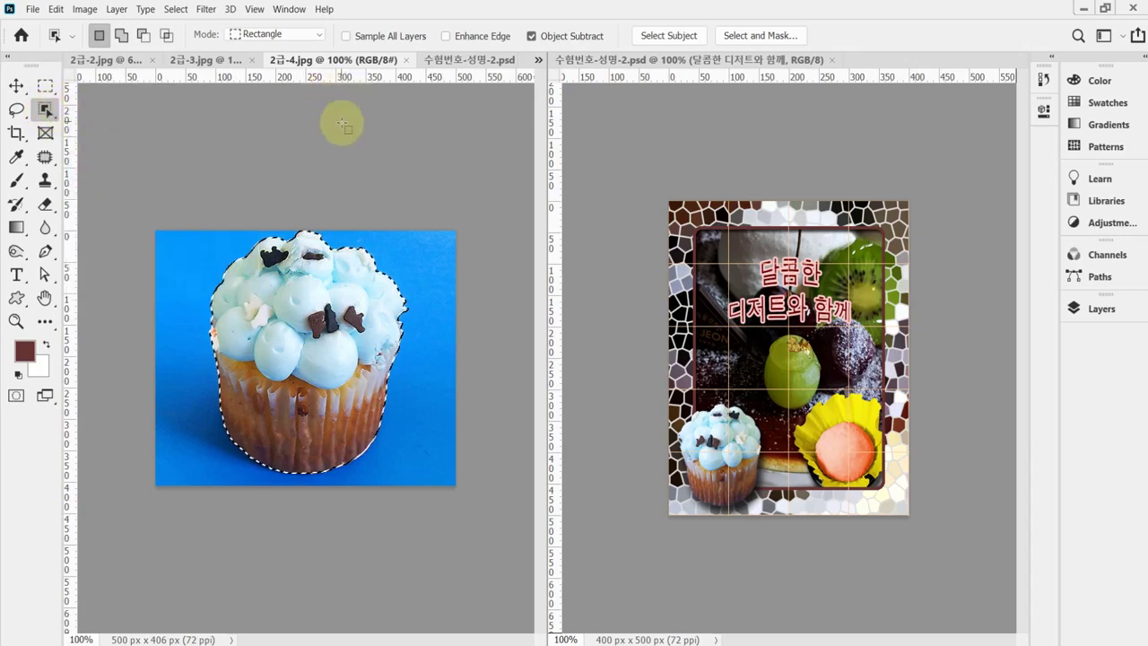
# Paste the copied cupcake into 수험번호-성명-2.psd and shrink it to about 44% near the frame's lower-left corner.
pyautogui.click(453, 59)
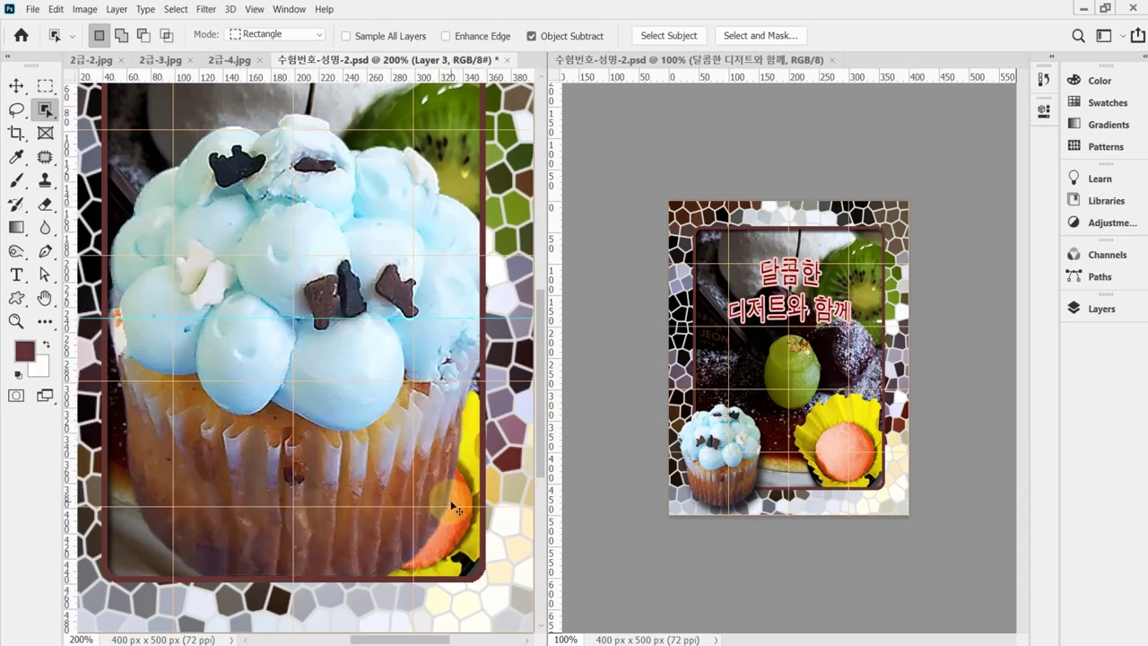
pyautogui.keyDown('ctrl'); pyautogui.keyDown('alt'); pyautogui.click(437, 455); pyautogui.keyUp('alt'); pyautogui.keyUp('ctrl')
pyautogui.hotkey('ctrl', 't')
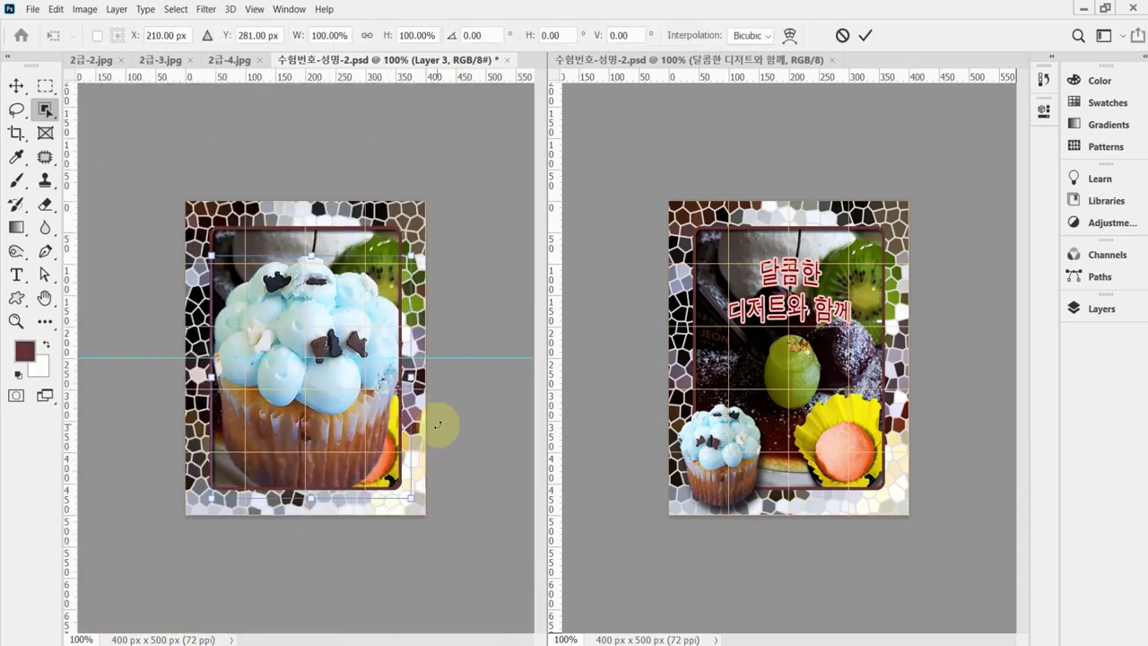
pyautogui.moveTo(412, 258); pyautogui.dragTo(299, 393)
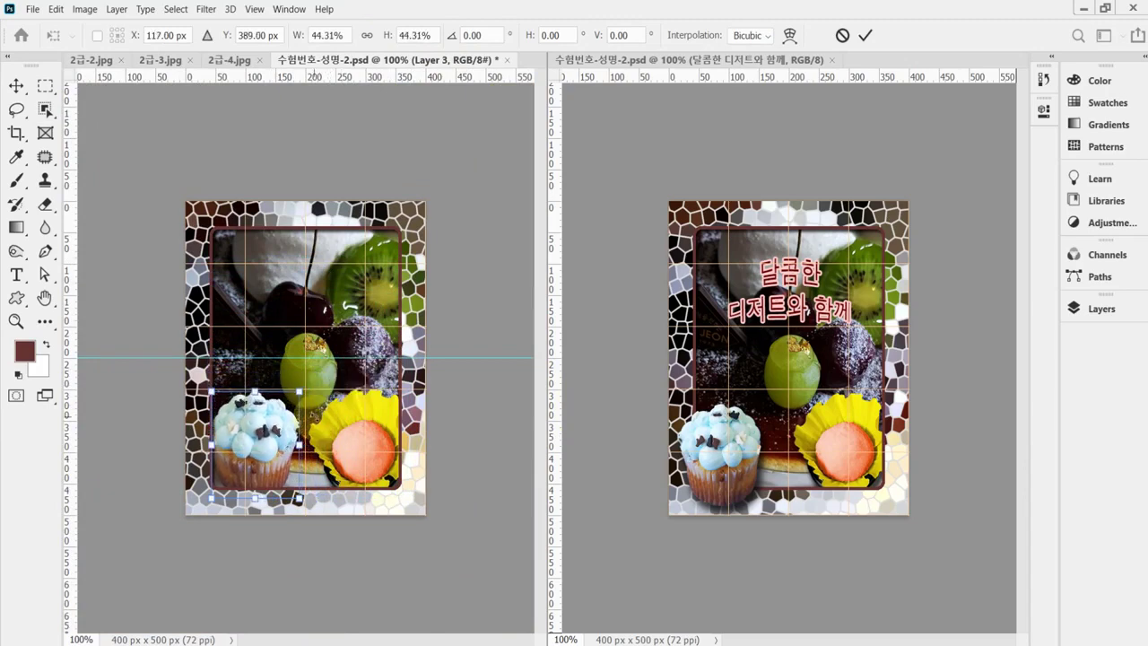
# Flip the cupcake horizontally and reduce it to about 42%, centered at about X 96.5 px, Y 403 px.
pyautogui.rightClick(285, 421)
pyautogui.click(330, 399)
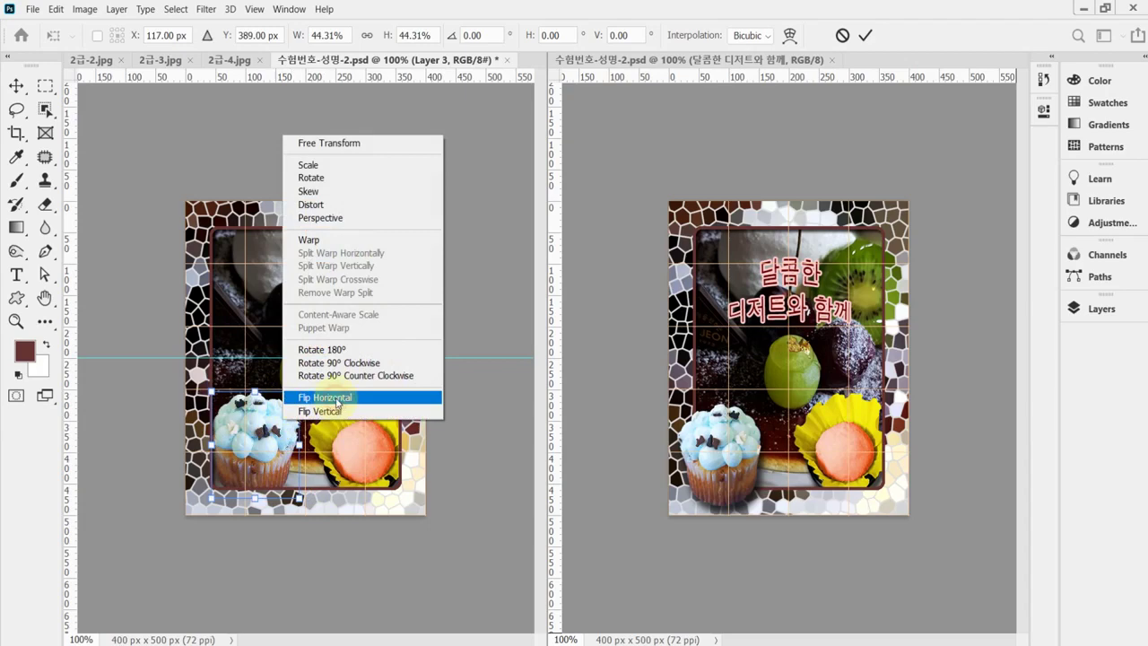
pyautogui.click(337, 403)
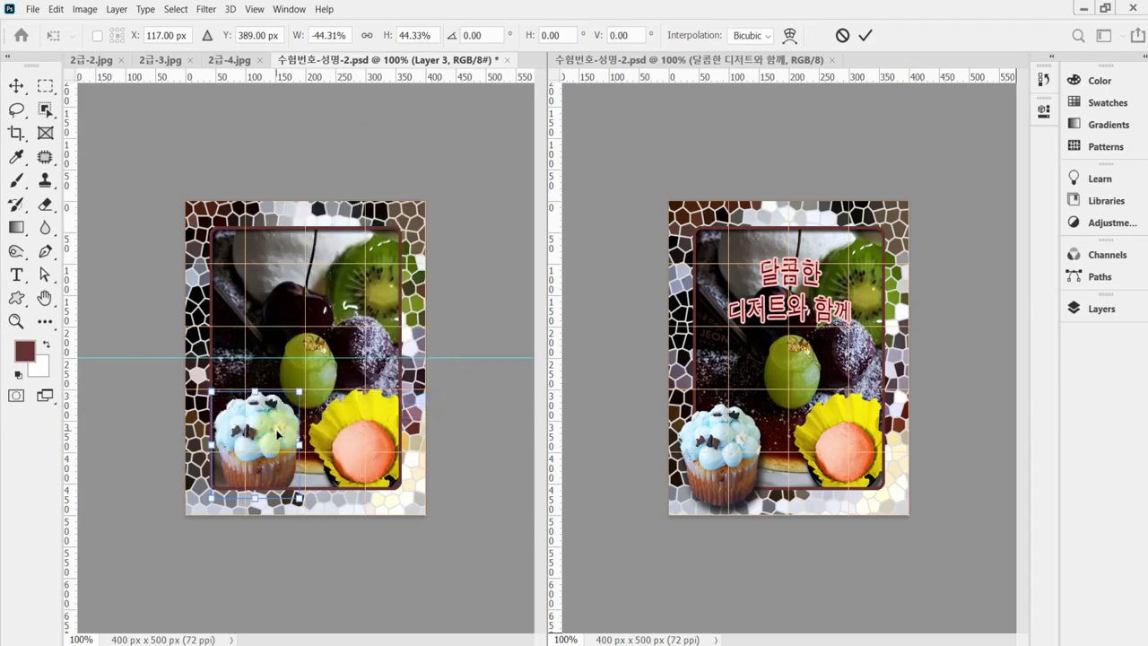
pyautogui.moveTo(277, 433); pyautogui.dragTo(270, 440)
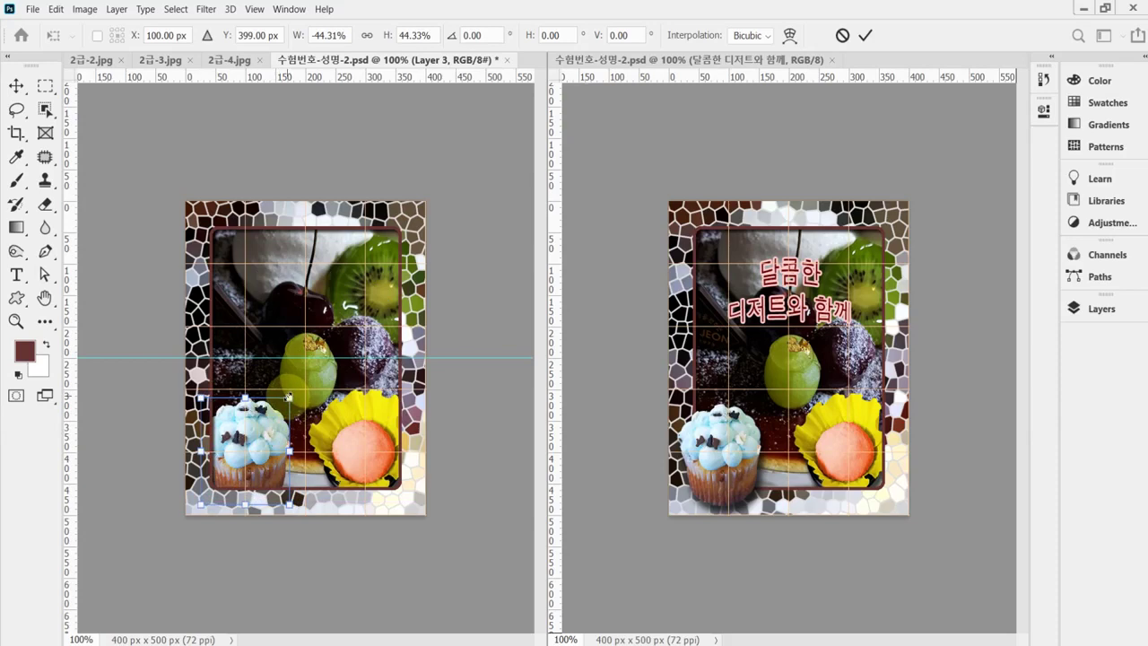
pyautogui.moveTo(288, 397)
pyautogui.mouseDown()
pyautogui.moveTo(307, 379)
pyautogui.moveTo(296, 401)
pyautogui.mouseUp()
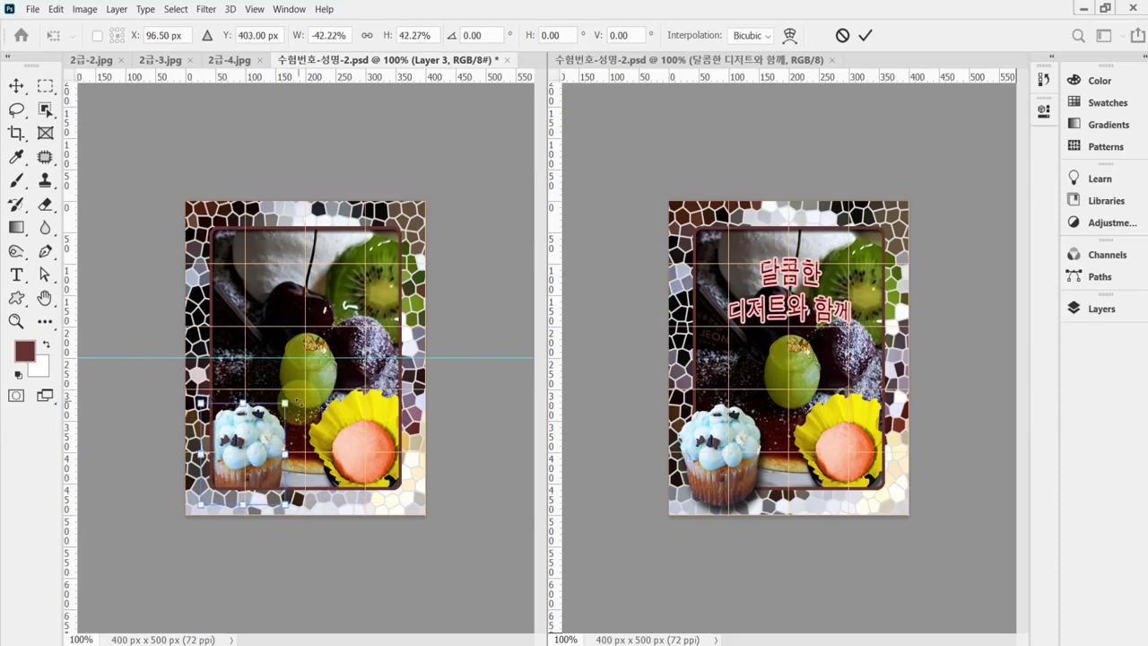
pyautogui.press('Return')
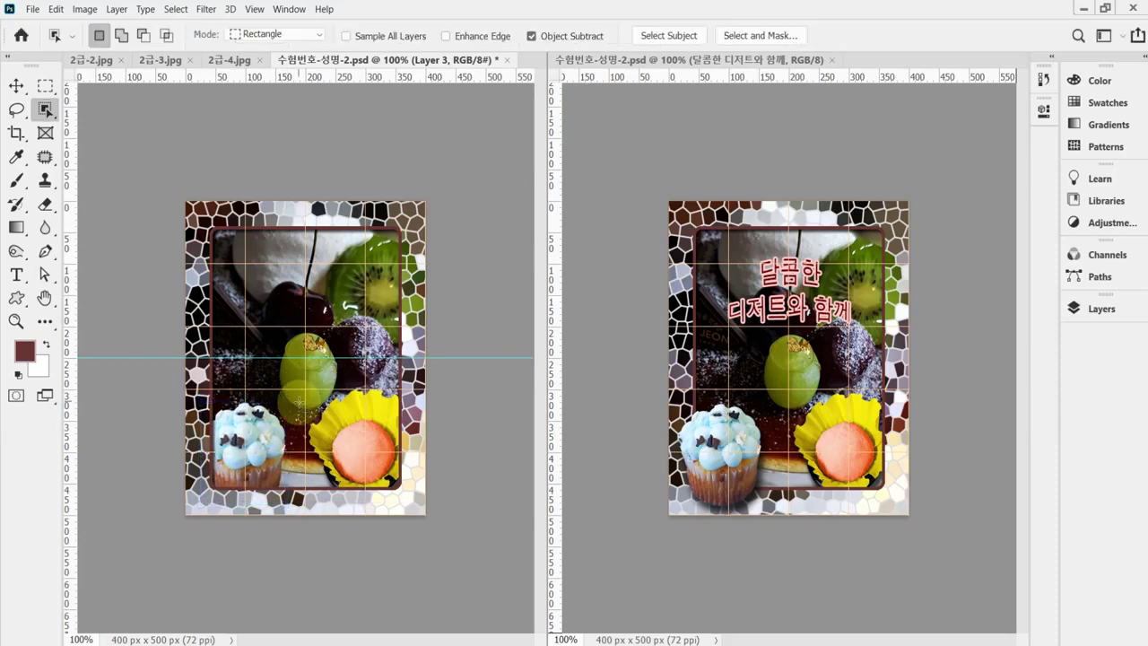
# Bring the cupcake layer in front of the frame, move the cupcake to about X 82.5 px, Y 400 px, and save.
pyautogui.hotkey('ctrl', 'z')
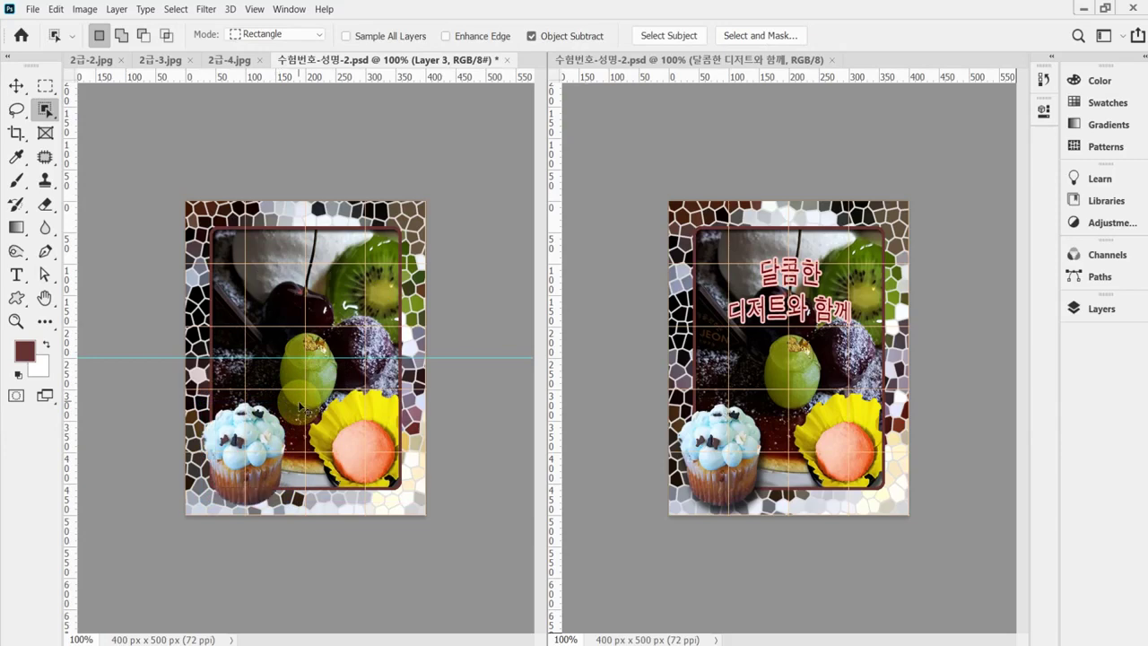
pyautogui.hotkey('ctrl', 't')
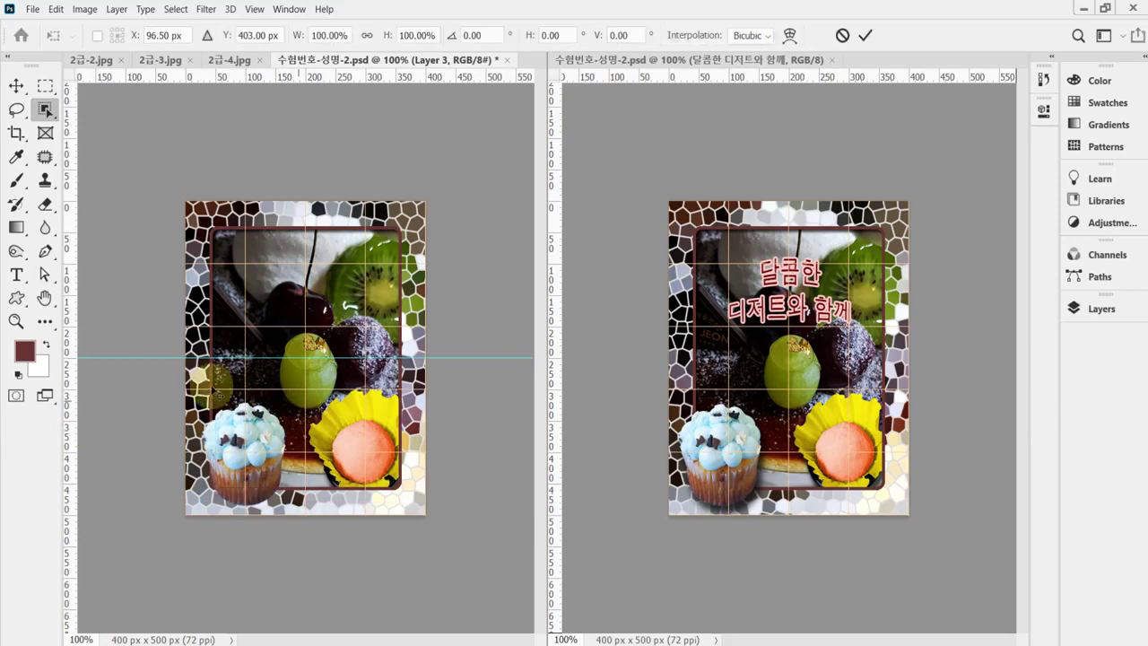
pyautogui.moveTo(255, 442); pyautogui.dragTo(244, 439)
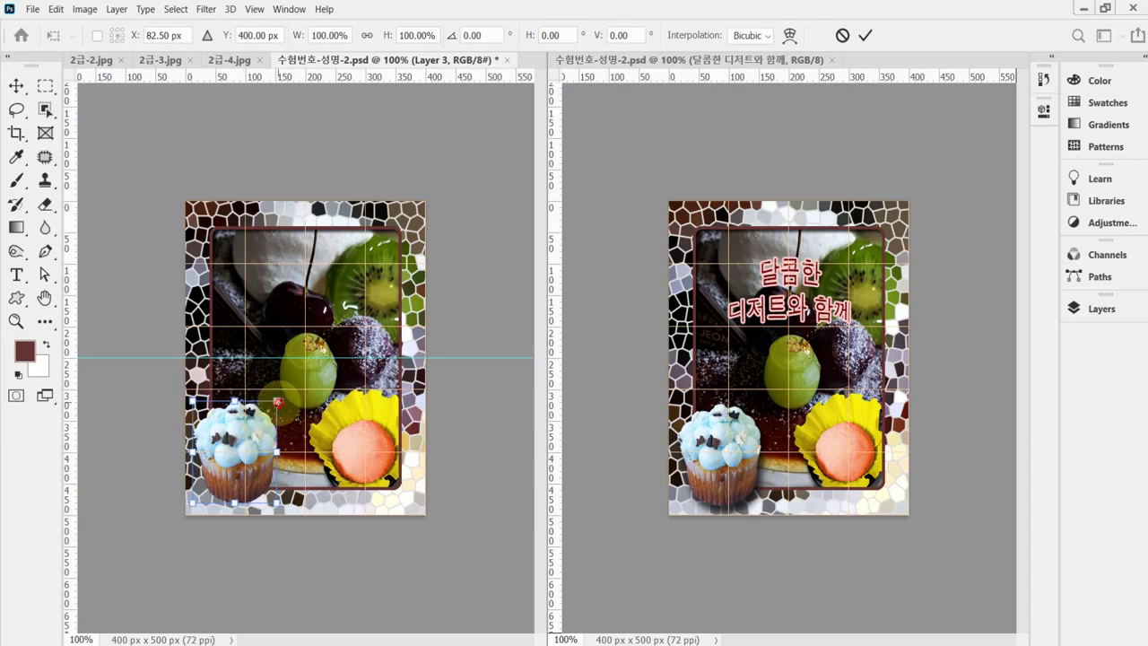
pyautogui.press('Return')
pyautogui.press('w')
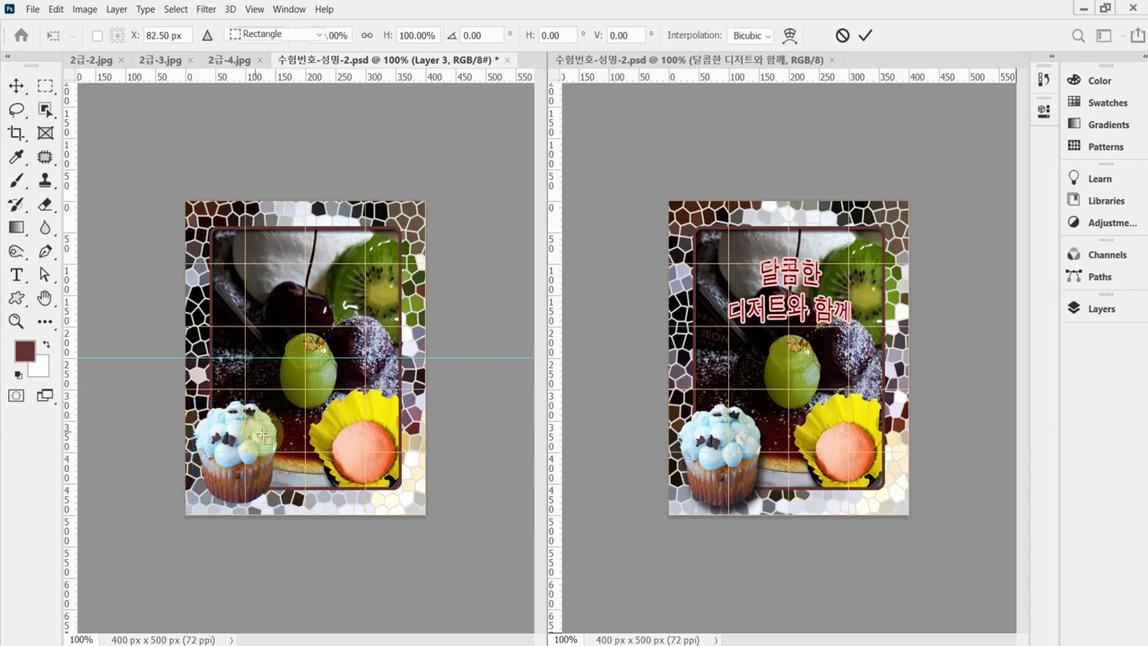
pyautogui.hotkey('ctrl', 's')
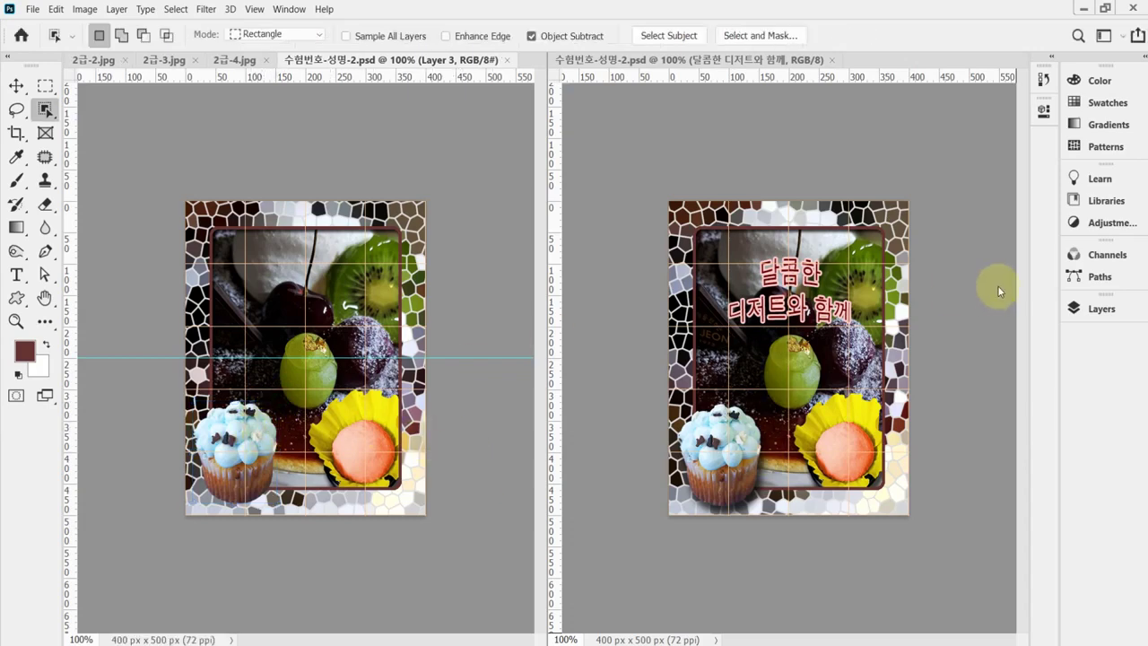
# Add a Drop Shadow to the cupcake on Layer 3 with distance 12 px, spread 13% and size 15 px, and save.
pyautogui.click(1092, 311)
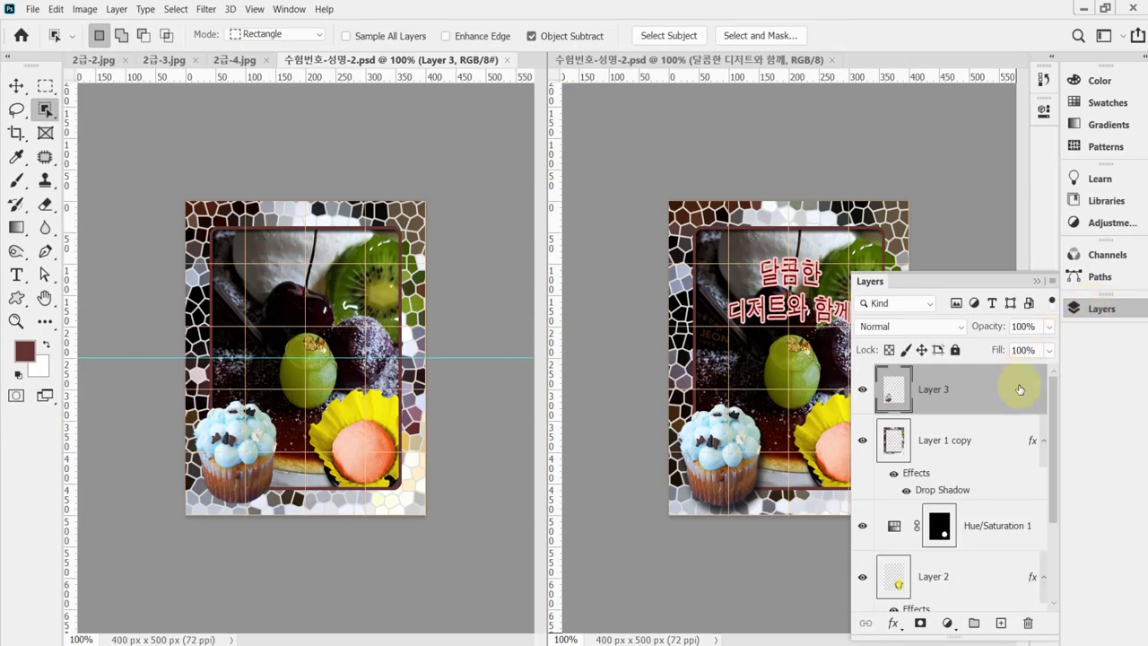
pyautogui.click(896, 624)
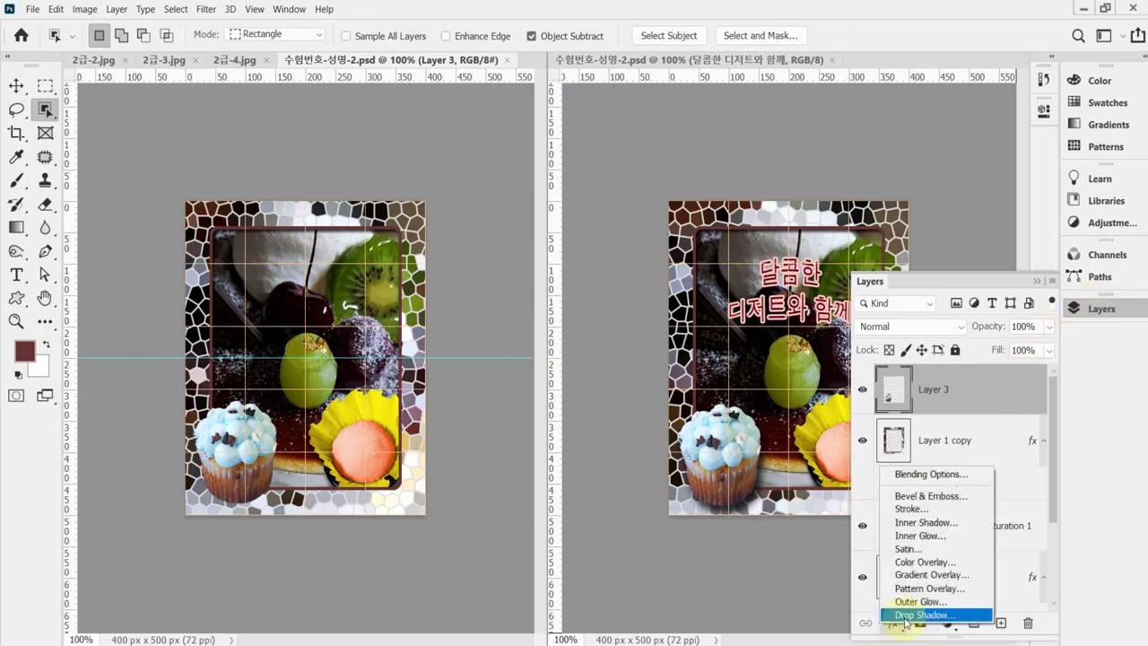
pyautogui.click(906, 615)
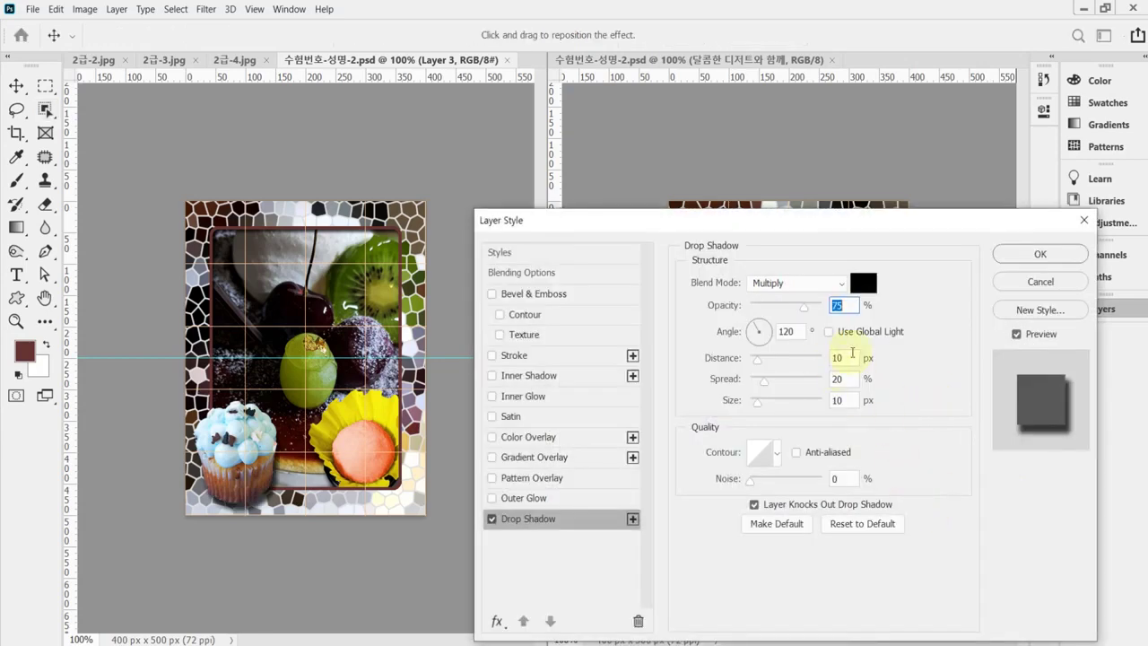
pyautogui.click(852, 353)
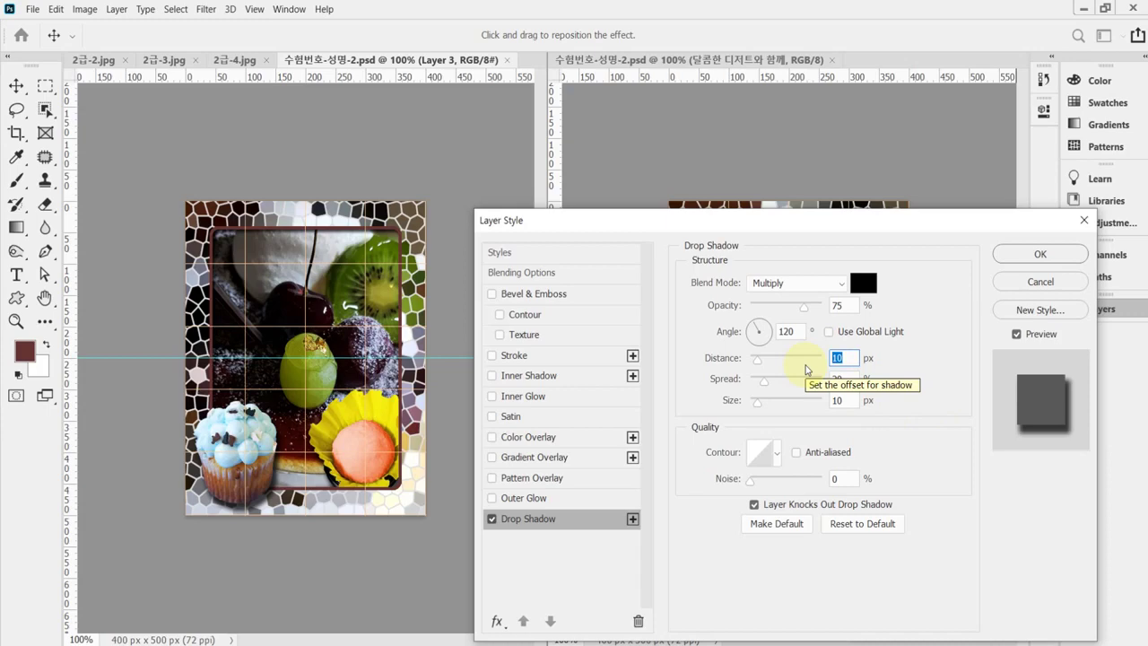
pyautogui.write('12')
pyautogui.press('Tab')
pyautogui.write('13')
pyautogui.press('Tab')
pyautogui.write('1')
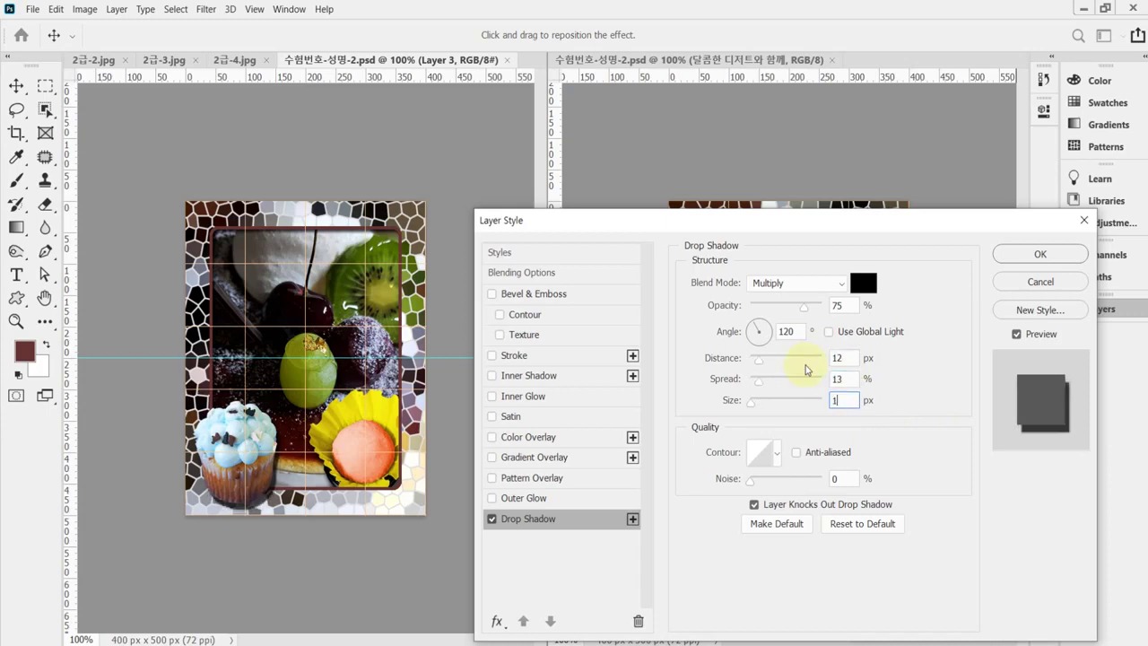
pyautogui.write('5')
pyautogui.press('Return')
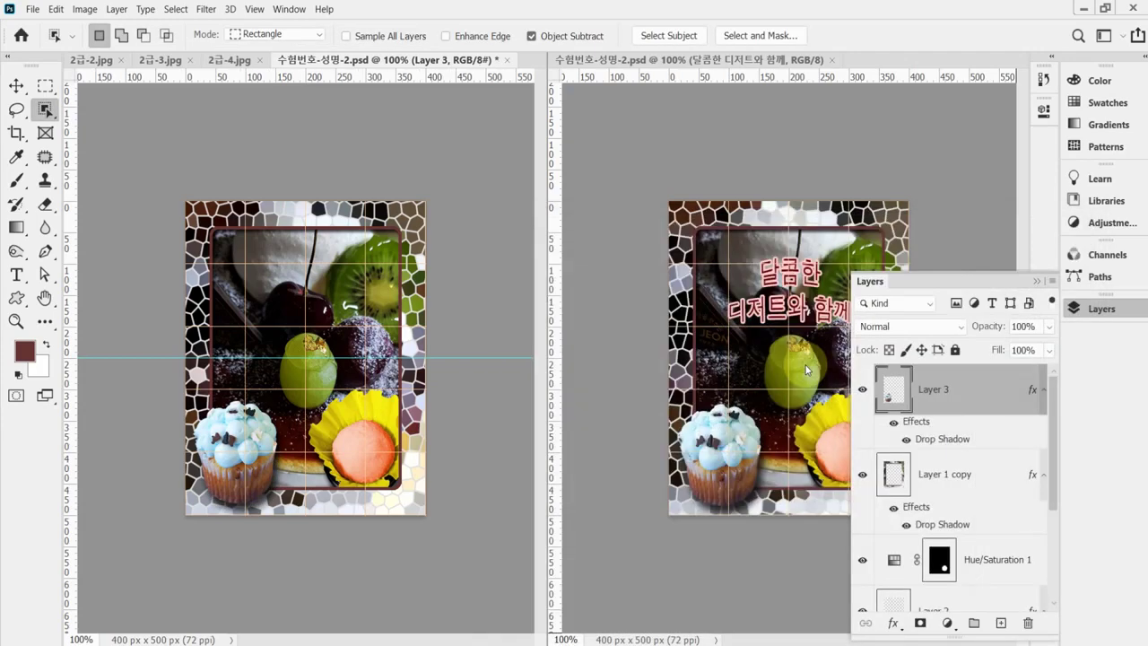
pyautogui.hotkey('ctrl', 's')
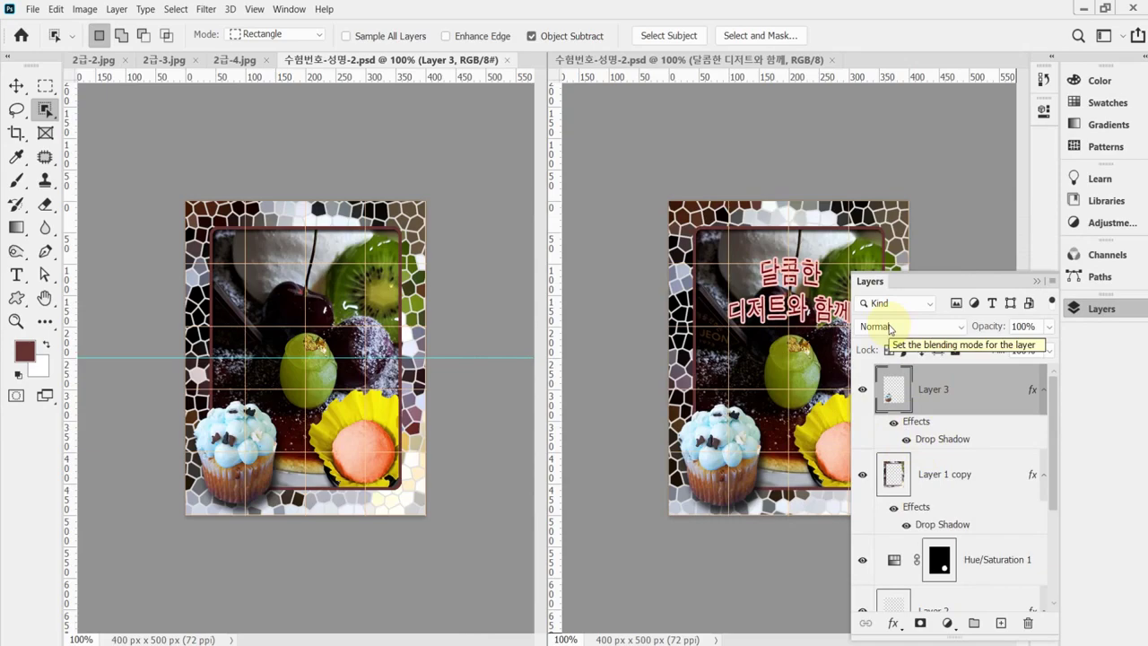
# Check the Problem 2 conditions in the exam PDF for the title's font, size, color and stroke.
pyautogui.hotkey('alt', 'Tab')
pyautogui.moveTo(640, 570); pyautogui.dragTo(596, 526)
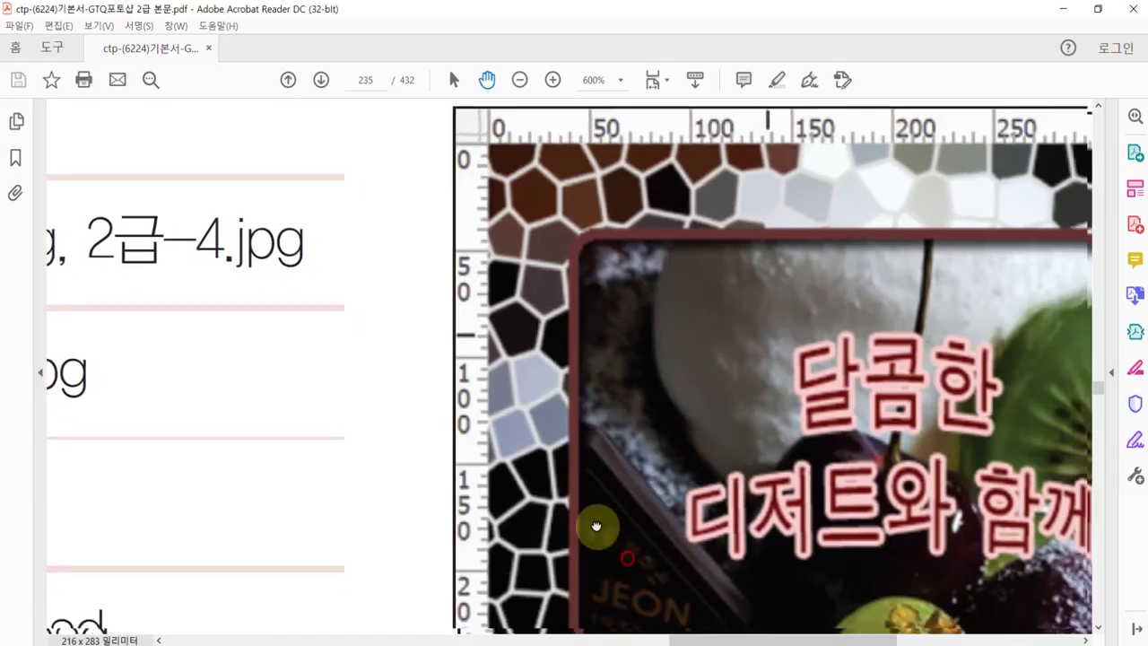
pyautogui.scroll(-2, 568, 505)
pyautogui.keyDown('ctrl'); pyautogui.scroll(-4, 469, 533); pyautogui.keyUp('ctrl')
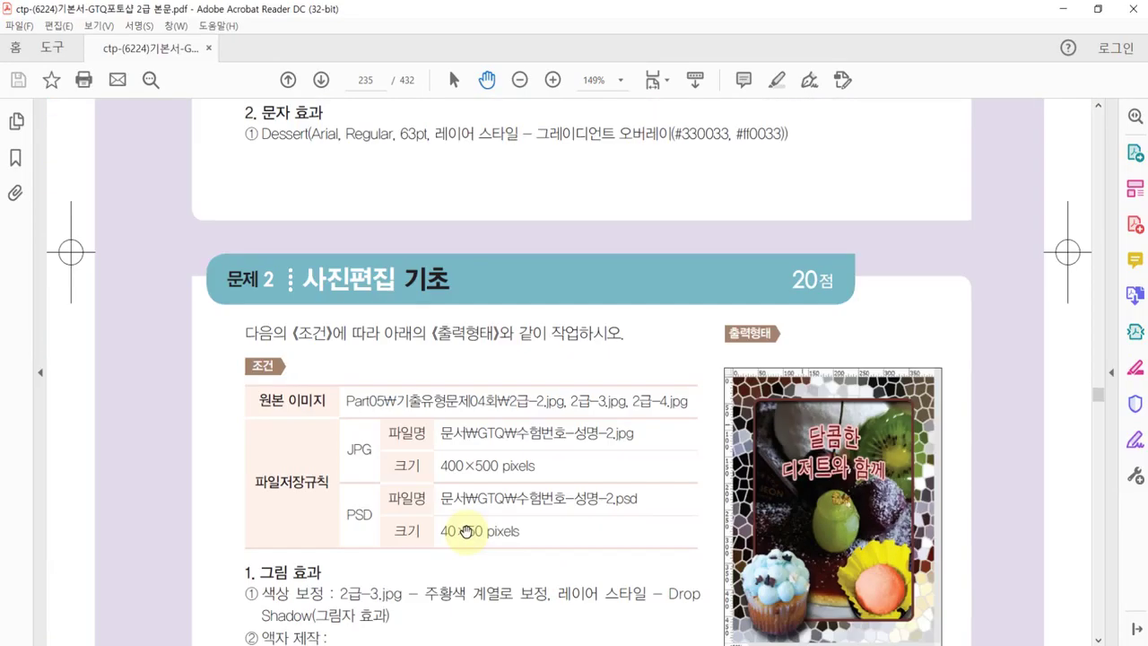
pyautogui.moveTo(467, 530); pyautogui.dragTo(508, 411)
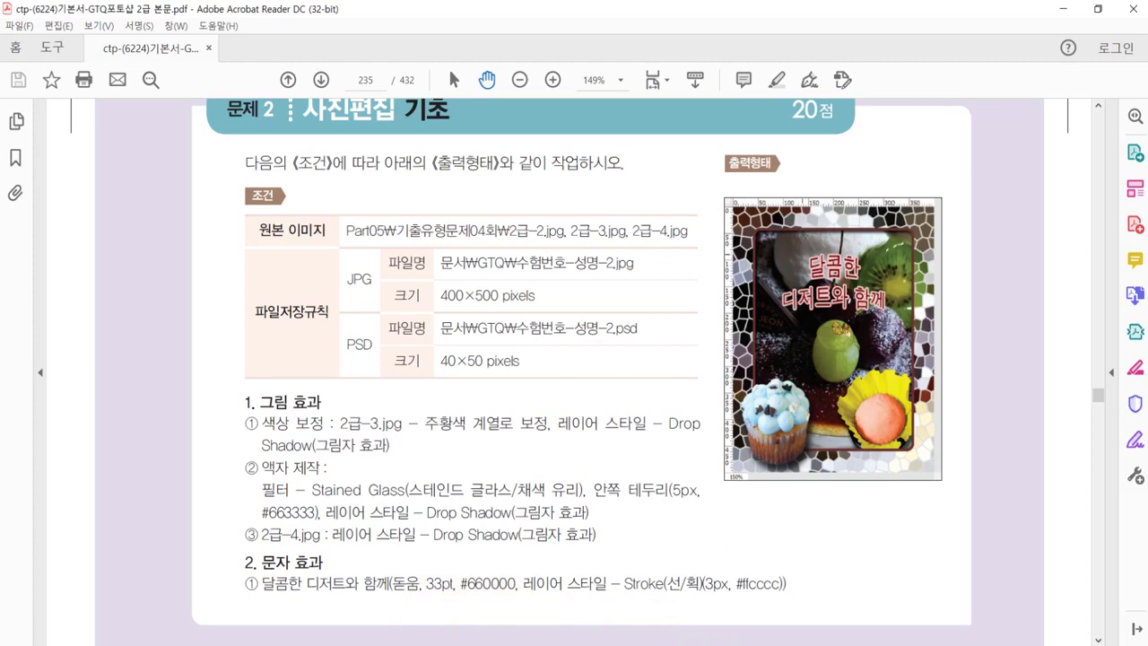
pyautogui.hotkey('alt', 'Tab')
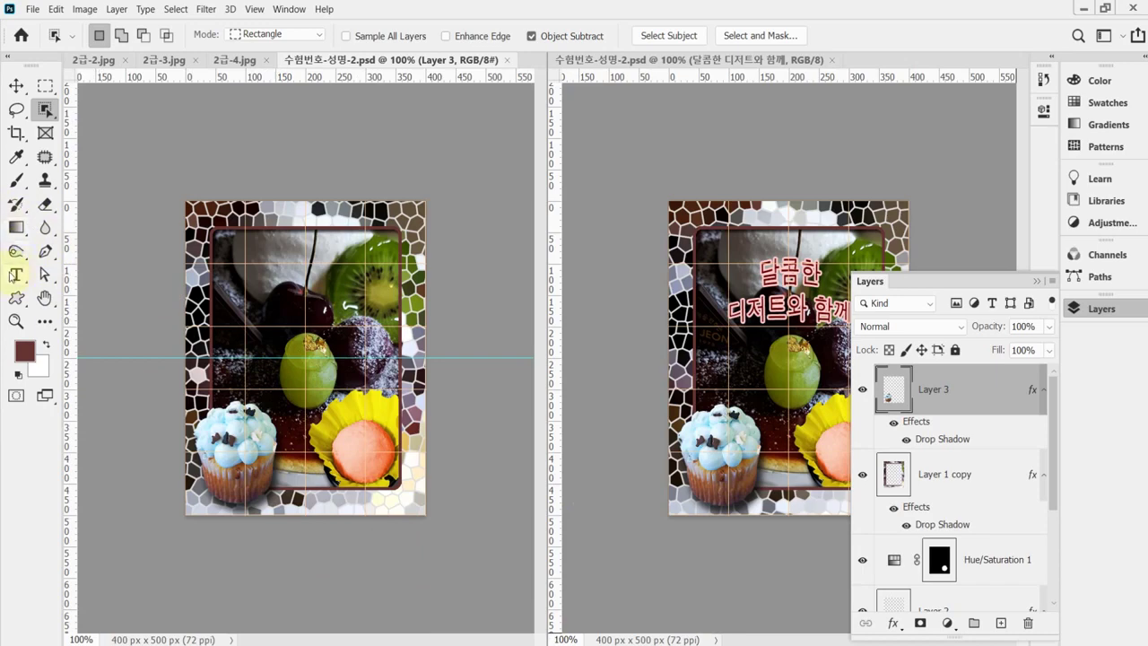
# Start a horizontal text over the upper part of the cake photo, centered, in 돋움 at 33 pt with Strong anti-aliasing.
pyautogui.moveTo(16, 274); pyautogui.dragTo(81, 283)
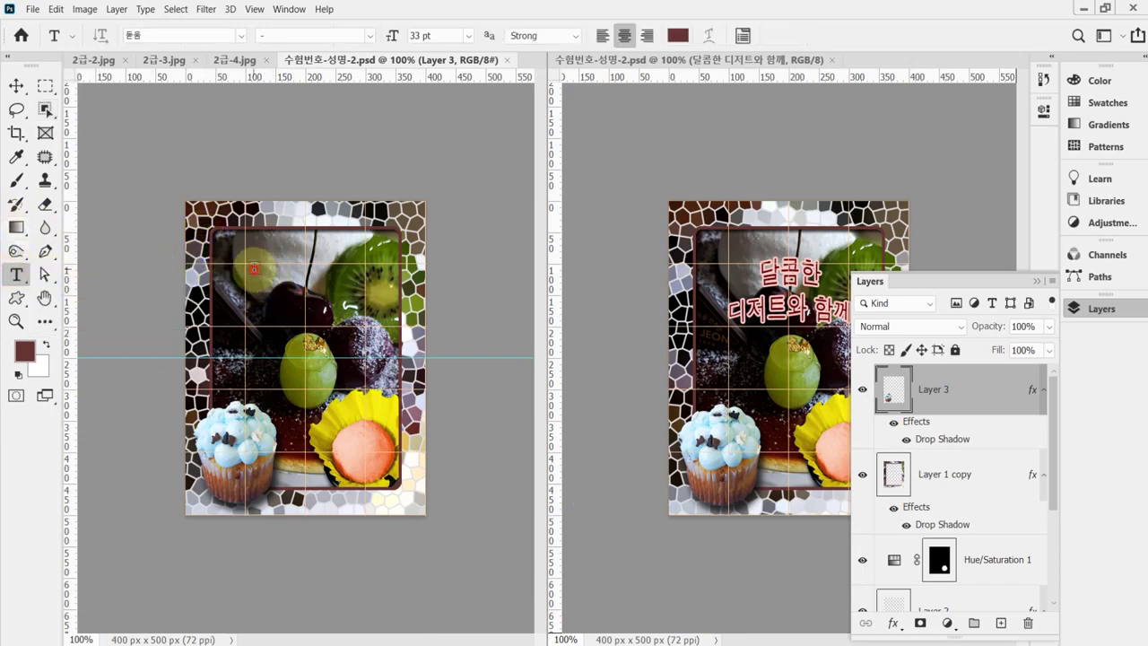
pyautogui.click(254, 266)
pyautogui.moveTo(254, 266); pyautogui.dragTo(304, 266)
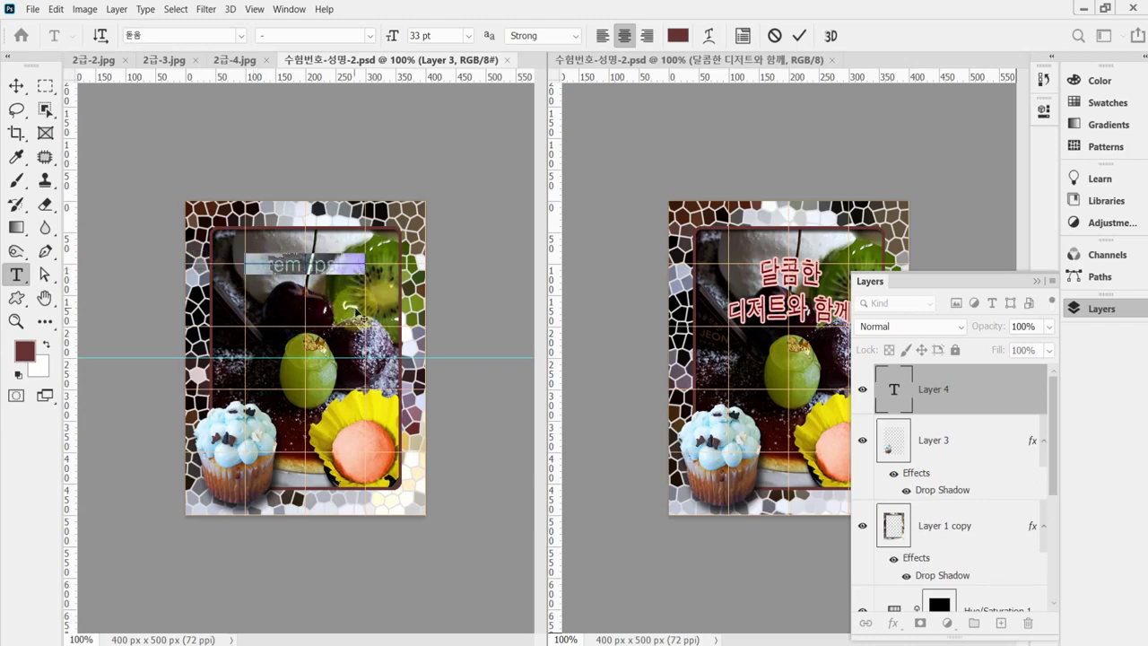
pyautogui.moveTo(545, 134); pyautogui.dragTo(548, 123)
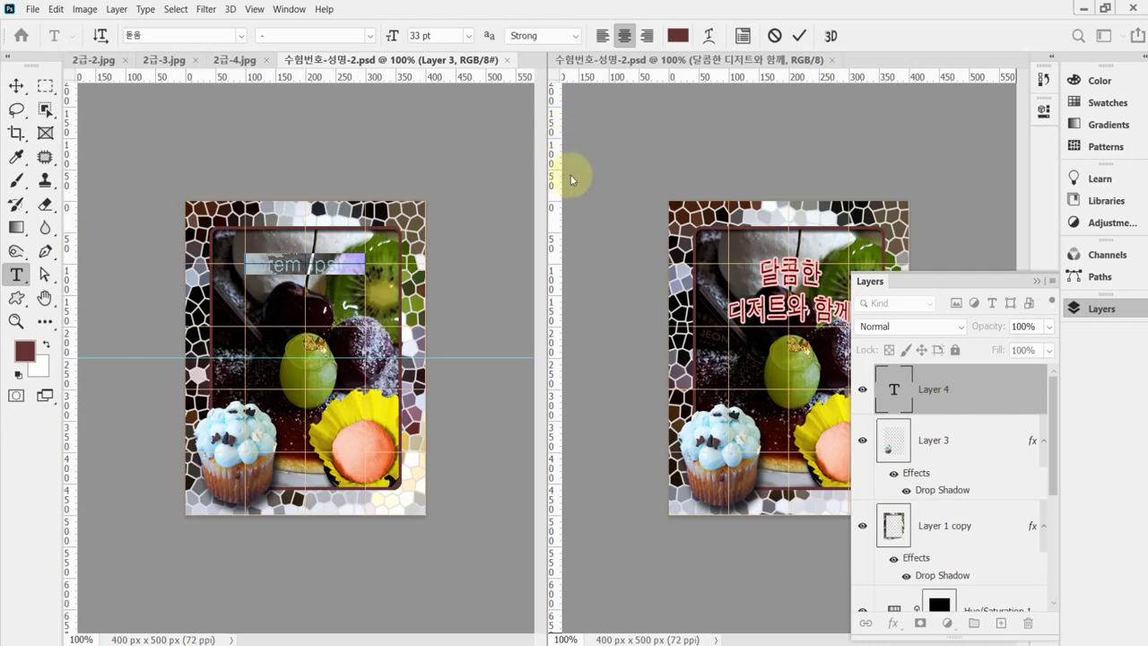
pyautogui.click(659, 65)
pyautogui.click(440, 34)
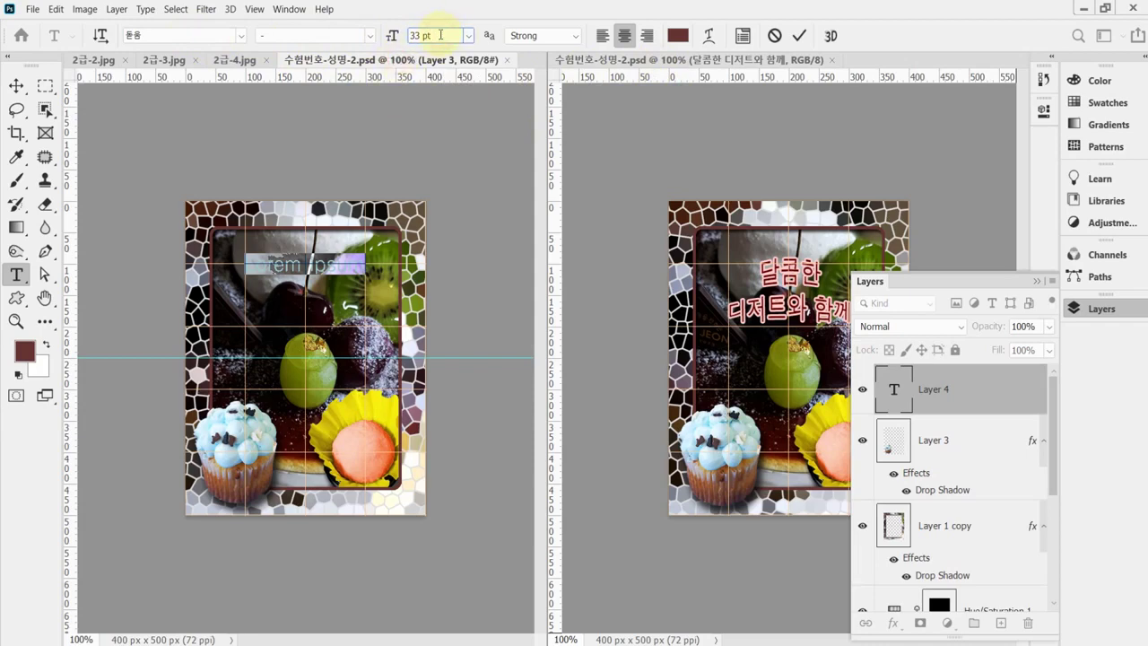
pyautogui.click(624, 36)
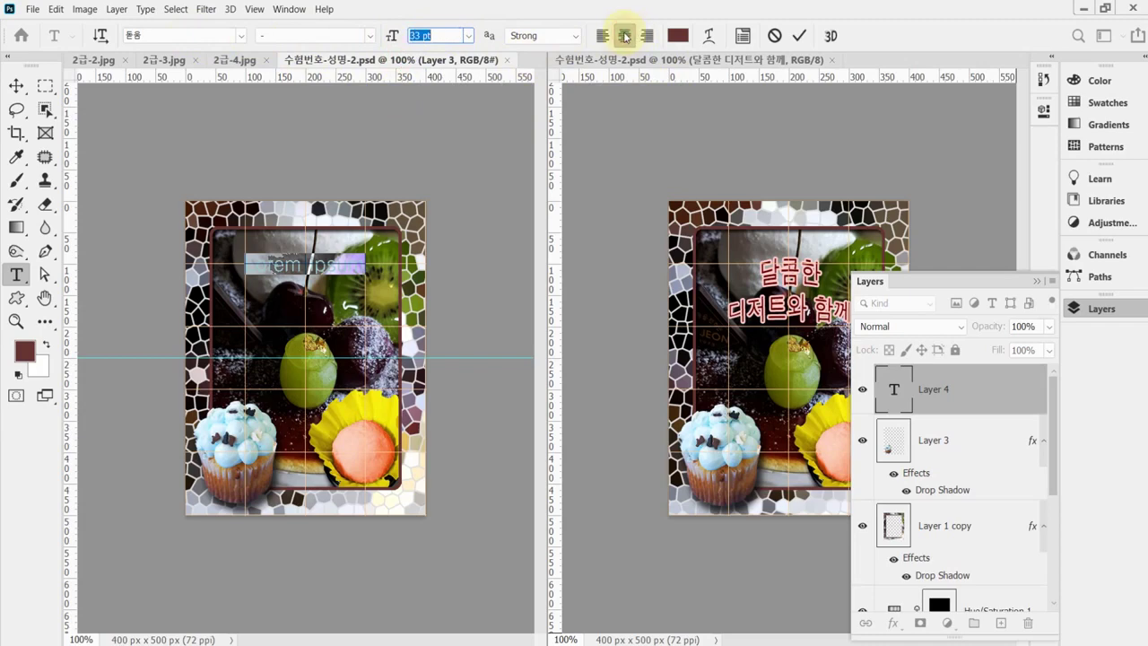
pyautogui.click(574, 36)
pyautogui.click(575, 36)
pyautogui.click(575, 35)
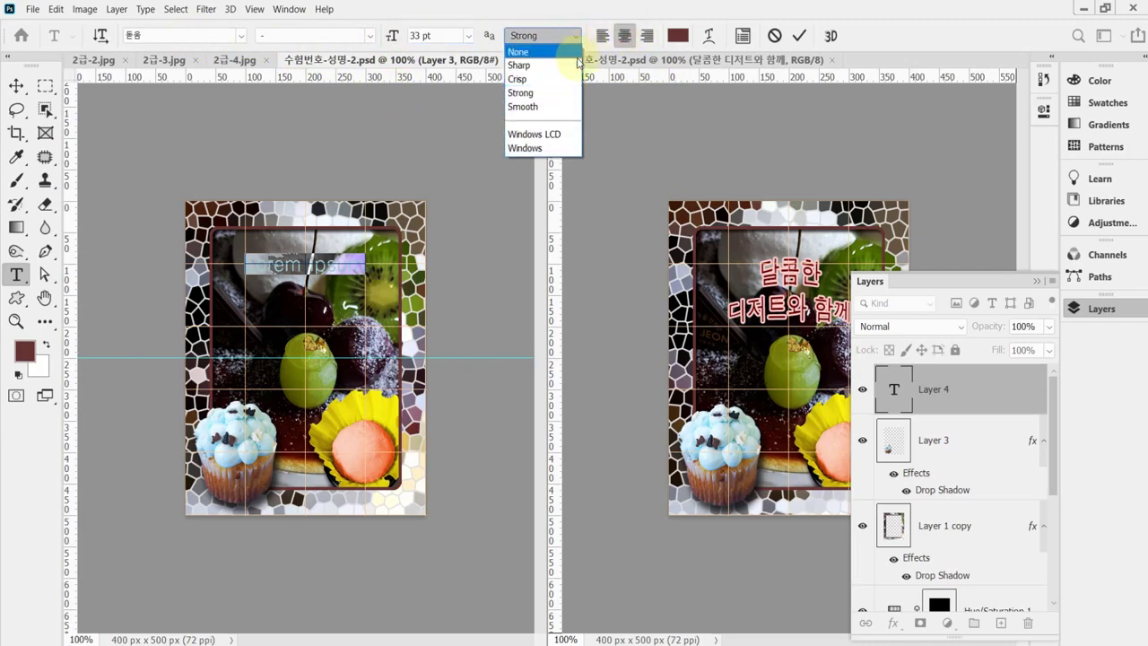
pyautogui.click(551, 92)
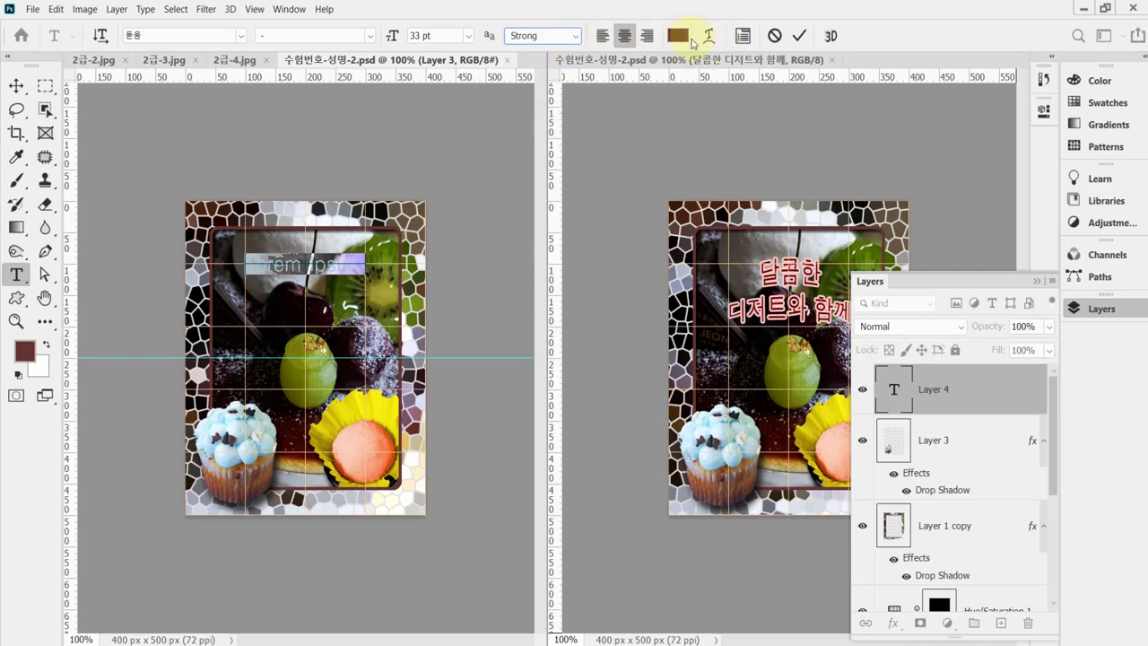
# Set the new text's color to #660000.
pyautogui.click(678, 35)
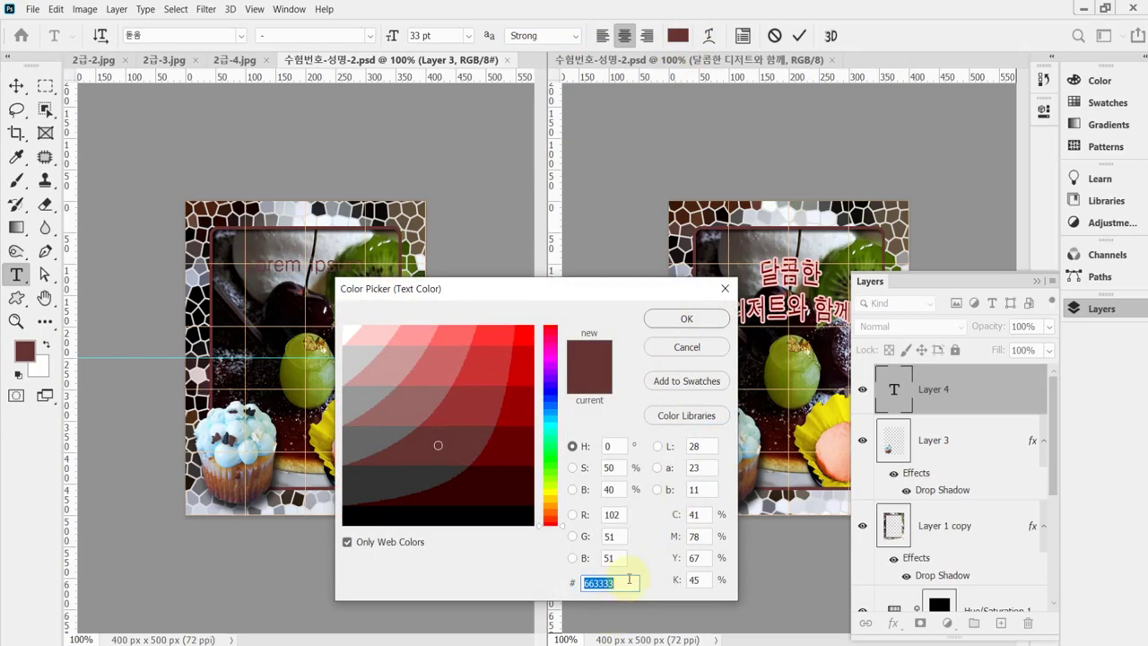
pyautogui.write('600')
pyautogui.press('Return')
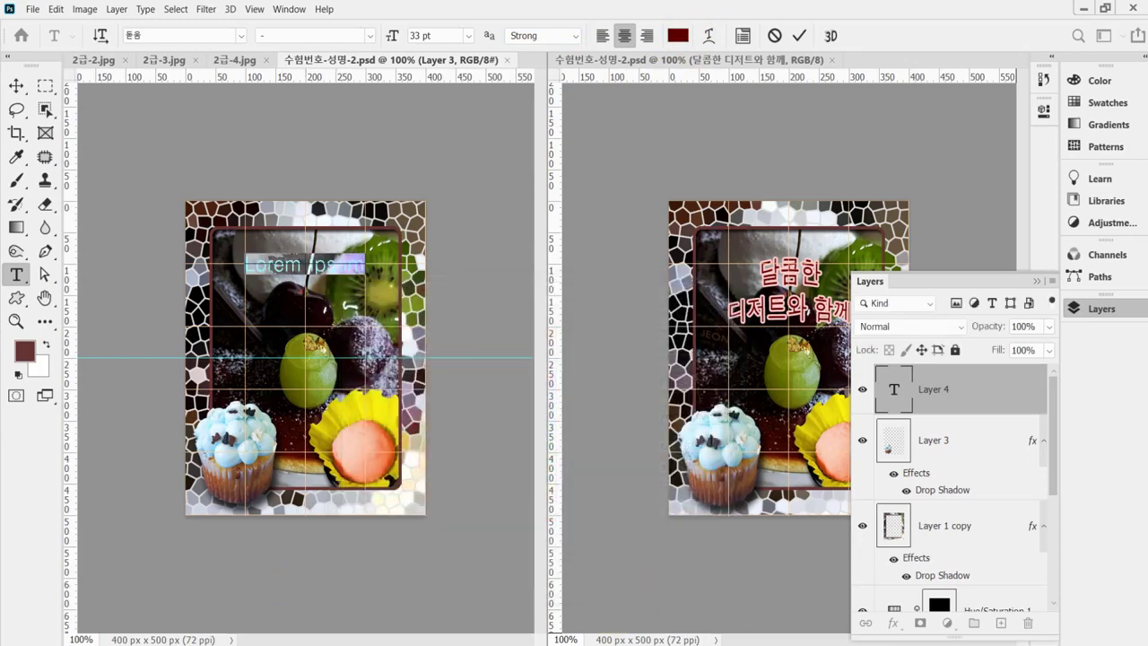
# Replace the placeholder with the two-line title "달콤한 / 디저트와 함께" copied from Notepad and move it slightly upward.
pyautogui.hotkey('alt', 'Tab')
pyautogui.hotkey('ctrl', 'a')
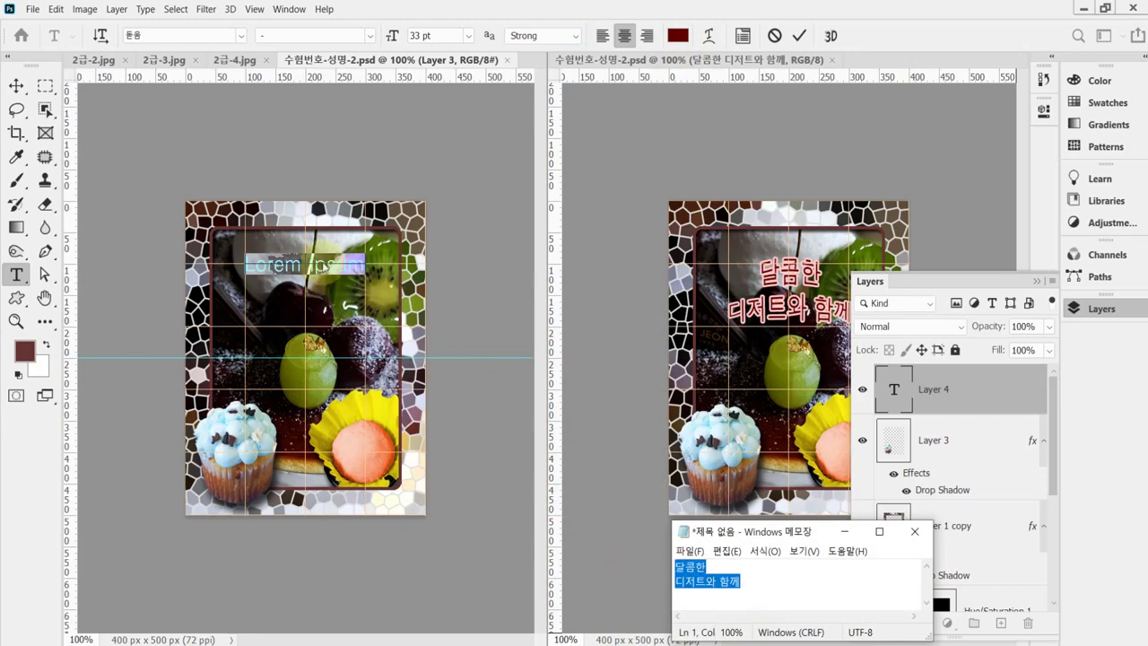
pyautogui.hotkey('ctrl', 'c')
pyautogui.hotkey('alt', 'Tab')
pyautogui.hotkey('ctrl', 'v')
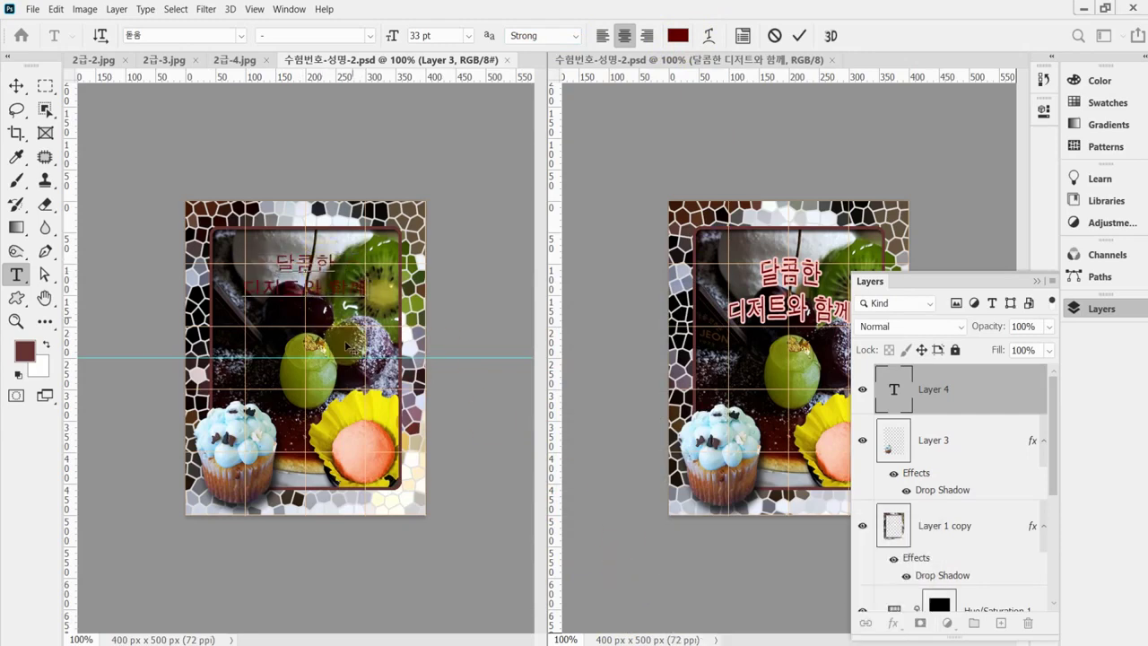
pyautogui.moveTo(346, 346); pyautogui.dragTo(343, 345)
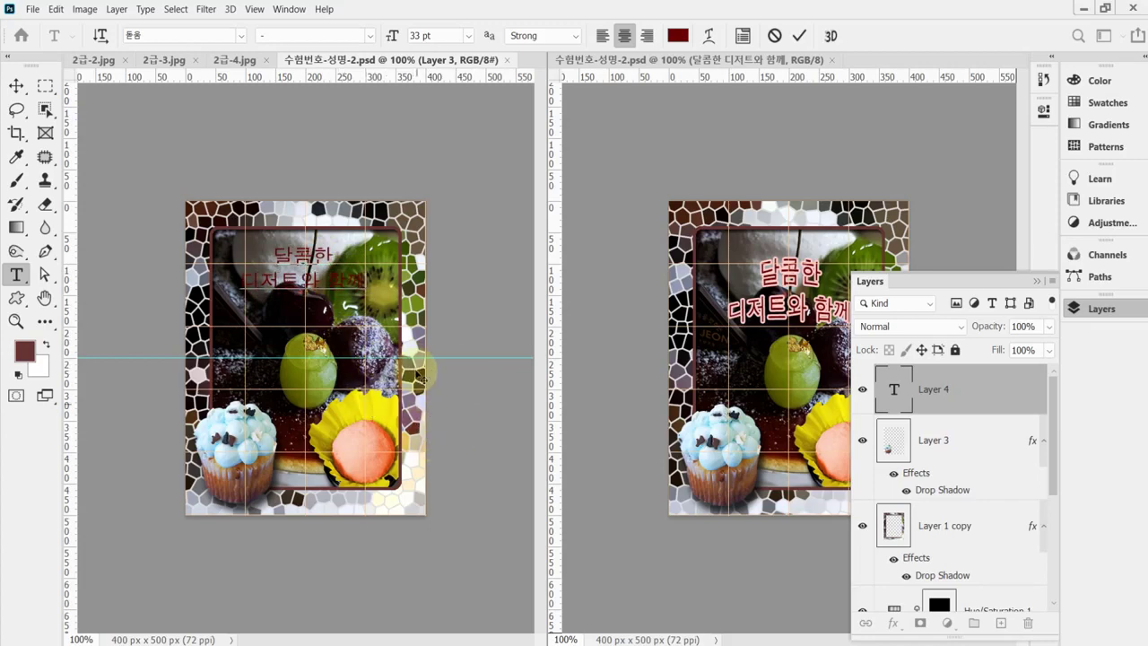
# Commit the title and add a 3 px outside Stroke in #ffcccc to its layer.
pyautogui.click(893, 624)
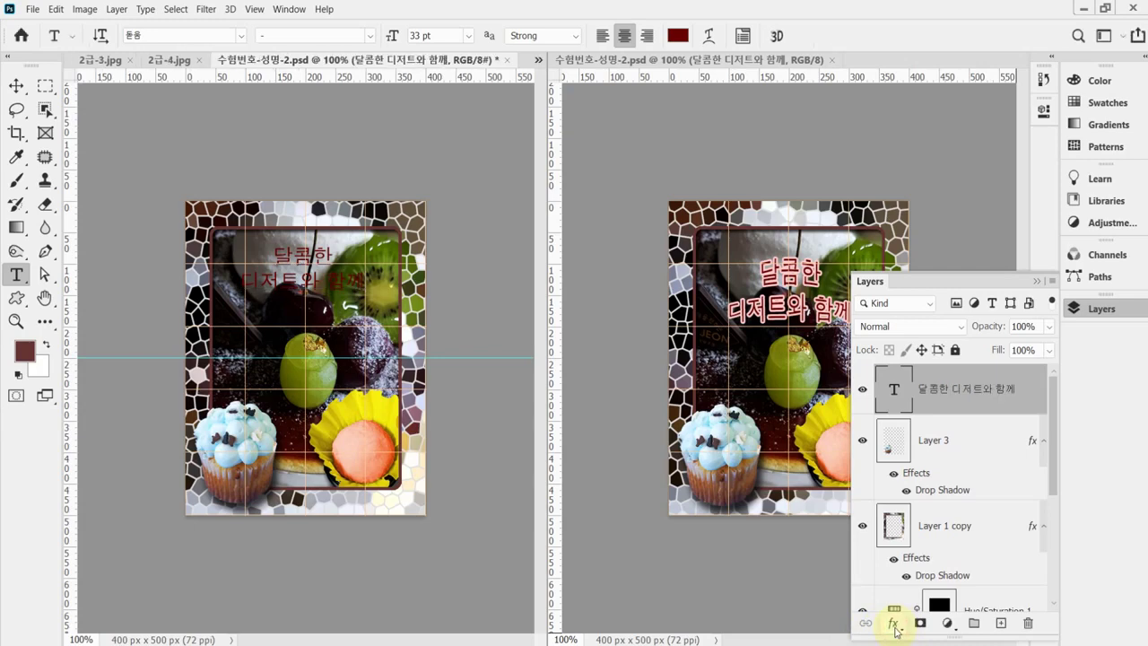
pyautogui.click(894, 624)
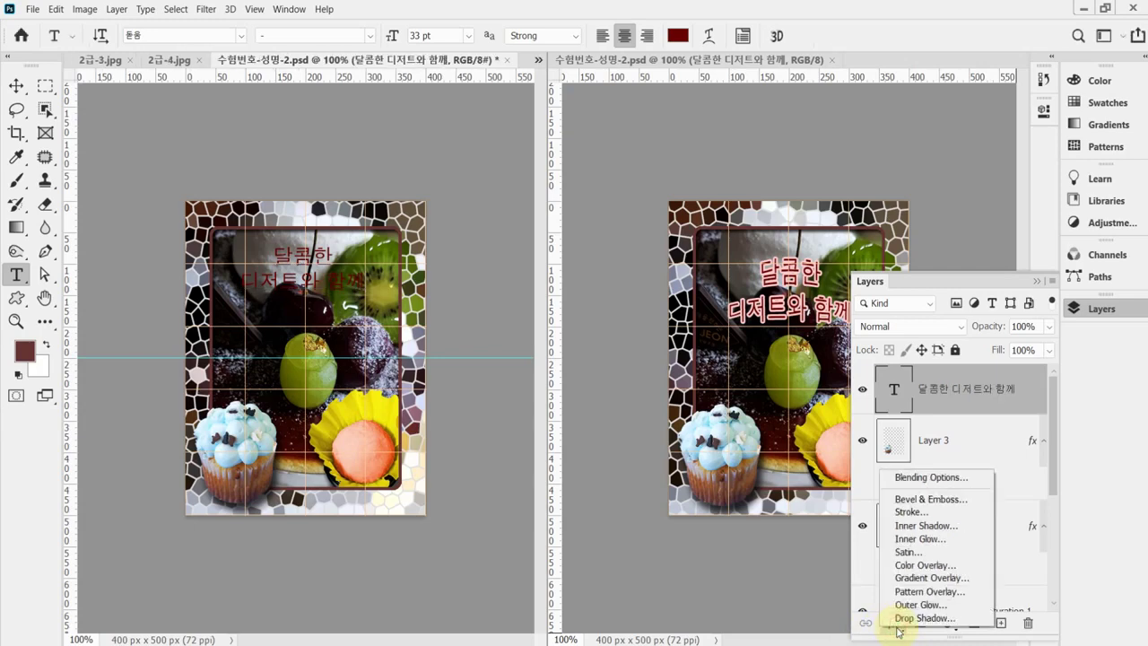
pyautogui.click(913, 512)
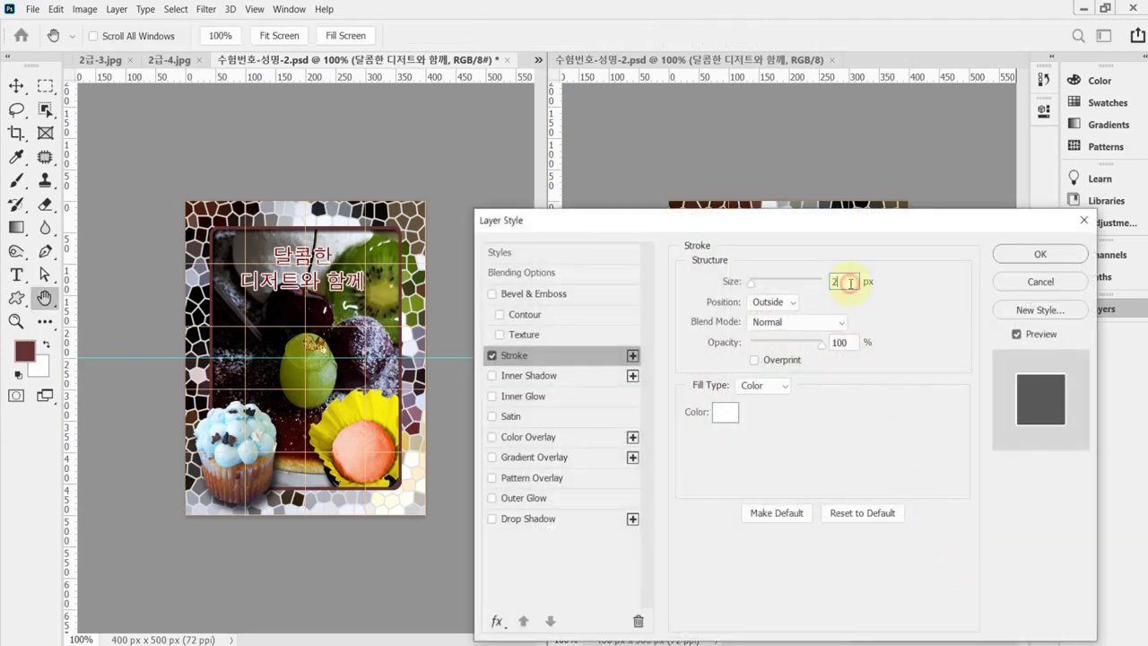
pyautogui.moveTo(756, 281); pyautogui.dragTo(762, 281)
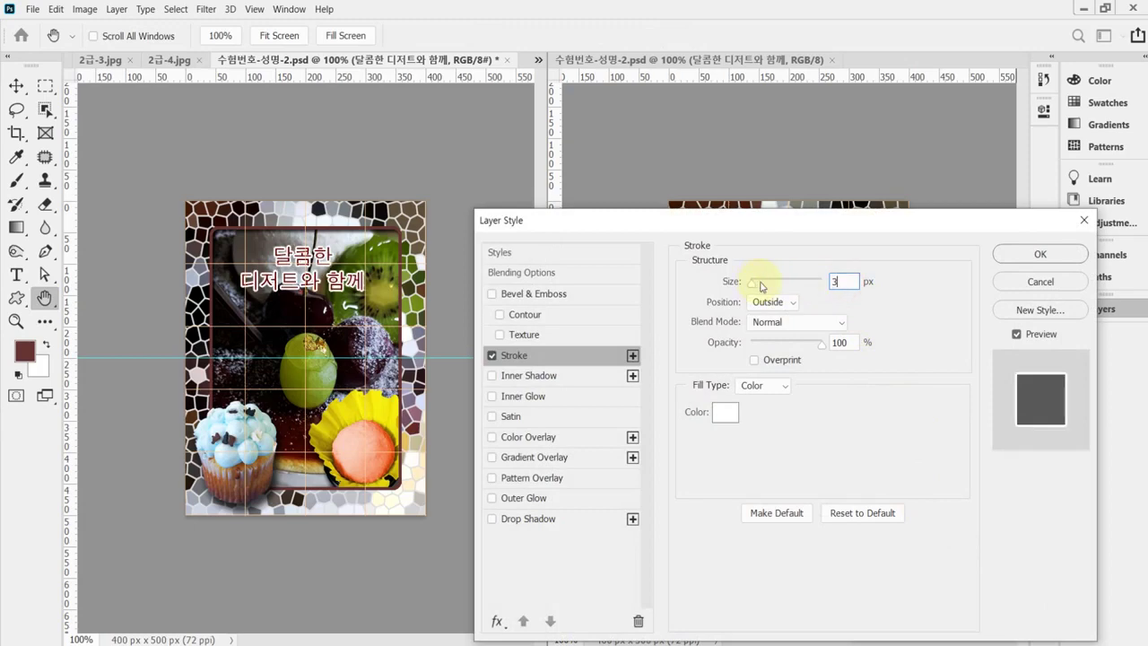
pyautogui.click(723, 414)
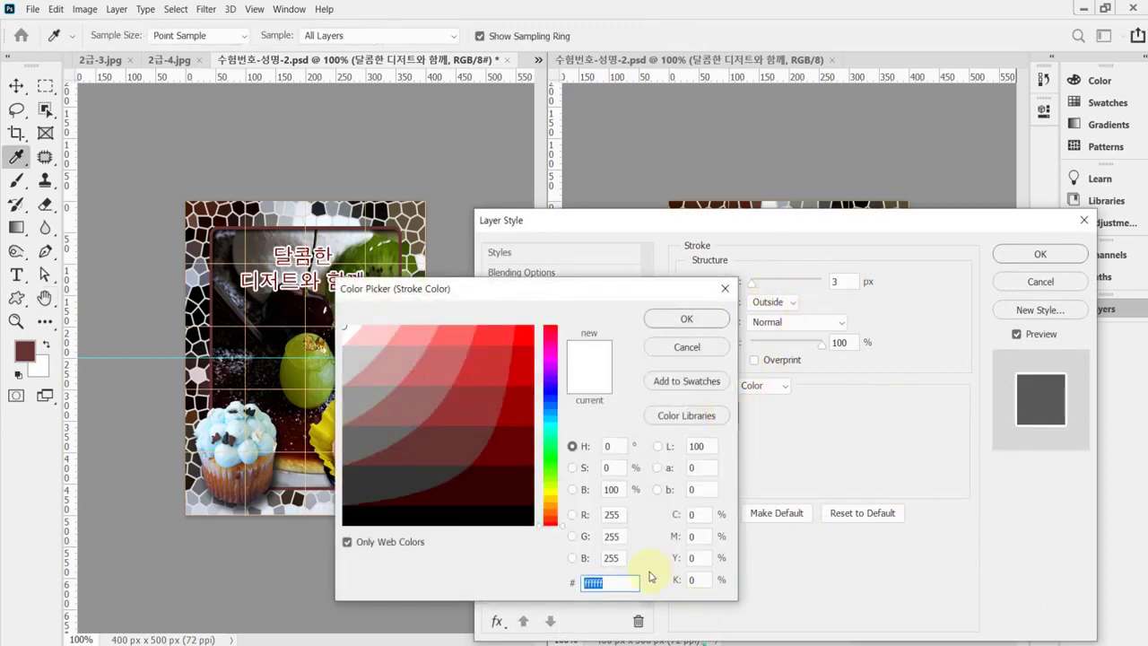
pyautogui.write('fcc')
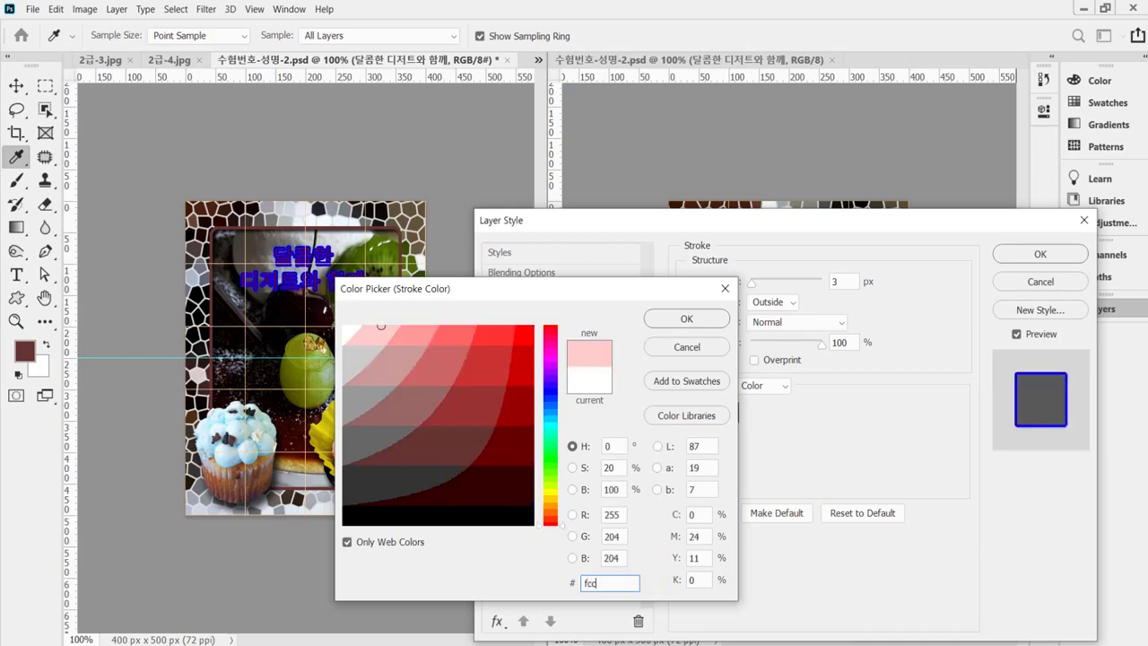
pyautogui.press('Return')
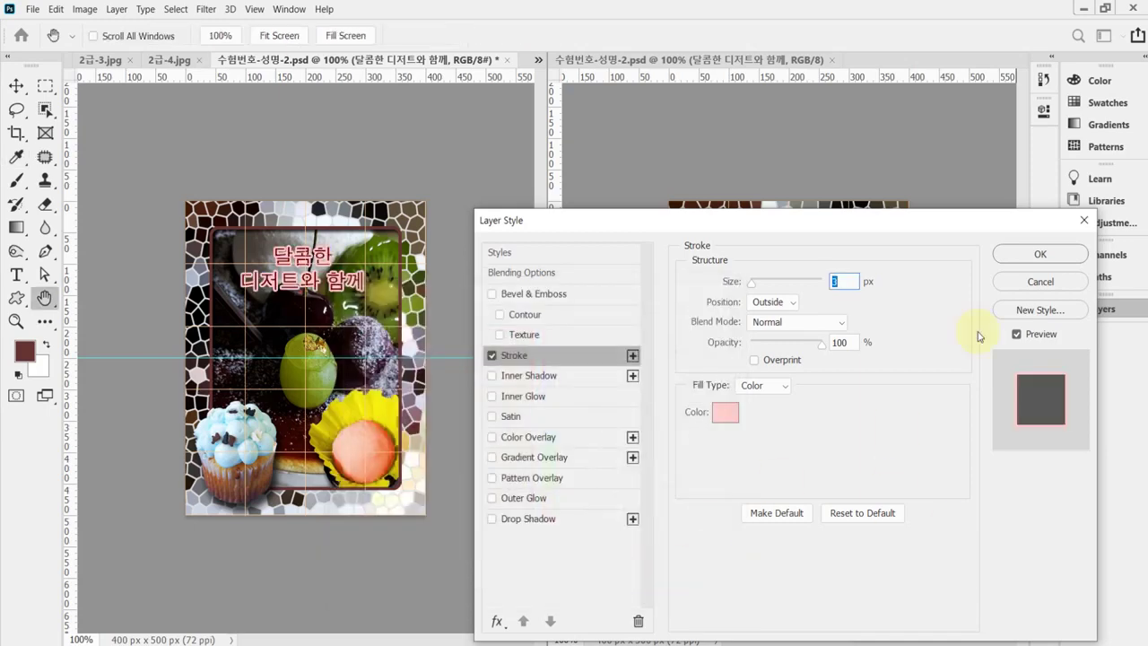
pyautogui.click(1058, 264)
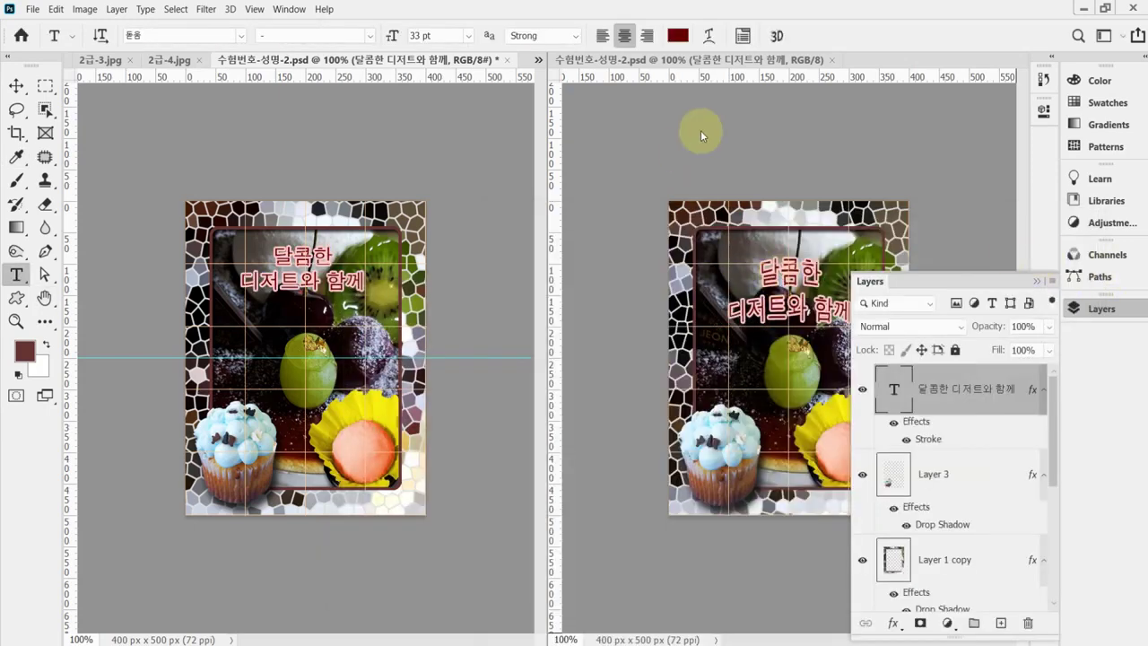
# Warp the title text with the Arc Upper style, horizontal, at 40% bend.
pyautogui.click(710, 38)
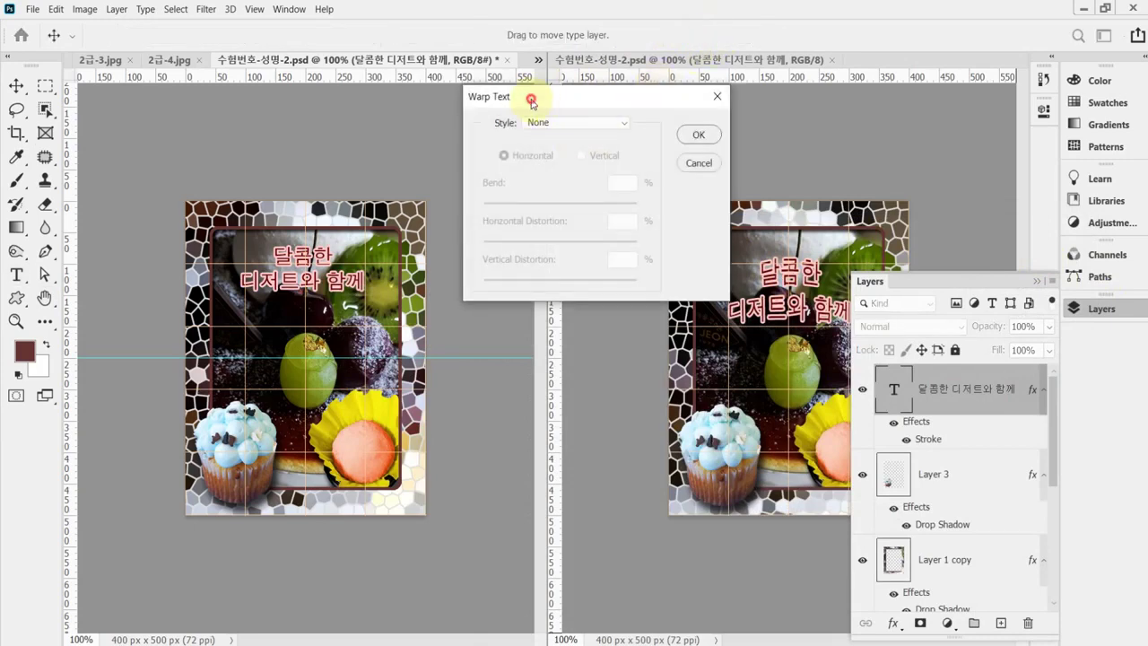
pyautogui.moveTo(531, 95); pyautogui.dragTo(540, 141)
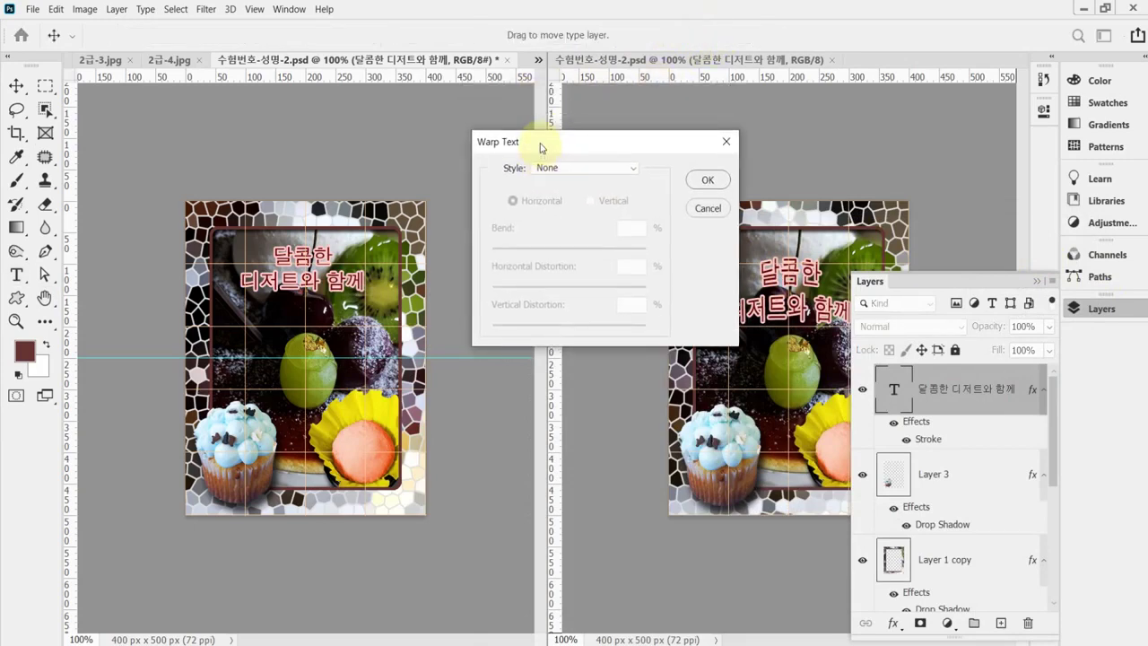
pyautogui.moveTo(579, 149); pyautogui.dragTo(518, 97)
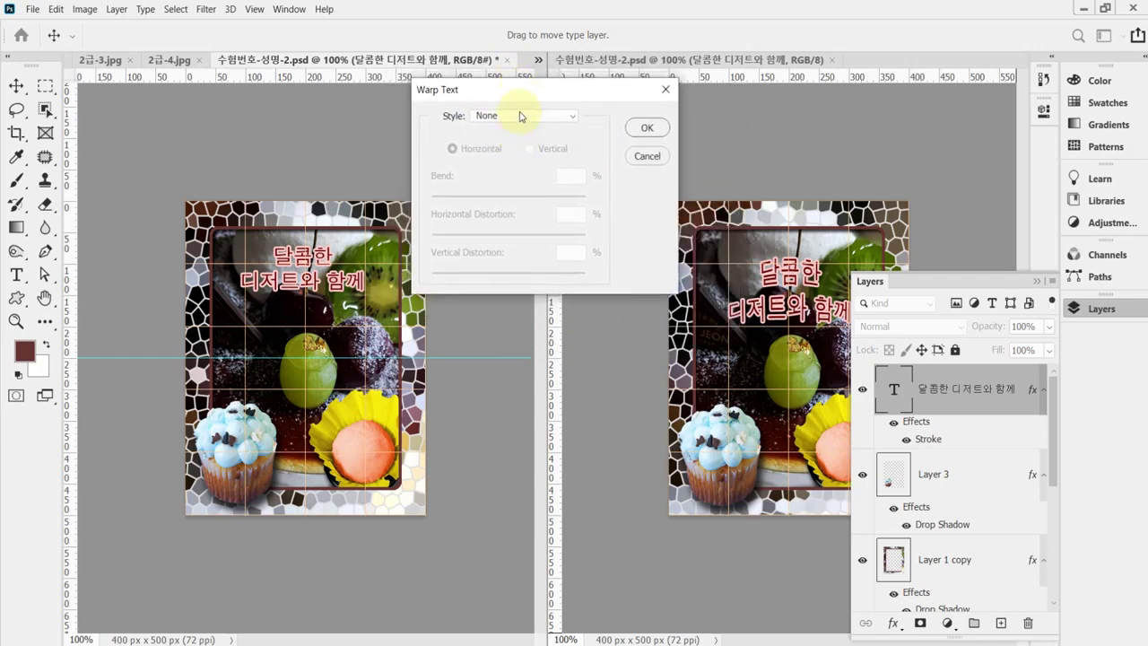
pyautogui.click(521, 115)
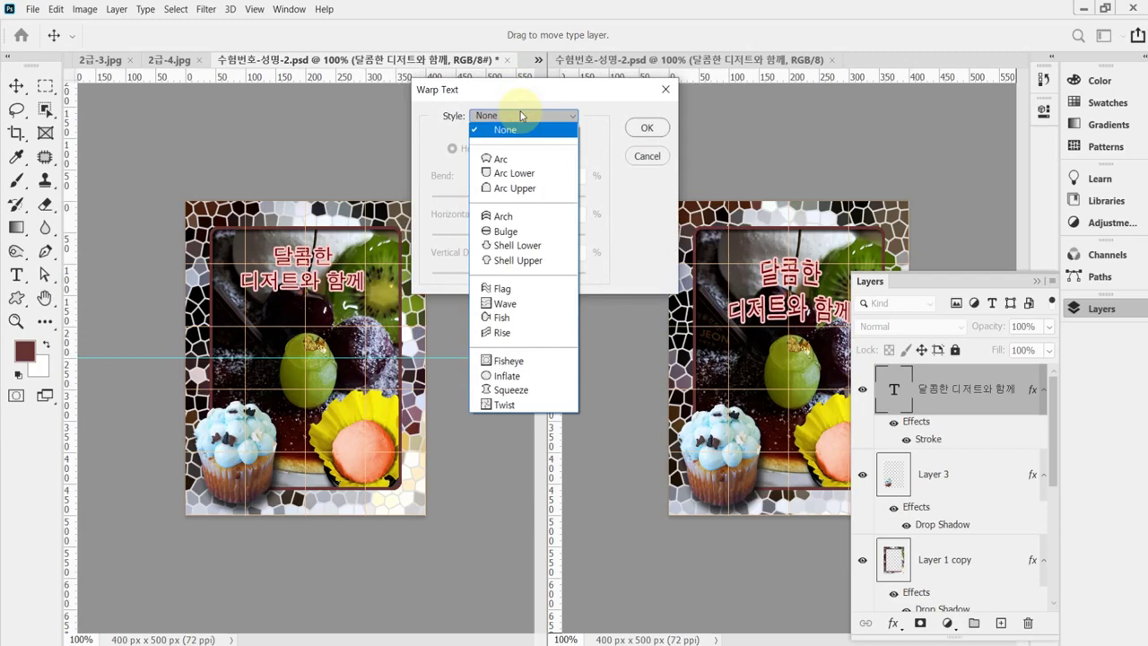
pyautogui.click(528, 188)
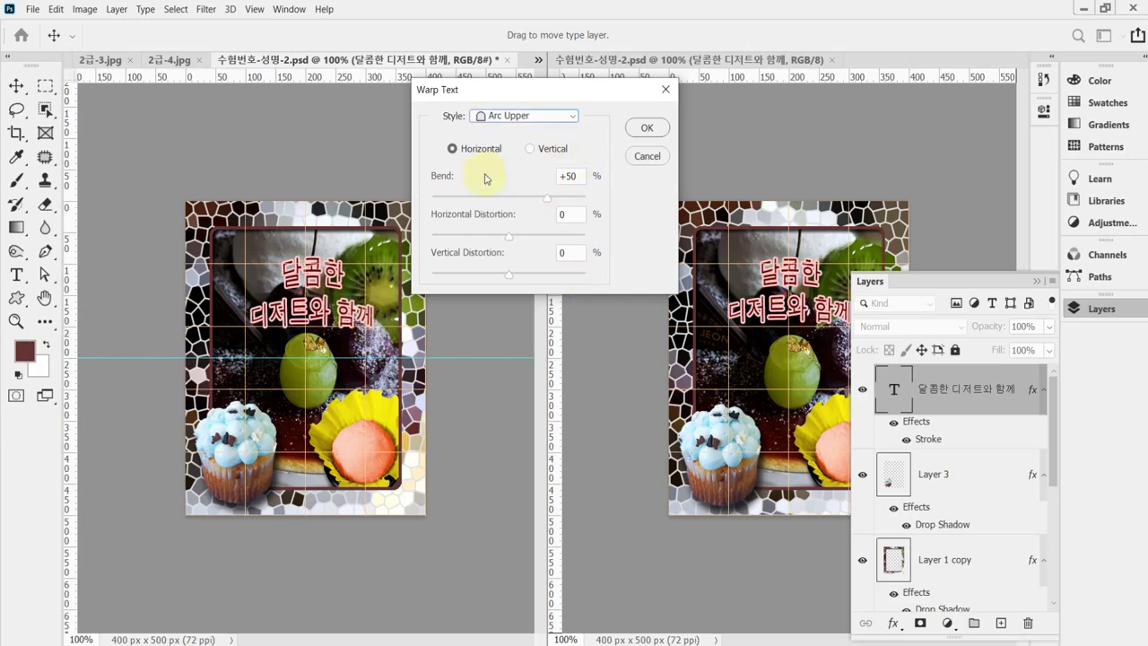
pyautogui.click(581, 177)
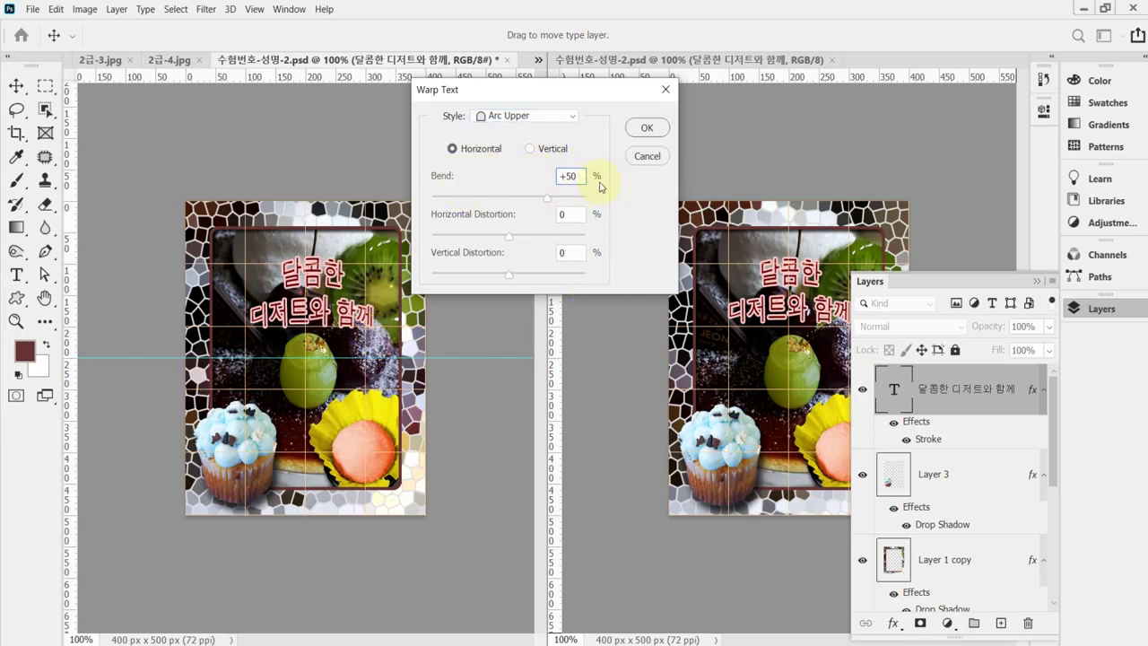
pyautogui.moveTo(581, 177); pyautogui.dragTo(546, 179)
pyautogui.write('40')
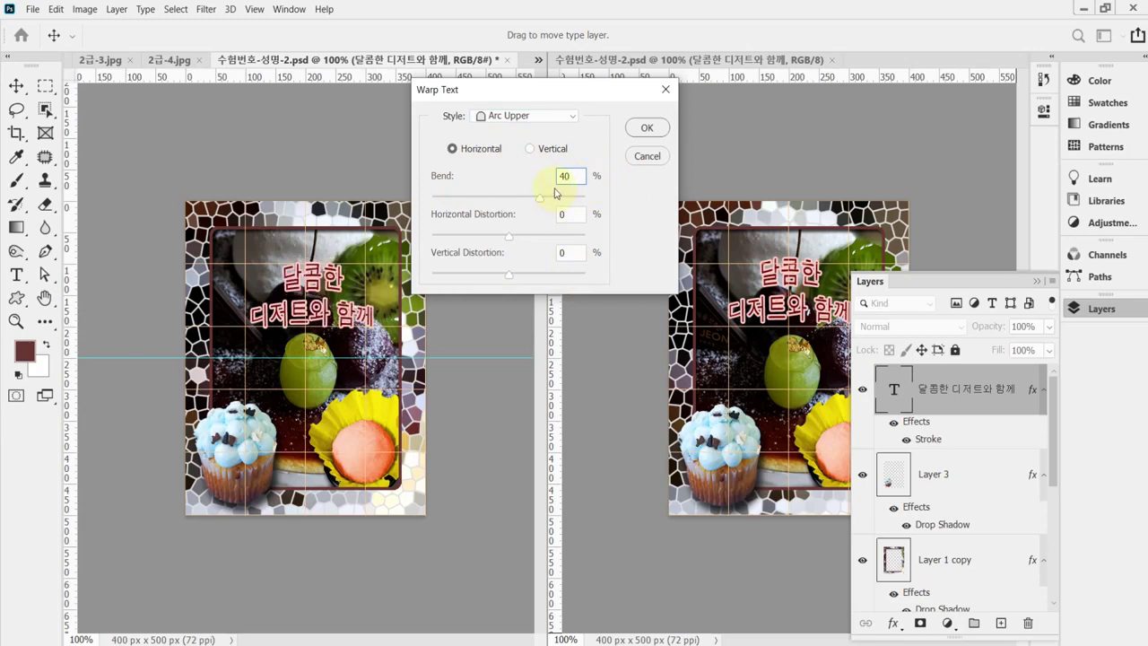
pyautogui.click(647, 131)
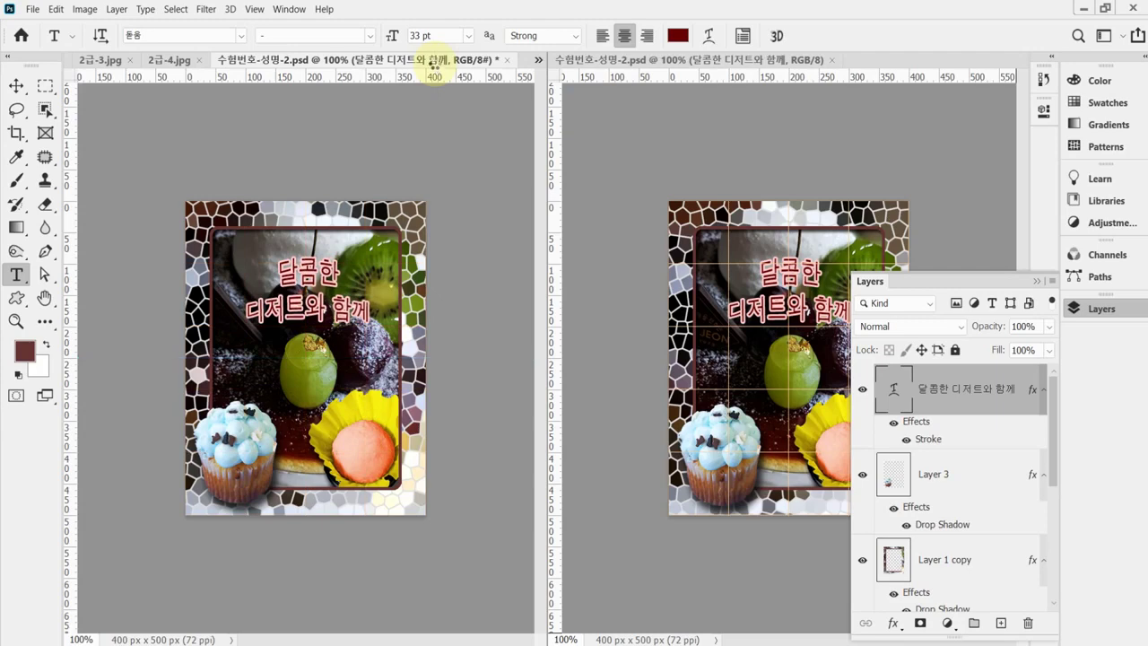
# Save the current PSD and open the GTQ folder inside Documents as the destination for another copy.
pyautogui.hotkey('ctrl', 's')
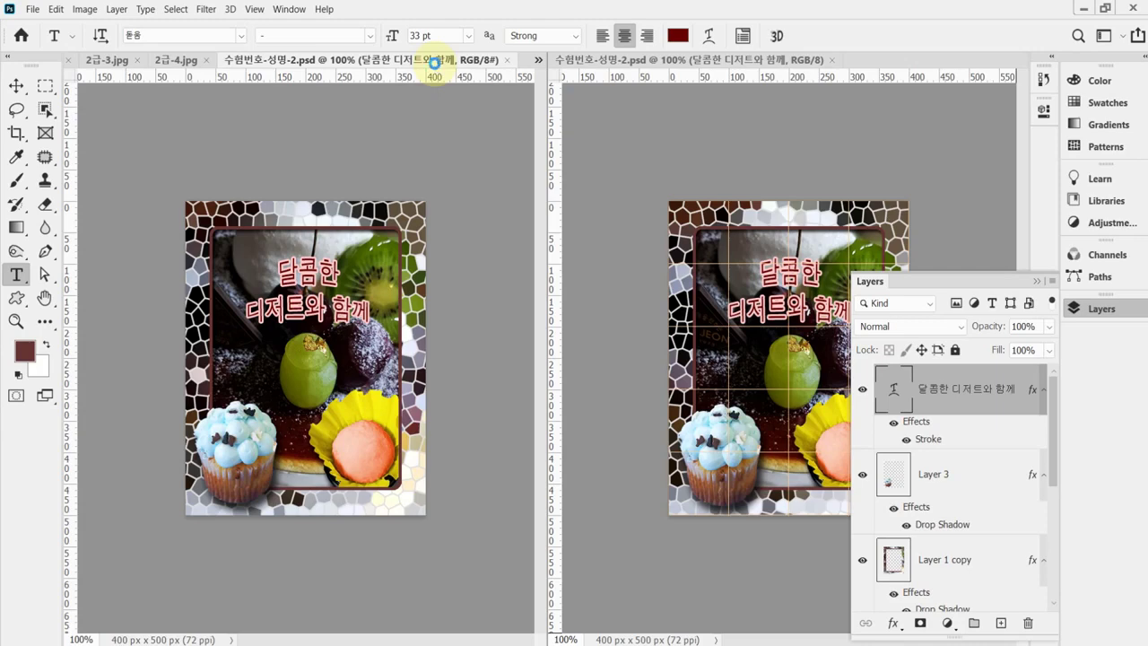
pyautogui.hotkey('ctrl', 'shift', 's')
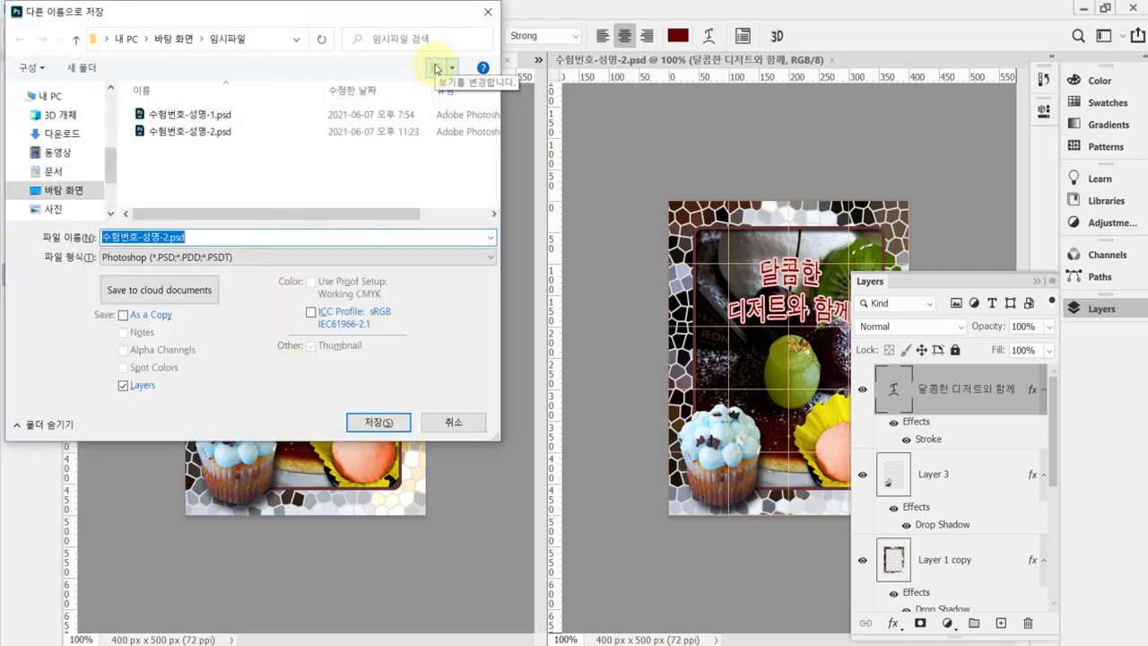
pyautogui.click(362, 28)
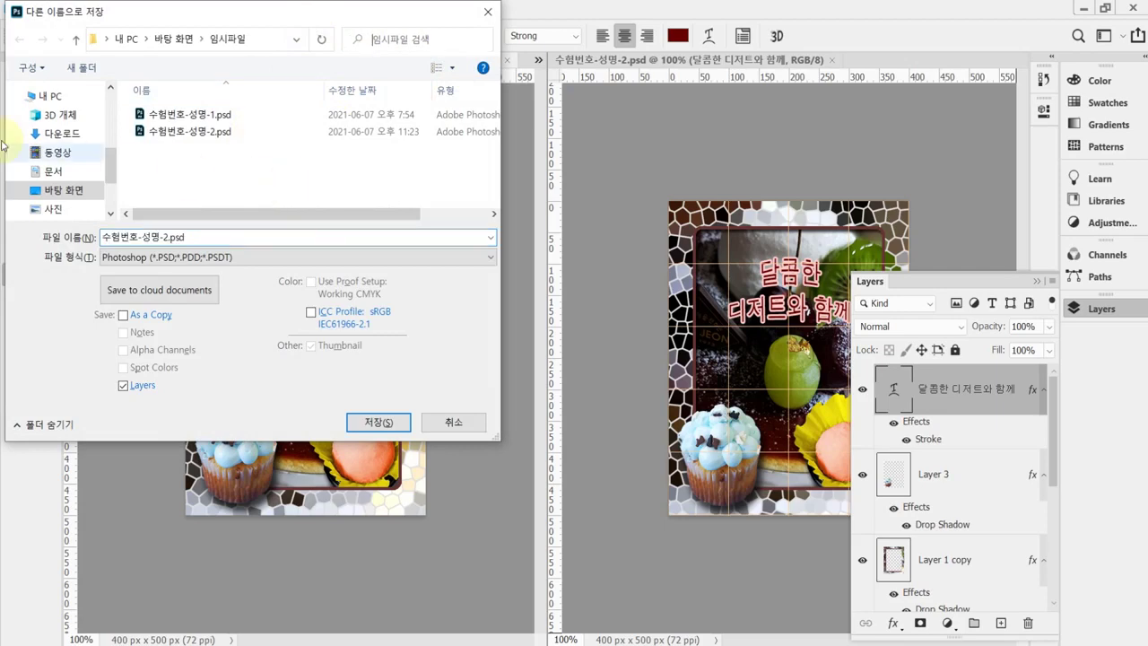
pyautogui.click(63, 96)
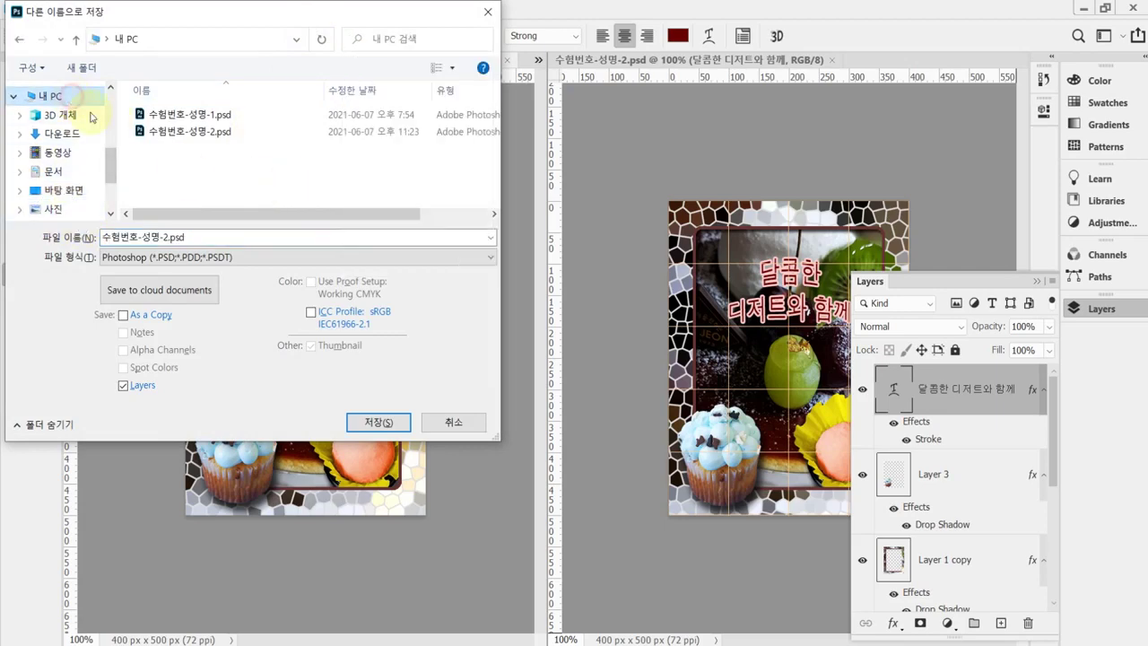
pyautogui.click(53, 171)
pyautogui.scroll(-1, 238, 185)
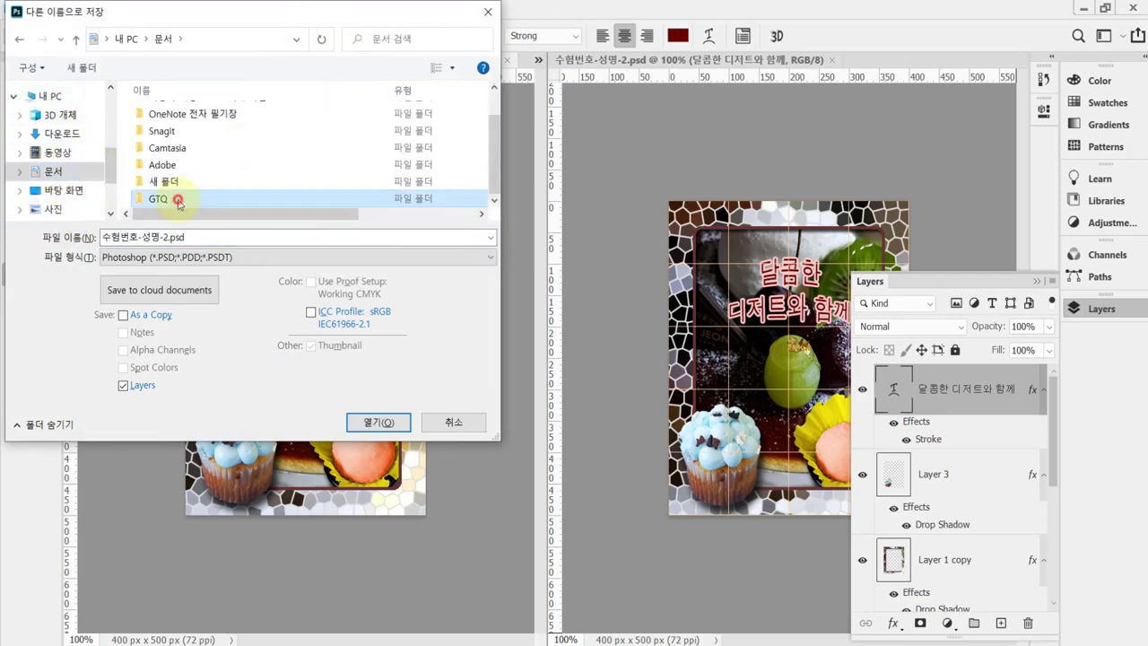
pyautogui.doubleClick(233, 197)
# Save the copy in JPEG format as 수험번호-성명-2.jpg at quality 8.
pyautogui.click(229, 257)
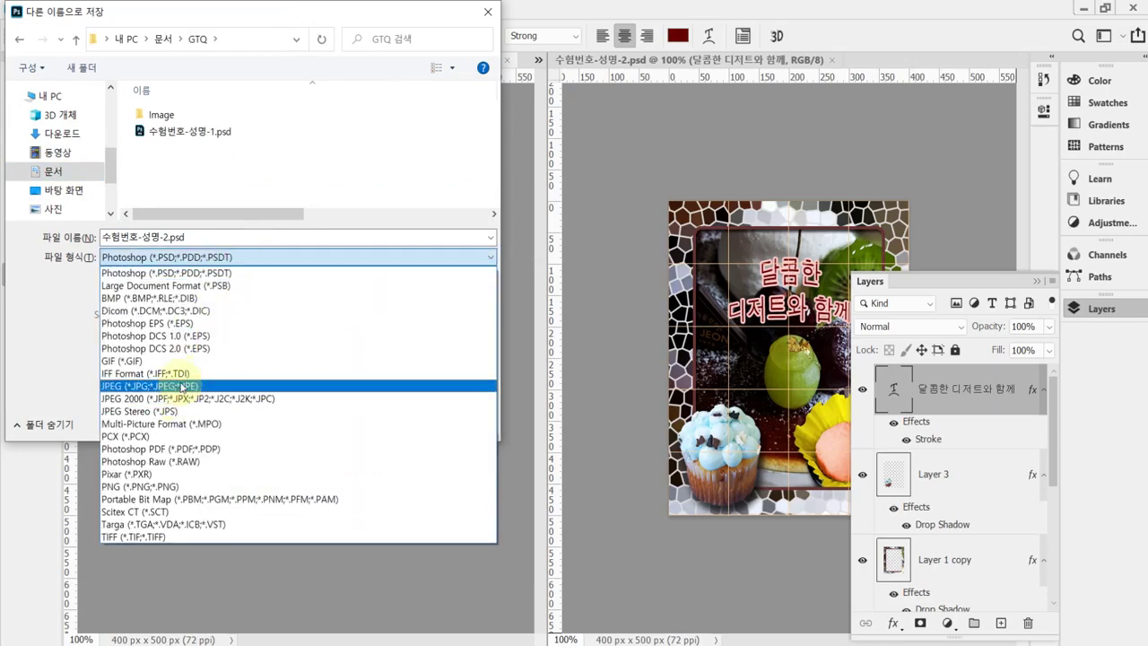
pyautogui.click(178, 381)
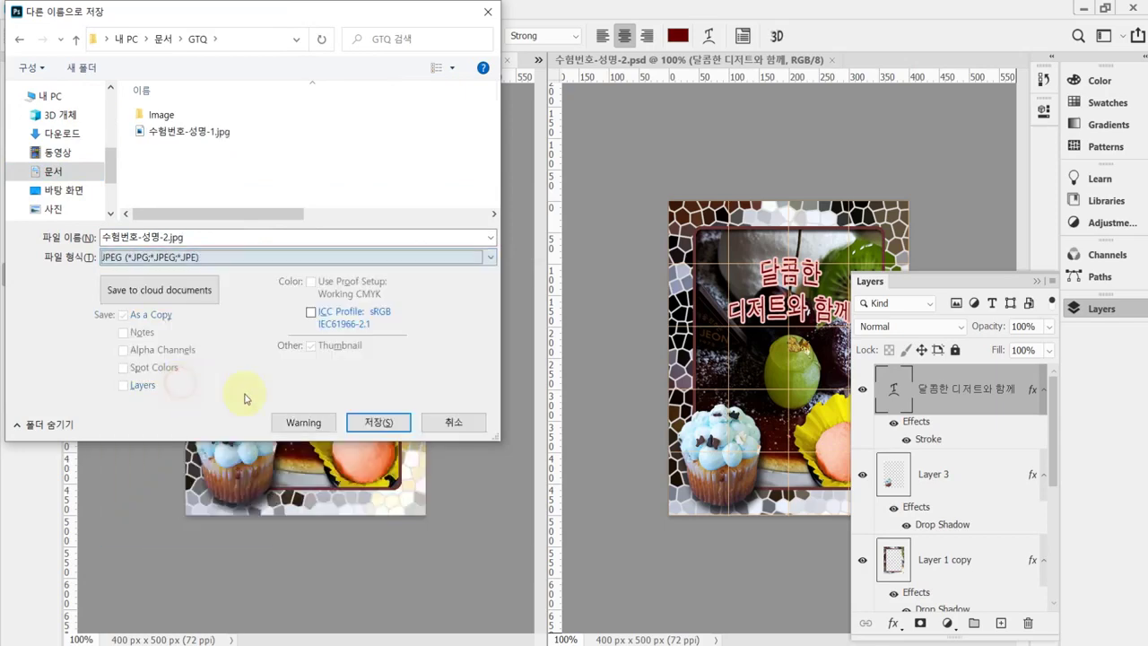
pyautogui.click(390, 426)
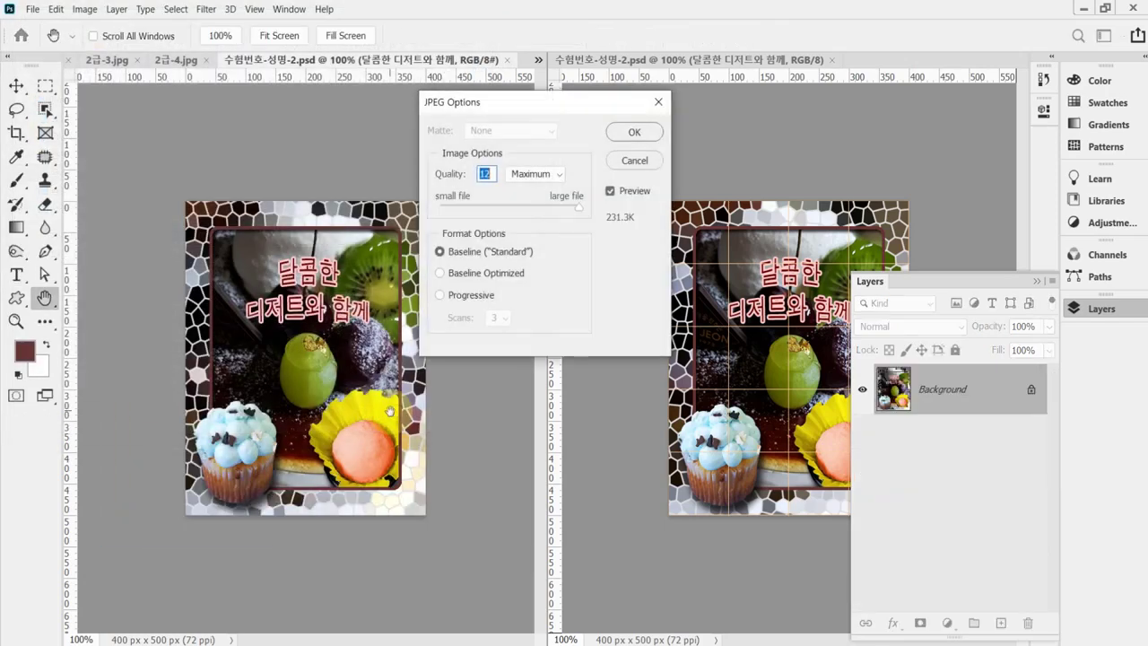
pyautogui.write('8')
pyautogui.press('Return')
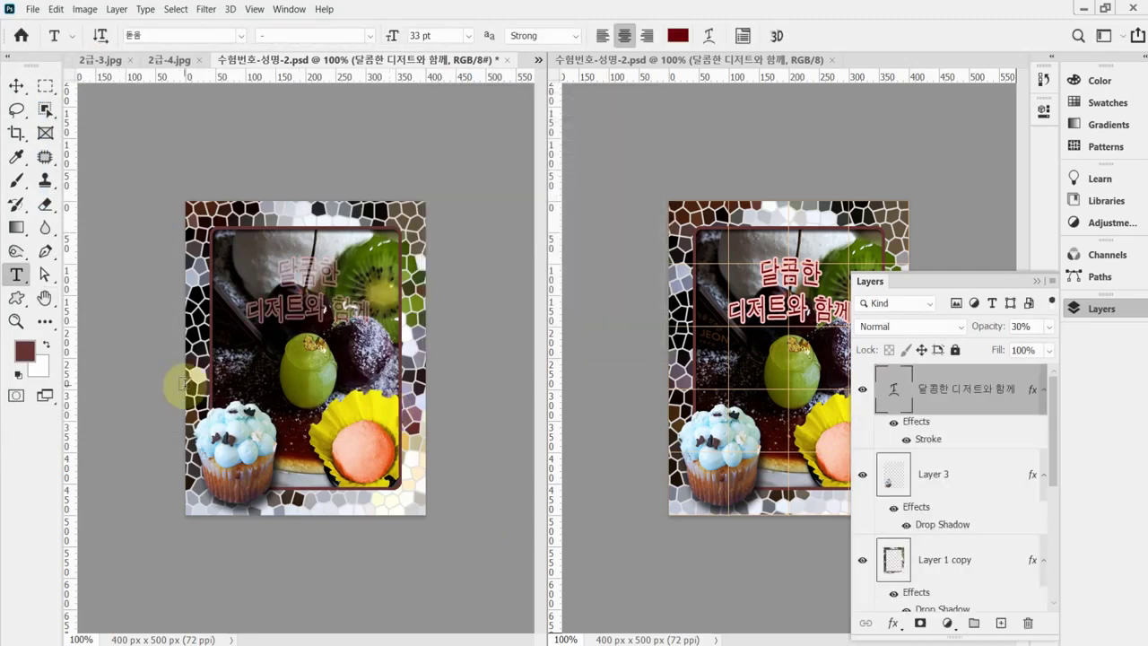
# Resize the image proportionally to 40 × 50 pixels.
pyautogui.click(77, 13)
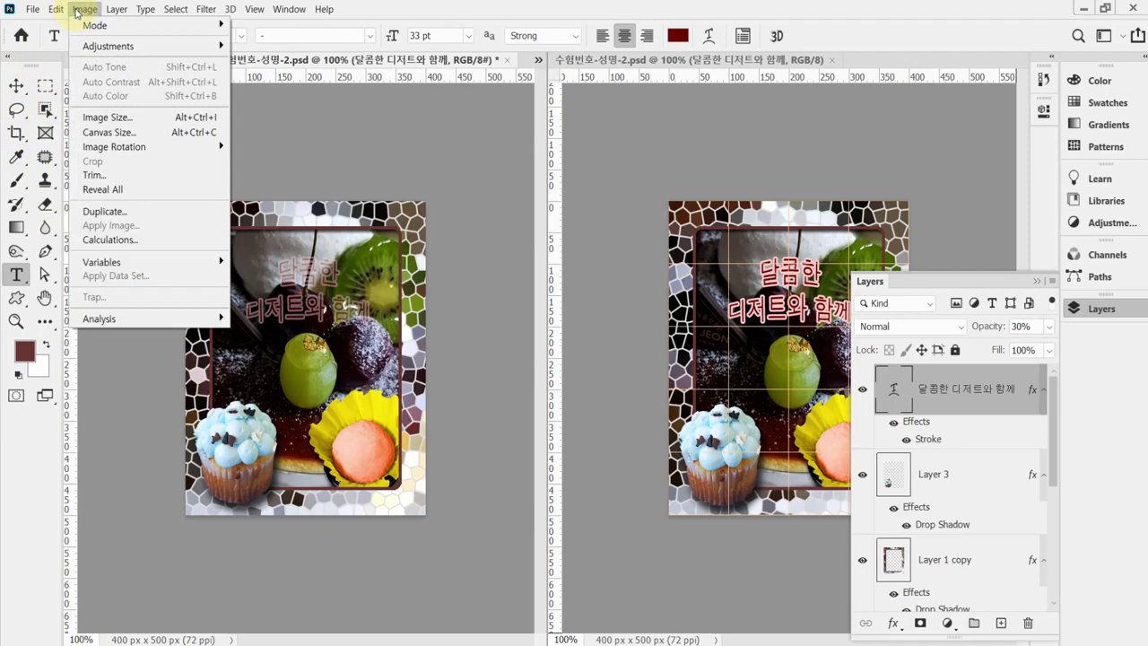
pyautogui.click(103, 117)
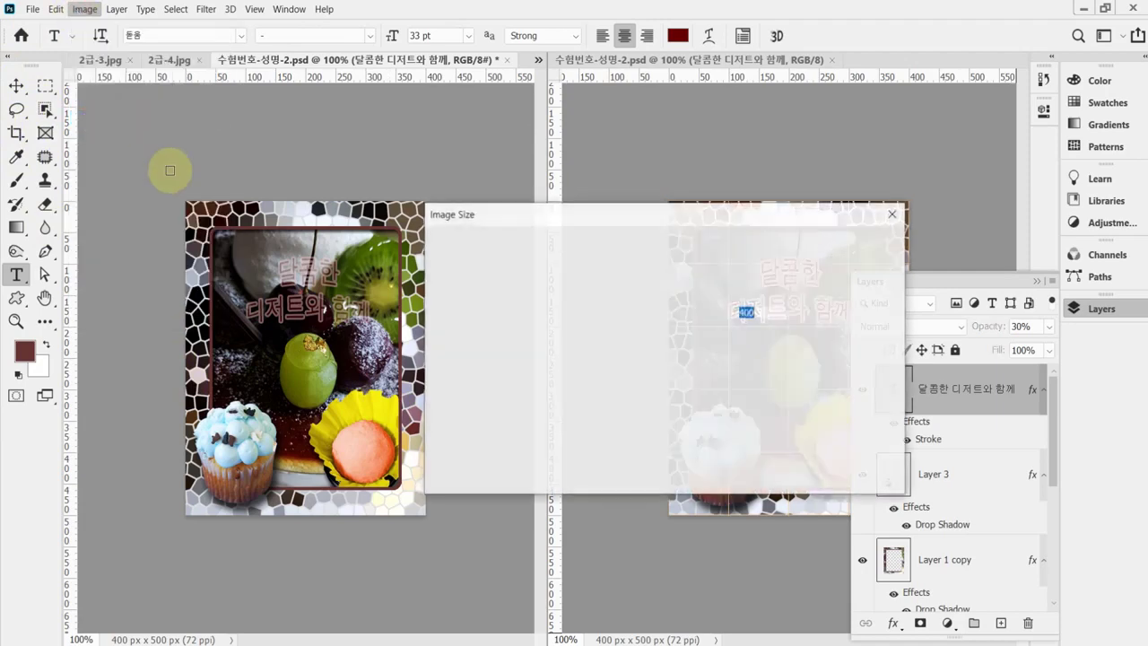
pyautogui.write('40')
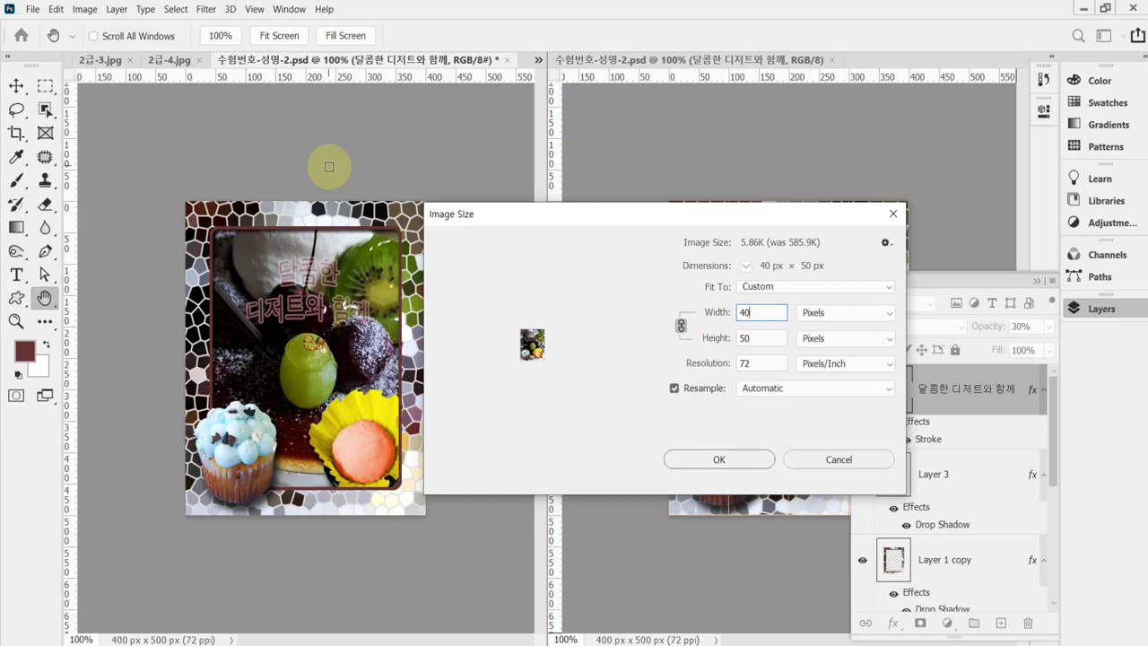
pyautogui.press('Return')
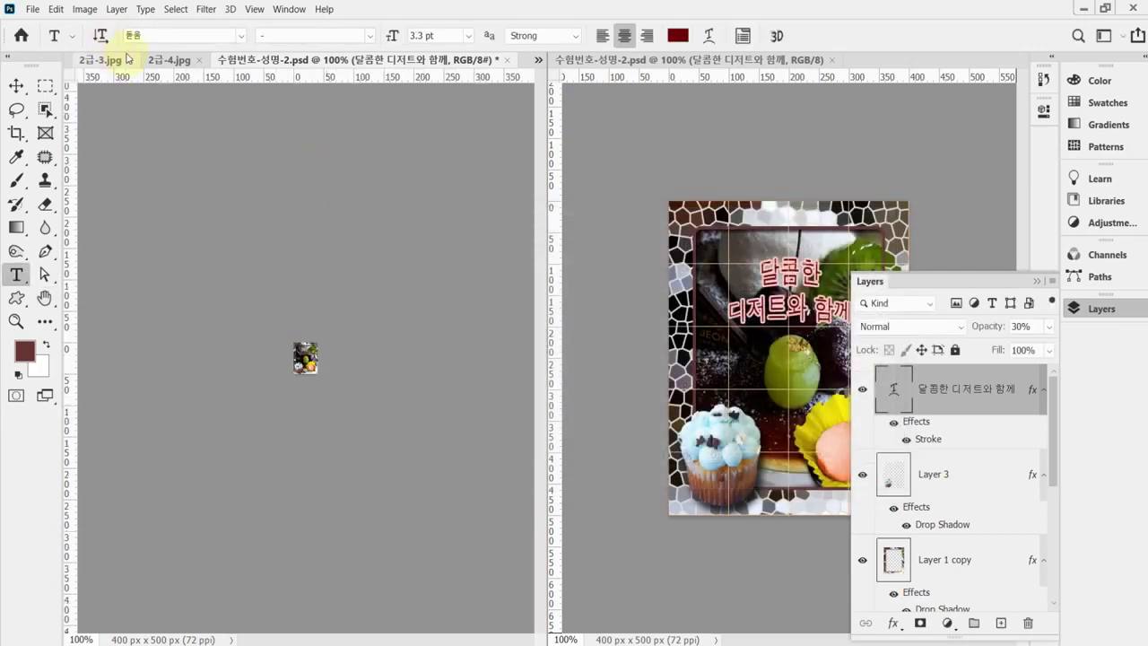
# Save the reduced document as 수험번호-성명-2.psd in Photoshop format in the GTQ folder under Documents.
pyautogui.hotkey('ctrl', 'shift', 's')
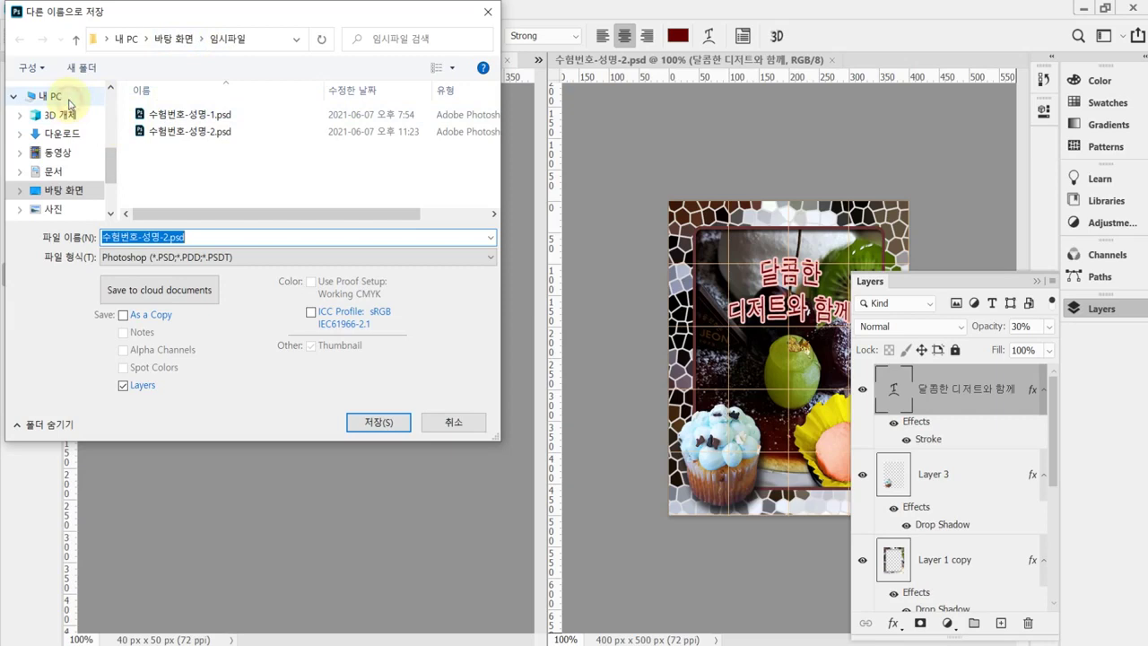
pyautogui.click(56, 96)
pyautogui.click(53, 172)
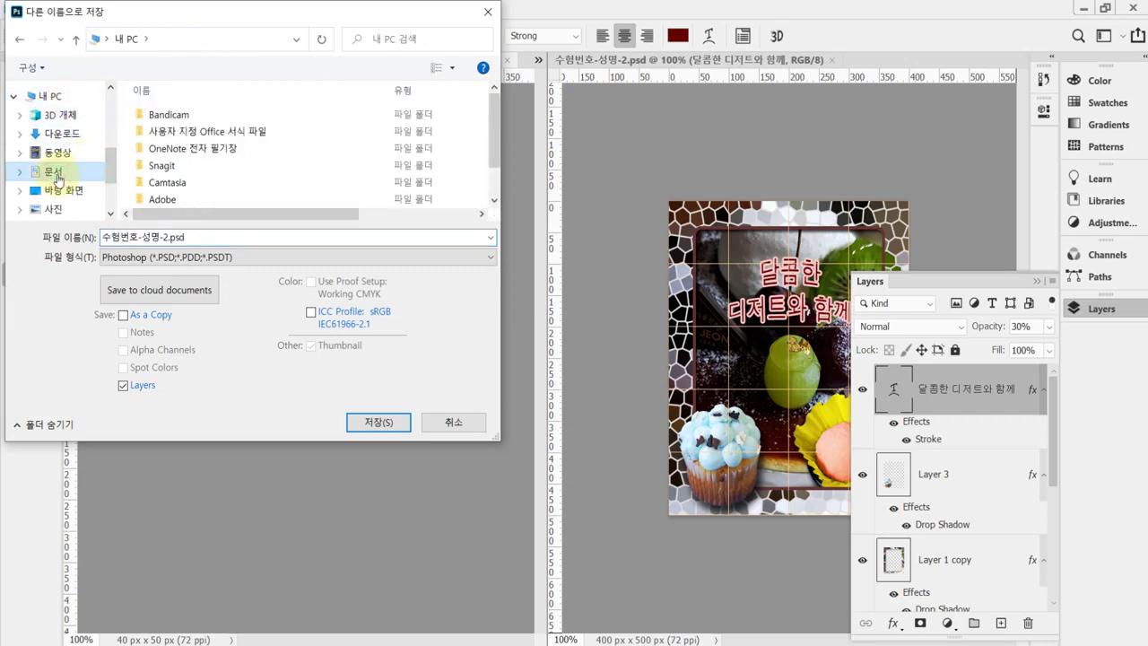
pyautogui.scroll(-1, 190, 194)
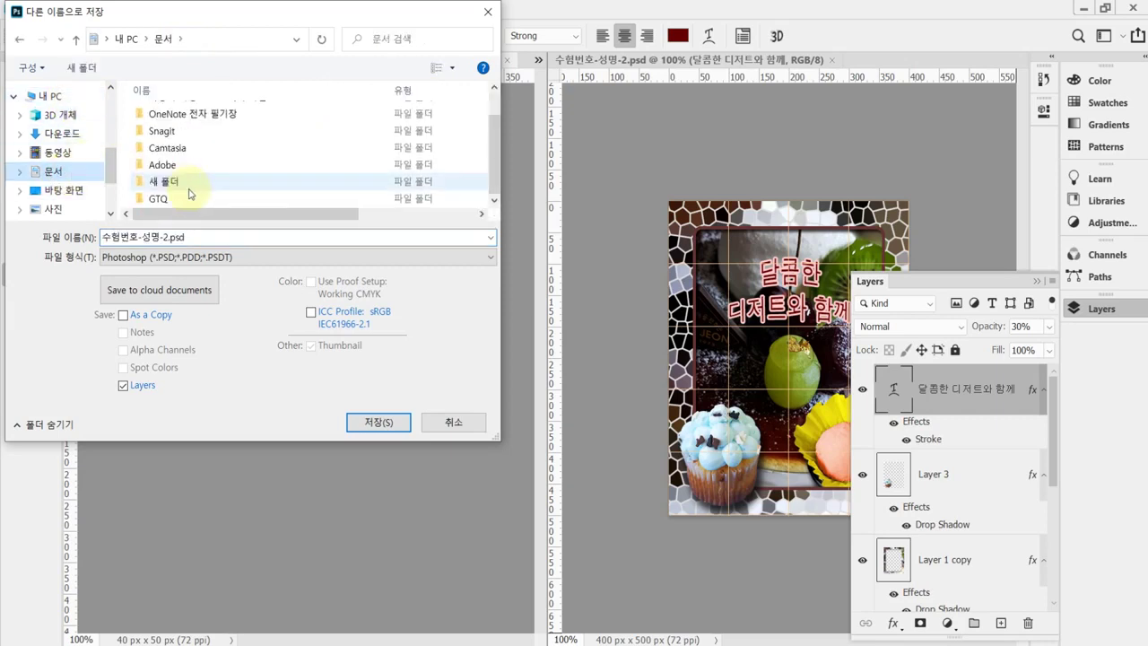
pyautogui.doubleClick(159, 198)
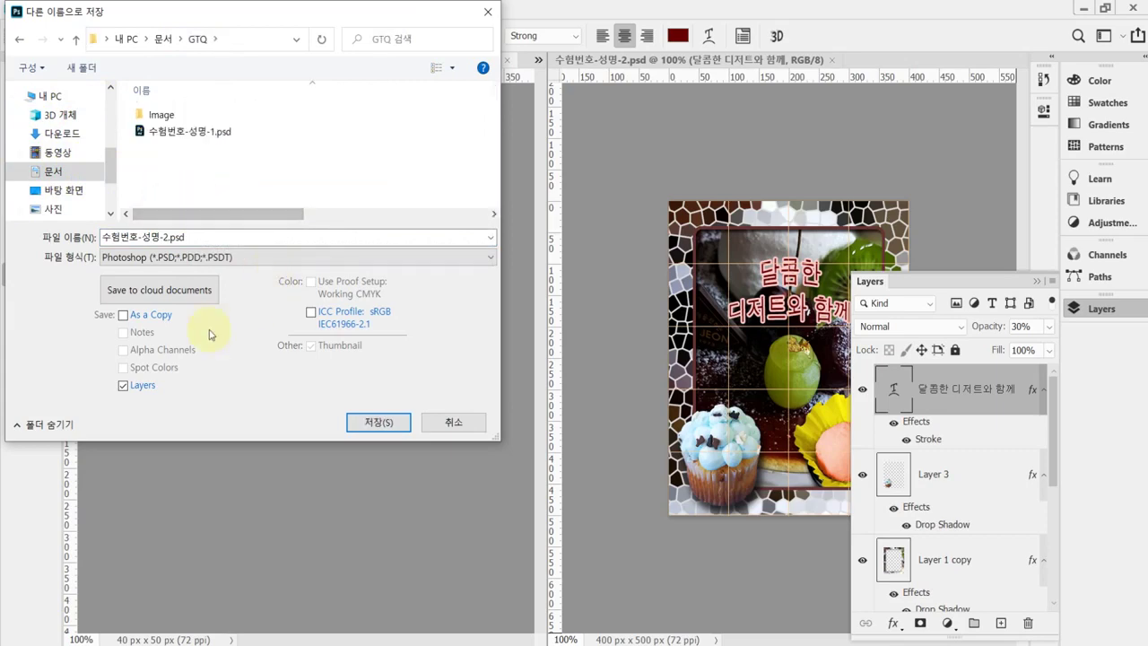
pyautogui.click(142, 261)
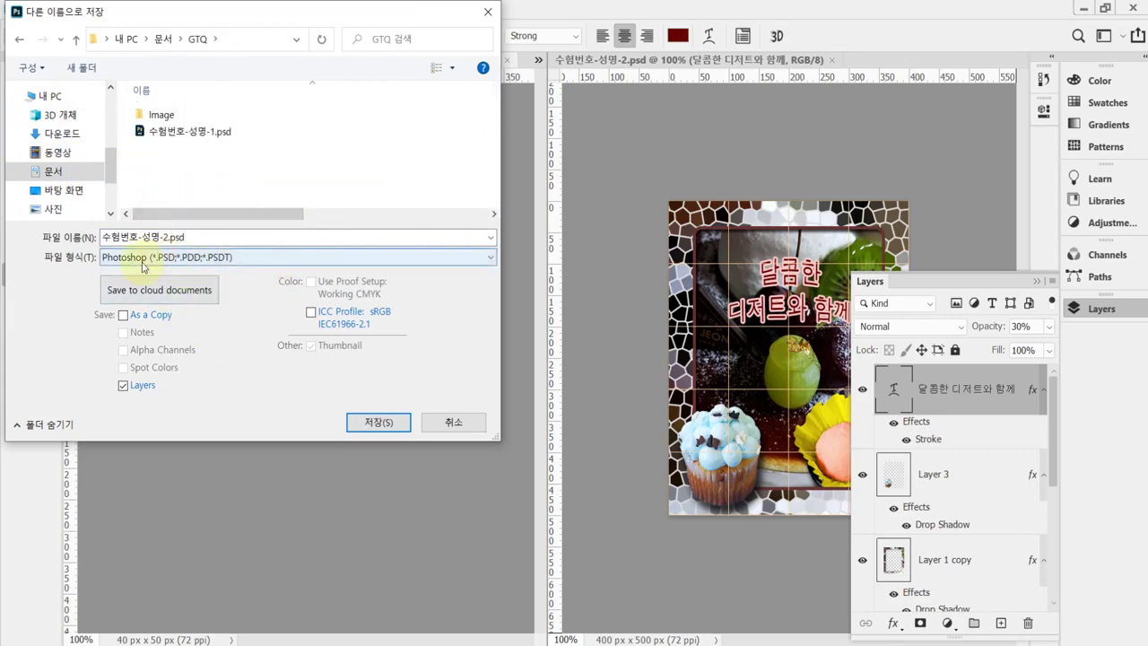
pyautogui.click(378, 421)
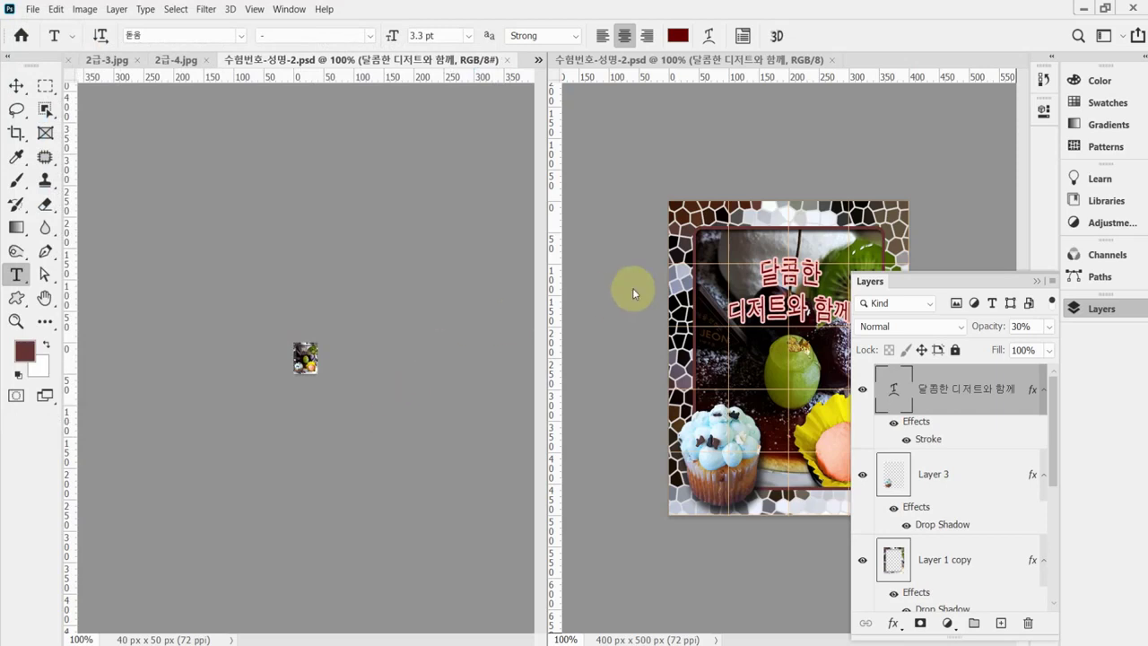
# Switch to Acrobat Reader and examine the third task's file rules, picture effects, text effects and sample output on page 236.
pyautogui.hotkey('alt', 'Tab')
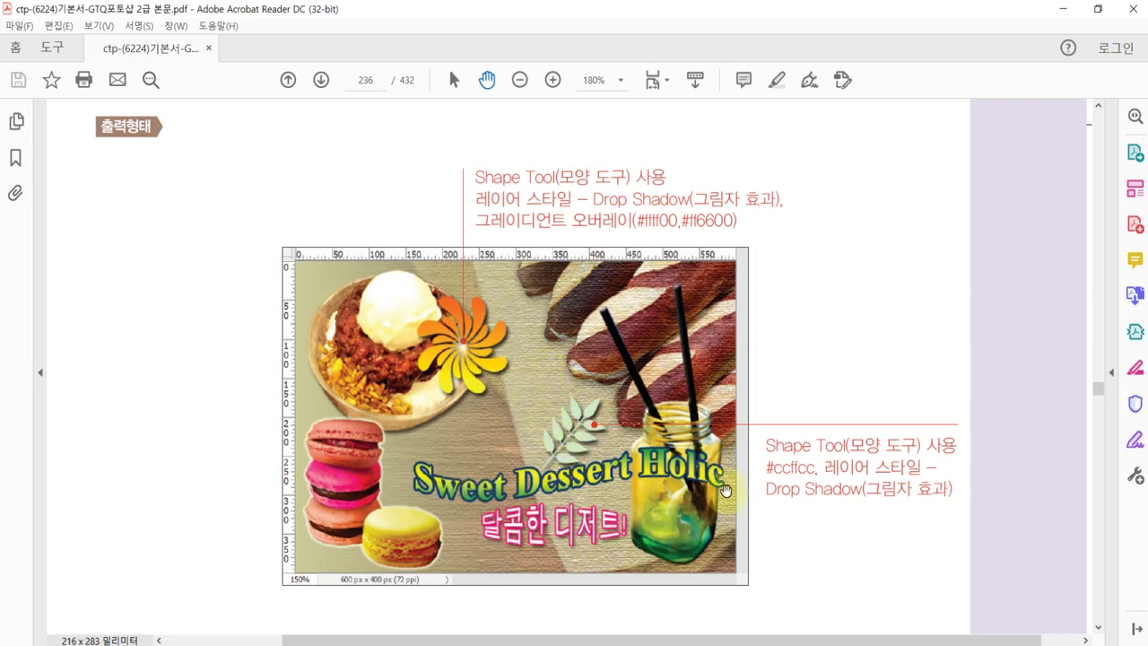
pyautogui.scroll(1, 846, 556)
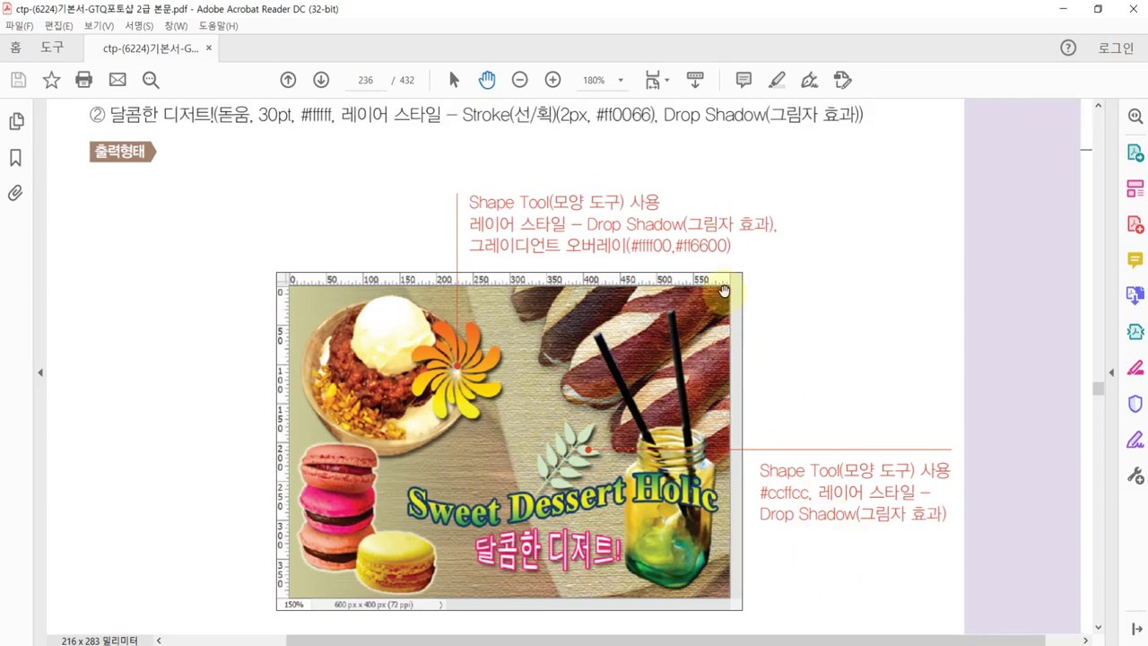
pyautogui.scroll(5, 727, 284)
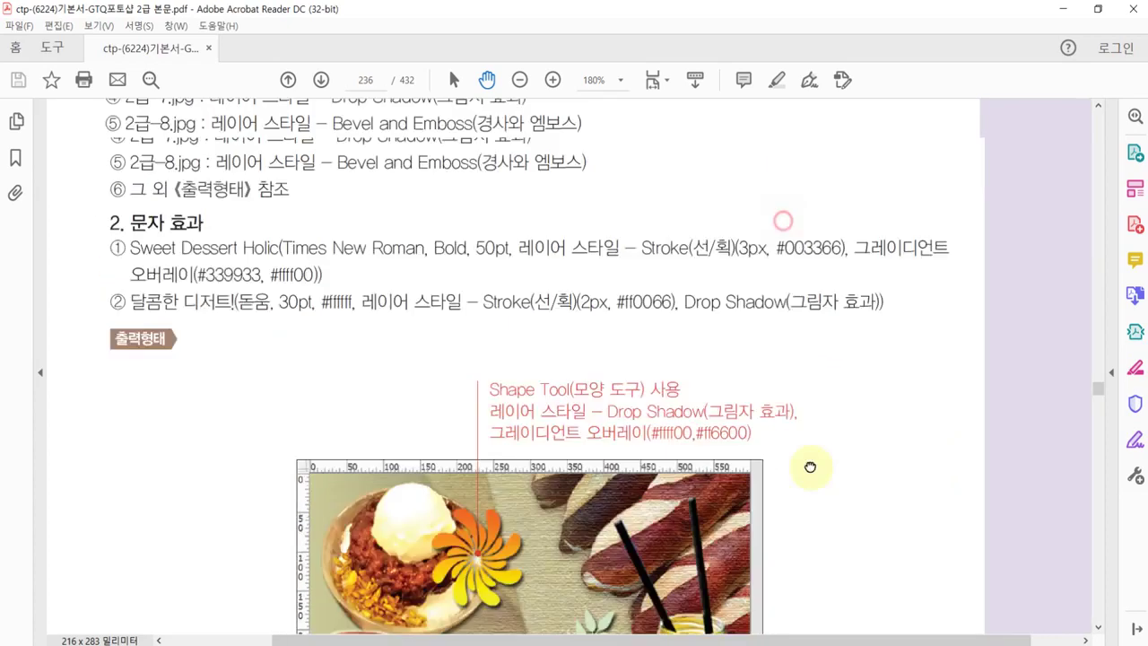
pyautogui.moveTo(832, 289); pyautogui.dragTo(825, 451)
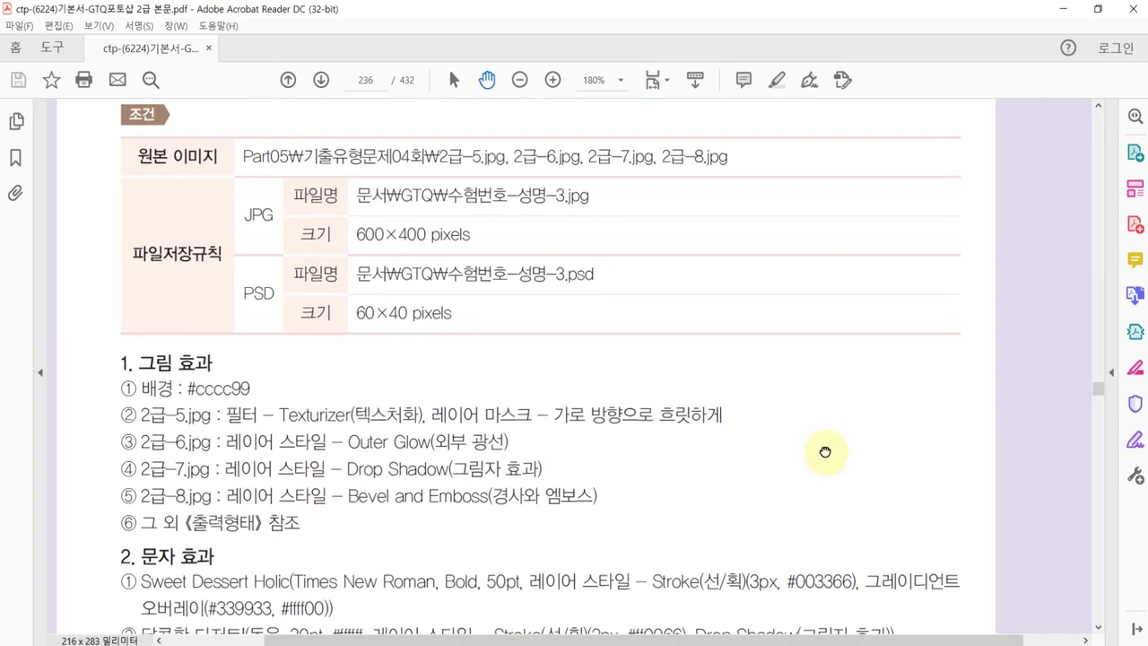
pyautogui.moveTo(825, 451); pyautogui.dragTo(826, 445)
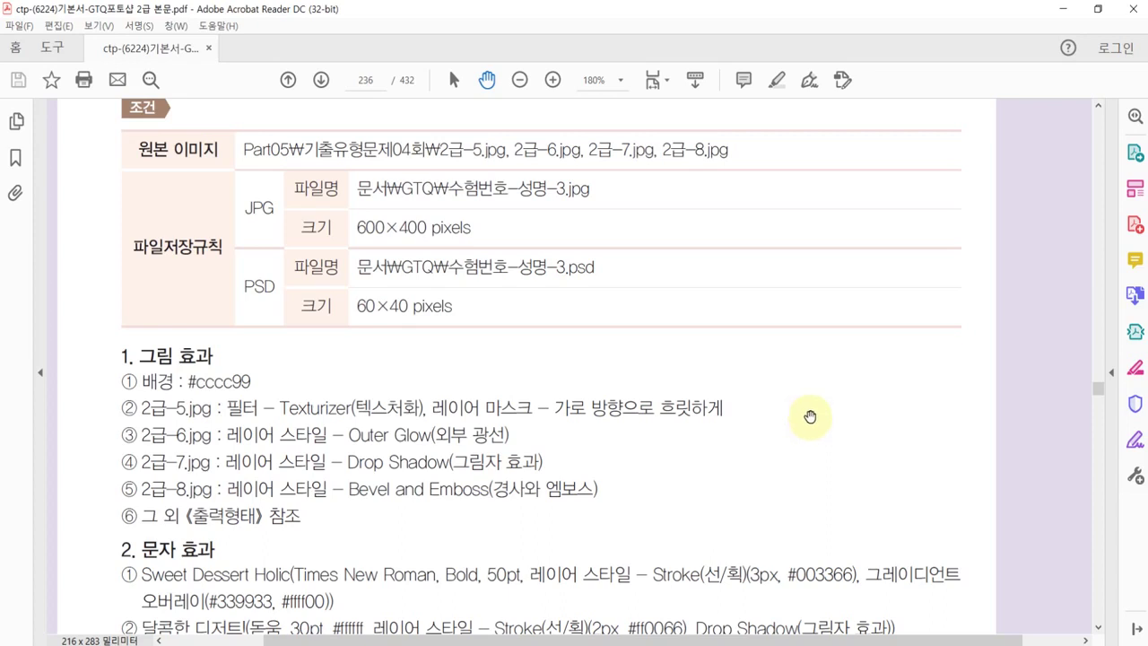
pyautogui.moveTo(824, 450); pyautogui.dragTo(827, 420)
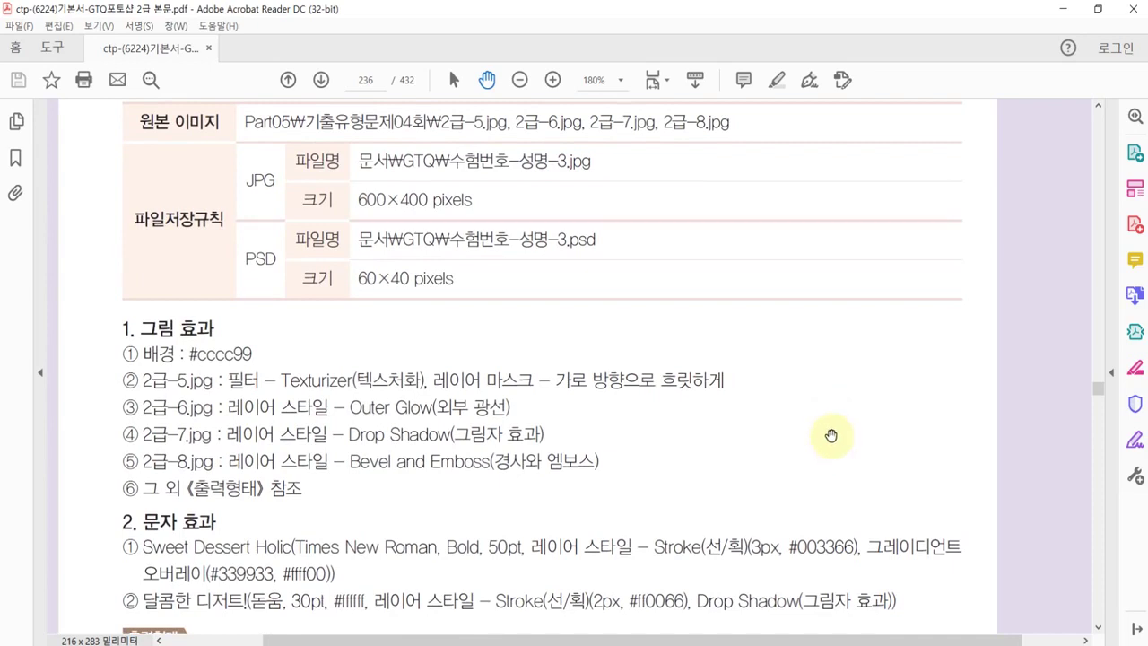
pyautogui.moveTo(831, 440); pyautogui.dragTo(831, 245)
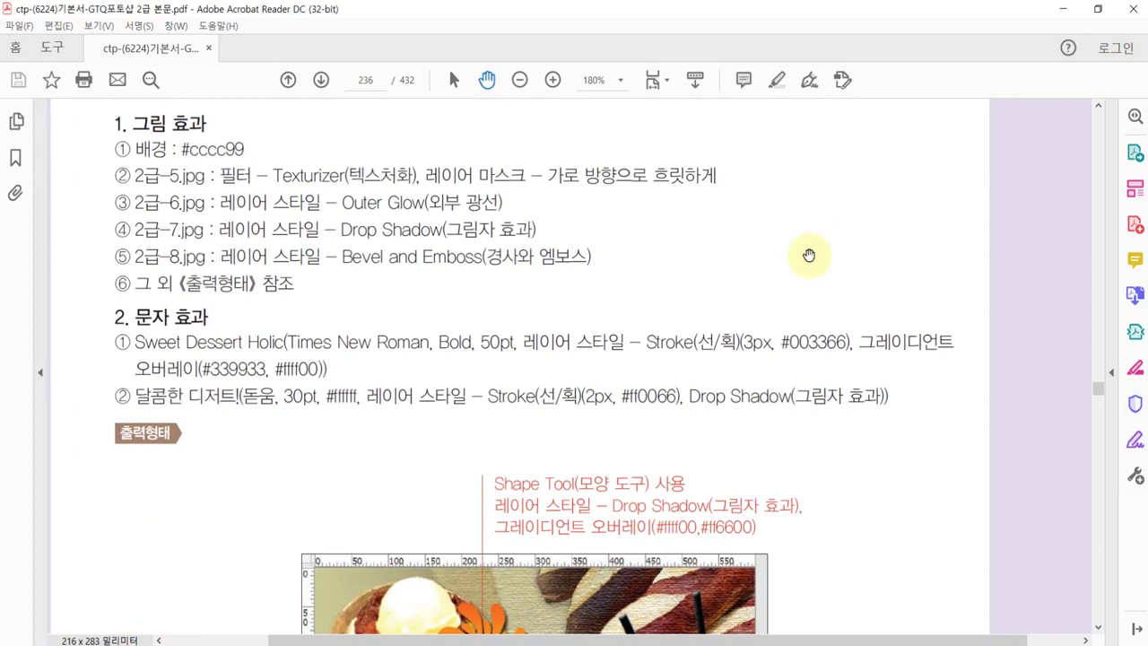
pyautogui.scroll(-1, 856, 341)
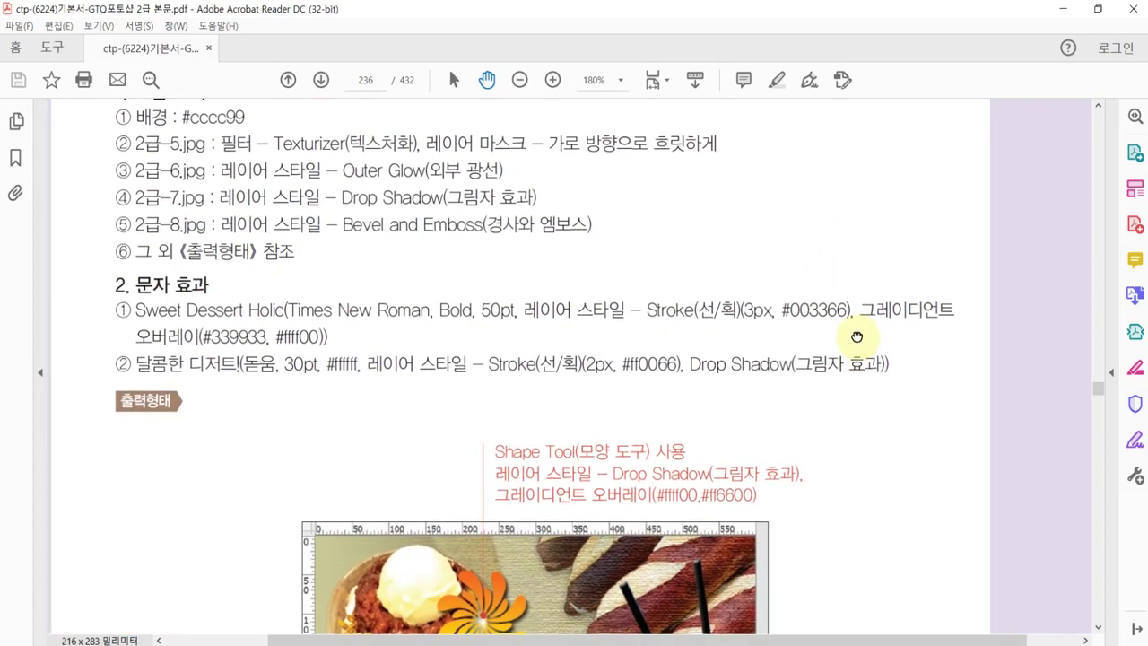
pyautogui.moveTo(857, 336); pyautogui.dragTo(852, 303)
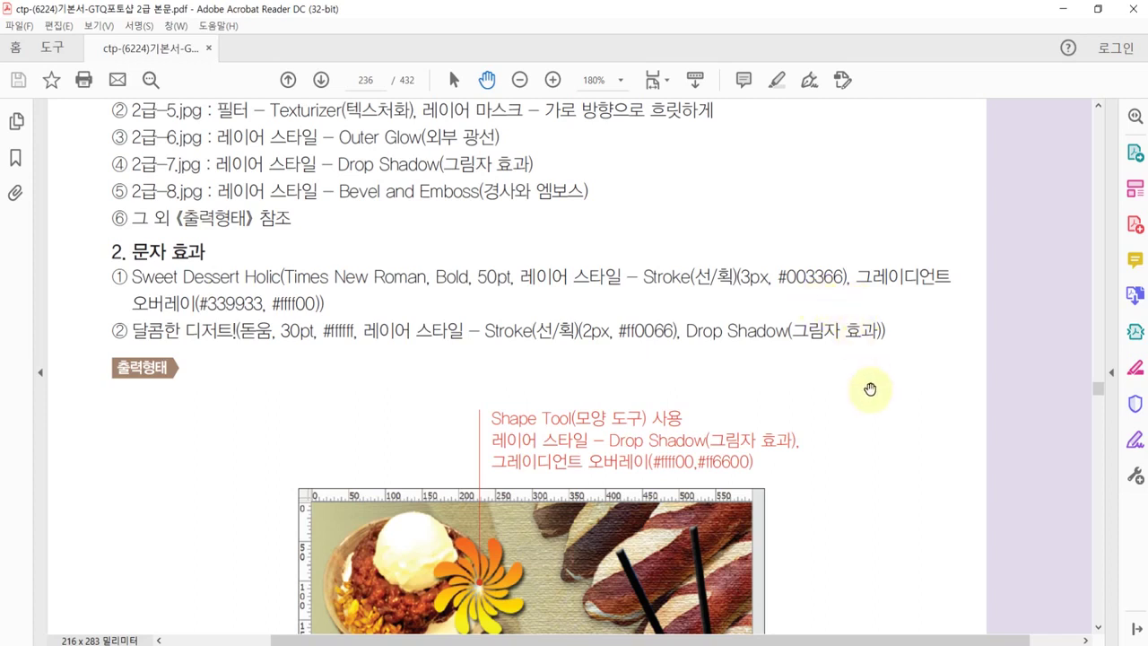
pyautogui.click(875, 468)
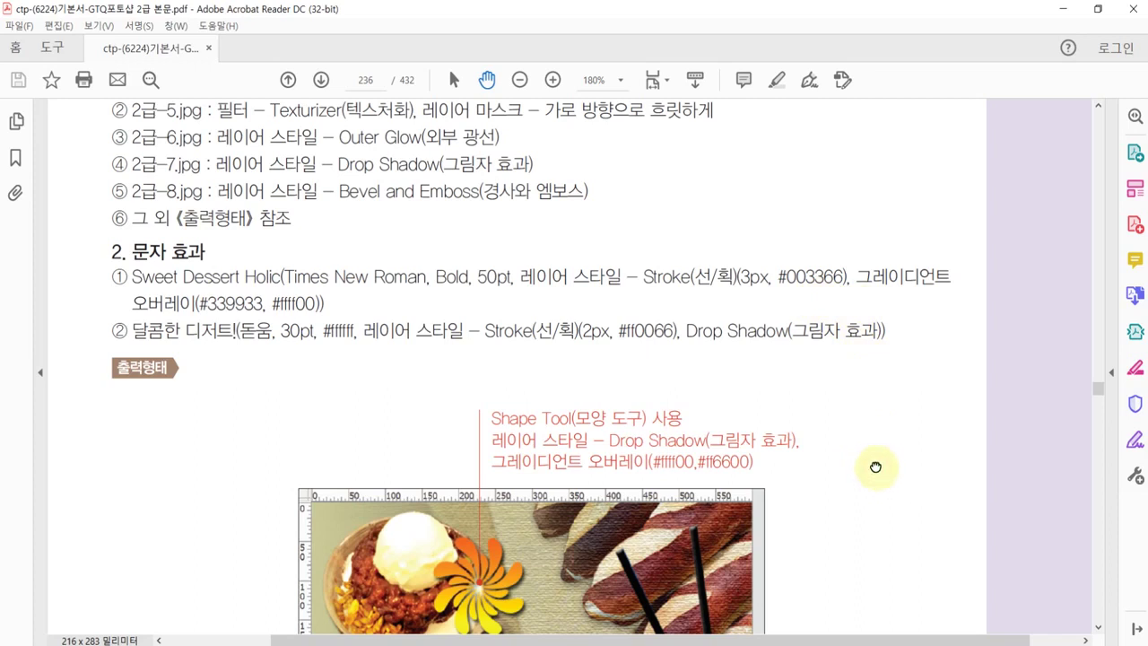
pyautogui.scroll(-2, 776, 363)
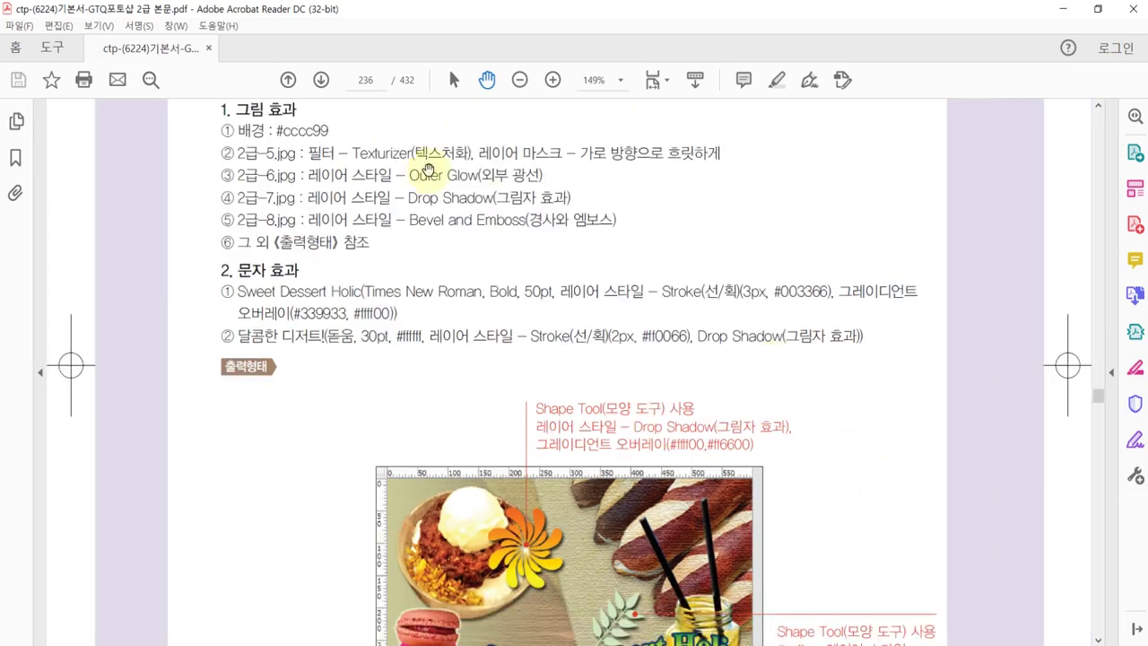
pyautogui.scroll(1, 529, 328)
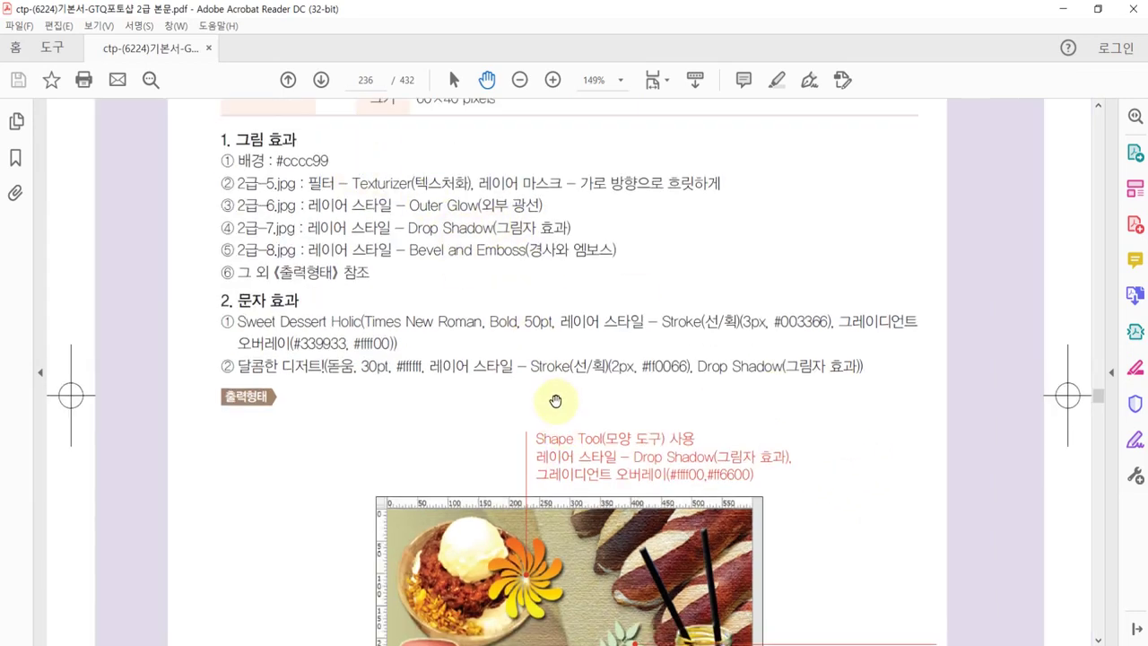
# Switch back to Photoshop and confirm #cccc99 as the foreground color, with the Move tool active.
pyautogui.hotkey('alt', 'Tab')
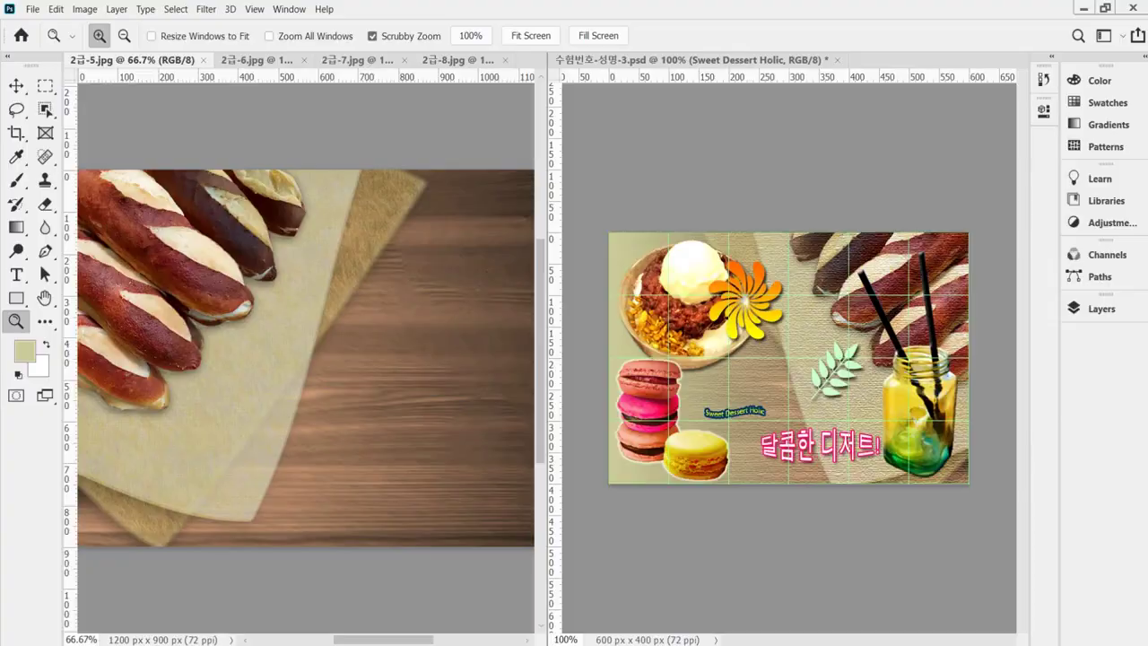
pyautogui.click(205, 135)
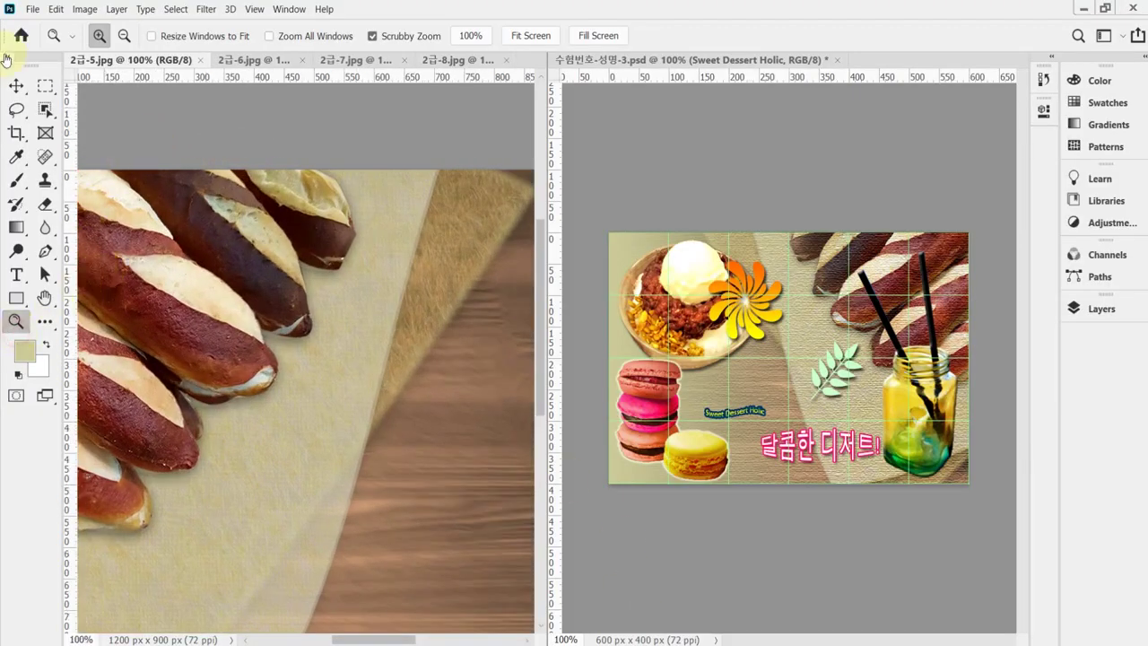
pyautogui.click(16, 86)
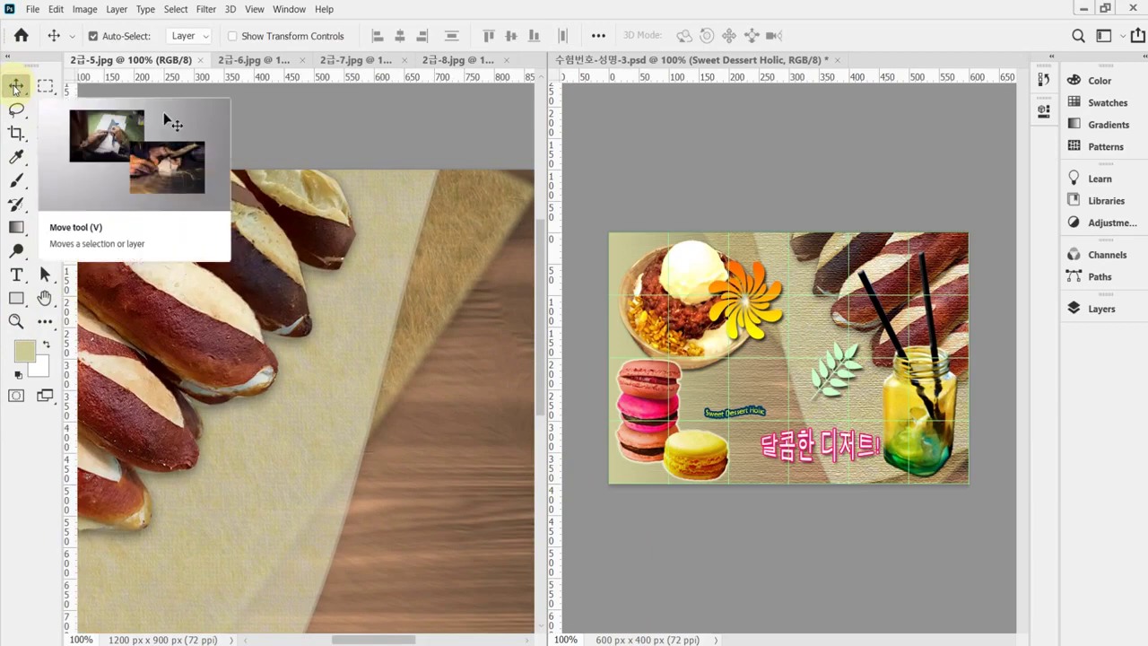
pyautogui.click(24, 350)
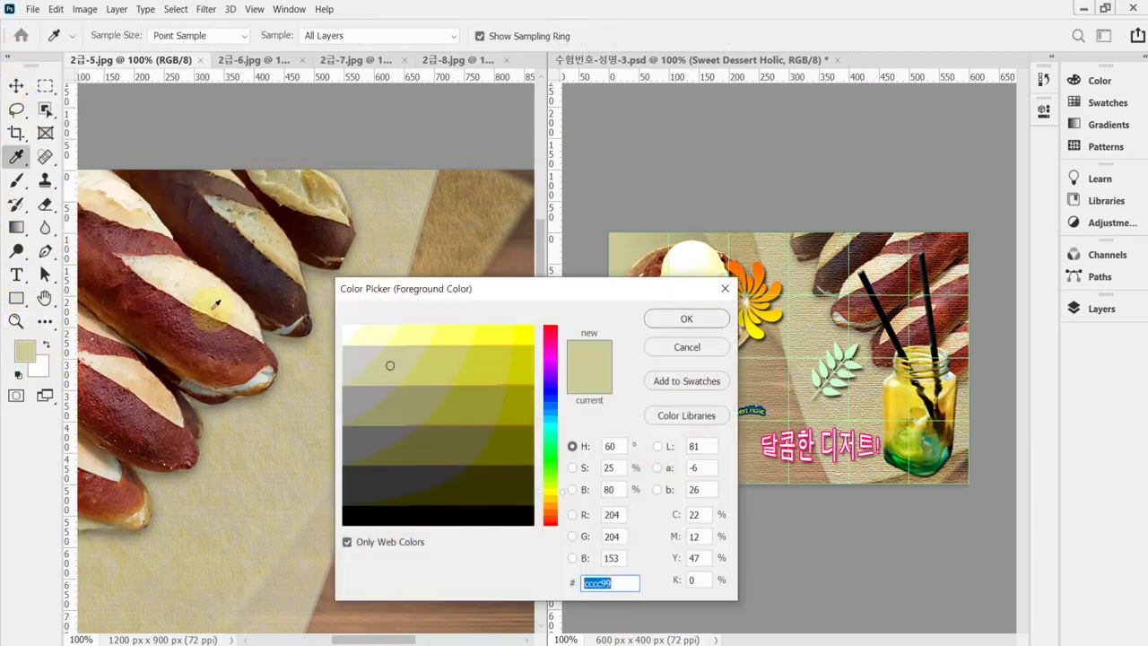
pyautogui.moveTo(540, 296); pyautogui.dragTo(541, 243)
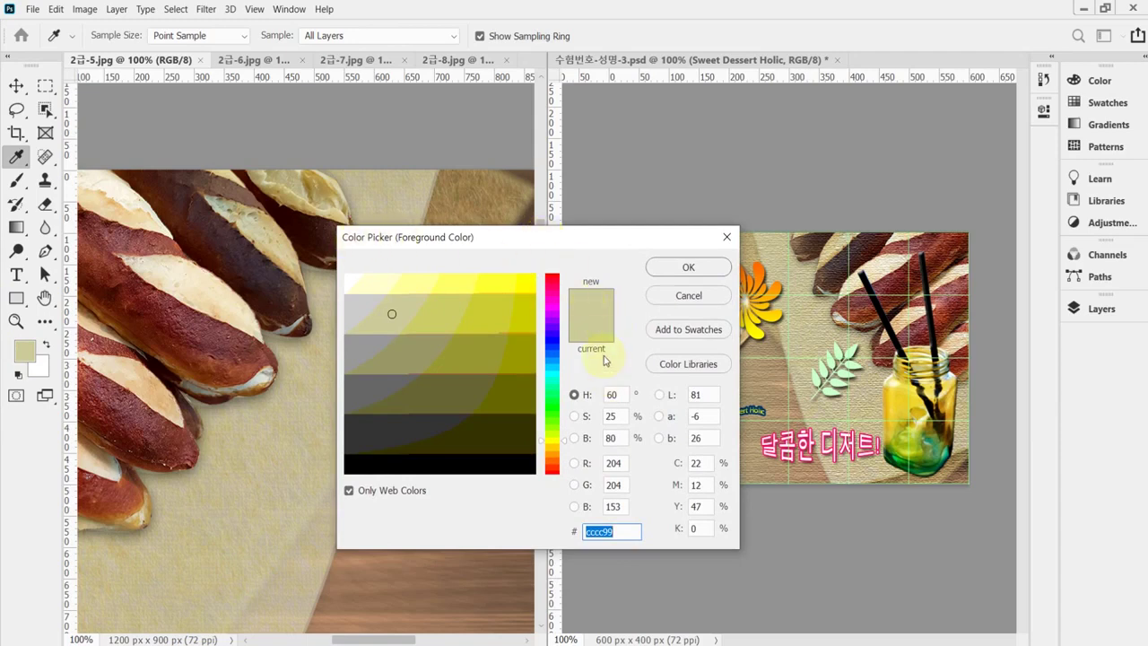
pyautogui.click(629, 533)
pyautogui.click(690, 266)
pyautogui.press('v')
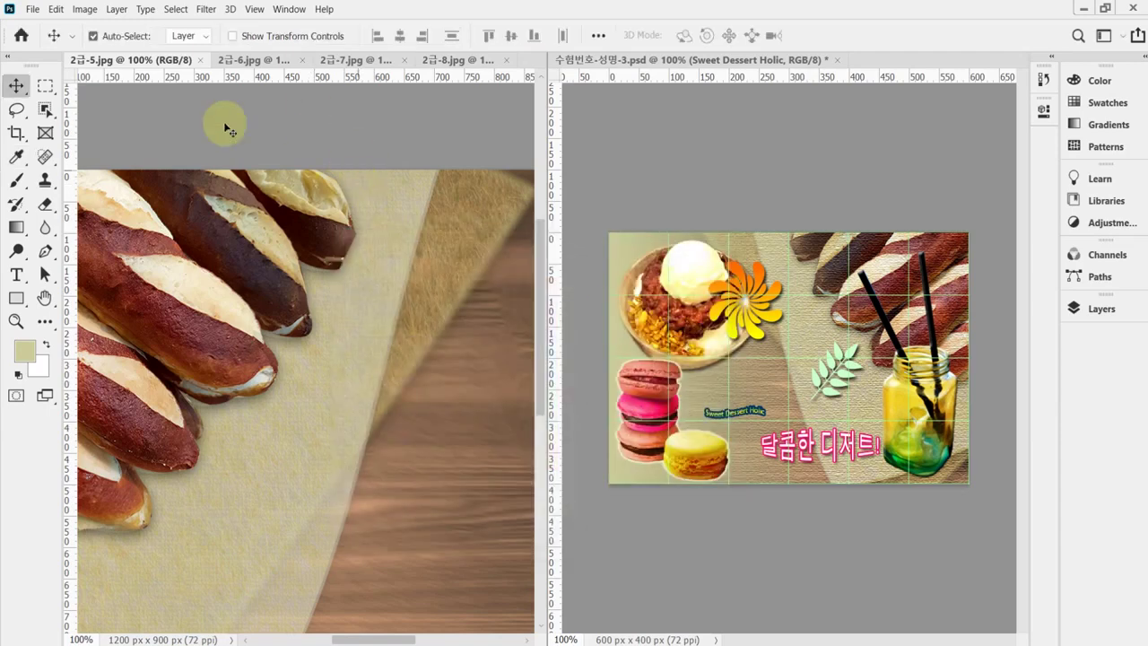
pyautogui.click(36, 9)
pyautogui.click(40, 24)
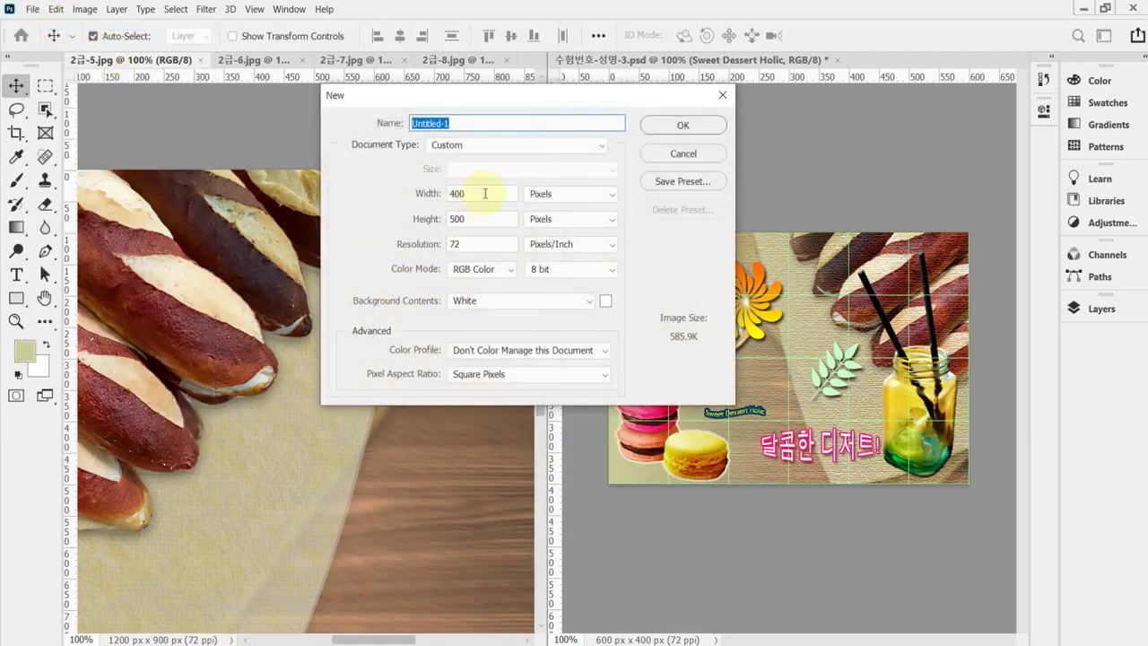
pyautogui.press('Escape')
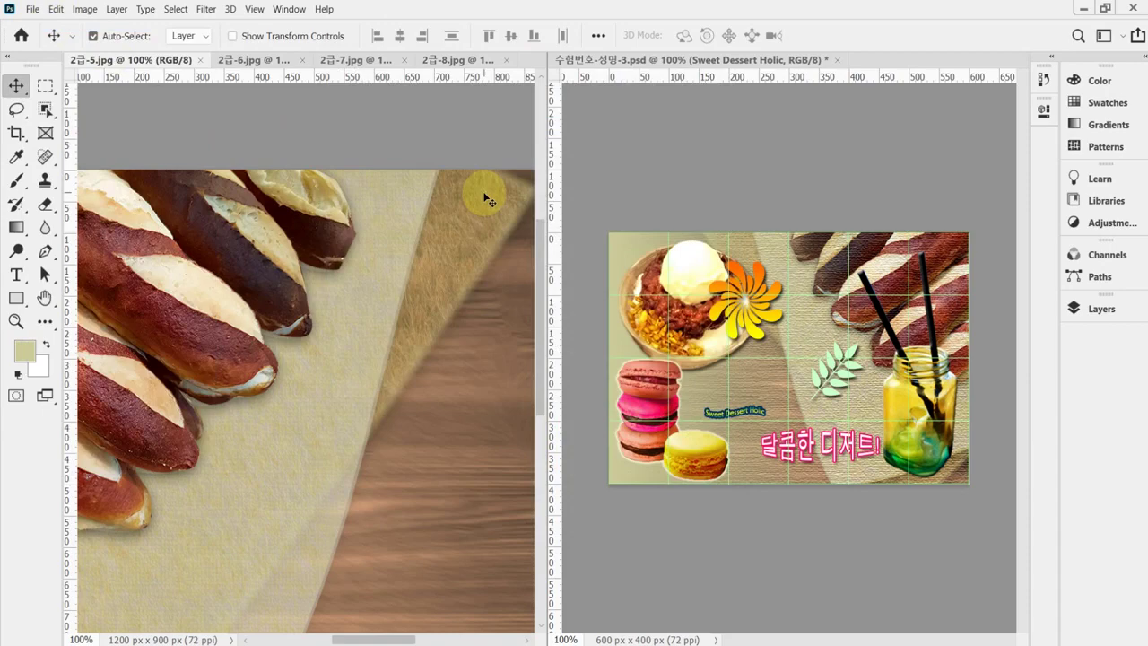
# Create a new 600 × 400 pixel, 72 pixels/inch RGB document with a white background and show its grid.
pyautogui.hotkey('ctrl', 'n')
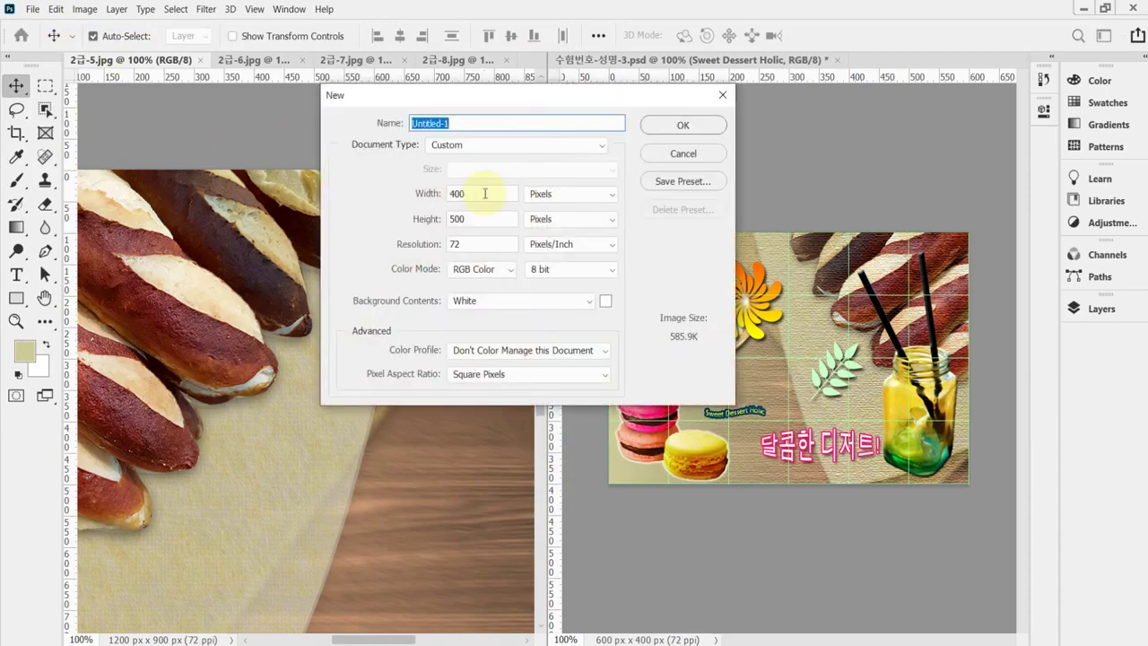
pyautogui.press('Tab')
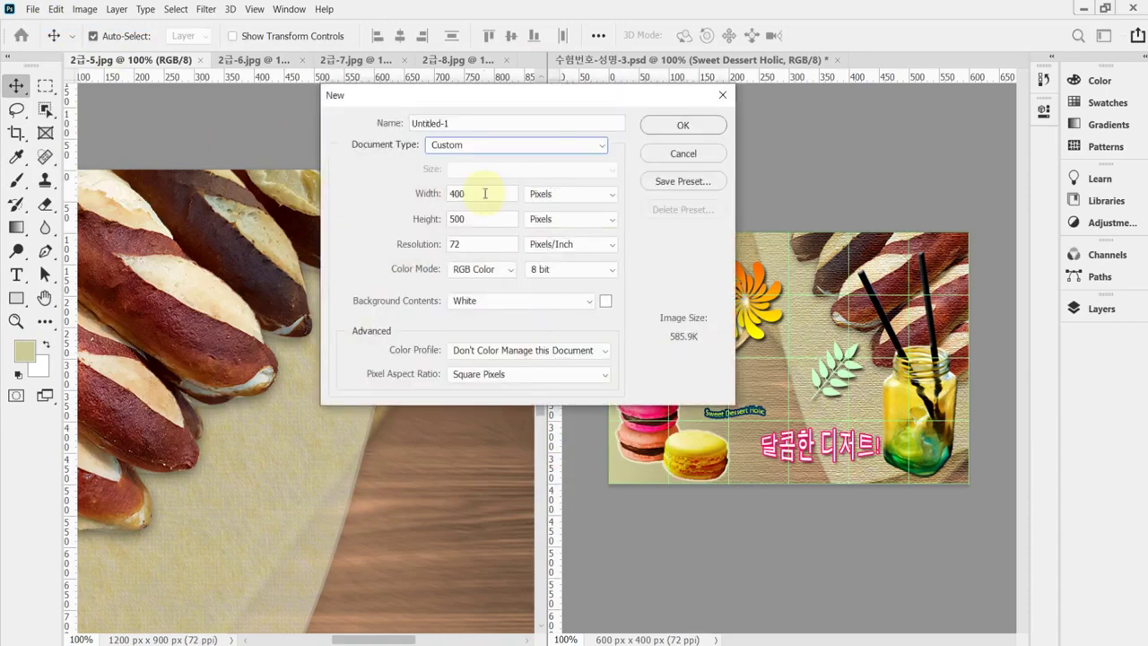
pyautogui.press('Tab')
pyautogui.write('600')
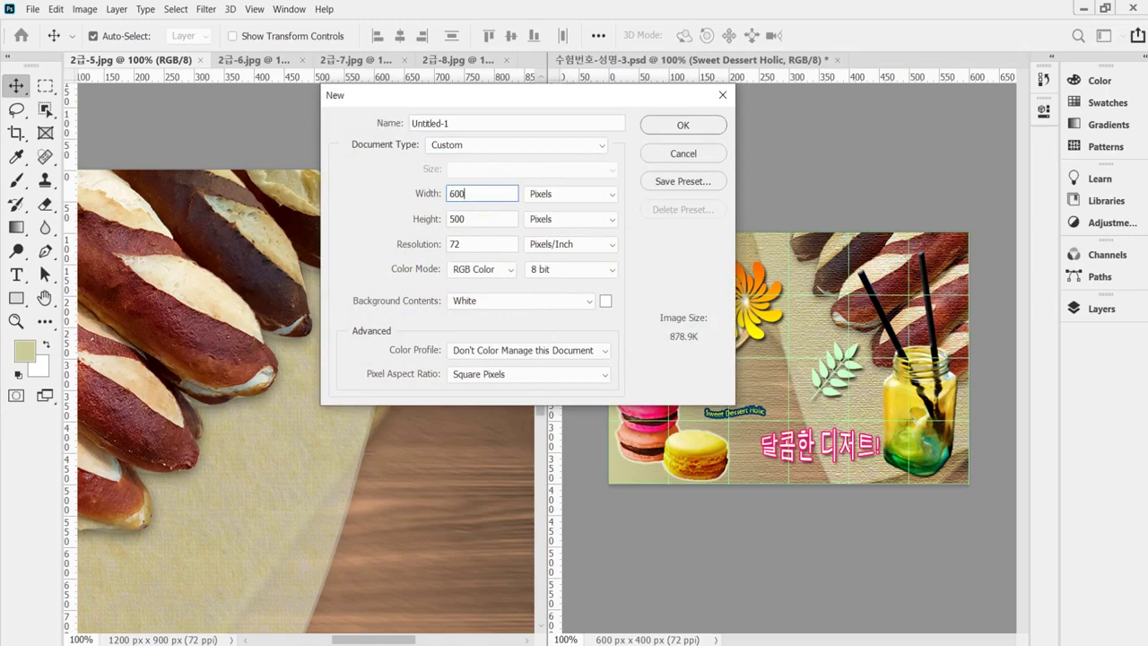
pyautogui.press('Tab')
pyautogui.press('Tab')
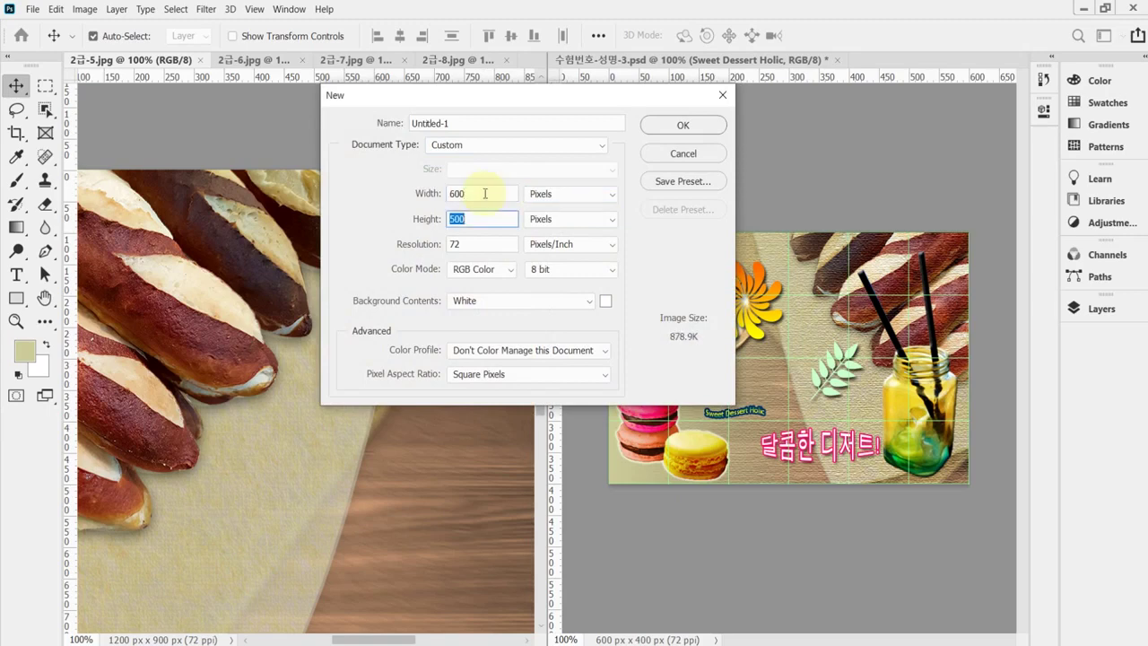
pyautogui.write('400')
pyautogui.press('Tab')
pyautogui.press('Tab')
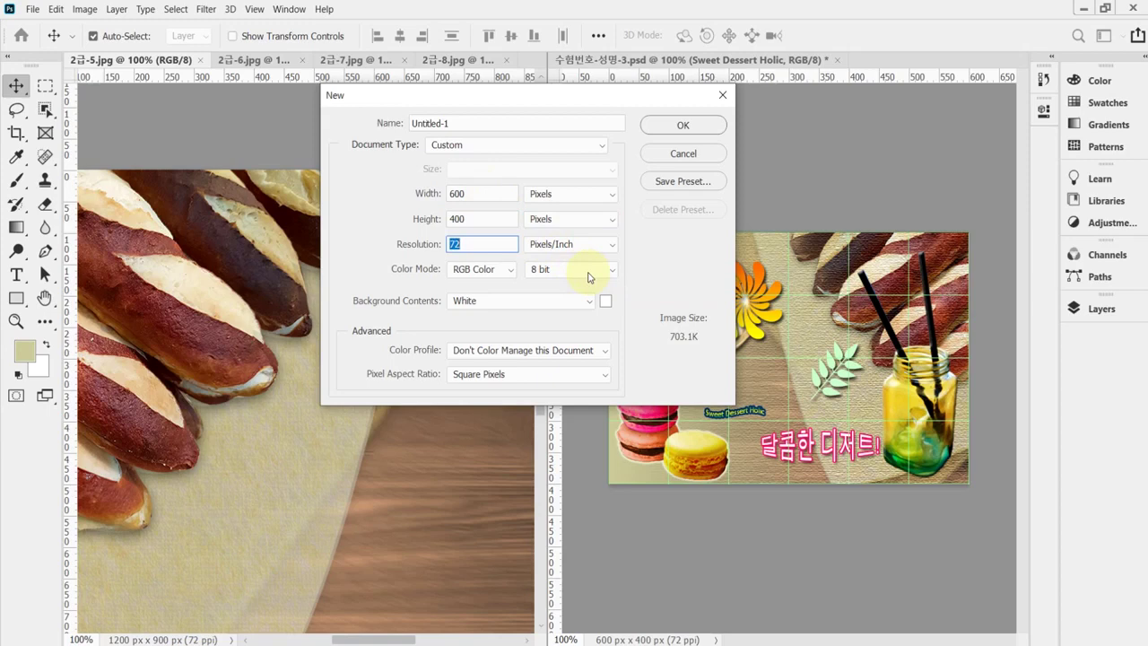
pyautogui.press('Tab')
pyautogui.press('Tab')
pyautogui.press('Tab')
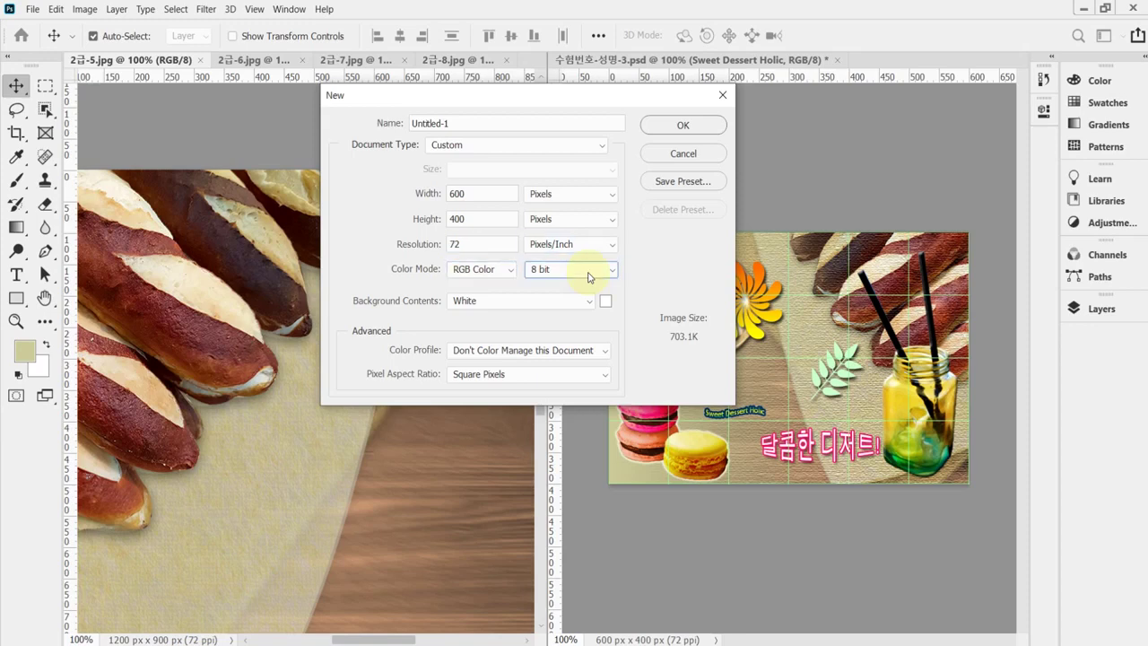
pyautogui.press('Return')
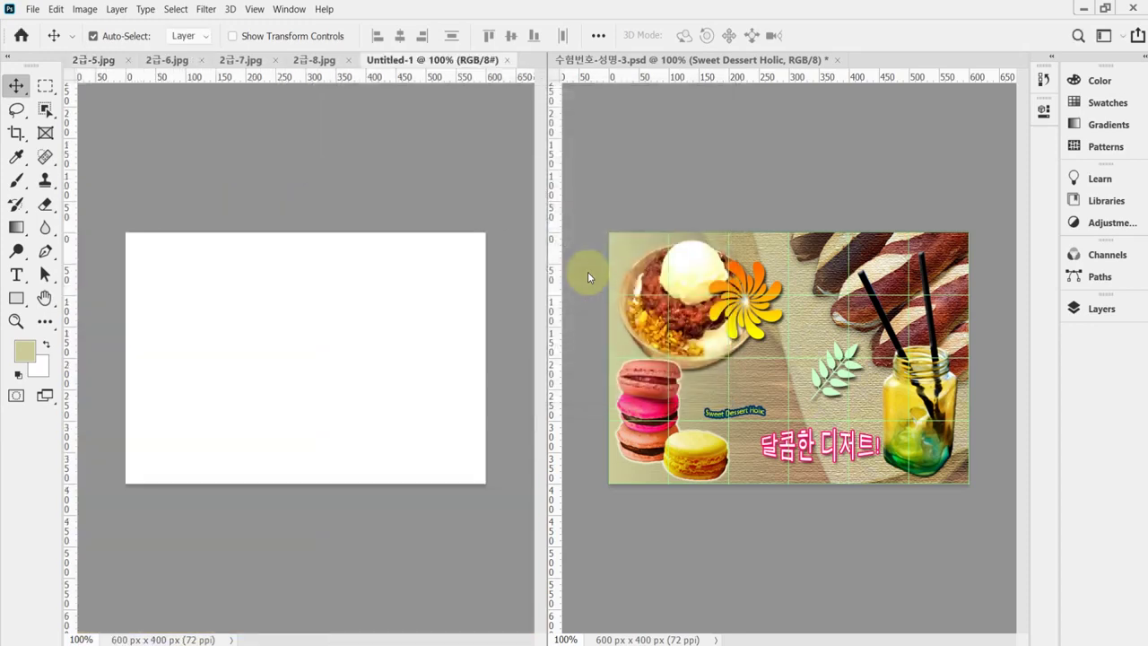
pyautogui.hotkey('ctrl', "'")
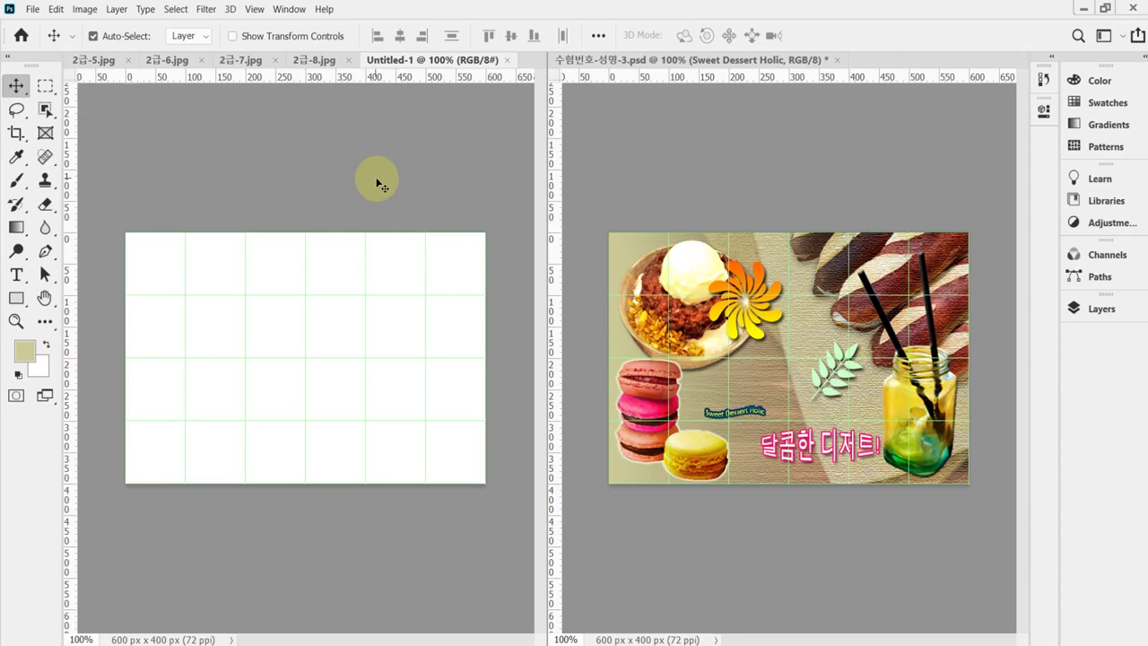
# Copy the entire 2급-5.jpg image and paste it into the new Untitled-1 document.
pyautogui.click(90, 59)
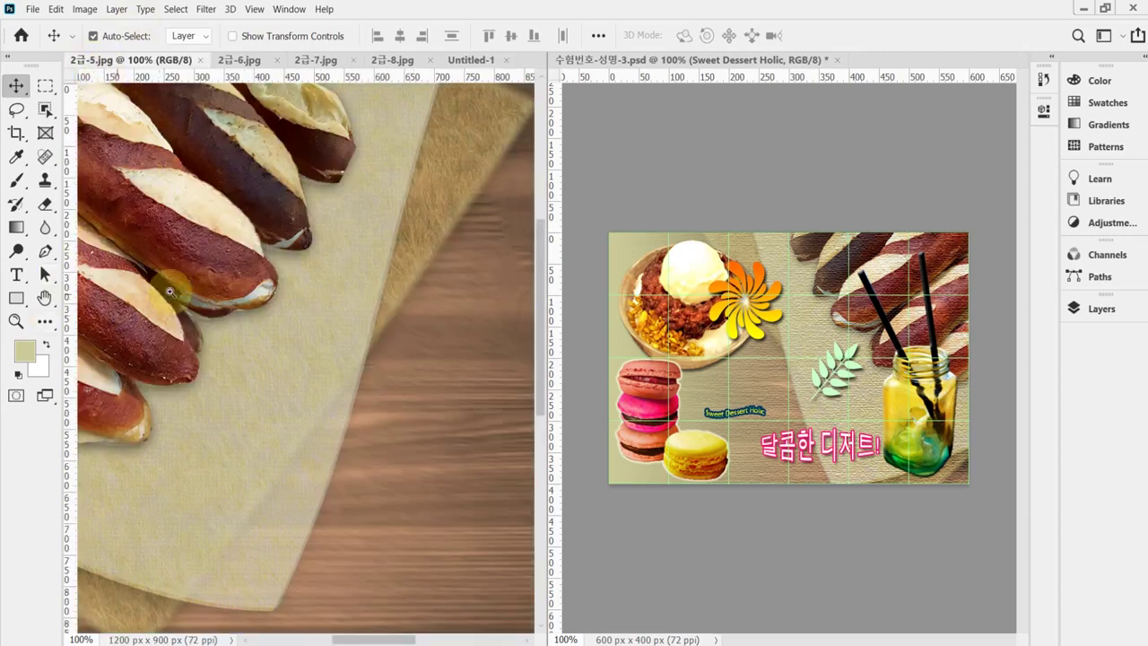
pyautogui.moveTo(224, 296); pyautogui.dragTo(237, 301)
pyautogui.hotkey('ctrl', 'a')
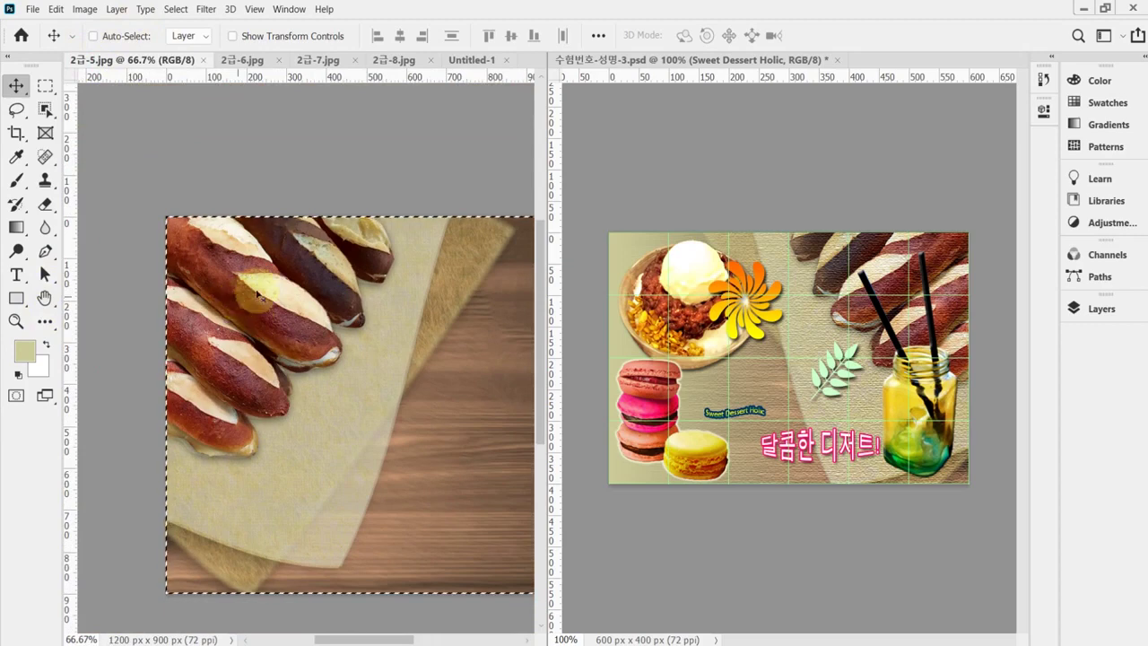
pyautogui.hotkey('ctrl', 'c')
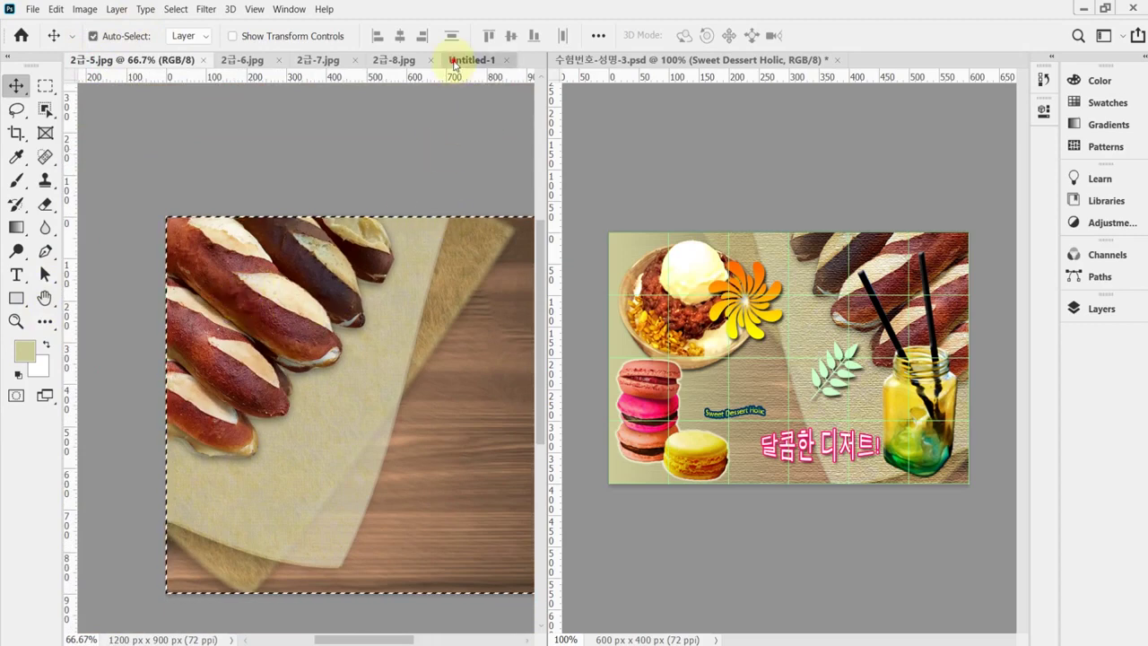
pyautogui.click(453, 61)
pyautogui.hotkey('ctrl', 'v')
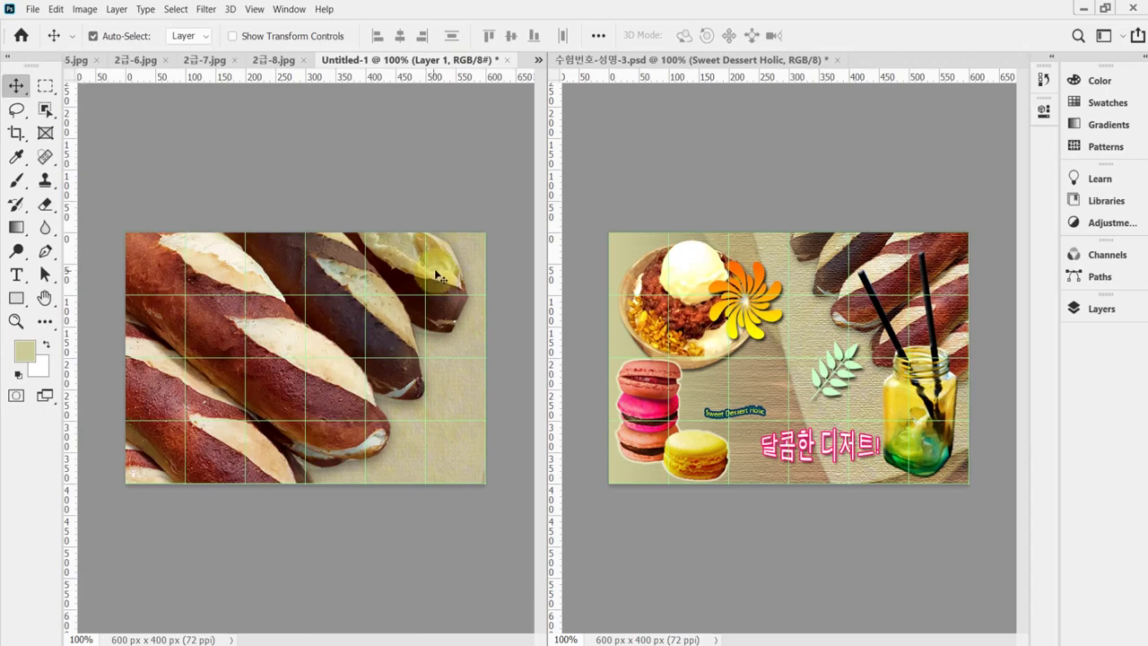
# Start a free transform on the pasted bread image, flip it horizontally and move it over the canvas.
pyautogui.hotkey('ctrl', 't')
pyautogui.moveTo(422, 337); pyautogui.dragTo(347, 247)
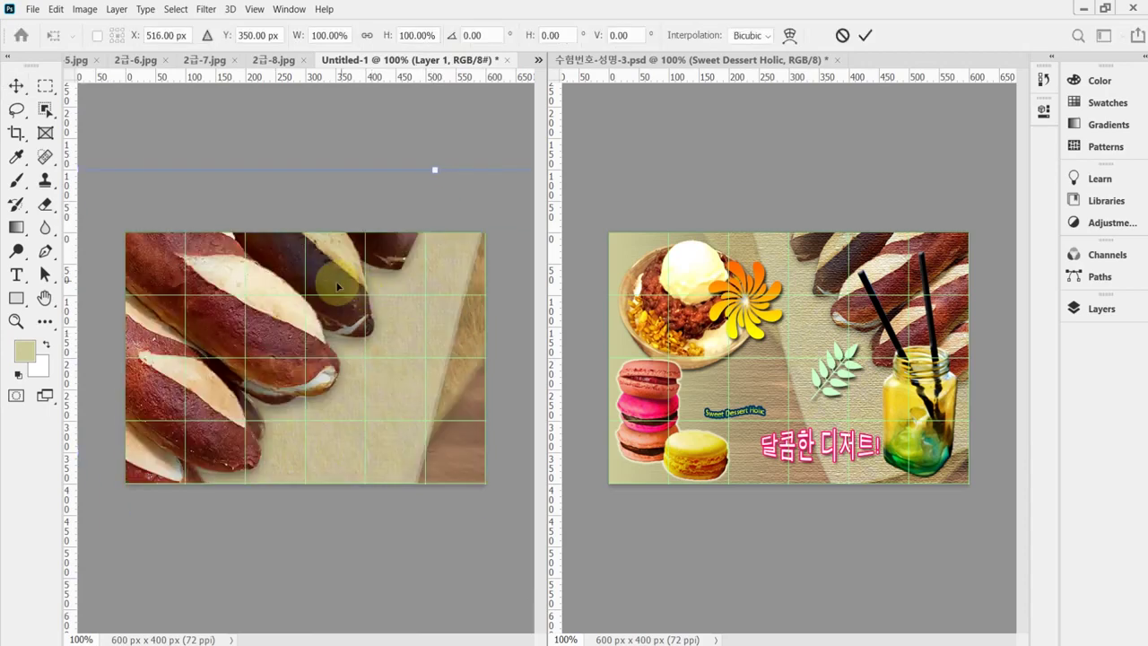
pyautogui.rightClick(337, 284)
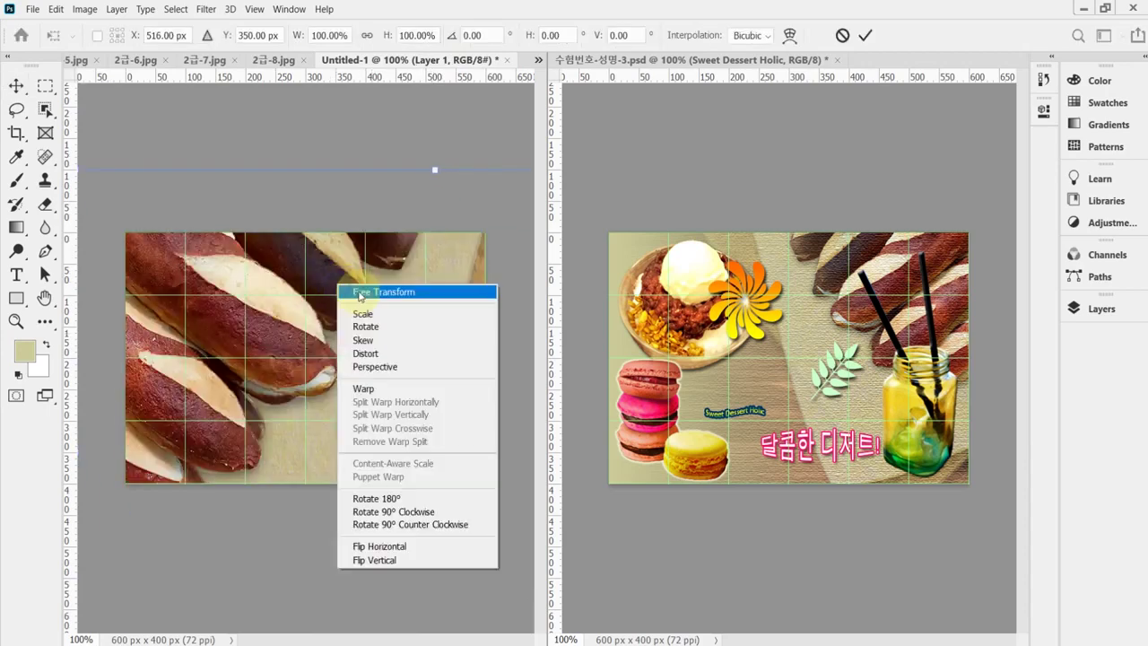
pyautogui.click(415, 548)
pyautogui.moveTo(414, 352); pyautogui.dragTo(350, 356)
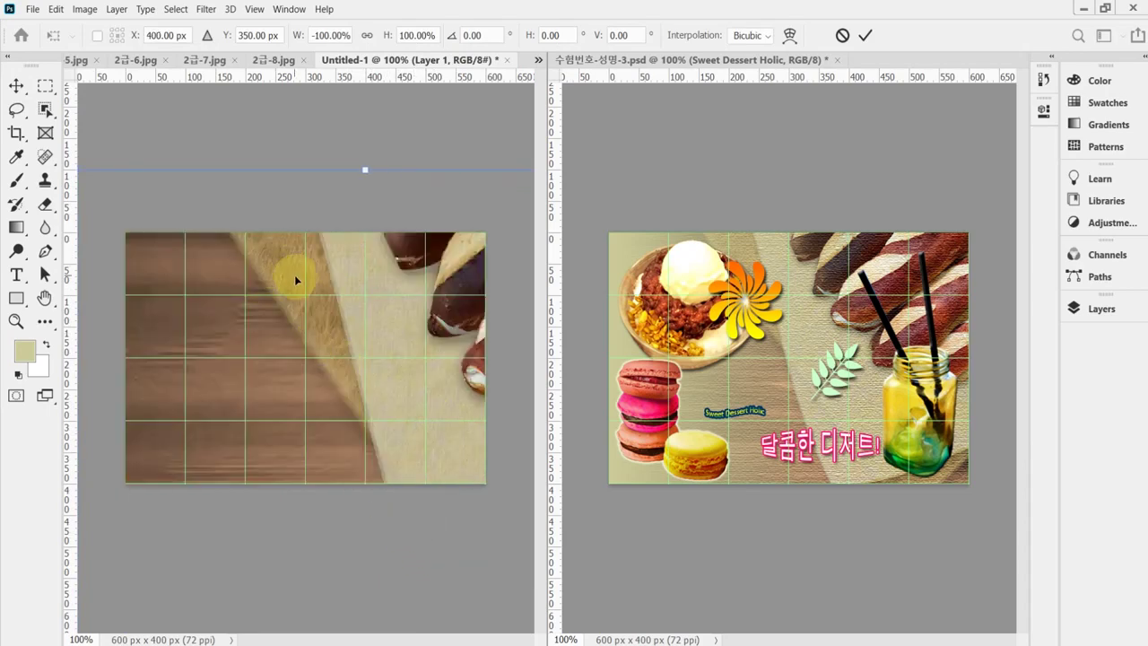
# Scale the flipped bread image proportionally to about 63% and move it so the breads fill the canvas's upper-right area.
pyautogui.click(368, 36)
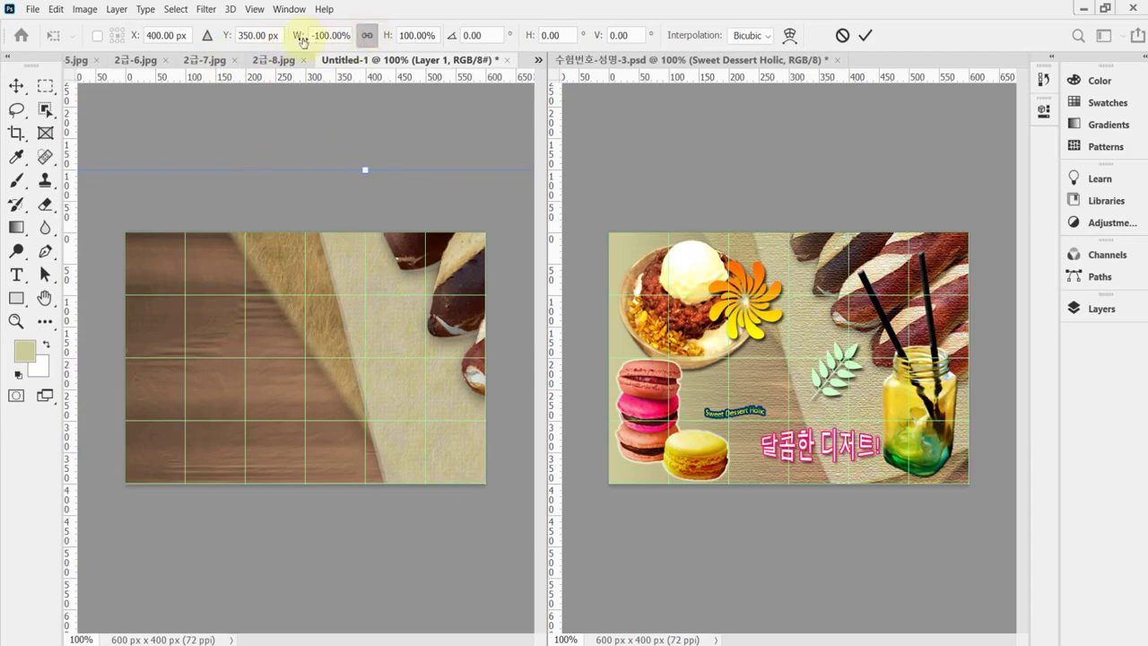
pyautogui.hotkey('ctrl', '-')
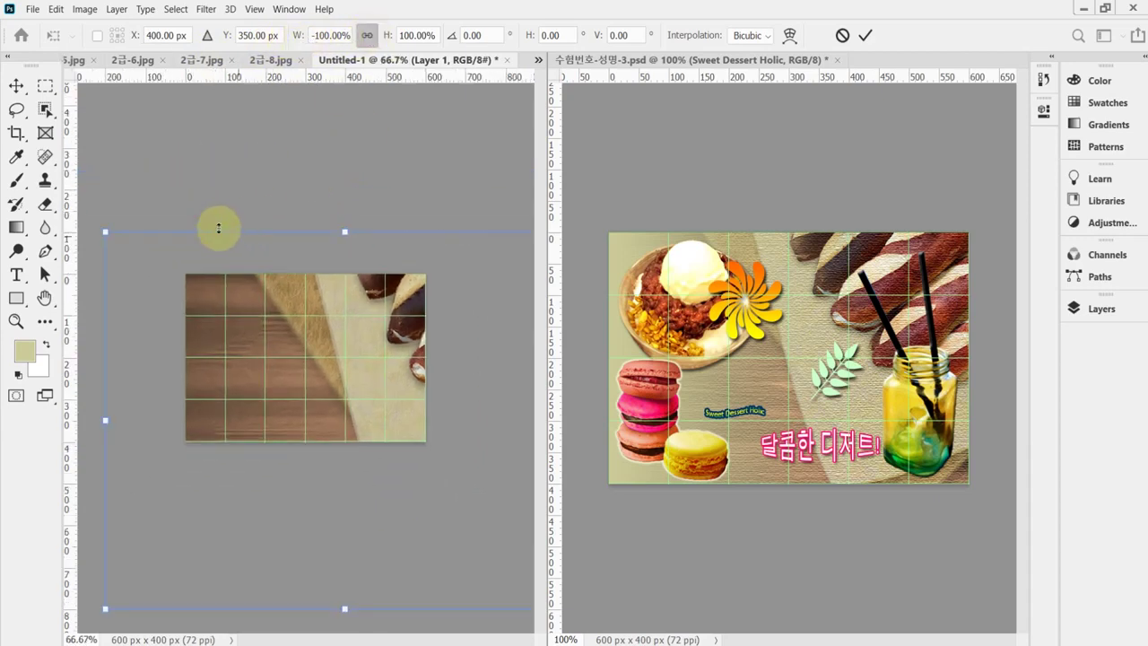
pyautogui.moveTo(106, 608); pyautogui.dragTo(252, 464)
pyautogui.moveTo(389, 385); pyautogui.dragTo(235, 398)
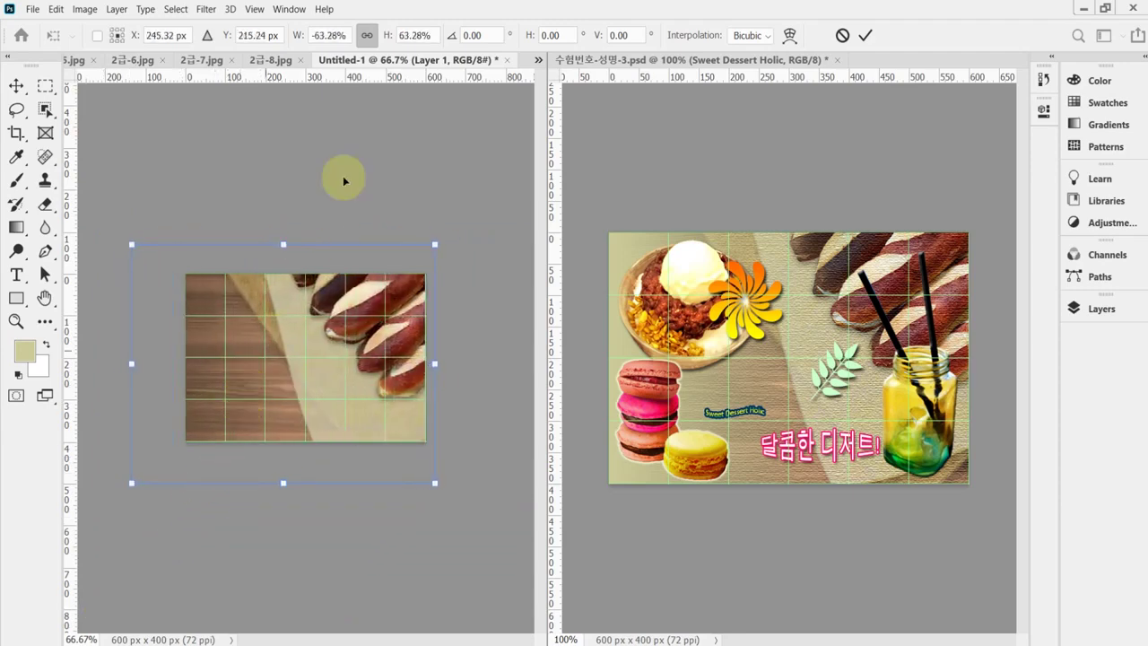
pyautogui.click(367, 37)
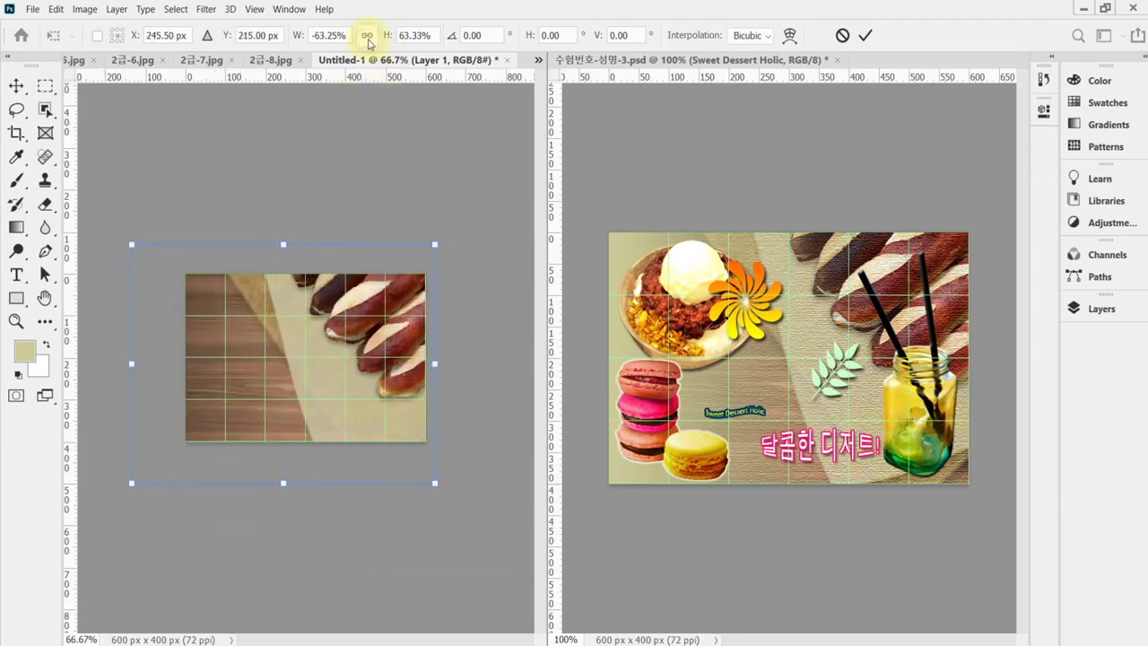
pyautogui.moveTo(323, 385); pyautogui.dragTo(348, 390)
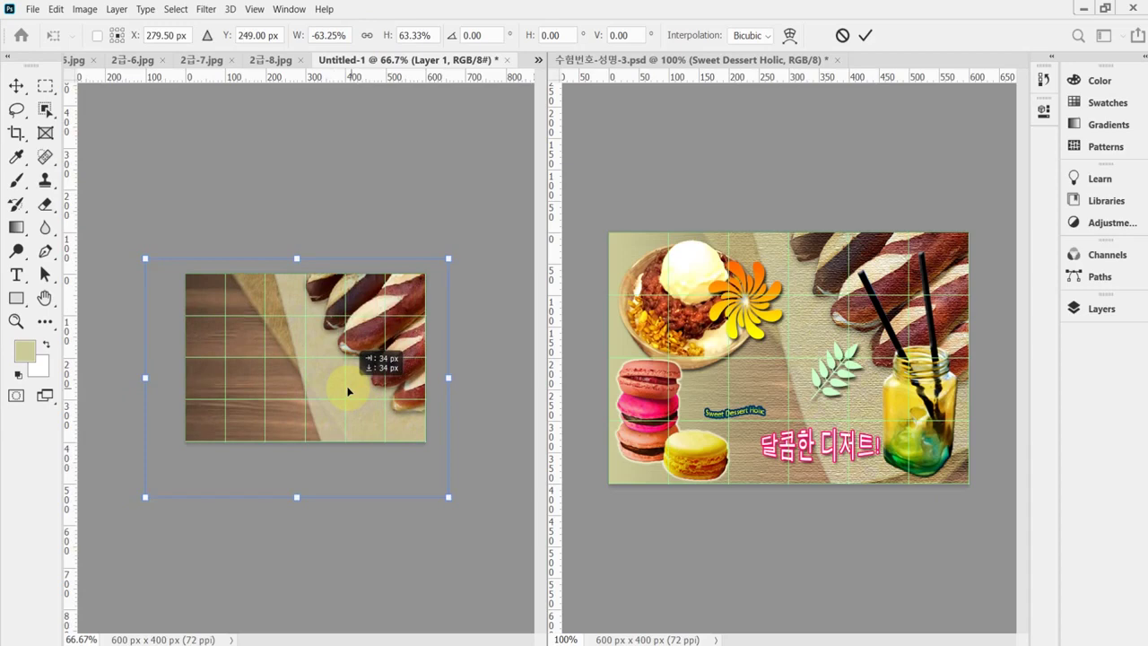
pyautogui.moveTo(349, 390); pyautogui.dragTo(349, 390)
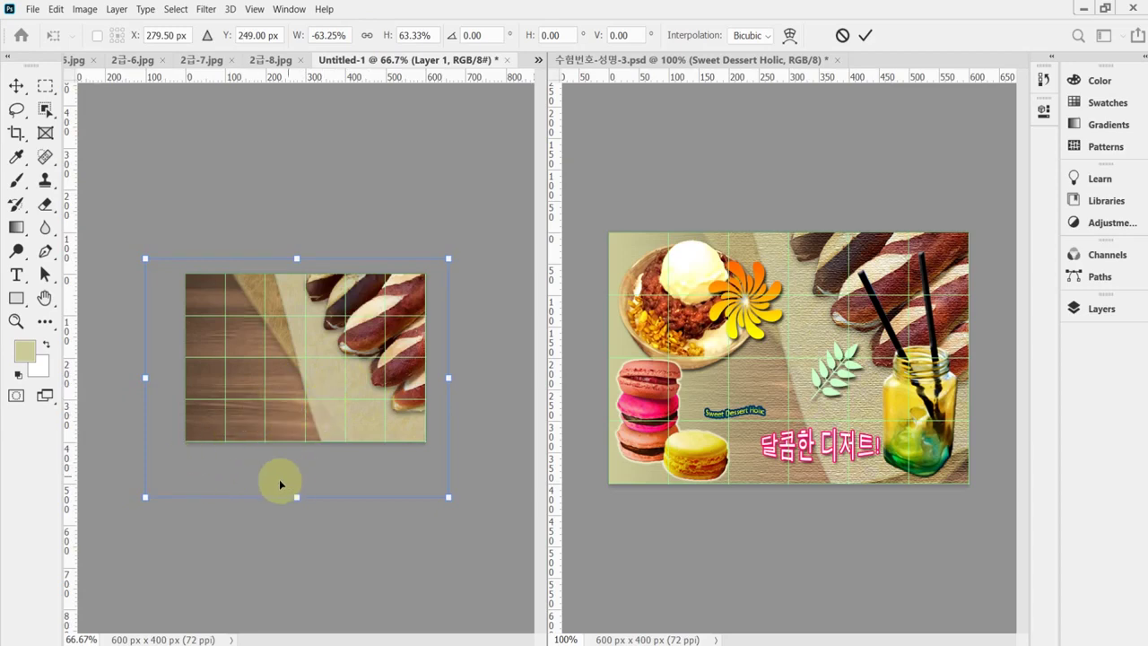
# Reduce the bread image to about 57%, position it at X 283.5 px, Y 212 px, and apply the transform.
pyautogui.moveTo(146, 496); pyautogui.dragTo(172, 465)
pyautogui.moveTo(394, 398)
pyautogui.mouseDown()
pyautogui.moveTo(397, 384)
pyautogui.moveTo(378, 392)
pyautogui.moveTo(405, 403)
pyautogui.mouseUp()
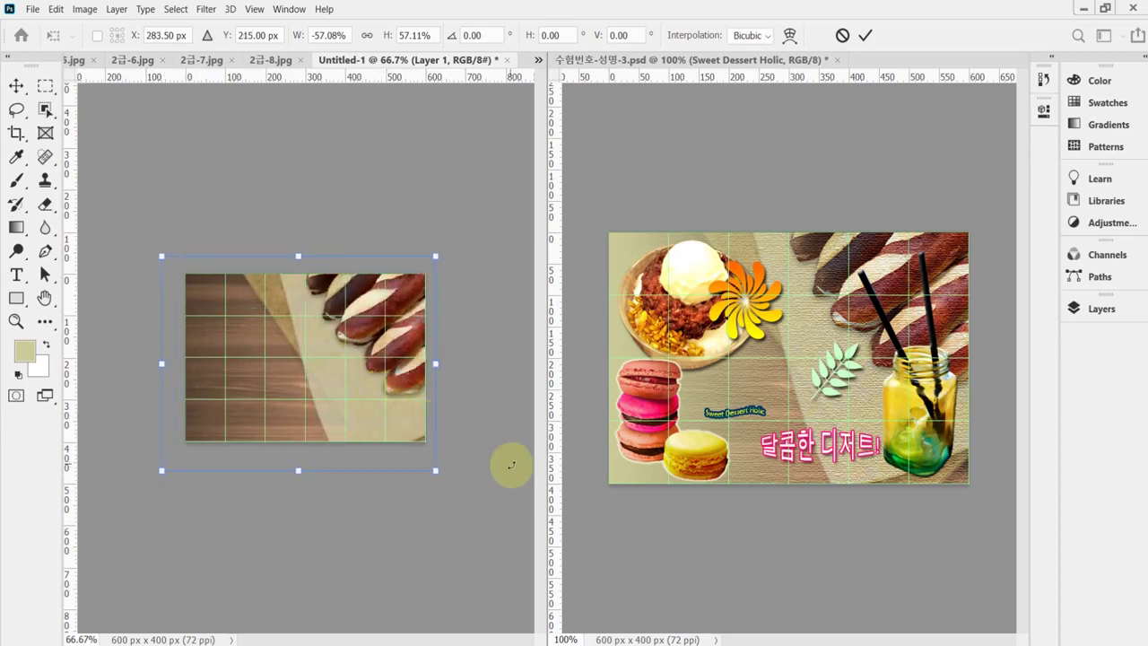
pyautogui.press('Up')
pyautogui.press('Up')
pyautogui.press('Up')
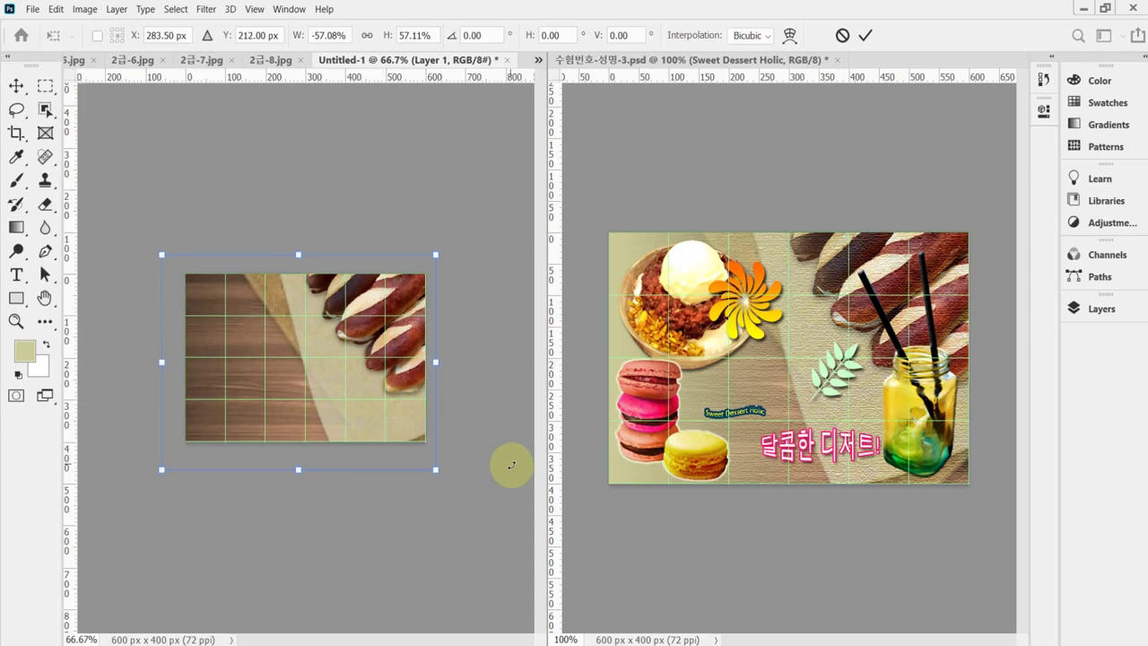
pyautogui.press('Return')
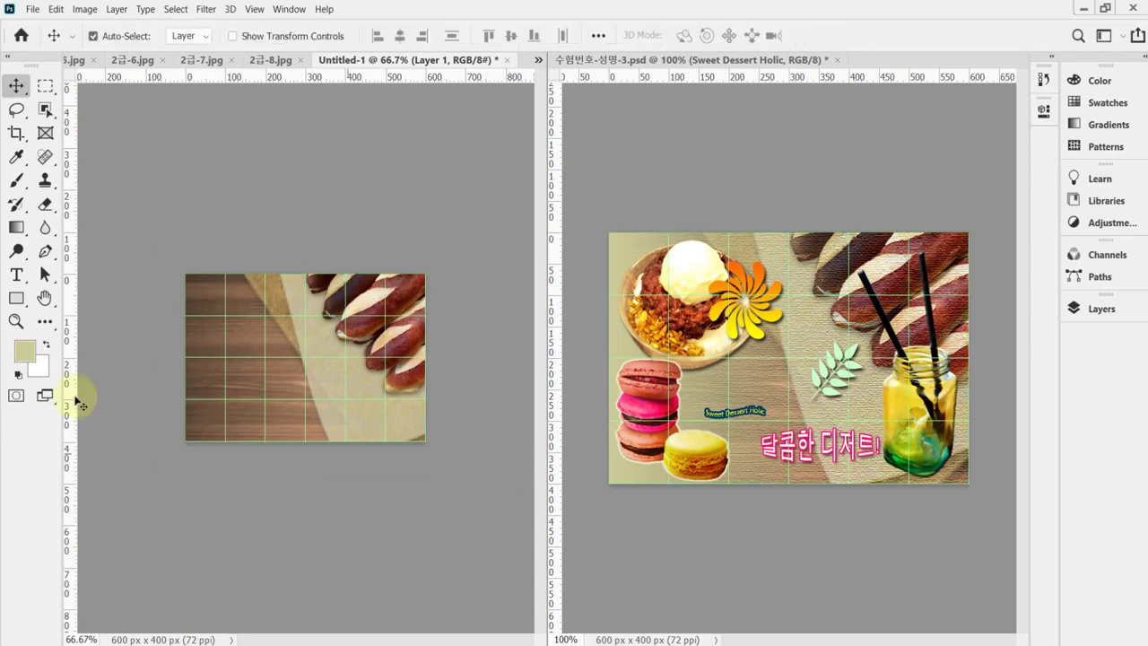
# Save the document as the Photoshop file 수험번호-성명-3 in the desktop's 임시파일 folder.
pyautogui.hotkey('ctrl', '1')
pyautogui.moveTo(323, 451); pyautogui.dragTo(354, 352)
pyautogui.hotkey('ctrl', 'shift', 's')
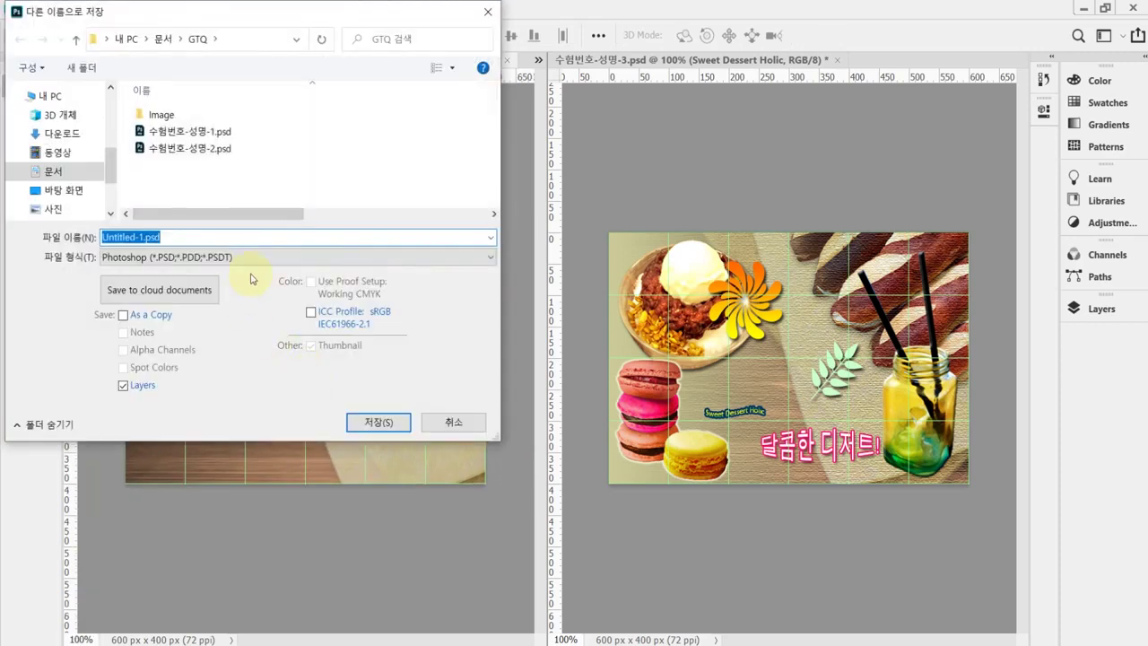
pyautogui.click(68, 190)
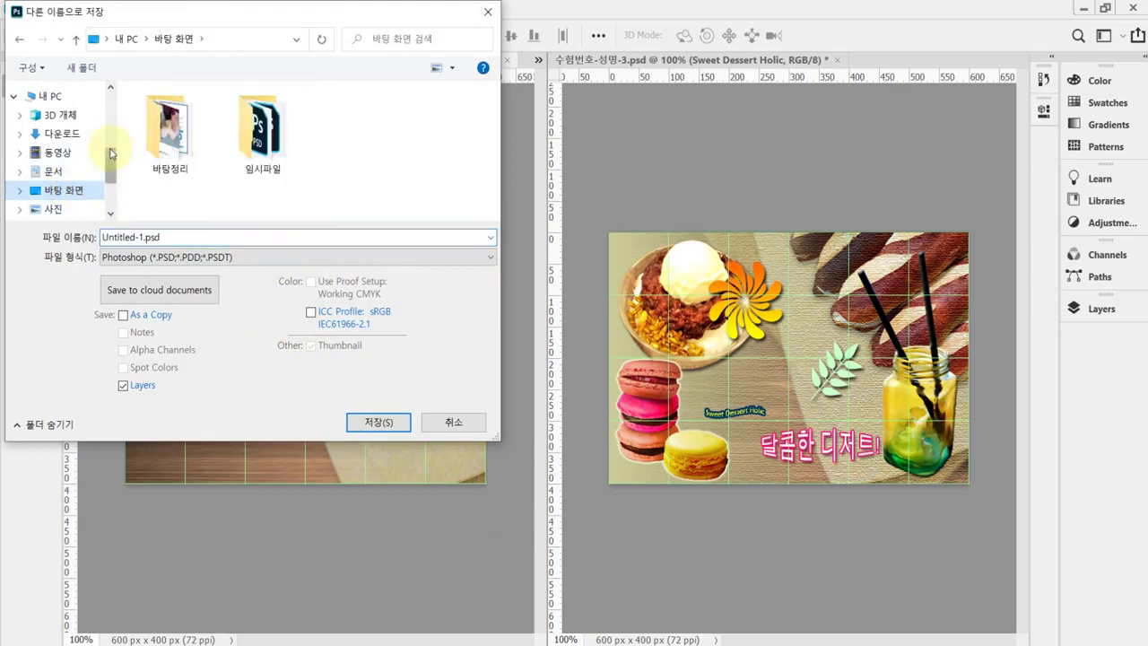
pyautogui.click(259, 134)
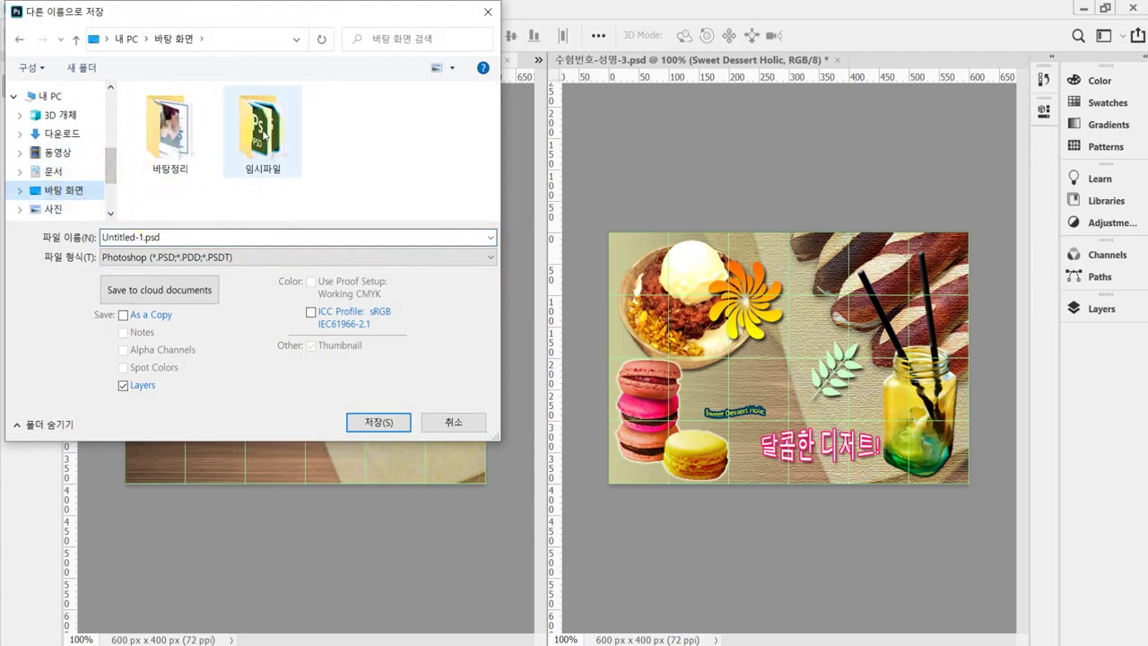
pyautogui.doubleClick(259, 134)
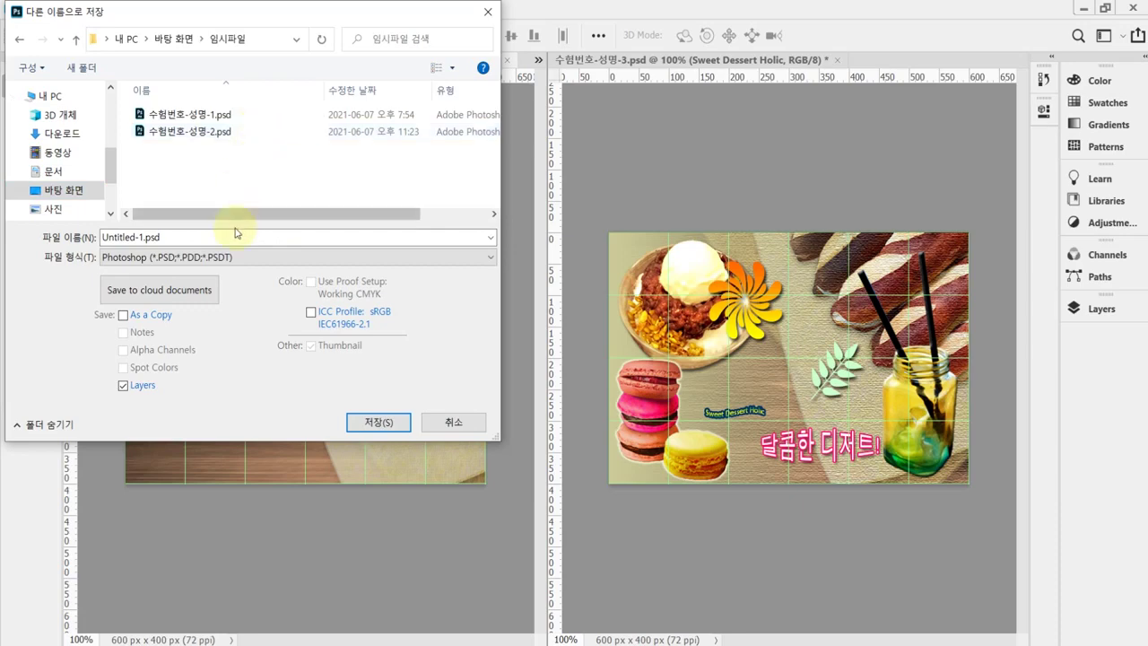
pyautogui.click(186, 132)
pyautogui.click(171, 242)
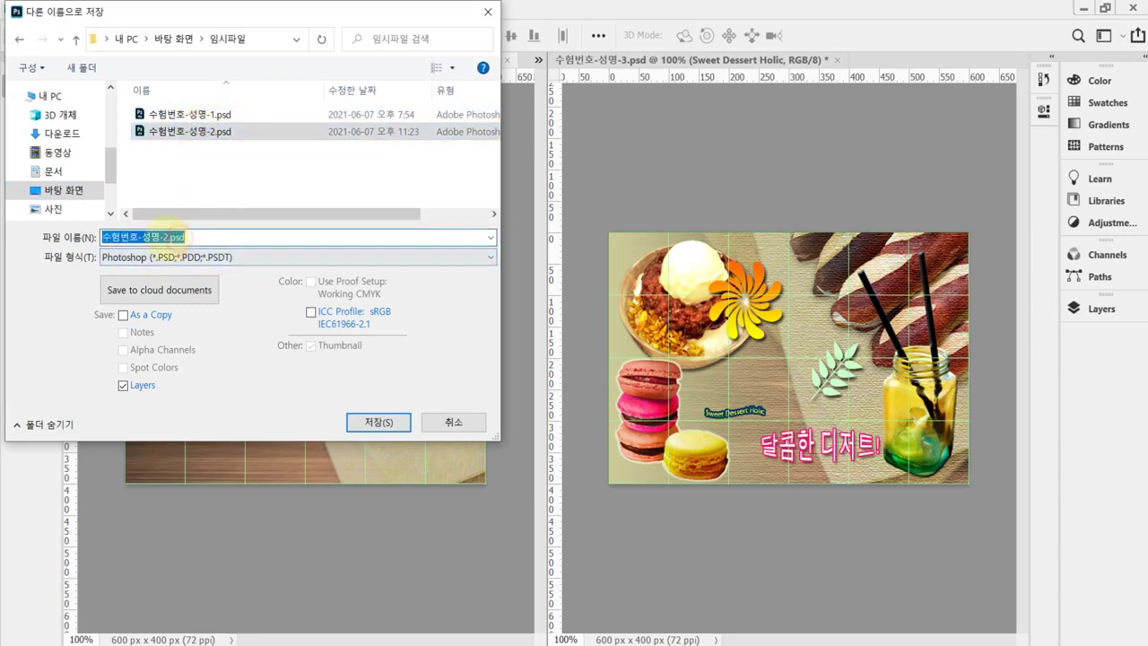
pyautogui.click(169, 239)
pyautogui.moveTo(164, 236); pyautogui.dragTo(216, 237)
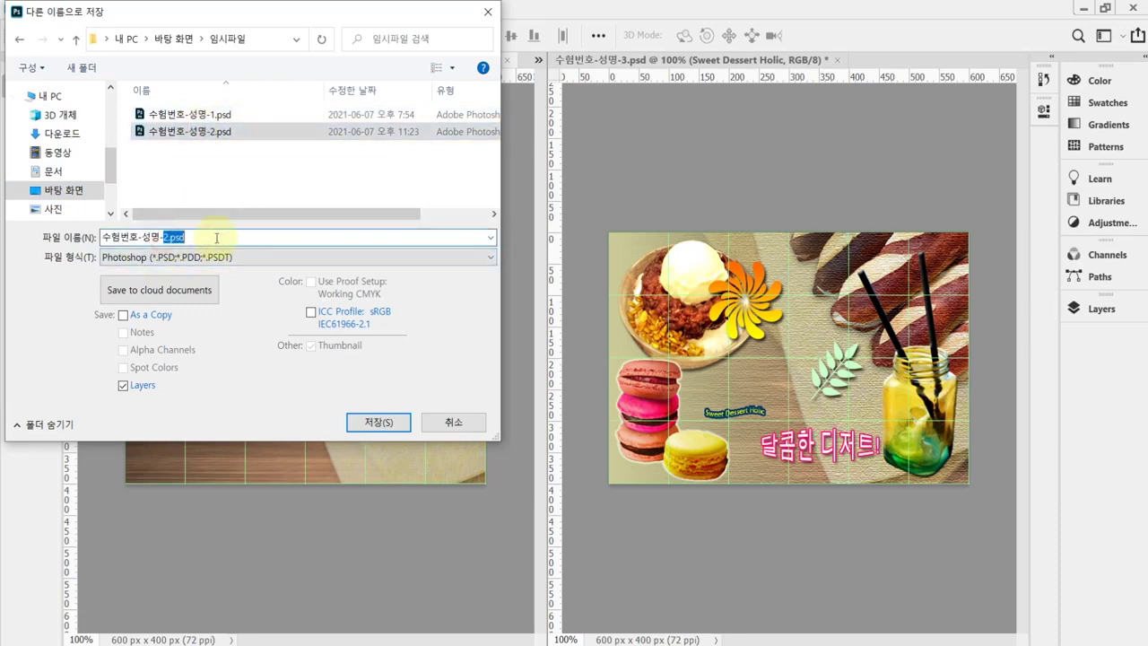
pyautogui.write('3')
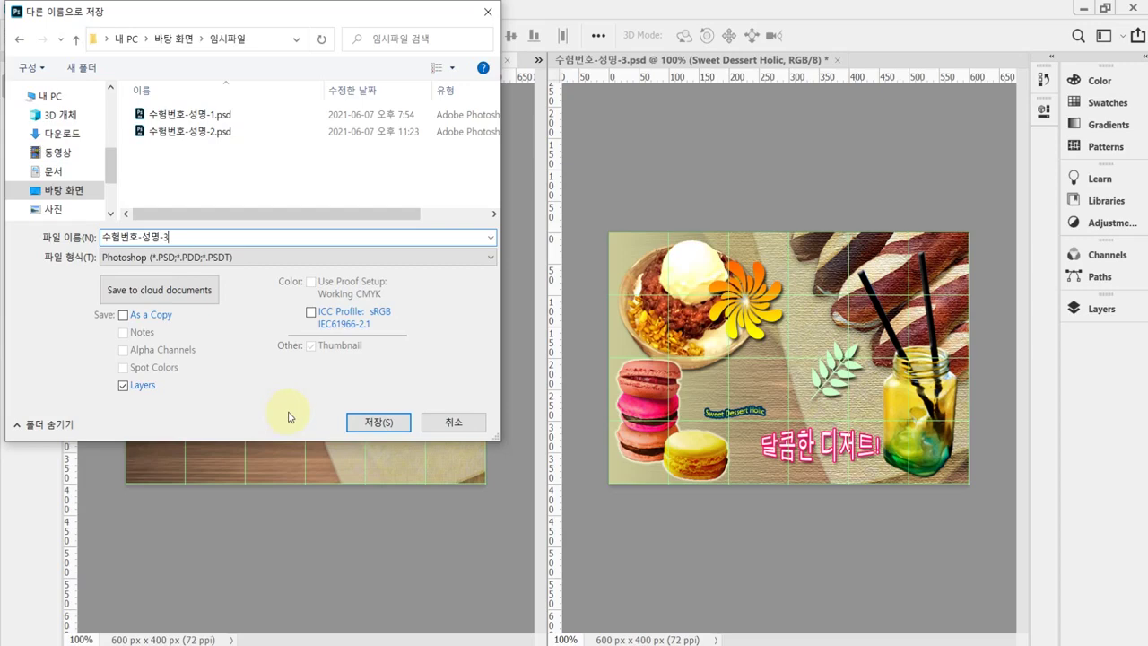
pyautogui.click(380, 424)
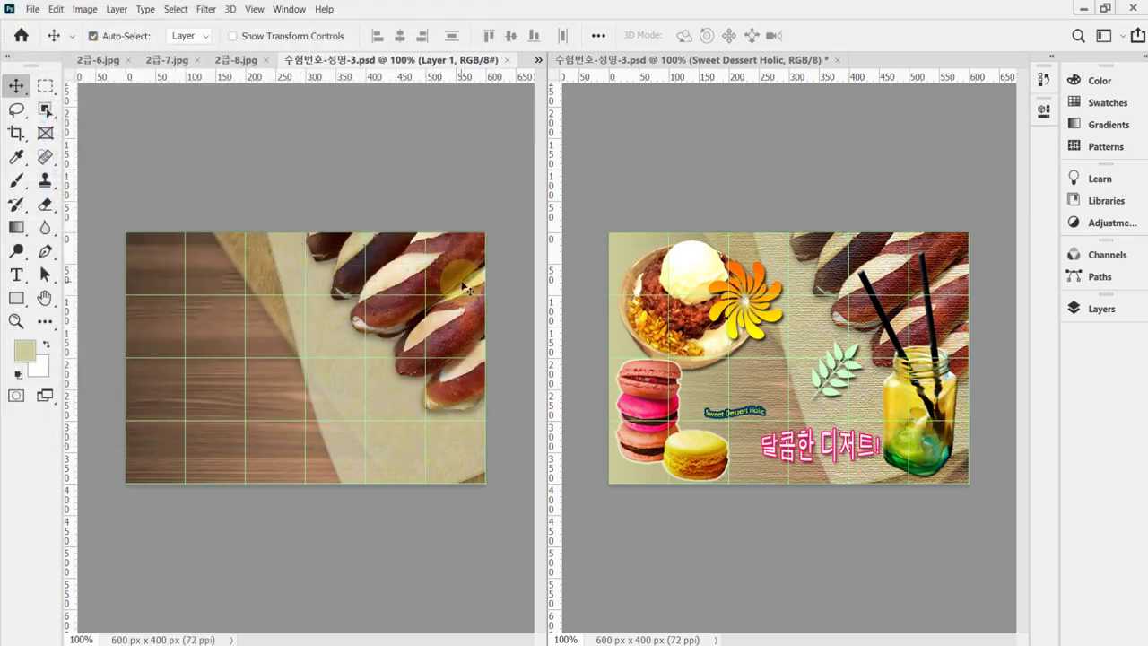
pyautogui.click(207, 10)
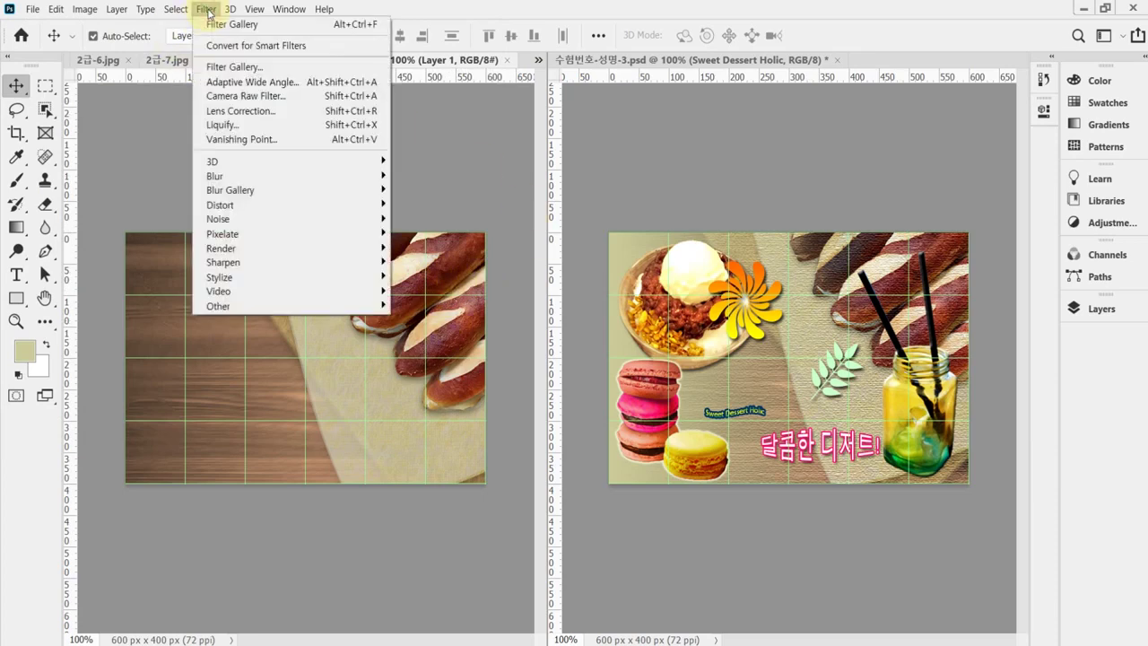
pyautogui.click(207, 10)
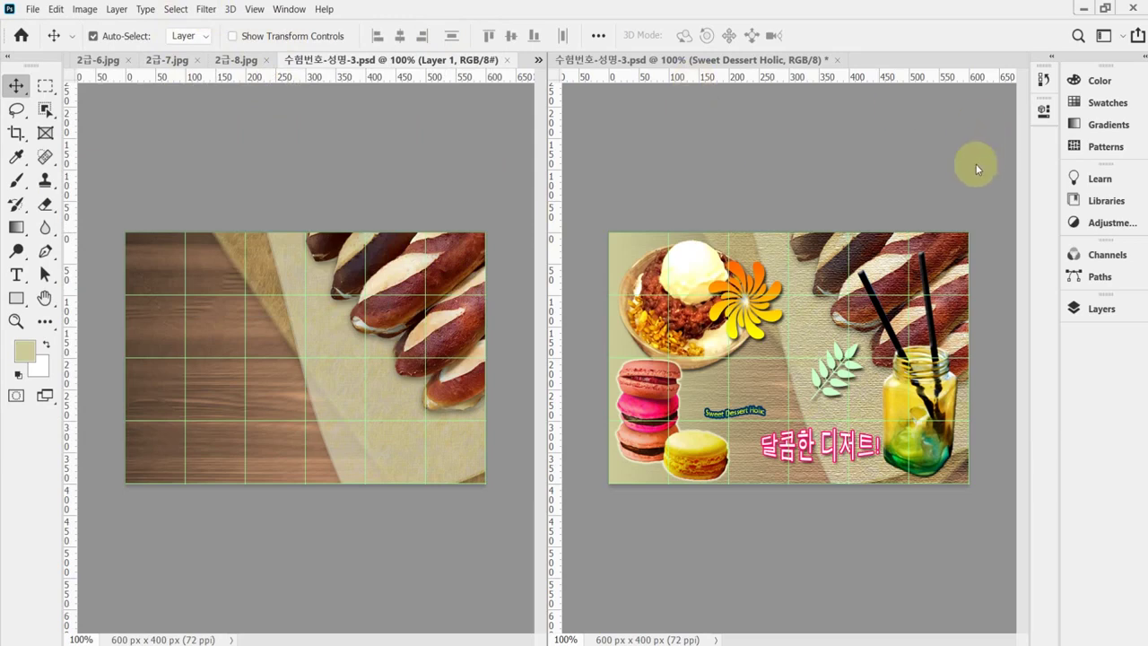
# Hide the bread layer, fill the Background layer with the khaki foreground colour, and show and reselect the bread layer.
pyautogui.click(1085, 308)
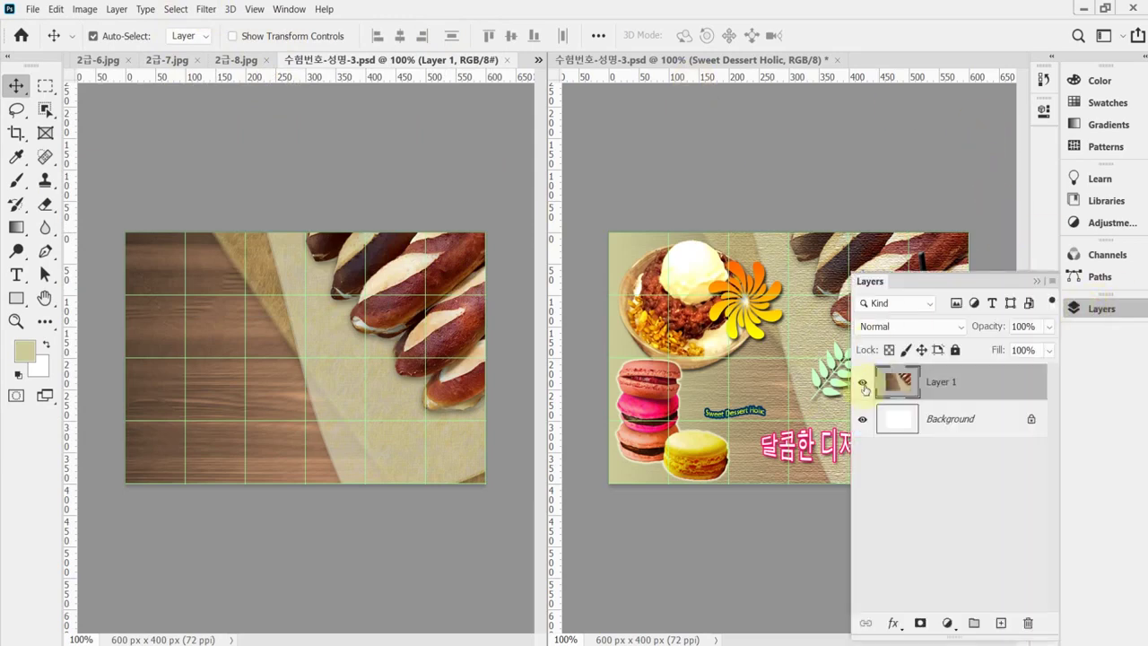
pyautogui.click(862, 383)
pyautogui.click(955, 432)
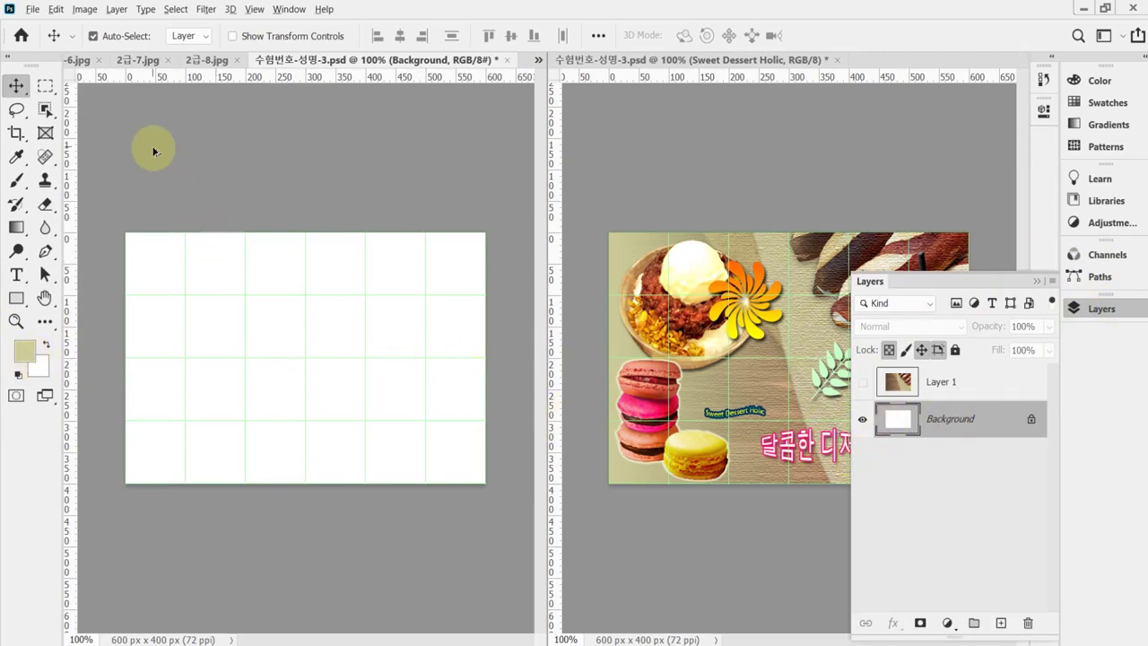
pyautogui.hotkey('alt', 'BackSpace')
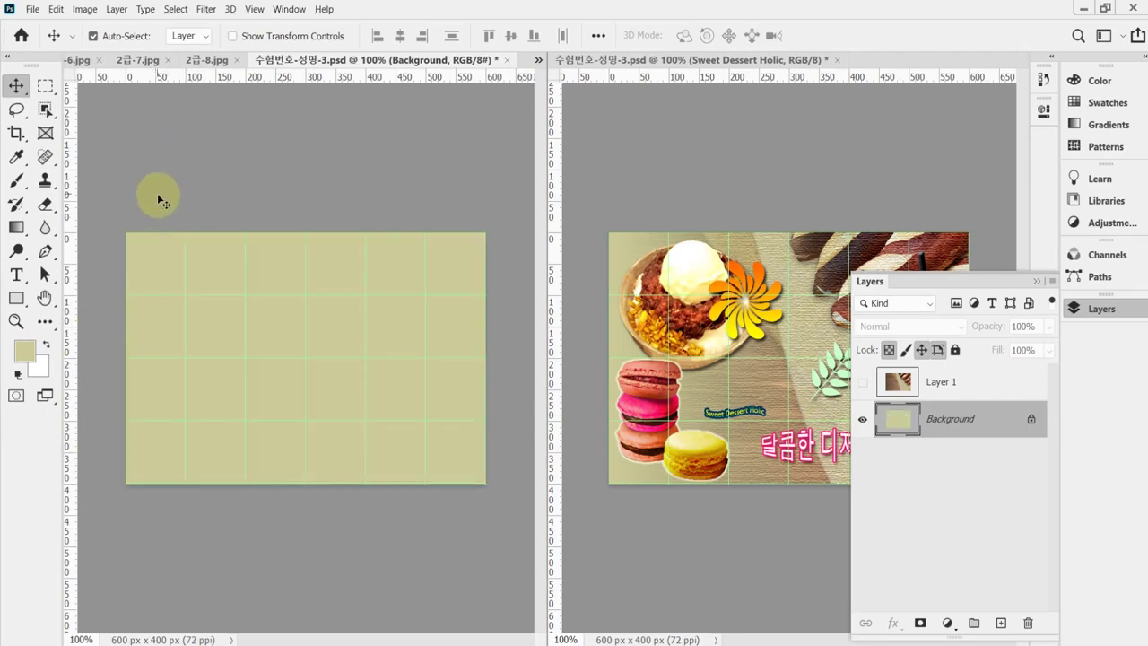
pyautogui.click(864, 387)
pyautogui.click(940, 382)
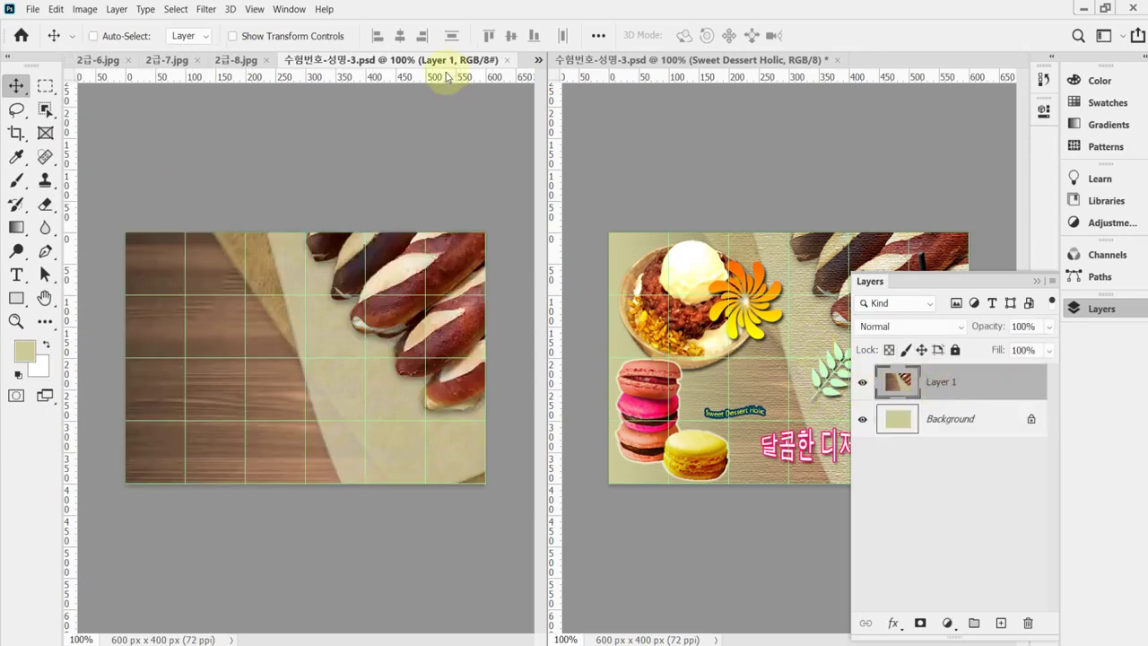
# Apply the Texturizer filter to the bread layer with Canvas texture, 100% scaling, relief 4 and light from the top.
pyautogui.click(206, 9)
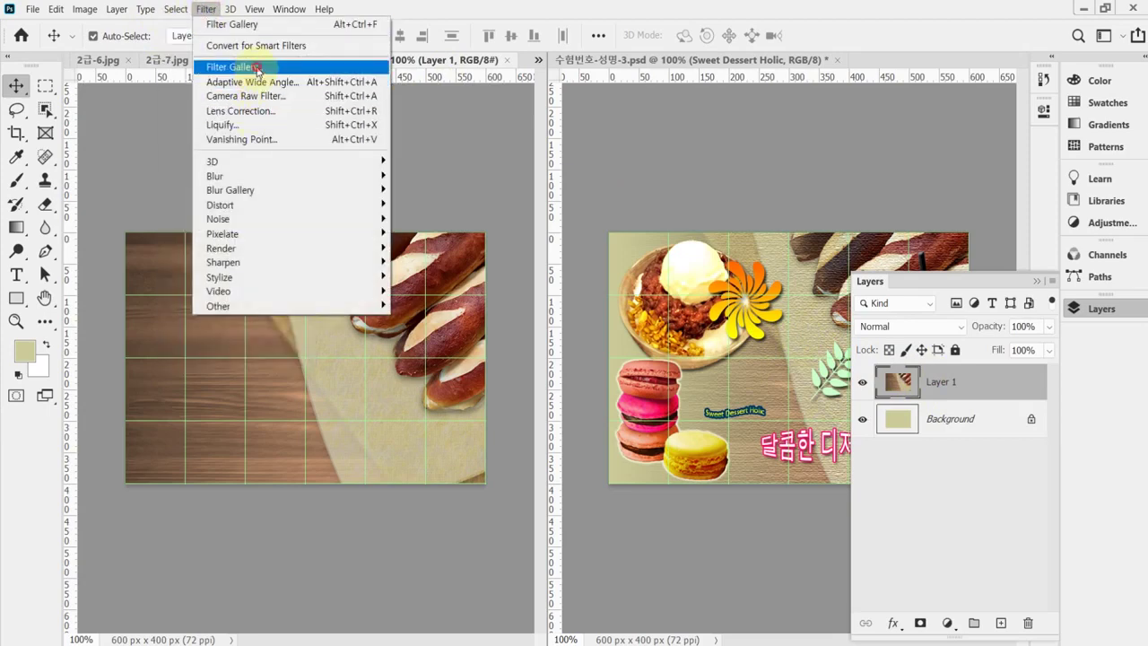
pyautogui.click(256, 68)
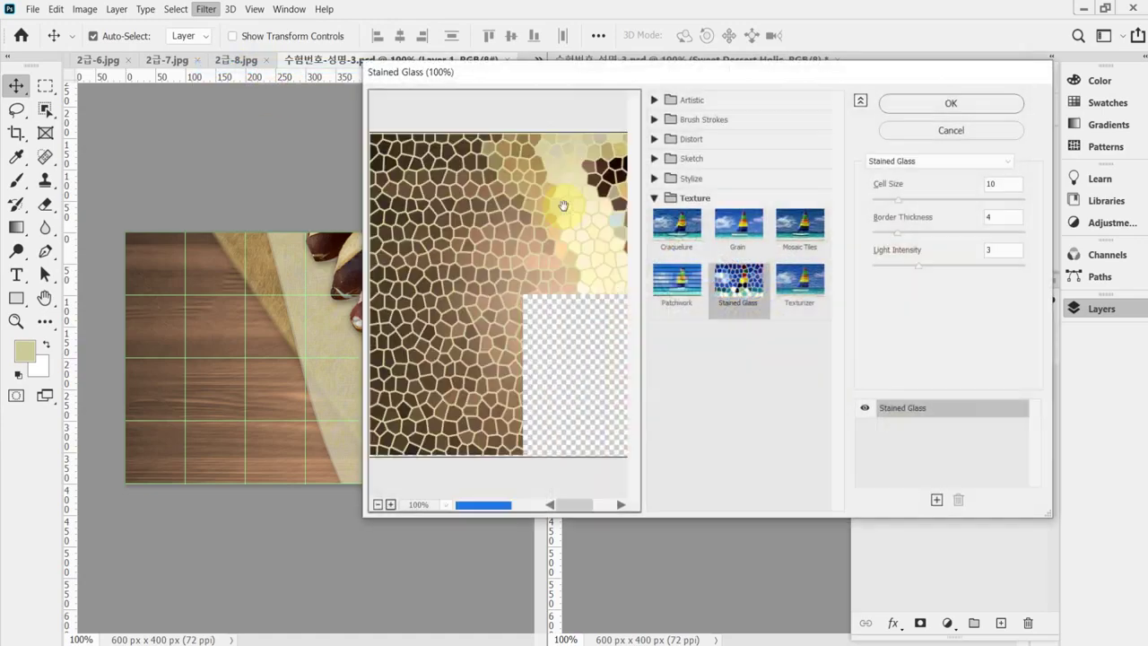
pyautogui.click(655, 198)
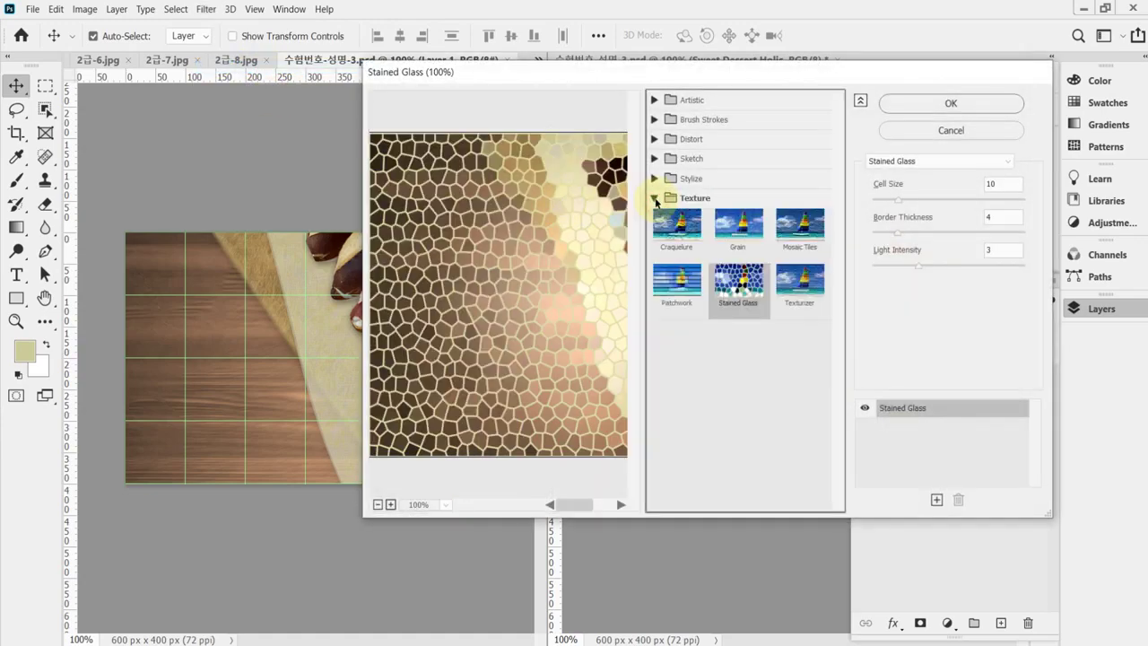
pyautogui.click(801, 280)
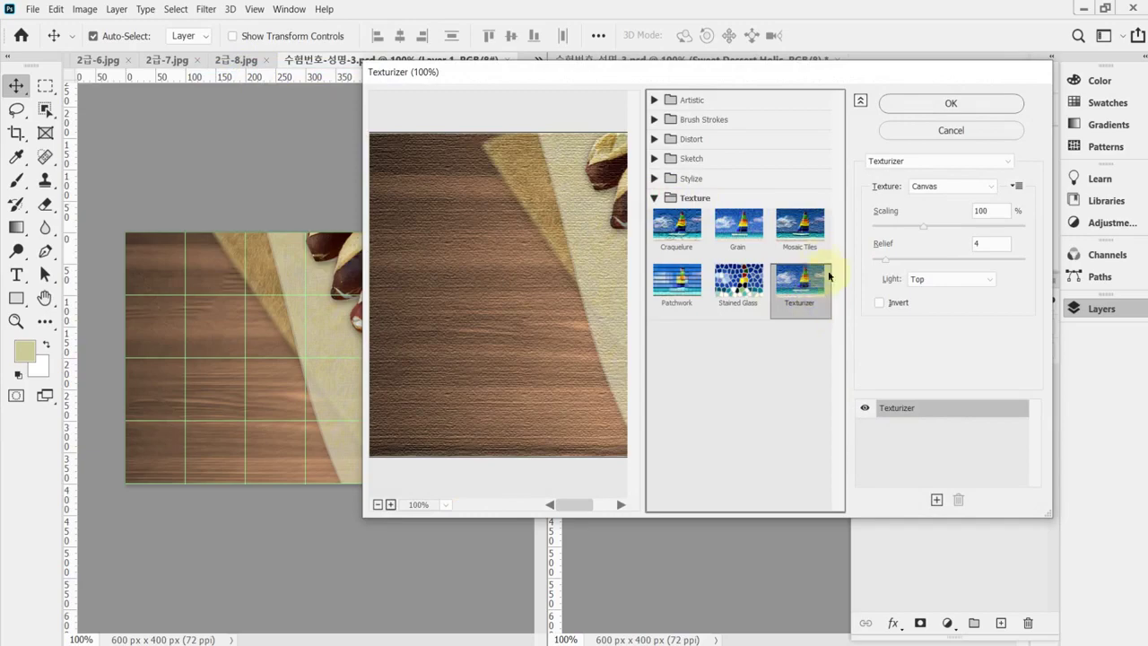
pyautogui.moveTo(600, 276); pyautogui.dragTo(520, 317)
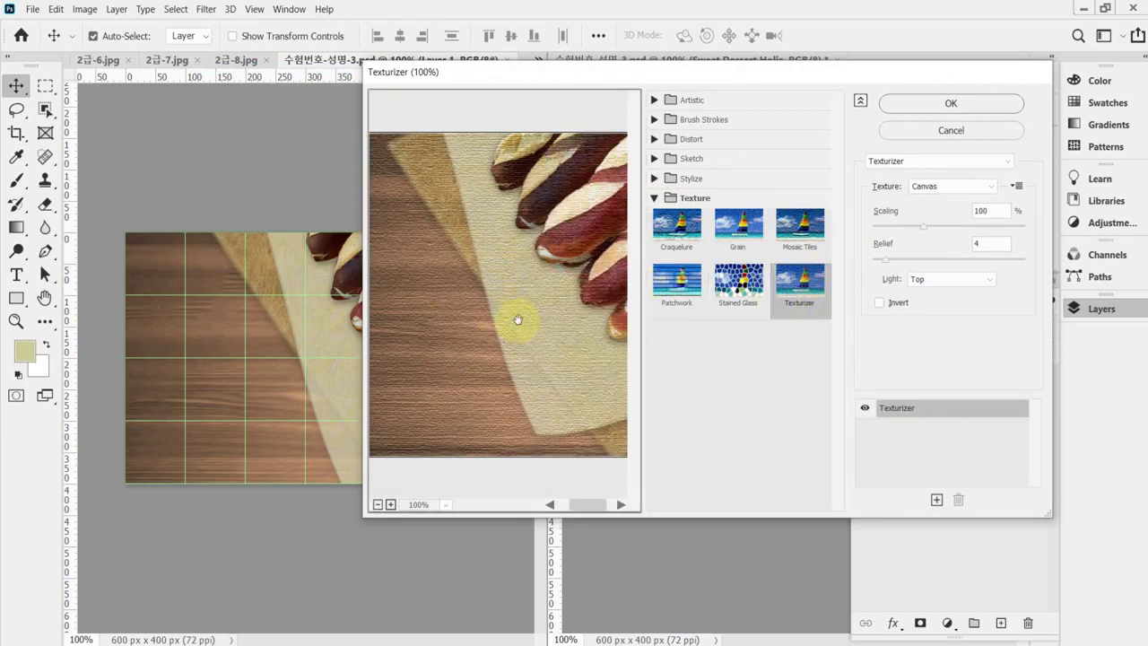
pyautogui.click(923, 104)
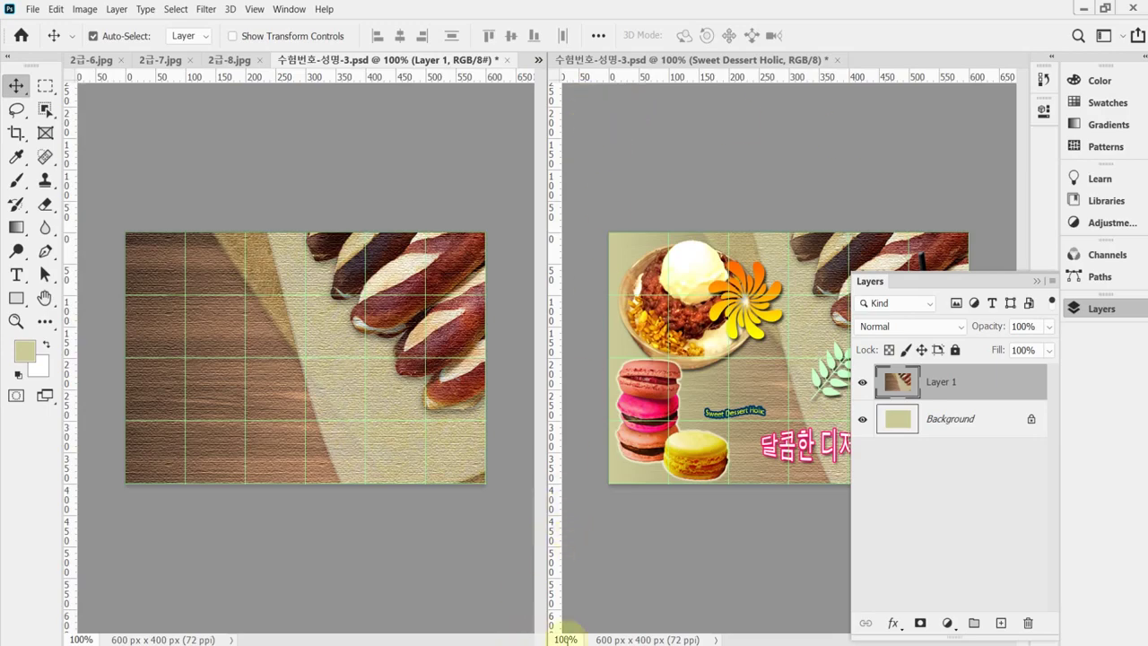
# Check the image-effect requirements in the exam PDF in Acrobat Reader, and add a layer mask to the bread layer in Photoshop.
pyautogui.click(563, 644)
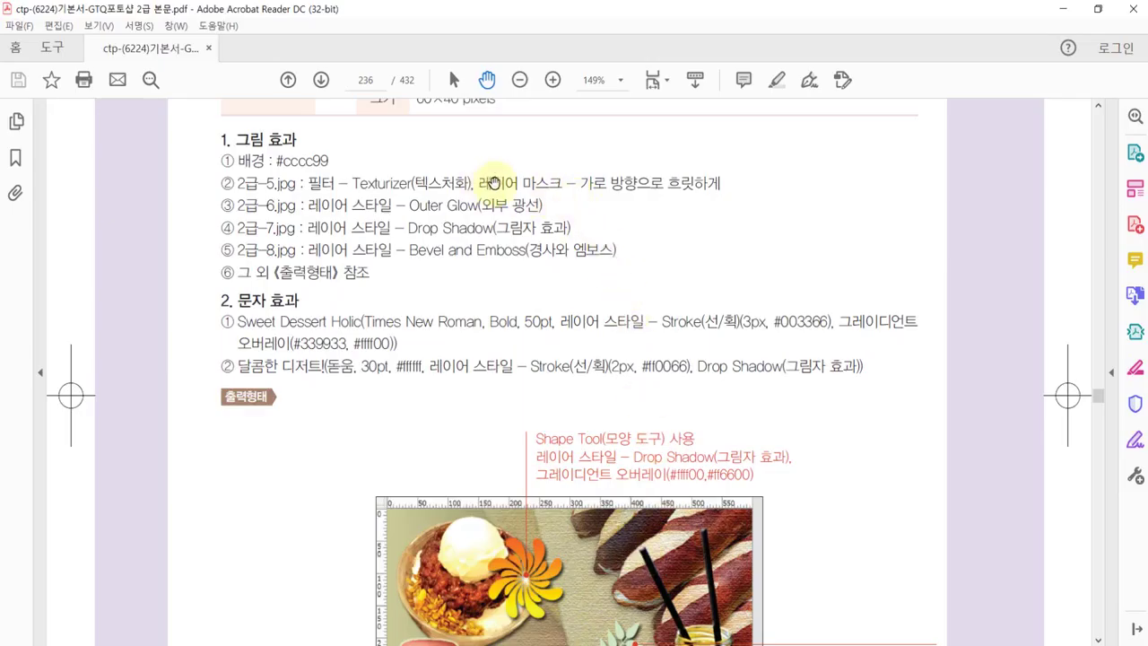
pyautogui.moveTo(688, 504); pyautogui.dragTo(687, 243)
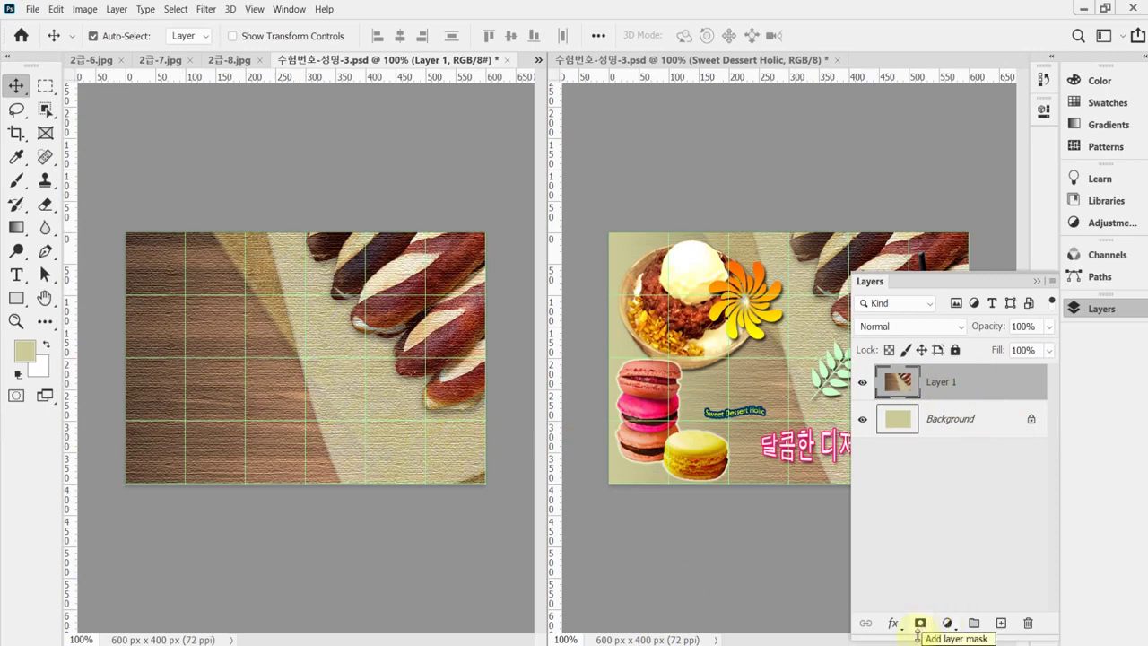
pyautogui.moveTo(916, 633); pyautogui.dragTo(923, 583)
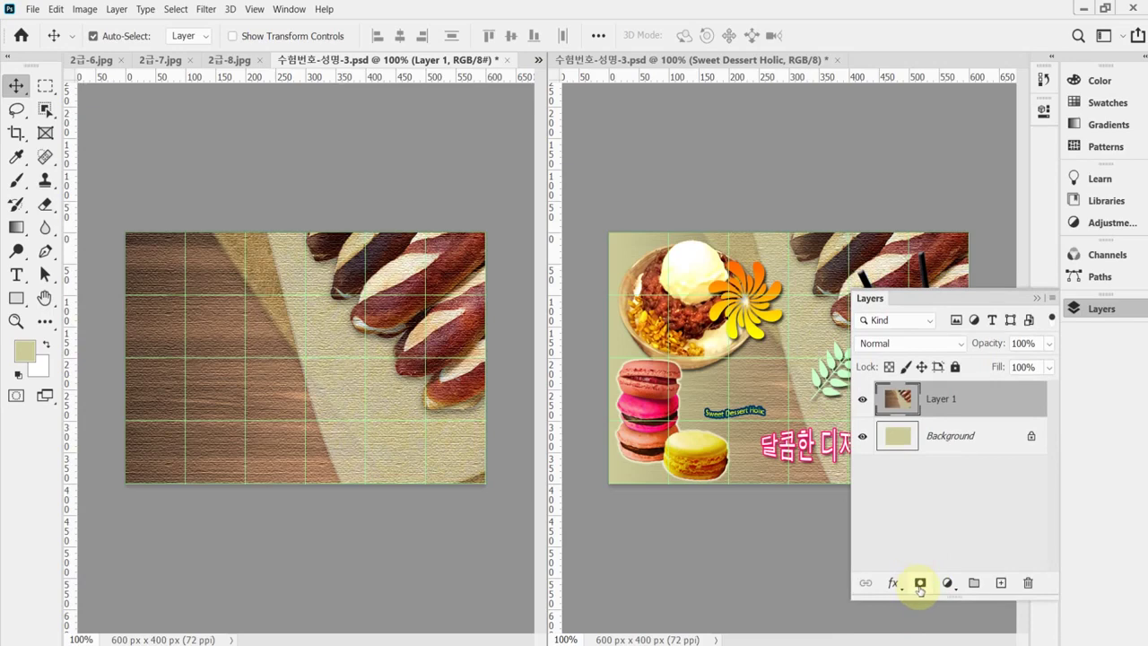
pyautogui.click(921, 585)
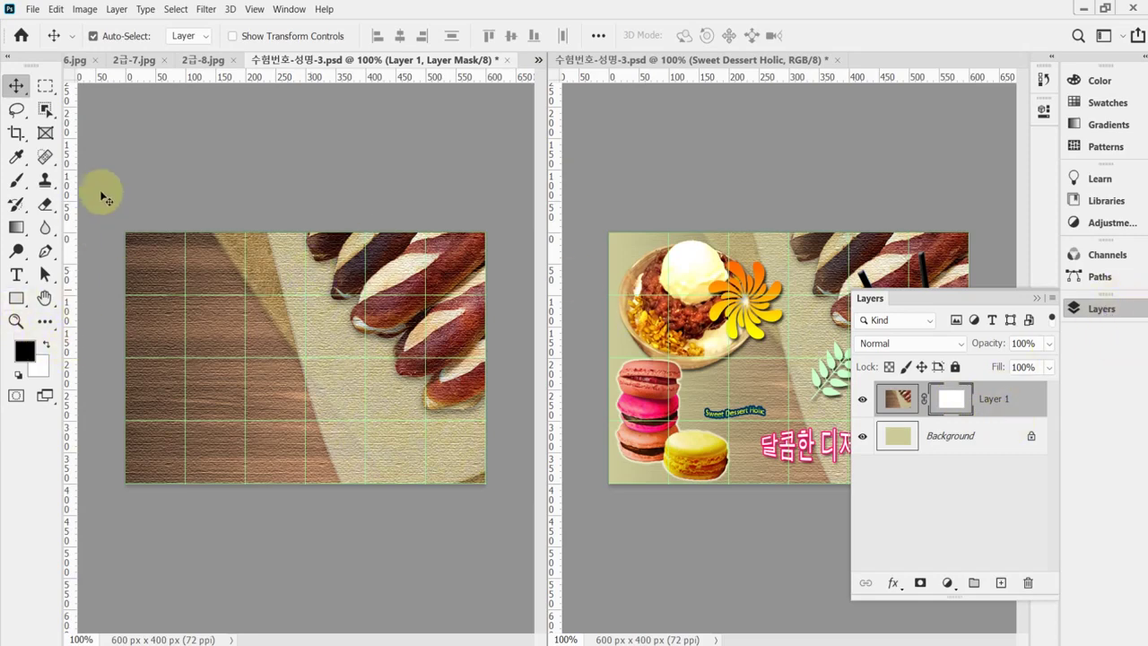
# Set up the Gradient tool with black foreground, white background and the black-to-white preset from the Basics group.
pyautogui.click(15, 227)
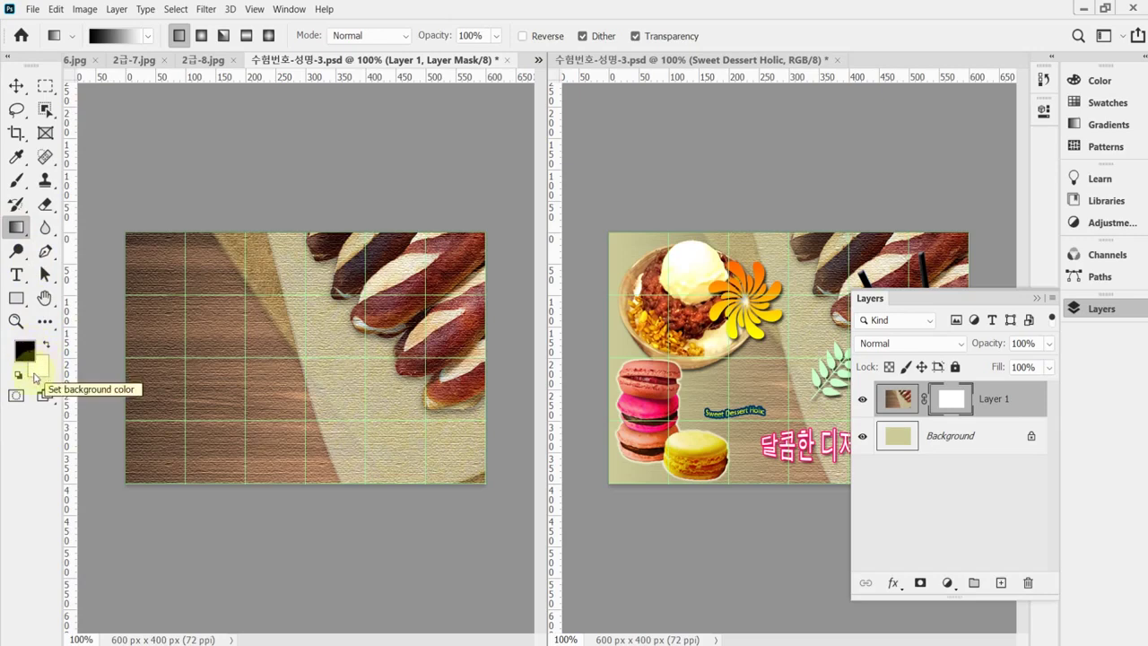
pyautogui.press('x')
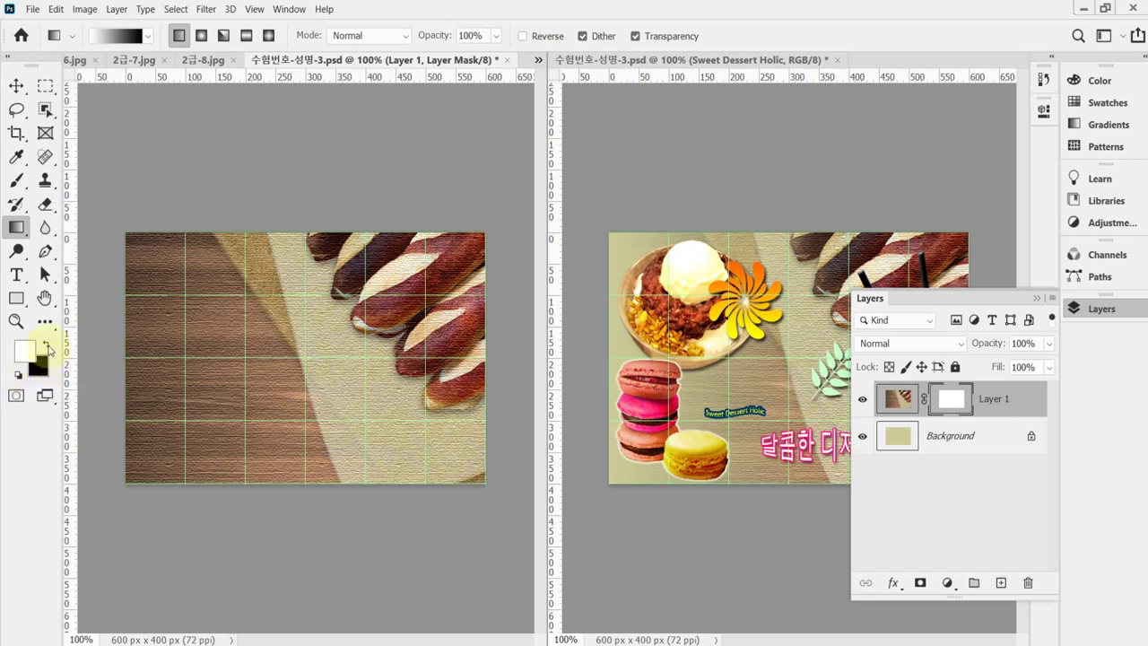
pyautogui.click(48, 347)
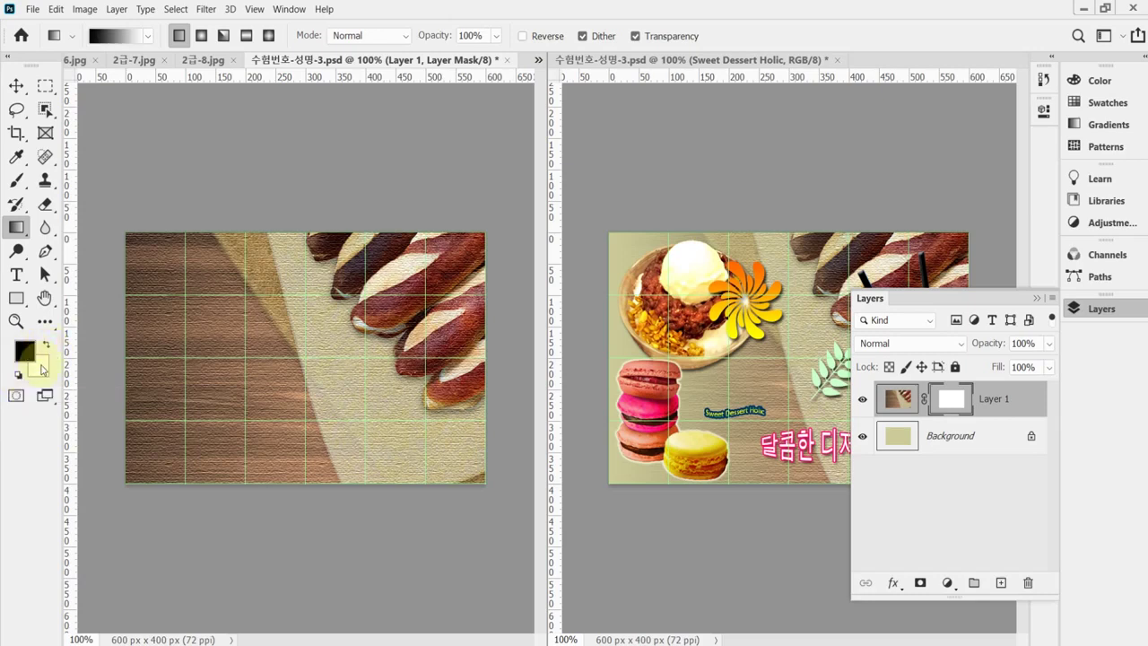
pyautogui.click(148, 39)
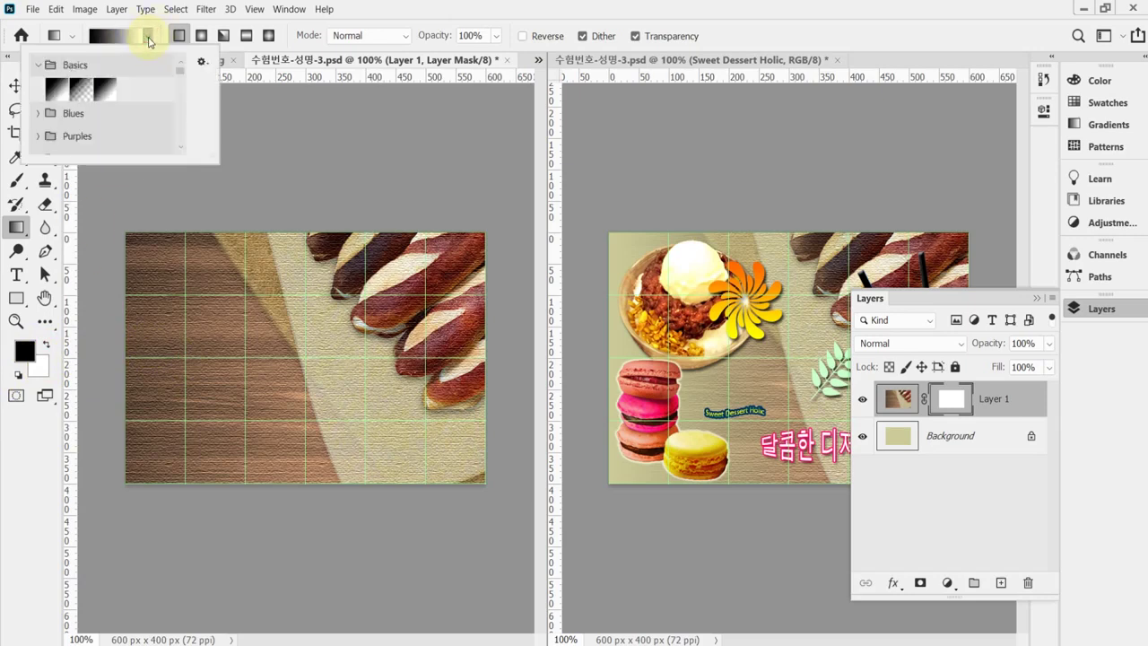
pyautogui.click(38, 65)
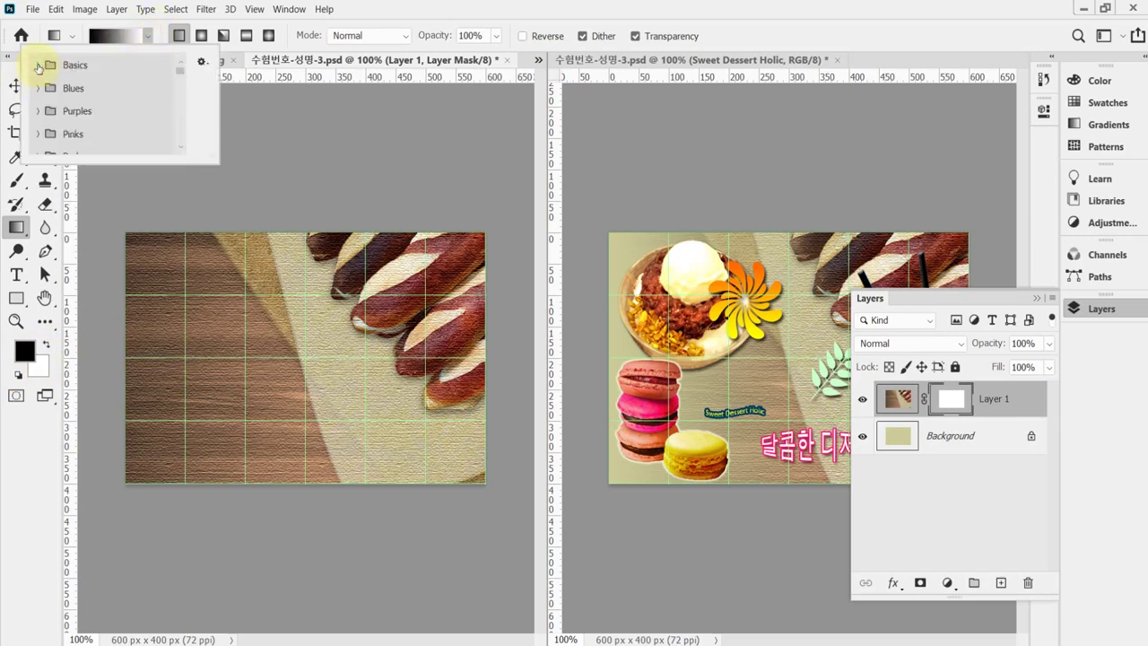
pyautogui.click(37, 65)
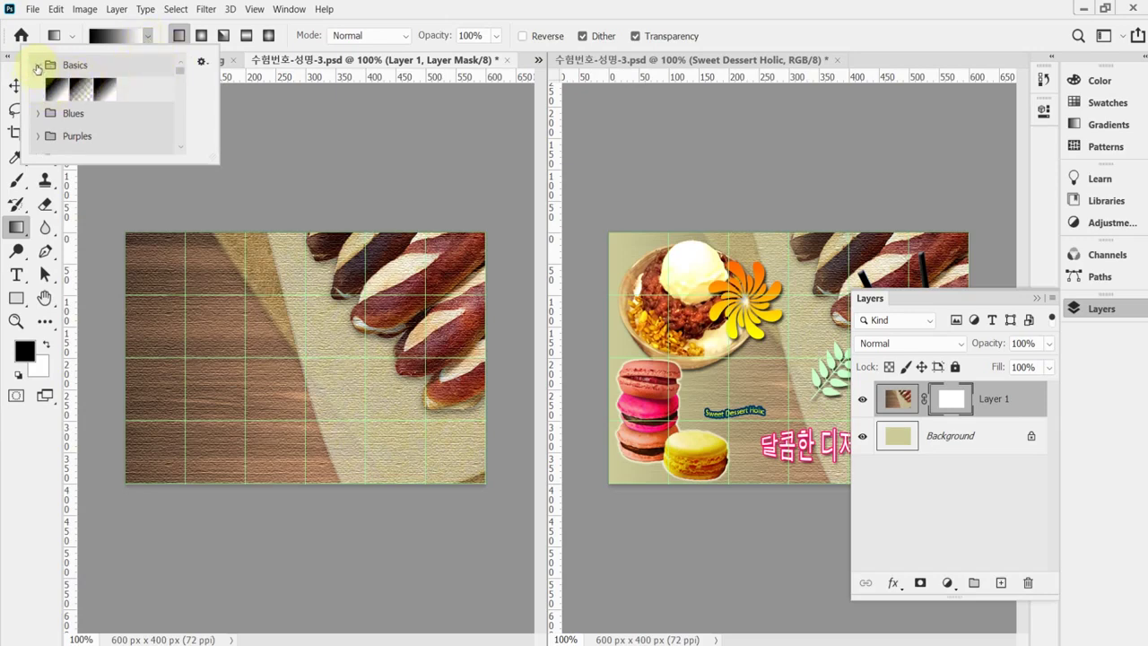
pyautogui.click(105, 91)
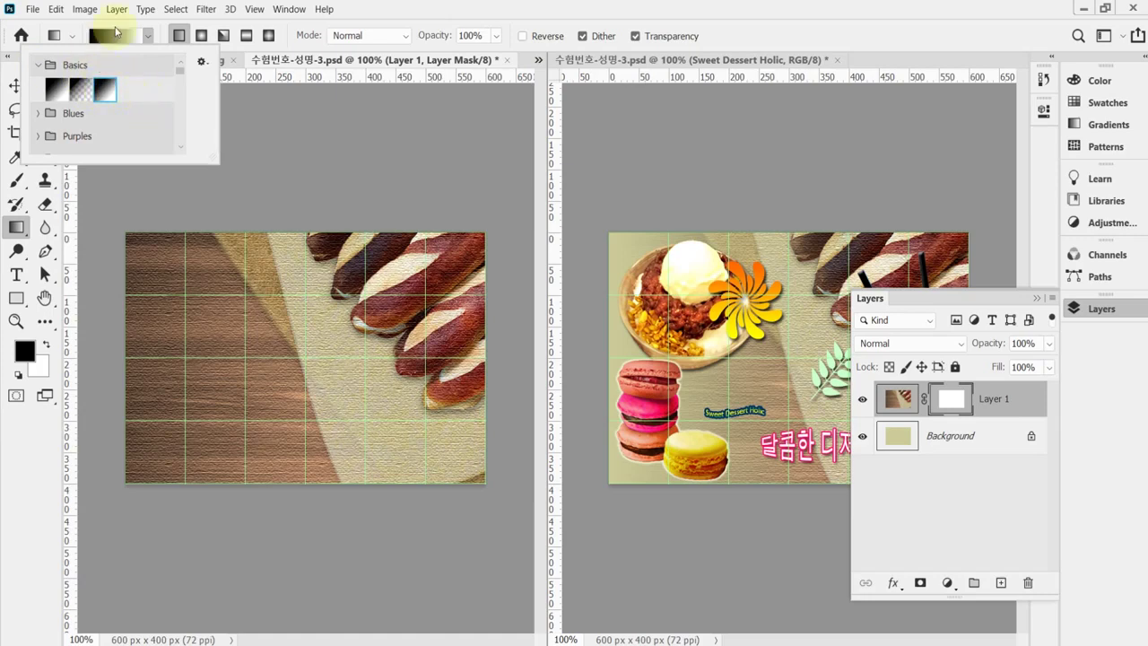
pyautogui.click(393, 25)
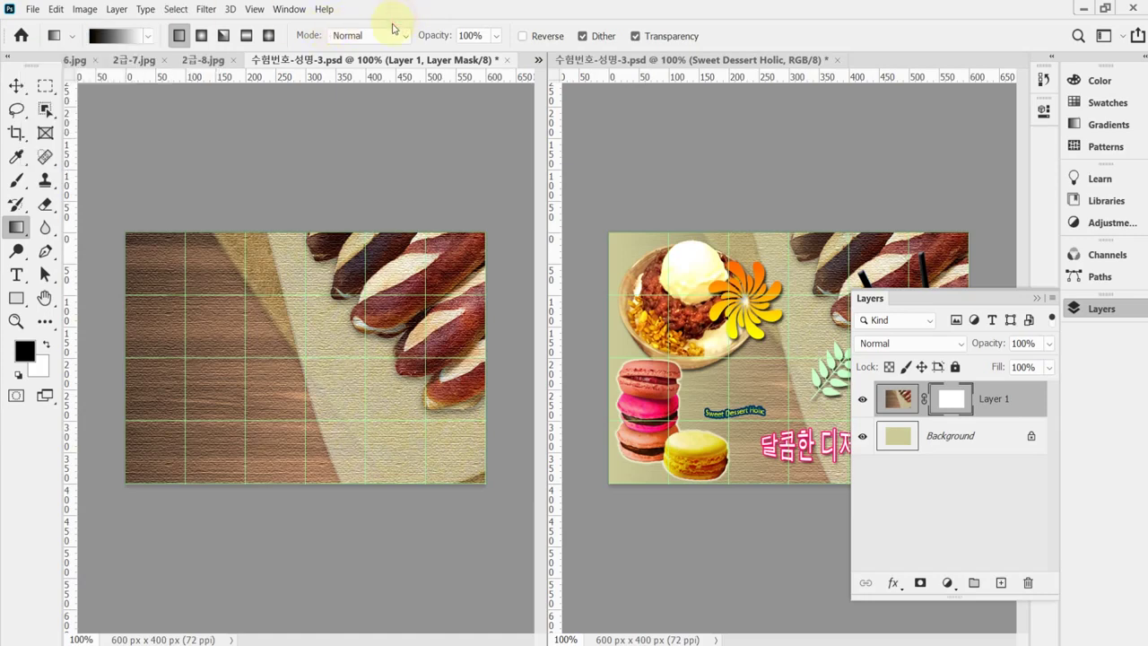
# Reset all tools to their default settings.
pyautogui.rightClick(53, 37)
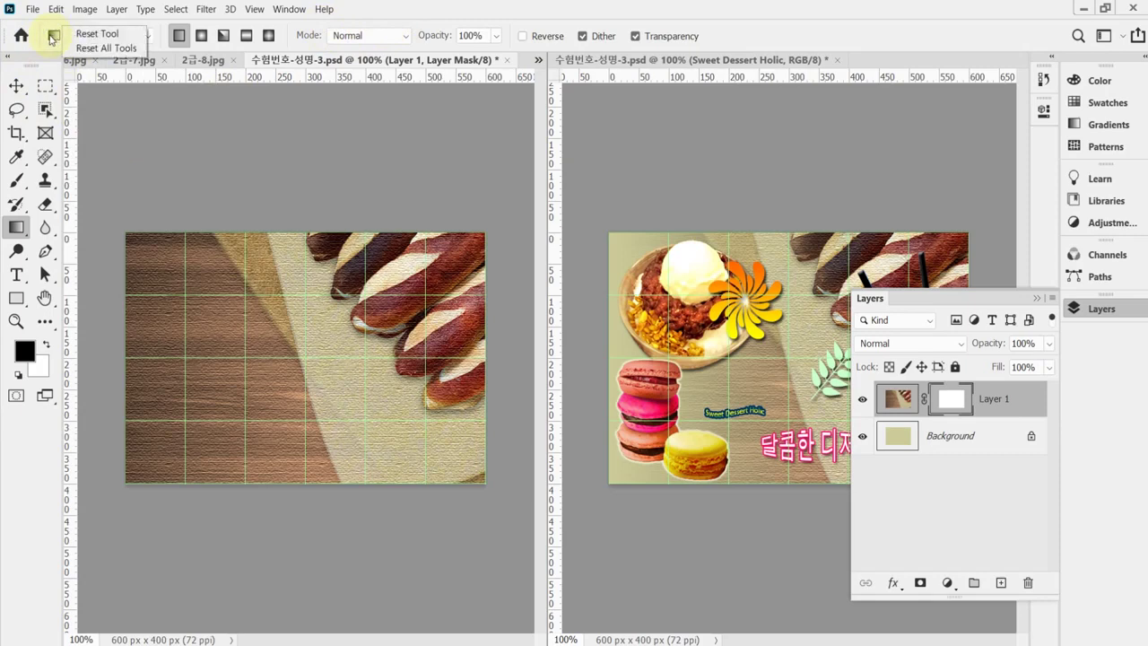
pyautogui.click(98, 48)
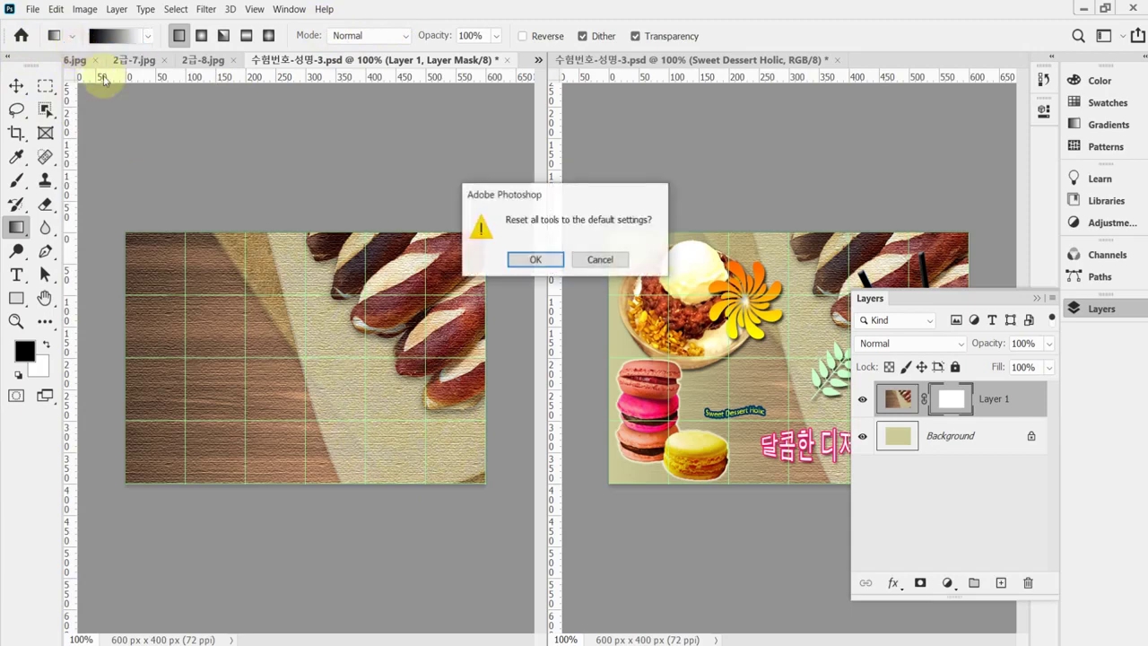
pyautogui.click(536, 260)
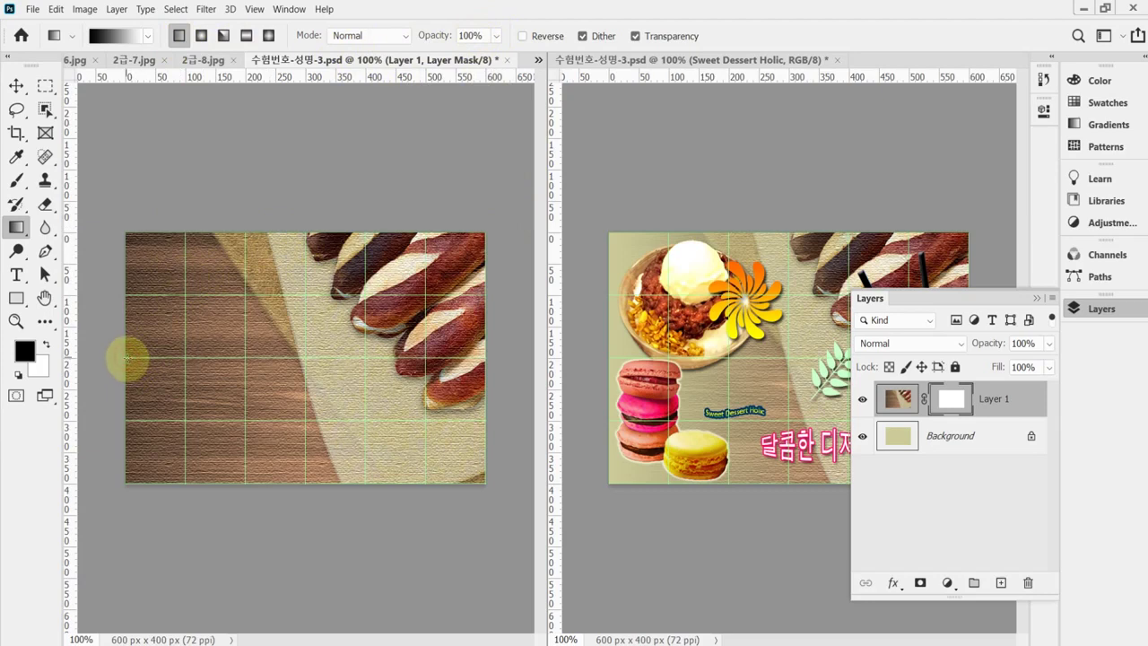
# Try linear gradients of different lengths and directions on the bread layer's mask.
pyautogui.moveTo(125, 358); pyautogui.dragTo(373, 357)
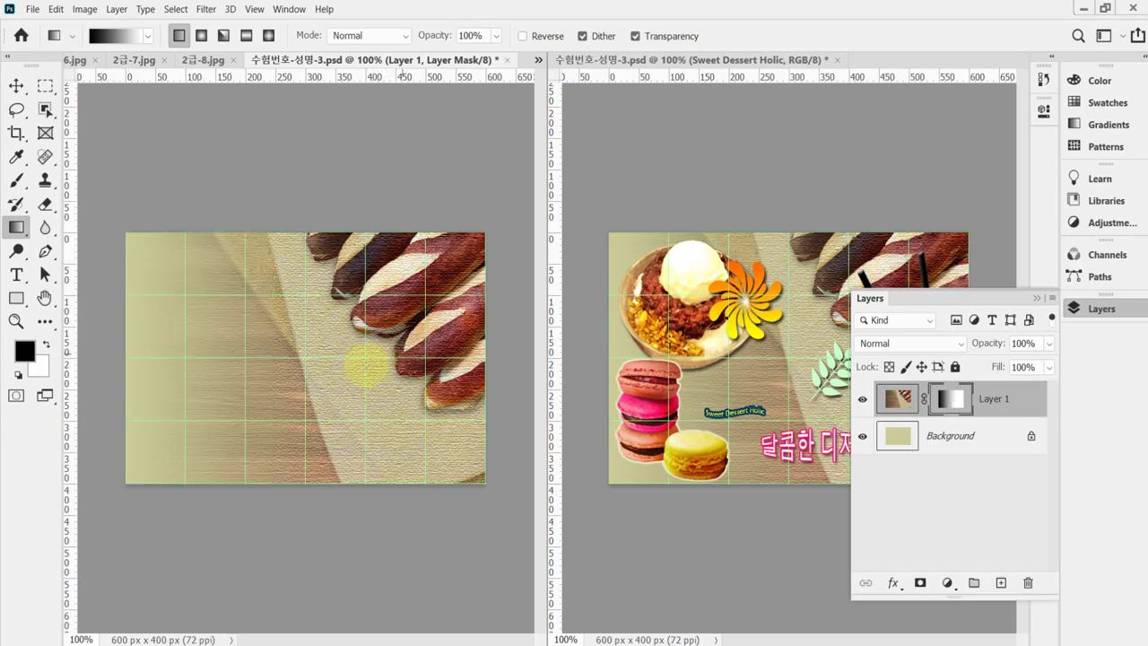
pyautogui.moveTo(175, 347); pyautogui.dragTo(271, 346)
pyautogui.moveTo(163, 294); pyautogui.dragTo(332, 430)
pyautogui.moveTo(289, 295)
pyautogui.mouseDown()
pyautogui.moveTo(277, 371)
pyautogui.moveTo(260, 384)
pyautogui.moveTo(255, 355)
pyautogui.mouseUp()
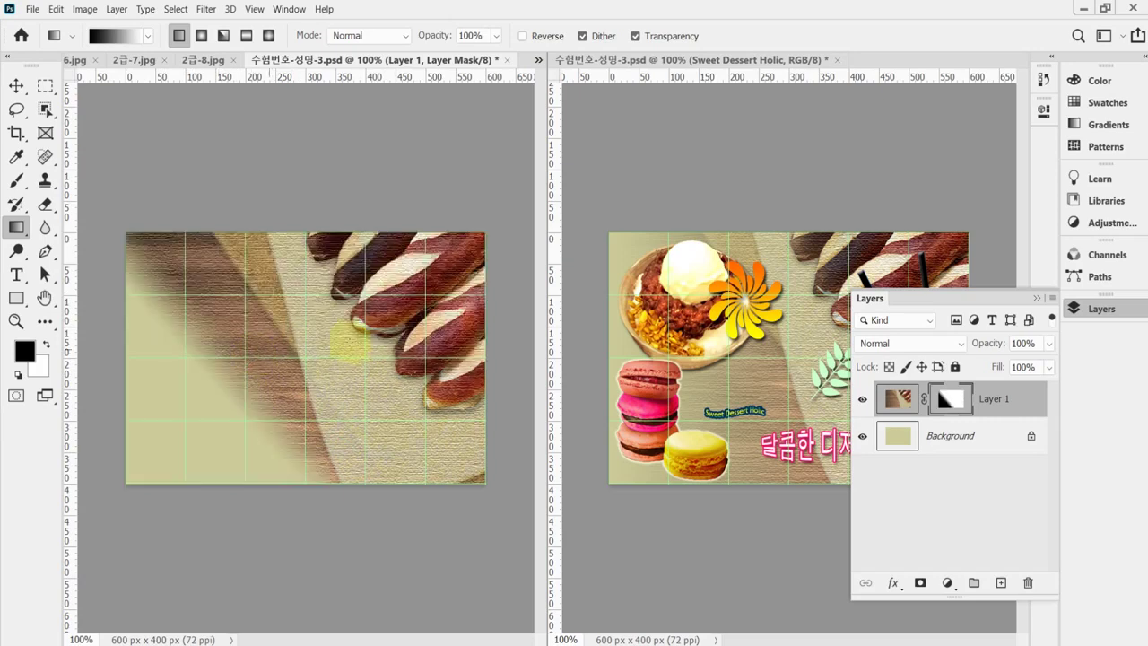
pyautogui.moveTo(402, 341); pyautogui.dragTo(289, 350)
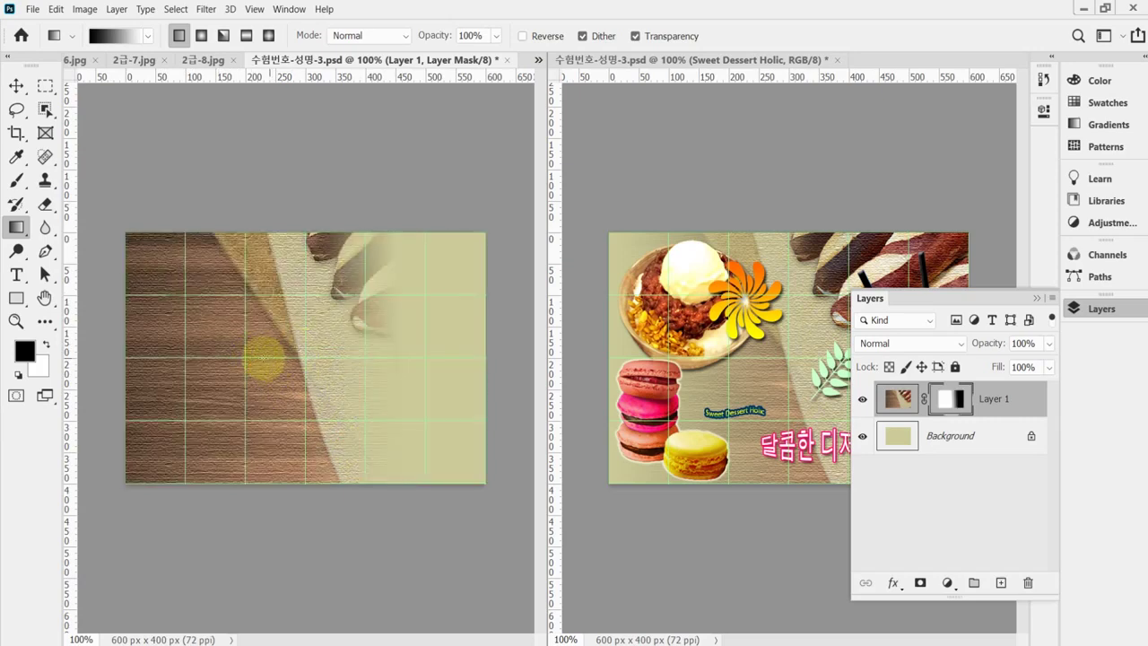
# Draw a horizontal black-to-white gradient on the bread layer's mask from the canvas's left edge to about X 400 px, and save the document.
pyautogui.moveTo(126, 357); pyautogui.dragTo(342, 356)
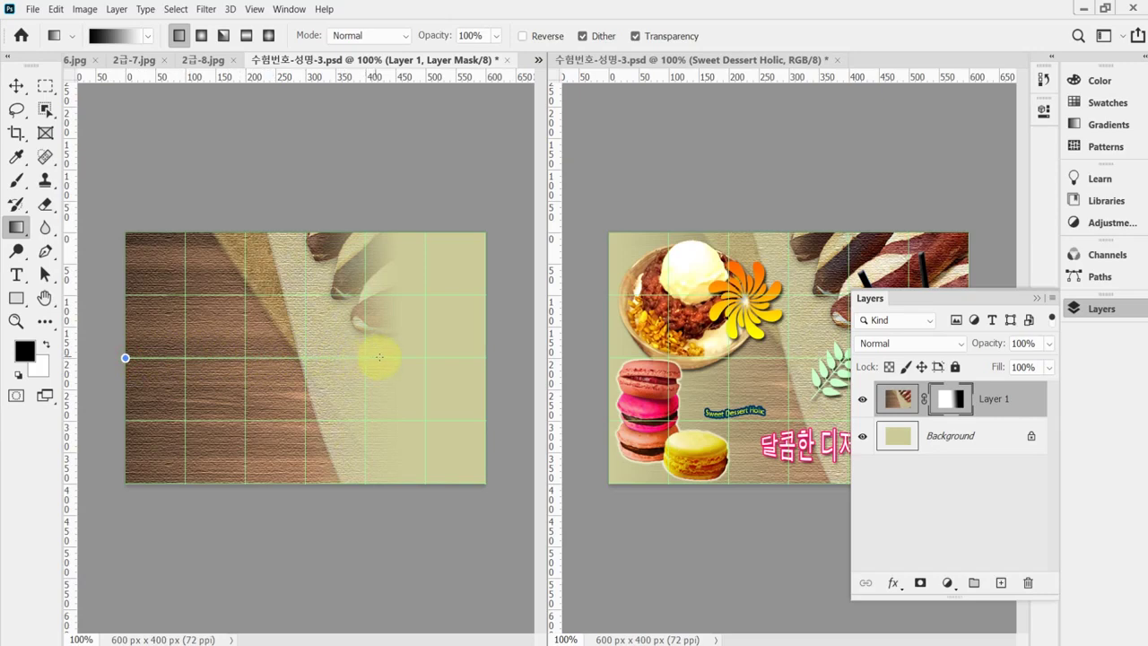
pyautogui.moveTo(370, 356); pyautogui.dragTo(368, 356)
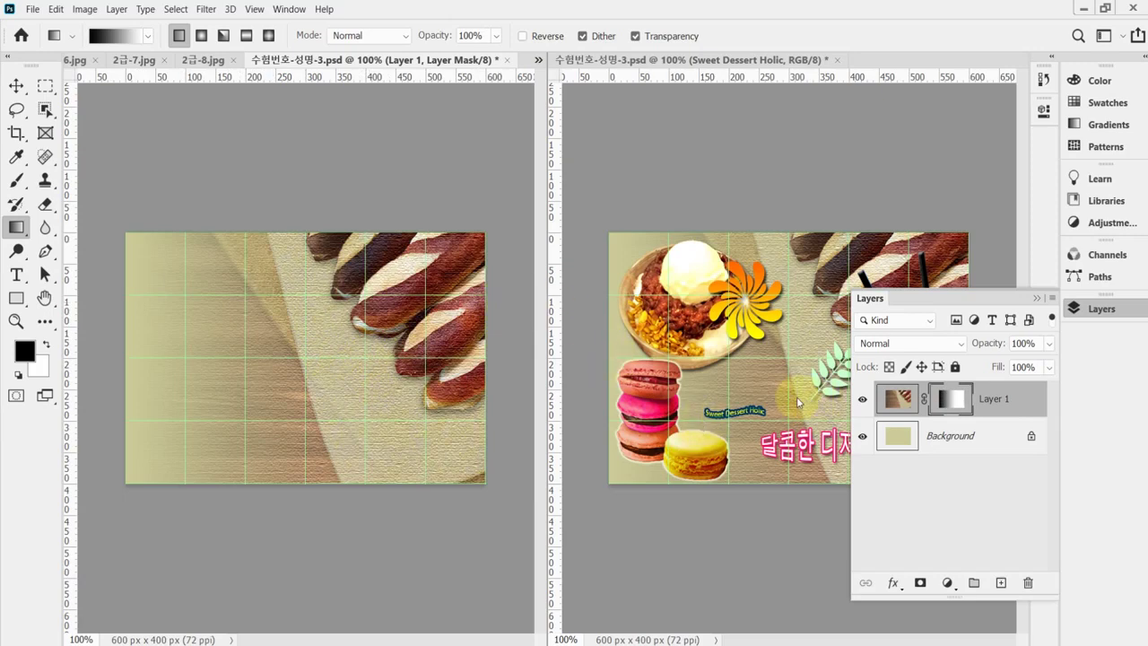
pyautogui.hotkey('ctrl', 's')
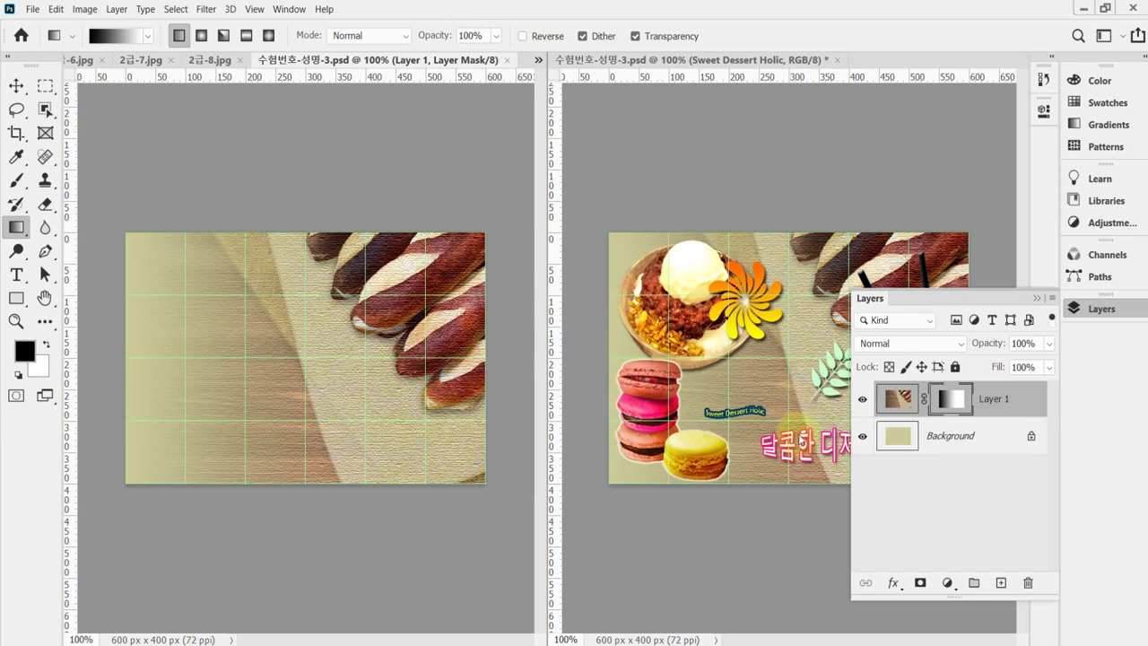
# In 2급-6.jpg, select the stacked macarons and the yellow macaron with the Quick Selection tool.
pyautogui.click(80, 59)
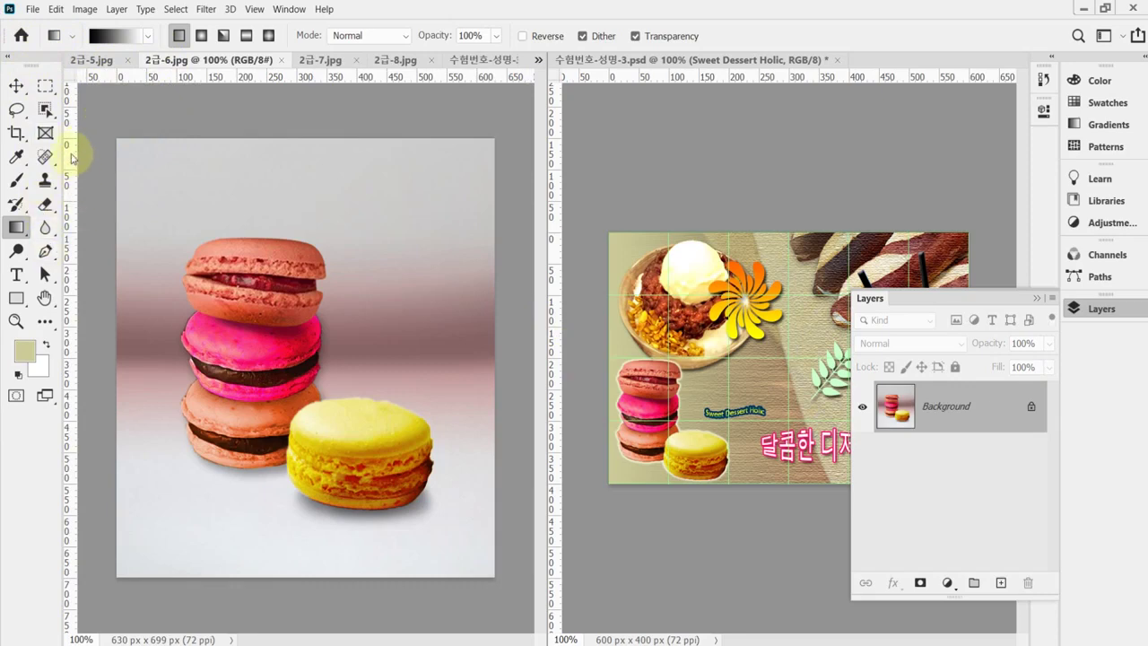
pyautogui.click(45, 109)
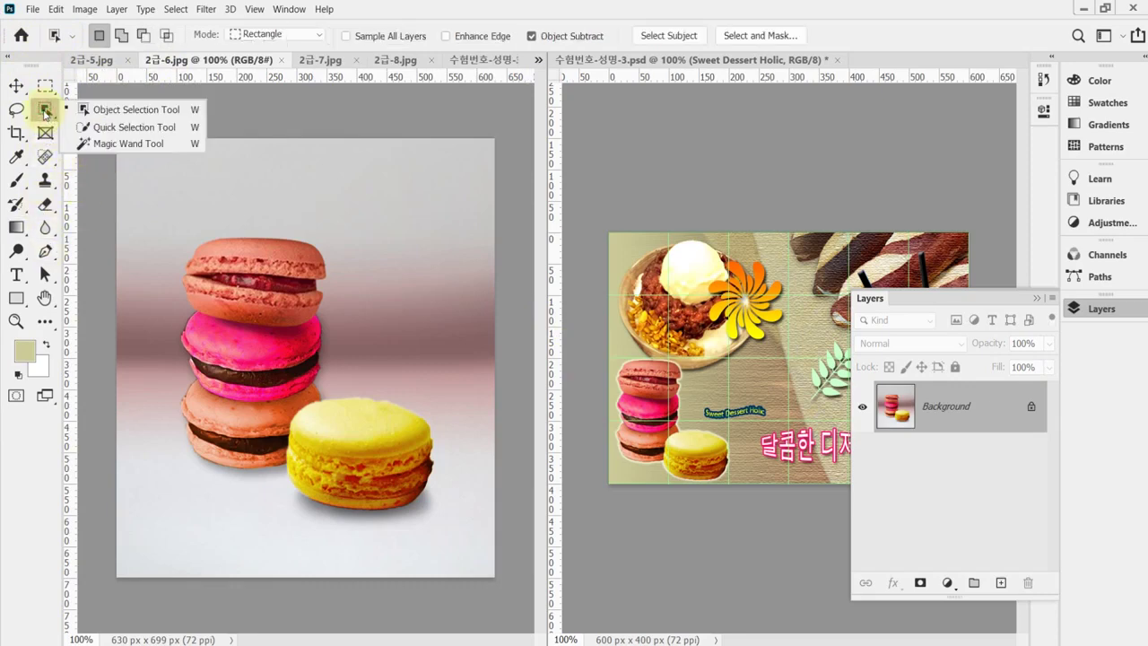
pyautogui.click(125, 127)
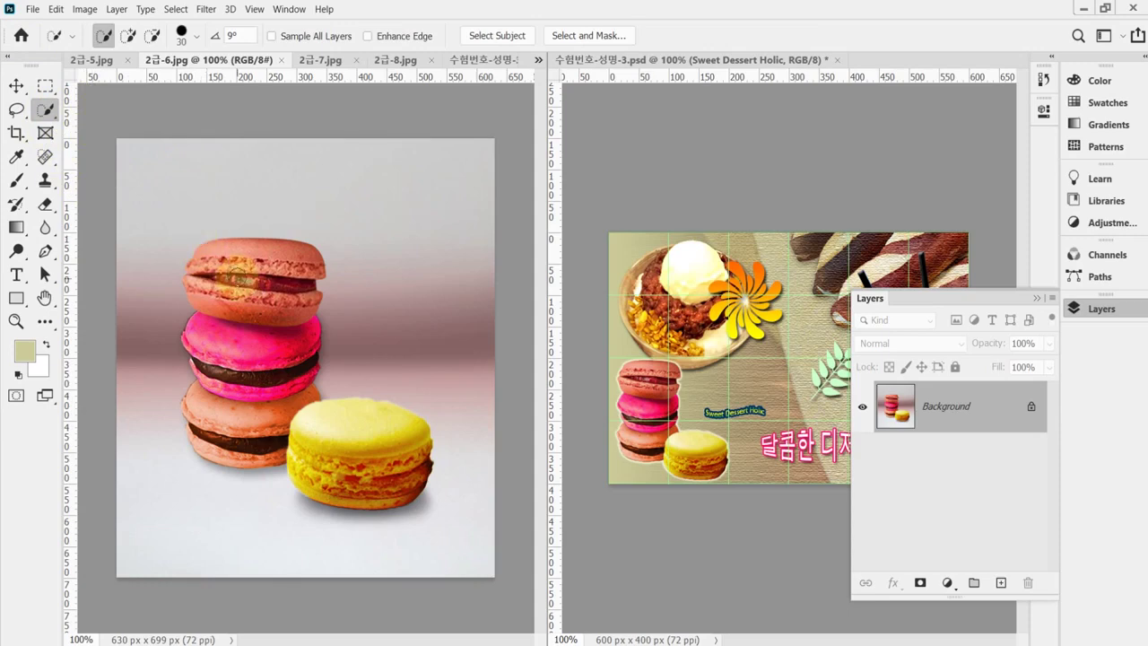
pyautogui.moveTo(217, 259)
pyautogui.mouseDown()
pyautogui.moveTo(260, 352)
pyautogui.moveTo(243, 418)
pyautogui.moveTo(215, 440)
pyautogui.moveTo(204, 419)
pyautogui.mouseUp()
pyautogui.moveTo(308, 439)
pyautogui.mouseDown()
pyautogui.moveTo(320, 417)
pyautogui.moveTo(269, 452)
pyautogui.mouseUp()
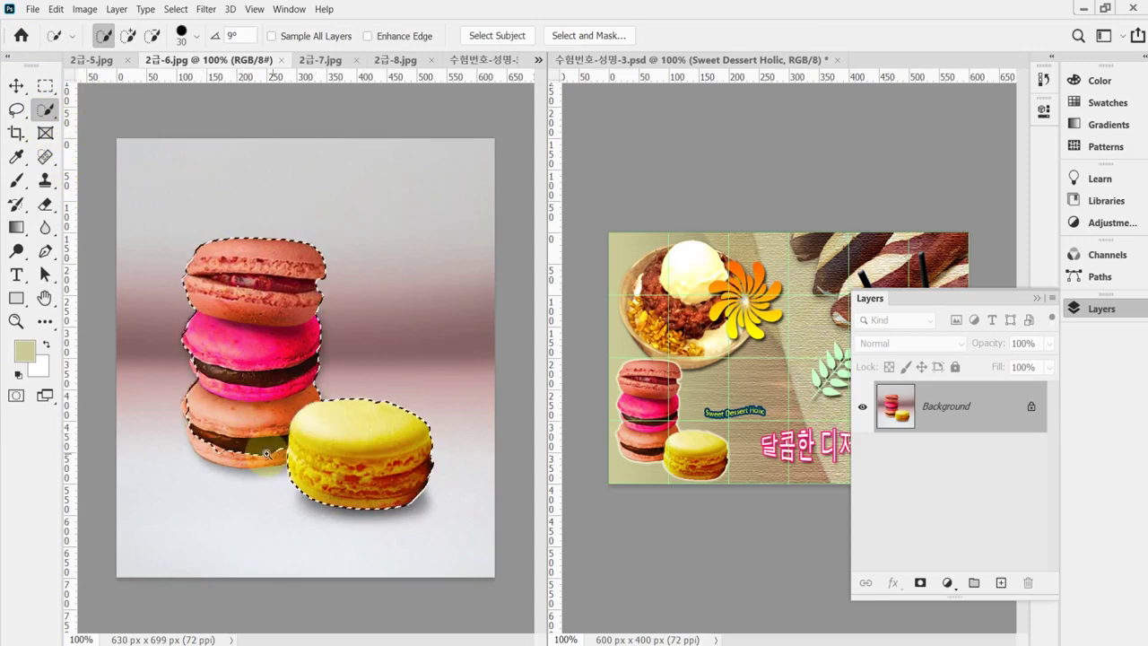
# Refine the macaron selection with an 8 px brush, adding the missed left edges of the lower and pink macarons.
pyautogui.scroll(1, 267, 454)
pyautogui.scroll(1, 212, 449)
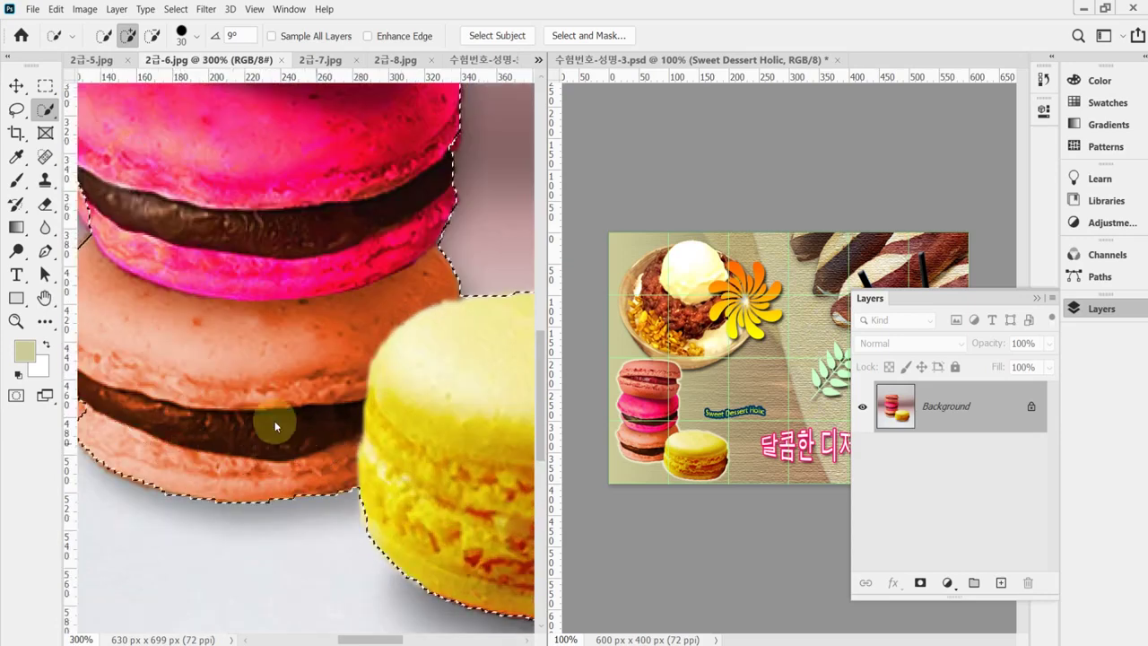
pyautogui.moveTo(189, 363); pyautogui.dragTo(287, 401)
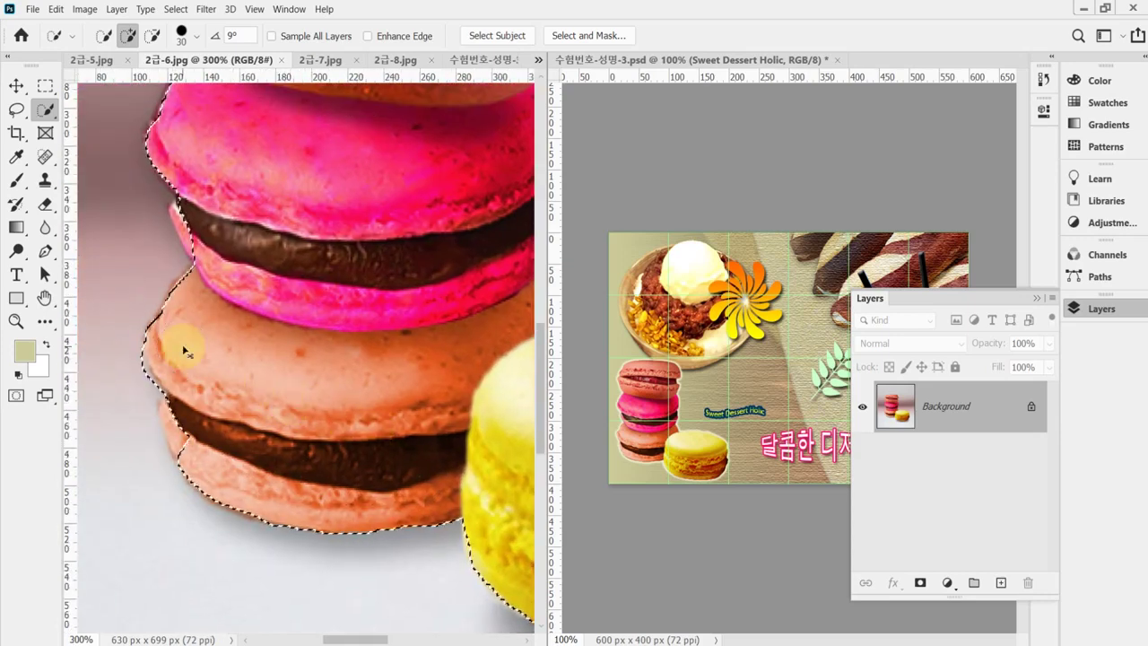
pyautogui.press('[')
pyautogui.press('[')
pyautogui.press('[')
pyautogui.press('[')
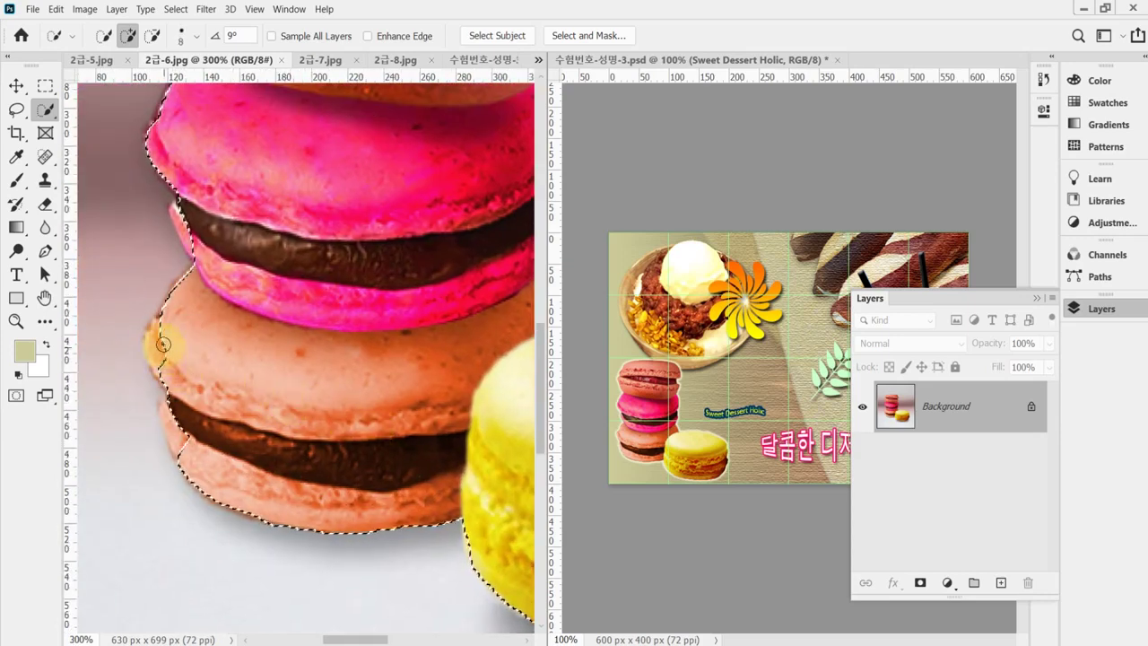
pyautogui.moveTo(161, 352)
pyautogui.mouseDown()
pyautogui.moveTo(153, 333)
pyautogui.moveTo(146, 346)
pyautogui.moveTo(150, 327)
pyautogui.moveTo(174, 415)
pyautogui.moveTo(163, 395)
pyautogui.moveTo(343, 445)
pyautogui.mouseUp()
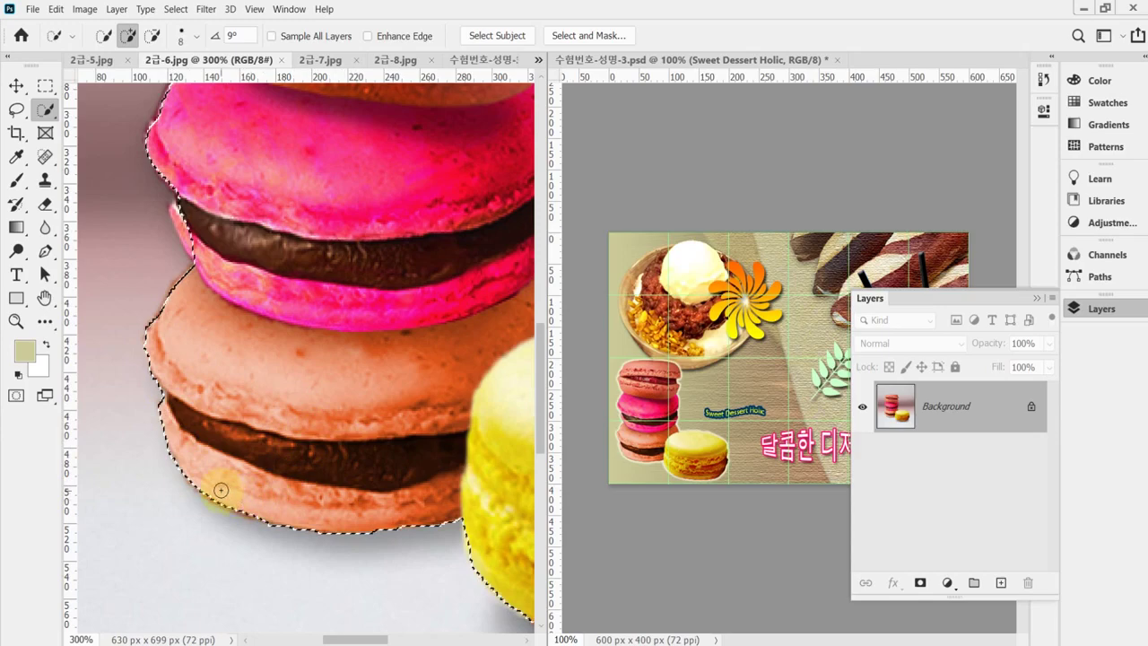
pyautogui.moveTo(199, 240)
pyautogui.mouseDown()
pyautogui.moveTo(182, 218)
pyautogui.moveTo(179, 229)
pyautogui.moveTo(193, 241)
pyautogui.moveTo(182, 208)
pyautogui.mouseUp()
pyautogui.scroll(-1, 315, 351)
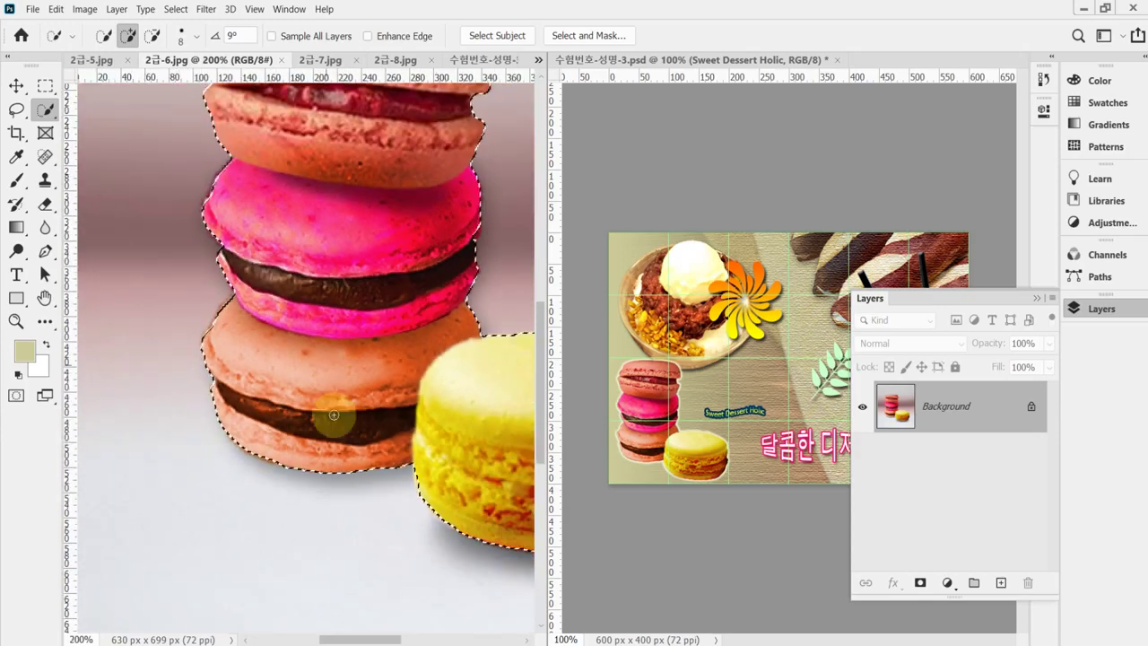
pyautogui.scroll(3, 356, 260)
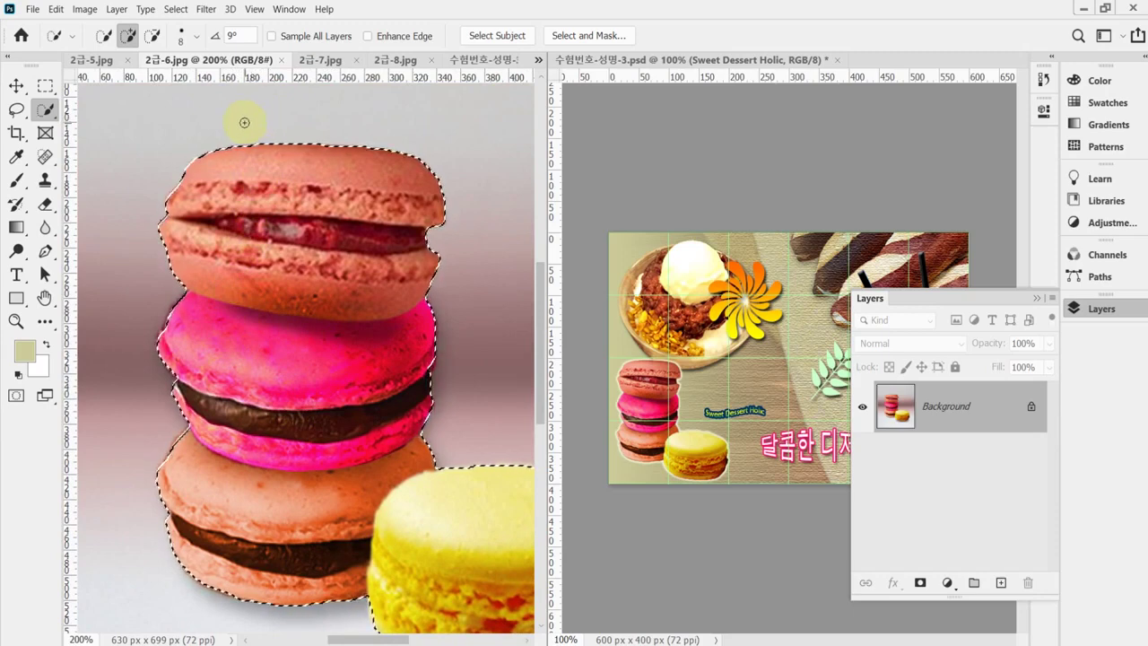
# Enlarge the Quick Selection brush to 30 px and keep it in add-to-selection mode.
pyautogui.press('capslock')
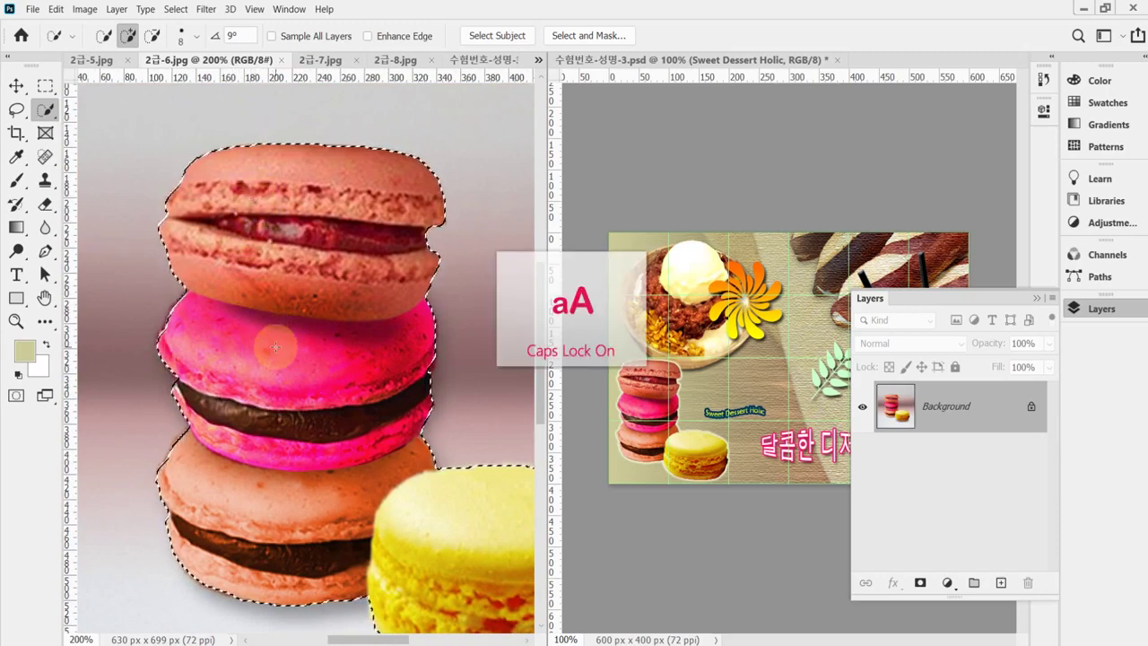
pyautogui.press('capslock')
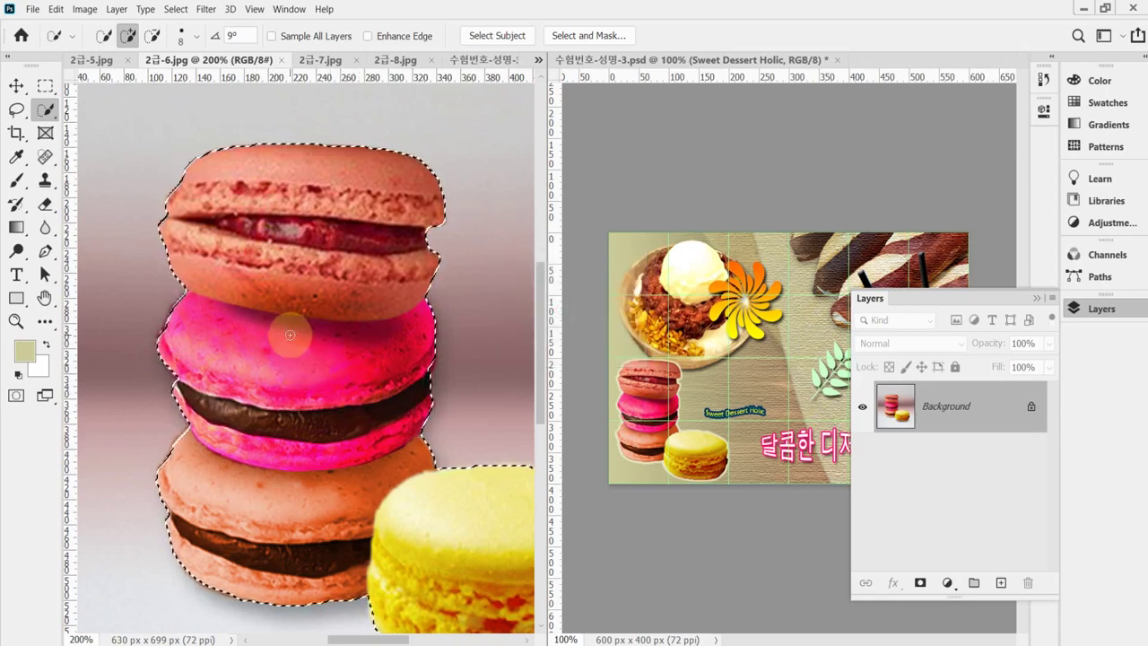
pyautogui.press(']')
pyautogui.press(']')
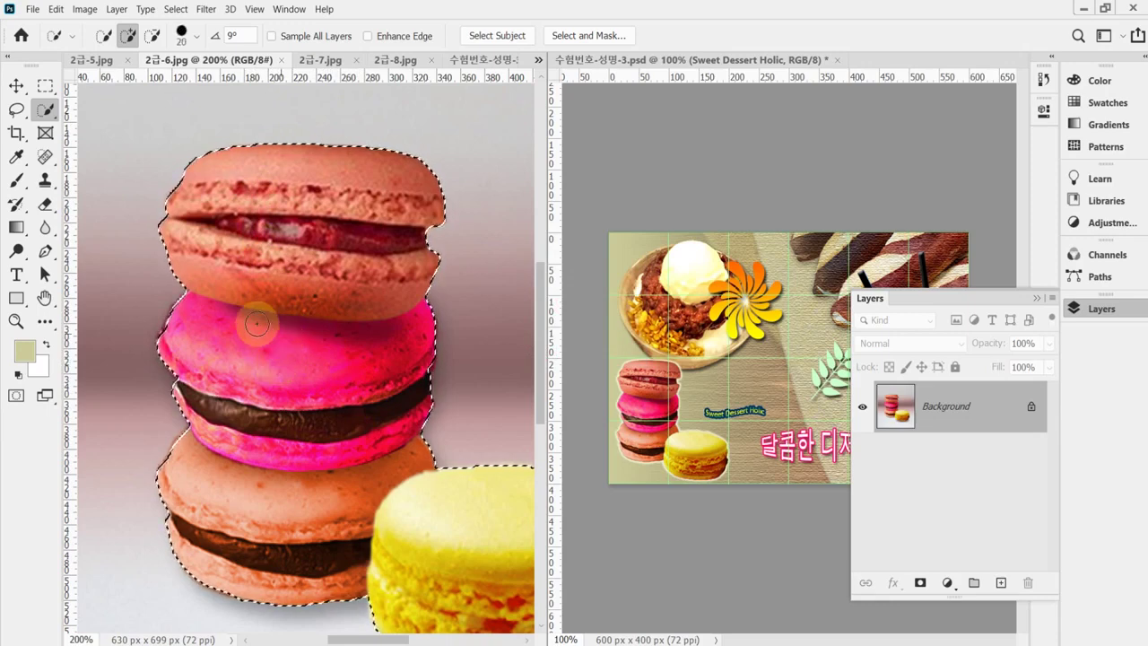
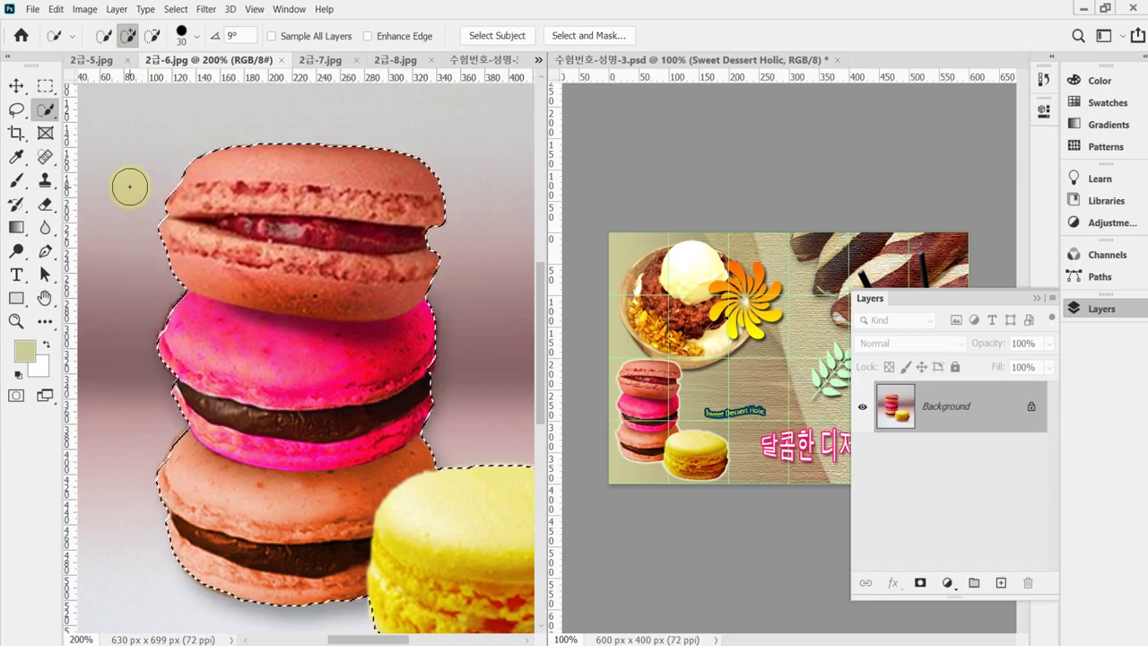
pyautogui.press('alt')
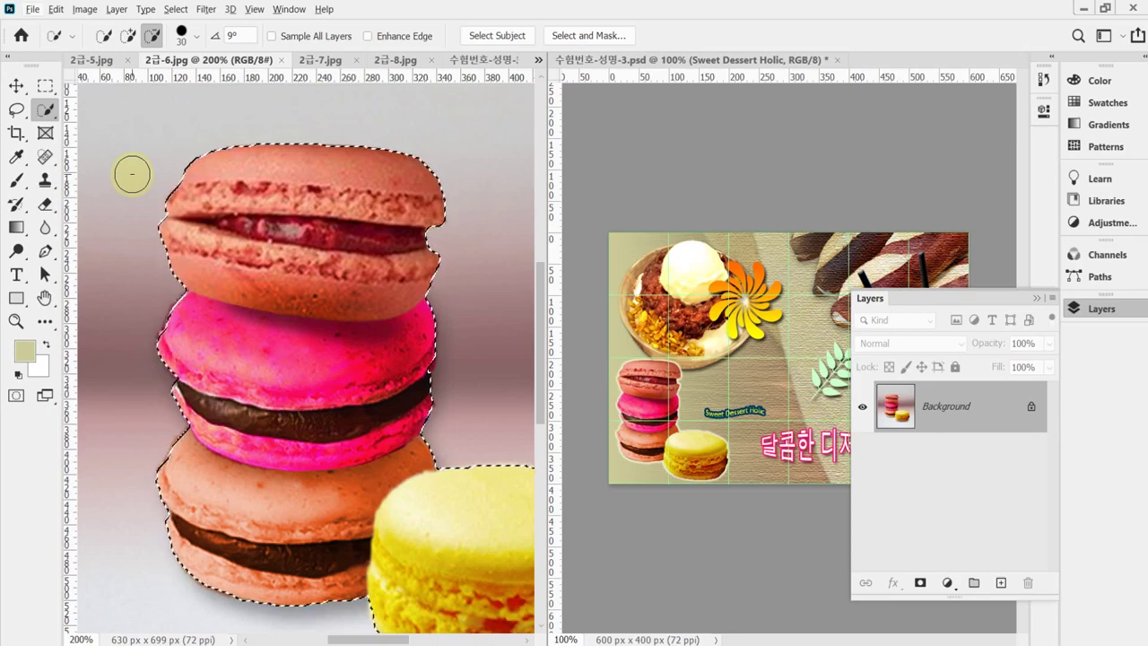
pyautogui.press('alt')
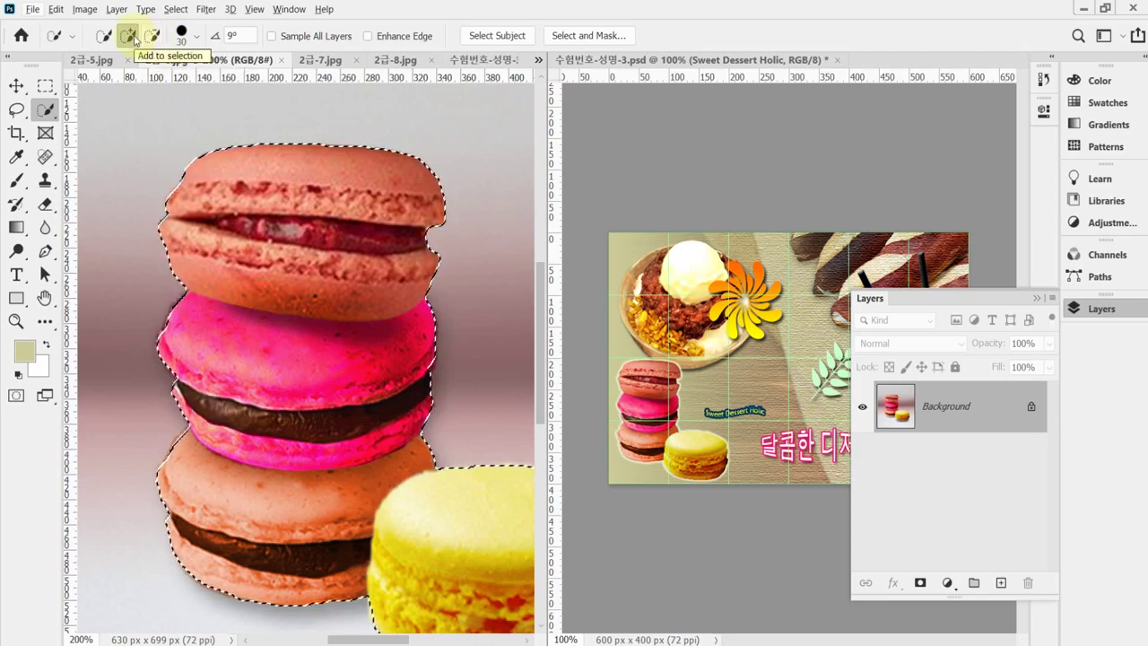
# Copy the selected macarons and paste them as a new layer into 수험번호-성명-3.psd.
pyautogui.keyDown('alt'); pyautogui.click(301, 393); pyautogui.keyUp('alt')
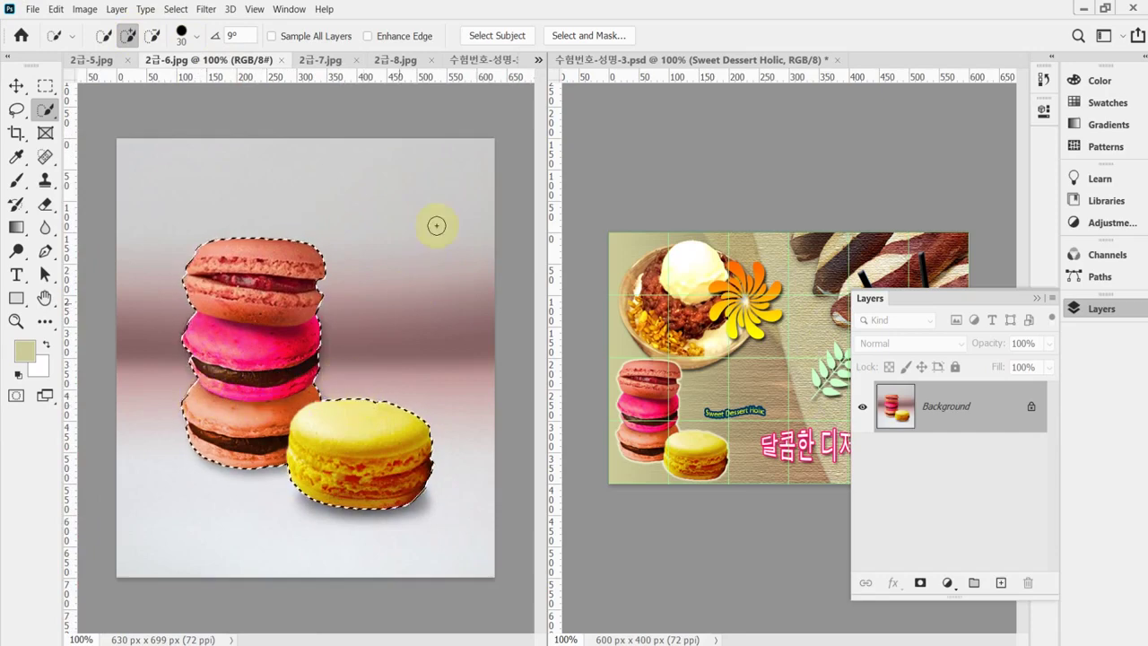
pyautogui.click(484, 59)
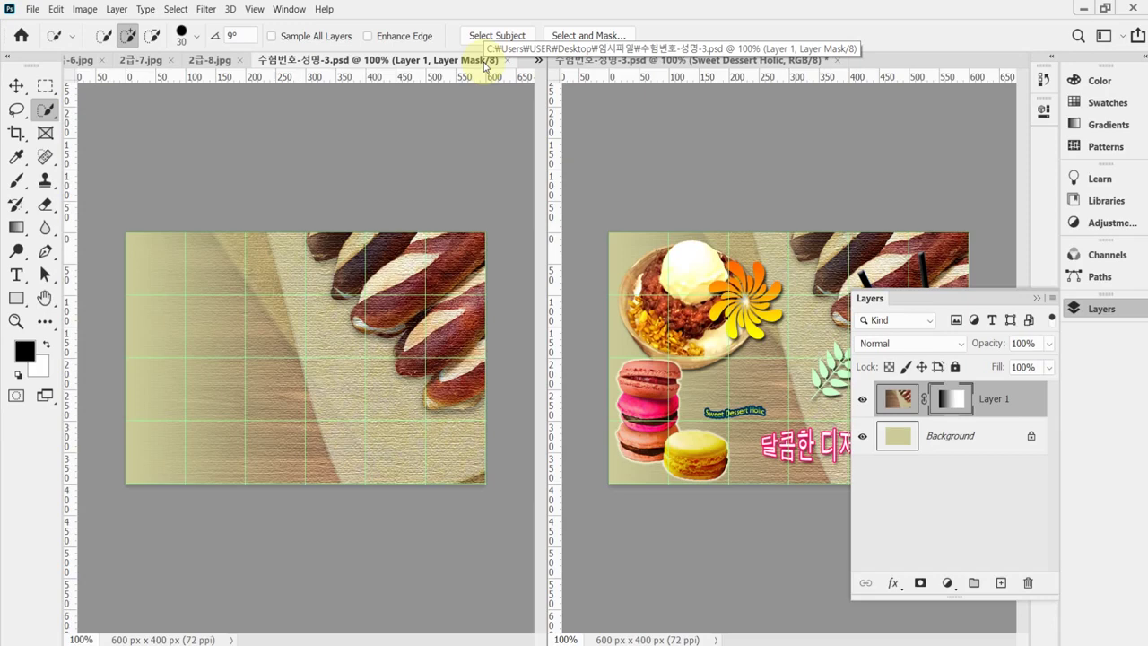
pyautogui.hotkey('ctrl', 'v')
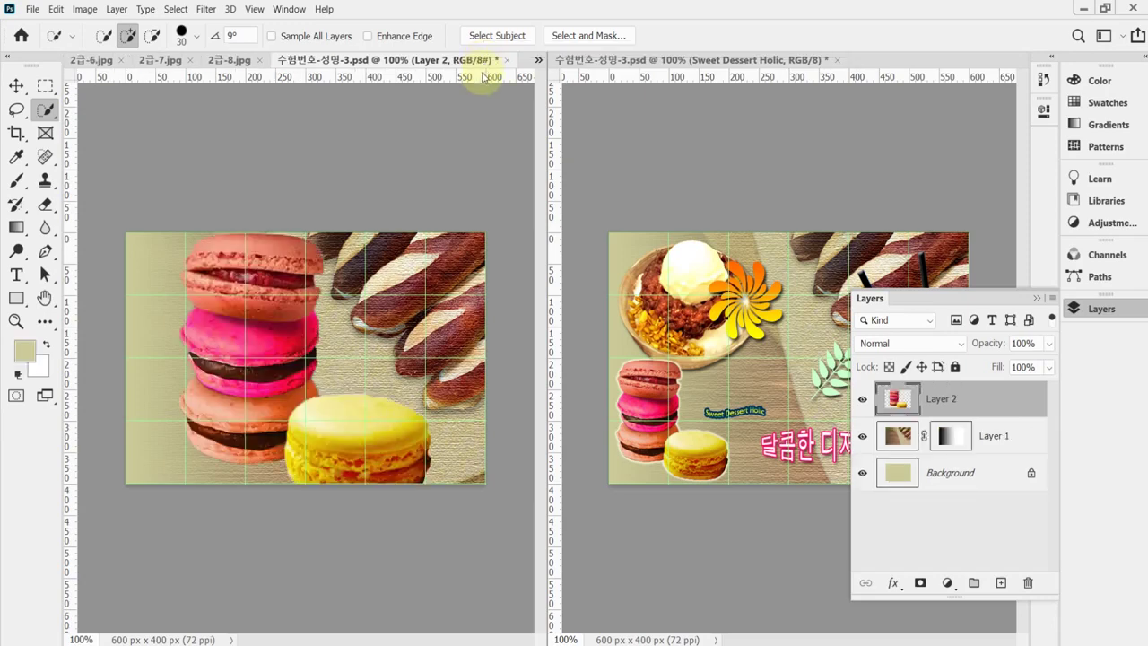
# Scale the macarons down proportionally and place them in the canvas's lower-left corner, spanning about X 15–195 px and Y 200–390 px.
pyautogui.hotkey('ctrl', 't')
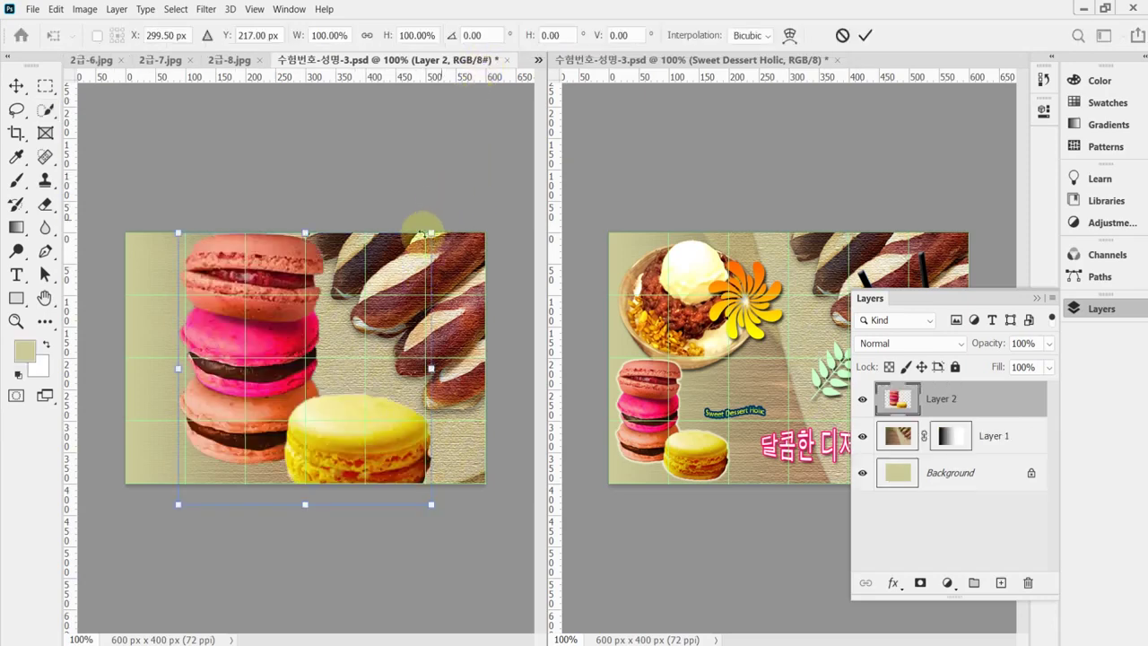
pyautogui.moveTo(431, 232); pyautogui.dragTo(295, 378)
pyautogui.moveTo(178, 422); pyautogui.dragTo(174, 421)
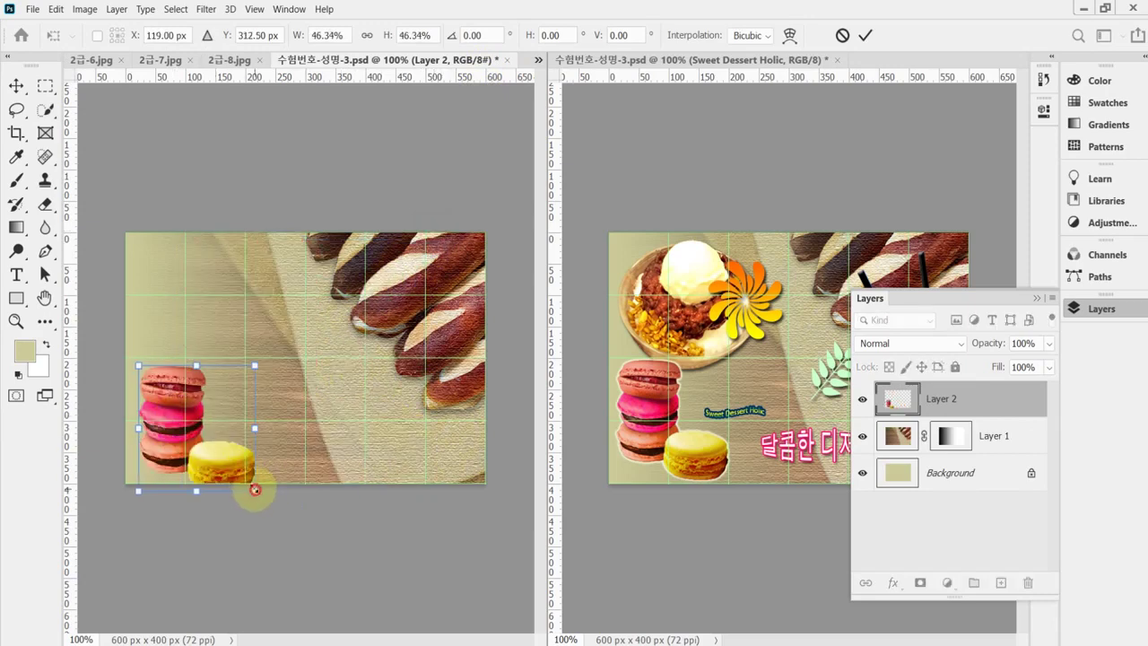
pyautogui.moveTo(254, 489); pyautogui.dragTo(242, 478)
pyautogui.moveTo(169, 405); pyautogui.dragTo(163, 394)
pyautogui.moveTo(237, 469); pyautogui.dragTo(241, 473)
pyautogui.press('Return')
pyautogui.press('w')
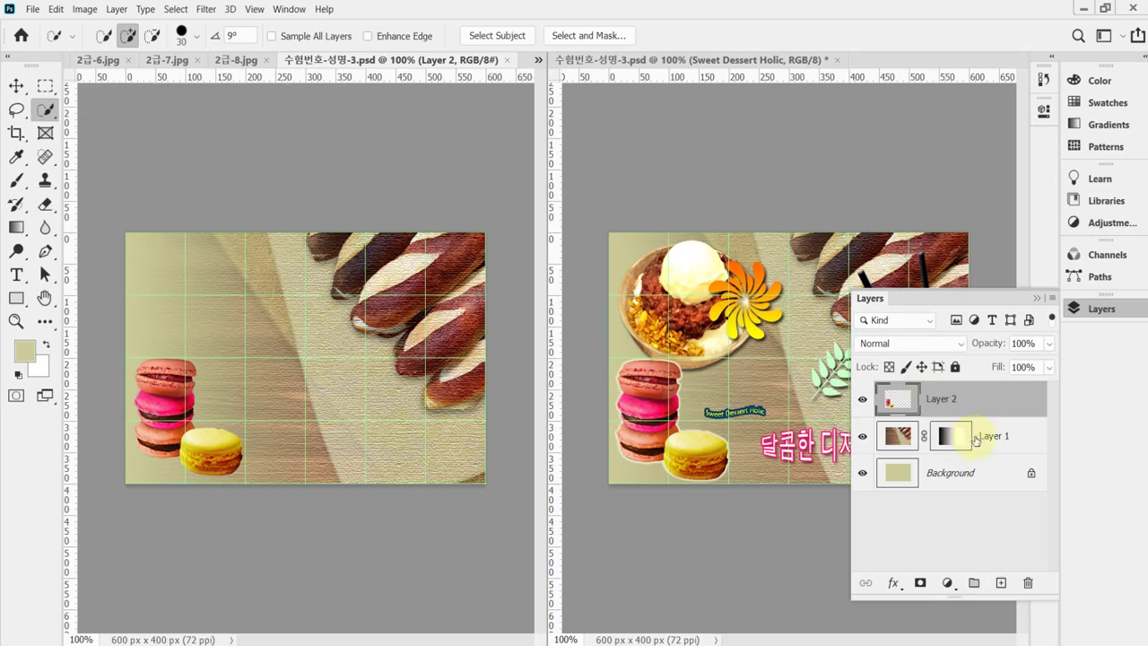
# Add an Outer Glow to the macaron layer with 10% spread and 5 px size, and save the document.
pyautogui.click(893, 584)
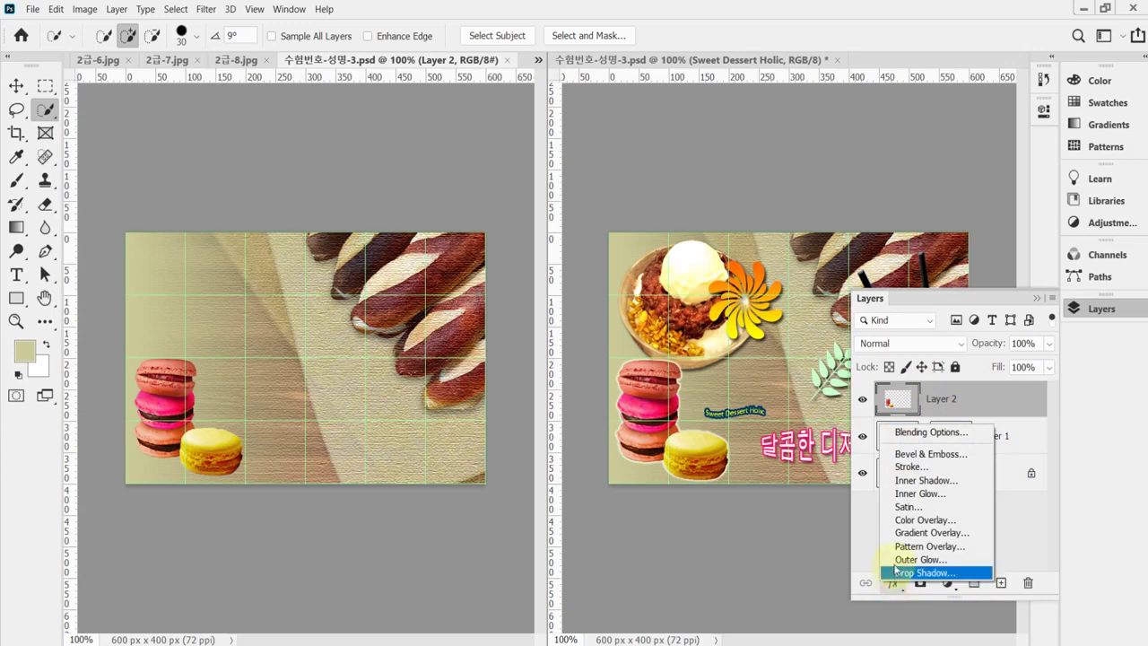
pyautogui.click(893, 583)
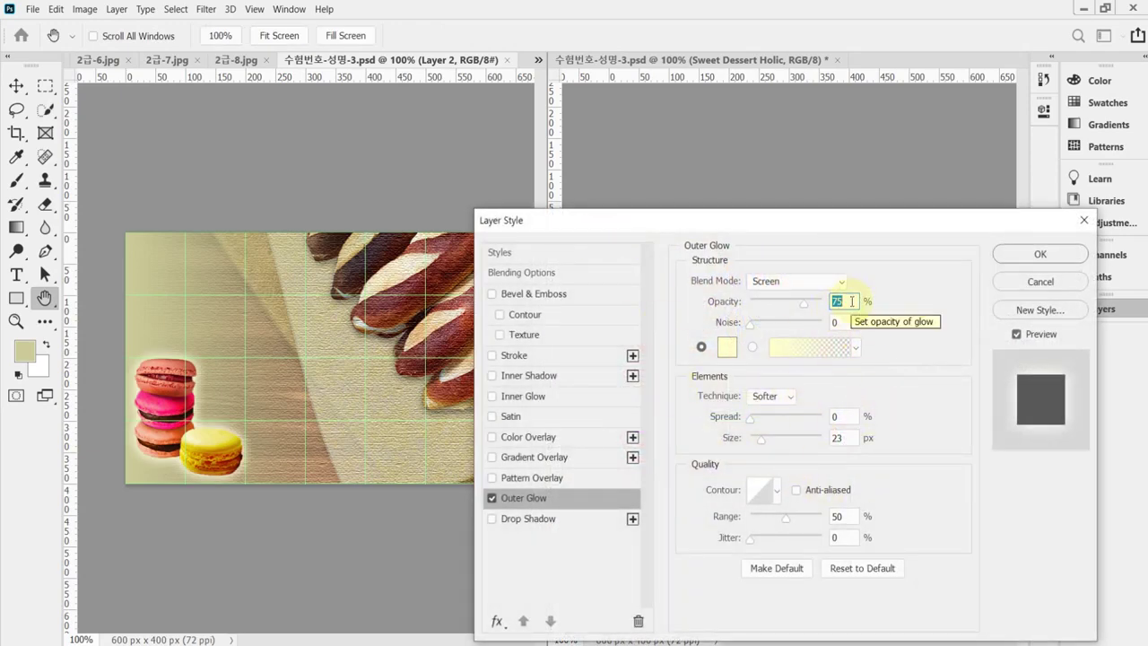
pyautogui.doubleClick(841, 438)
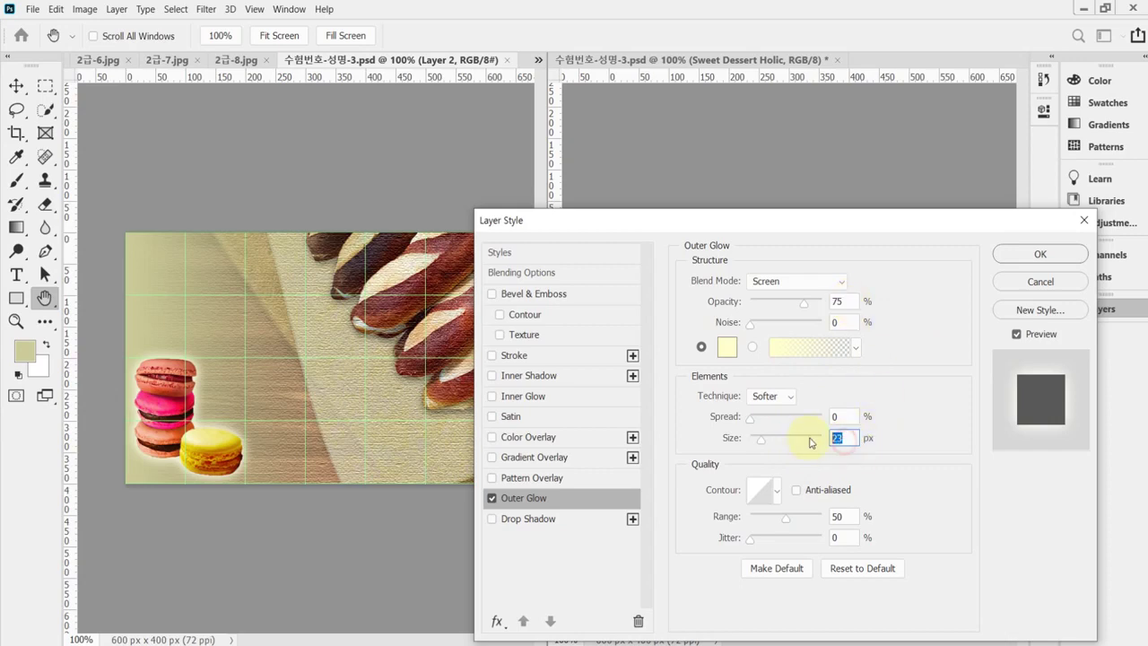
pyautogui.write('10')
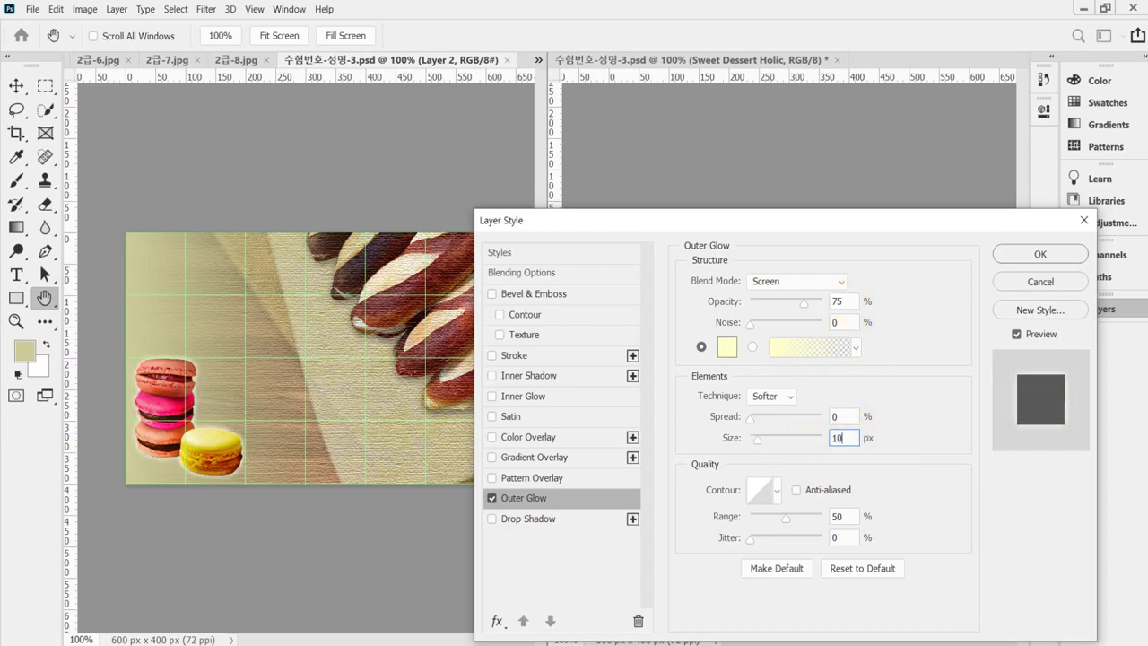
pyautogui.doubleClick(845, 415)
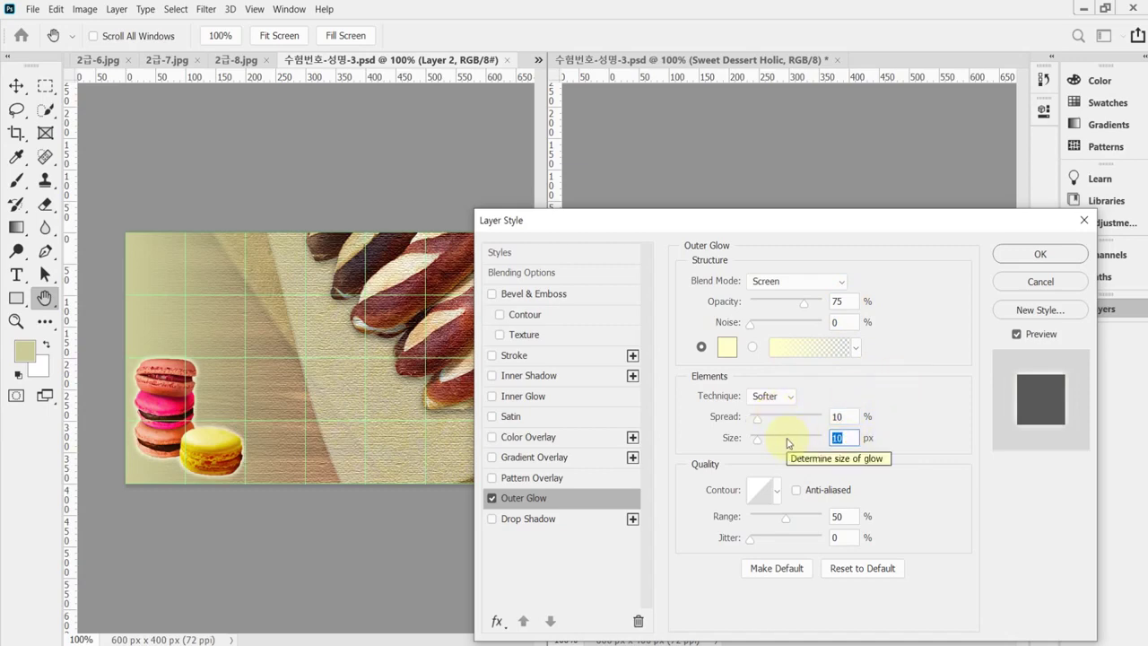
pyautogui.write('5')
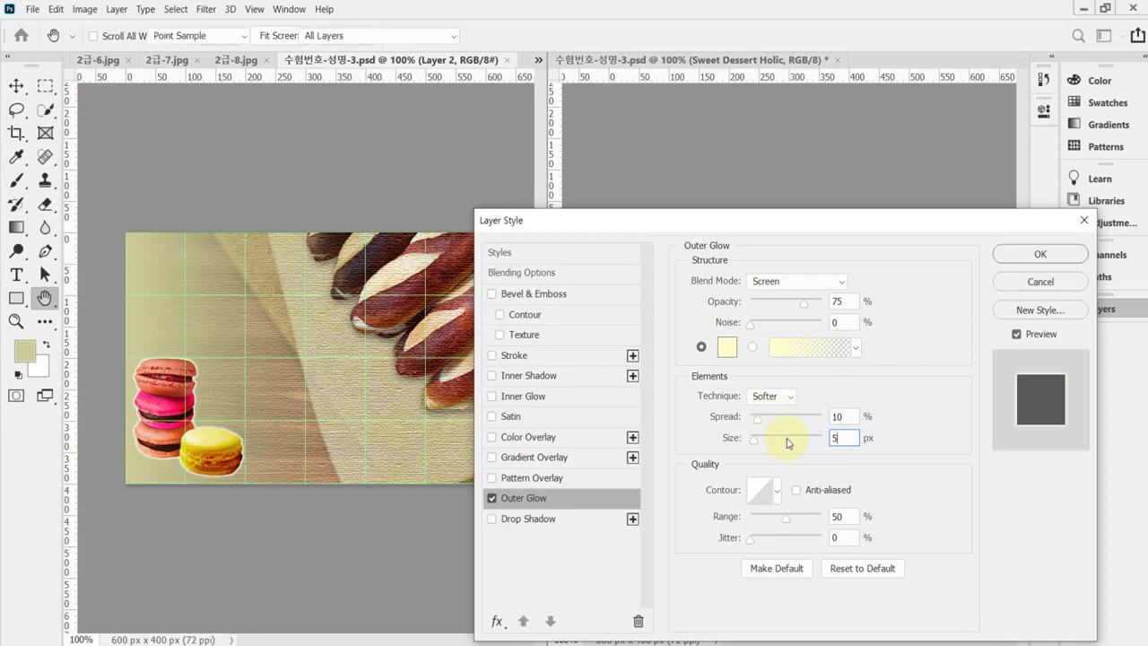
pyautogui.press('Return')
pyautogui.hotkey('ctrl', 's')
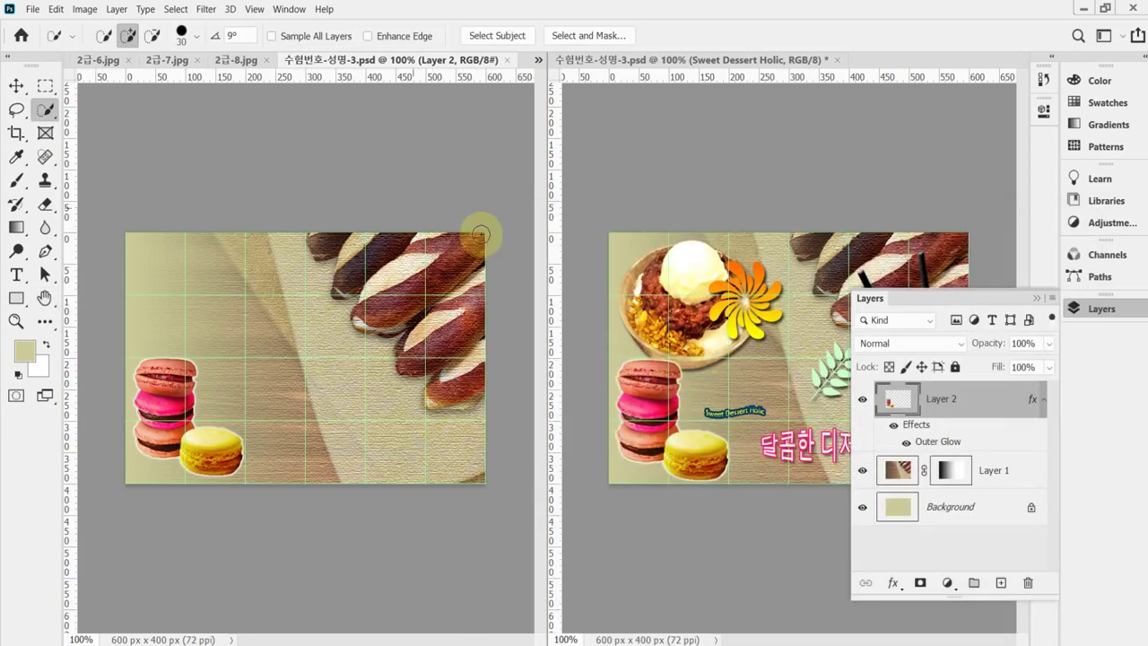
# In 2급-7.jpg, select the dessert bowl and its ice cream, subtracting the wooden table beside the scoop.
pyautogui.click(168, 60)
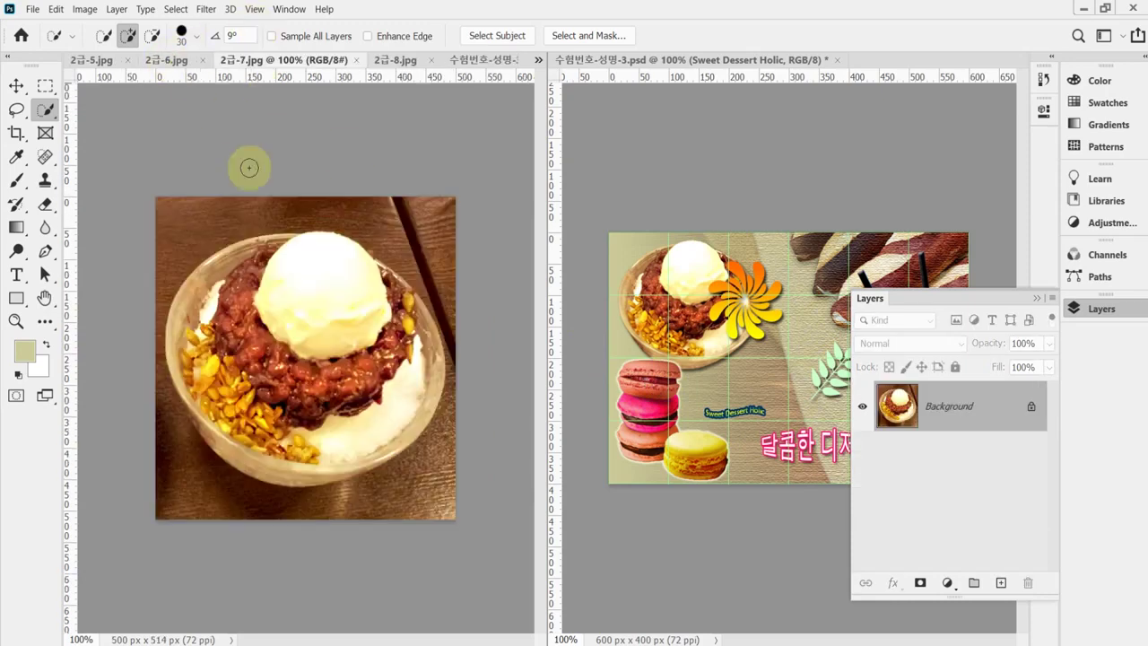
pyautogui.moveTo(304, 326)
pyautogui.mouseDown()
pyautogui.moveTo(230, 289)
pyautogui.moveTo(222, 377)
pyautogui.moveTo(272, 422)
pyautogui.moveTo(339, 426)
pyautogui.moveTo(207, 294)
pyautogui.moveTo(194, 355)
pyautogui.moveTo(191, 325)
pyautogui.moveTo(192, 373)
pyautogui.moveTo(211, 411)
pyautogui.moveTo(243, 354)
pyautogui.moveTo(373, 334)
pyautogui.moveTo(392, 387)
pyautogui.moveTo(377, 271)
pyautogui.moveTo(410, 301)
pyautogui.moveTo(360, 257)
pyautogui.moveTo(286, 369)
pyautogui.moveTo(264, 443)
pyautogui.moveTo(200, 406)
pyautogui.mouseUp()
pyautogui.scroll(5, 200, 406)
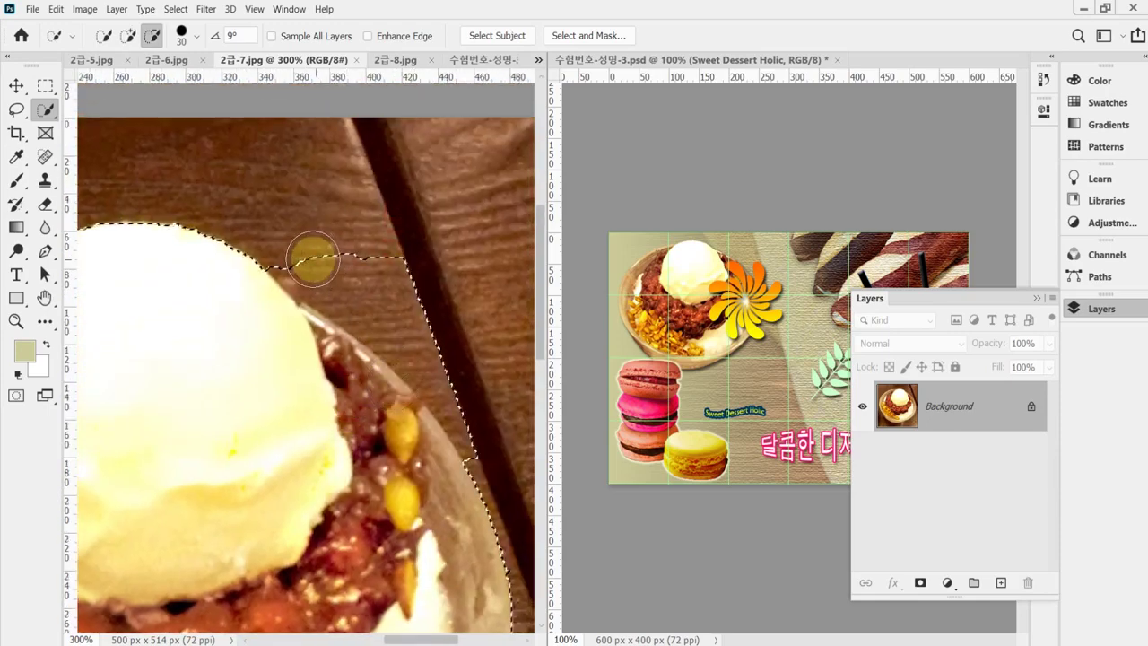
pyautogui.moveTo(313, 256)
pyautogui.mouseDown()
pyautogui.moveTo(377, 287)
pyautogui.moveTo(296, 242)
pyautogui.moveTo(318, 261)
pyautogui.moveTo(302, 264)
pyautogui.moveTo(389, 320)
pyautogui.moveTo(475, 403)
pyautogui.moveTo(444, 356)
pyautogui.moveTo(289, 257)
pyautogui.moveTo(304, 265)
pyautogui.mouseUp()
# Extend the selection along the bowl's lower-left rim with a 20 px Quick Selection brush.
pyautogui.moveTo(159, 436)
pyautogui.mouseDown()
pyautogui.moveTo(332, 328)
pyautogui.moveTo(333, 313)
pyautogui.moveTo(260, 341)
pyautogui.moveTo(385, 242)
pyautogui.mouseUp()
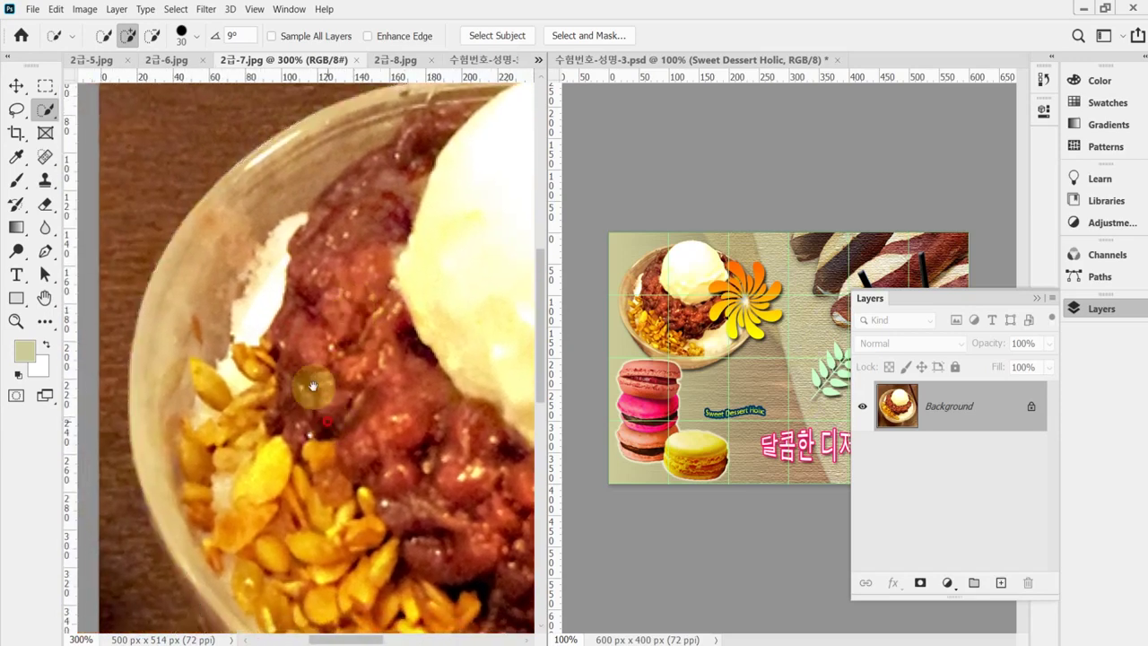
pyautogui.moveTo(307, 384); pyautogui.dragTo(328, 243)
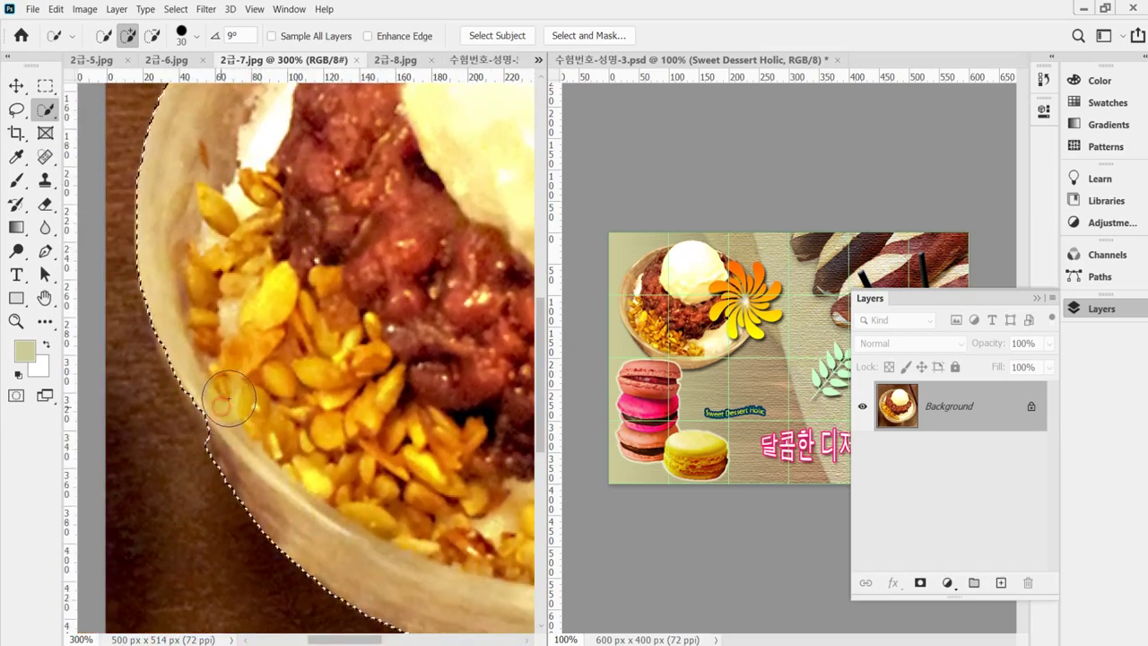
pyautogui.press('[')
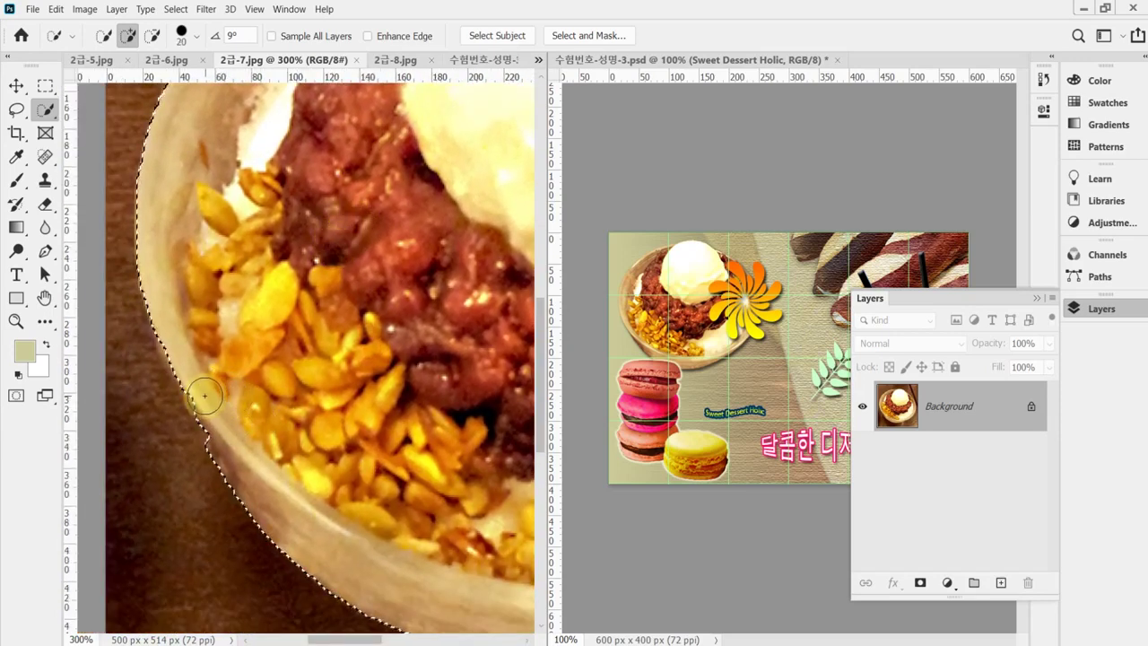
pyautogui.moveTo(200, 397)
pyautogui.mouseDown()
pyautogui.moveTo(218, 410)
pyautogui.moveTo(188, 367)
pyautogui.moveTo(193, 383)
pyautogui.mouseUp()
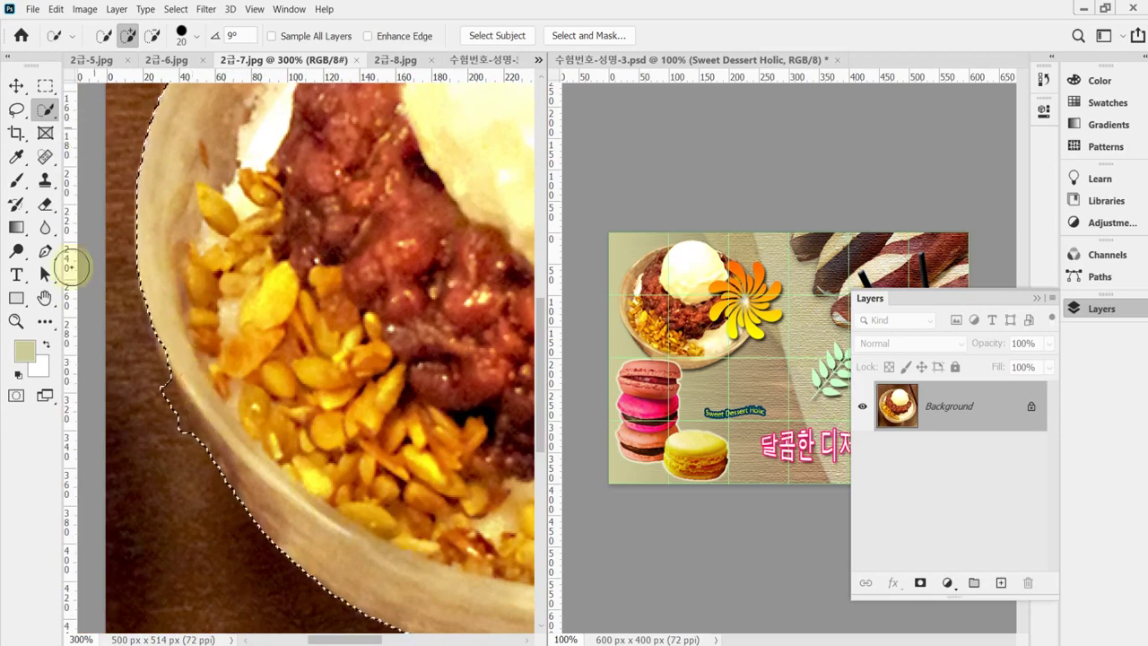
# Try to subtract the selection's bulge outside the bowl's lower-left rim with the Lasso tool.
pyautogui.click(46, 113)
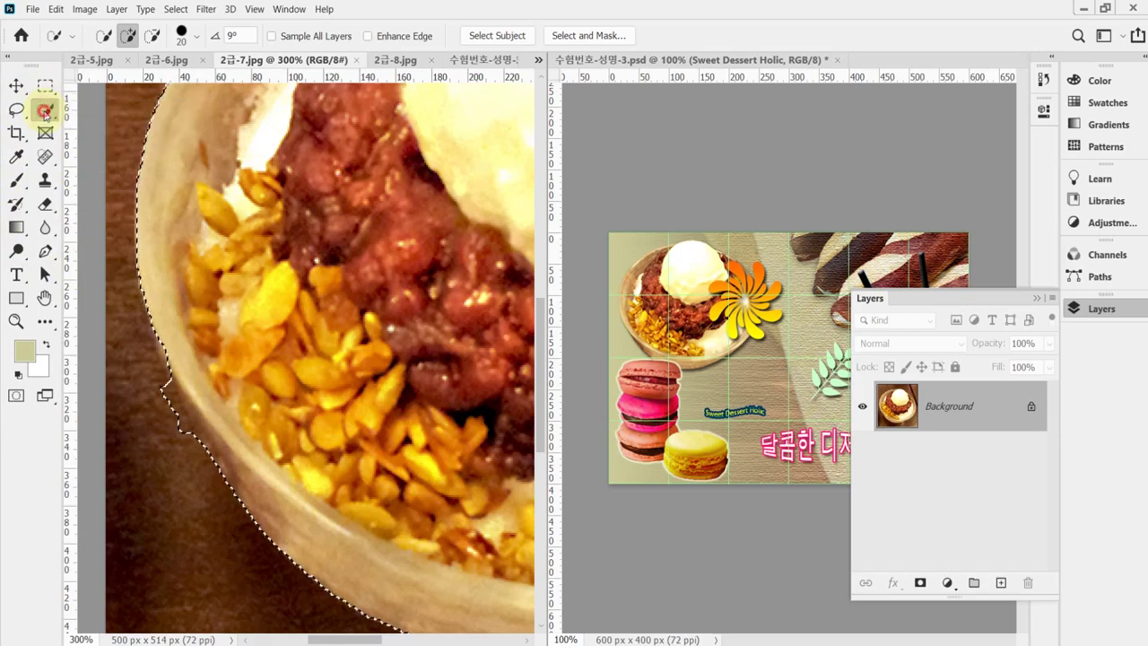
pyautogui.click(16, 109)
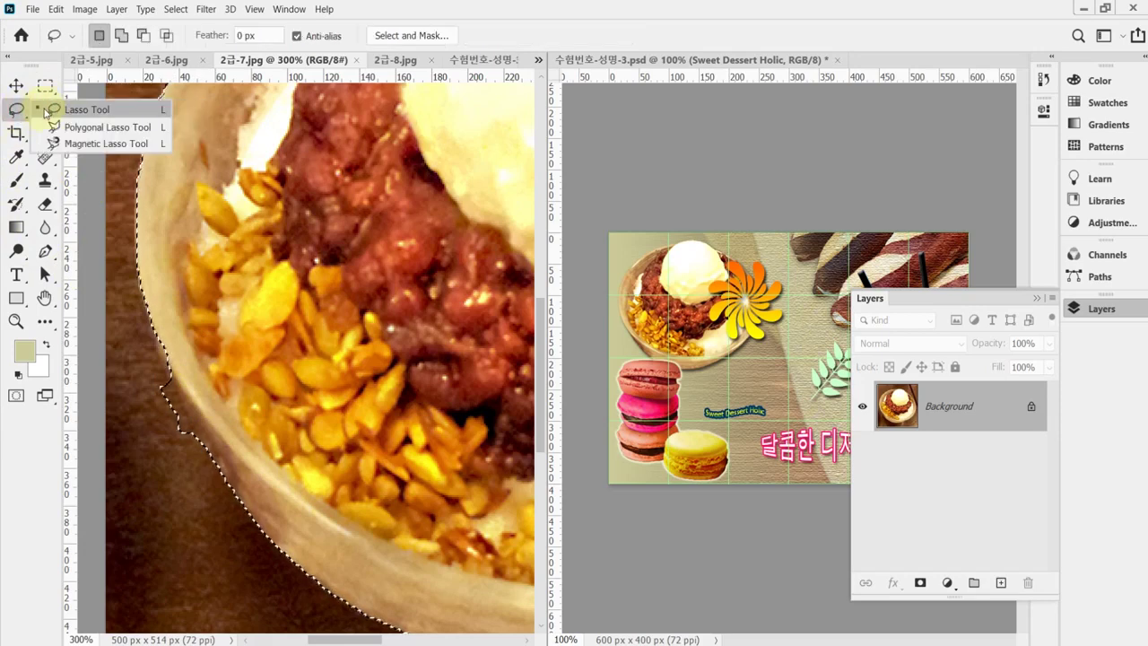
pyautogui.click(54, 109)
pyautogui.click(144, 35)
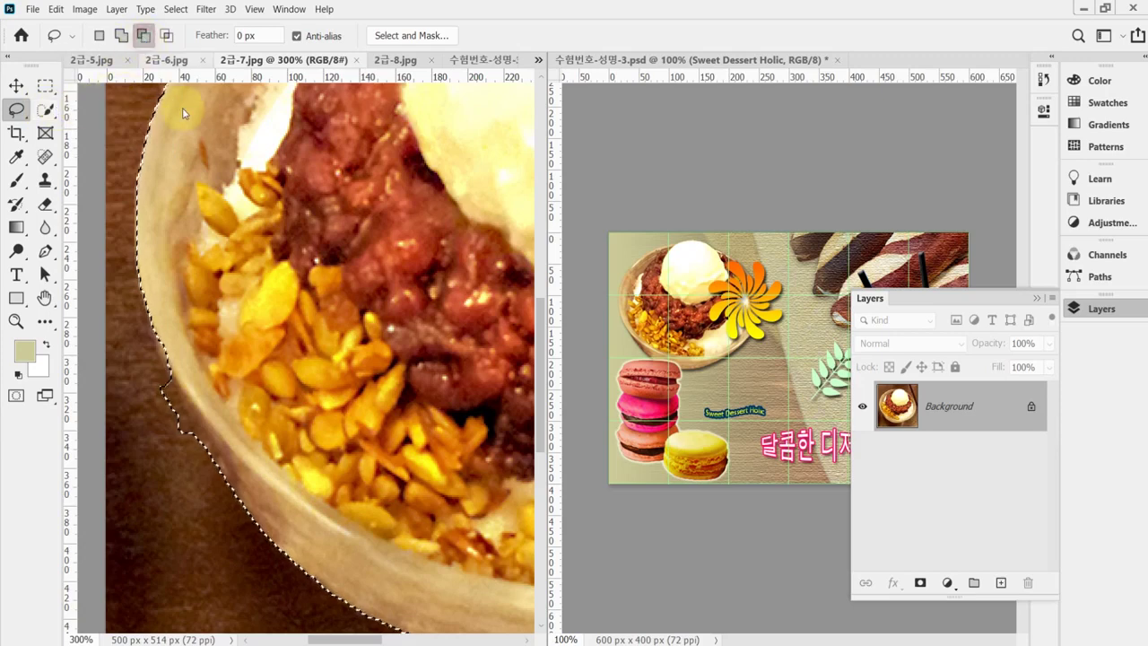
pyautogui.moveTo(178, 442)
pyautogui.mouseDown()
pyautogui.moveTo(215, 456)
pyautogui.moveTo(225, 473)
pyautogui.moveTo(202, 439)
pyautogui.mouseUp()
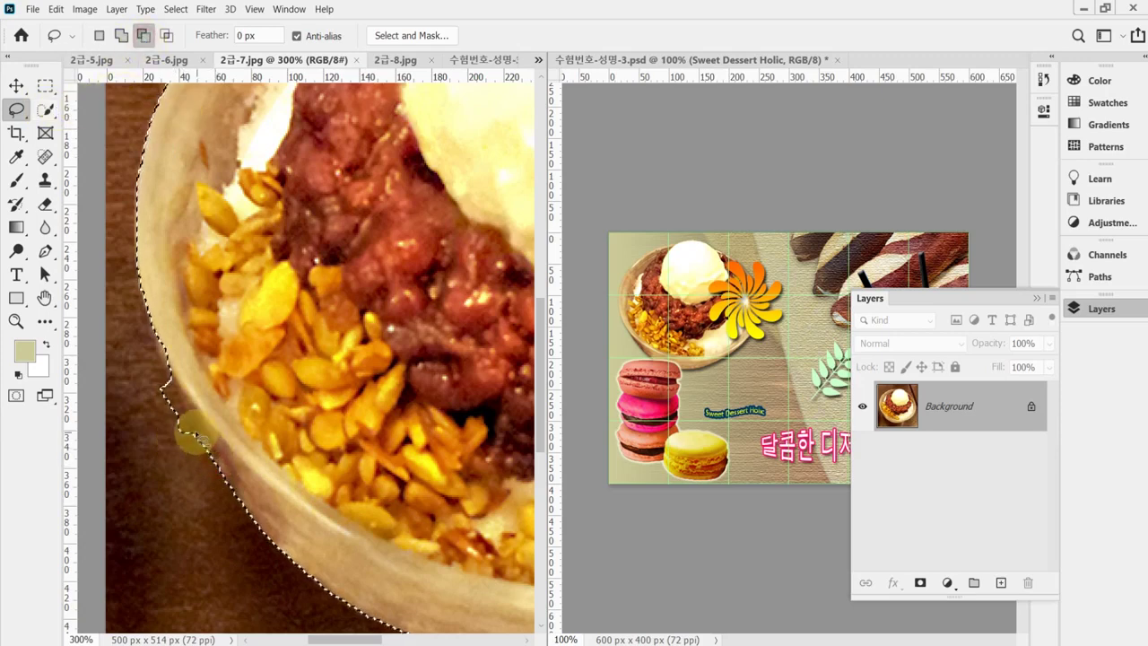
# Subtract the strip of wooden table outside the bowl's lower-left rim from the selection with the Polygonal Lasso, evening out the selection edge.
pyautogui.rightClick(22, 110)
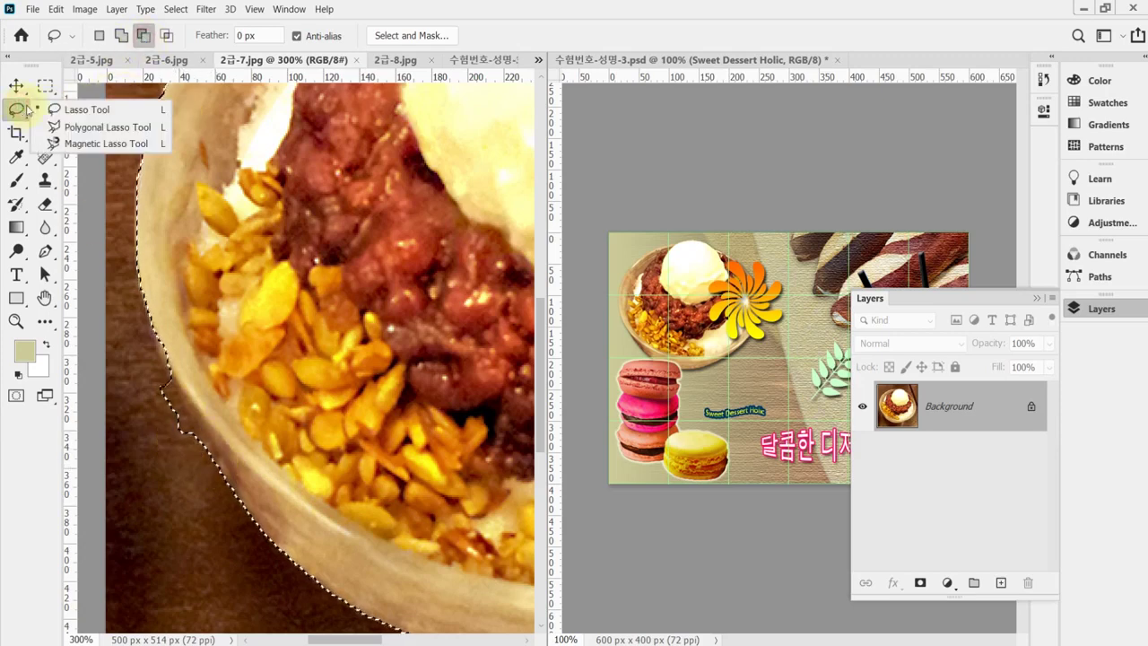
pyautogui.click(89, 123)
pyautogui.click(217, 465)
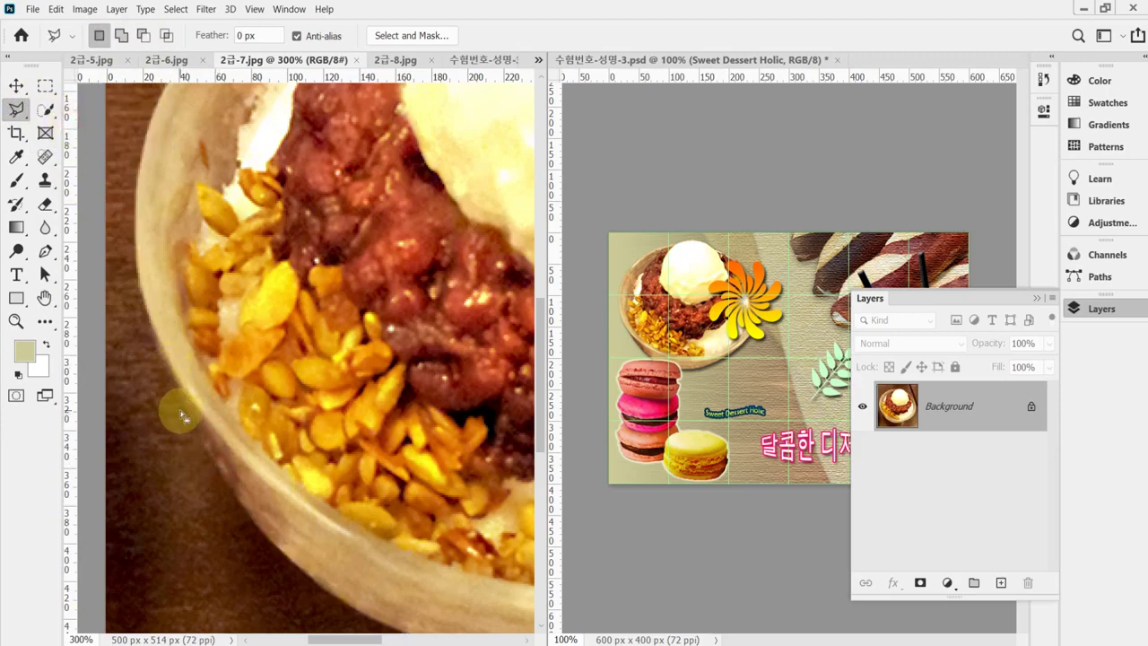
pyautogui.doubleClick(182, 416)
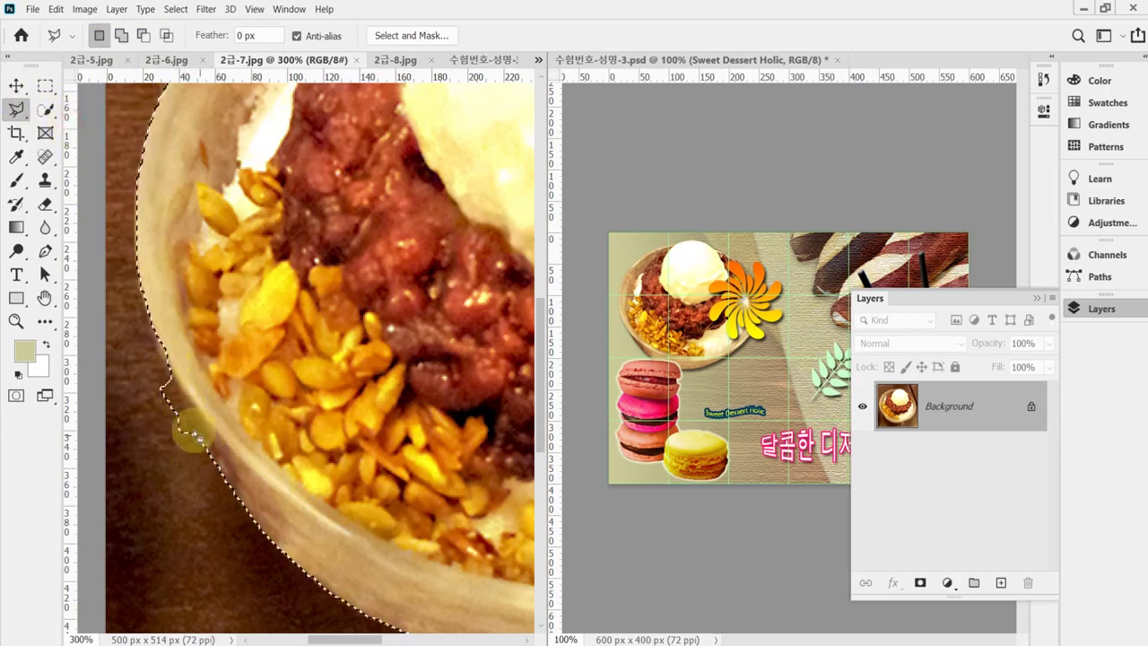
pyautogui.click(142, 37)
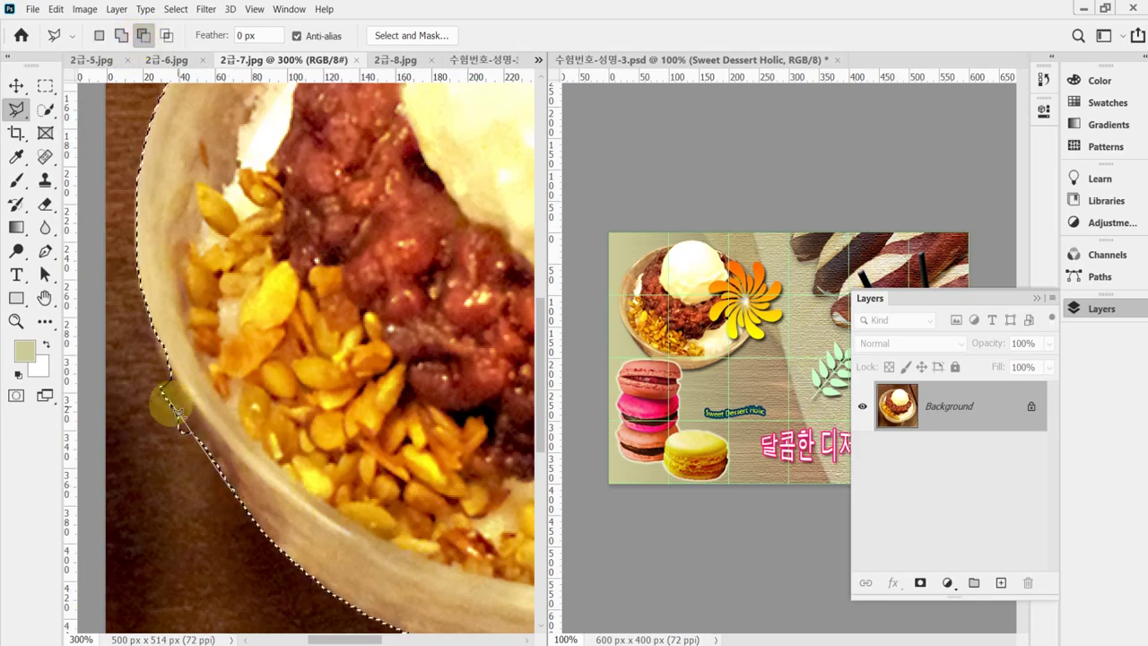
pyautogui.click(123, 417)
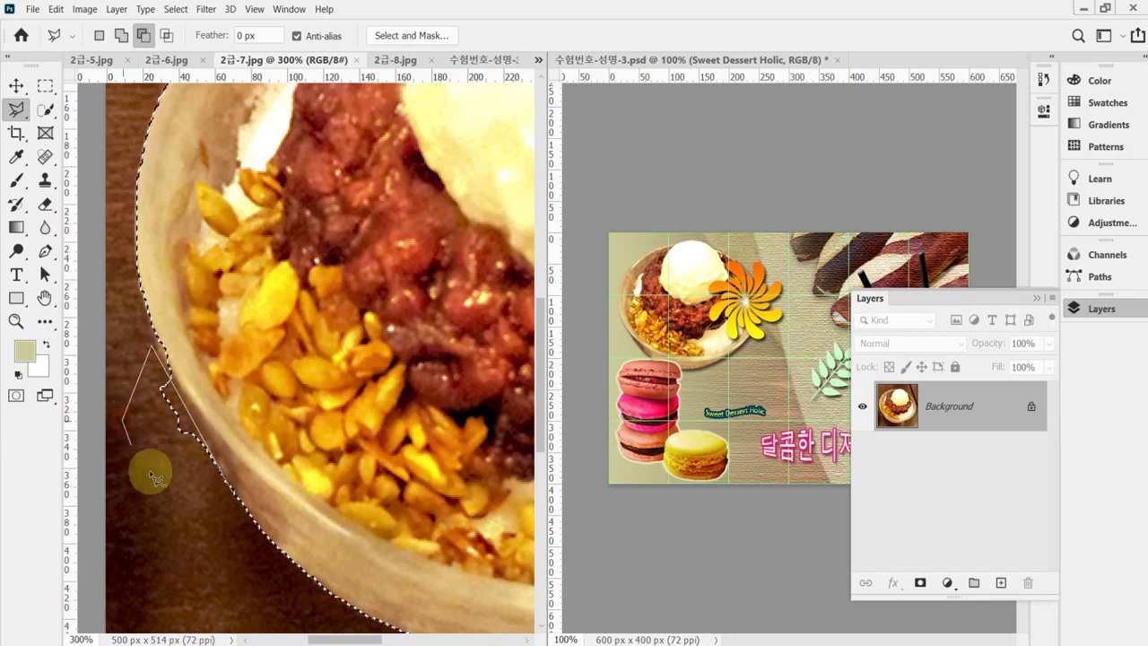
pyautogui.click(184, 491)
pyautogui.doubleClick(222, 495)
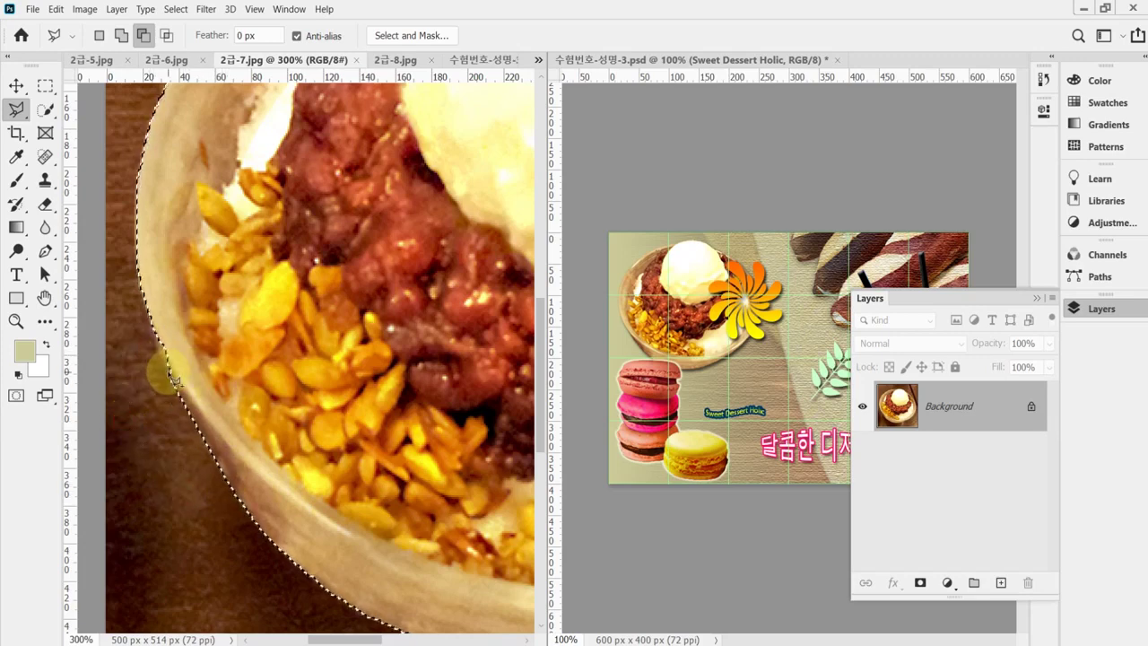
pyautogui.press('shift')
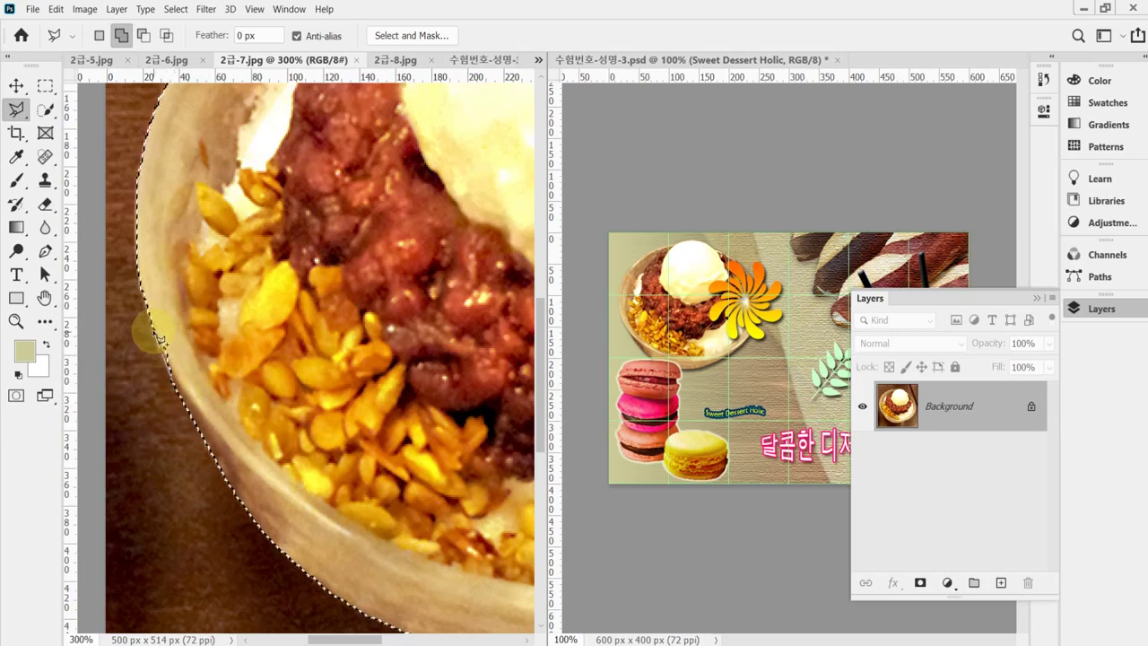
pyautogui.click(213, 351)
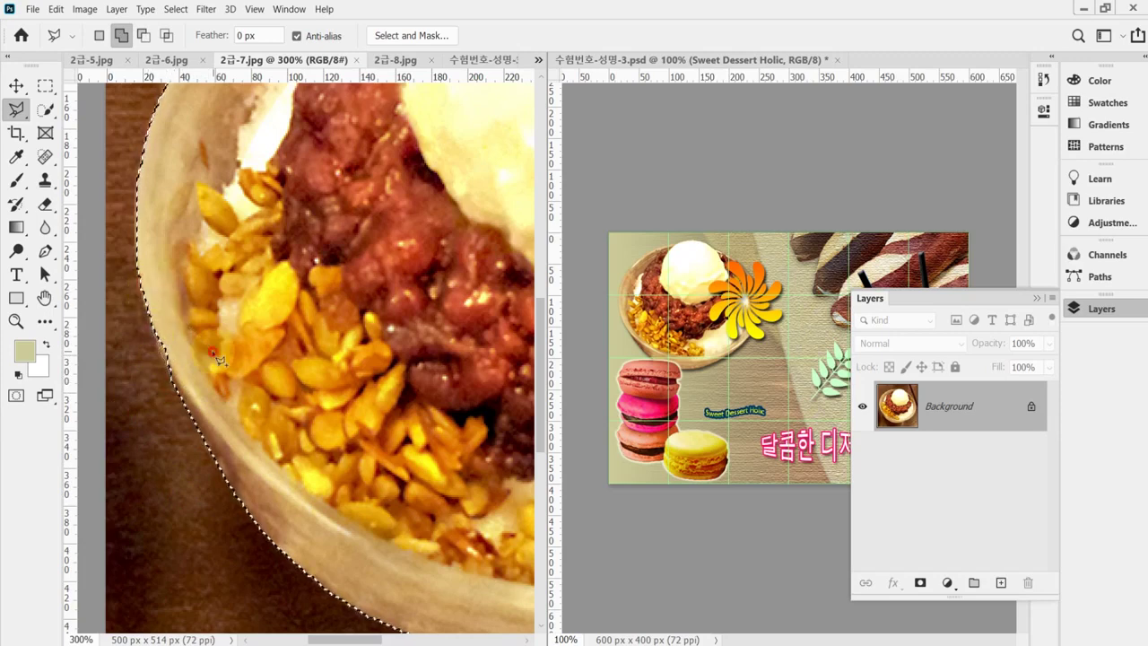
# Copy the selected dessert bowl and paste it as a new layer into 수험번호-성명-3.psd.
pyautogui.scroll(-1, 359, 425)
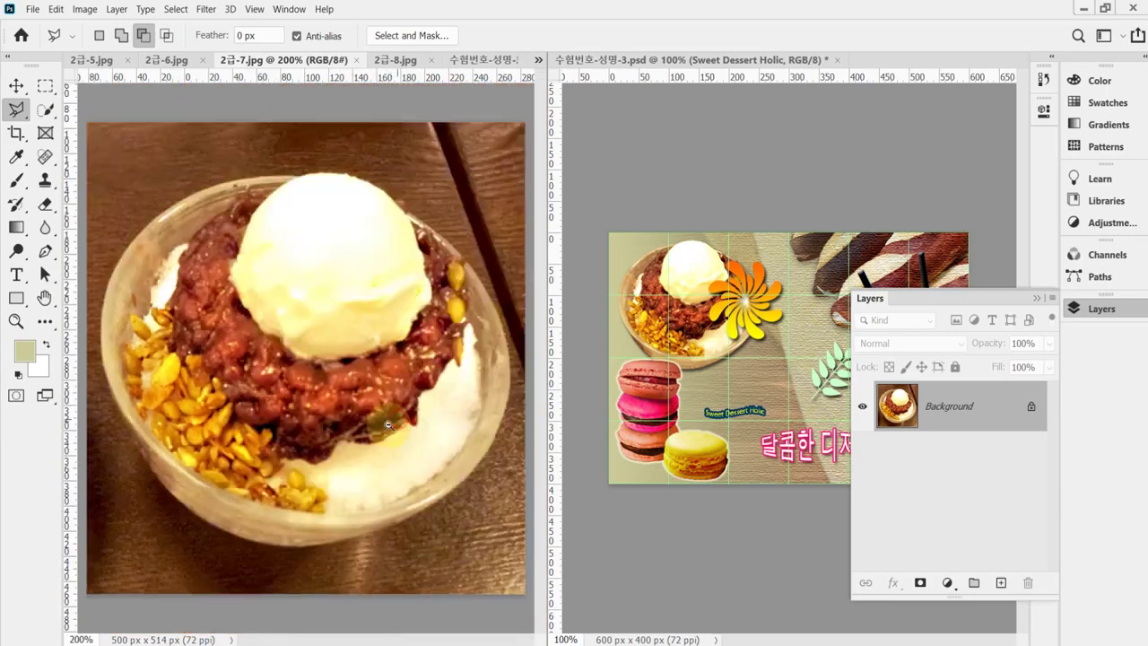
pyautogui.scroll(-1, 387, 425)
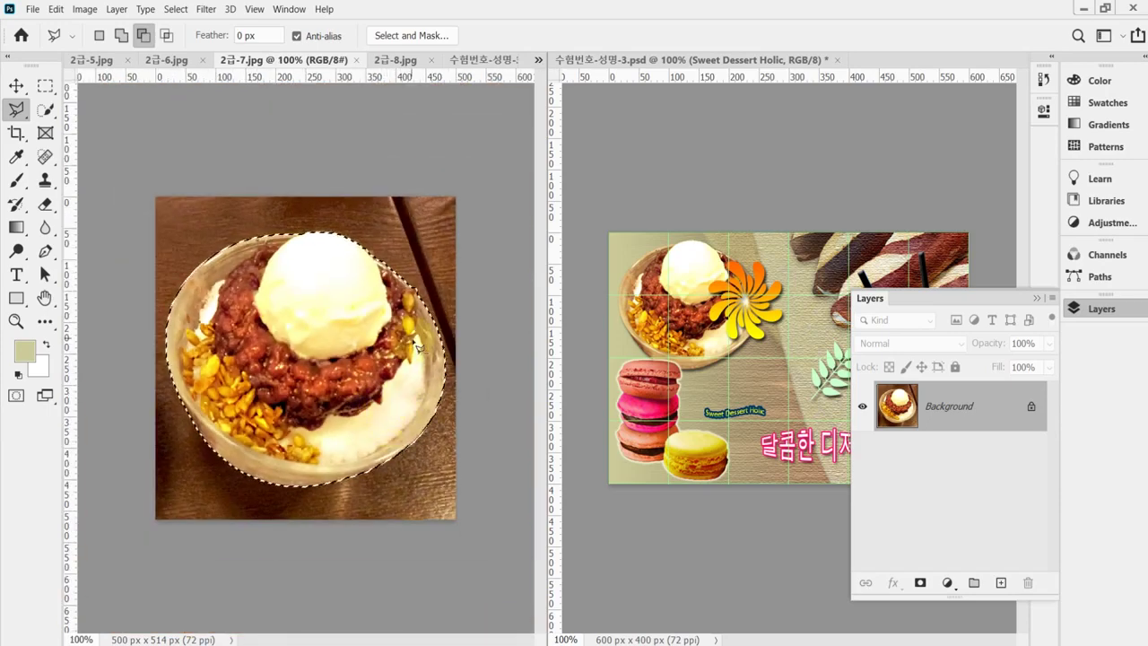
pyautogui.click(456, 60)
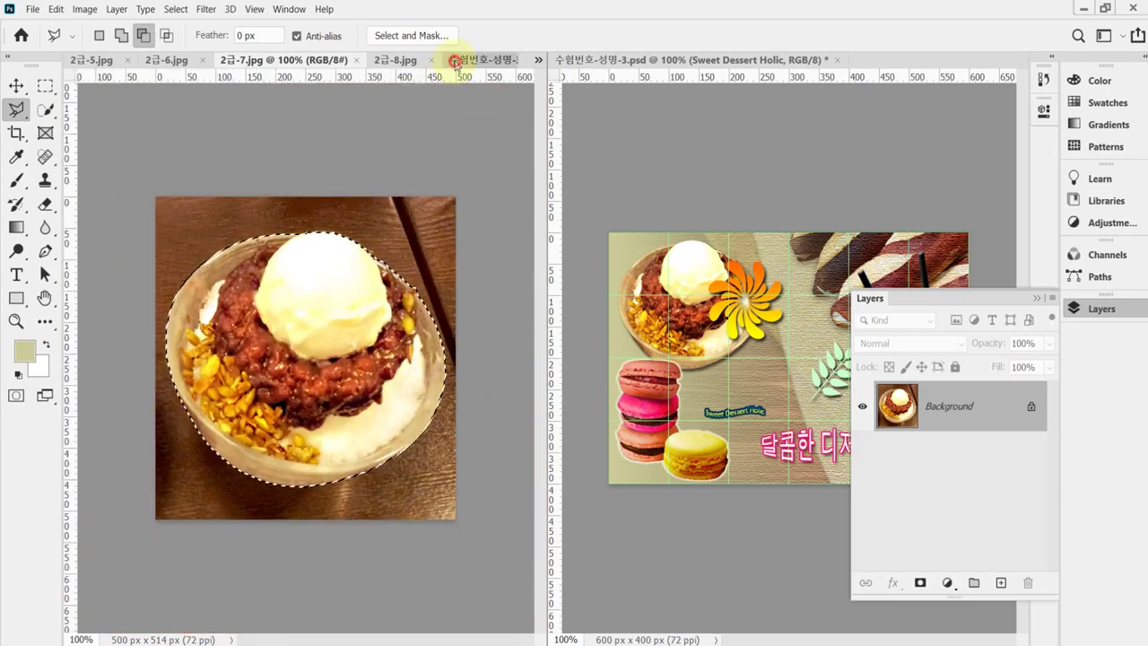
pyautogui.moveTo(456, 61); pyautogui.dragTo(492, 257)
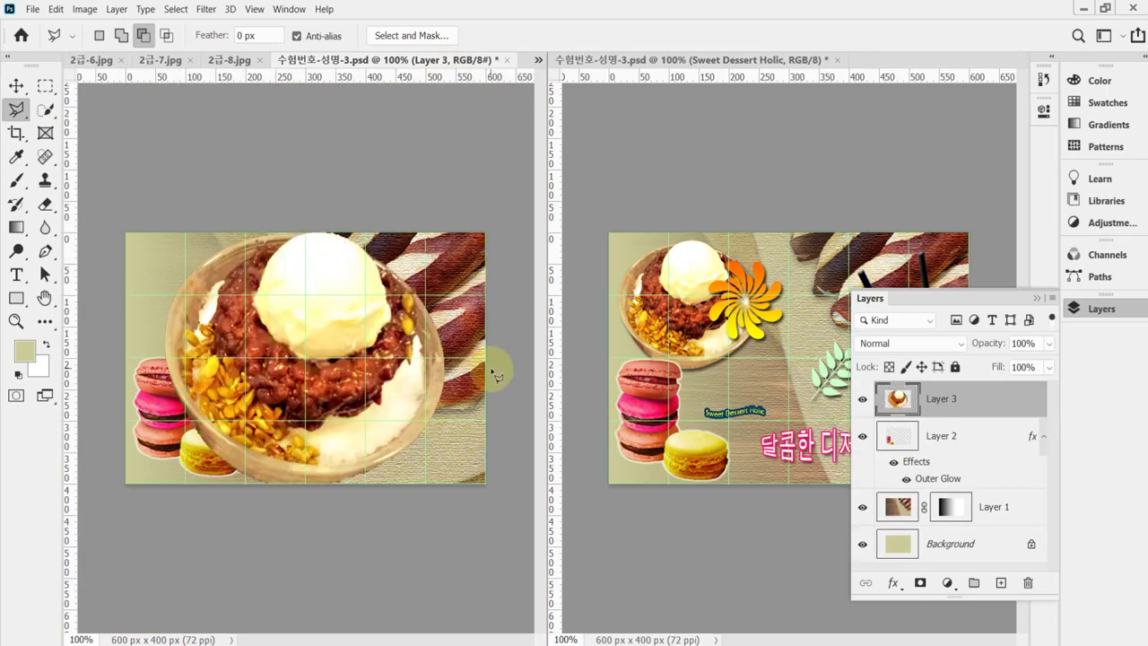
# Scale the bowl to about 51%, rotate it about -16.8°, and place it in the canvas's upper-left corner above the macarons.
pyautogui.hotkey('ctrl', 't')
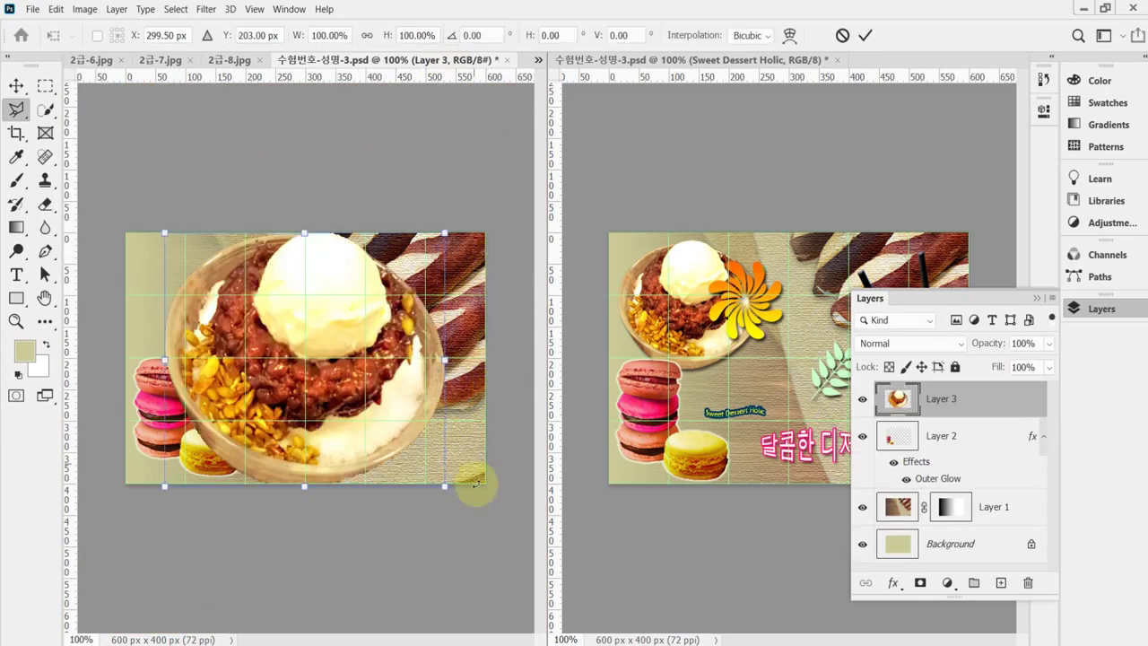
pyautogui.moveTo(444, 486); pyautogui.dragTo(302, 357)
pyautogui.moveTo(259, 283); pyautogui.dragTo(227, 303)
pyautogui.moveTo(320, 372)
pyautogui.mouseDown()
pyautogui.moveTo(318, 329)
pyautogui.moveTo(320, 349)
pyautogui.mouseUp()
pyautogui.moveTo(226, 336); pyautogui.dragTo(223, 323)
pyautogui.moveTo(287, 218); pyautogui.dragTo(290, 227)
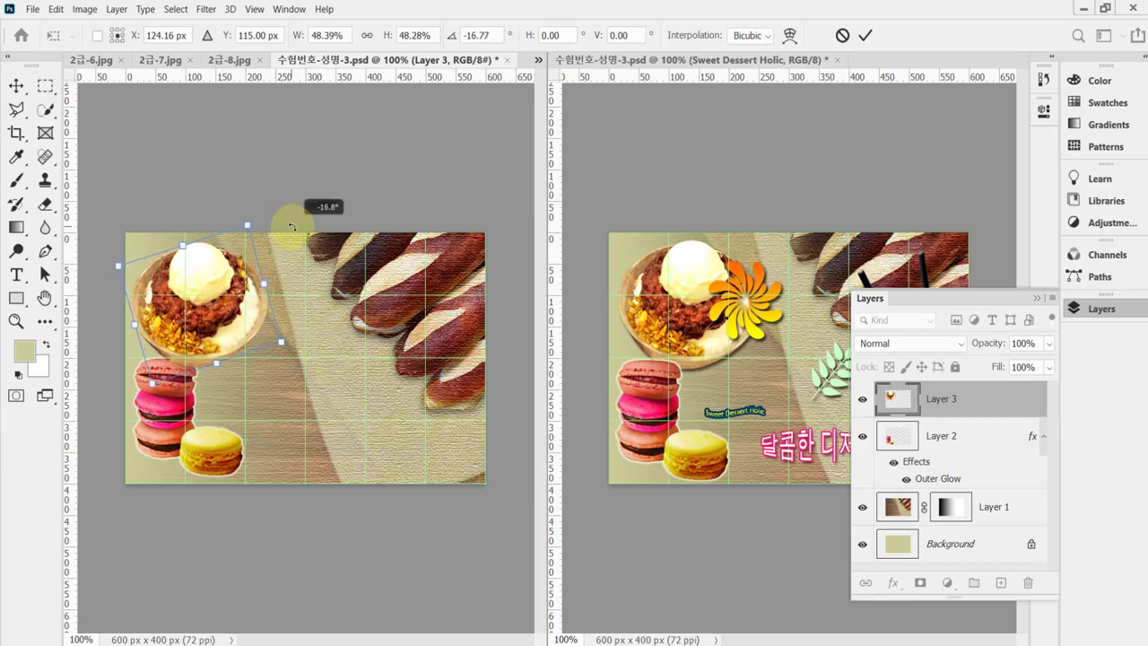
pyautogui.moveTo(292, 226); pyautogui.dragTo(291, 226)
pyautogui.moveTo(280, 341); pyautogui.dragTo(292, 346)
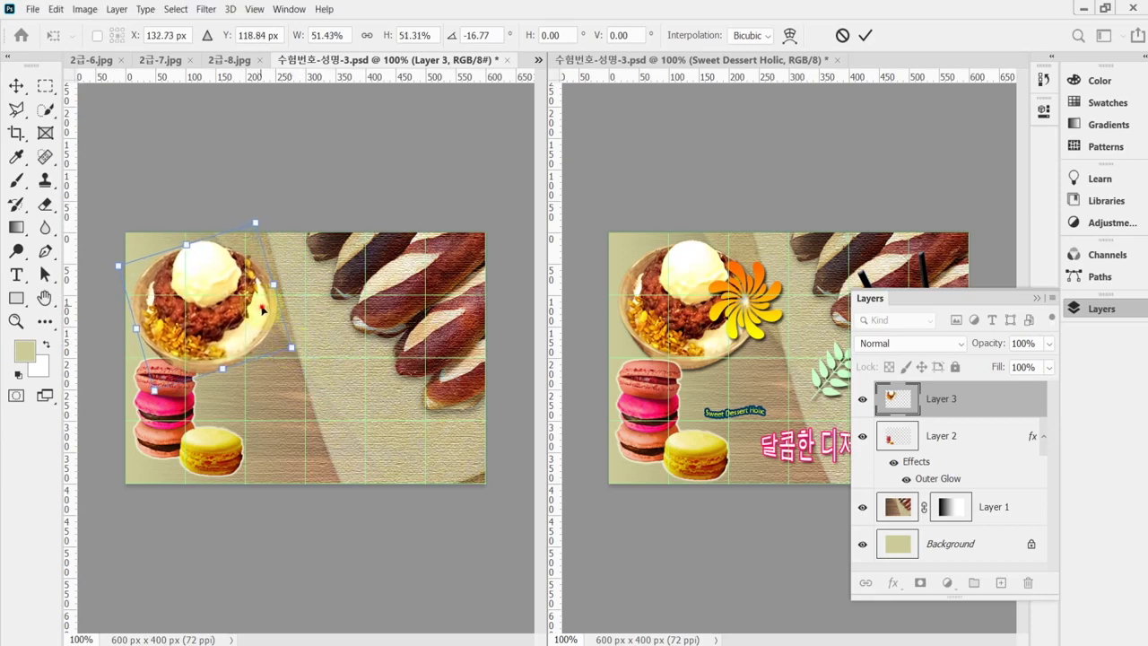
pyautogui.press('Return')
# Shift the bowl slightly right, move its layer below the macaron layer, and save the document.
pyautogui.press('l')
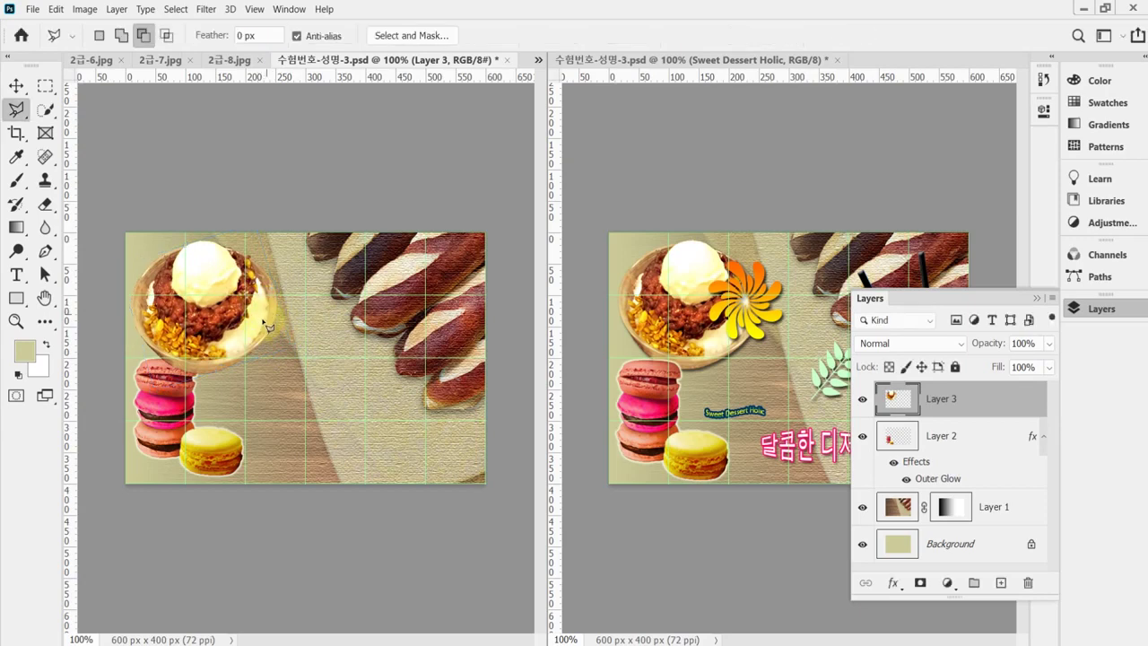
pyautogui.click(266, 327)
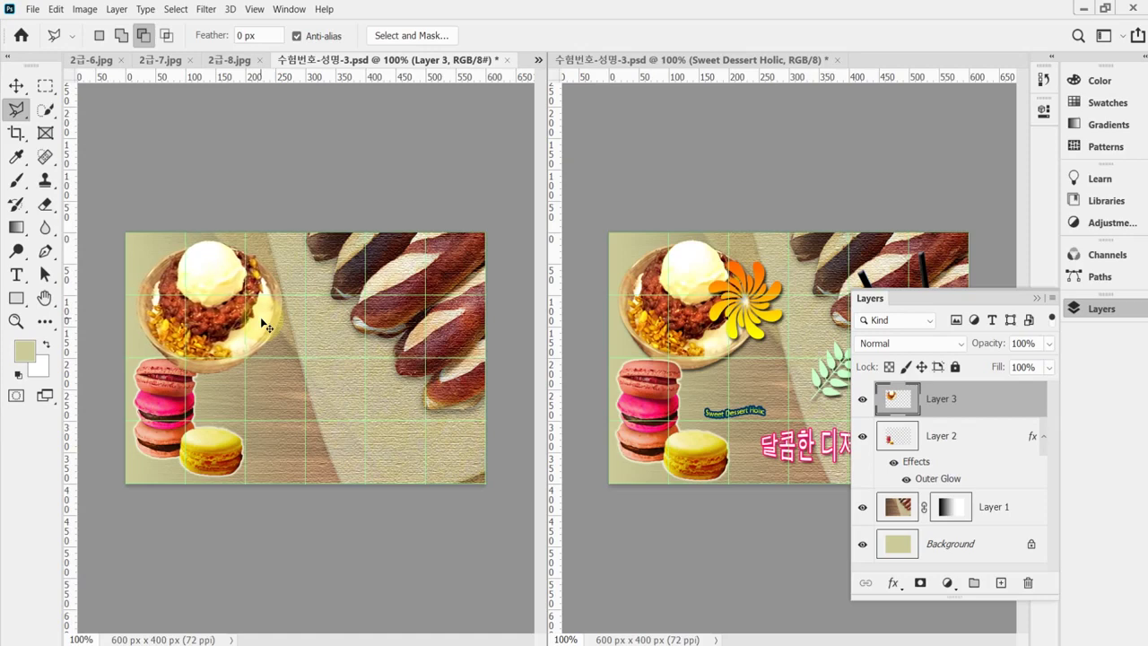
pyautogui.moveTo(266, 327); pyautogui.dragTo(306, 382)
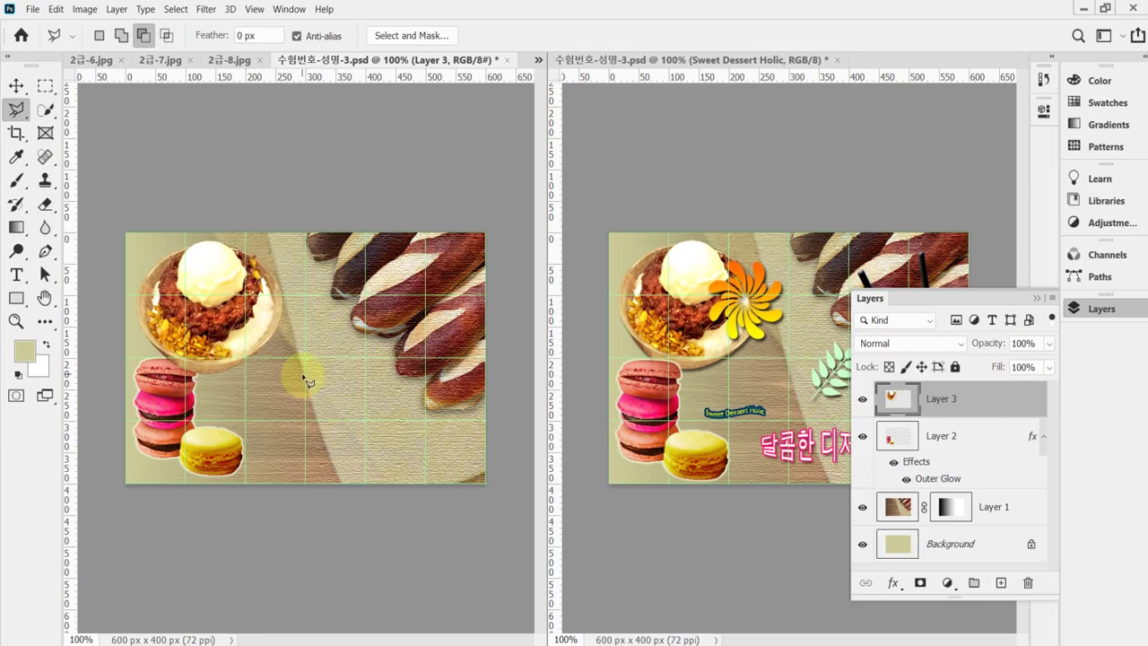
pyautogui.hotkey('ctrl', '[')
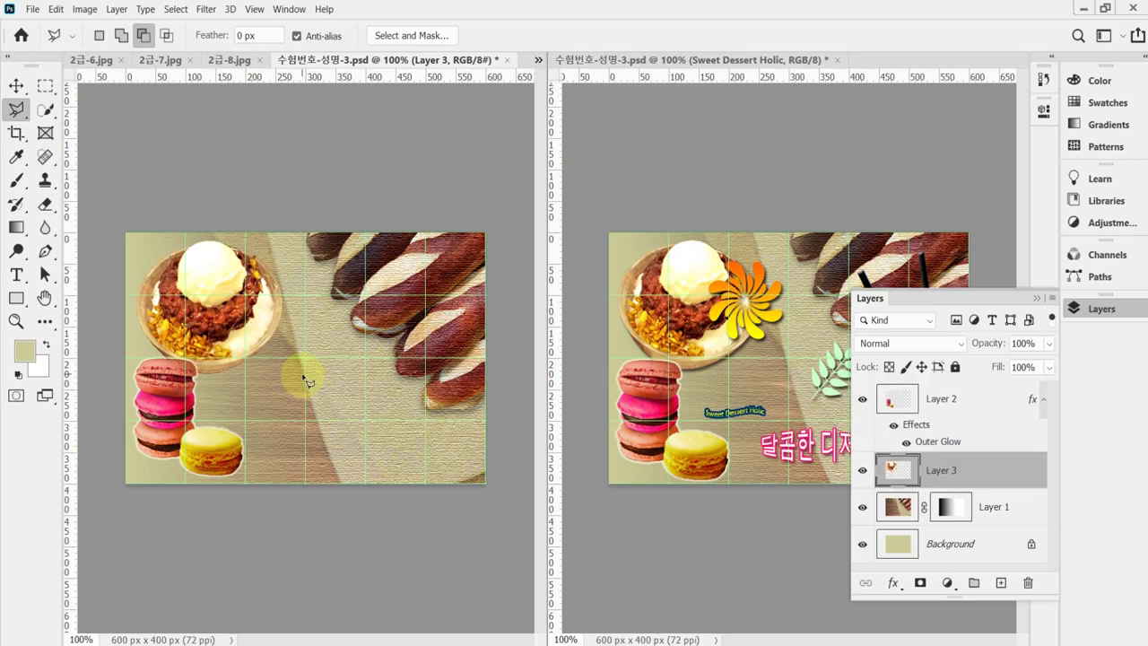
pyautogui.hotkey('ctrl', 's')
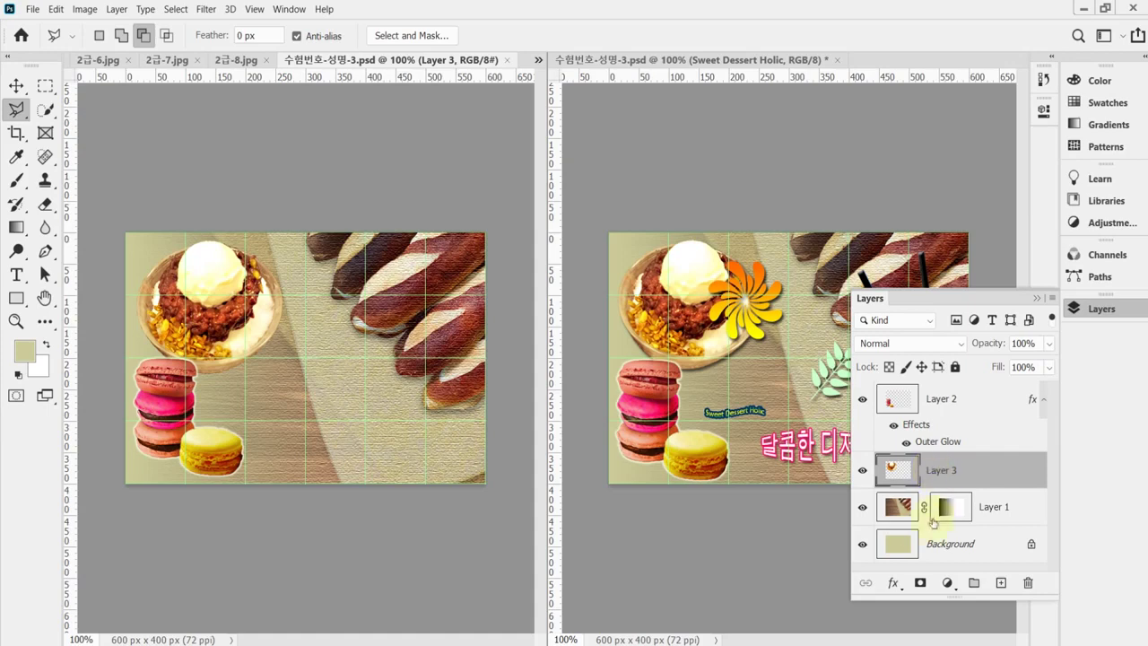
# Add a Drop Shadow to the bowl layer with 60% opacity, 5 px distance, 0% spread and 5 px size.
pyautogui.click(892, 584)
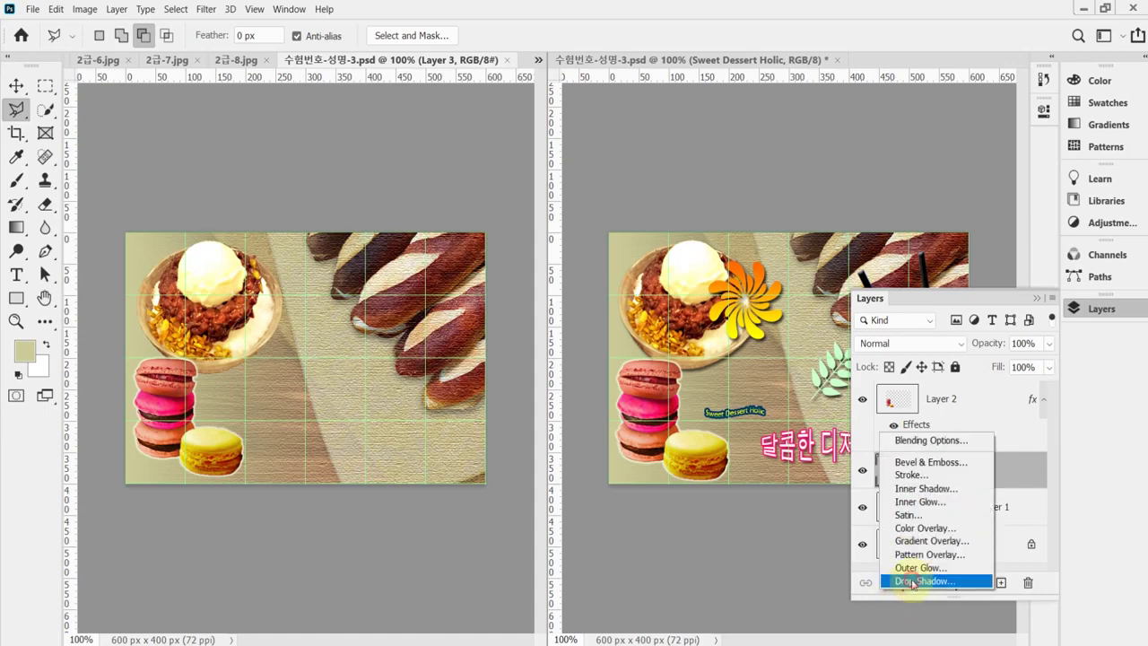
pyautogui.click(911, 581)
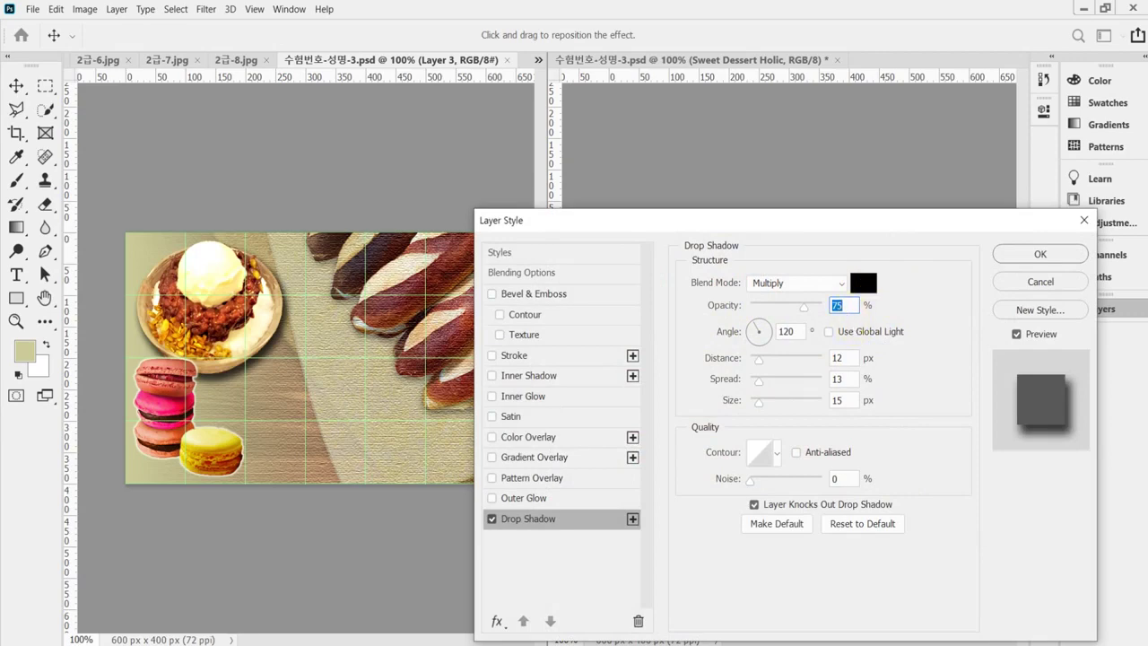
pyautogui.write('60')
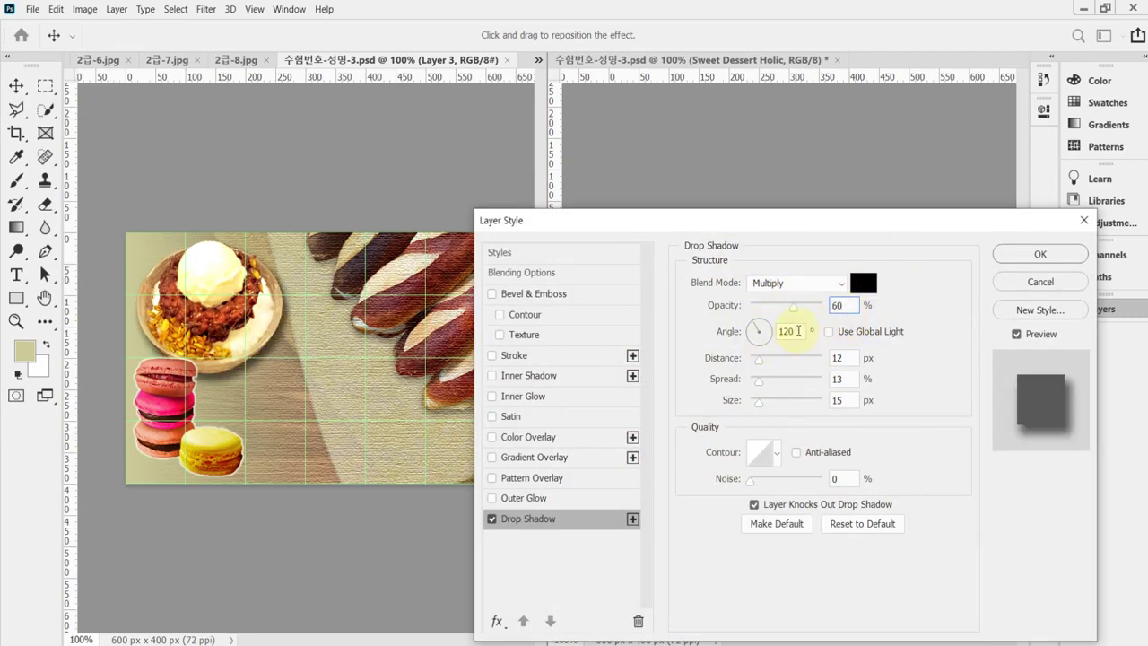
pyautogui.click(852, 357)
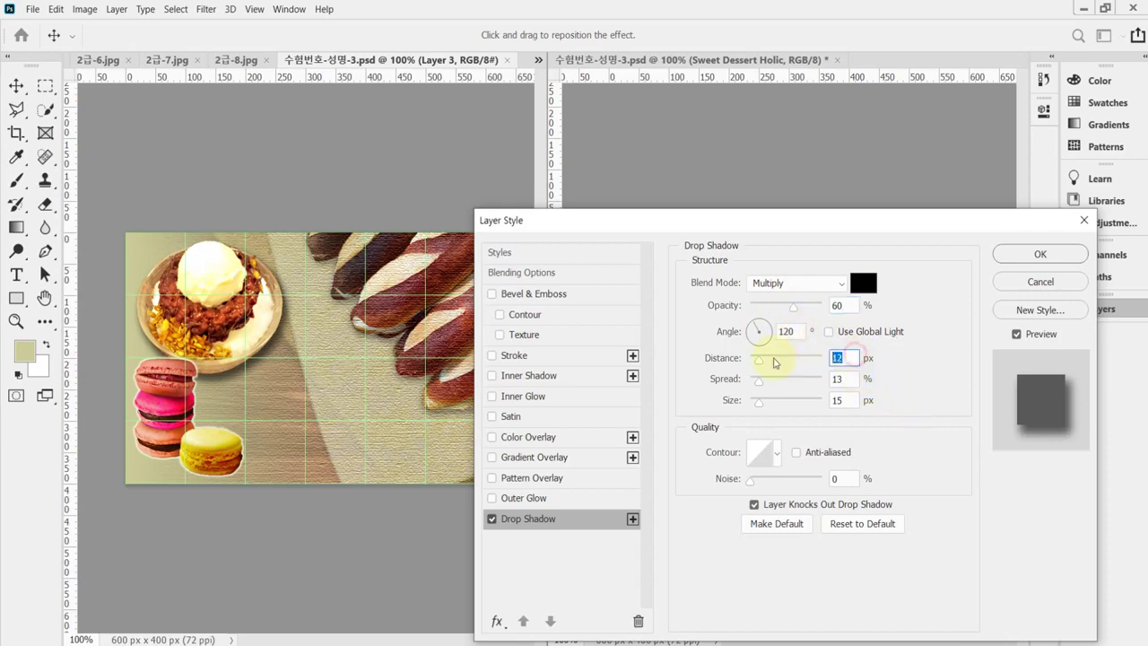
pyautogui.write('5')
pyautogui.press('Tab')
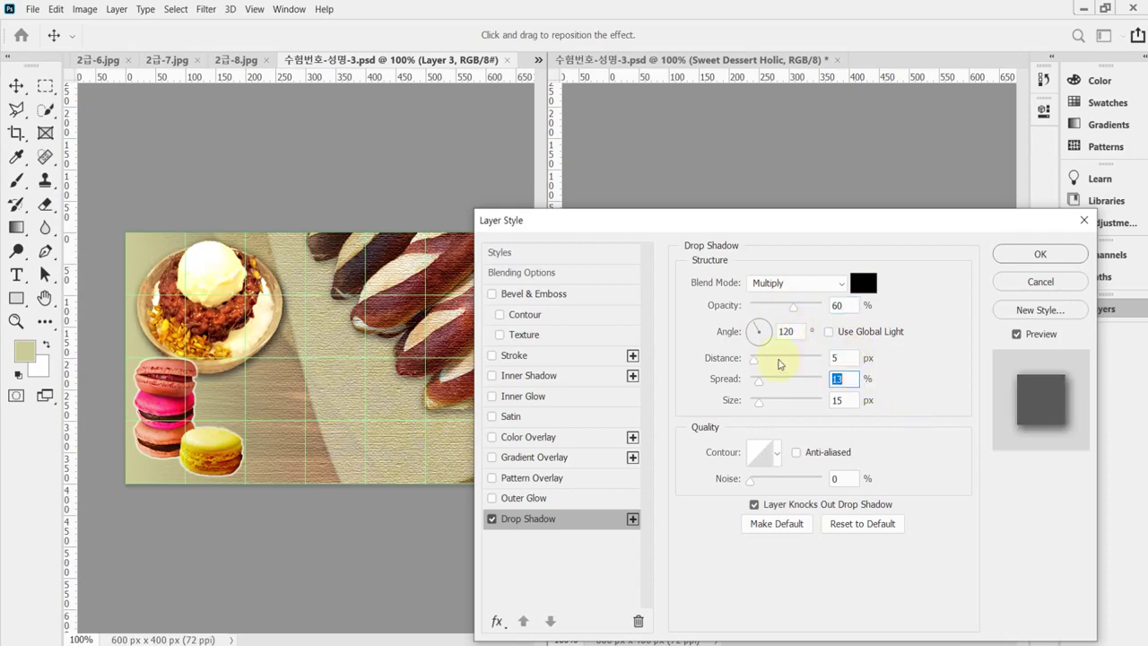
pyautogui.write('0')
pyautogui.press('Tab')
pyautogui.write('5')
pyautogui.press('Tab')
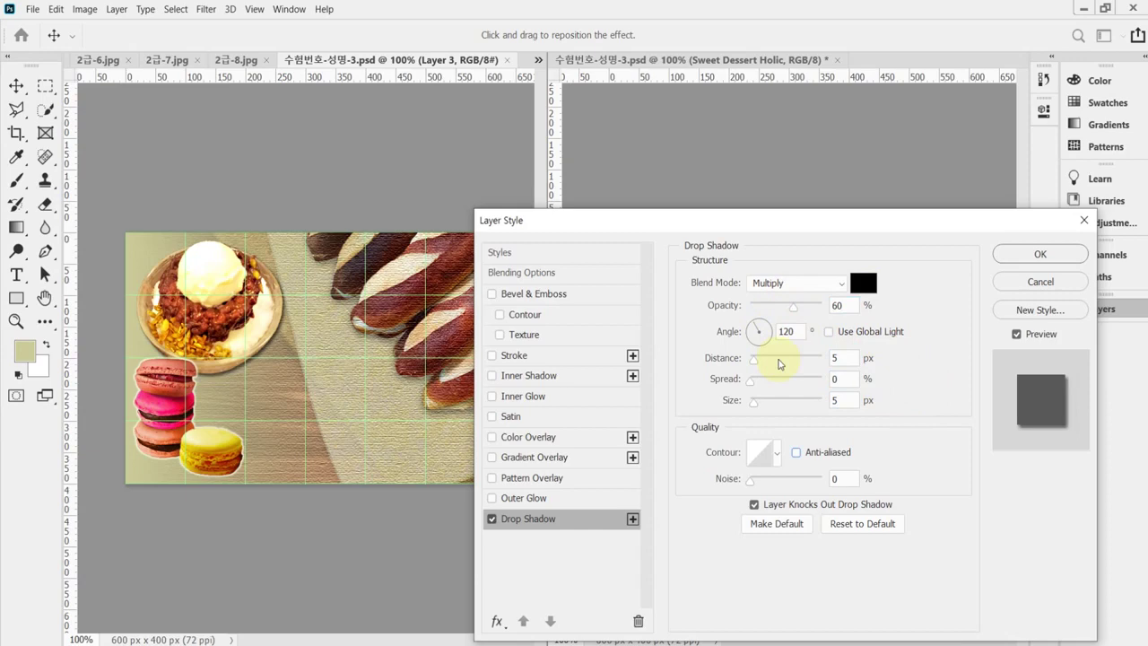
pyautogui.press('Return')
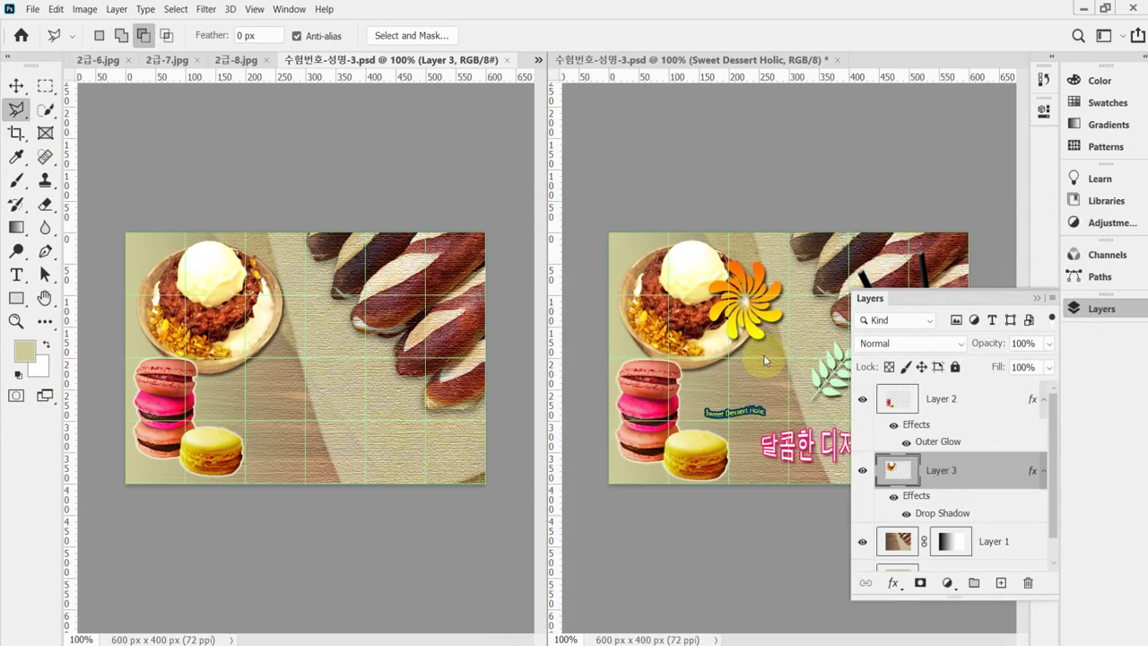
# In 2급-8.jpg, select the glass jar and its left straw with the Quick Selection tool.
pyautogui.click(215, 60)
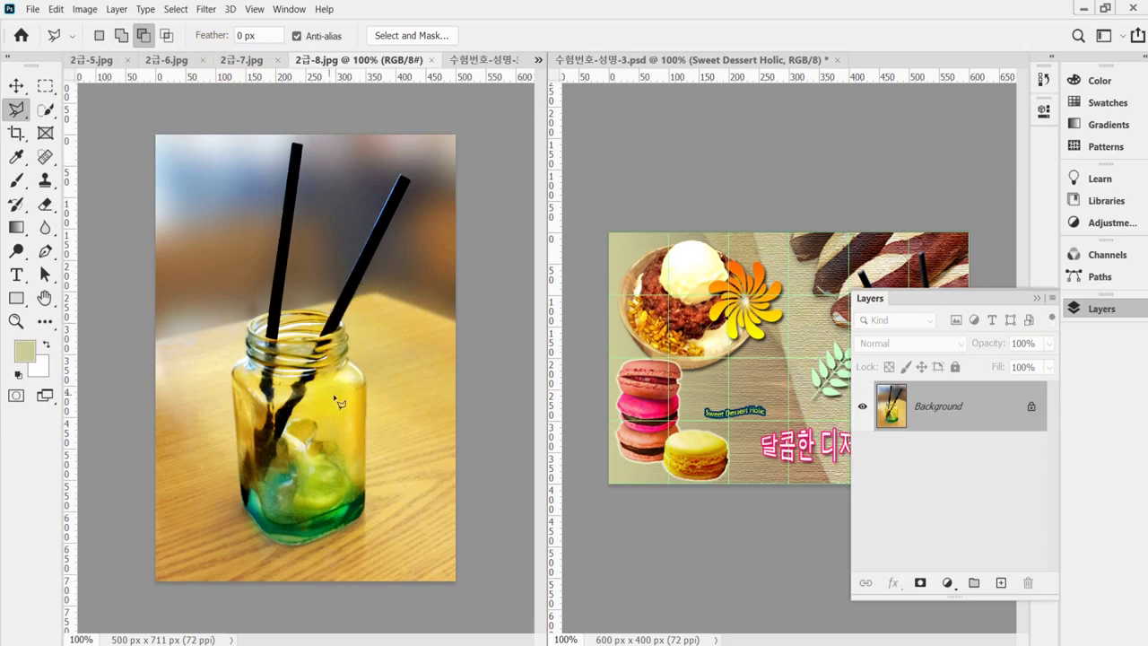
pyautogui.hotkey('ctrl', '+')
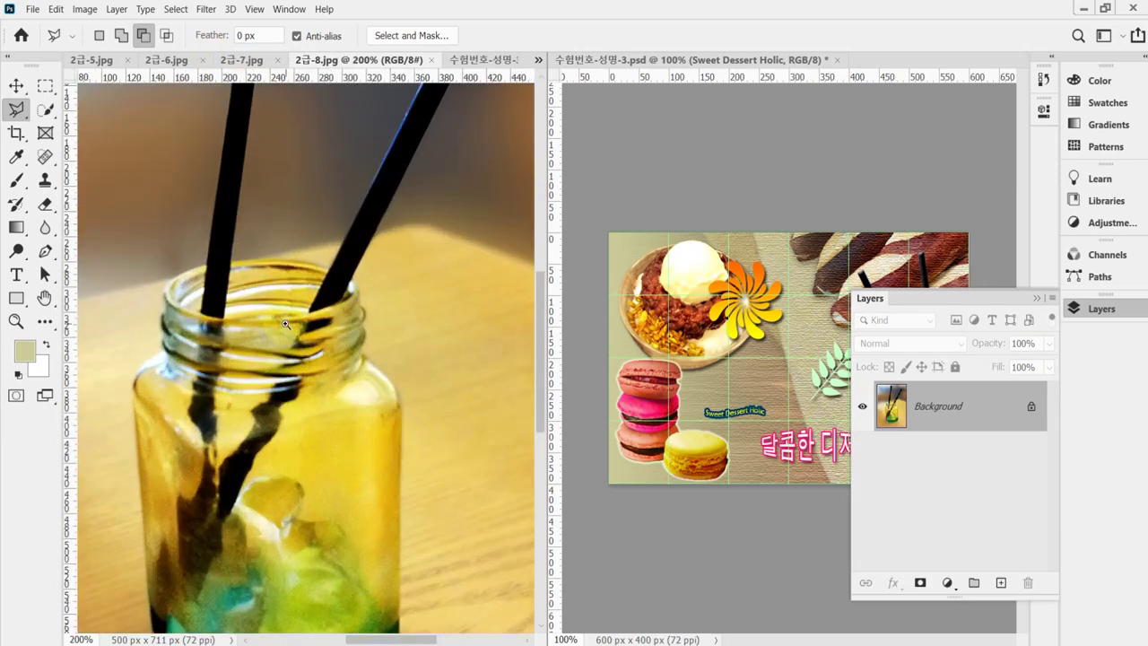
pyautogui.hotkey('ctrl', '+')
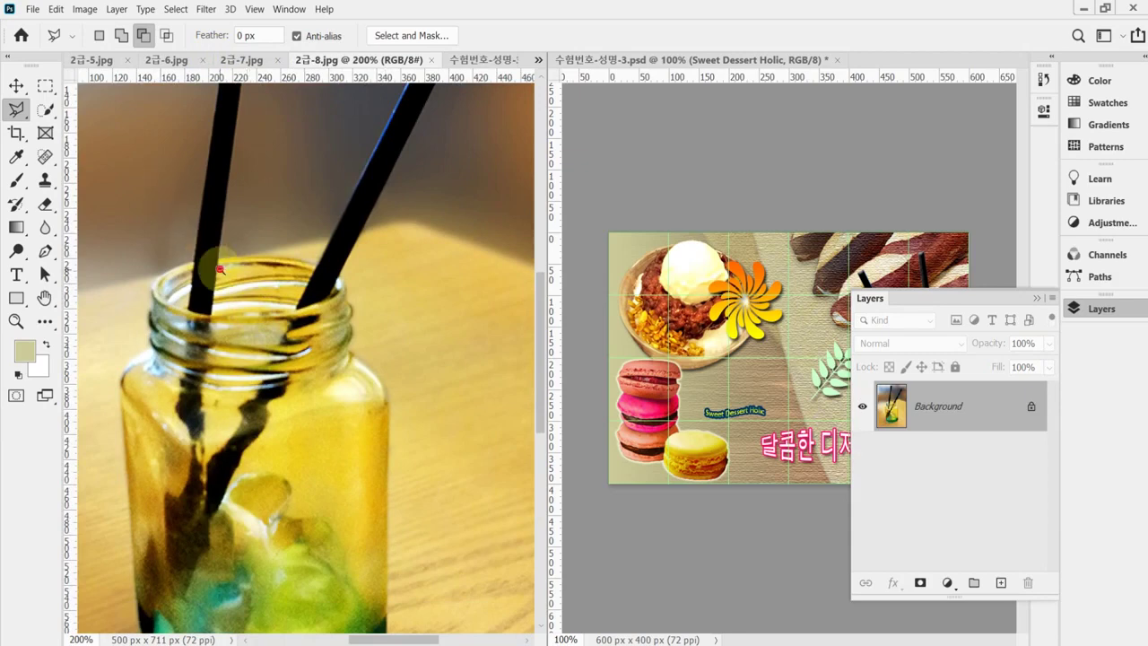
pyautogui.hotkey('ctrl', '1')
pyautogui.click(45, 109)
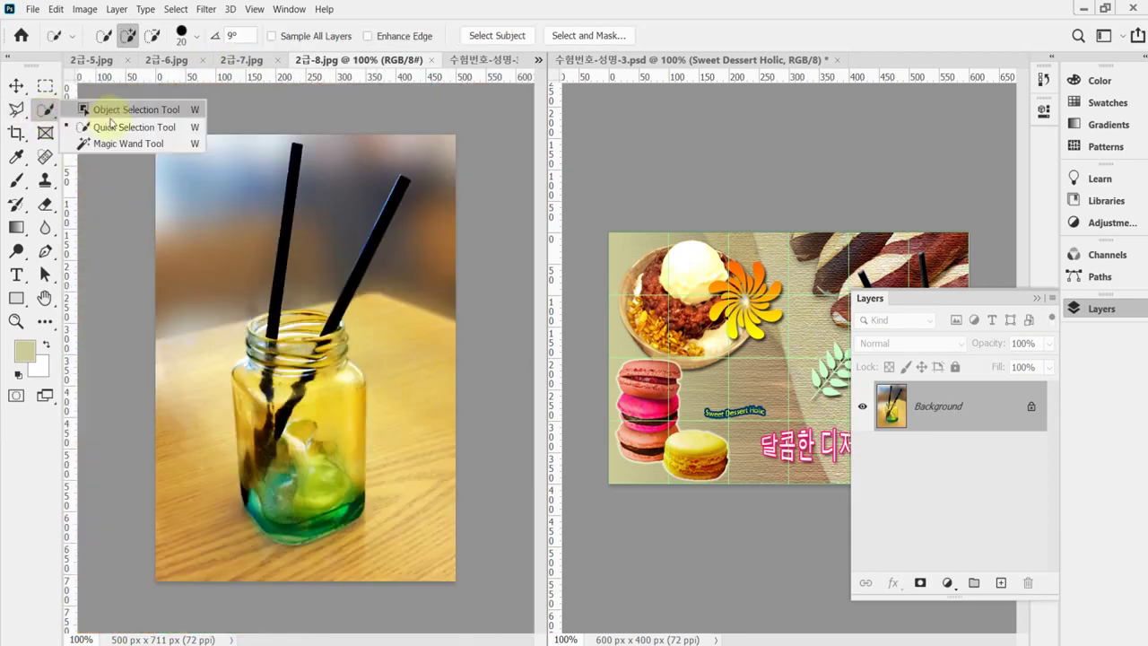
pyautogui.click(108, 126)
pyautogui.moveTo(266, 433)
pyautogui.mouseDown()
pyautogui.moveTo(283, 344)
pyautogui.moveTo(264, 419)
pyautogui.moveTo(262, 339)
pyautogui.moveTo(290, 328)
pyautogui.moveTo(305, 335)
pyautogui.moveTo(326, 384)
pyautogui.moveTo(328, 453)
pyautogui.moveTo(322, 491)
pyautogui.moveTo(269, 509)
pyautogui.moveTo(280, 521)
pyautogui.moveTo(256, 506)
pyautogui.moveTo(290, 314)
pyautogui.moveTo(286, 324)
pyautogui.moveTo(318, 323)
pyautogui.moveTo(325, 379)
pyautogui.mouseUp()
# Reduce the Quick Selection brush to 7 px and extend the selection along the jar's rim, neck and shoulders.
pyautogui.scroll(2, 325, 379)
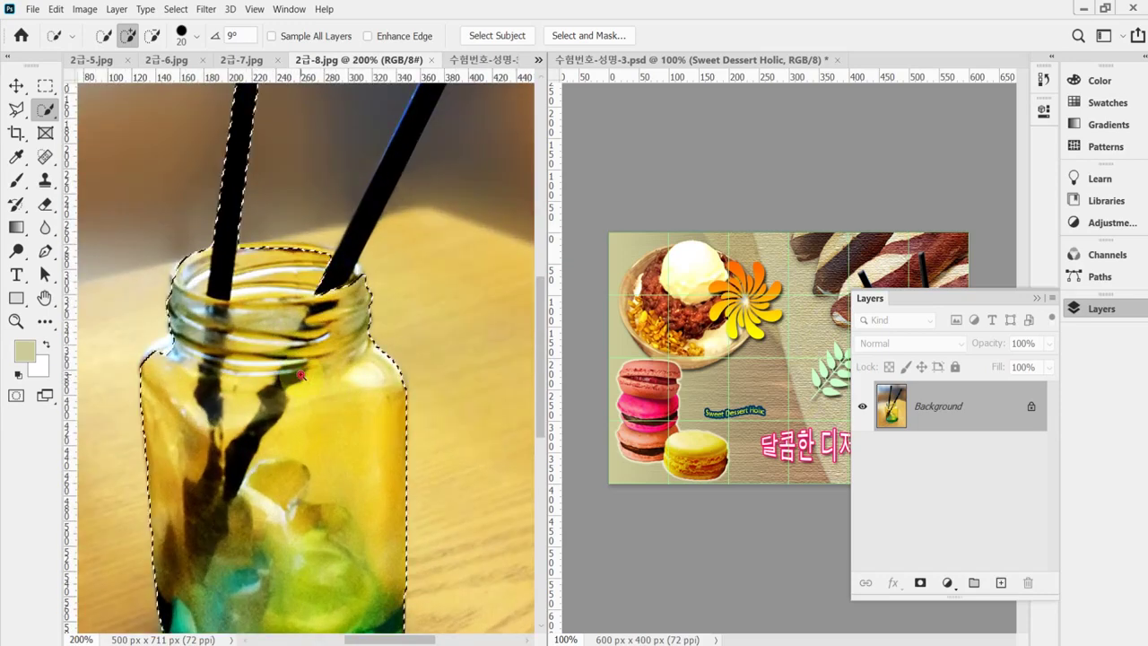
pyautogui.press('[')
pyautogui.press('[')
pyautogui.press('[')
pyautogui.press('[')
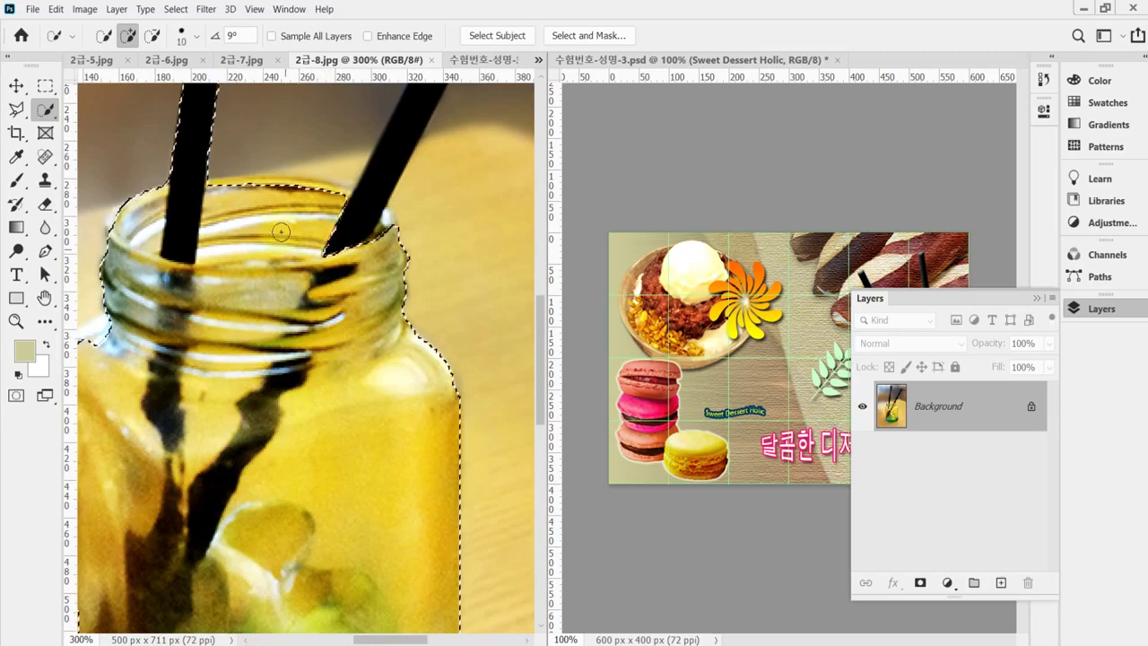
pyautogui.moveTo(244, 192)
pyautogui.mouseDown()
pyautogui.moveTo(314, 204)
pyautogui.moveTo(260, 181)
pyautogui.moveTo(367, 197)
pyautogui.moveTo(387, 223)
pyautogui.moveTo(382, 336)
pyautogui.mouseUp()
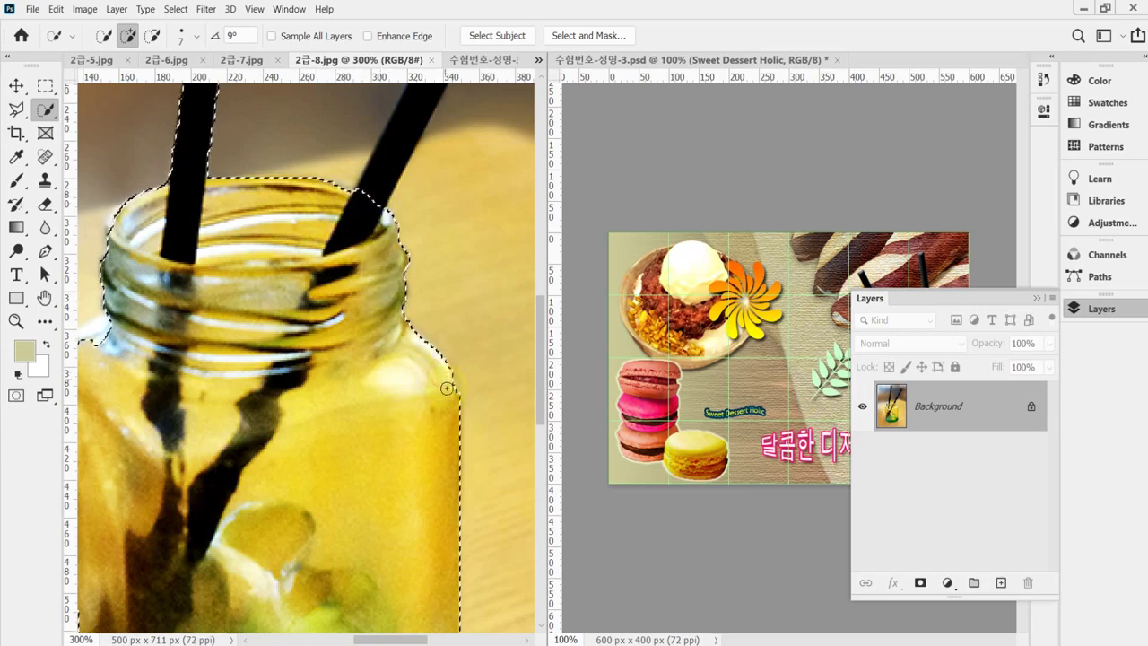
pyautogui.moveTo(256, 433); pyautogui.dragTo(363, 395)
pyautogui.moveTo(180, 316); pyautogui.dragTo(208, 285)
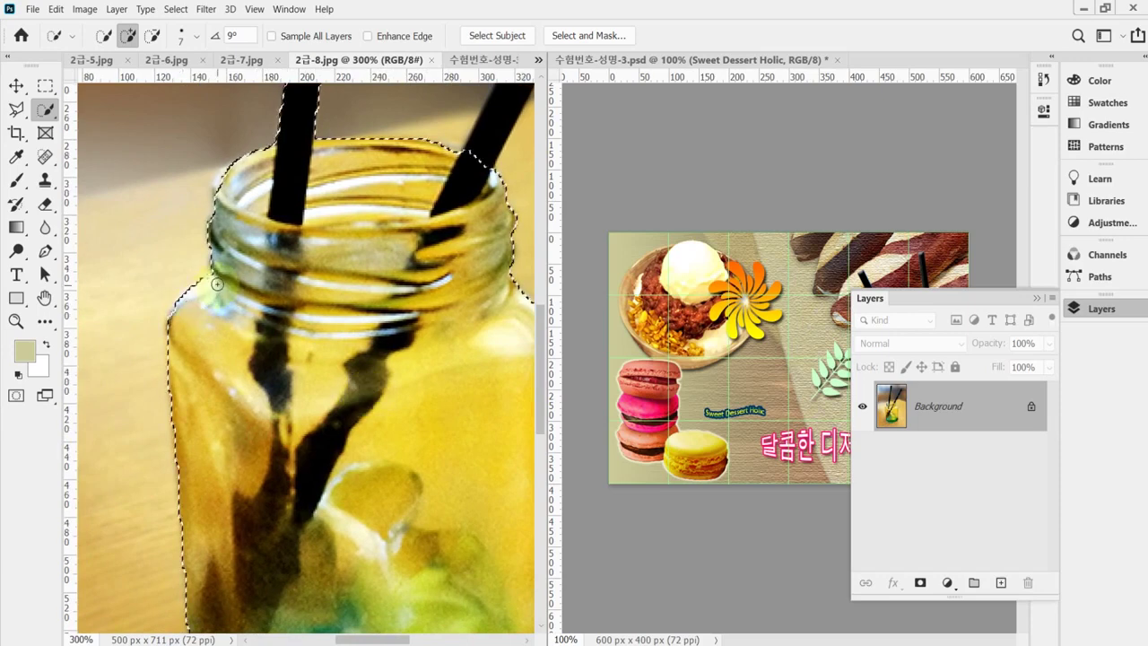
pyautogui.click(225, 187)
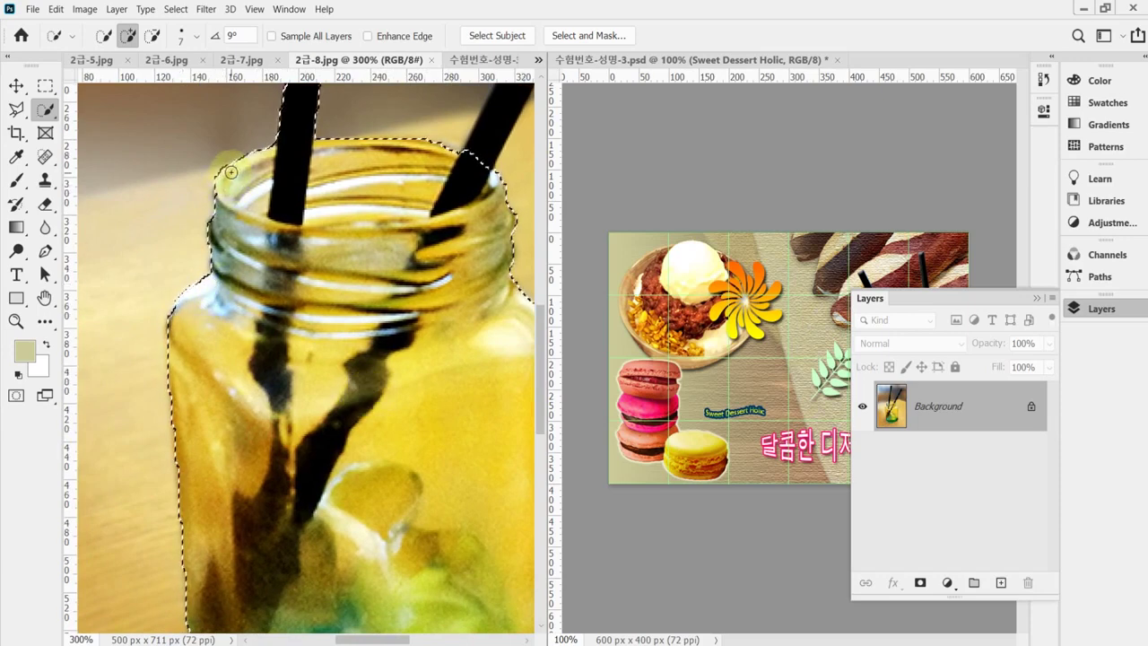
# Refine the jar selection along its green base and lower edges.
pyautogui.moveTo(251, 446); pyautogui.dragTo(231, 328)
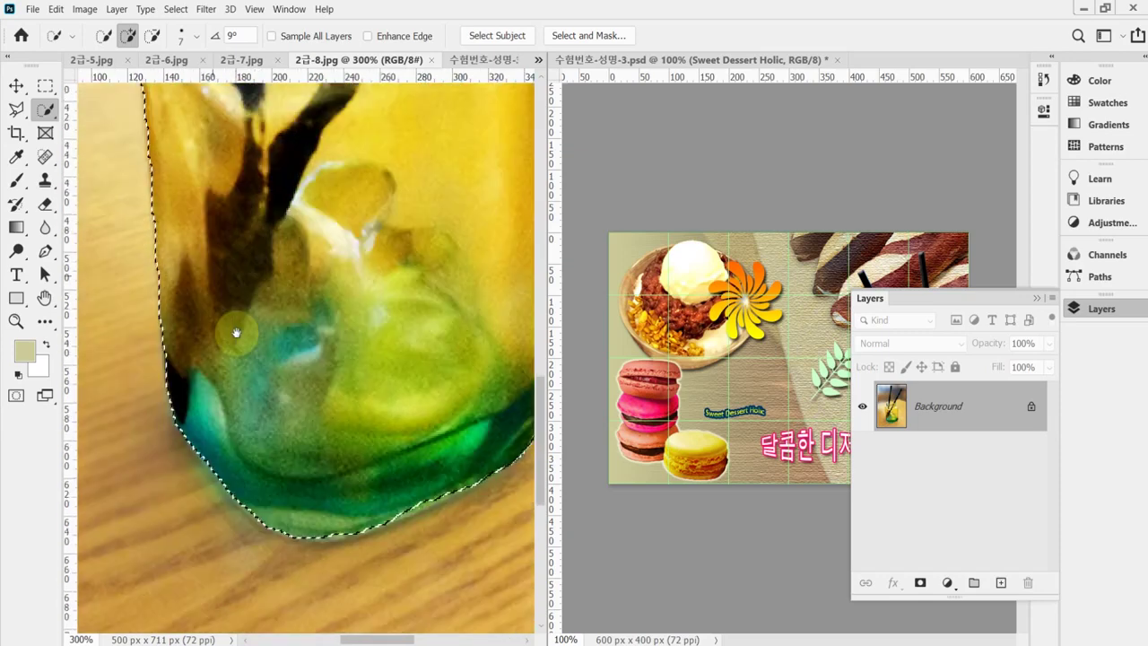
pyautogui.moveTo(177, 379)
pyautogui.mouseDown()
pyautogui.moveTo(174, 339)
pyautogui.moveTo(199, 434)
pyautogui.moveTo(268, 445)
pyautogui.mouseUp()
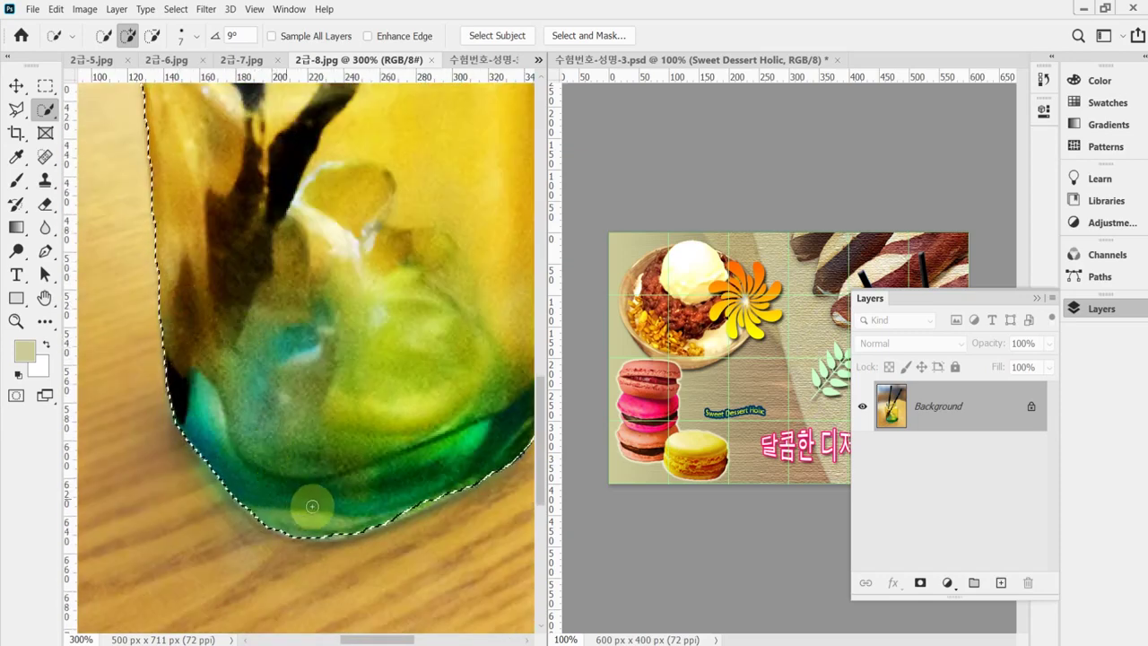
pyautogui.moveTo(333, 498)
pyautogui.mouseDown()
pyautogui.moveTo(271, 487)
pyautogui.moveTo(281, 487)
pyautogui.moveTo(197, 502)
pyautogui.moveTo(139, 431)
pyautogui.moveTo(198, 506)
pyautogui.moveTo(242, 534)
pyautogui.moveTo(284, 532)
pyautogui.moveTo(406, 475)
pyautogui.moveTo(326, 508)
pyautogui.moveTo(410, 461)
pyautogui.moveTo(361, 317)
pyautogui.moveTo(398, 386)
pyautogui.moveTo(380, 333)
pyautogui.moveTo(399, 345)
pyautogui.mouseUp()
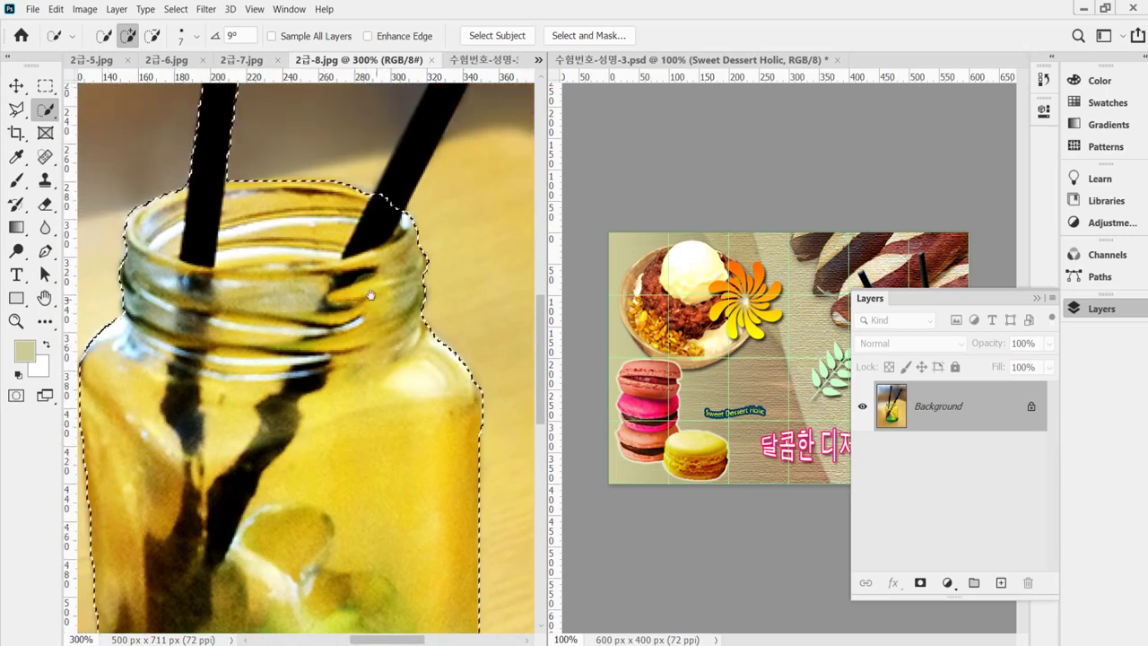
# Add the right straw to the jar selection by outlining it with the Polygonal Lasso tool in add mode.
pyautogui.moveTo(345, 179); pyautogui.dragTo(323, 399)
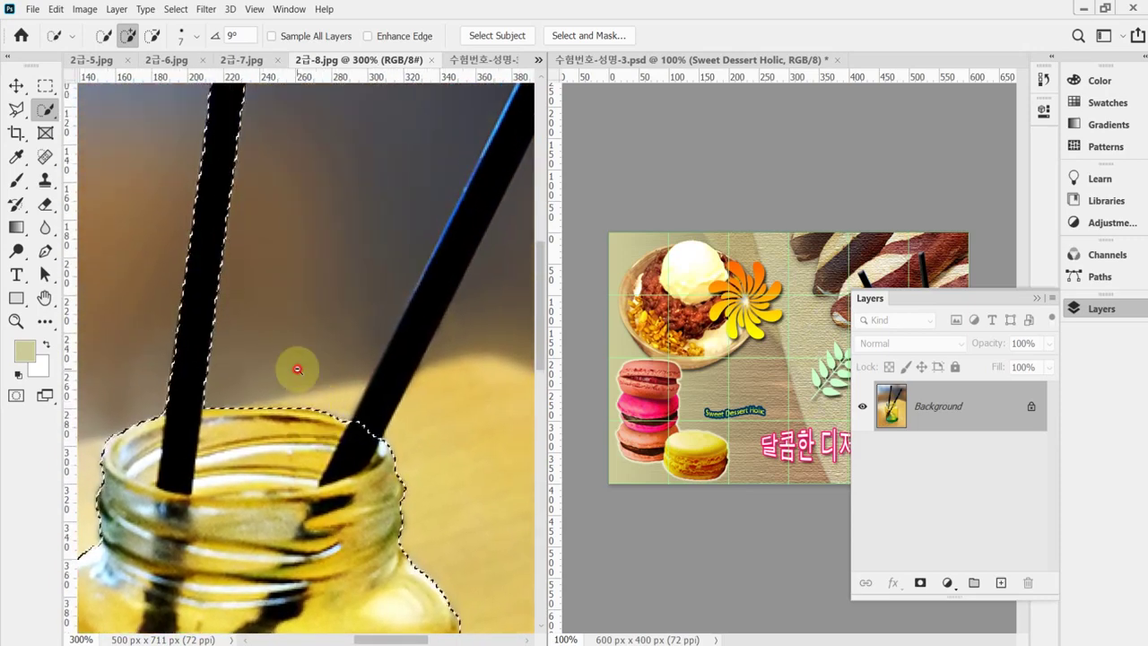
pyautogui.keyDown('alt'); pyautogui.click(295, 371); pyautogui.keyUp('alt')
pyautogui.keyDown('alt'); pyautogui.click(366, 366); pyautogui.keyUp('alt')
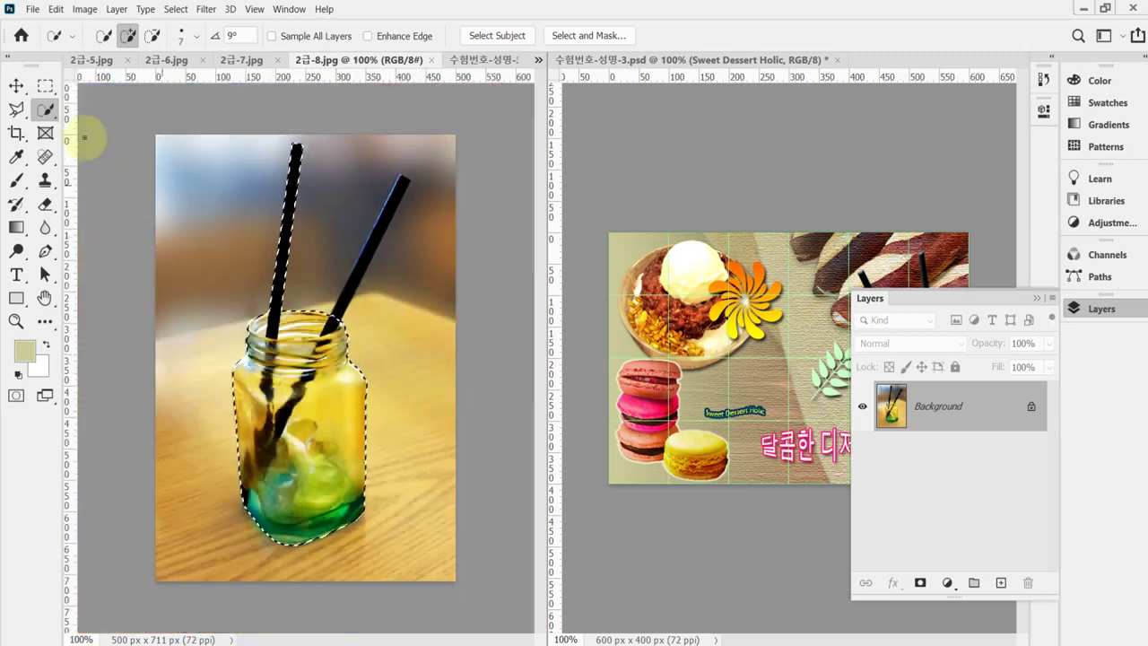
pyautogui.click(16, 108)
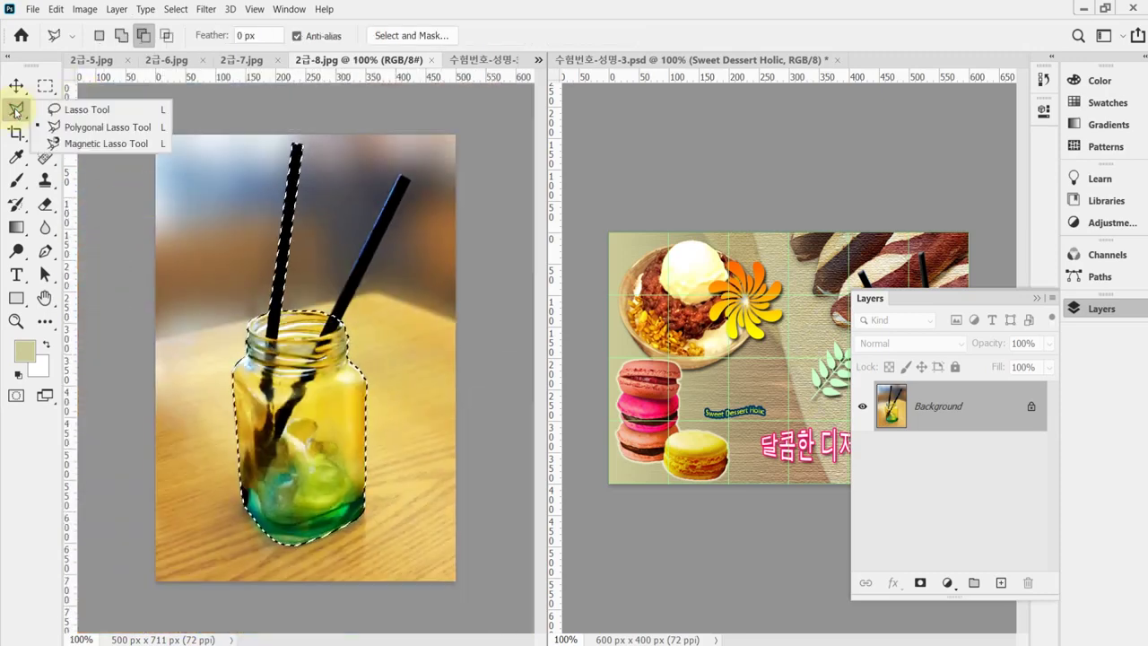
pyautogui.click(71, 134)
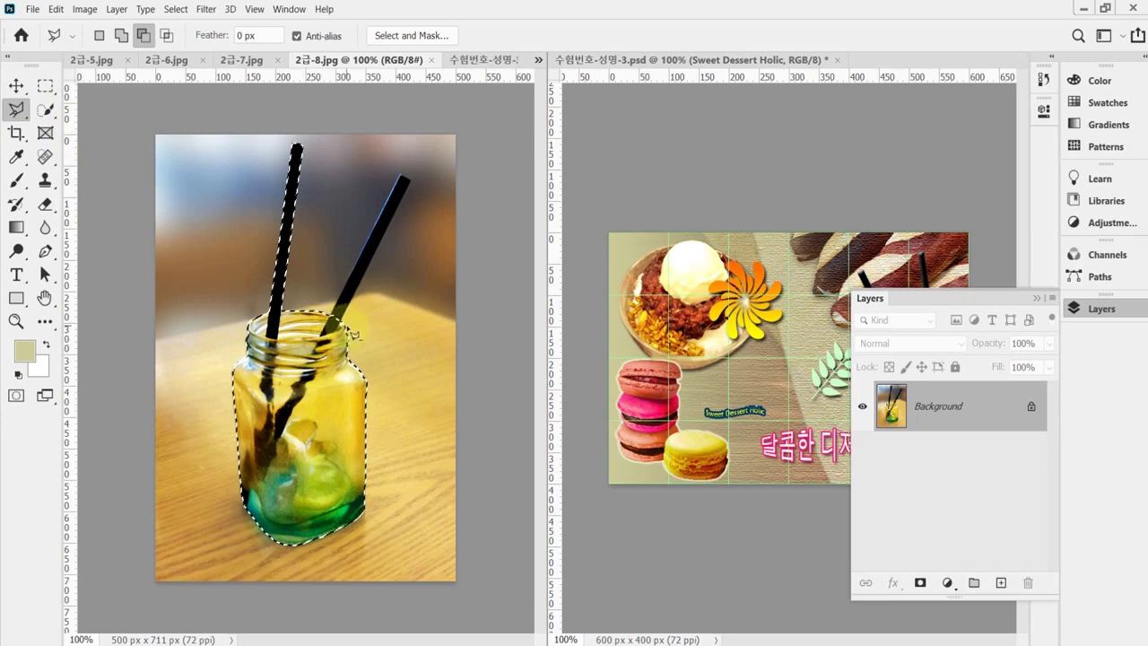
pyautogui.click(121, 36)
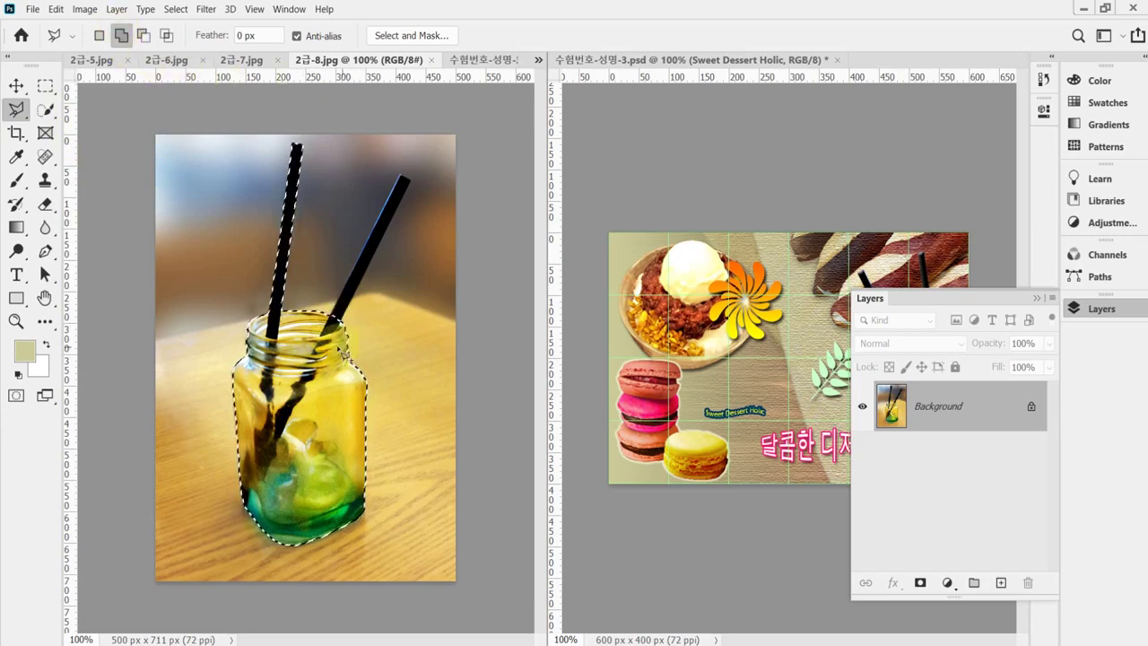
pyautogui.hotkey('ctrl', '+')
pyautogui.moveTo(329, 330); pyautogui.dragTo(260, 462)
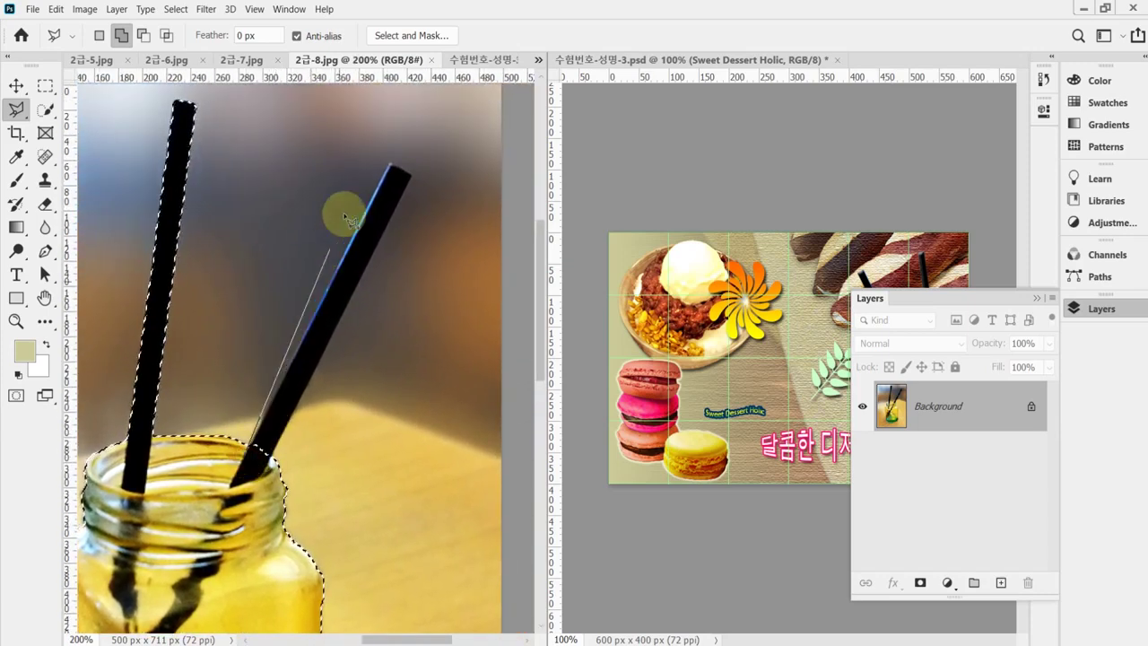
pyautogui.click(391, 165)
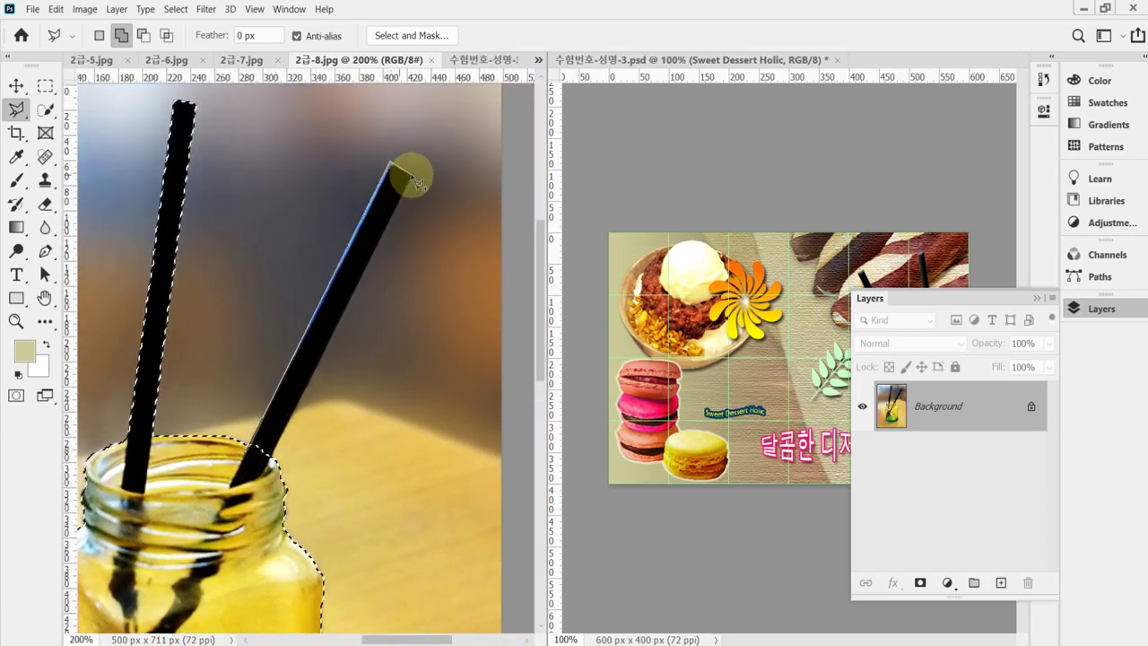
pyautogui.click(410, 174)
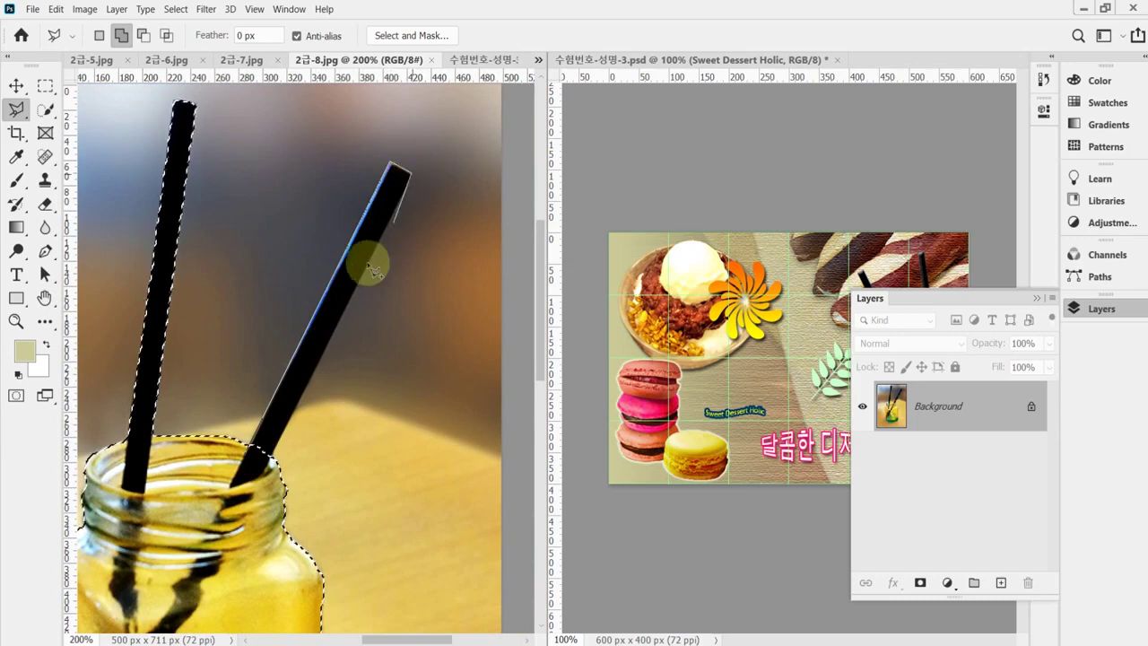
pyautogui.doubleClick(242, 525)
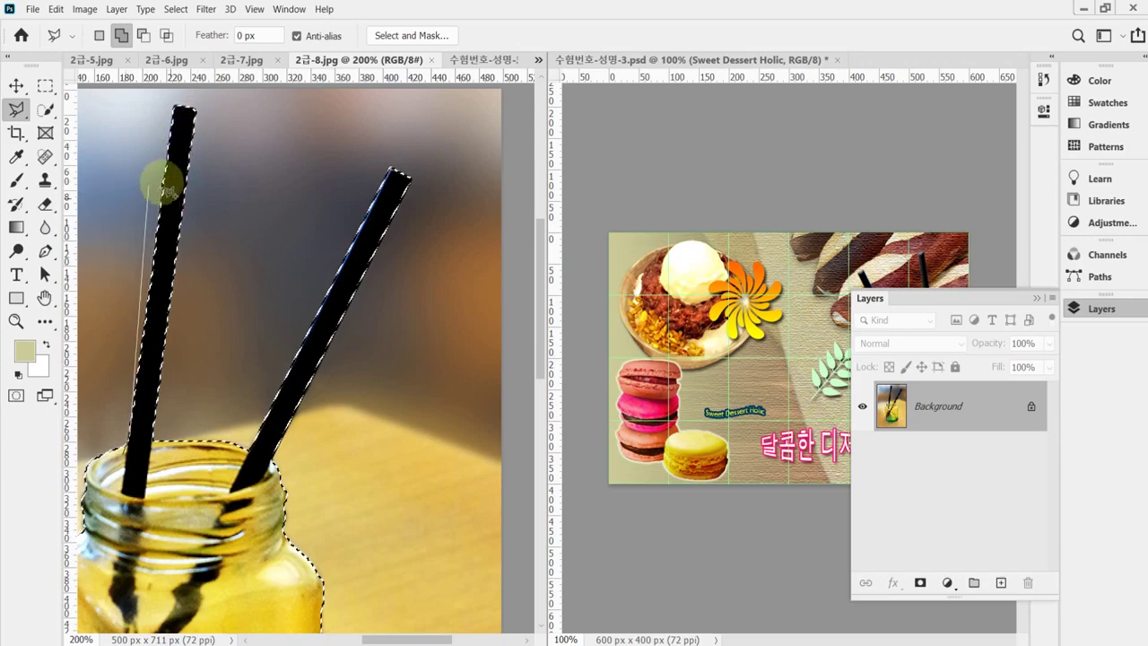
# Straighten the left straw's selection edges by adding a polygonal outline around it.
pyautogui.click(181, 112)
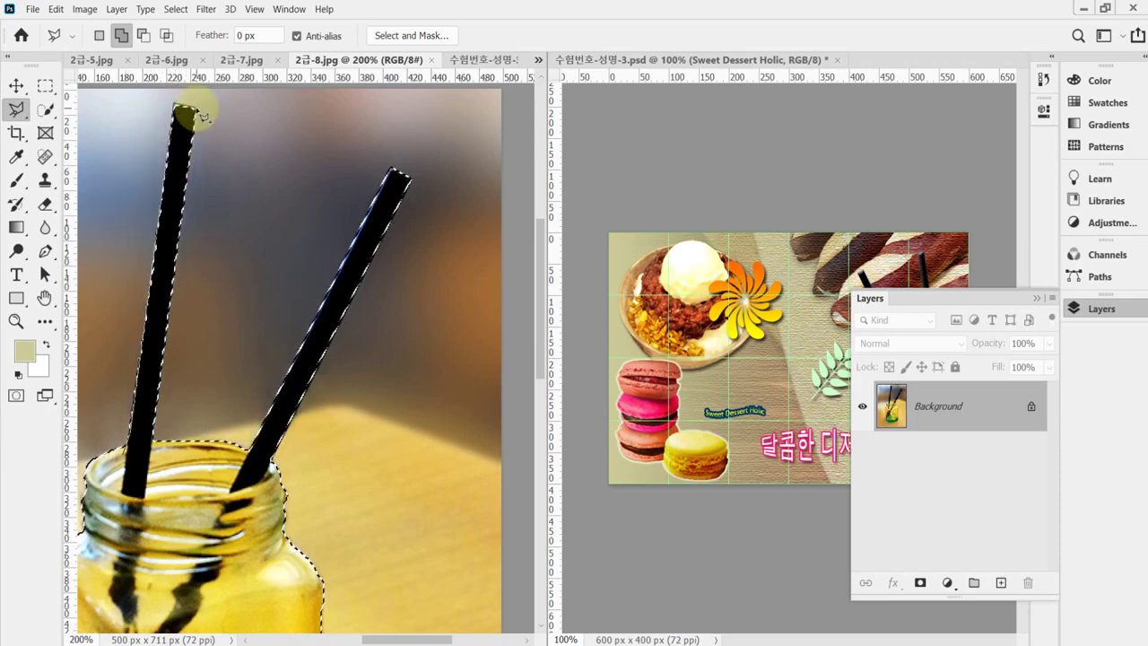
pyautogui.moveTo(177, 106)
pyautogui.mouseDown()
pyautogui.moveTo(185, 314)
pyautogui.moveTo(151, 550)
pyautogui.mouseUp()
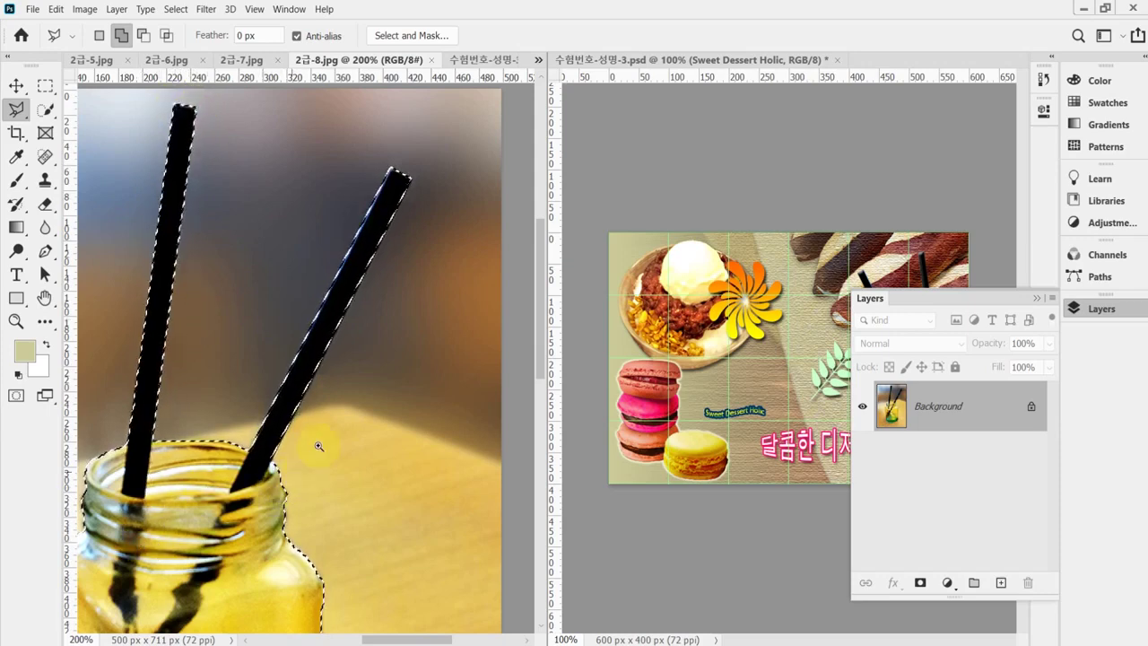
pyautogui.scroll(-2, 333, 418)
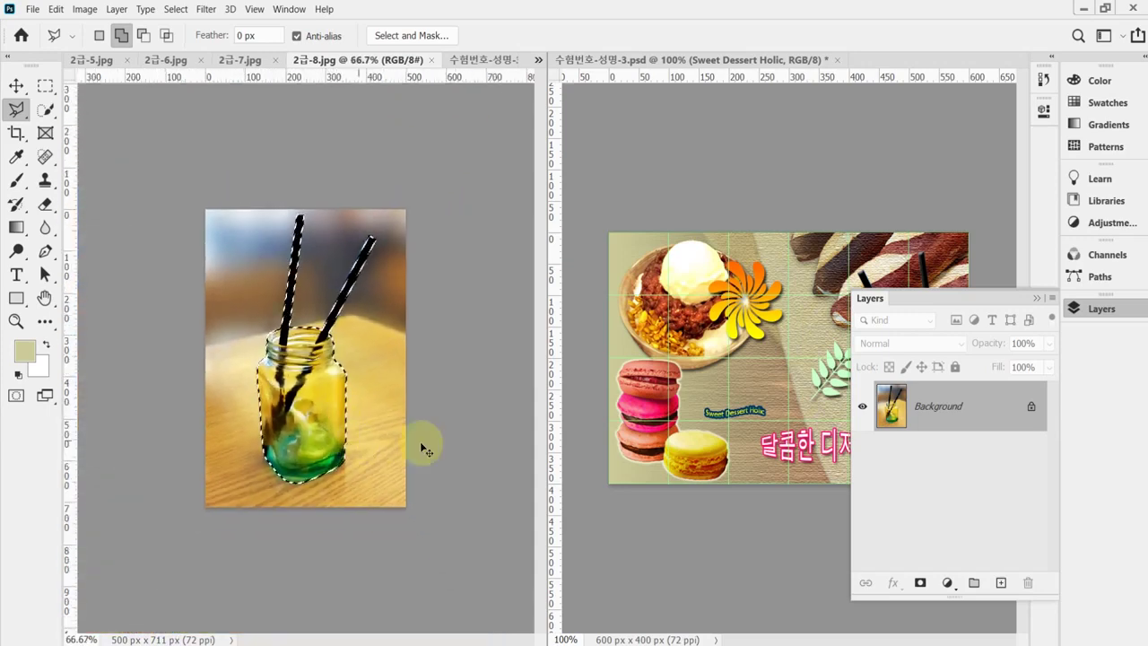
# Copy the selected jar with both straws and paste it as a new layer into 수험번호-성명-3.psd.
pyautogui.click(477, 57)
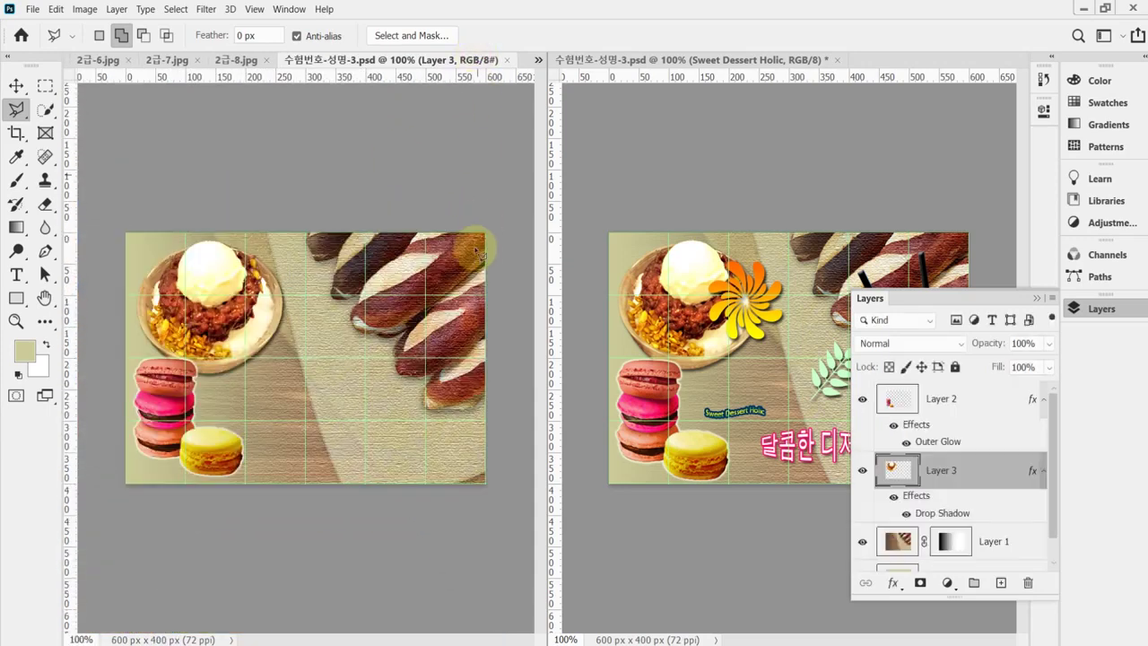
pyautogui.click(1110, 308)
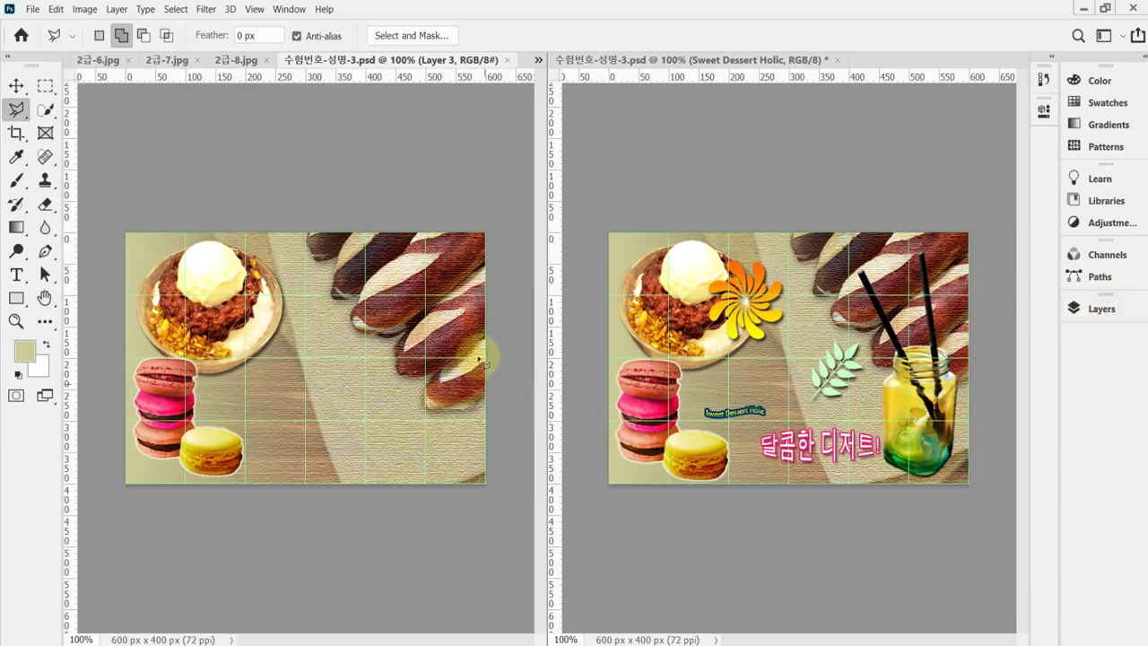
pyautogui.hotkey('ctrl', 'v')
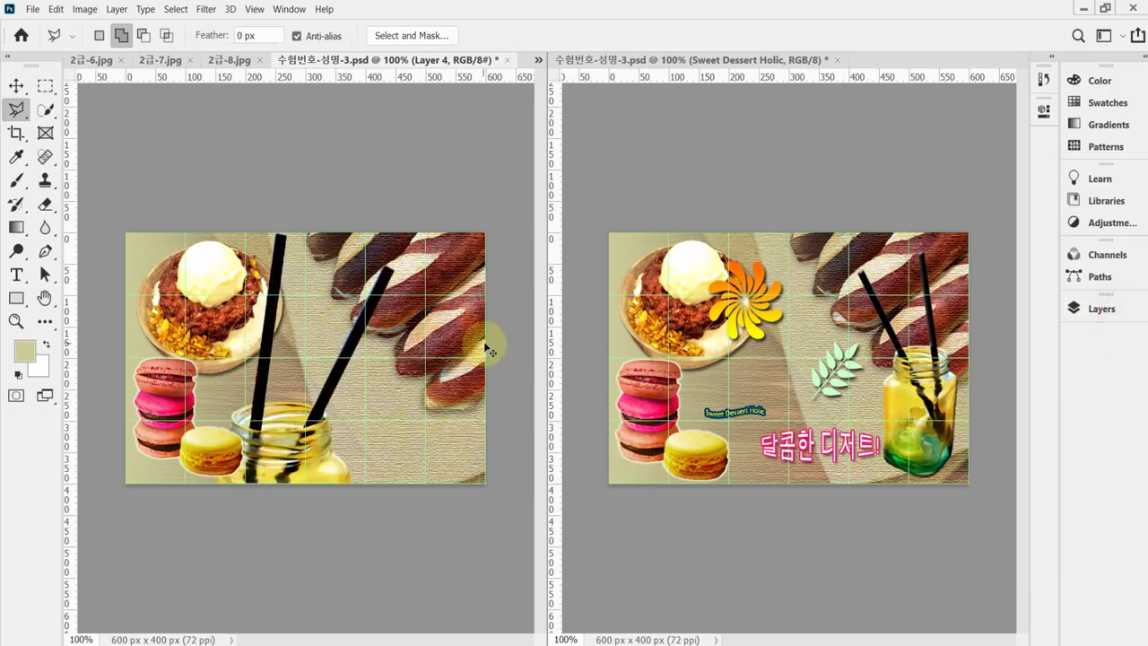
# Scale the pasted jar to about 56% and place it over the lower-right part of the canvas.
pyautogui.hotkey('ctrl', 't')
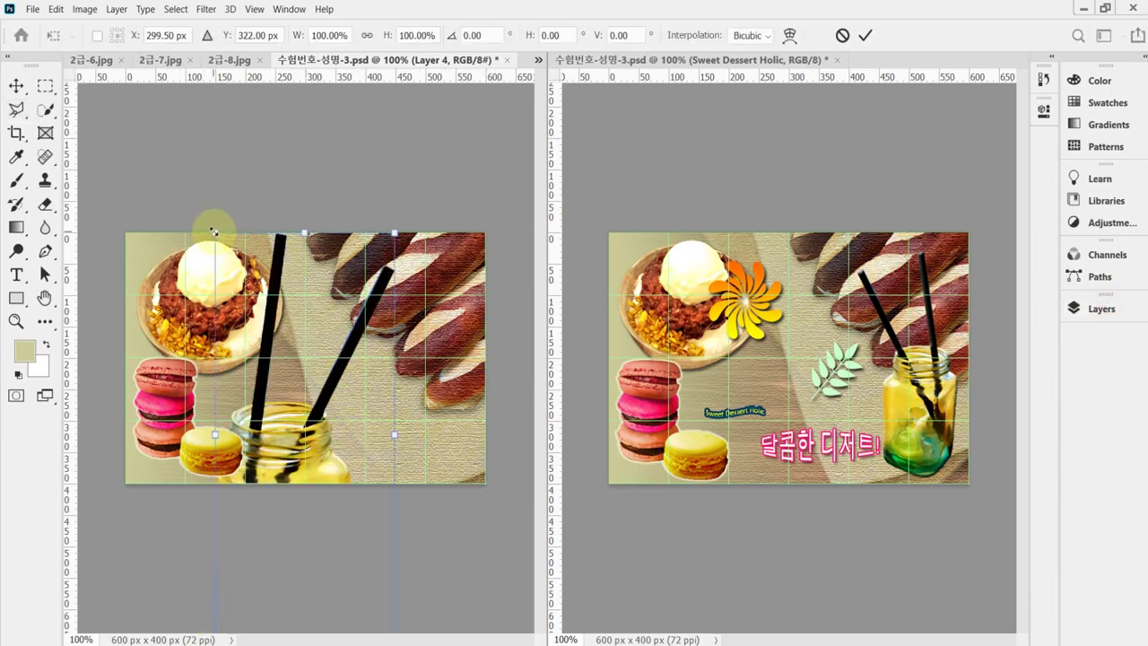
pyautogui.moveTo(214, 231); pyautogui.dragTo(314, 446)
pyautogui.moveTo(369, 577); pyautogui.dragTo(437, 418)
pyautogui.moveTo(384, 300); pyautogui.dragTo(356, 260)
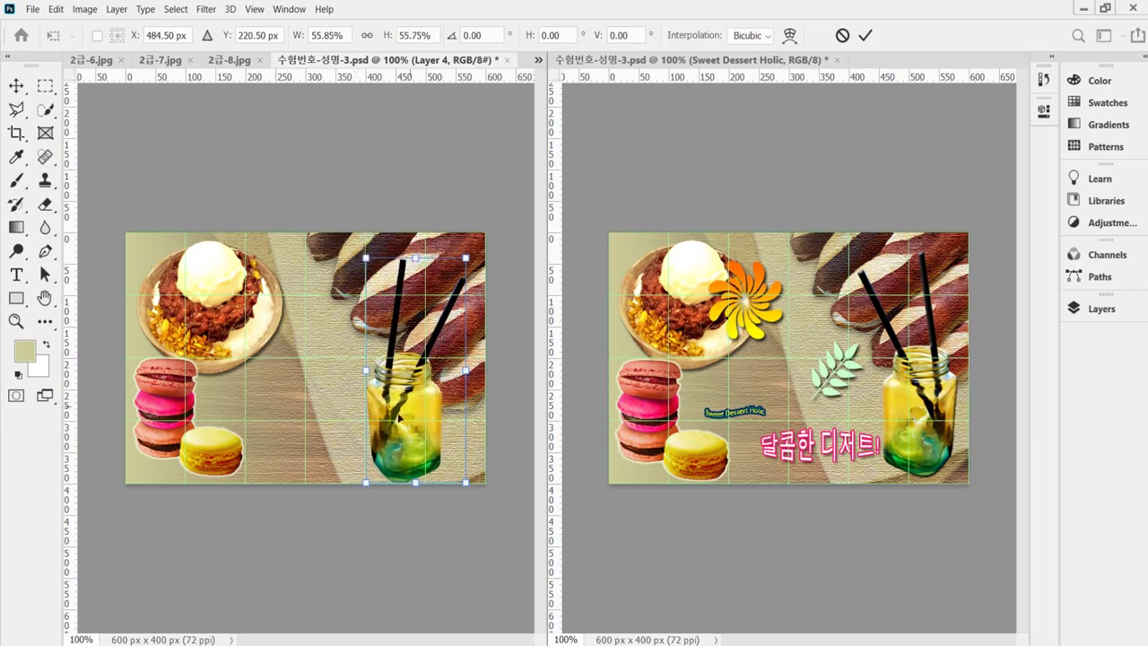
# Flip the jar horizontally, position it at about X 500.5 px, Y 212.5 px, and save the document.
pyautogui.rightClick(395, 423)
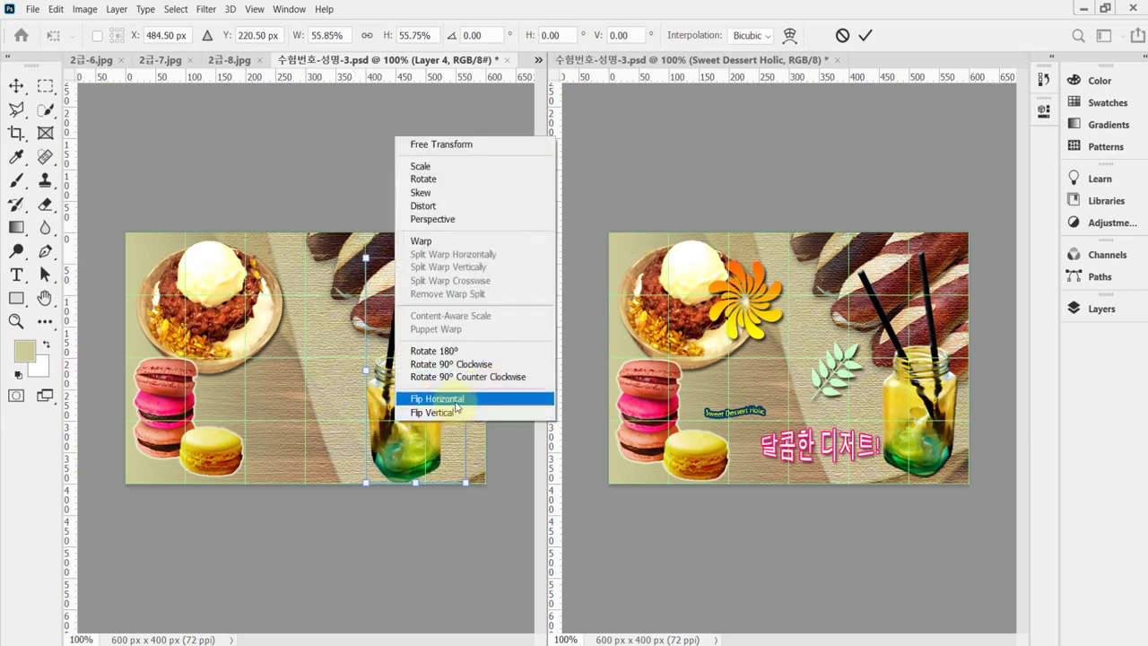
pyautogui.click(455, 401)
pyautogui.moveTo(443, 467)
pyautogui.mouseDown()
pyautogui.moveTo(453, 451)
pyautogui.moveTo(445, 461)
pyautogui.mouseUp()
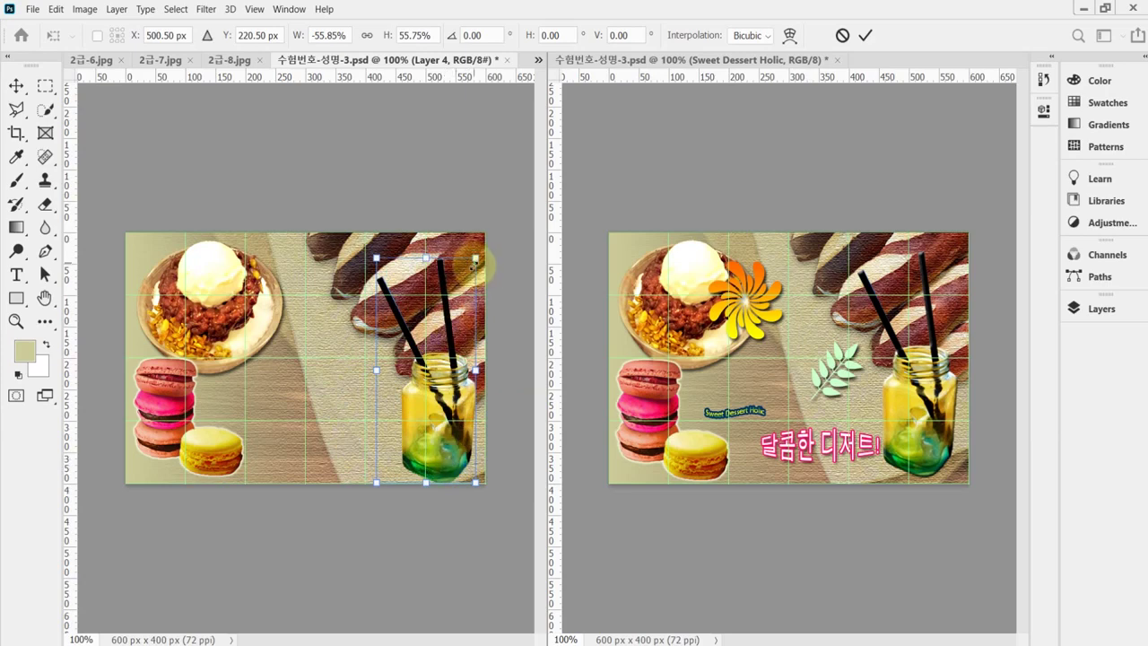
pyautogui.moveTo(445, 441); pyautogui.dragTo(443, 433)
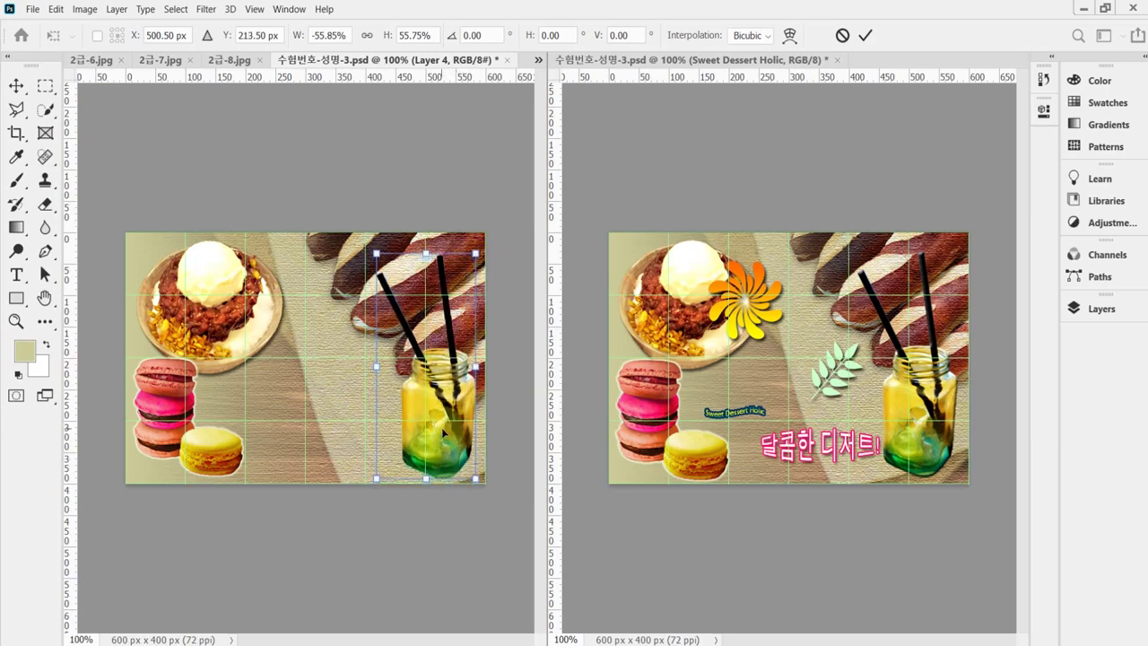
pyautogui.press('Up')
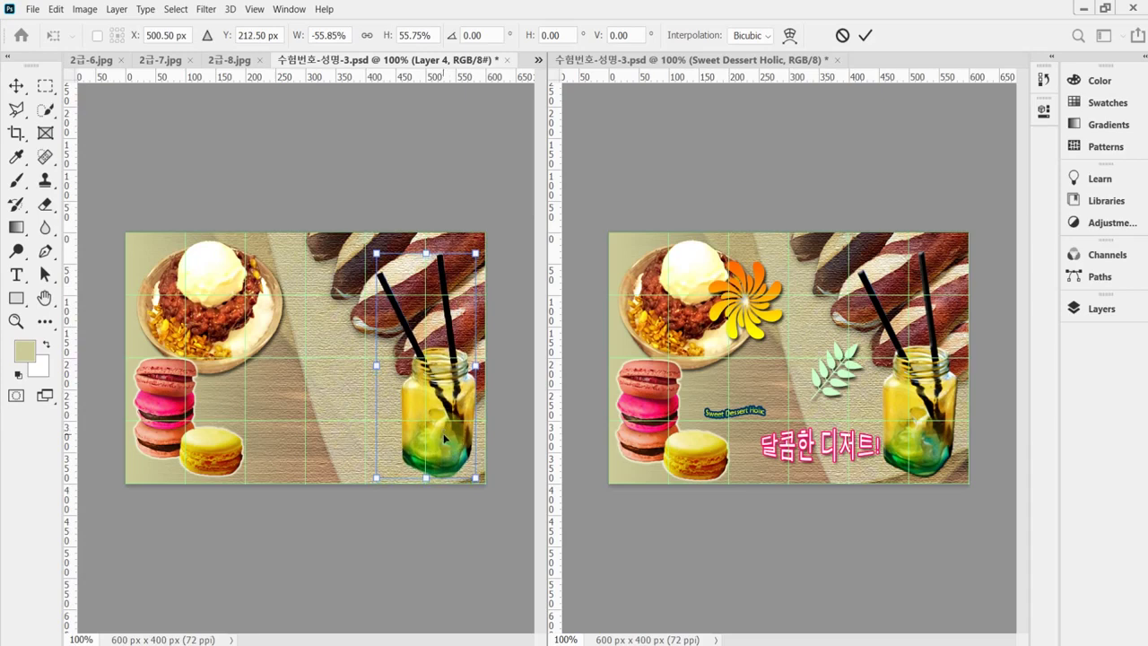
pyautogui.press('Return')
pyautogui.press('l')
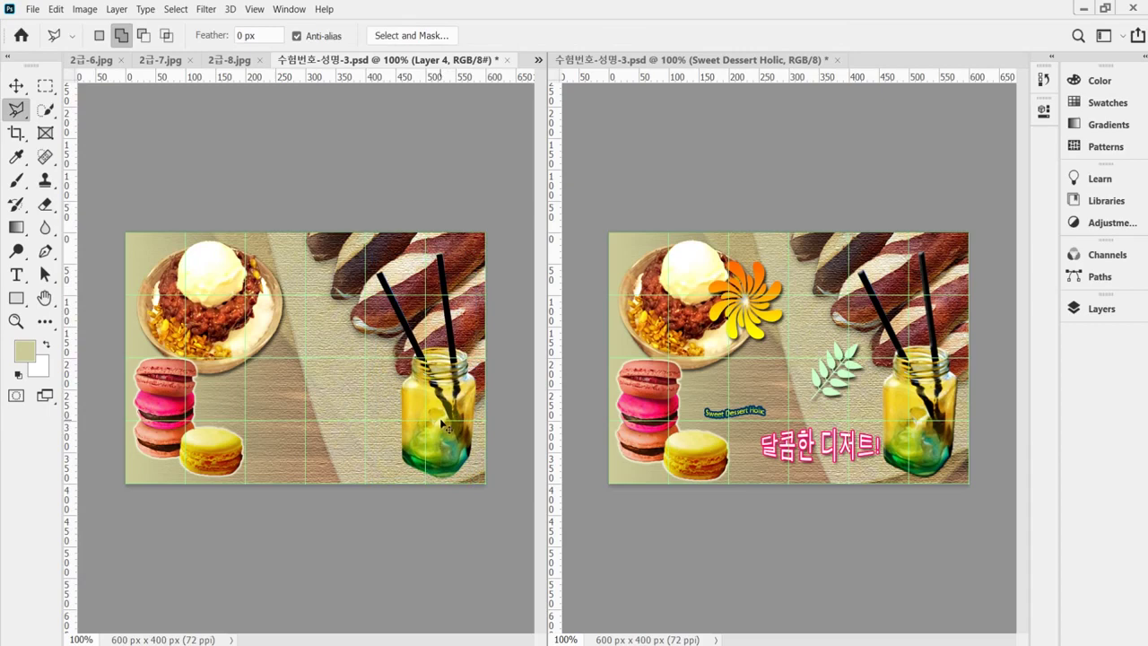
pyautogui.hotkey('ctrl', 's')
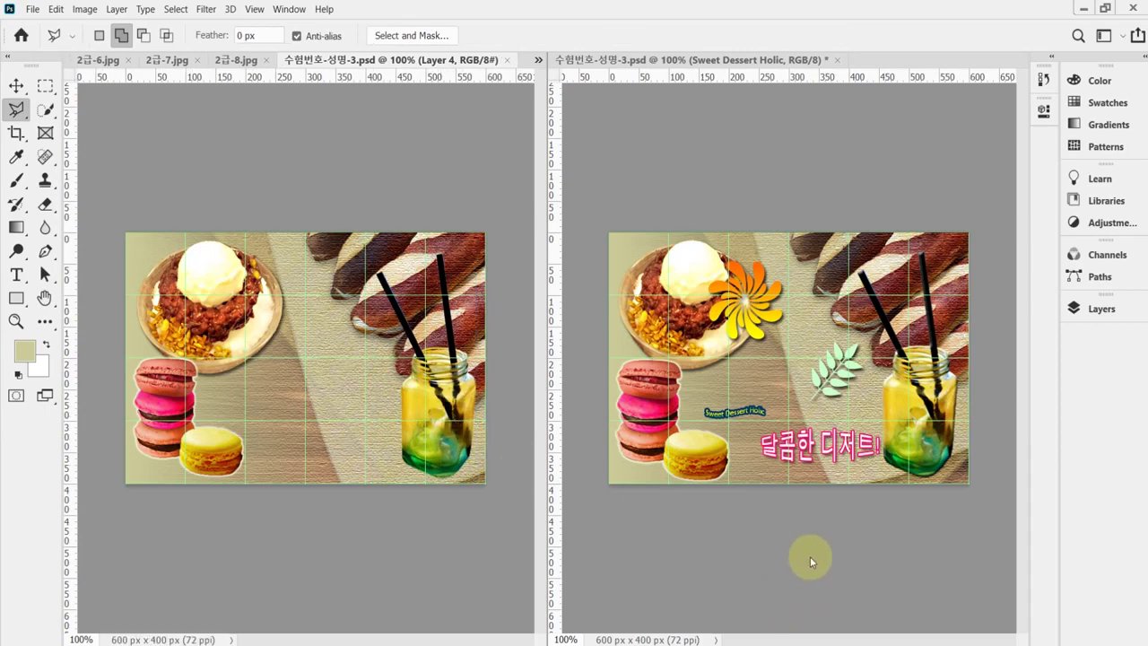
# Add a Bevel & Emboss effect to the jar layer as a 7 px Inner Bevel with direction Up, and save the document.
pyautogui.click(1089, 308)
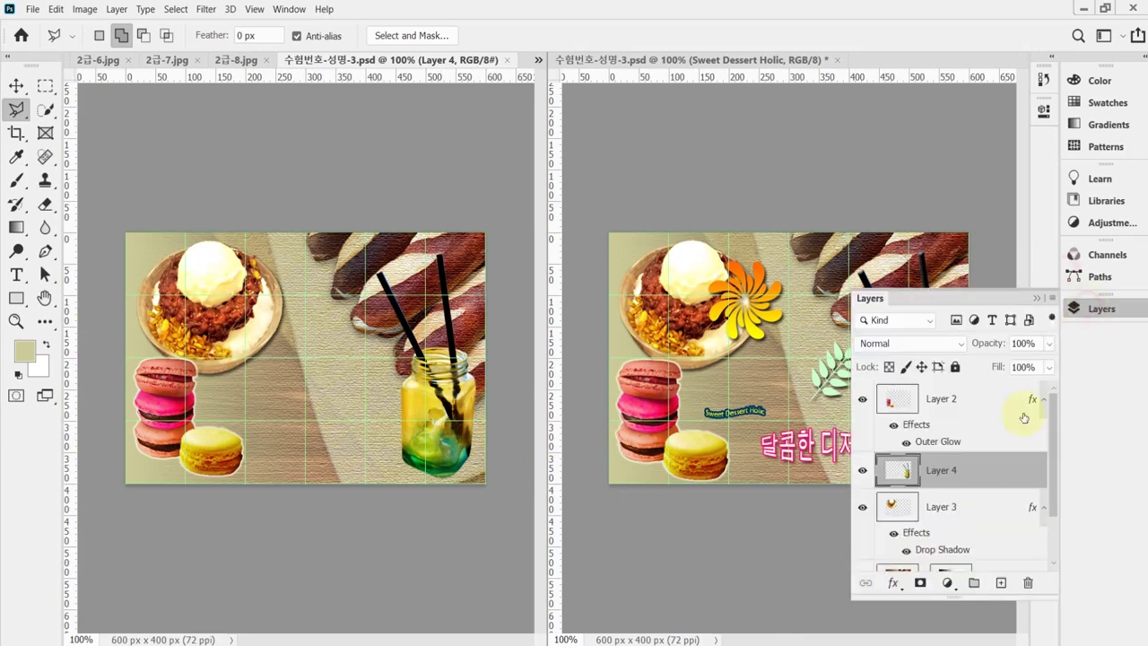
pyautogui.click(894, 582)
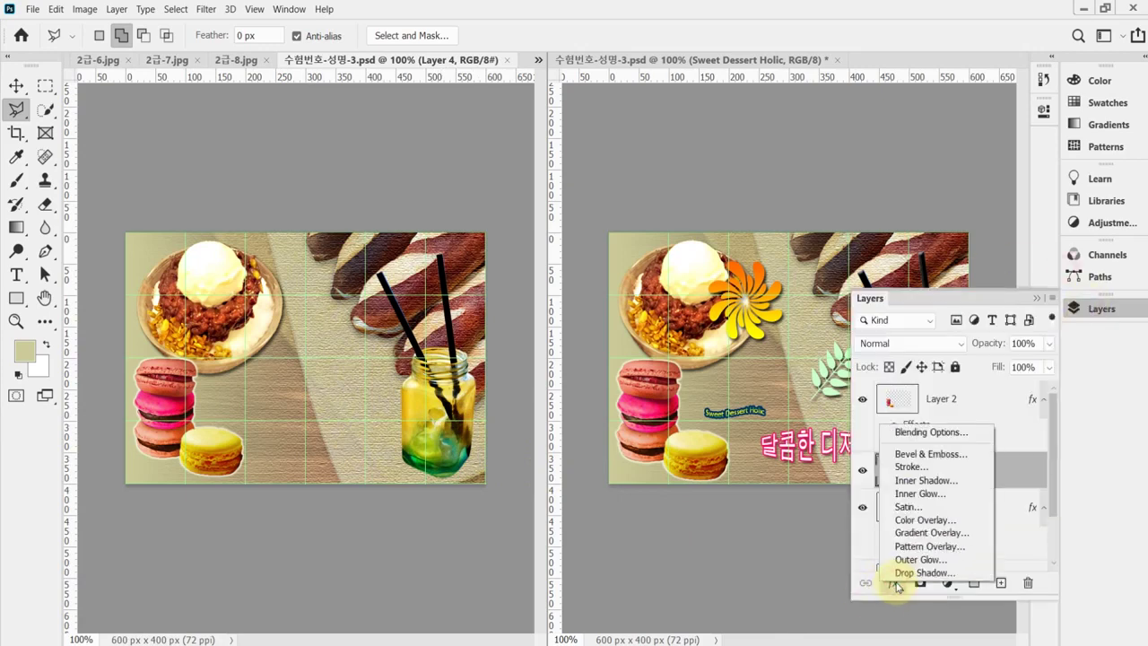
pyautogui.click(949, 463)
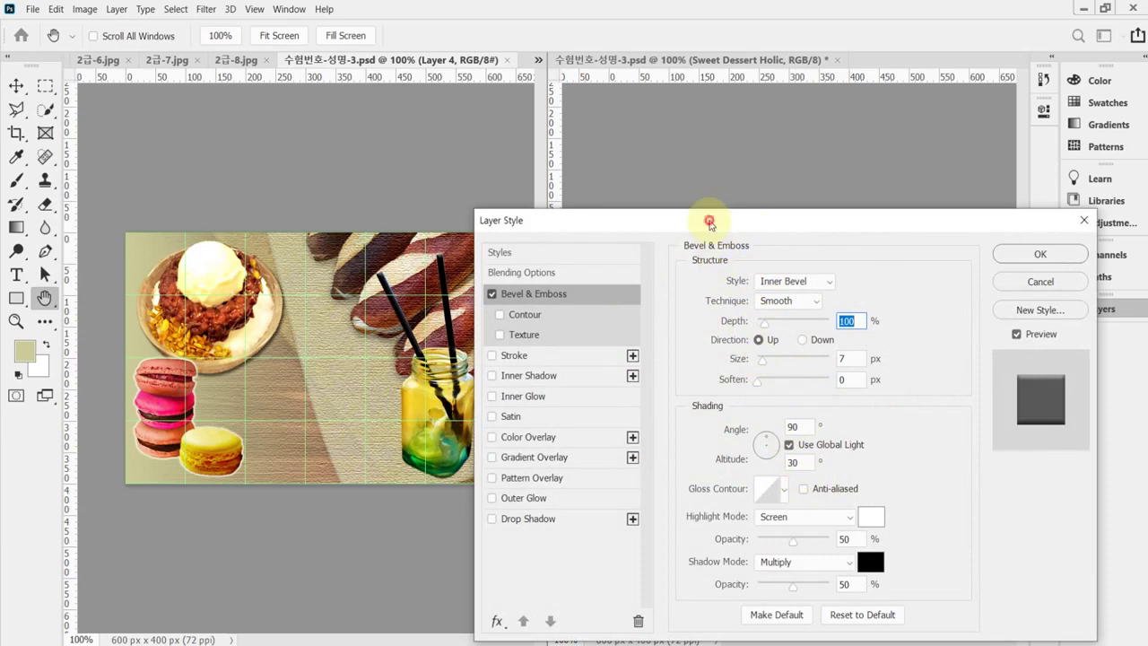
pyautogui.moveTo(709, 224); pyautogui.dragTo(743, 193)
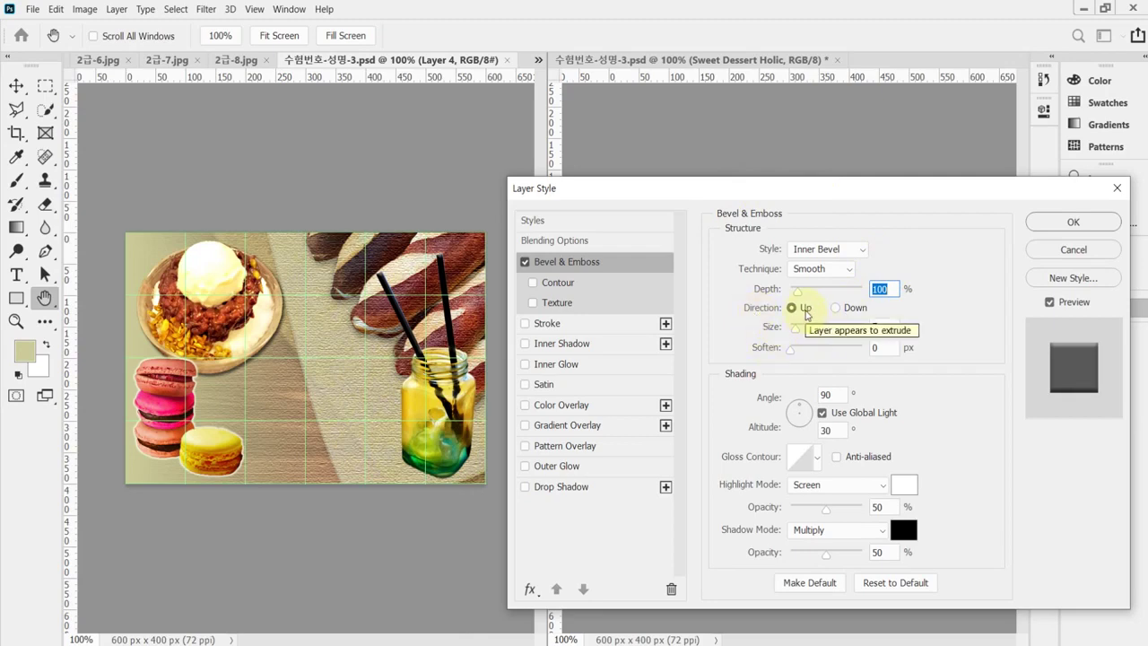
pyautogui.click(882, 326)
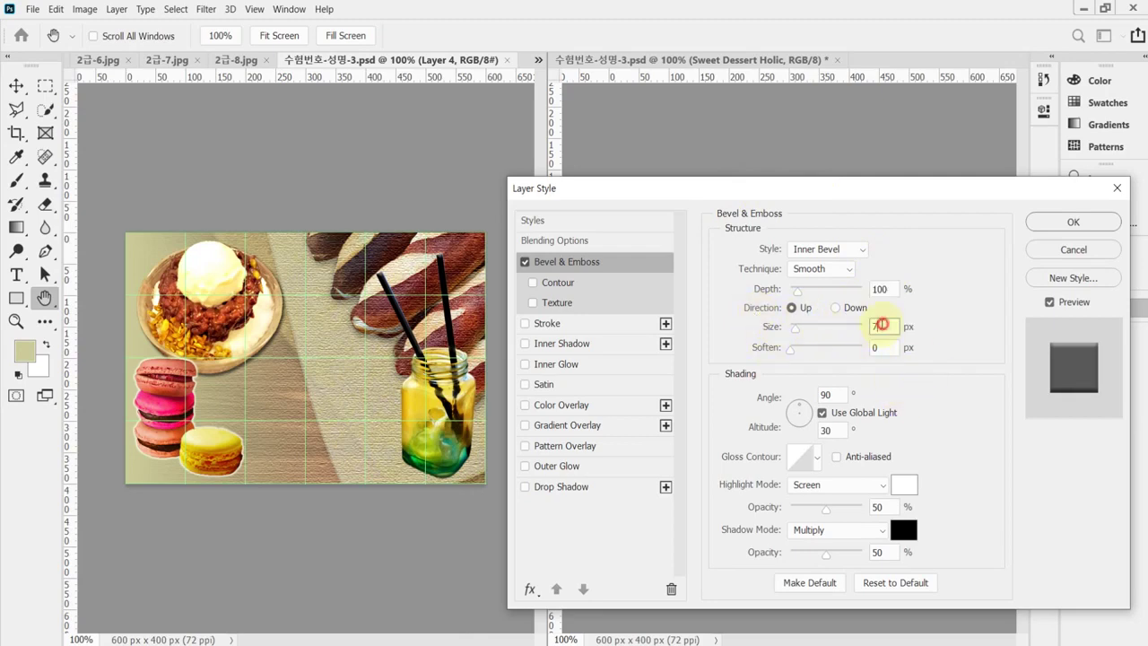
pyautogui.press('Return')
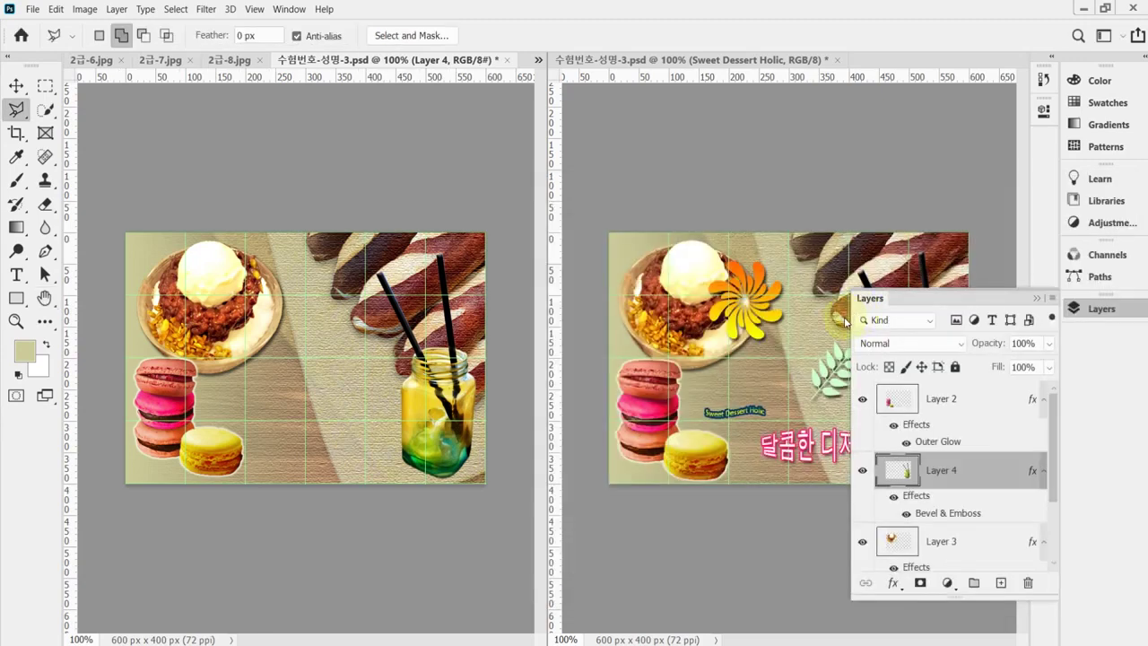
pyautogui.hotkey('ctrl', 's')
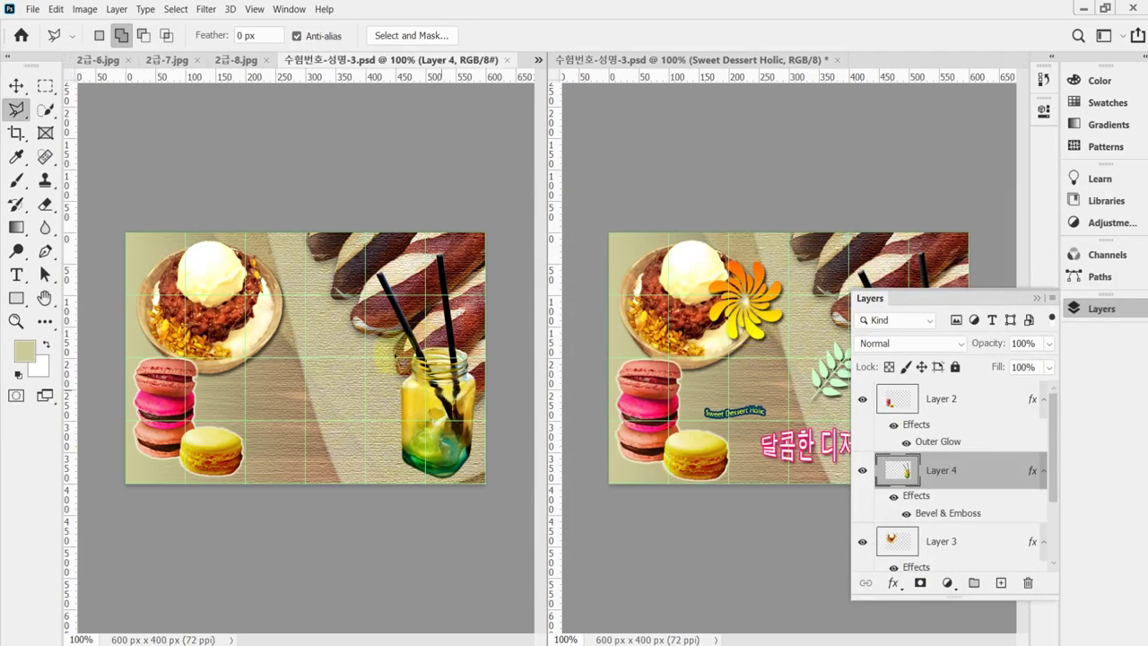
# Set up the Custom Shape tool to draw a shape with a black fill and no stroke.
pyautogui.click(346, 216)
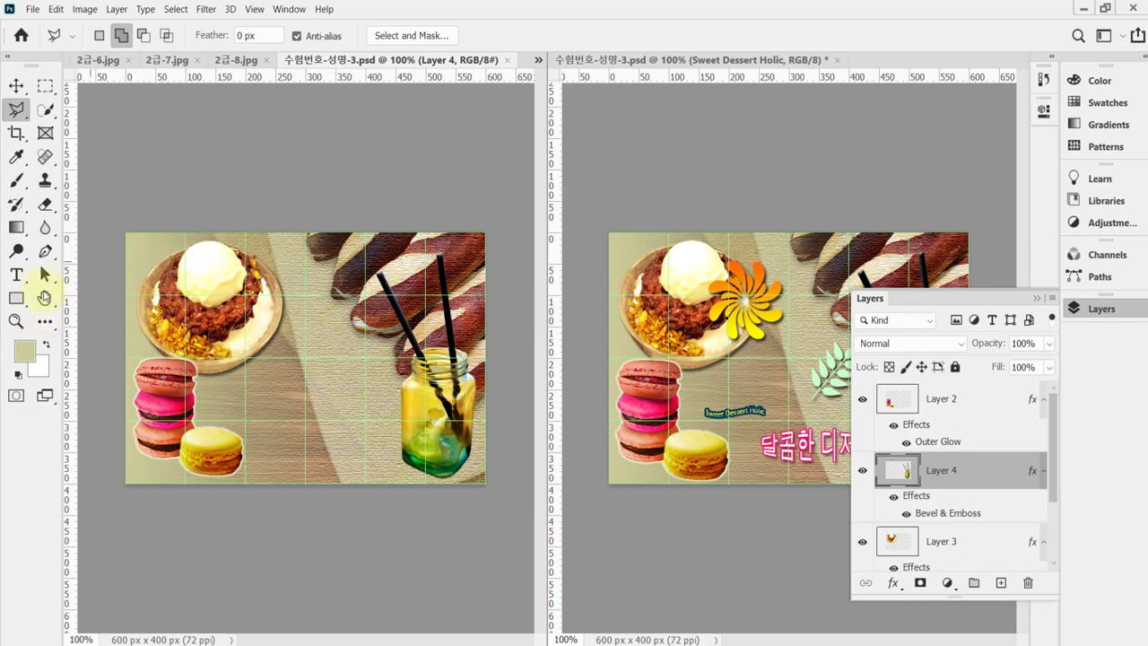
pyautogui.click(17, 300)
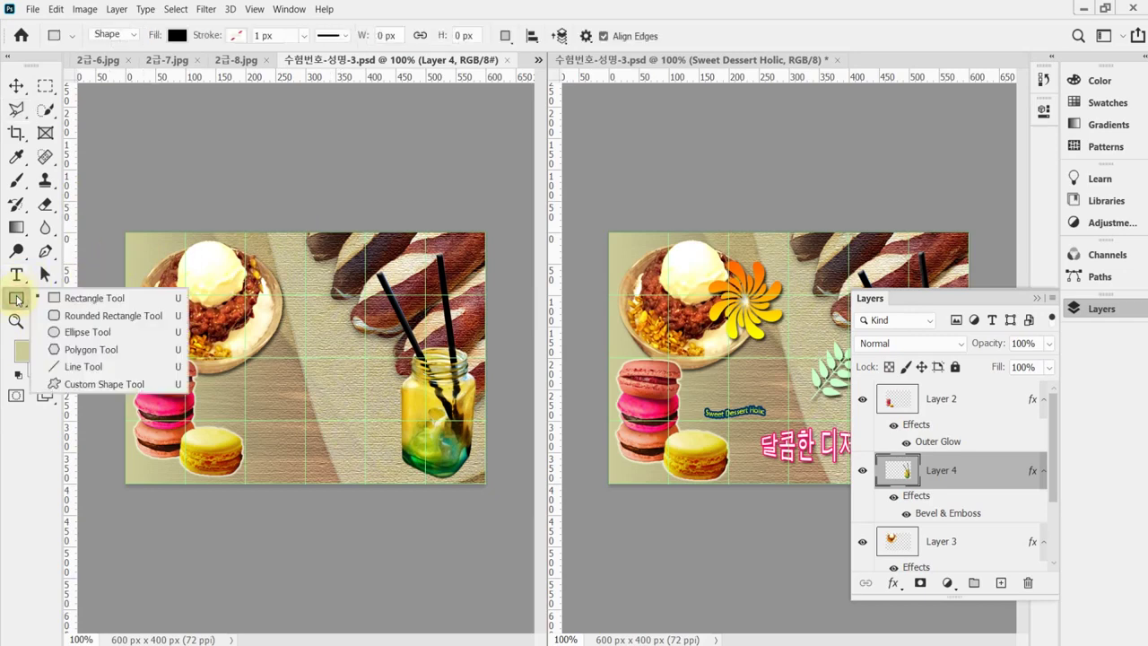
pyautogui.click(141, 388)
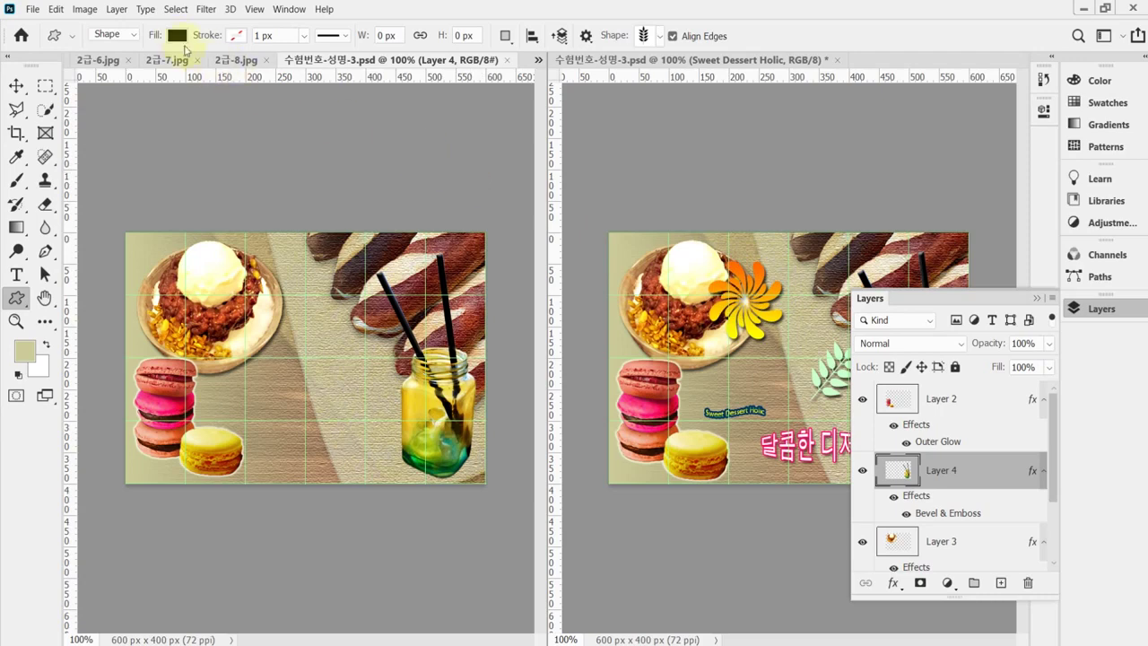
pyautogui.click(236, 36)
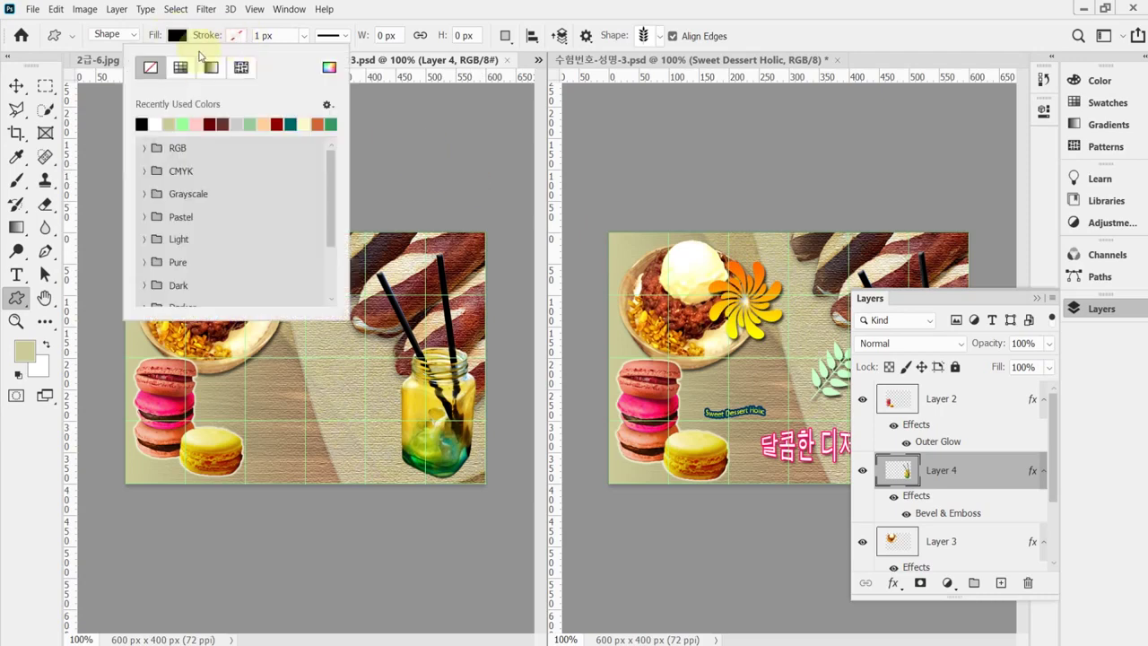
pyautogui.click(402, 17)
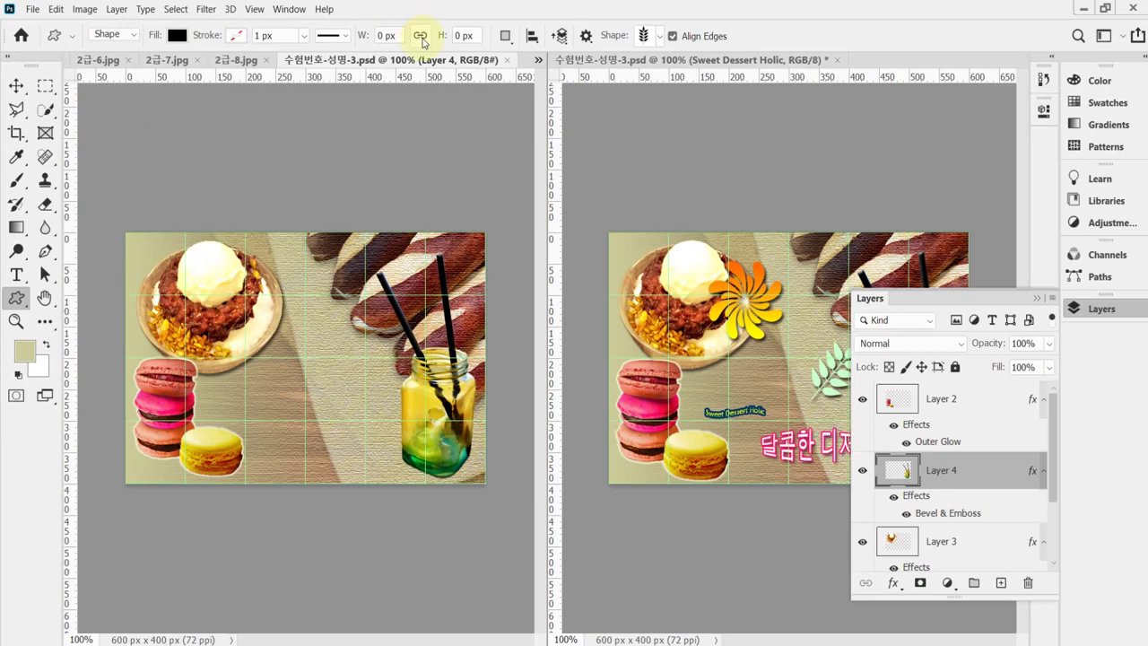
# Choose the pinwheel from the 2019 Shapes' Spiral Shapes and draw it about 135 × 136 px over the dessert bowl's right edge.
pyautogui.click(662, 38)
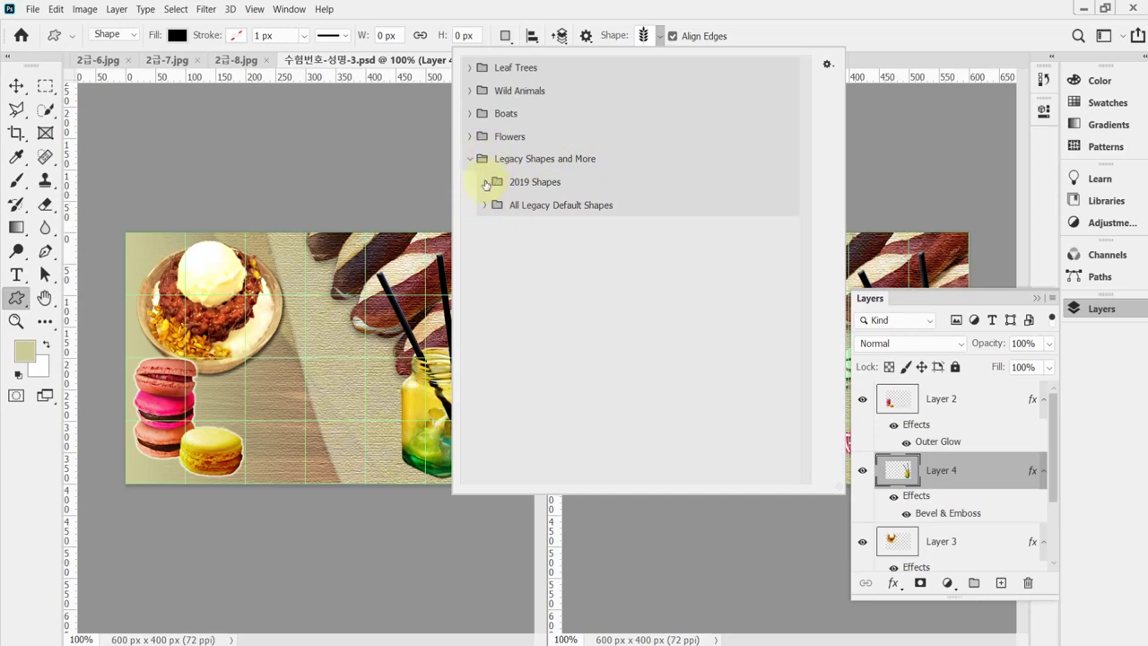
pyautogui.click(468, 159)
pyautogui.click(469, 159)
pyautogui.click(483, 185)
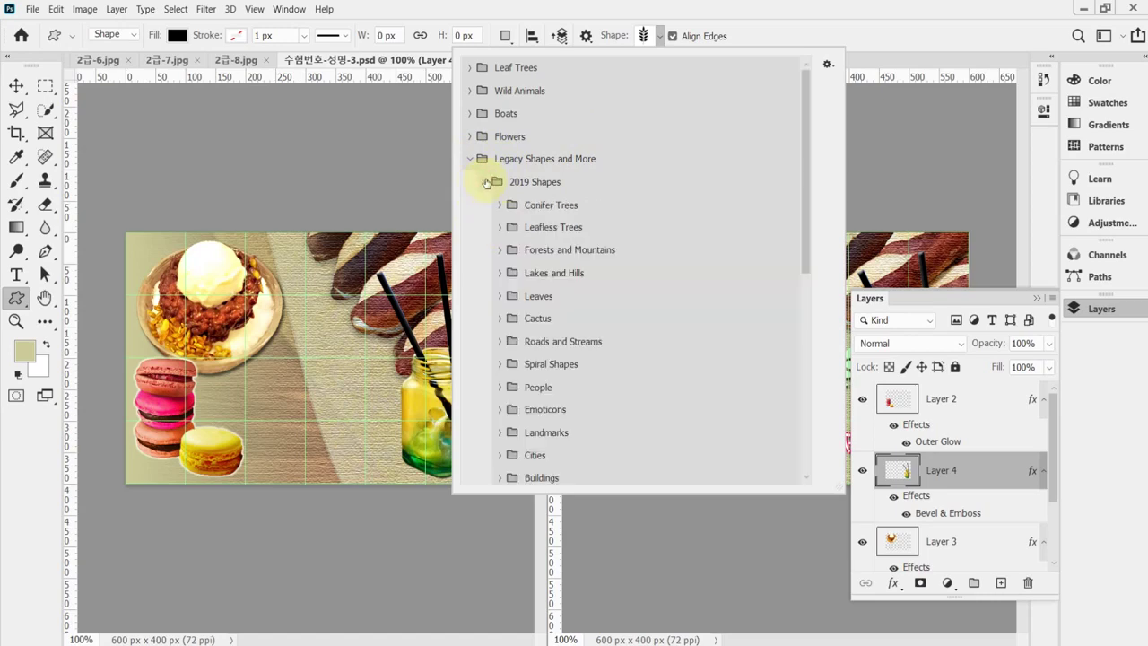
pyautogui.click(500, 365)
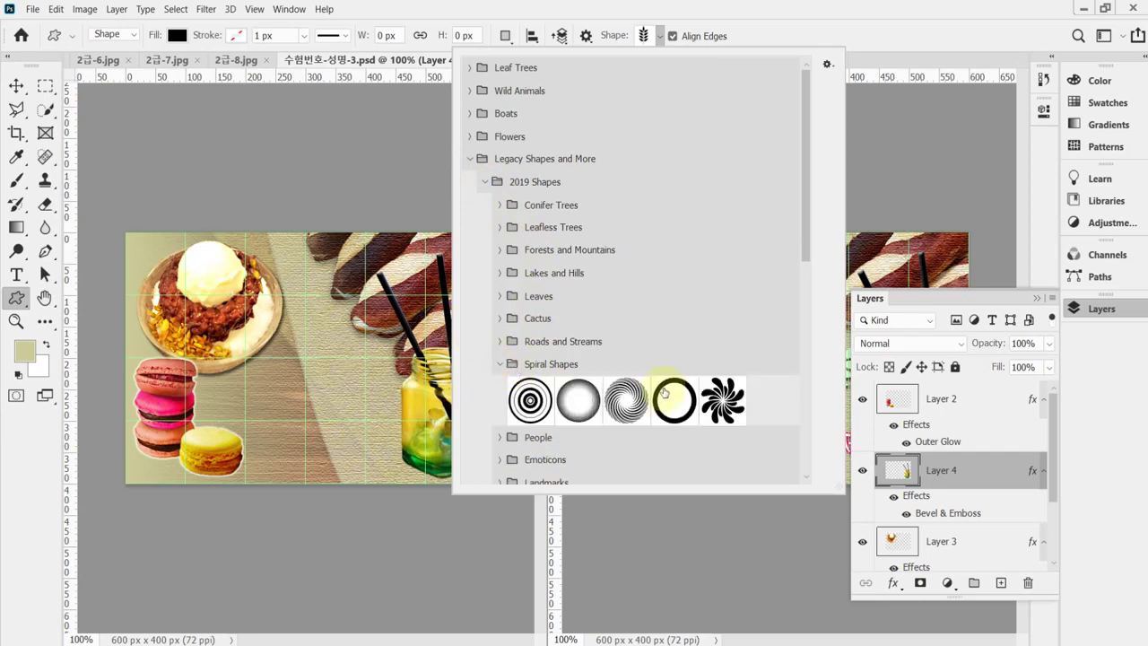
pyautogui.click(726, 394)
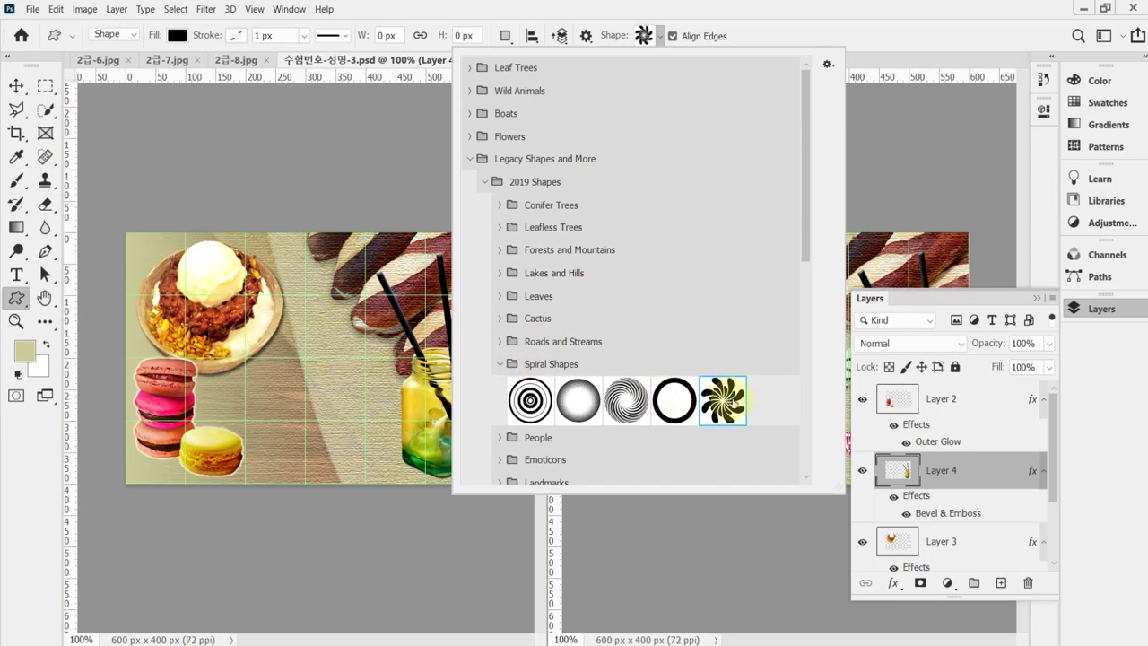
pyautogui.click(609, 14)
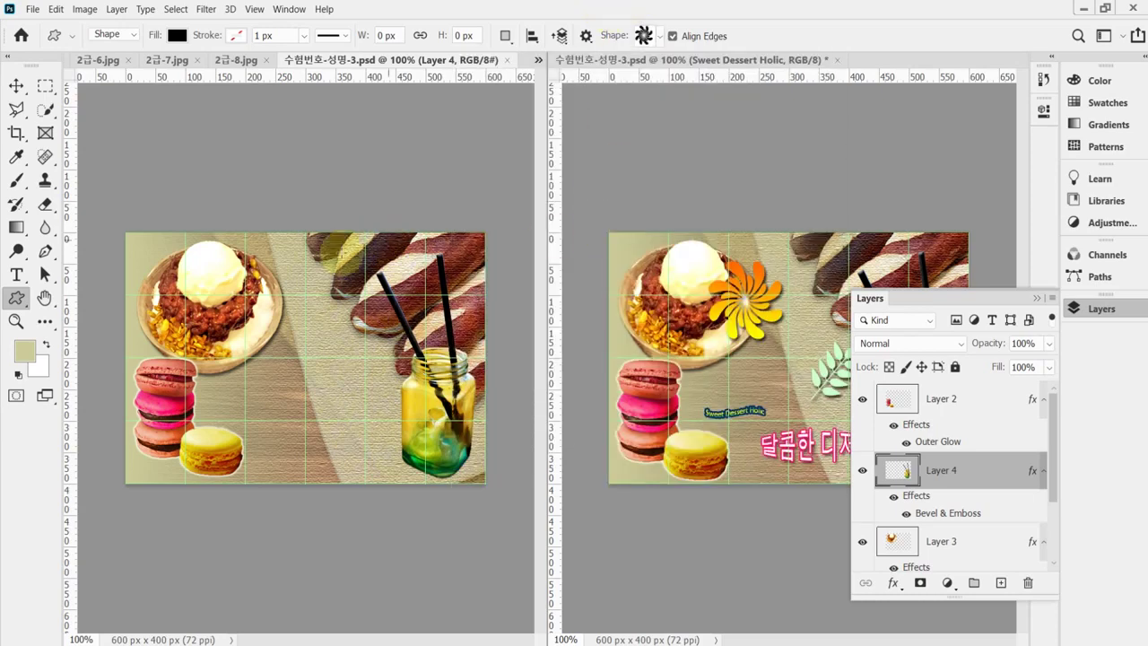
pyautogui.moveTo(223, 266); pyautogui.dragTo(327, 346)
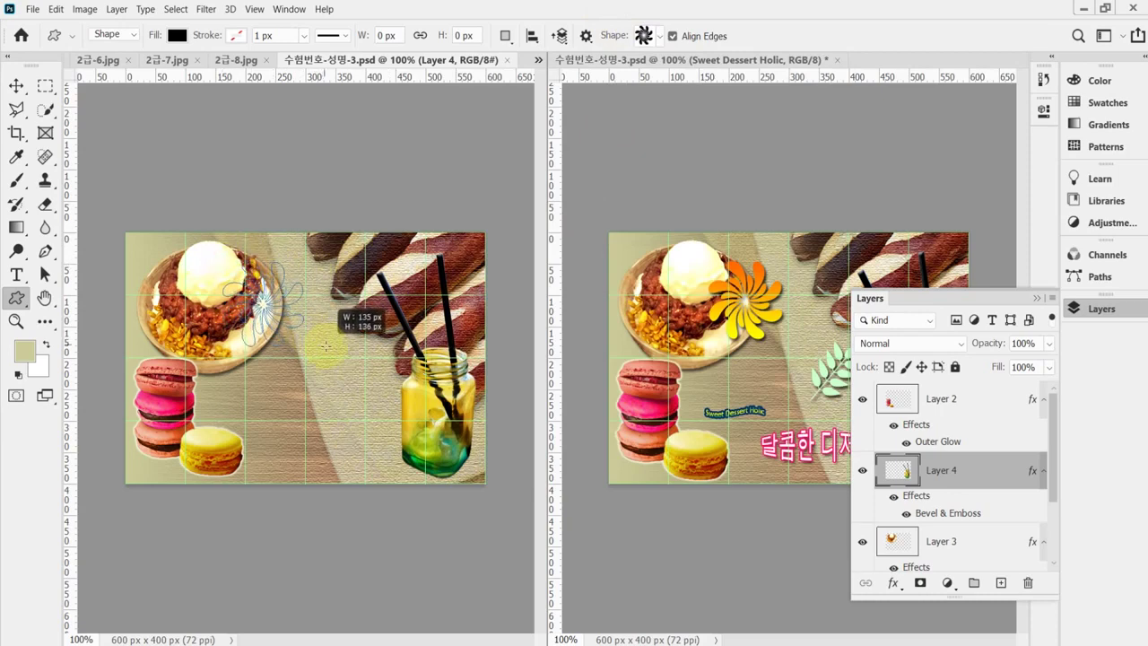
pyautogui.moveTo(327, 347); pyautogui.dragTo(327, 347)
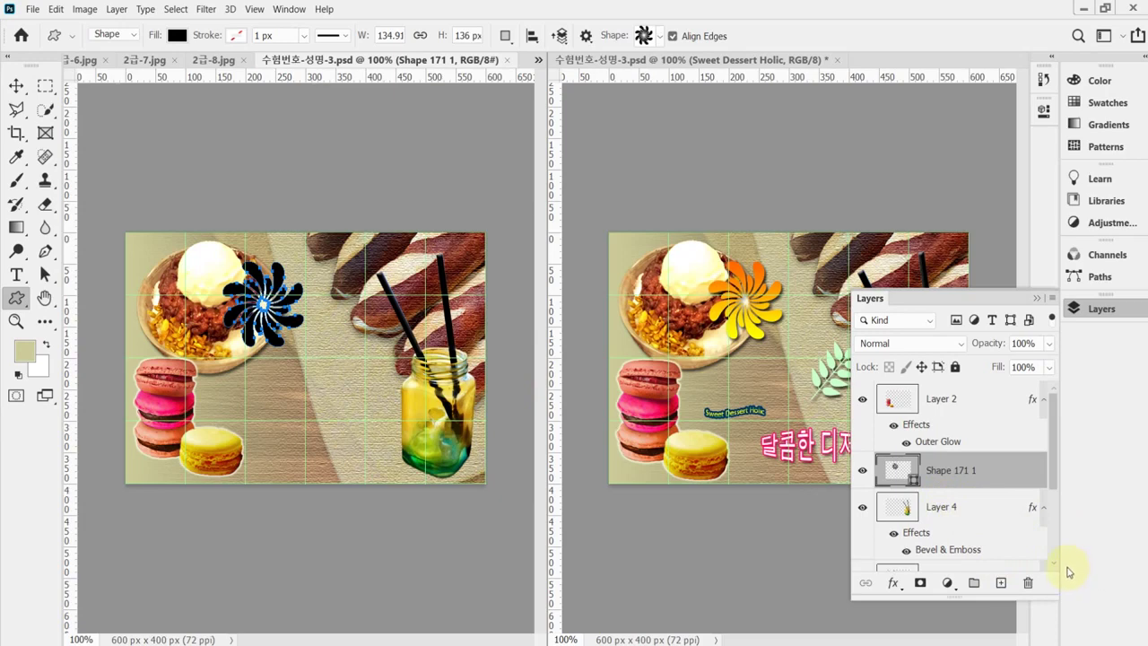
# Add a Gradient Overlay to the pinwheel shape and open its gradient's starting stop color for editing.
pyautogui.click(893, 583)
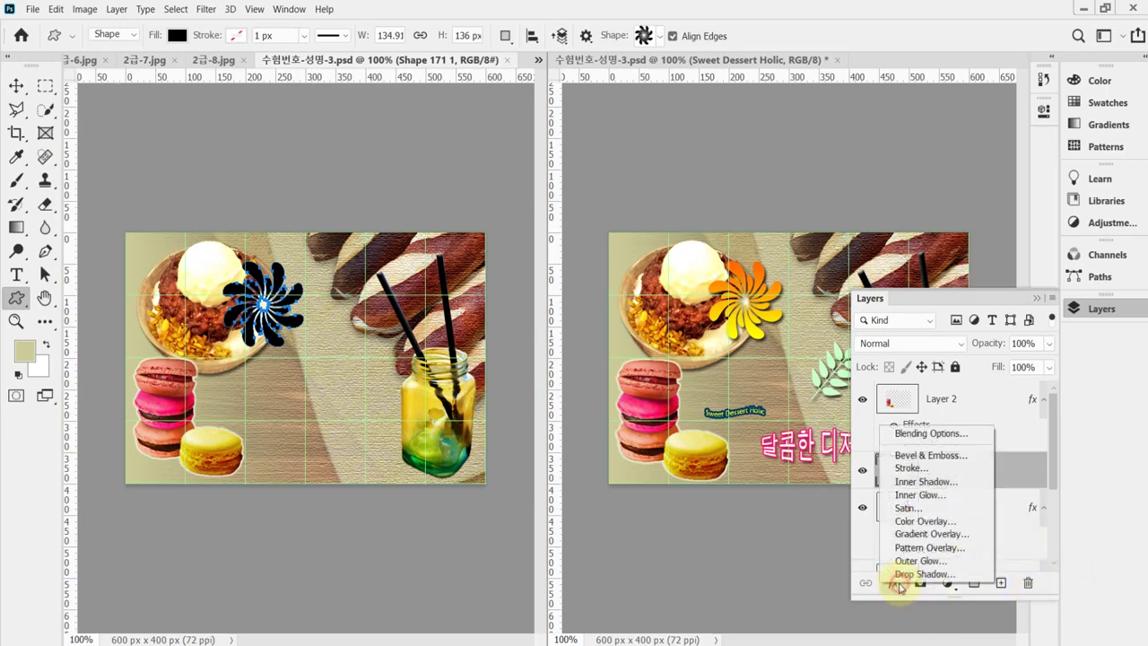
pyautogui.press('Escape')
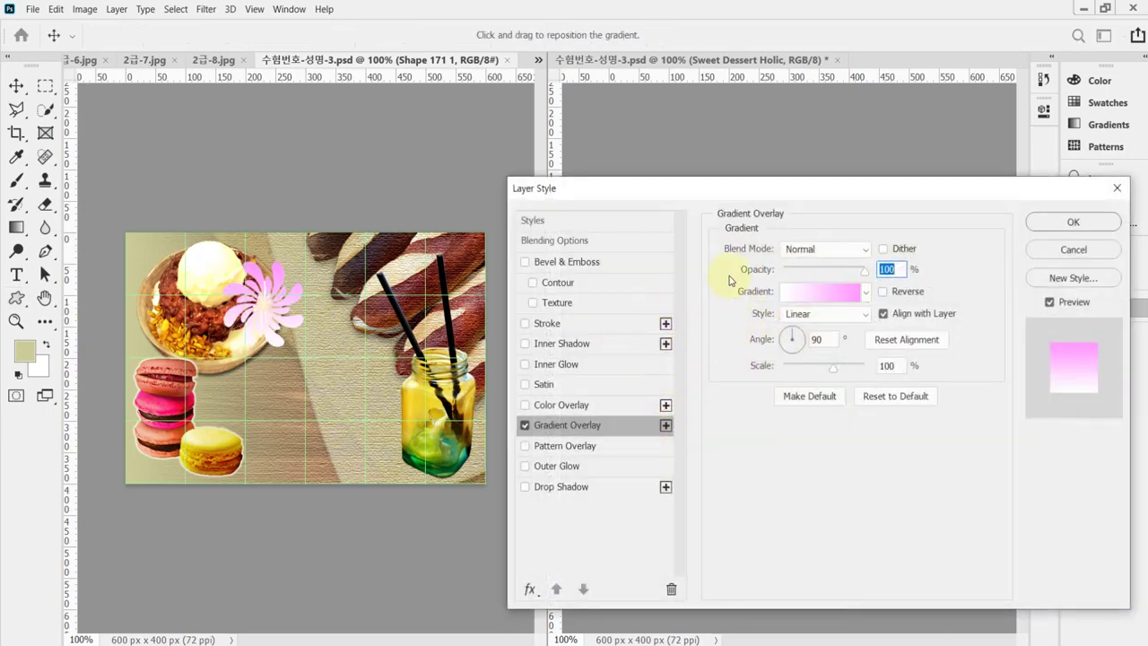
pyautogui.click(821, 291)
pyautogui.moveTo(598, 177); pyautogui.dragTo(566, 168)
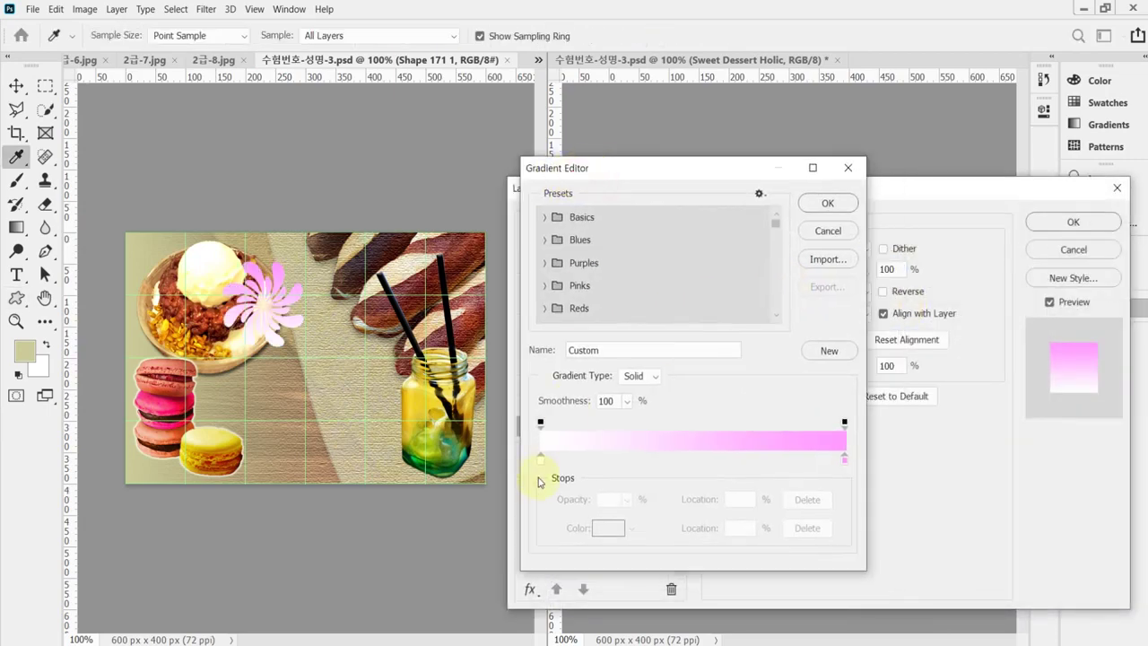
pyautogui.doubleClick(540, 459)
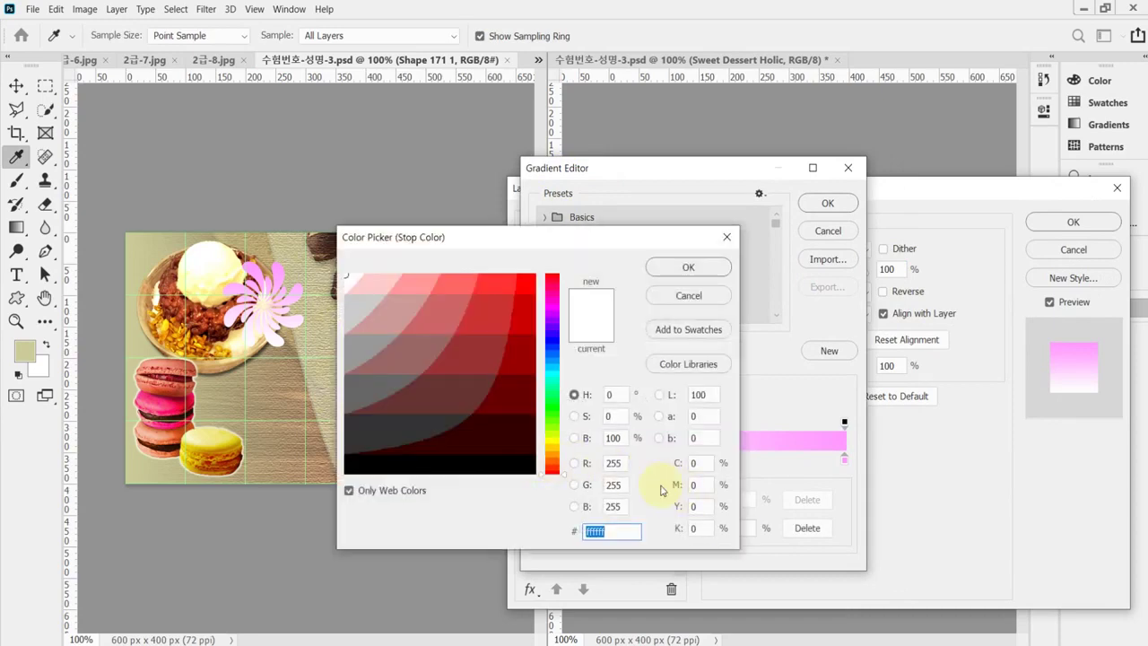
# Look up the pinwheel's required gradient overlay colors in the exam PDF in Adobe Acrobat Reader, and return to Photoshop.
pyautogui.hotkey('alt', 'Tab')
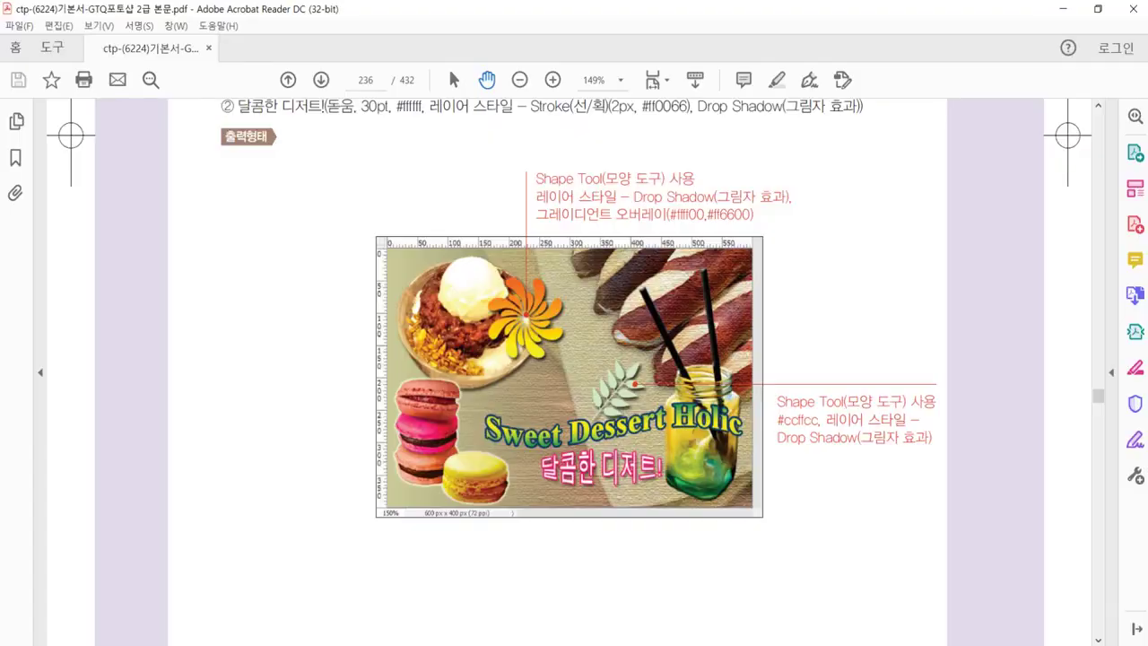
pyautogui.scroll(4, 602, 465)
pyautogui.scroll(2, 601, 468)
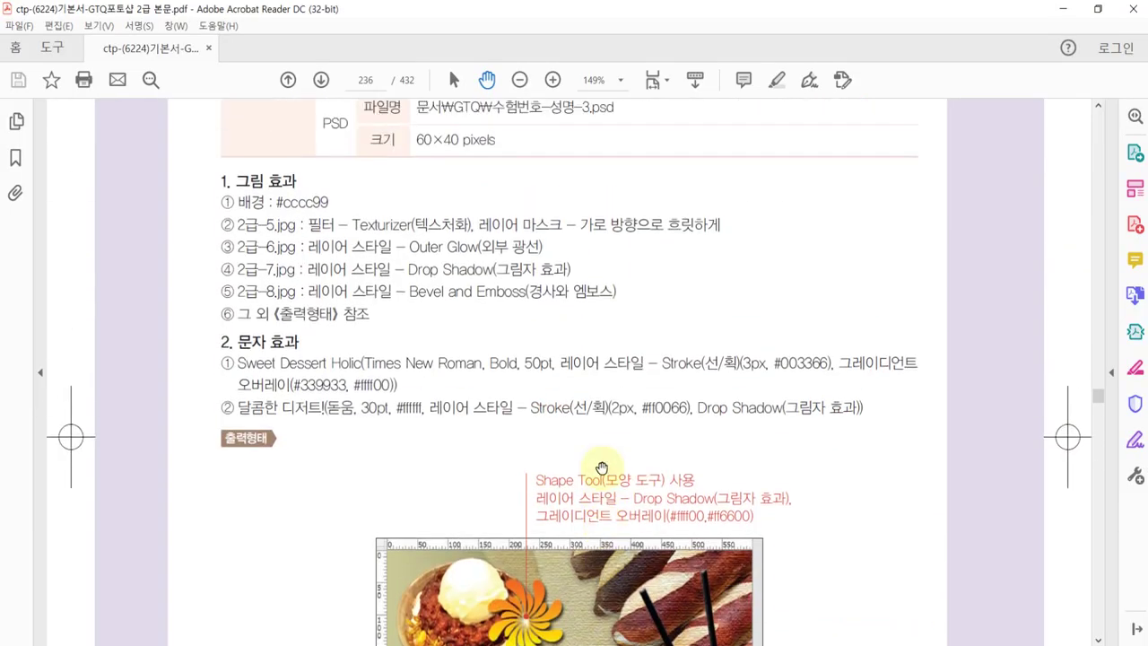
pyautogui.scroll(-1, 623, 511)
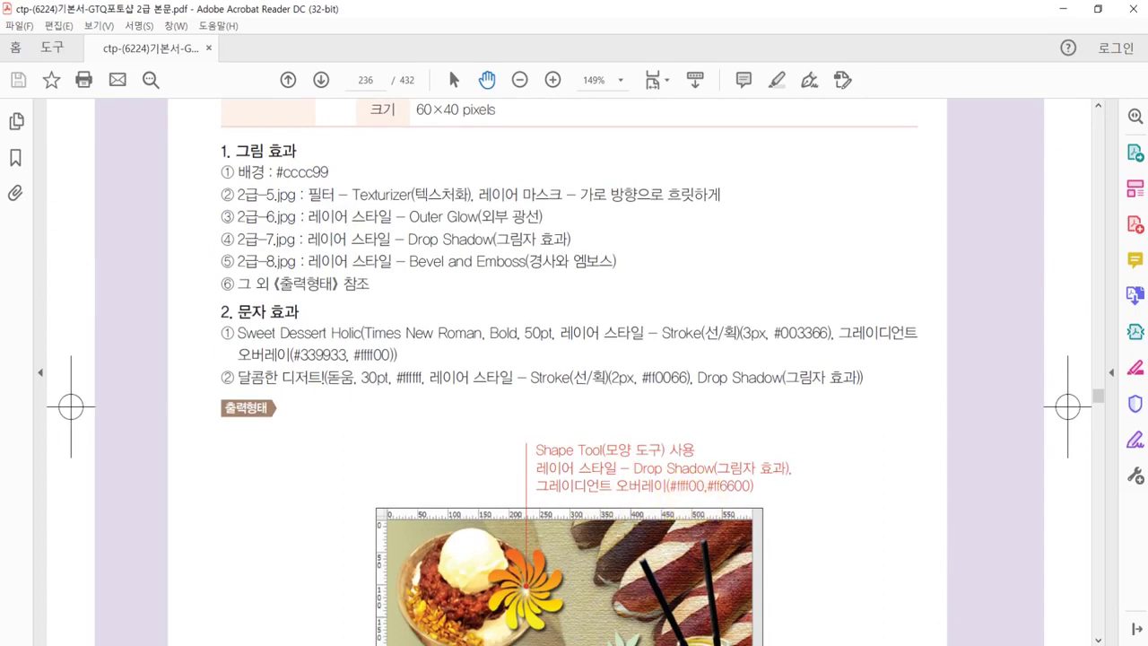
pyautogui.hotkey('alt', 'Tab')
# Set the gradient's starting color stop to #0000ff.
pyautogui.doubleClick(618, 532)
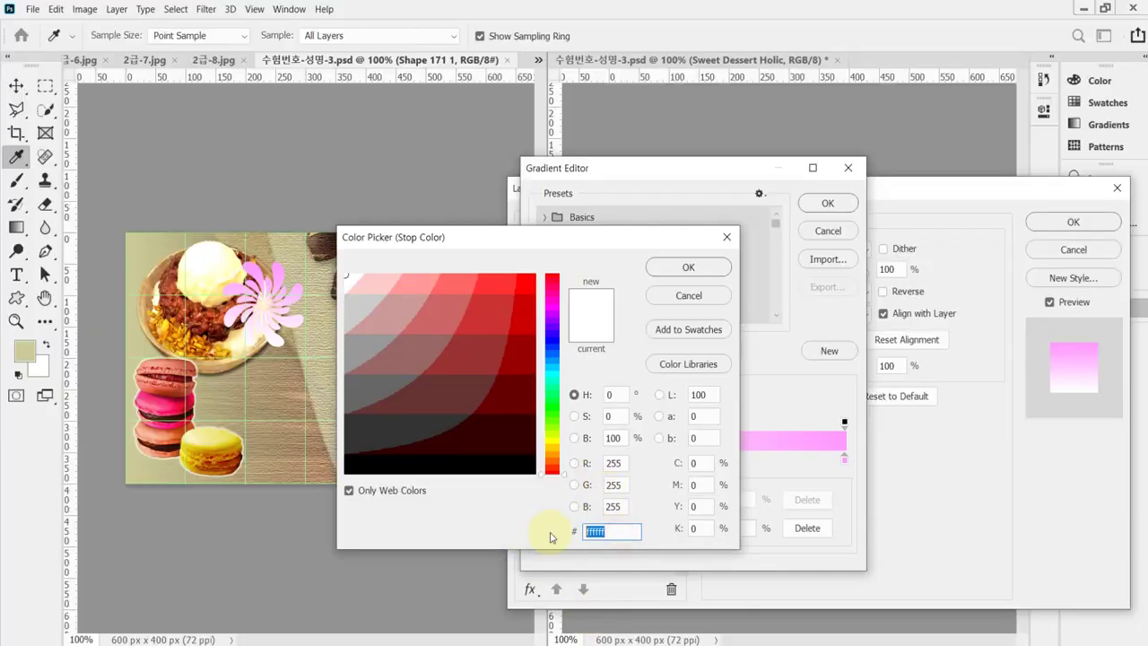
pyautogui.write('0000ff')
pyautogui.press('Return')
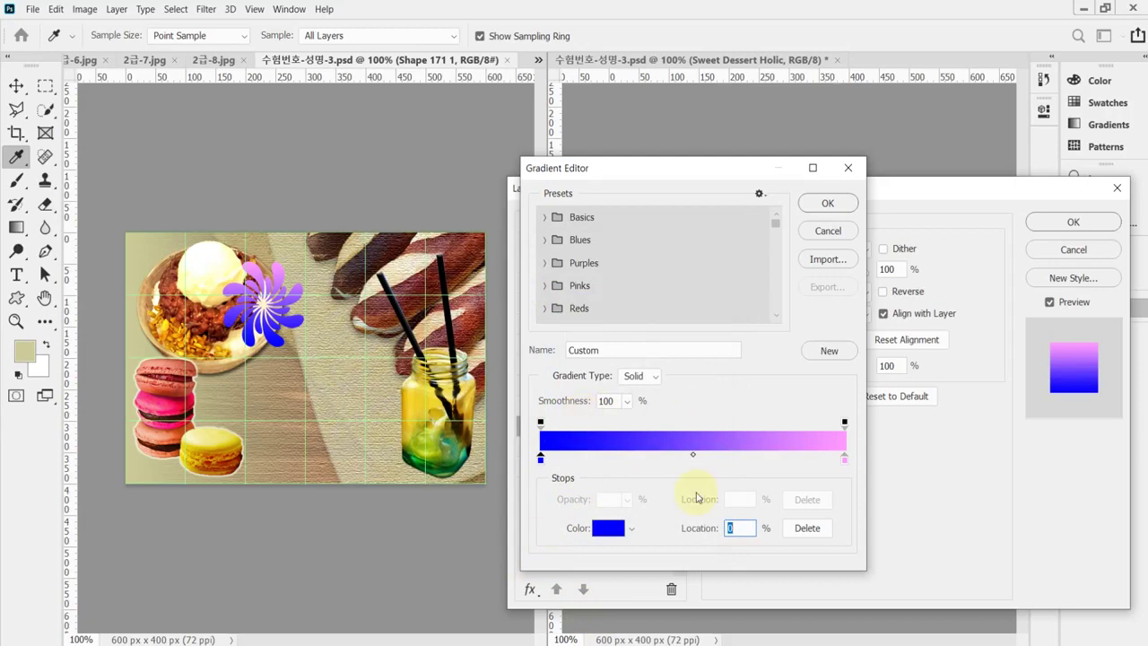
# Set the ending color stop of the pinwheel's gradient to #ff6600.
pyautogui.click(844, 458)
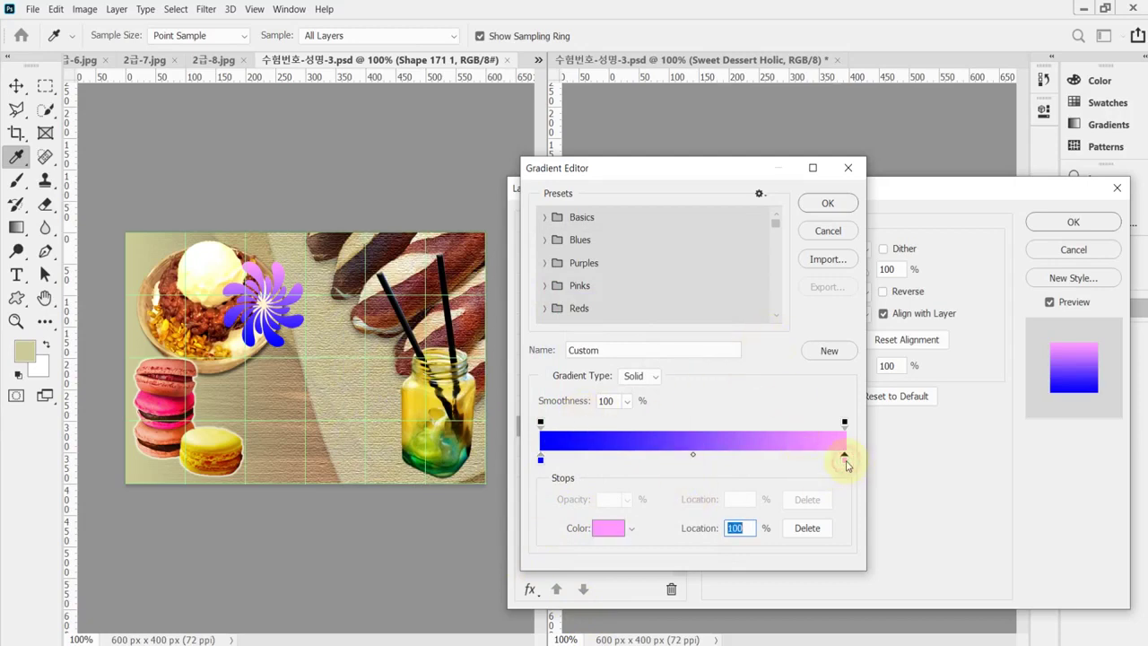
pyautogui.doubleClick(844, 459)
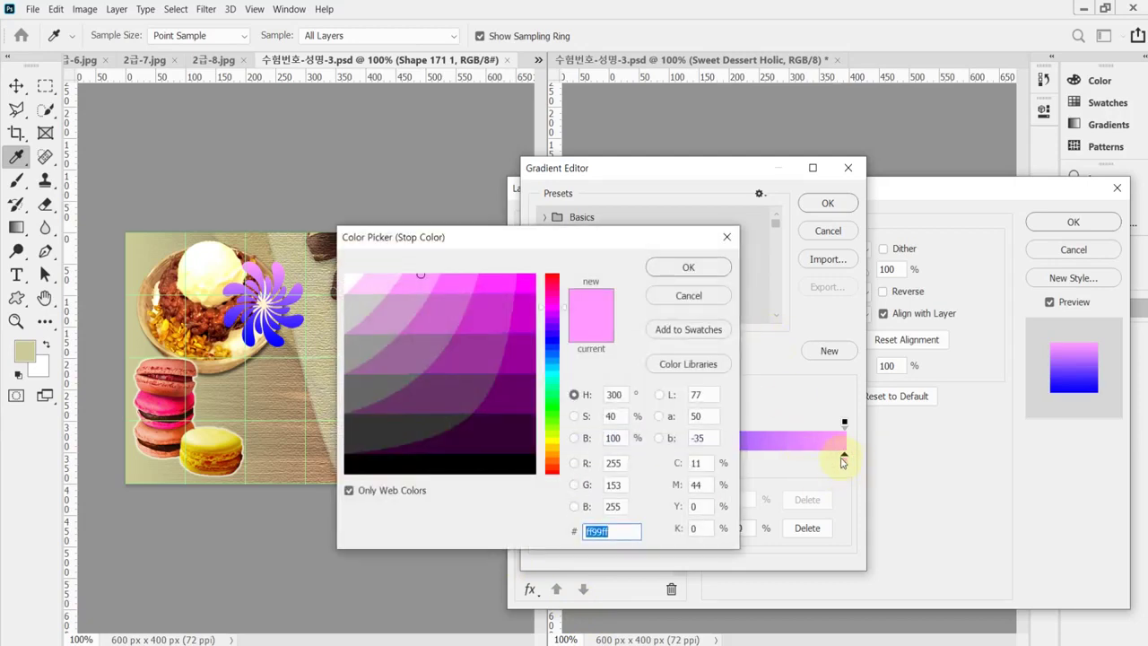
pyautogui.write('f')
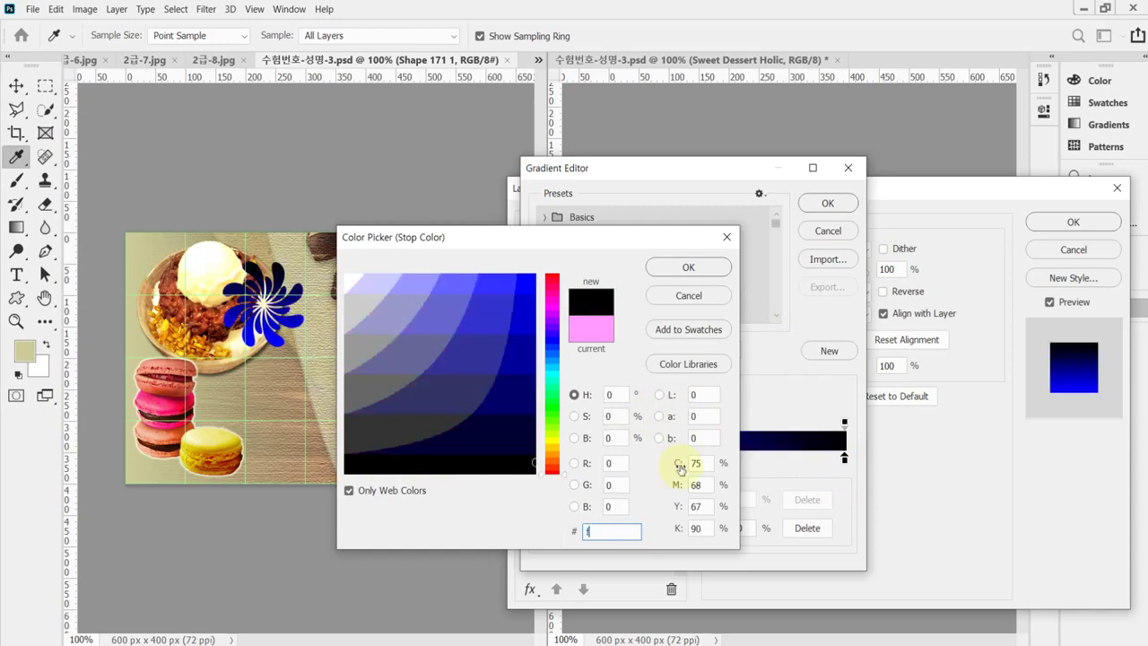
pyautogui.write('60')
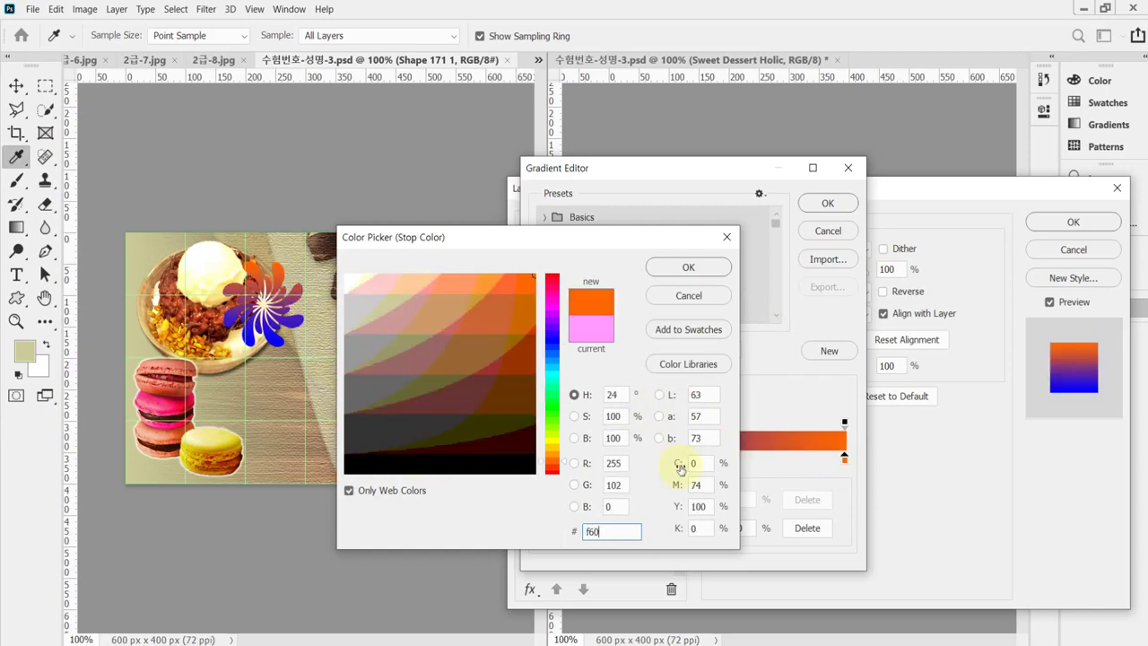
pyautogui.press('Return')
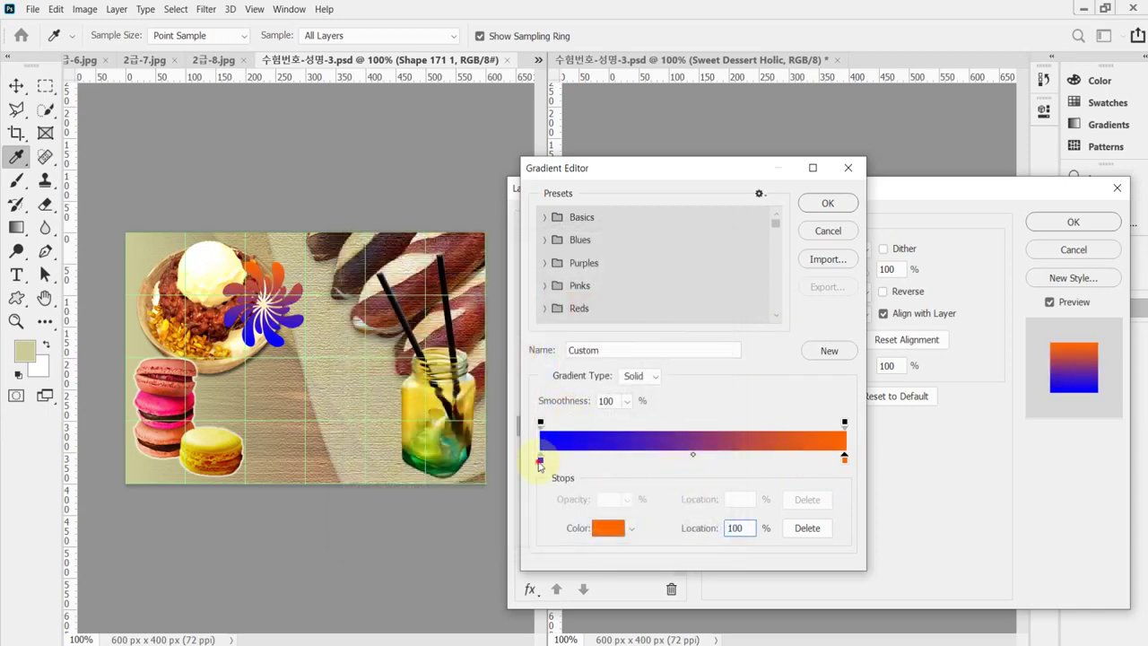
# Set the gradient's starting color stop to #ffff00 and accept the edited gradient.
pyautogui.doubleClick(539, 462)
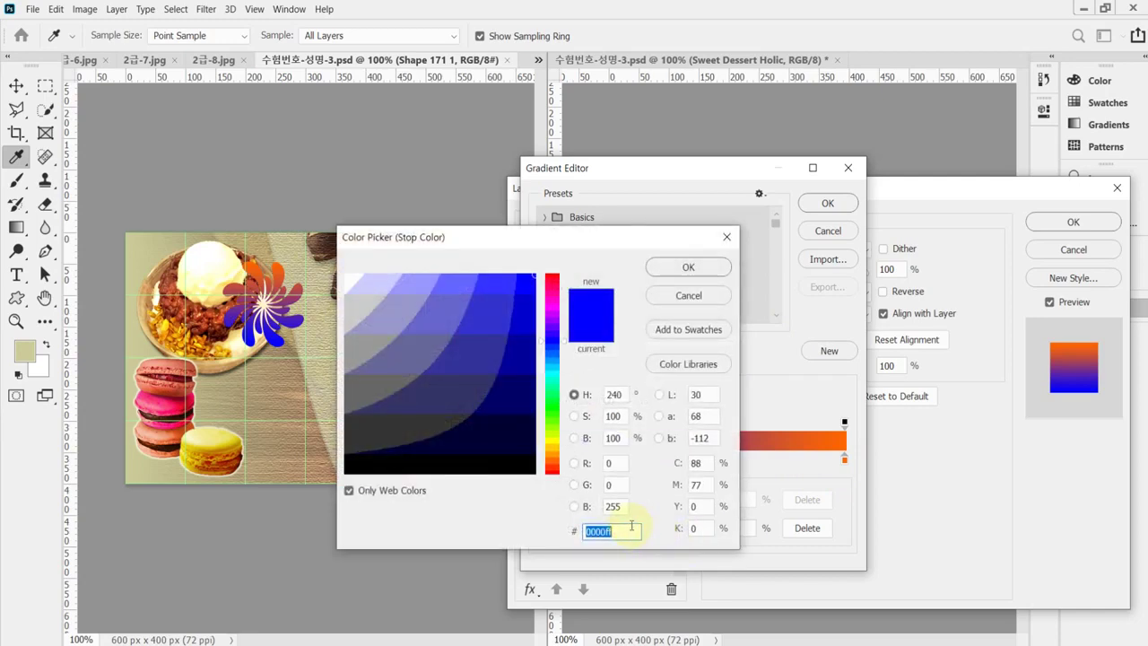
pyautogui.write('ff0')
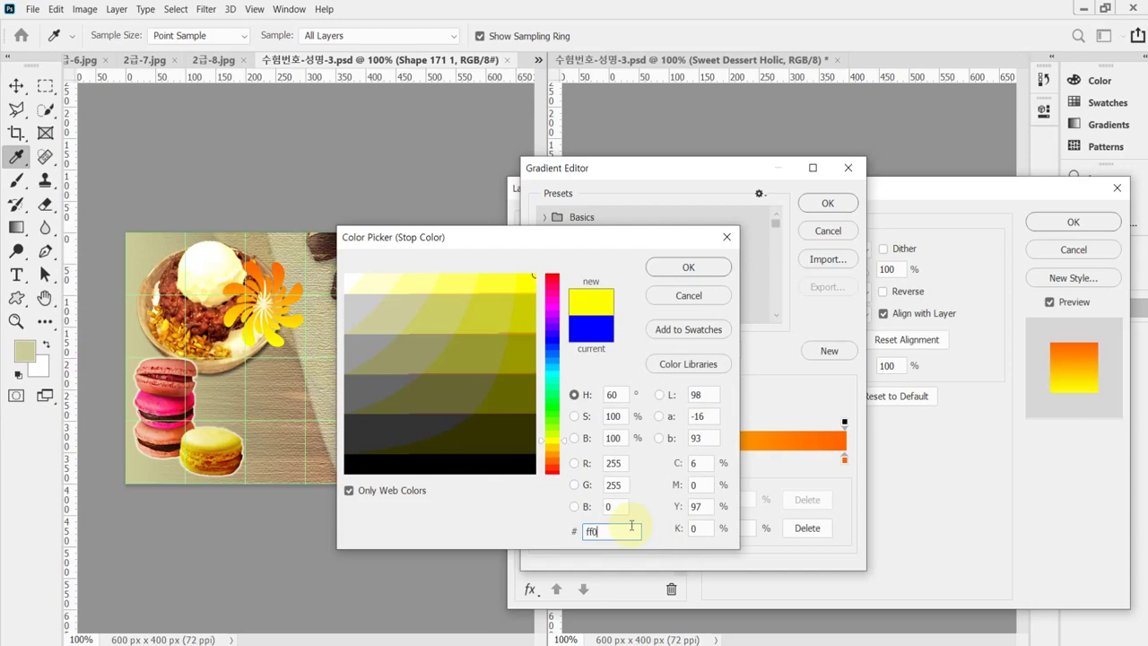
pyautogui.press('Return')
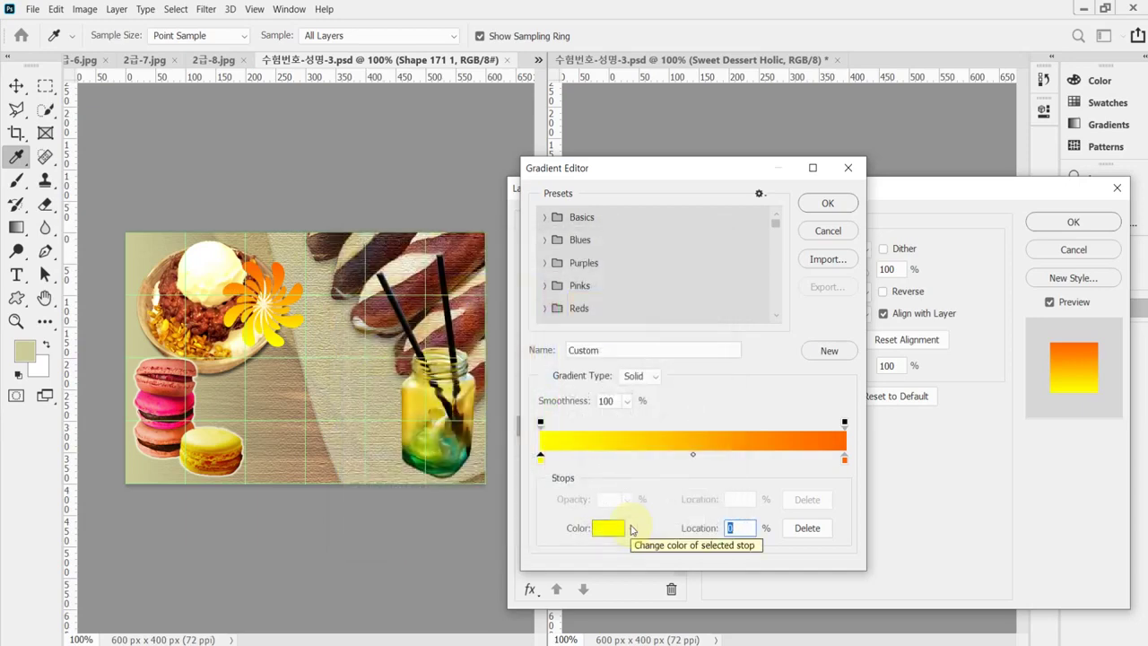
pyautogui.click(834, 201)
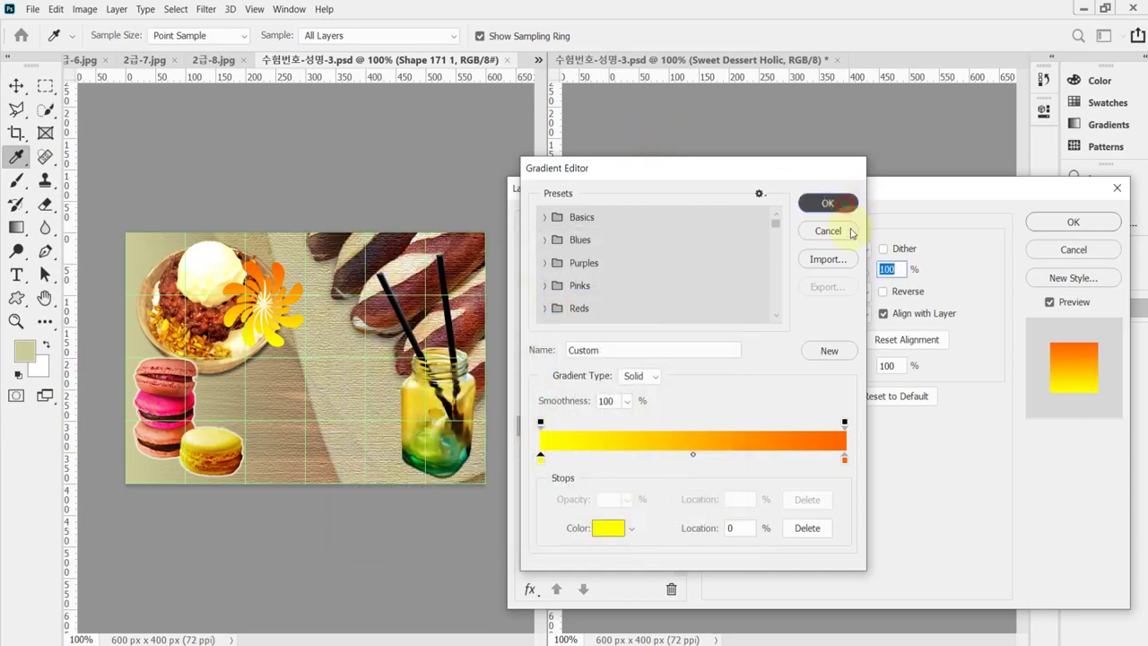
# Add a Drop Shadow with 75% opacity to the pinwheel shape and apply the layer styles.
pyautogui.moveTo(832, 191); pyautogui.dragTo(797, 331)
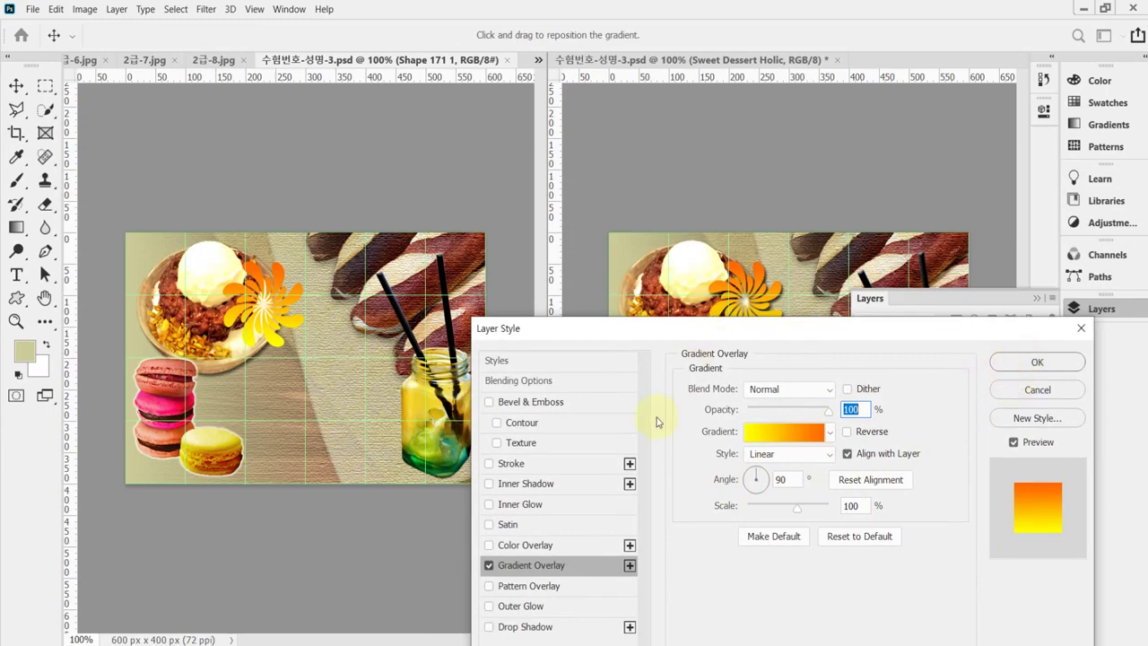
pyautogui.click(535, 625)
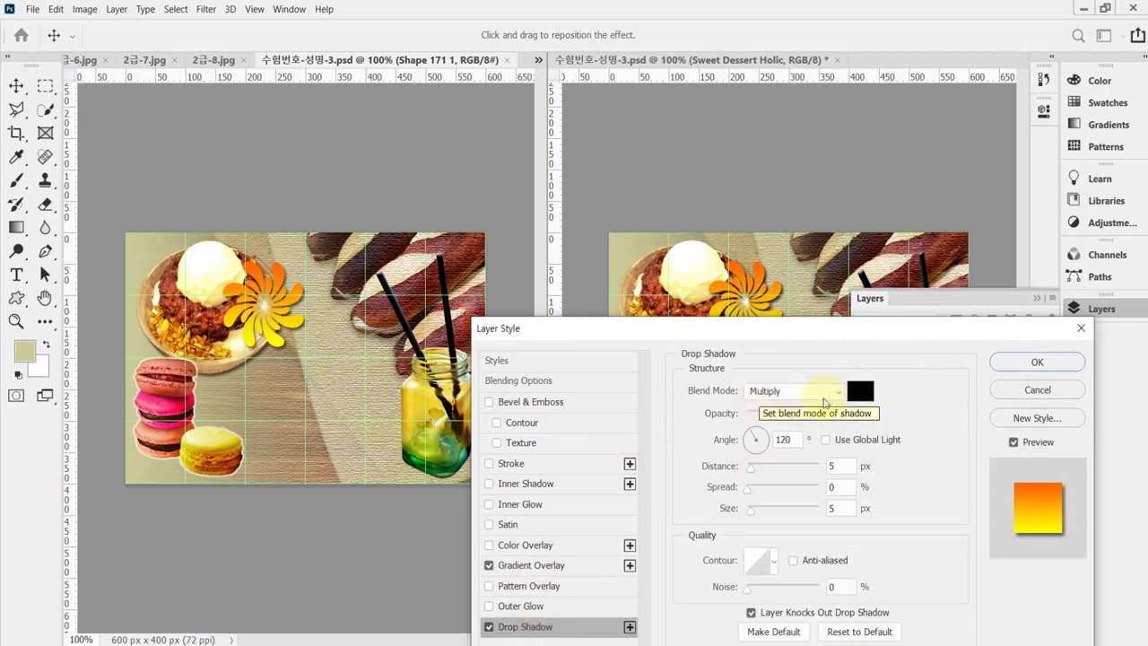
pyautogui.click(841, 413)
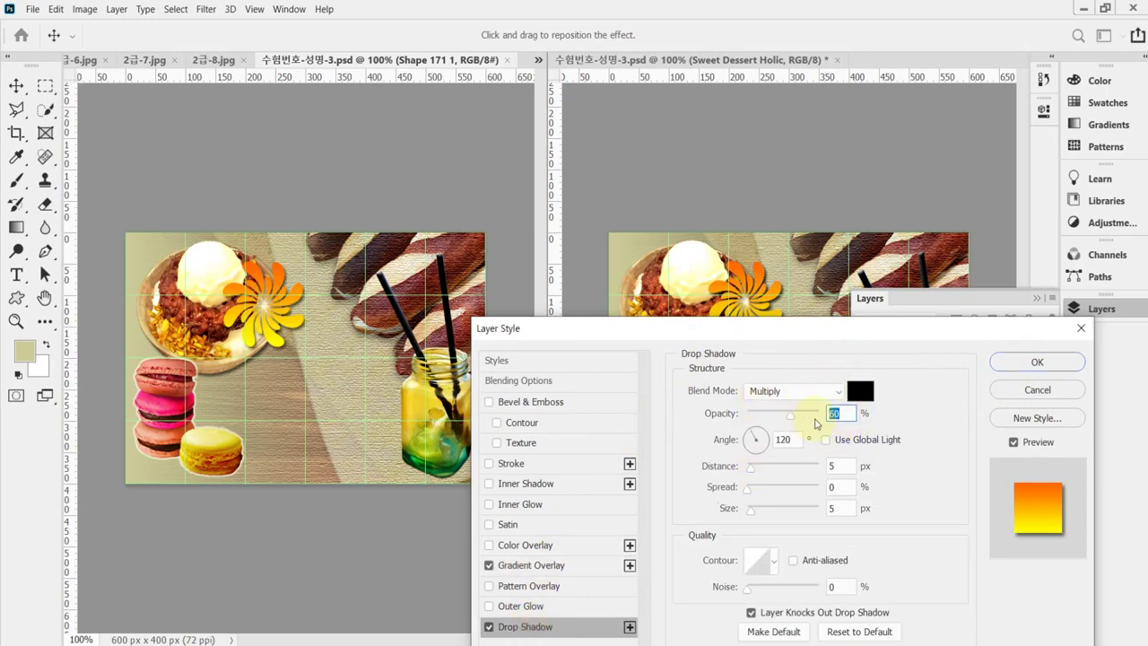
pyautogui.write('75')
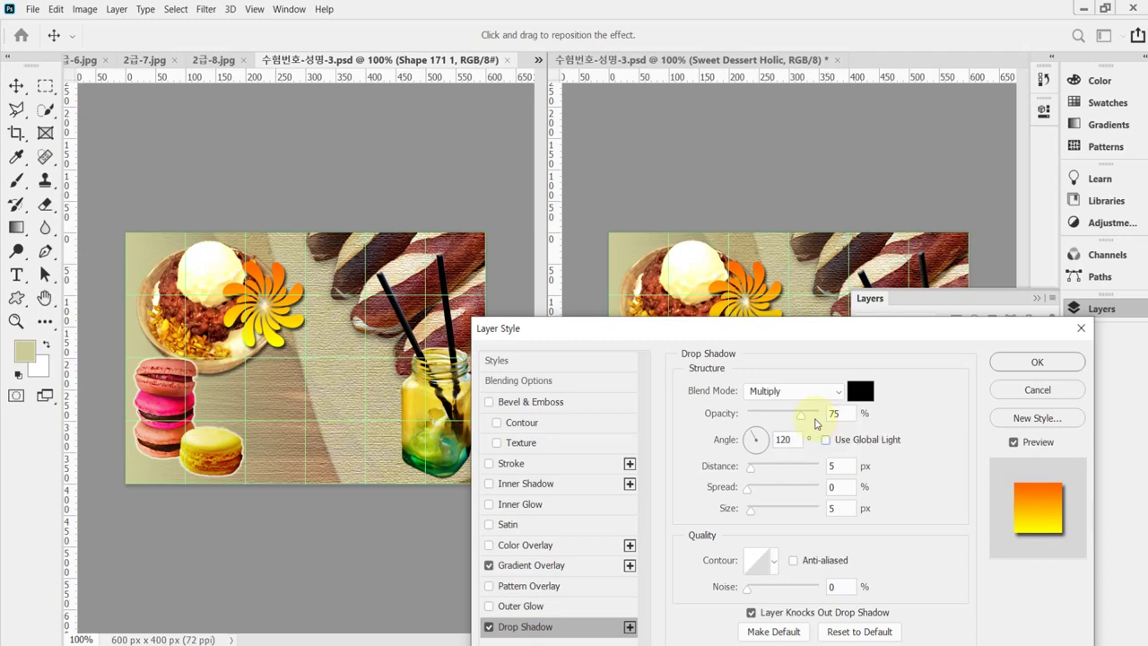
pyautogui.press('Tab')
pyautogui.press('Tab')
pyautogui.press('Tab')
pyautogui.press('Return')
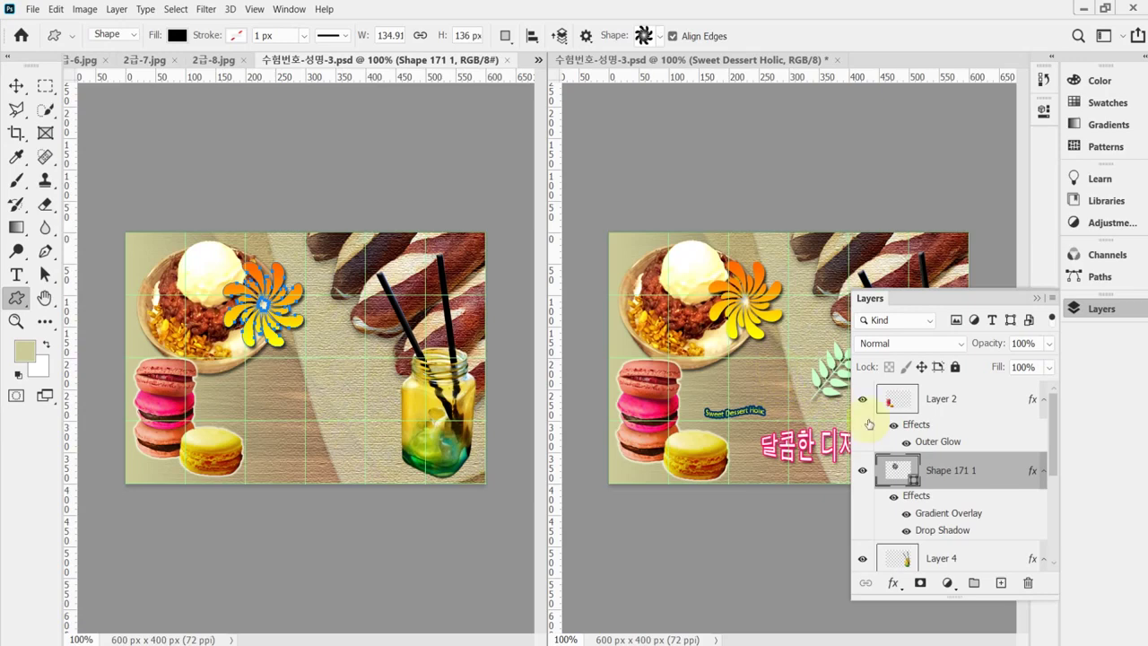
# Revert the finished reference document to its original opening snapshot in the history.
pyautogui.click(1096, 308)
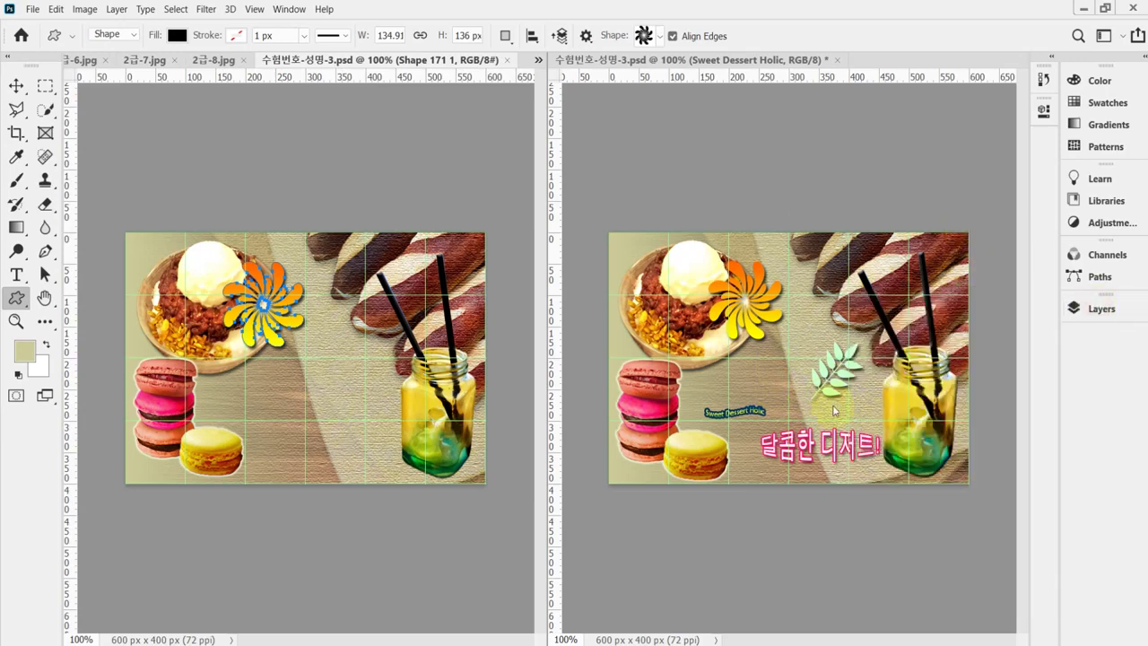
pyautogui.click(967, 224)
pyautogui.click(1041, 81)
pyautogui.scroll(5, 1029, 134)
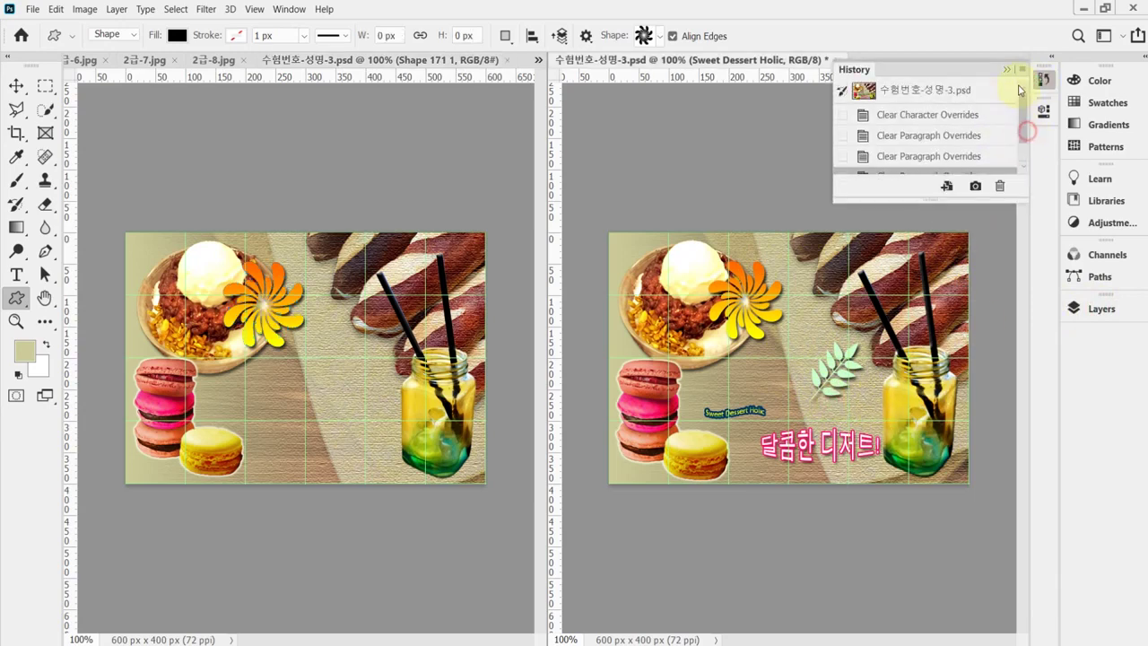
pyautogui.click(975, 89)
pyautogui.click(1047, 82)
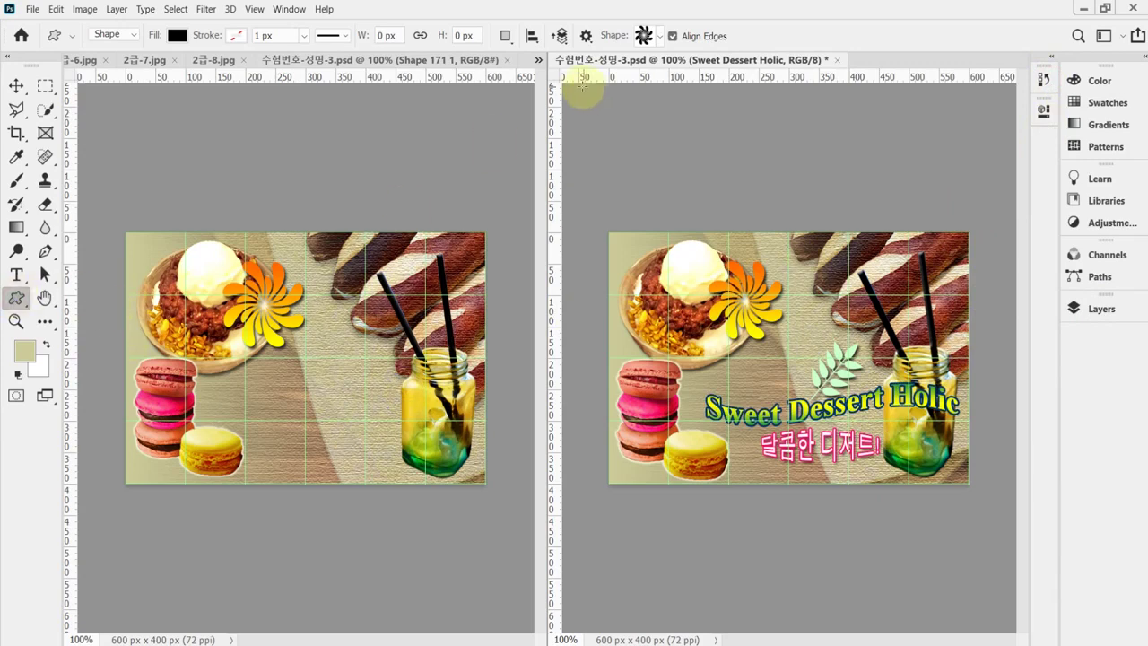
# Choose Ash Leaf from the 2019 Shapes' Leaves and draw it about 78 × 145 px beside the drink jar in the working document.
pyautogui.click(660, 36)
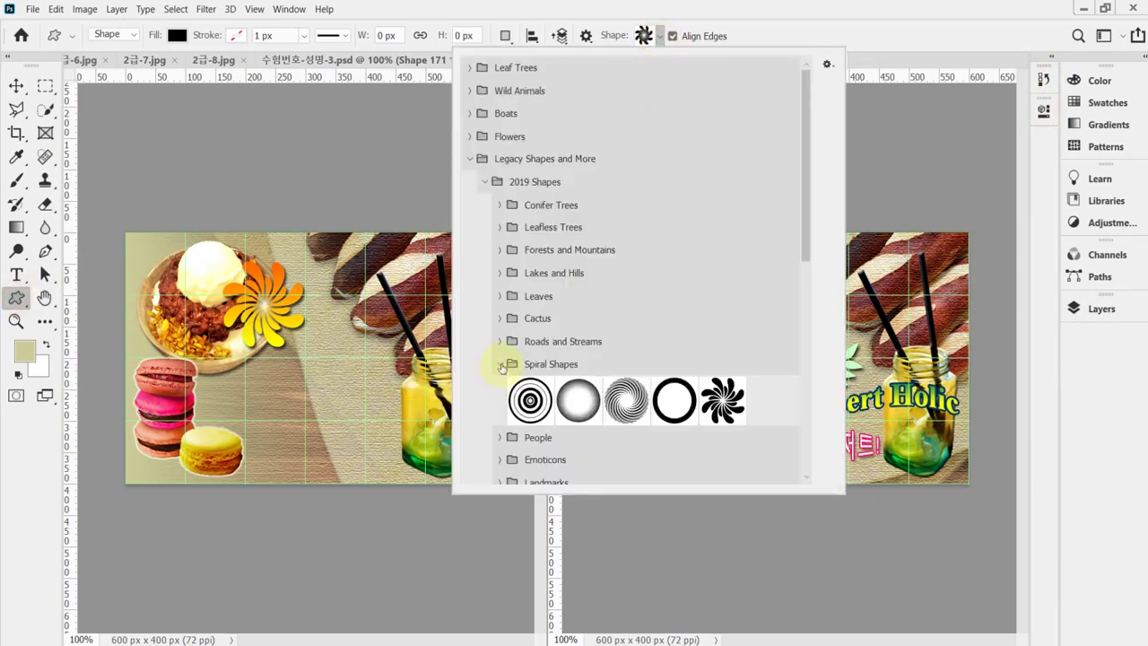
pyautogui.click(500, 365)
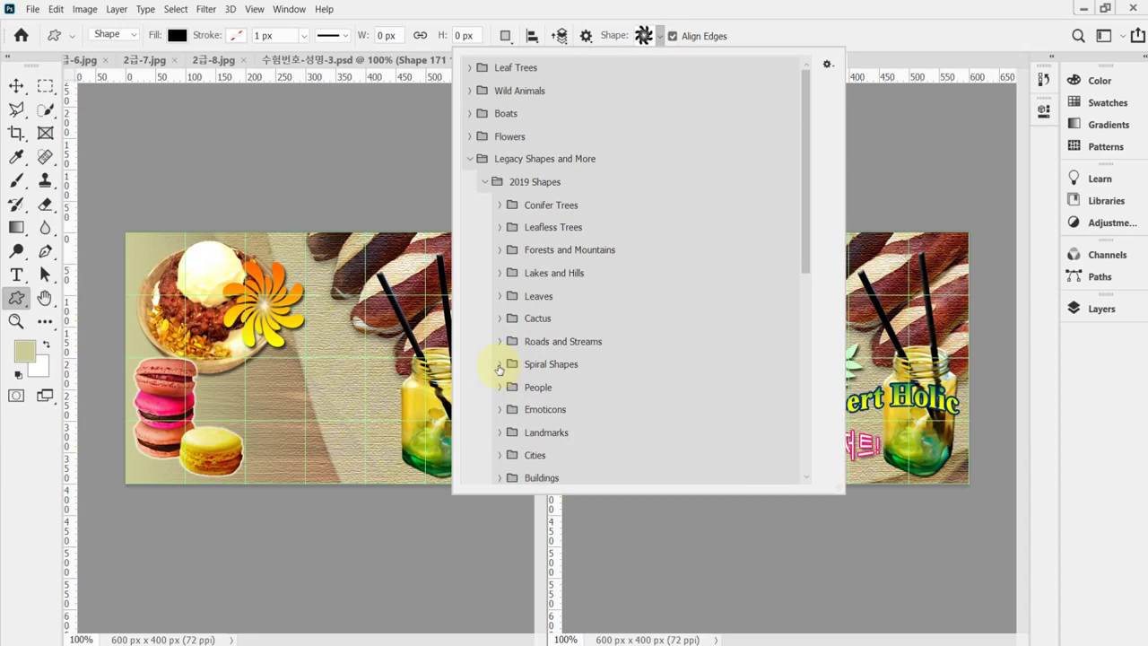
pyautogui.click(499, 296)
pyautogui.scroll(-1, 673, 332)
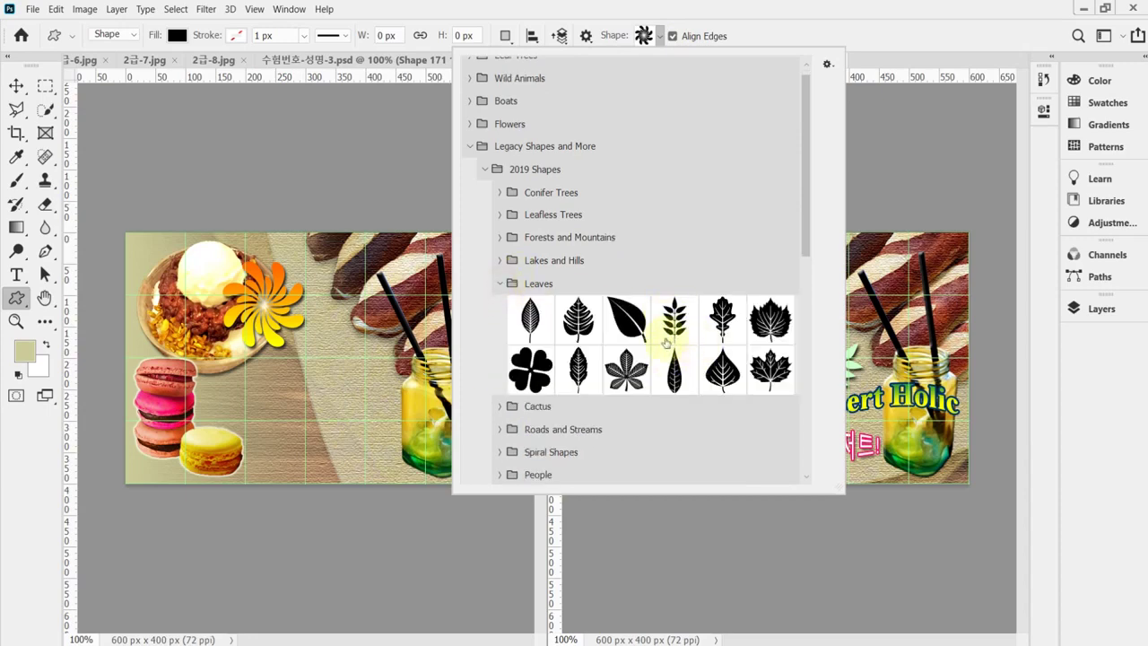
pyautogui.click(674, 331)
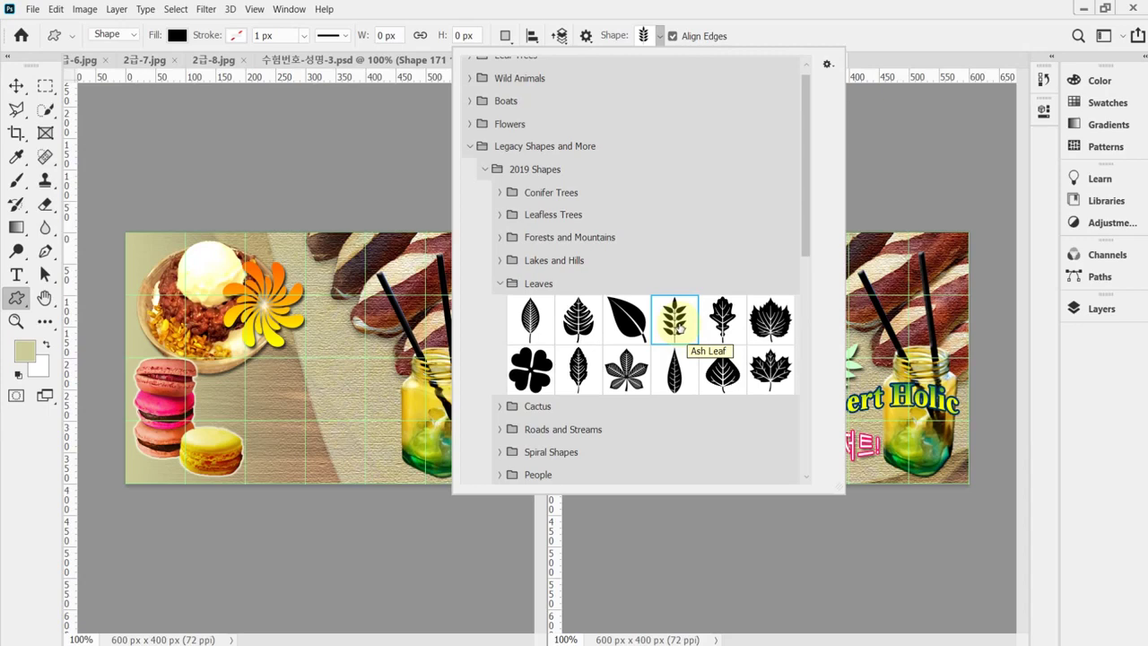
pyautogui.click(592, 10)
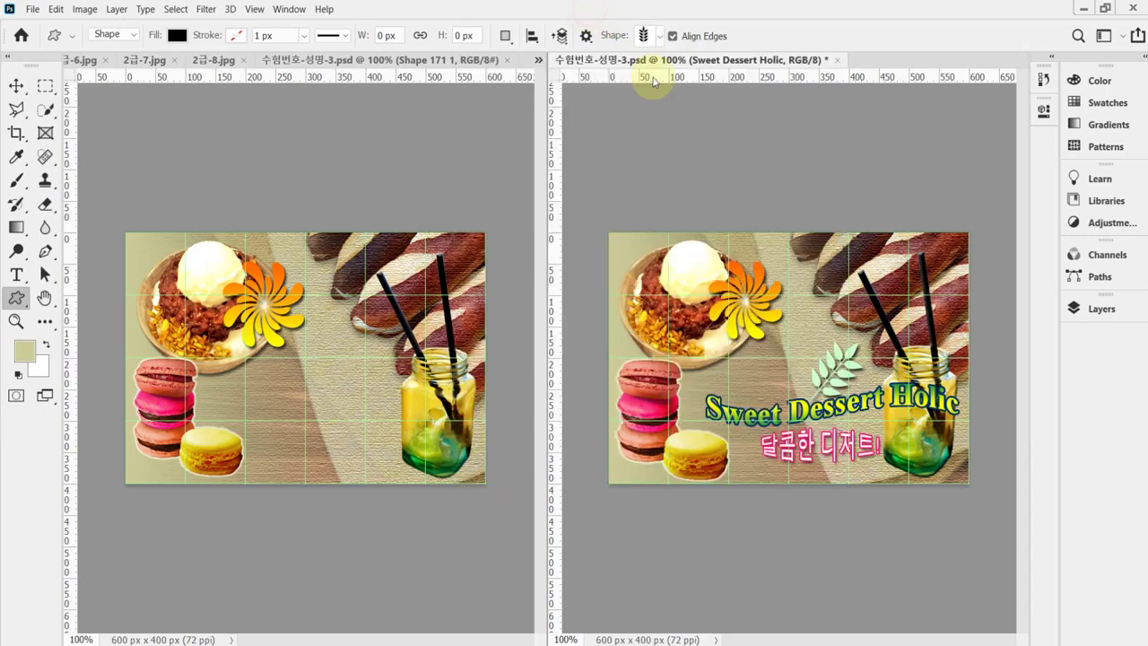
pyautogui.click(345, 357)
pyautogui.moveTo(332, 343); pyautogui.dragTo(395, 434)
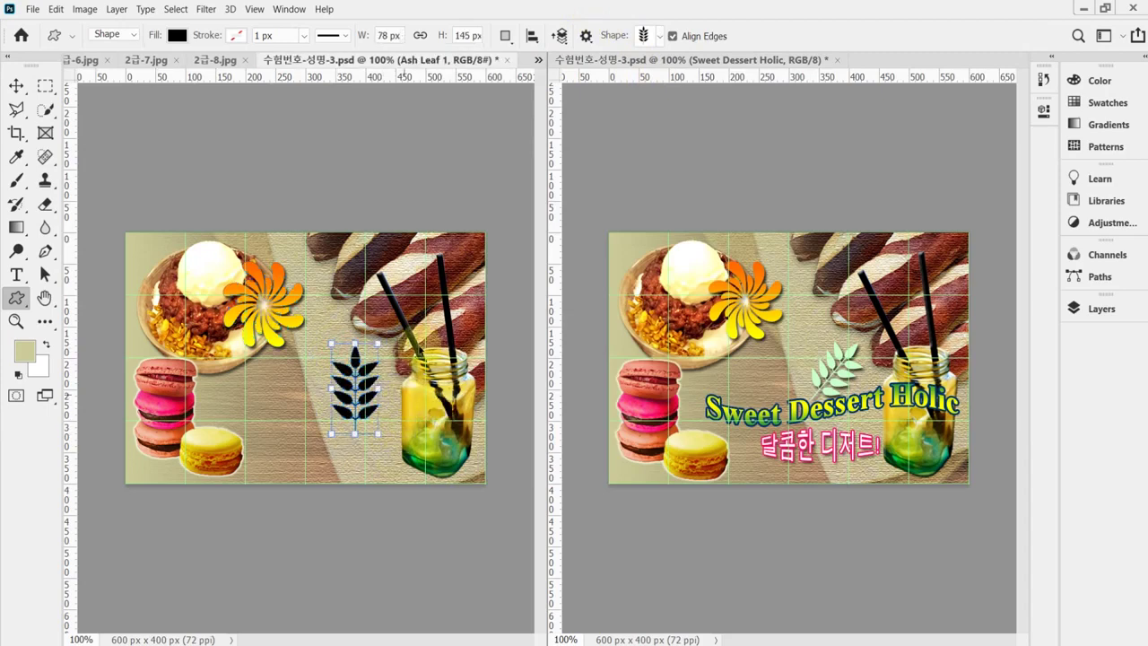
# Rotate the ash leaf about 33° clockwise, scale it to about 96%, and position it beside the jar as in the reference.
pyautogui.hotkey('ctrl', 't')
pyautogui.moveTo(410, 315); pyautogui.dragTo(425, 355)
pyautogui.moveTo(359, 339); pyautogui.dragTo(375, 363)
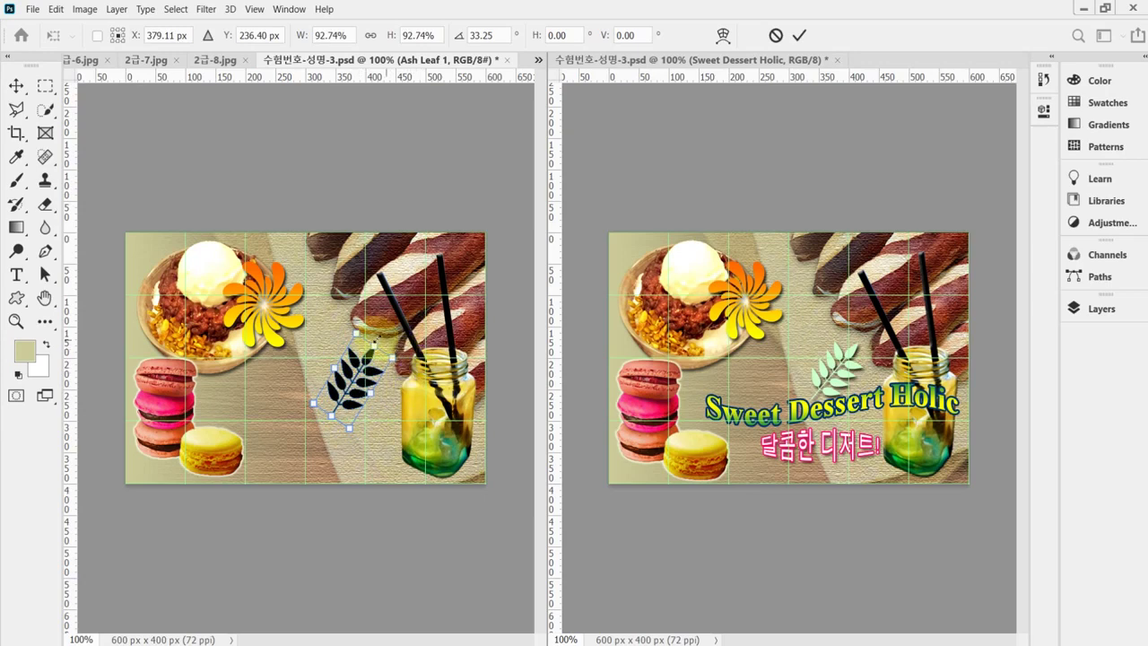
pyautogui.moveTo(359, 331); pyautogui.dragTo(365, 348)
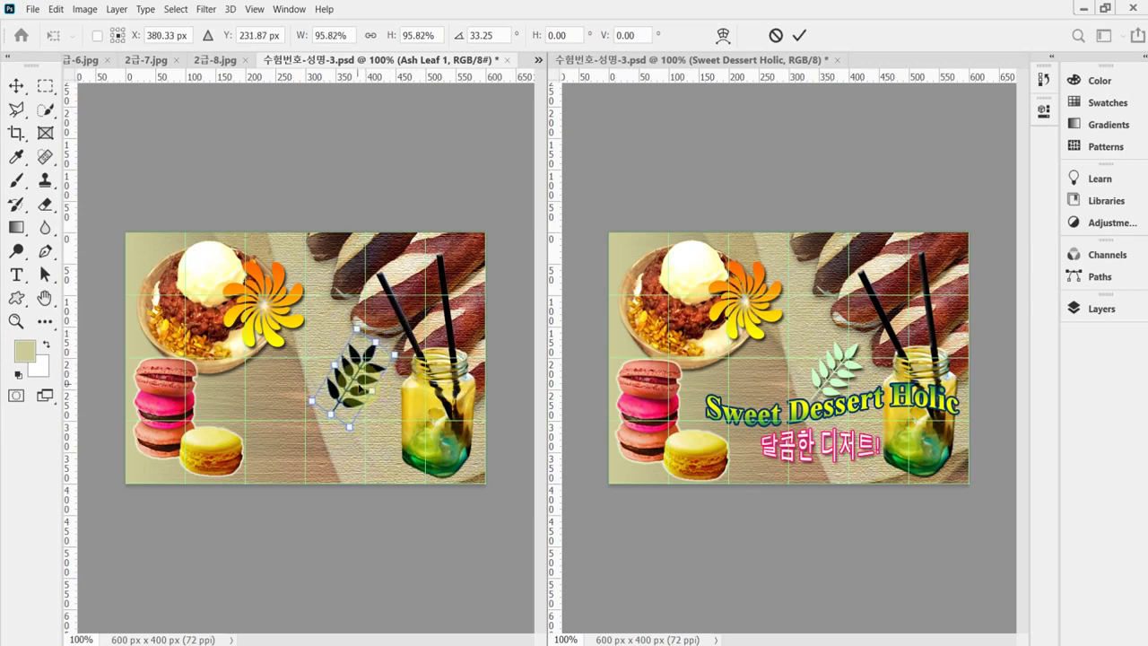
pyautogui.press('u')
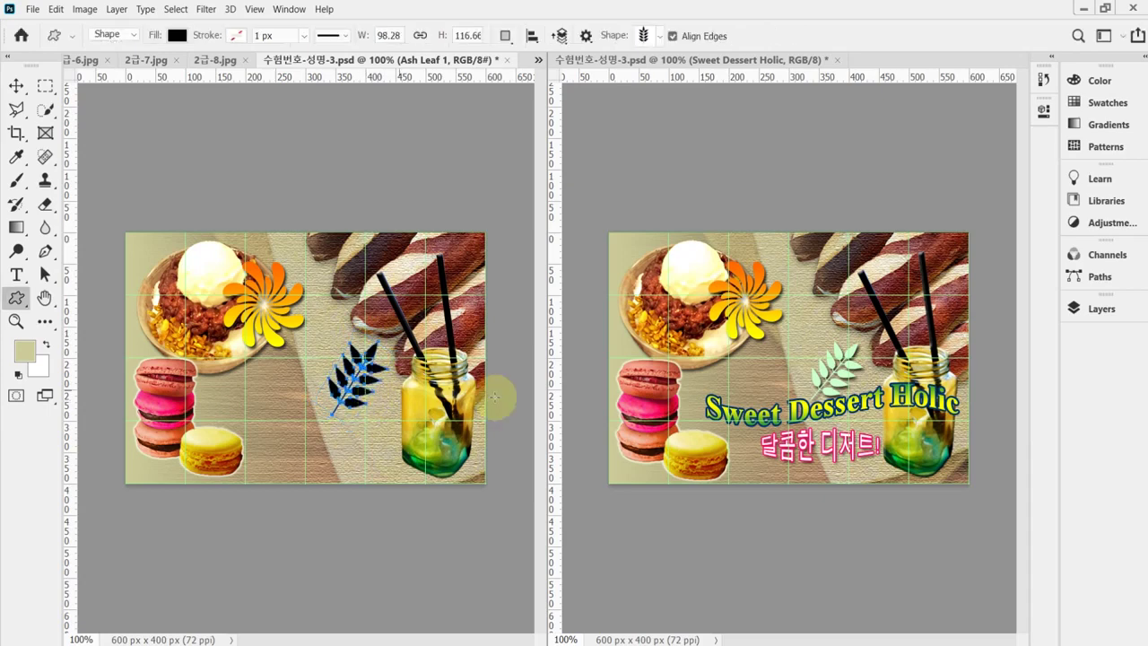
# Set the ash leaf shape's fill color to #ccffcc.
pyautogui.click(1095, 307)
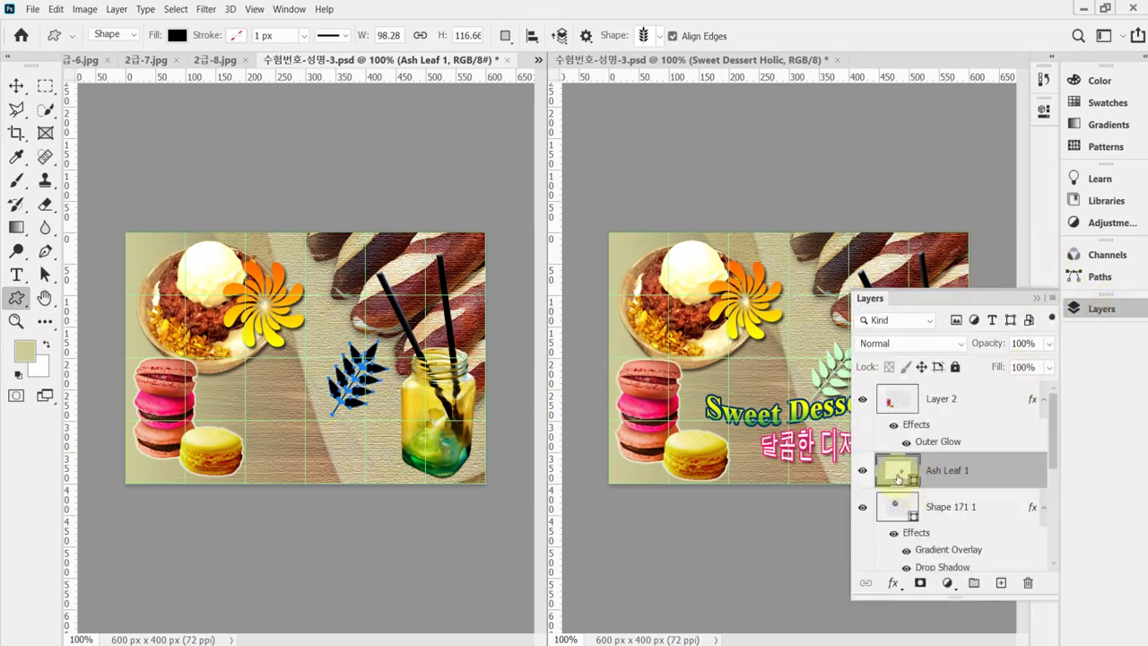
pyautogui.doubleClick(901, 472)
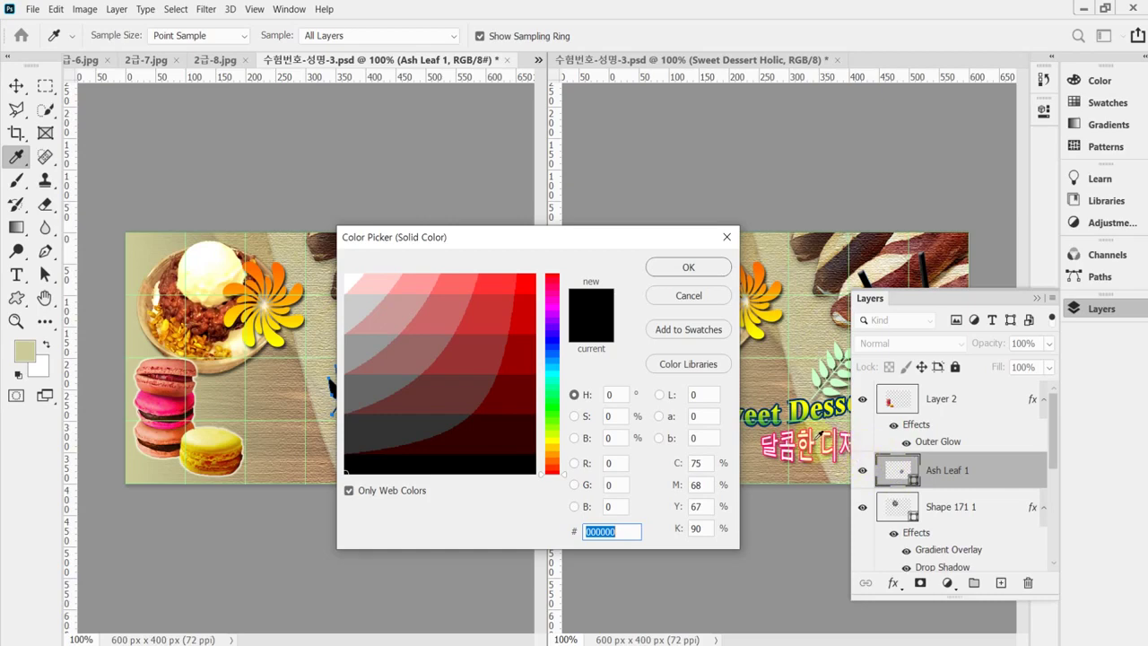
pyautogui.write('cfc')
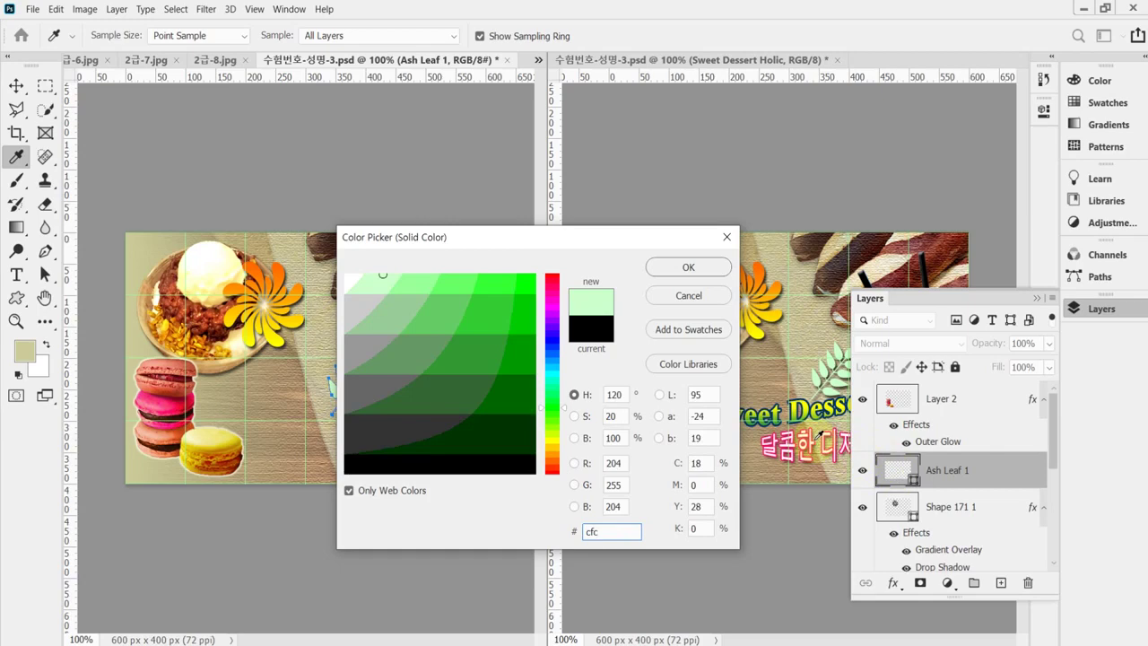
pyautogui.press('Return')
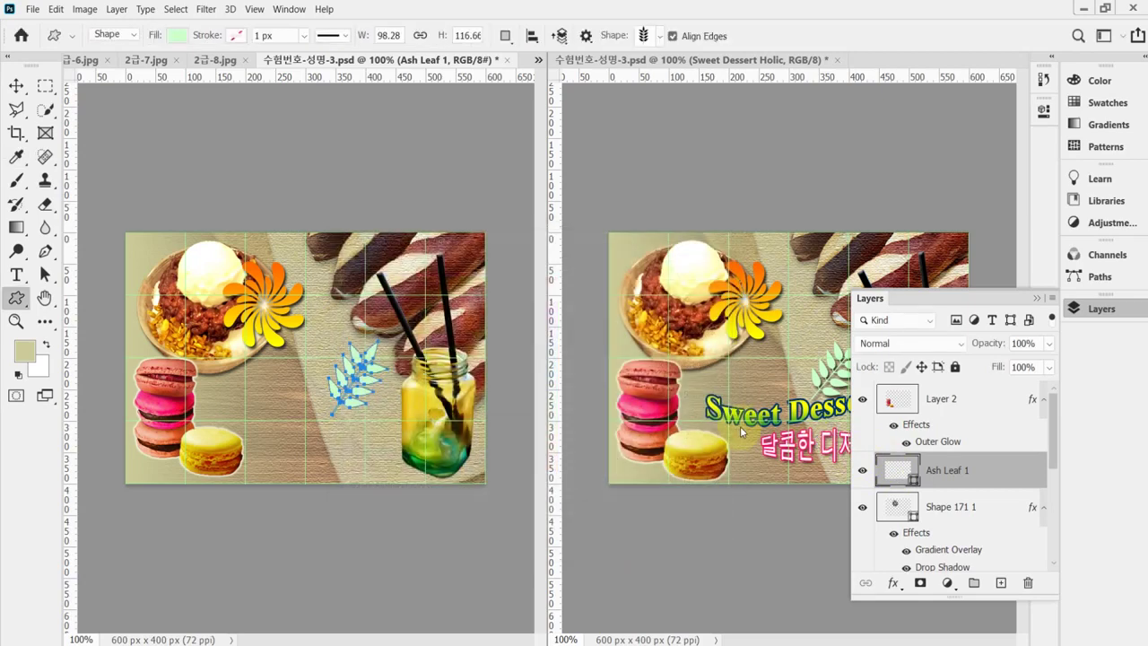
# Add a Drop Shadow with 75% opacity to the ash leaf and save the document.
pyautogui.click(892, 584)
pyautogui.click(905, 579)
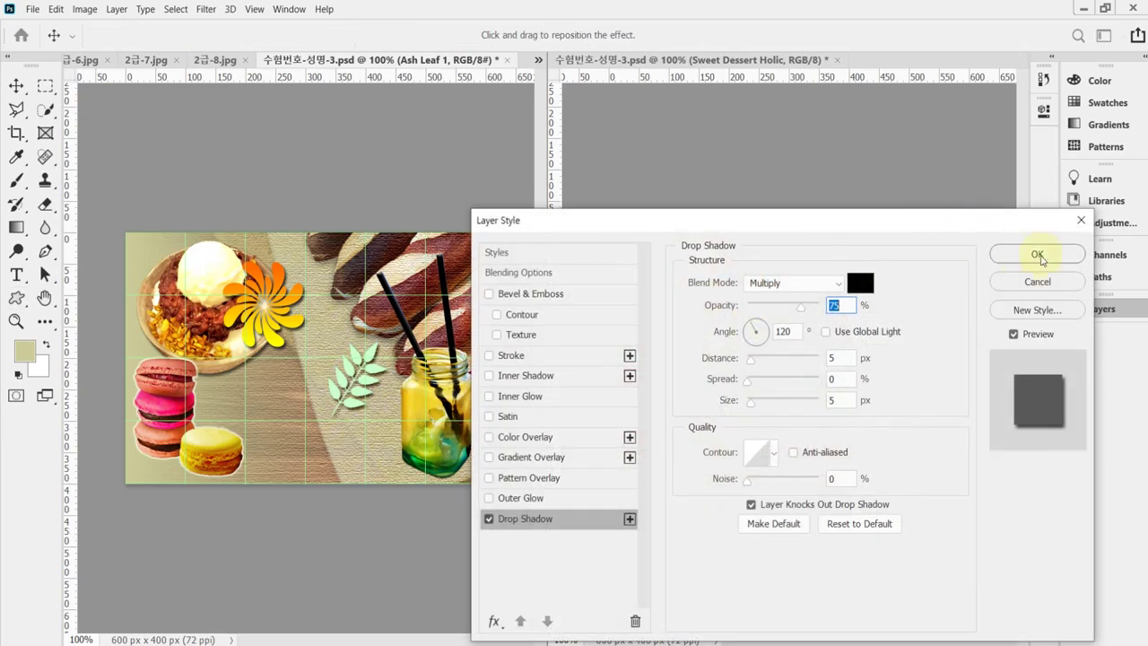
pyautogui.click(1041, 257)
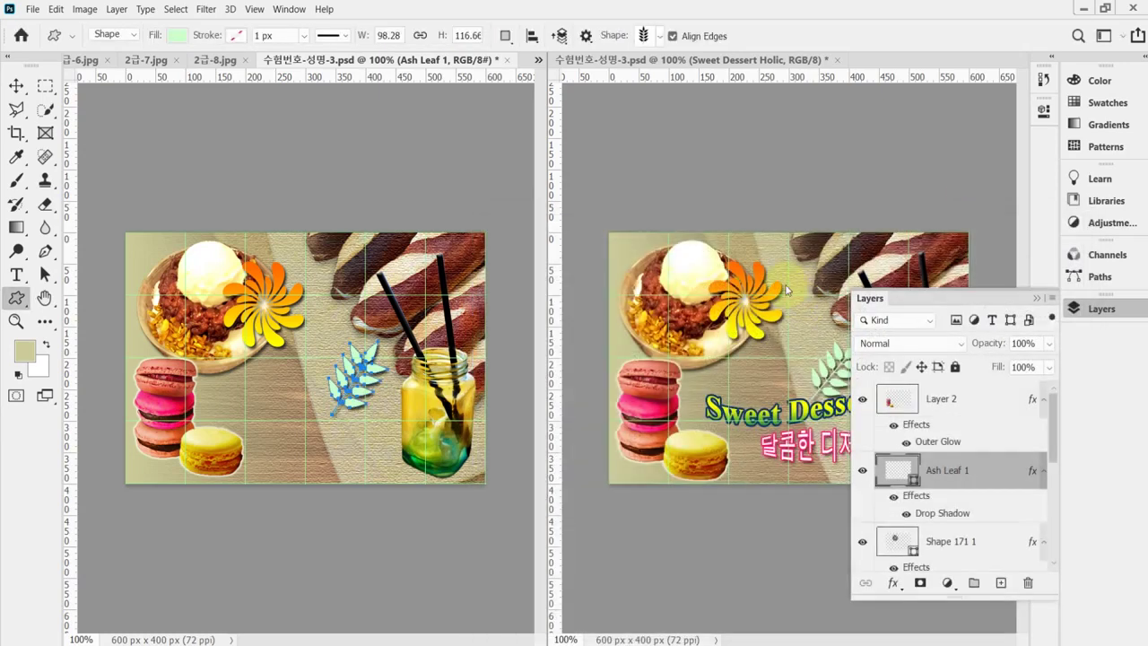
pyautogui.hotkey('ctrl', 's')
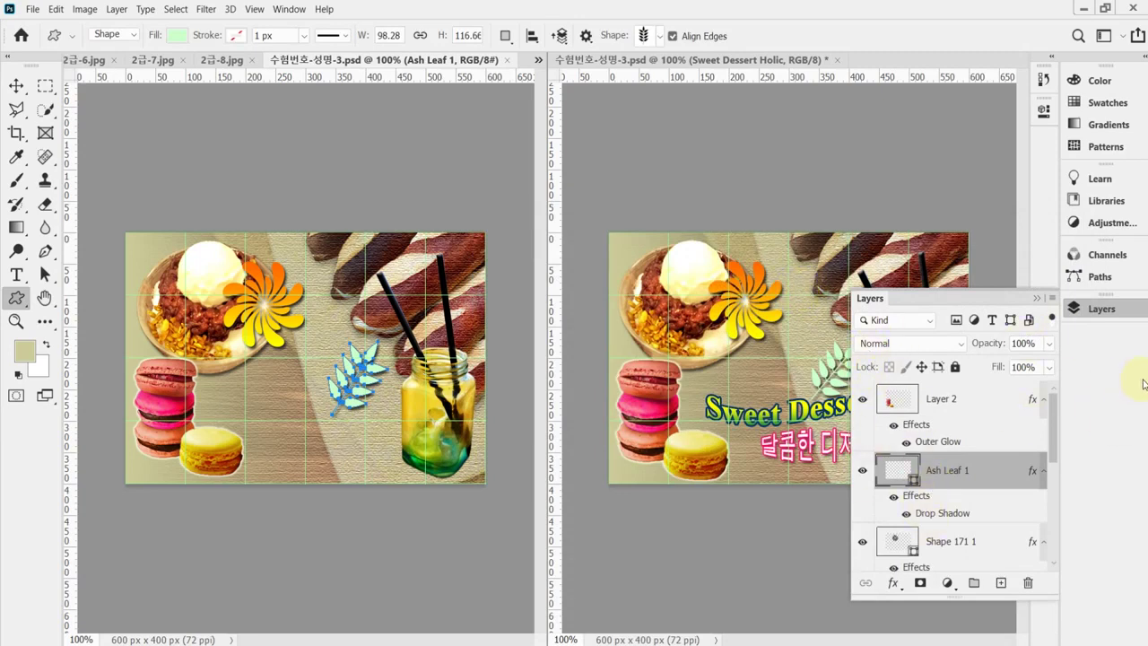
# Copy "Sweet Dessert Holic" from the Notepad memo and check its font and layer style requirements in the Acrobat PDF.
pyautogui.click(1110, 310)
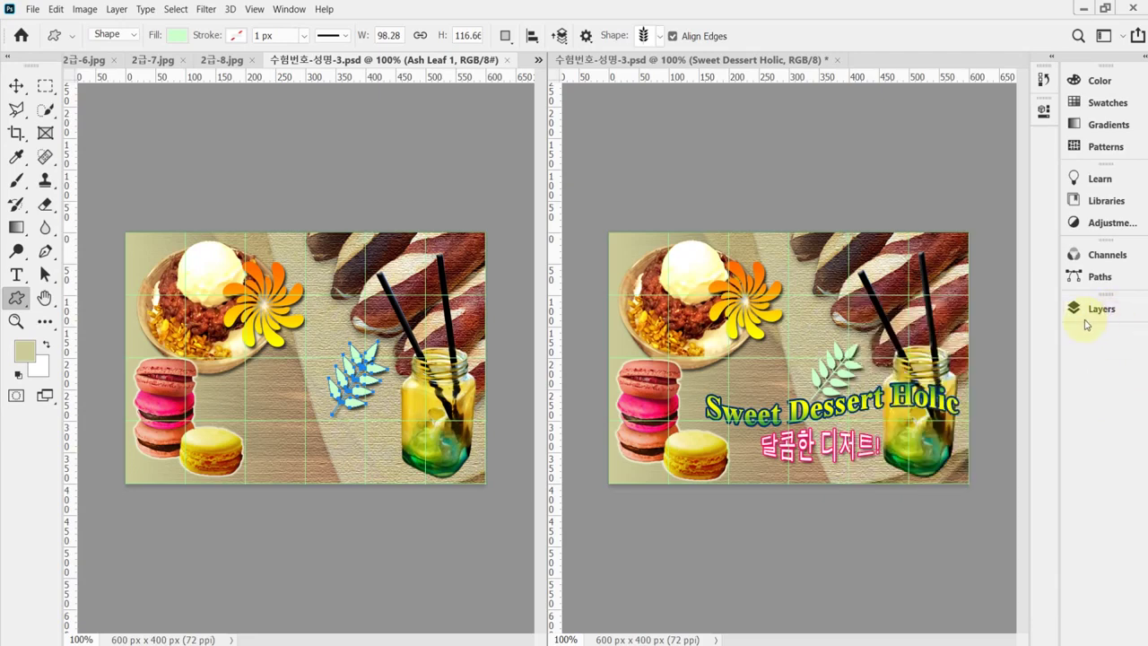
pyautogui.hotkey('alt', 'Tab')
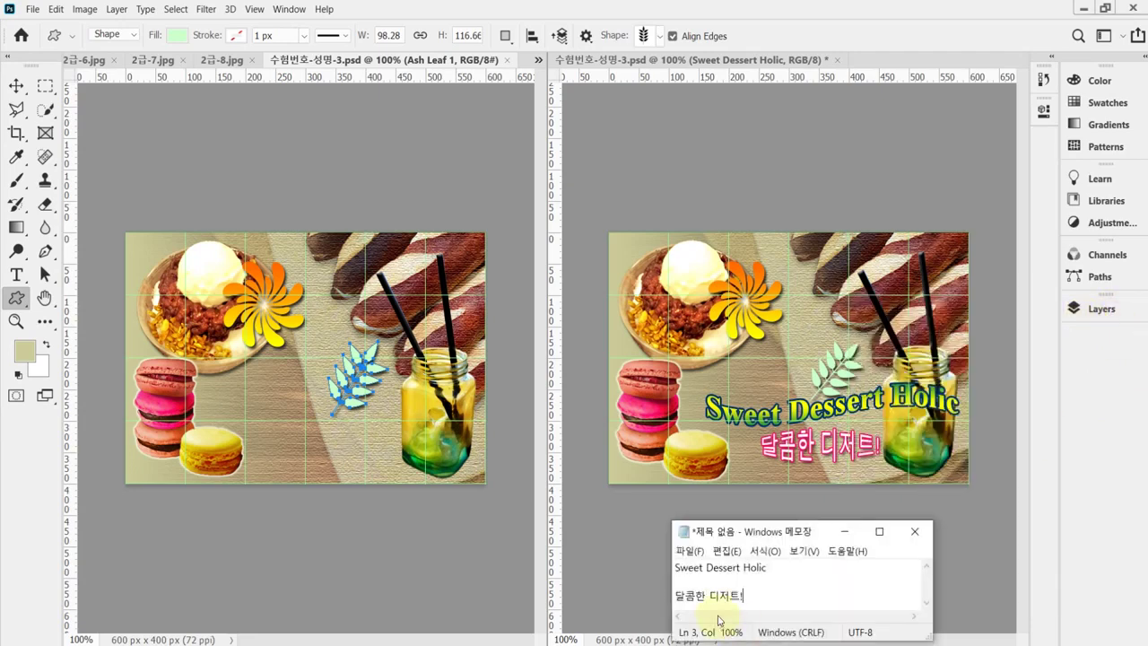
pyautogui.moveTo(805, 570); pyautogui.dragTo(623, 557)
pyautogui.hotkey('ctrl', 'c')
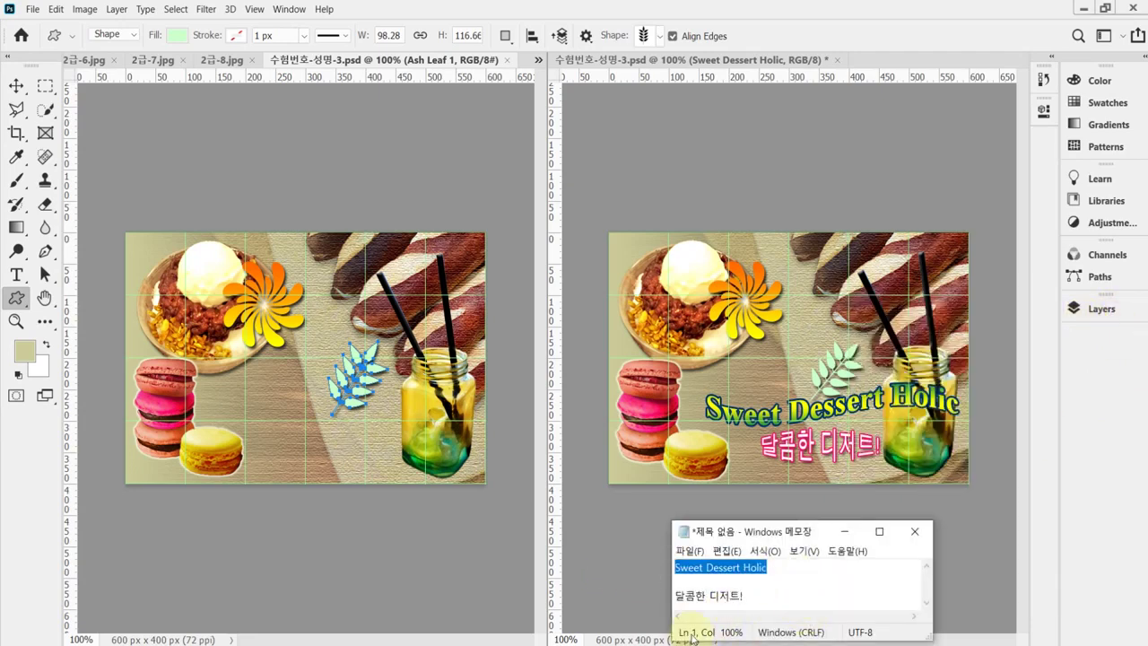
pyautogui.hotkey('alt', 'Tab')
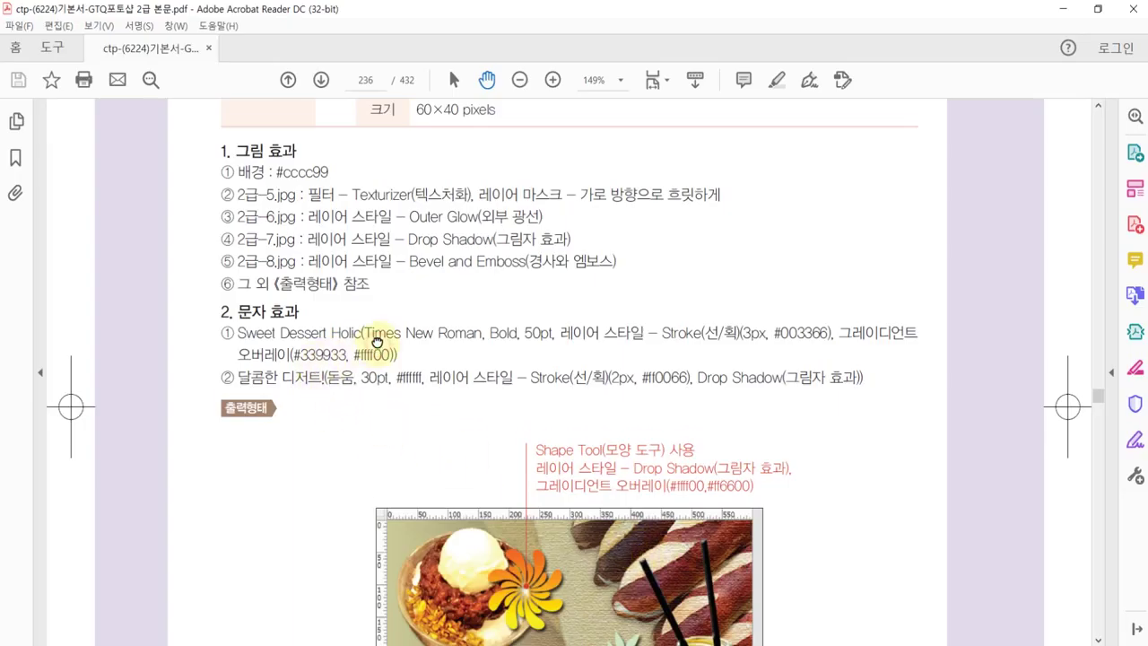
pyautogui.moveTo(377, 341); pyautogui.dragTo(374, 329)
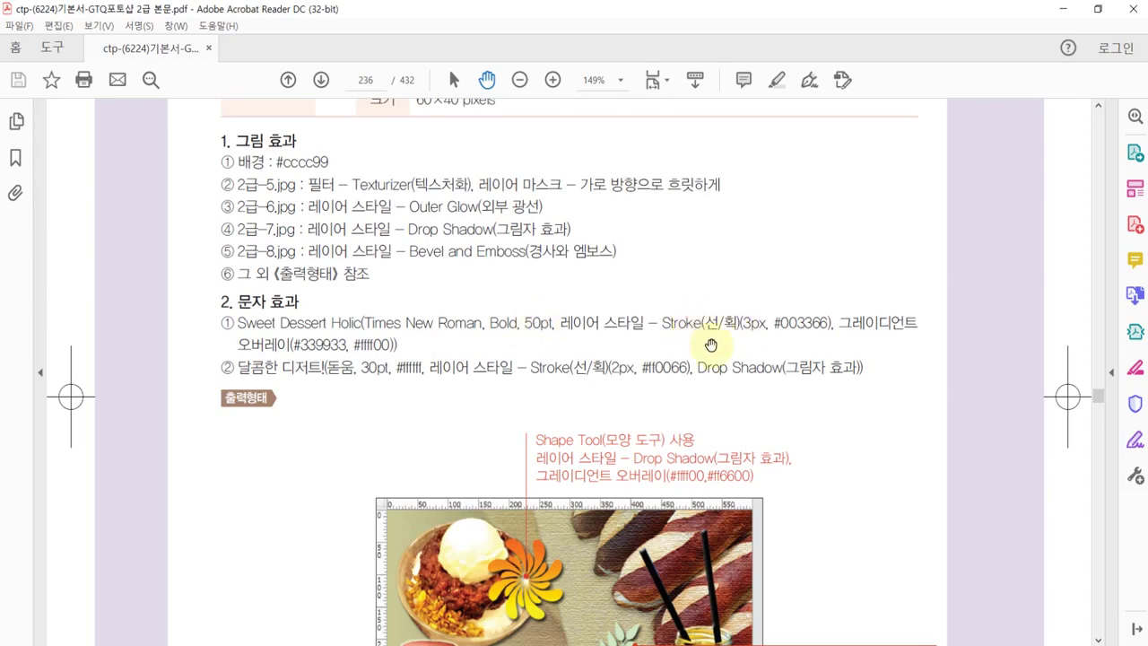
pyautogui.scroll(-4, 642, 525)
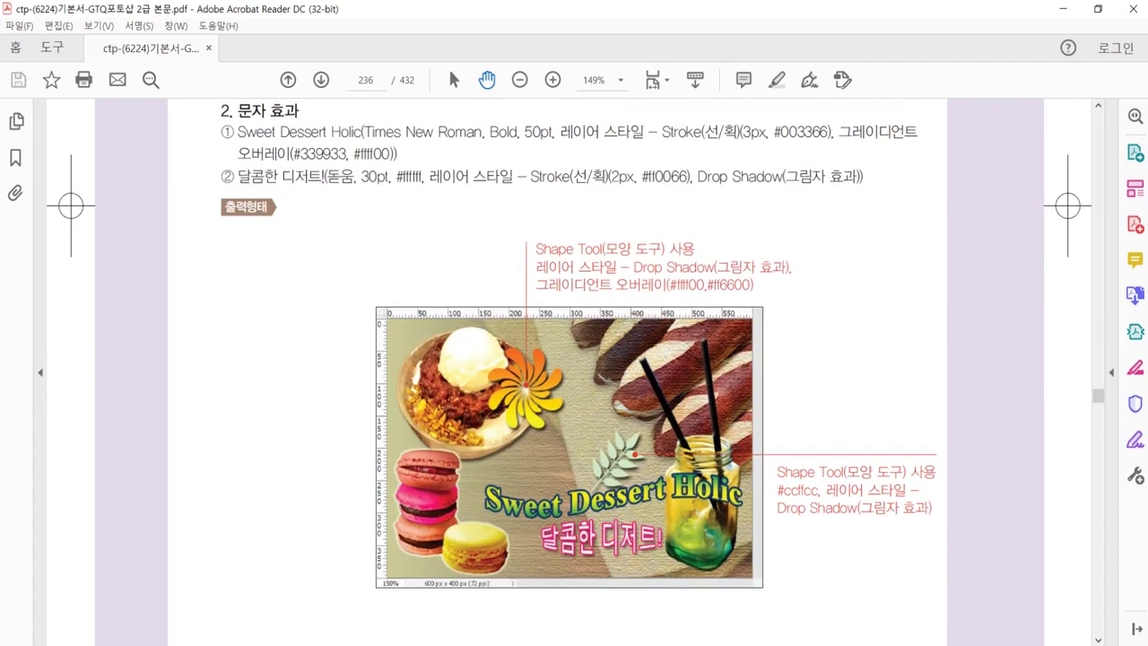
# Back in Photoshop, start a horizontal text beside the macarons in the working document and set its font to Times New Roman Bold, 50 pt.
pyautogui.hotkey('alt', 'Tab')
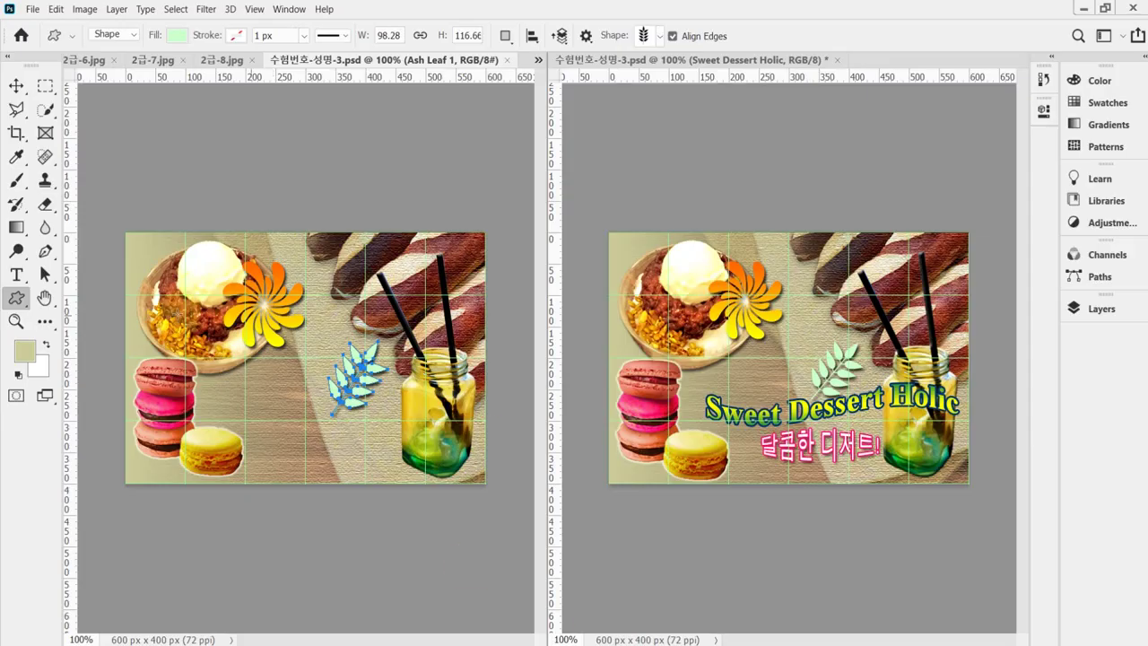
pyautogui.click(17, 274)
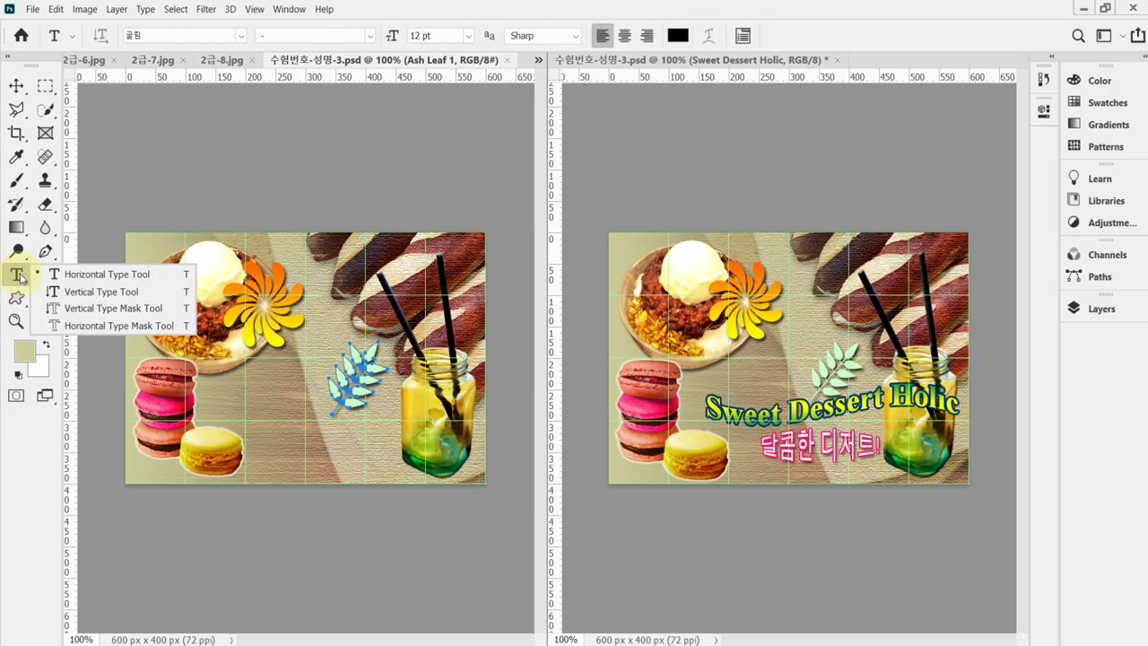
pyautogui.click(82, 281)
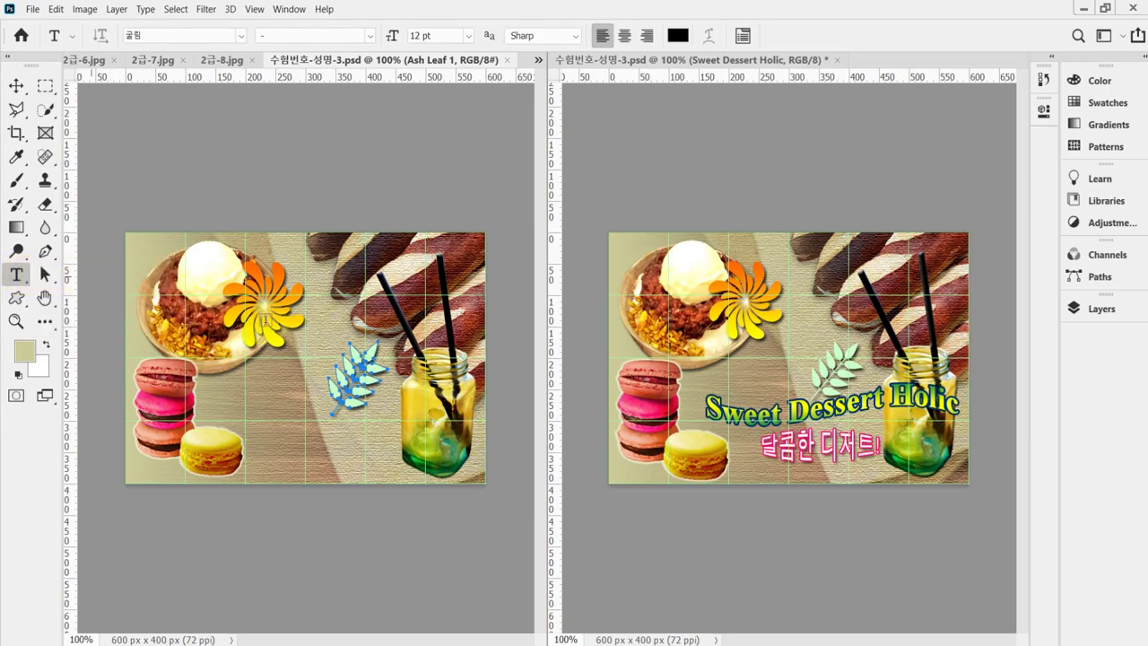
pyautogui.click(222, 409)
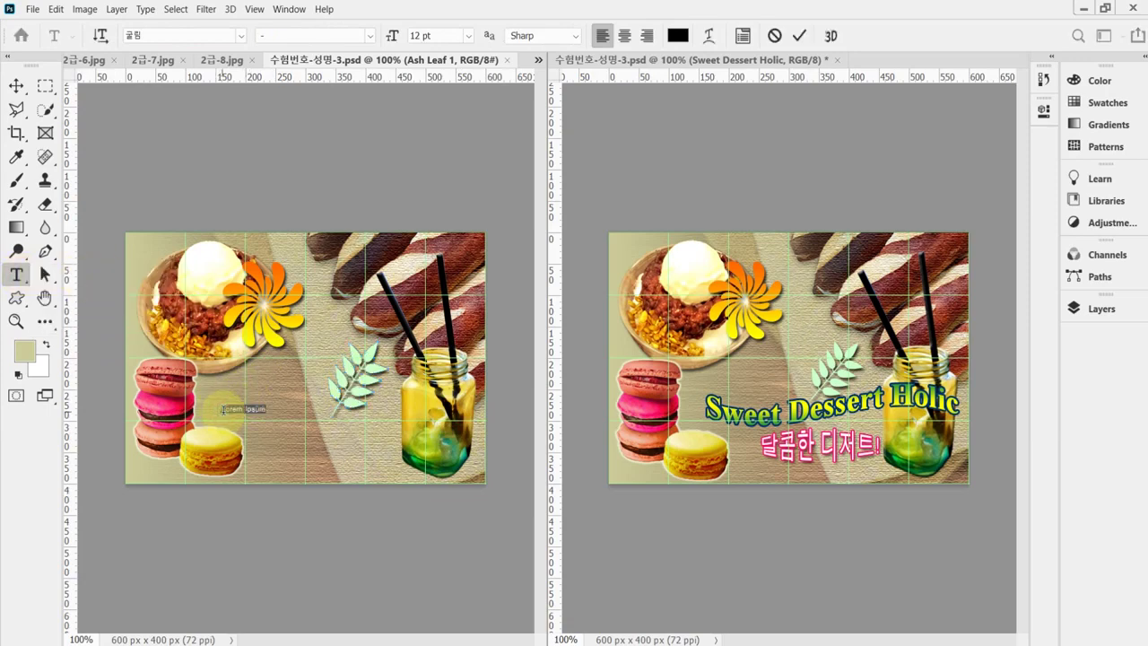
pyautogui.click(219, 38)
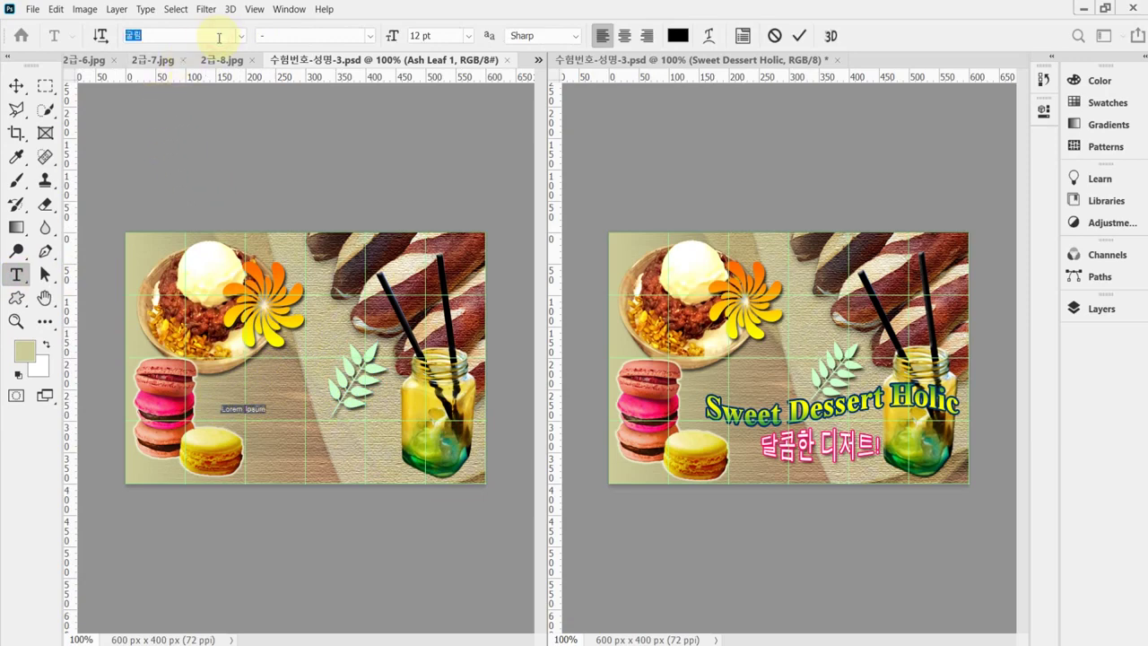
pyautogui.write('ti')
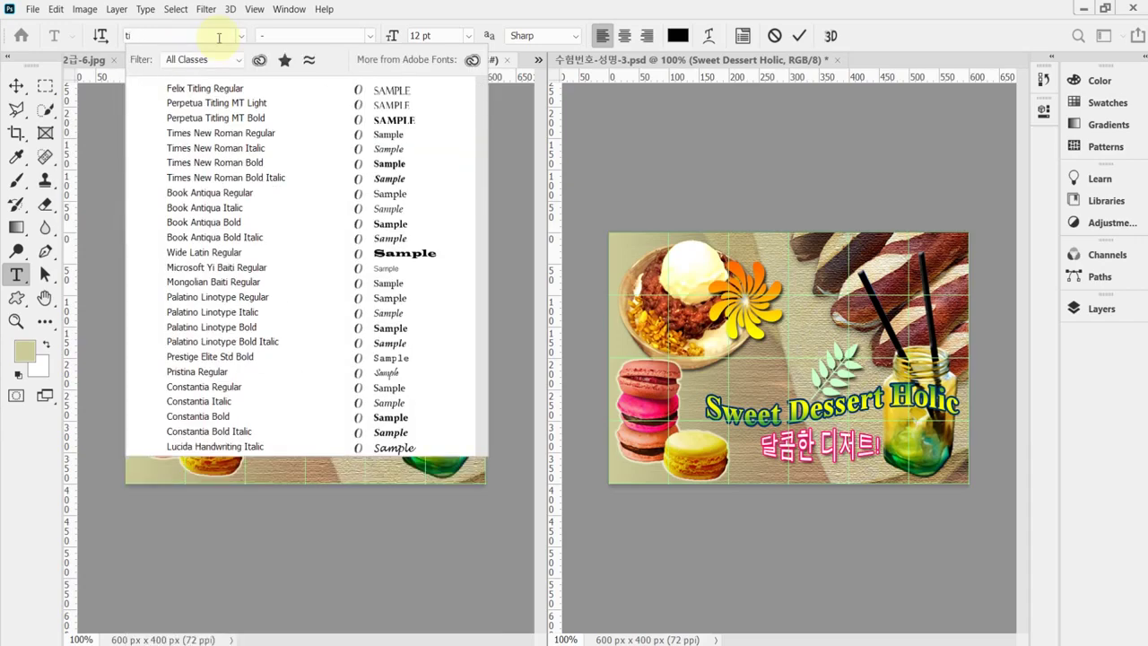
pyautogui.press('BackSpace')
pyautogui.write('mes New Roman')
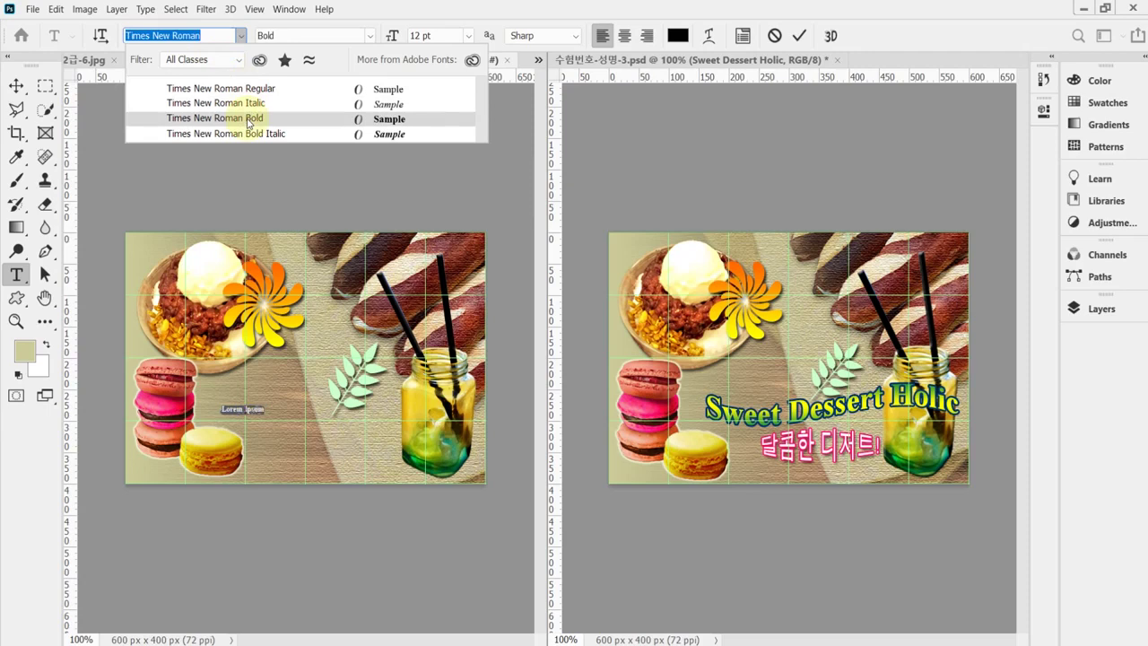
pyautogui.click(248, 120)
pyautogui.click(395, 37)
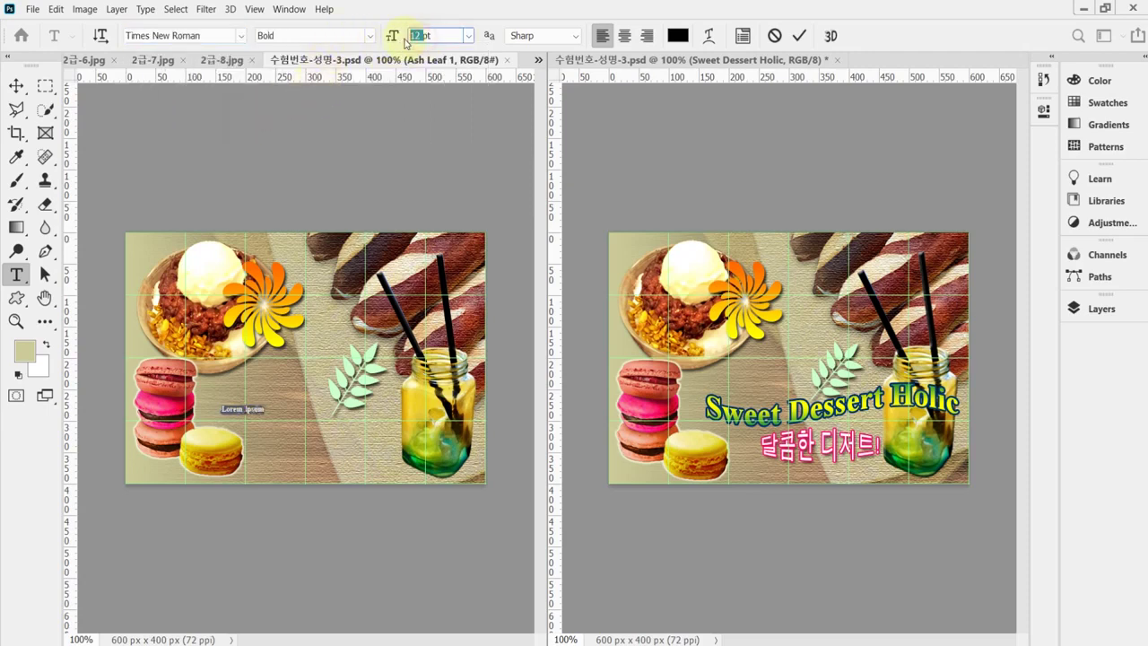
pyautogui.write('50')
pyautogui.press('Return')
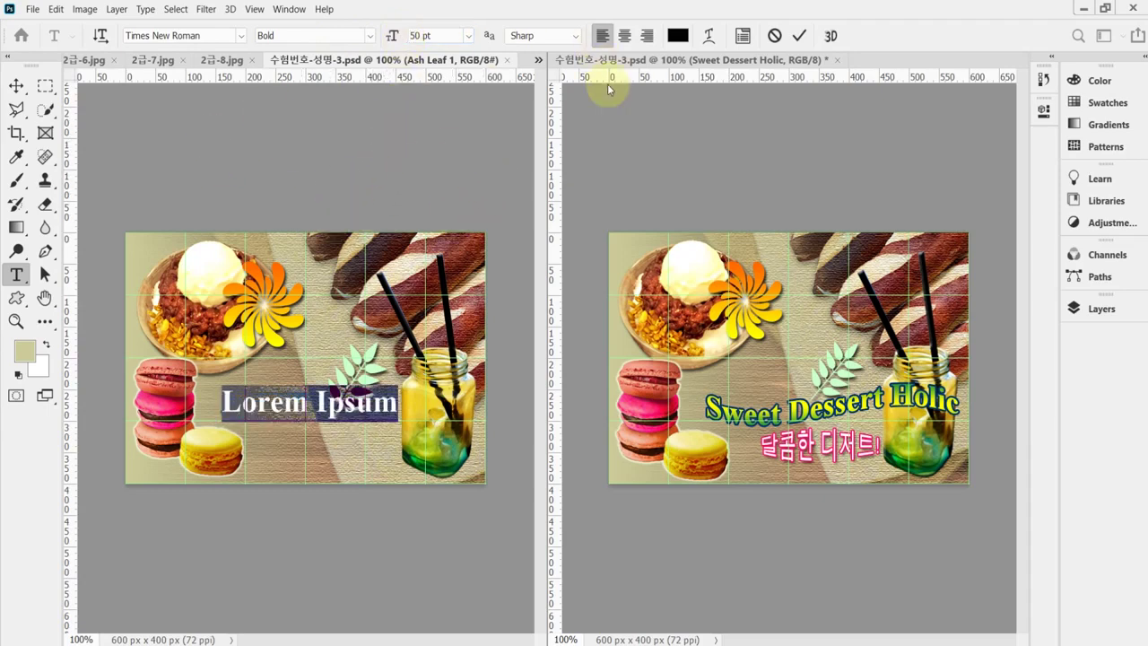
# Replace the placeholder text with the copied line "Sweet Dessert Holic".
pyautogui.click(279, 403)
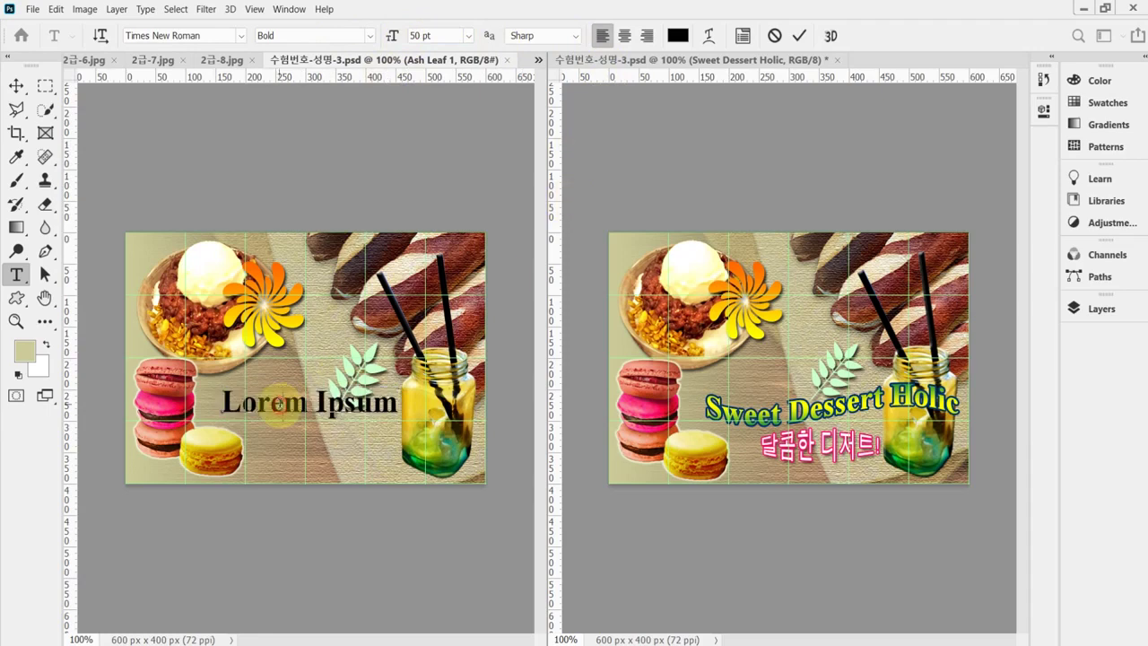
pyautogui.hotkey('ctrl', 'a')
pyautogui.hotkey('ctrl', 'v')
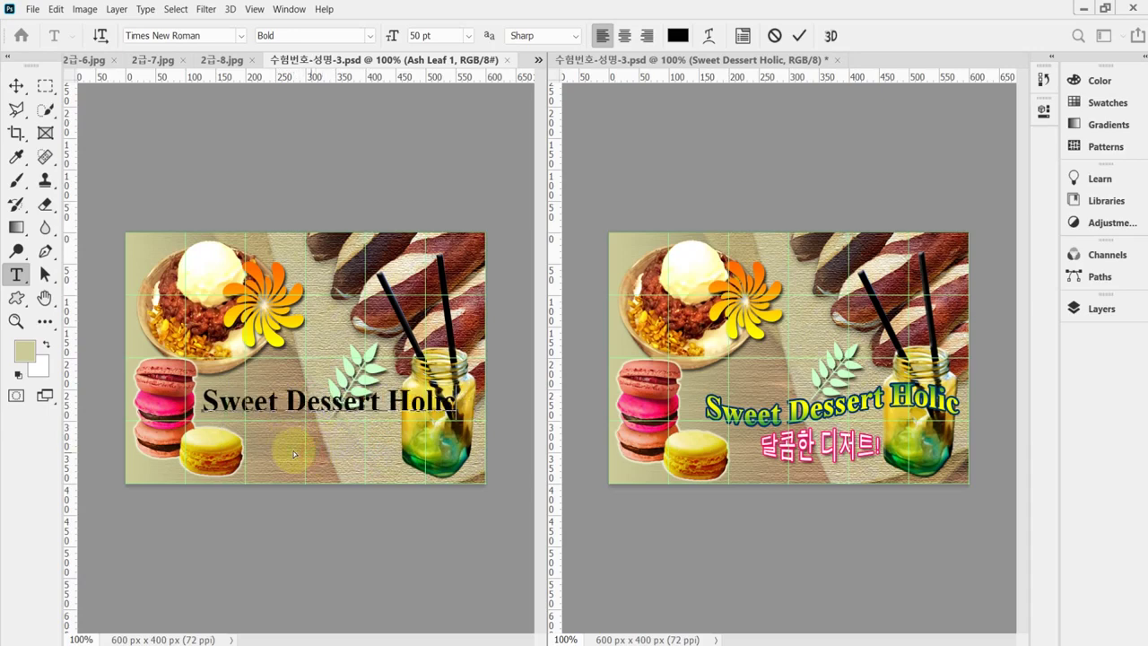
# Warp the "Sweet Dessert Holic" text with the horizontal Flag style and a bend of -50%.
pyautogui.click(708, 35)
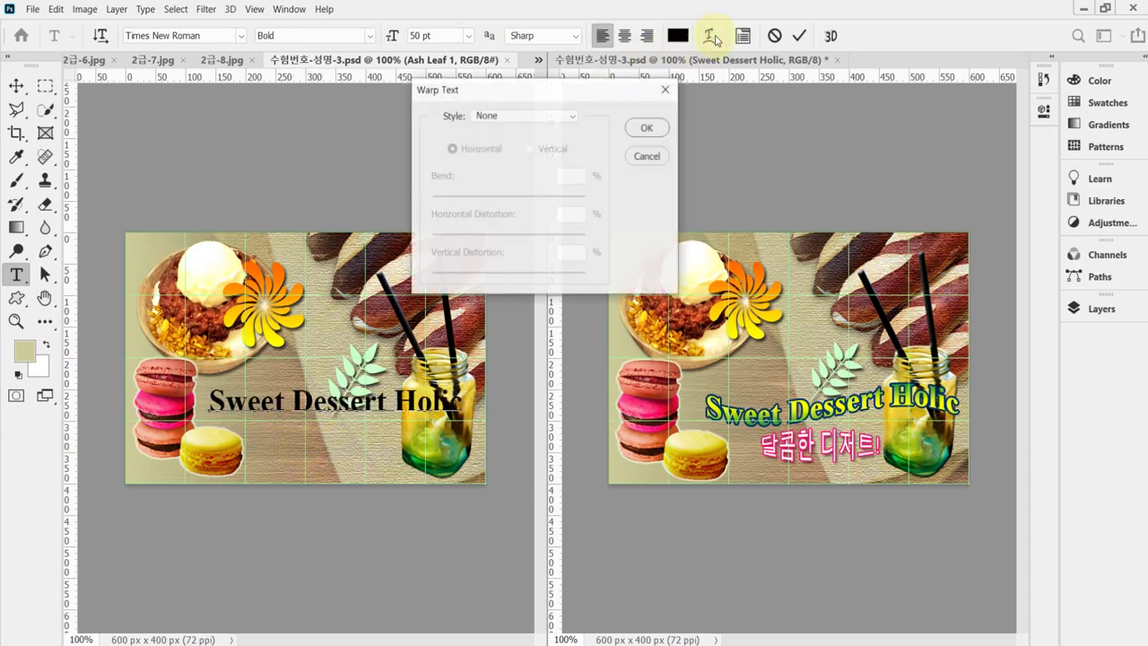
pyautogui.click(531, 116)
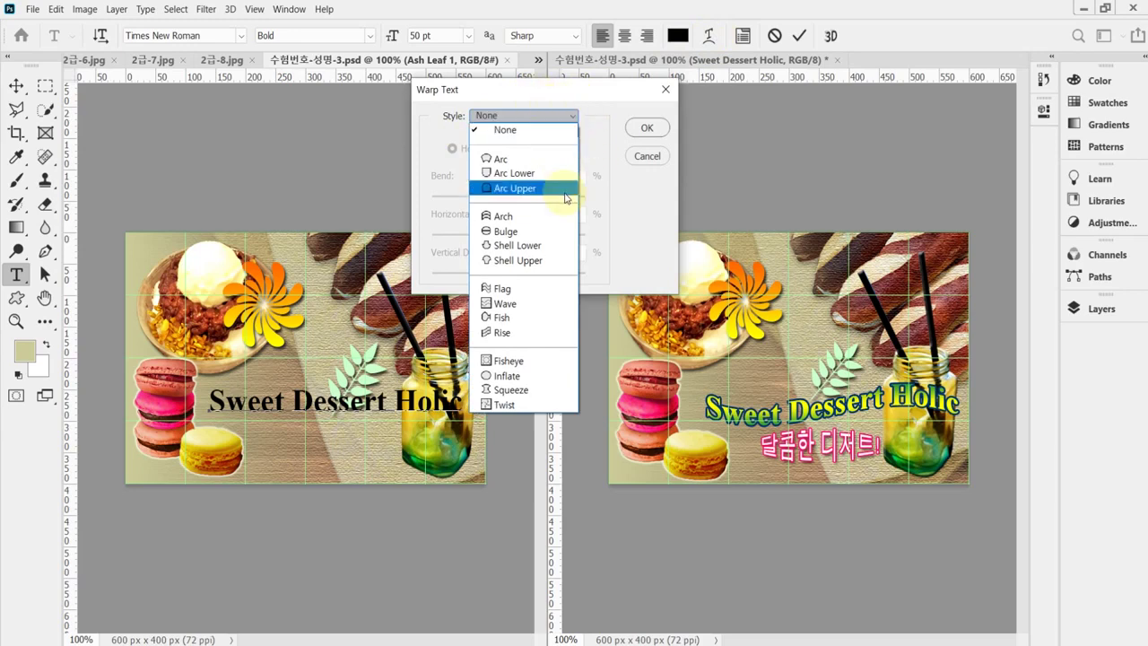
pyautogui.click(542, 293)
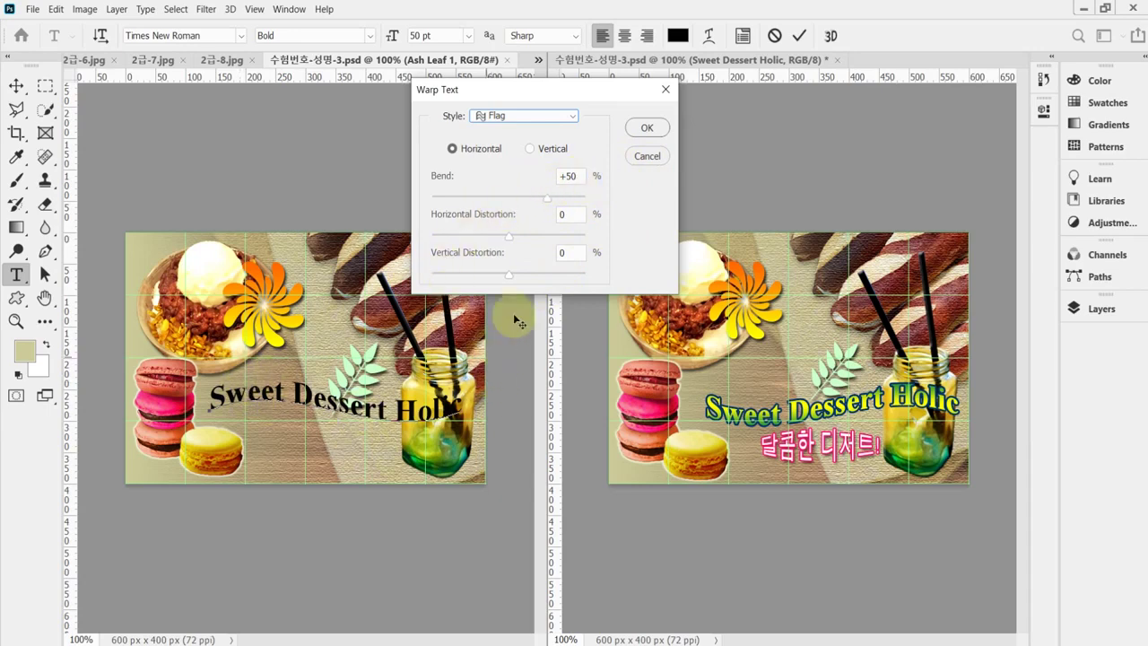
pyautogui.click(496, 195)
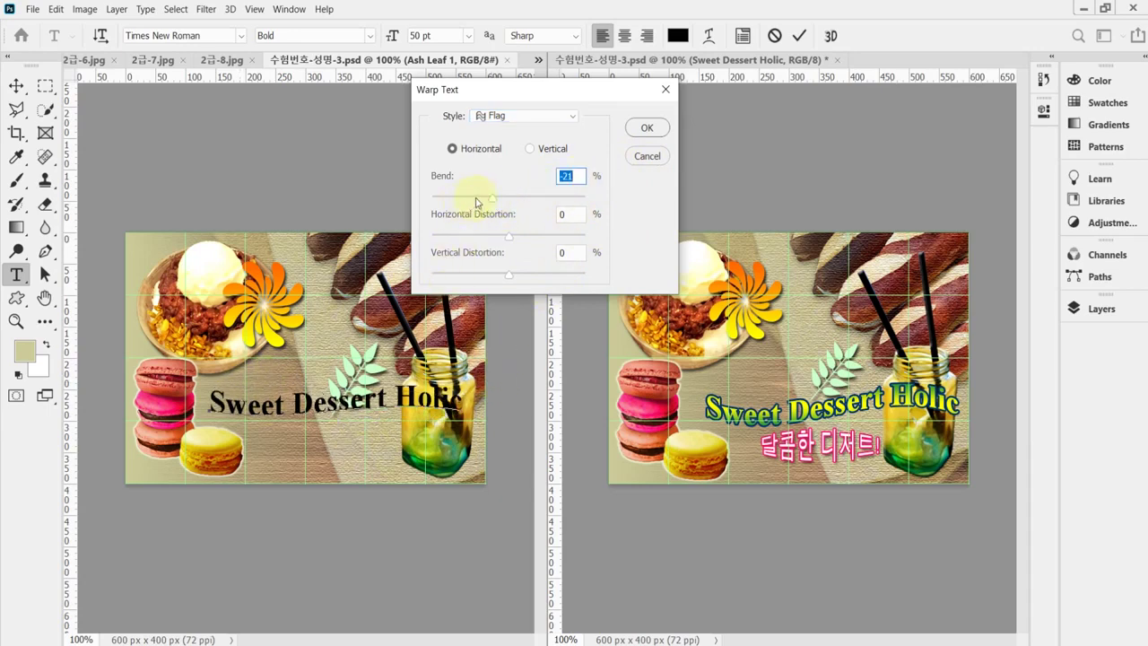
pyautogui.write('-51')
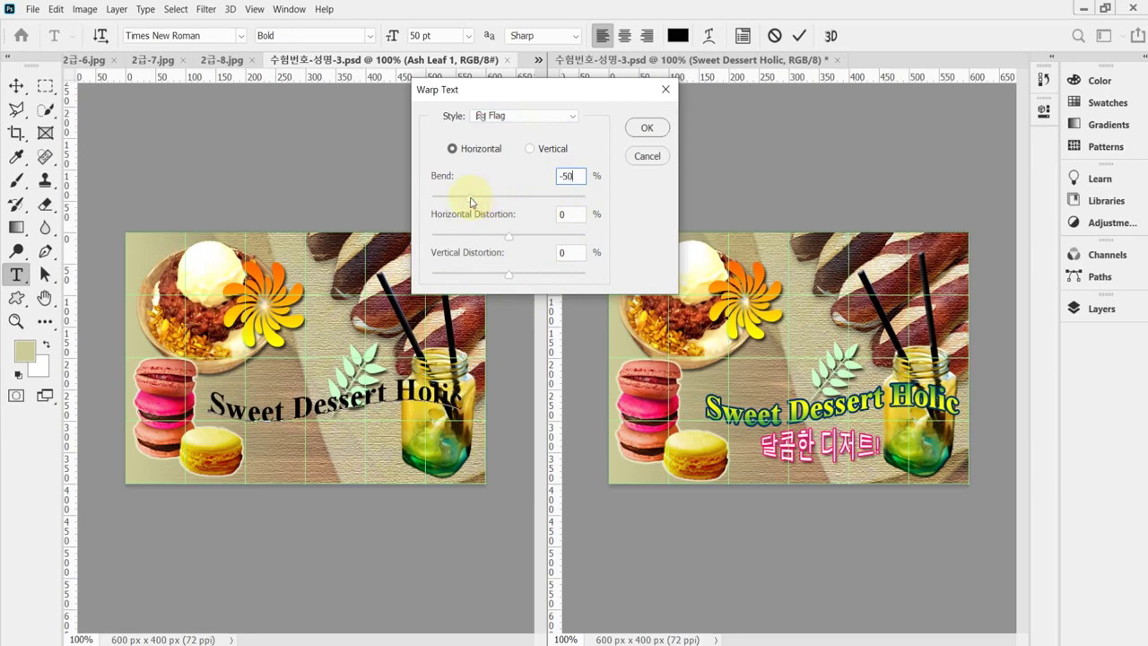
pyautogui.click(579, 173)
pyautogui.write('-47')
pyautogui.press('Return')
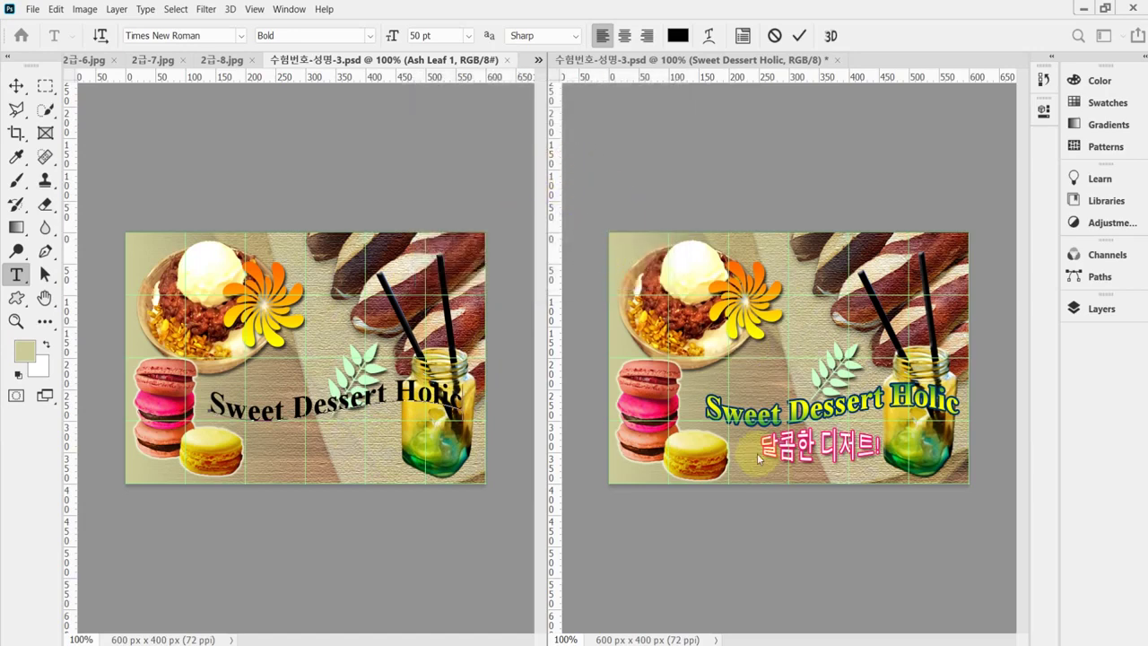
# Add a 3 px outside Stroke layer style to the "Sweet Dessert Holic" text layer.
pyautogui.click(1099, 309)
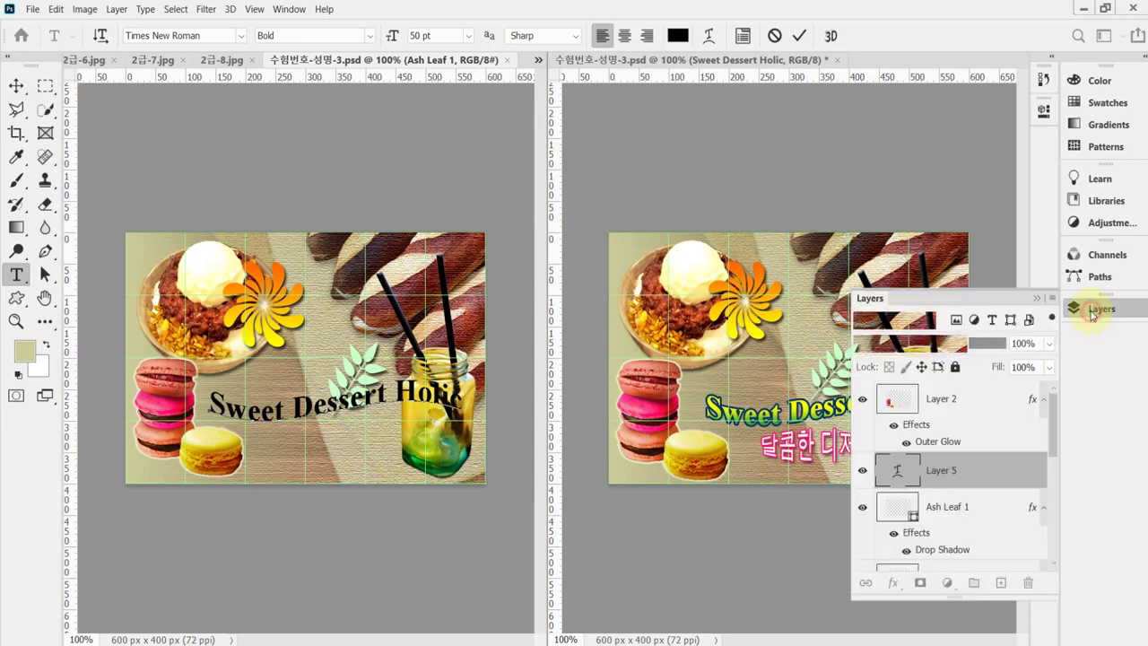
pyautogui.click(894, 584)
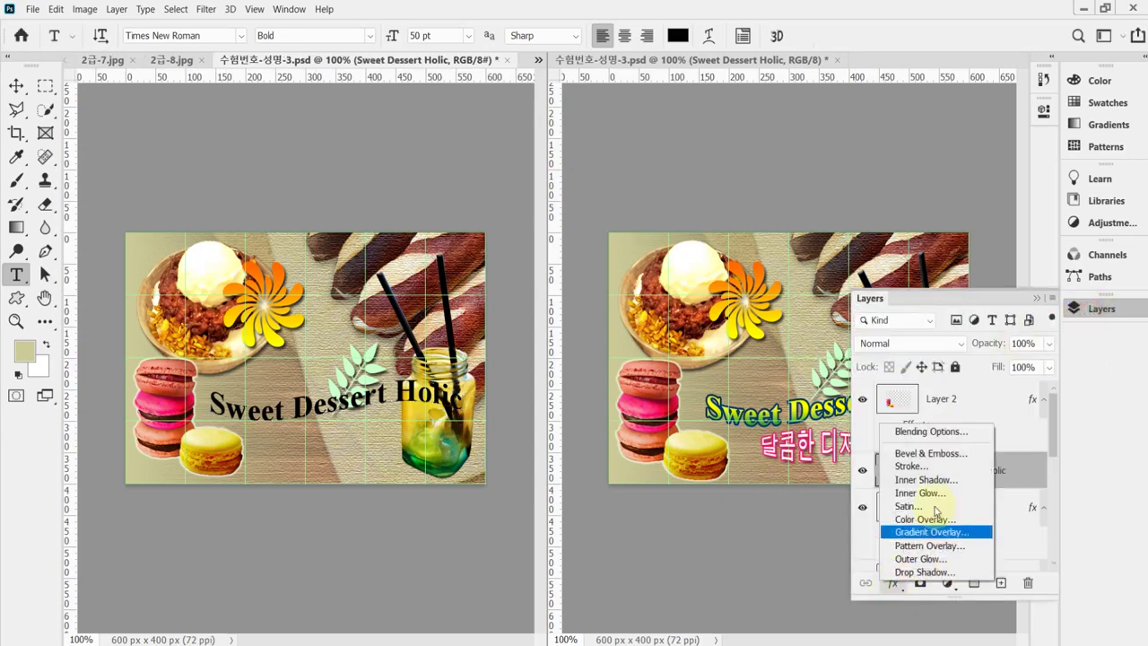
pyautogui.click(937, 467)
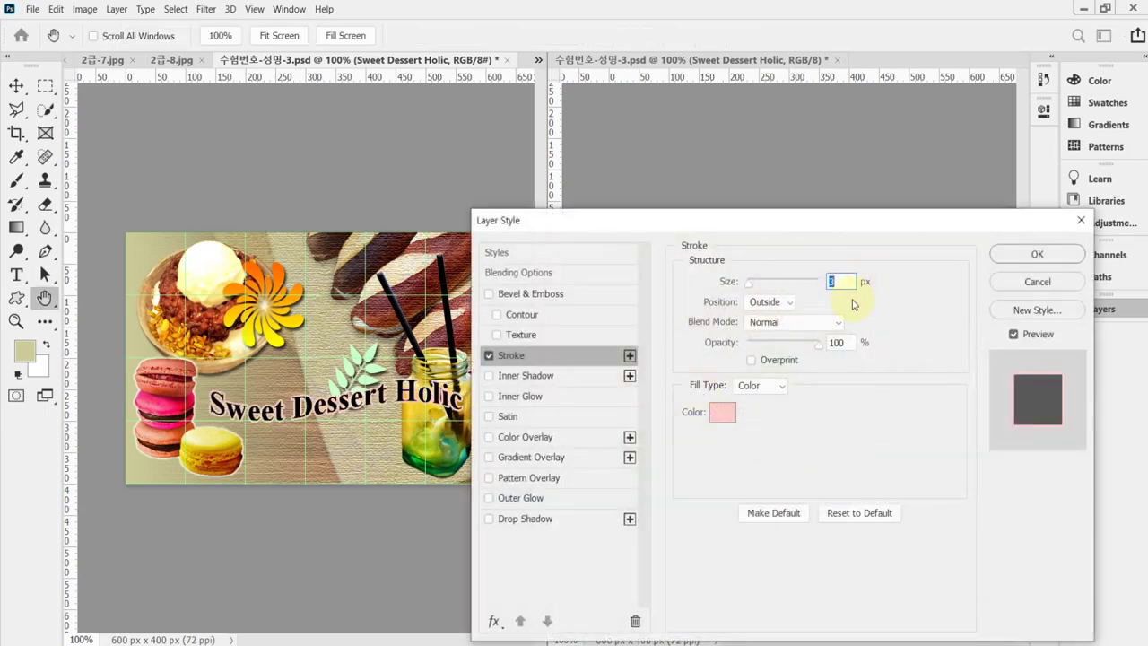
pyautogui.write('3')
pyautogui.press('Tab')
# Set the text's stroke color to #003366.
pyautogui.click(720, 414)
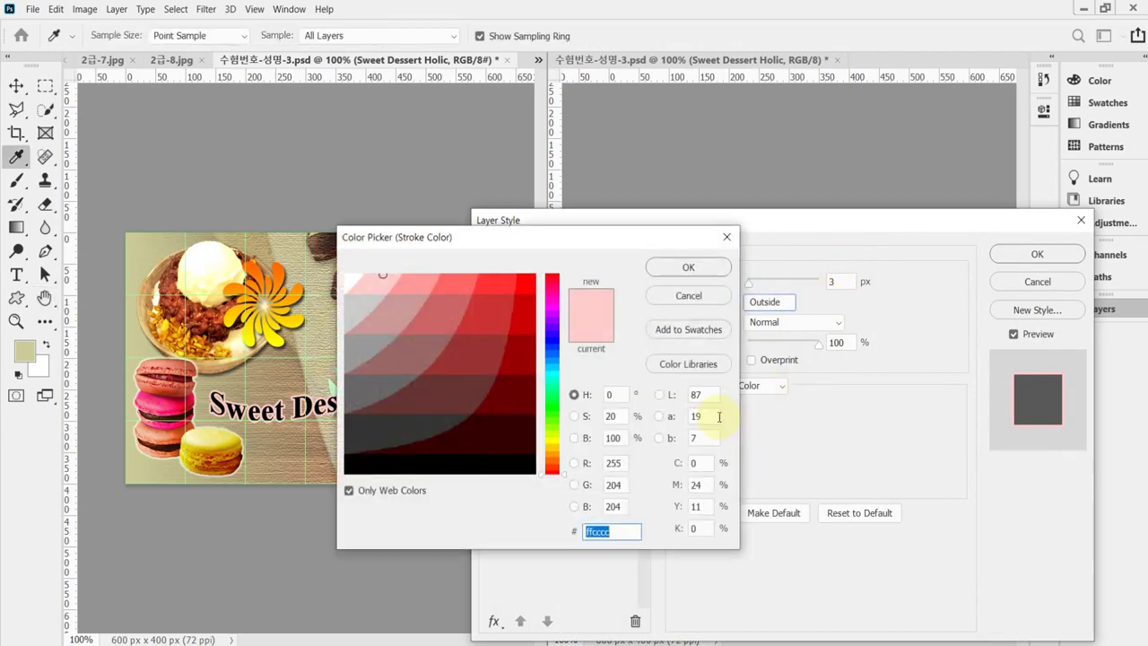
pyautogui.press('Return')
pyautogui.click(718, 414)
pyautogui.write('003366')
pyautogui.press('Return')
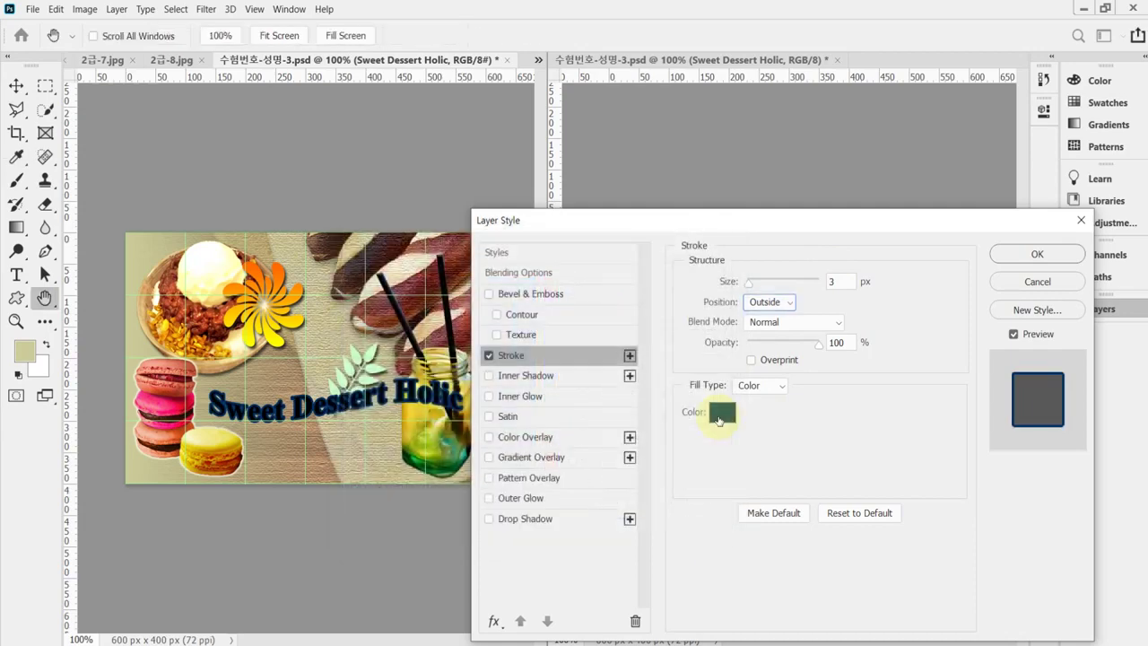
pyautogui.click(722, 414)
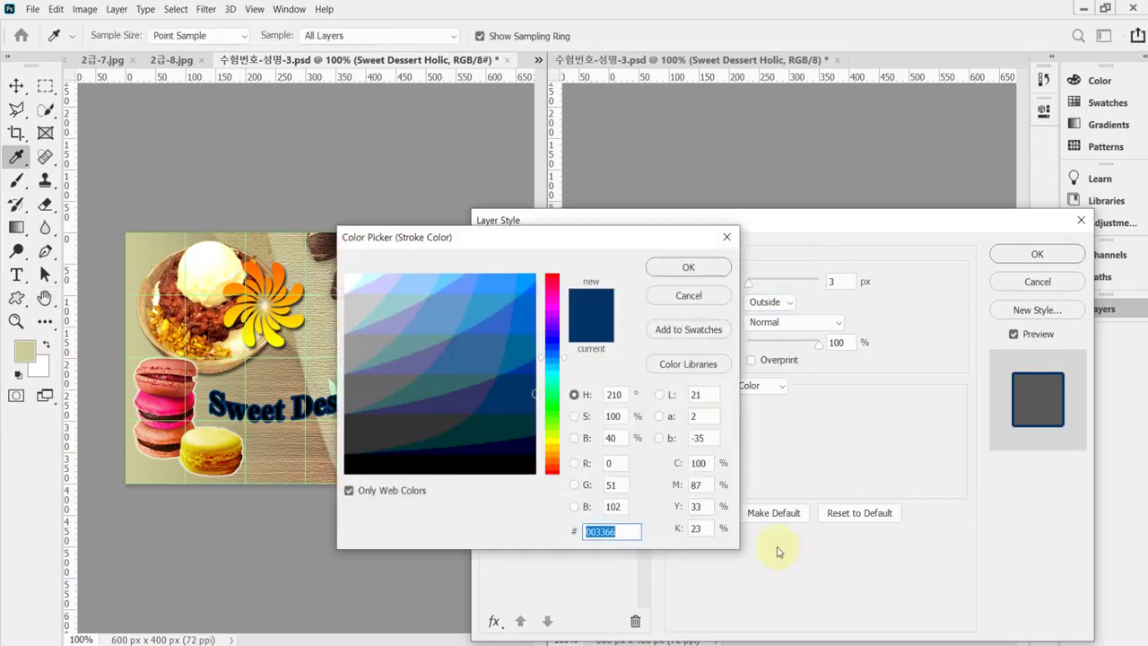
pyautogui.write('036')
pyautogui.press('Return')
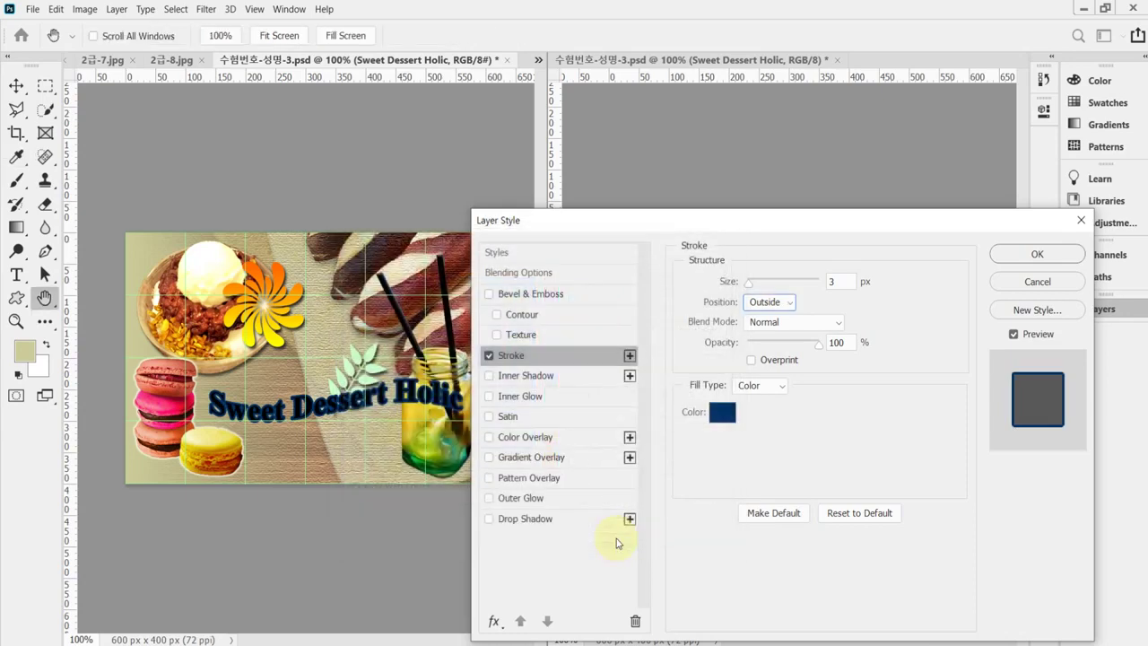
# Add a Gradient Overlay to the "Sweet Dessert Holic" text and set its starting color stop to #339933.
pyautogui.click(547, 457)
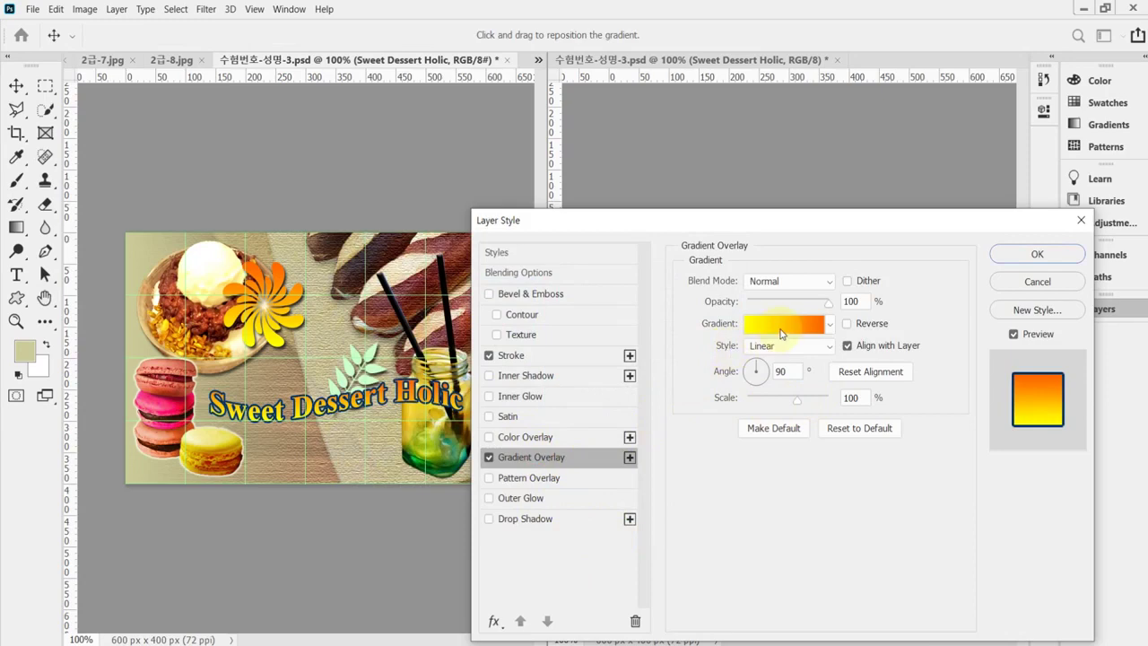
pyautogui.click(781, 332)
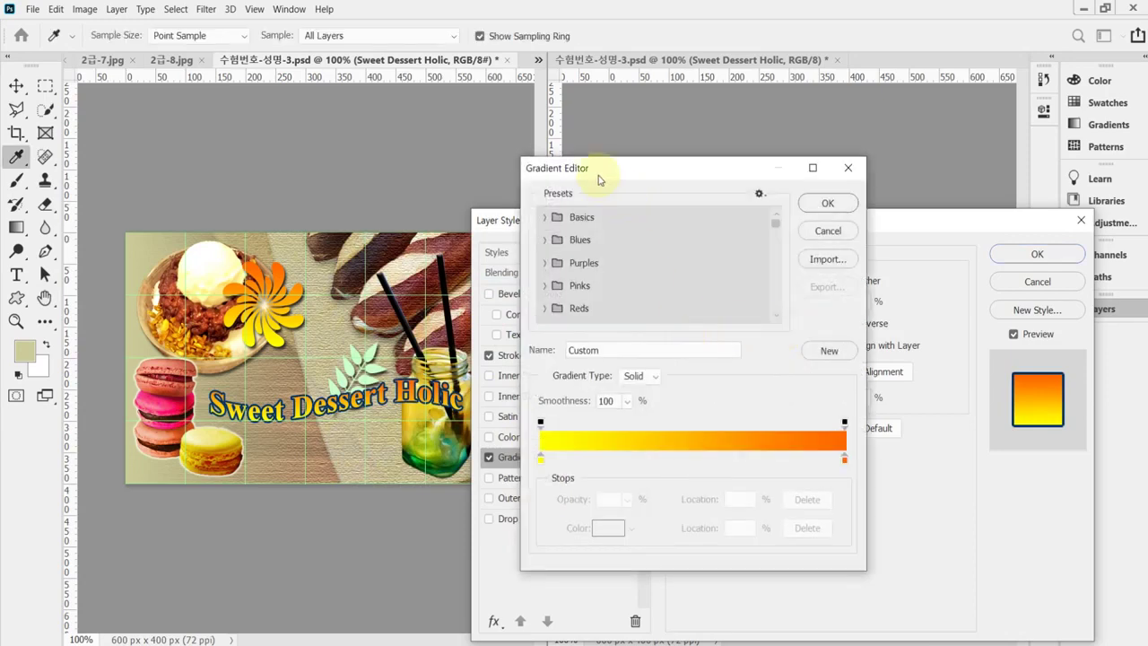
pyautogui.moveTo(598, 179); pyautogui.dragTo(599, 174)
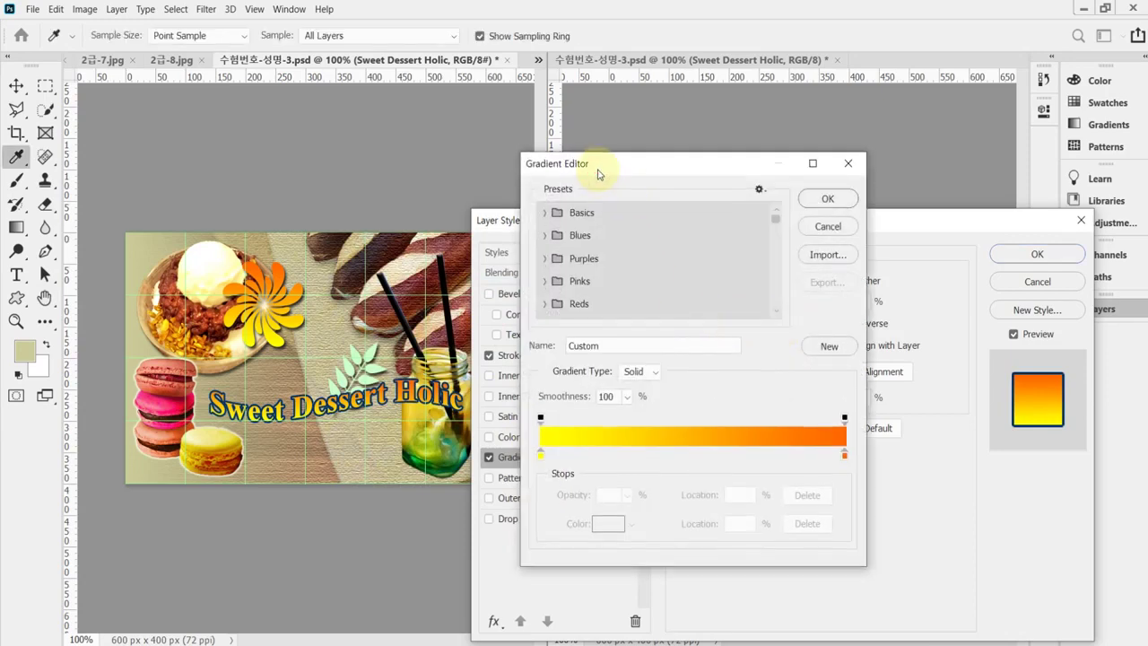
pyautogui.click(541, 454)
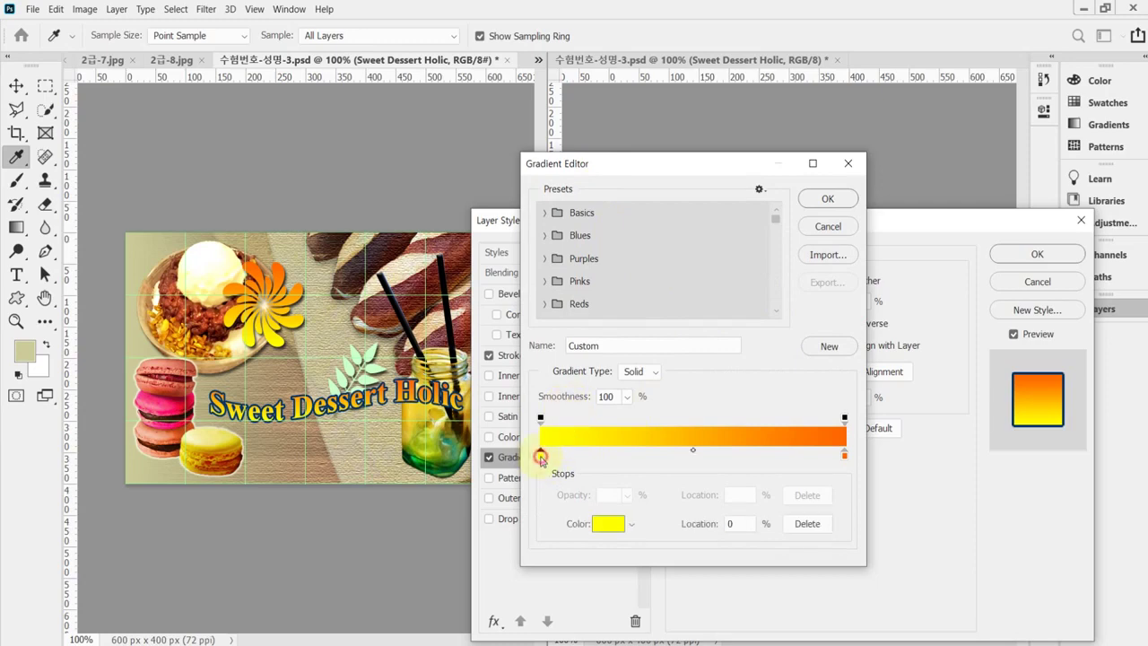
pyautogui.doubleClick(541, 456)
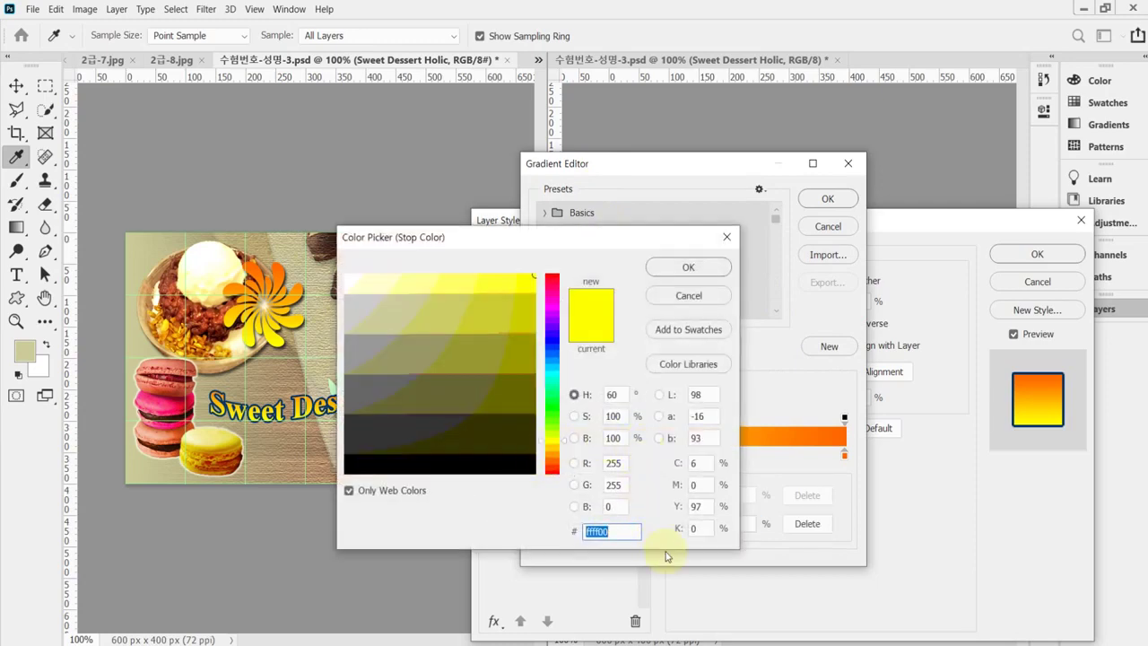
pyautogui.write('393')
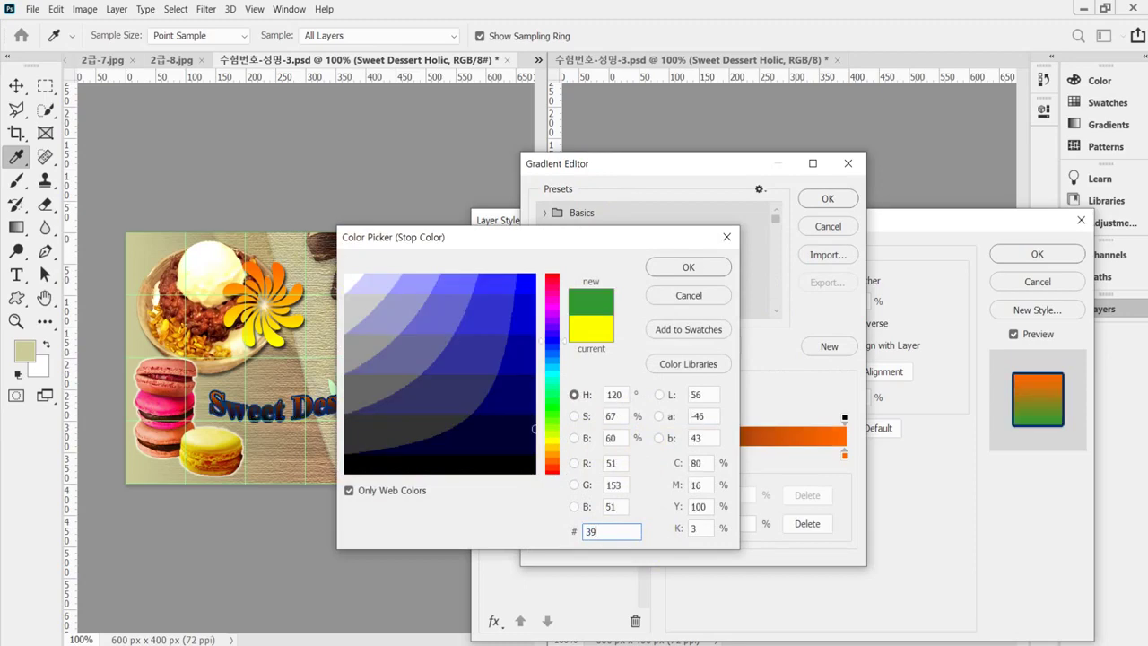
pyautogui.click(688, 267)
# Set the ending color stop of the text's gradient to #ffff00 and apply the gradient.
pyautogui.doubleClick(844, 454)
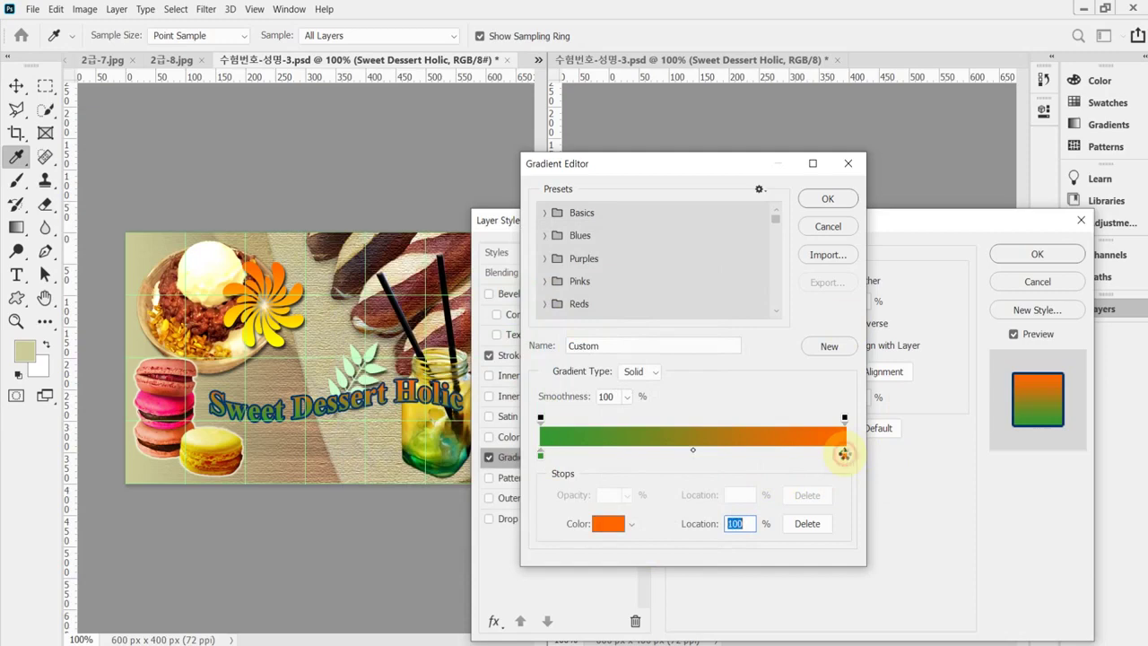
pyautogui.write('ff0')
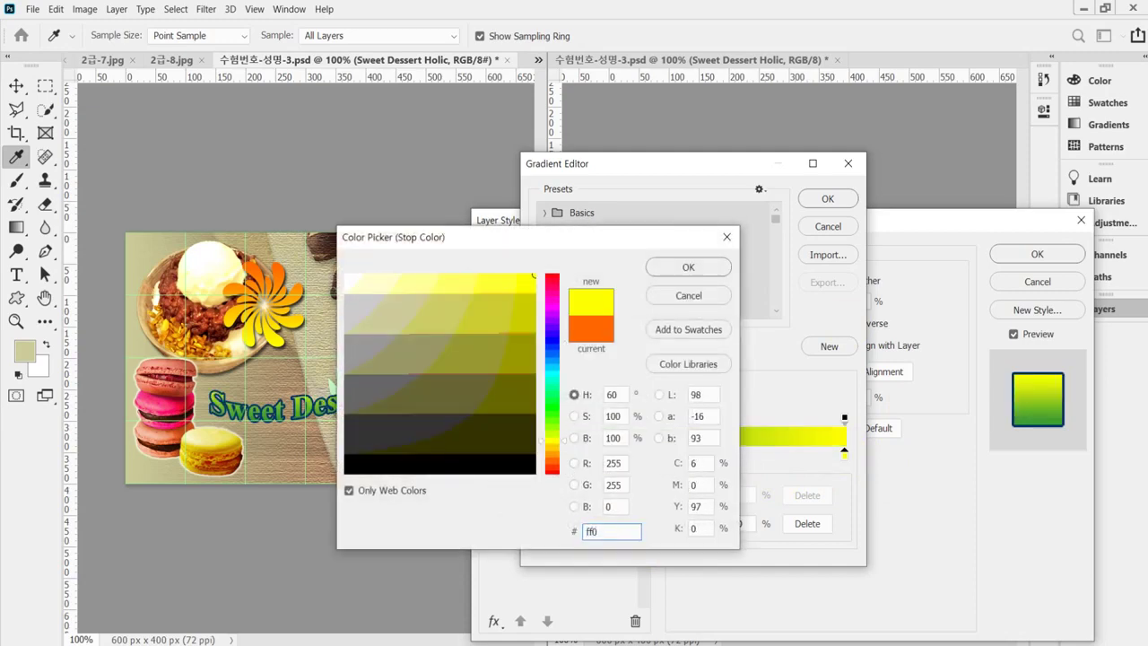
pyautogui.press('Return')
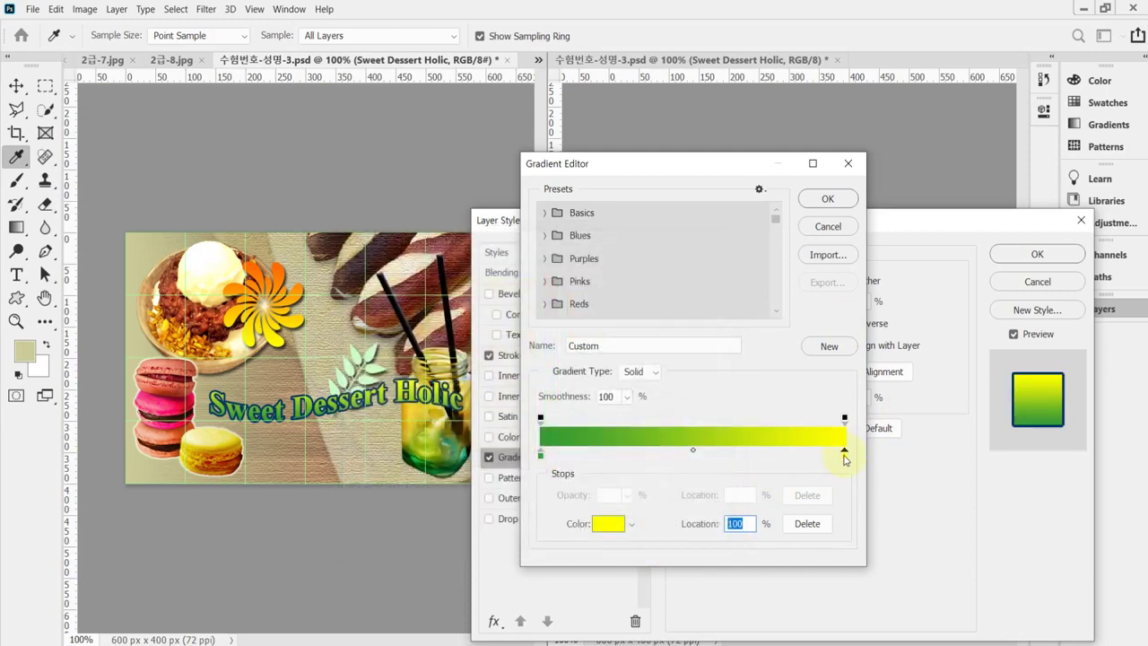
pyautogui.click(827, 200)
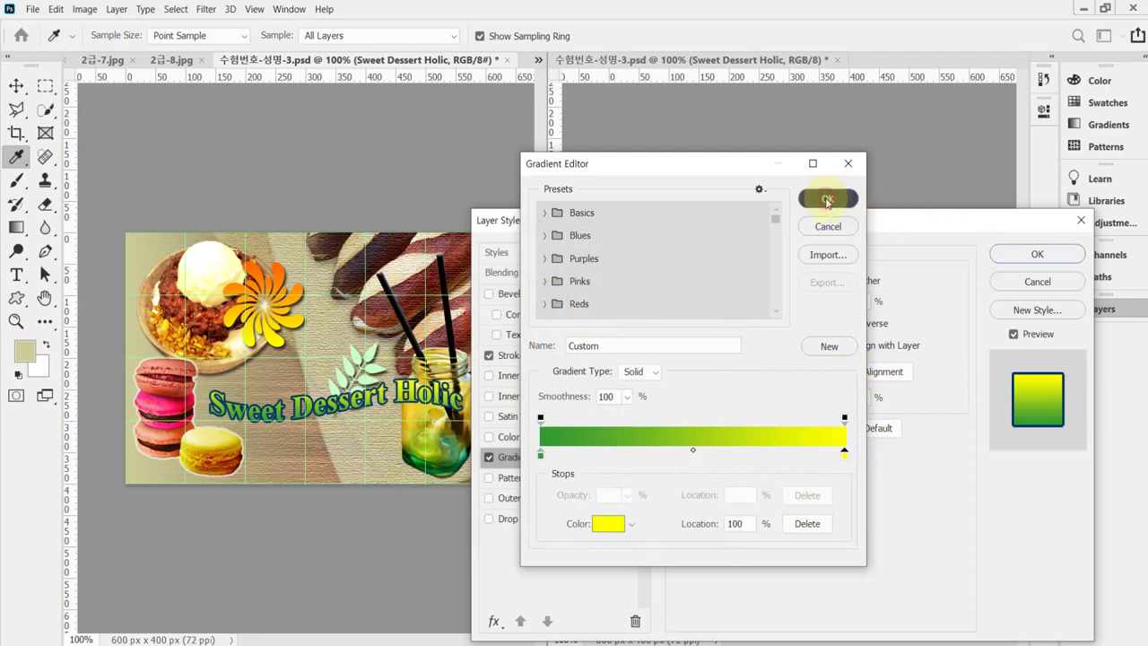
# Try the text's gradient overlay at angles of -80° and 3°, and return it to 90°.
pyautogui.moveTo(802, 224); pyautogui.dragTo(811, 446)
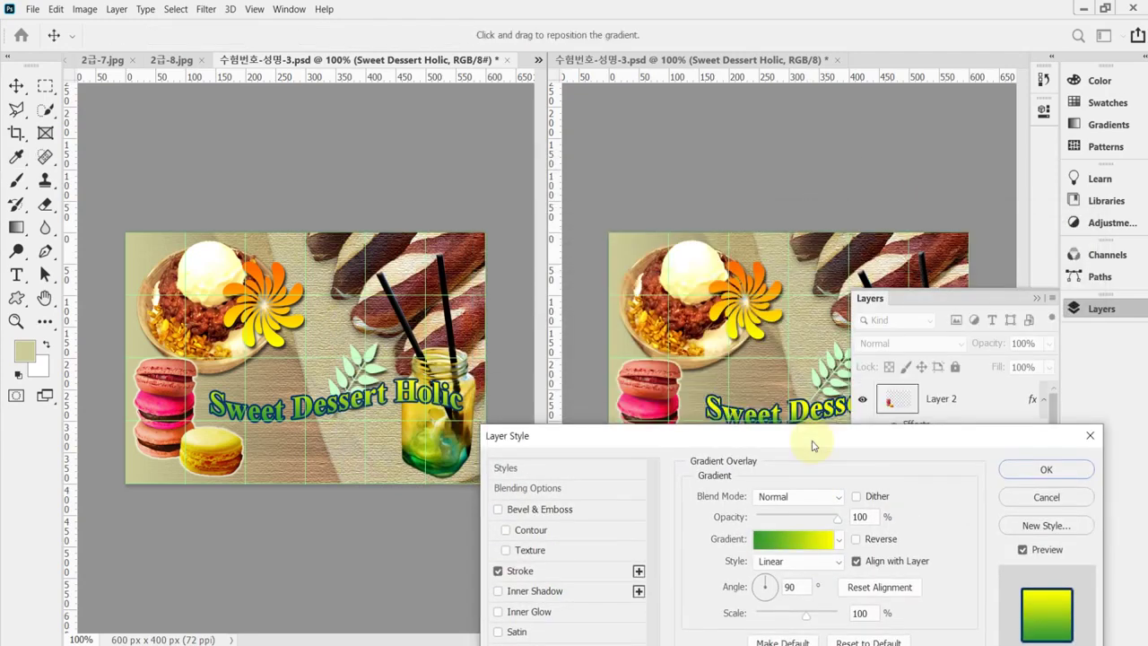
pyautogui.moveTo(811, 445)
pyautogui.mouseDown()
pyautogui.moveTo(825, 389)
pyautogui.moveTo(807, 353)
pyautogui.moveTo(805, 450)
pyautogui.mouseUp()
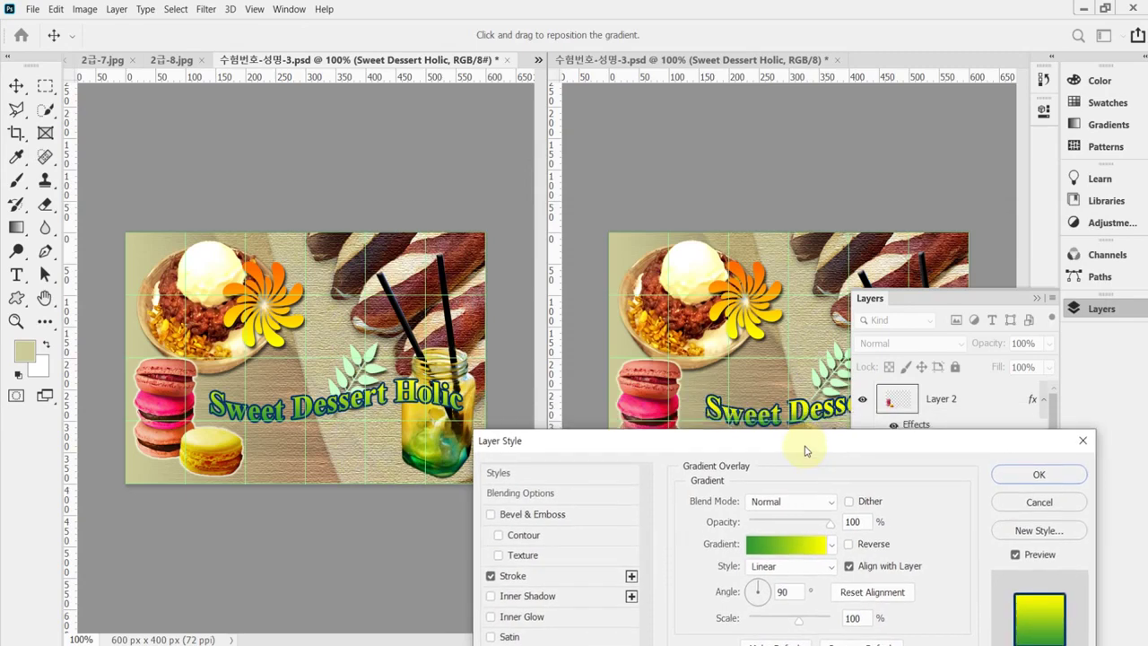
pyautogui.click(760, 609)
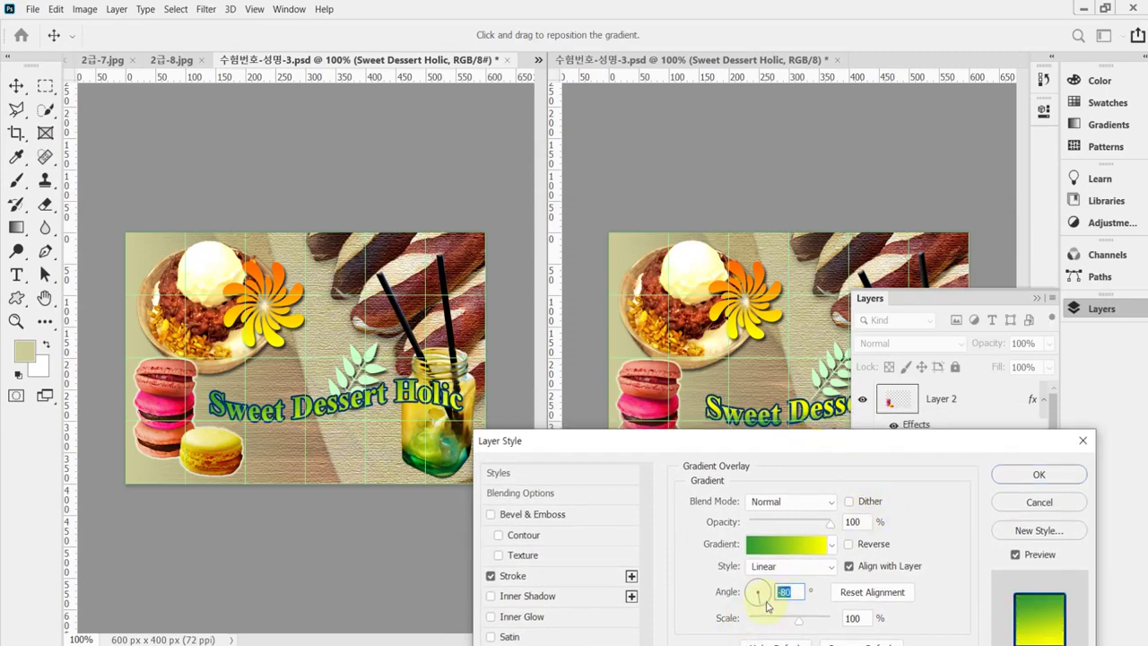
pyautogui.click(768, 596)
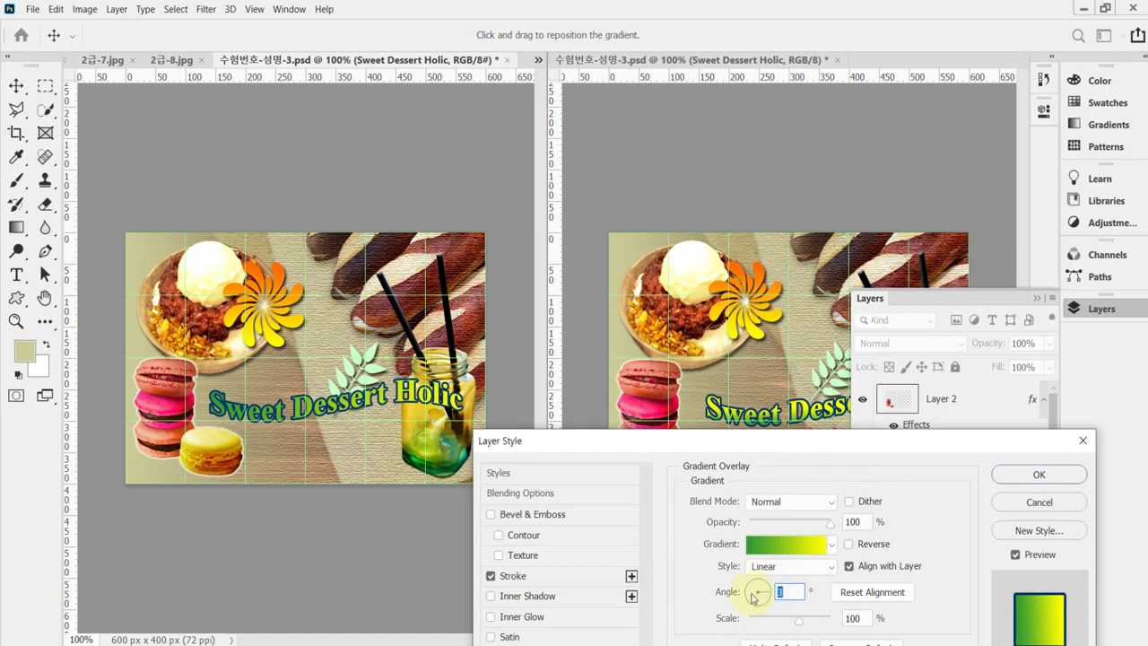
pyautogui.write('90')
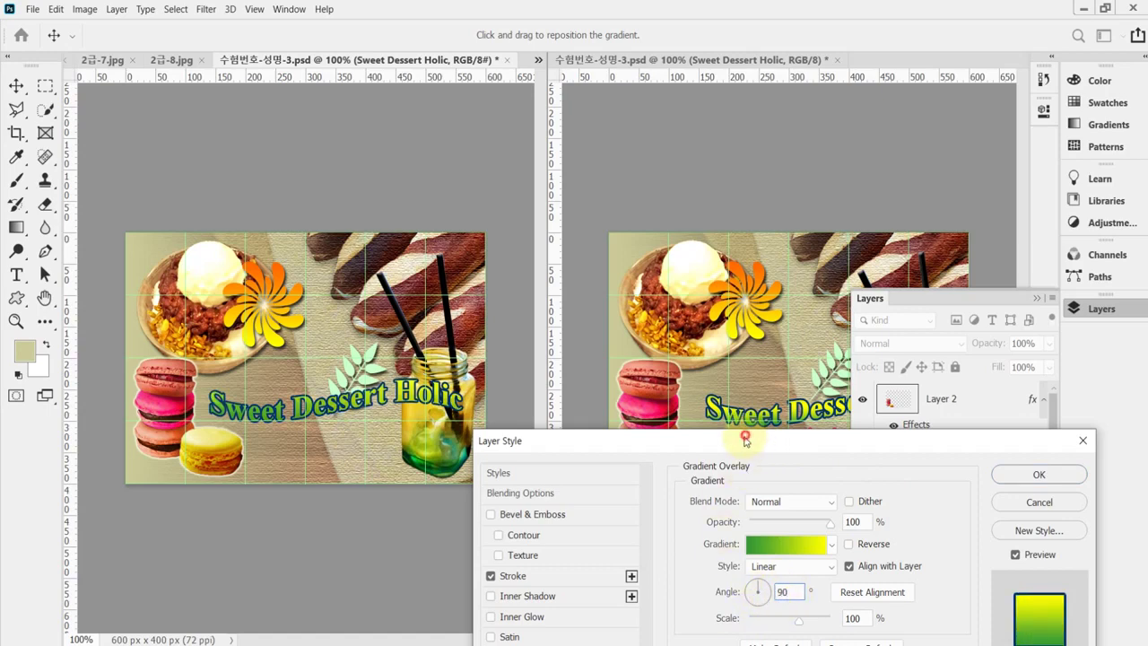
# Try reversing and rotating the text's gradient overlay with angles of -92° and -179°.
pyautogui.moveTo(748, 440); pyautogui.dragTo(711, 445)
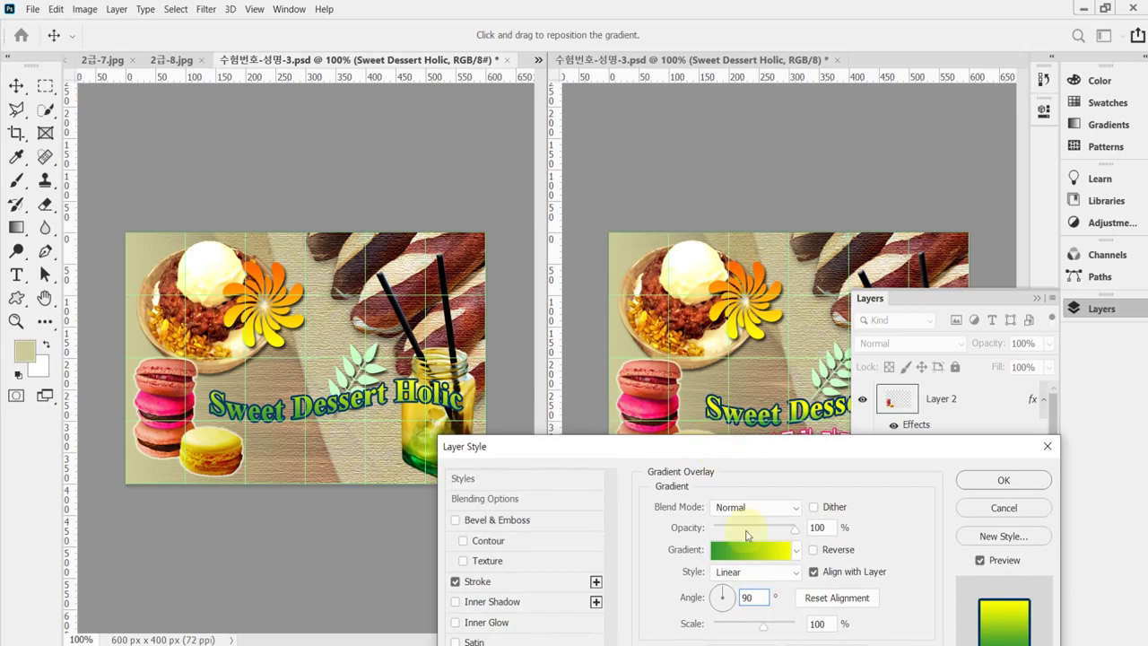
pyautogui.click(723, 610)
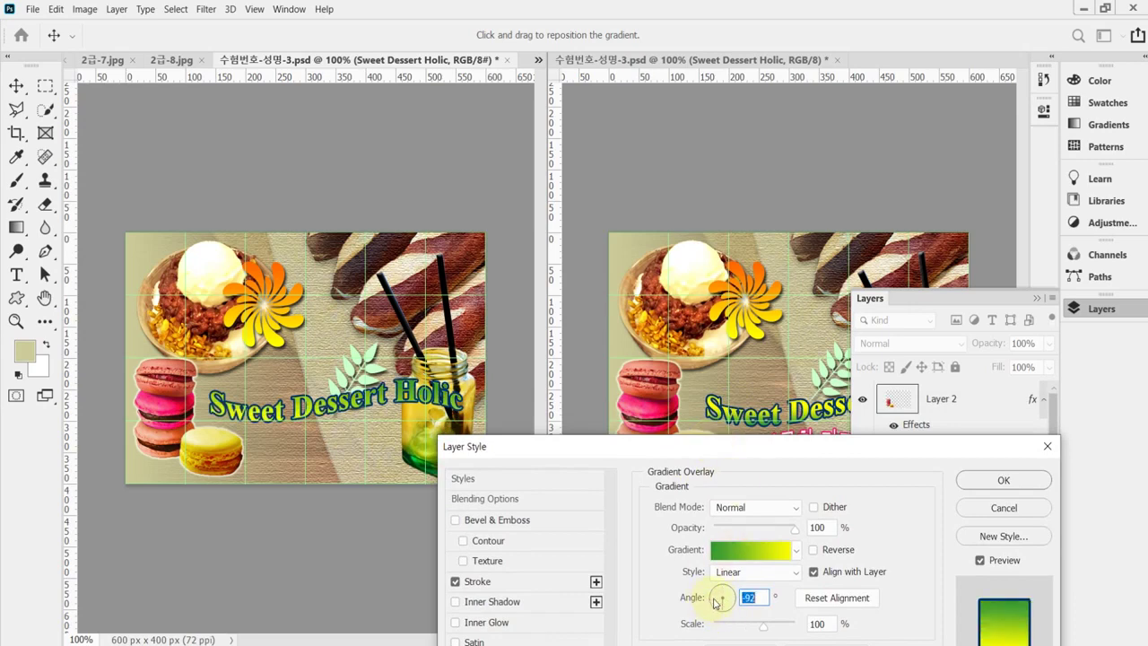
pyautogui.click(714, 603)
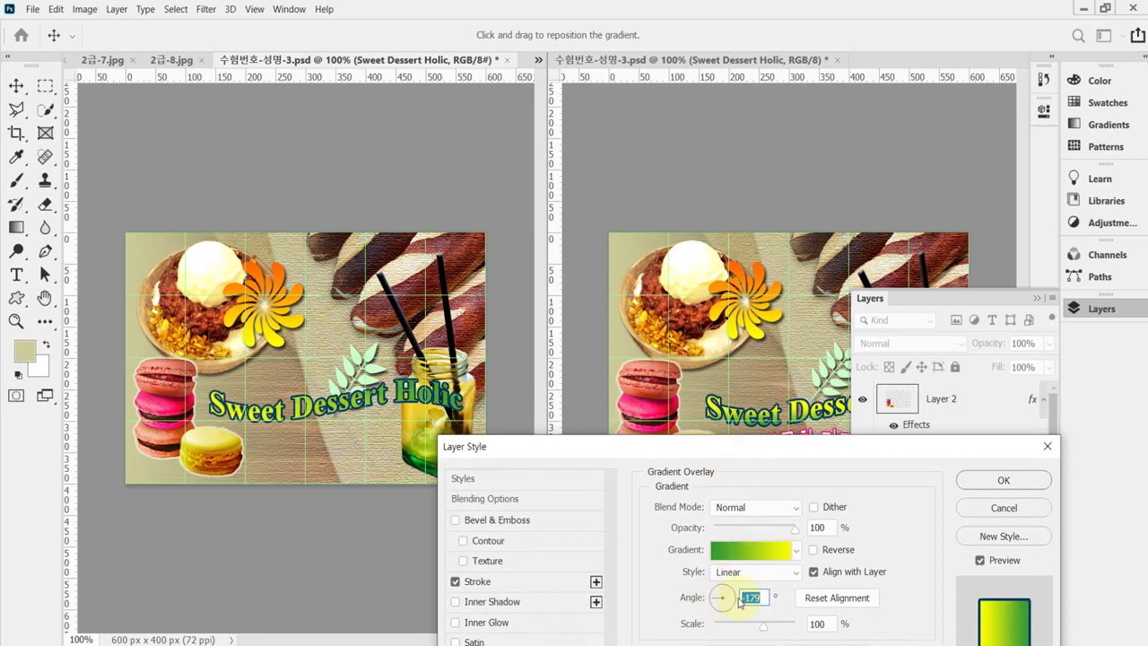
pyautogui.moveTo(766, 450); pyautogui.dragTo(778, 408)
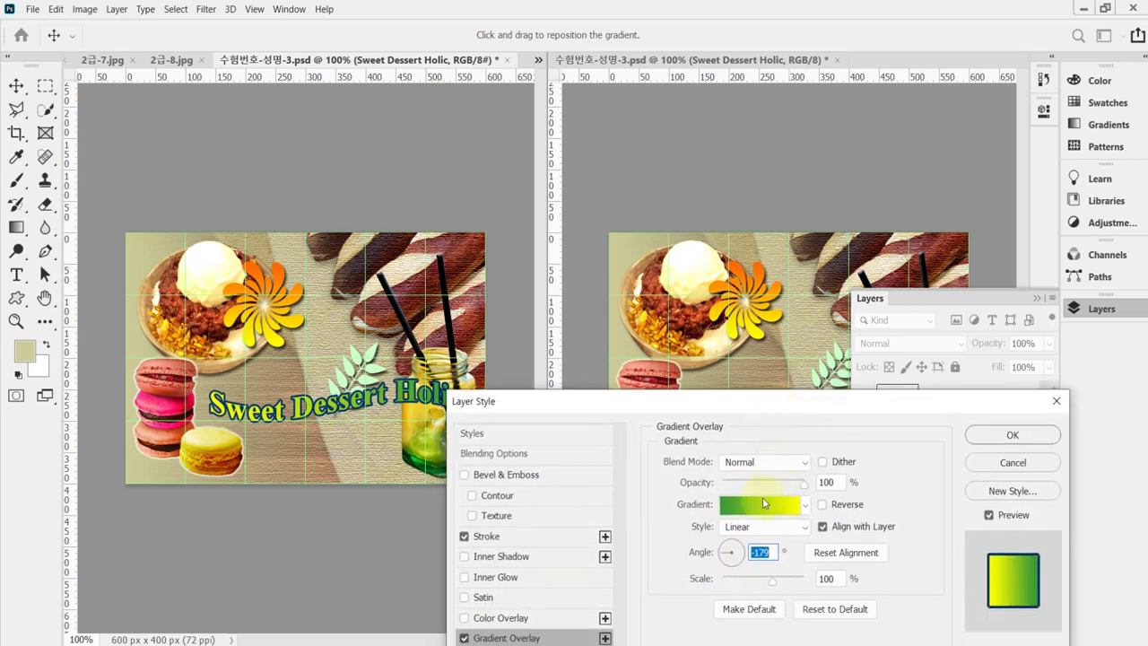
# Check the text's required gradient overlay colors in the exam instructions PDF in Acrobat Reader, and return to Photoshop.
pyautogui.click(762, 500)
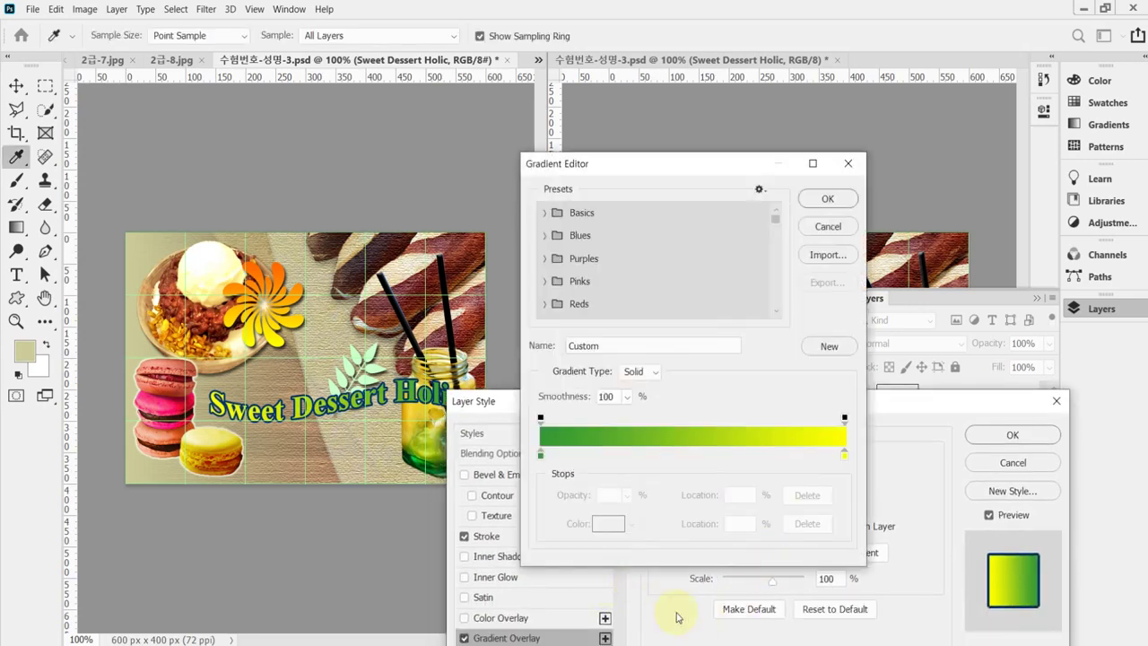
pyautogui.hotkey('alt', 'Tab')
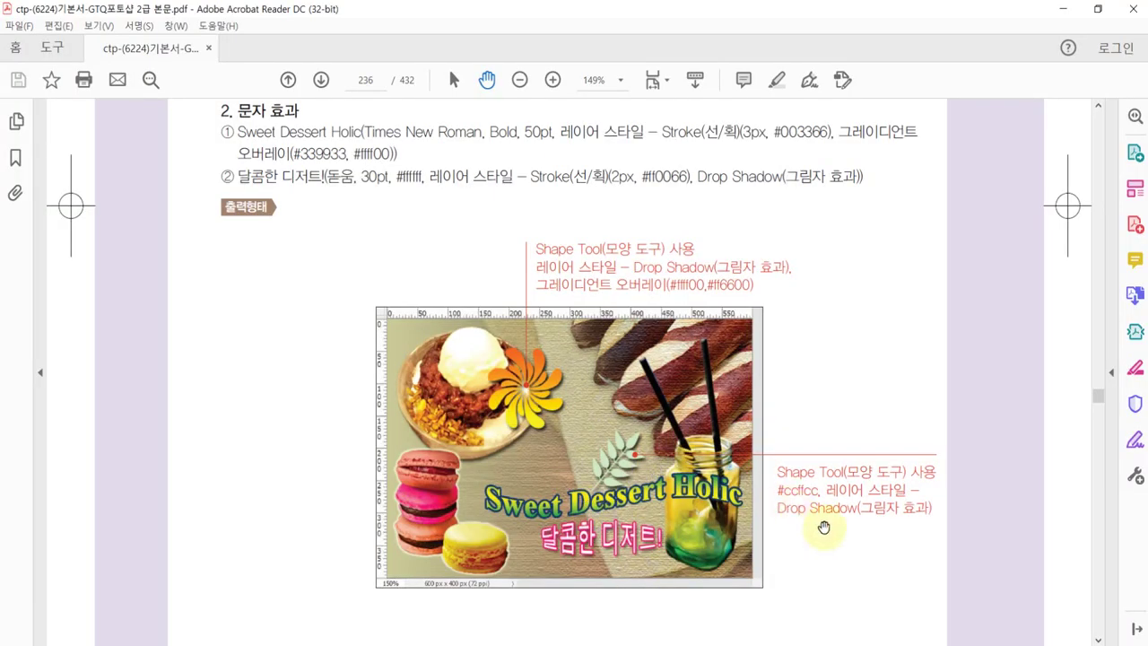
pyautogui.moveTo(761, 408); pyautogui.dragTo(762, 503)
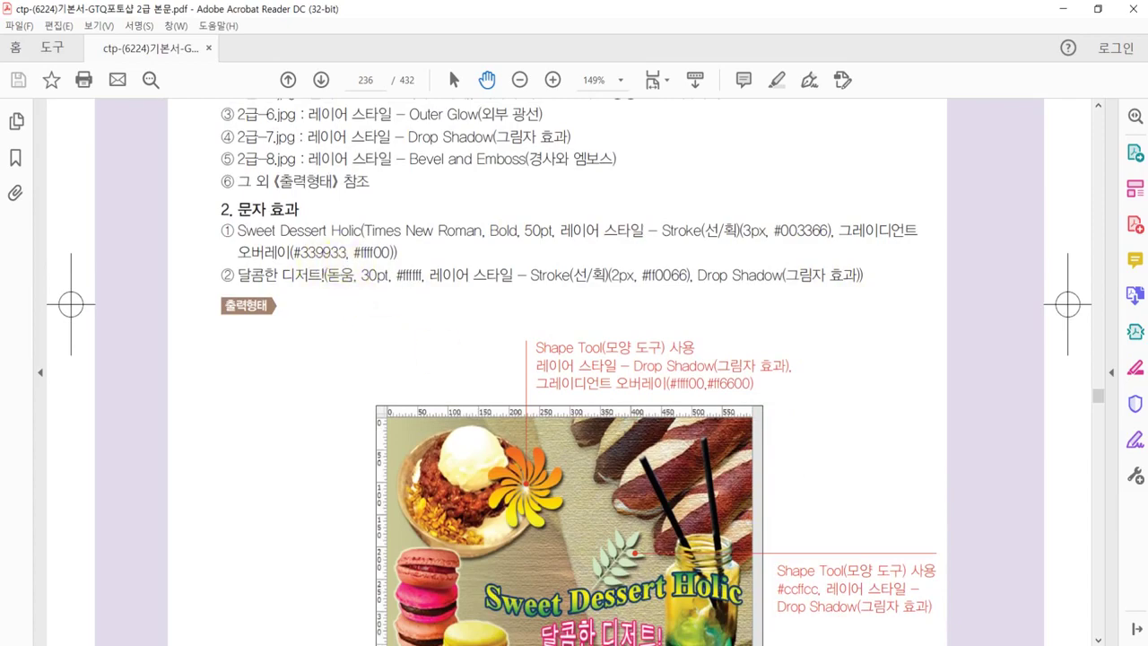
pyautogui.hotkey('alt', 'Tab')
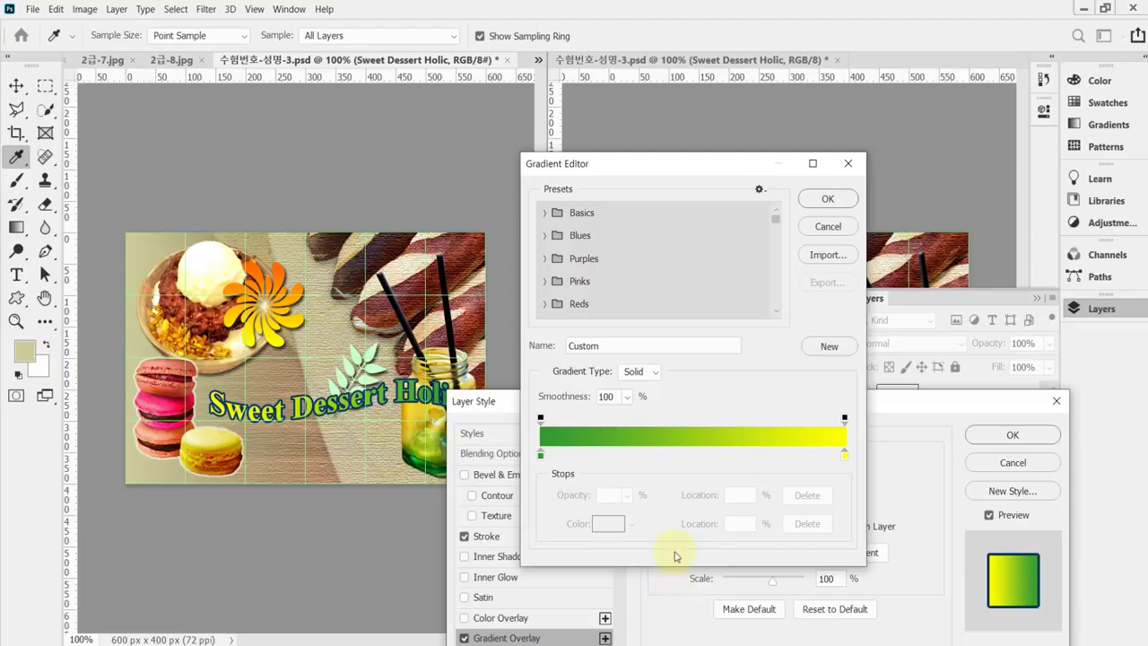
# Examine the color codes of the starting and ending stops in the text's gradient, keeping both colors.
pyautogui.click(540, 456)
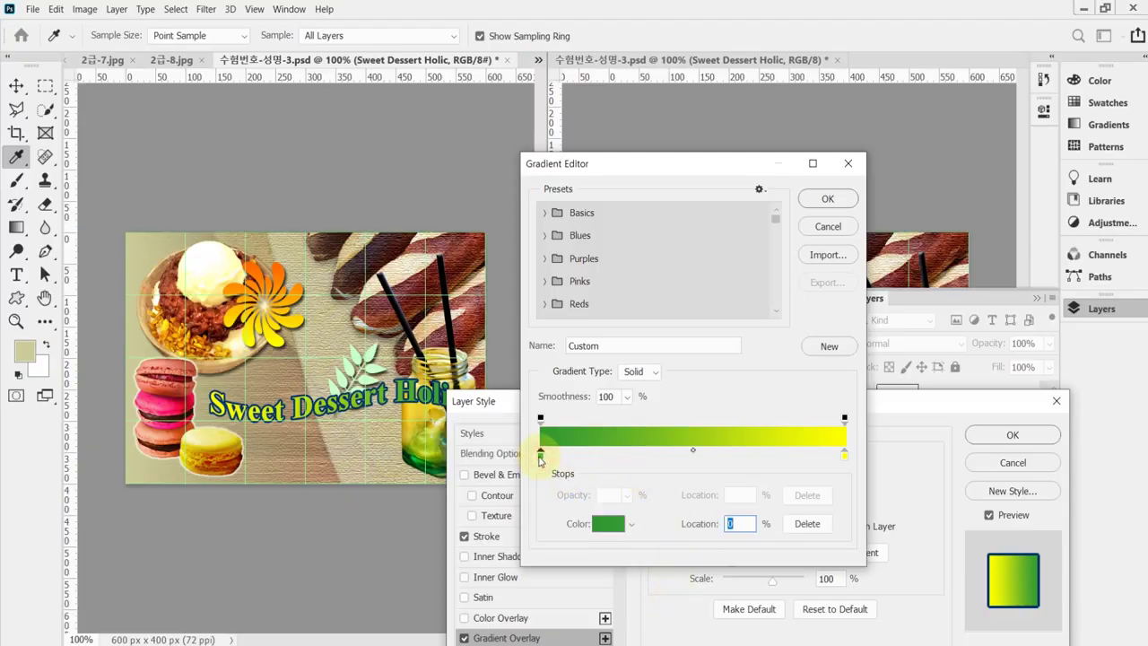
pyautogui.doubleClick(540, 454)
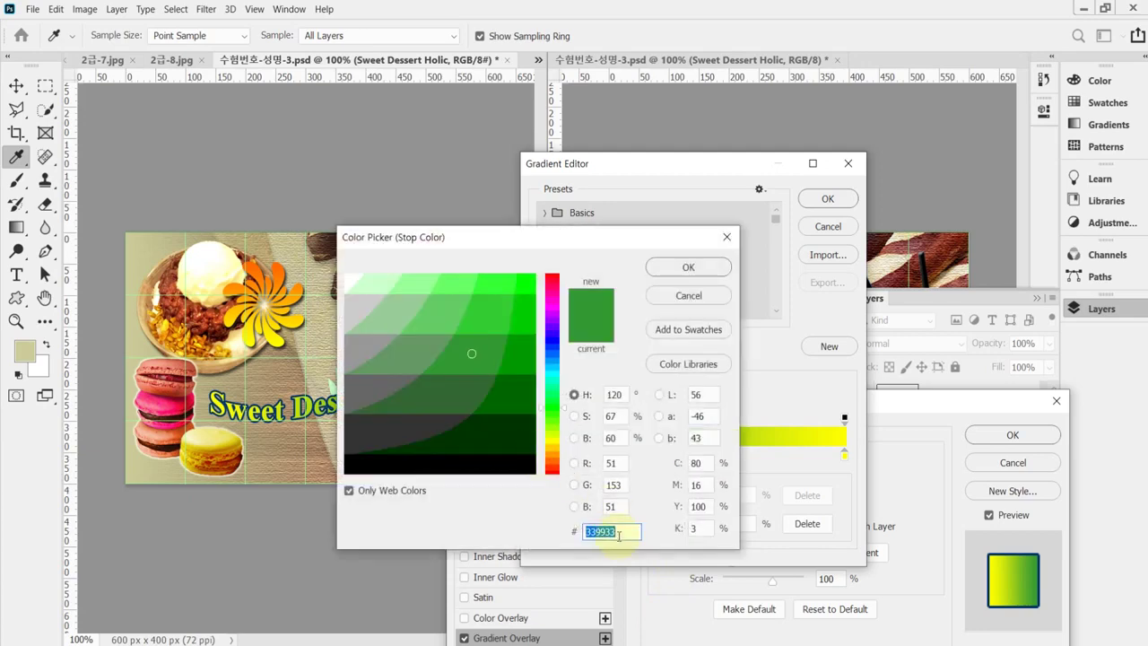
pyautogui.click(687, 267)
pyautogui.click(846, 454)
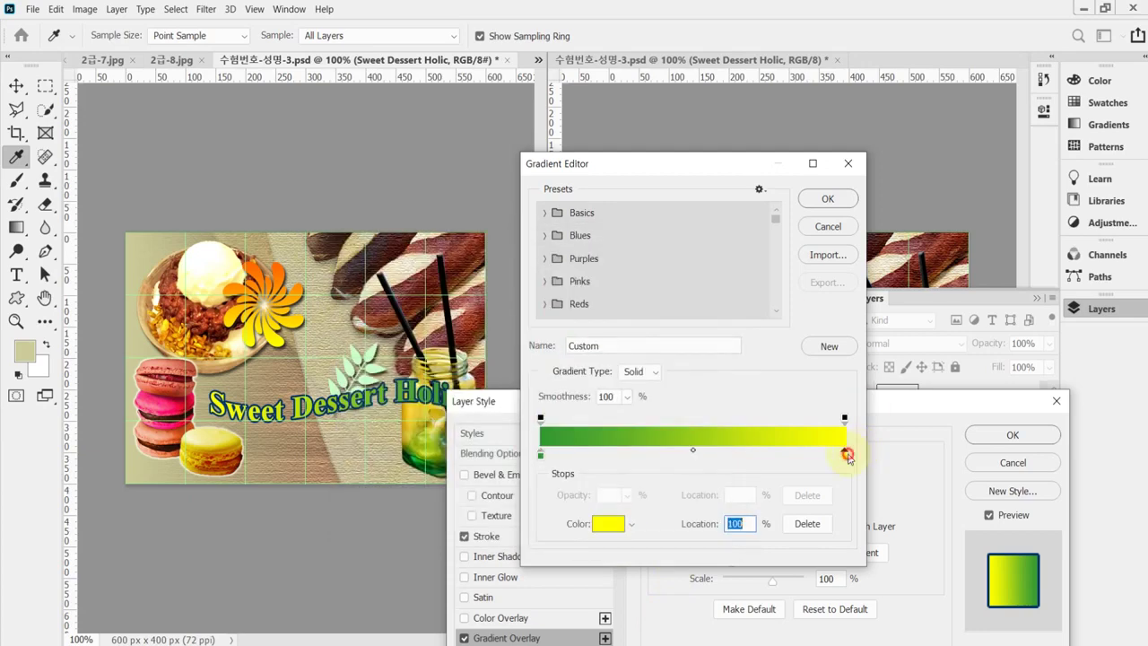
pyautogui.doubleClick(846, 453)
pyautogui.click(713, 268)
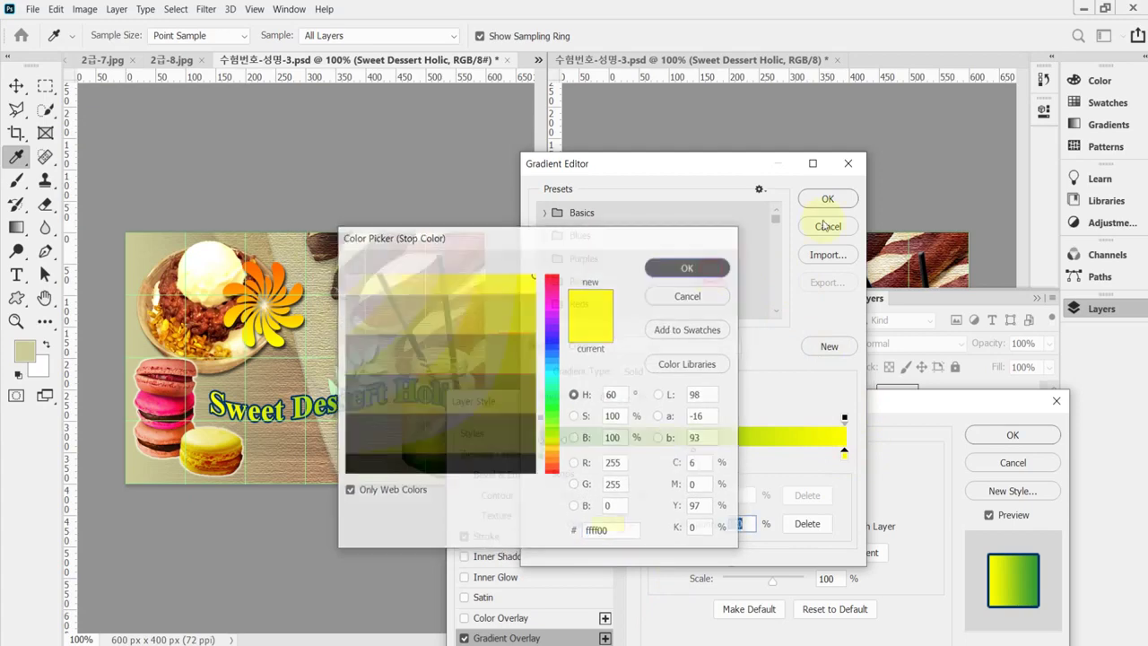
pyautogui.click(832, 198)
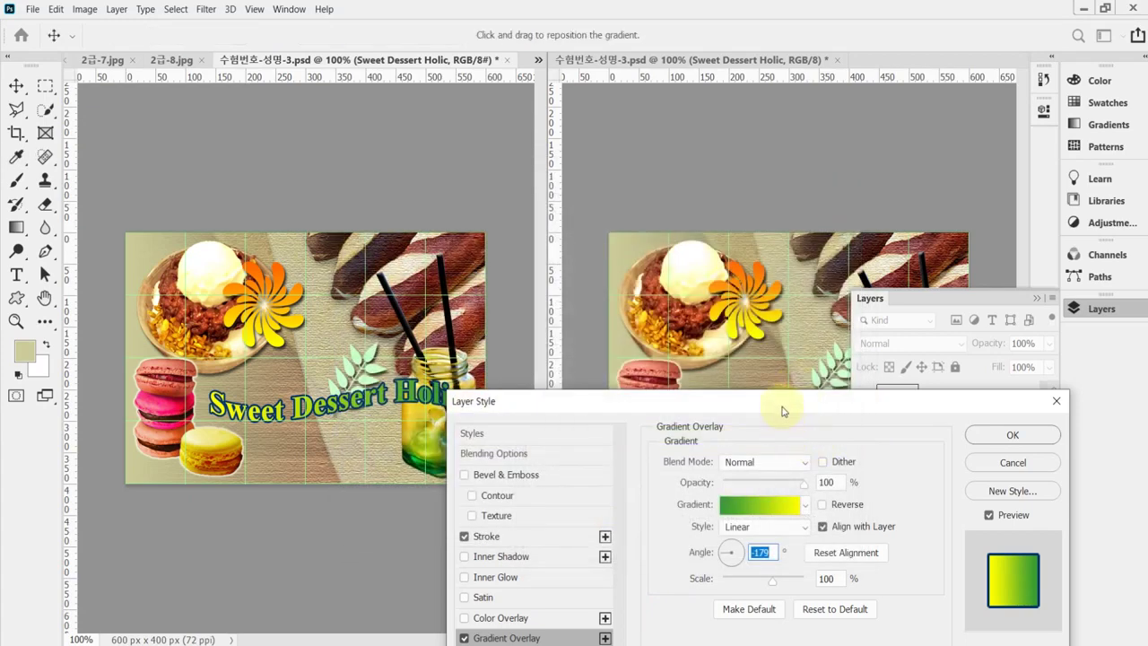
# Set the angle of the text's gradient overlay to 90°.
pyautogui.moveTo(785, 404); pyautogui.dragTo(777, 452)
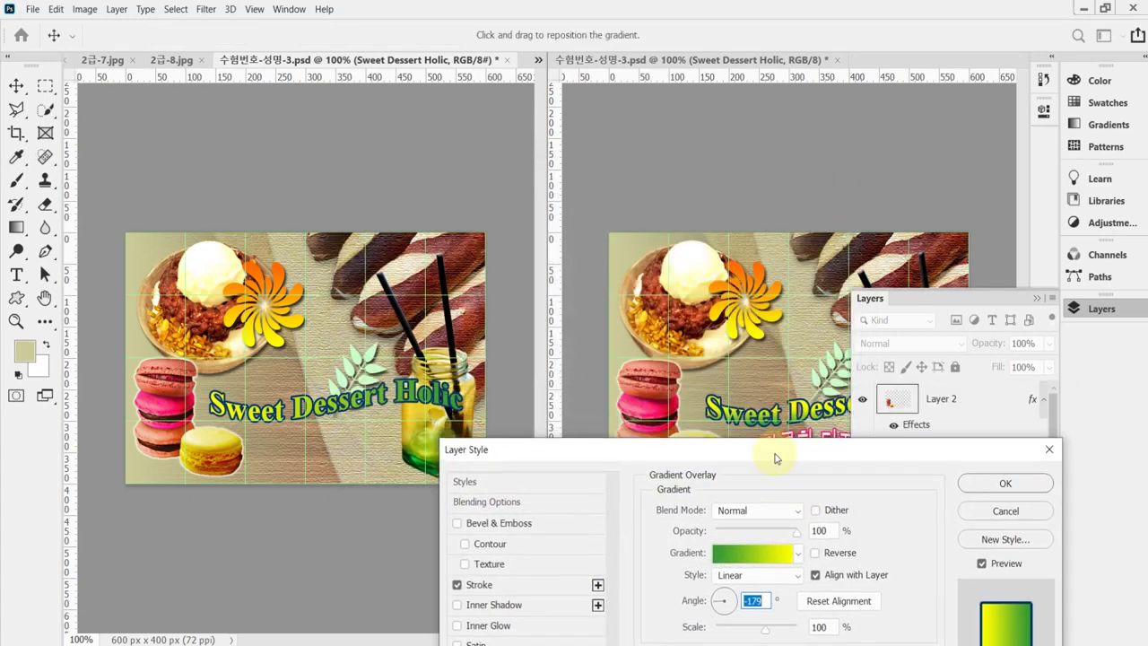
pyautogui.click(726, 594)
pyautogui.moveTo(726, 596)
pyautogui.mouseDown()
pyautogui.moveTo(725, 615)
pyautogui.moveTo(725, 597)
pyautogui.mouseUp()
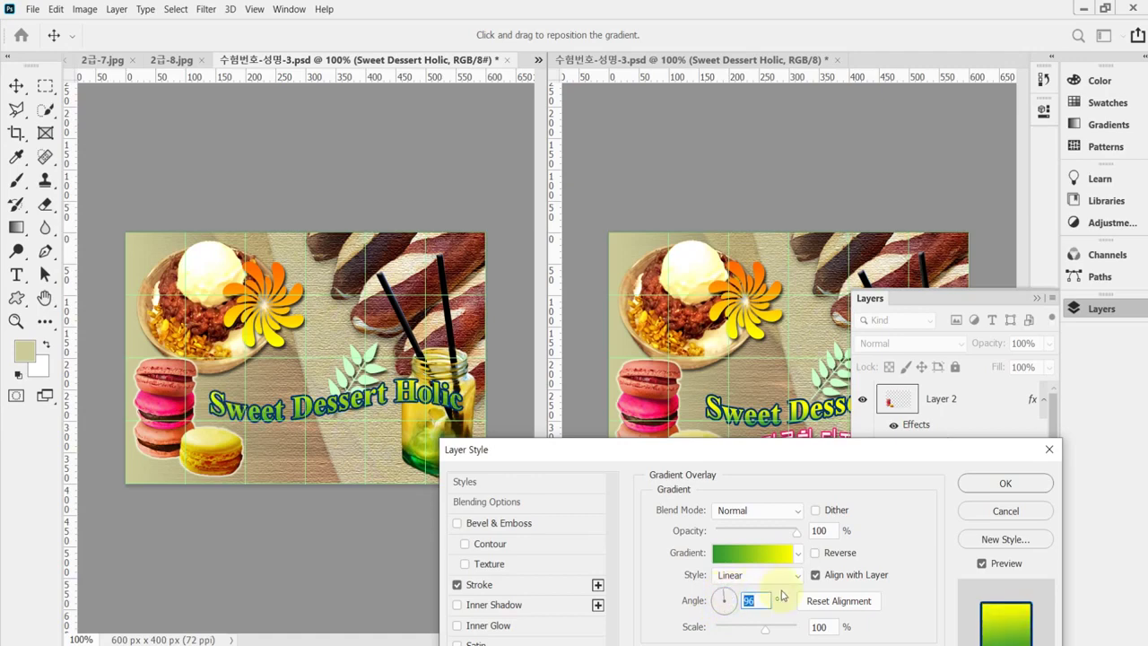
pyautogui.write('90')
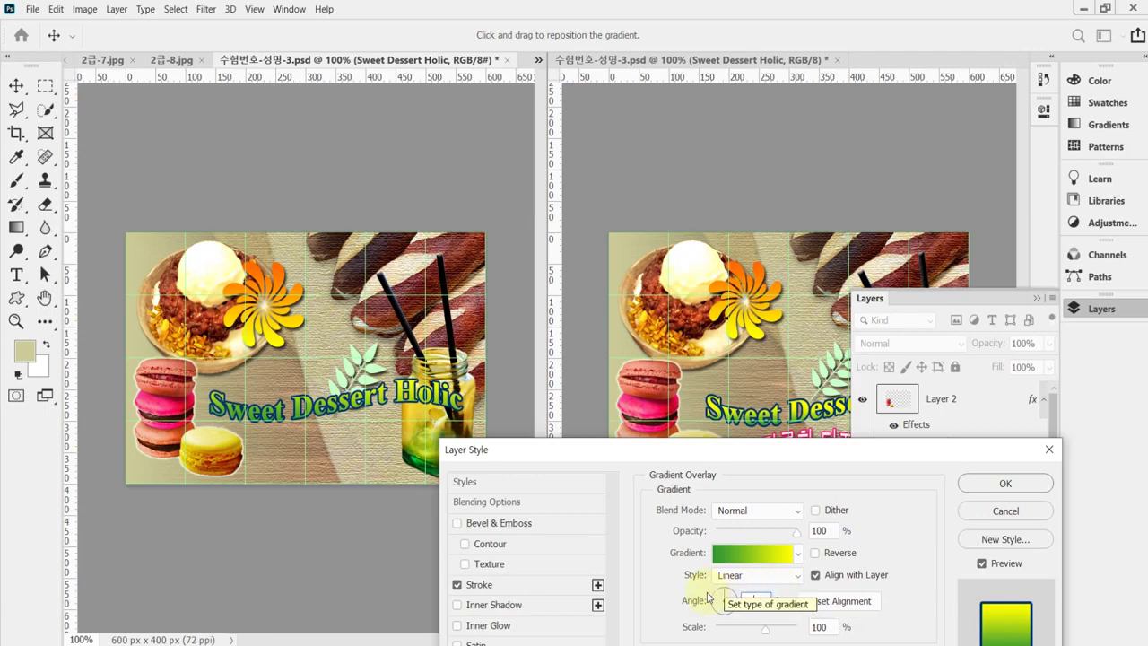
# Review the order of the gradient's two color stops against the overlay's direction and close the Gradient Editor.
pyautogui.click(731, 553)
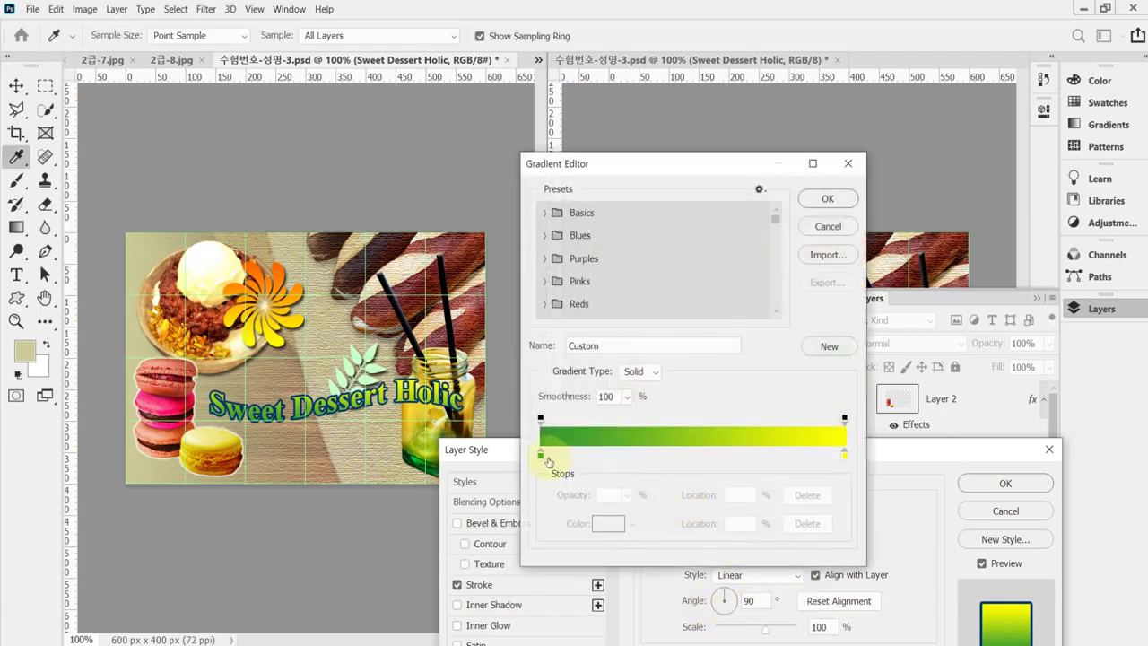
pyautogui.moveTo(541, 460)
pyautogui.mouseDown()
pyautogui.moveTo(577, 456)
pyautogui.moveTo(540, 459)
pyautogui.mouseUp()
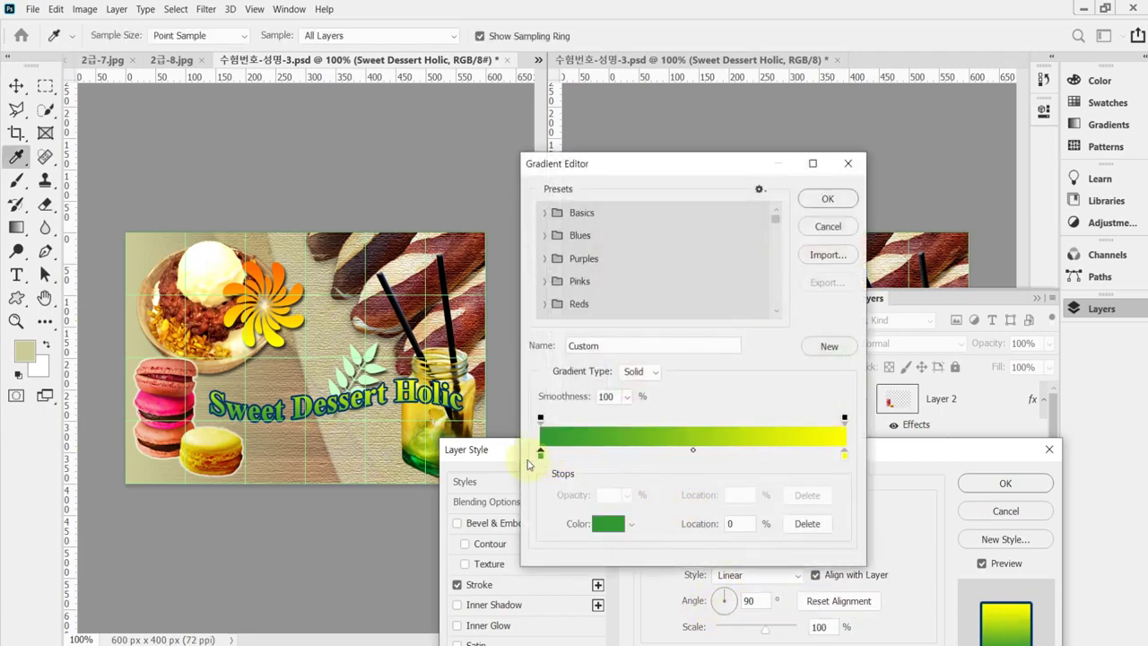
pyautogui.click(844, 457)
pyautogui.moveTo(844, 457)
pyautogui.mouseDown()
pyautogui.moveTo(814, 453)
pyautogui.moveTo(843, 457)
pyautogui.mouseUp()
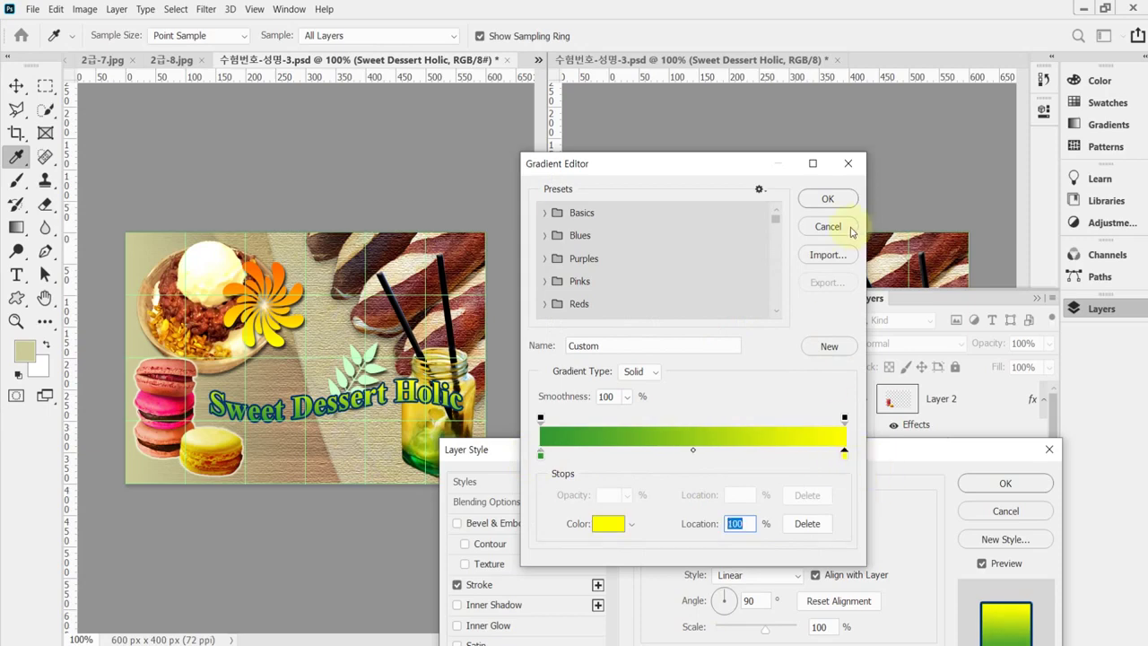
pyautogui.click(828, 199)
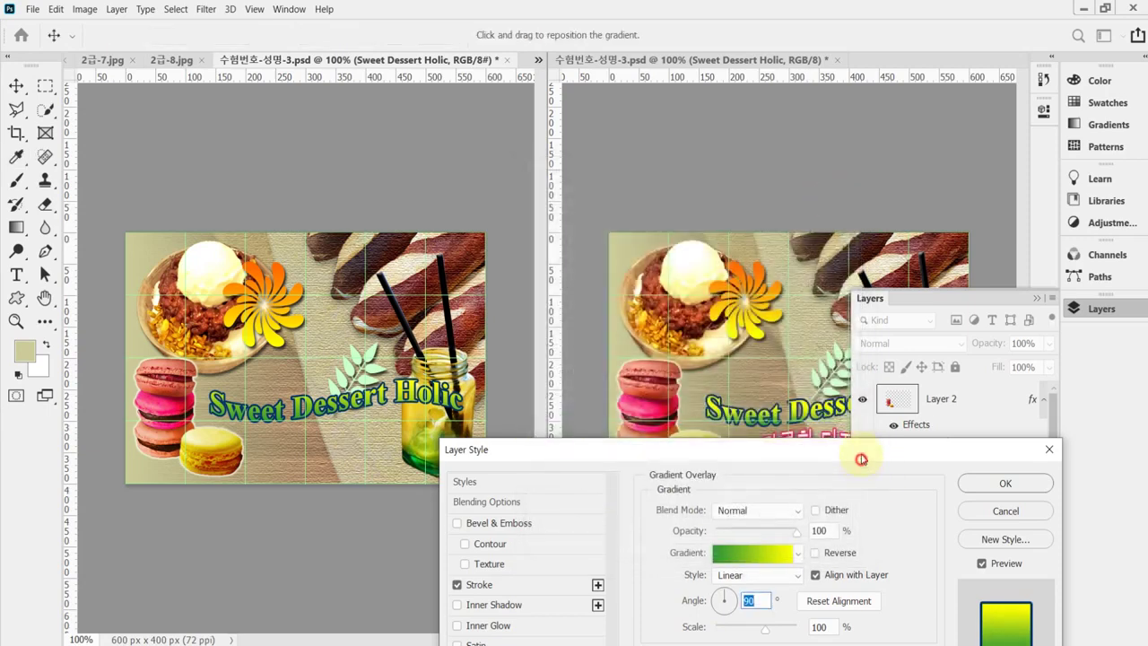
# Move the yellow stop of the text's gradient overlay to the 67% location and apply the layer style.
pyautogui.moveTo(860, 459); pyautogui.dragTo(860, 450)
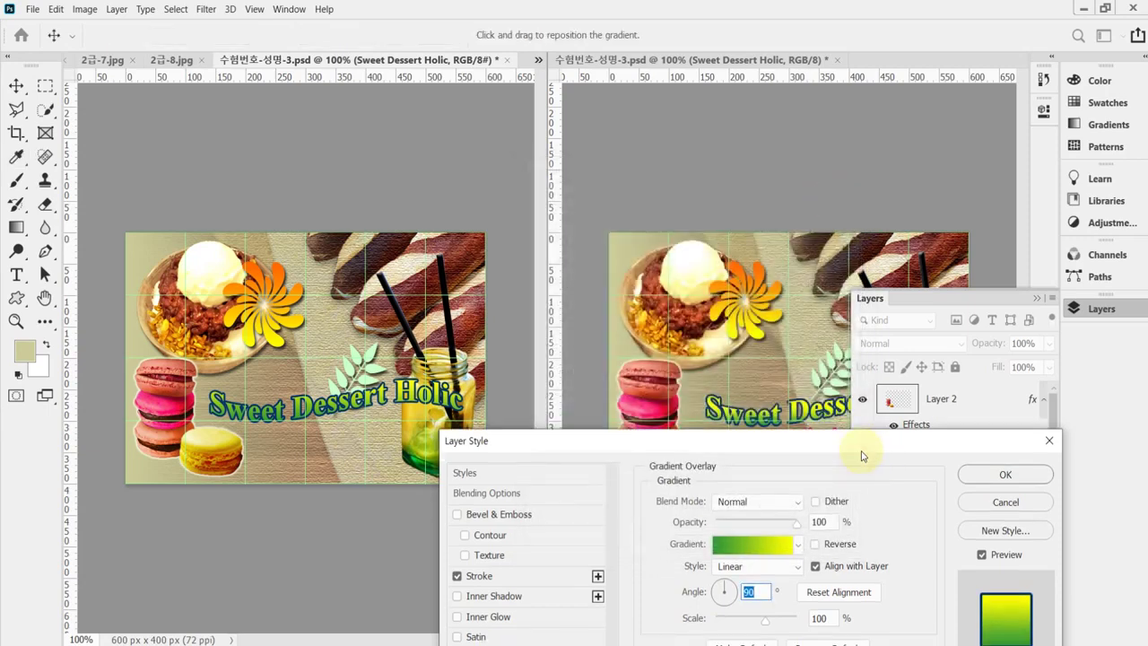
pyautogui.click(763, 544)
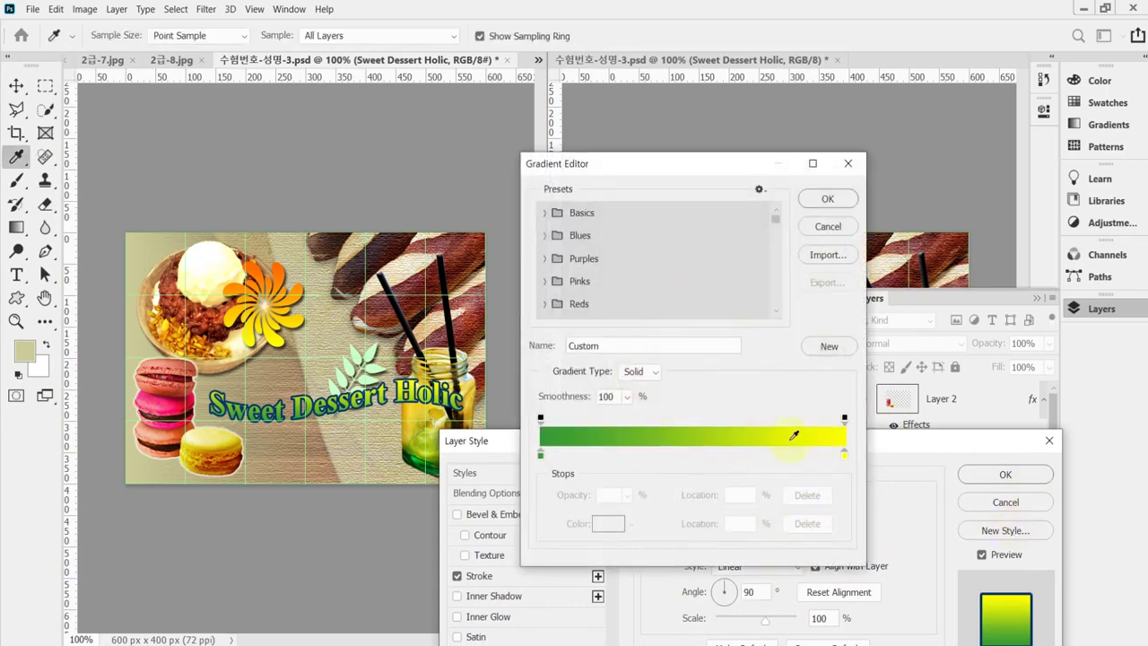
pyautogui.moveTo(846, 460); pyautogui.dragTo(745, 459)
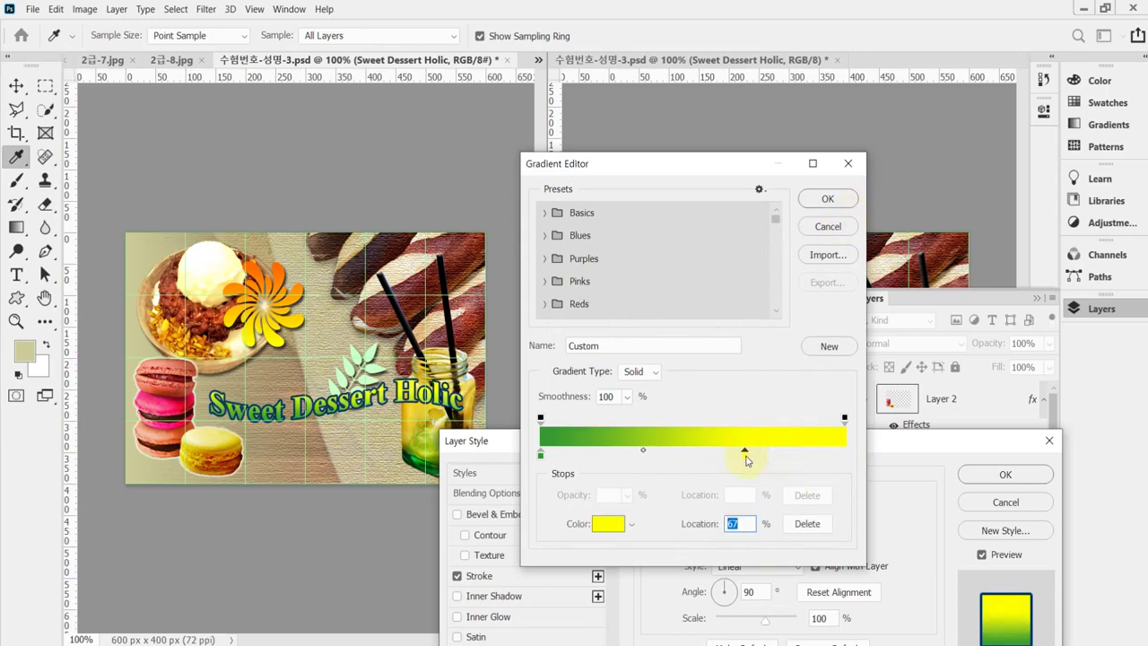
pyautogui.click(830, 199)
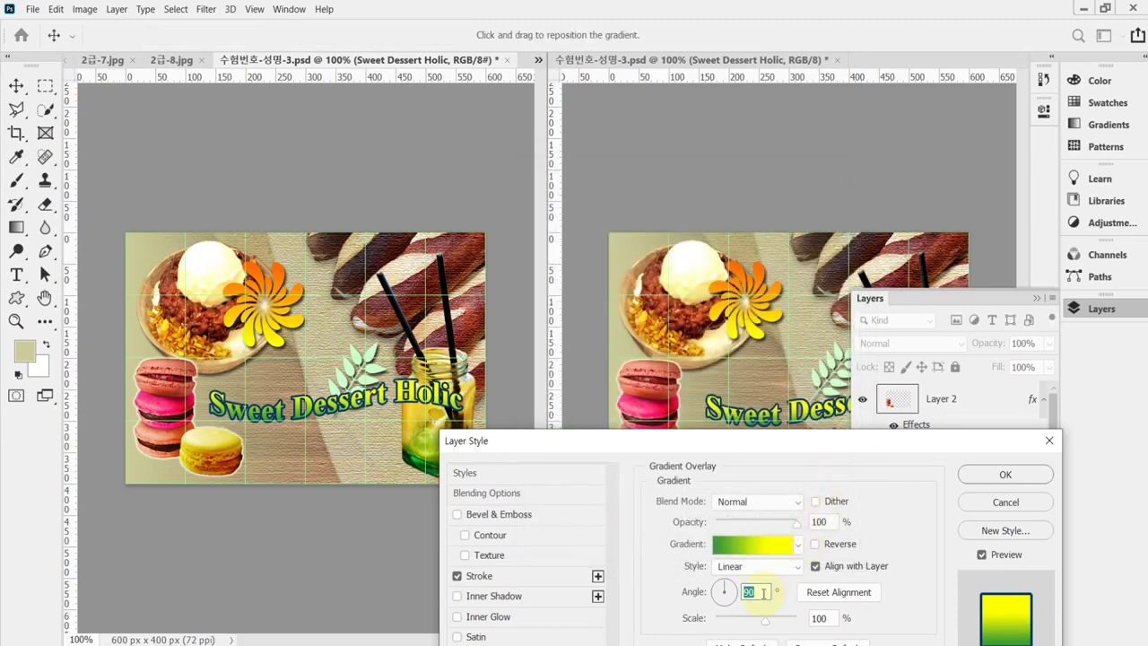
pyautogui.click(990, 475)
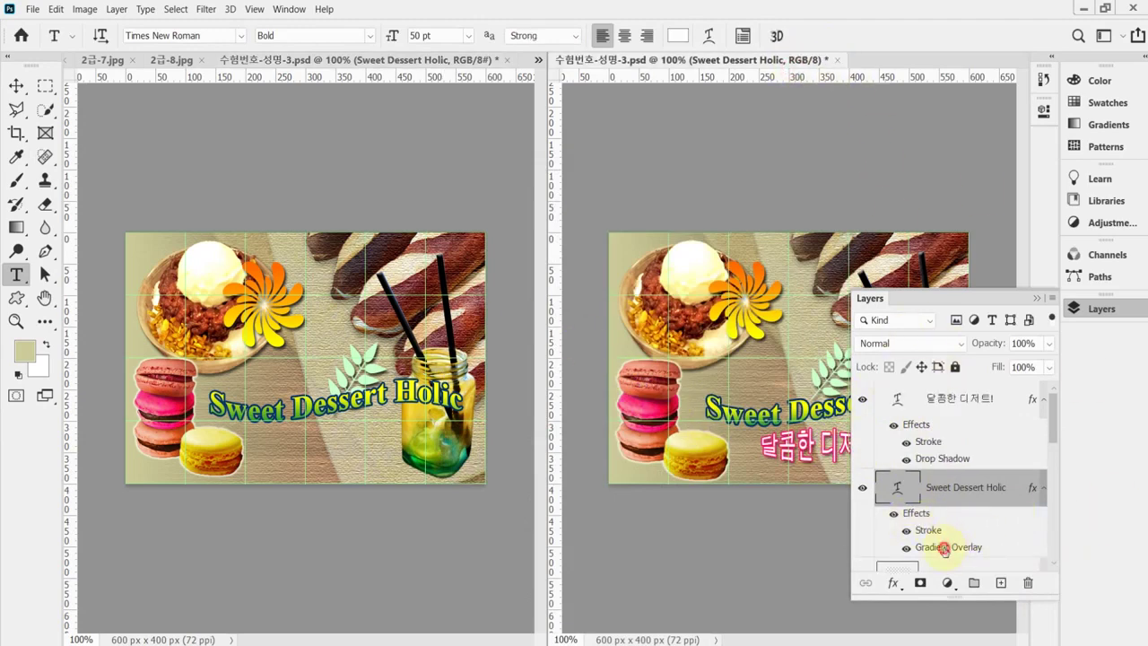
# Examine the gradient overlay's color stops on the "Sweet Dessert Holic" text in the finished reference document, leaving its settings untouched.
pyautogui.click(943, 550)
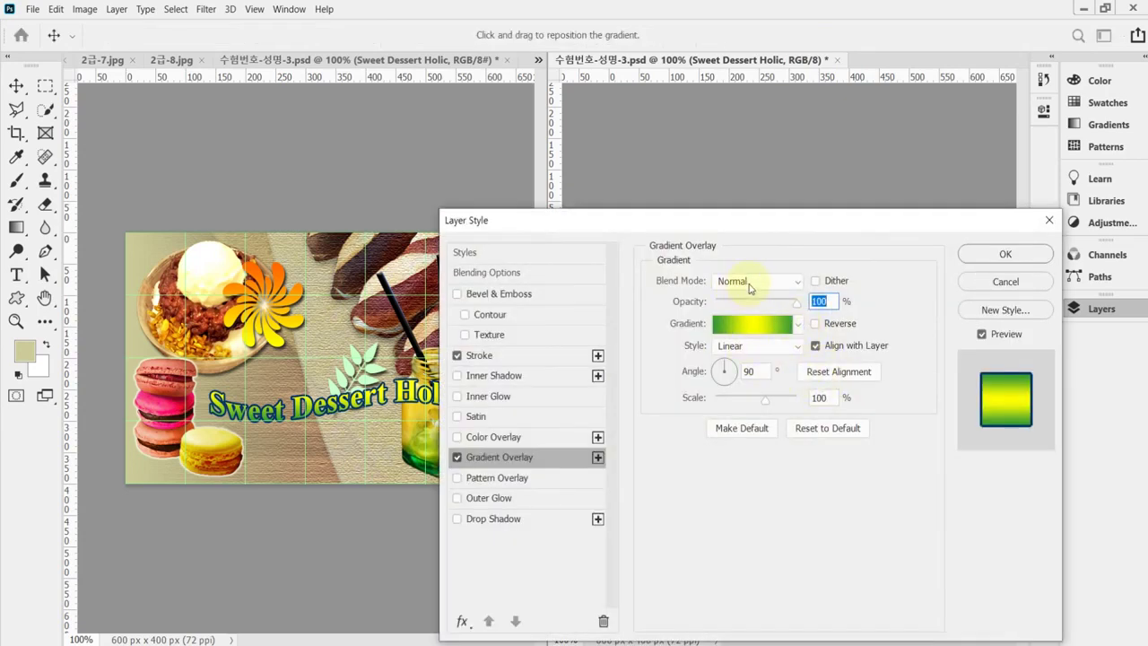
pyautogui.moveTo(724, 221); pyautogui.dragTo(689, 434)
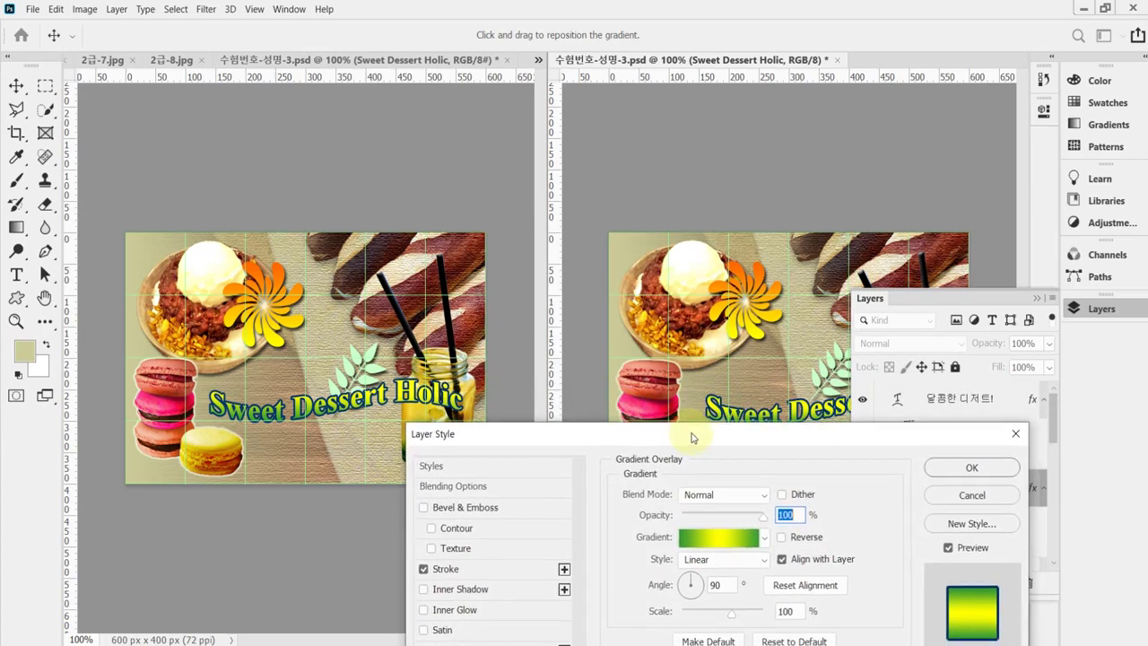
pyautogui.click(712, 537)
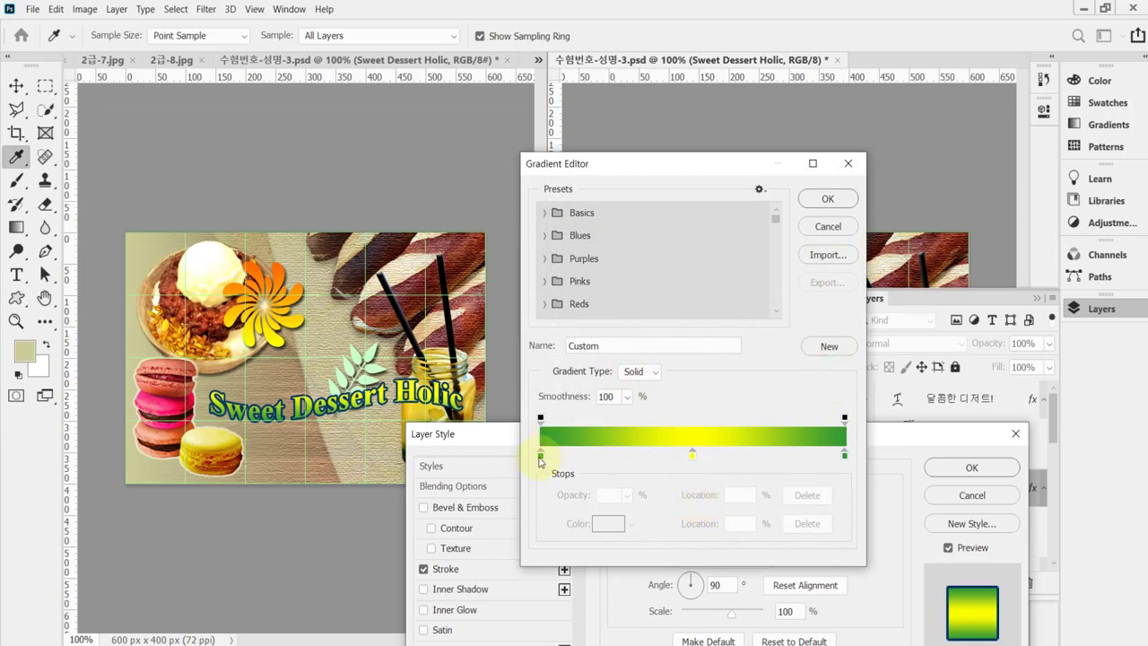
pyautogui.click(539, 456)
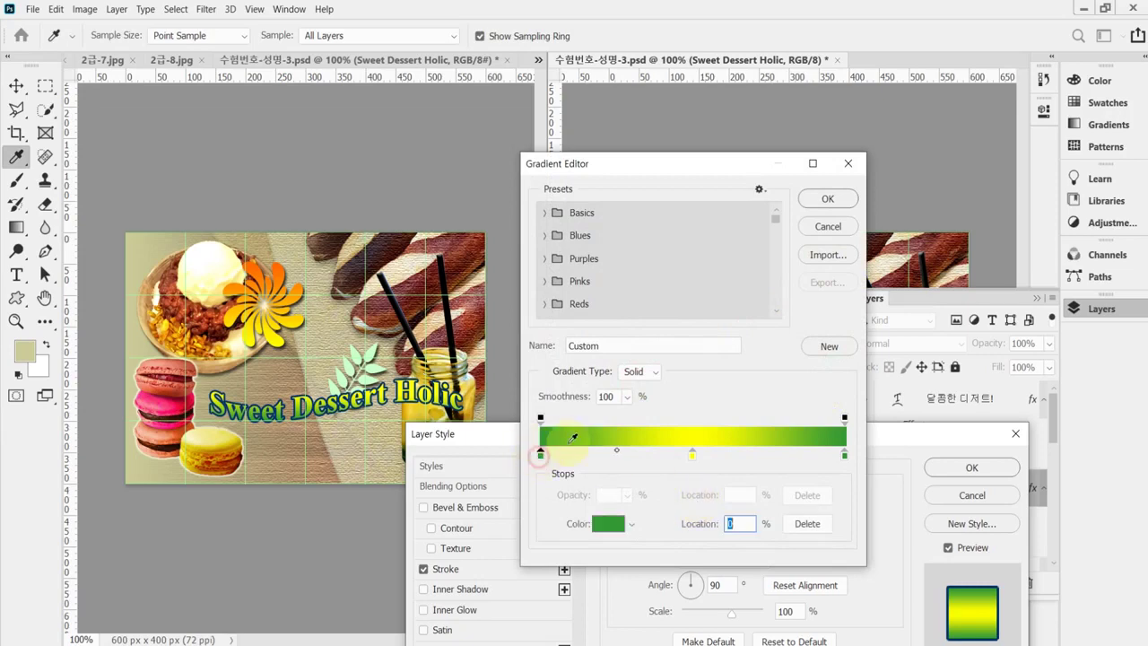
pyautogui.click(692, 457)
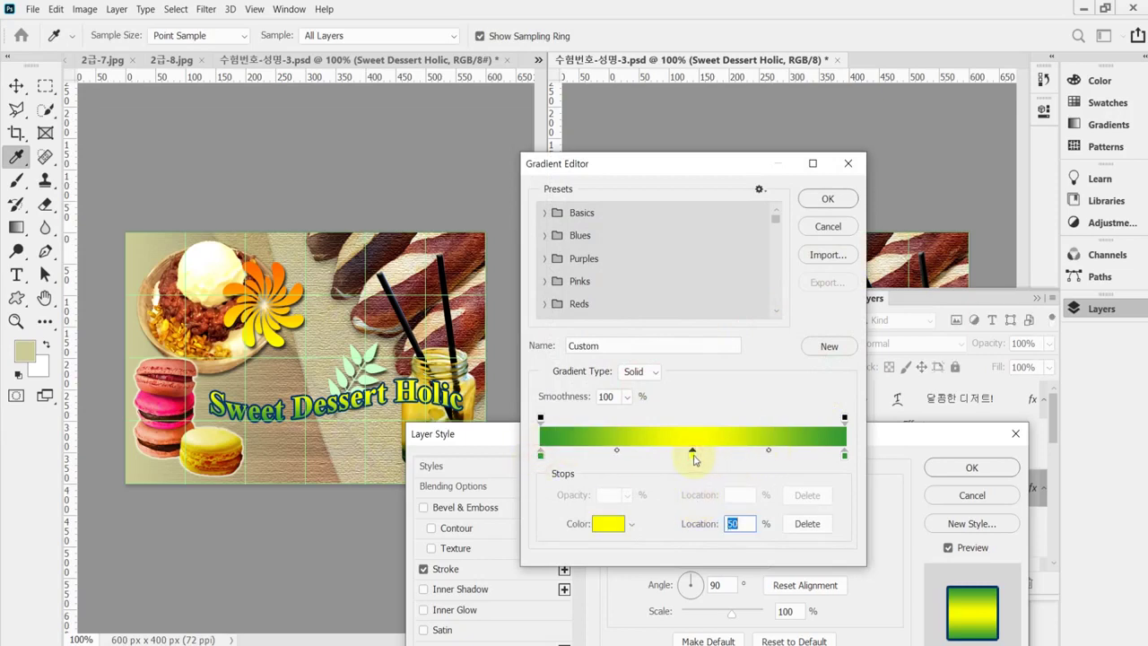
pyautogui.click(826, 226)
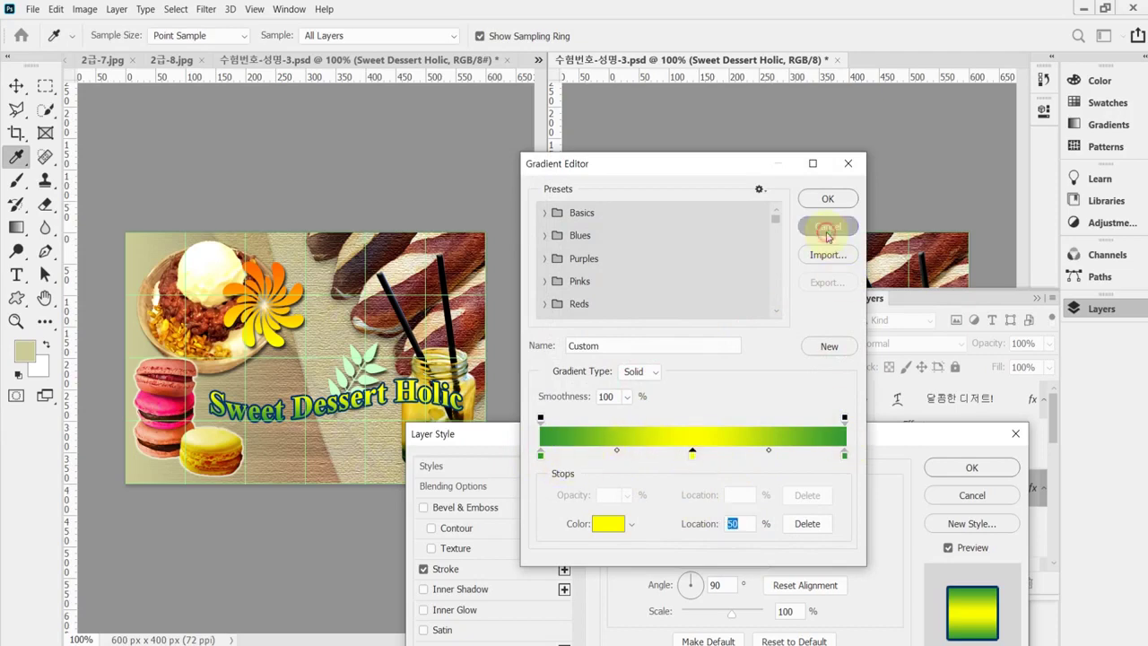
pyautogui.click(1015, 433)
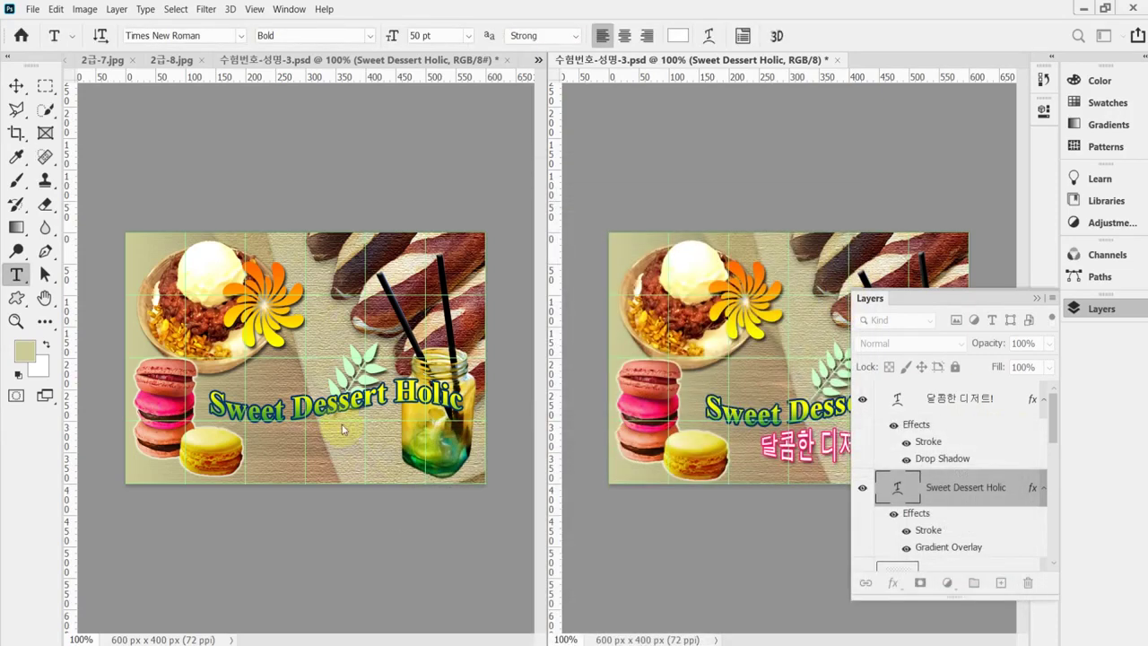
# In the working document, move the yellow stop of the "Sweet Dessert Holic" gradient overlay to the 46% location.
pyautogui.click(339, 406)
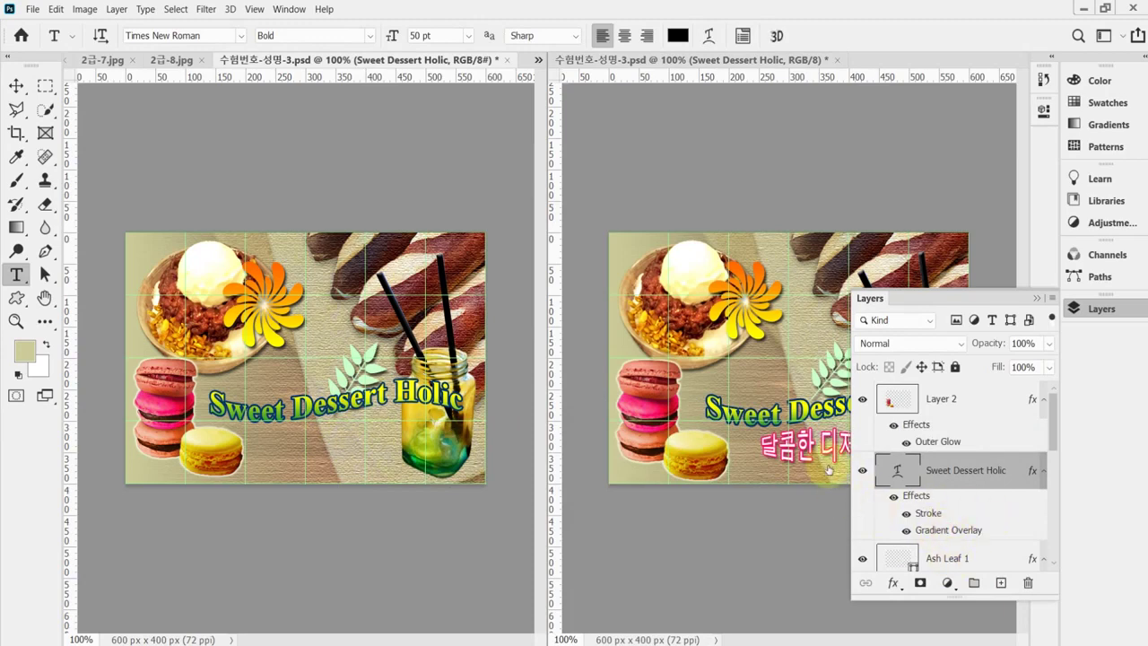
pyautogui.doubleClick(947, 529)
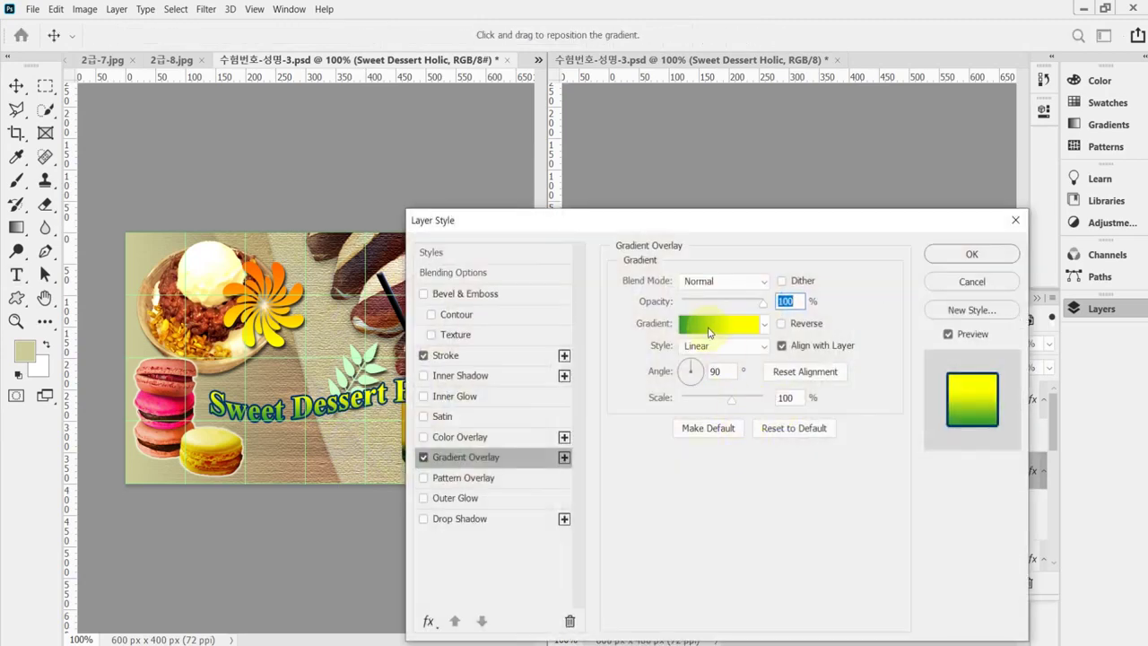
pyautogui.click(715, 325)
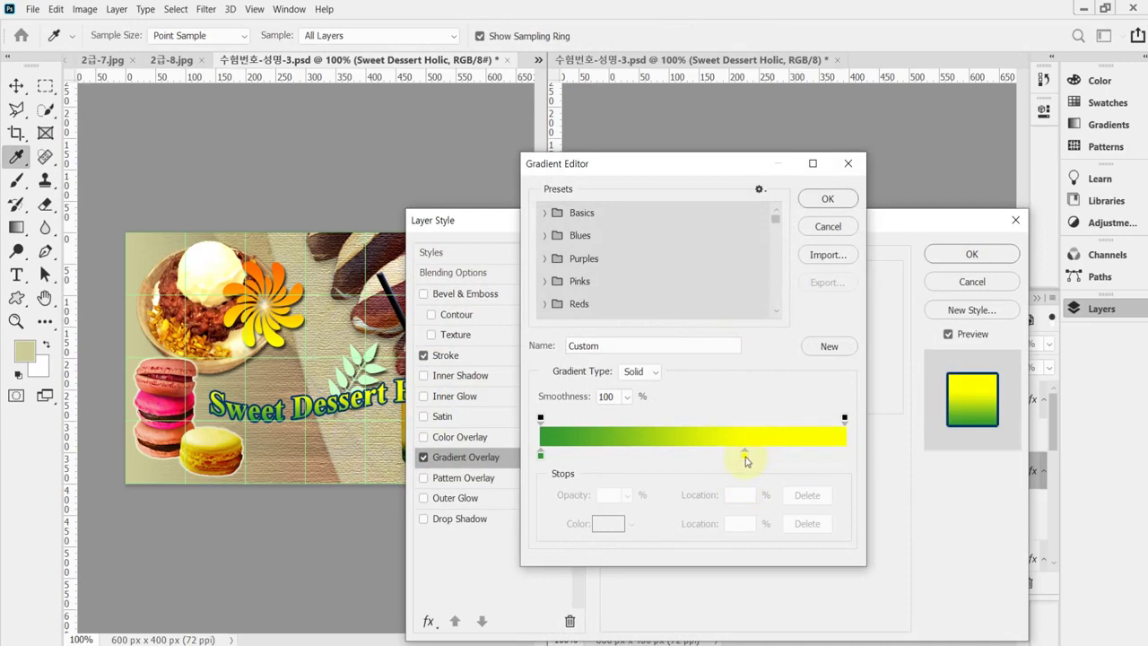
pyautogui.moveTo(744, 456); pyautogui.dragTo(682, 459)
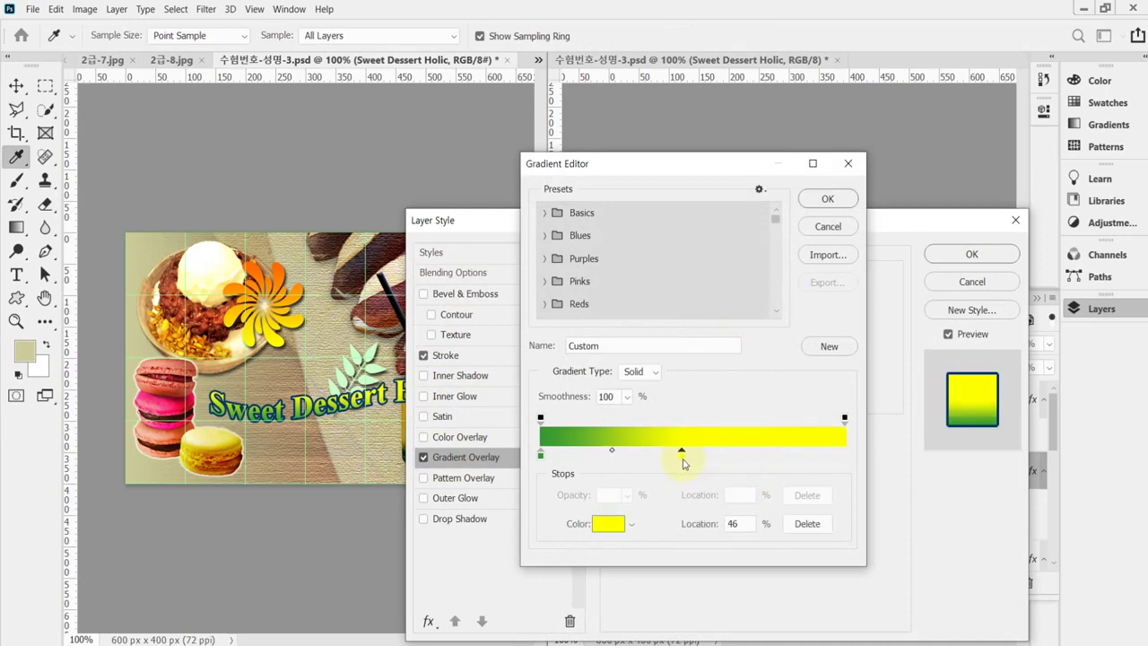
# Duplicate the gradient's green stop to the 100% location, apply the layer style and save the document.
pyautogui.click(541, 455)
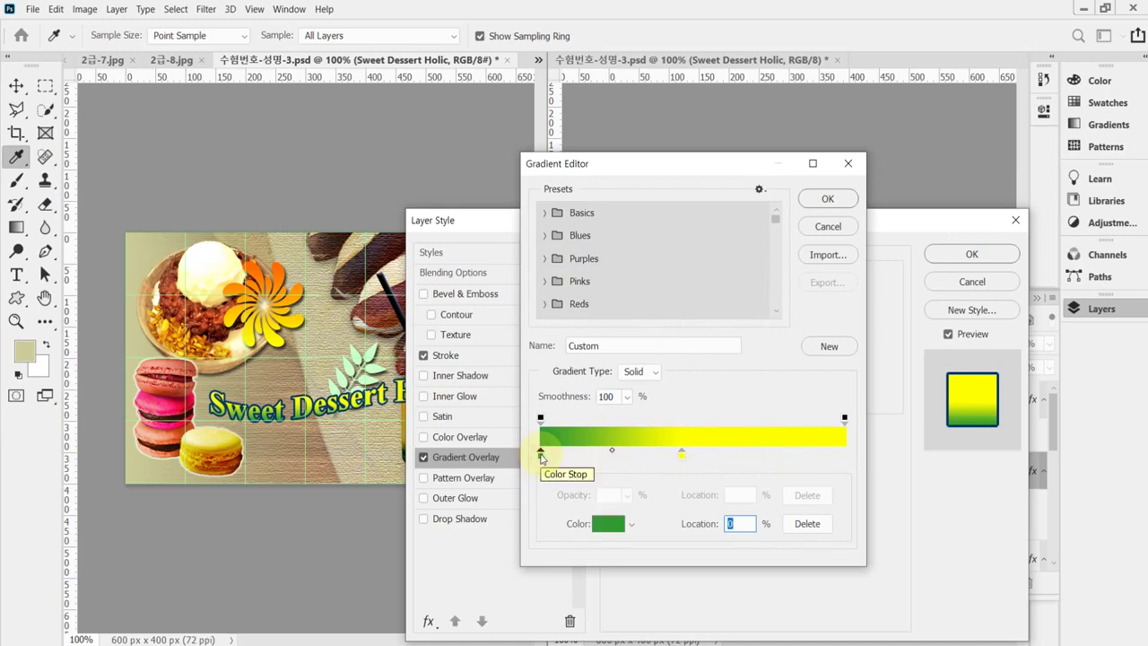
pyautogui.press('alt')
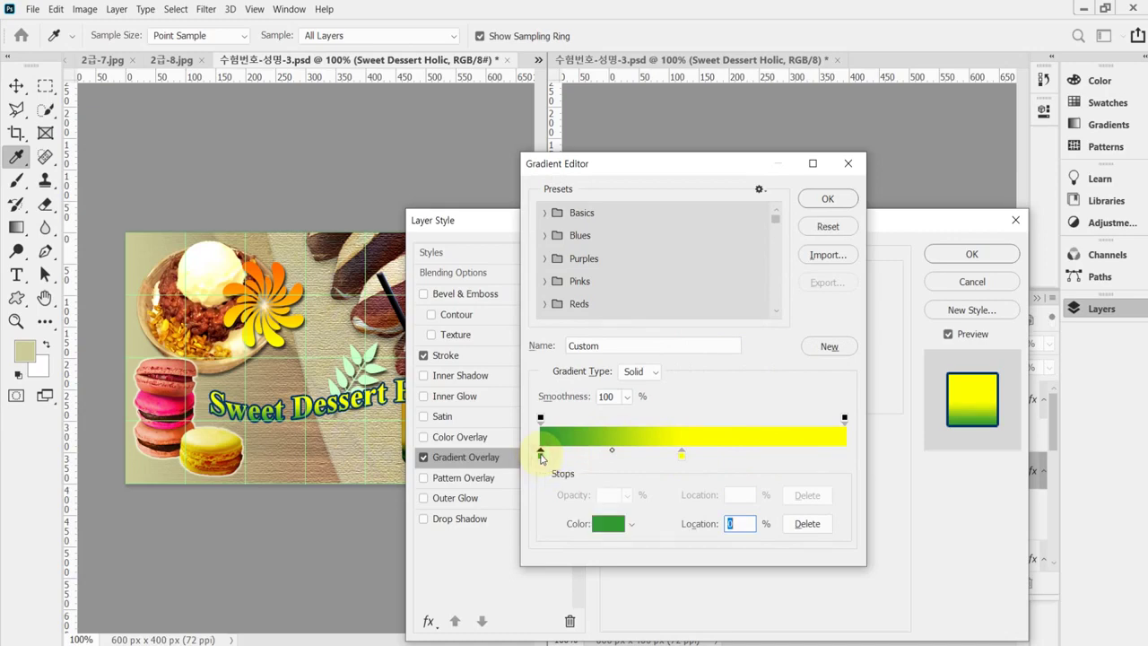
pyautogui.moveTo(541, 455); pyautogui.dragTo(856, 467)
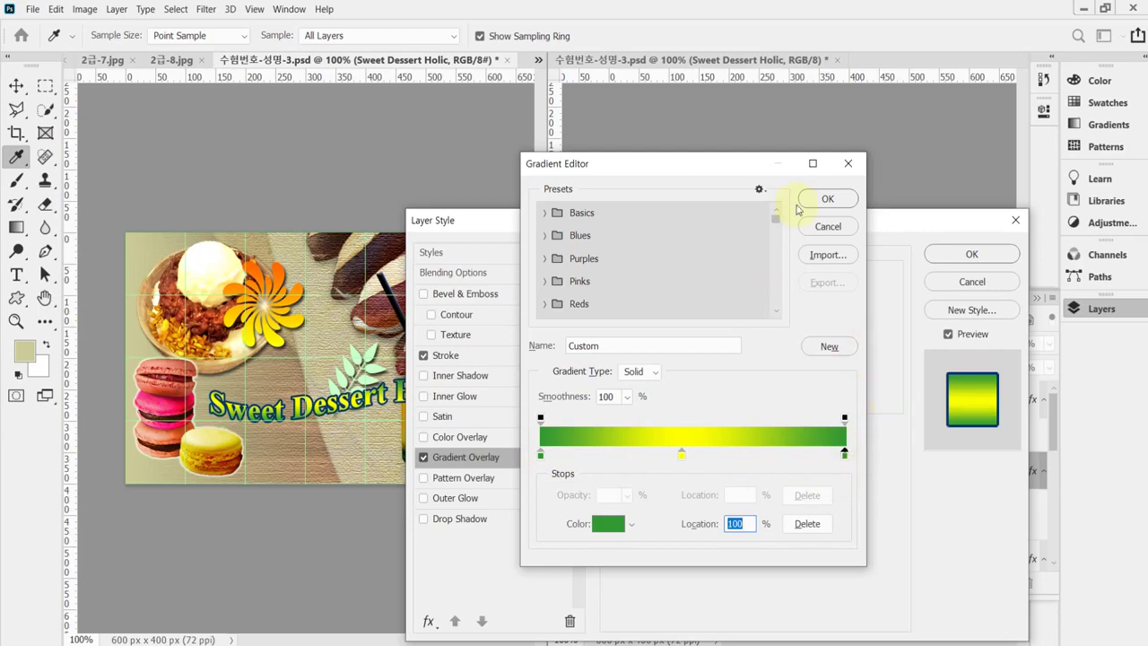
pyautogui.click(828, 198)
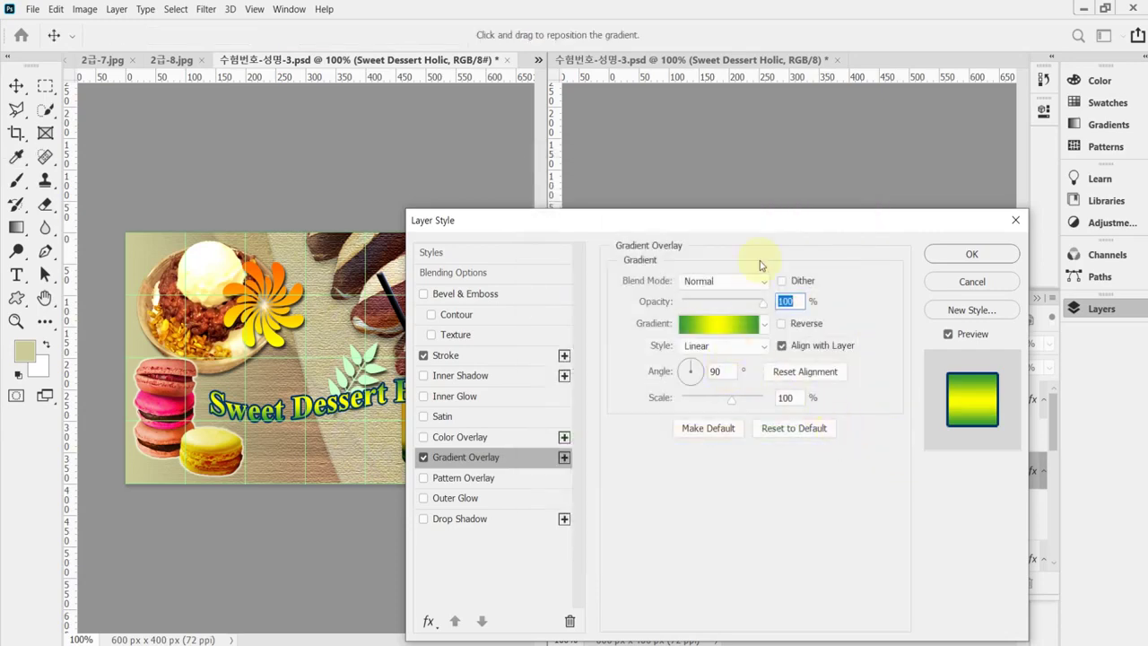
pyautogui.moveTo(761, 226); pyautogui.dragTo(809, 504)
pyautogui.press('Return')
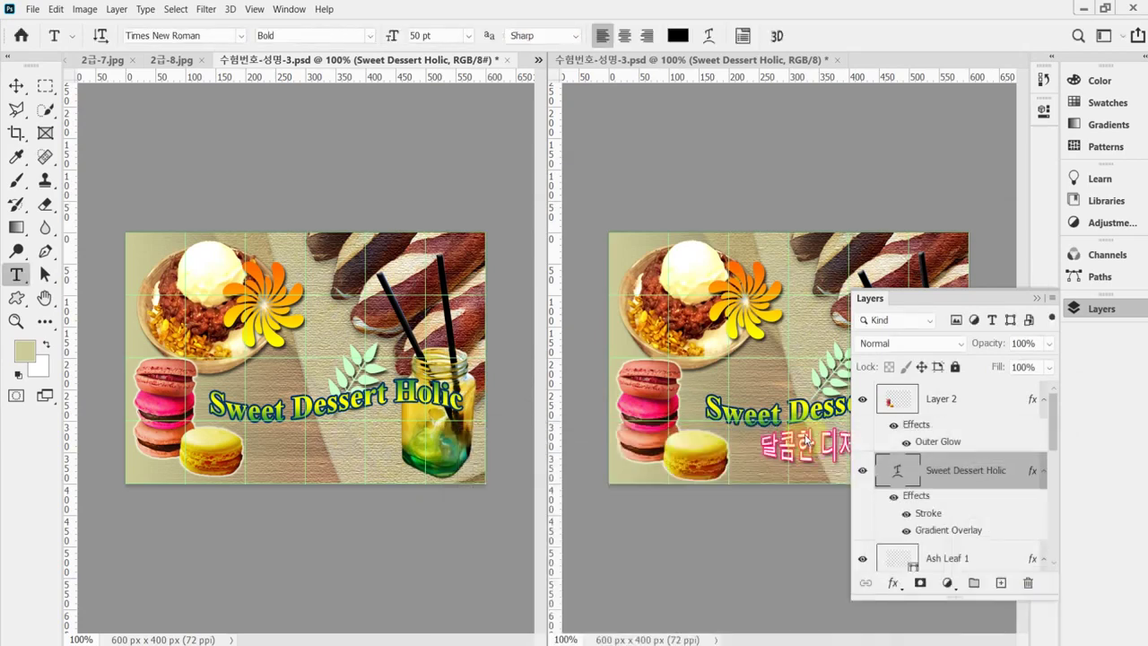
pyautogui.hotkey('ctrl', 's')
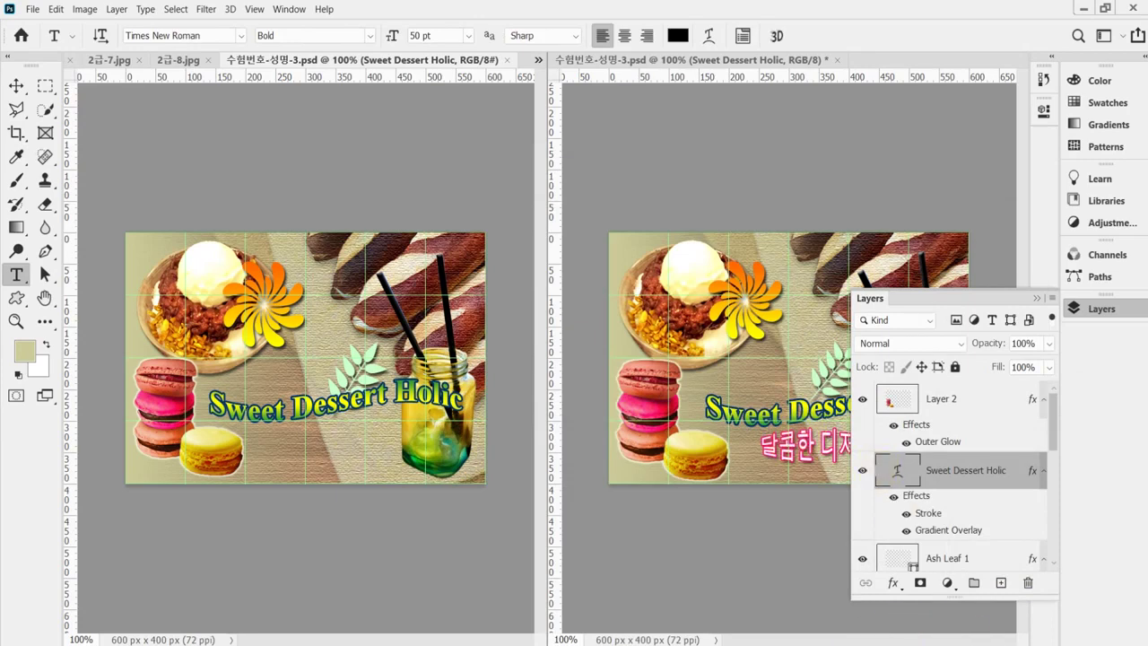
# Copy the phrase "달콤한 디저트!" from Notepad and return to the working document in Photoshop.
pyautogui.hotkey('alt', 'Tab')
pyautogui.moveTo(758, 594); pyautogui.dragTo(590, 606)
pyautogui.hotkey('ctrl', 'c')
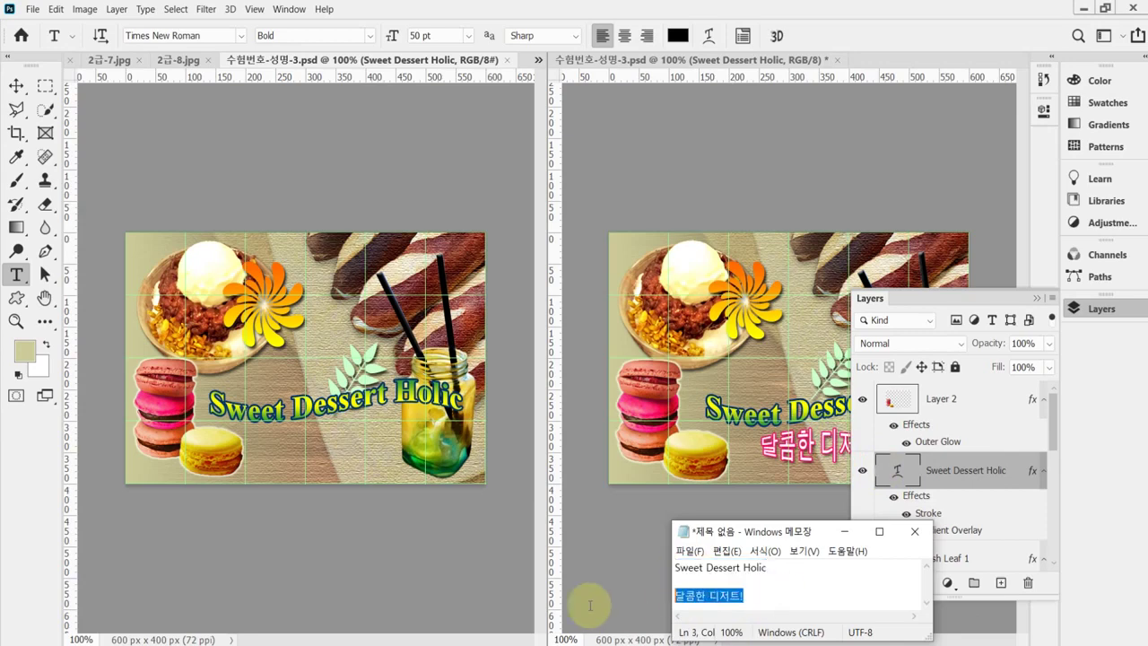
pyautogui.click(279, 64)
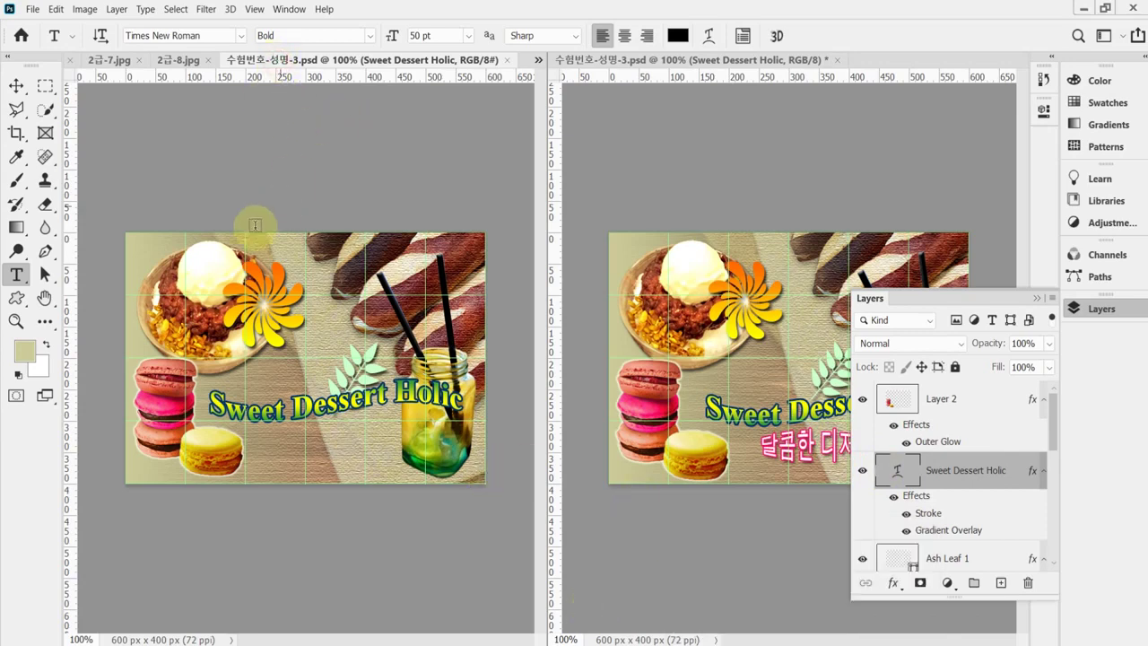
# Start a new text layer below "Sweet Dessert Holic", with the font 돋움 at 30 pt.
pyautogui.click(248, 437)
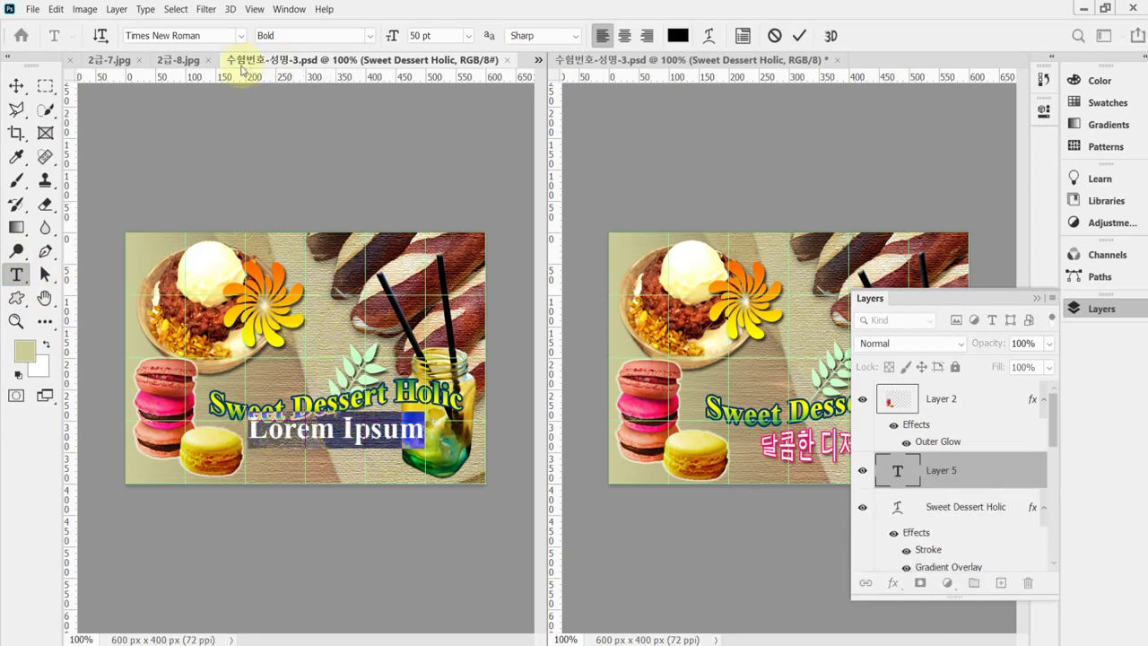
pyautogui.click(206, 36)
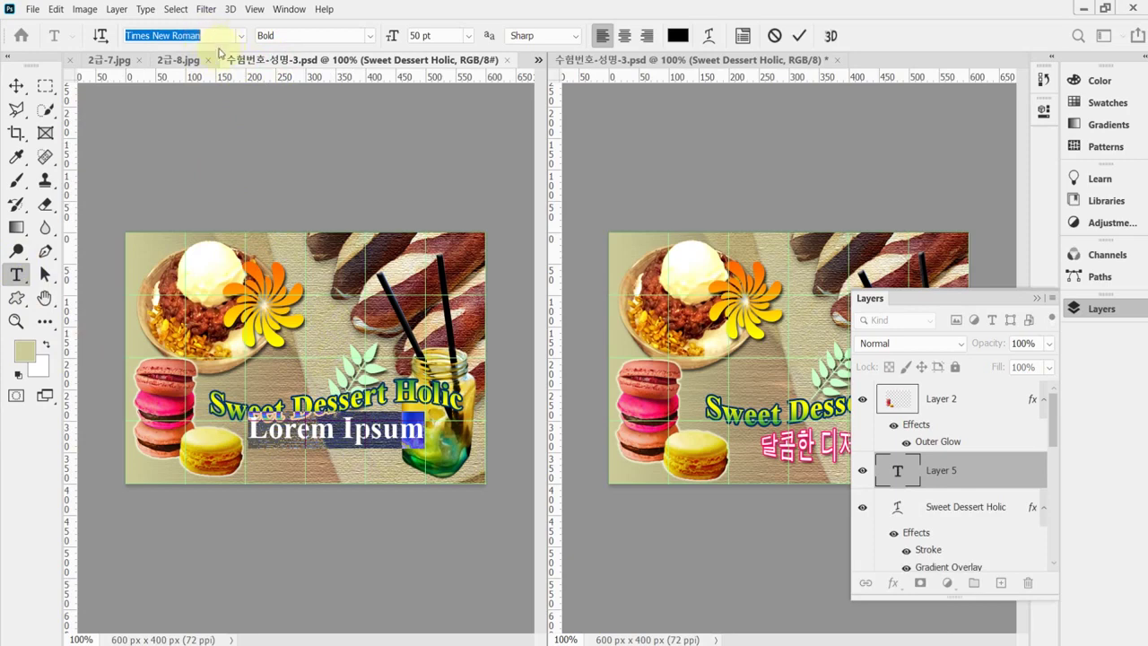
pyautogui.click(242, 36)
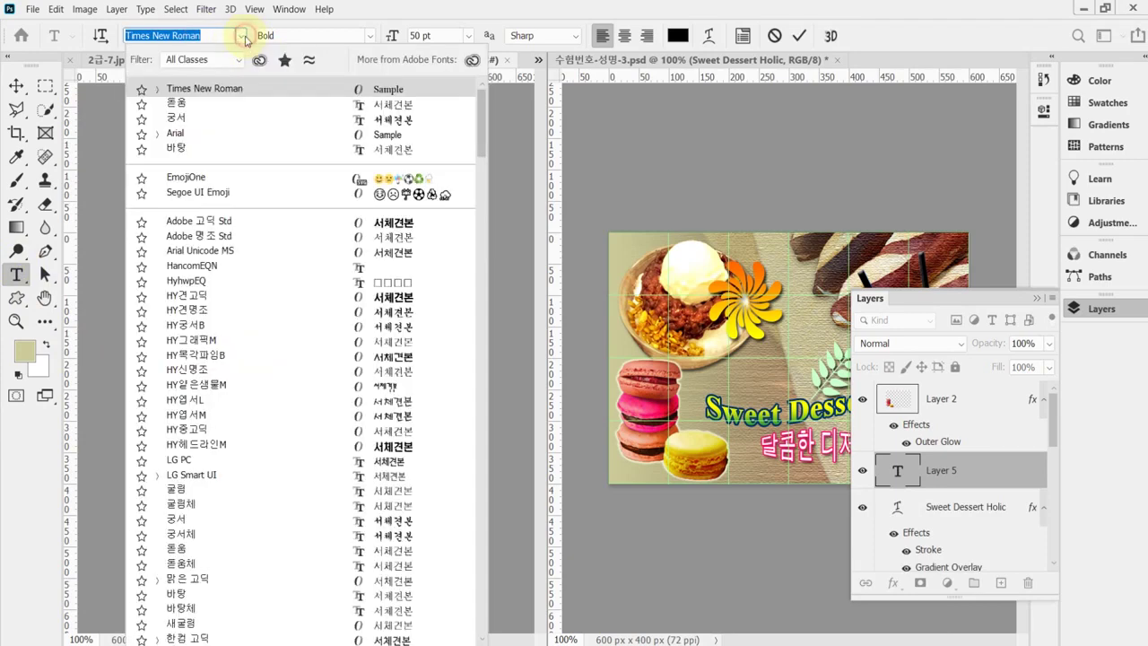
pyautogui.click(212, 104)
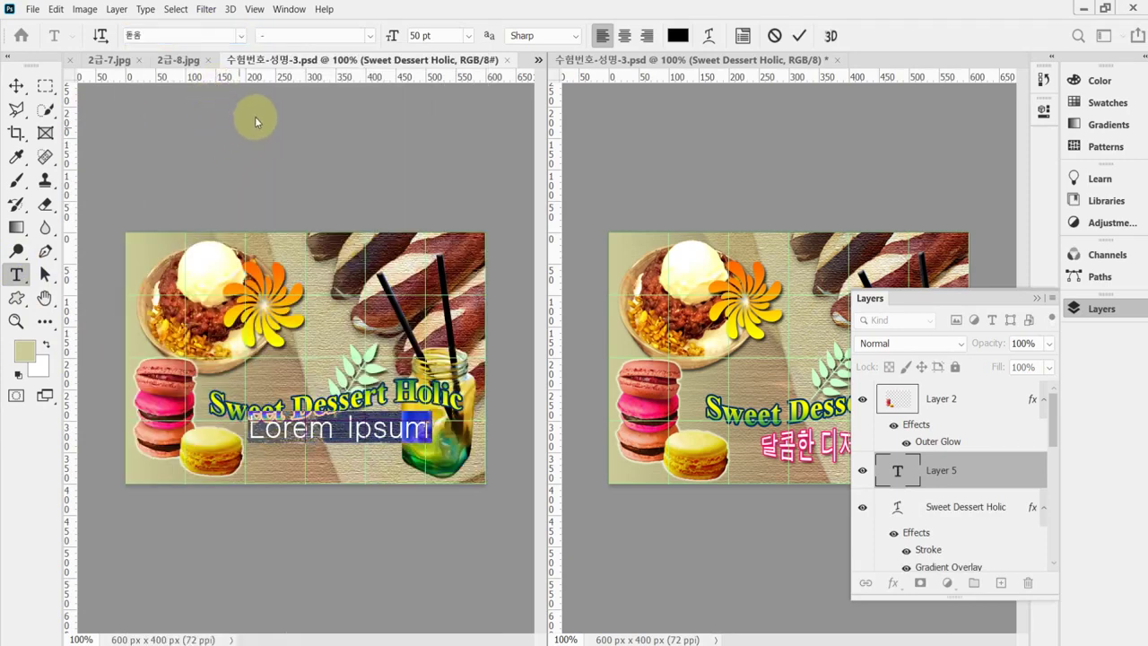
pyautogui.click(440, 36)
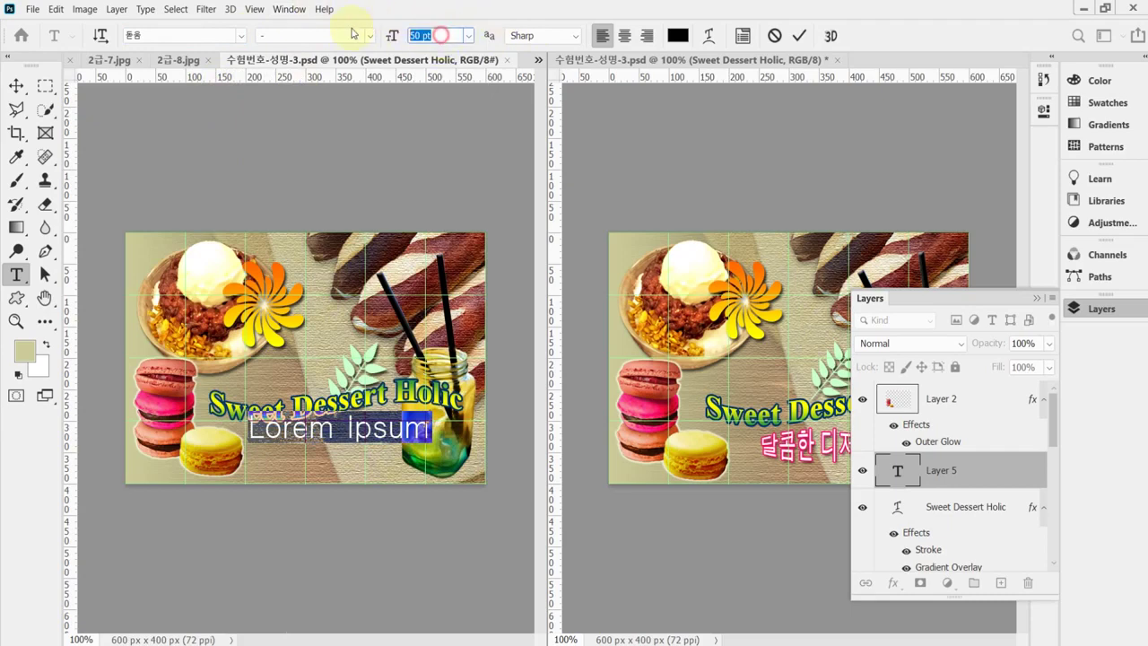
pyautogui.write('30')
pyautogui.press('Return')
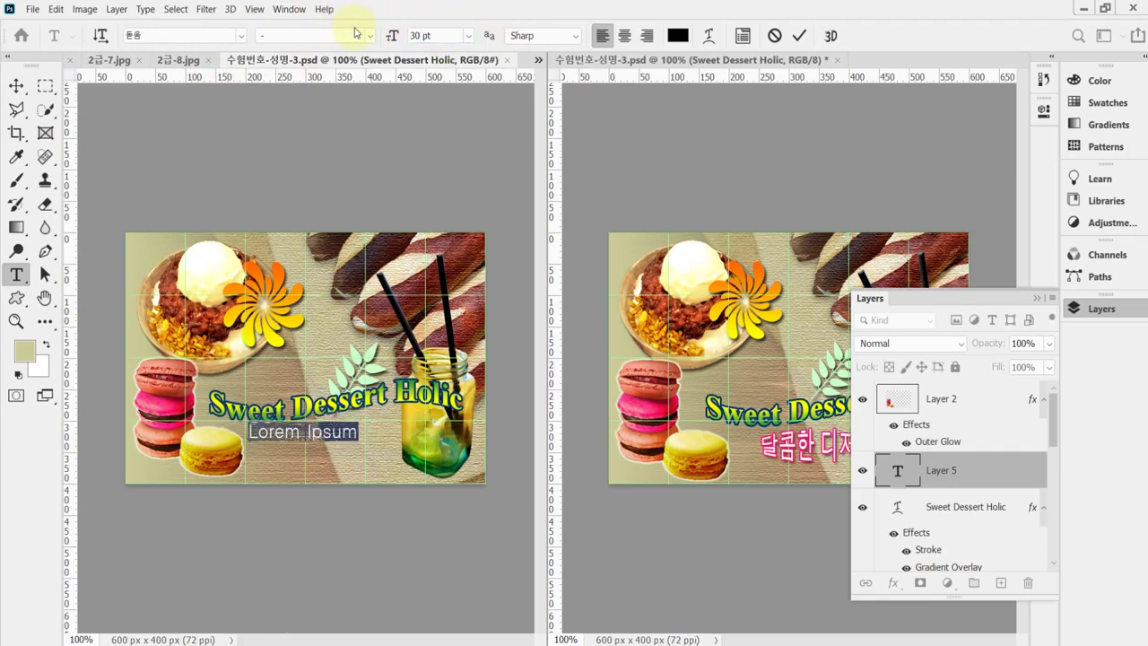
# Set the new text's anti-aliasing to Strong and its color to white (ffffff).
pyautogui.click(523, 37)
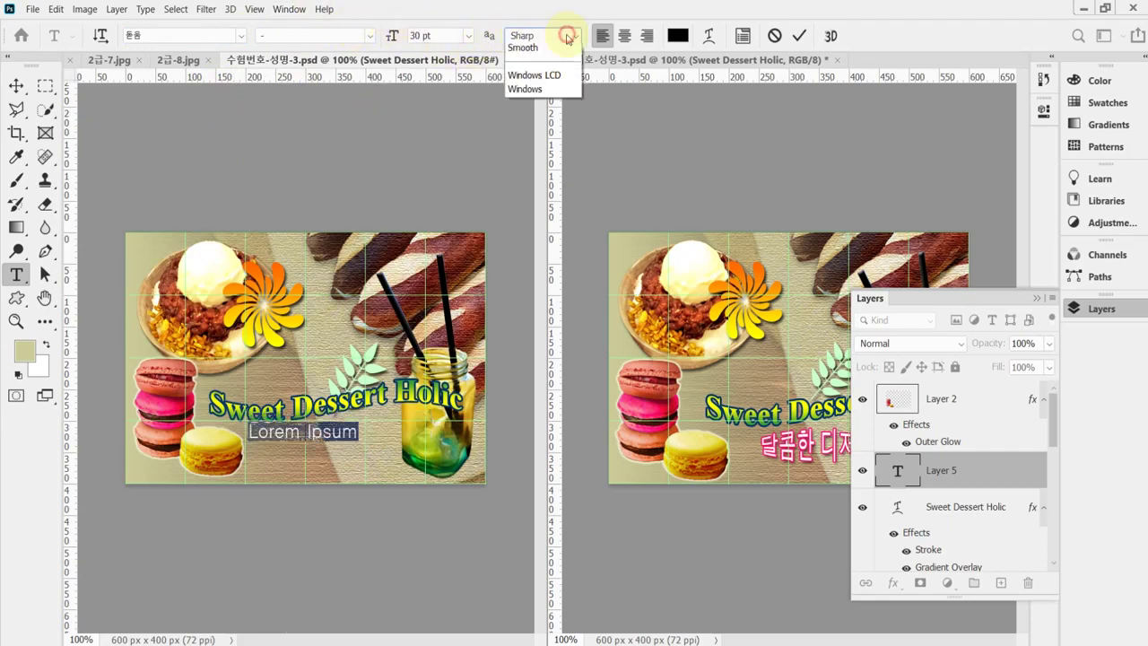
pyautogui.click(537, 93)
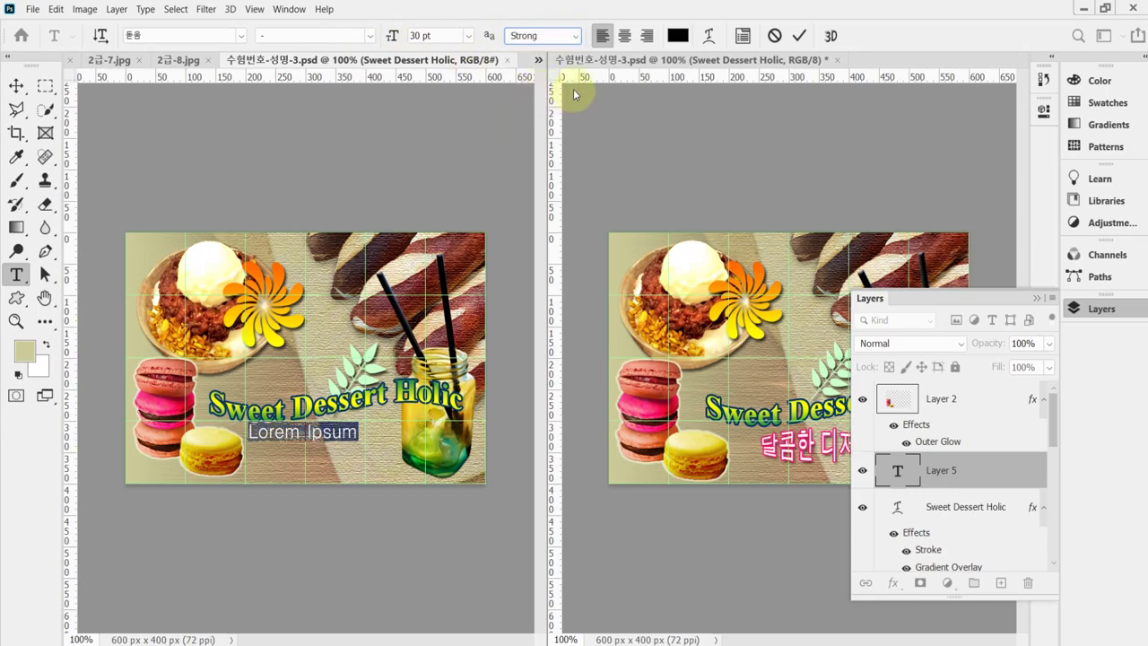
pyautogui.click(677, 34)
pyautogui.click(346, 274)
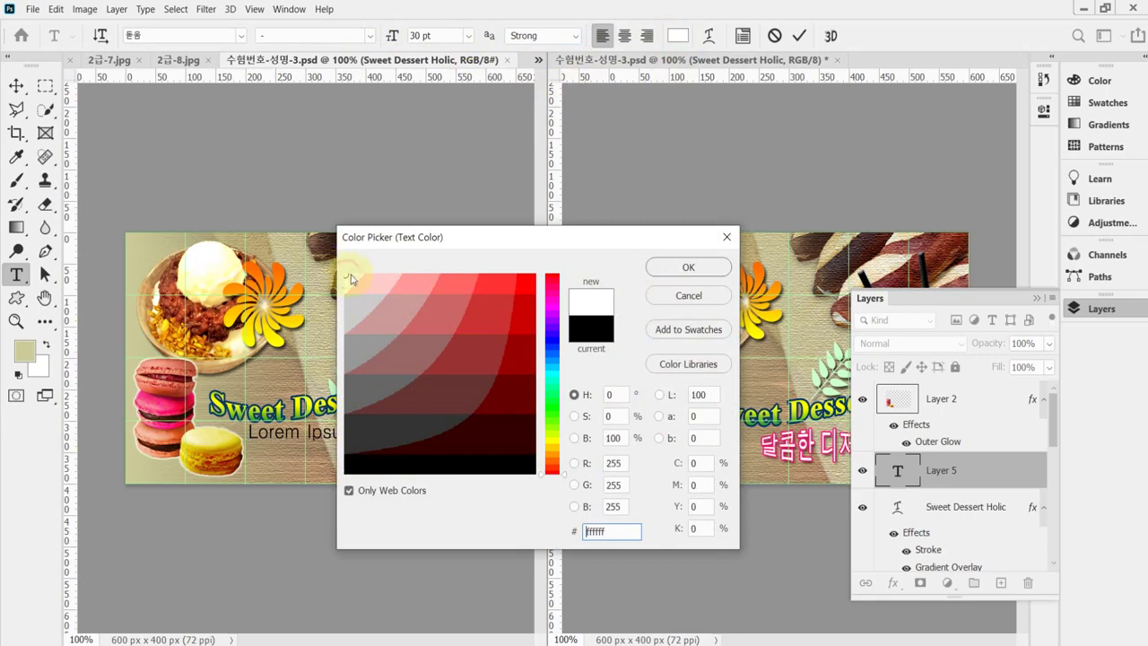
pyautogui.click(698, 306)
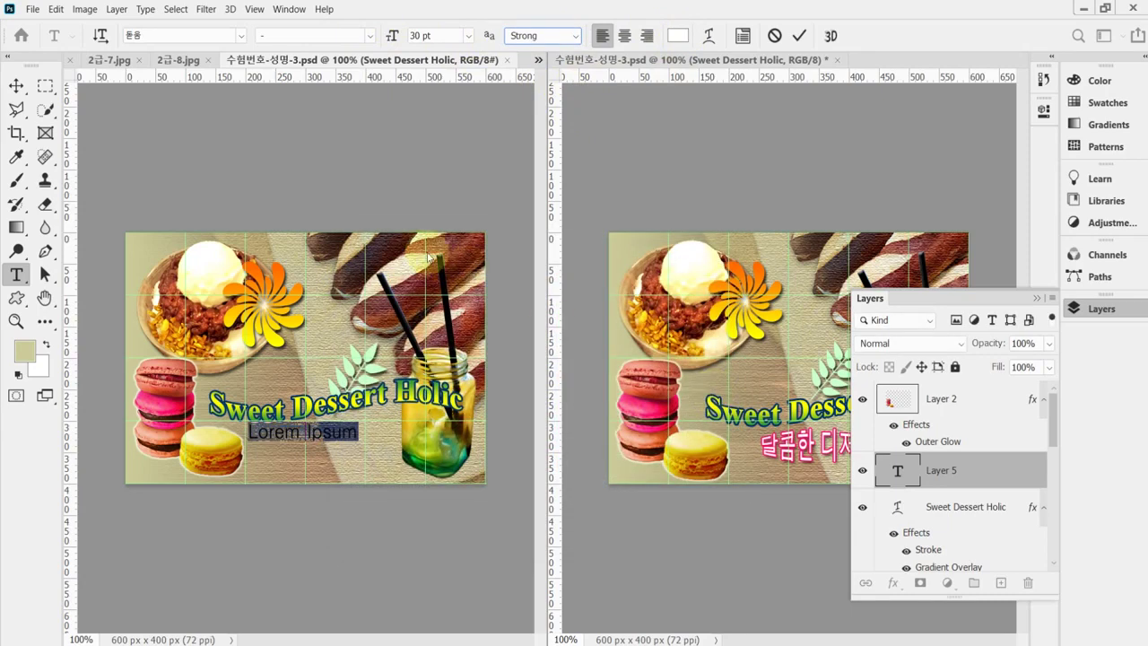
pyautogui.click(323, 434)
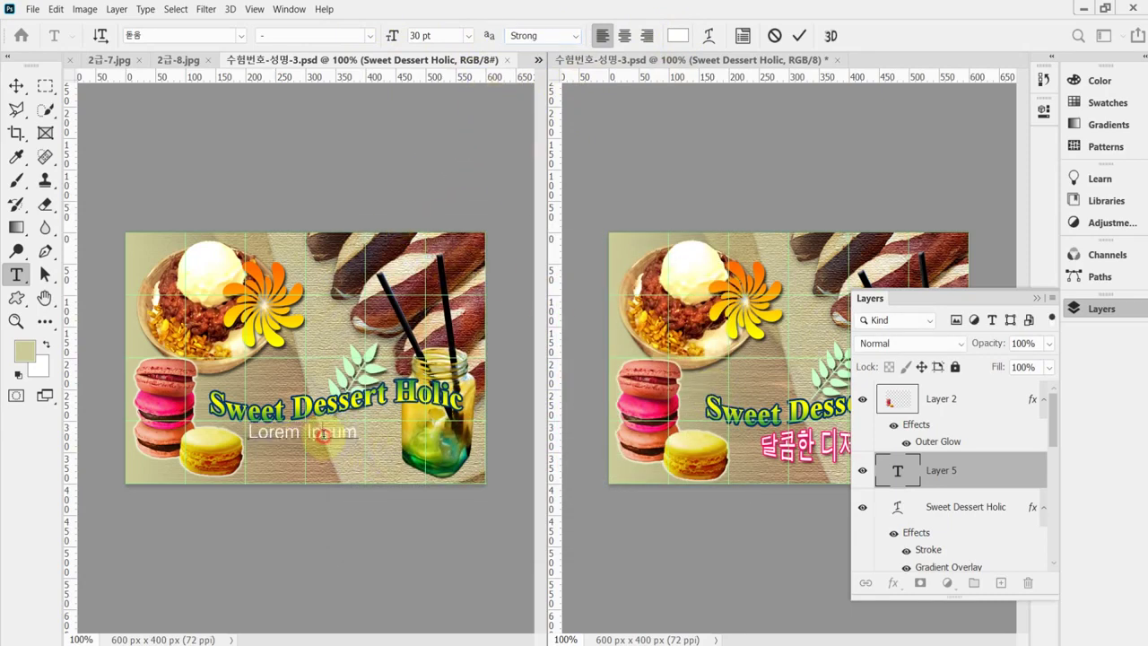
# Replace the placeholder text with the copied phrase "달콤한 디저트!" and shift it slightly right under the title.
pyautogui.hotkey('ctrl', 'a')
pyautogui.hotkey('ctrl', 'v')
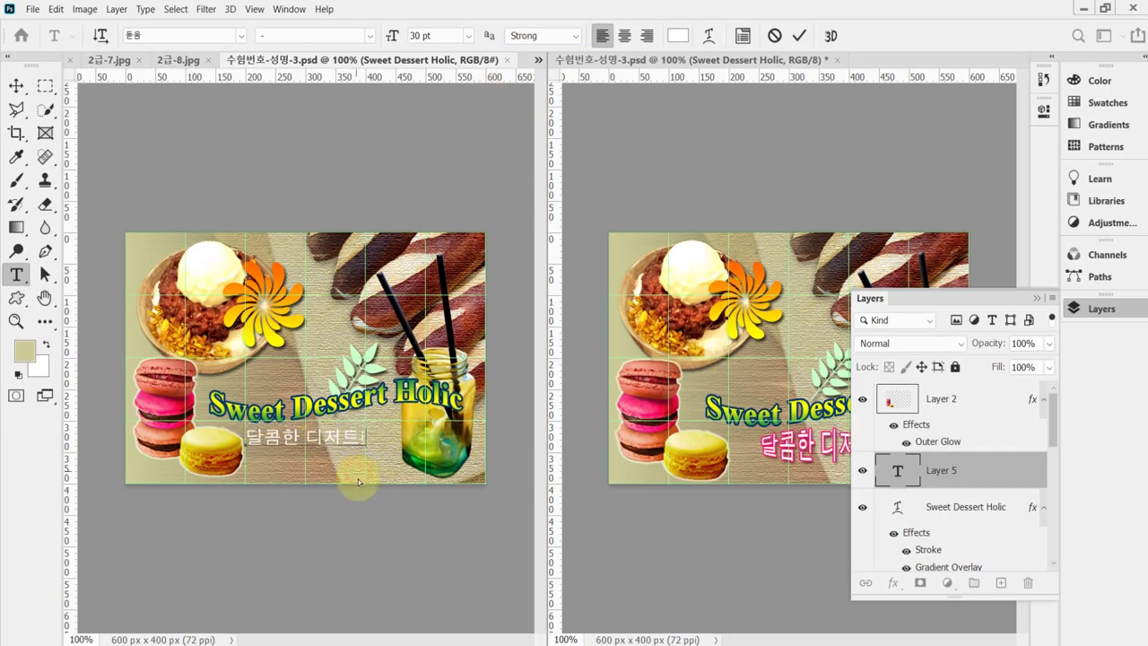
pyautogui.moveTo(358, 479); pyautogui.dragTo(364, 484)
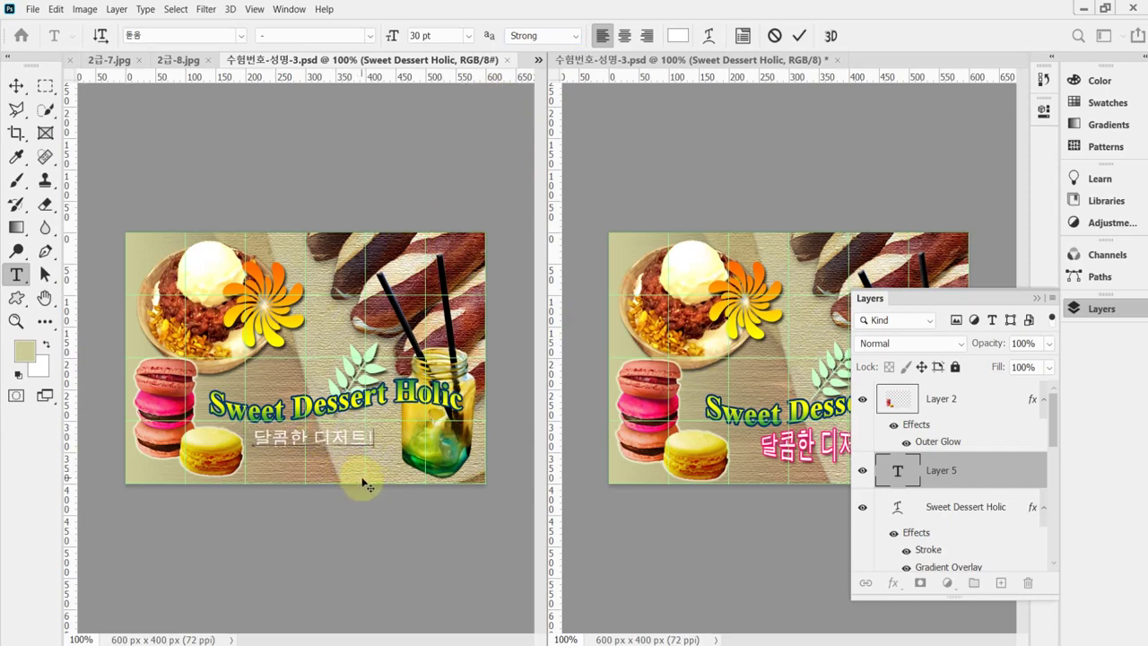
# Warp the "달콤한 디저트!" text with the horizontal Bulge style at 20% bend.
pyautogui.click(710, 36)
pyautogui.click(522, 115)
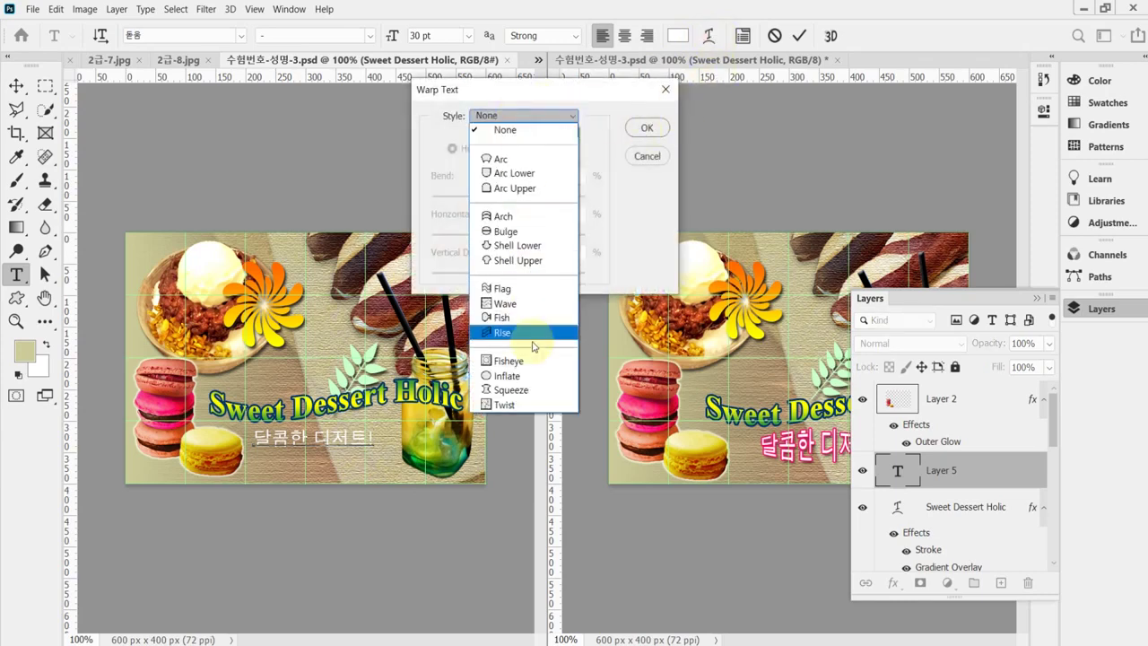
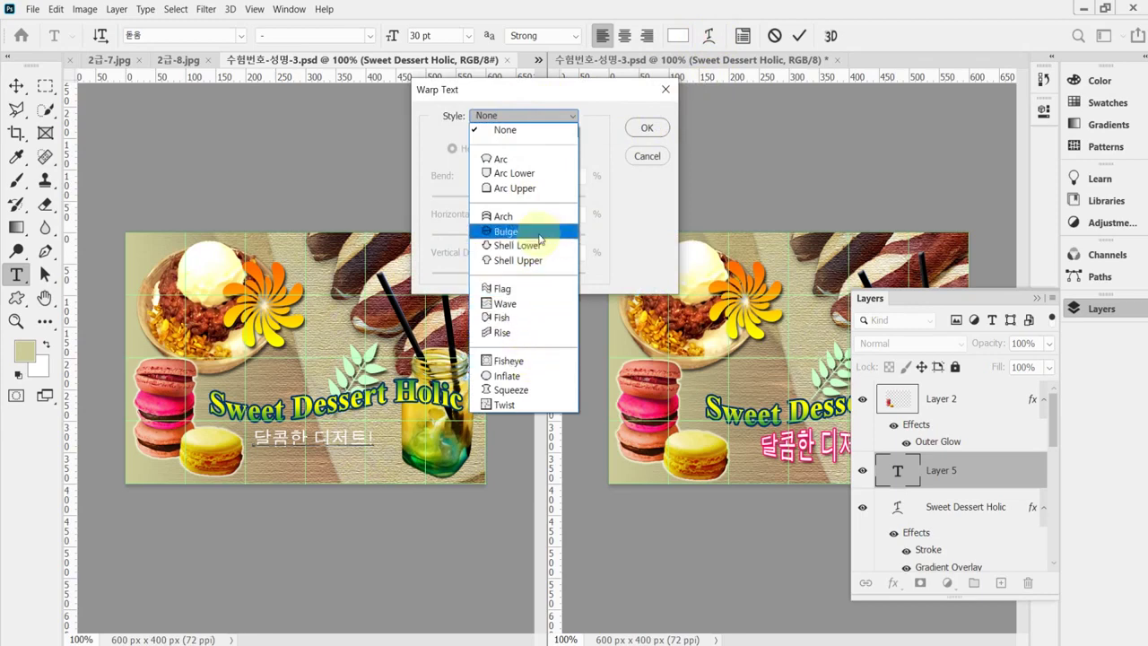
pyautogui.click(507, 231)
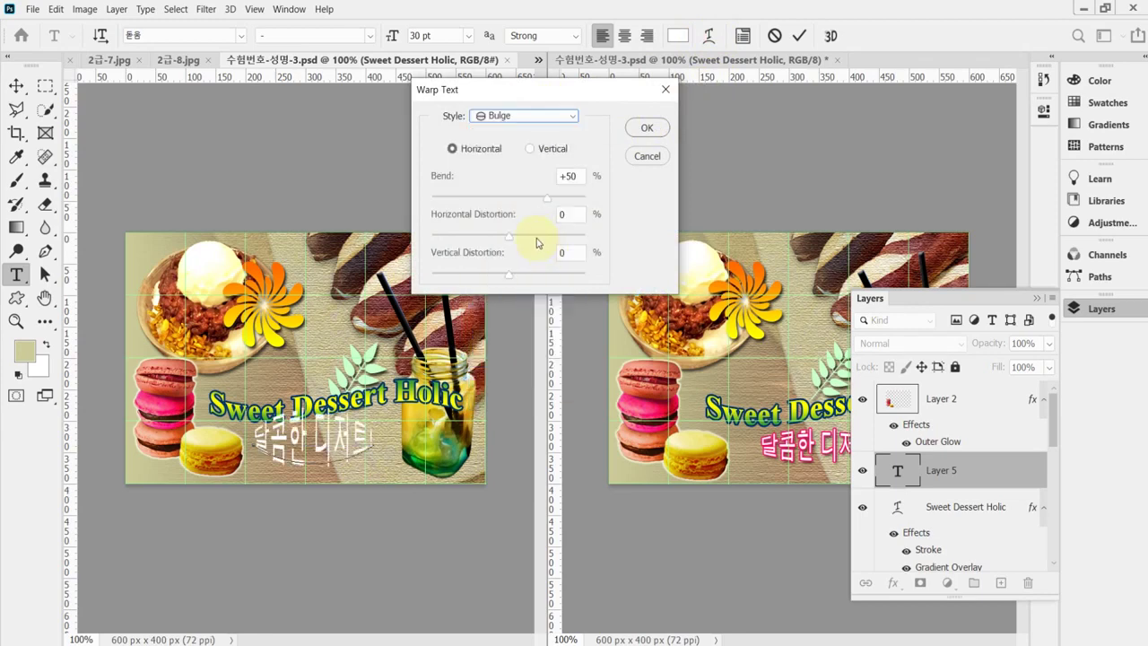
pyautogui.click(574, 176)
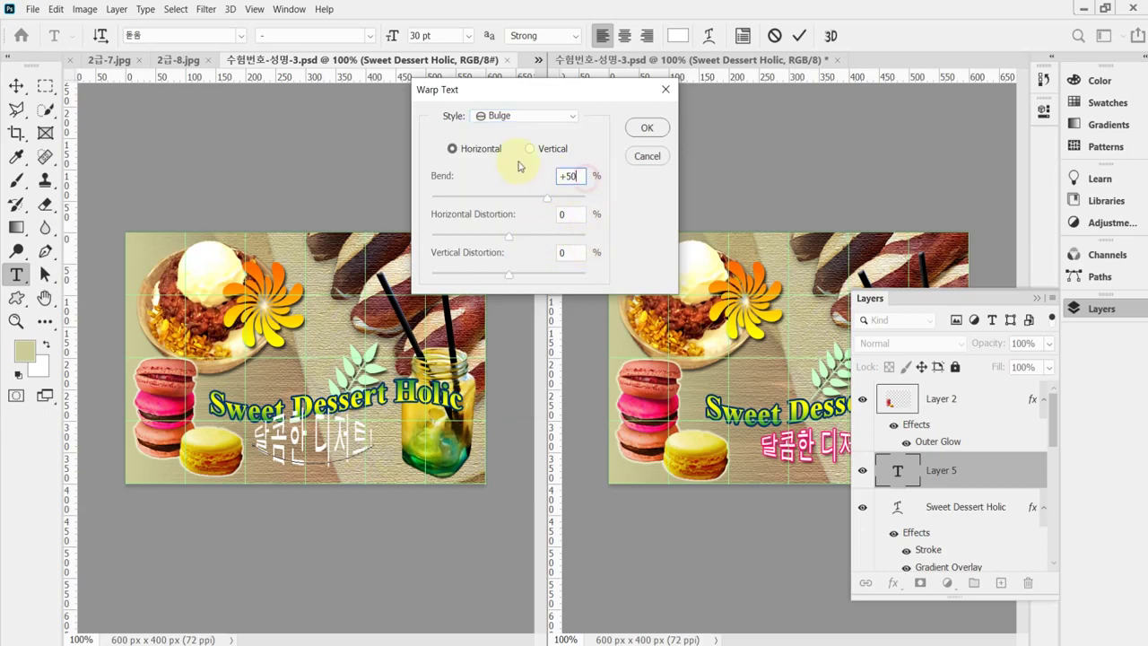
pyautogui.press('BackSpace')
pyautogui.press('BackSpace')
pyautogui.press('BackSpace')
pyautogui.write('20')
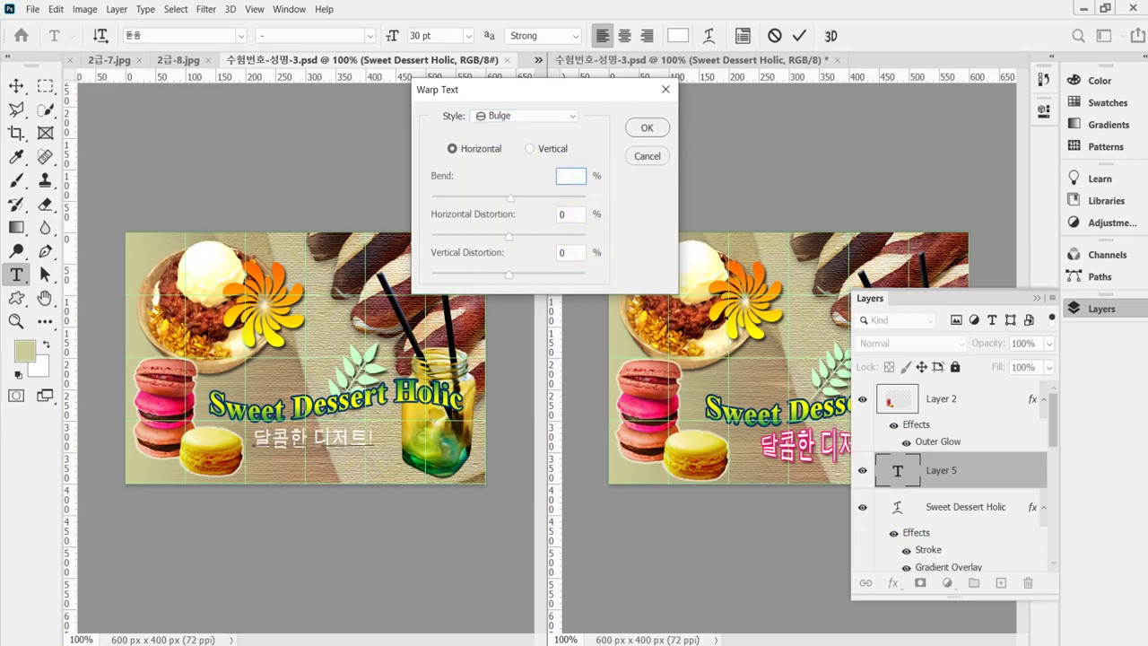
pyautogui.press('Return')
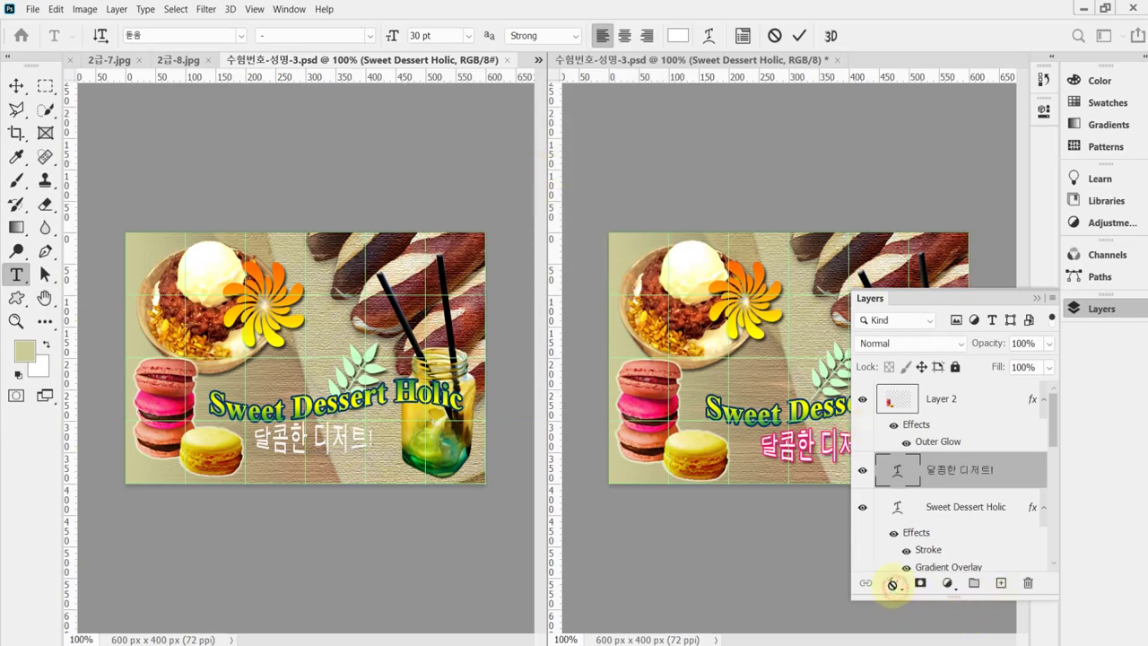
# Add an outside Stroke effect of 2 px to the "달콤한 디저트!" text layer.
pyautogui.click(893, 583)
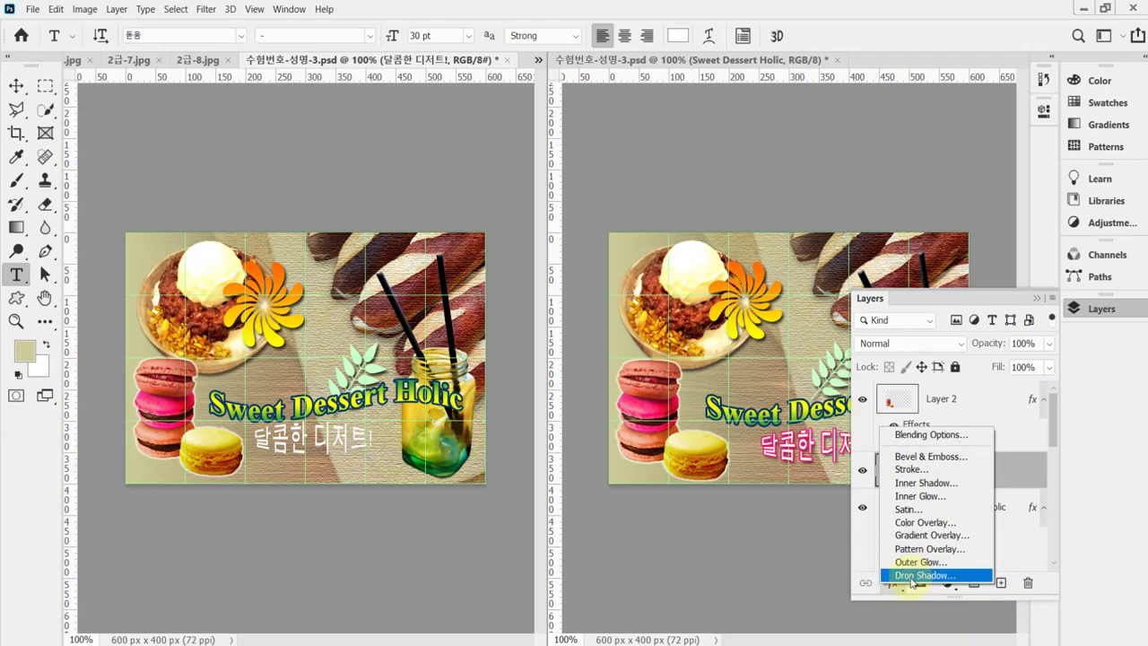
pyautogui.click(895, 471)
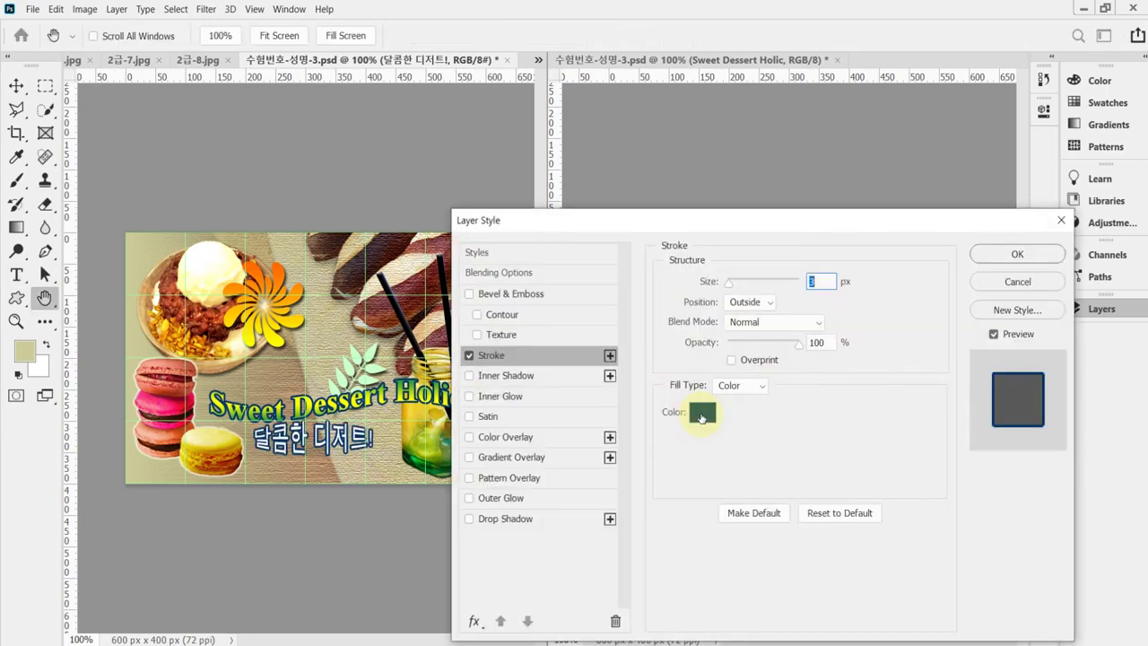
pyautogui.doubleClick(838, 282)
pyautogui.write('2')
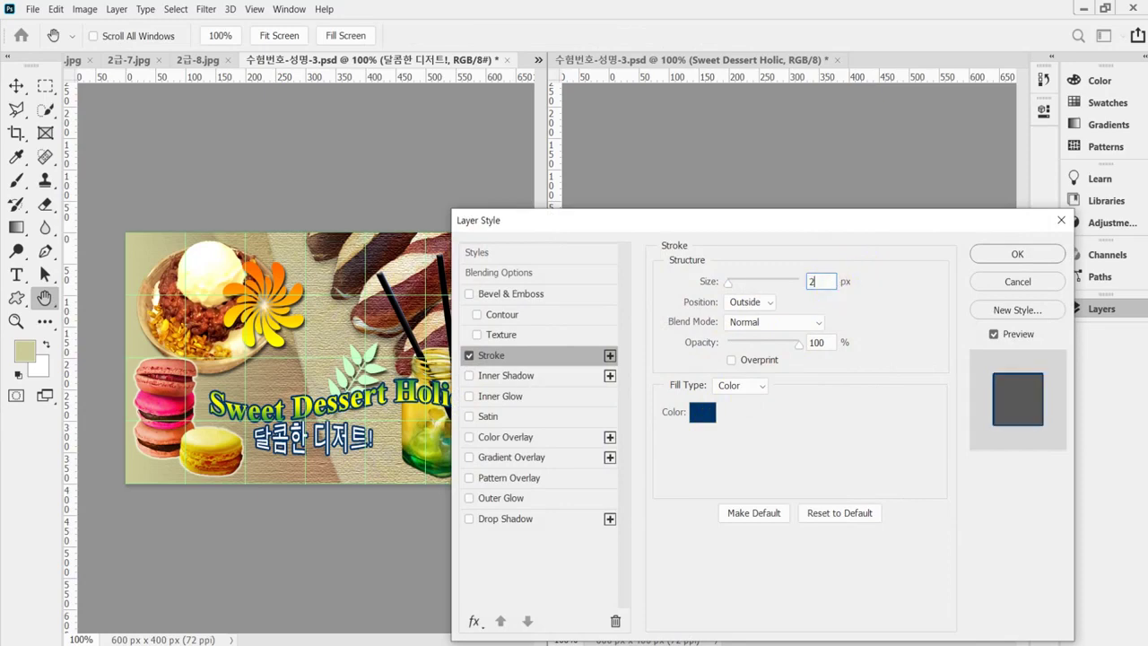
pyautogui.press('Tab')
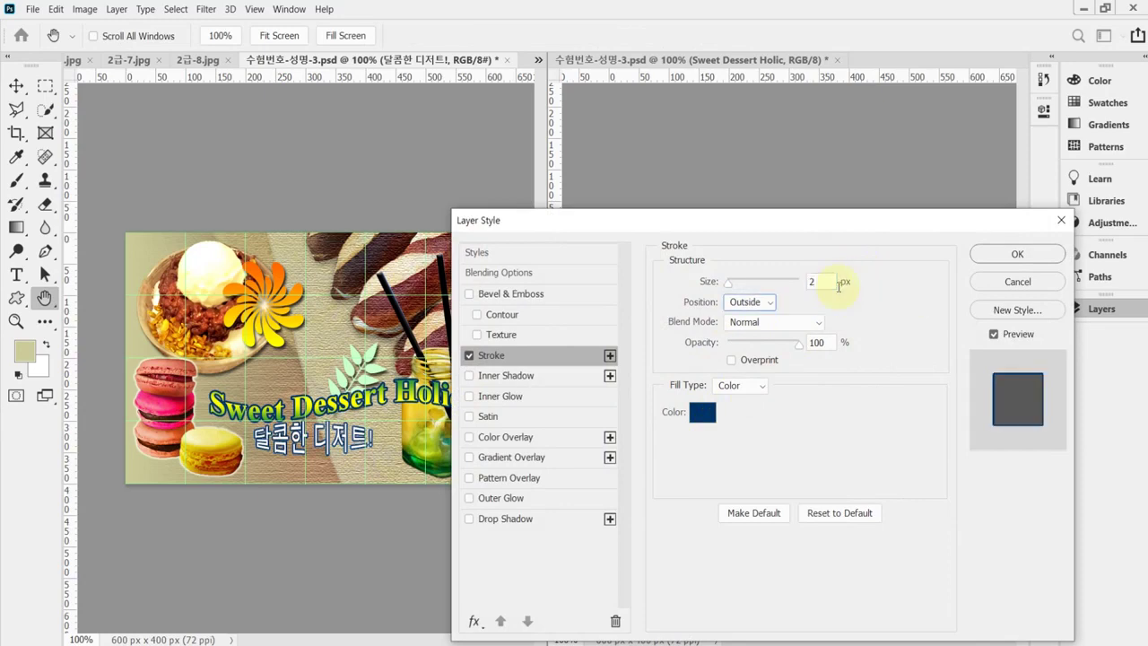
# Set the stroke color to ff0066, add a Drop Shadow with its existing settings and apply the layer style.
pyautogui.click(702, 412)
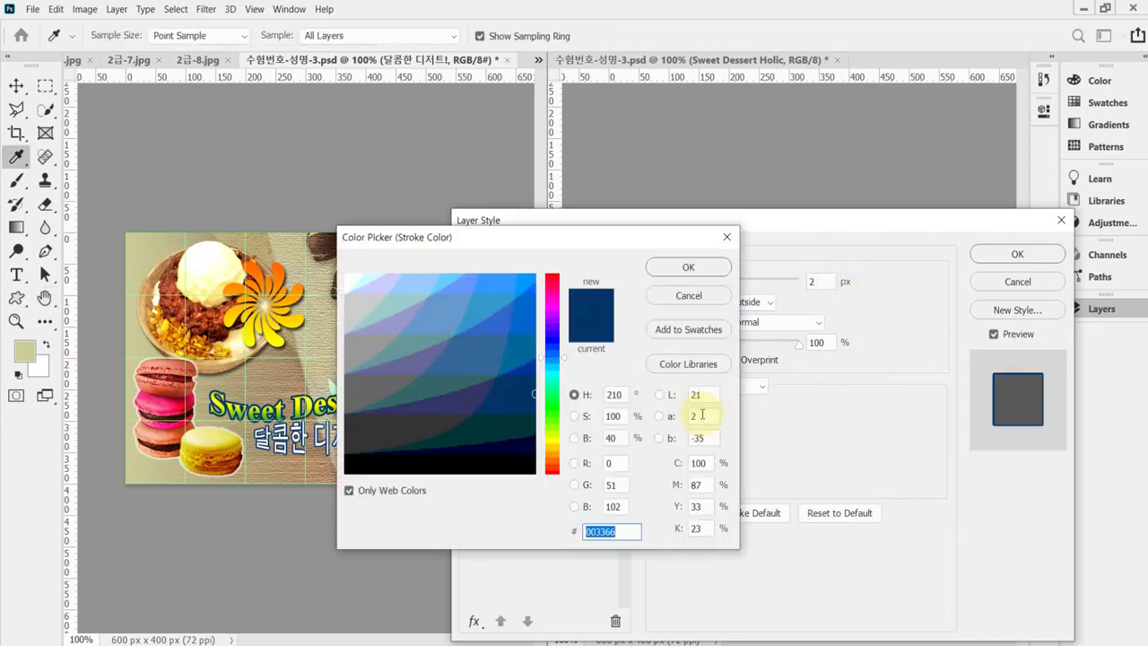
pyautogui.write('f06')
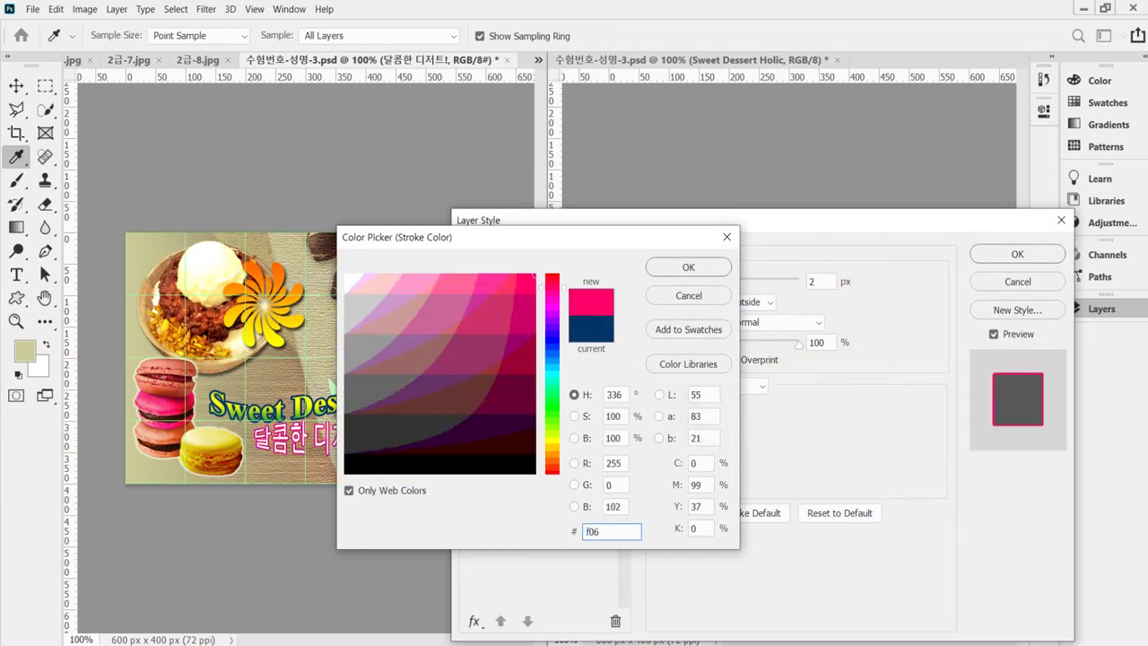
pyautogui.press('Return')
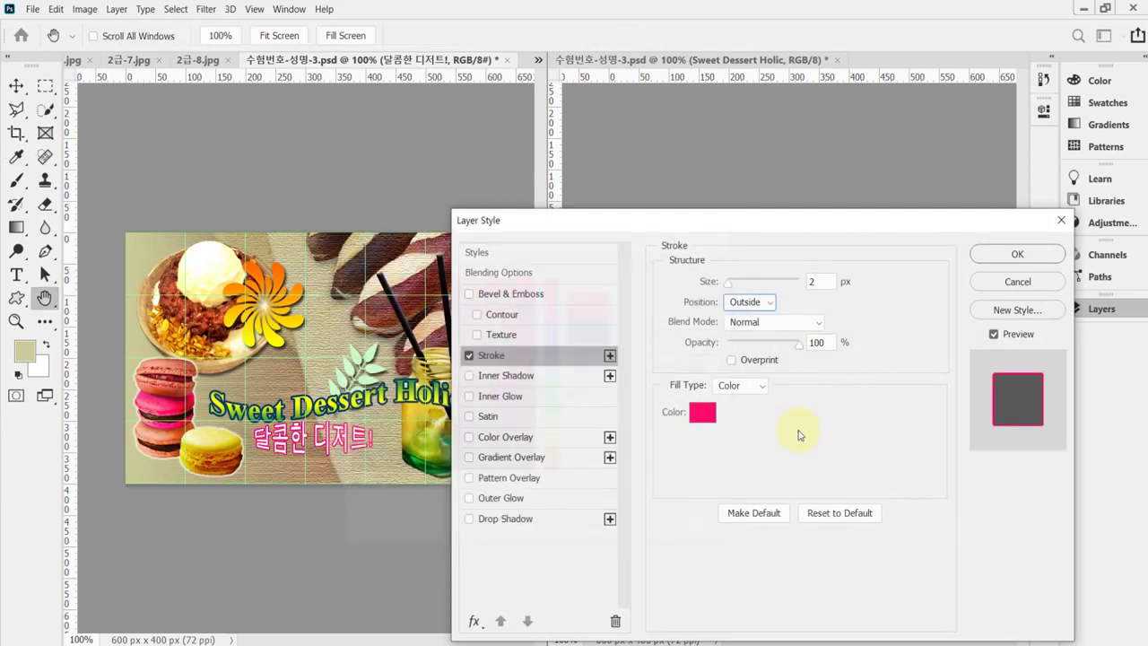
pyautogui.click(537, 520)
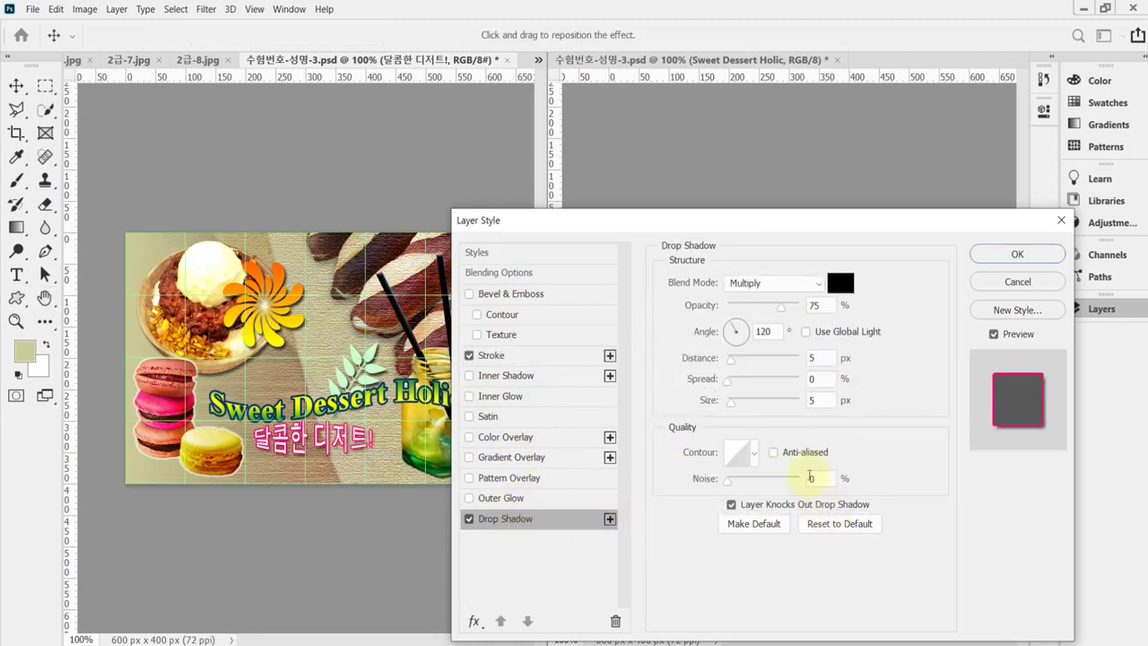
pyautogui.click(1016, 255)
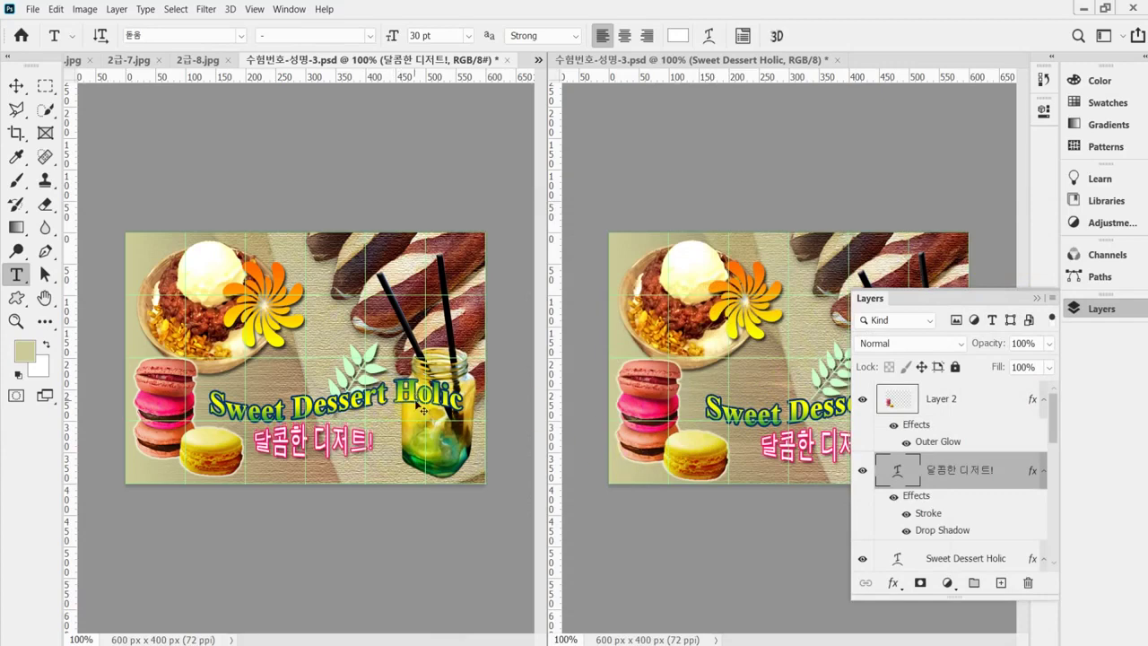
# Nudge the "달콤한 디저트!" text to the right in small increments beneath the title.
pyautogui.hotkey('ctrl', 'Right')
pyautogui.hotkey('ctrl', 'Right')
pyautogui.hotkey('ctrl', 'Right')
pyautogui.hotkey('ctrl', 'Right')
pyautogui.hotkey('ctrl', 'Right')
pyautogui.hotkey('ctrl', 'Right')
pyautogui.hotkey('ctrl', 'Right')
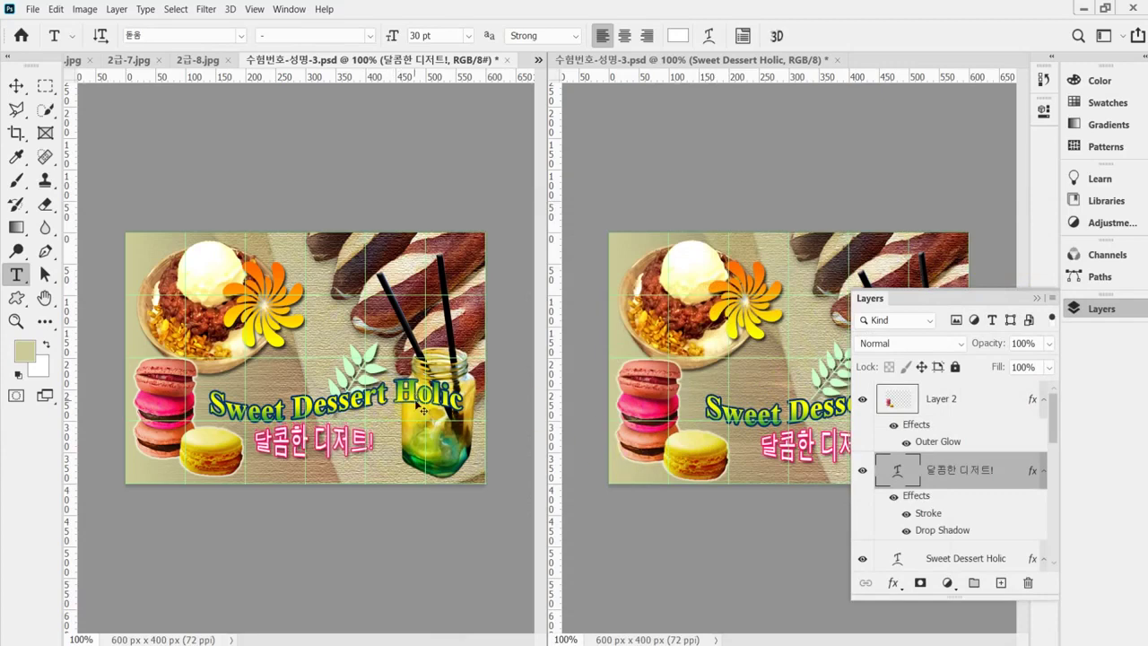
pyautogui.hotkey('ctrl', 'Right')
pyautogui.hotkey('ctrl', 'Right')
pyautogui.hotkey('ctrl', 'Right')
pyautogui.hotkey('ctrl', 'Right')
pyautogui.hotkey('ctrl', 'Right')
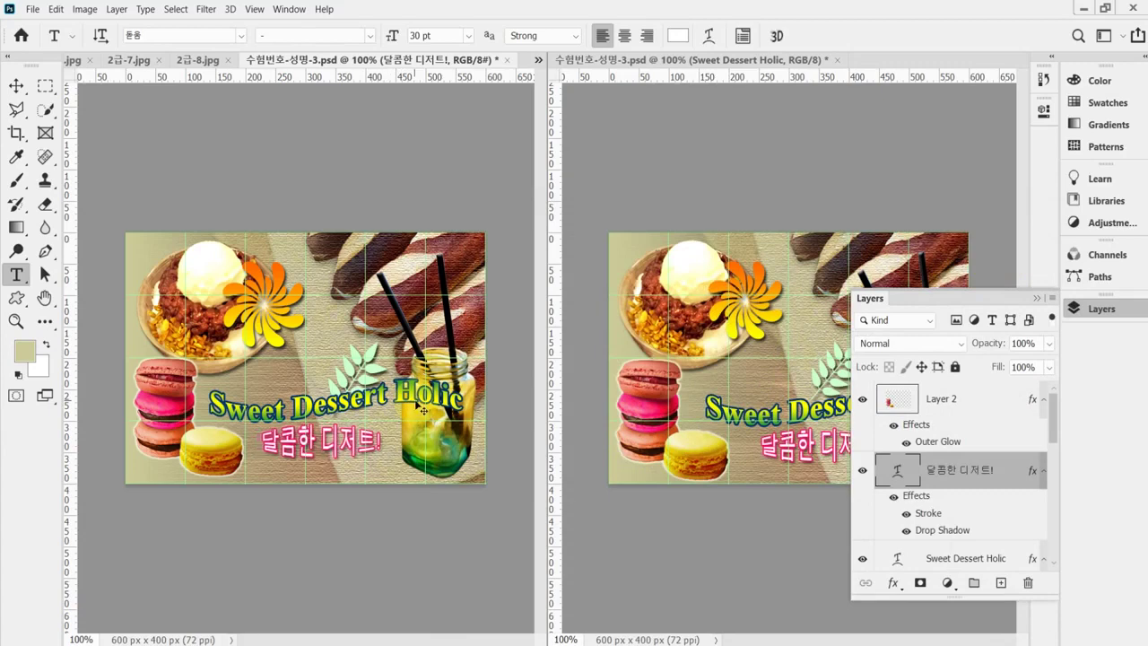
pyautogui.hotkey('ctrl', 'Right')
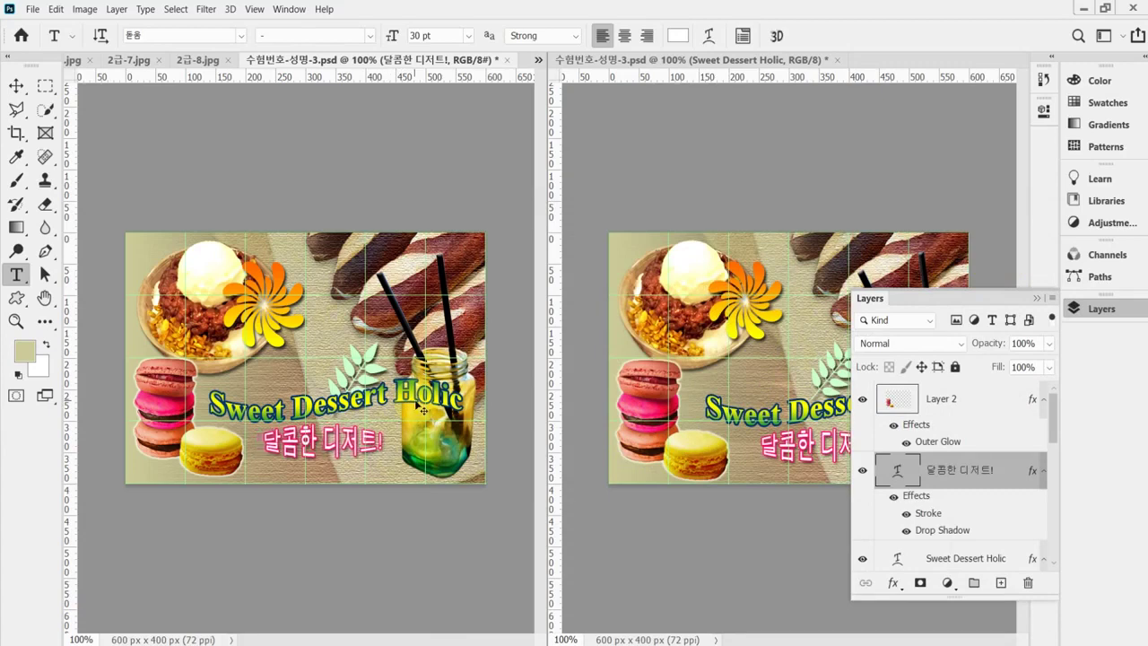
pyautogui.hotkey('ctrl', 'Right')
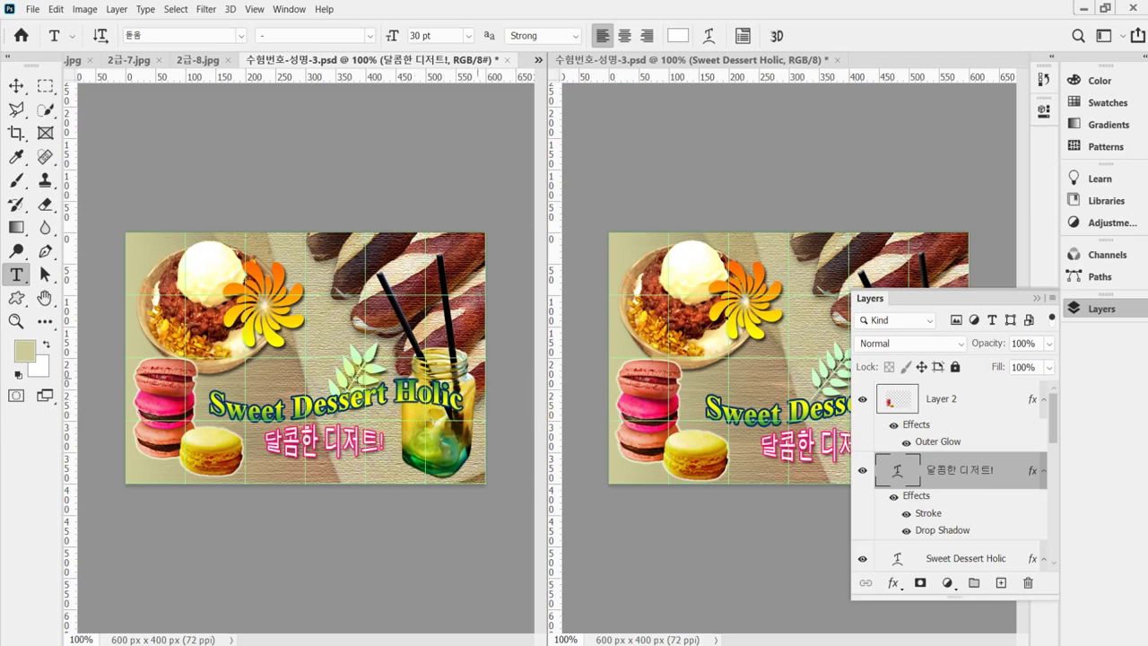
# Move "Sweet Dessert Holic" slightly right and down, realign "달콤한 디저트!" beneath it and save the document.
pyautogui.click(14, 85)
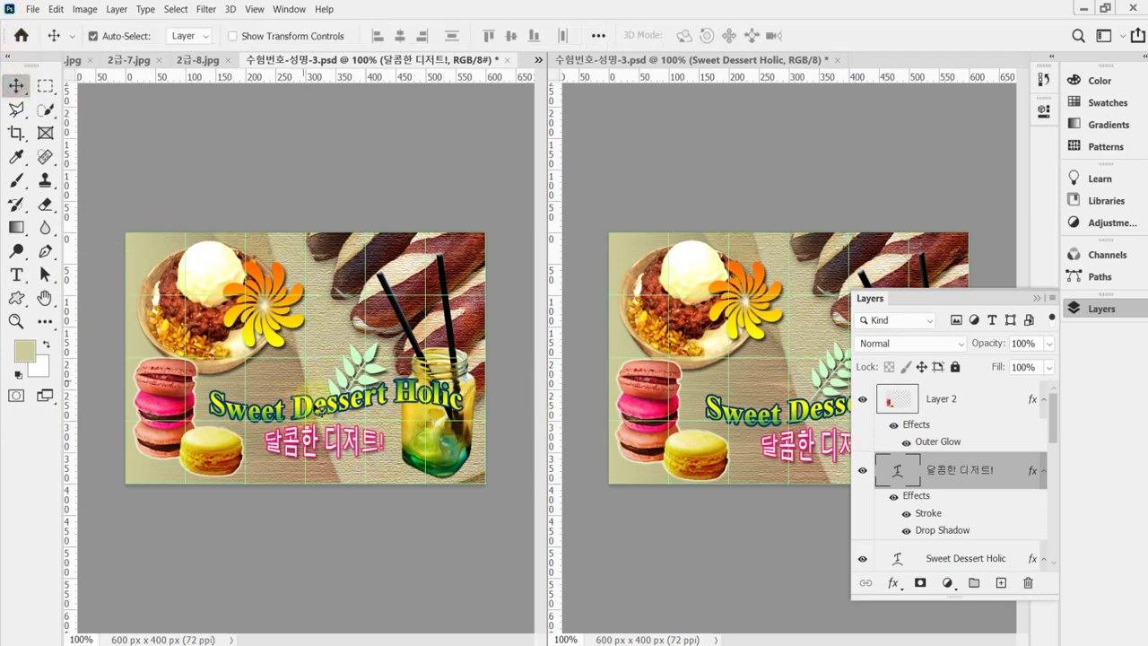
pyautogui.moveTo(298, 403); pyautogui.dragTo(315, 413)
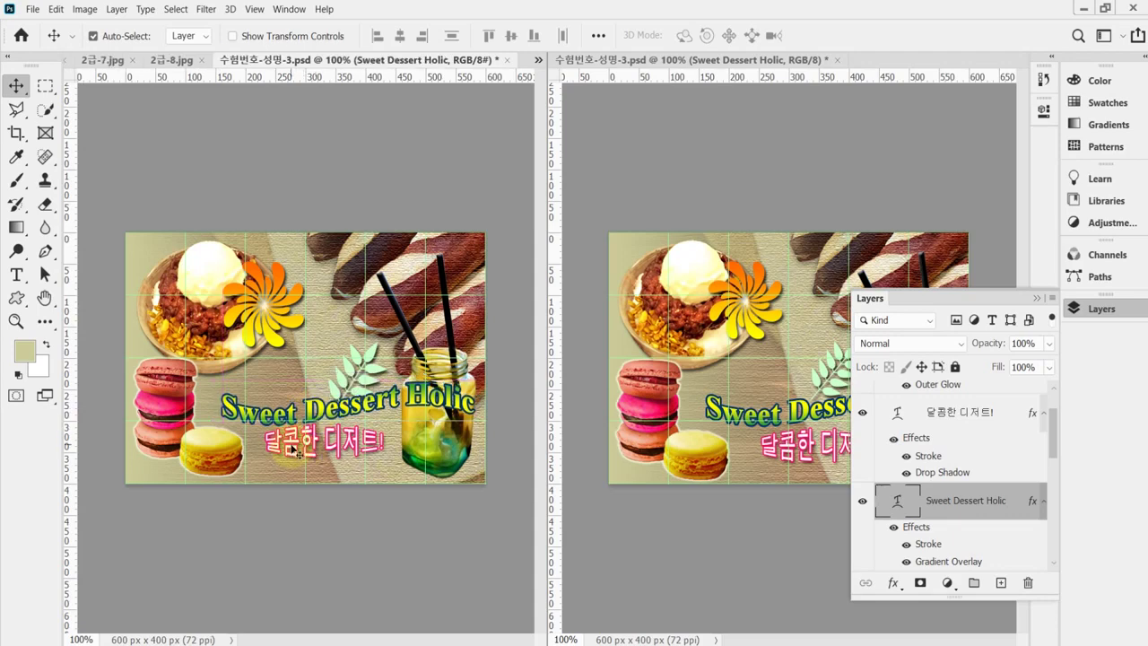
pyautogui.click(294, 449)
pyautogui.moveTo(294, 448); pyautogui.dragTo(391, 435)
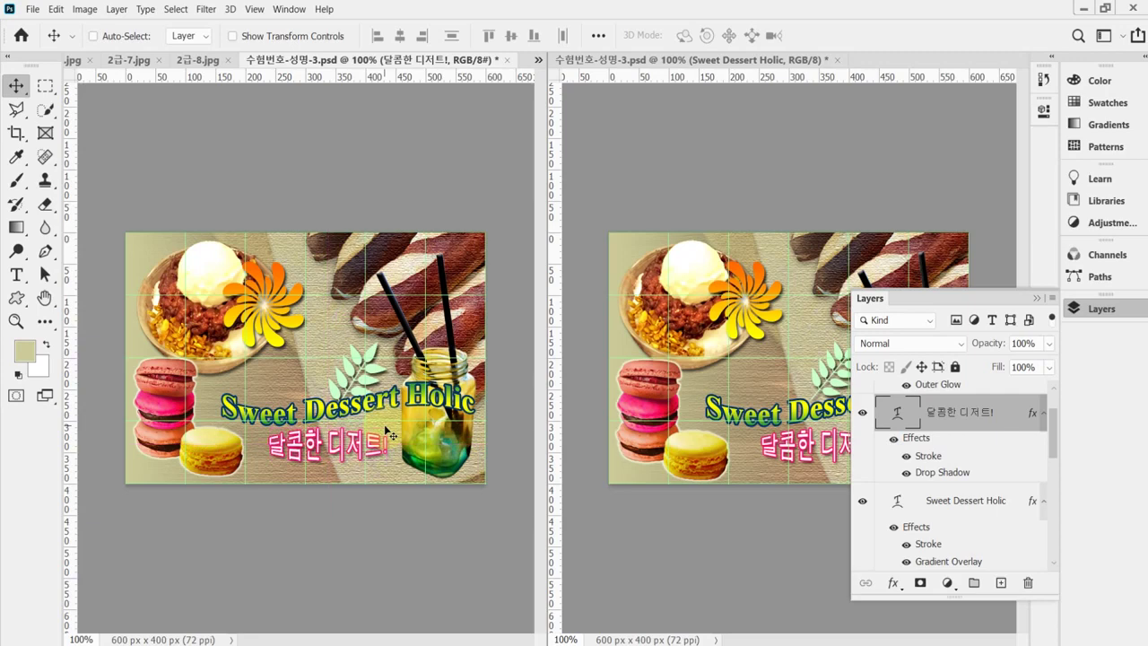
pyautogui.hotkey('ctrl', 's')
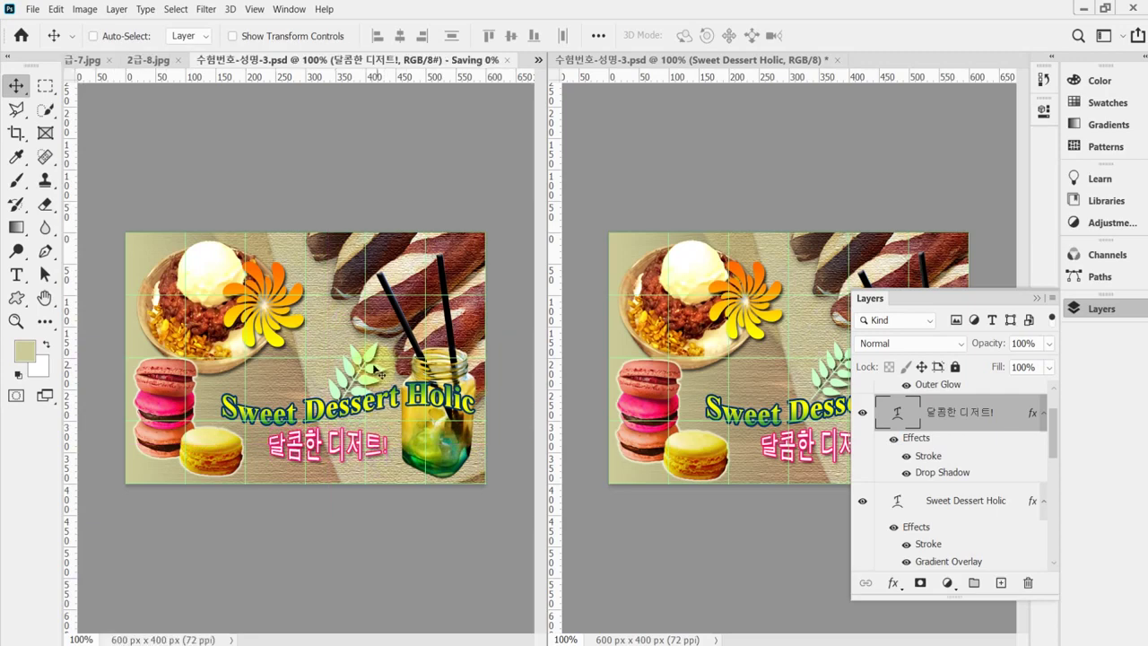
# Move the mint green leaf shape slightly up and to the left, above the title, and save the document.
pyautogui.keyDown('ctrl'); pyautogui.click(373, 352); pyautogui.keyUp('ctrl')
pyautogui.moveTo(372, 356)
pyautogui.mouseDown()
pyautogui.moveTo(358, 351)
pyautogui.moveTo(376, 340)
pyautogui.moveTo(397, 347)
pyautogui.moveTo(384, 339)
pyautogui.mouseUp()
pyautogui.hotkey('ctrl', 't')
pyautogui.press('Return')
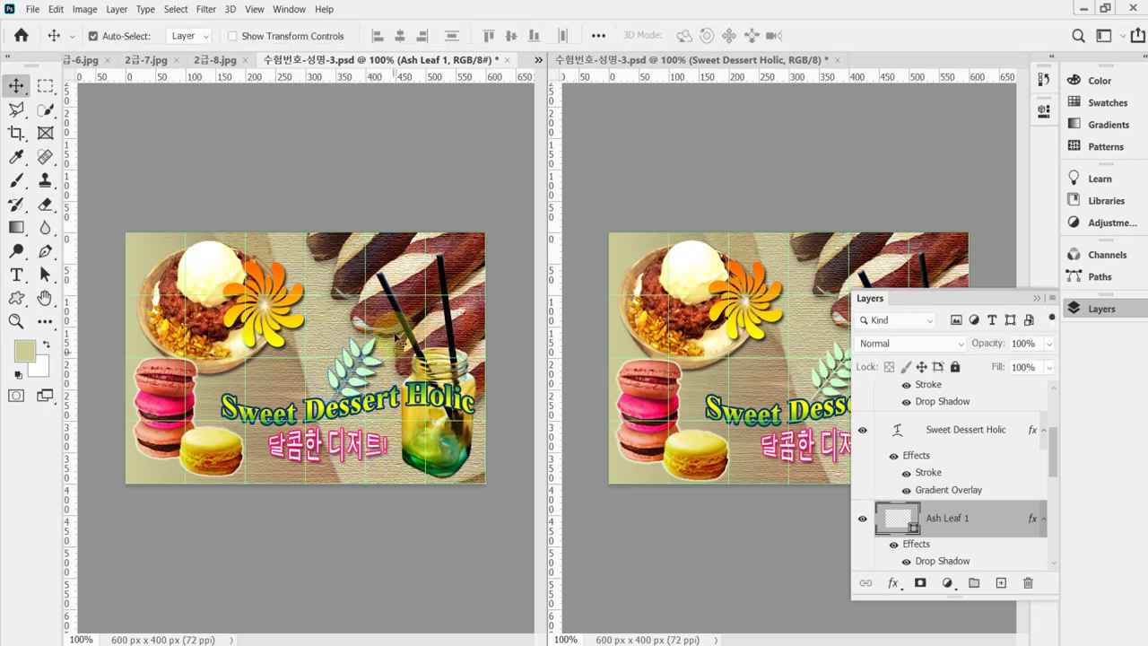
pyautogui.hotkey('ctrl', 's')
# Hide the green grid lines over the working image.
pyautogui.hotkey('ctrl', "'")
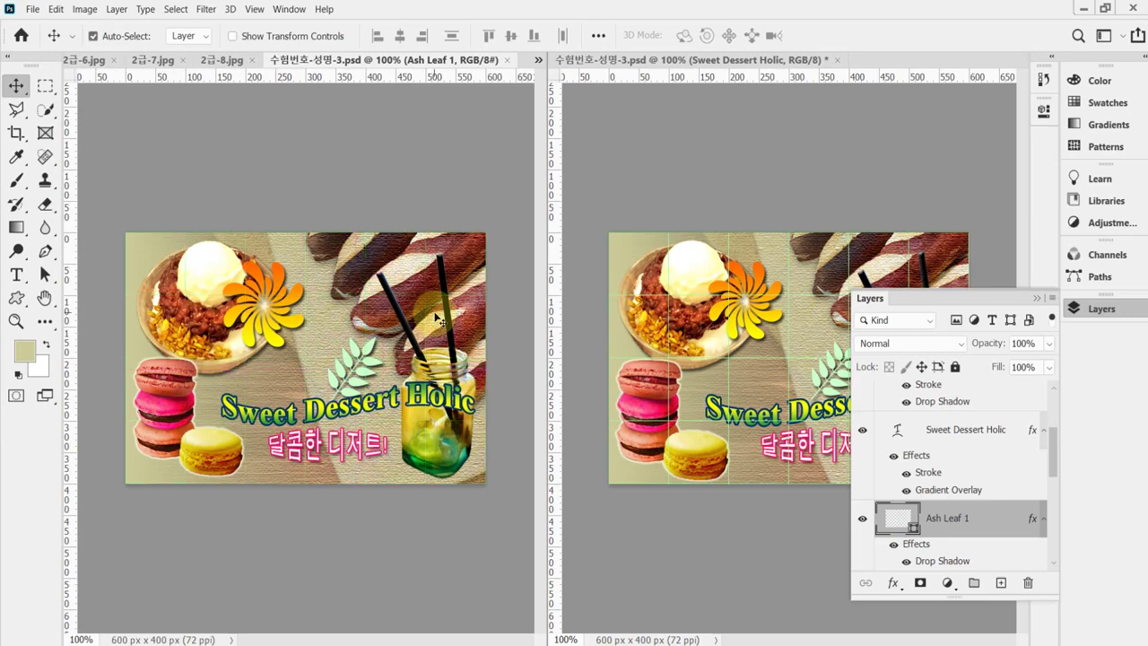
pyautogui.press('ctrl')
pyautogui.press('ctrl')
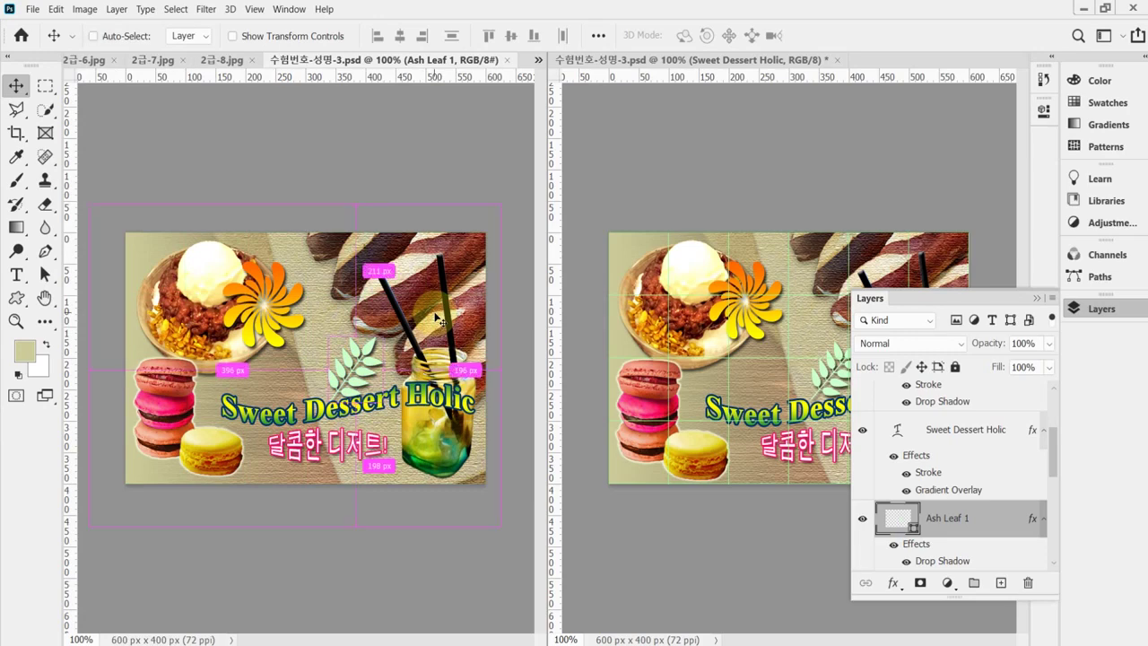
# Start saving the document under a new location and choose the GTQ folder in Documents (문서).
pyautogui.hotkey('ctrl', 'shift', 's')
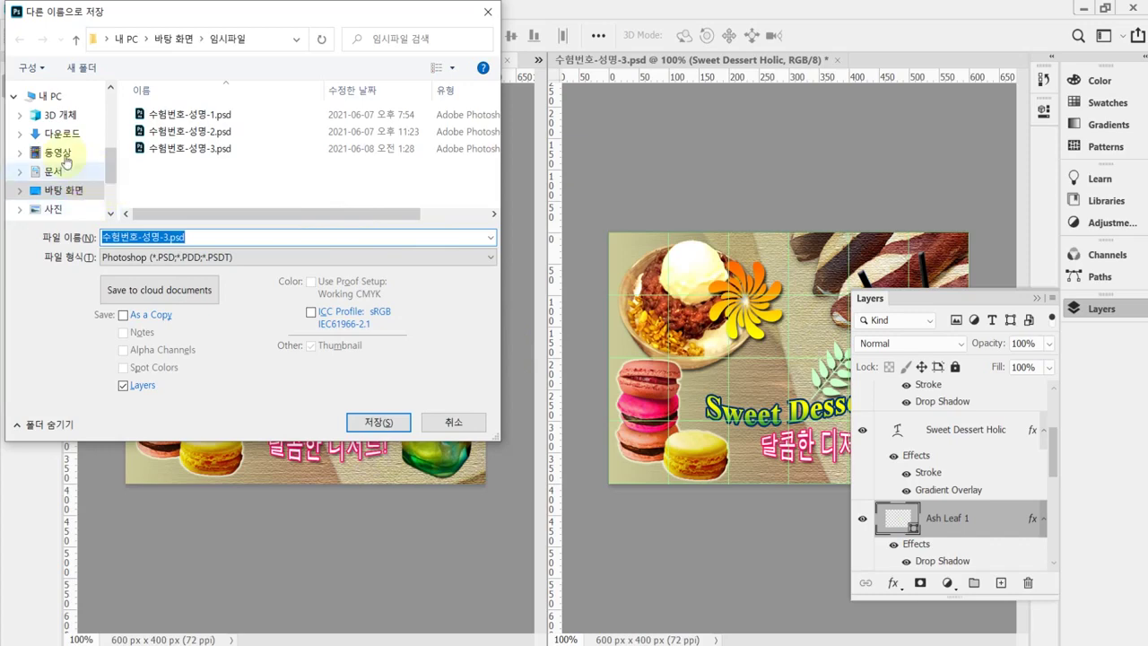
pyautogui.click(43, 96)
pyautogui.click(85, 172)
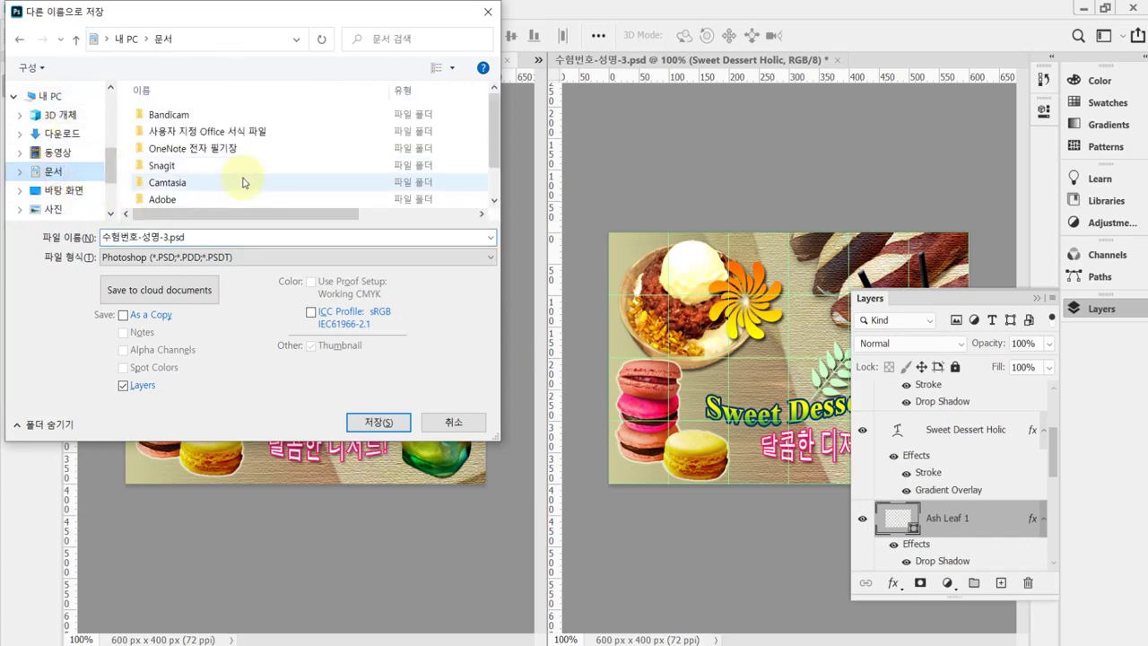
pyautogui.scroll(-1, 237, 184)
pyautogui.click(184, 199)
pyautogui.doubleClick(185, 199)
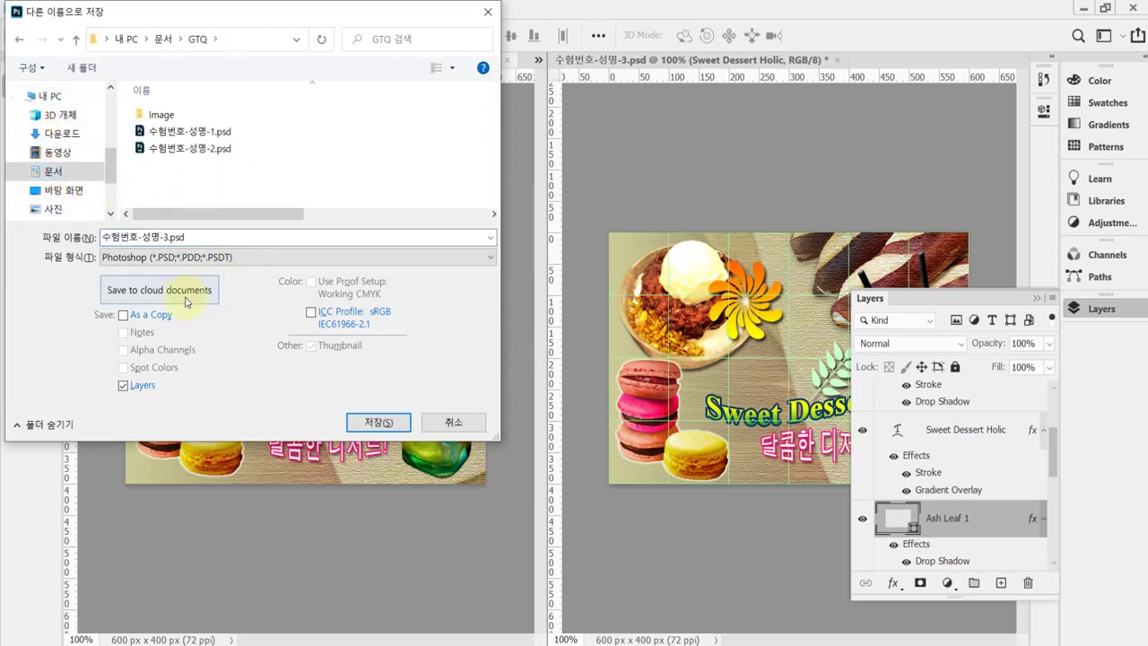
# Save the image there in JPEG format as 수험번호-성명-3.jpg with quality 8.
pyautogui.click(172, 258)
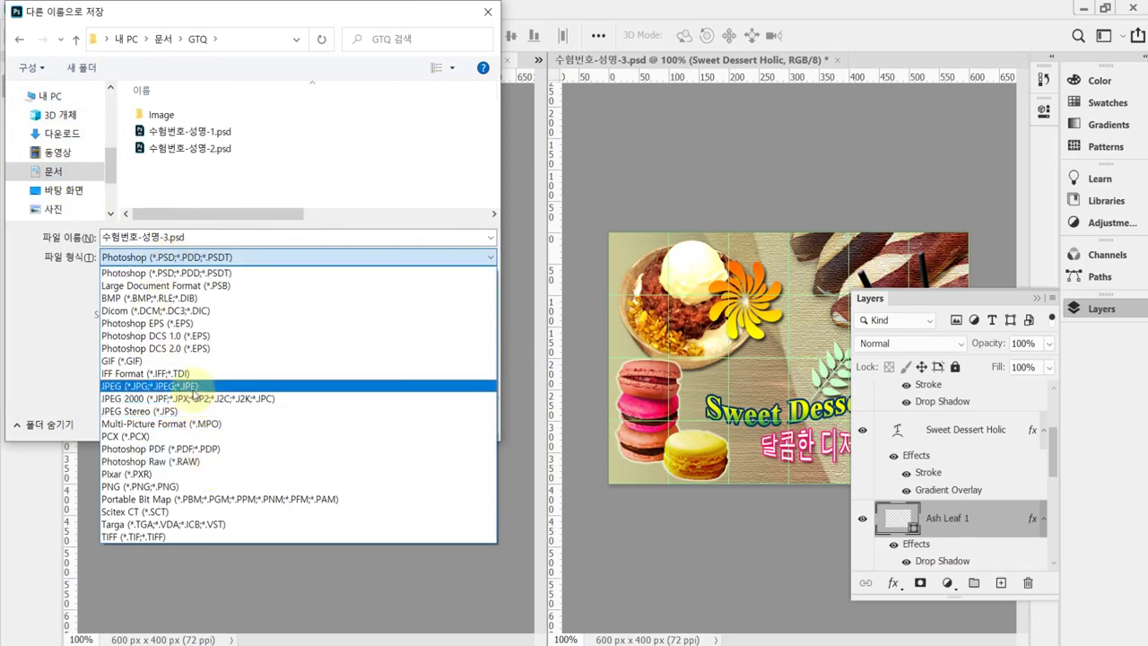
pyautogui.click(190, 386)
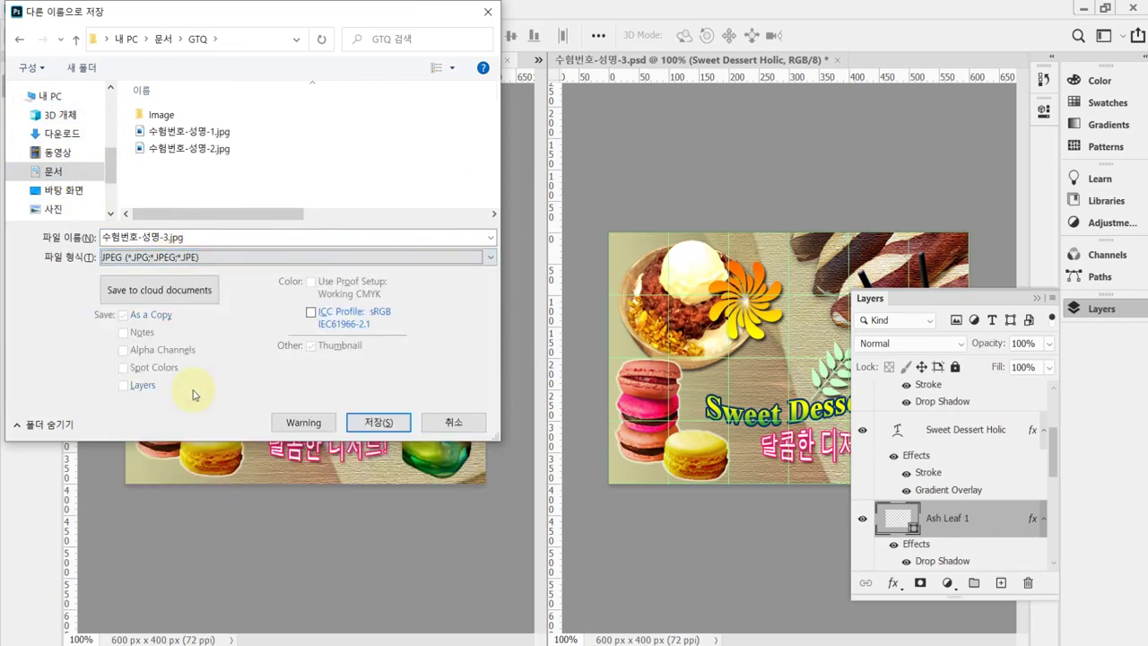
pyautogui.click(377, 429)
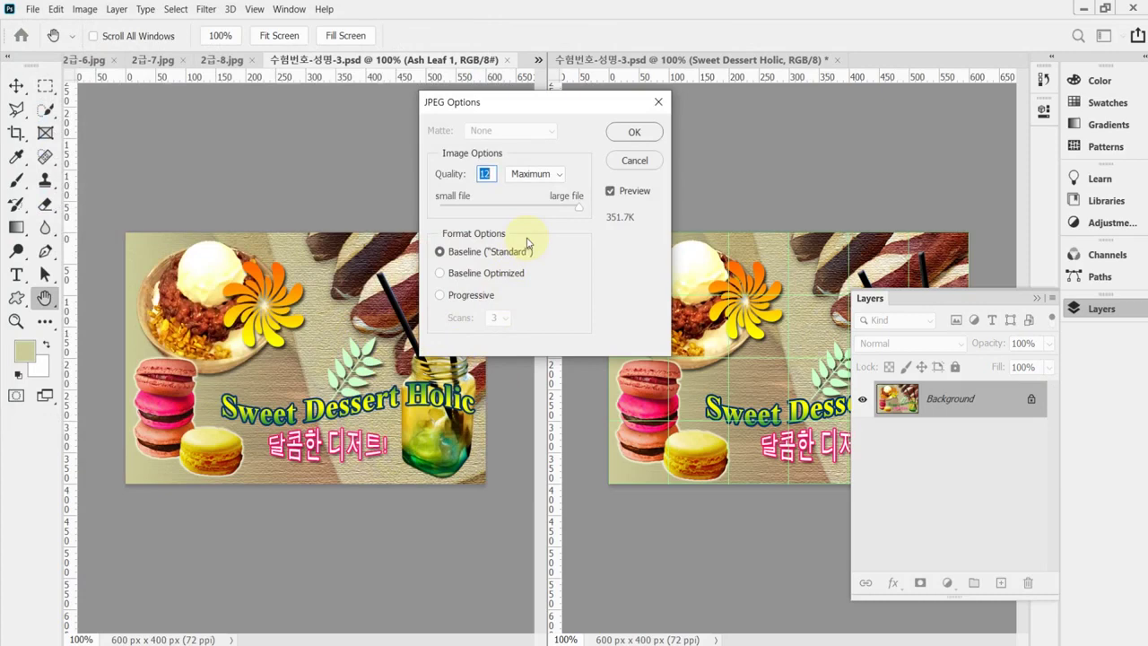
pyautogui.write('8')
pyautogui.press('Return')
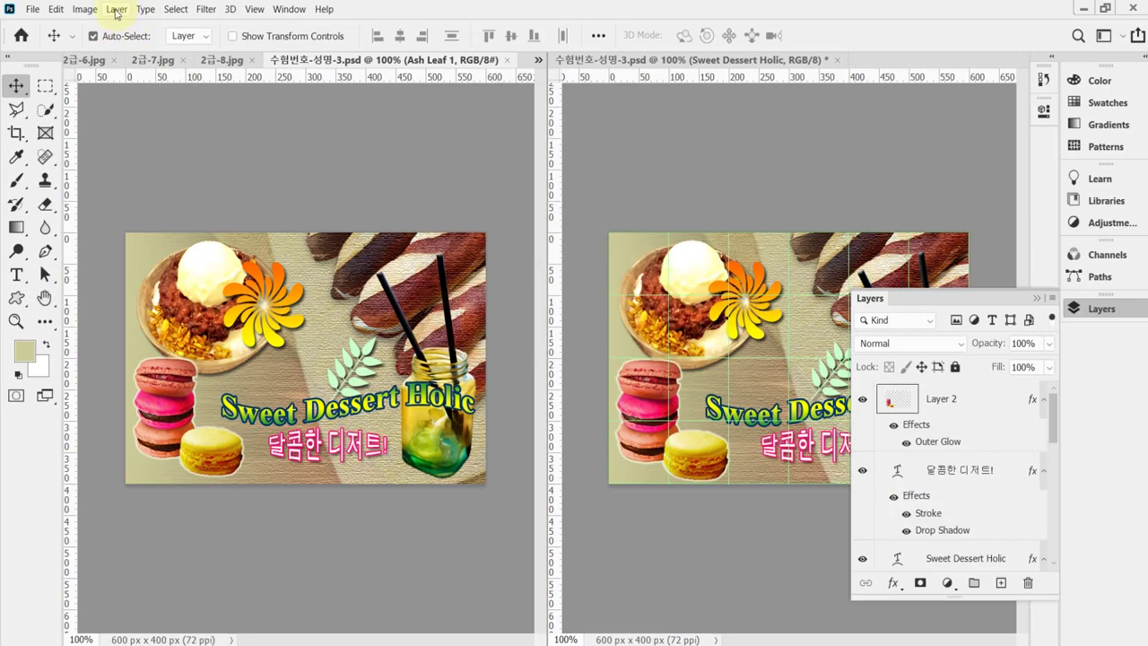
# Resize the image to 60 pixels wide with proportions kept, giving 60 × 40 px.
pyautogui.click(116, 10)
pyautogui.moveTo(84, 9)
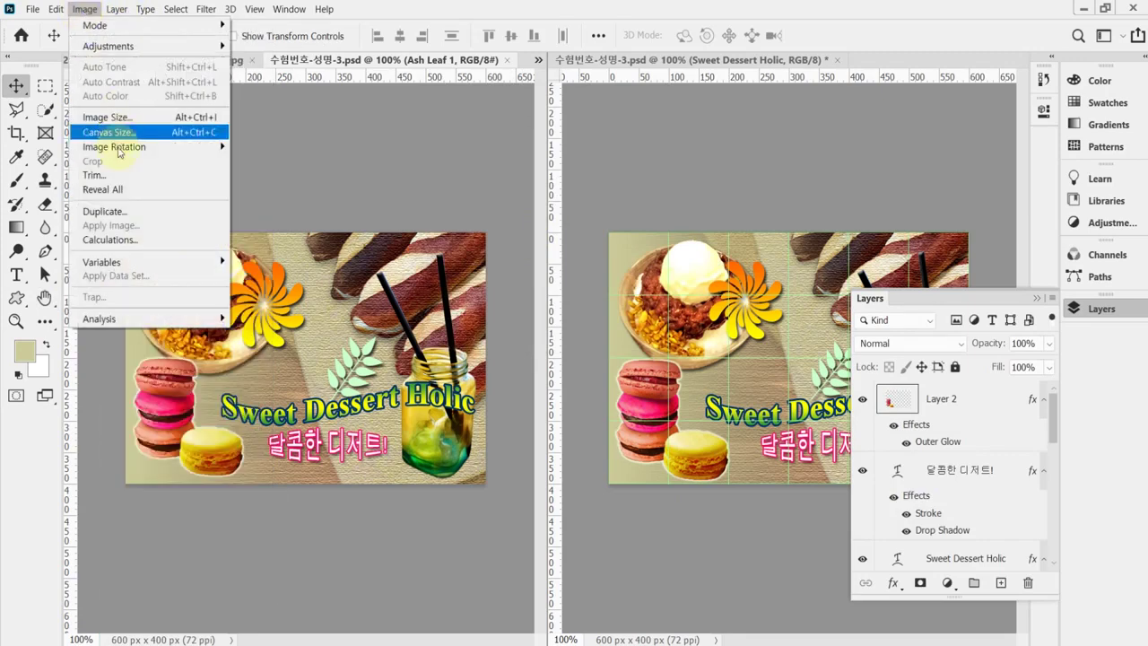
pyautogui.click(111, 118)
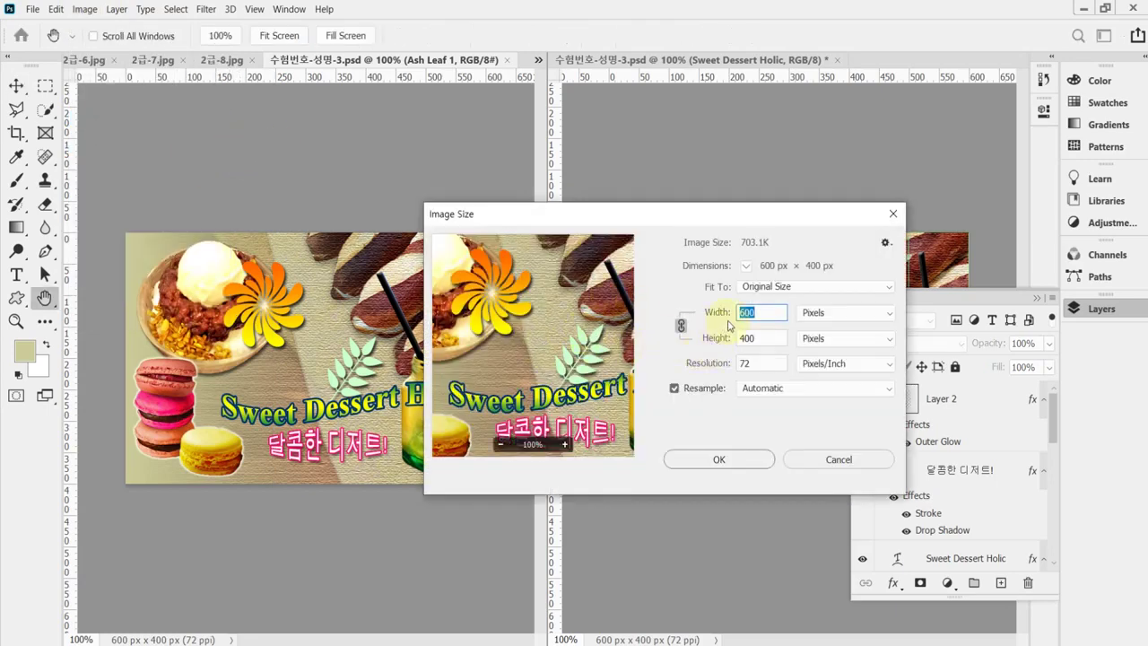
pyautogui.write('60')
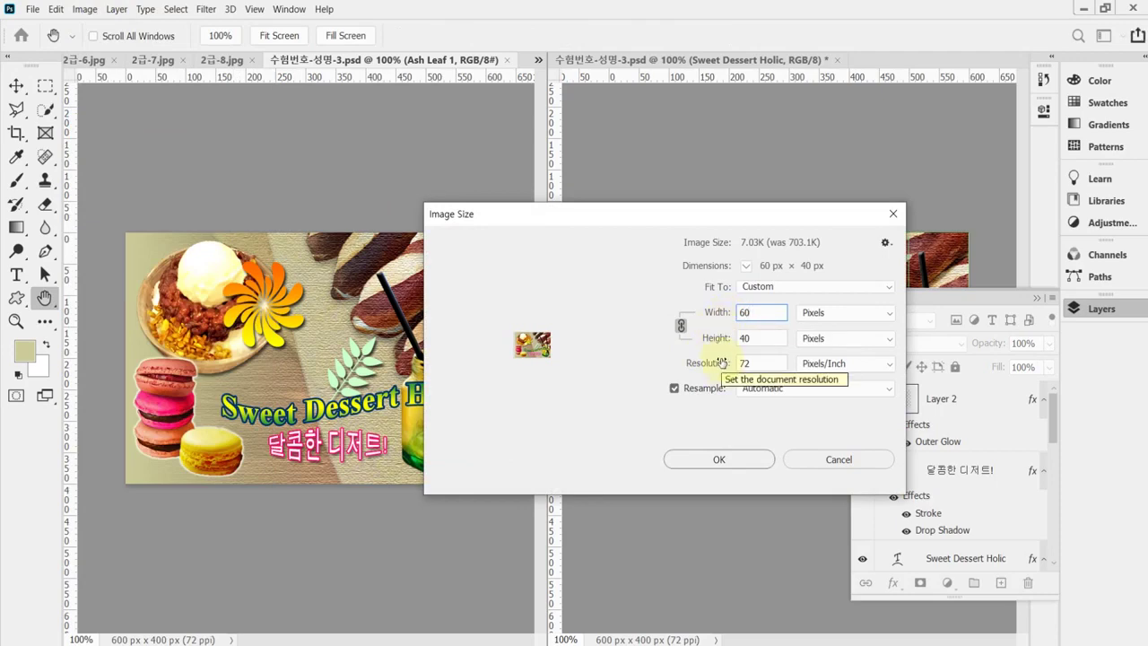
pyautogui.click(723, 461)
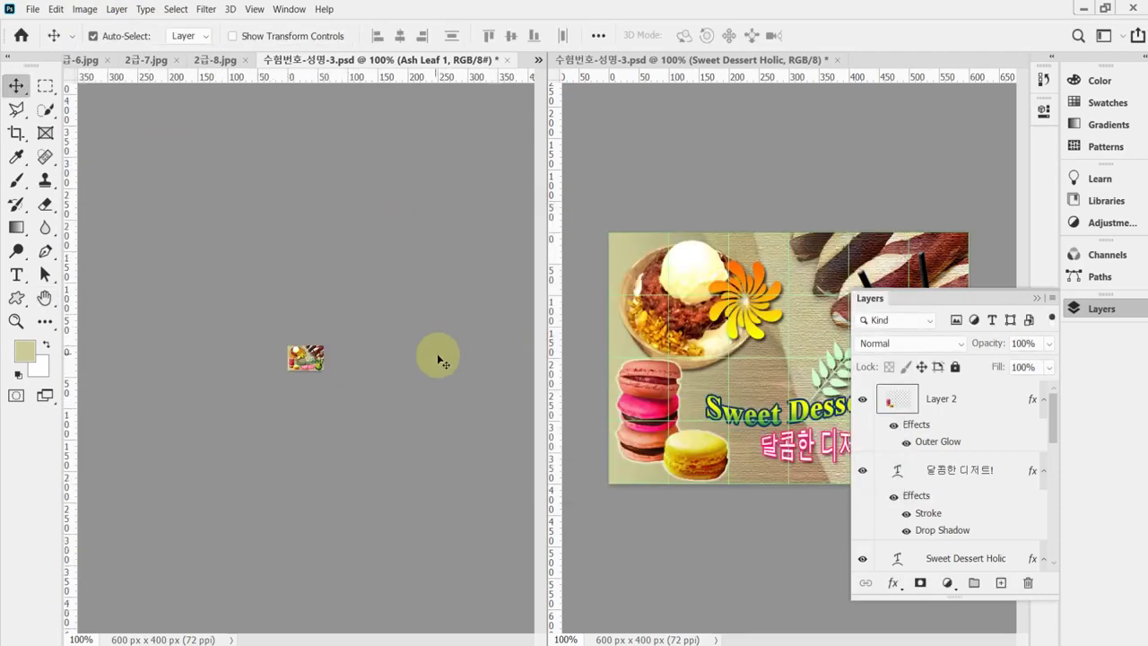
# Save the reduced document in Photoshop format as 수험번호-성명-3.psd in the GTQ folder within Documents (문서).
pyautogui.press('ctrl')
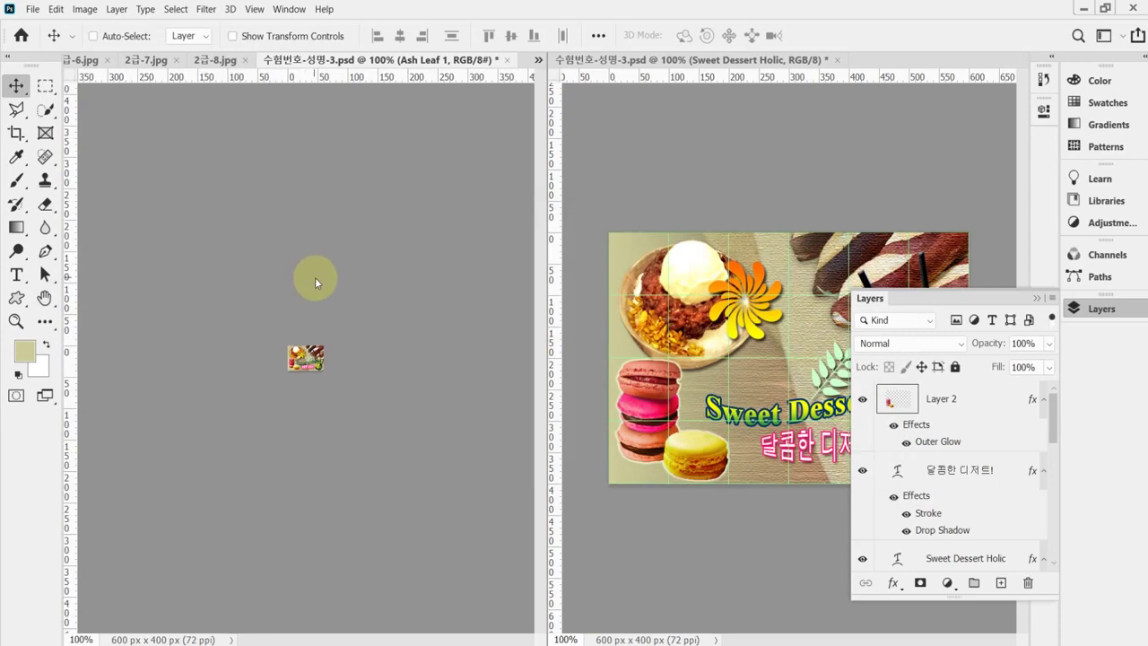
pyautogui.hotkey('ctrl', 'shift', 's')
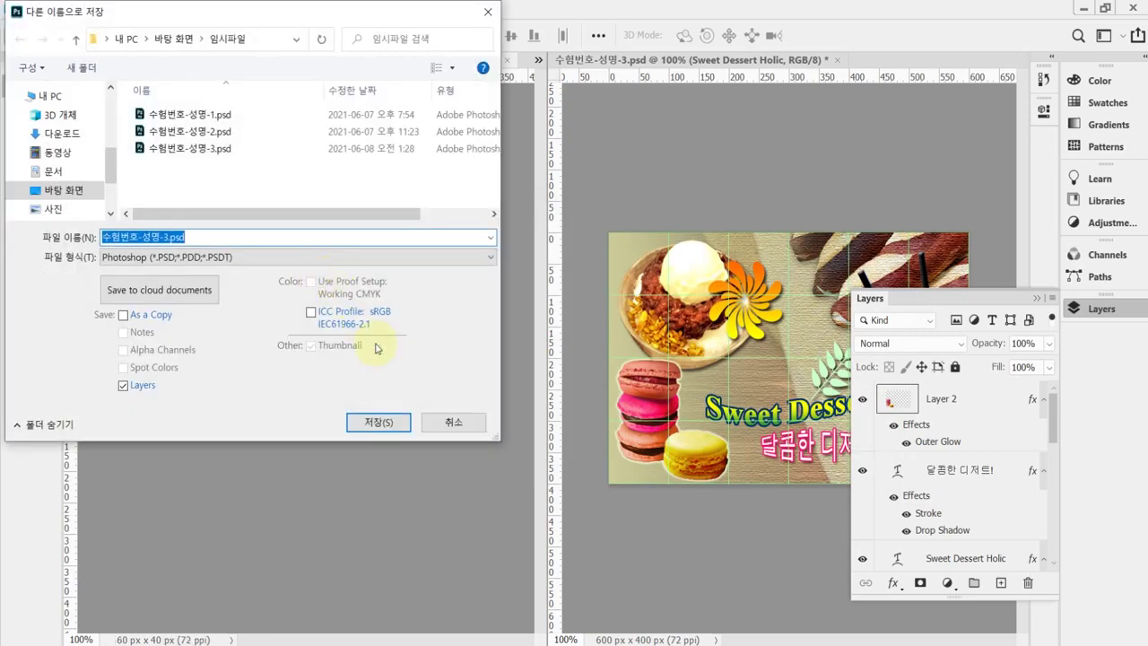
pyautogui.click(55, 97)
pyautogui.click(54, 171)
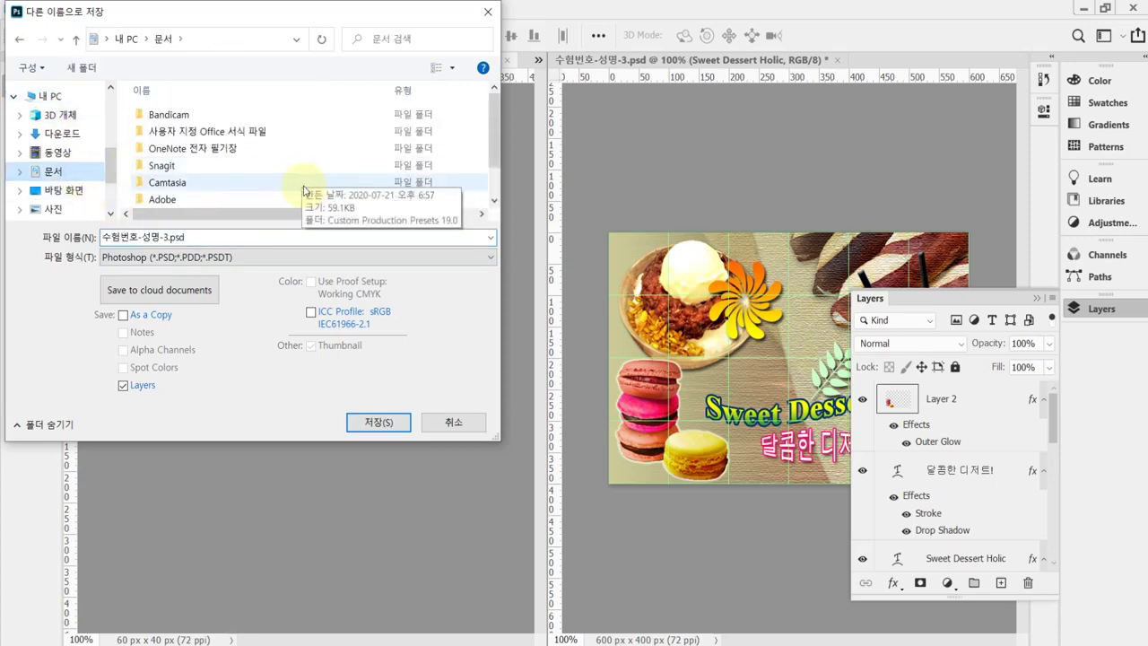
pyautogui.scroll(-2, 269, 193)
pyautogui.doubleClick(240, 199)
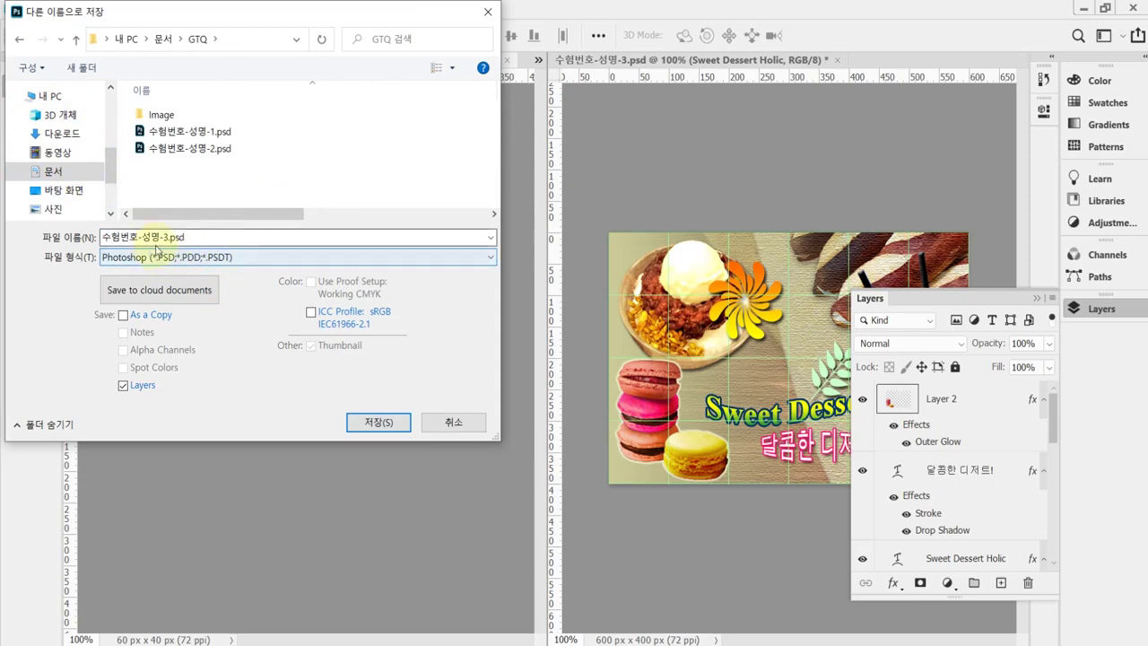
pyautogui.click(384, 425)
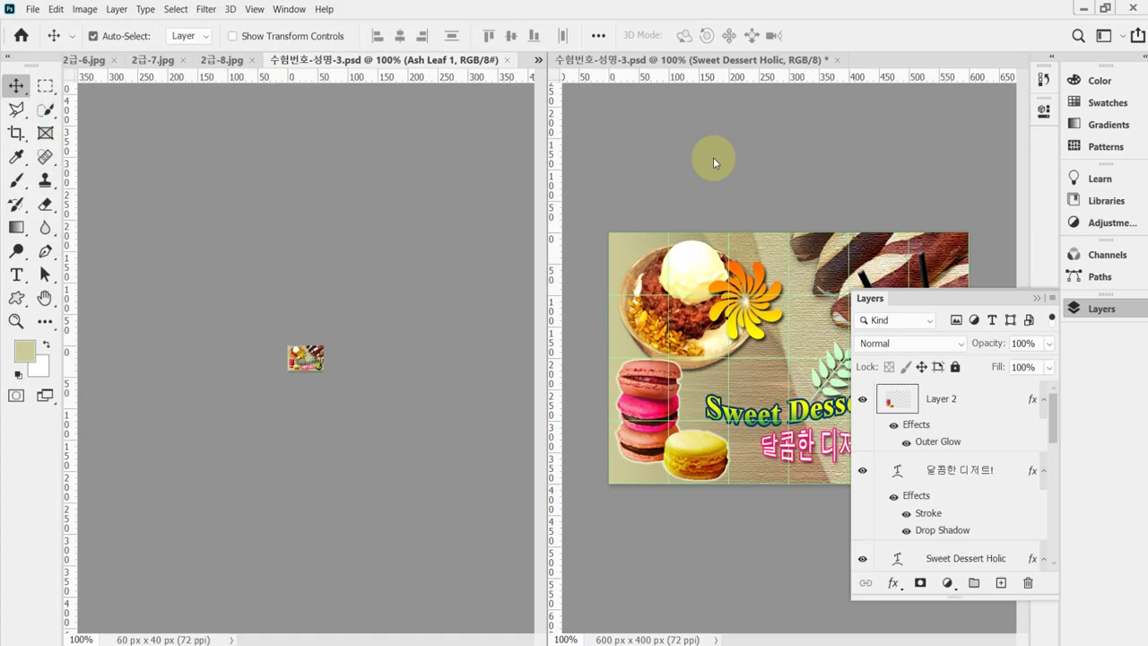
# Switch to the exam PDF in Acrobat Reader and examine problem 4's file rules, image and text effects, and annotated output example.
pyautogui.hotkey('alt', 'Tab')
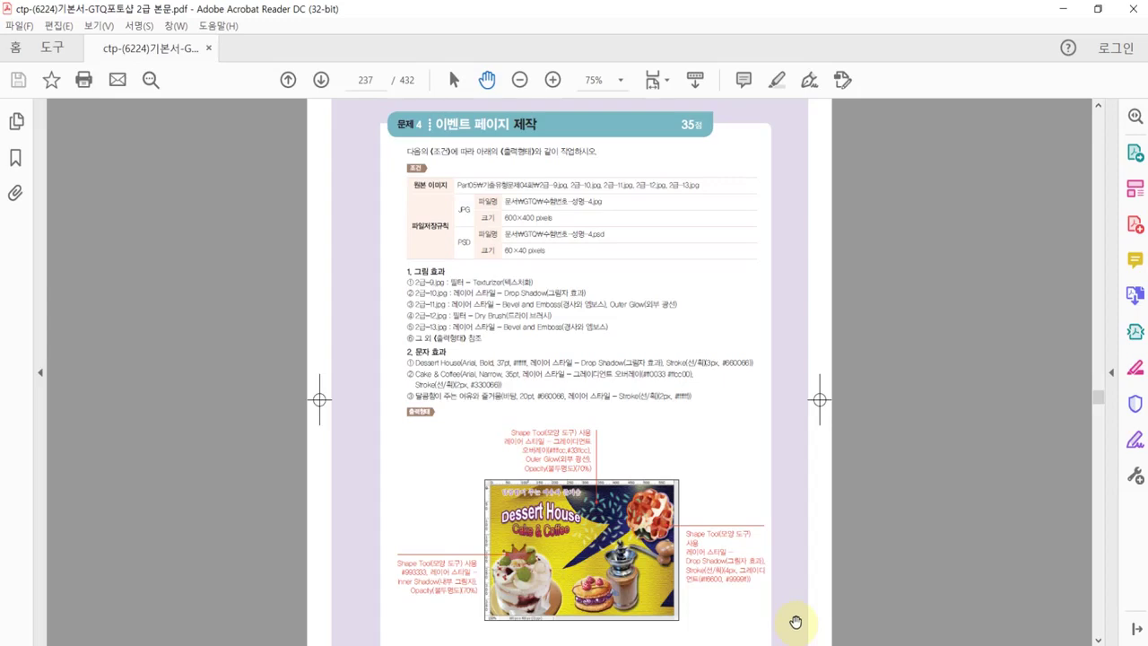
pyautogui.scroll(3, 687, 551)
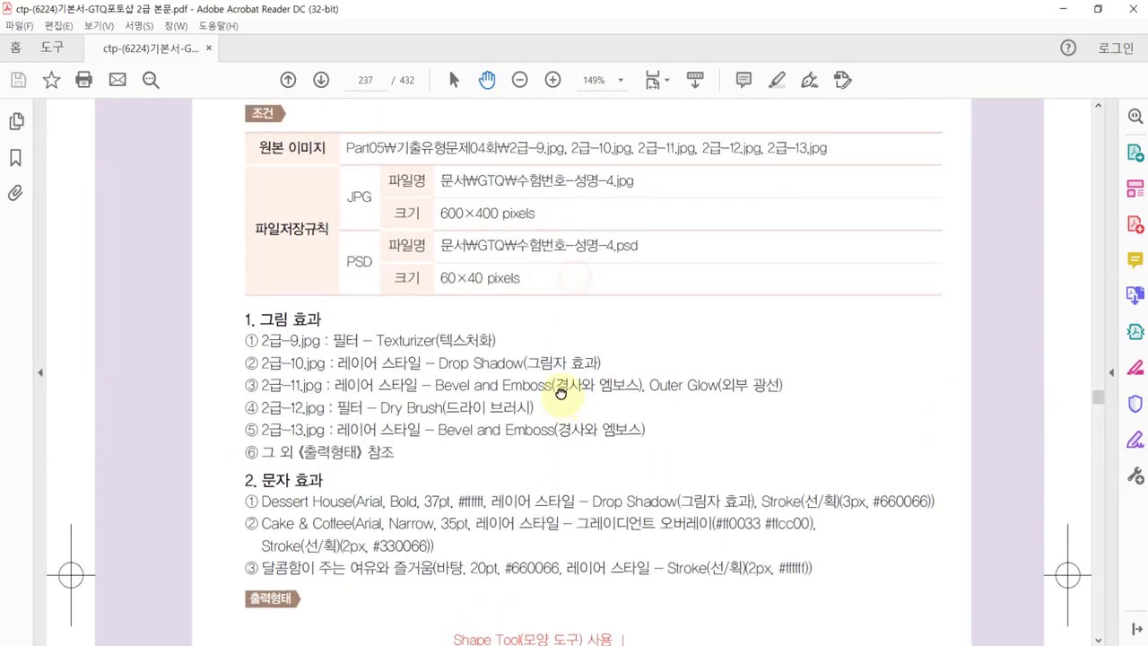
pyautogui.scroll(2, 560, 393)
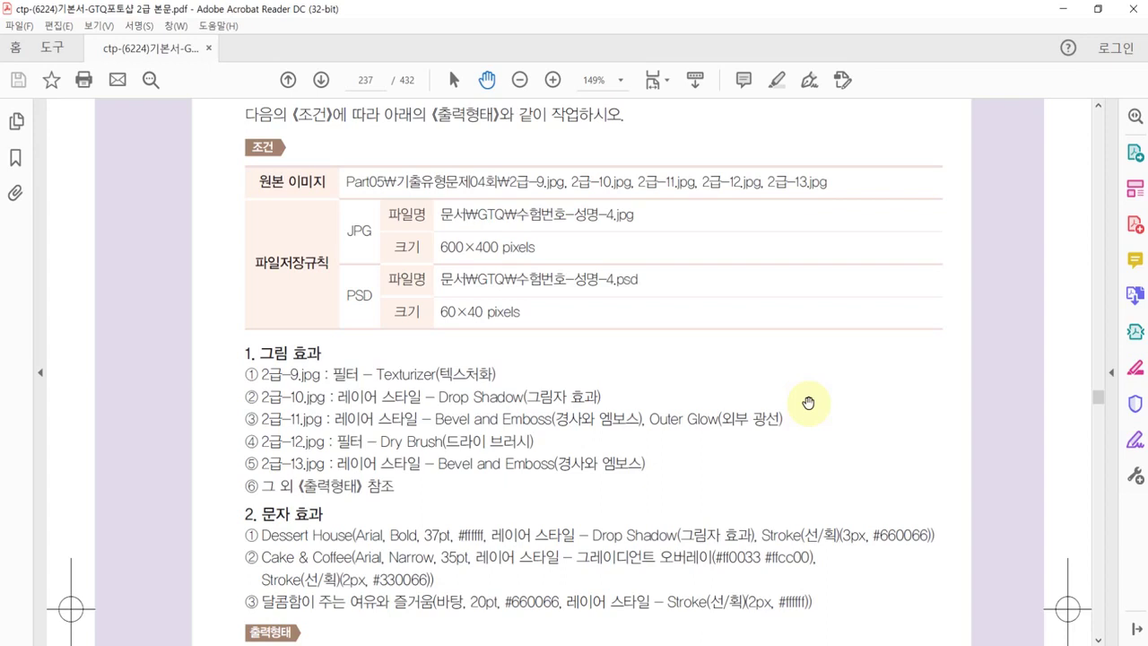
pyautogui.scroll(-1, 451, 367)
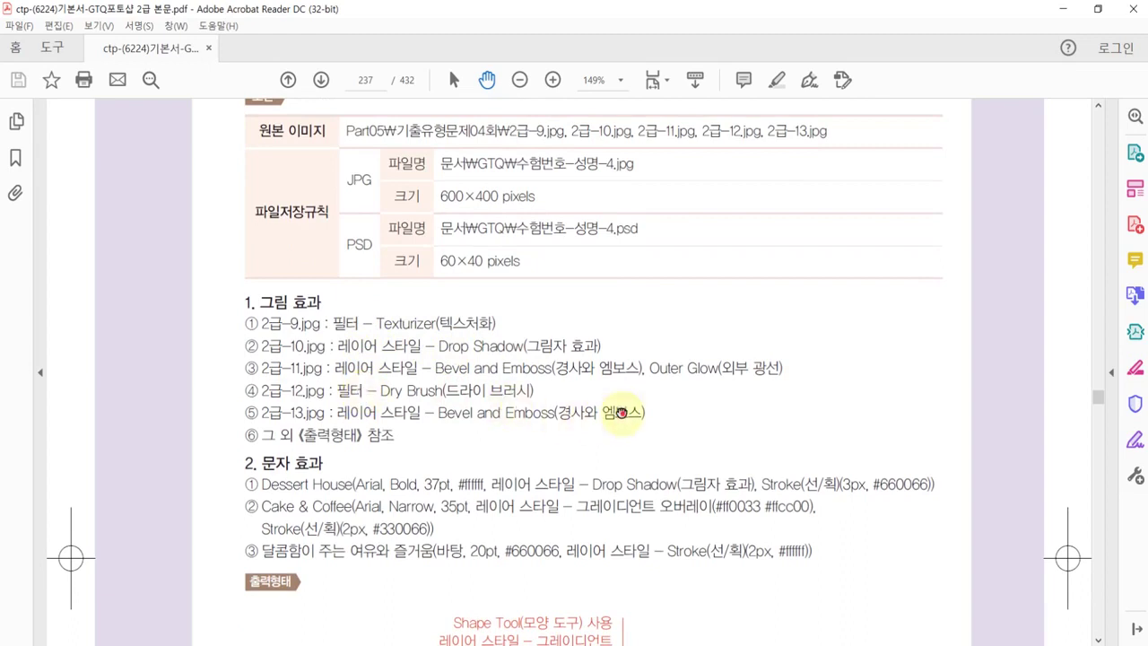
pyautogui.scroll(-1, 627, 343)
pyautogui.scroll(-5, 781, 529)
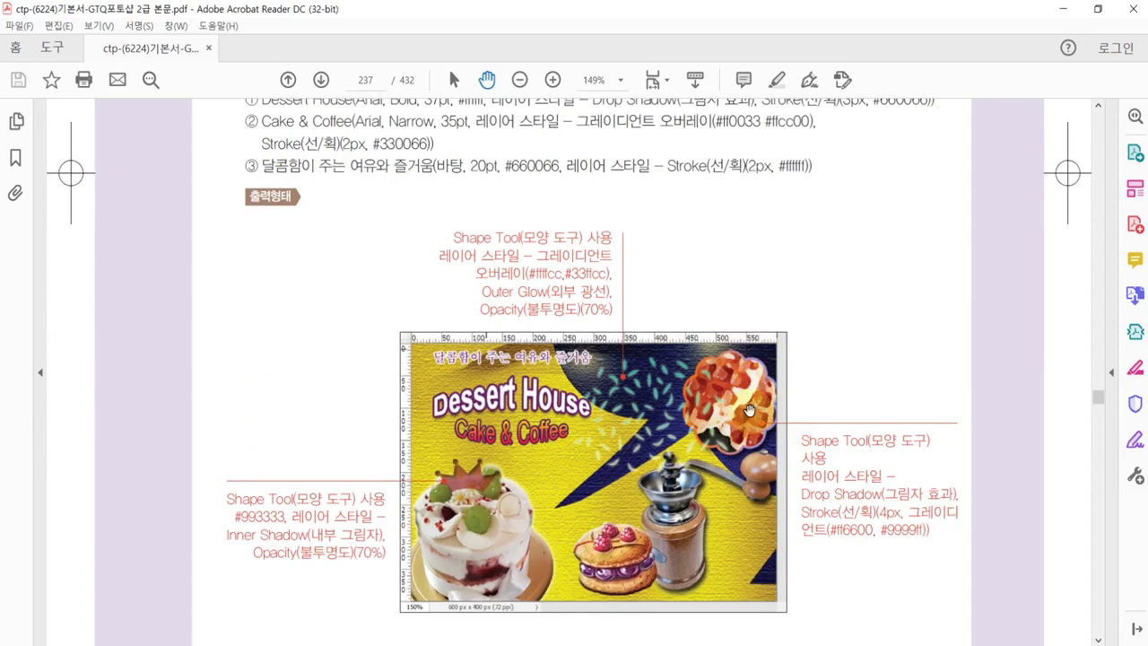
pyautogui.scroll(5, 728, 358)
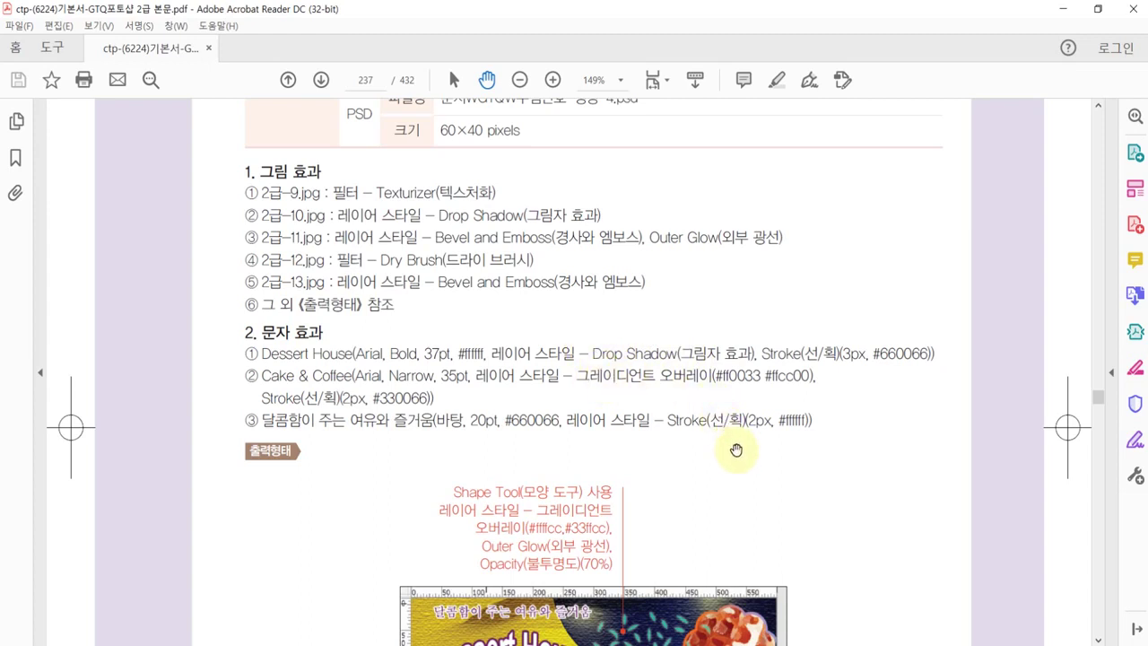
# Examine the picture effects, text effects, annotated output sample and file-saving rules on page 237 of the exam PDF.
pyautogui.moveTo(736, 451); pyautogui.dragTo(725, 282)
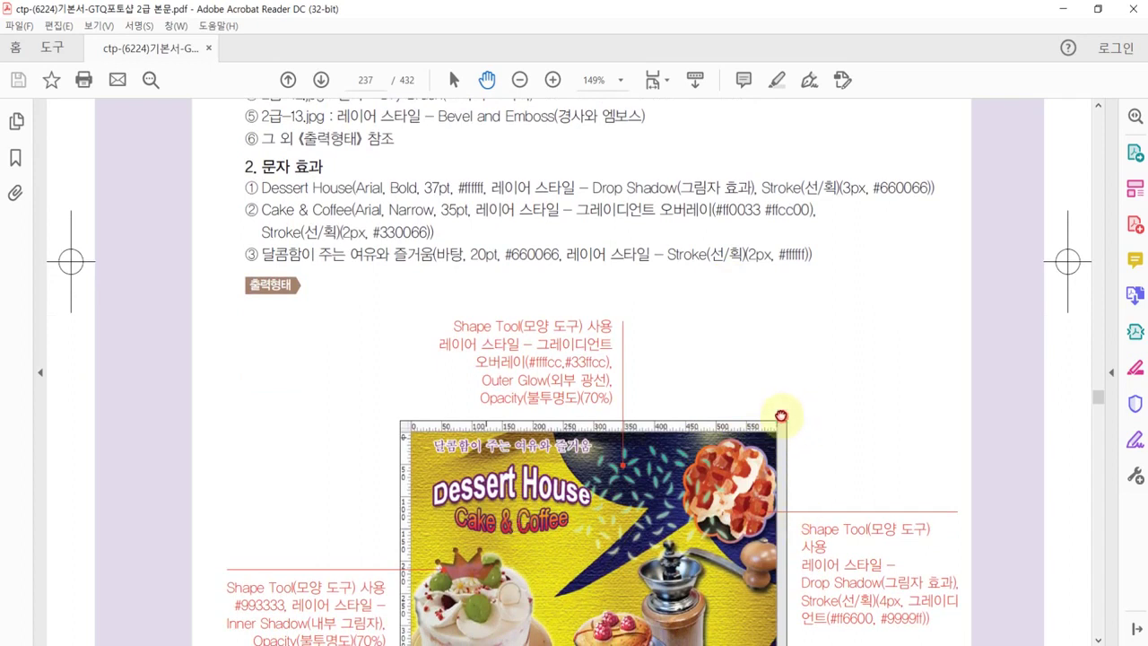
pyautogui.moveTo(779, 415); pyautogui.dragTo(801, 330)
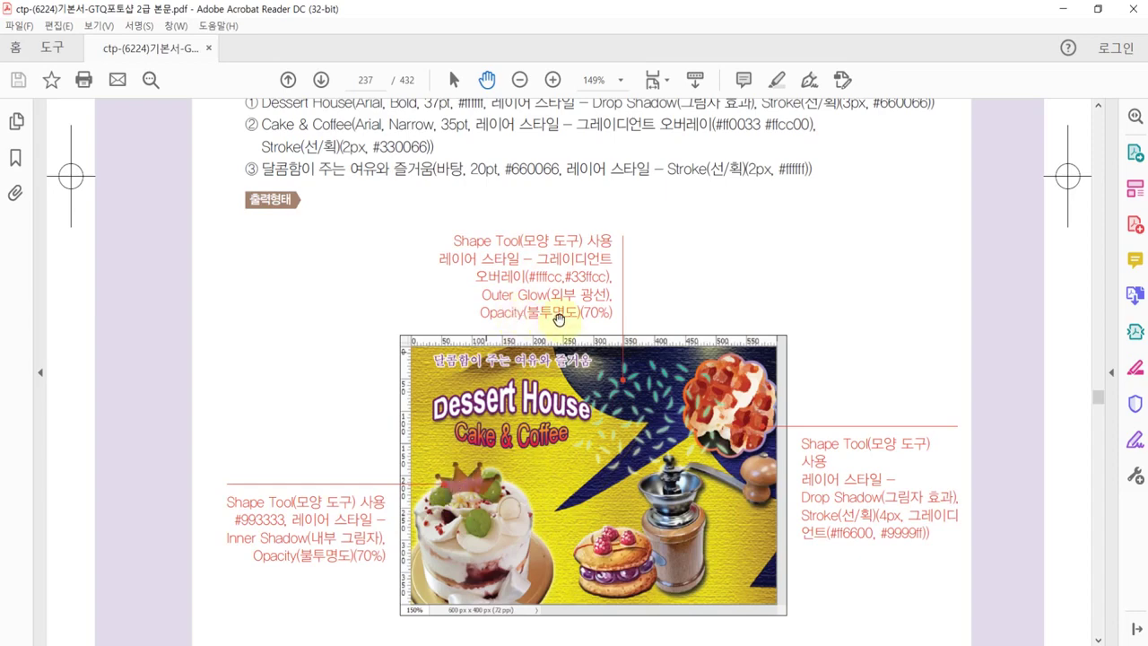
pyautogui.click(675, 278)
pyautogui.moveTo(675, 278); pyautogui.dragTo(663, 442)
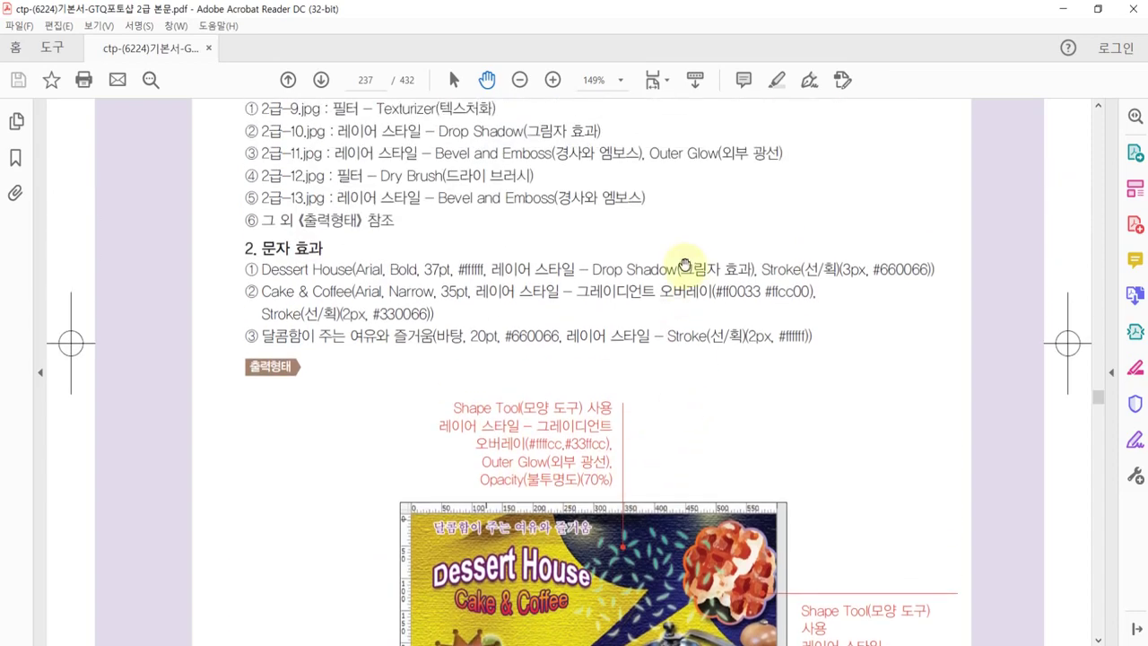
pyautogui.moveTo(686, 269); pyautogui.dragTo(635, 508)
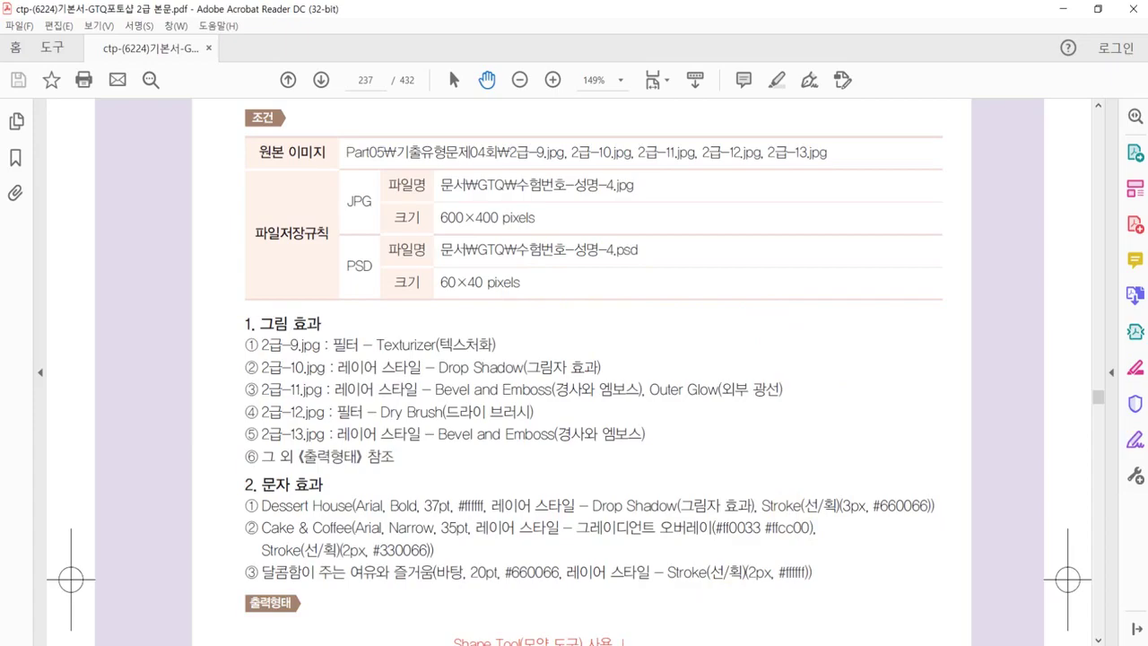
# Switch to Photoshop, create a 600 × 400 pixel document at 72 pixels/inch, RGB Color, 8 bit, white background, and show its grid.
pyautogui.hotkey('alt', 'Tab')
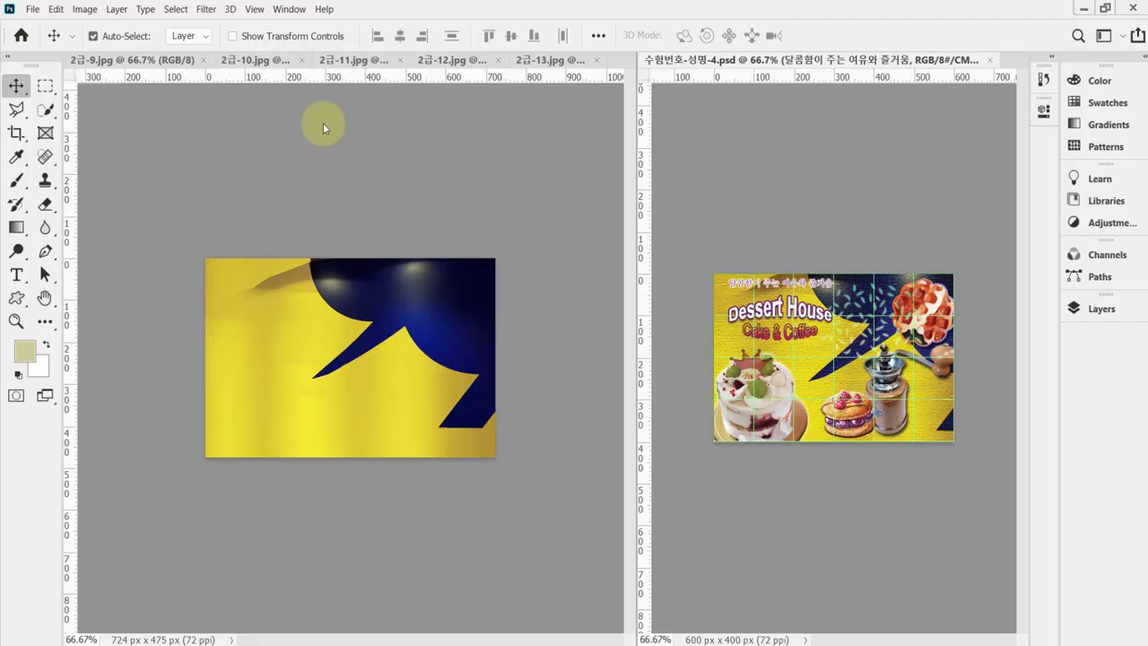
pyautogui.click(258, 142)
pyautogui.hotkey('ctrl', 'n')
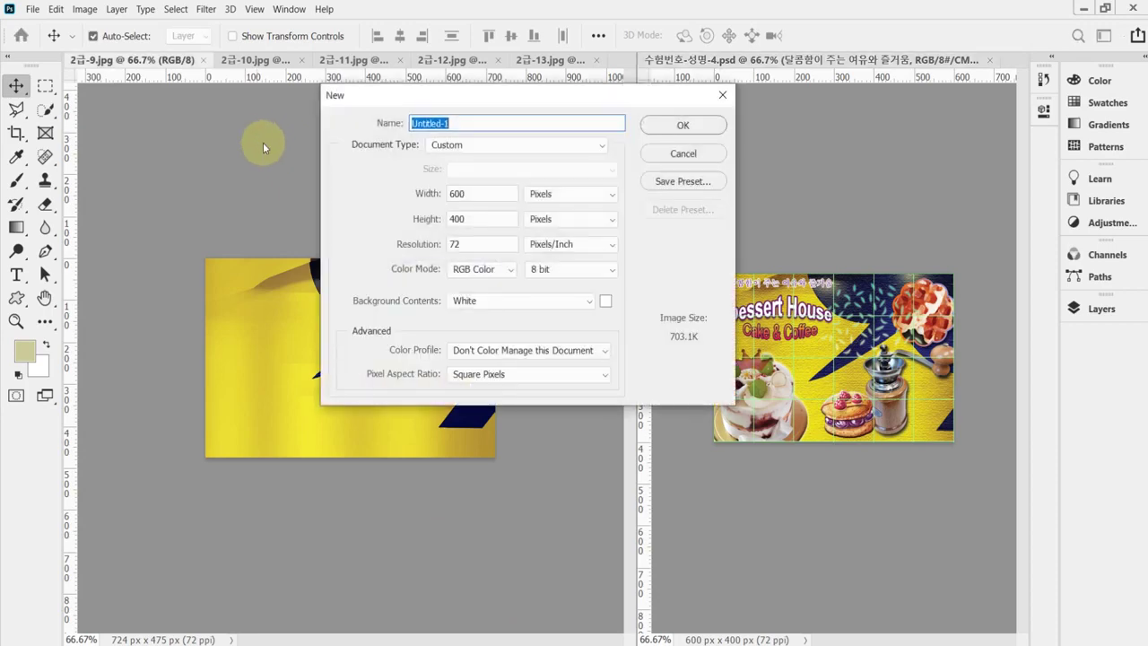
pyautogui.press('Tab')
pyautogui.press('Tab')
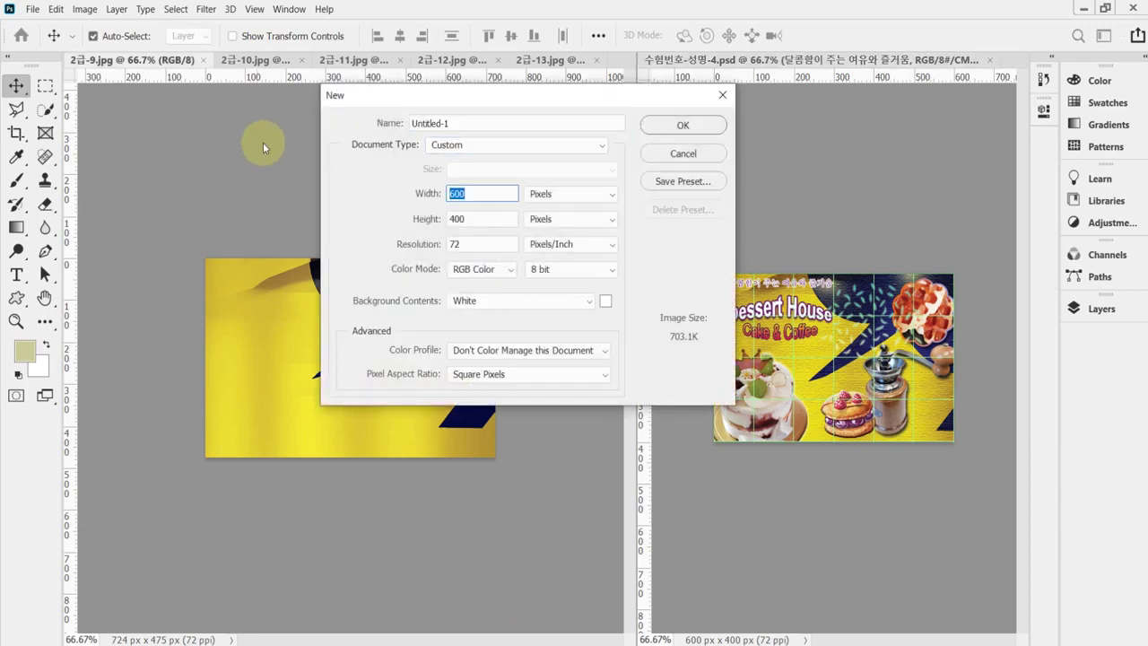
pyautogui.press('Tab')
pyautogui.press('Tab')
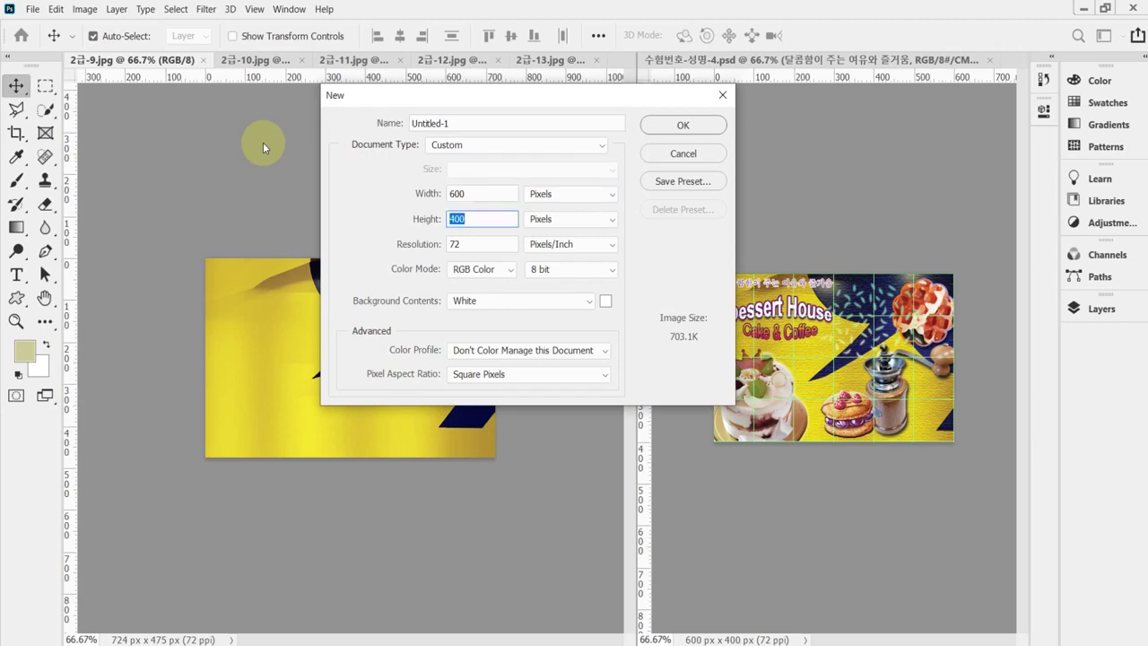
pyautogui.press('Tab')
pyautogui.press('Tab')
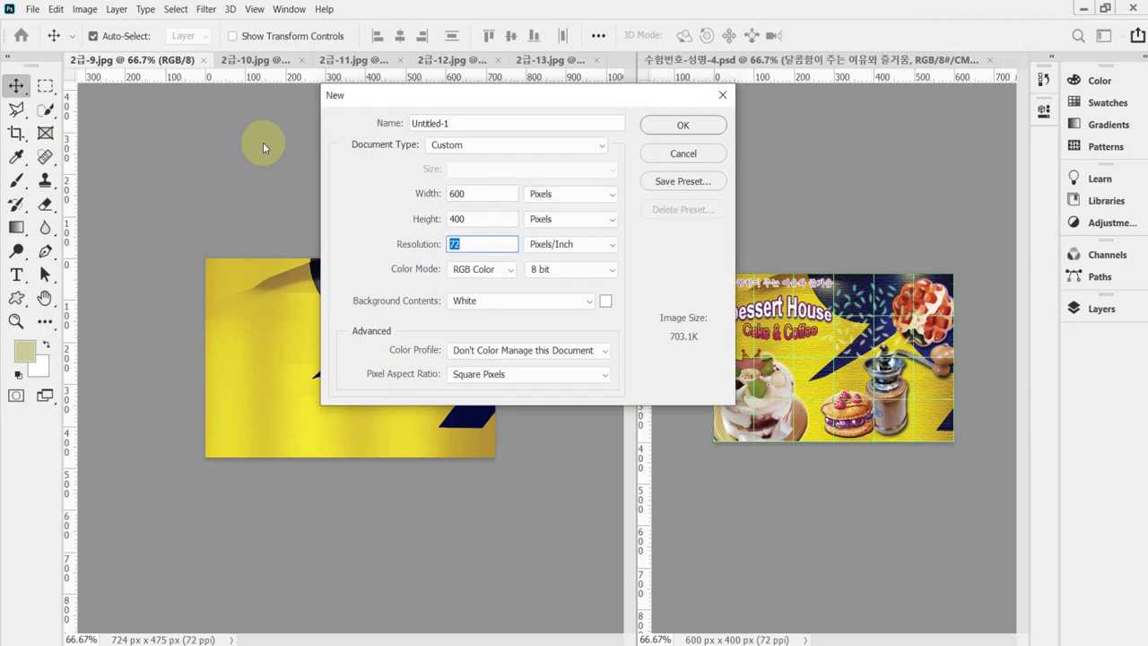
pyautogui.press('Tab')
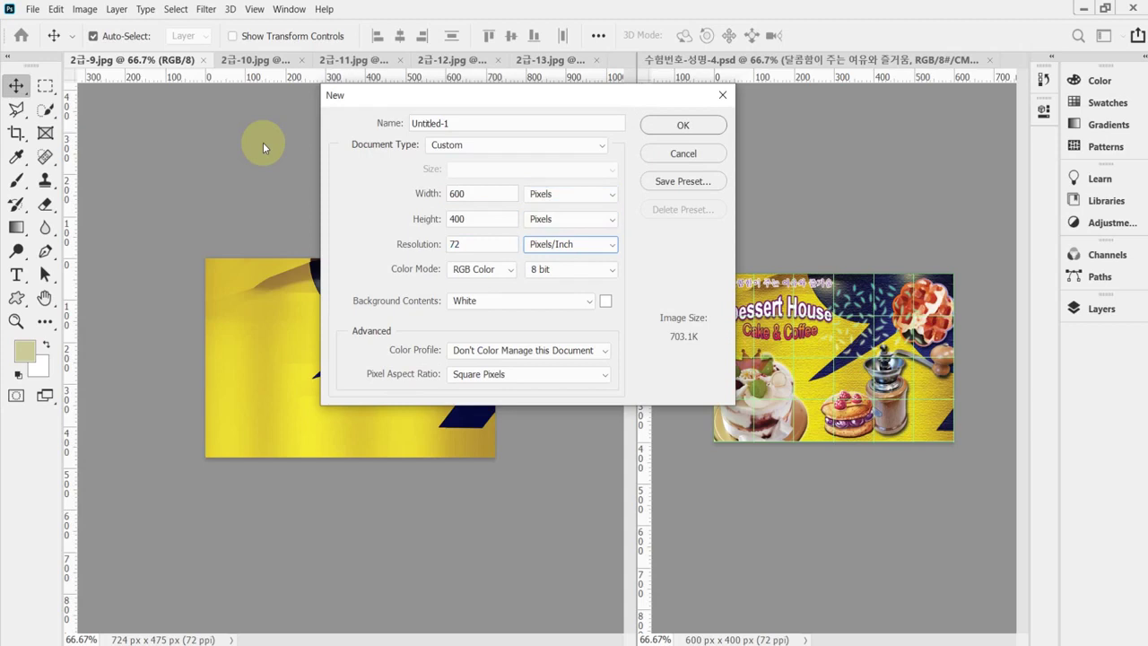
pyautogui.press('Tab')
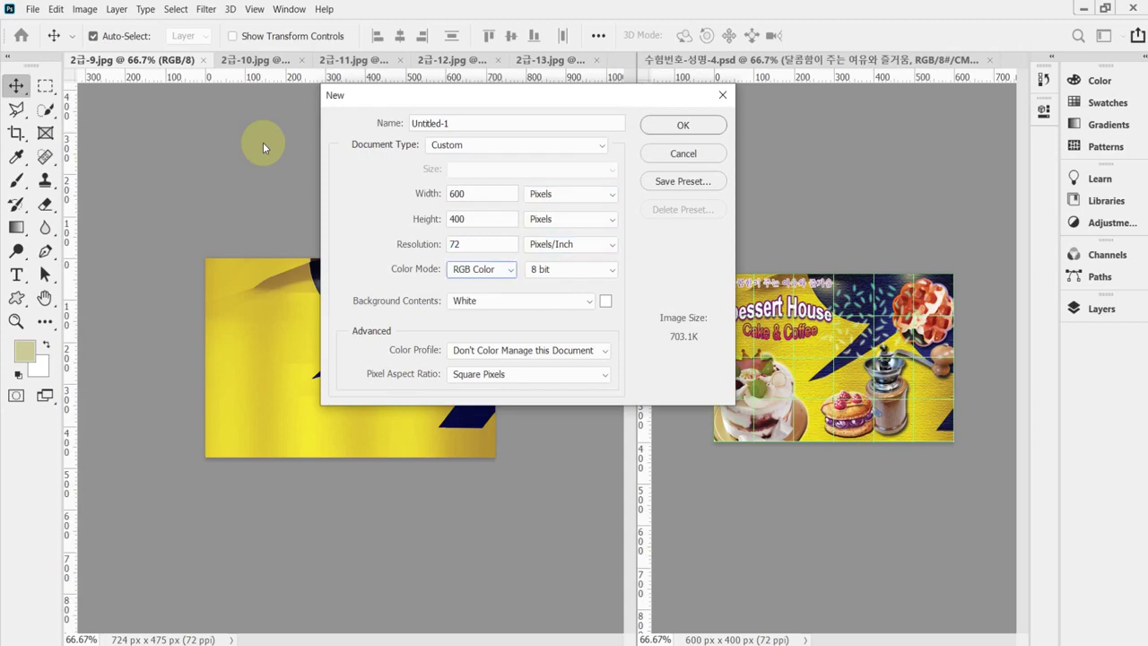
pyautogui.press('Tab')
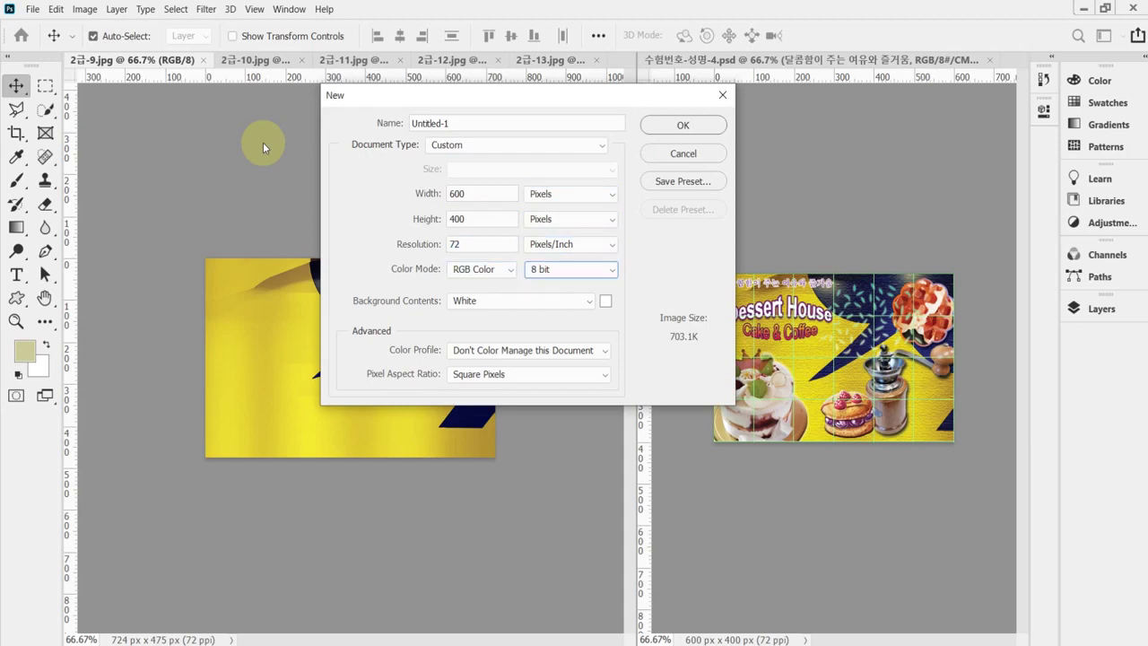
pyautogui.press('Return')
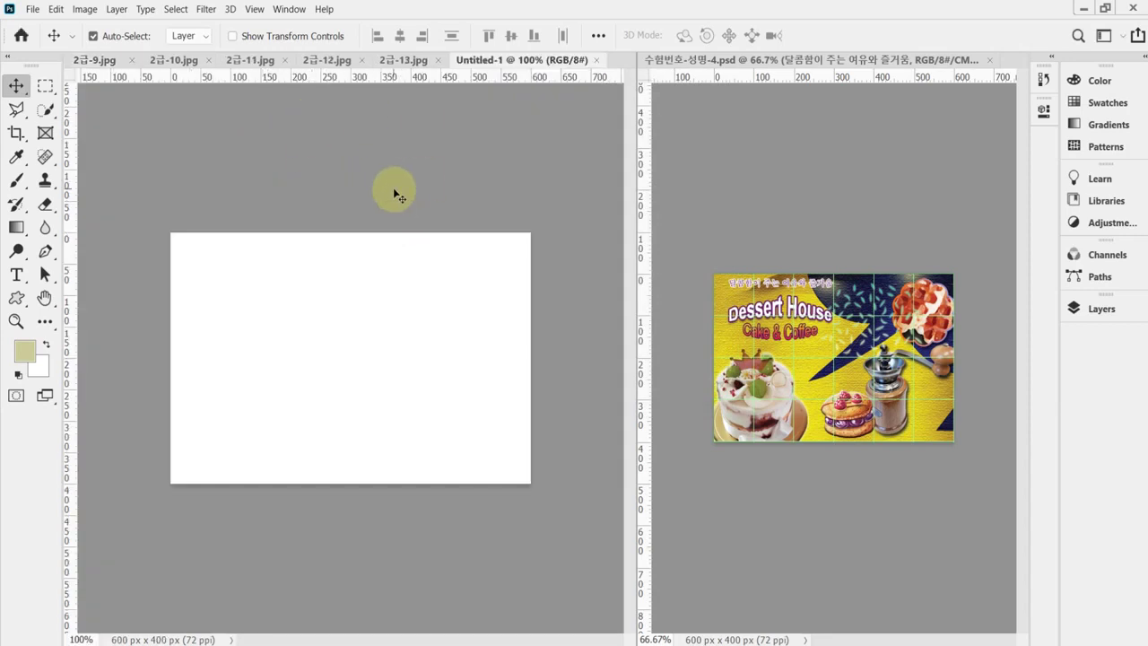
pyautogui.hotkey('ctrl', "'")
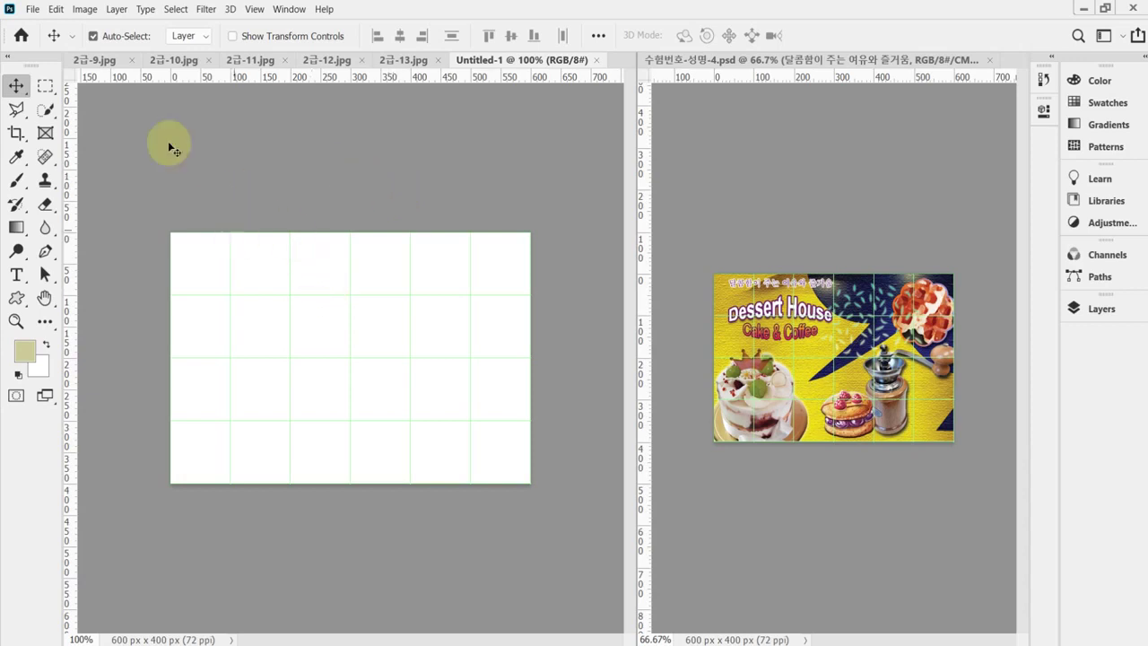
# Copy the entire 2급-9.jpg image and paste it into the new Untitled-1 document.
pyautogui.click(93, 60)
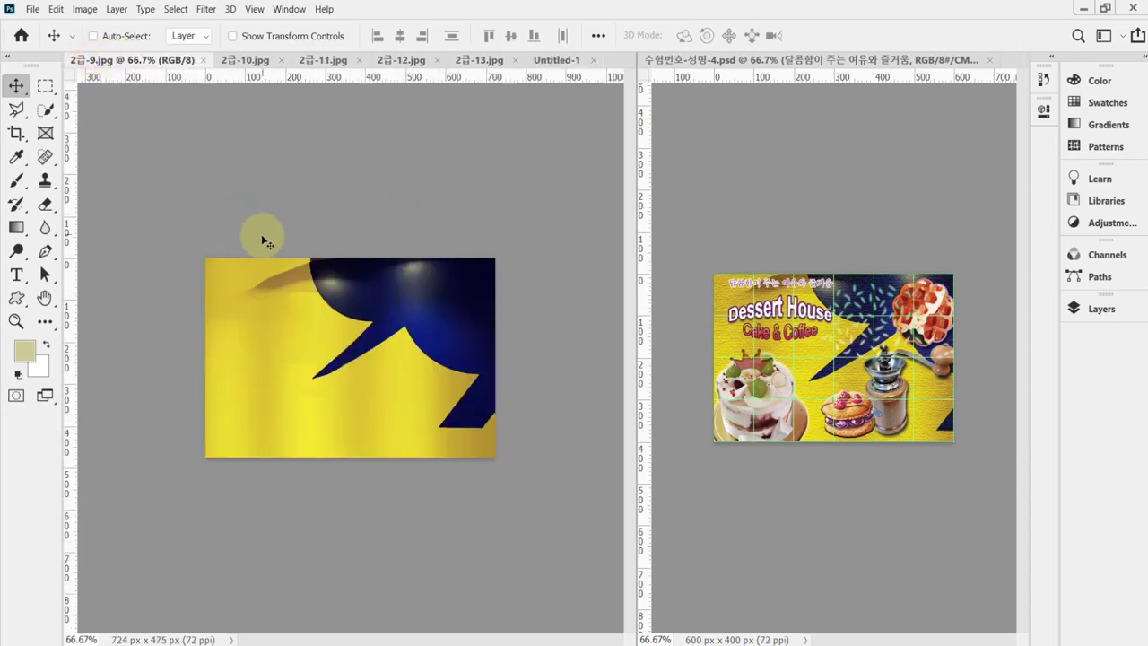
pyautogui.hotkey('ctrl', 'a')
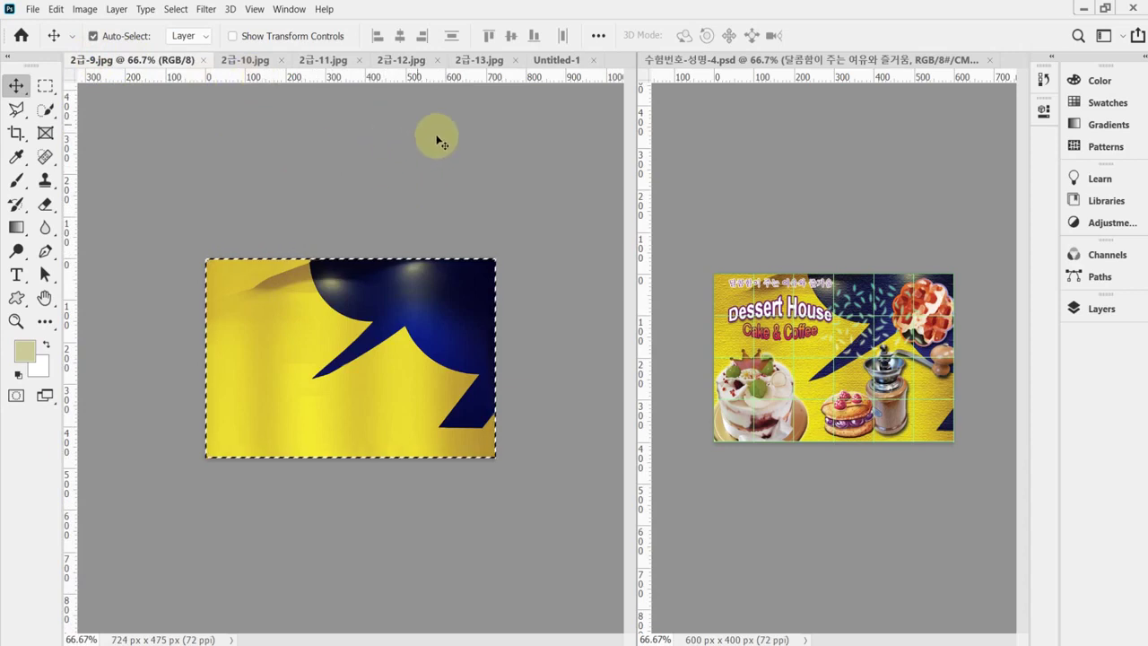
pyautogui.press('ctrl')
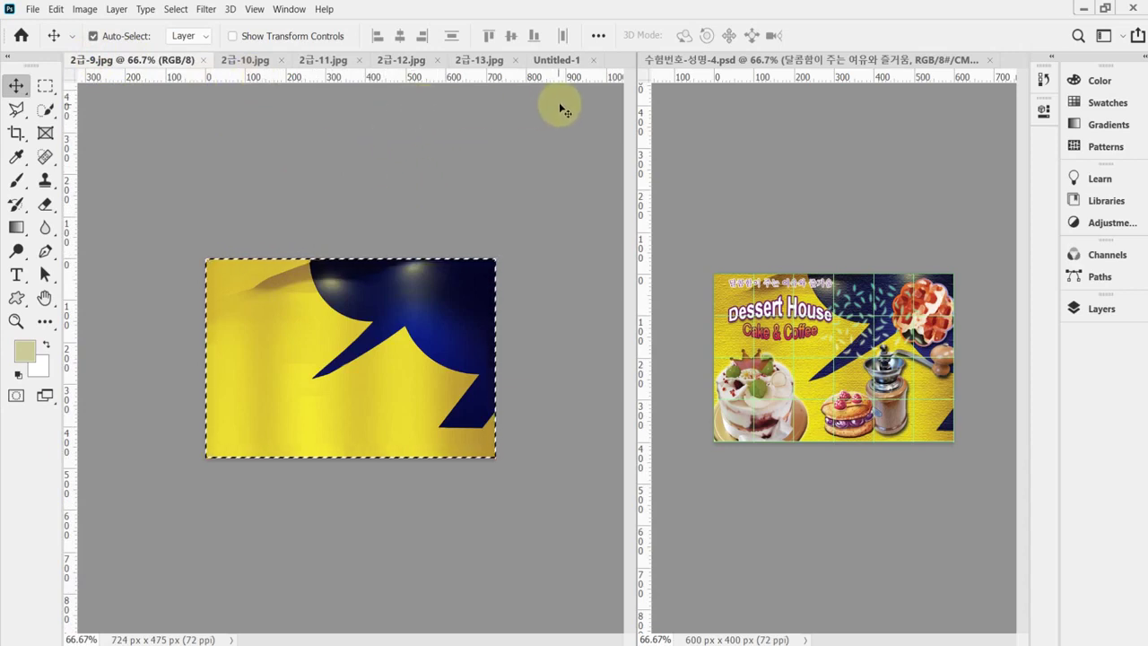
pyautogui.click(562, 68)
pyautogui.hotkey('ctrl', 'v')
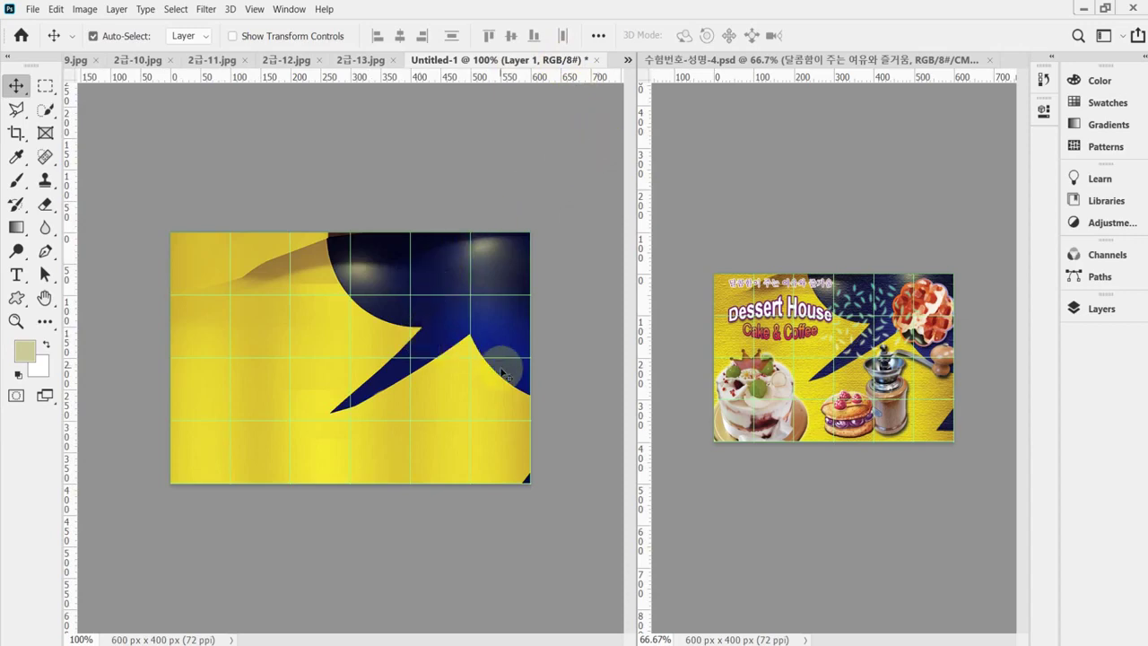
# Position the pasted background at X 333 px, Y 205.5 px against the grid to match the reference composition.
pyautogui.moveTo(513, 401); pyautogui.dragTo(498, 379)
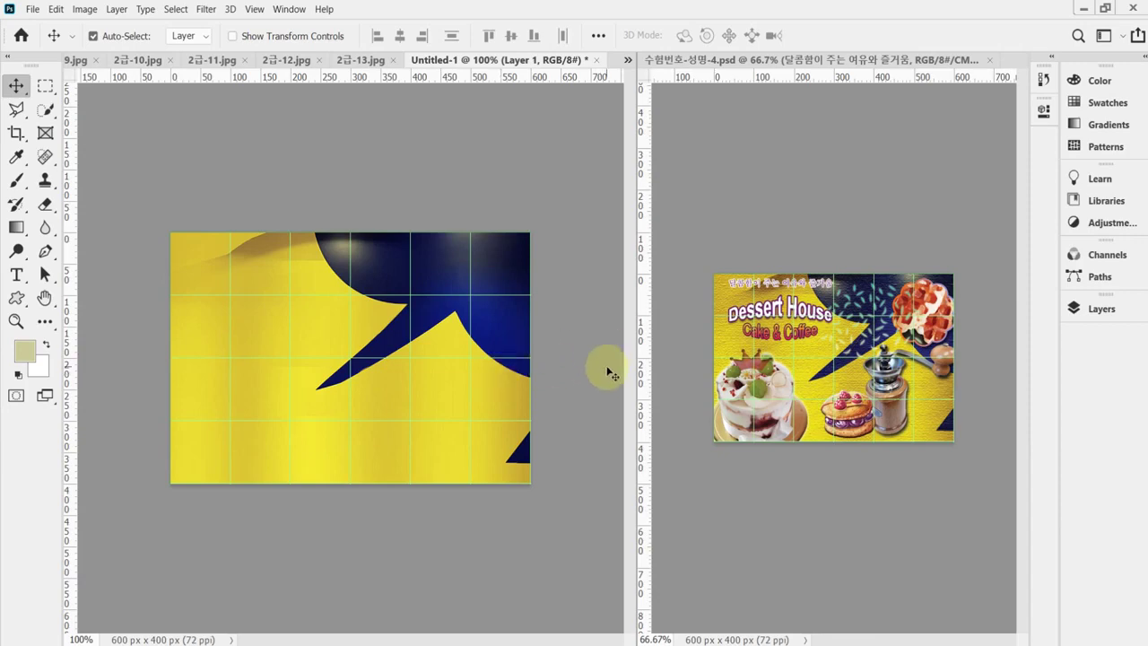
pyautogui.press('Left')
pyautogui.press('Left')
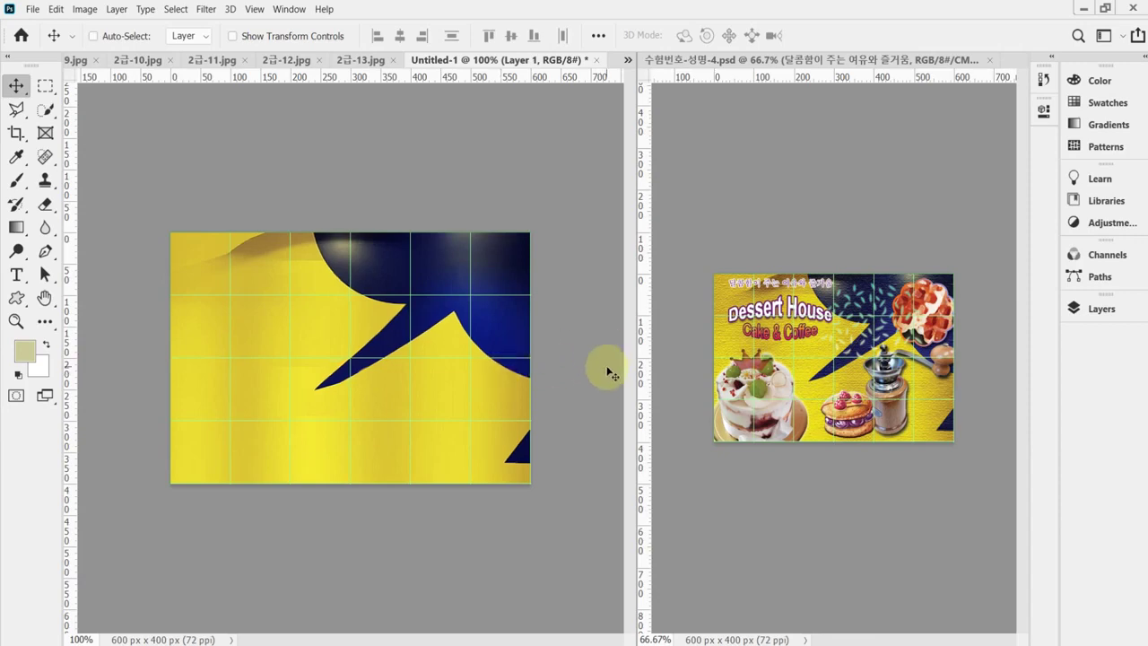
pyautogui.hotkey('ctrl', 't')
pyautogui.press('Left')
pyautogui.press('Left')
pyautogui.press('Left')
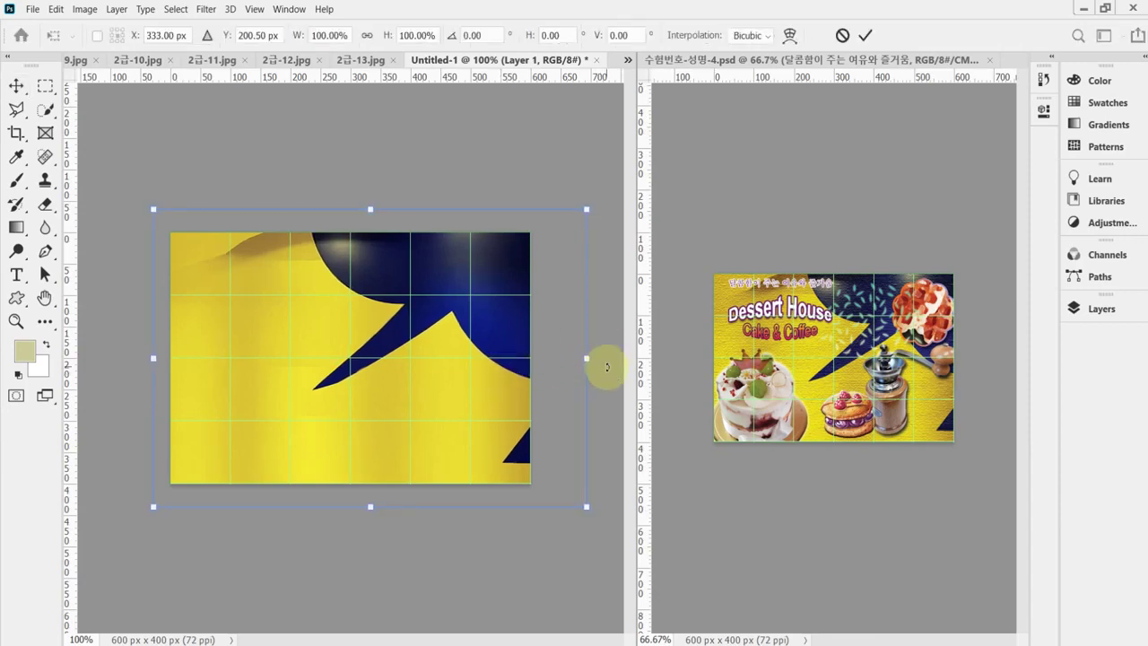
pyautogui.press('Left')
pyautogui.press('Left')
pyautogui.press('Left')
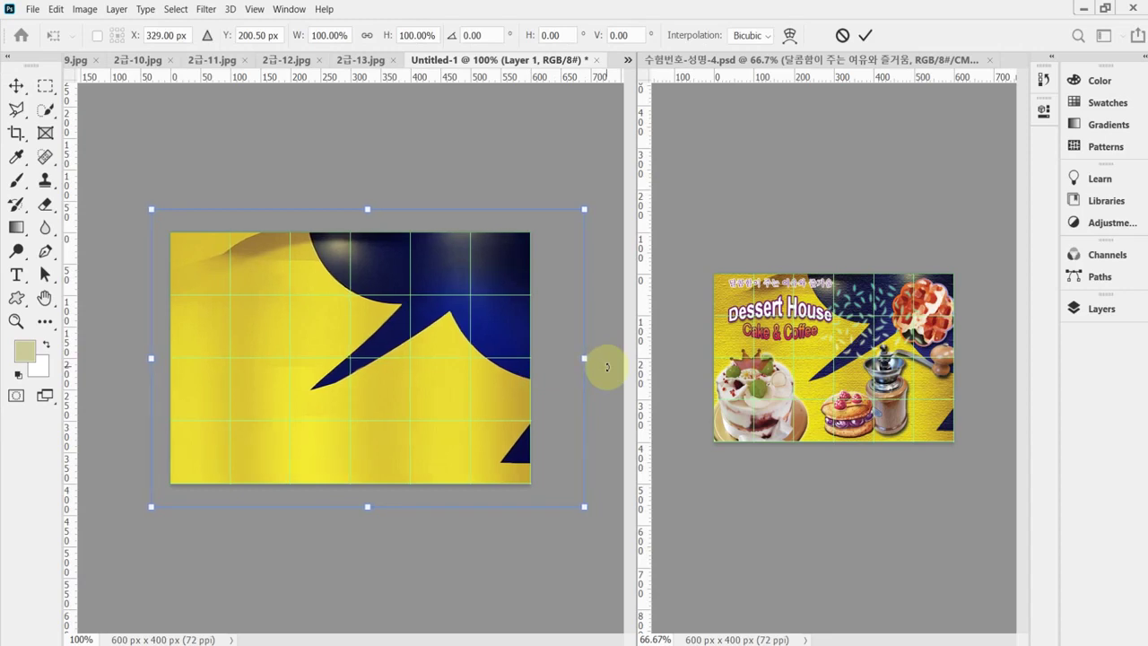
pyautogui.press('Left')
pyautogui.press('Left')
pyautogui.press('Left')
pyautogui.press('Left')
pyautogui.press('Left')
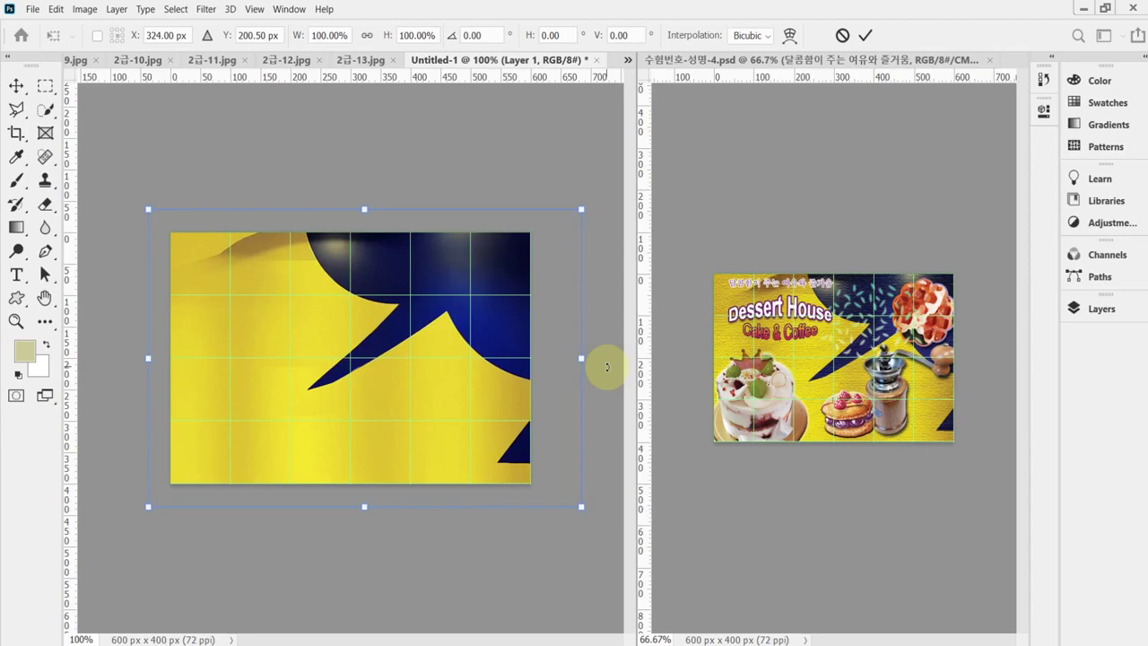
pyautogui.press('Down')
pyautogui.press('Down')
pyautogui.press('Down')
pyautogui.press('Down')
pyautogui.press('Left')
pyautogui.press('Right')
pyautogui.press('Right')
pyautogui.press('Right')
pyautogui.press('Right')
pyautogui.press('Right')
pyautogui.press('Right')
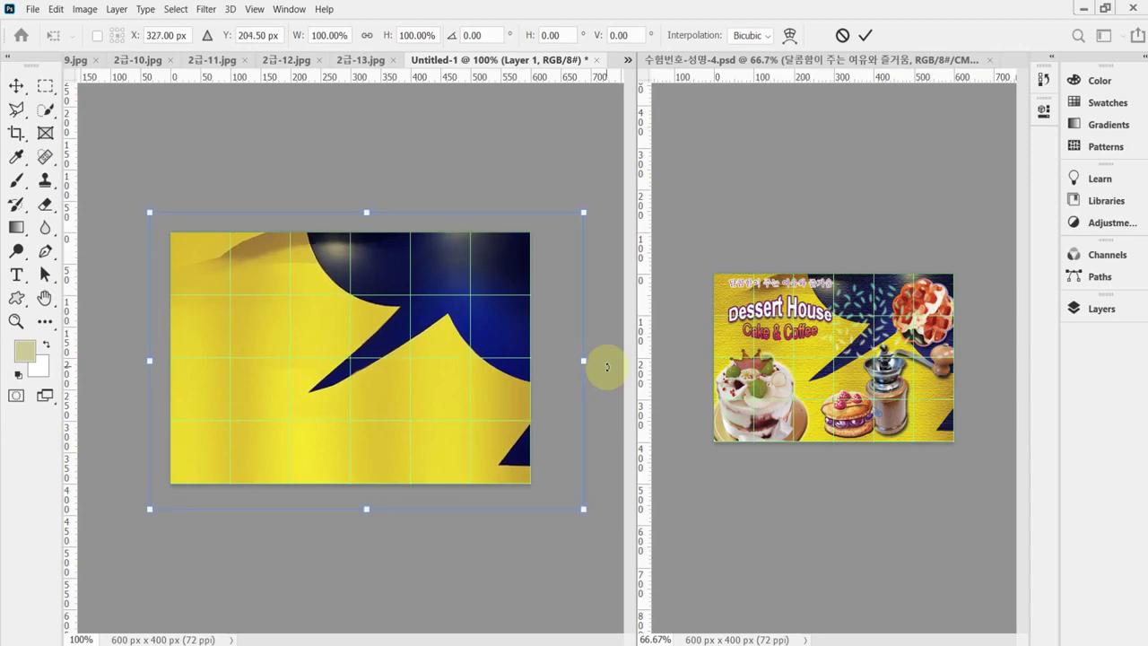
pyautogui.press('Right')
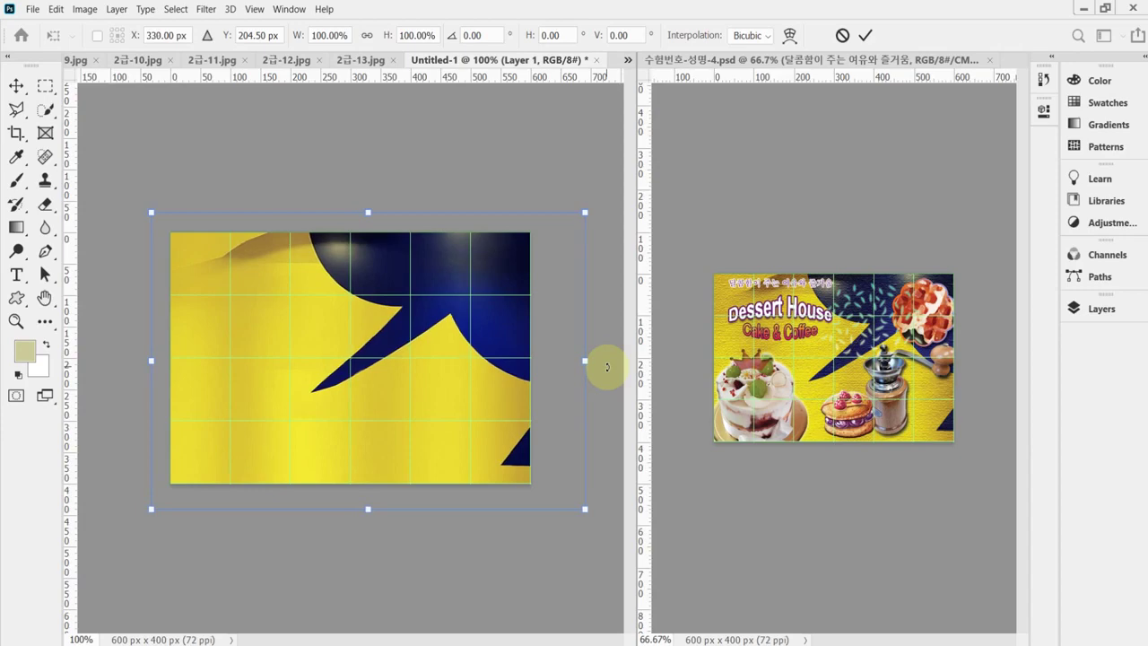
pyautogui.press('Right')
pyautogui.press('Right')
pyautogui.press('Right')
pyautogui.press('Right')
pyautogui.press('Right')
pyautogui.press('Right')
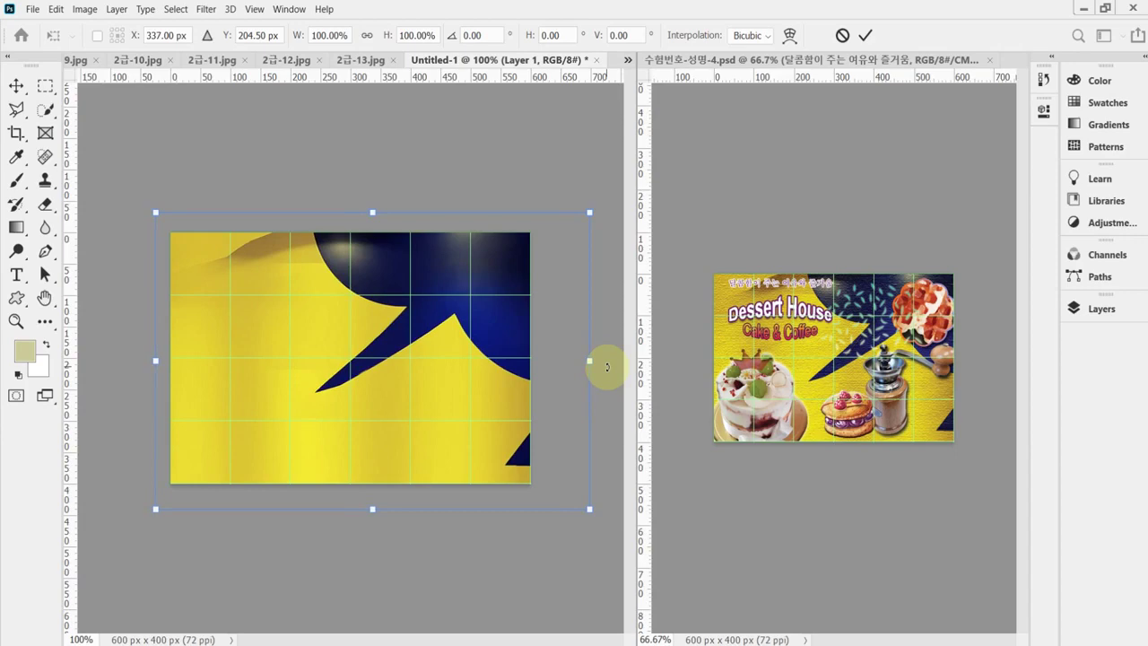
pyautogui.press('Left')
pyautogui.press('Left')
pyautogui.press('Left')
pyautogui.press('Left')
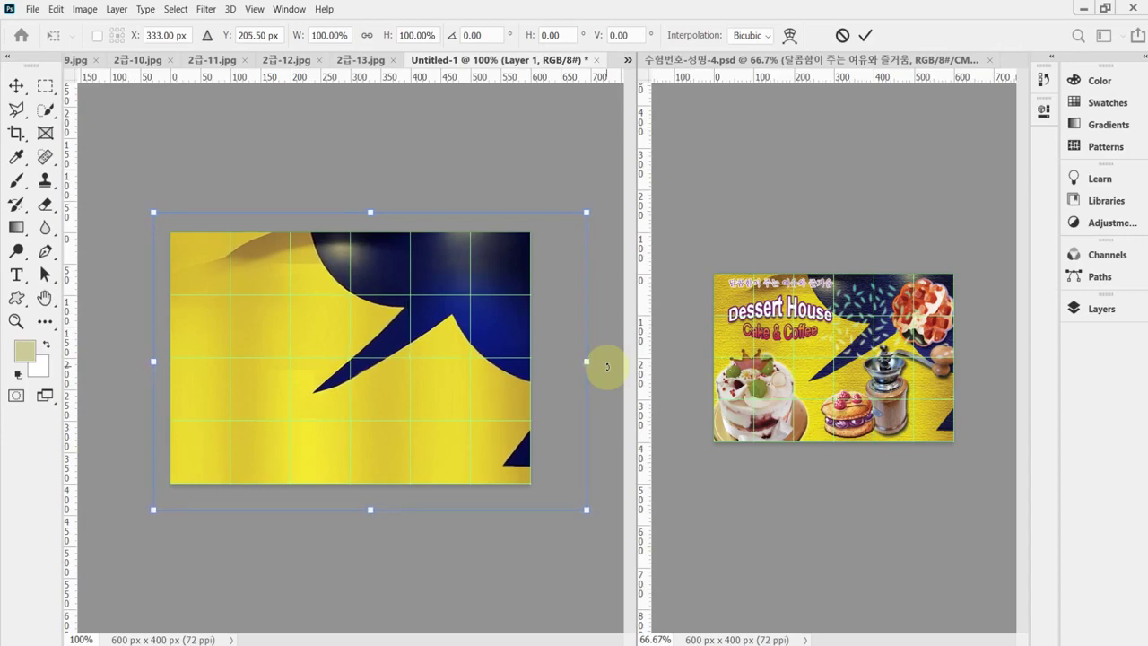
pyautogui.press('Down')
pyautogui.press('Return')
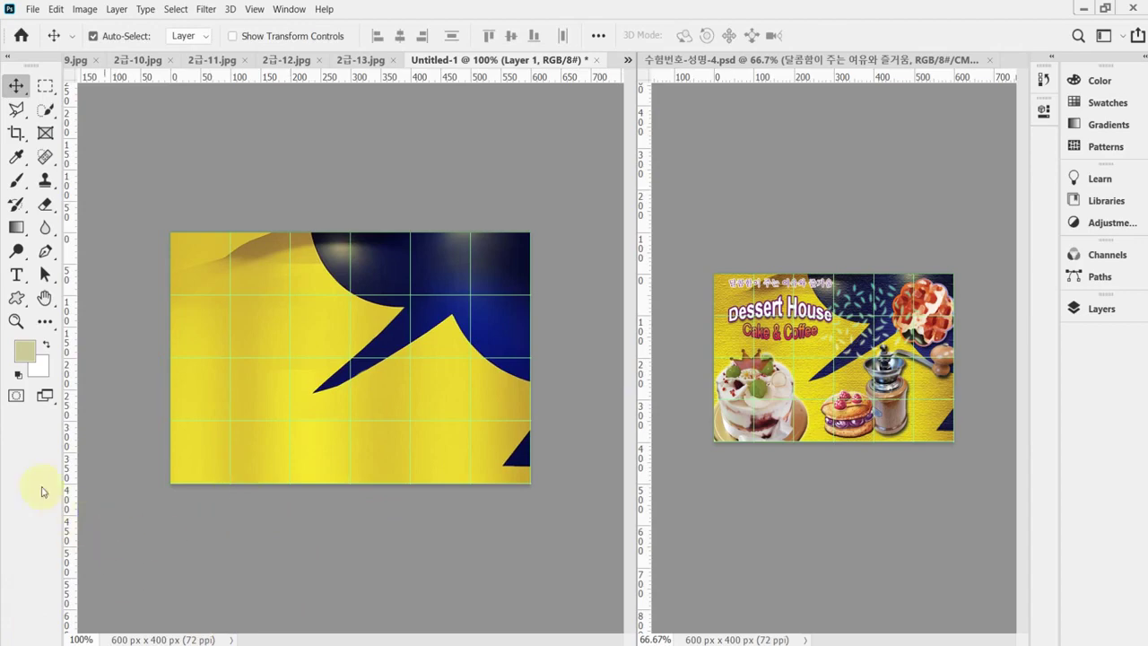
# Save the document as the Photoshop file 수험번호-성명-4 in the desktop folder 임시파일.
pyautogui.hotkey('ctrl', 'shift', 's')
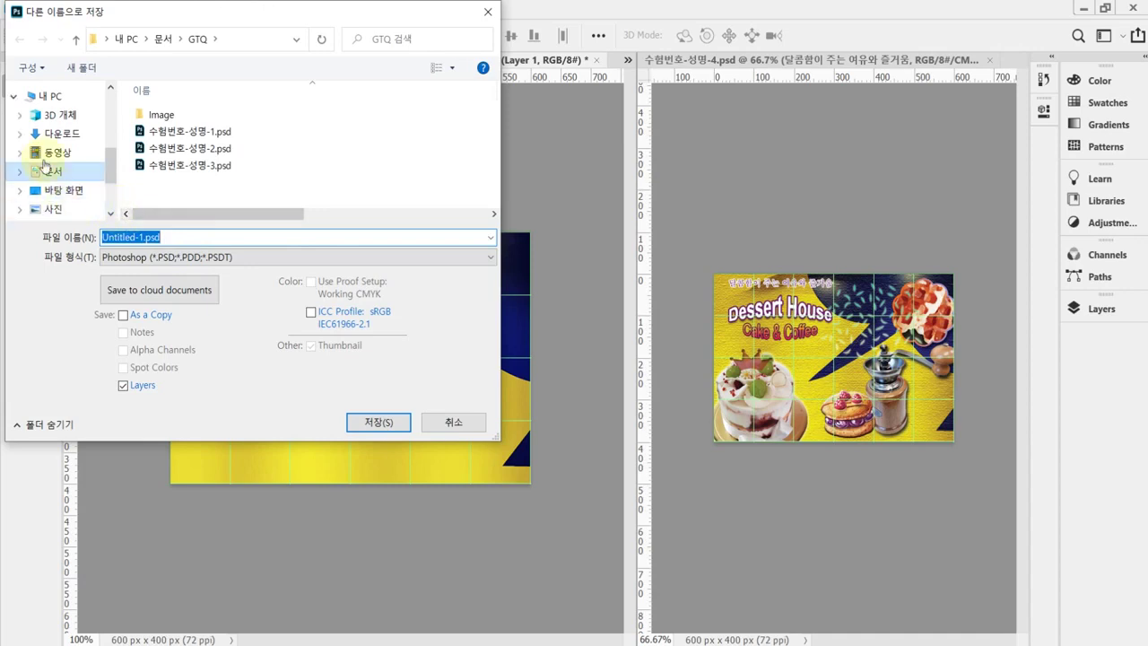
pyautogui.click(59, 191)
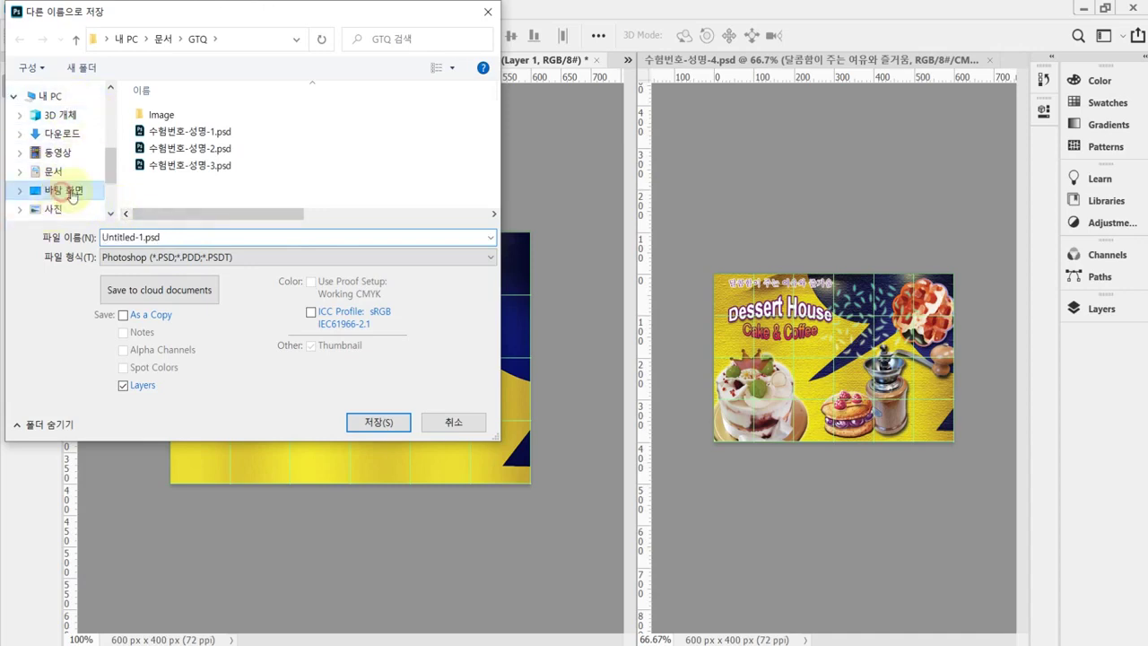
pyautogui.doubleClick(262, 135)
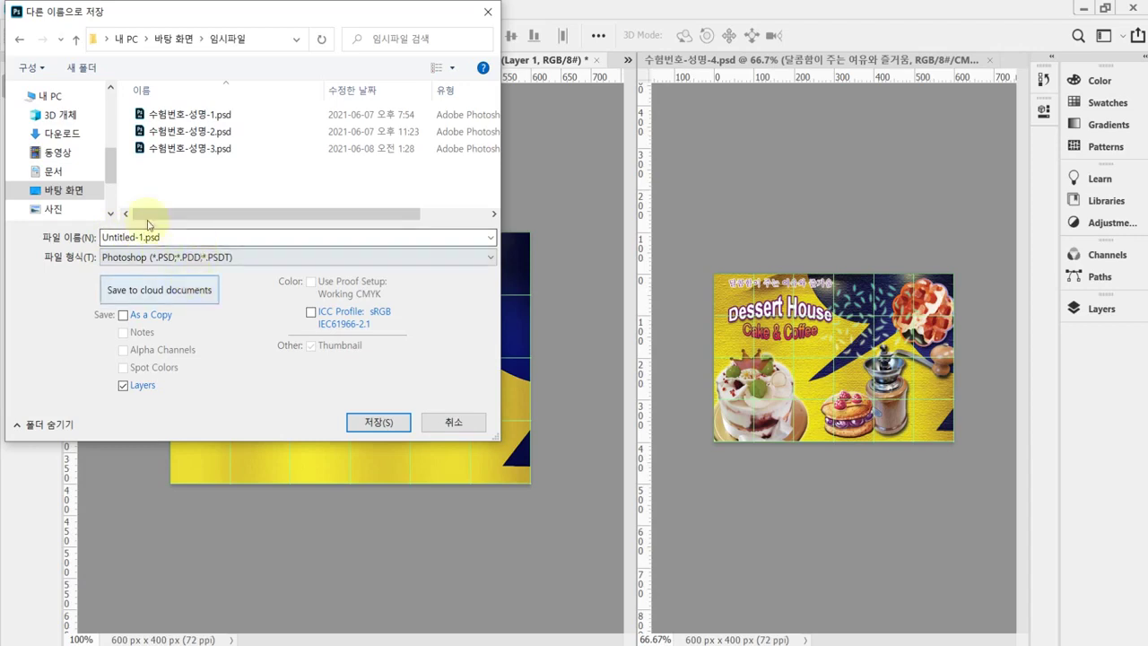
pyautogui.click(174, 148)
pyautogui.doubleClick(187, 239)
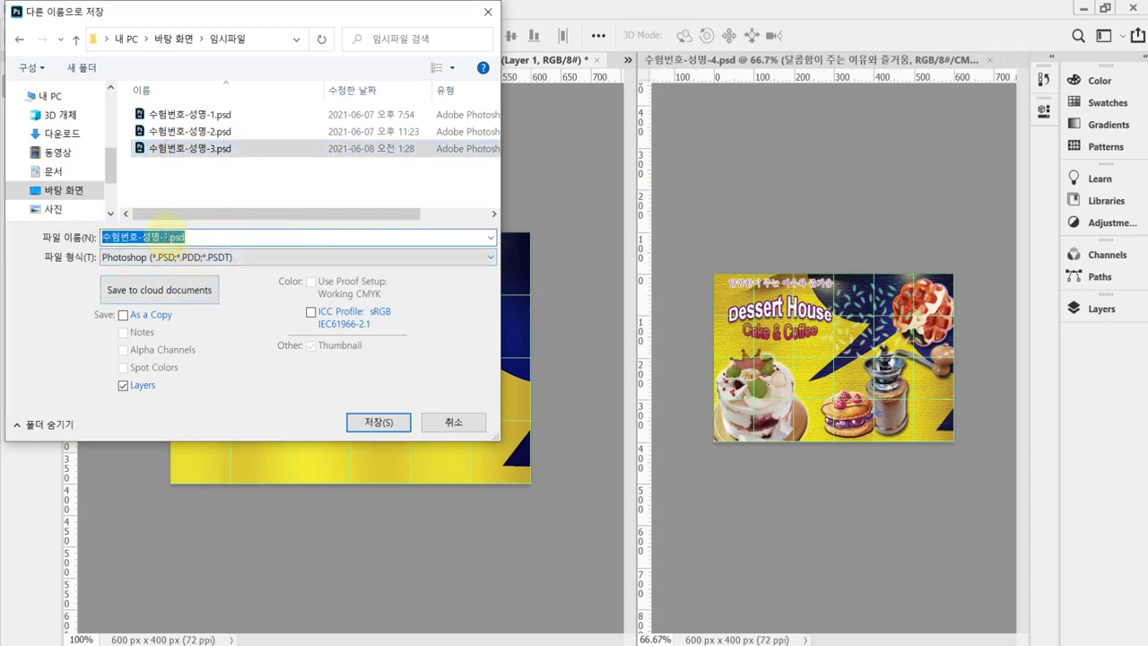
pyautogui.moveTo(189, 237); pyautogui.dragTo(212, 237)
pyautogui.write('4')
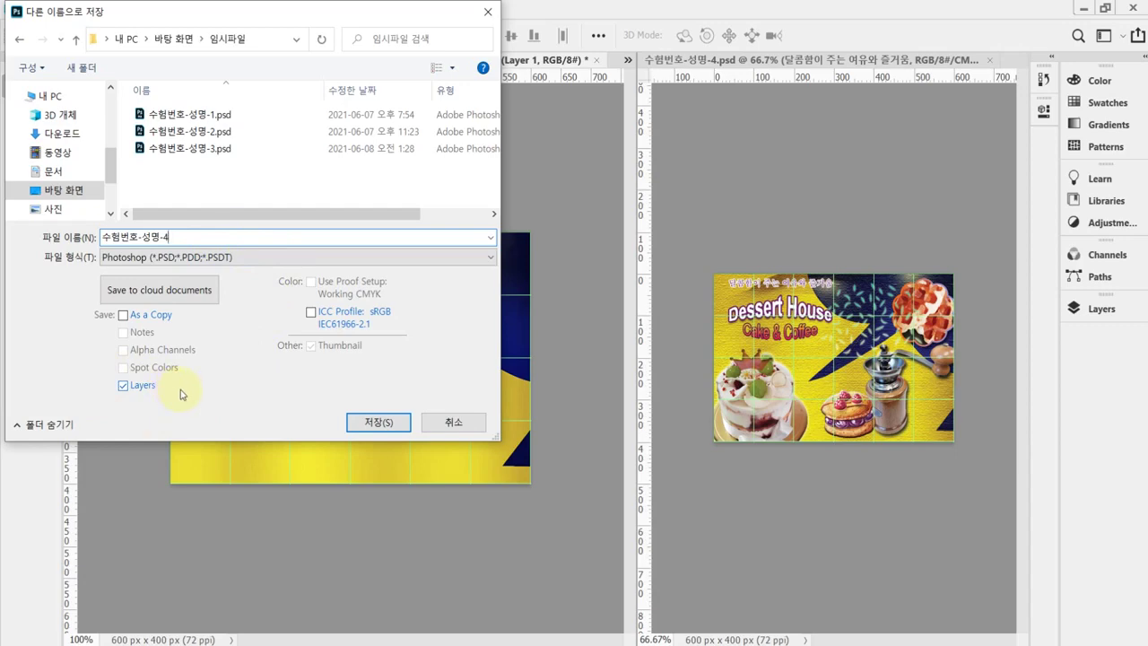
pyautogui.click(378, 422)
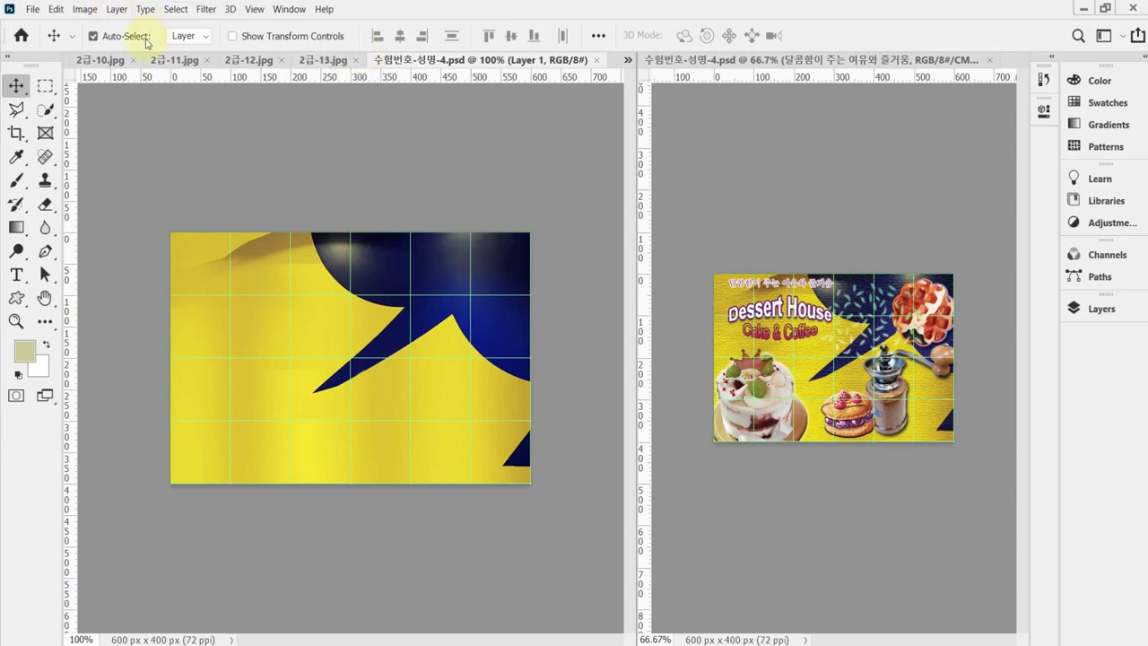
# Apply the Texturizer filter to the background with Canvas texture, Scaling 100%, Relief 4 and Light Top, and save the document.
pyautogui.click(201, 11)
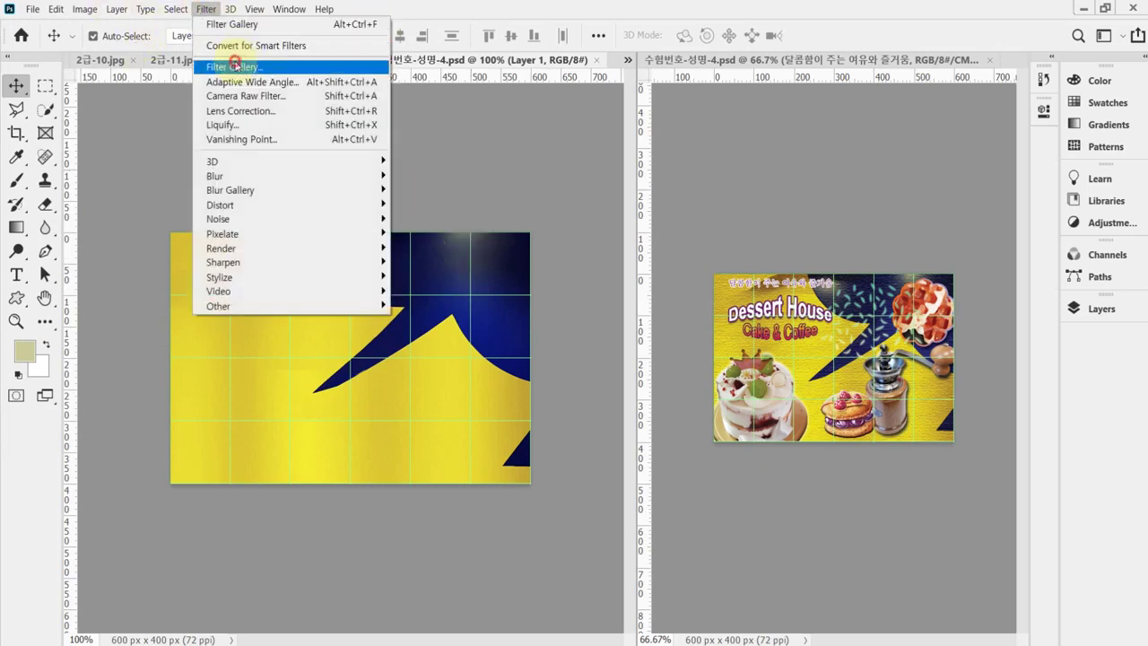
pyautogui.click(236, 66)
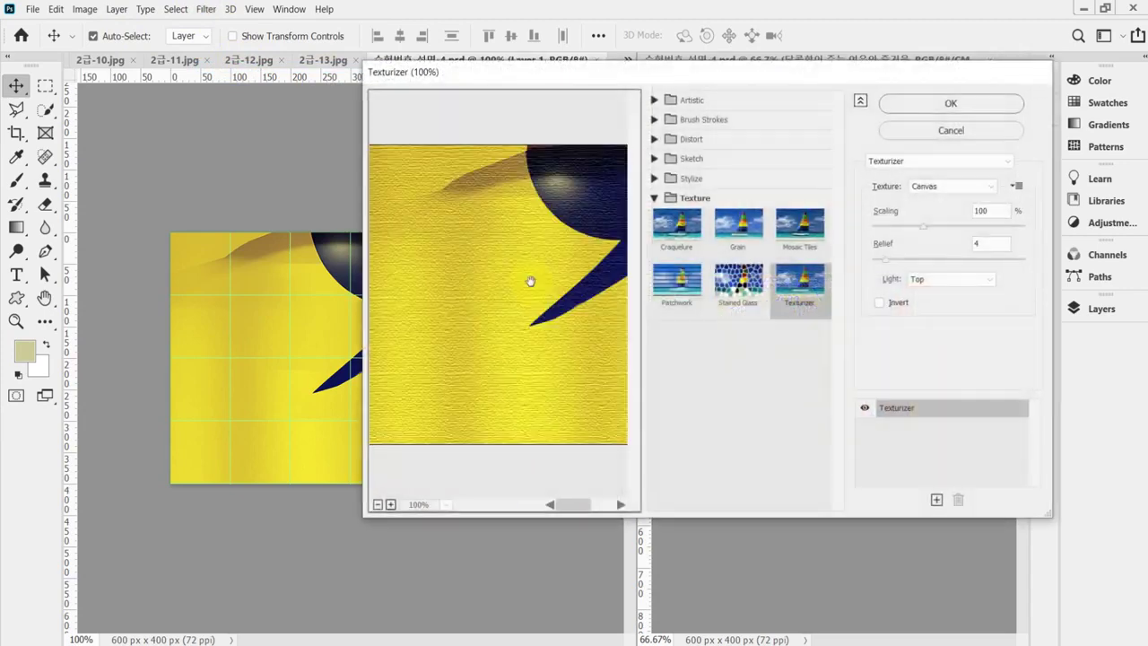
pyautogui.click(799, 282)
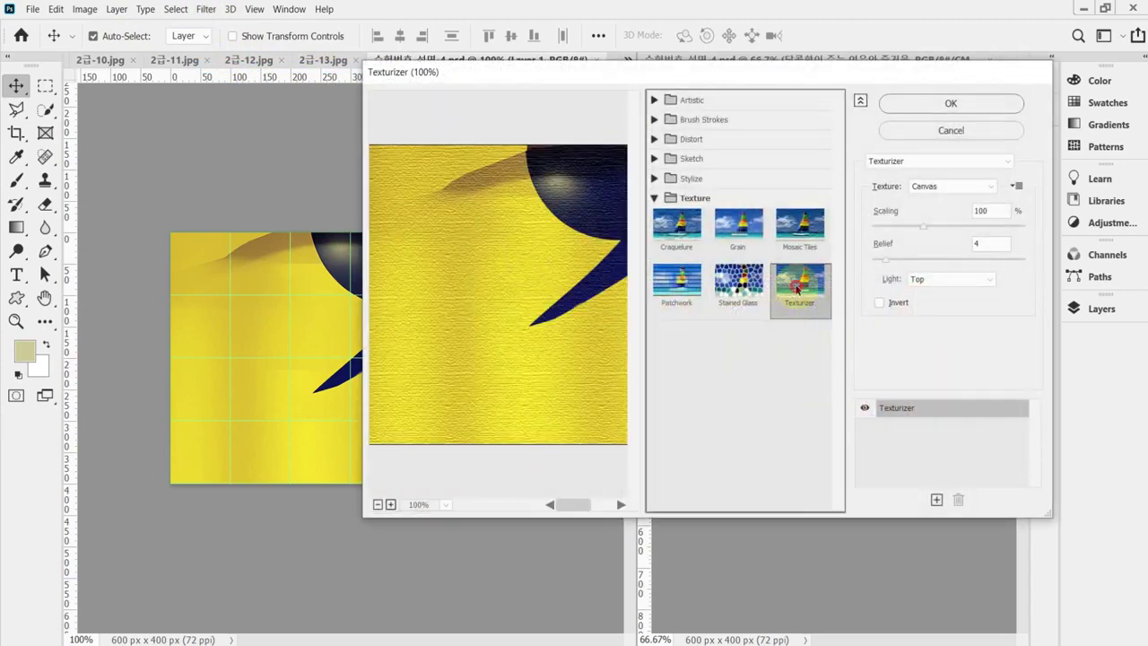
pyautogui.click(911, 111)
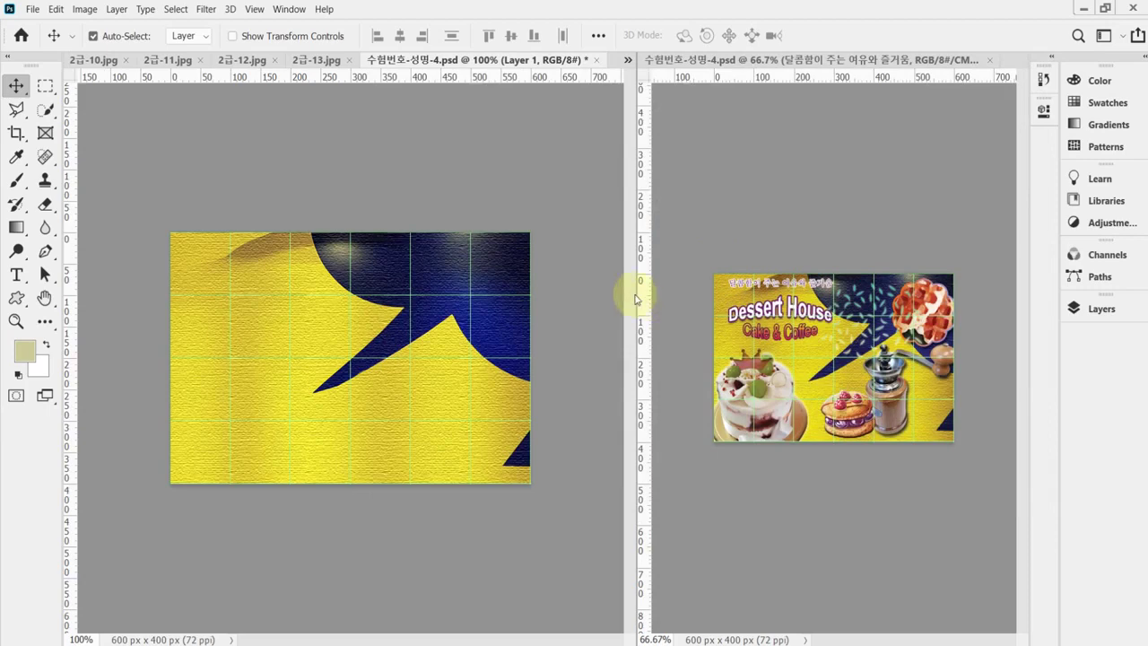
pyautogui.hotkey('ctrl', 's')
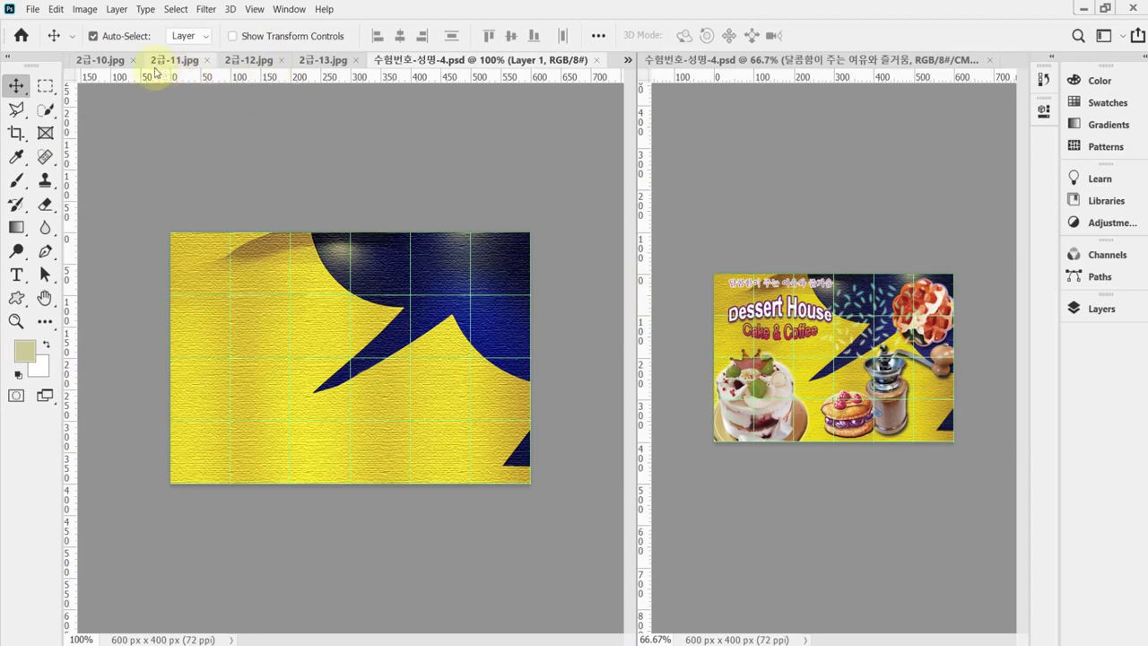
# Refine the coffee grinder selection in 2급-10.jpg using the Quick Selection tool in add mode with a brush size of 20.
pyautogui.click(113, 59)
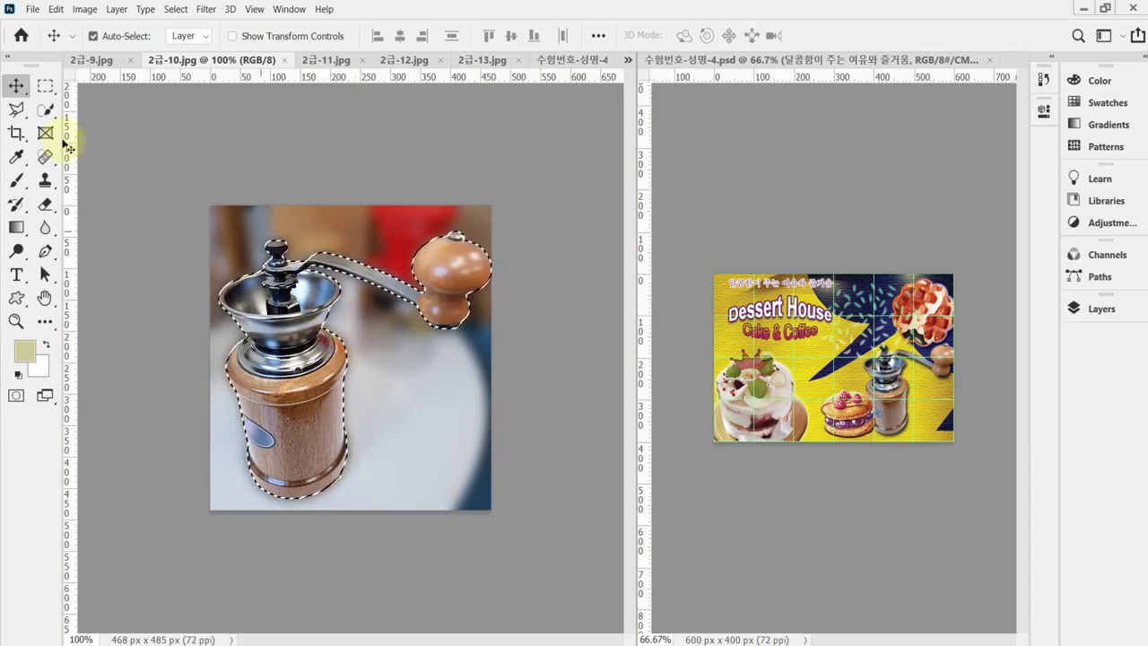
pyautogui.click(45, 110)
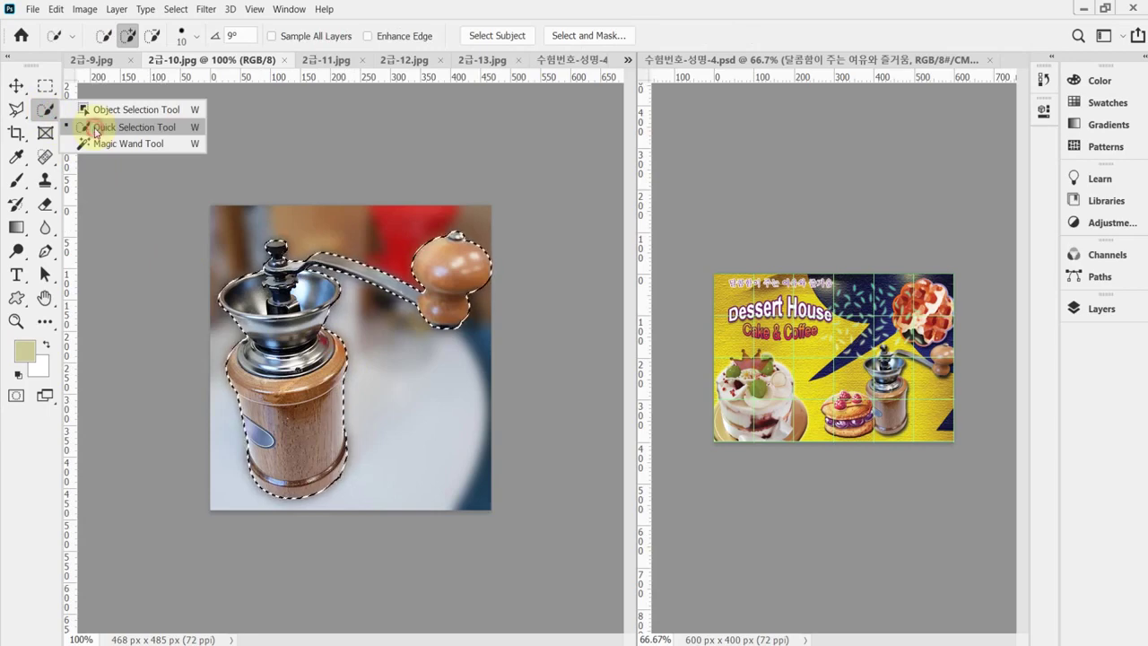
pyautogui.click(97, 130)
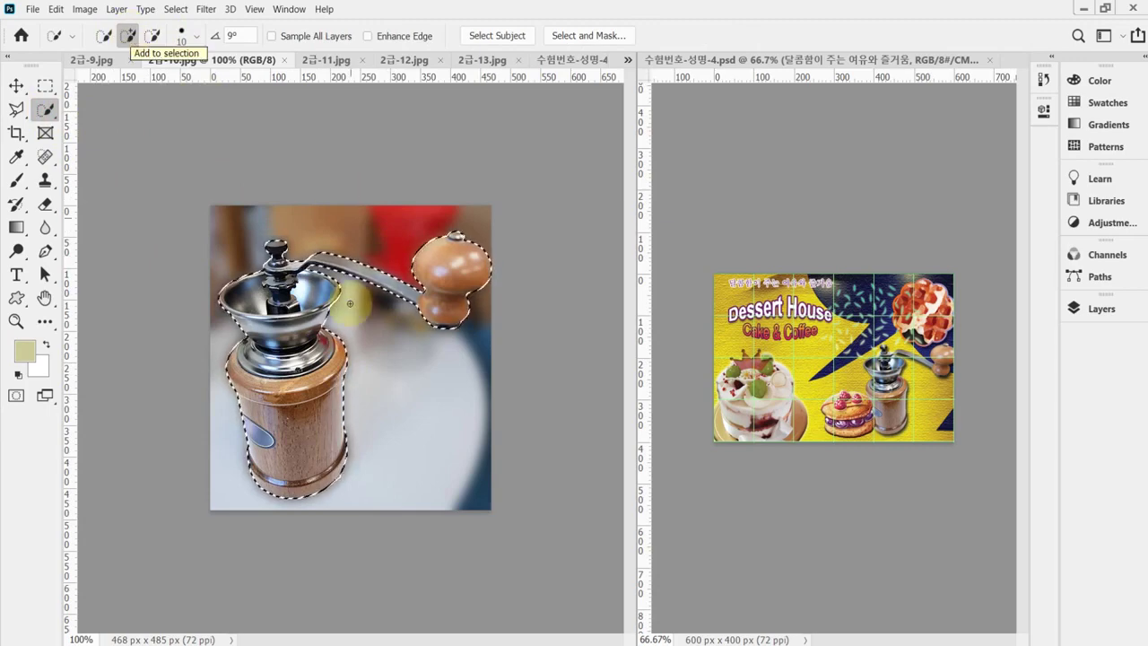
pyautogui.hotkey('ctrl', '+')
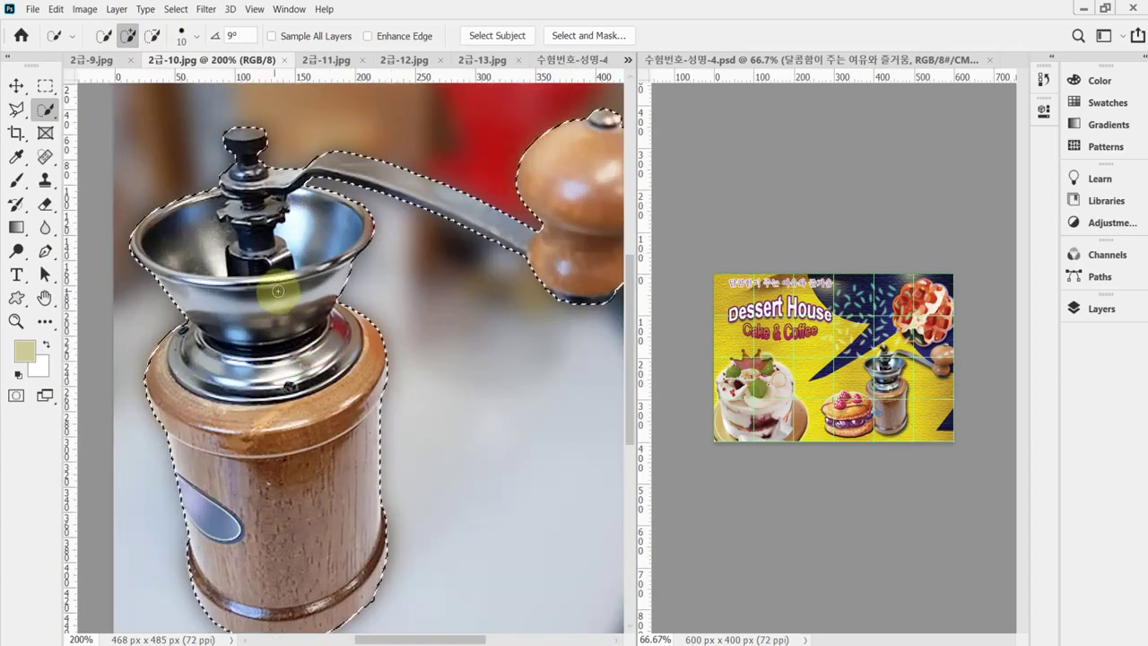
pyautogui.press('[')
pyautogui.press('[')
pyautogui.press('[')
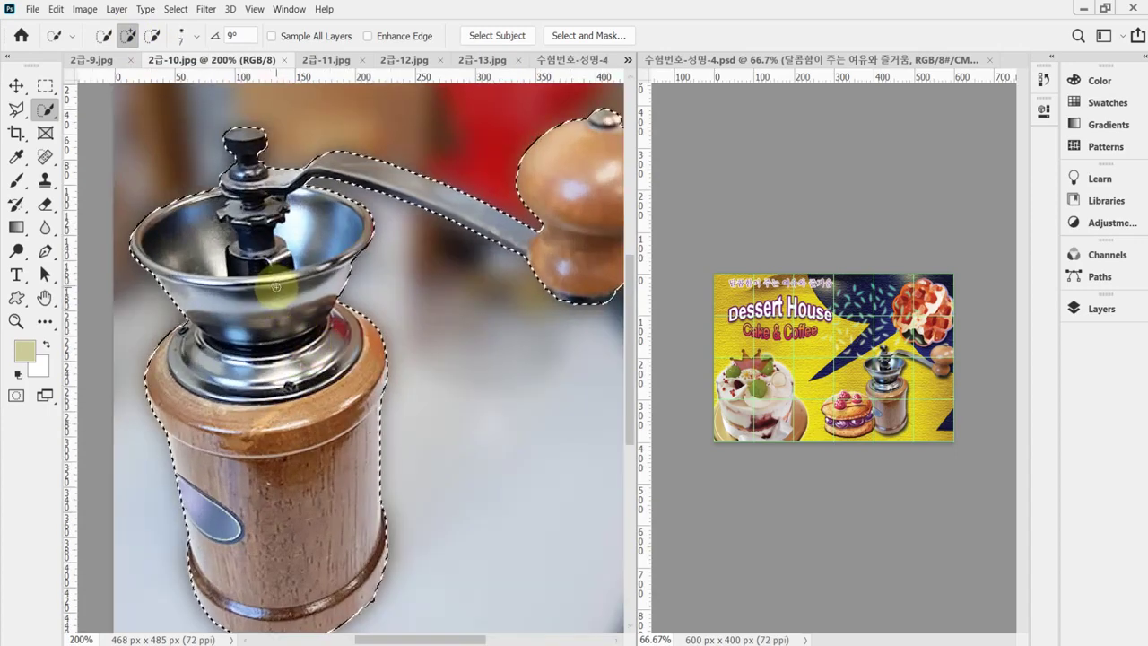
pyautogui.press(']')
pyautogui.press(']')
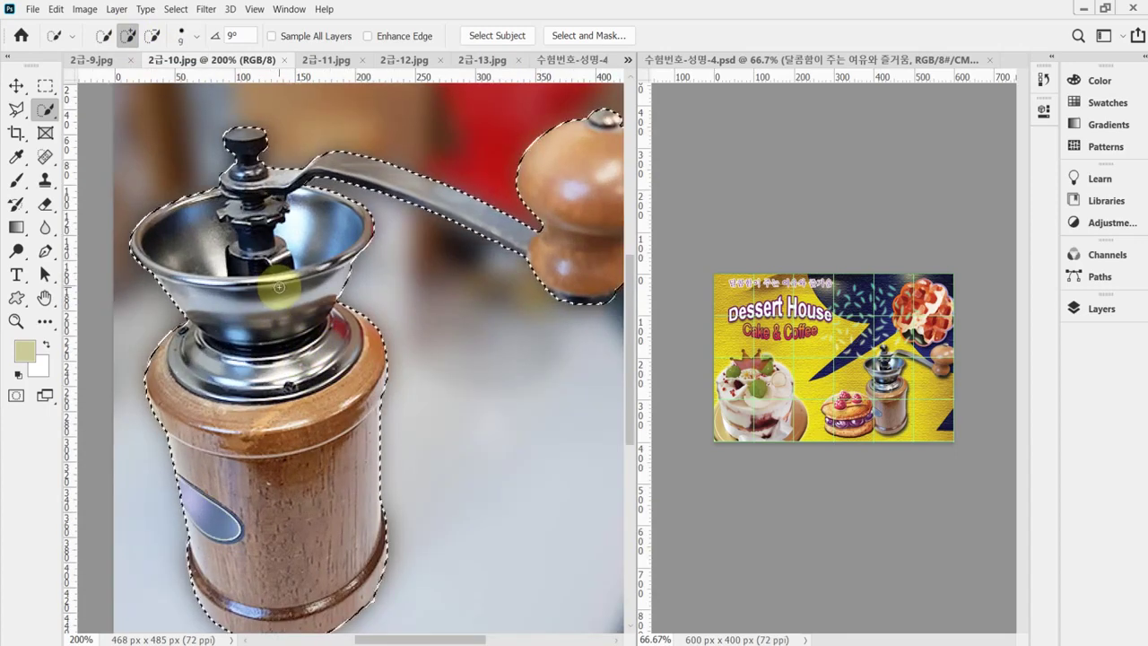
pyautogui.press('[')
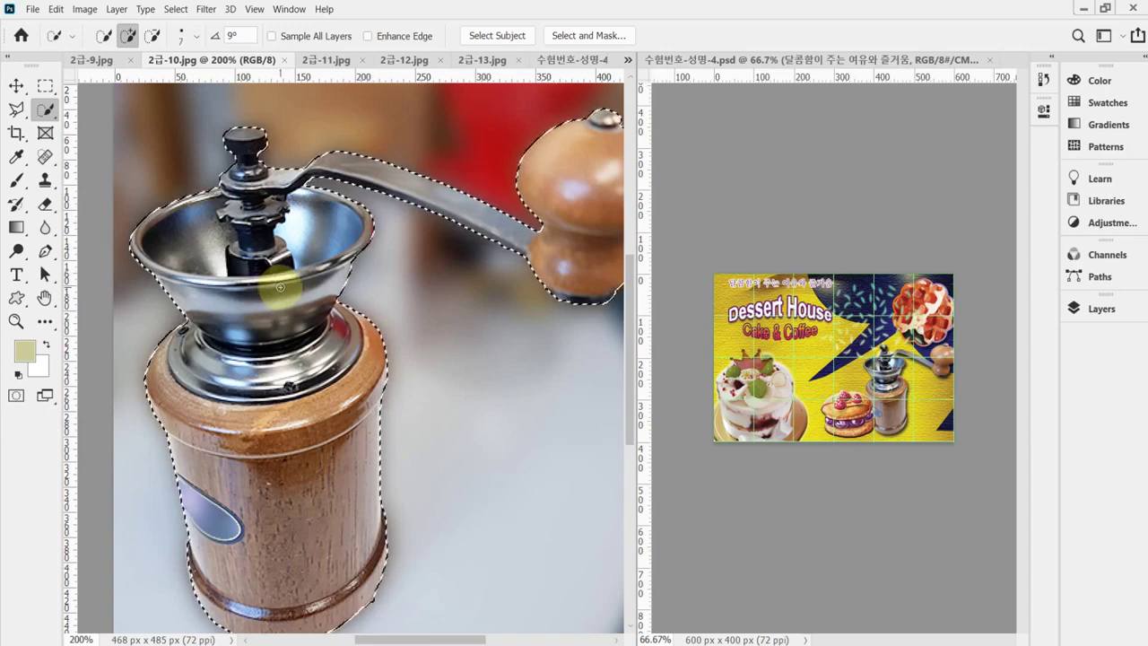
pyautogui.press(']')
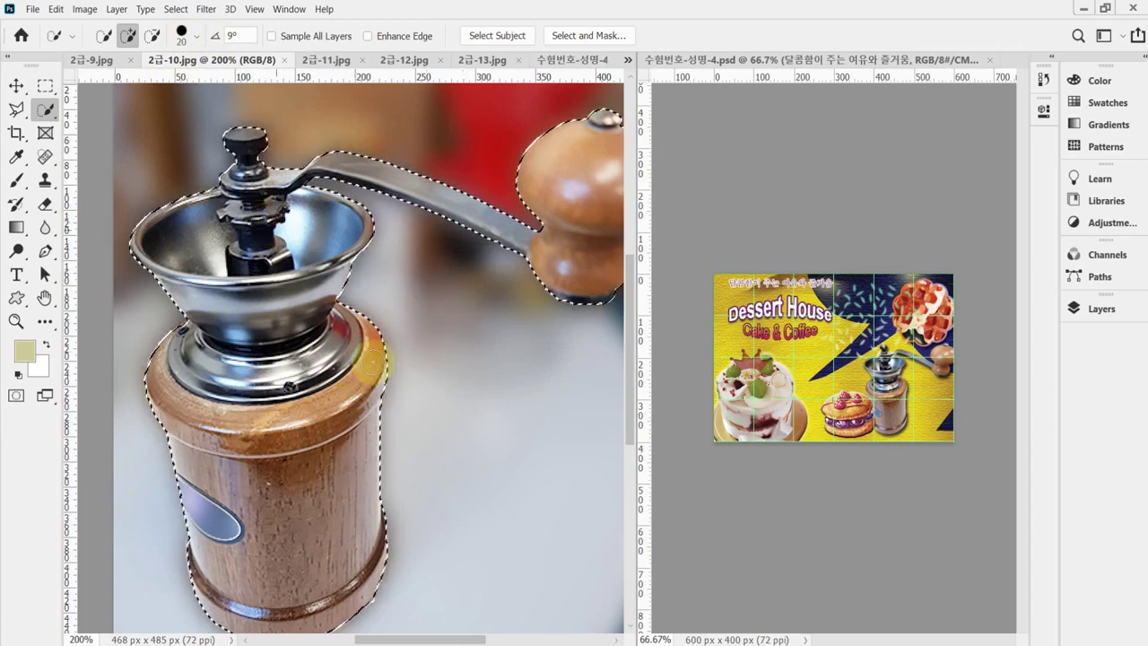
pyautogui.press('alt')
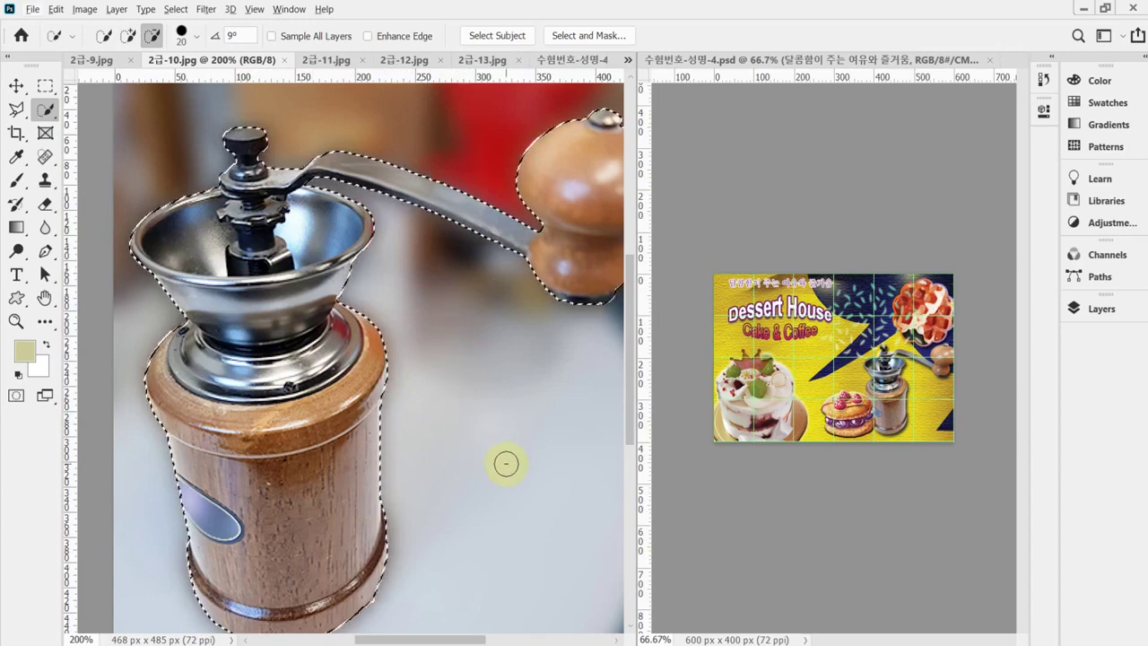
pyautogui.click(468, 440)
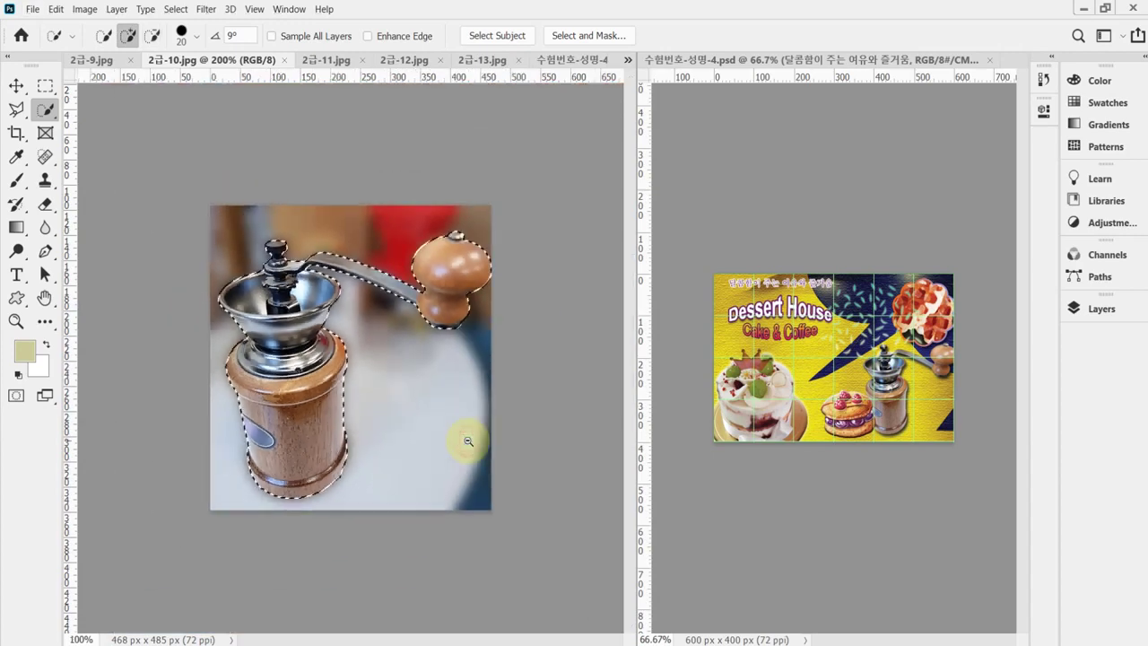
# Copy the selected coffee grinder and paste it into the 수험번호-성명-4.psd document.
pyautogui.hotkey('alt', 'space')
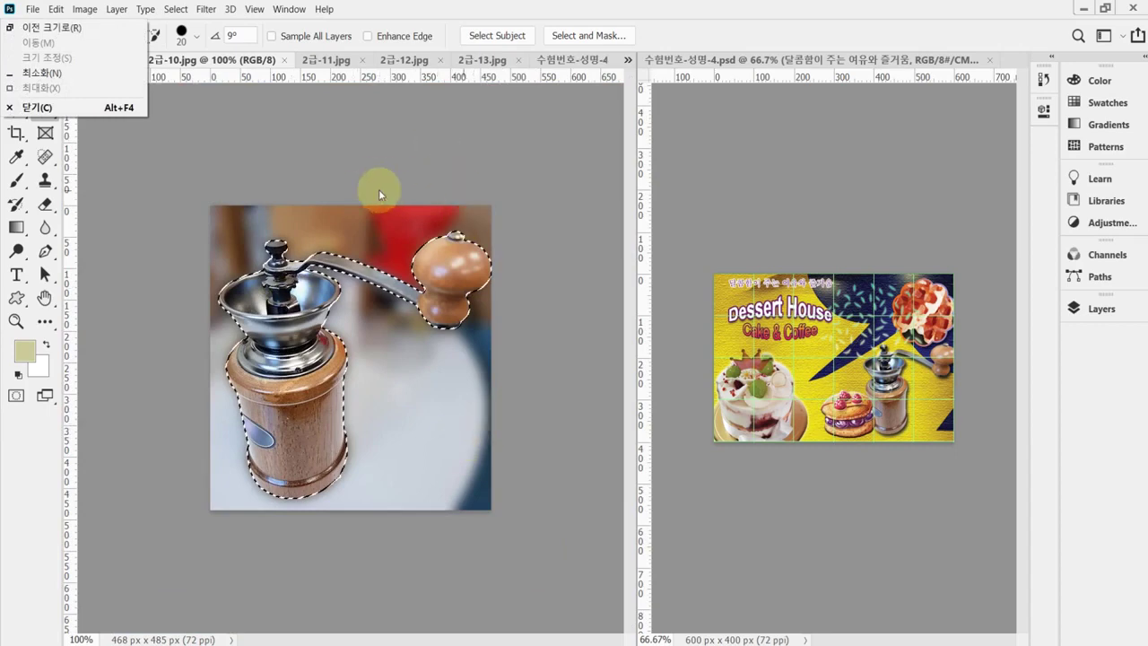
pyautogui.click(423, 9)
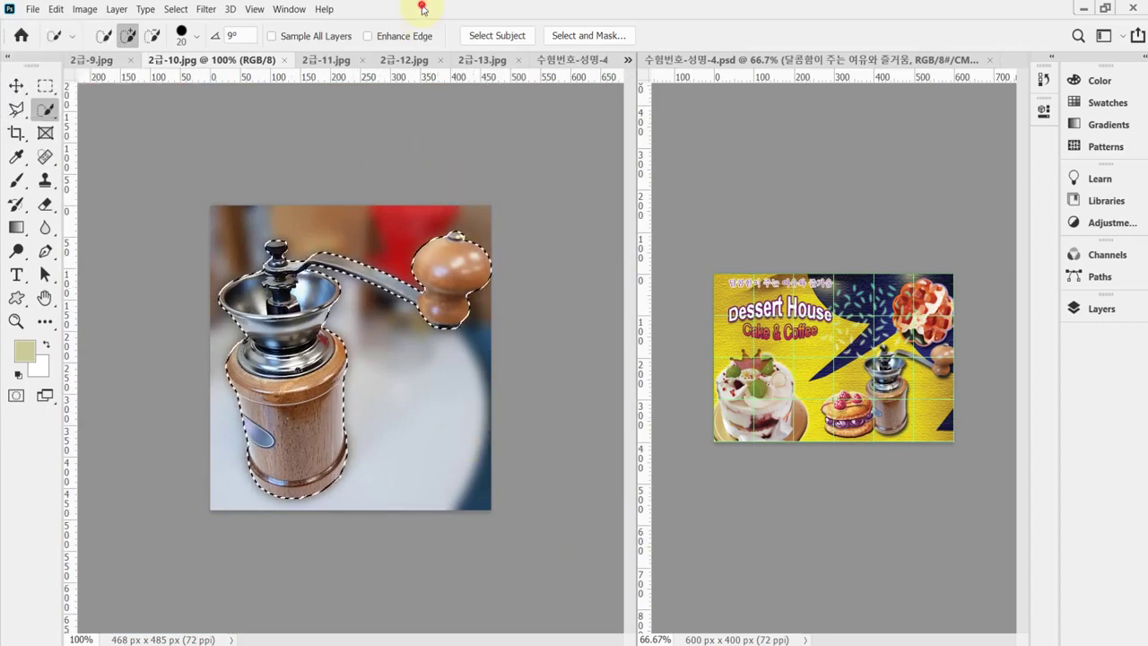
pyautogui.click(546, 59)
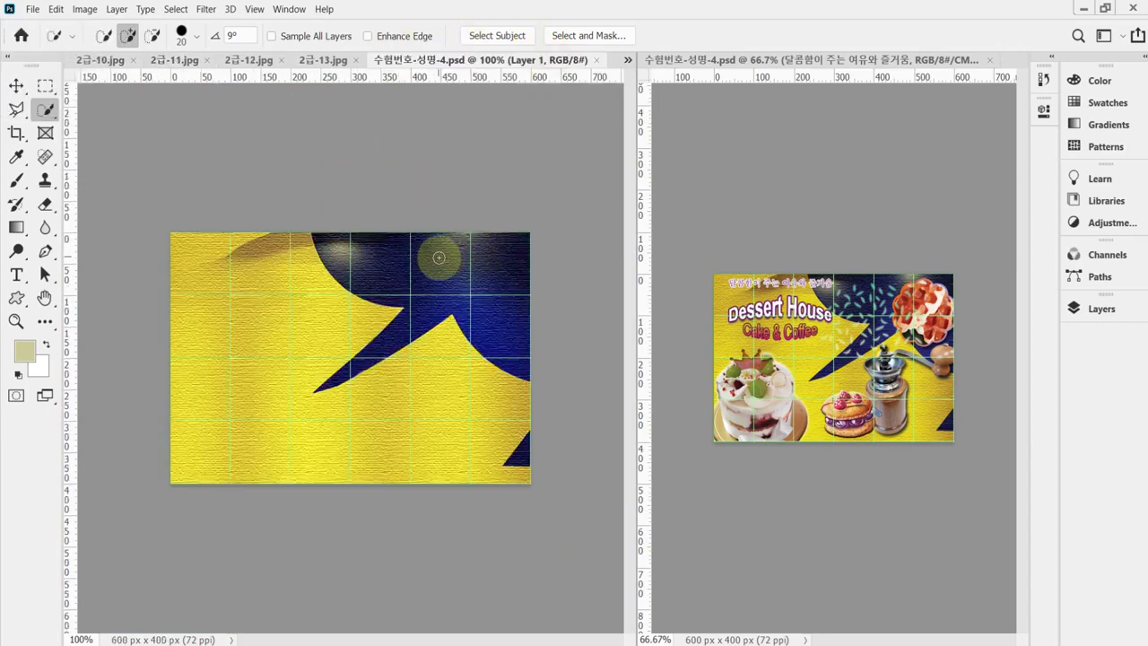
pyautogui.hotkey('ctrl', 'v')
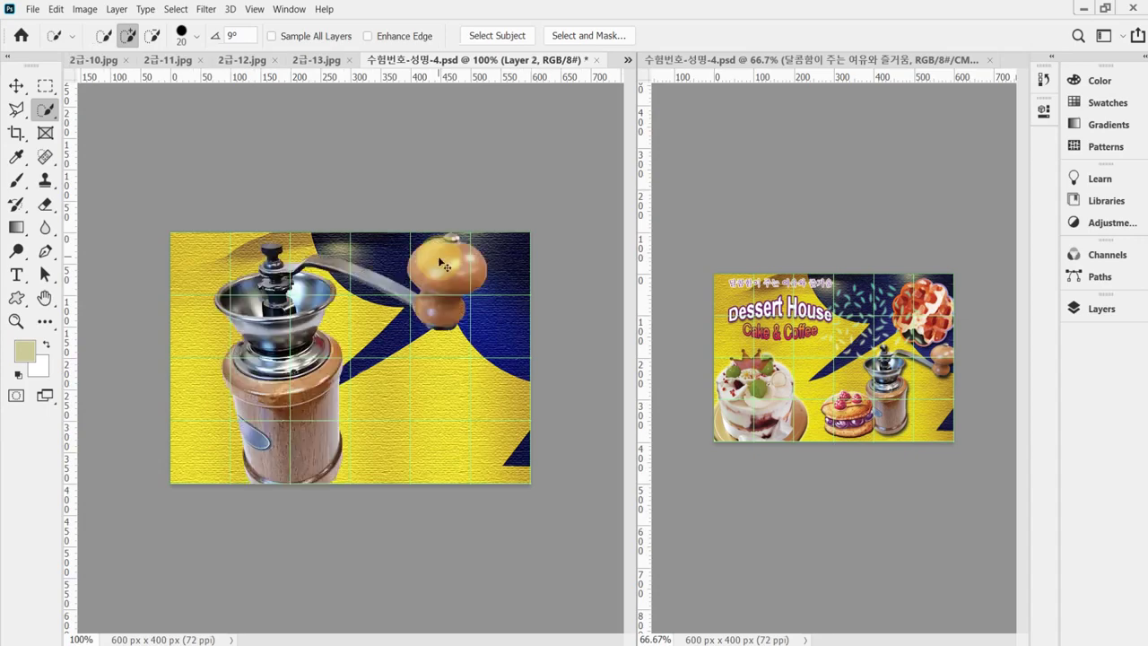
# Scale the pasted grinder to about 46% and move it to X 494.5 px, Y 267.5 px.
pyautogui.hotkey('ctrl', 't')
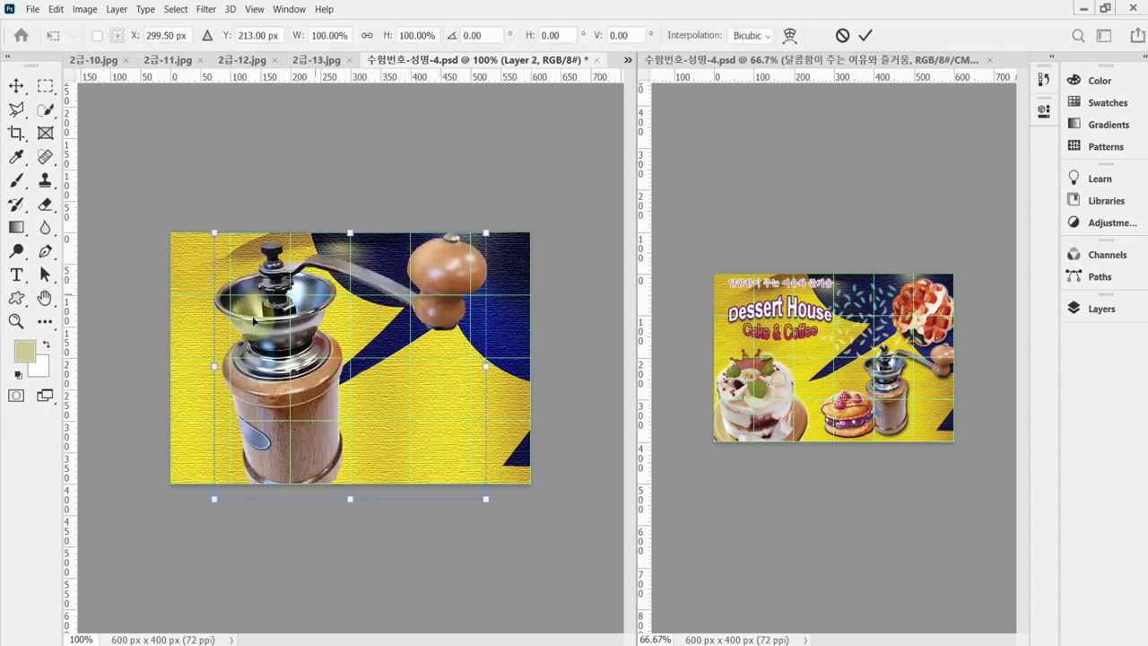
pyautogui.moveTo(211, 231); pyautogui.dragTo(350, 366)
pyautogui.moveTo(395, 444); pyautogui.dragTo(439, 408)
pyautogui.moveTo(381, 343); pyautogui.dragTo(390, 351)
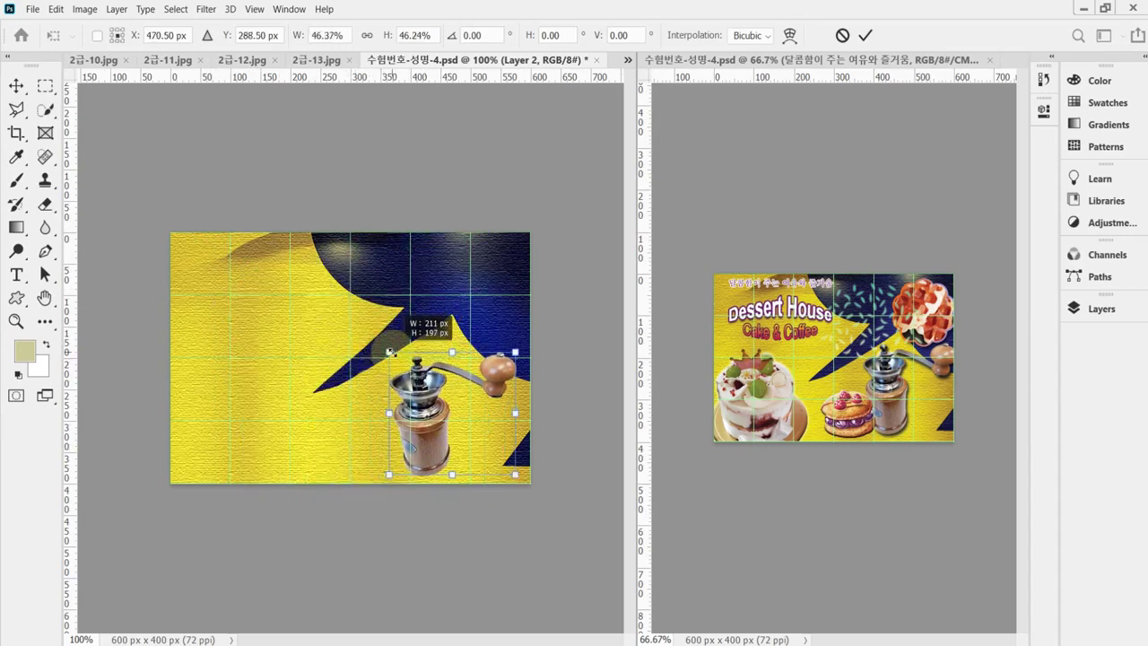
pyautogui.moveTo(428, 446); pyautogui.dragTo(447, 430)
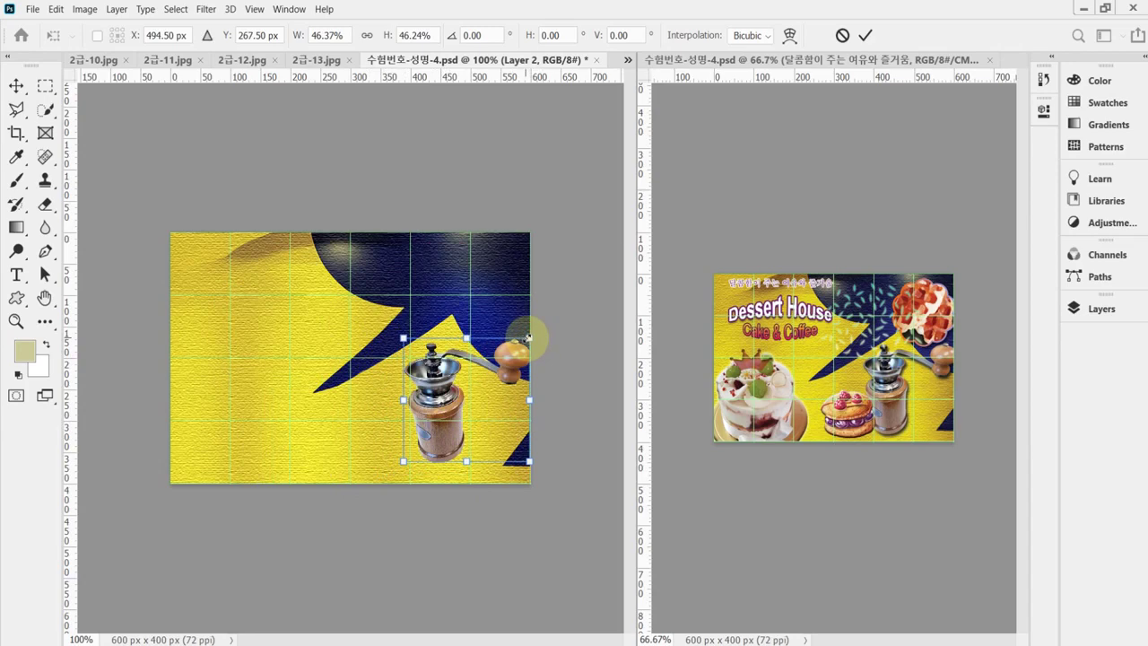
# Rotate the grinder 4.29°, scale it to about 48.1% at X 485.83 px, Y 278.90 px, and save the document.
pyautogui.moveTo(528, 338); pyautogui.dragTo(545, 344)
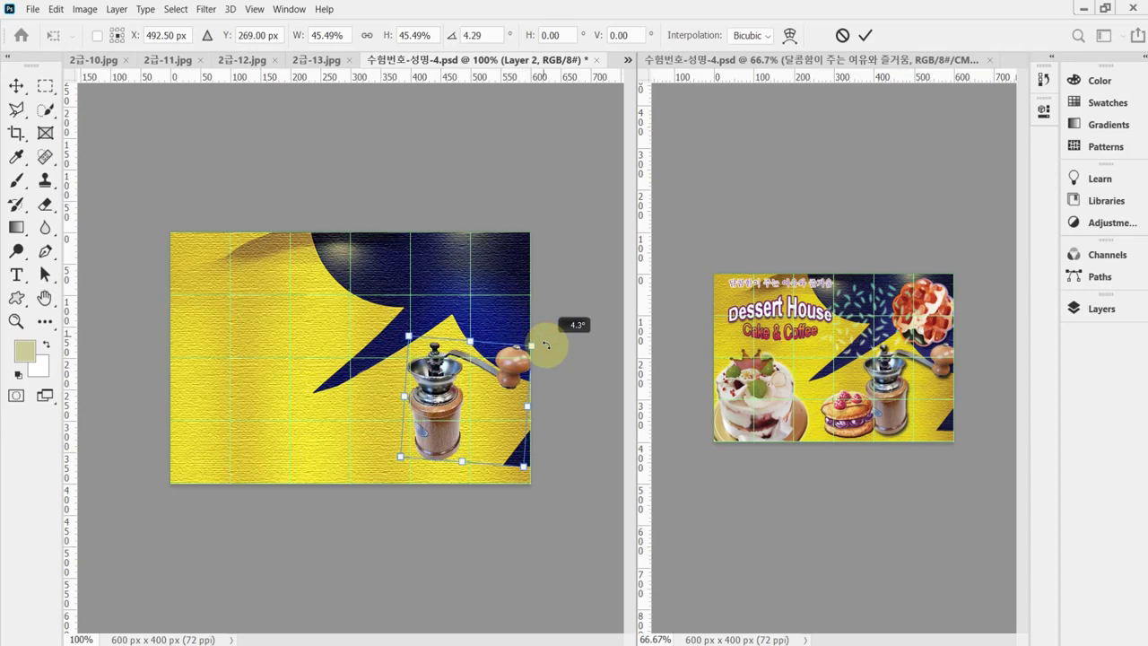
pyautogui.moveTo(440, 405); pyautogui.dragTo(529, 348)
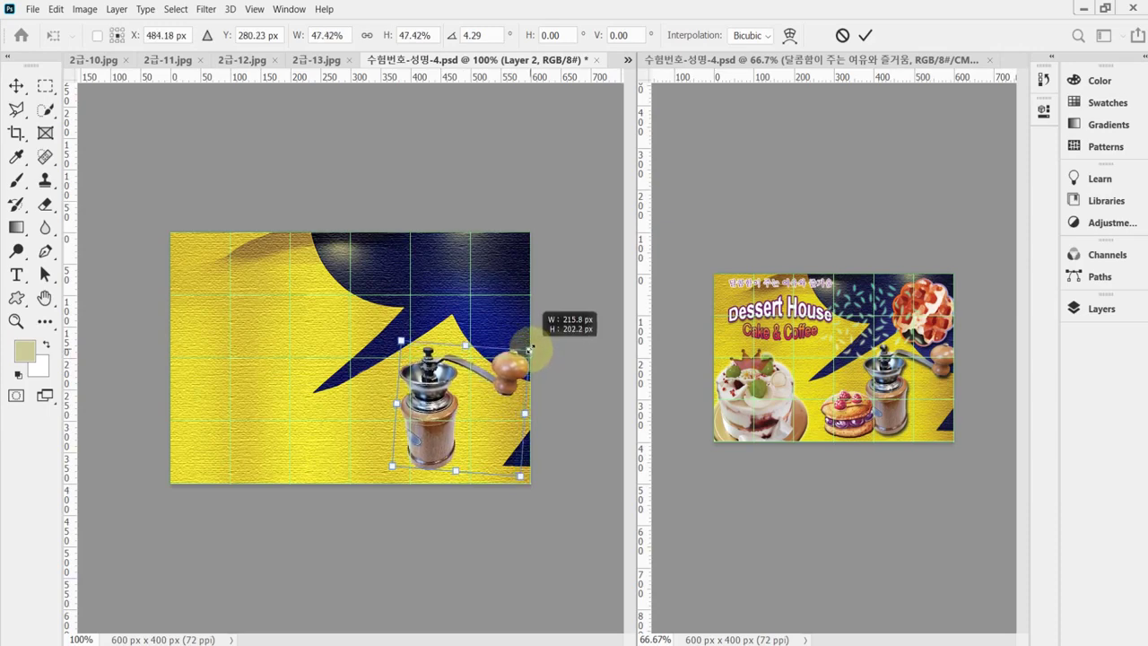
pyautogui.moveTo(530, 349); pyautogui.dragTo(530, 345)
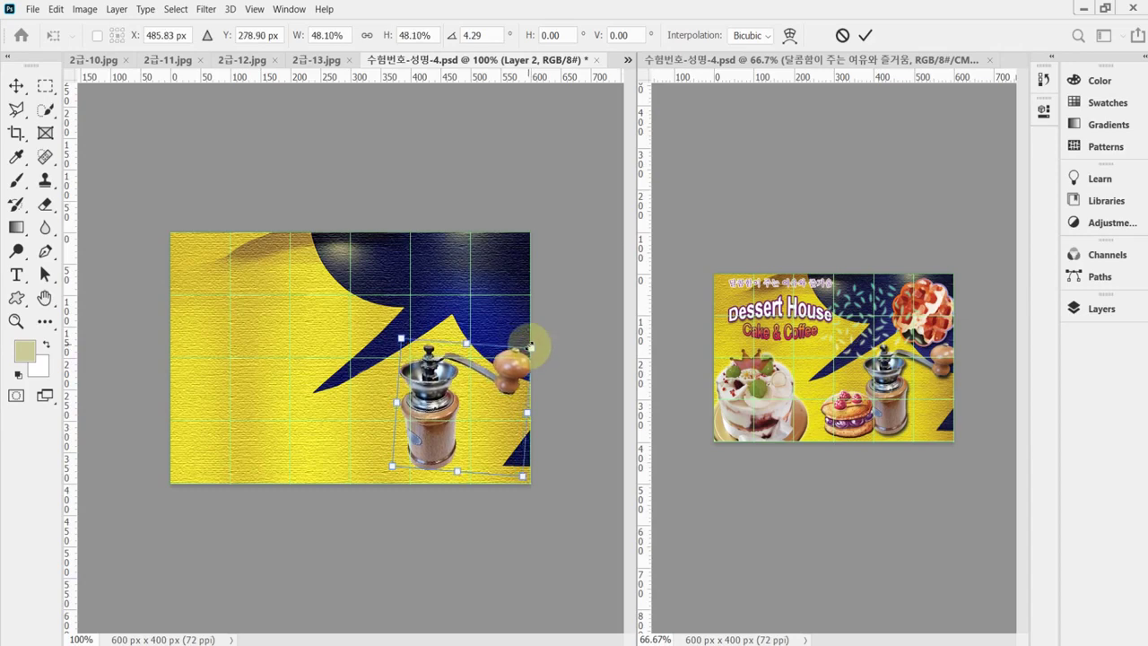
pyautogui.press('Return')
pyautogui.press('w')
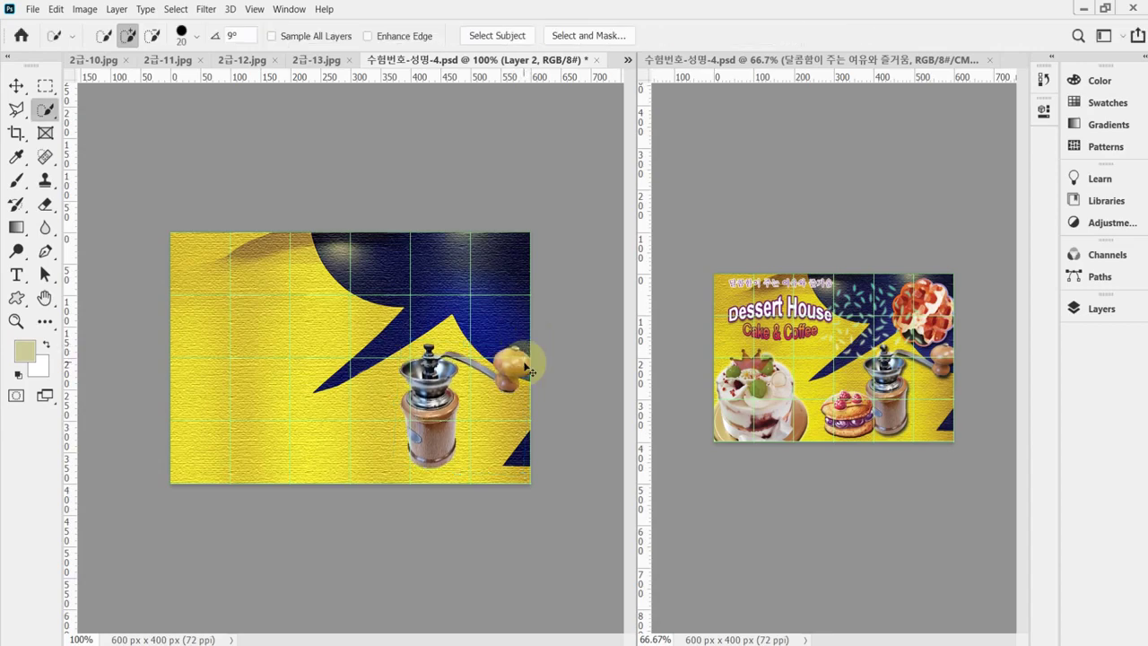
pyautogui.hotkey('ctrl', 's')
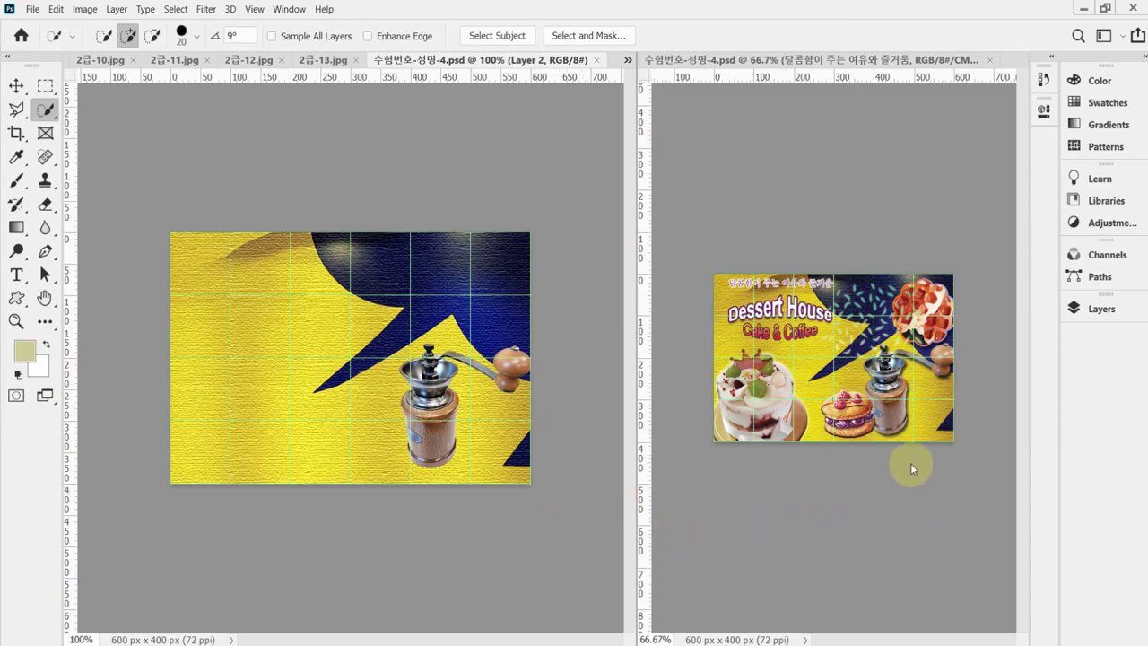
# Add a Drop Shadow effect to the coffee grinder layer with the light angle set to 120°.
pyautogui.click(1099, 309)
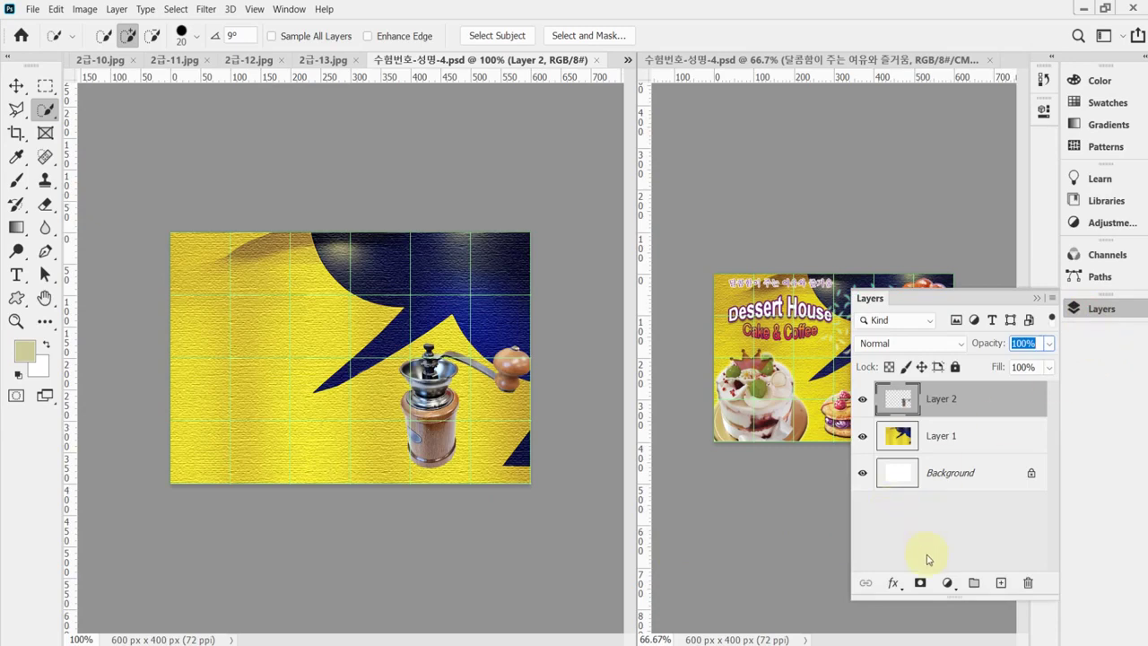
pyautogui.click(892, 583)
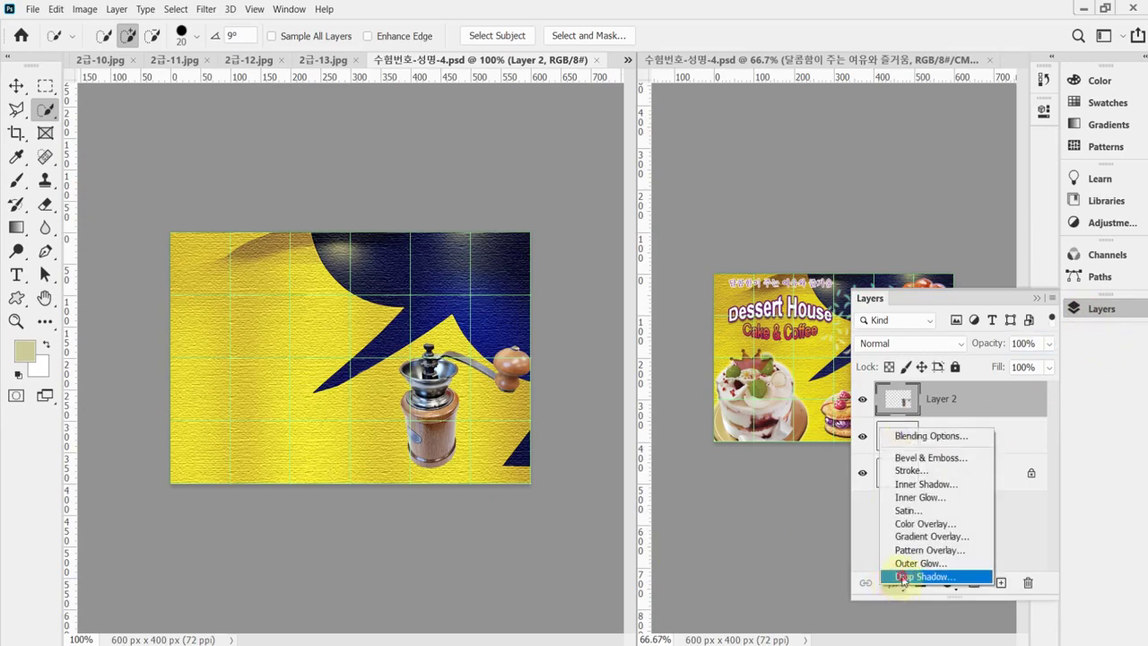
pyautogui.click(895, 582)
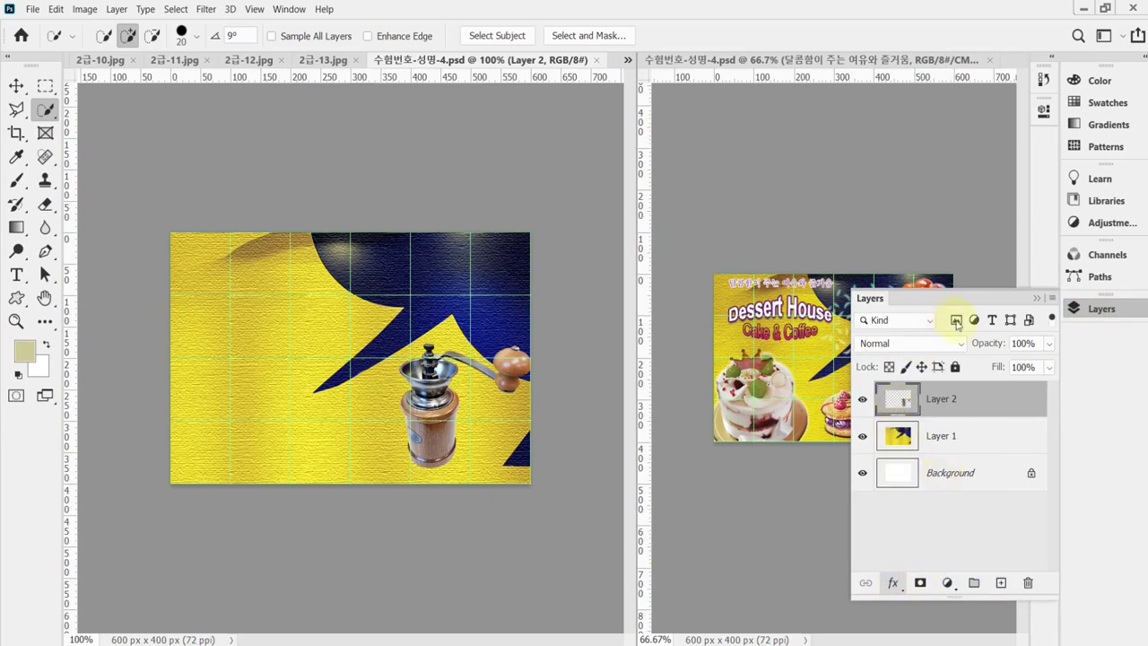
pyautogui.doubleClick(898, 406)
pyautogui.click(774, 331)
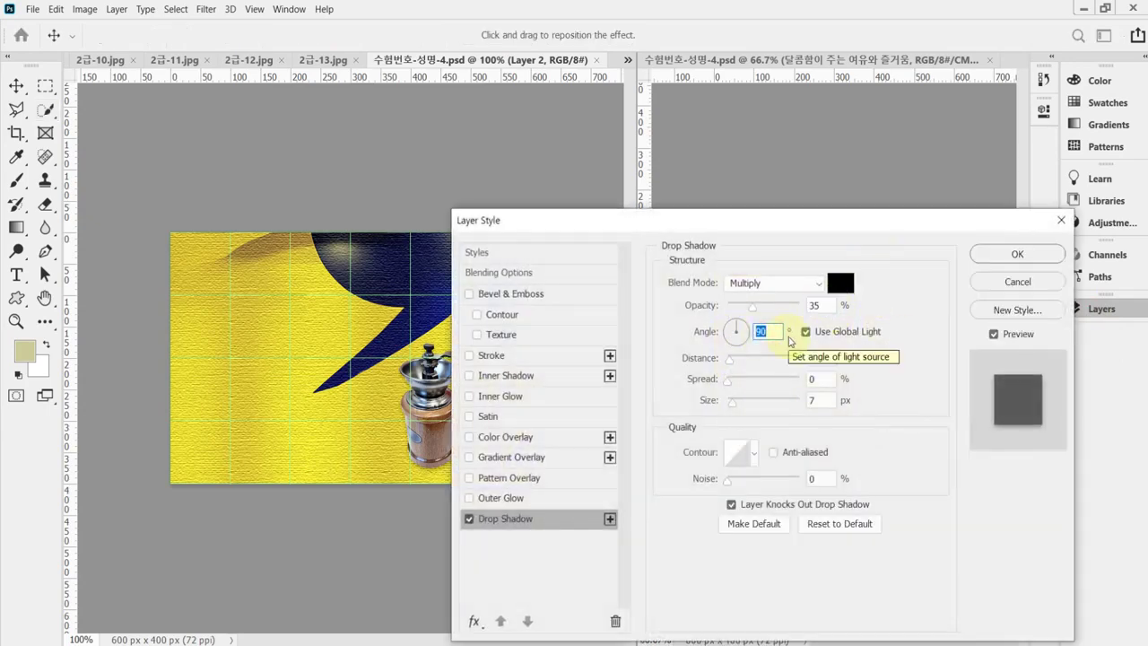
pyautogui.write('120')
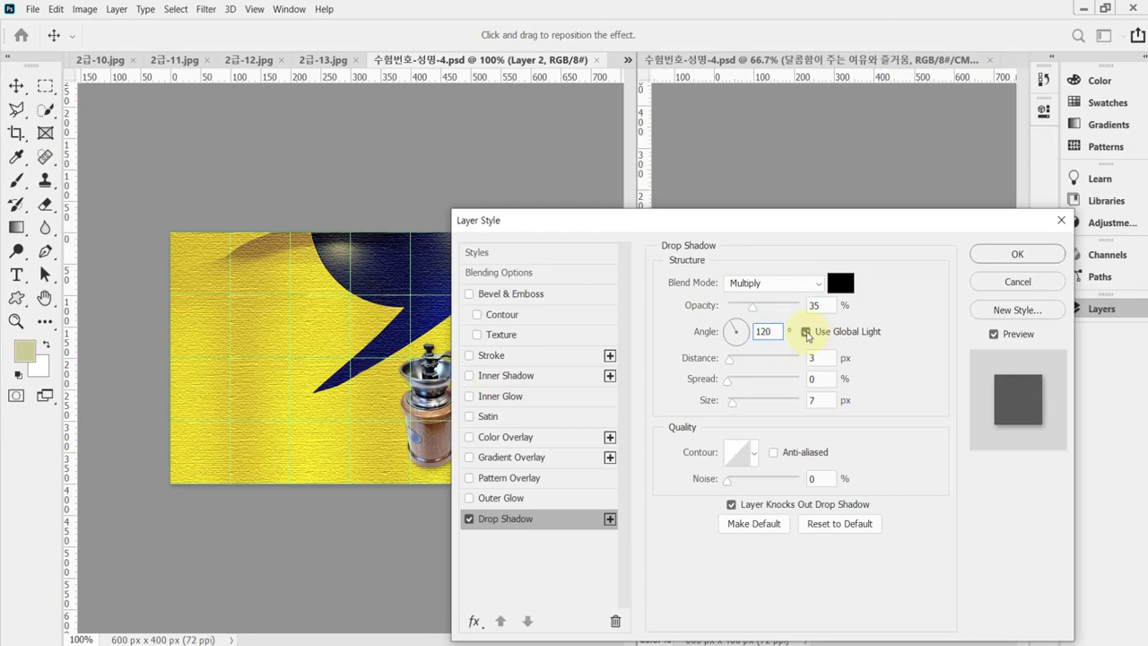
# Set the drop shadow's distance to 7 px with Use Global Light enabled, apply the style, and save the document.
pyautogui.moveTo(673, 225); pyautogui.dragTo(710, 175)
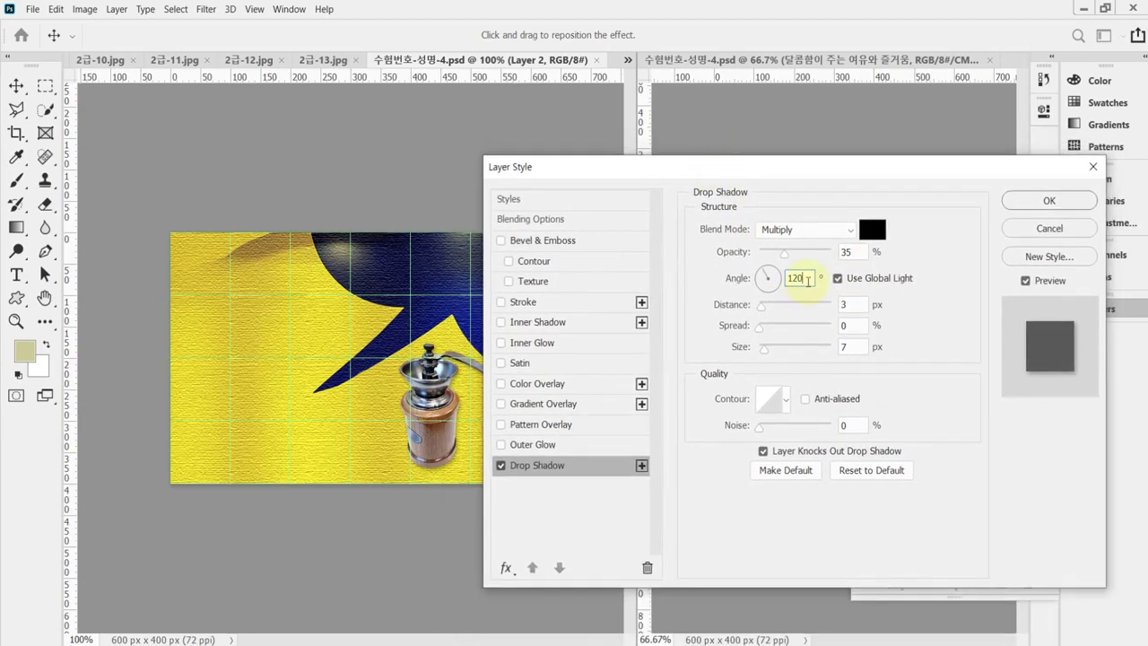
pyautogui.click(836, 280)
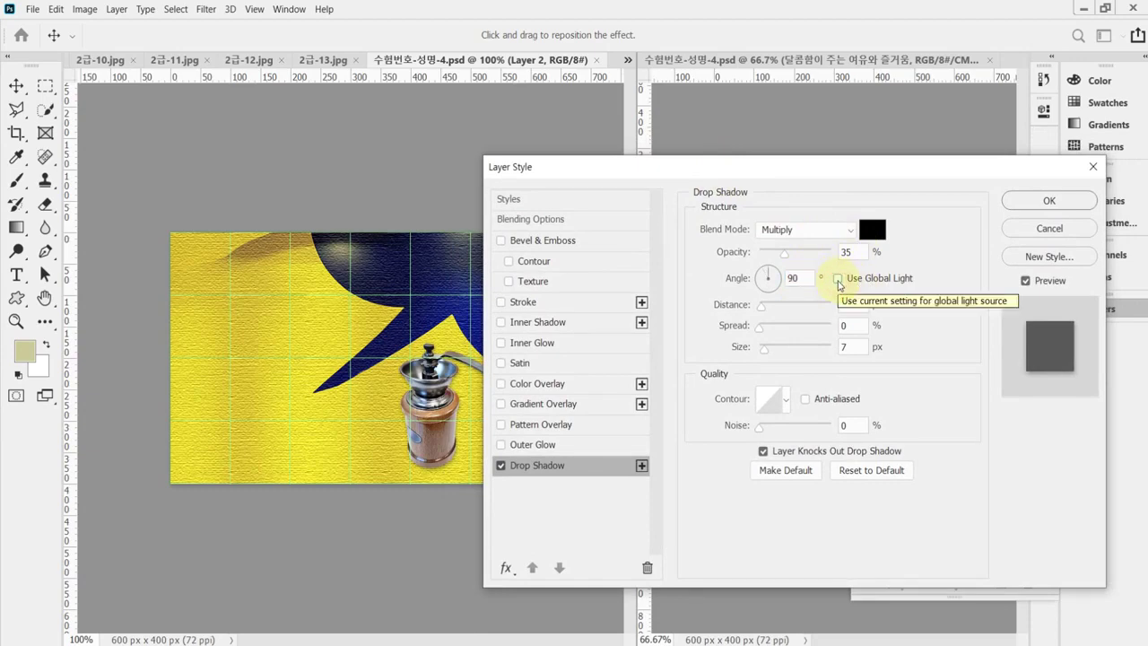
pyautogui.click(837, 280)
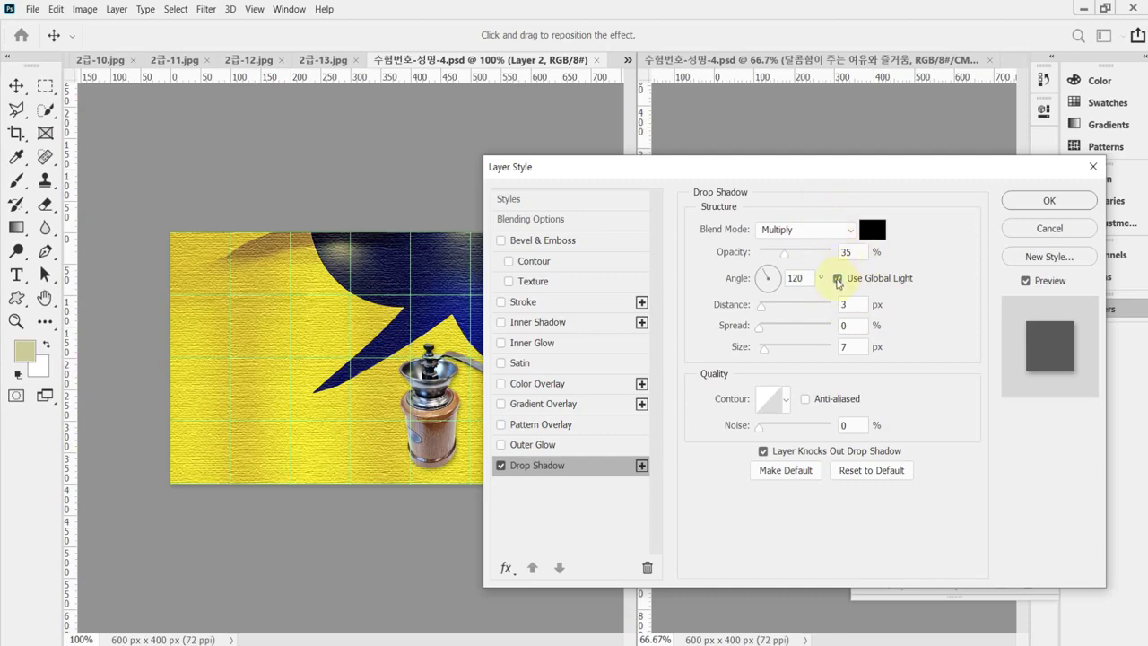
pyautogui.click(837, 281)
pyautogui.click(844, 306)
pyautogui.write('7')
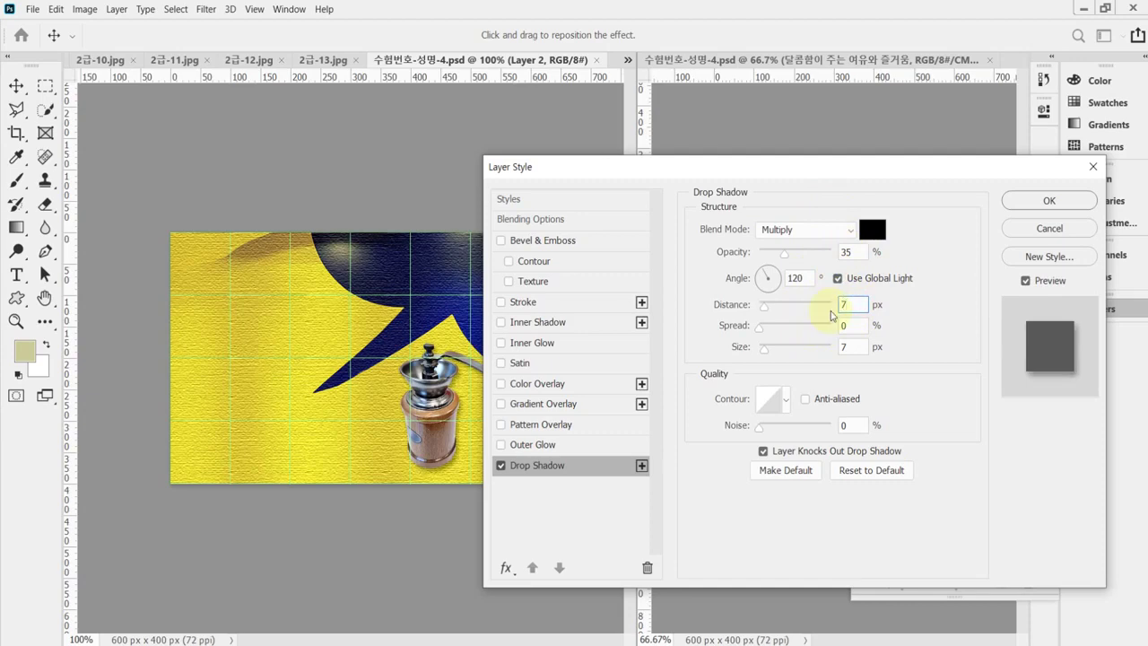
pyautogui.press('Return')
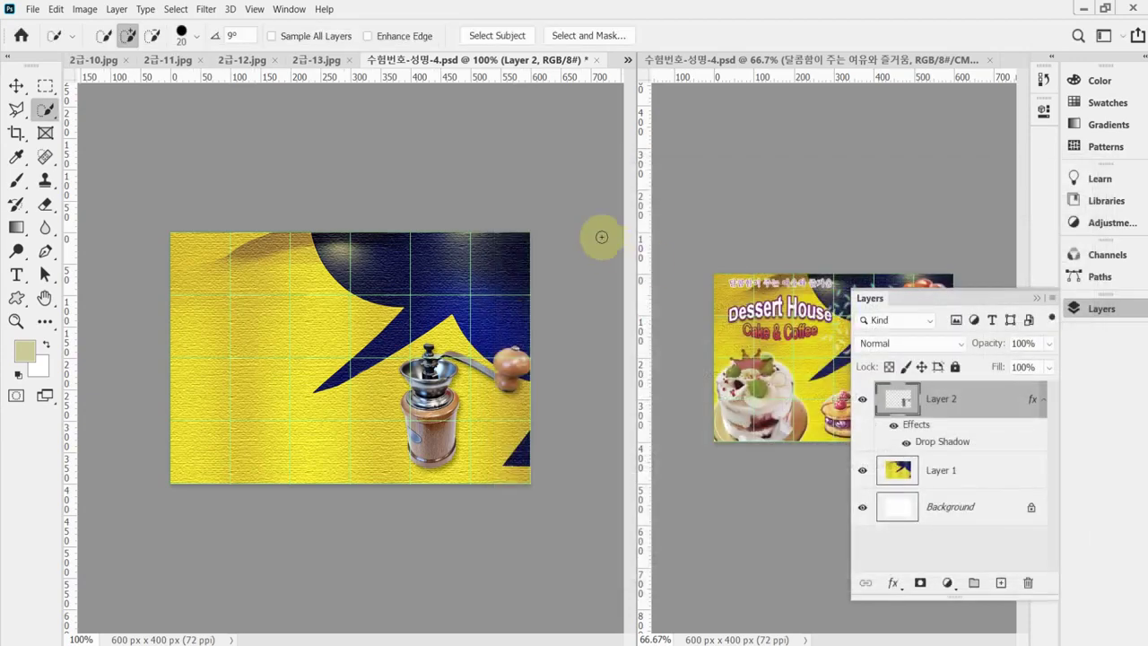
pyautogui.hotkey('ctrl', 's')
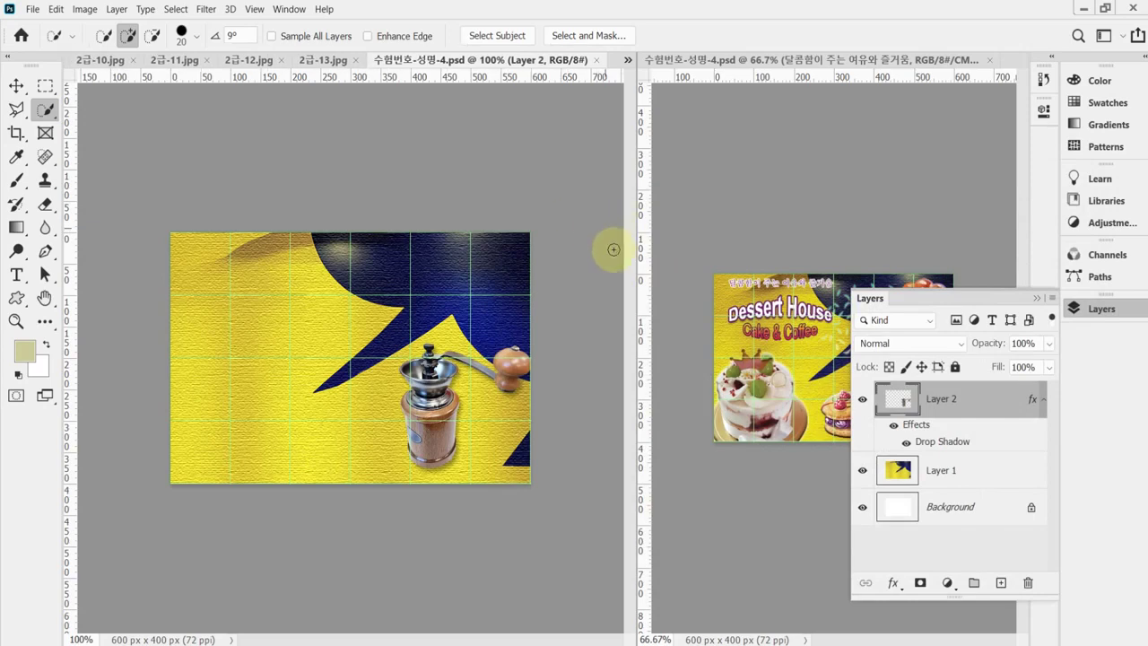
# Select the cake and its gold plate in 2급-11.jpg by quick-selecting the surrounding background and inverting the selection.
pyautogui.click(172, 63)
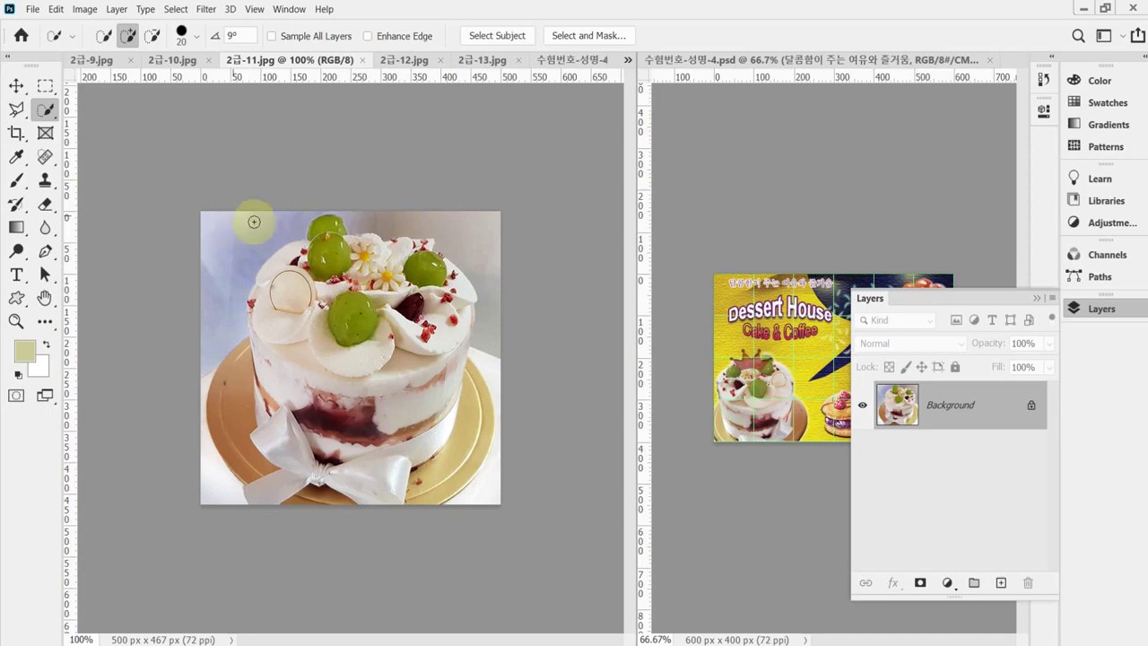
pyautogui.moveTo(222, 227)
pyautogui.mouseDown()
pyautogui.moveTo(206, 307)
pyautogui.moveTo(398, 187)
pyautogui.moveTo(373, 203)
pyautogui.moveTo(468, 221)
pyautogui.moveTo(512, 244)
pyautogui.moveTo(522, 258)
pyautogui.moveTo(496, 408)
pyautogui.moveTo(489, 363)
pyautogui.moveTo(509, 432)
pyautogui.moveTo(489, 499)
pyautogui.mouseUp()
pyautogui.moveTo(199, 478)
pyautogui.mouseDown()
pyautogui.moveTo(206, 499)
pyautogui.moveTo(184, 440)
pyautogui.moveTo(194, 487)
pyautogui.mouseUp()
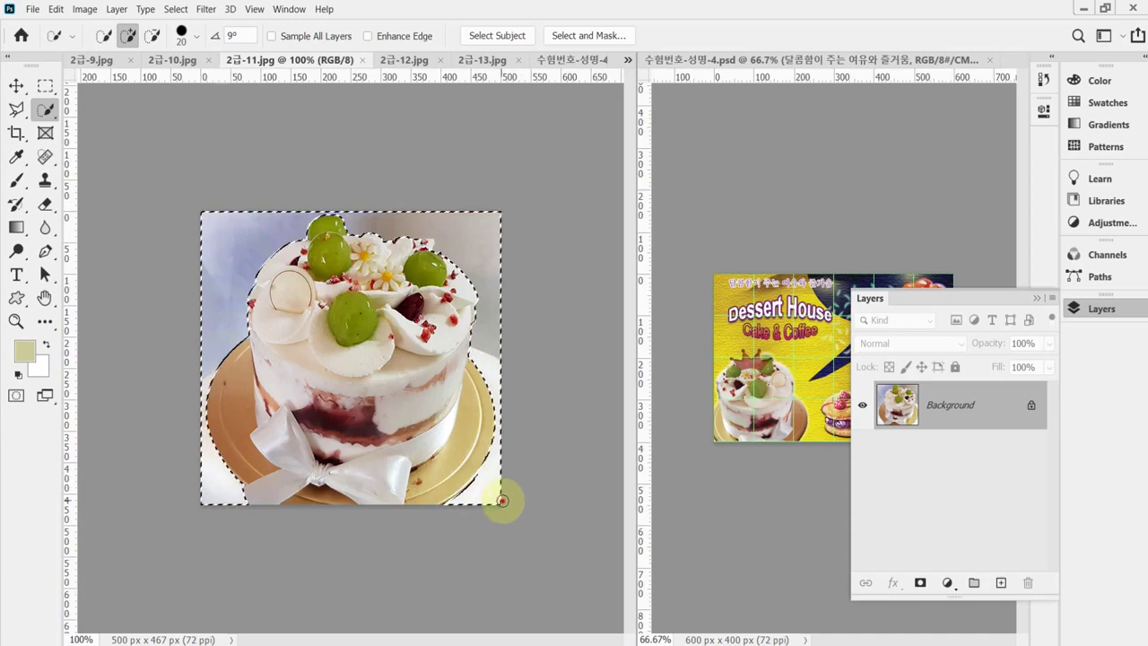
pyautogui.hotkey('ctrl', 'shift', 'i')
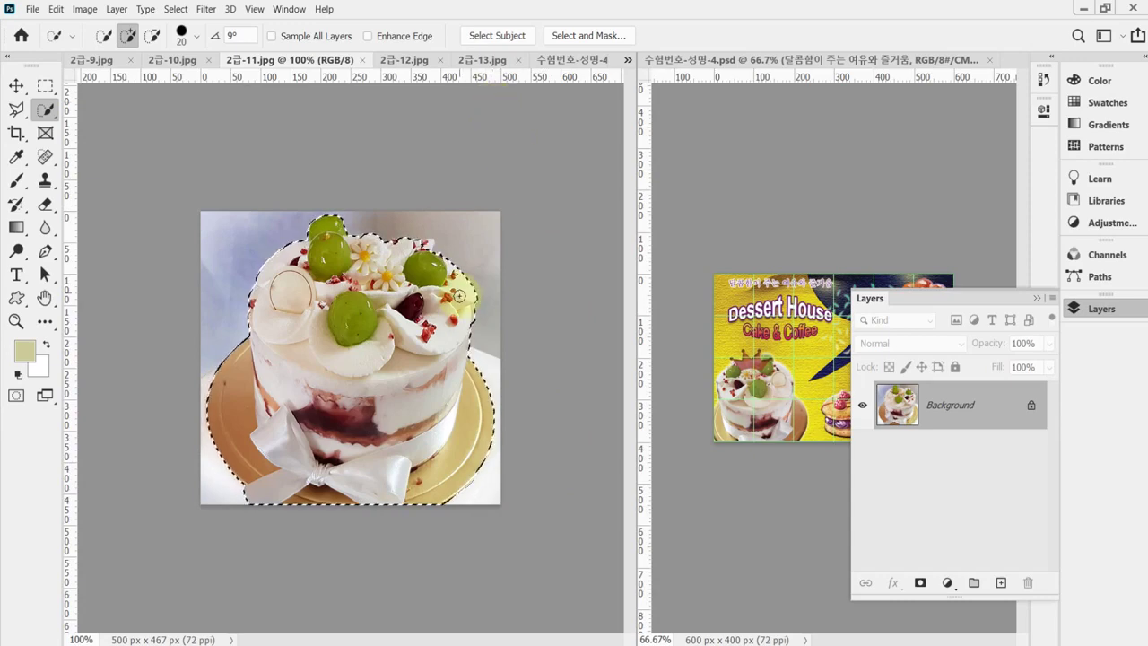
pyautogui.scroll(1, 437, 265)
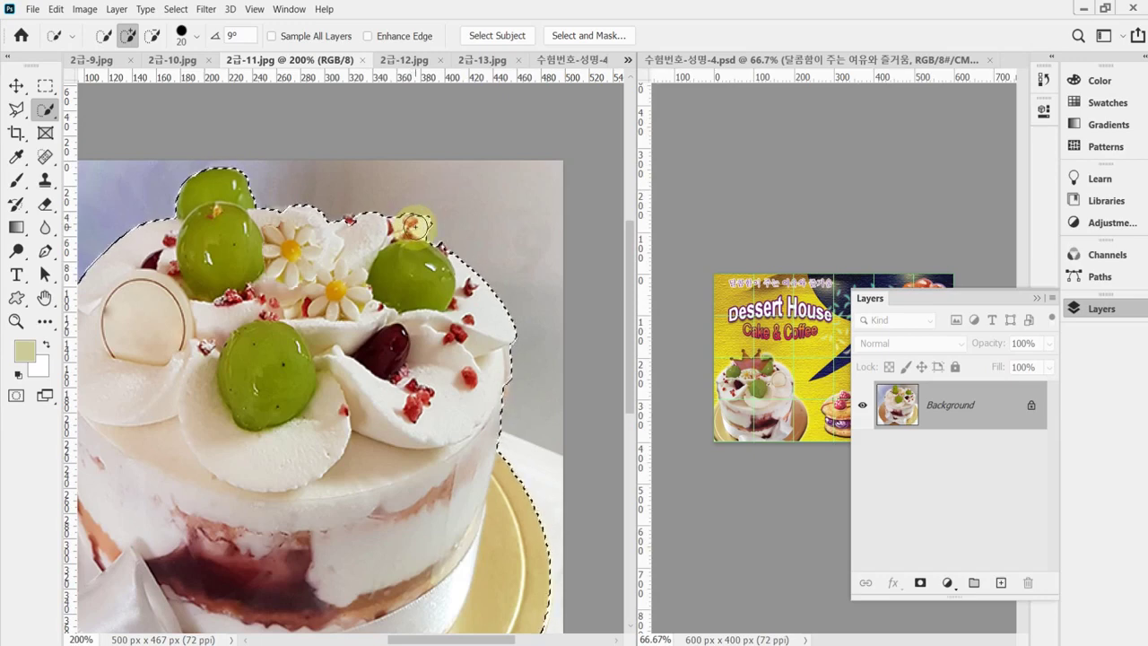
pyautogui.hotkey('ctrl', '-')
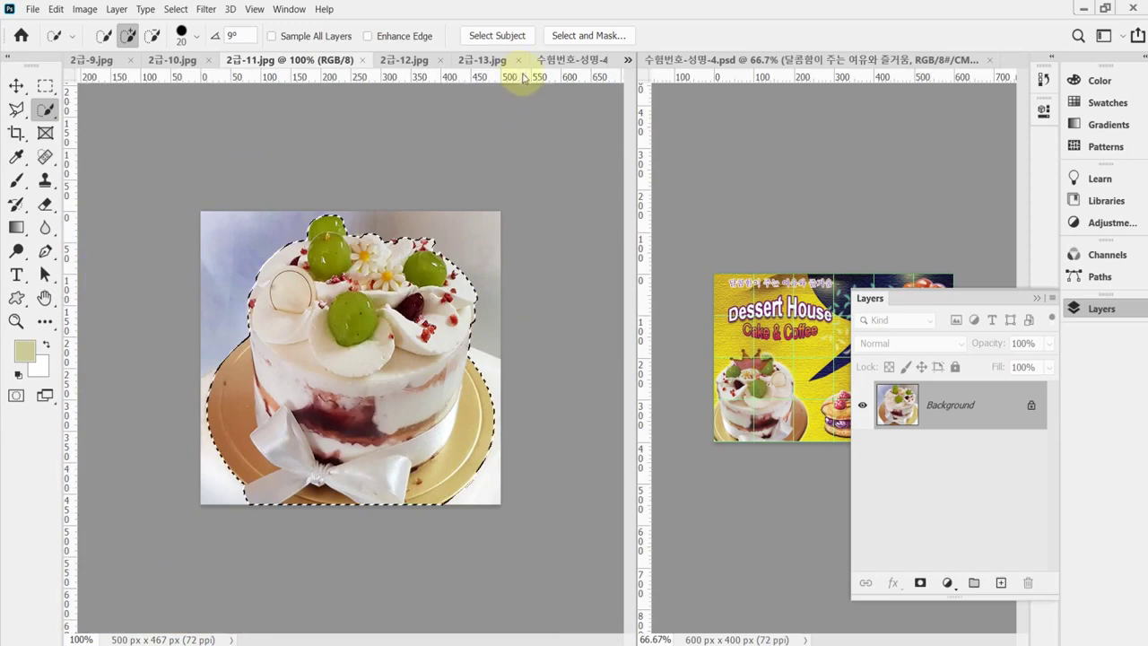
# Copy the selected cake, paste it into the 수험번호-성명-4.psd document, and start a free transform on it.
pyautogui.click(567, 60)
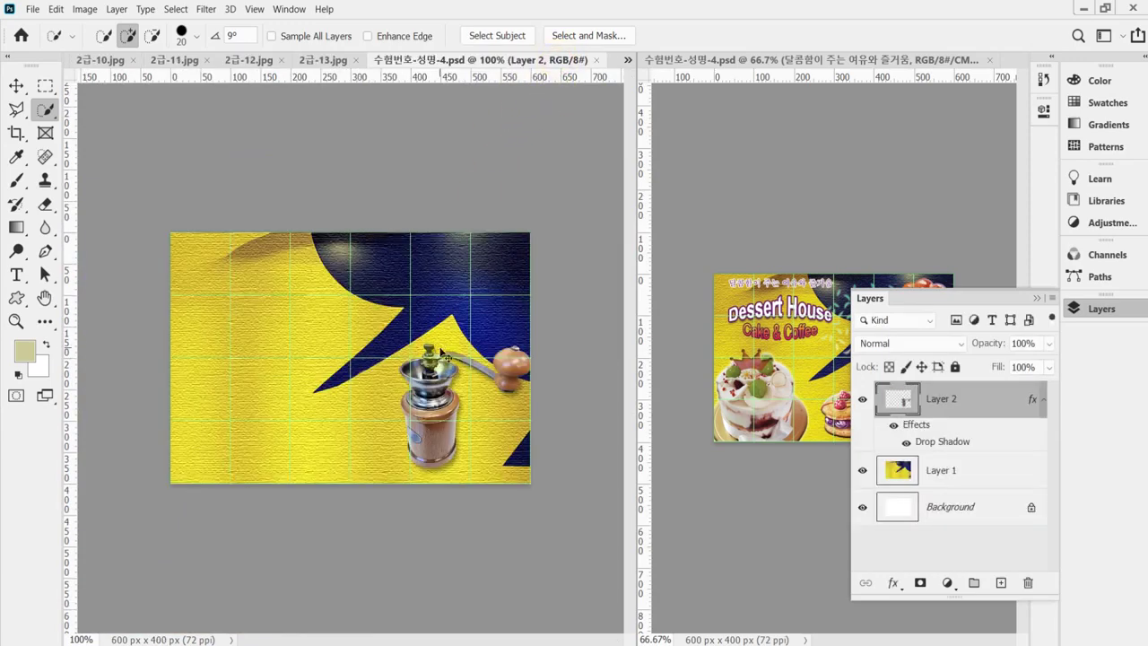
pyautogui.hotkey('ctrl', 'v')
pyautogui.hotkey('ctrl', 't')
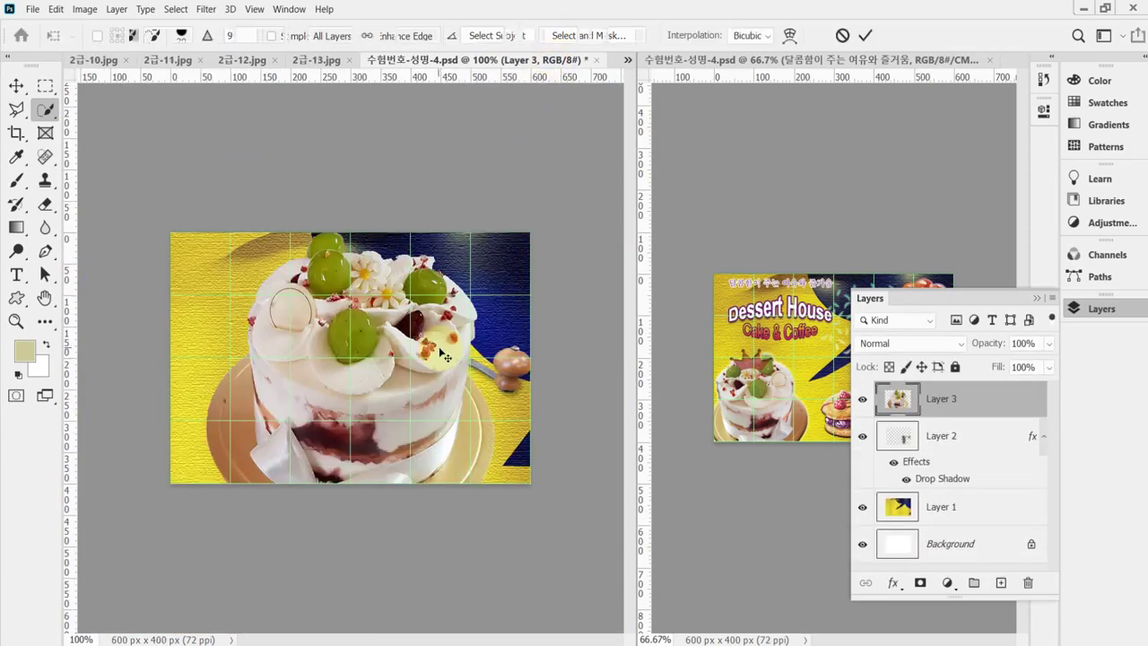
# Scale the pasted cake to about 43.8%, place it at X 118 px, Y 299 px, and flip it horizontally.
pyautogui.moveTo(492, 233); pyautogui.dragTo(352, 374)
pyautogui.moveTo(296, 444); pyautogui.dragTo(278, 430)
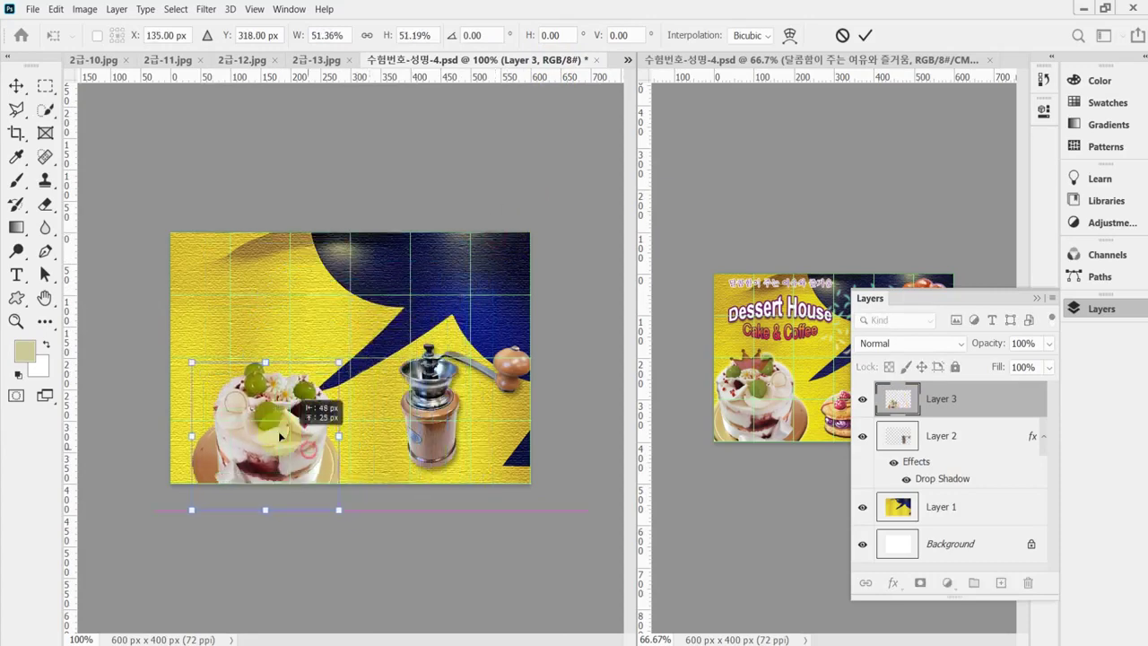
pyautogui.moveTo(339, 362); pyautogui.dragTo(293, 369)
pyautogui.moveTo(283, 425); pyautogui.dragTo(291, 413)
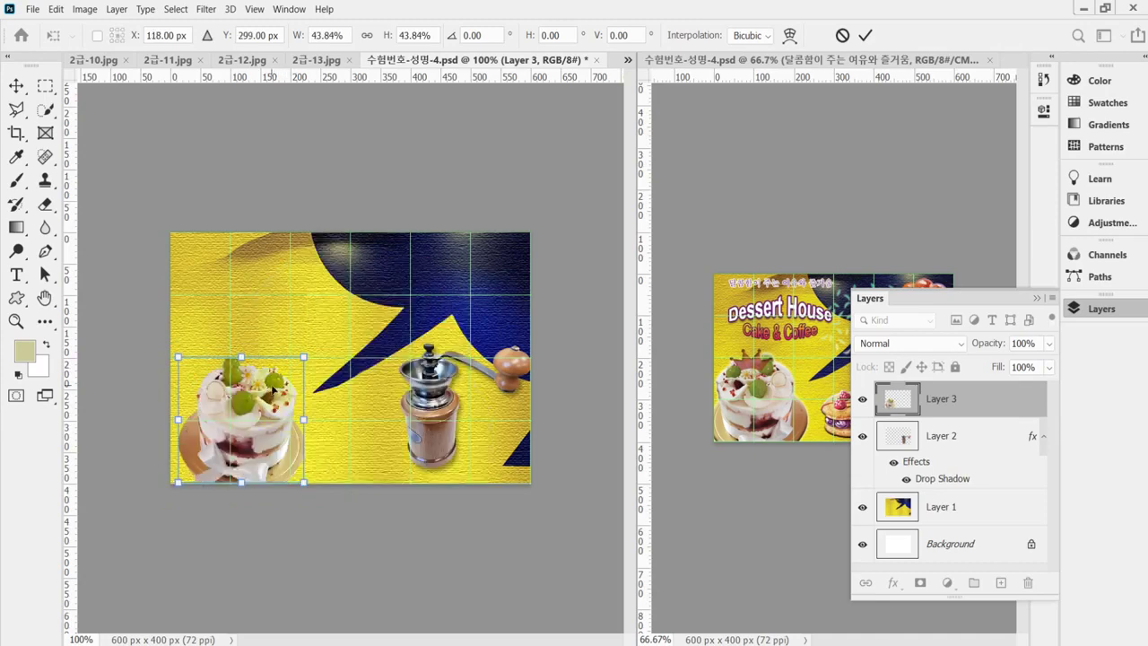
pyautogui.rightClick(273, 388)
pyautogui.click(310, 381)
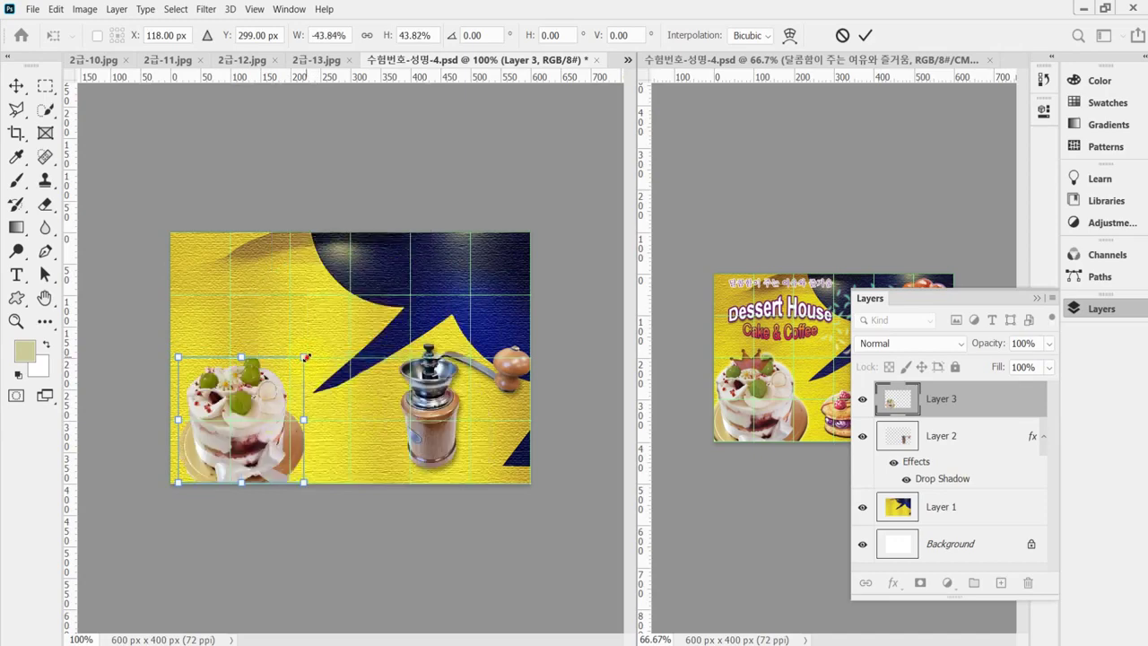
# Shrink the flipped cake to about 34.2% and shift it toward the canvas's lower-left corner at X 53 px, Y 320.5 px.
pyautogui.moveTo(306, 356)
pyautogui.mouseDown()
pyautogui.moveTo(288, 373)
pyautogui.moveTo(296, 367)
pyautogui.mouseUp()
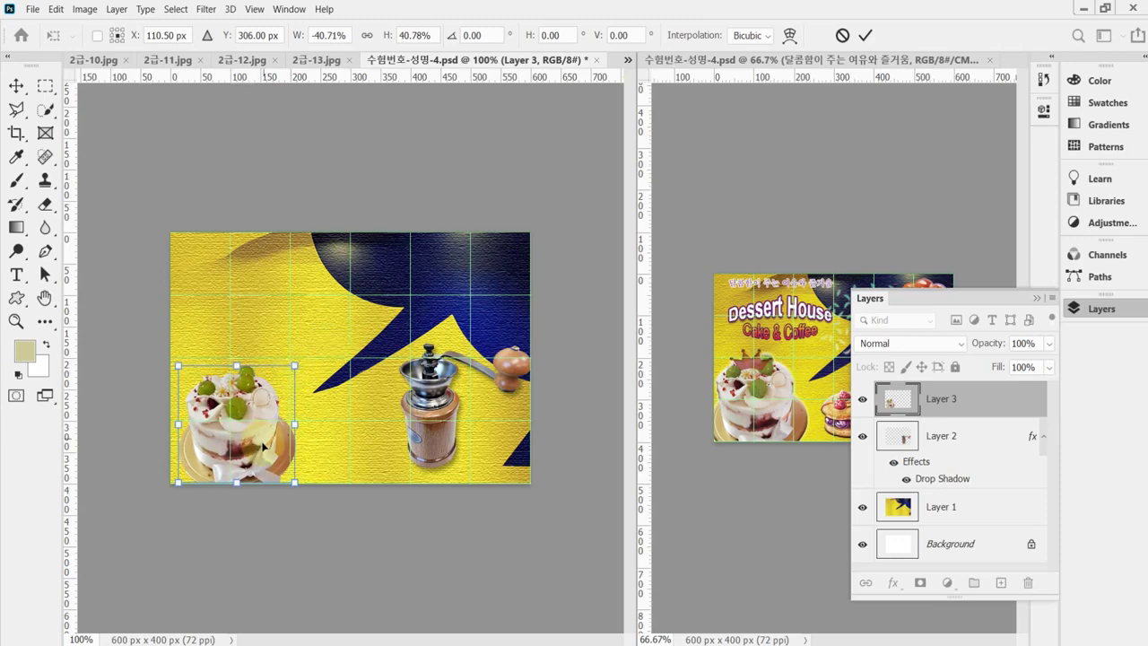
pyautogui.moveTo(264, 445); pyautogui.dragTo(227, 441)
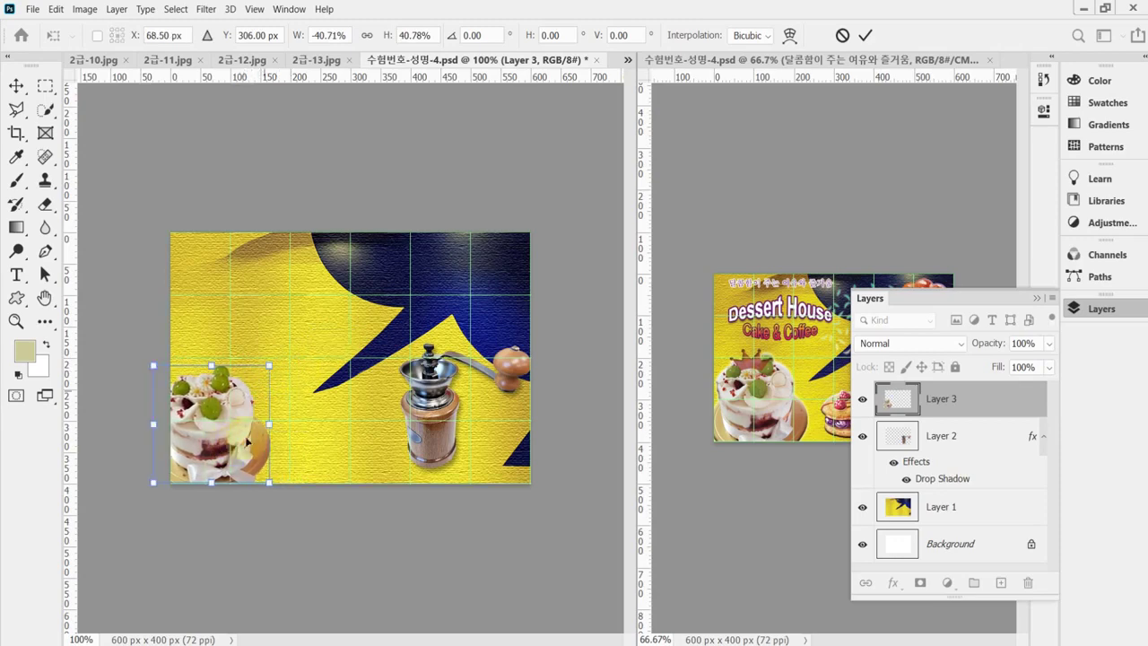
pyautogui.moveTo(269, 364); pyautogui.dragTo(250, 383)
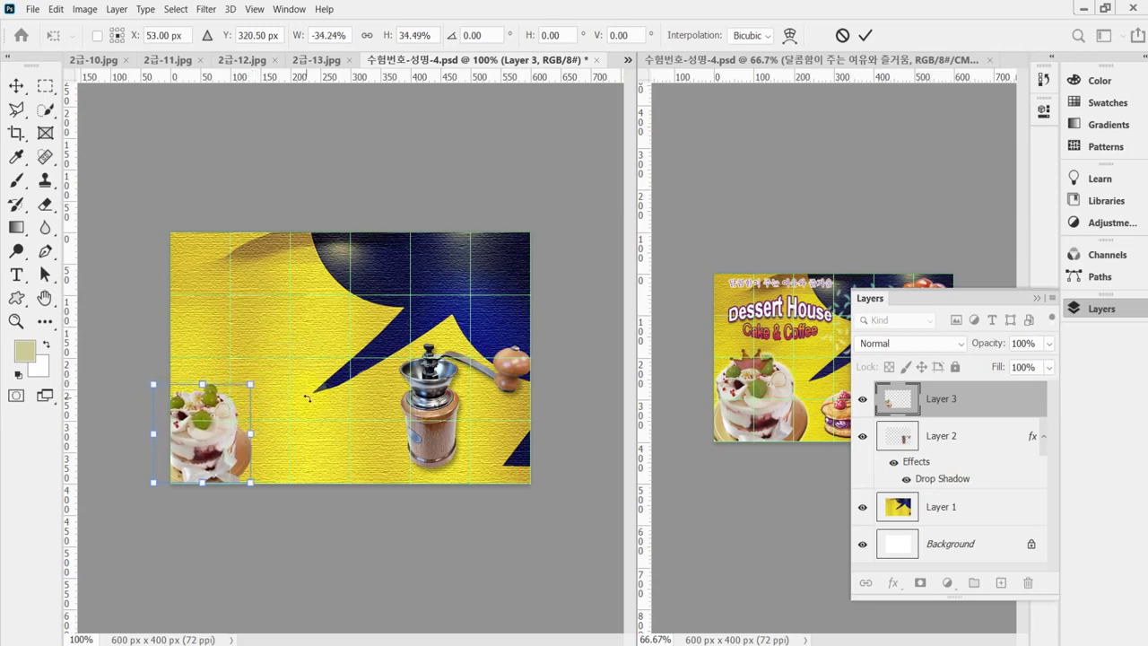
# Nudge the reduced cake to X 67 px, Y 334.5 px so its plate extends past the canvas edges.
pyautogui.hotkey('shift', 'Up')
pyautogui.hotkey('shift', 'Up')
pyautogui.hotkey('shift', 'Right')
pyautogui.hotkey('shift', 'Down')
pyautogui.hotkey('shift', 'Down')
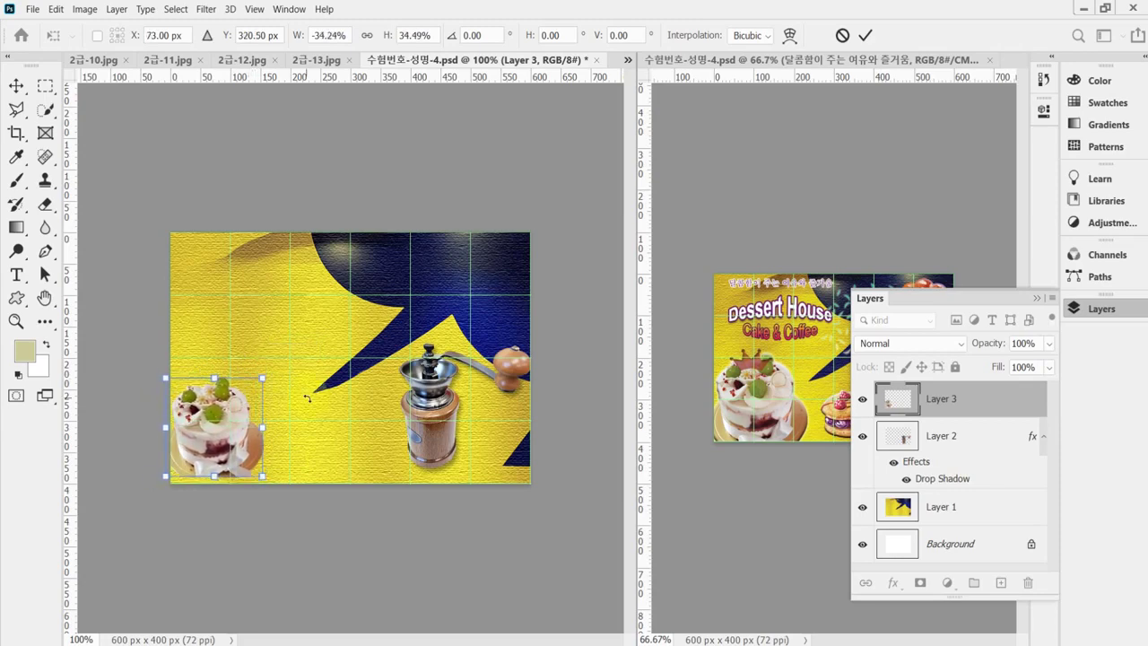
pyautogui.press('Left')
pyautogui.press('Left')
pyautogui.press('Down')
pyautogui.press('Down')
pyautogui.press('Down')
pyautogui.press('Down')
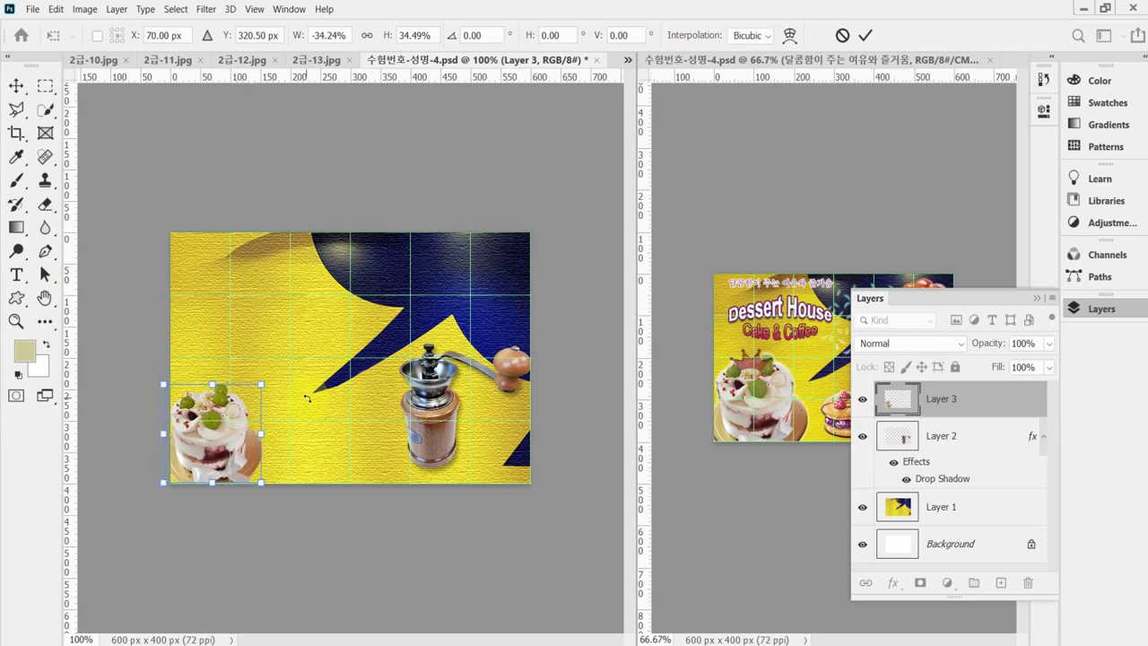
pyautogui.press('Left')
pyautogui.hotkey('shift', 'Down')
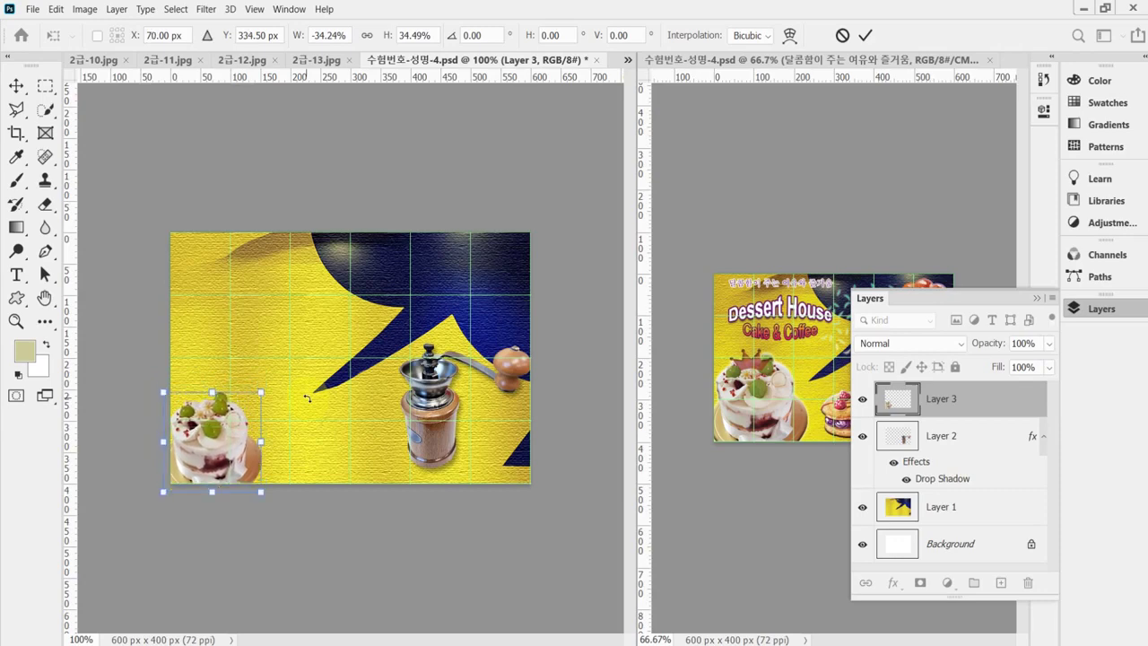
pyautogui.press('Left')
pyautogui.press('Left')
pyautogui.press('Left')
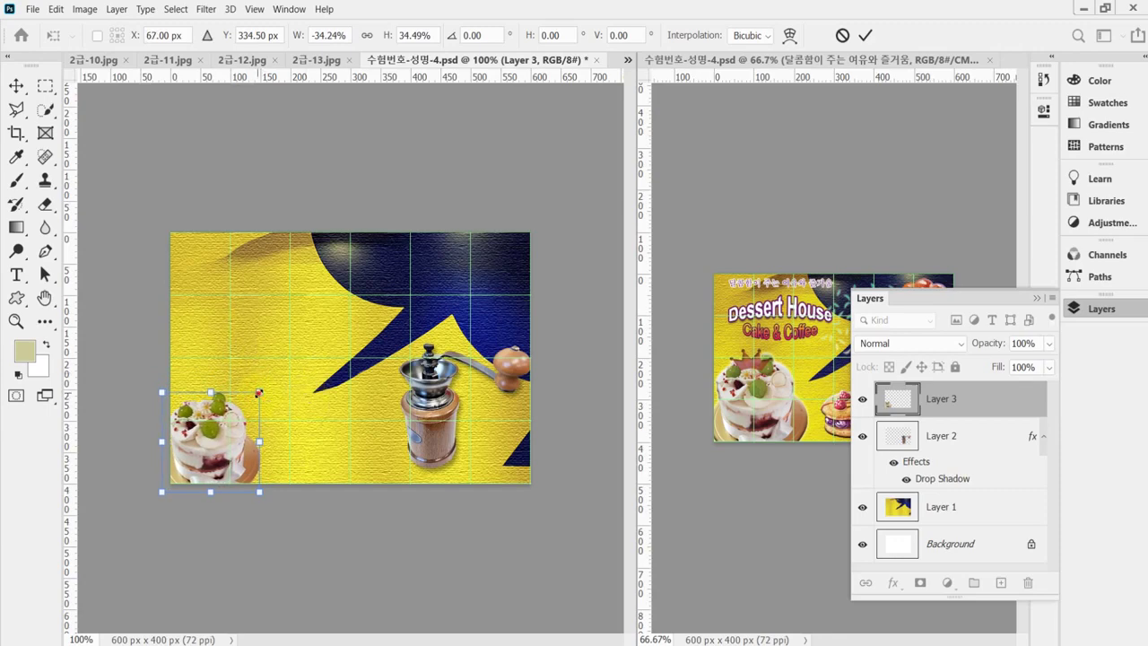
# Enlarge the cake to about 51.4% wide and 51.8% high, position it at X 109 px, Y 306.5 px, and save the document.
pyautogui.moveTo(258, 392); pyautogui.dragTo(321, 358)
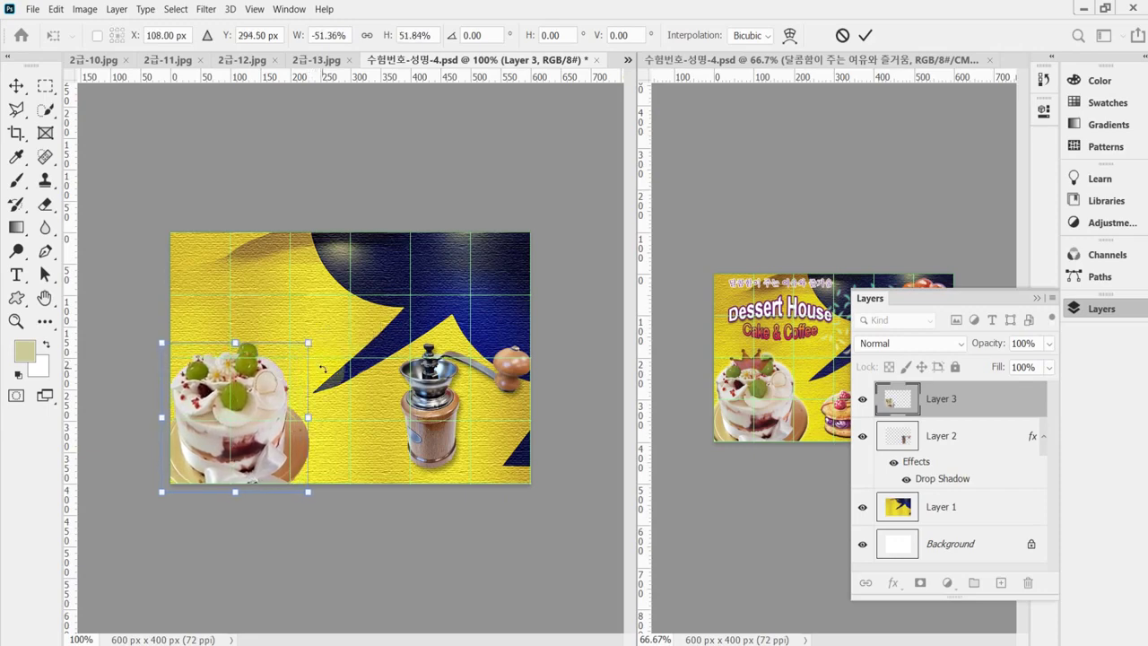
pyautogui.moveTo(263, 397); pyautogui.dragTo(277, 401)
pyautogui.hotkey('shift', 'Left')
pyautogui.press('Left')
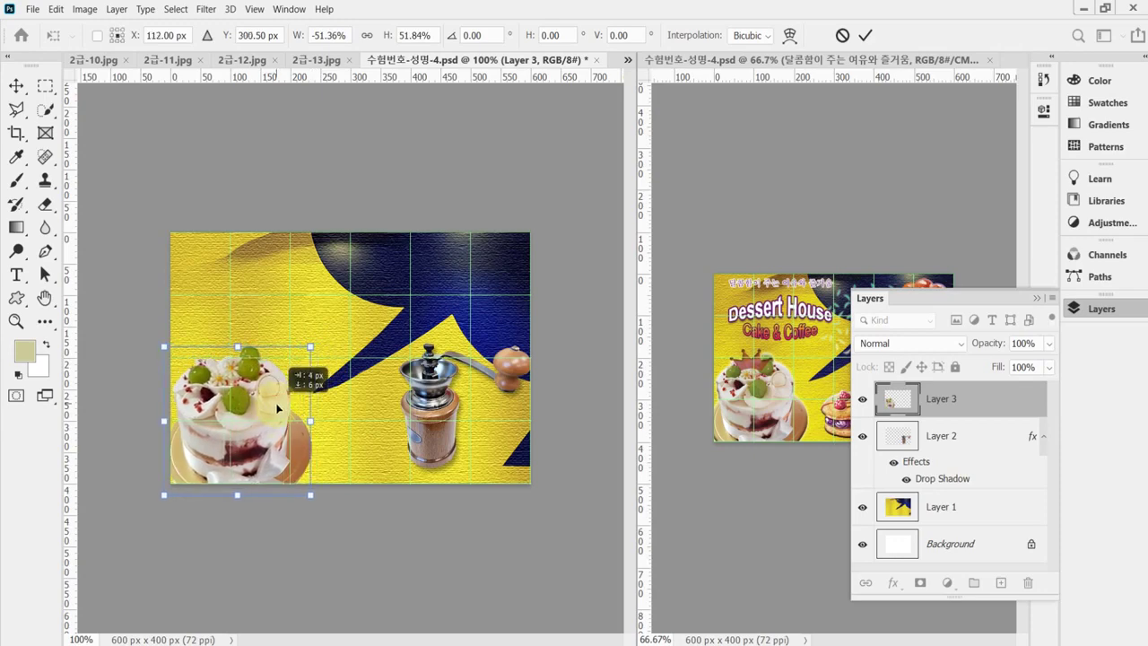
pyautogui.press('Left')
pyautogui.press('Left')
pyautogui.press('Left')
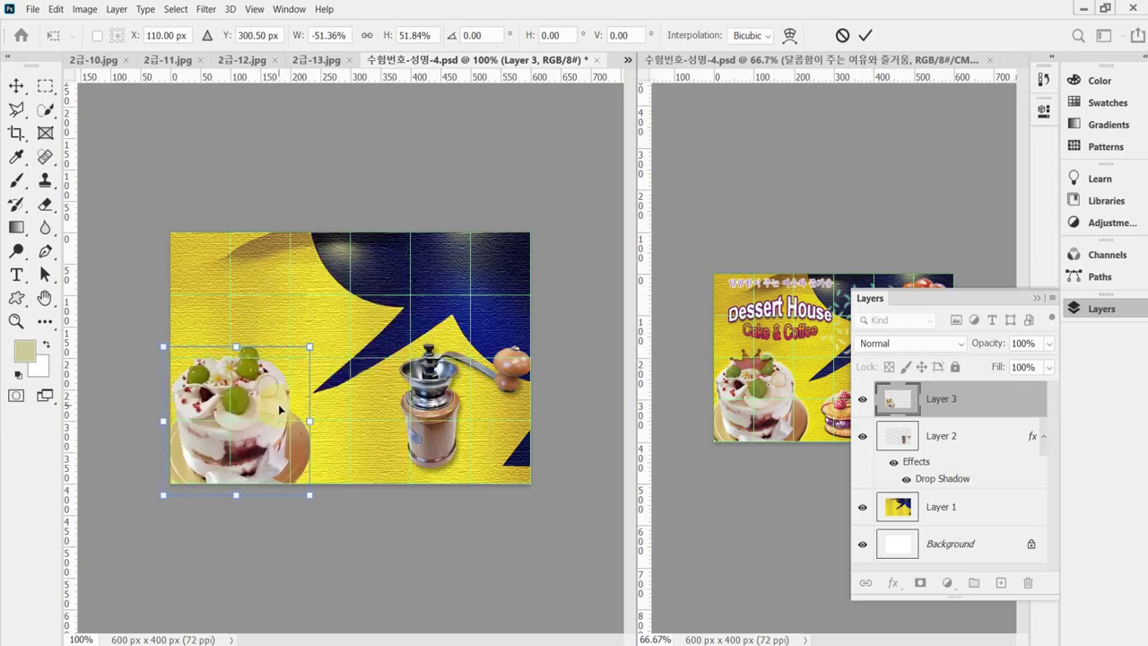
pyautogui.press('Down')
pyautogui.press('Down')
pyautogui.press('Down')
pyautogui.press('Down')
pyautogui.press('Down')
pyautogui.press('Down')
pyautogui.press('Down')
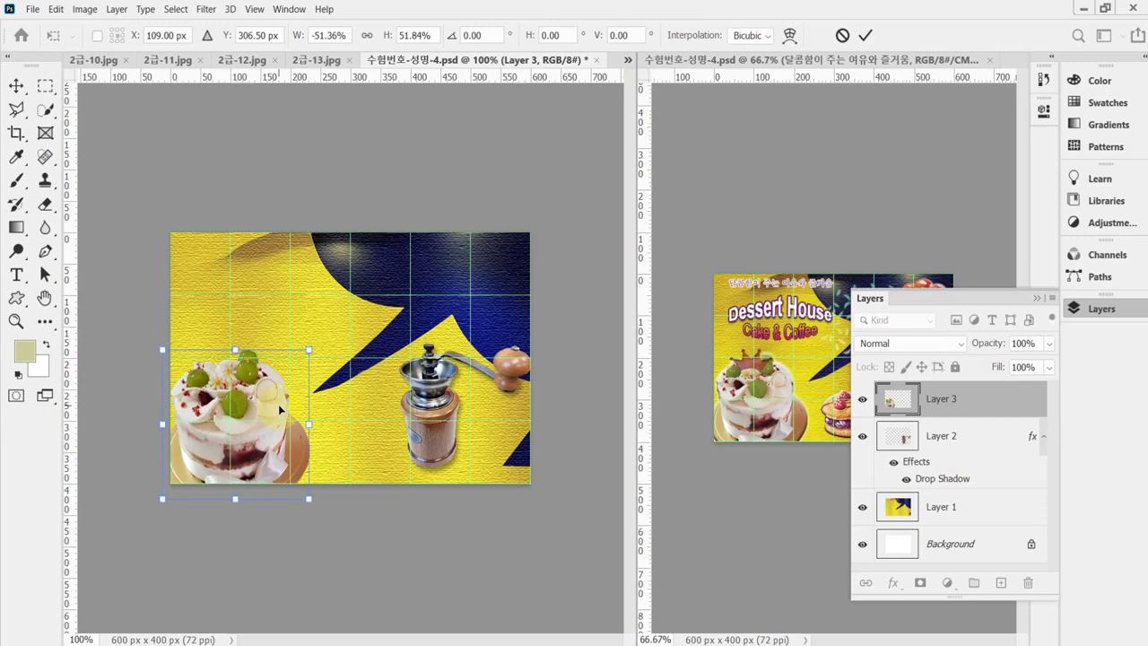
pyautogui.press('Return')
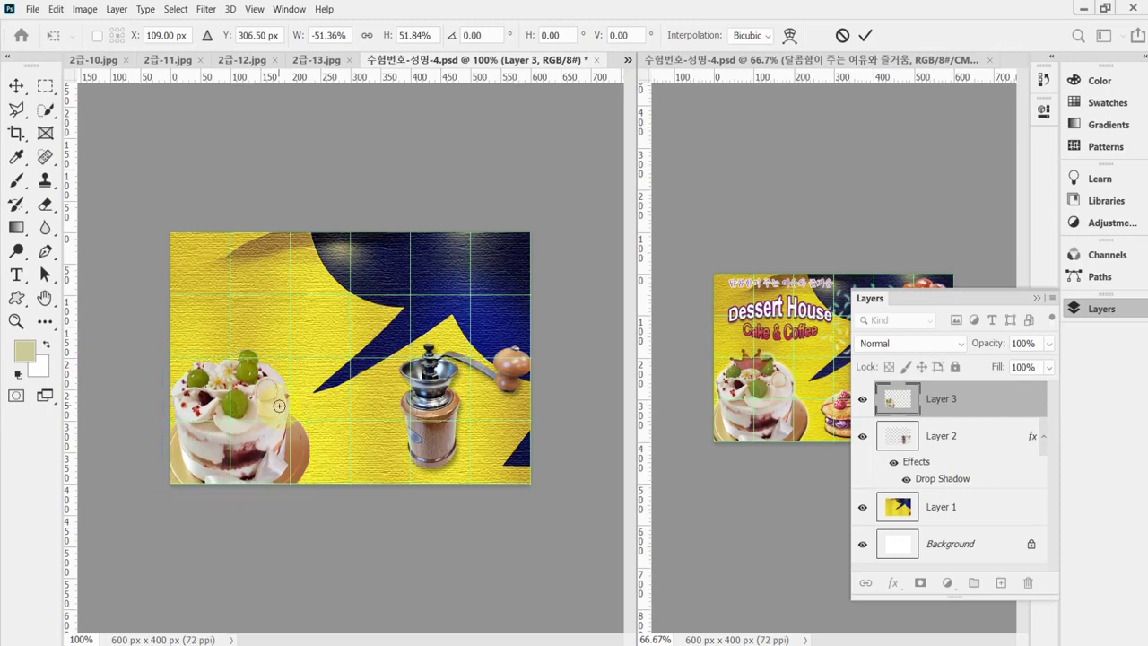
pyautogui.press('w')
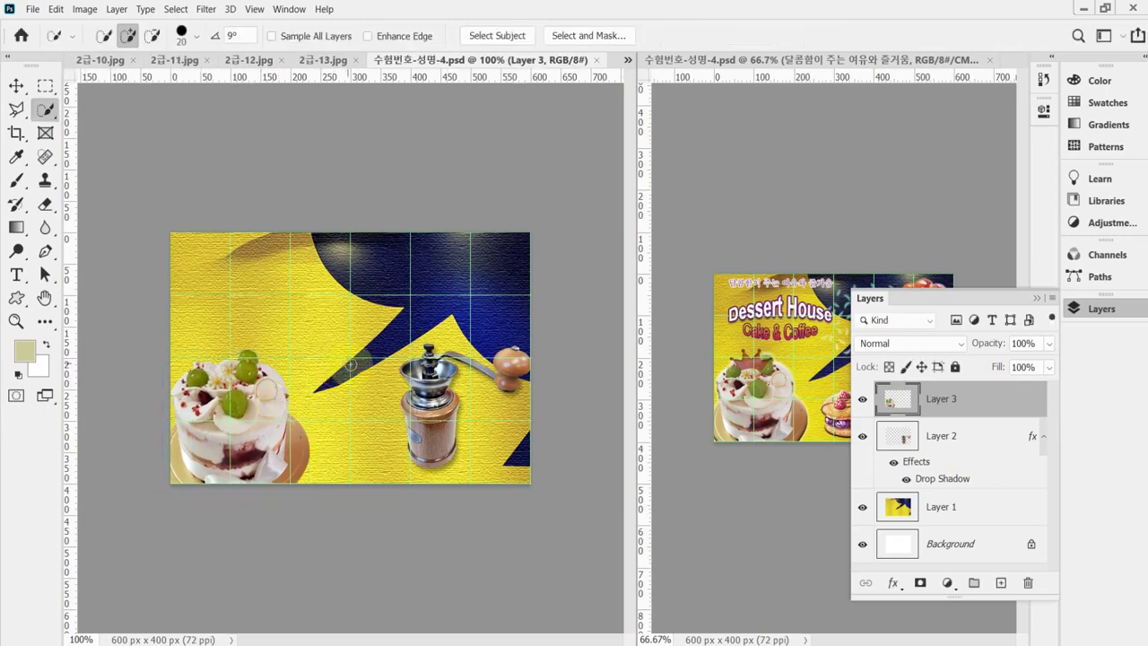
# Apply Bevel & Emboss and a 10 px Outer Glow to the cake layer and save the document.
pyautogui.click(893, 583)
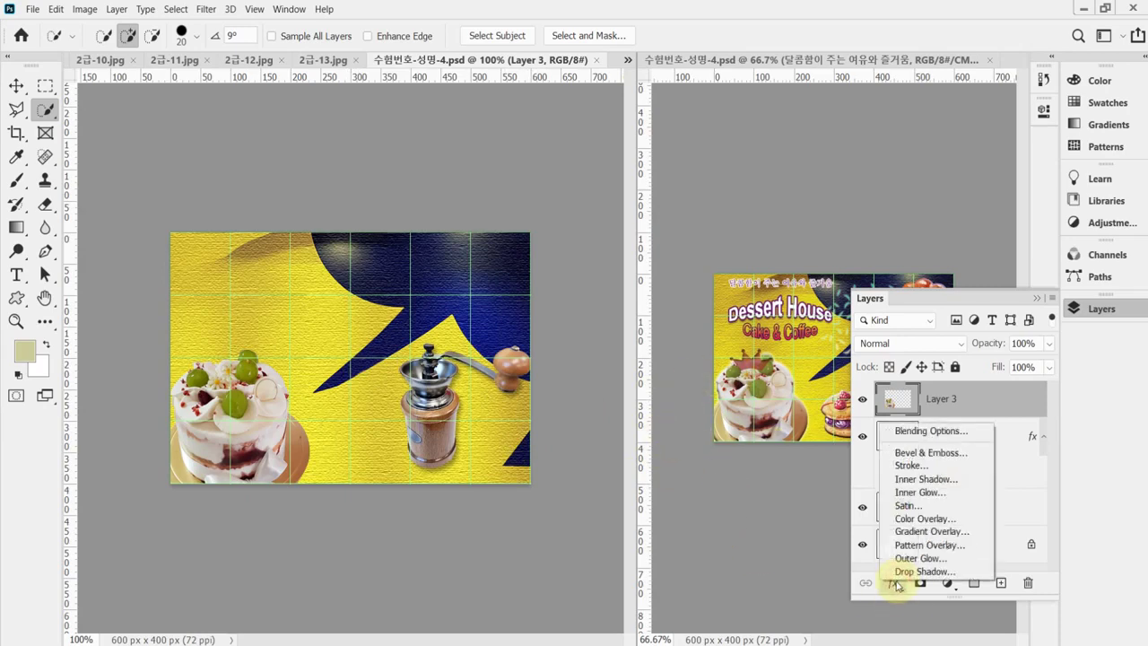
pyautogui.press('Escape')
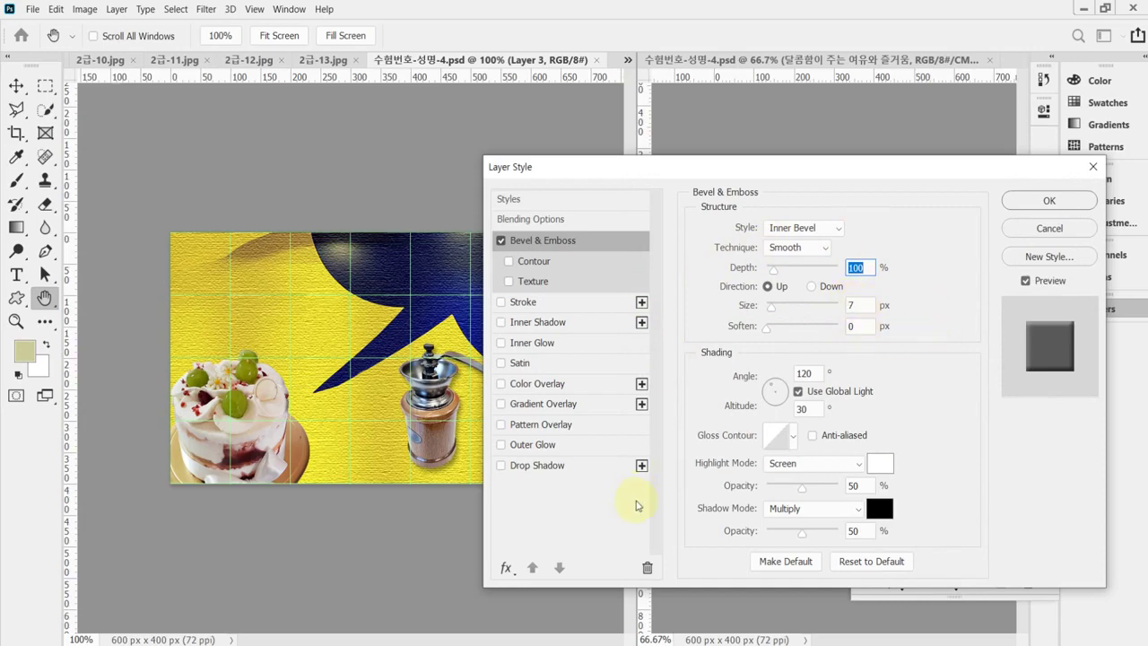
pyautogui.click(554, 446)
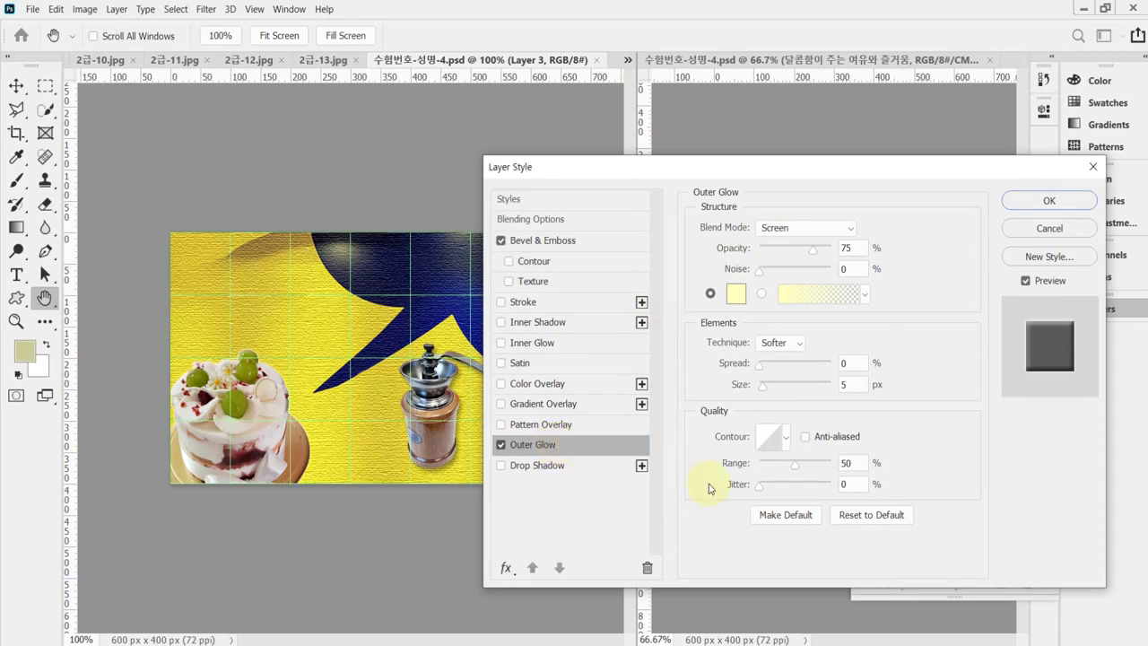
pyautogui.click(859, 250)
pyautogui.click(862, 384)
pyautogui.write('10')
pyautogui.press('Return')
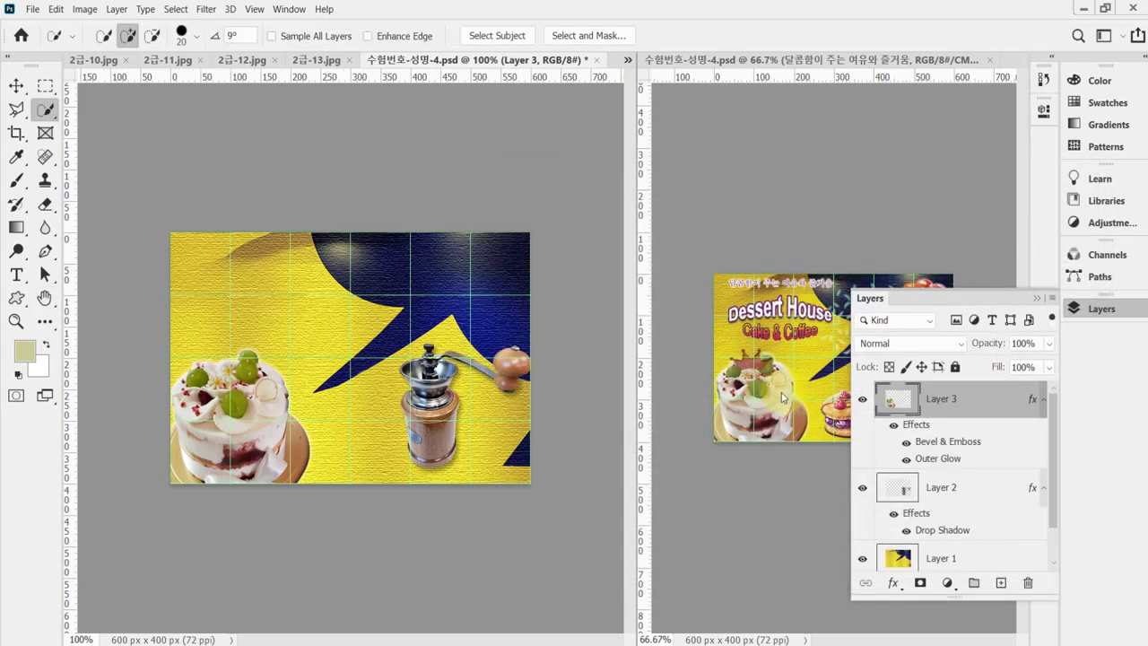
pyautogui.hotkey('ctrl', 's')
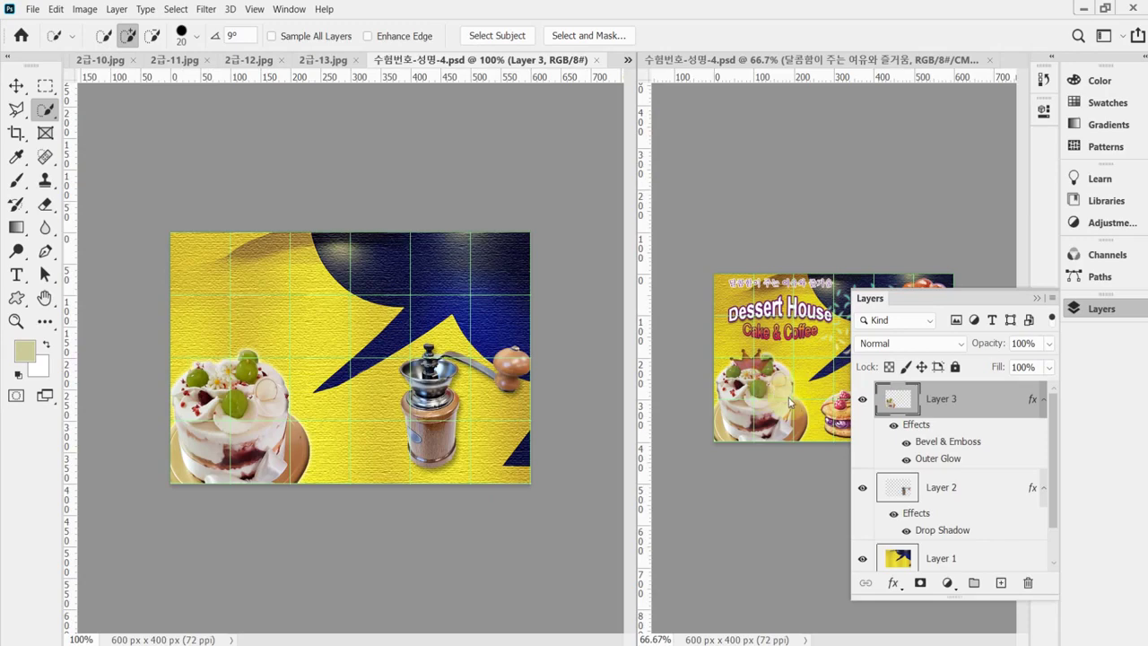
# Activate the Custom Shape tool and reset all tools to their default settings.
pyautogui.click(689, 375)
pyautogui.click(15, 296)
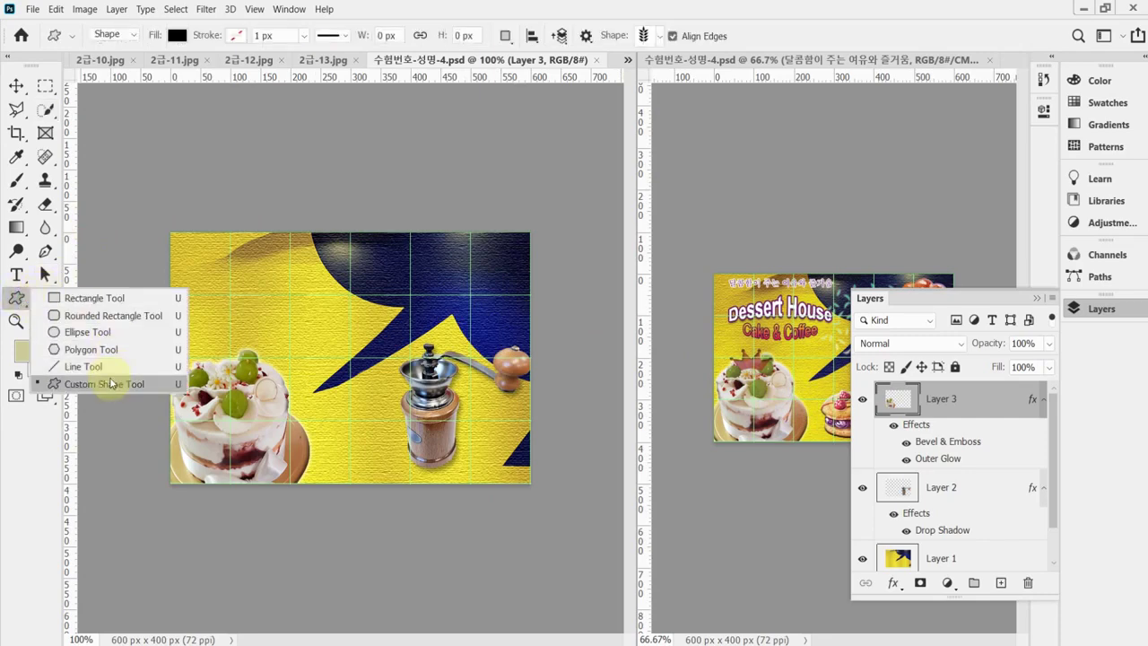
pyautogui.click(104, 384)
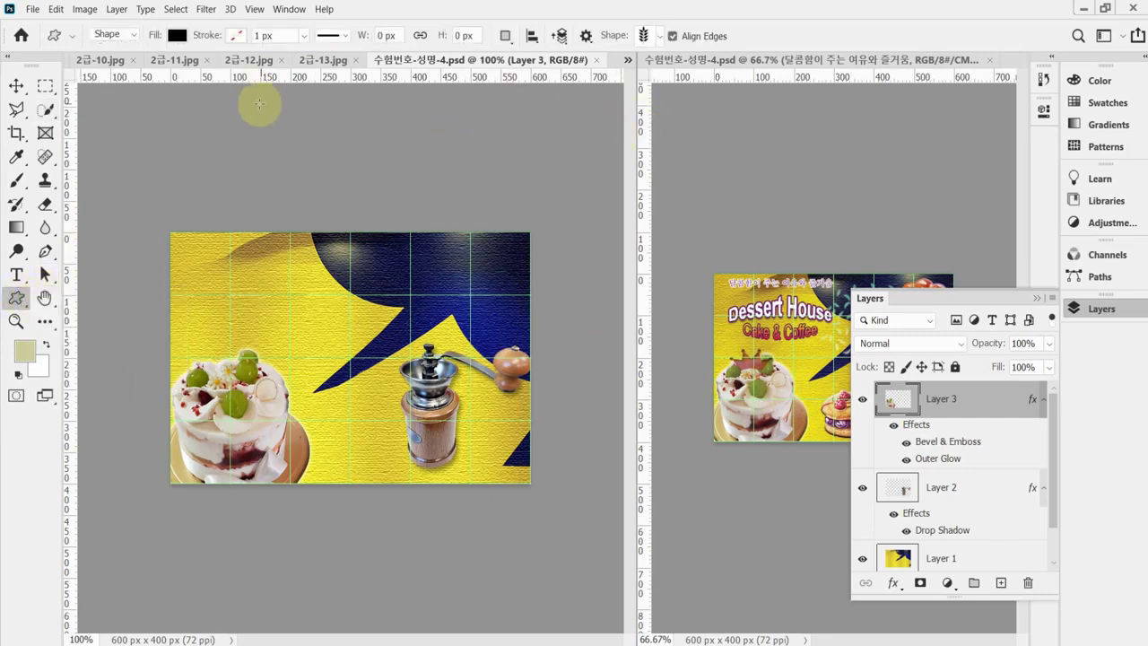
pyautogui.rightClick(47, 43)
pyautogui.click(92, 52)
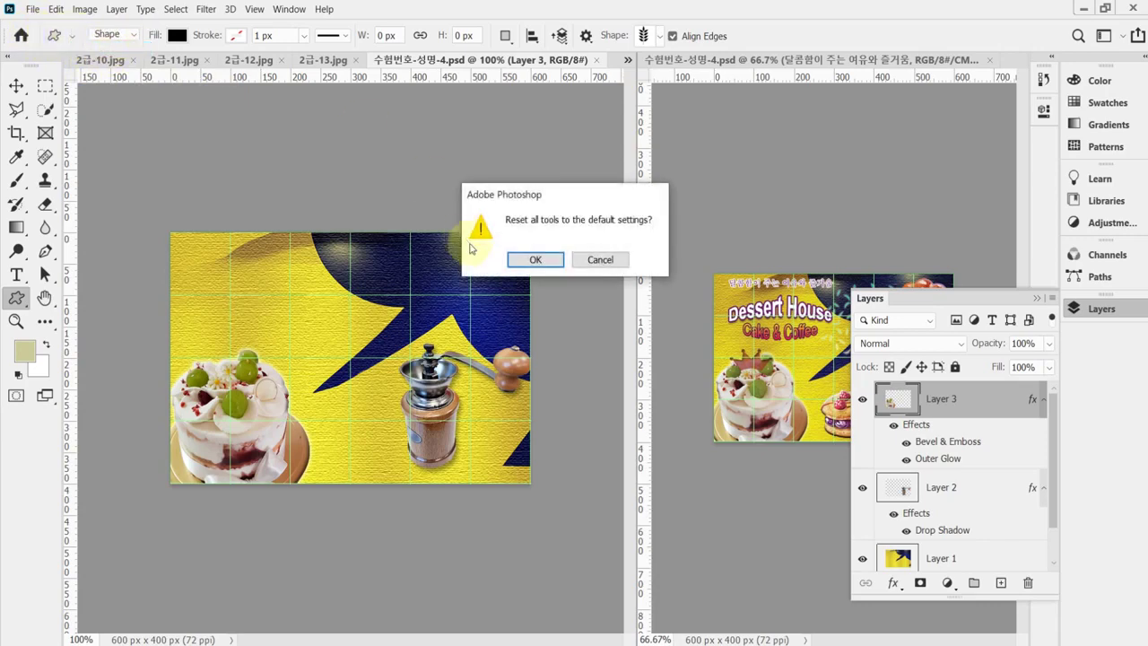
pyautogui.click(535, 259)
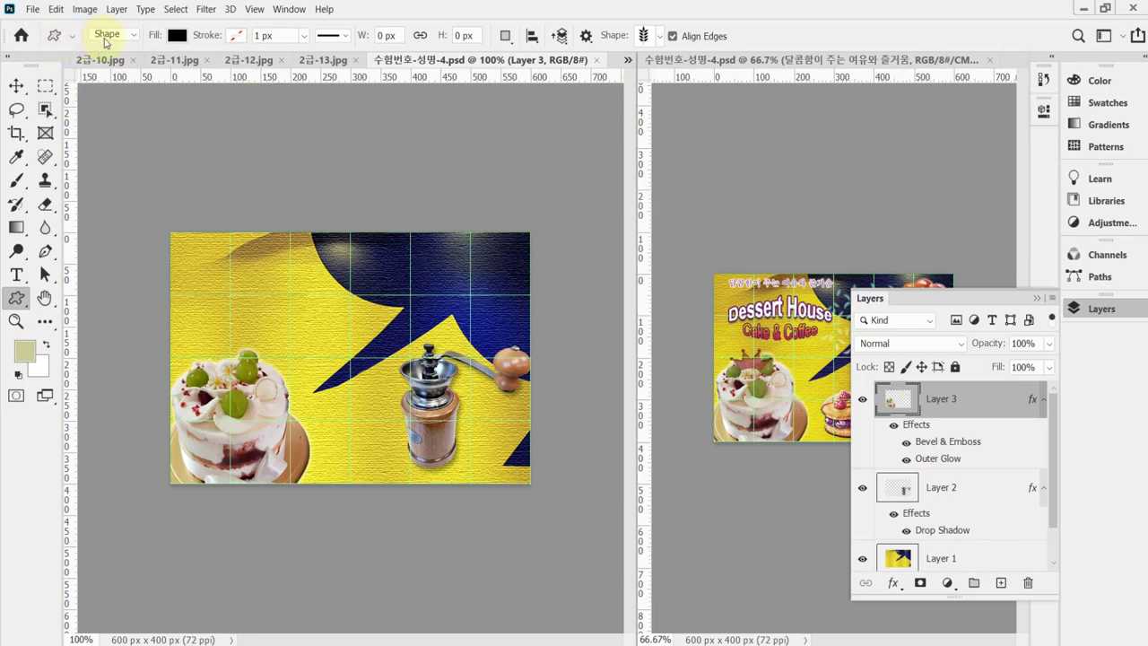
# Set the custom shape's fill colour to white.
pyautogui.click(175, 35)
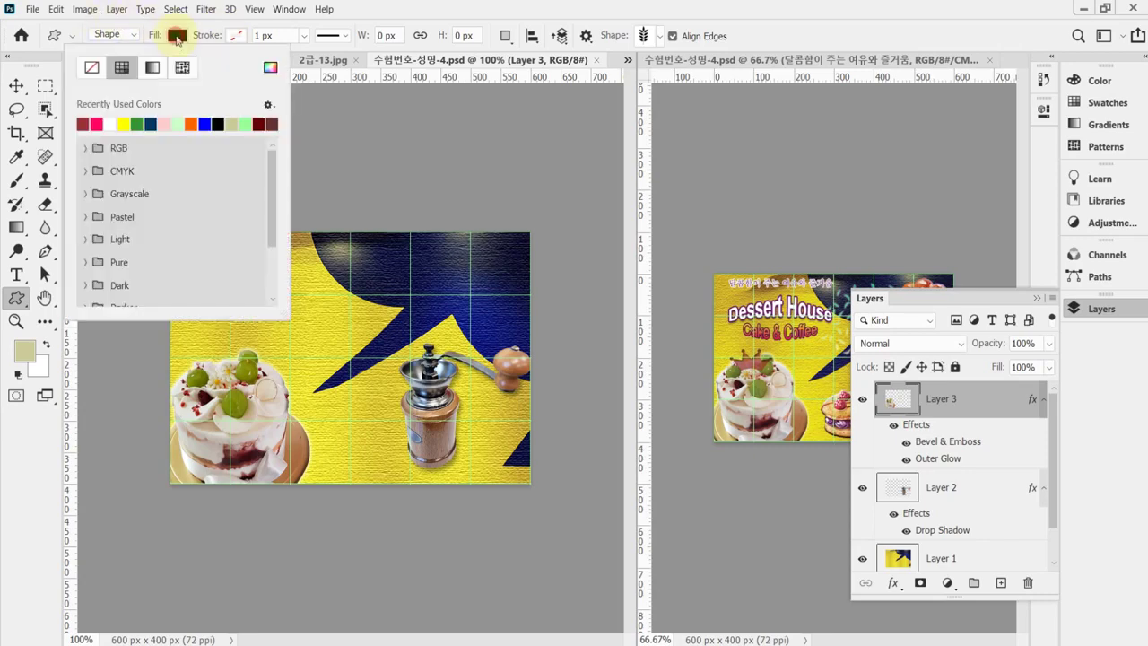
pyautogui.click(109, 126)
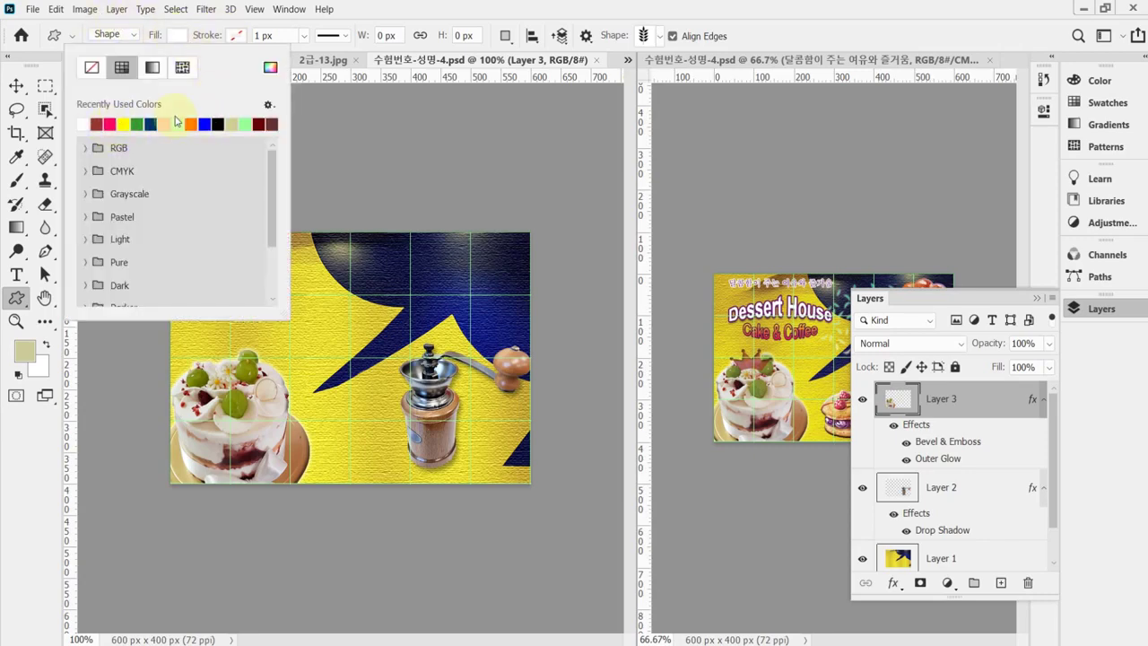
pyautogui.click(359, 20)
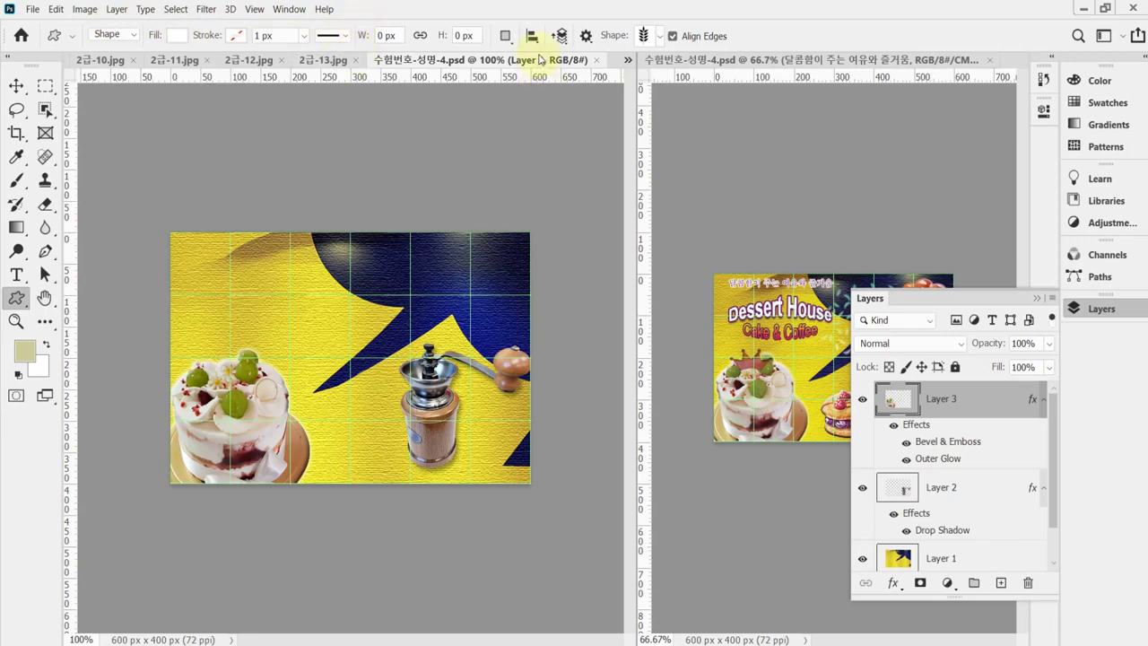
# Draw the legacy Flower 1 shape about 158 × 163 px over the dark blue area above the coffee grinder's handle.
pyautogui.click(660, 37)
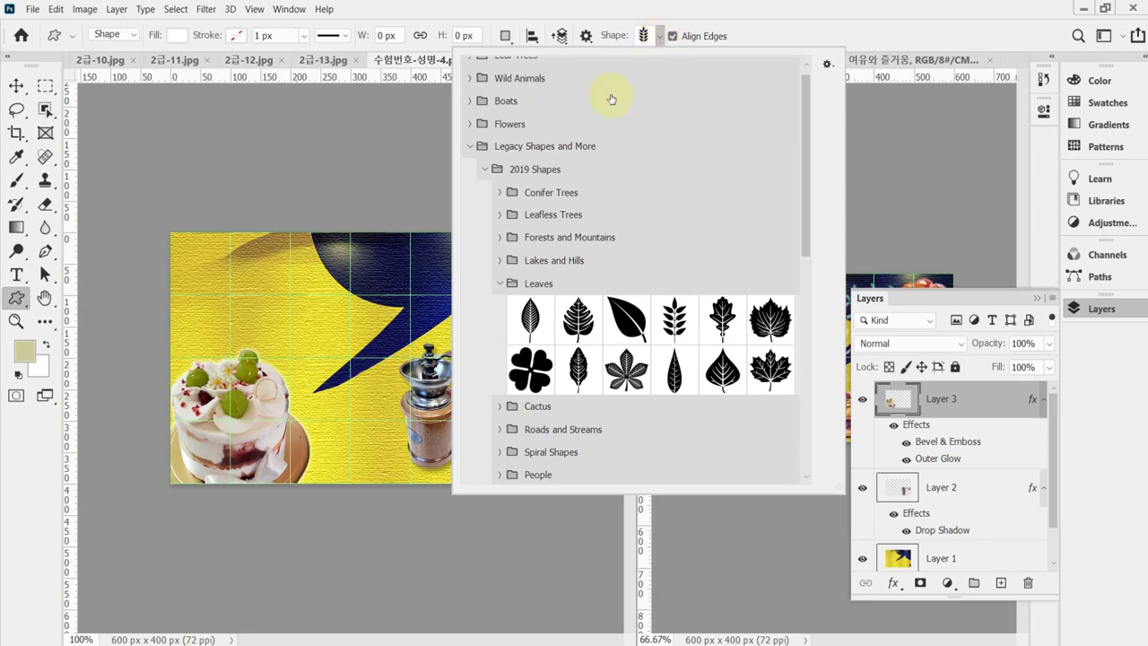
pyautogui.click(485, 169)
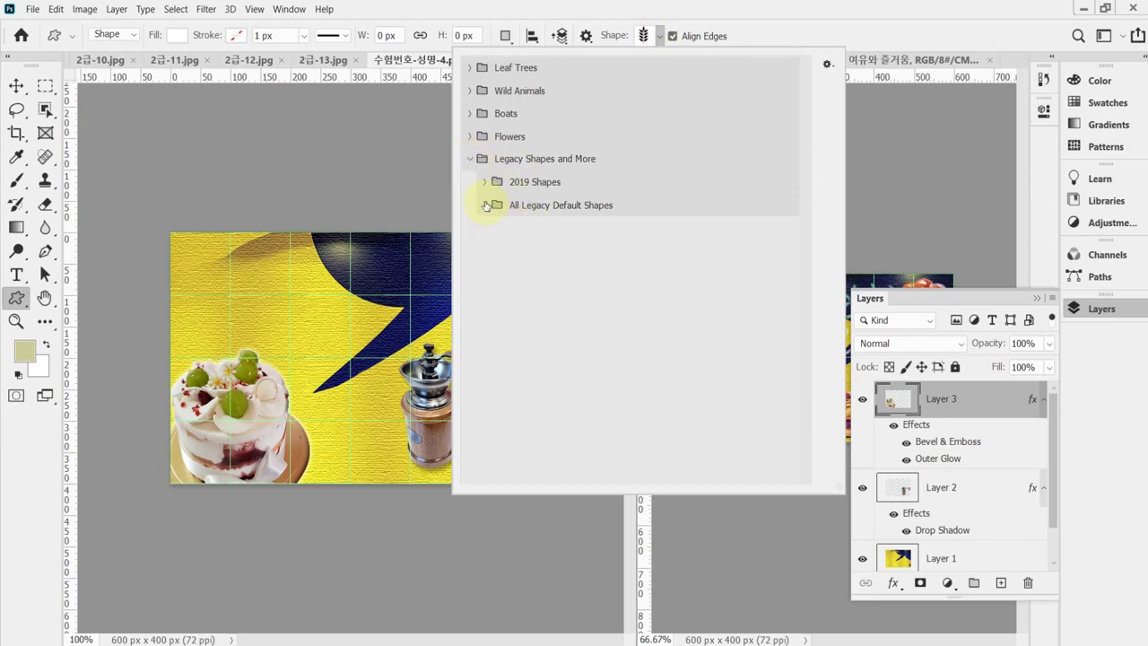
pyautogui.click(485, 205)
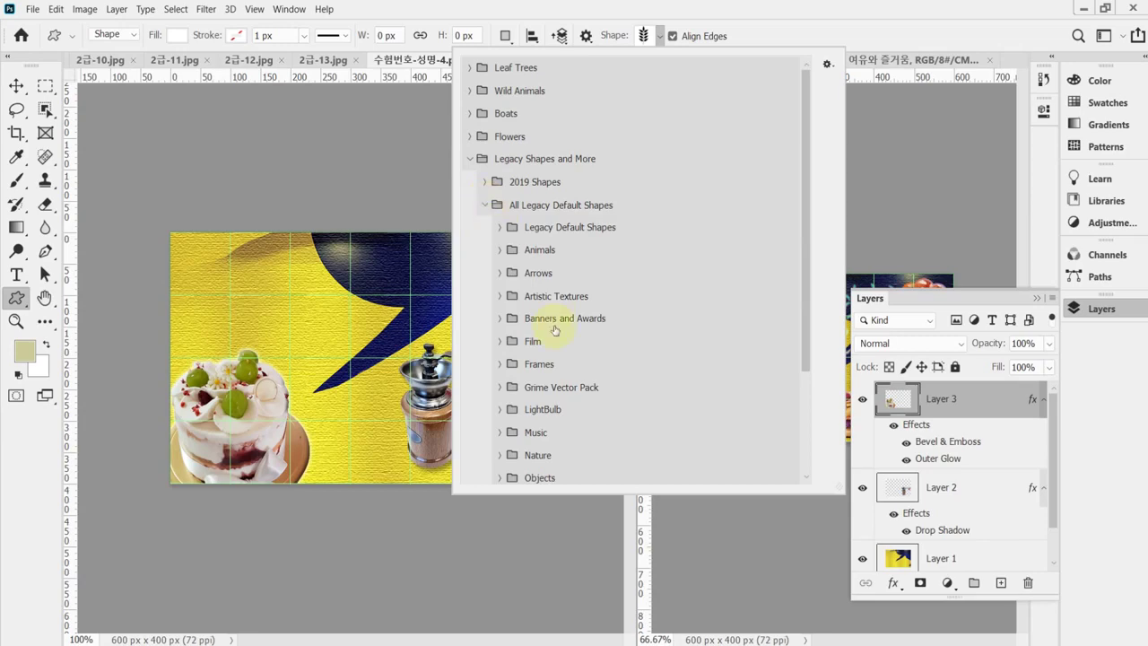
pyautogui.scroll(-3, 549, 391)
pyautogui.scroll(-2, 547, 397)
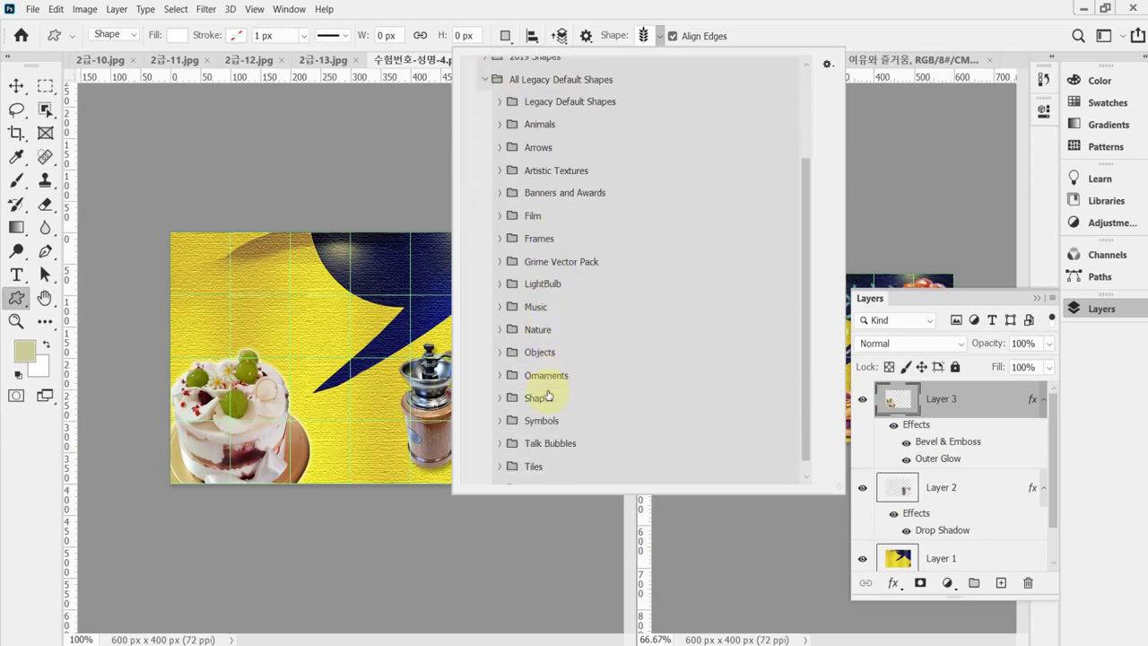
pyautogui.click(498, 397)
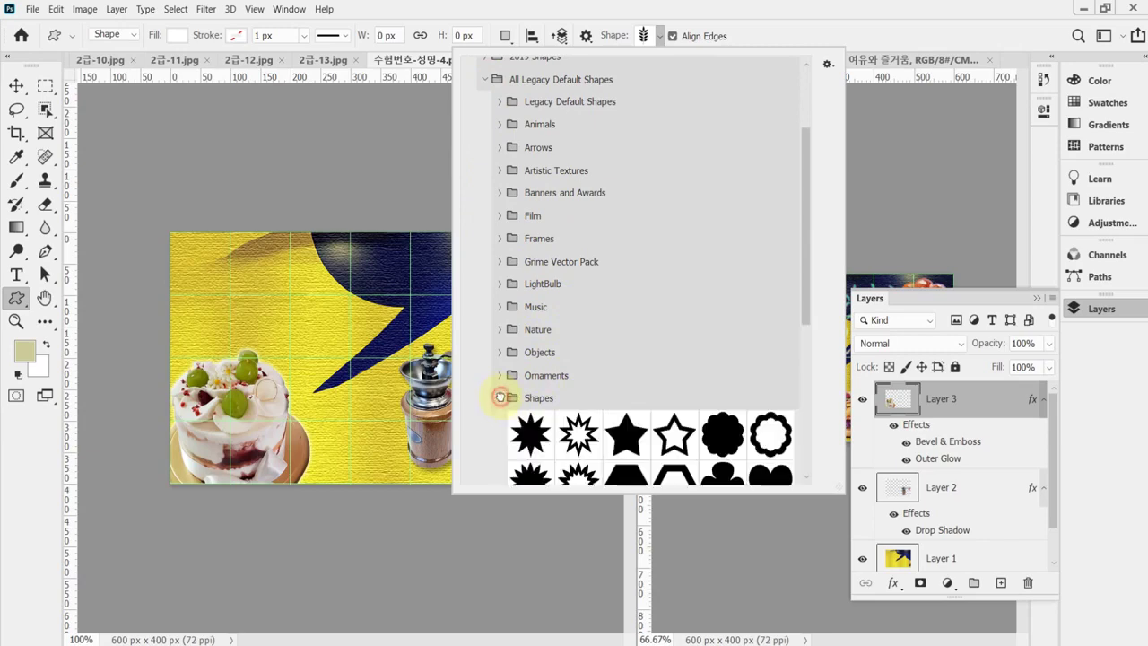
pyautogui.scroll(-2, 595, 413)
pyautogui.scroll(-2, 609, 405)
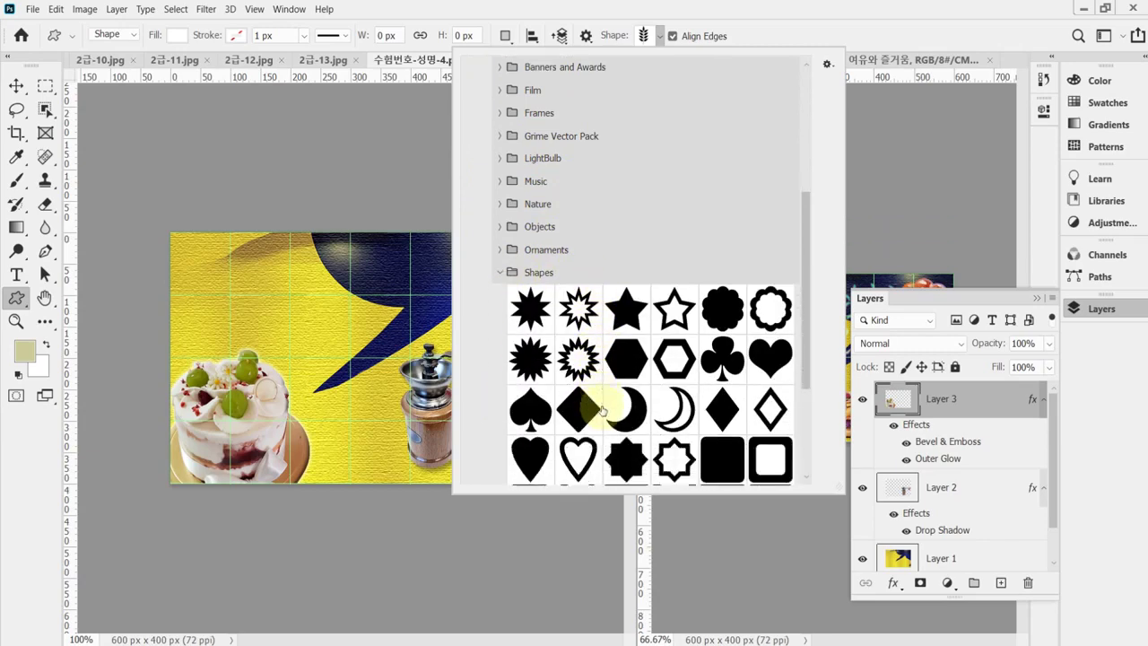
pyautogui.click(738, 281)
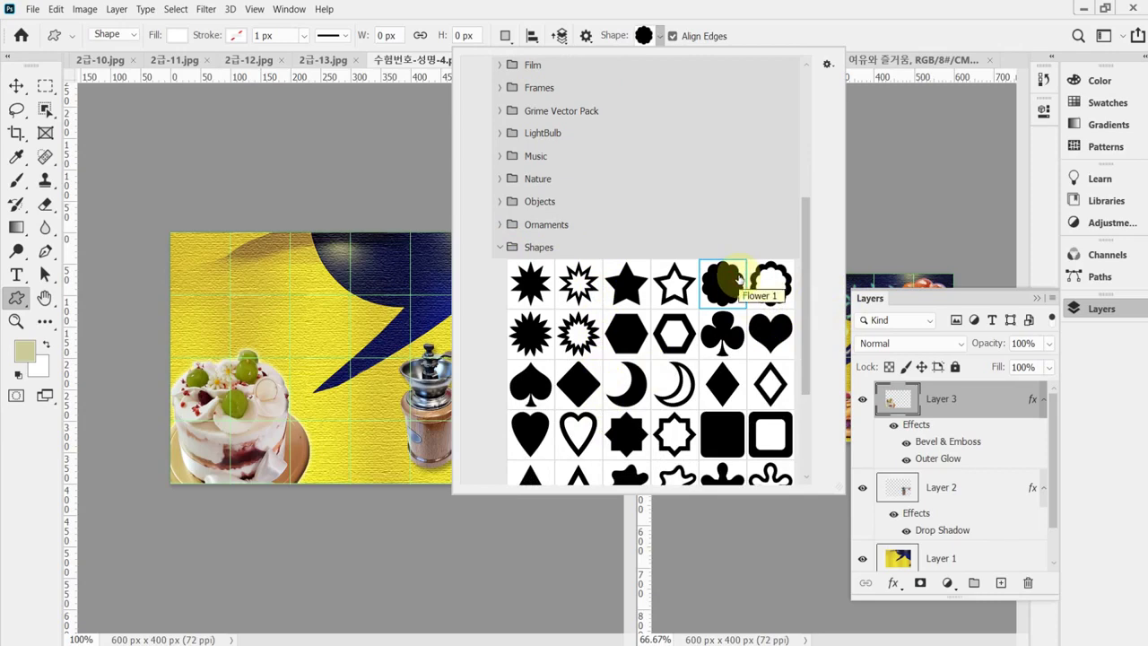
pyautogui.click(607, 10)
pyautogui.moveTo(440, 274); pyautogui.dragTo(544, 351)
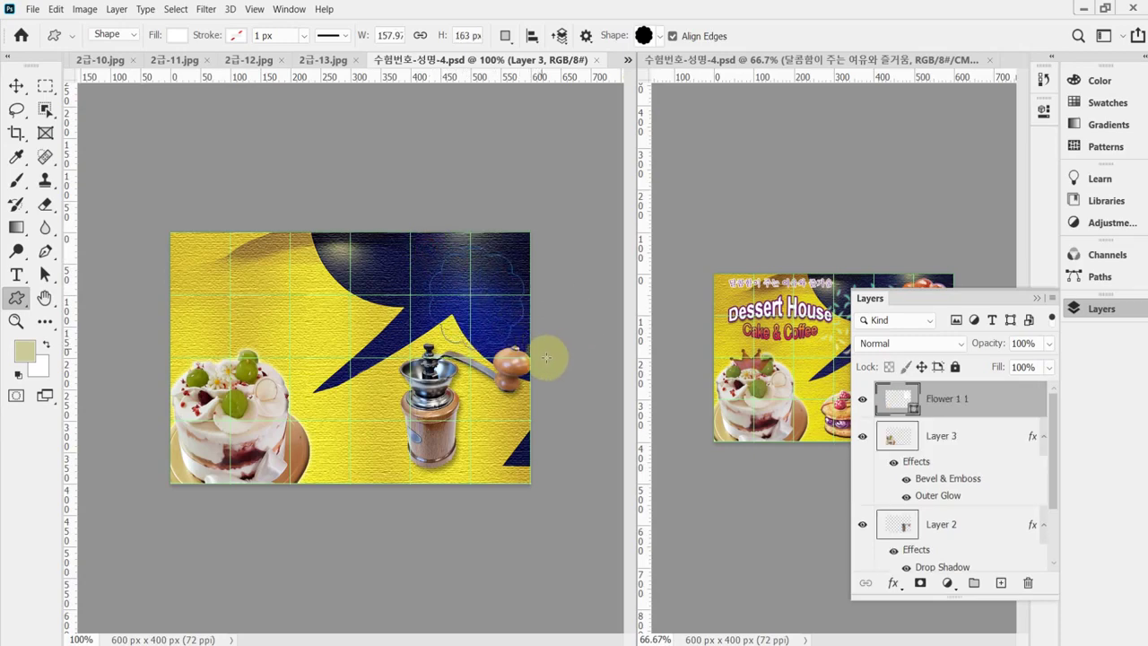
# Move the white flower slightly up and right towards the canvas corner, matching the waffle's place in the enlarged reference banner.
pyautogui.click(1076, 308)
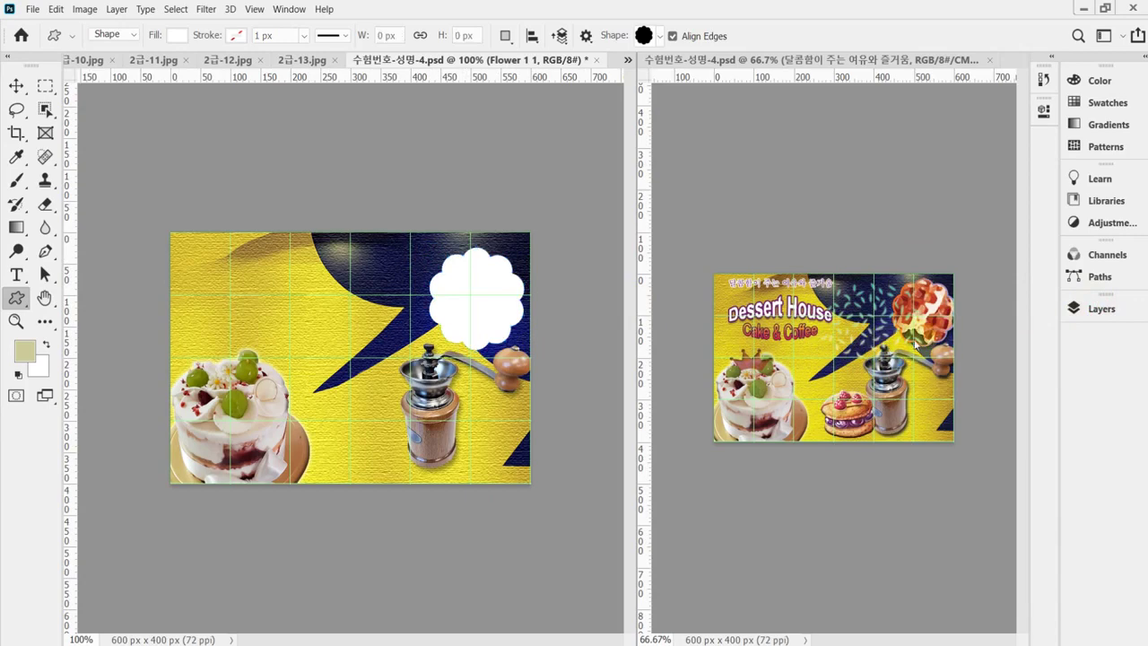
pyautogui.click(886, 345)
pyautogui.hotkey('ctrl', '+')
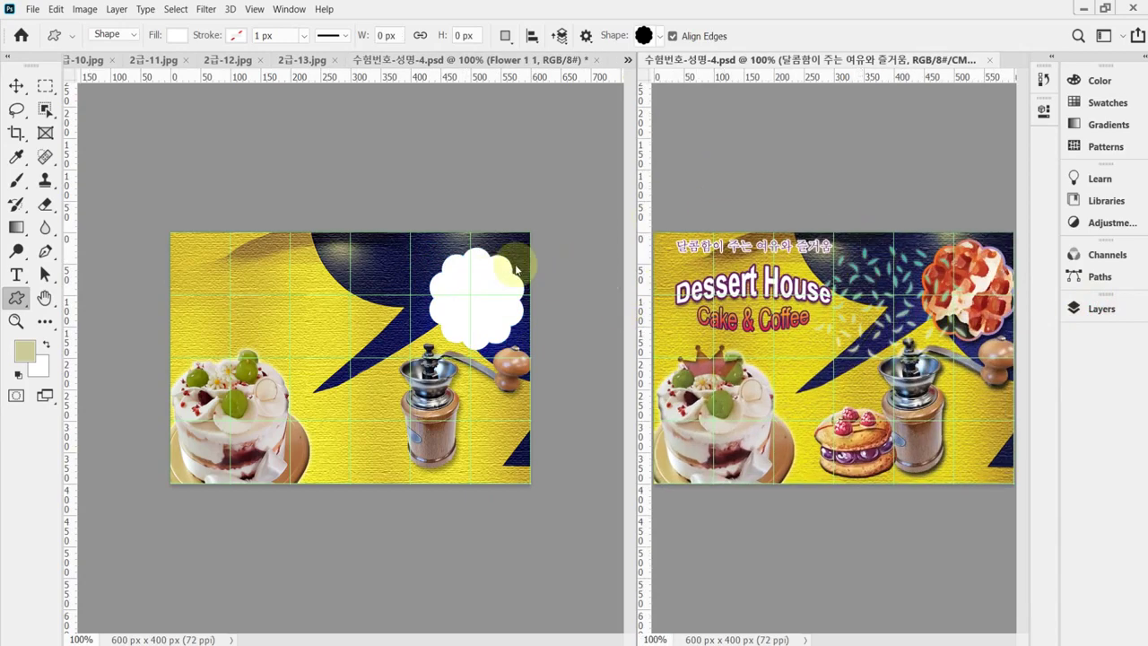
pyautogui.click(489, 285)
pyautogui.moveTo(489, 285); pyautogui.dragTo(493, 283)
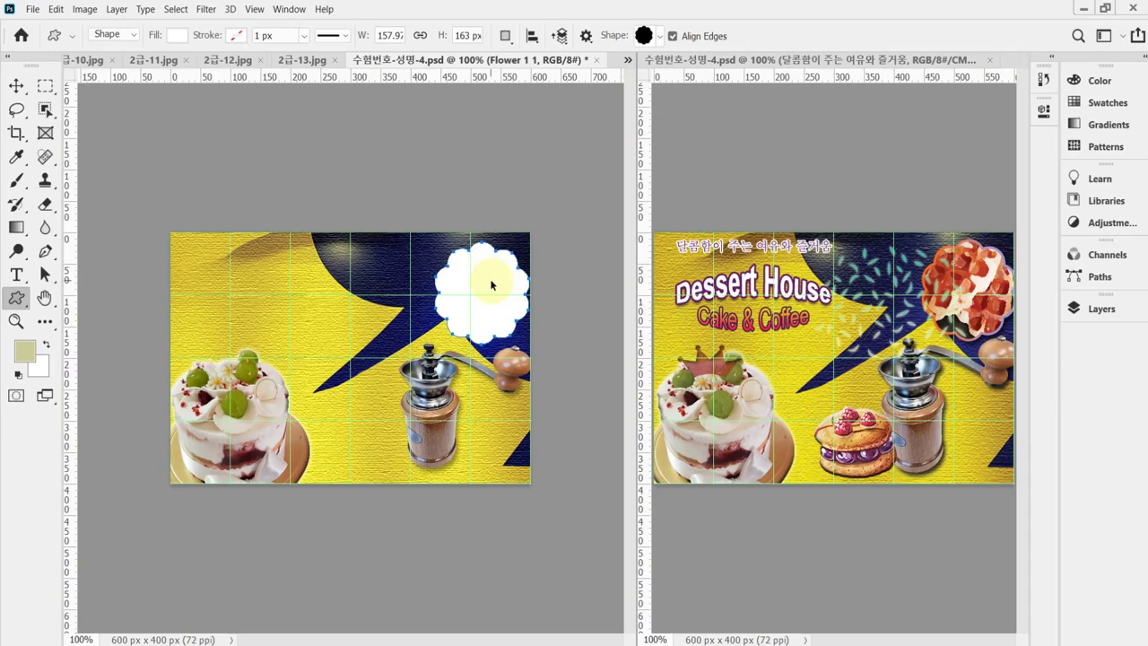
# Enlarge the white flower to about 166 × 171 px with Free Transform and save the document.
pyautogui.hotkey('ctrl', 't')
pyautogui.moveTo(436, 345); pyautogui.dragTo(429, 350)
pyautogui.press('Return')
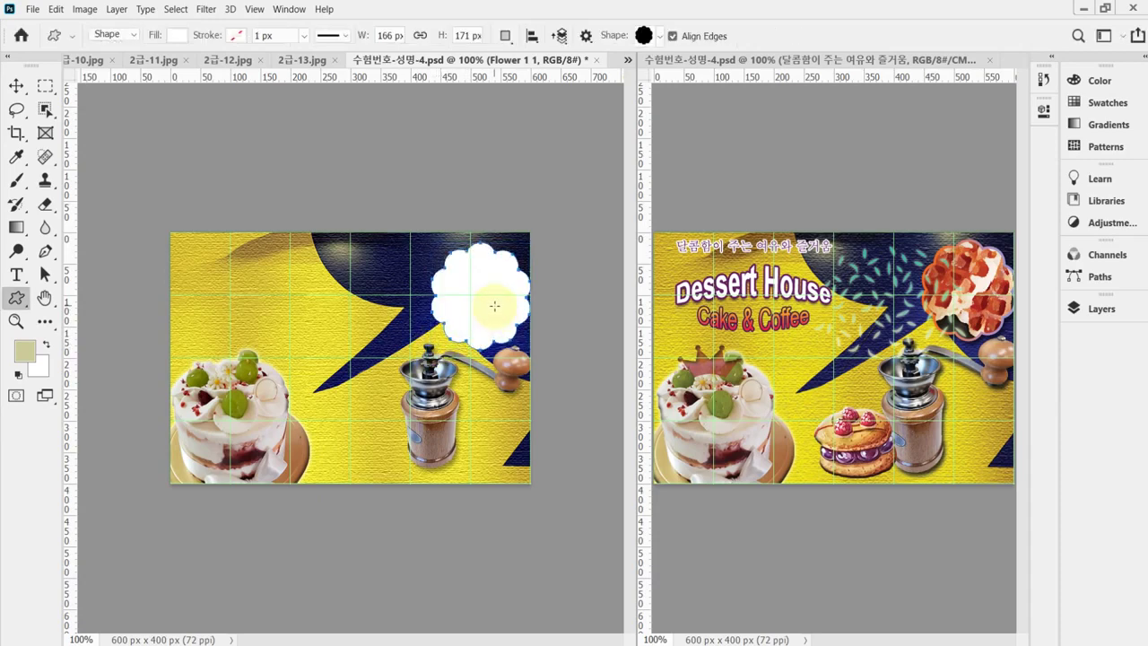
pyautogui.hotkey('ctrl', 's')
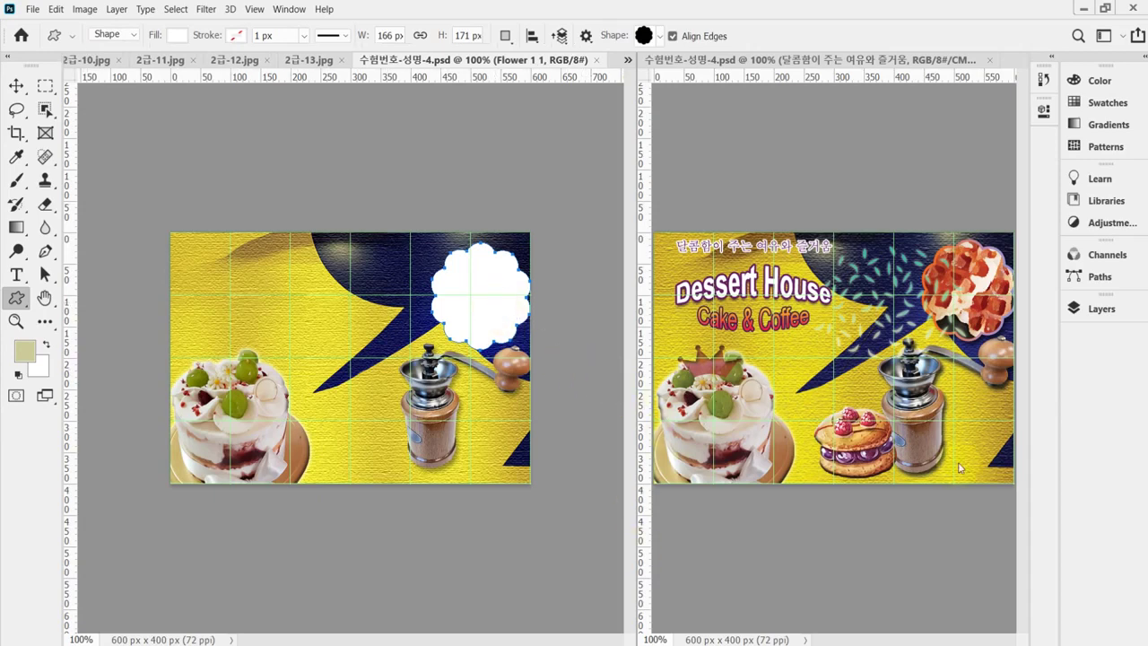
# Add a 4 px inside Stroke with the Gradient fill type to the flower shape.
pyautogui.click(1095, 315)
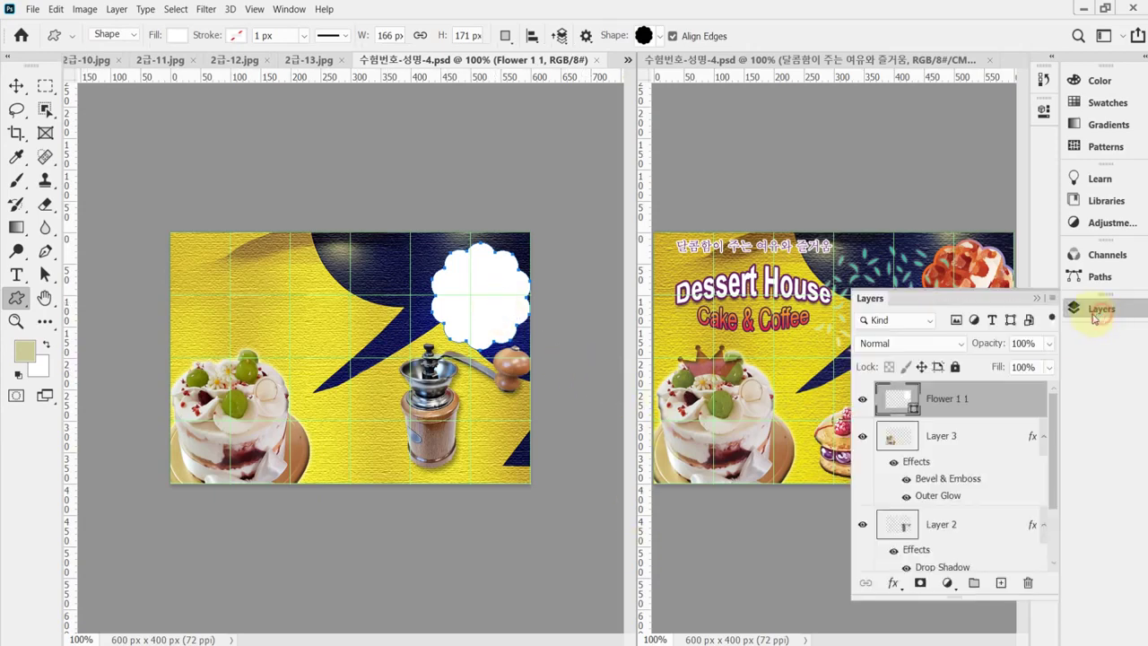
pyautogui.click(895, 584)
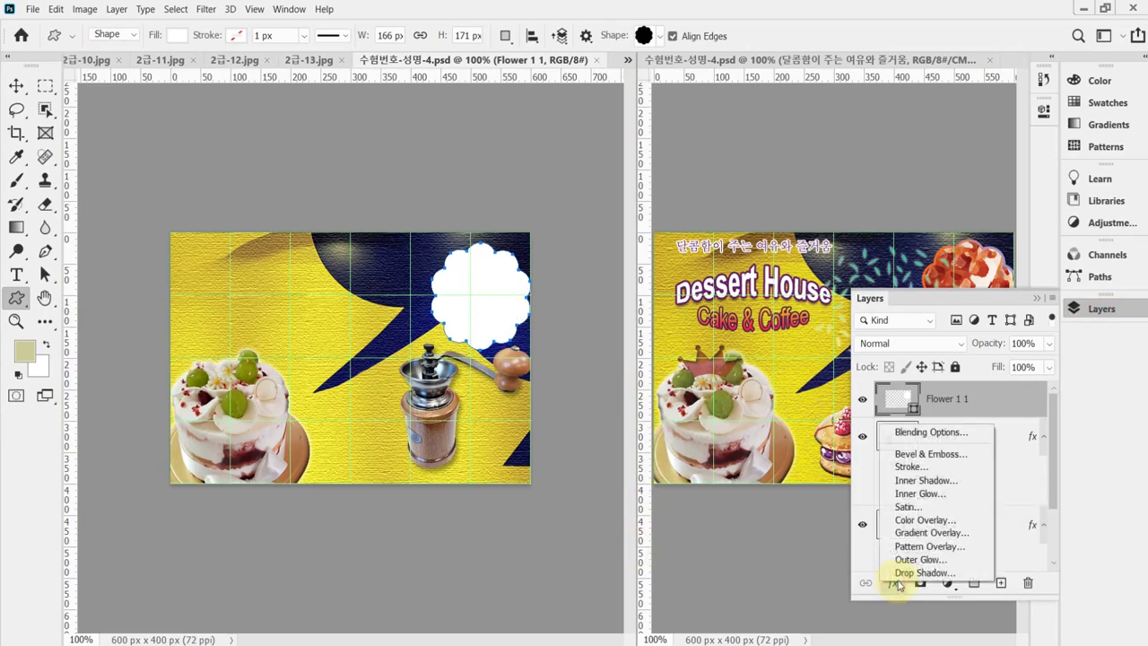
pyautogui.click(987, 484)
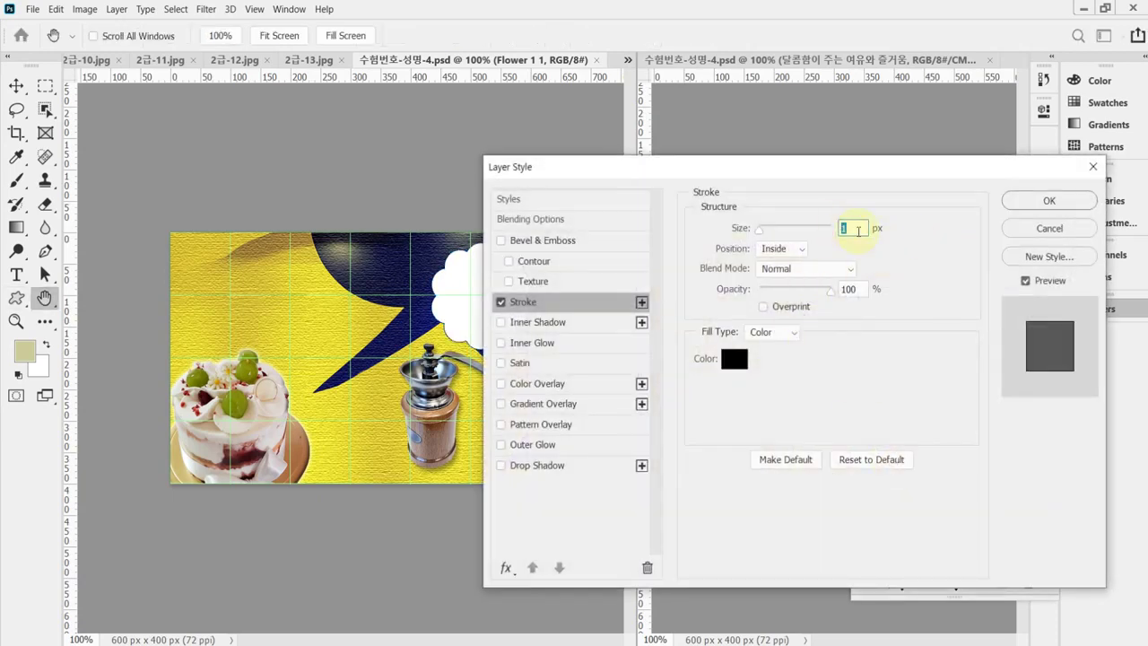
pyautogui.write('4')
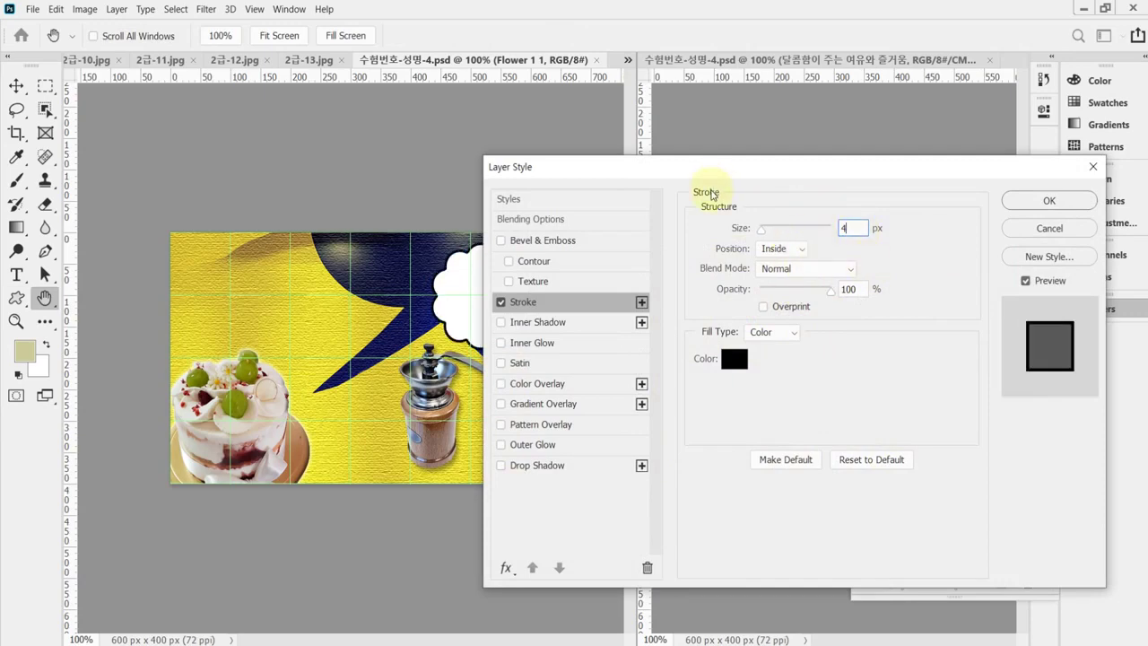
pyautogui.moveTo(705, 185); pyautogui.dragTo(752, 177)
pyautogui.click(773, 359)
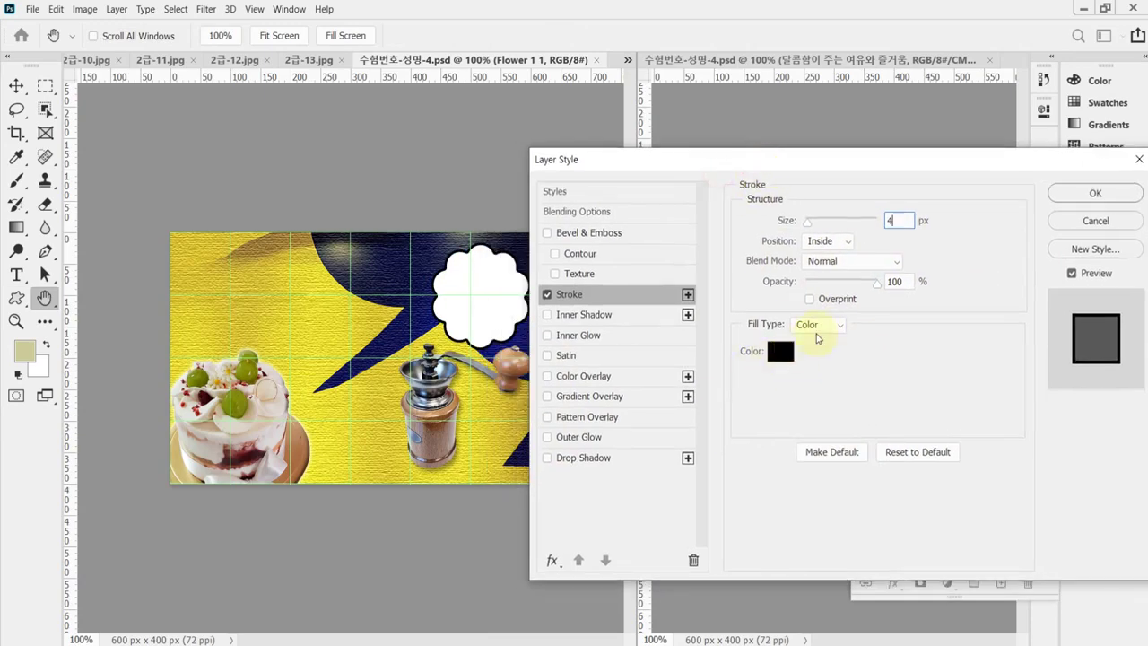
pyautogui.click(819, 324)
pyautogui.click(815, 343)
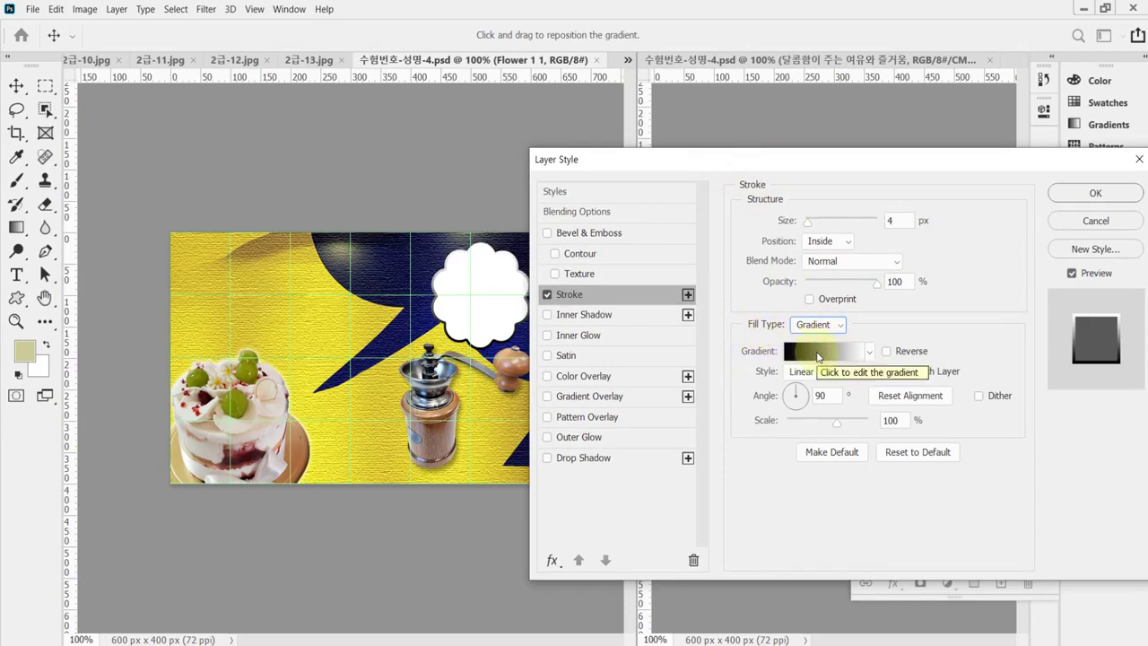
# Set the flower stroke's gradient to run from orange #ff6600 at the start stop to lavender #9999ff at the end stop.
pyautogui.click(816, 353)
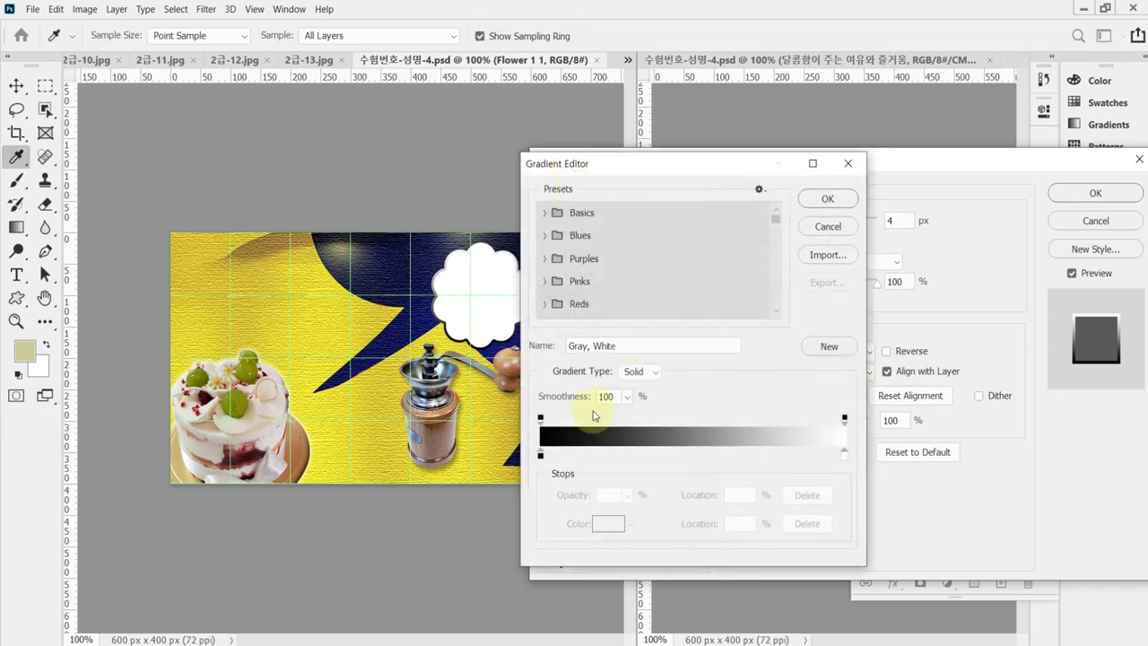
pyautogui.click(541, 456)
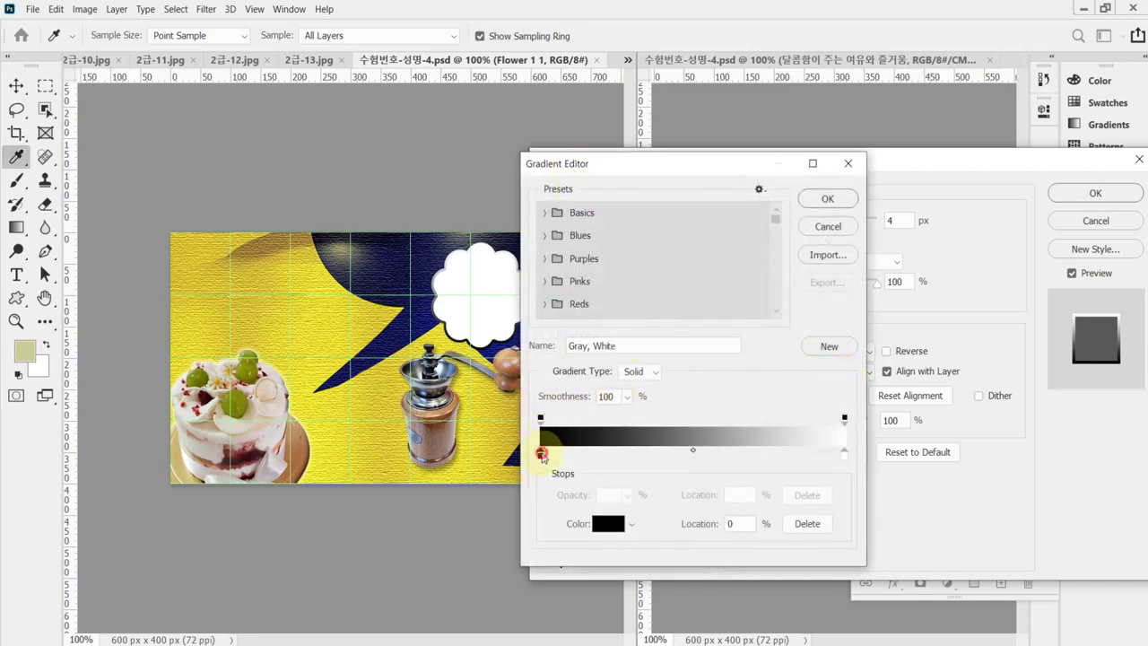
pyautogui.doubleClick(541, 455)
pyautogui.moveTo(491, 249); pyautogui.dragTo(648, 256)
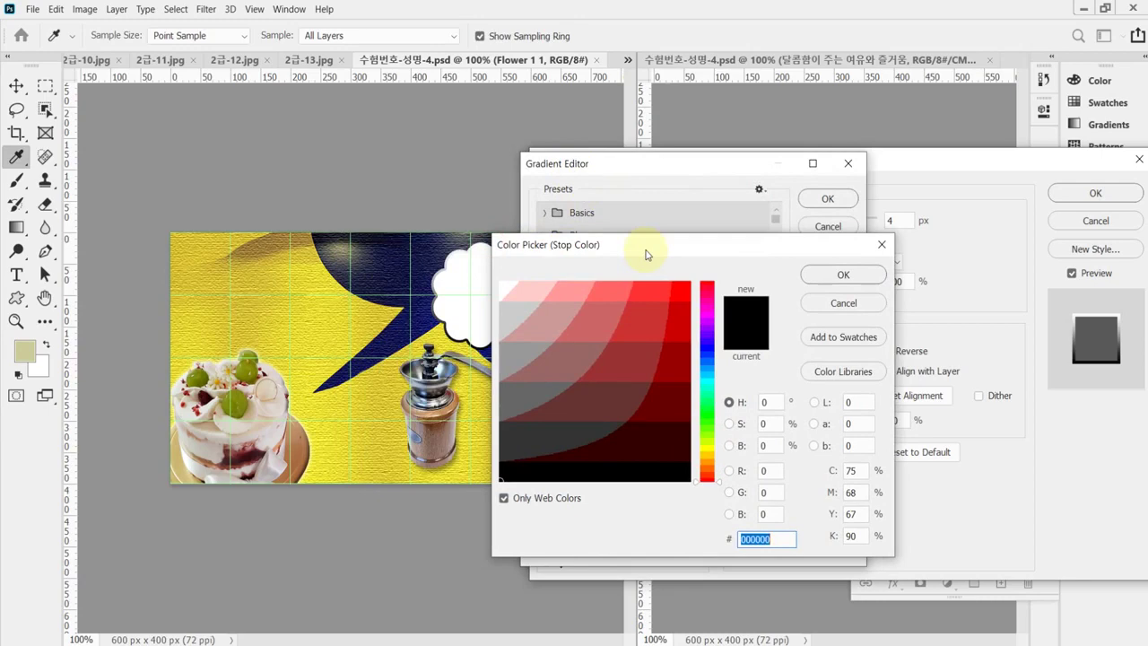
pyautogui.write('f')
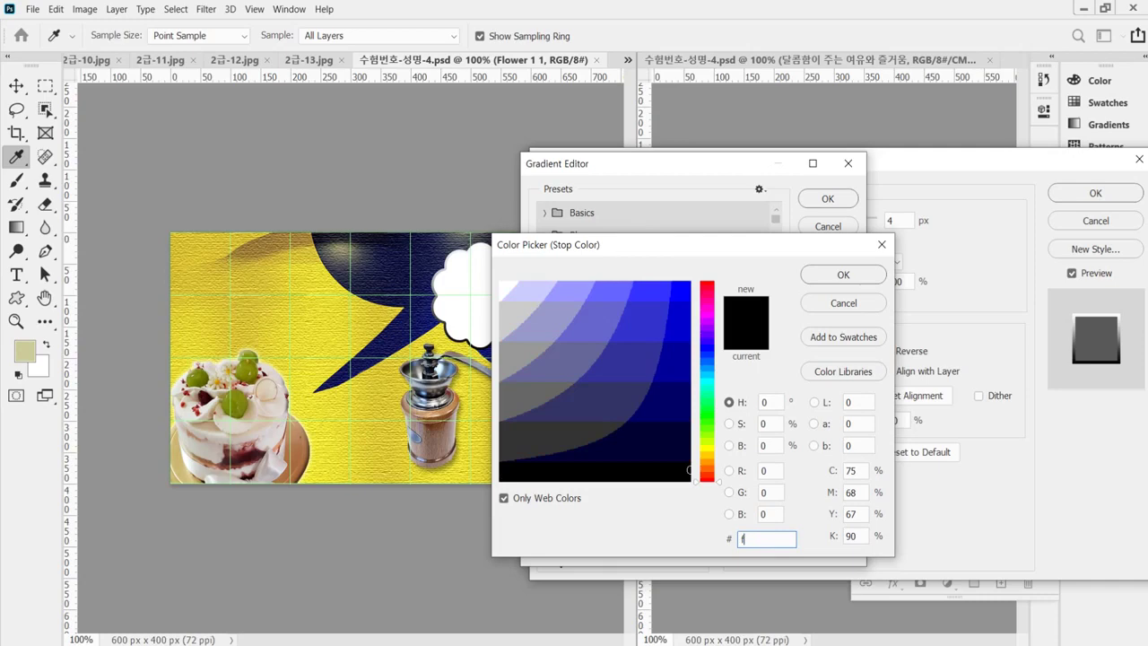
pyautogui.write('60')
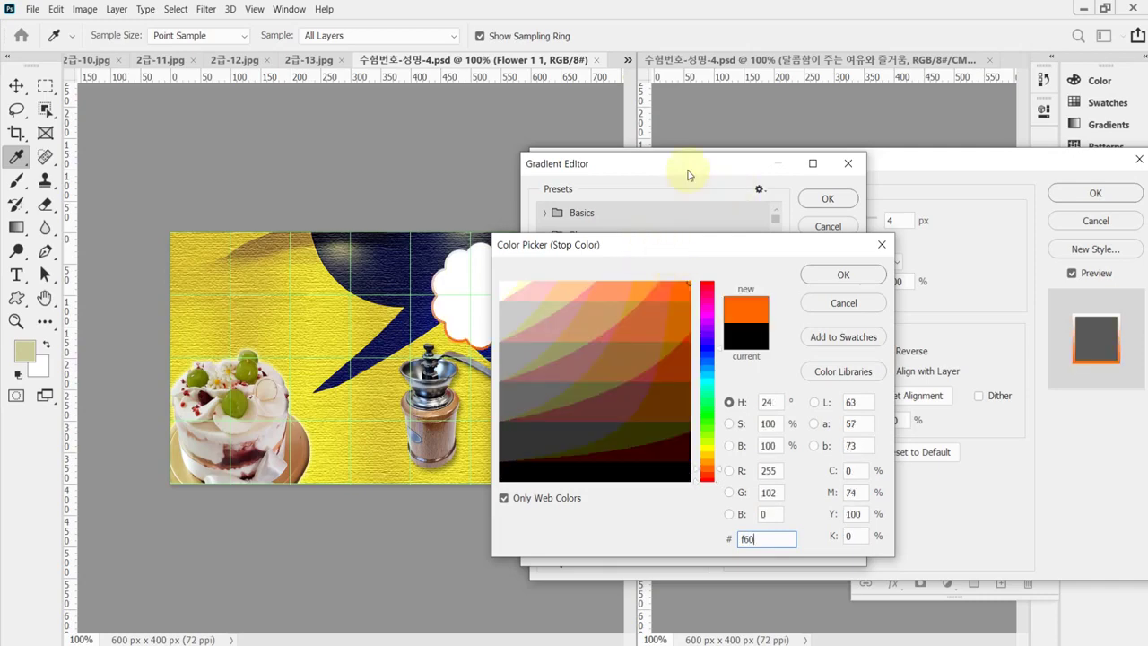
pyautogui.click(841, 275)
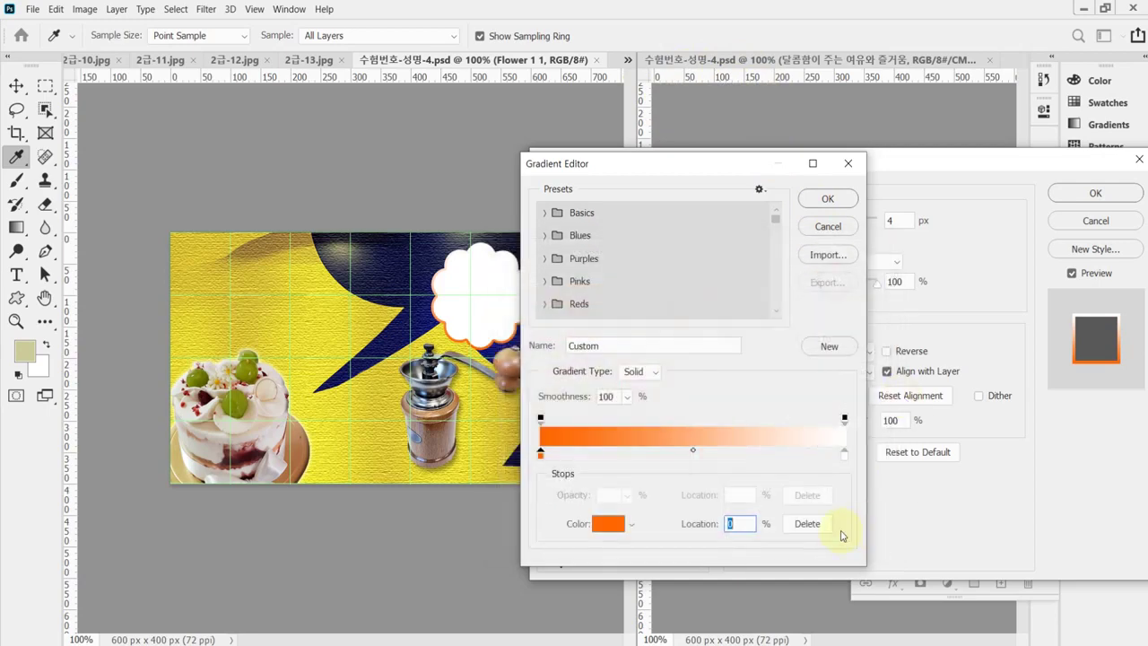
pyautogui.doubleClick(844, 454)
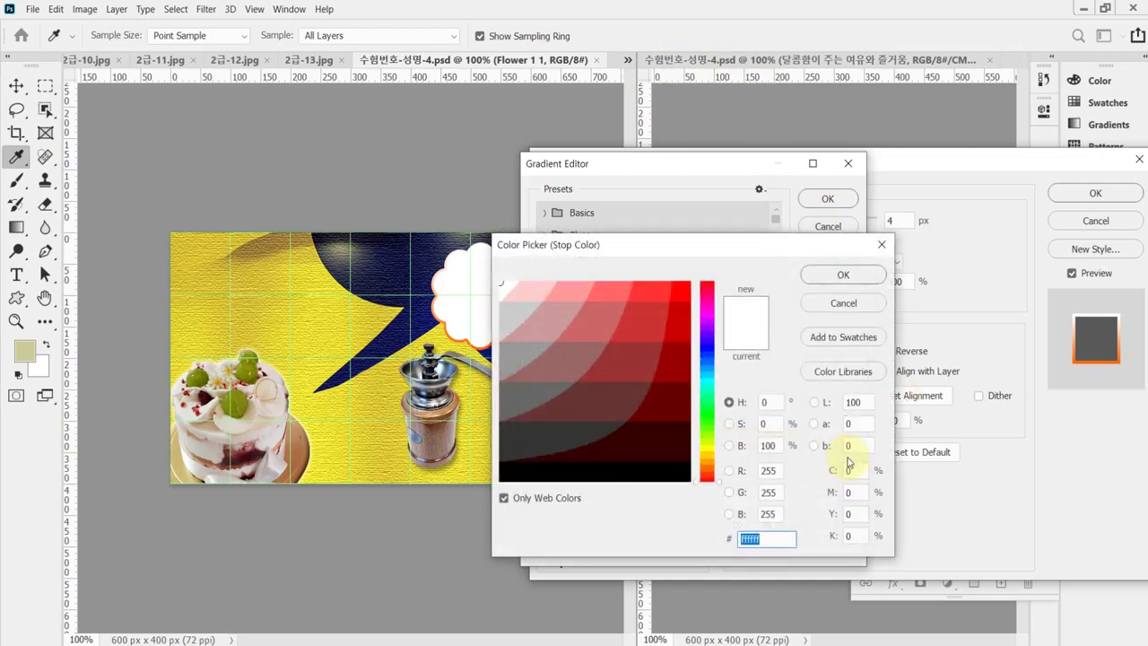
pyautogui.write('99f')
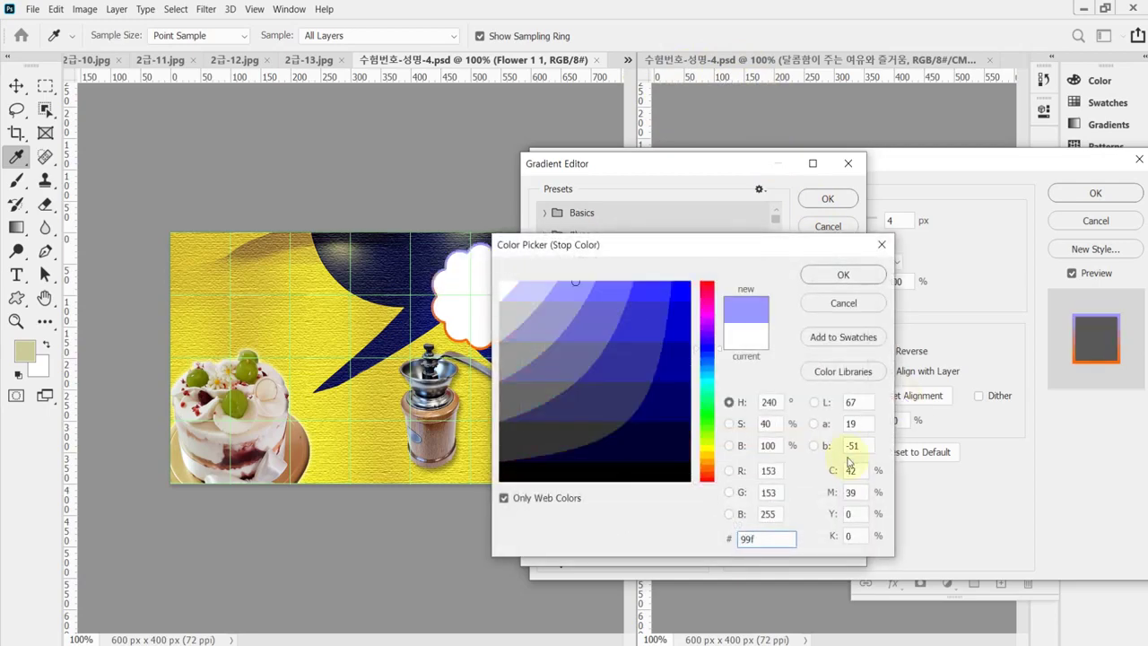
pyautogui.press('Return')
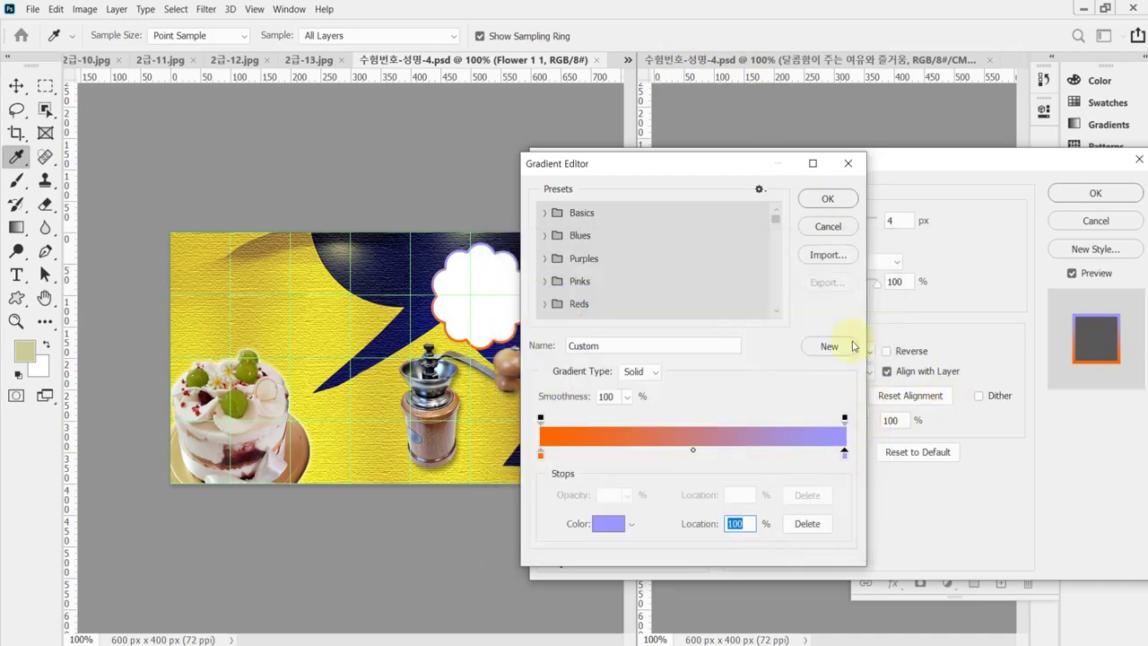
pyautogui.click(825, 198)
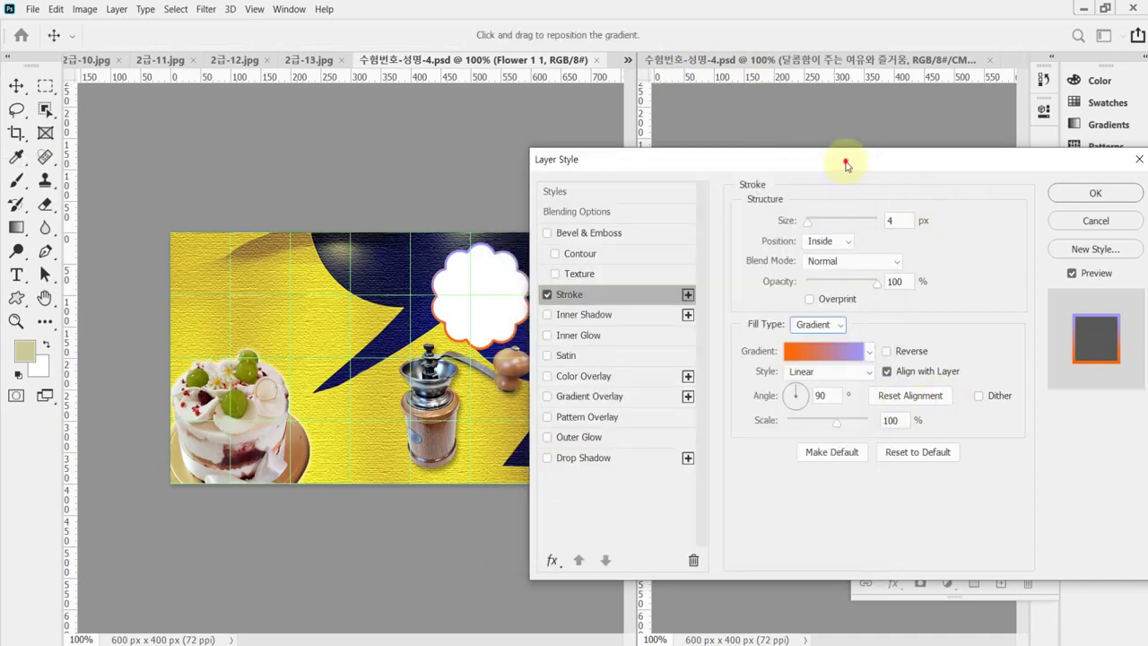
# Set the stroke gradient's angle to 0° and apply the layer style to the flower.
pyautogui.moveTo(846, 158); pyautogui.dragTo(853, 270)
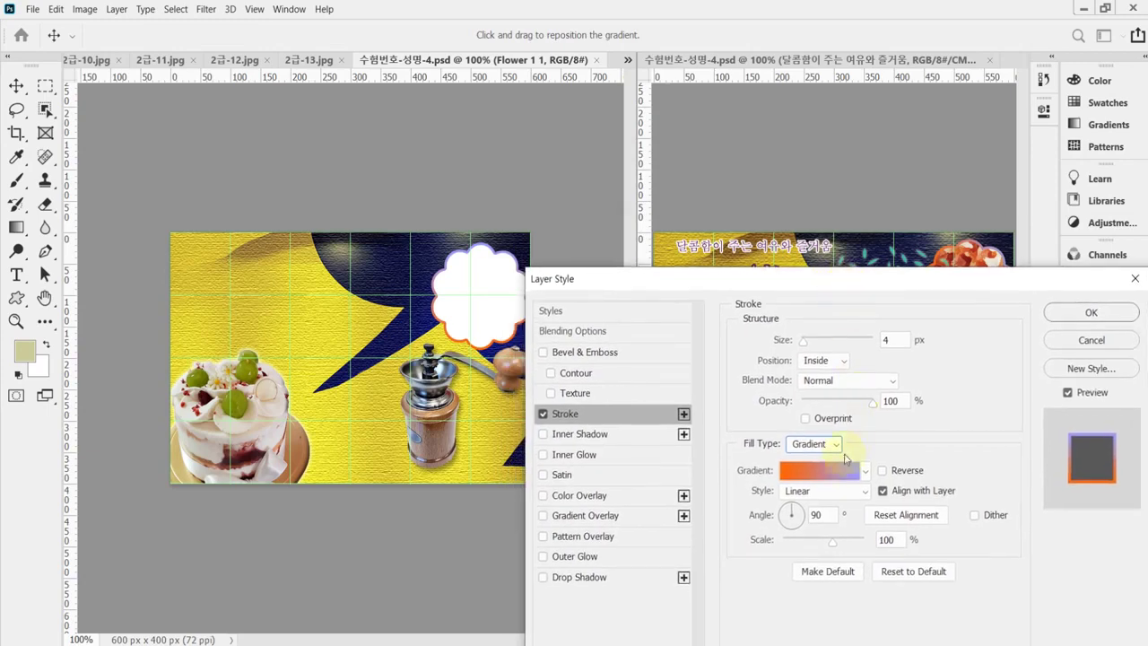
pyautogui.doubleClick(823, 515)
pyautogui.write('0')
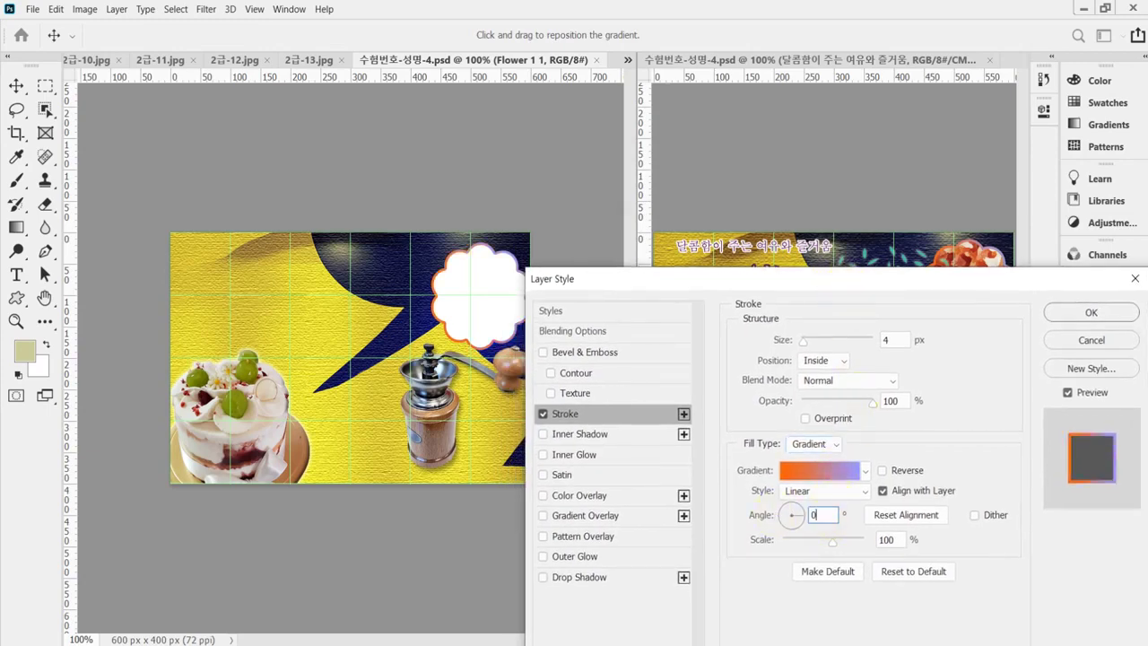
pyautogui.press('Return')
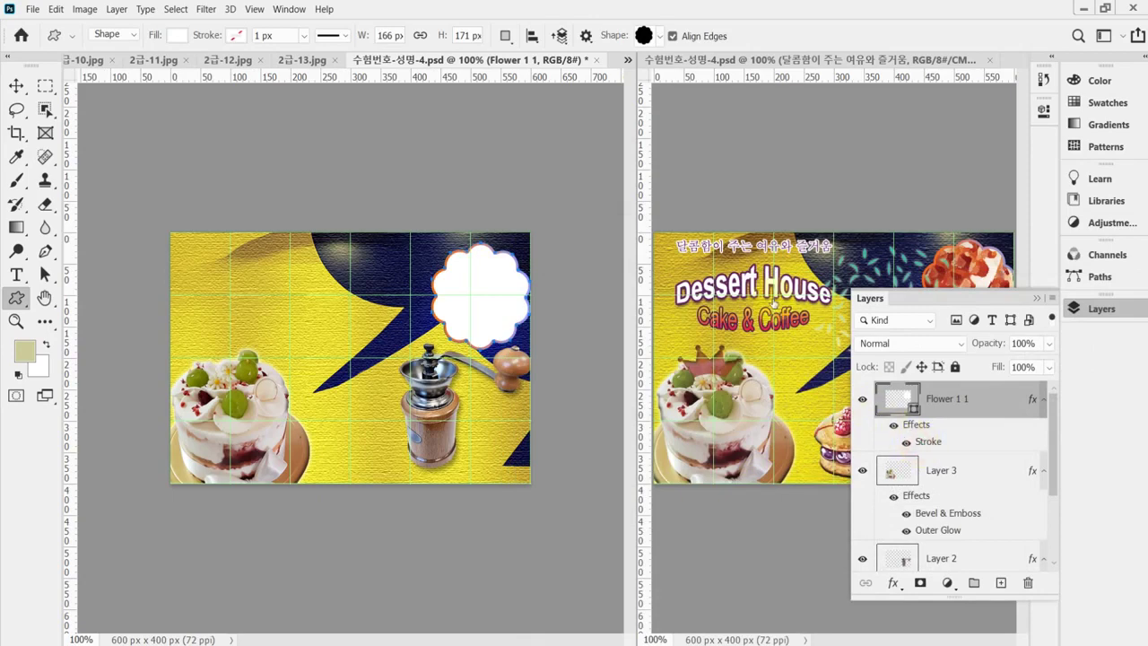
# Add a Drop Shadow to the flower with 75% opacity, 10 px distance and 10 px size, and save the document.
pyautogui.doubleClick(928, 442)
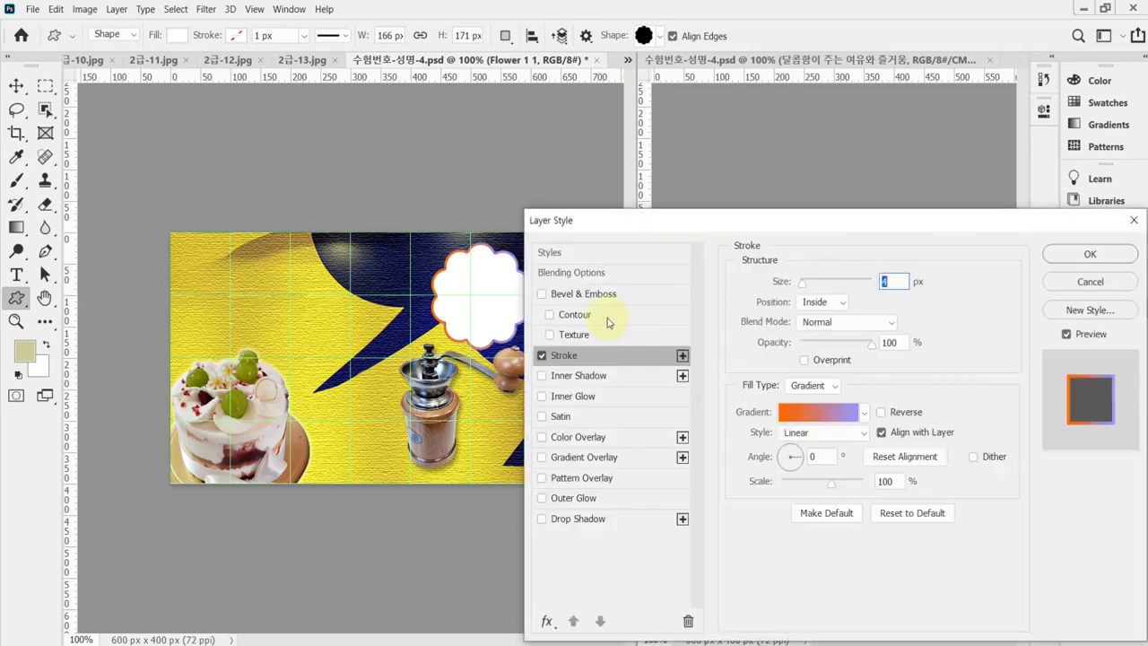
pyautogui.click(587, 519)
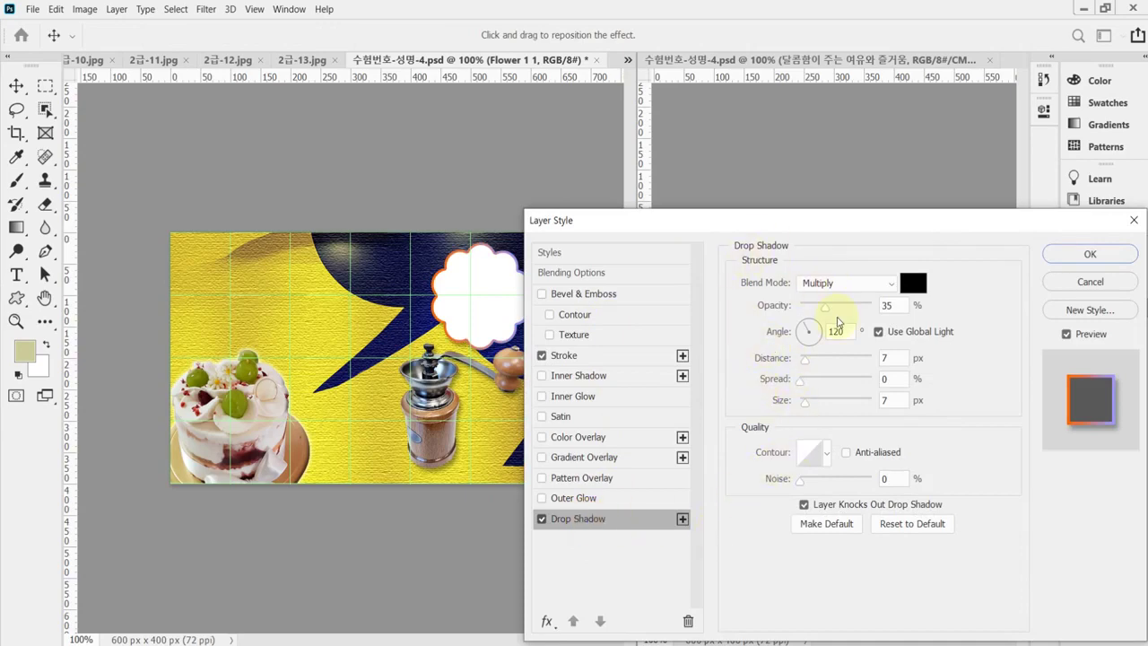
pyautogui.doubleClick(887, 305)
pyautogui.write('75')
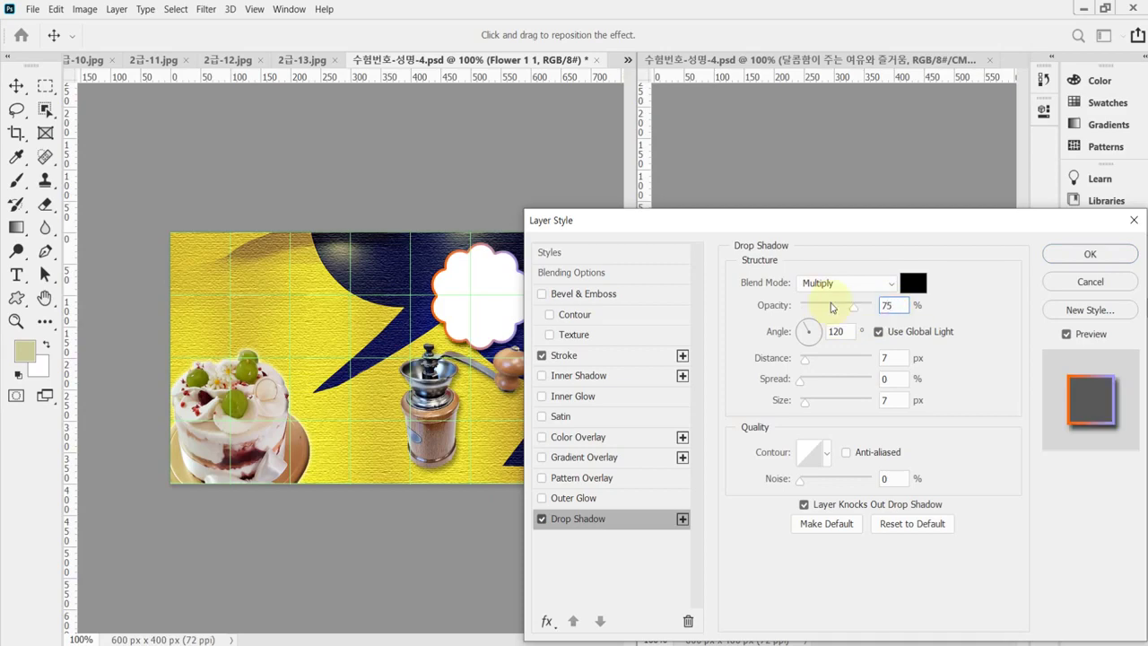
pyautogui.press('Tab')
pyautogui.press('Tab')
pyautogui.write('10')
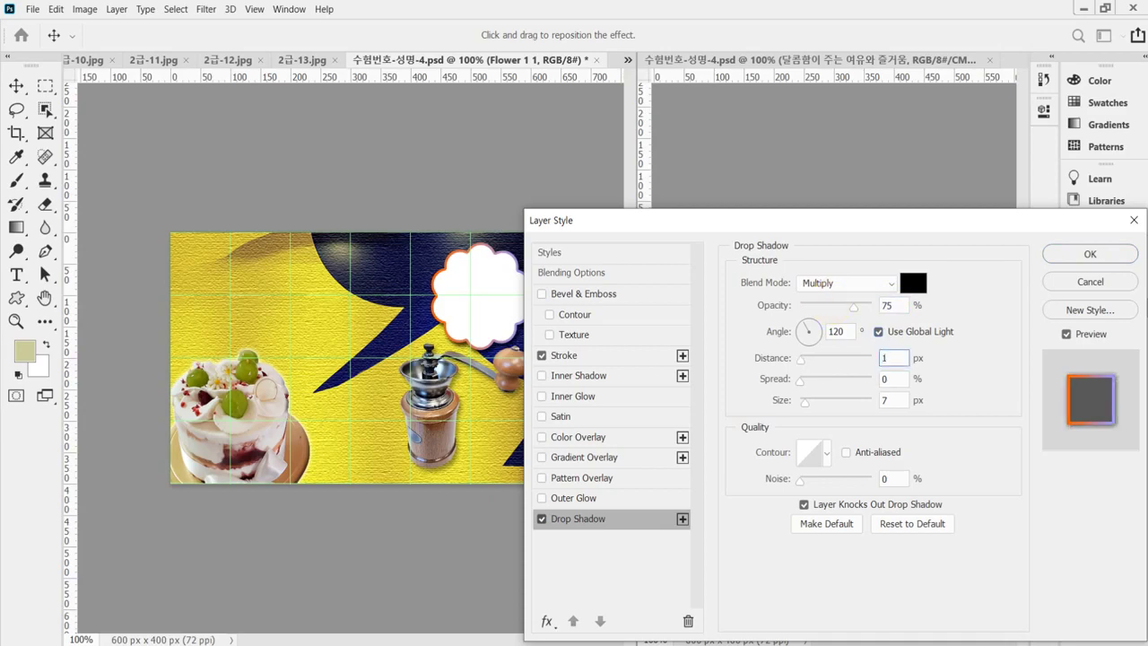
pyautogui.press('Tab')
pyautogui.press('Tab')
pyautogui.write('10')
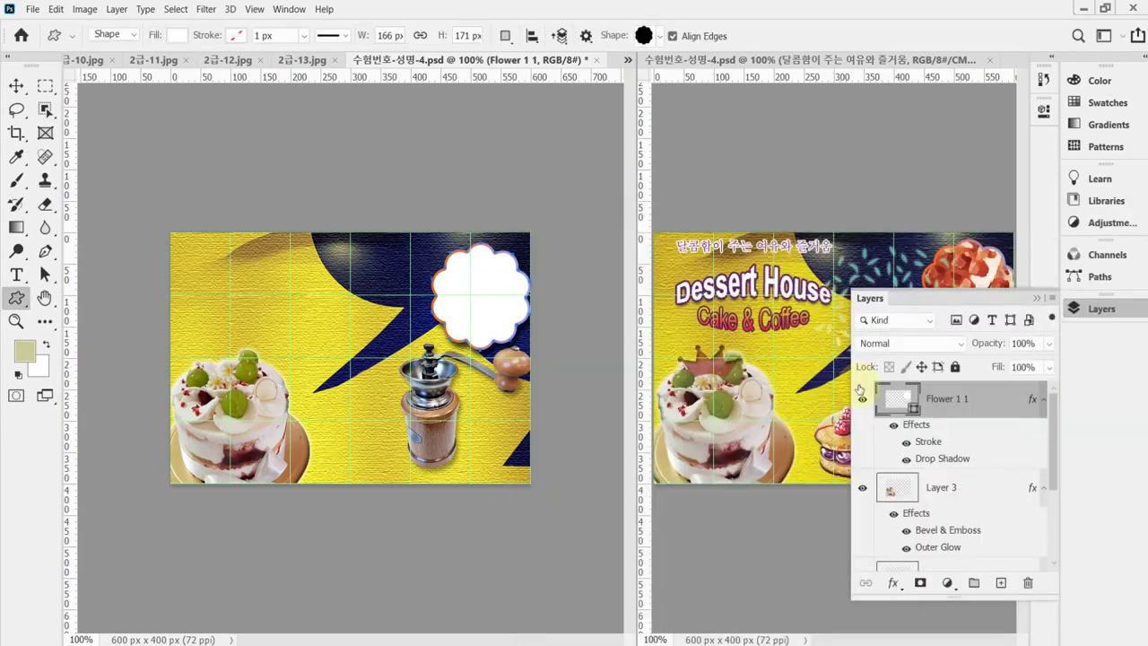
pyautogui.hotkey('ctrl', 's')
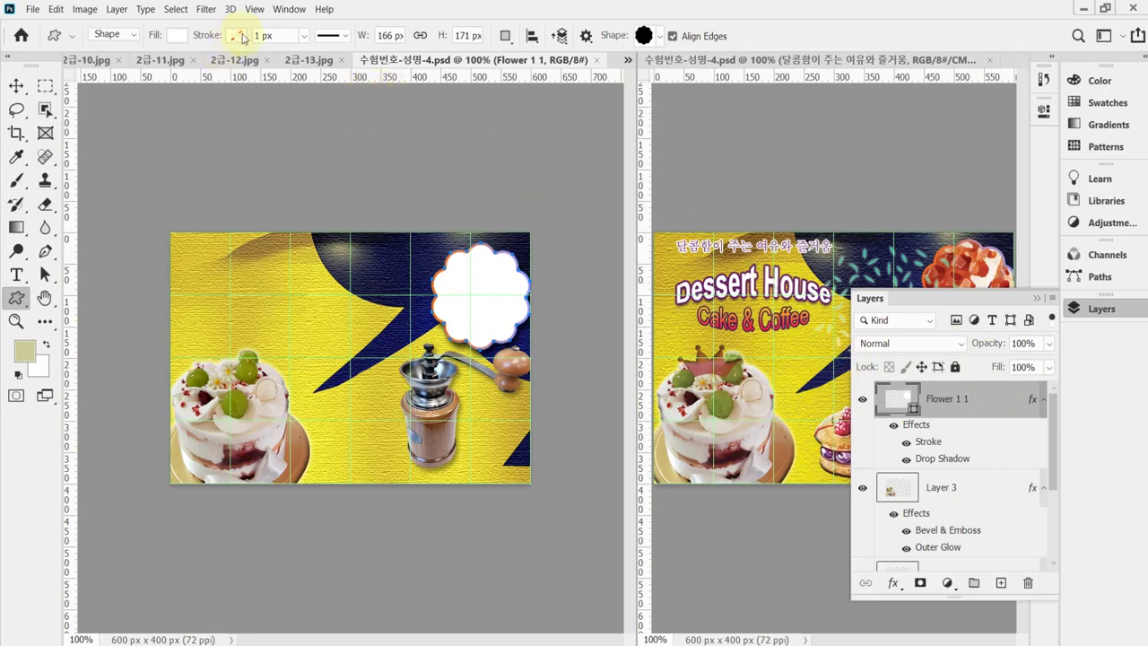
# Copy the entire waffle image from 2급-12.jpg into the banner document above the flower layer.
pyautogui.click(226, 61)
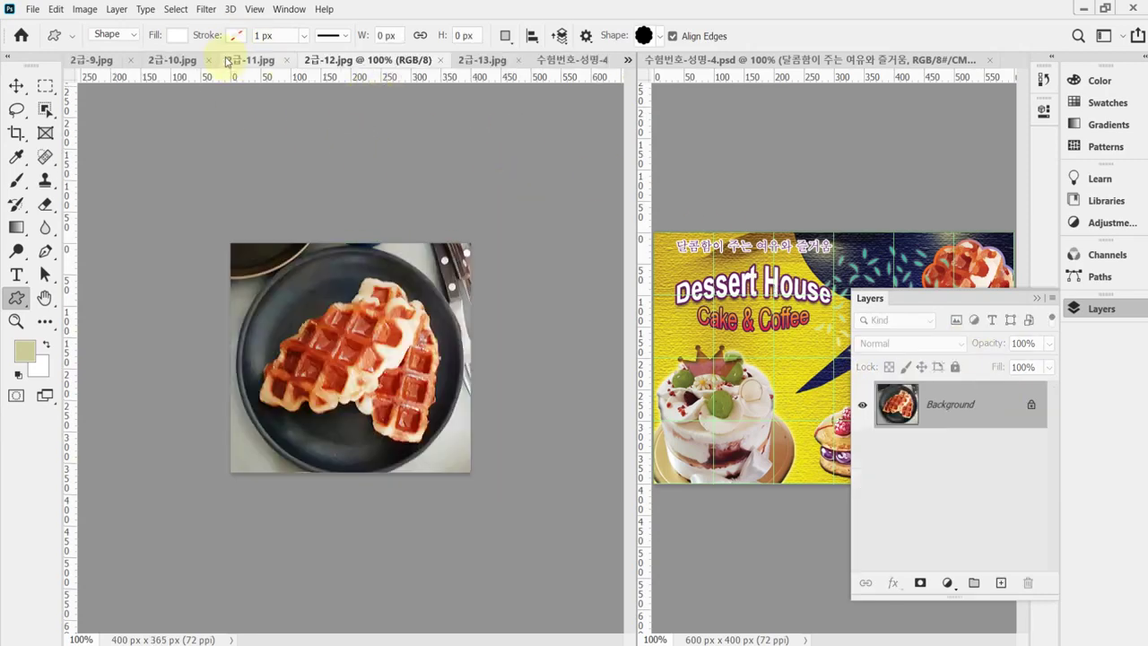
pyautogui.hotkey('ctrl', 'a')
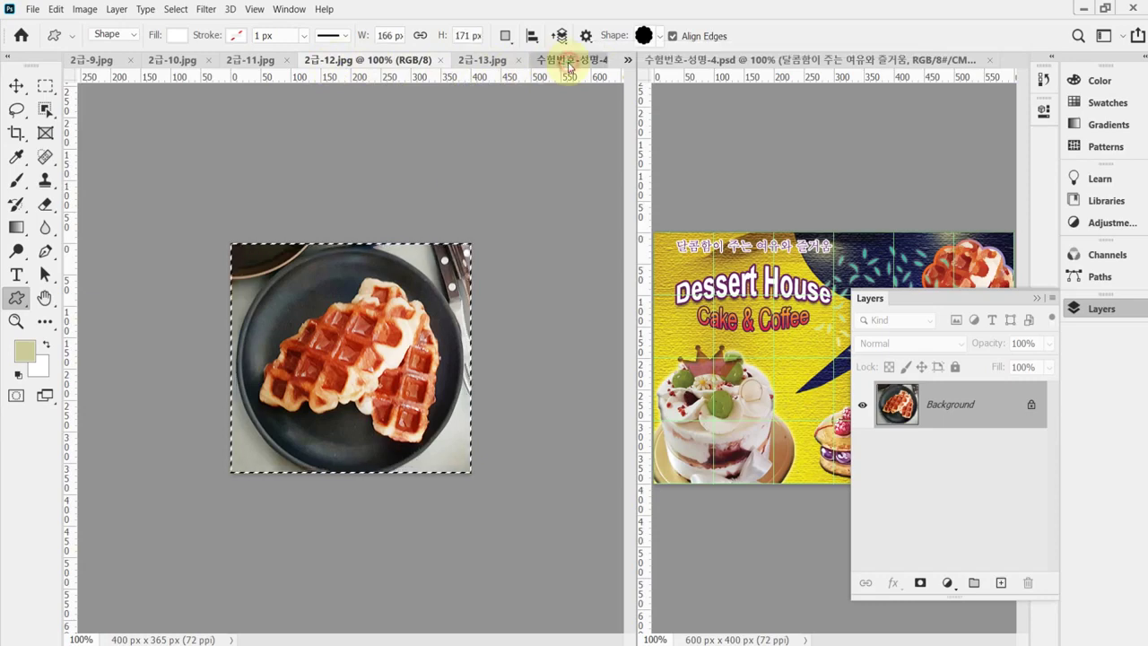
pyautogui.click(569, 60)
pyautogui.moveTo(568, 60); pyautogui.dragTo(351, 357)
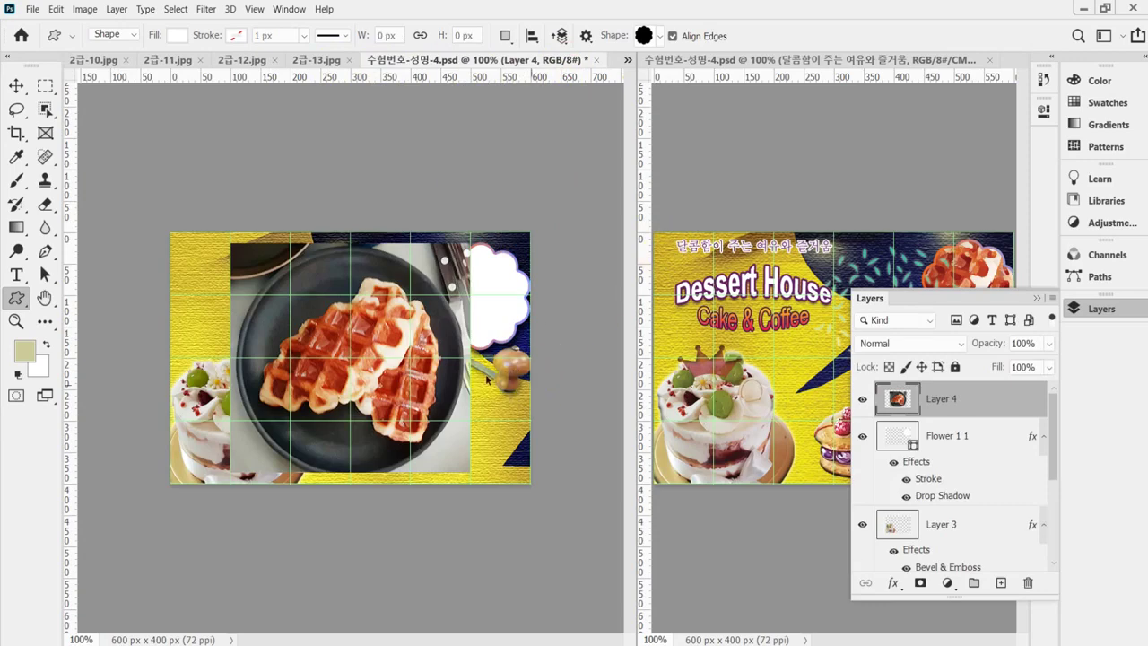
# Scale the waffle image to about 73% with Free Transform and position it so the waffles cover the flower.
pyautogui.hotkey('ctrl', 't')
pyautogui.moveTo(232, 470); pyautogui.dragTo(292, 414)
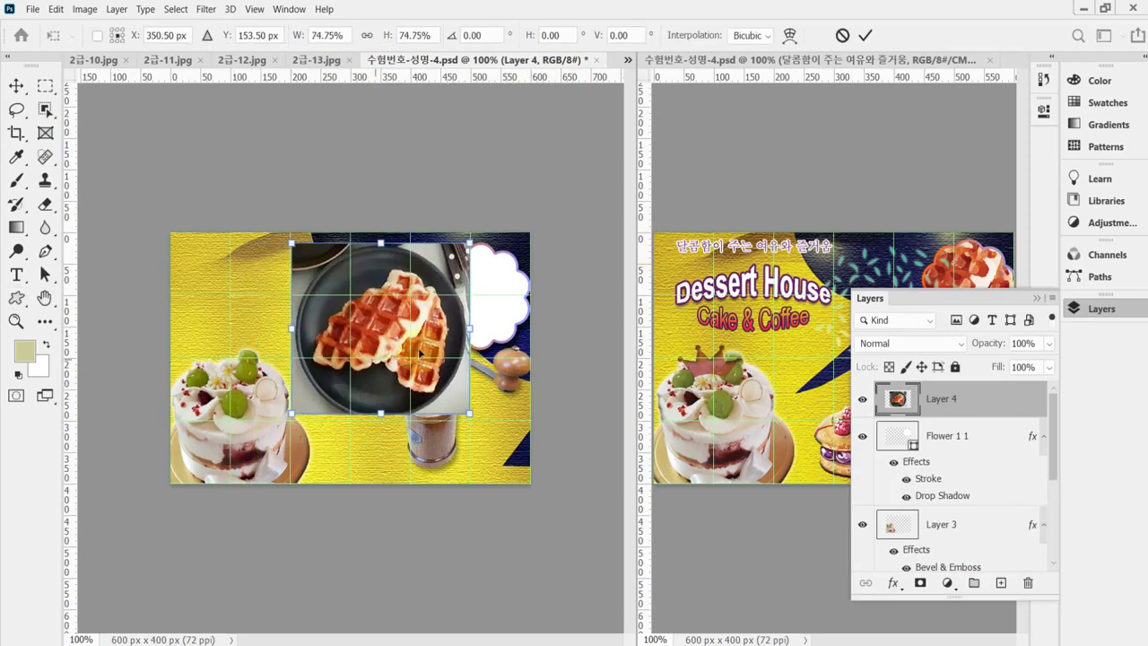
pyautogui.moveTo(408, 345); pyautogui.dragTo(487, 314)
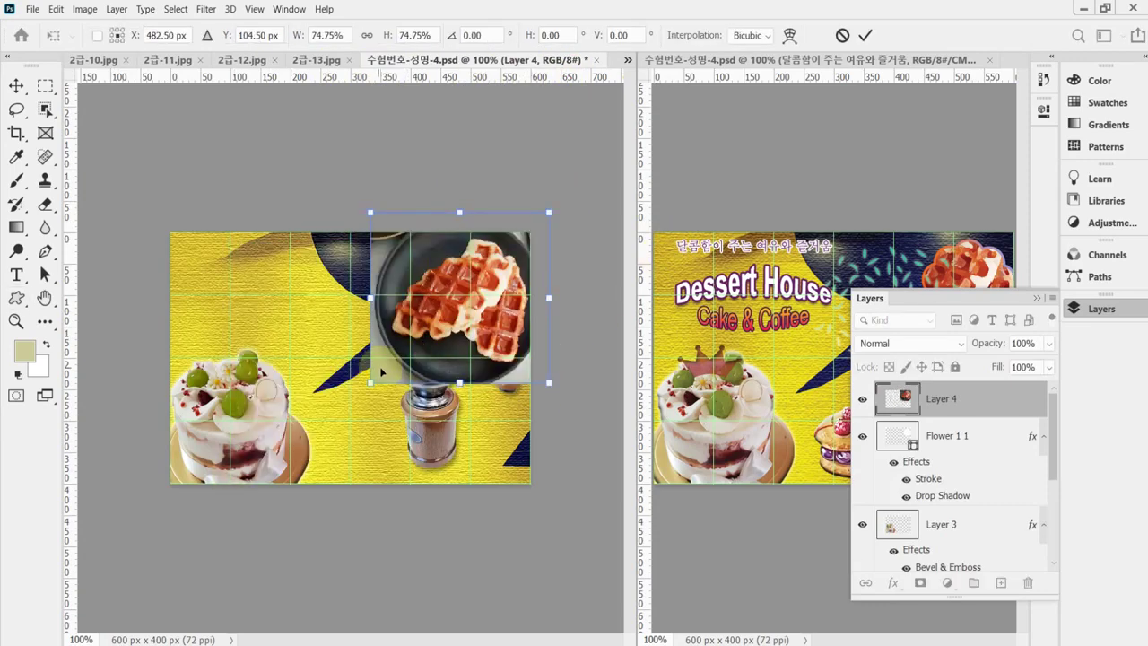
pyautogui.moveTo(370, 383); pyautogui.dragTo(376, 375)
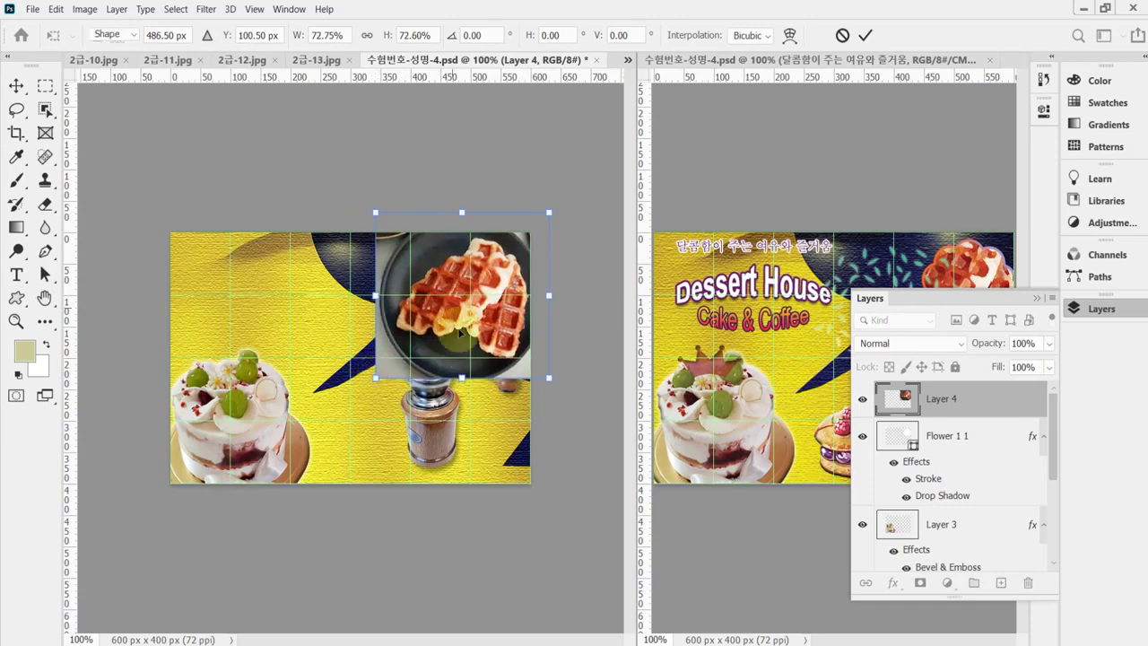
pyautogui.press('Return')
# Clip the waffle image layer to the Flower 1 1 shape layer with a clipping mask.
pyautogui.press('u')
pyautogui.click(539, 359)
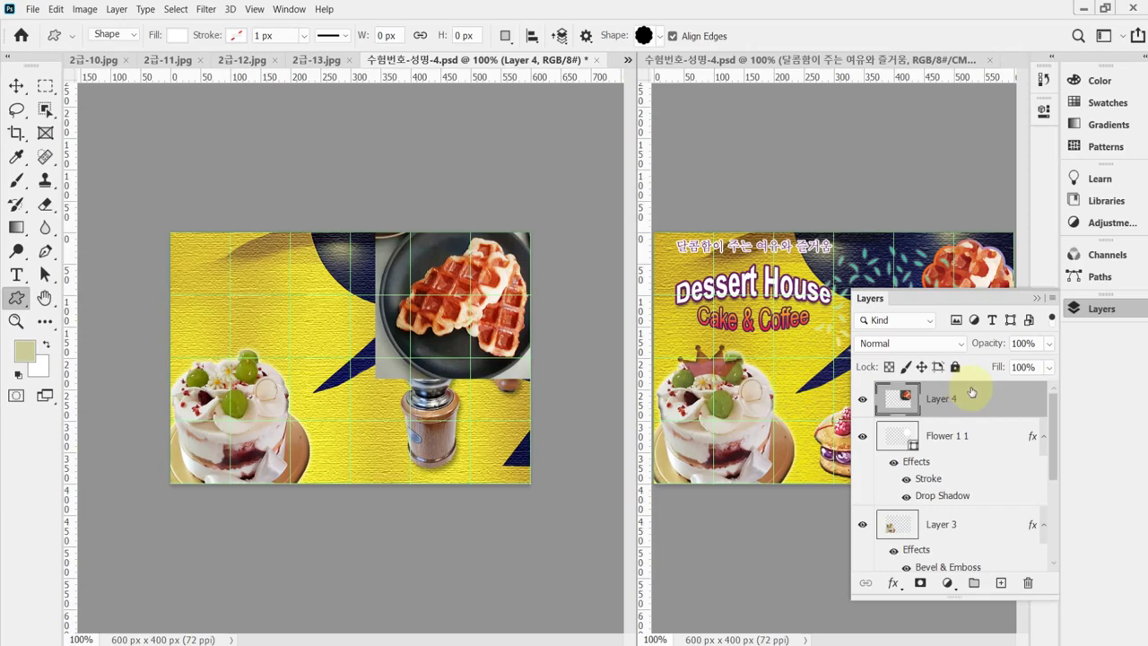
pyautogui.keyDown('alt'); pyautogui.click(981, 415); pyautogui.keyUp('alt')
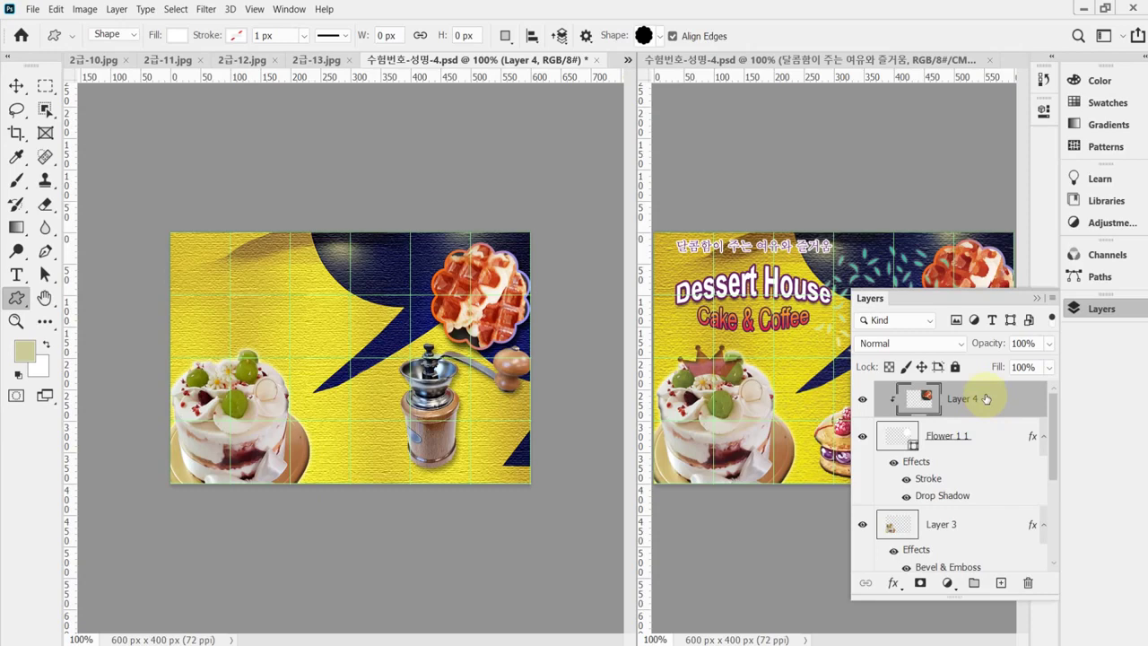
pyautogui.click(1099, 309)
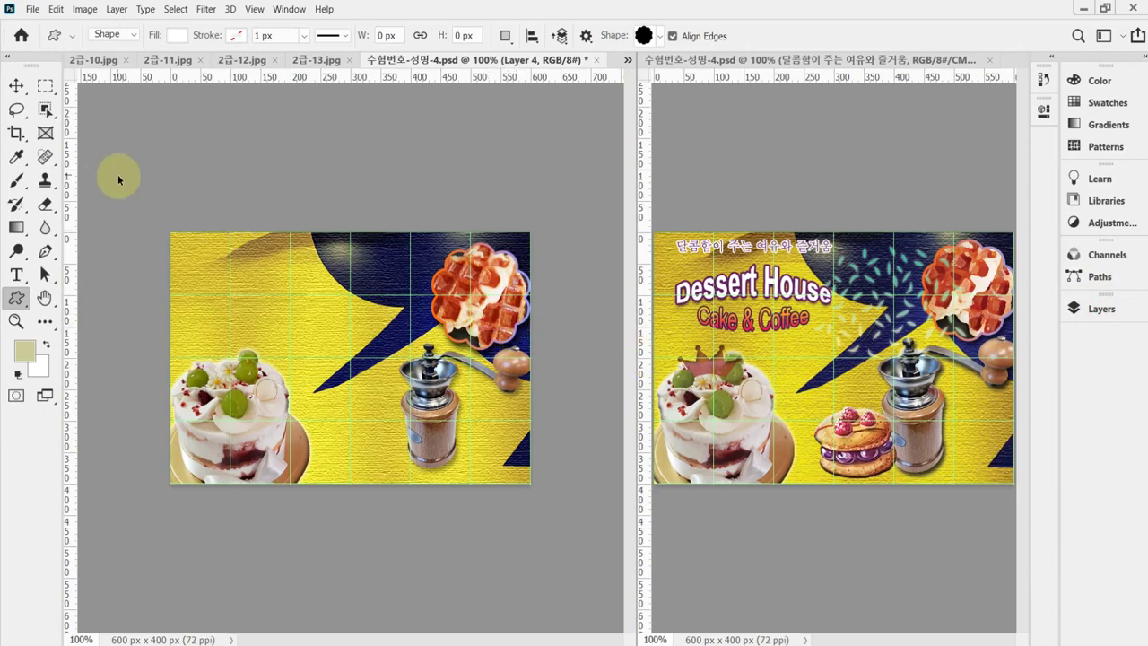
# Shift the clipped waffle image 4 px right and 6 px up with Free Transform, and save the document.
pyautogui.hotkey('ctrl', 't')
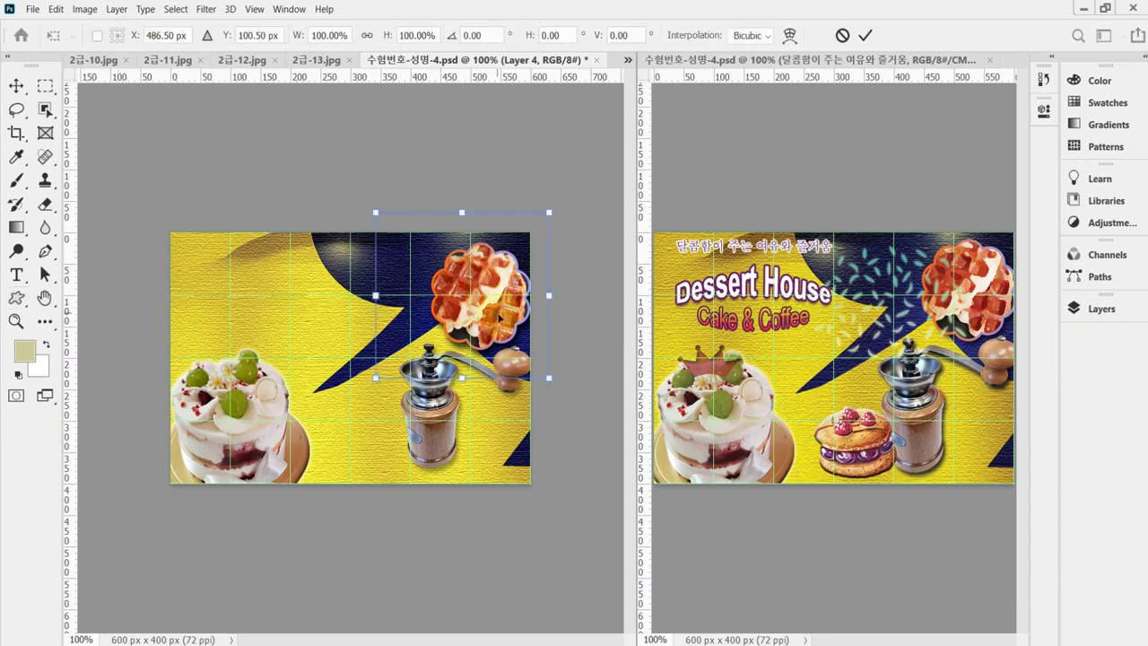
pyautogui.press('Right')
pyautogui.press('Right')
pyautogui.press('Right')
pyautogui.press('Right')
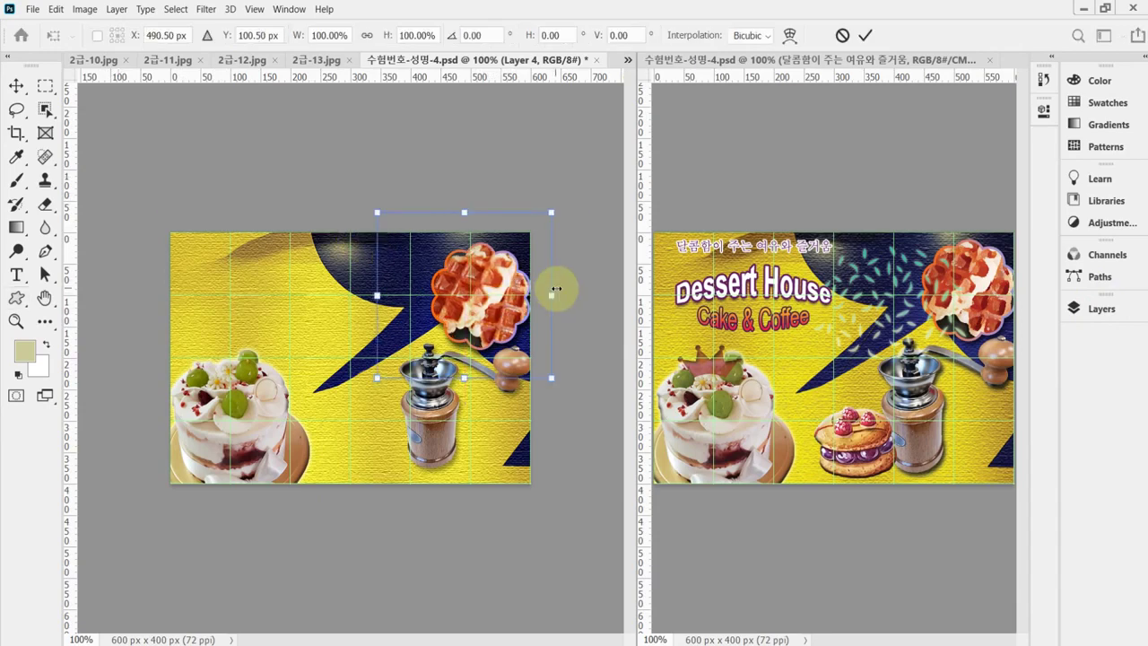
pyautogui.press('Right')
pyautogui.press('Right')
pyautogui.press('Right')
pyautogui.press('Up')
pyautogui.press('Up')
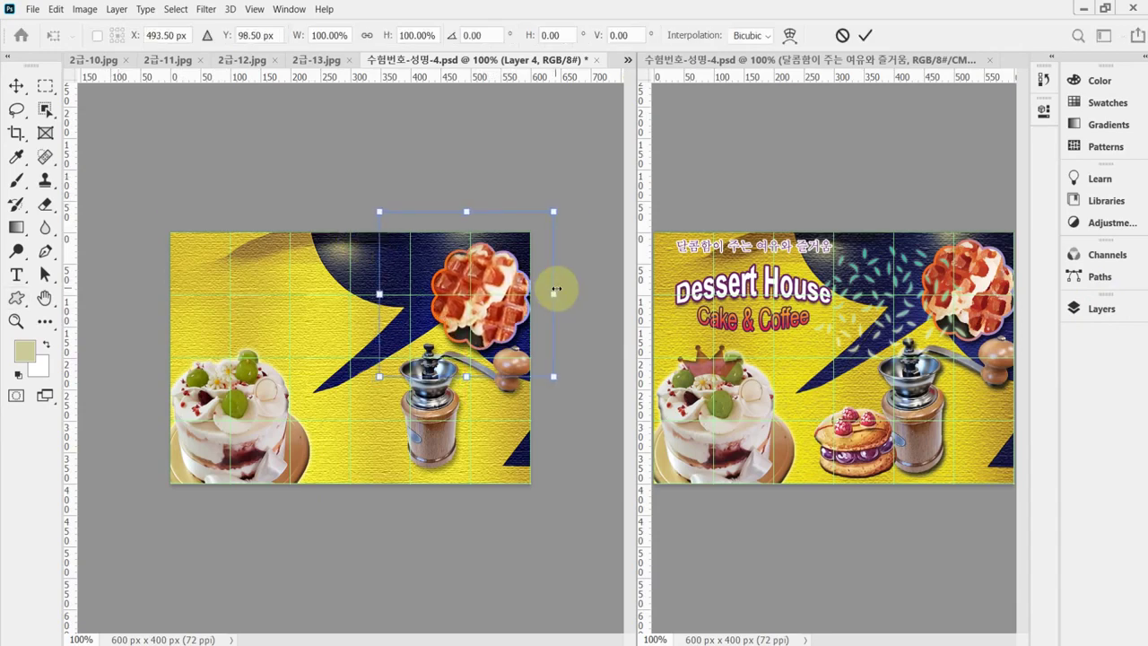
pyautogui.press('Up')
pyautogui.press('Up')
pyautogui.press('Up')
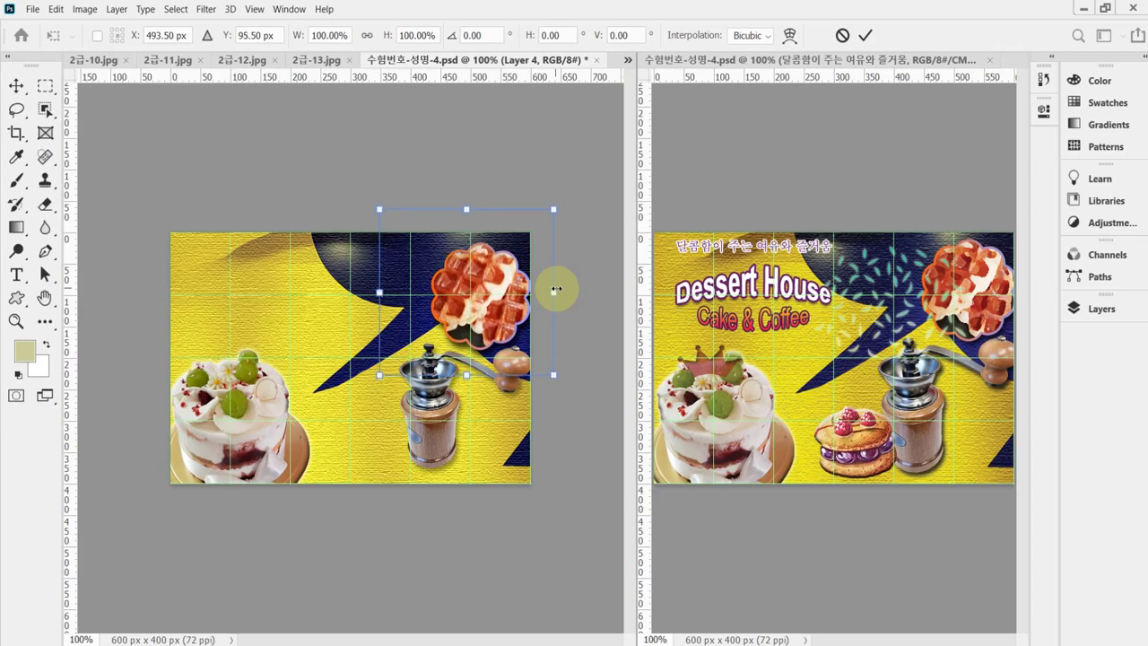
pyautogui.press('Left')
pyautogui.press('Left')
pyautogui.press('Left')
pyautogui.press('Left')
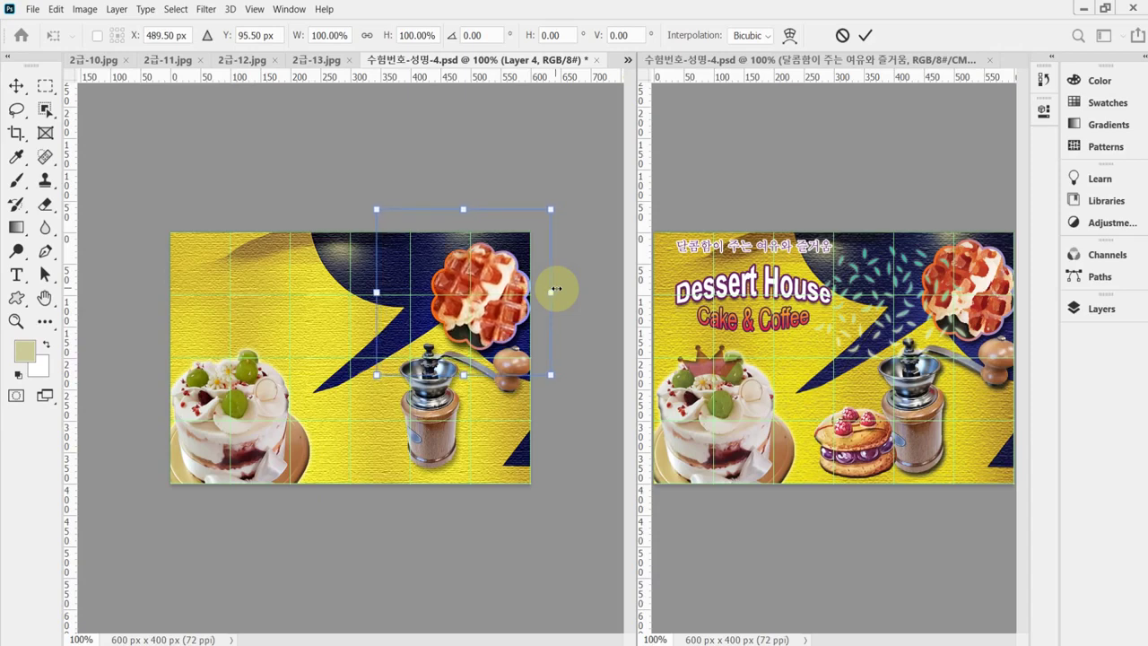
pyautogui.press('Up')
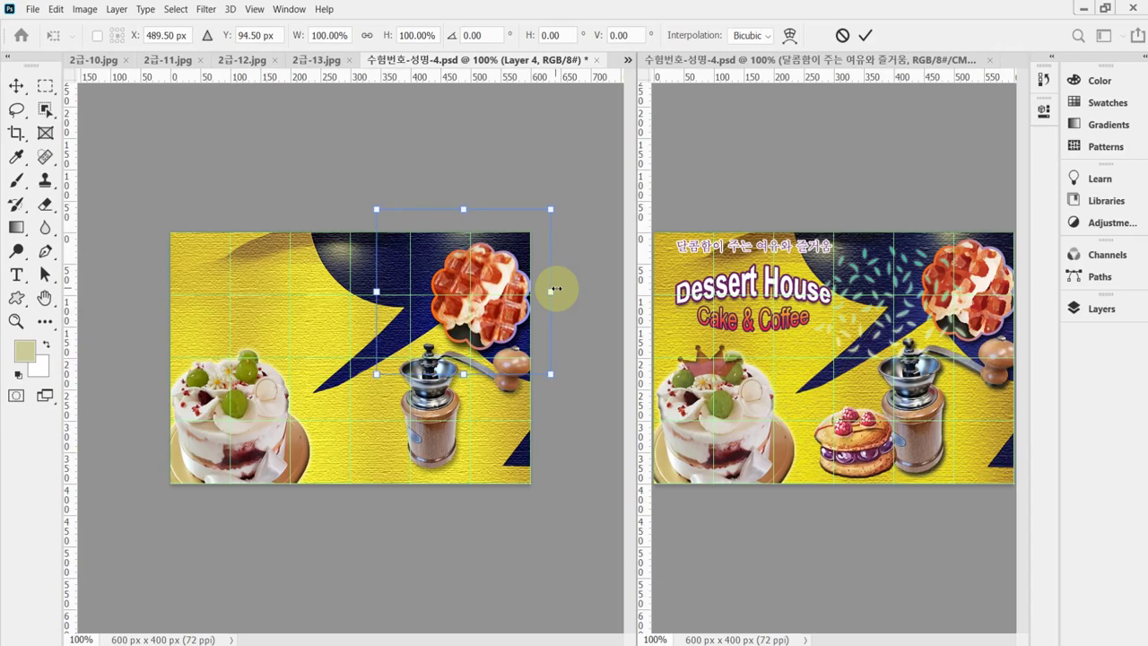
pyautogui.press('Right')
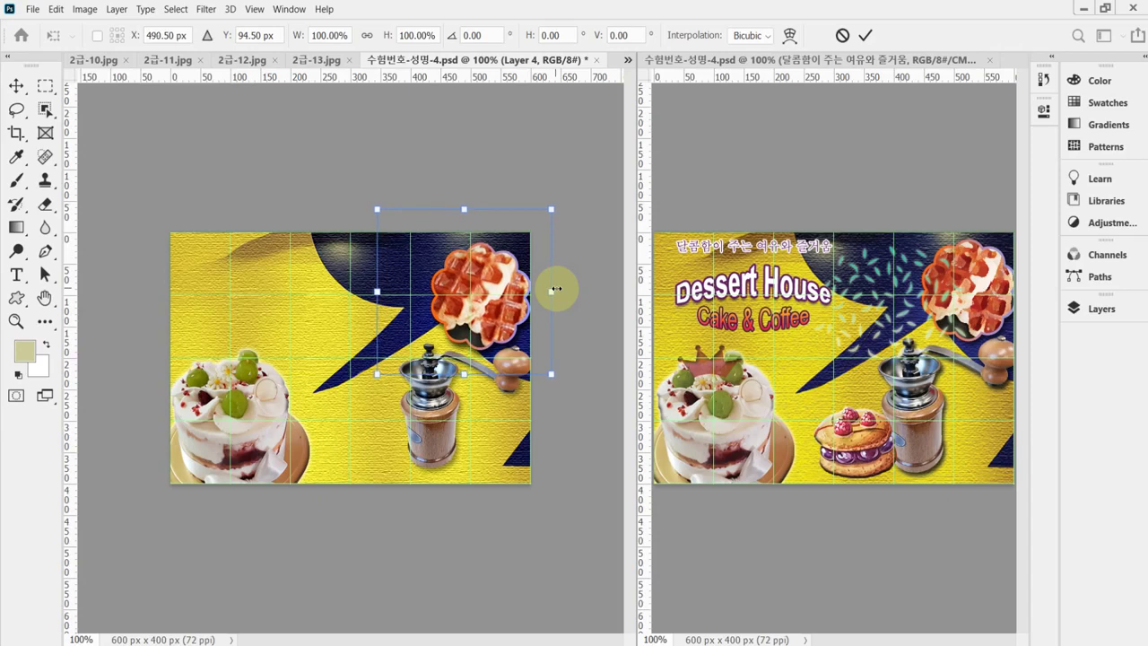
pyautogui.press('Return')
pyautogui.press('u')
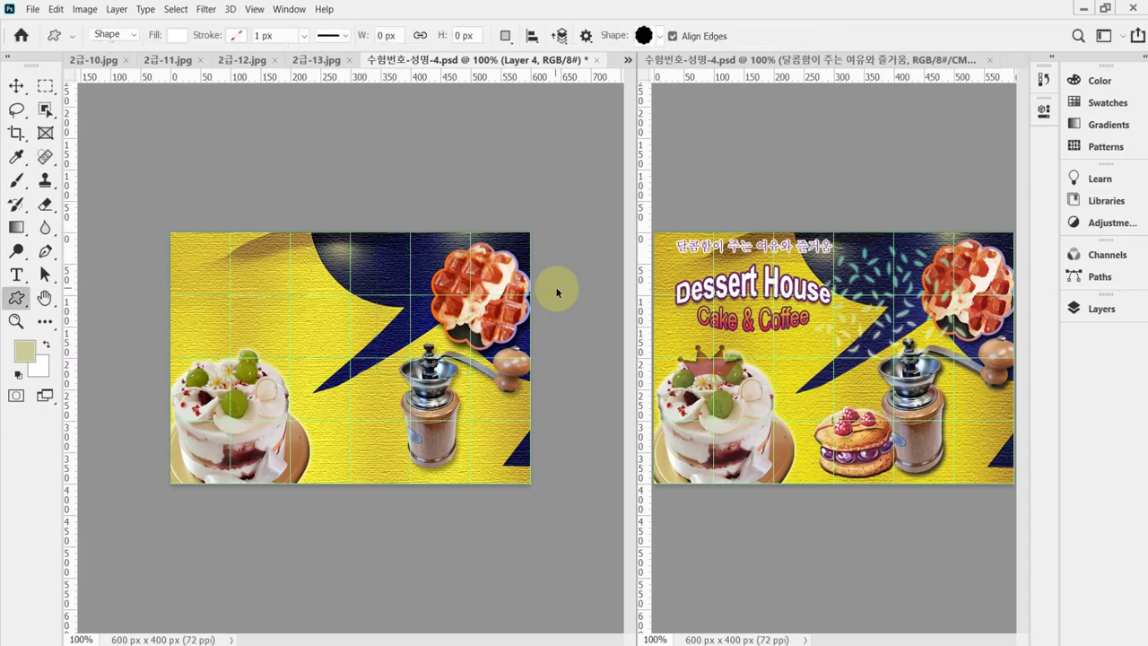
pyautogui.hotkey('ctrl', 's')
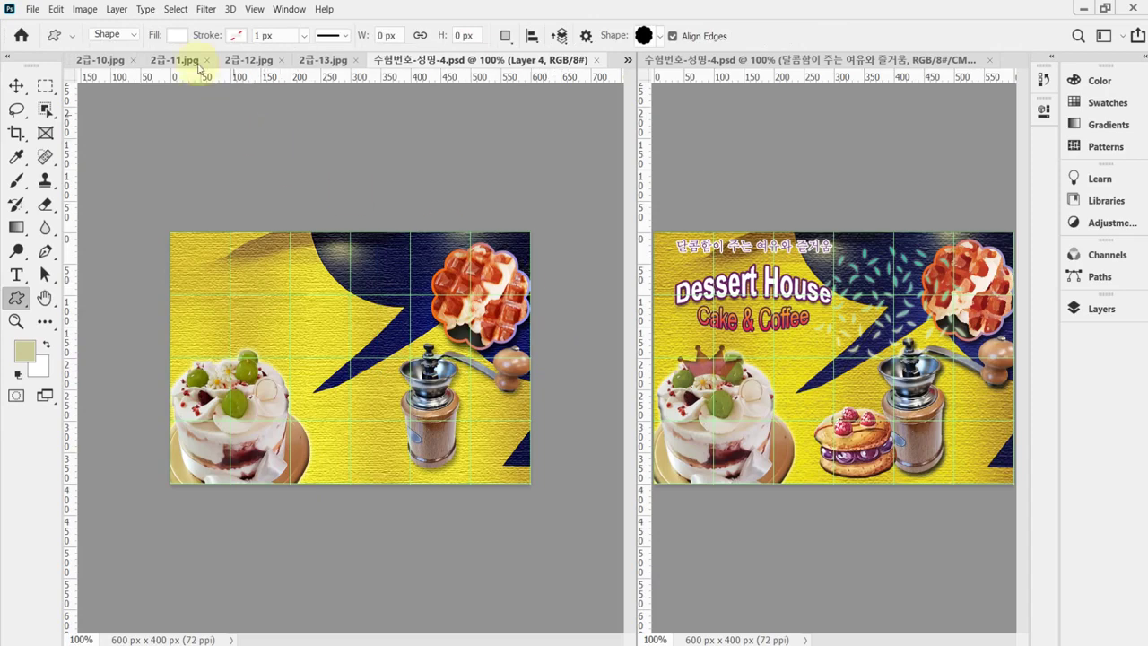
# Apply the Dry Brush filter to the waffle layer with brush size 2, brush detail 8 and texture 1, and save the document.
pyautogui.click(213, 15)
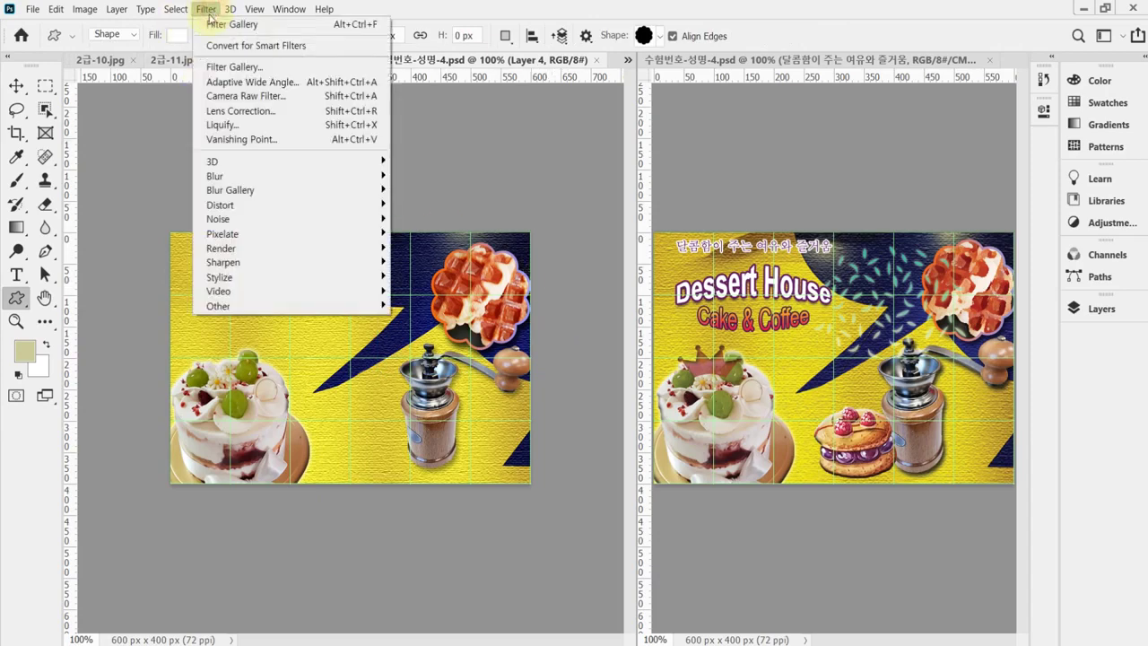
pyautogui.click(240, 69)
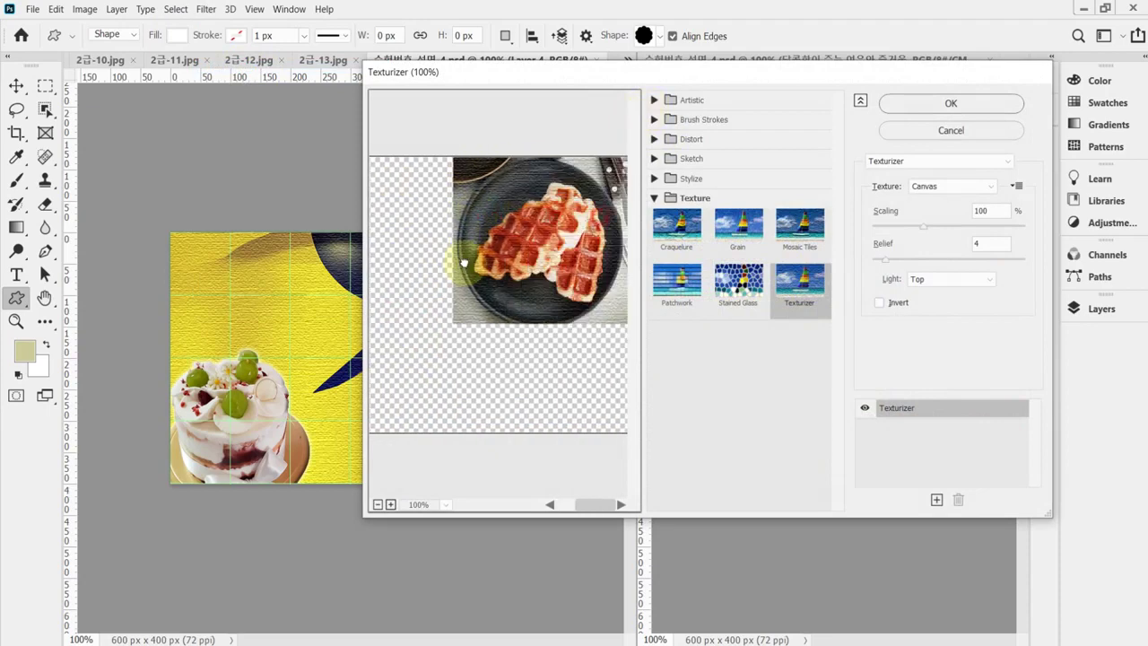
pyautogui.click(654, 101)
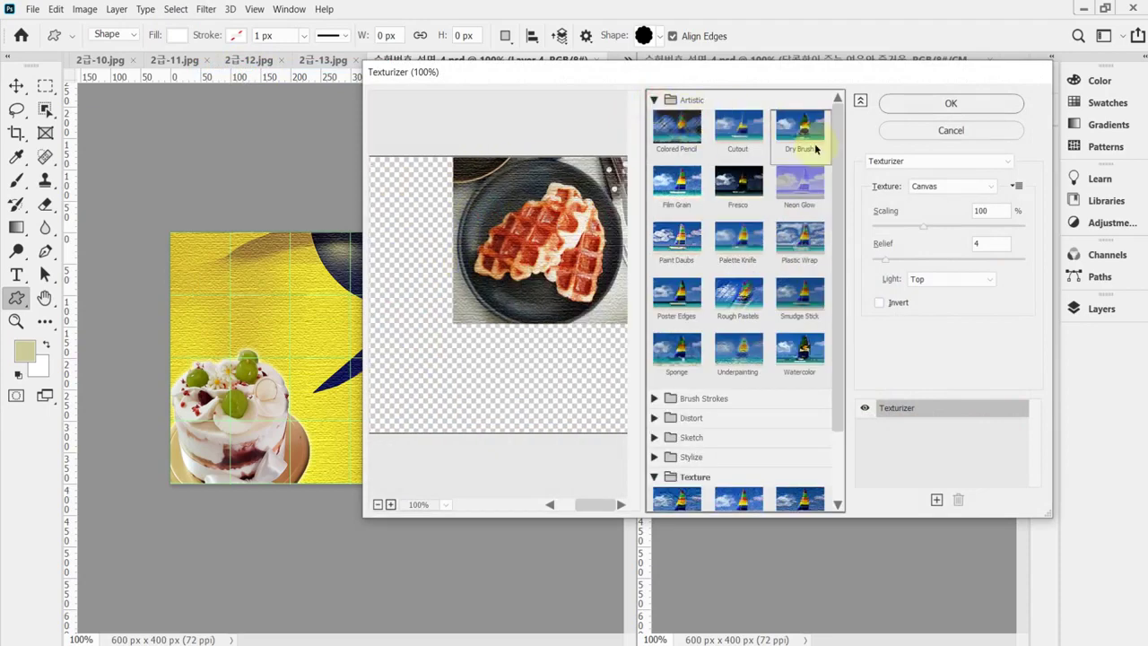
pyautogui.click(797, 127)
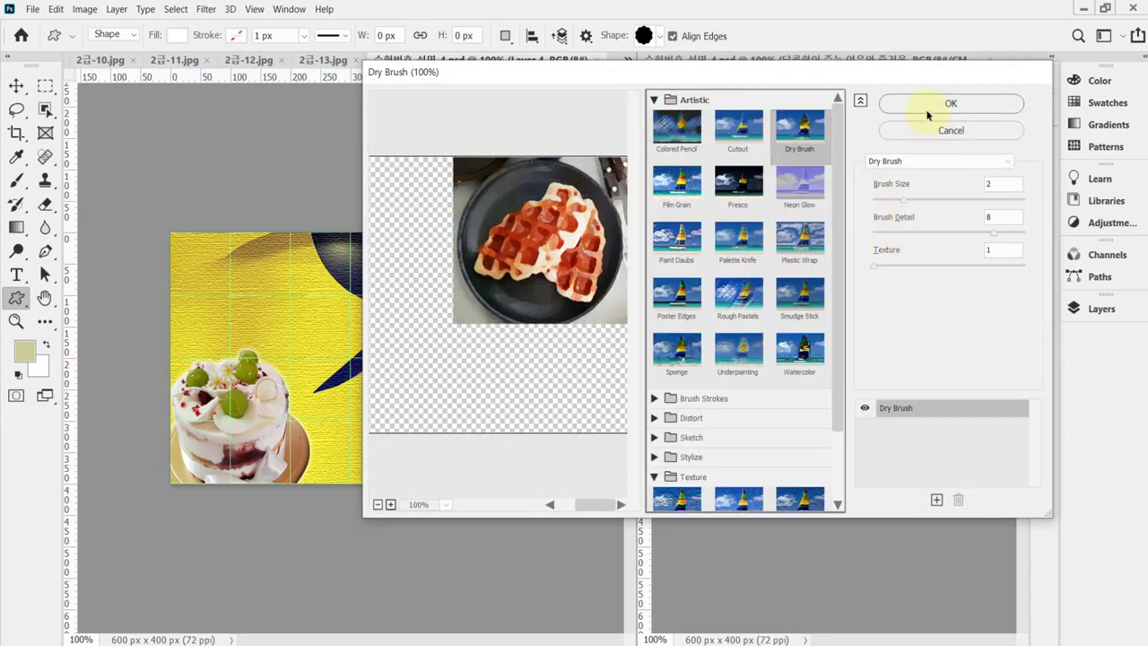
pyautogui.click(927, 108)
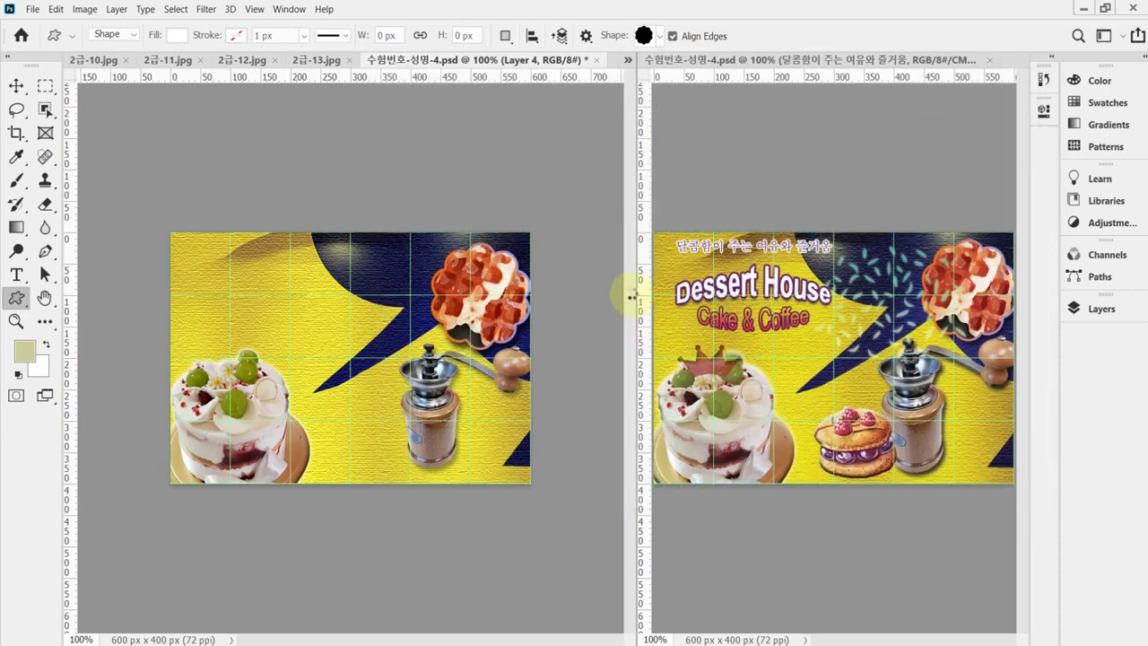
pyautogui.hotkey('ctrl', 's')
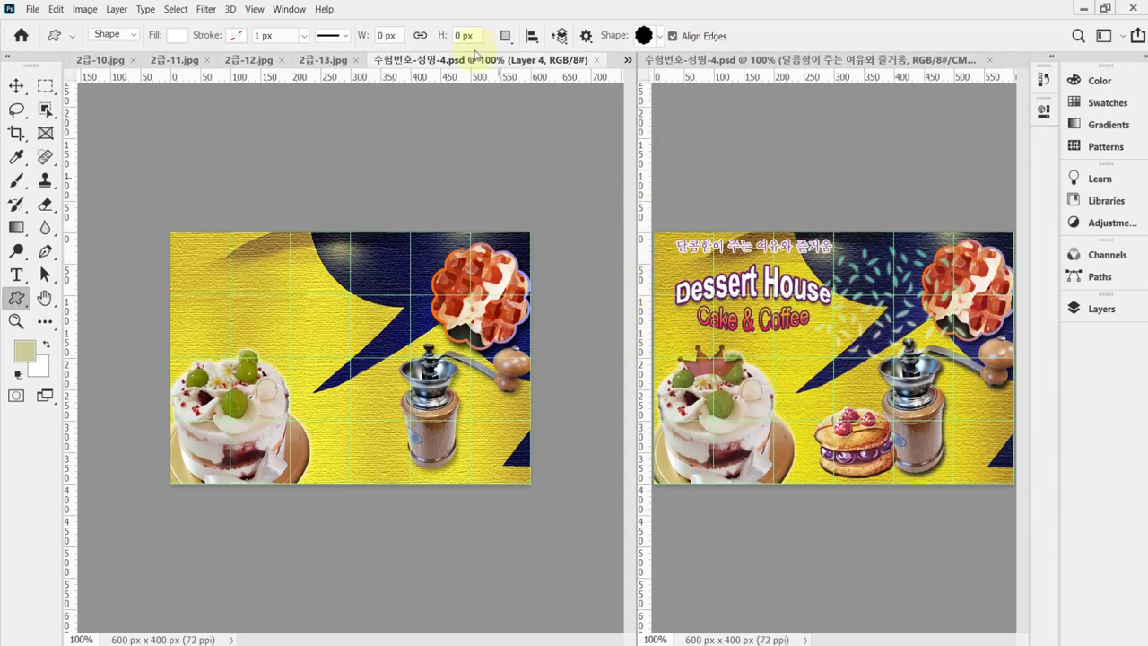
# Select the raspberry-topped pastry in 2급-13.jpg with the Quick Selection tool, leaving out its shadow.
pyautogui.click(318, 63)
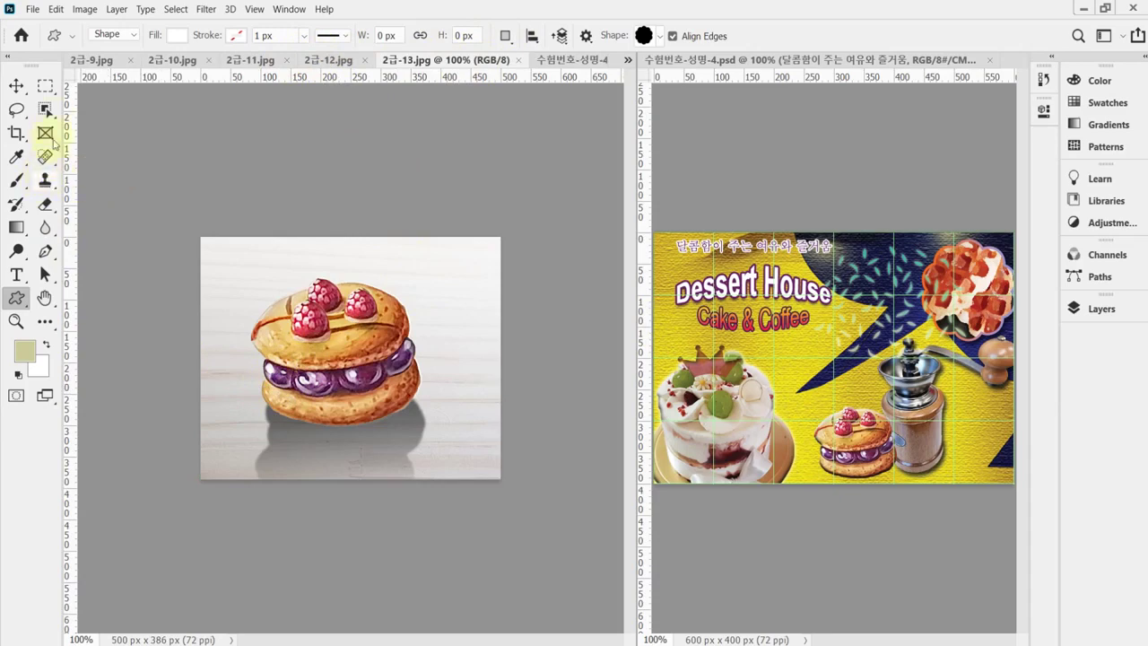
pyautogui.click(45, 109)
pyautogui.rightClick(45, 109)
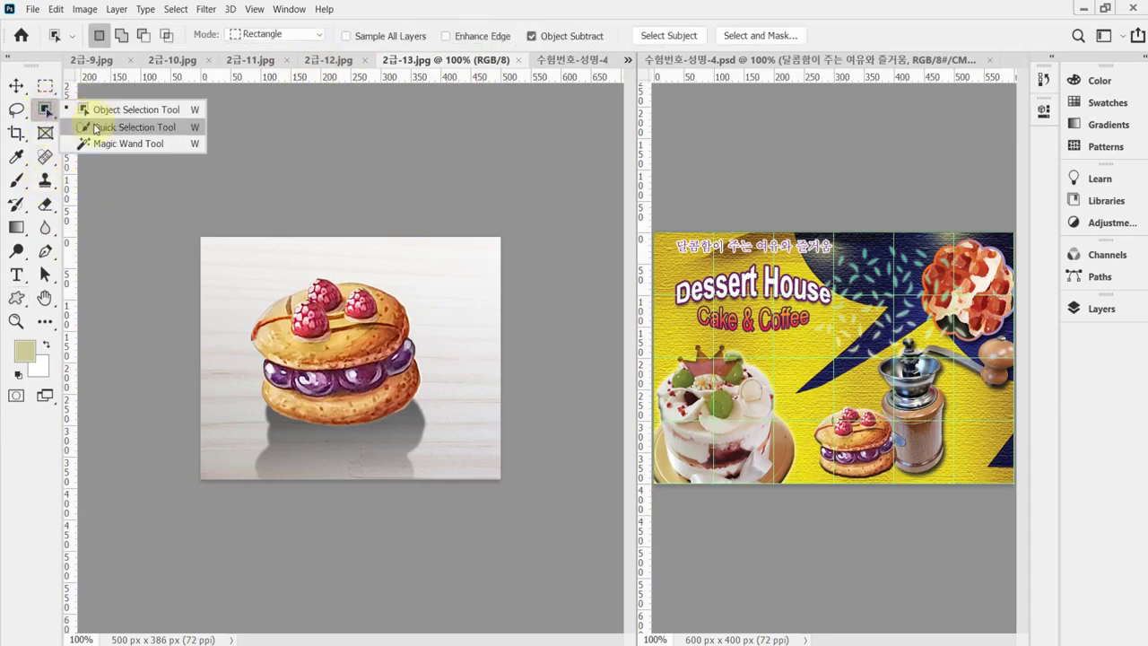
pyautogui.click(99, 126)
pyautogui.moveTo(307, 318)
pyautogui.mouseDown()
pyautogui.moveTo(302, 358)
pyautogui.moveTo(347, 370)
pyautogui.moveTo(284, 393)
pyautogui.moveTo(349, 399)
pyautogui.moveTo(388, 384)
pyautogui.moveTo(369, 329)
pyautogui.moveTo(345, 312)
pyautogui.moveTo(281, 317)
pyautogui.mouseUp()
pyautogui.hotkey('ctrl', '+')
pyautogui.hotkey('ctrl', '+')
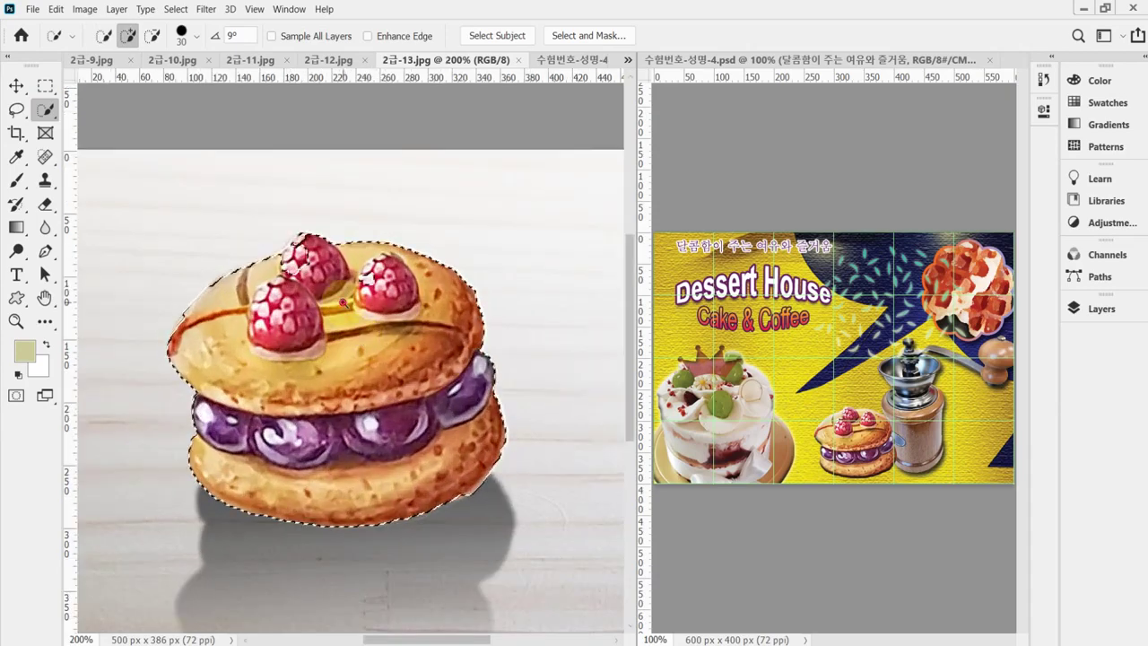
# Refine the pastry selection around the back raspberry, reducing the Quick Selection brush to 6 px.
pyautogui.moveTo(293, 222); pyautogui.dragTo(285, 218)
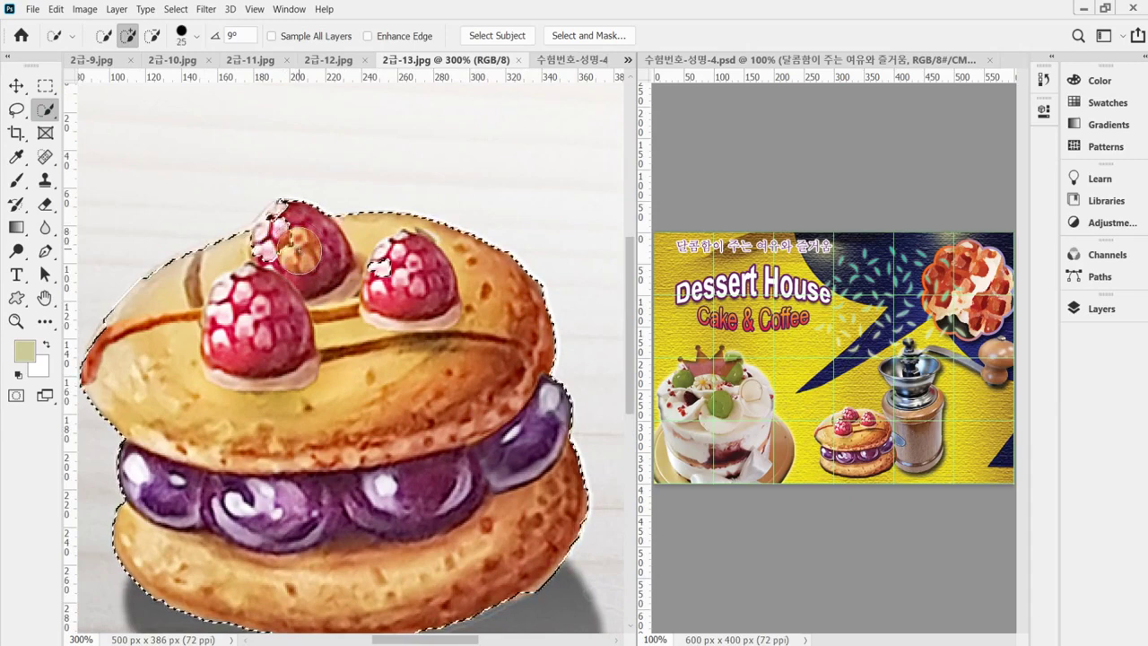
pyautogui.press('[')
pyautogui.press('[')
pyautogui.press('[')
pyautogui.press('[')
pyautogui.press('[')
pyautogui.press('[')
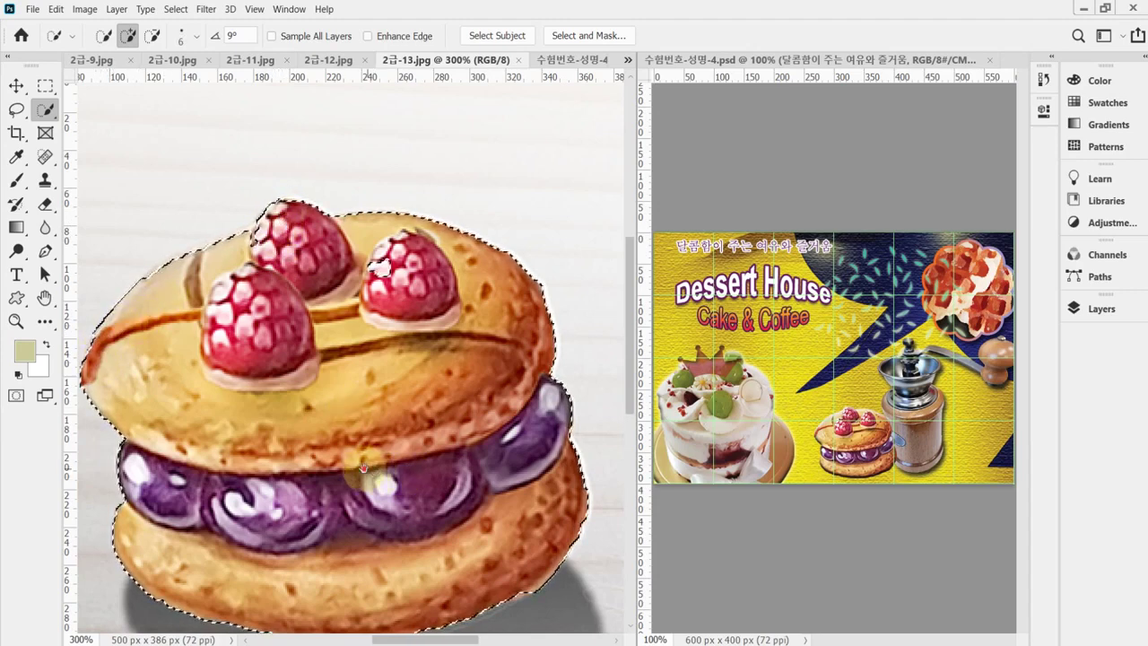
# Copy the selected pastry from 2급-13.jpg into the banner document as a new layer.
pyautogui.scroll(-3, 352, 477)
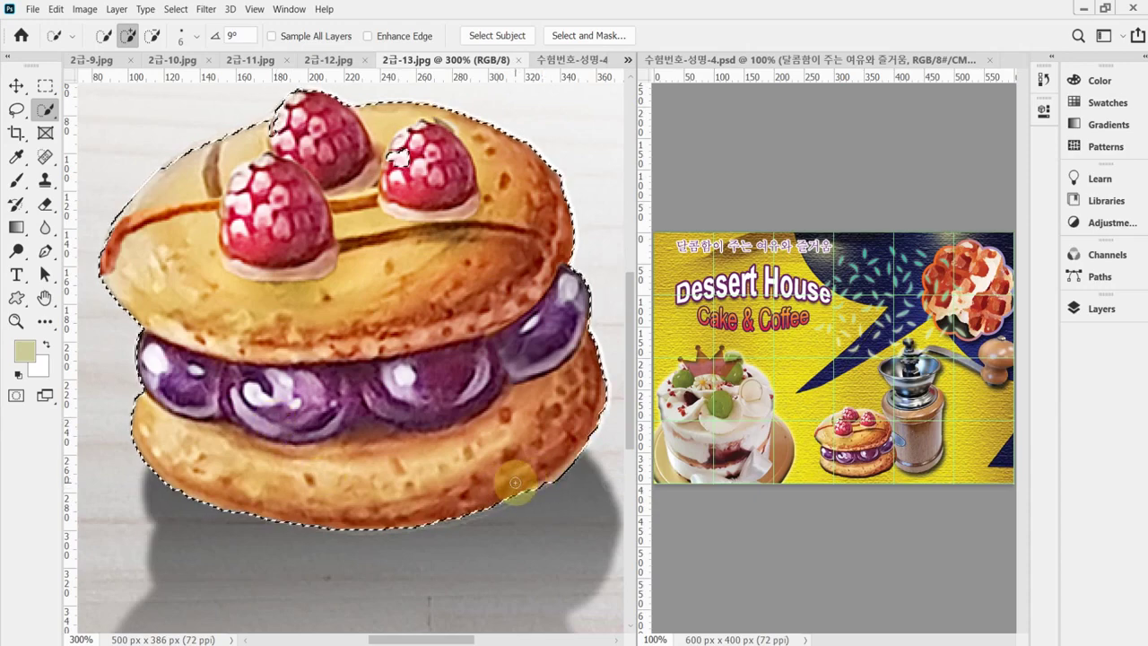
pyautogui.scroll(-1, 482, 294)
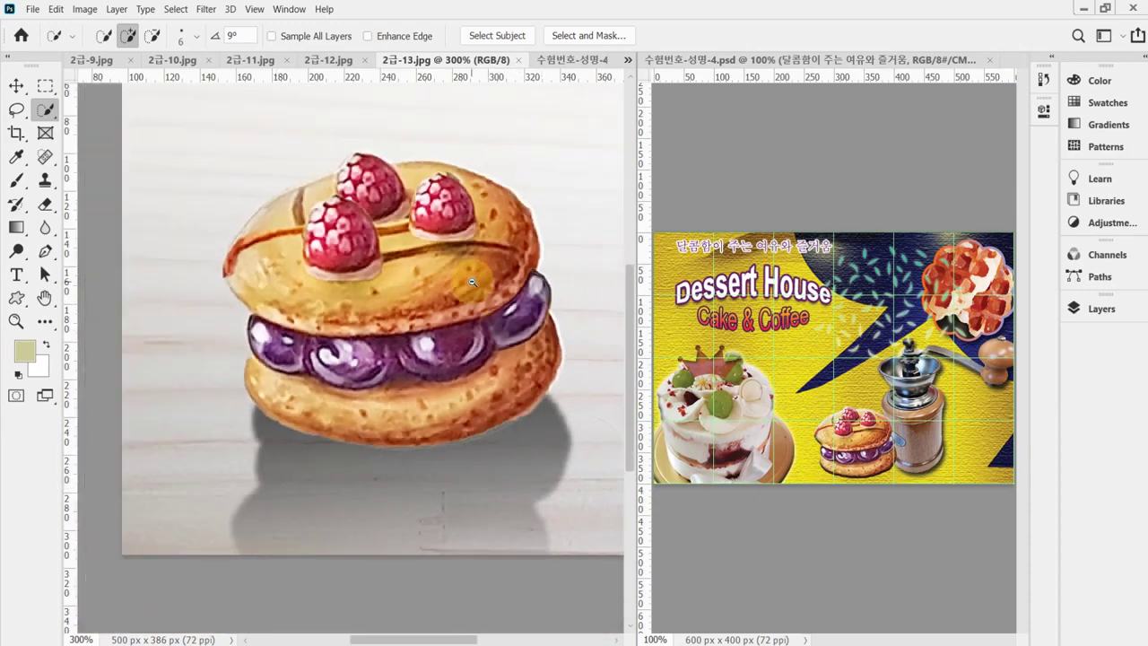
pyautogui.click(578, 60)
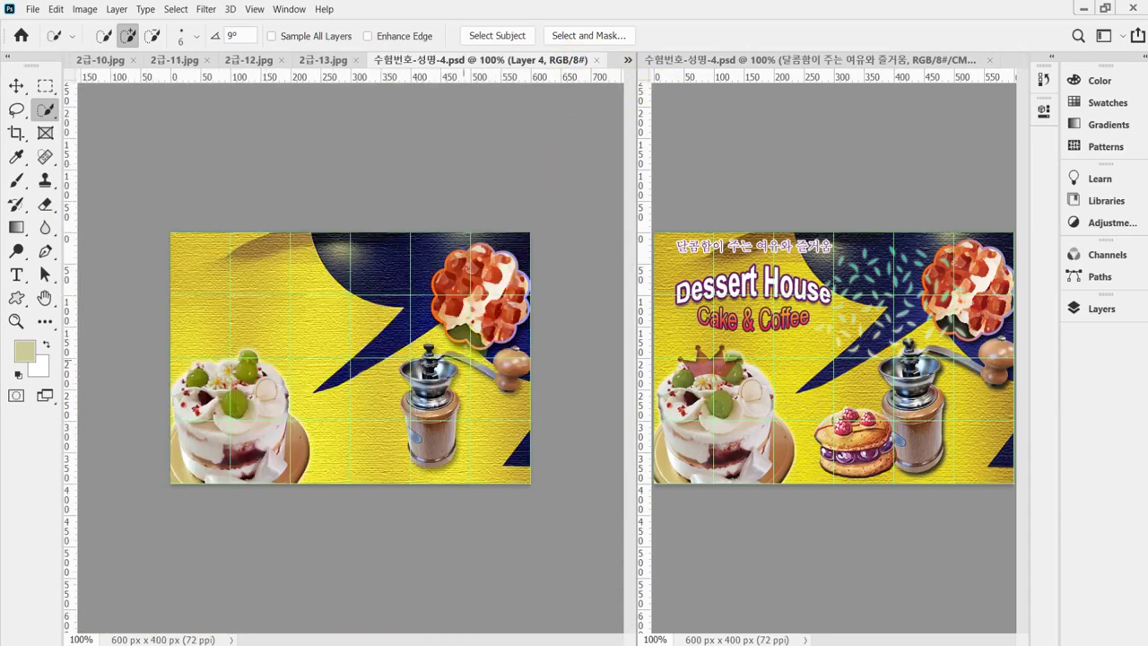
pyautogui.hotkey('ctrl', 'v')
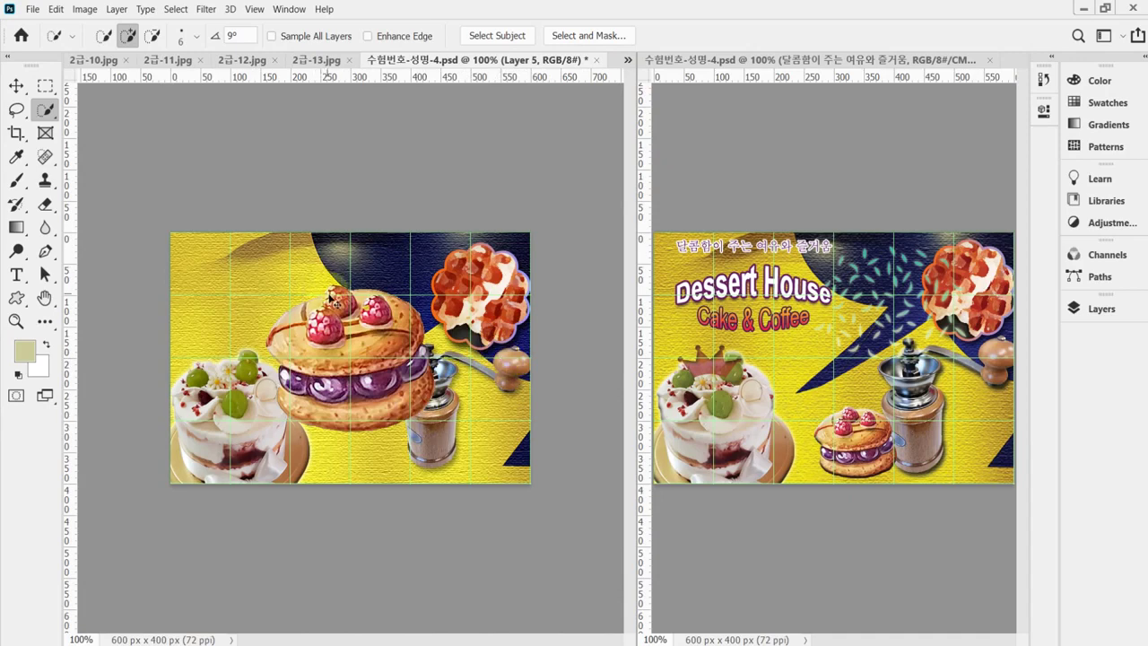
# Scale the pastry to about 48% with Free Transform and place it just left of the coffee grinder's base.
pyautogui.hotkey('ctrl', 't')
pyautogui.moveTo(263, 285); pyautogui.dragTo(380, 460)
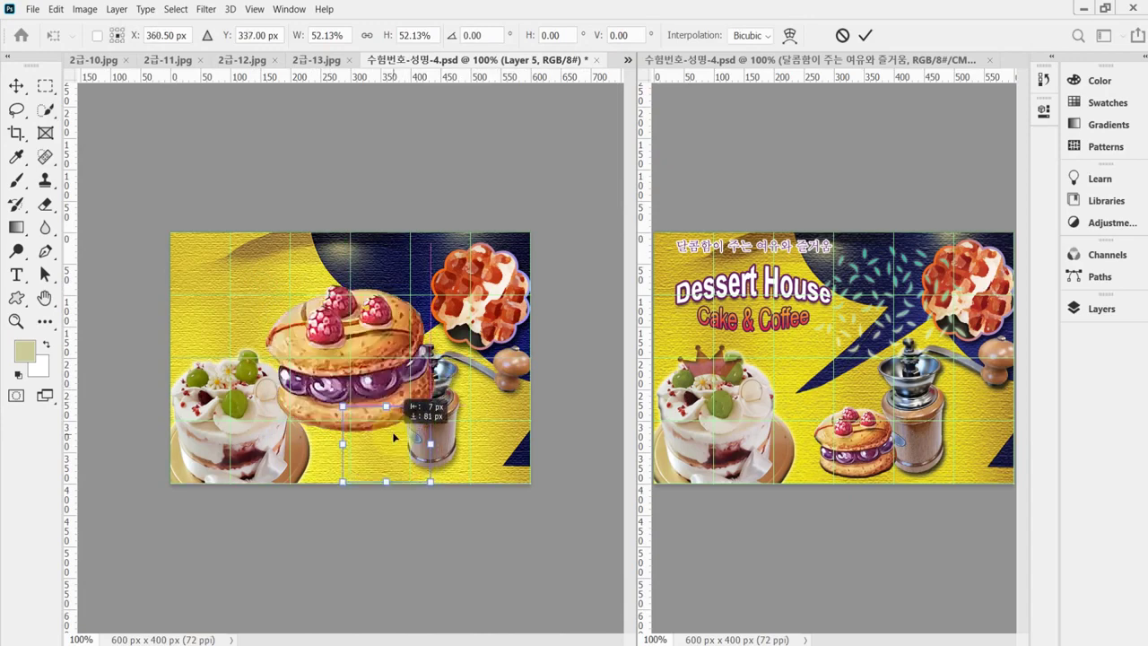
pyautogui.moveTo(431, 406); pyautogui.dragTo(419, 415)
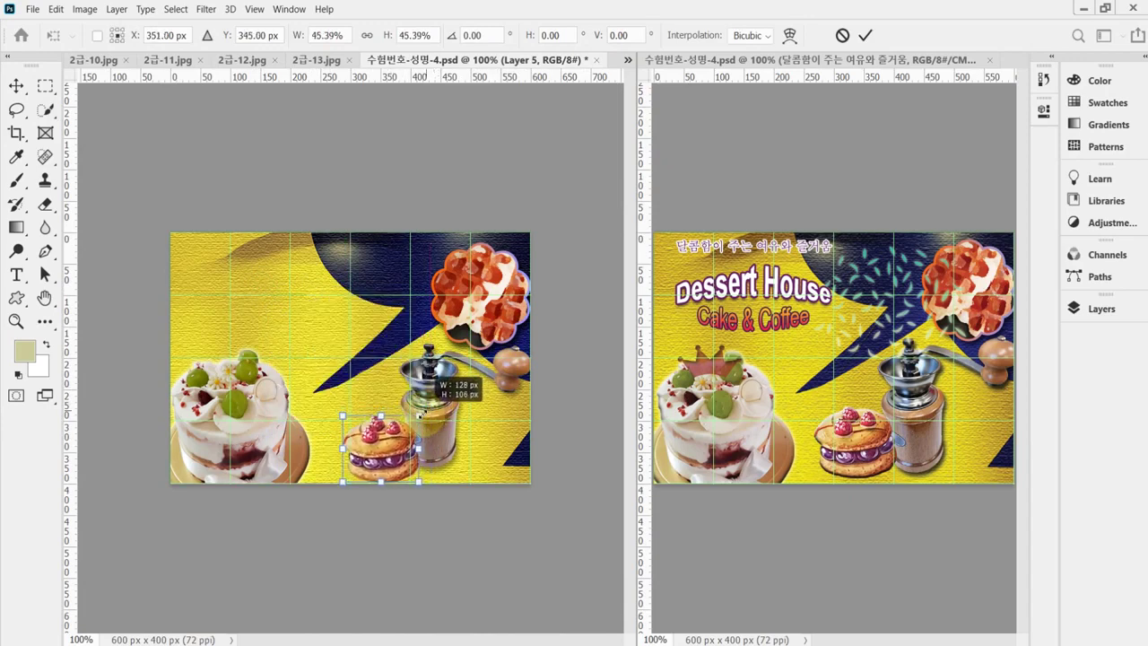
pyautogui.moveTo(404, 470); pyautogui.dragTo(398, 456)
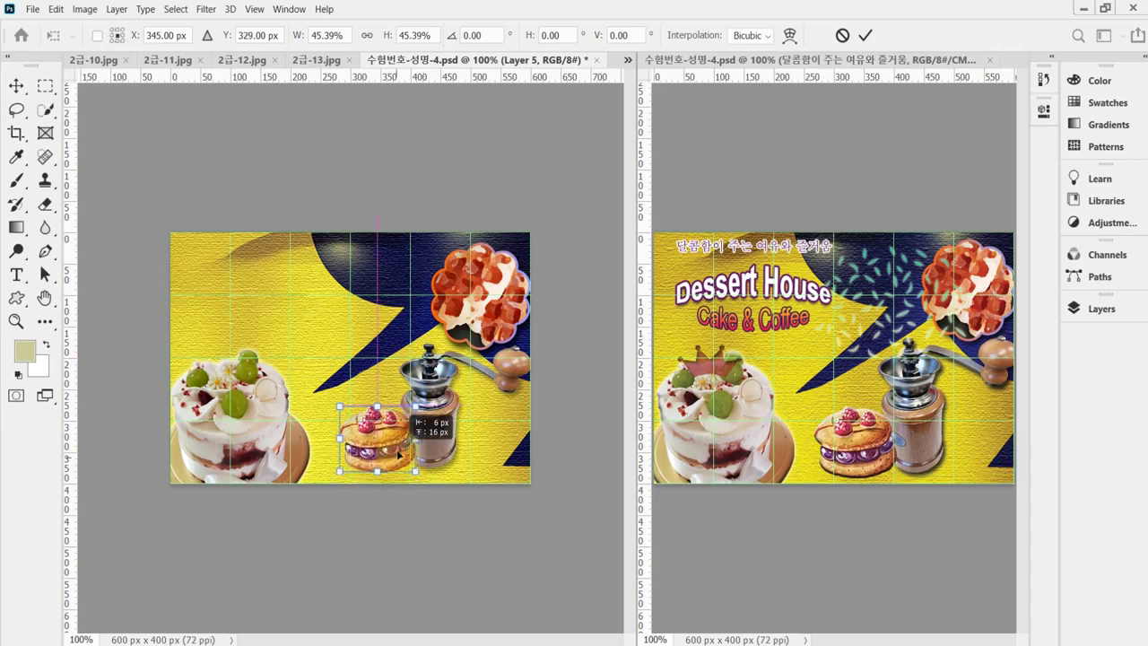
pyautogui.moveTo(339, 407)
pyautogui.mouseDown()
pyautogui.moveTo(269, 287)
pyautogui.moveTo(336, 405)
pyautogui.mouseUp()
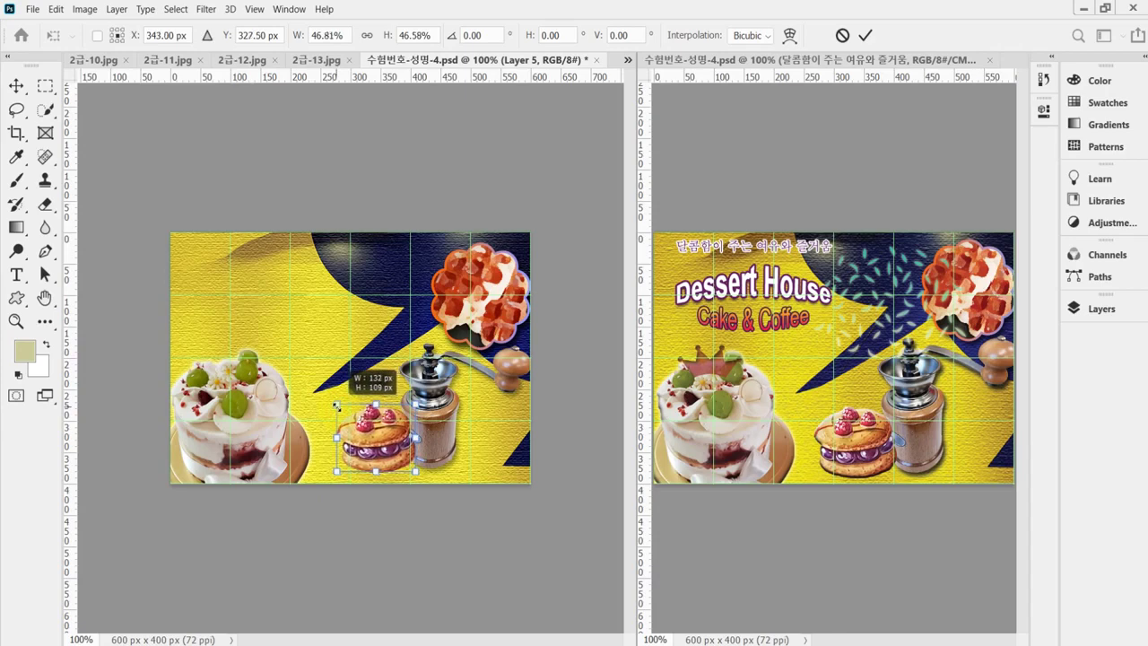
pyautogui.moveTo(416, 471); pyautogui.dragTo(418, 473)
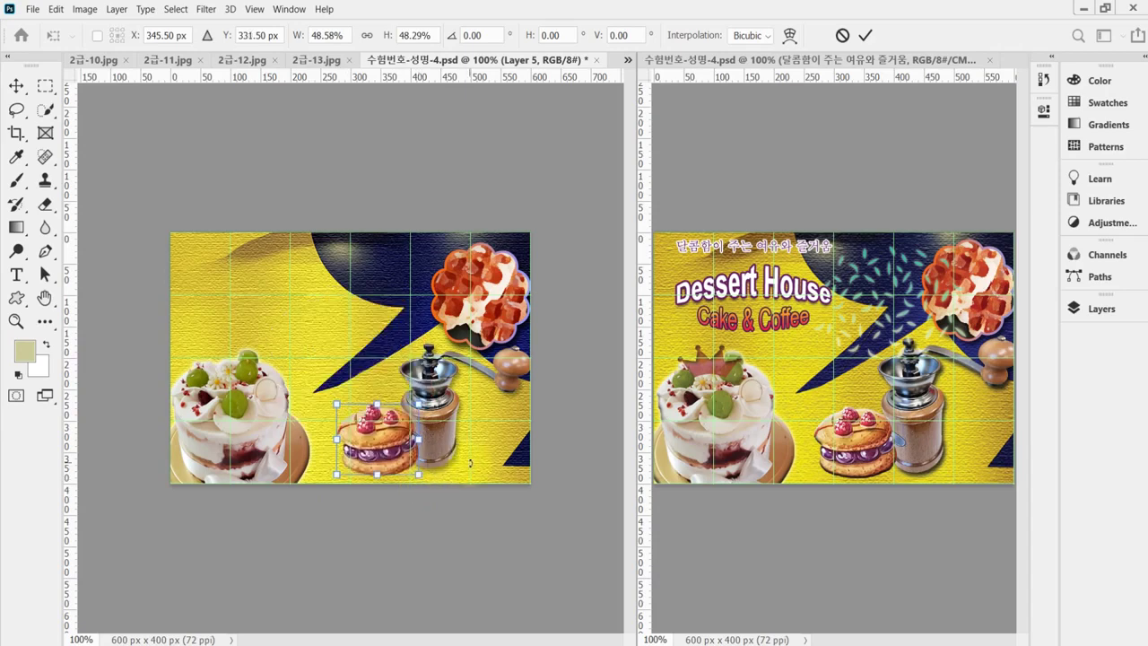
# Nudge the pastry 2 px left and 9 px down, apply the transform and save the document.
pyautogui.press('Left')
pyautogui.press('Left')
pyautogui.press('Left')
pyautogui.press('Left')
pyautogui.press('Down')
pyautogui.press('Down')
pyautogui.press('Down')
pyautogui.press('Down')
pyautogui.press('Down')
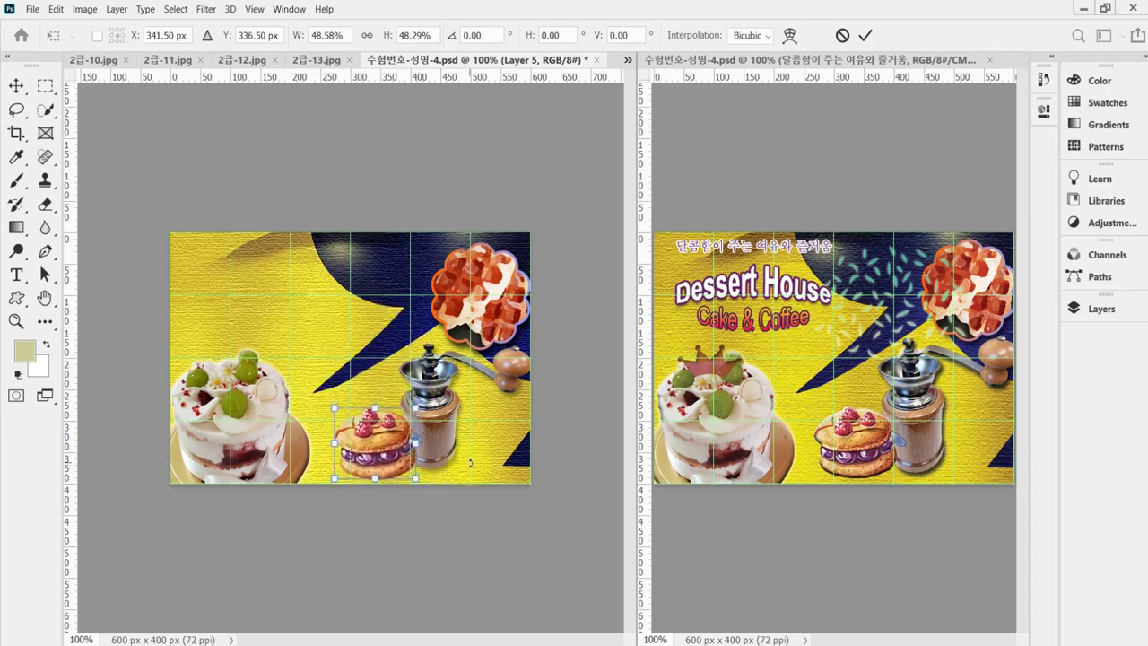
pyautogui.press('Right')
pyautogui.press('Right')
pyautogui.press('Down')
pyautogui.press('Down')
pyautogui.press('Down')
pyautogui.press('Down')
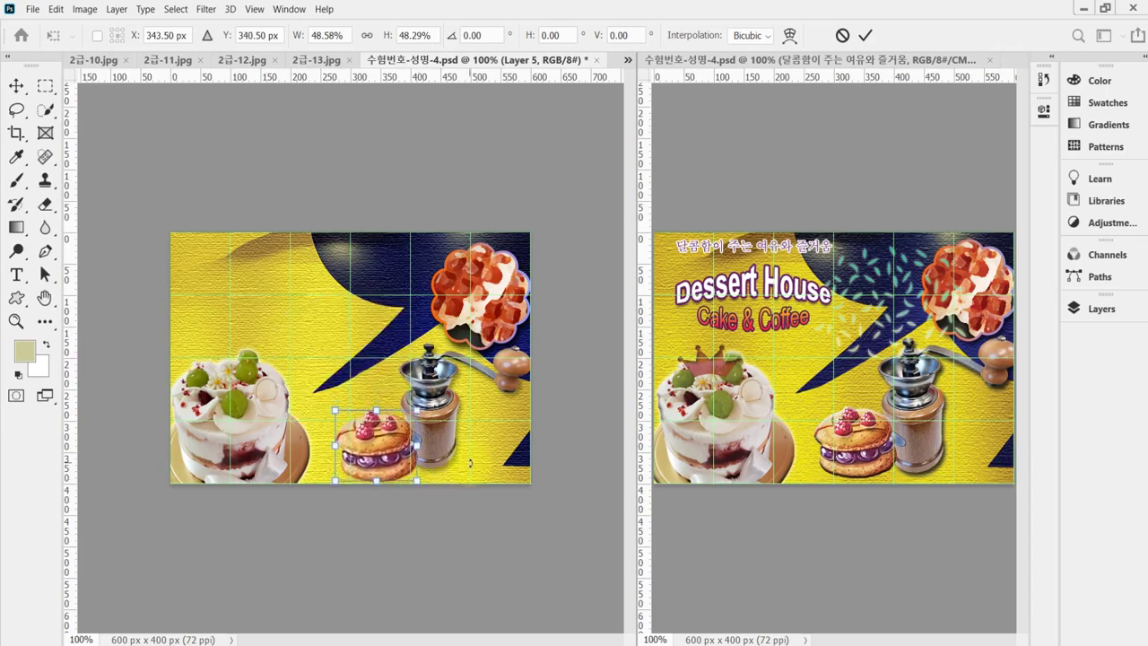
pyautogui.press('Return')
pyautogui.press('w')
pyautogui.hotkey('ctrl', 's')
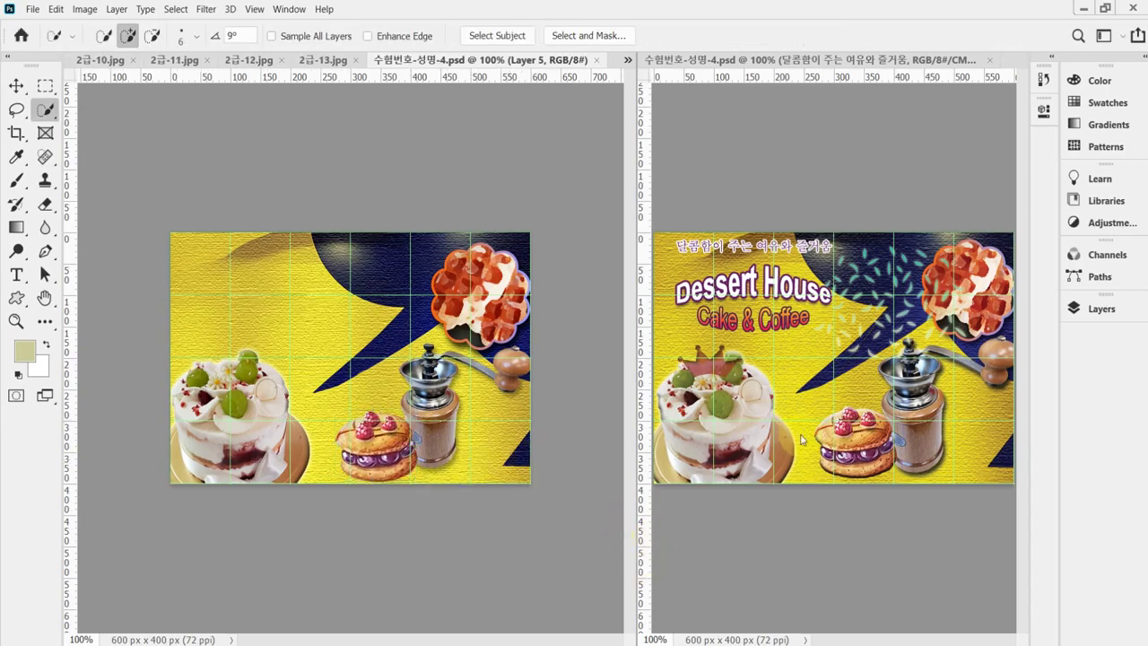
# Apply an Inner Bevel style Bevel & Emboss with a size of 5 px to the pastry layer.
pyautogui.click(1074, 308)
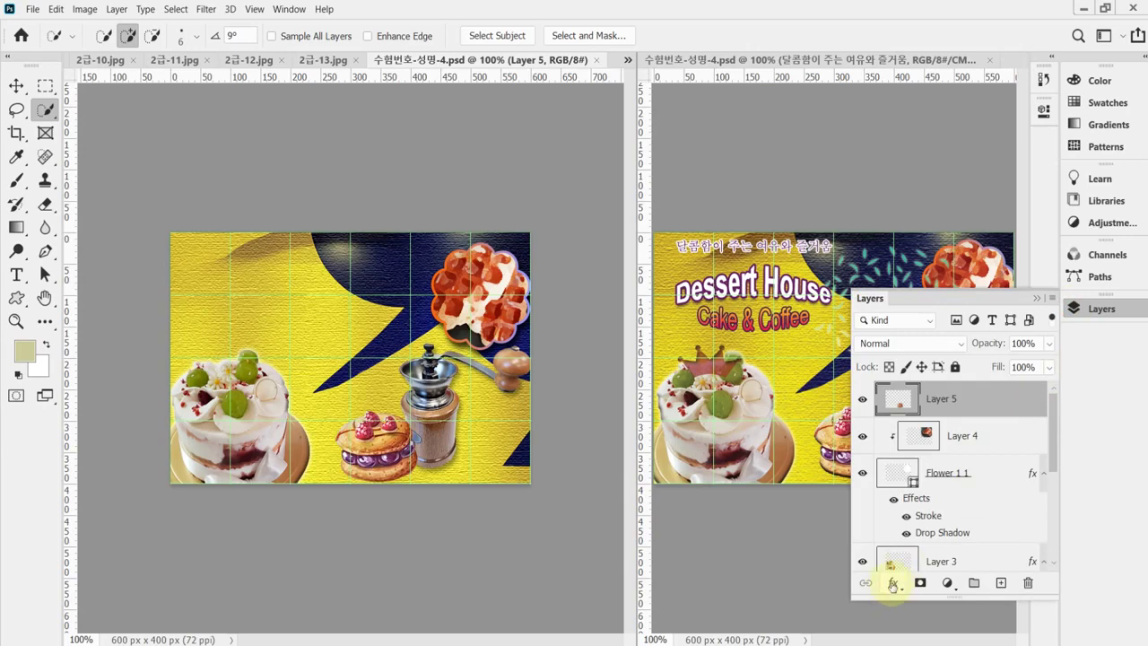
pyautogui.click(892, 584)
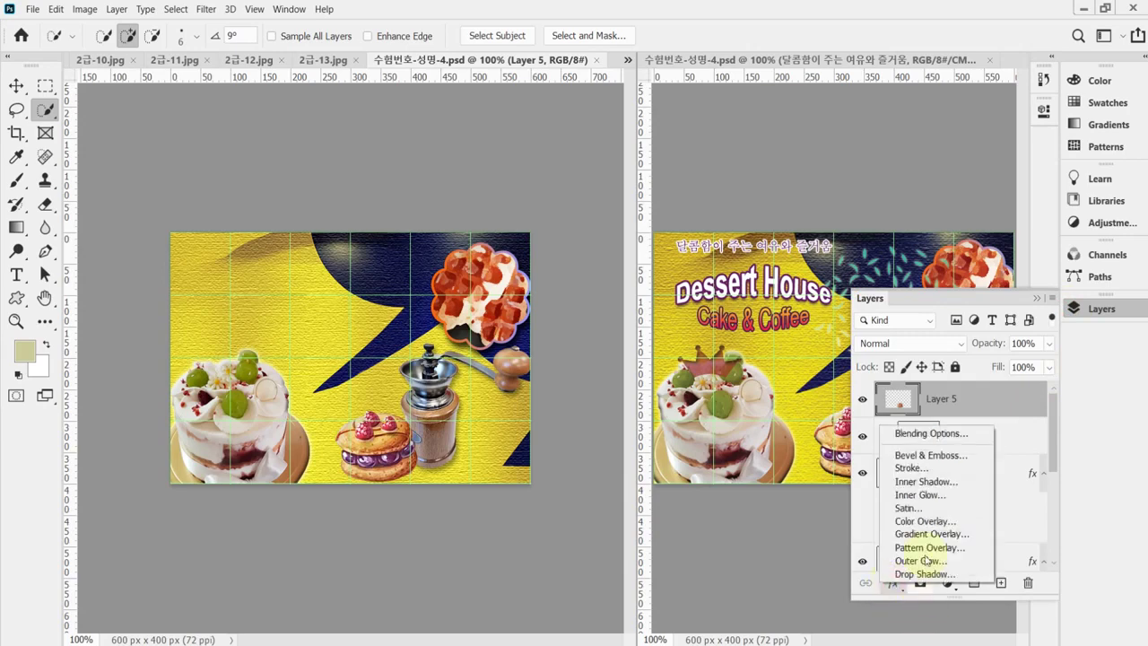
pyautogui.click(932, 456)
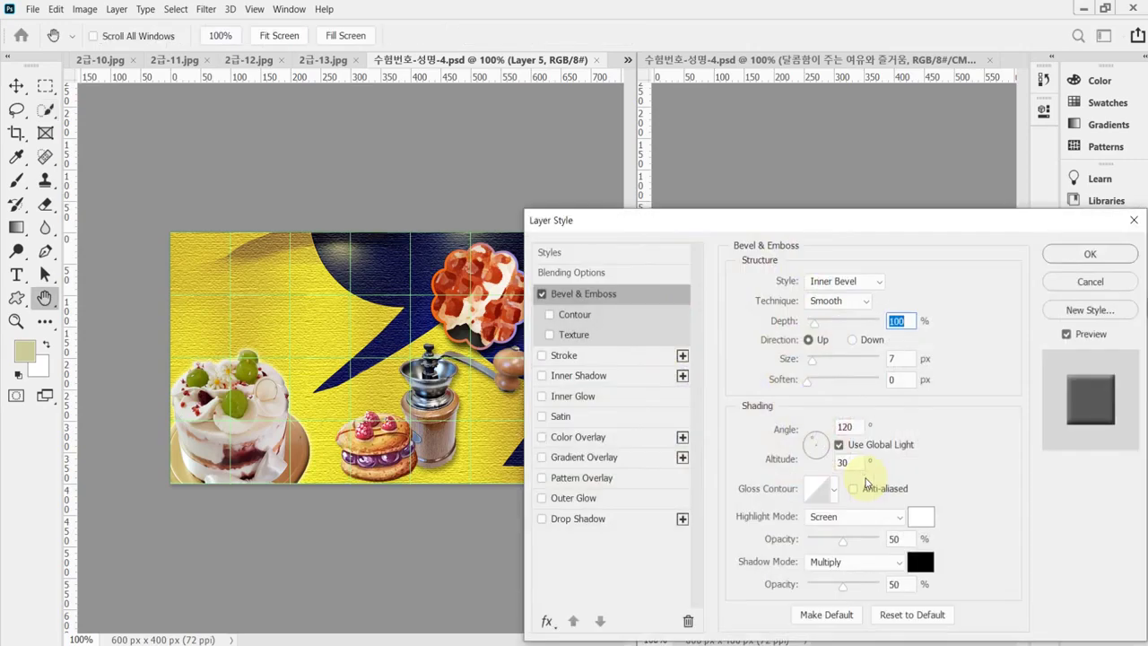
pyautogui.doubleClick(895, 359)
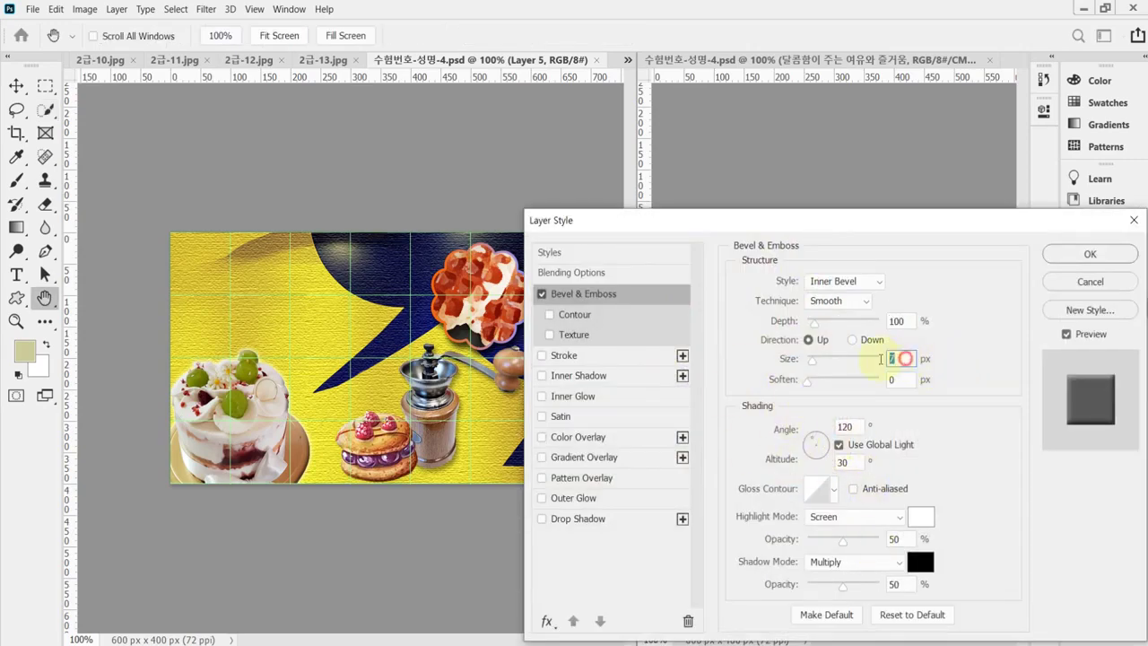
pyautogui.write('5')
pyautogui.press('Return')
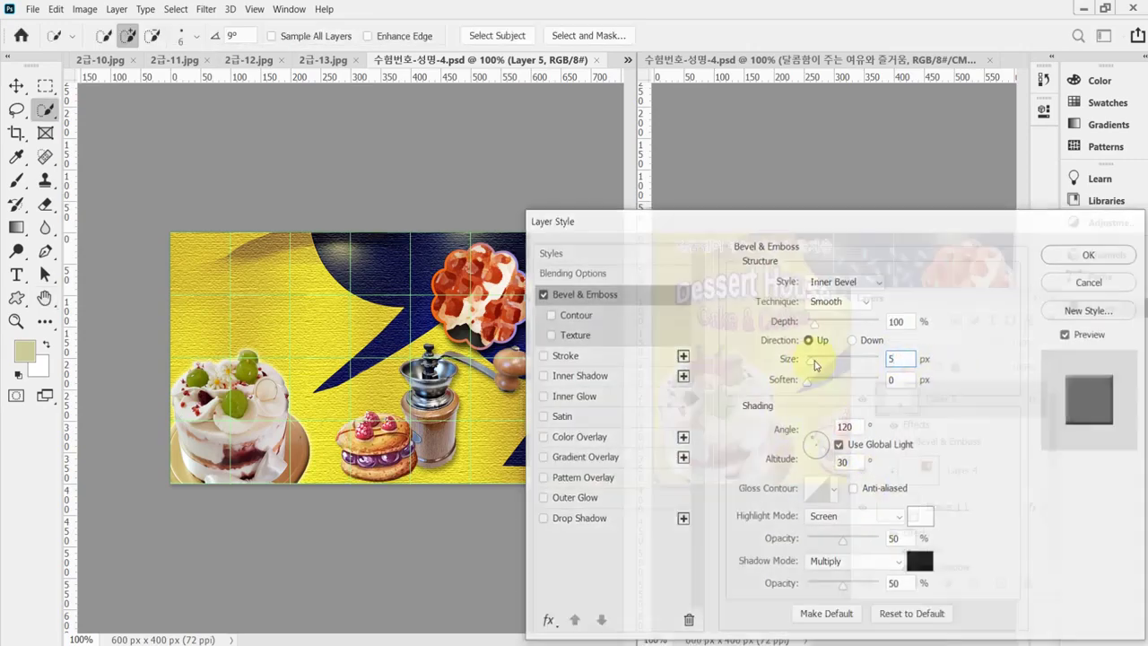
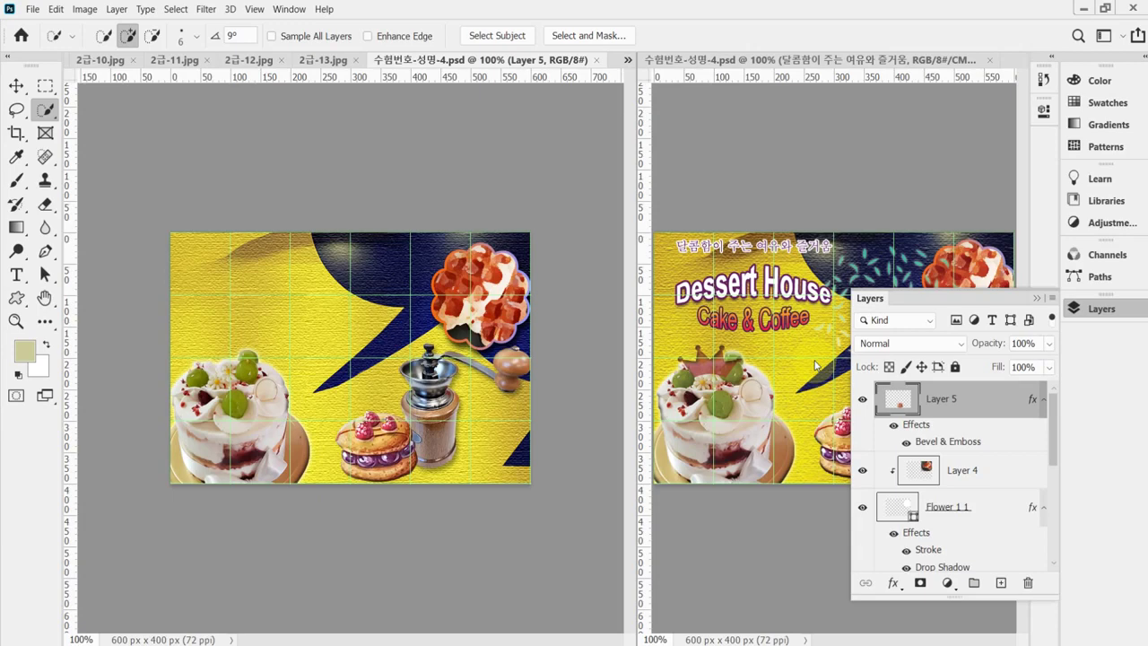
pyautogui.click(927, 406)
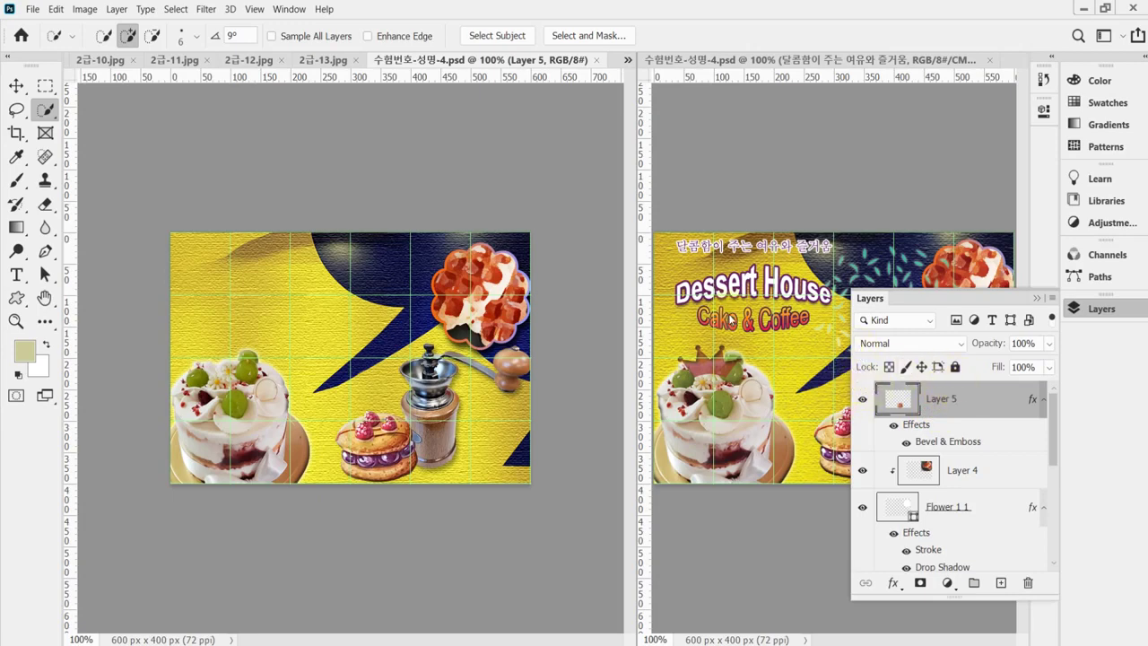
# Choose the Grass 1 shape from the legacy Nature set for the Custom Shape tool.
pyautogui.click(16, 299)
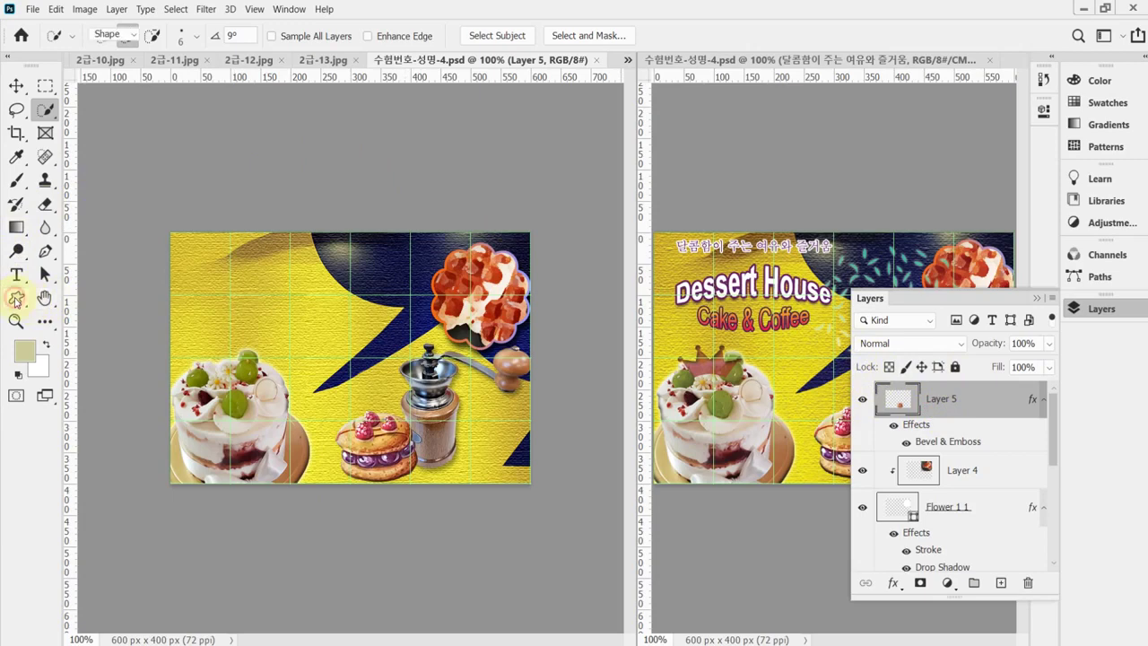
pyautogui.click(121, 383)
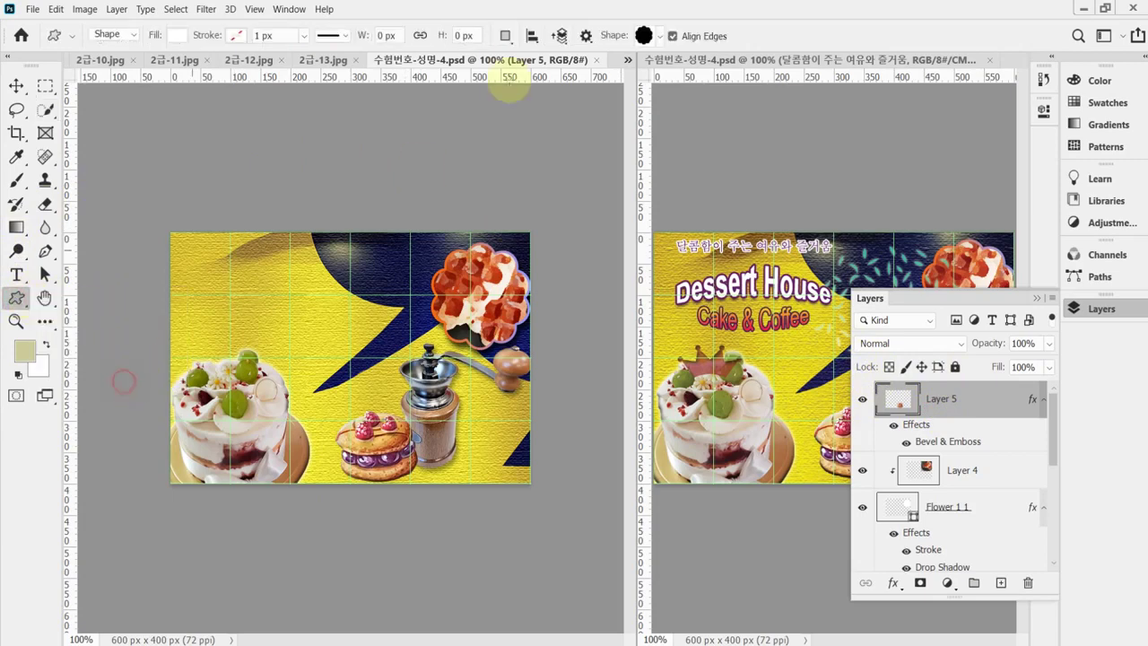
pyautogui.click(660, 36)
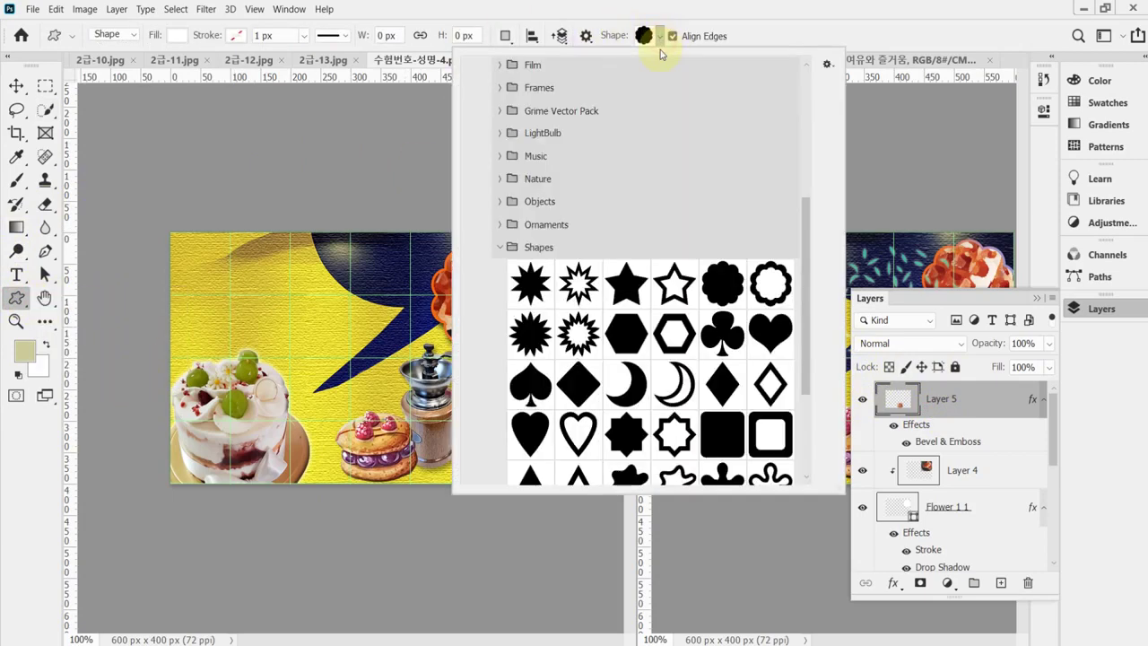
pyautogui.click(499, 248)
pyautogui.scroll(2, 520, 260)
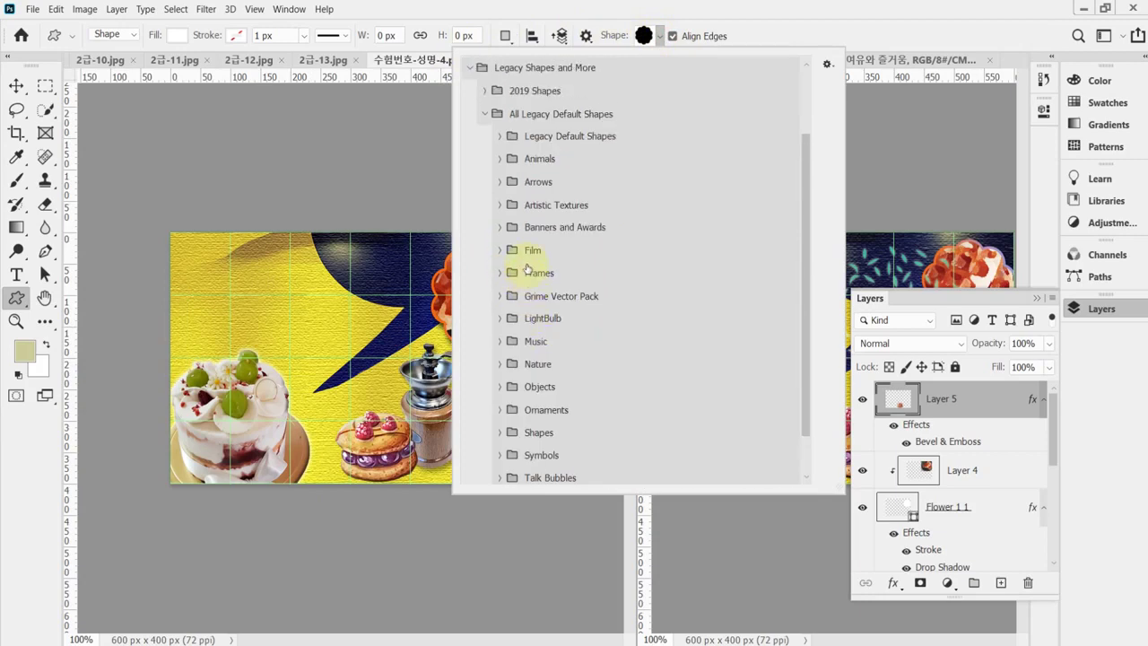
pyautogui.scroll(1, 542, 274)
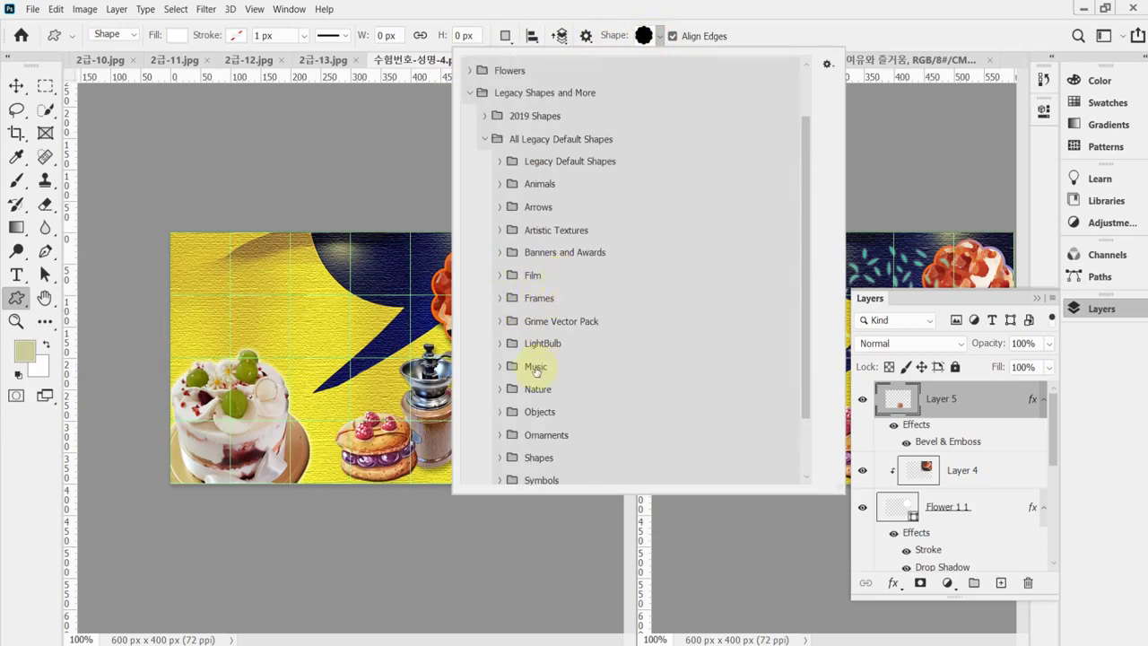
pyautogui.scroll(-2, 529, 372)
pyautogui.click(498, 352)
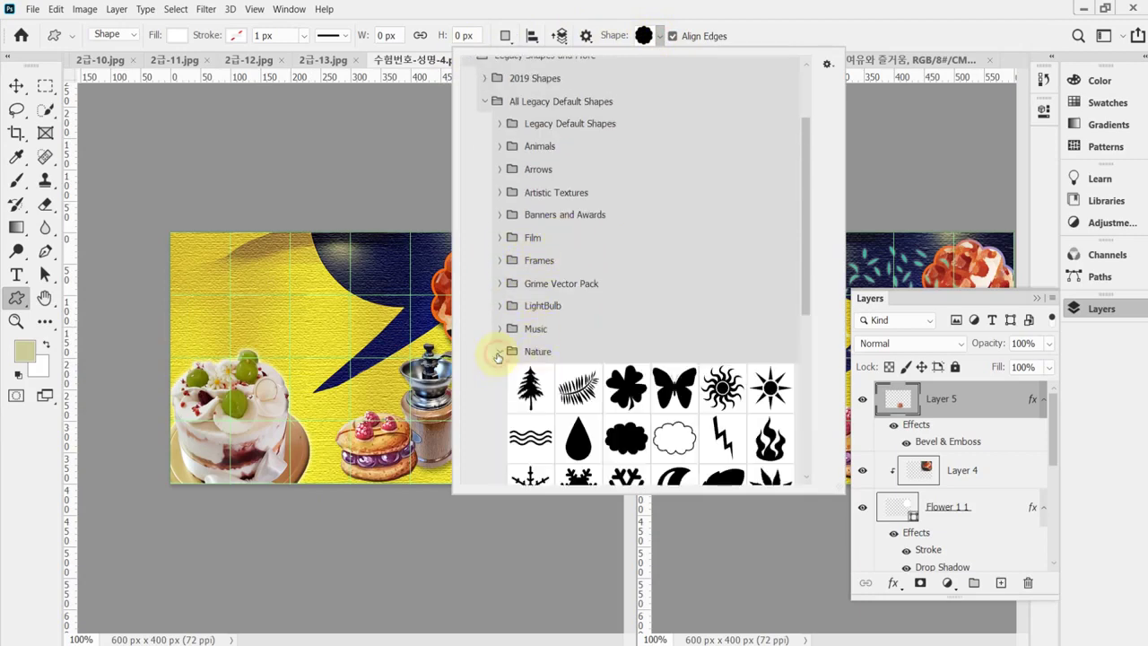
pyautogui.scroll(-5, 502, 357)
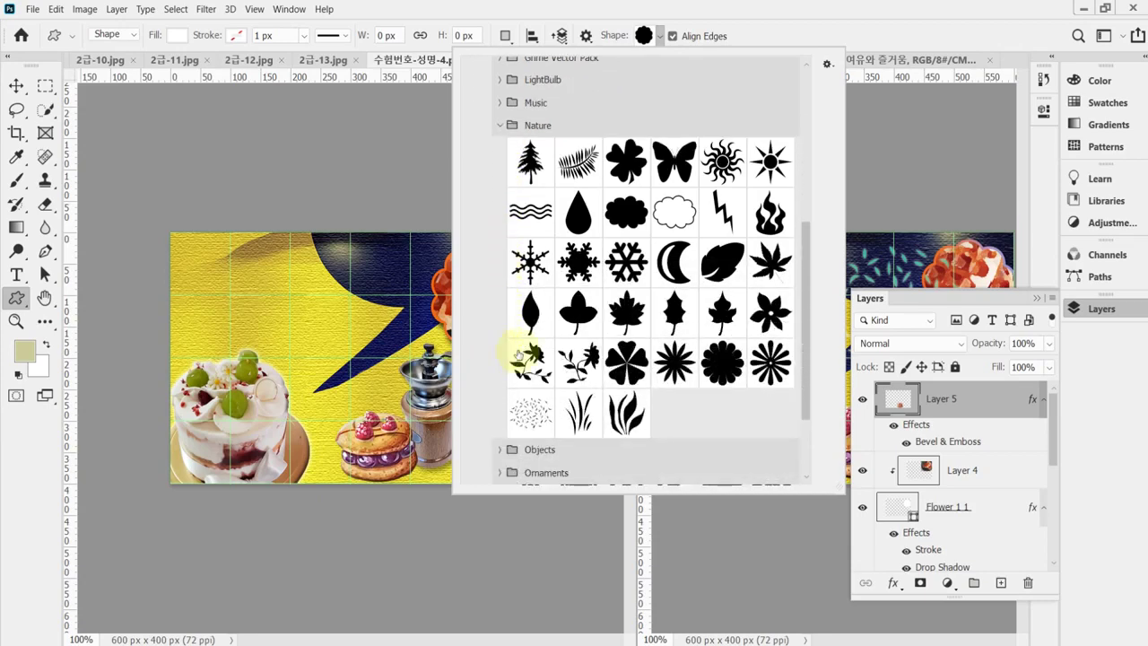
pyautogui.click(537, 414)
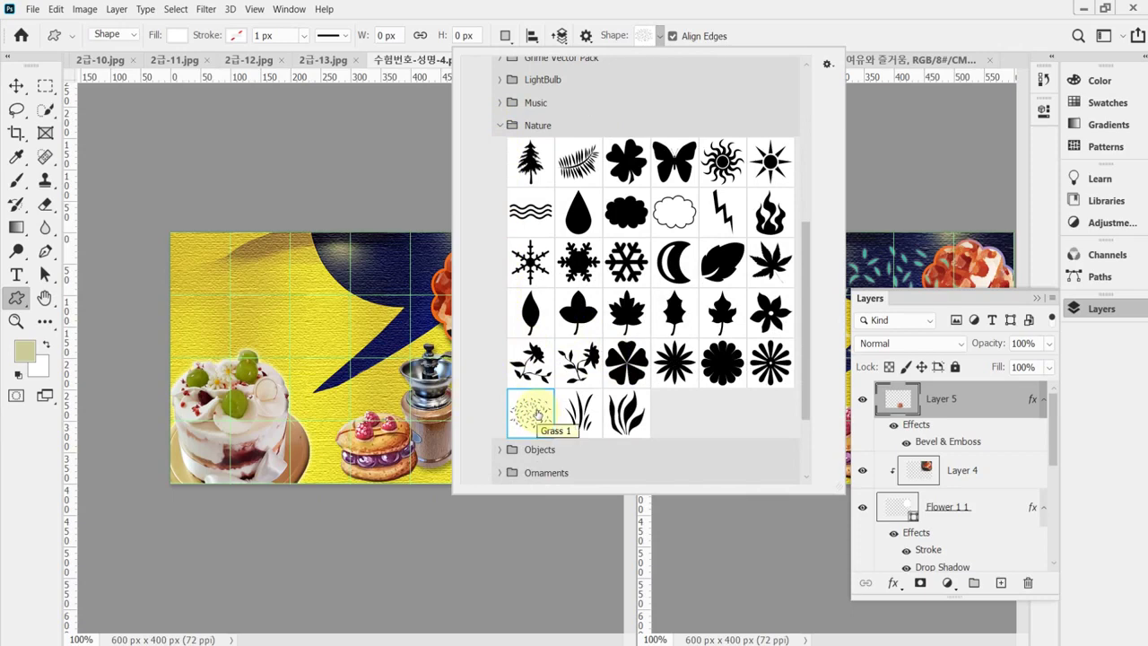
pyautogui.click(522, 9)
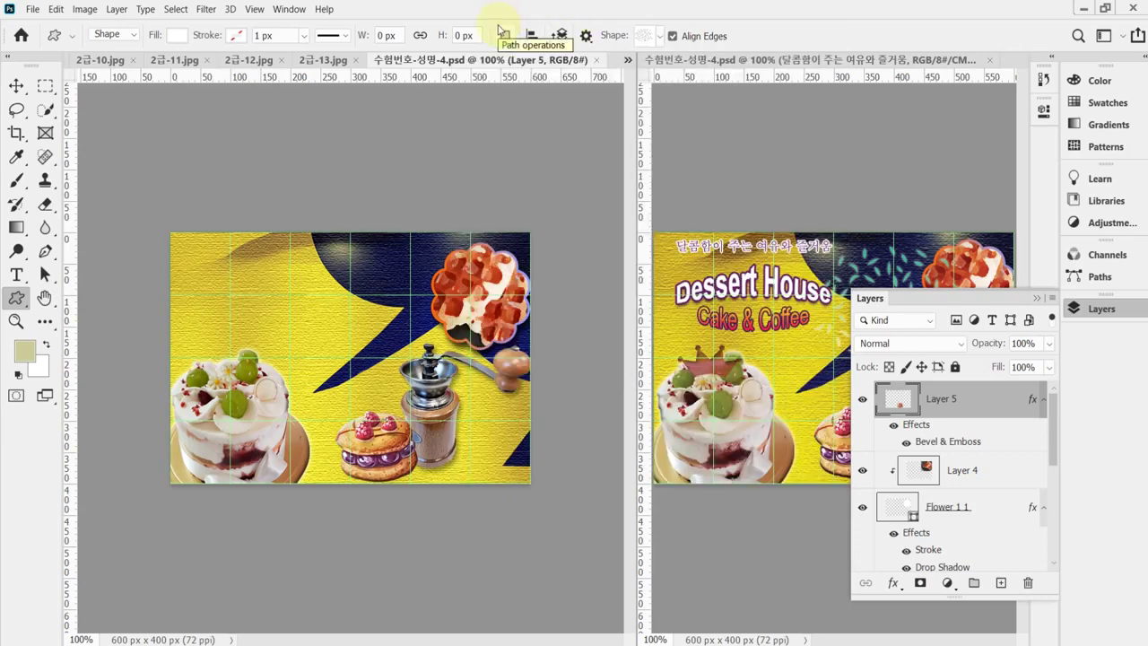
pyautogui.click(501, 33)
pyautogui.click(472, 170)
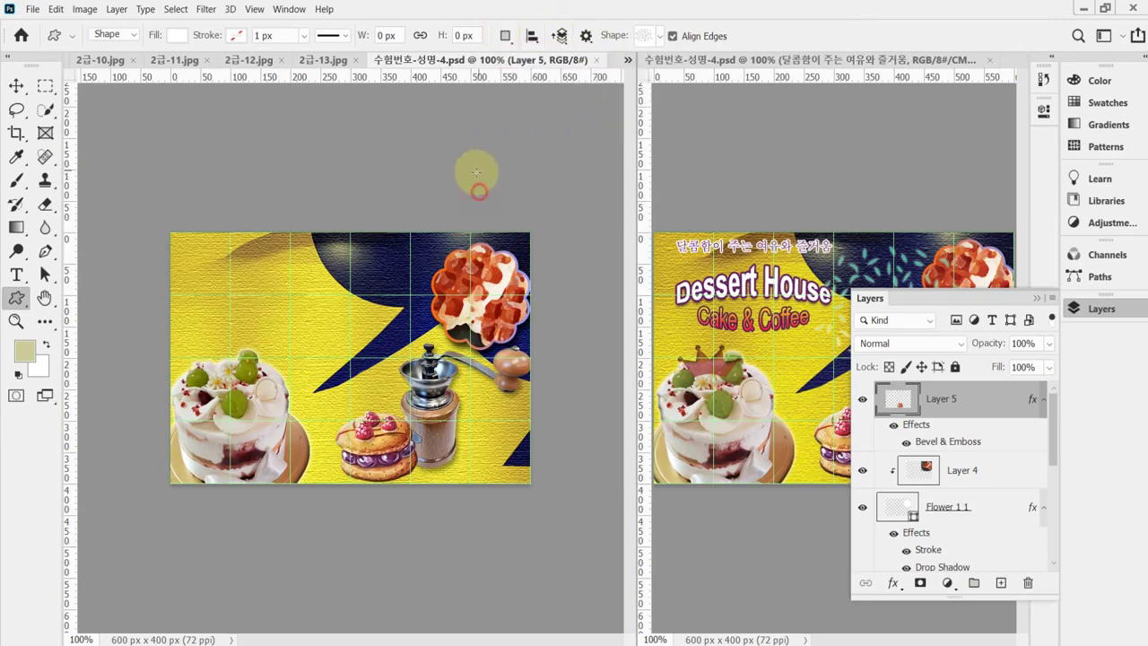
# Draw a Grass 1 shape about 294 × 179 px over the navy area beside the waffle, adjust its position and save the document.
pyautogui.click(1073, 308)
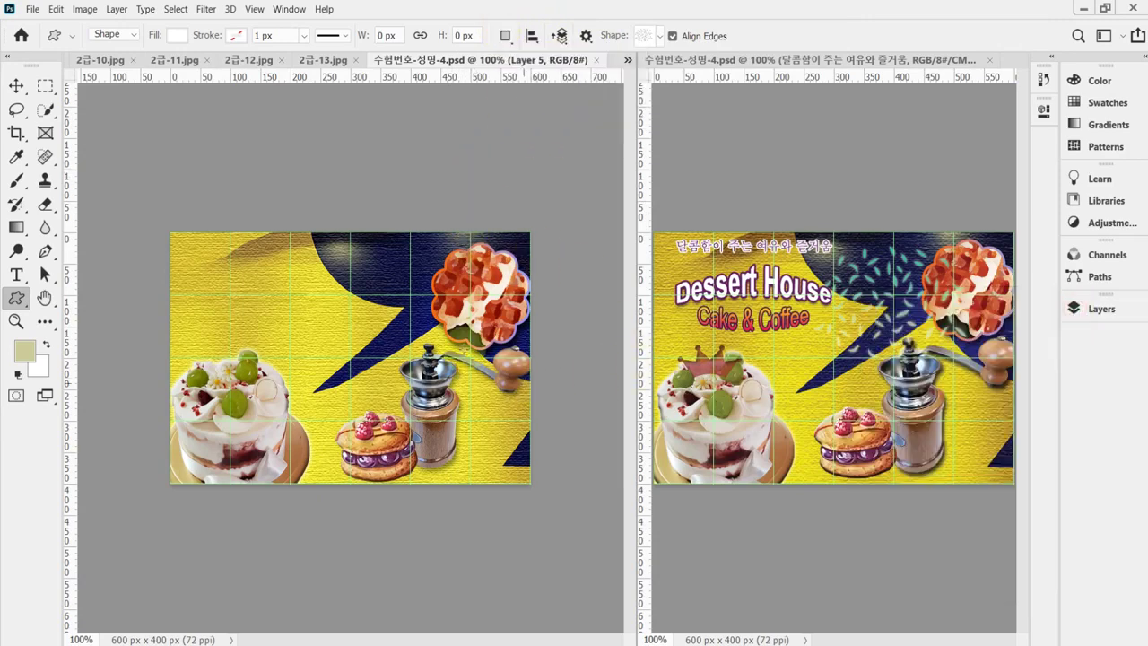
pyautogui.moveTo(330, 260); pyautogui.dragTo(507, 367)
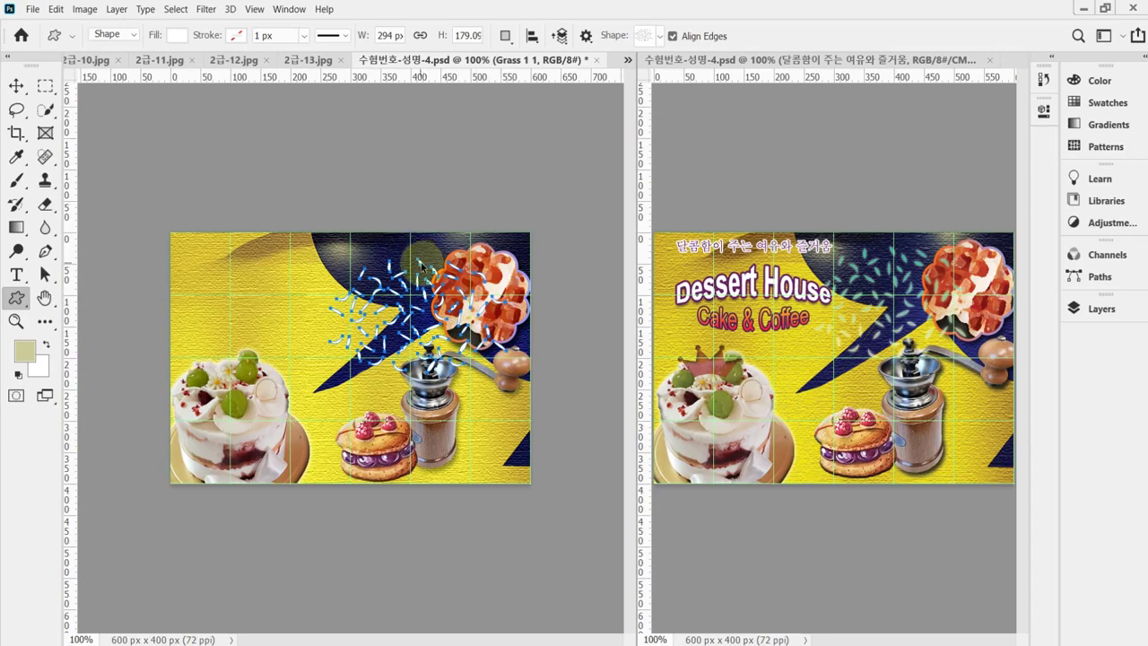
pyautogui.moveTo(422, 264); pyautogui.dragTo(424, 232)
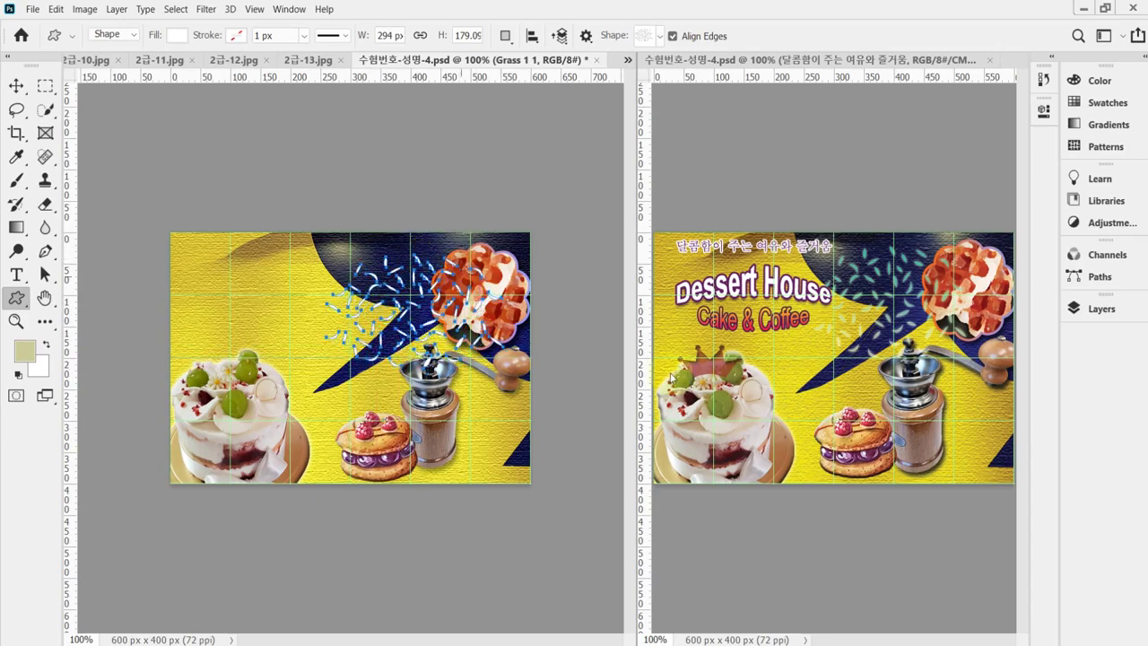
pyautogui.hotkey('ctrl', 's')
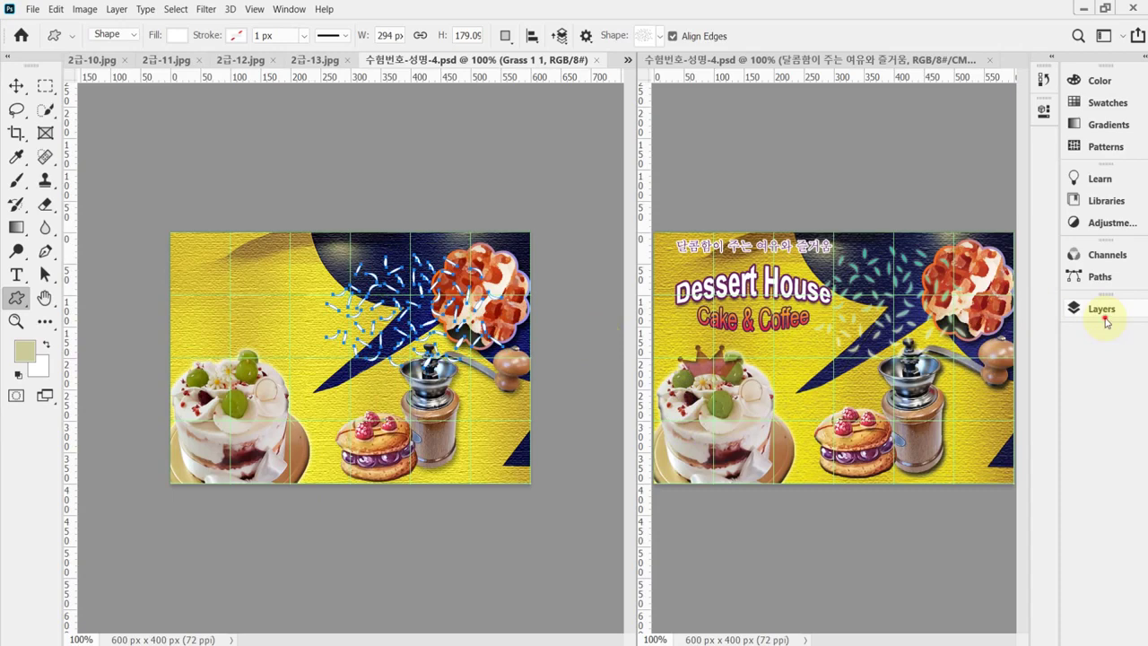
# Add a Gradient Overlay to the grass shape layer and set the gradient's starting colour stop to #ffffcc.
pyautogui.click(1103, 311)
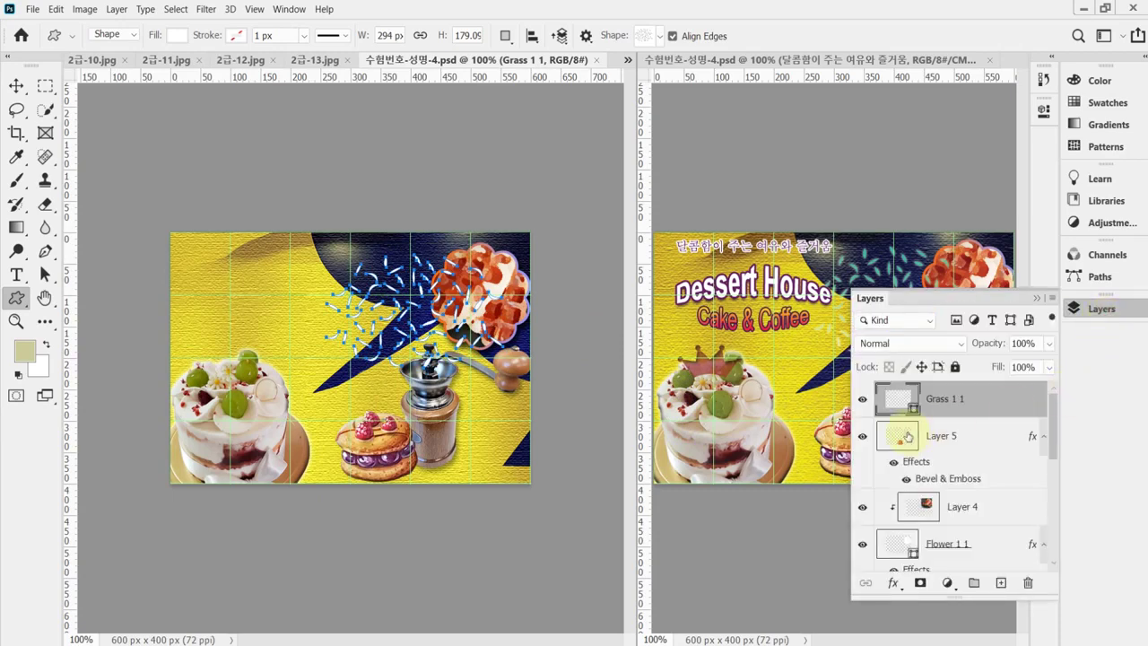
pyautogui.click(894, 584)
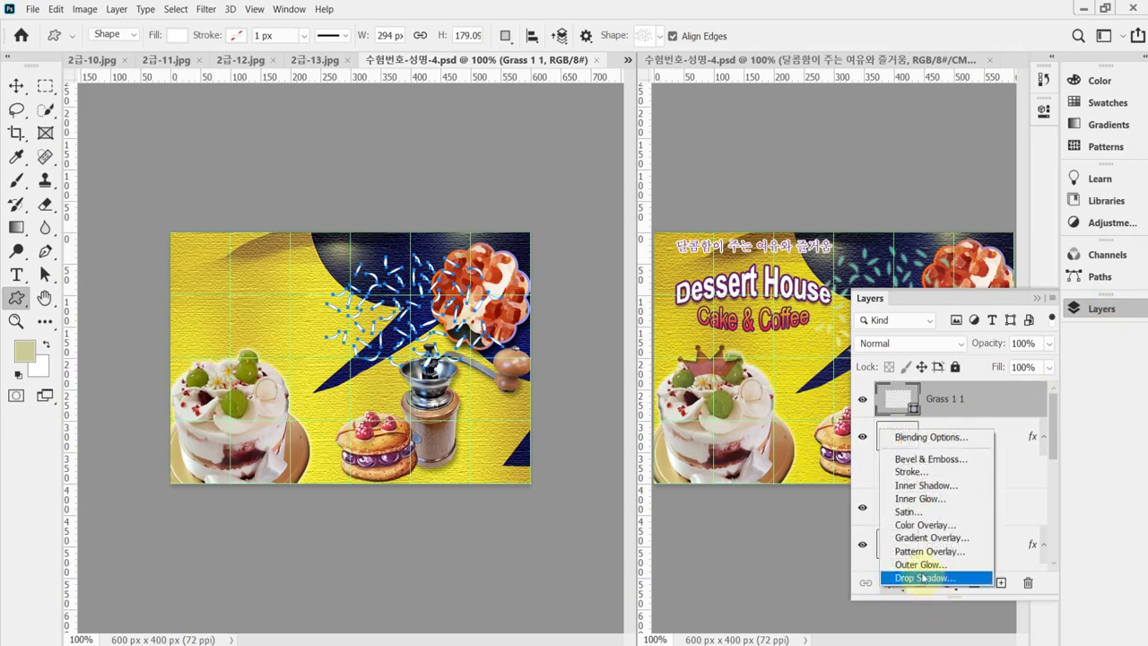
pyautogui.click(965, 538)
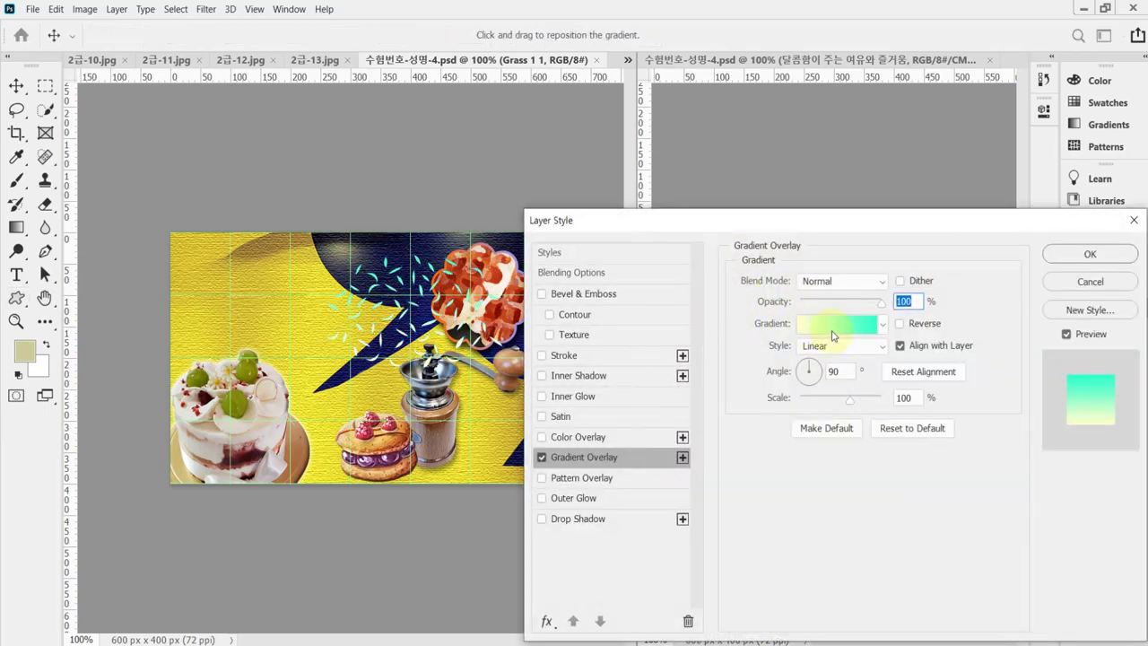
pyautogui.click(834, 325)
pyautogui.click(543, 454)
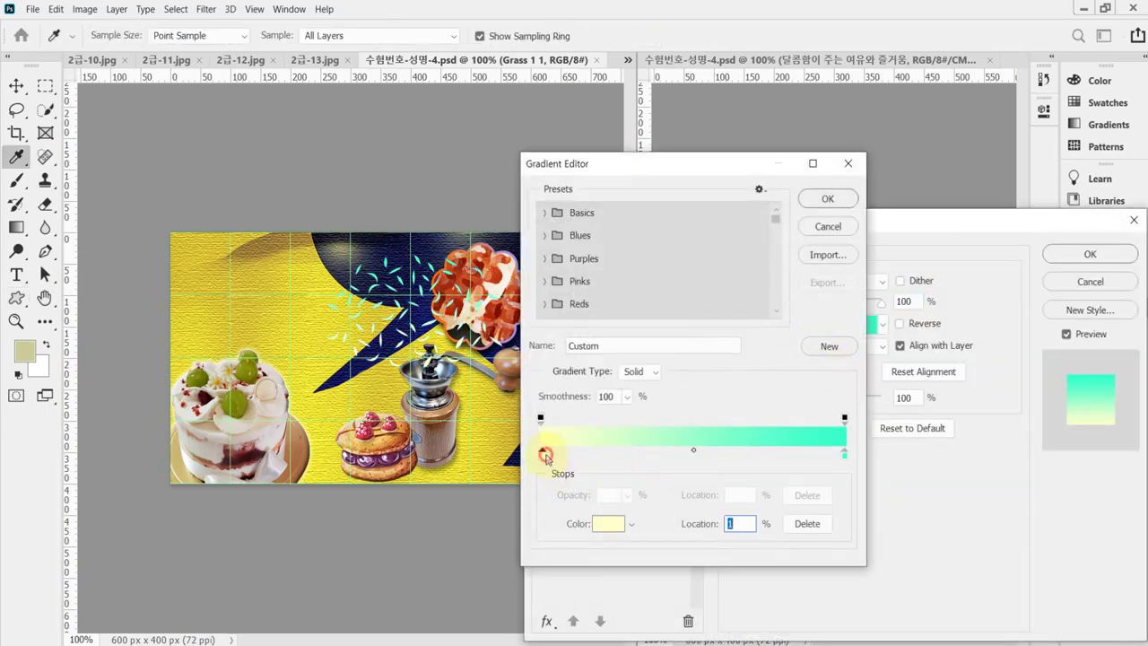
pyautogui.doubleClick(543, 455)
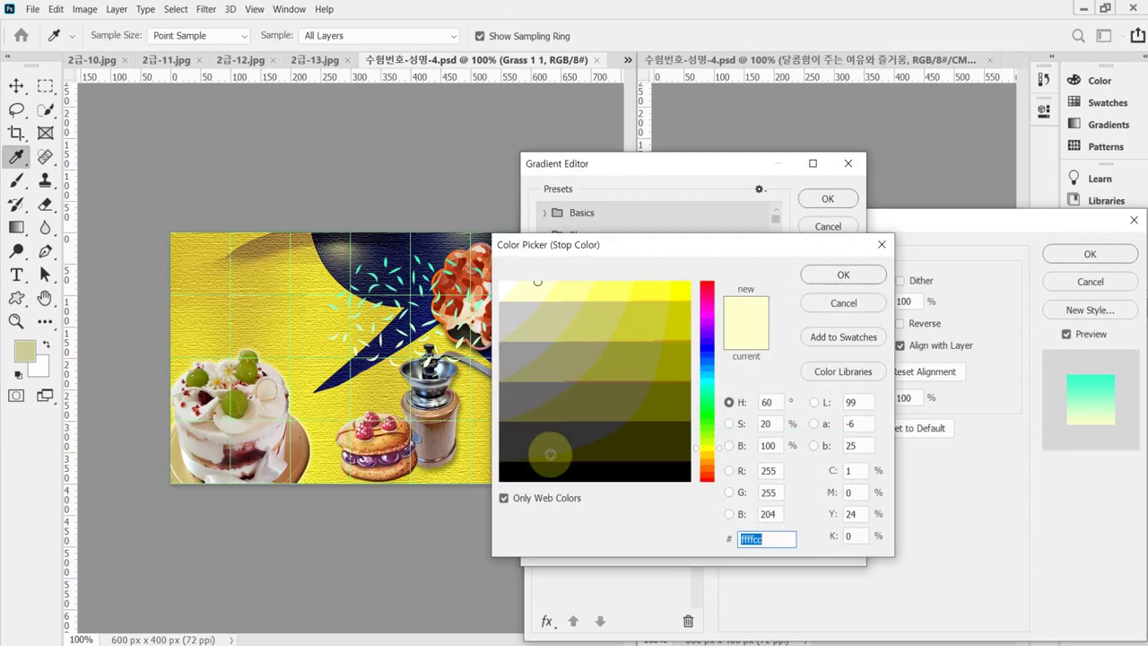
pyautogui.write('ffc')
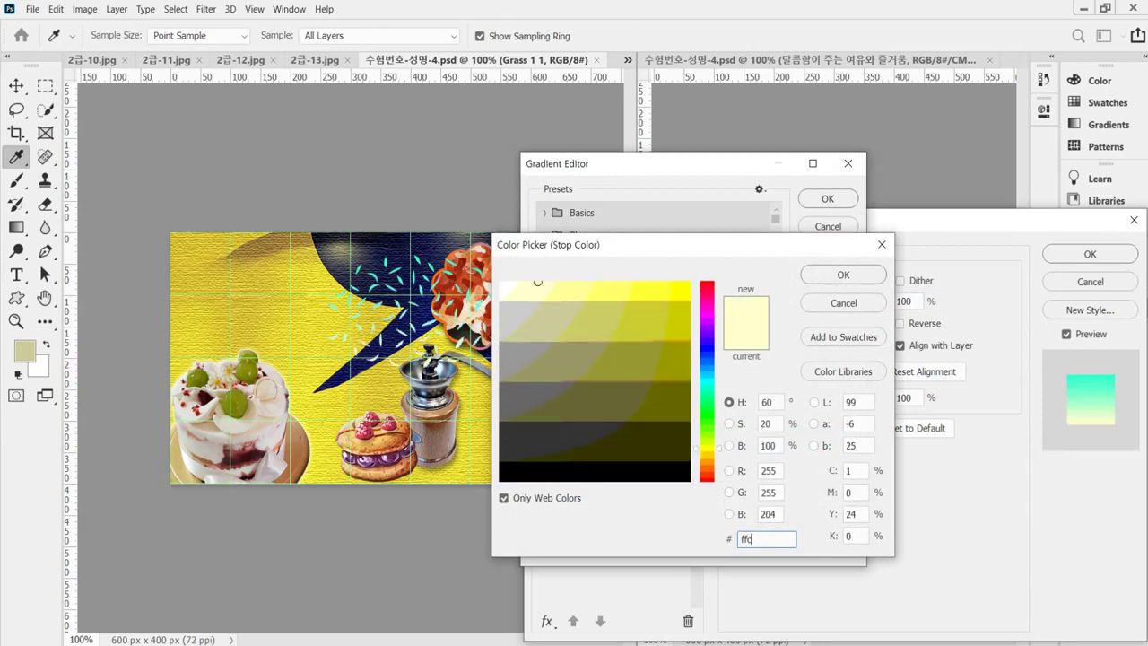
pyautogui.press('Return')
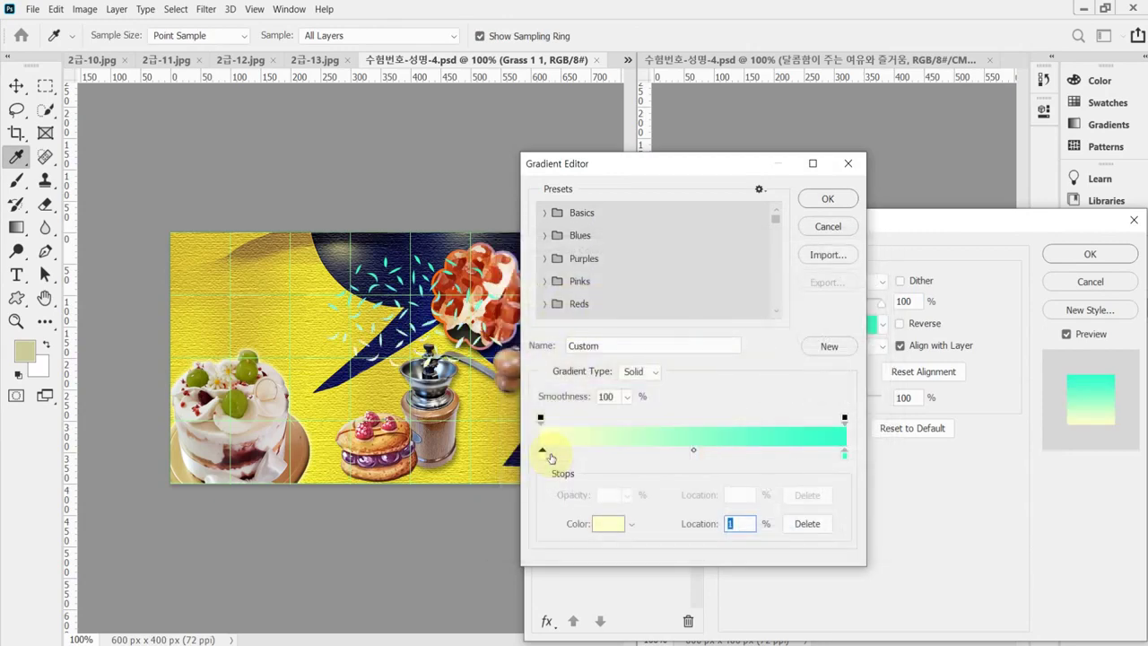
# Set the gradient's end colour stop to #33ffcc and accept the edited gradient.
pyautogui.click(842, 456)
pyautogui.write('3')
pyautogui.click(839, 453)
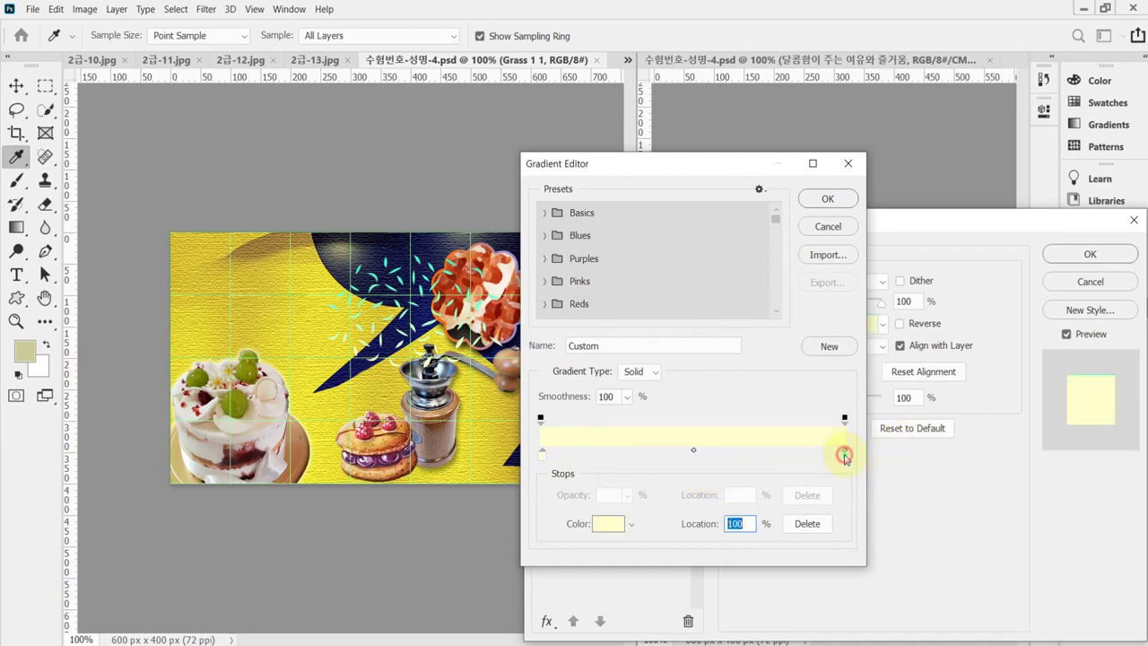
pyautogui.doubleClick(843, 454)
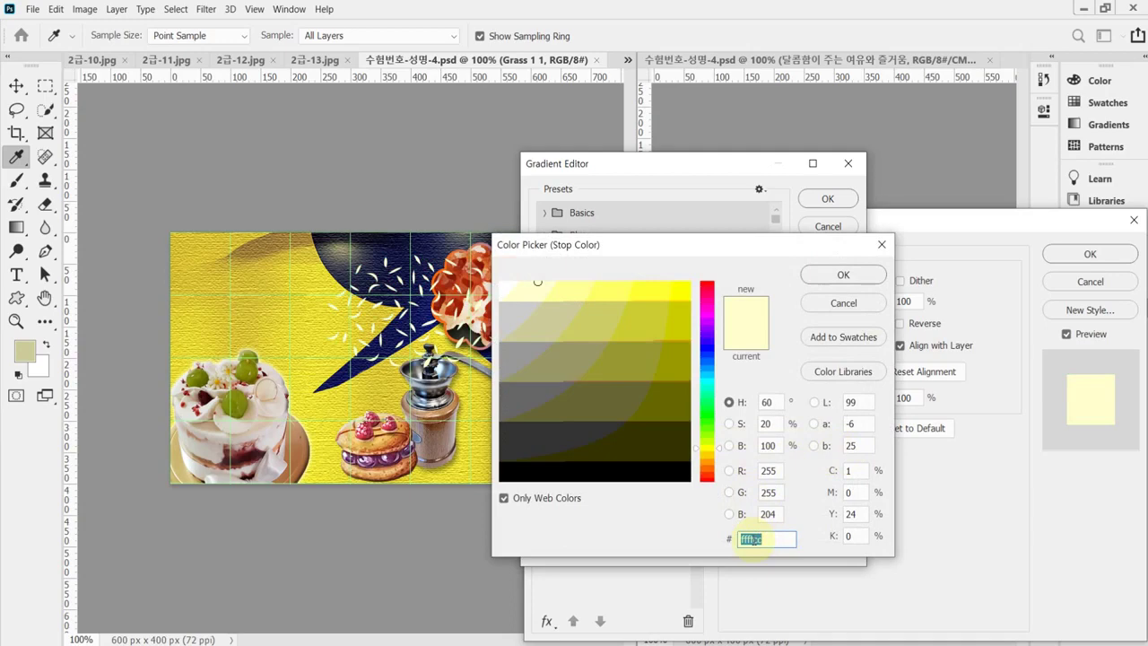
pyautogui.write('3fc')
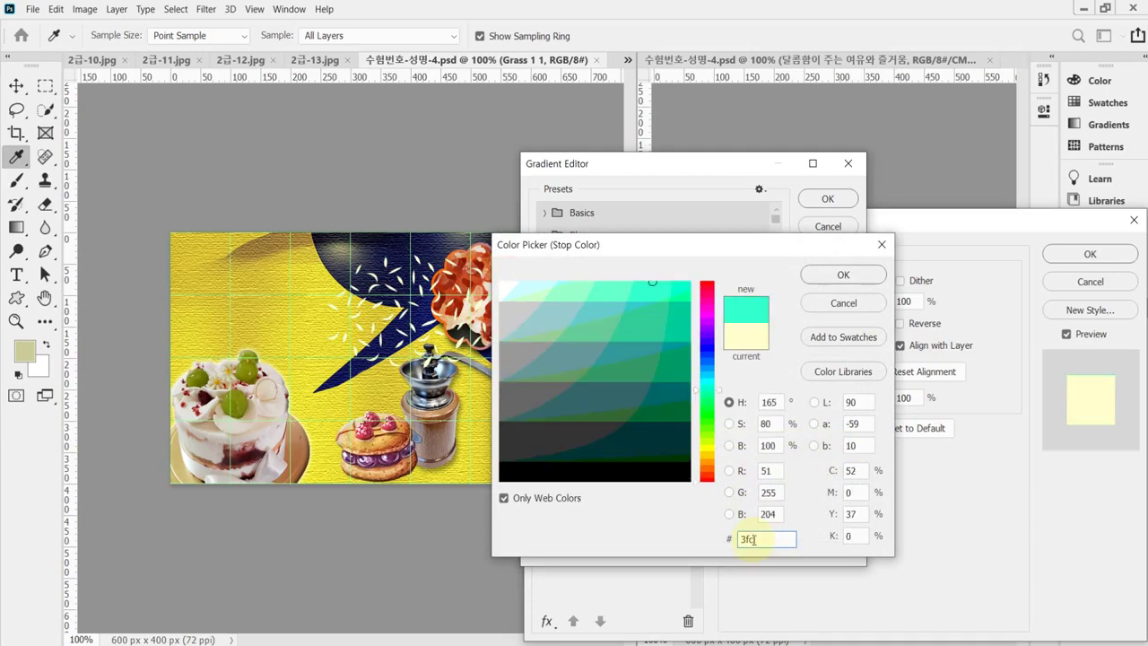
pyautogui.press('Return')
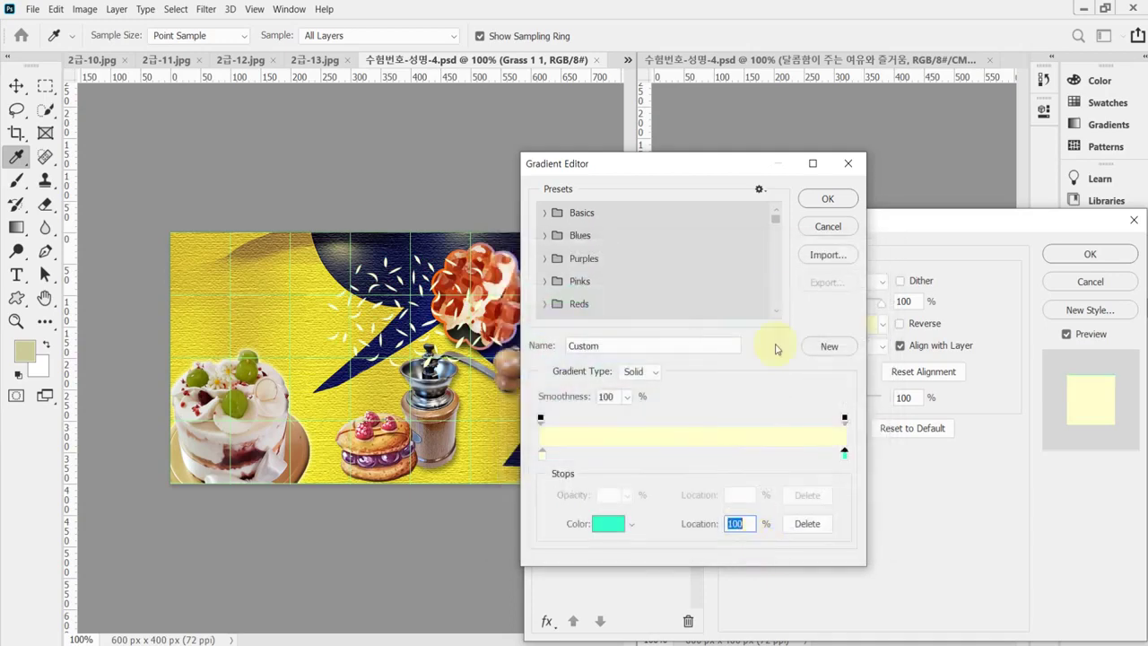
pyautogui.moveTo(846, 459)
pyautogui.mouseDown()
pyautogui.moveTo(803, 461)
pyautogui.moveTo(843, 459)
pyautogui.mouseUp()
pyautogui.click(823, 200)
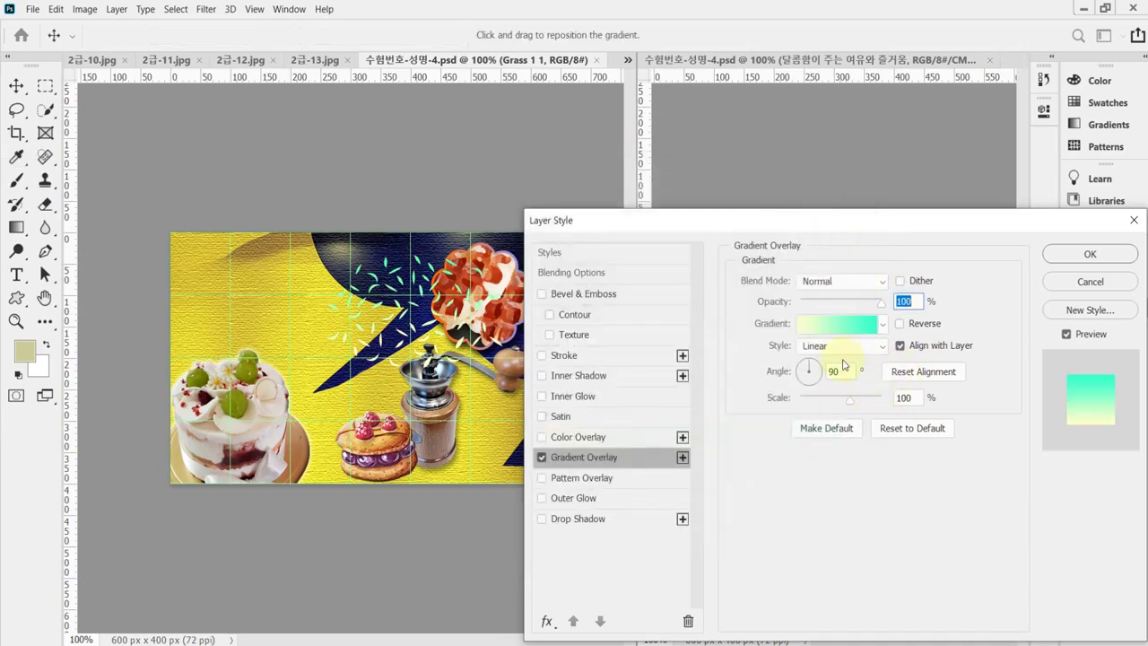
pyautogui.moveTo(844, 221); pyautogui.dragTo(808, 363)
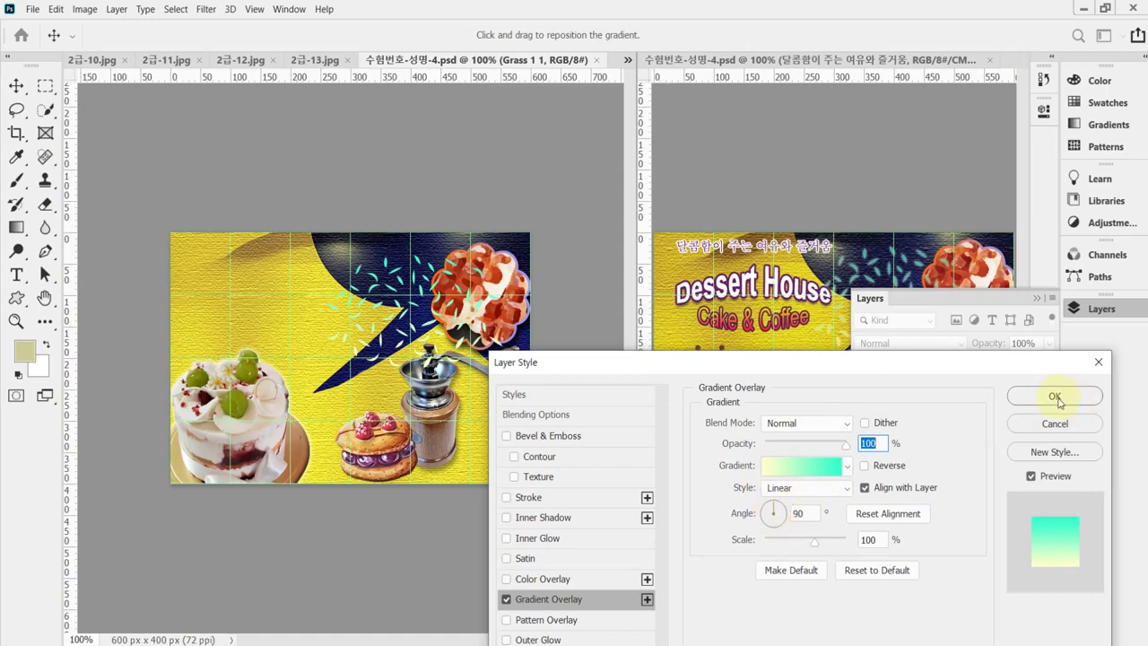
pyautogui.press('Down')
pyautogui.press('Down')
pyautogui.press('Down')
pyautogui.press('Down')
pyautogui.moveTo(687, 364); pyautogui.dragTo(699, 309)
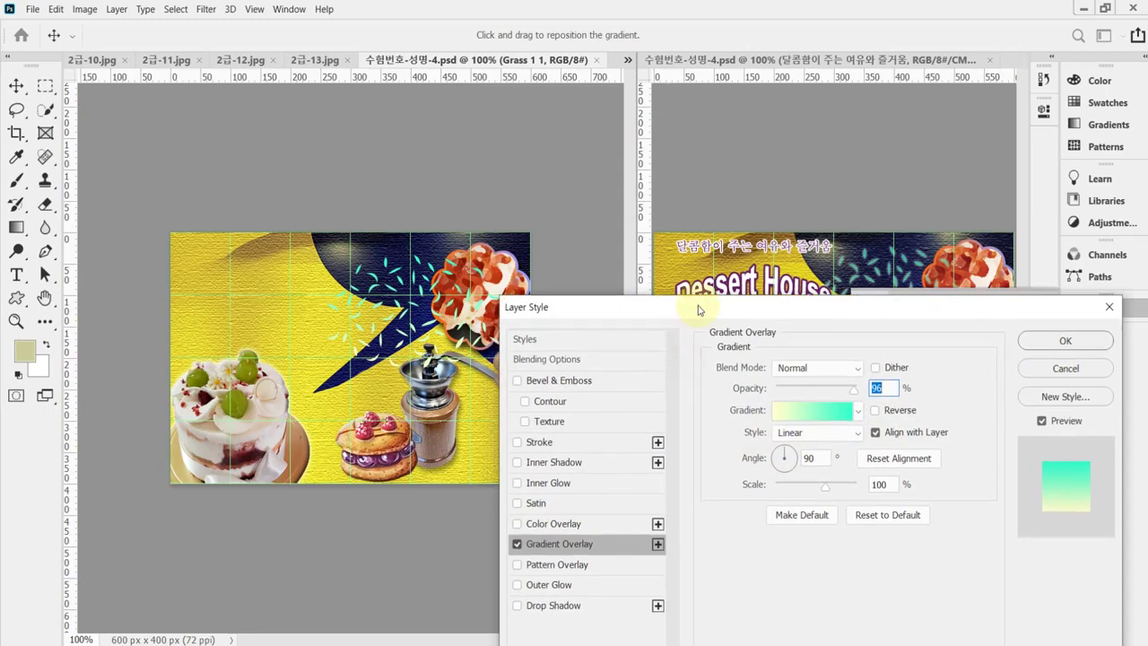
# Reset the grass layer's Gradient Overlay to its default settings and change the gradient style to Linear.
pyautogui.click(874, 514)
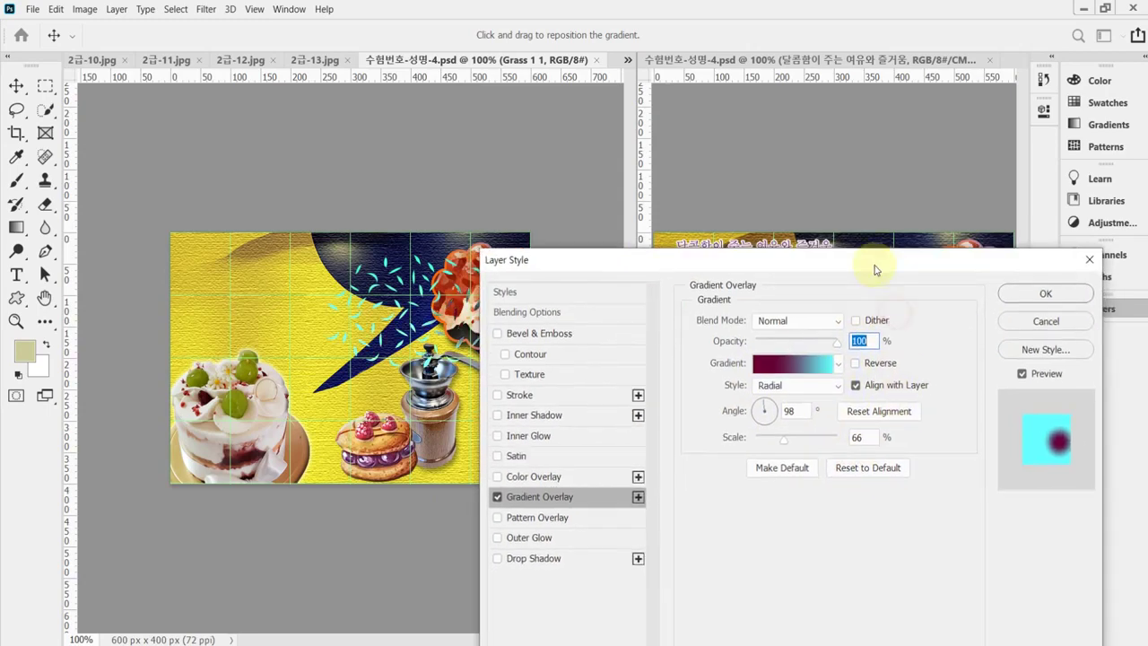
pyautogui.moveTo(891, 307); pyautogui.dragTo(871, 260)
pyautogui.click(796, 385)
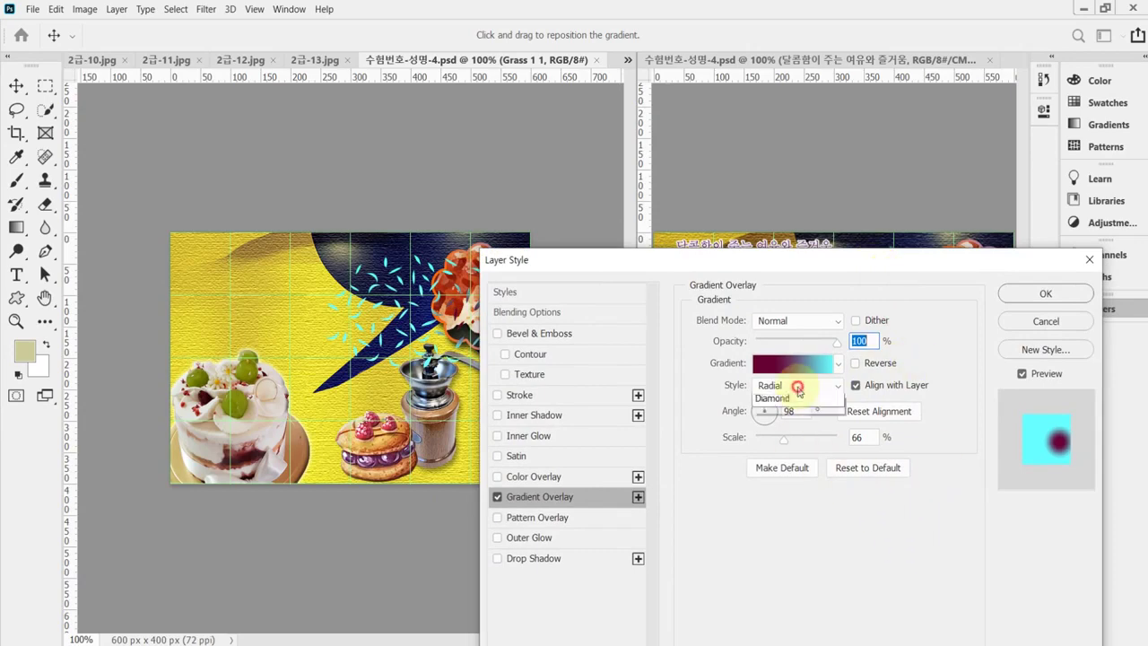
pyautogui.click(786, 404)
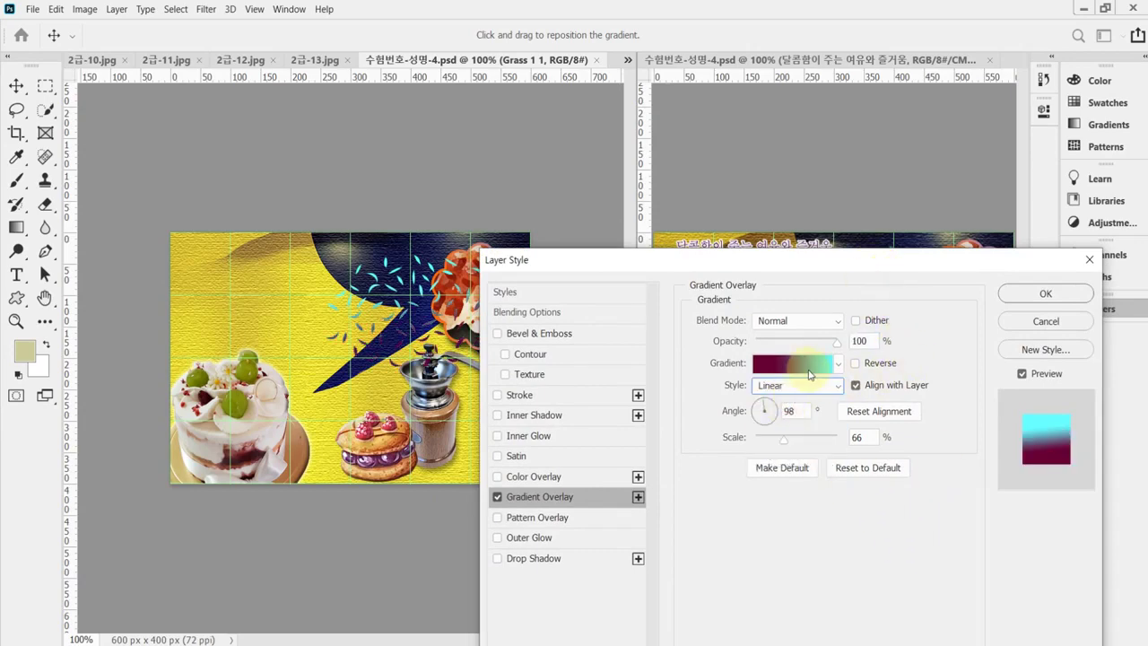
# Move the gradient's starting colour stop to location 1%, recolour it #ffffcc, and set the overlay angle to 90°.
pyautogui.click(793, 362)
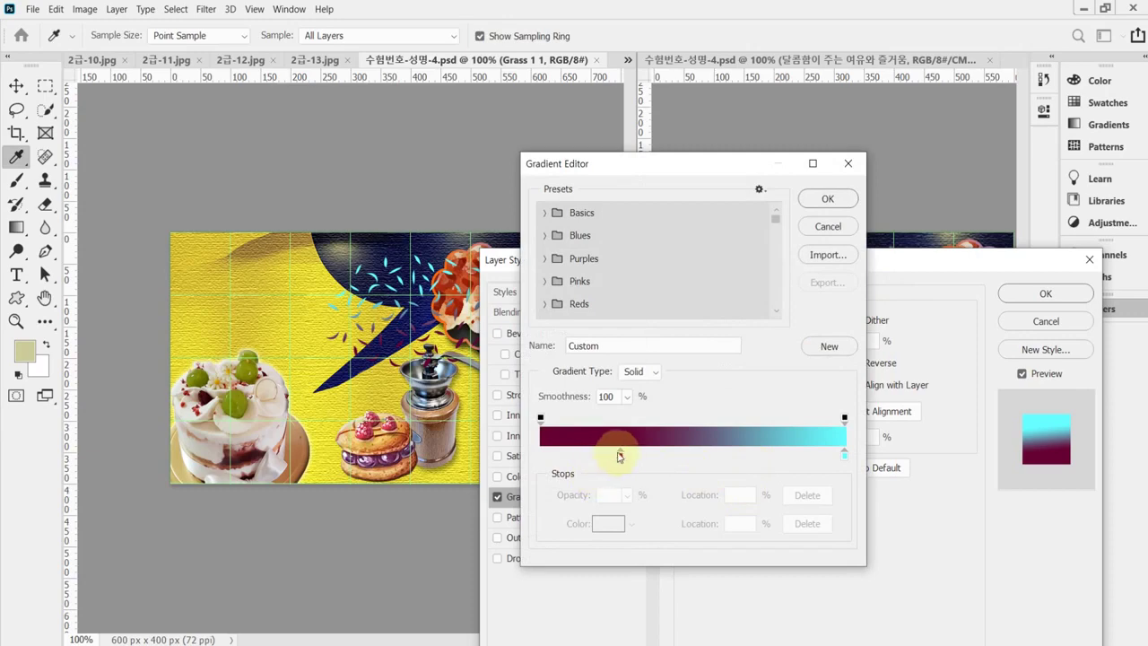
pyautogui.moveTo(616, 455); pyautogui.dragTo(546, 458)
pyautogui.doubleClick(544, 455)
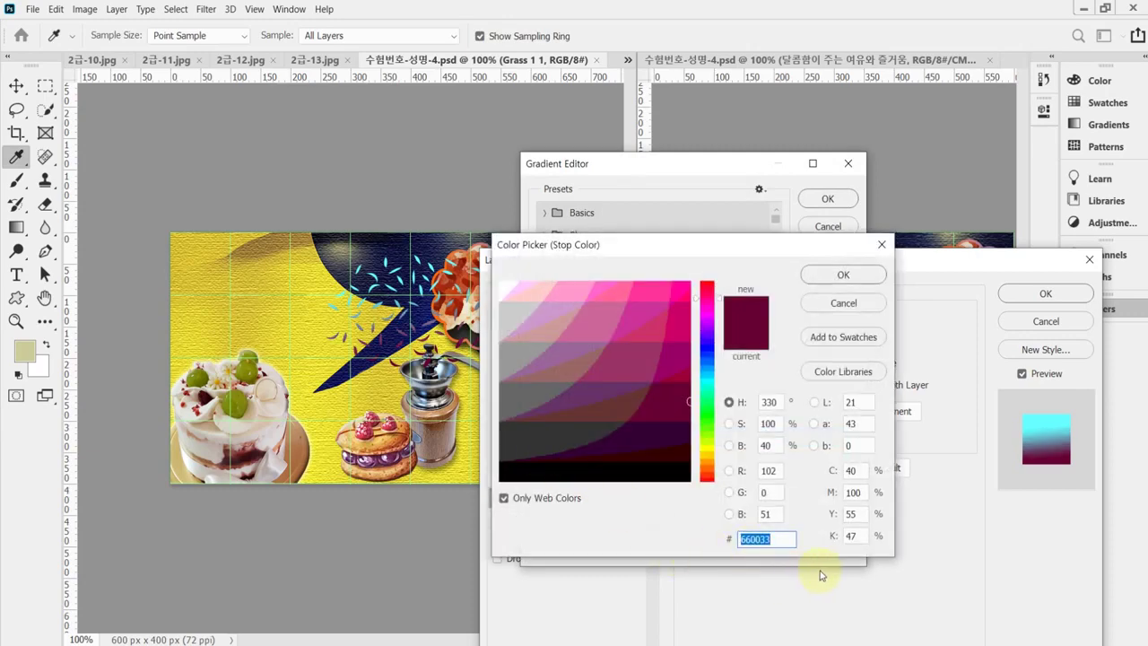
pyautogui.write('ffc')
pyautogui.press('Return')
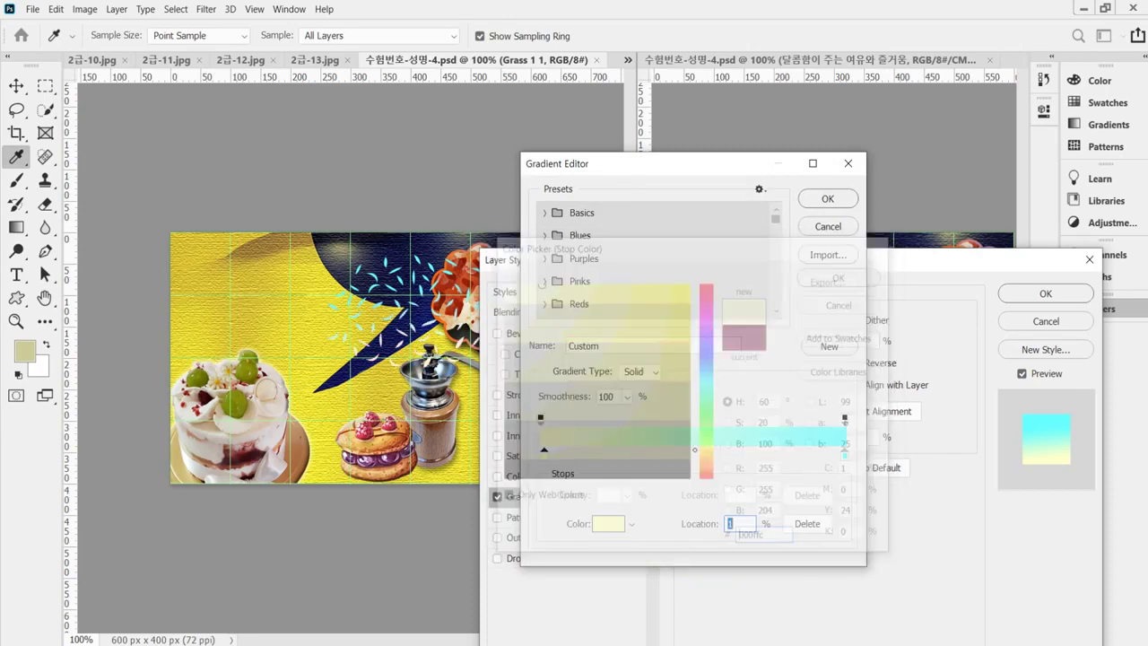
pyautogui.click(825, 199)
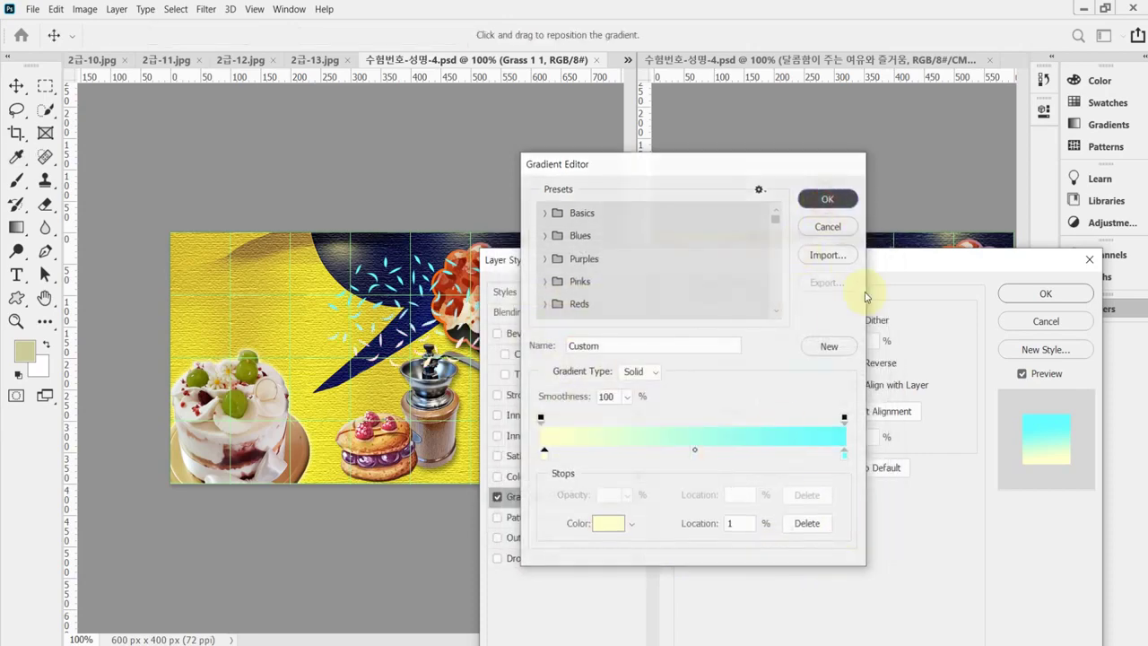
pyautogui.doubleClick(794, 409)
pyautogui.write('90')
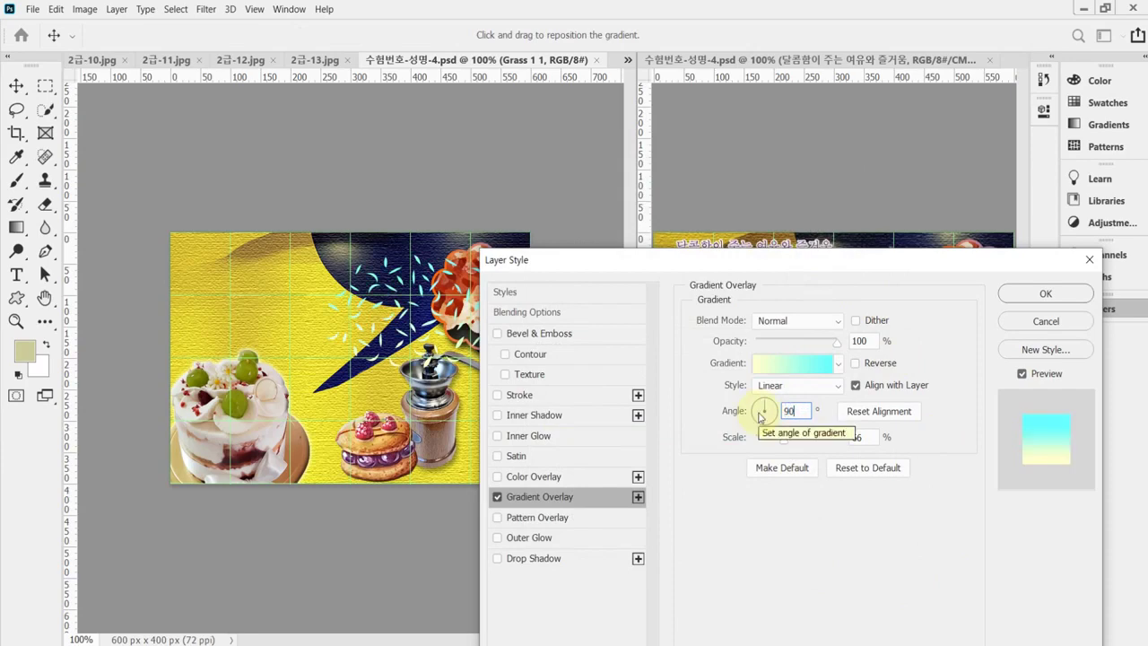
# Add an Outer Glow with a size of 5 px to the grass layer and apply the layer styles.
pyautogui.click(554, 541)
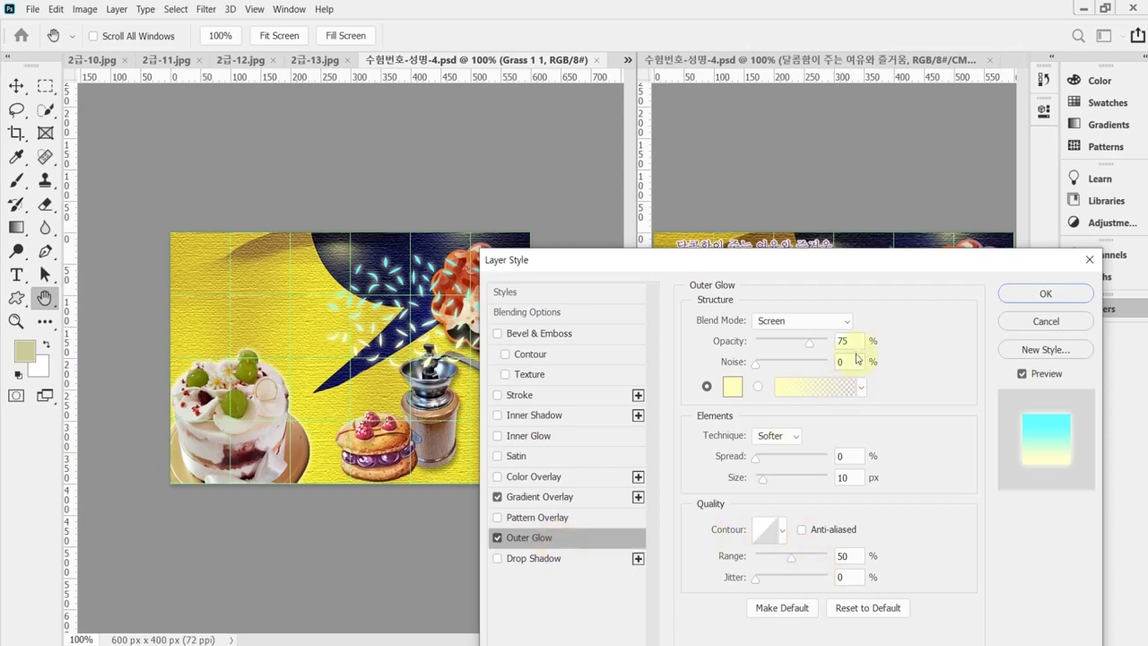
pyautogui.doubleClick(854, 475)
pyautogui.write('5')
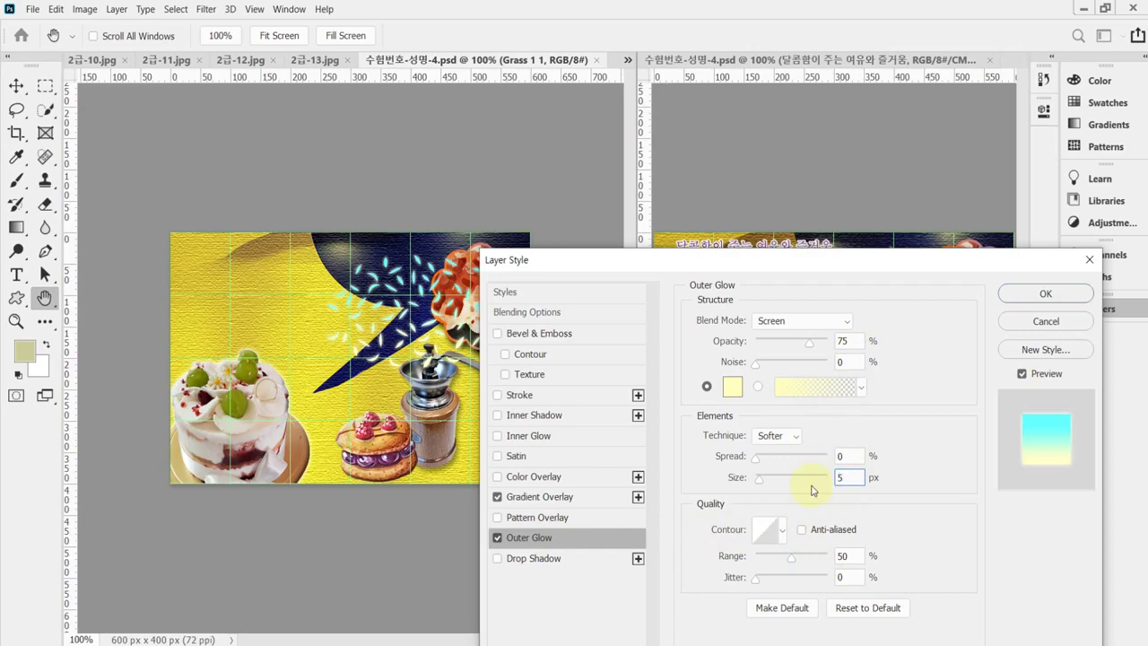
pyautogui.press('Return')
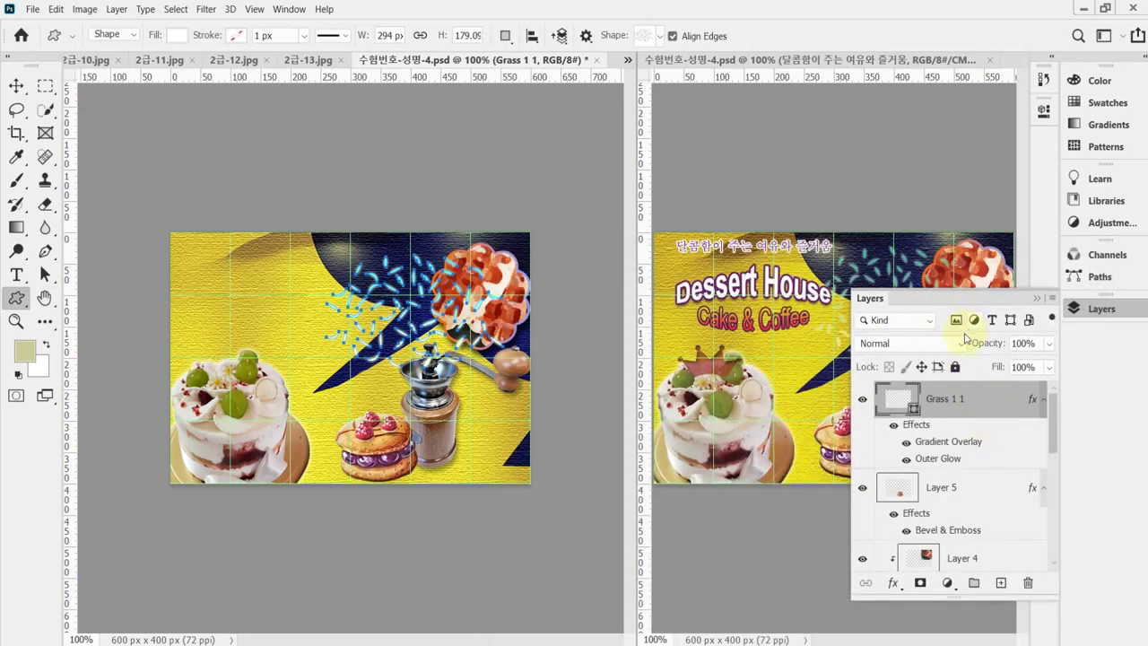
# Set the Grass 1 layer's opacity to 70%, deselect its path and save the document.
pyautogui.click(981, 346)
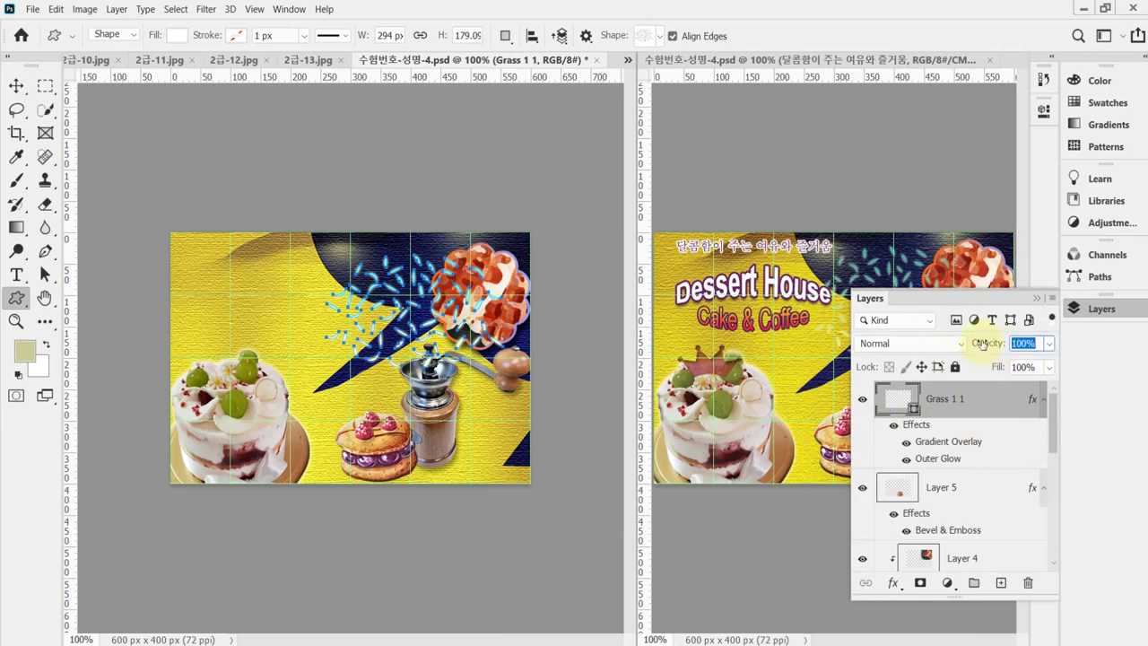
pyautogui.write('70')
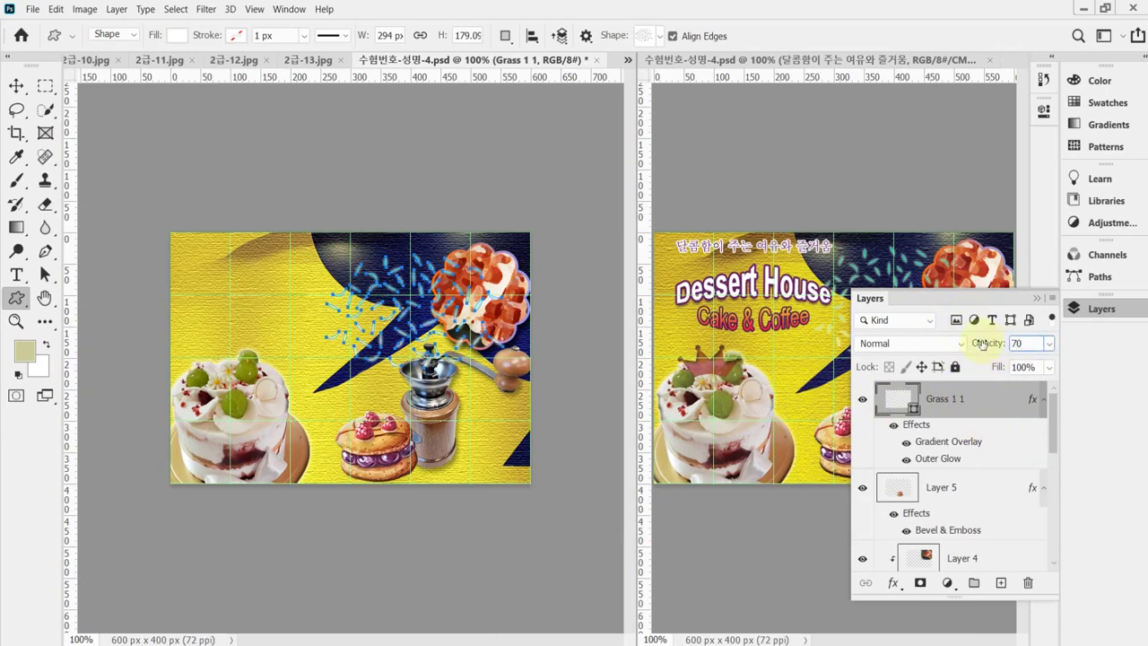
pyautogui.press('Return')
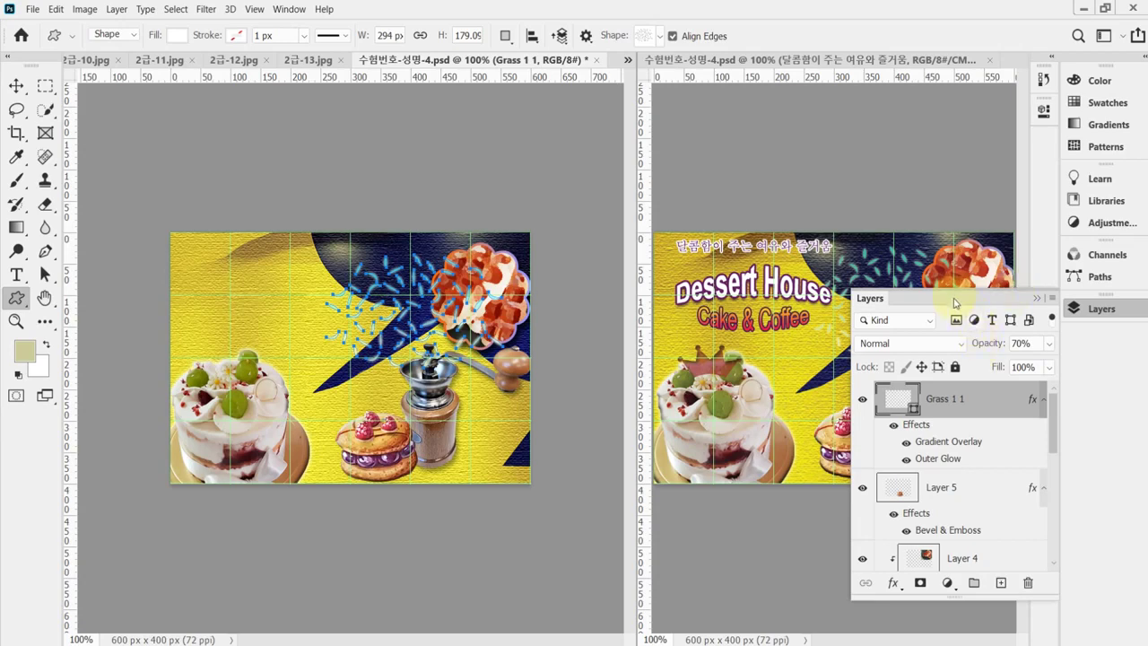
pyautogui.click(1094, 309)
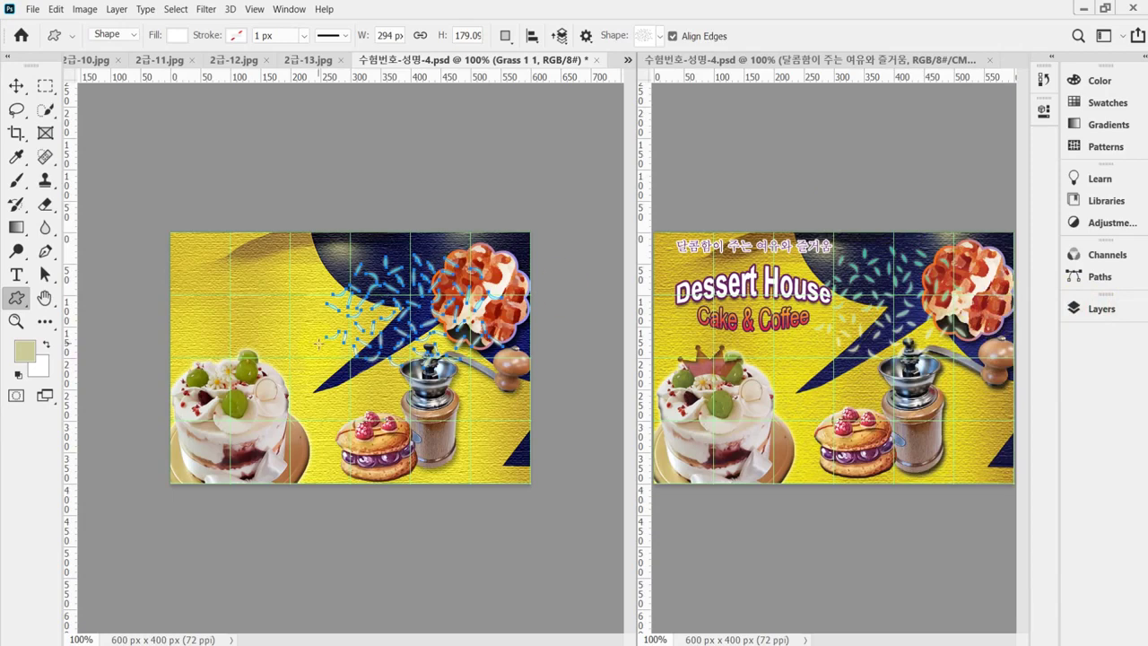
pyautogui.press('Escape')
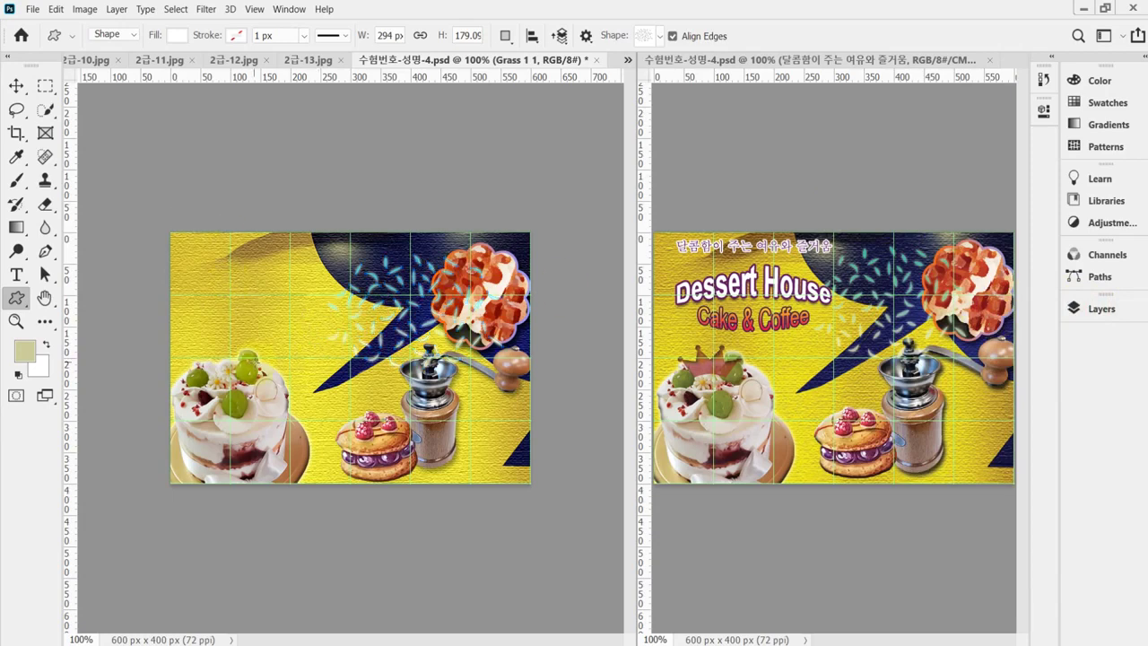
pyautogui.hotkey('ctrl', 's')
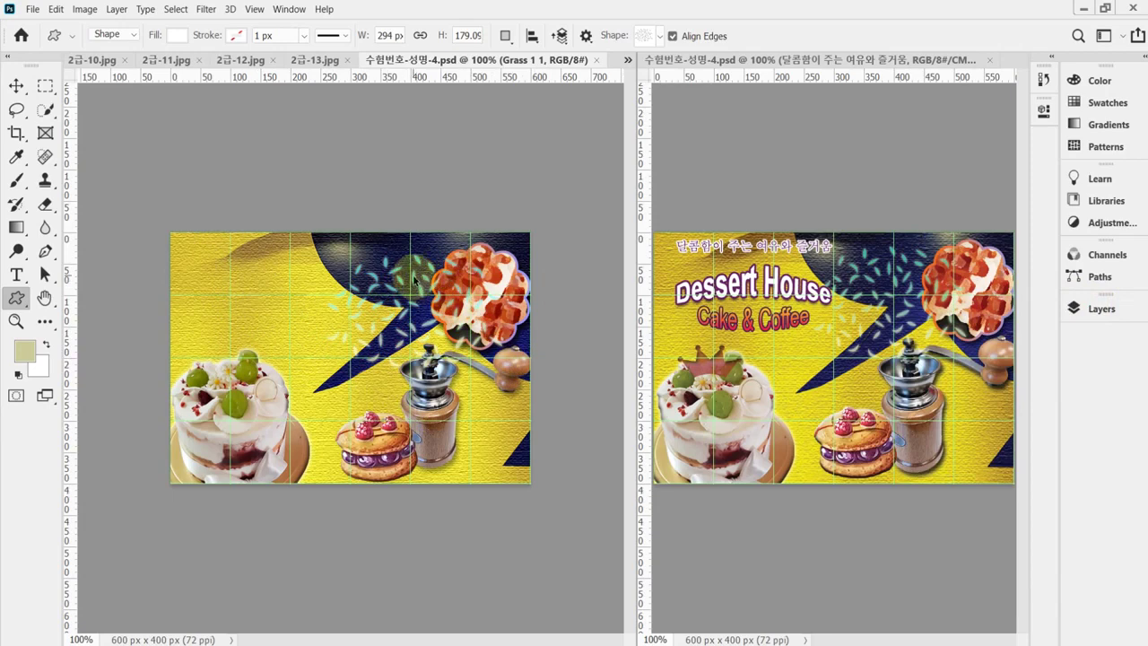
# Shift the Grass 1 shape slightly up and to the left with Free Transform.
pyautogui.hotkey('ctrl', 't')
pyautogui.moveTo(400, 307); pyautogui.dragTo(394, 298)
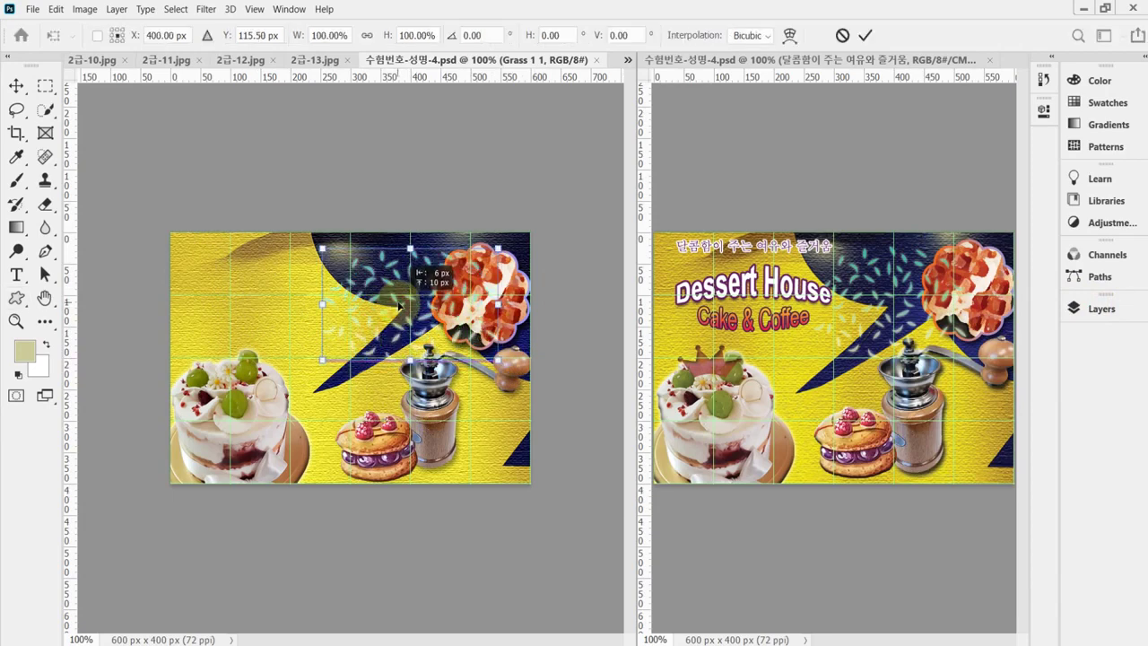
pyautogui.click(377, 111)
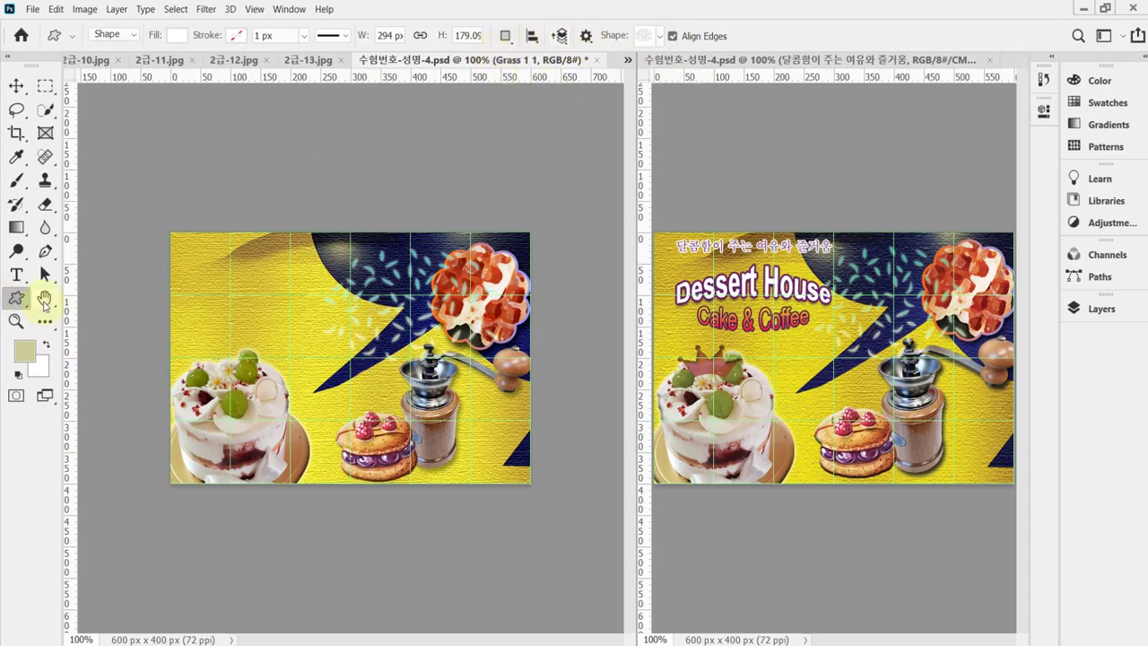
# Choose the Crown 1 shape from the legacy Objects set for the Custom Shape tool.
pyautogui.click(660, 37)
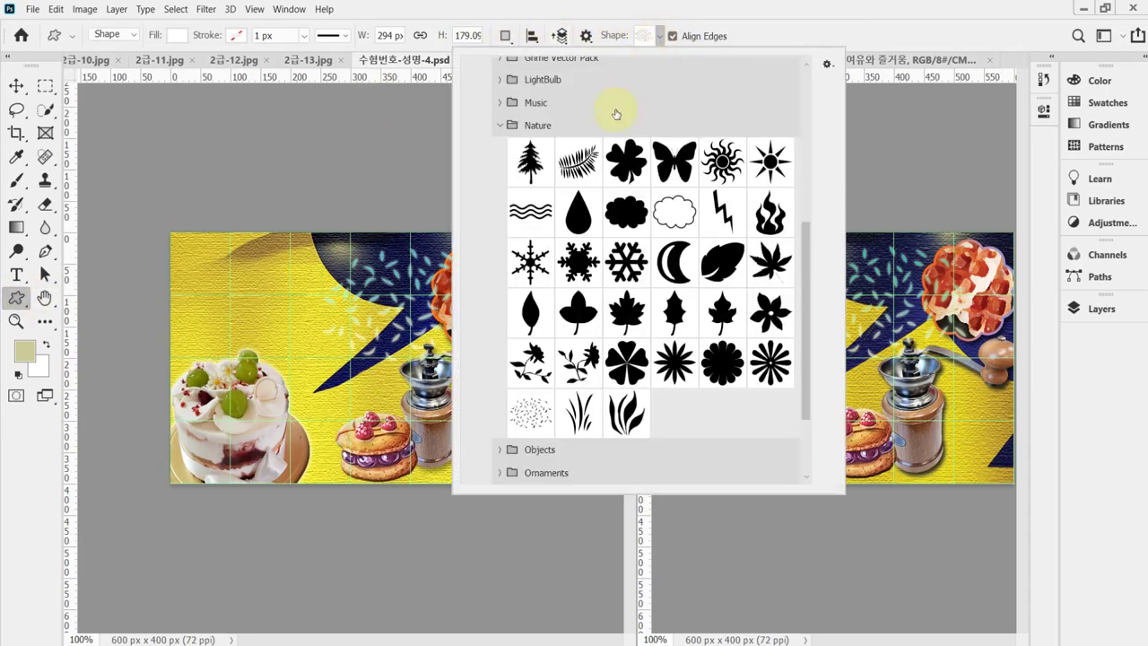
pyautogui.click(499, 125)
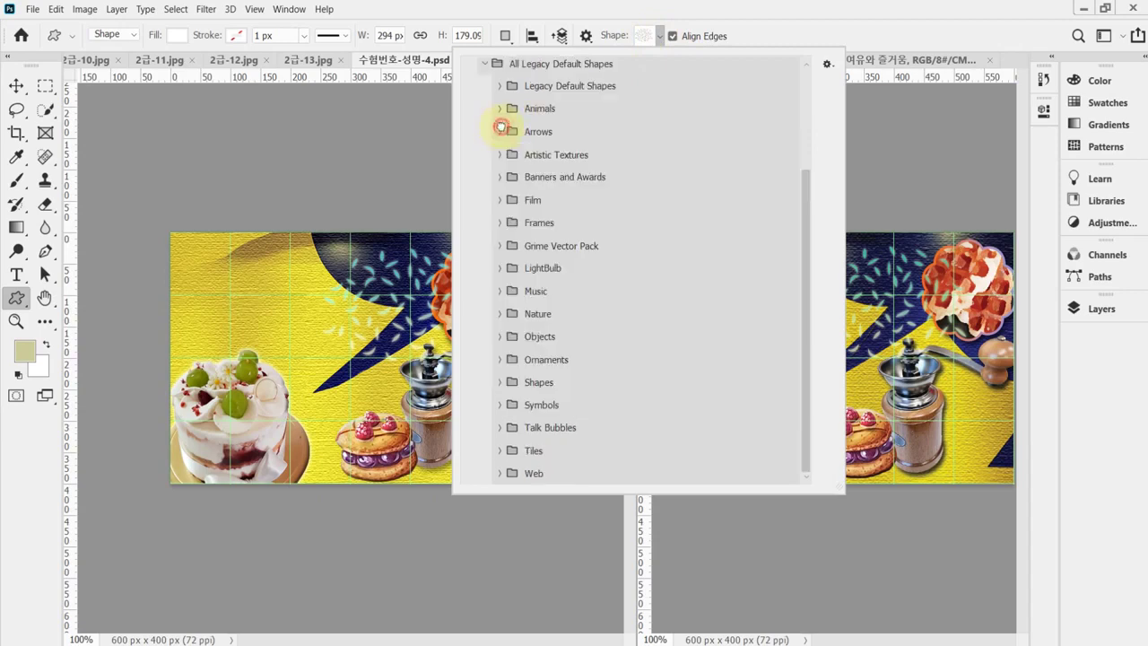
pyautogui.click(500, 336)
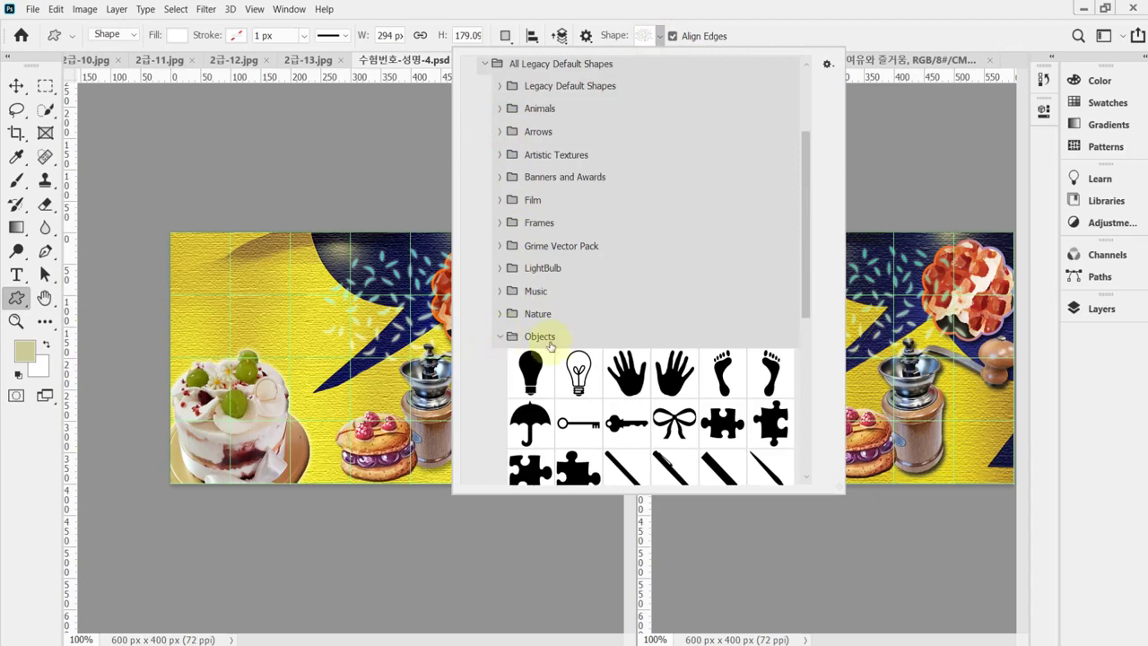
pyautogui.scroll(-4, 574, 345)
pyautogui.scroll(-2, 599, 345)
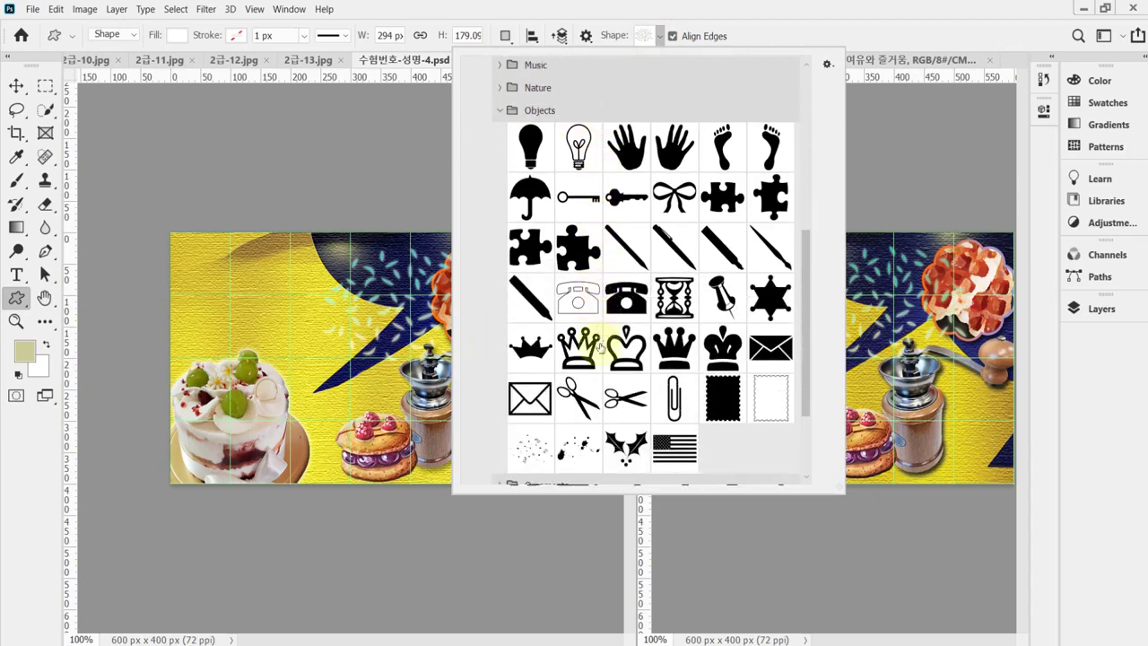
pyautogui.click(535, 357)
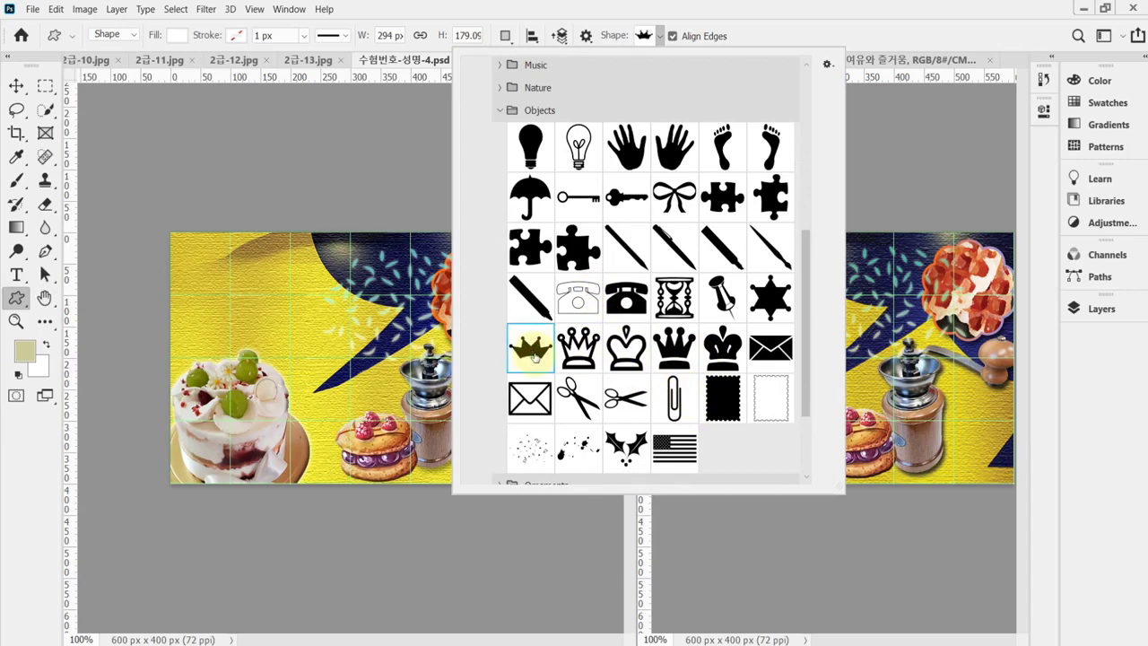
pyautogui.click(569, 18)
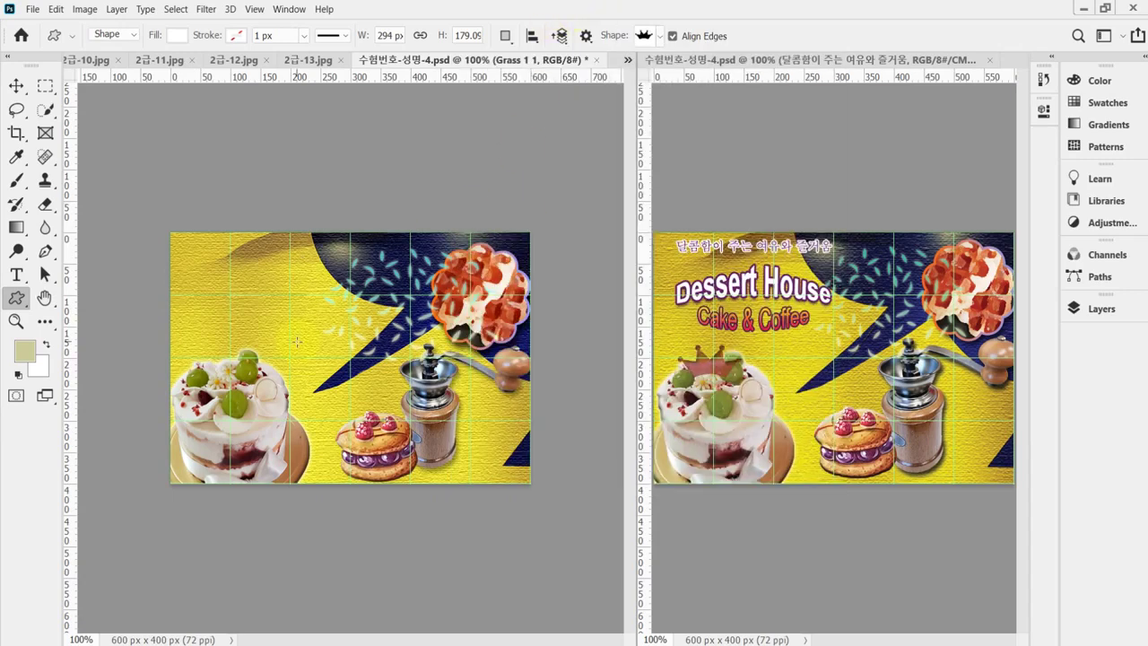
# Draw a Crown 1 shape about 115 × 56 px on top of the cake and scale it down to about 108 × 53 px.
pyautogui.moveTo(198, 336); pyautogui.dragTo(268, 370)
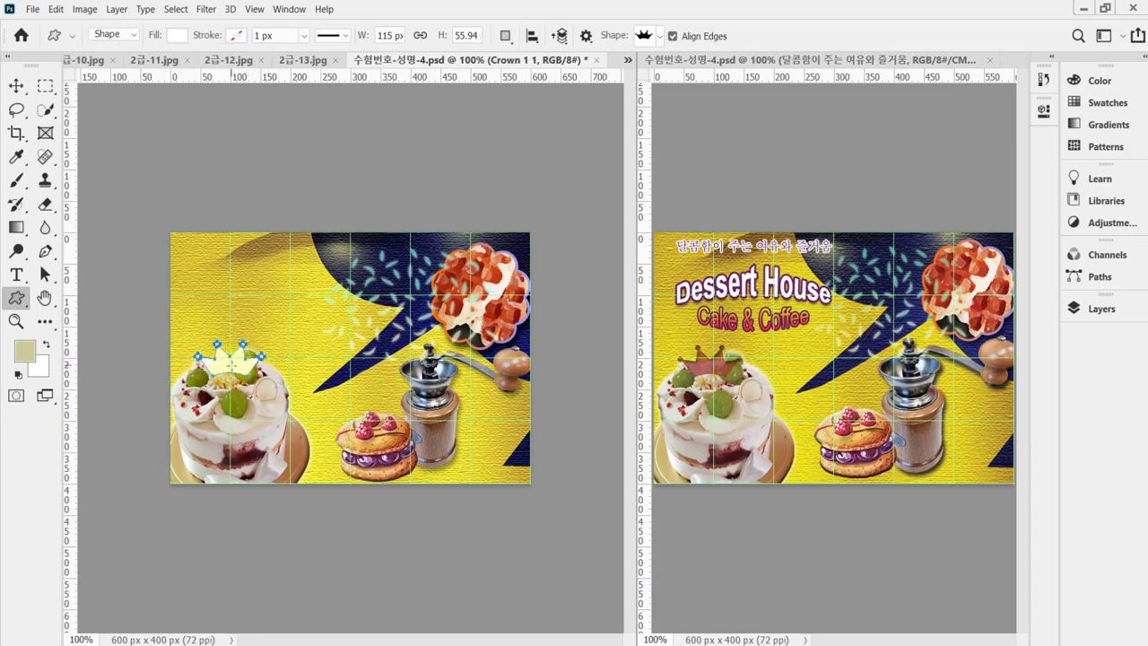
pyautogui.moveTo(231, 367); pyautogui.dragTo(237, 368)
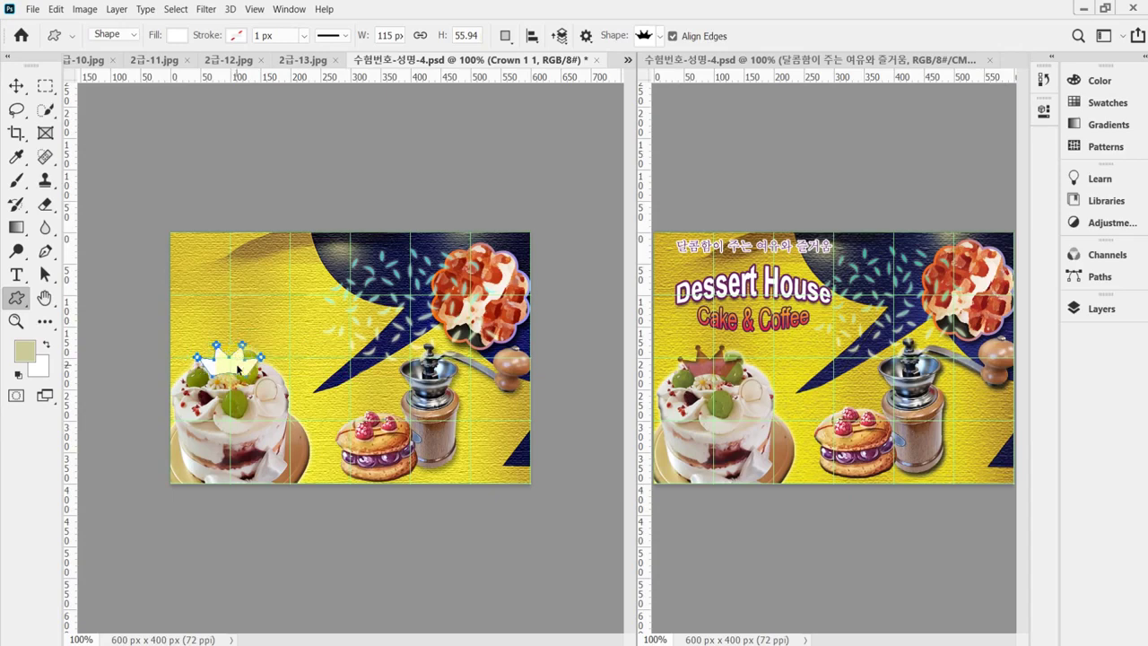
pyautogui.hotkey('ctrl', 't')
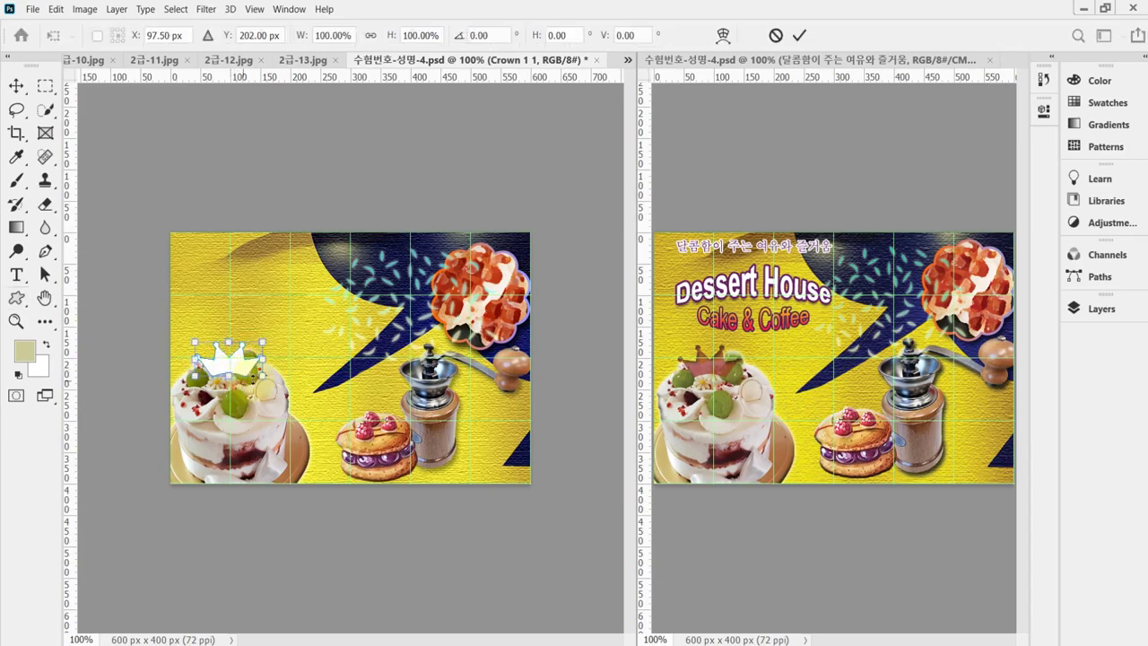
pyautogui.moveTo(262, 376); pyautogui.dragTo(258, 374)
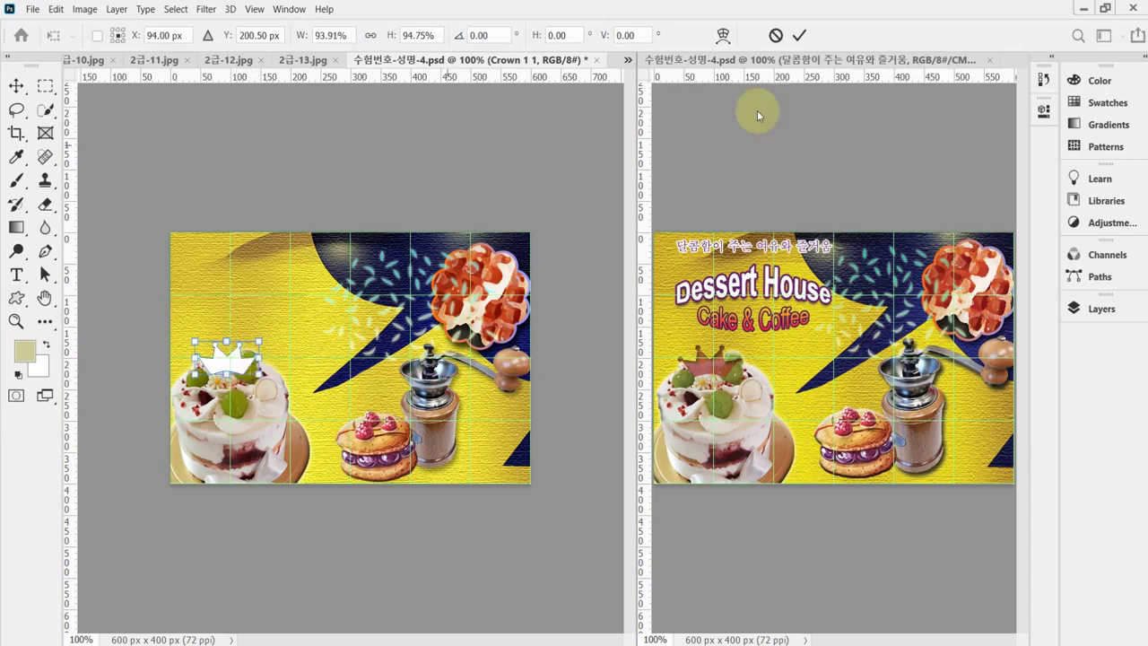
# Set the crown shape layer's fill colour to #993333.
pyautogui.click(1098, 309)
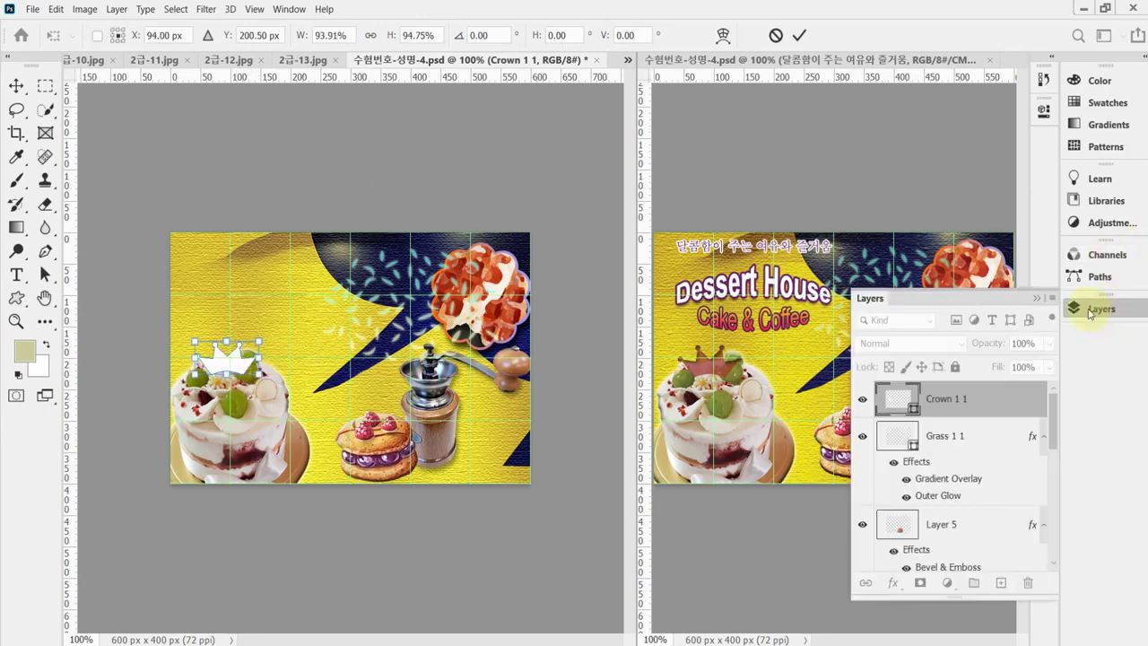
pyautogui.doubleClick(894, 403)
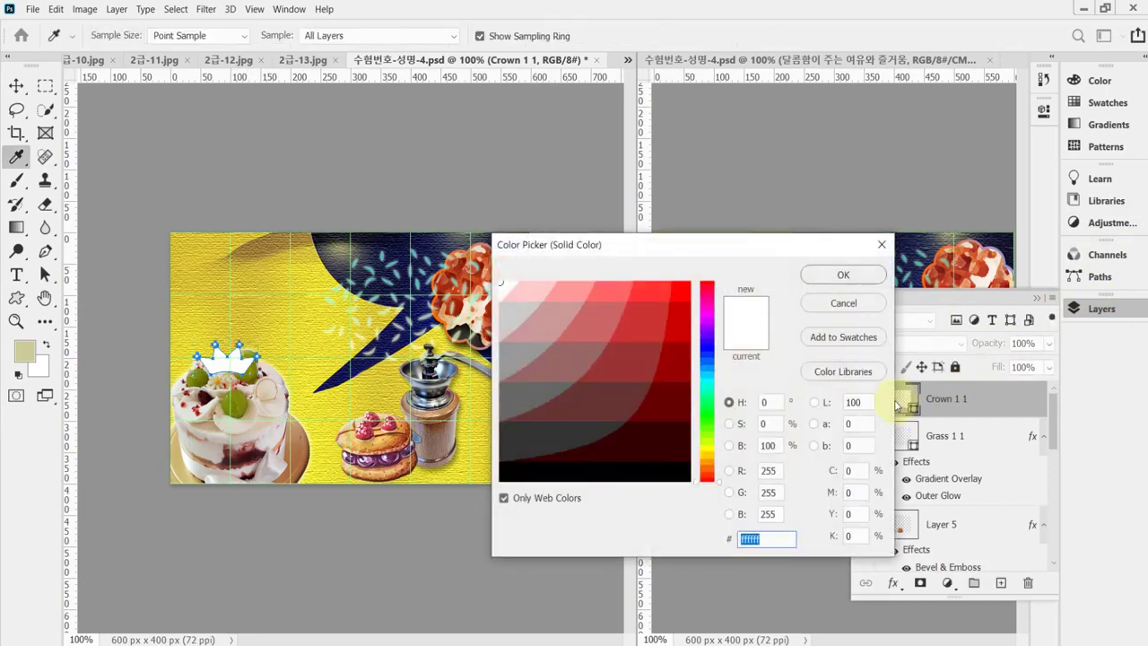
pyautogui.write('993333')
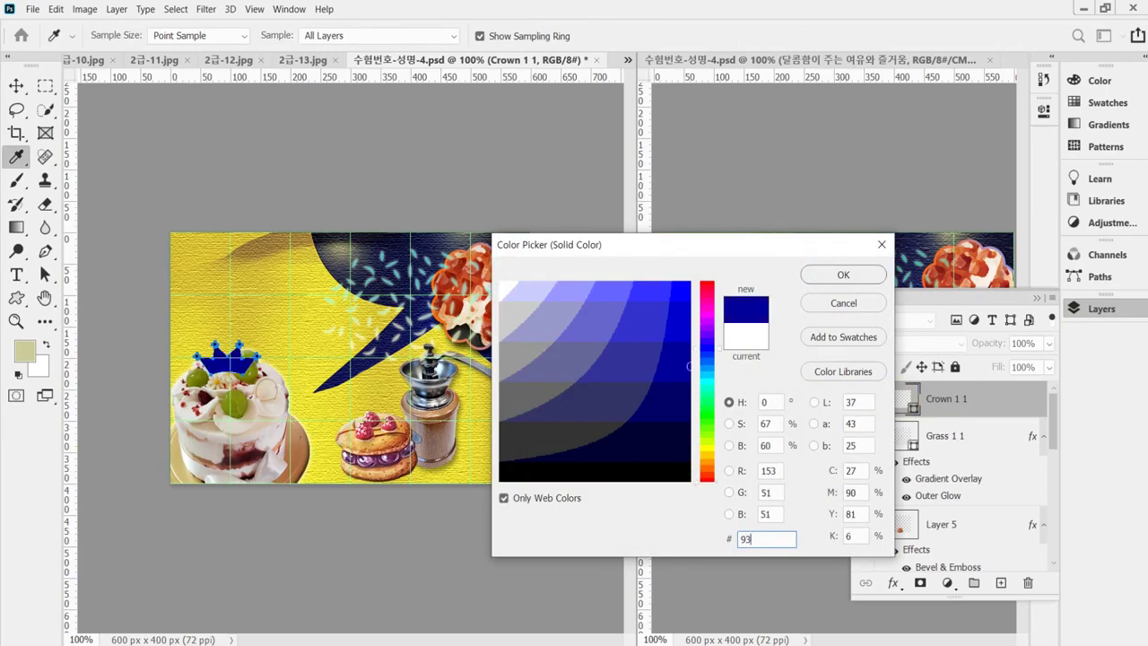
pyautogui.press('Return')
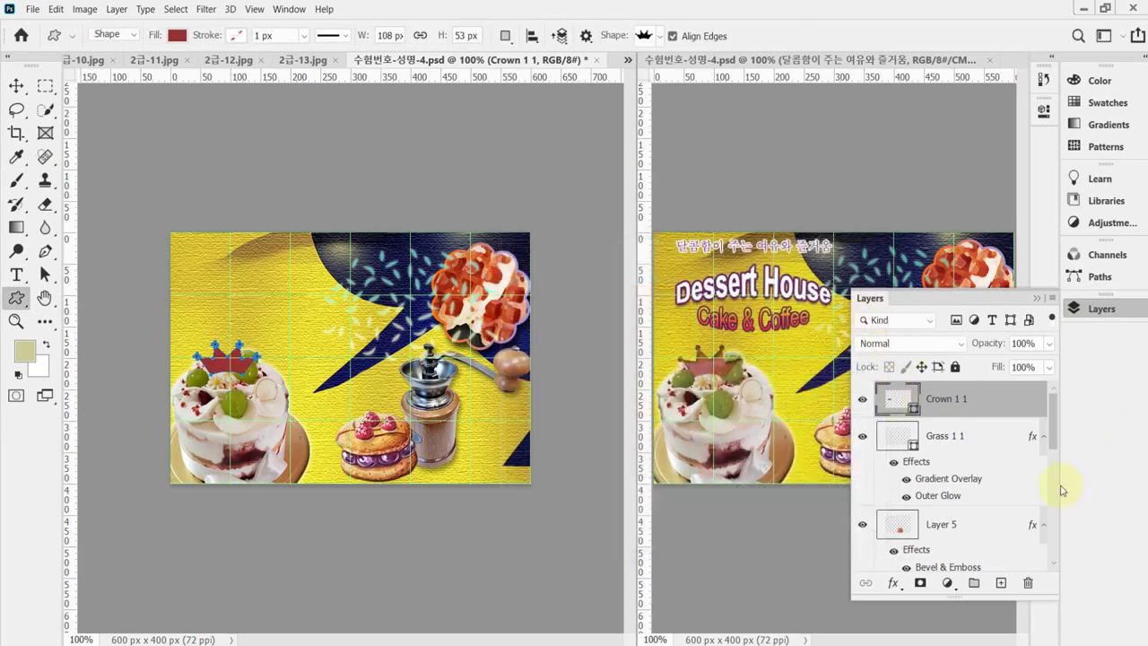
# Add an Inner Shadow to the crown shape layer with 75% opacity, 5 px distance and 5 px size.
pyautogui.click(892, 584)
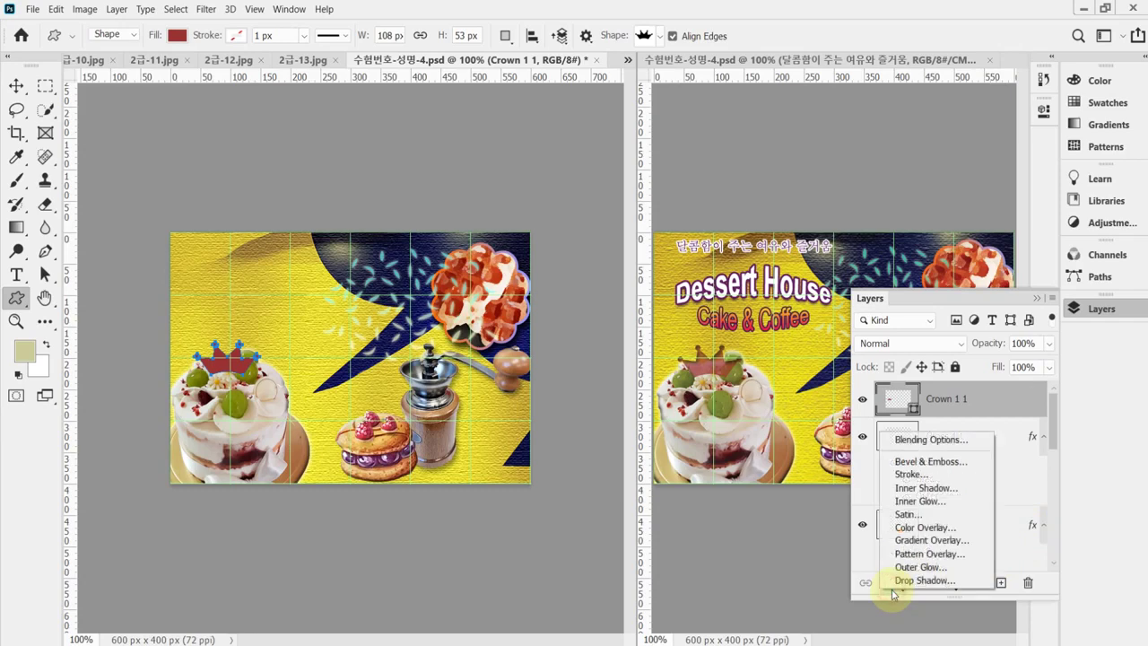
pyautogui.click(969, 492)
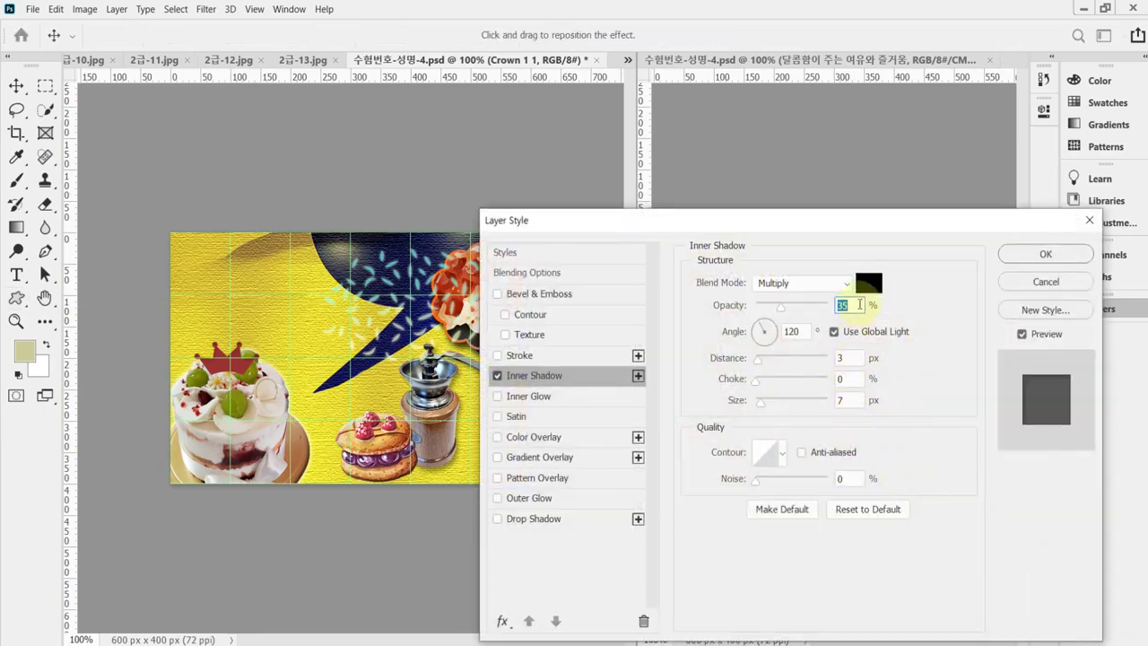
pyautogui.write('75')
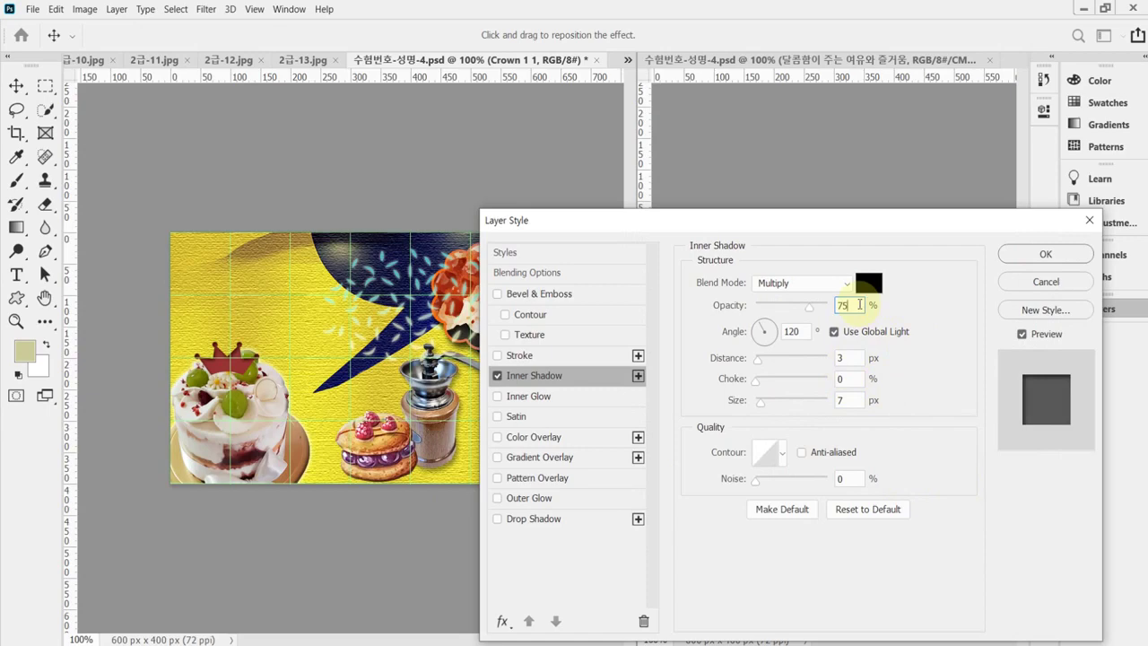
pyautogui.press('Tab')
pyautogui.press('Tab')
pyautogui.press('Tab')
pyautogui.hotkey('shift', 'Tab')
pyautogui.write('5')
pyautogui.press('Tab')
pyautogui.press('Tab')
pyautogui.write('5')
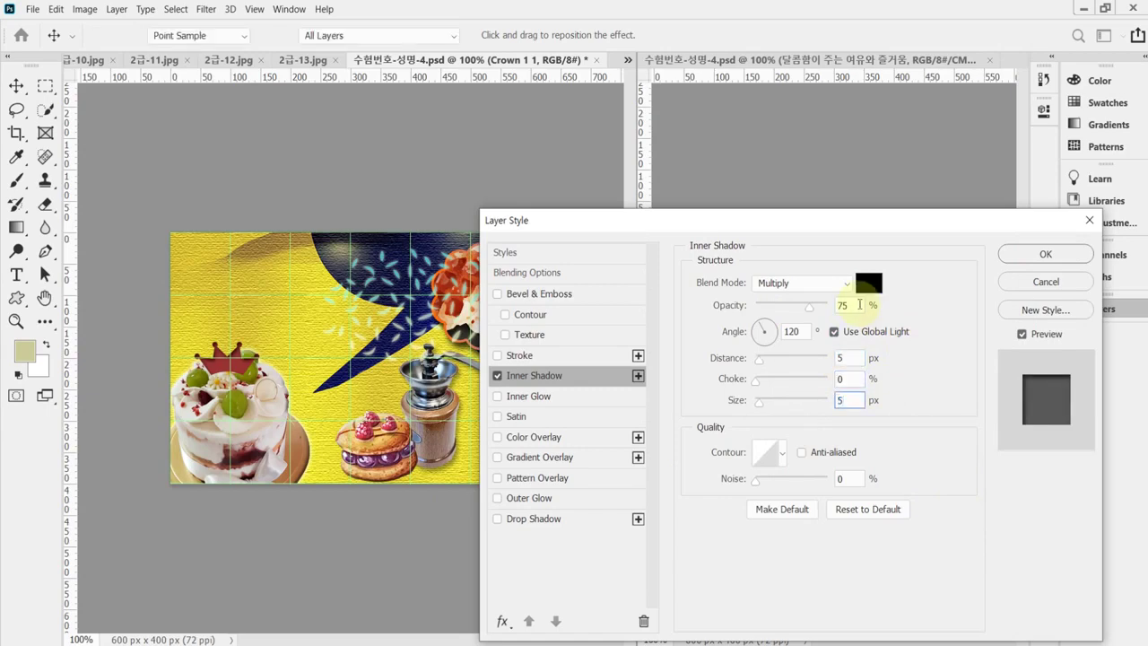
pyautogui.press('Return')
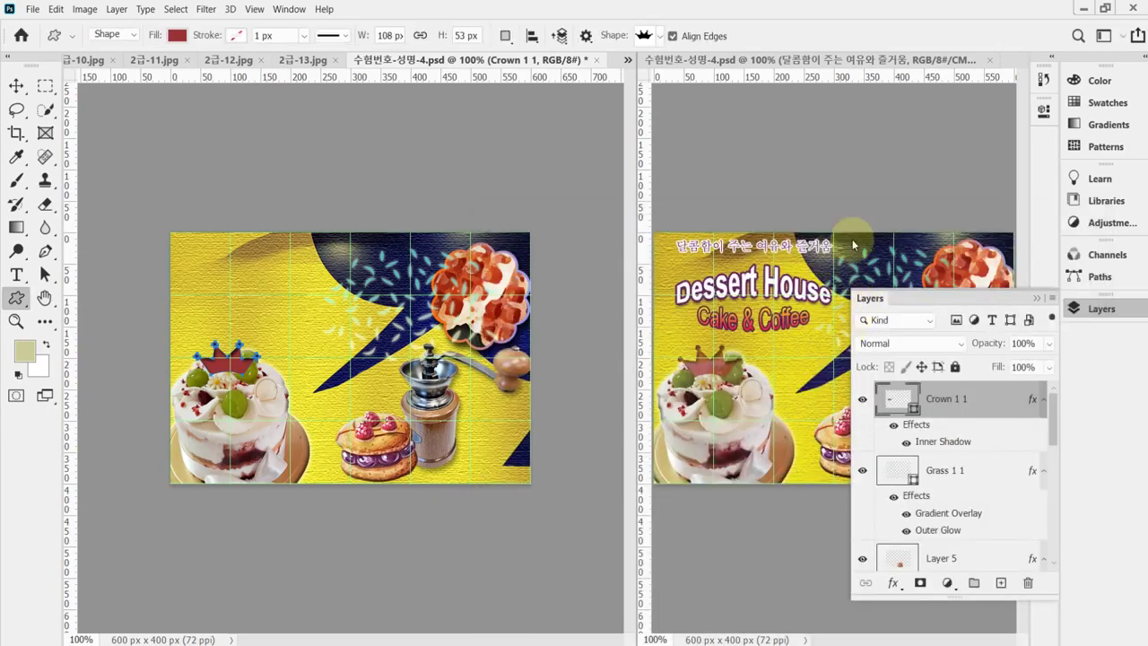
# Set the crown shape layer's opacity to 70% and save the document.
pyautogui.click(986, 345)
pyautogui.write('70')
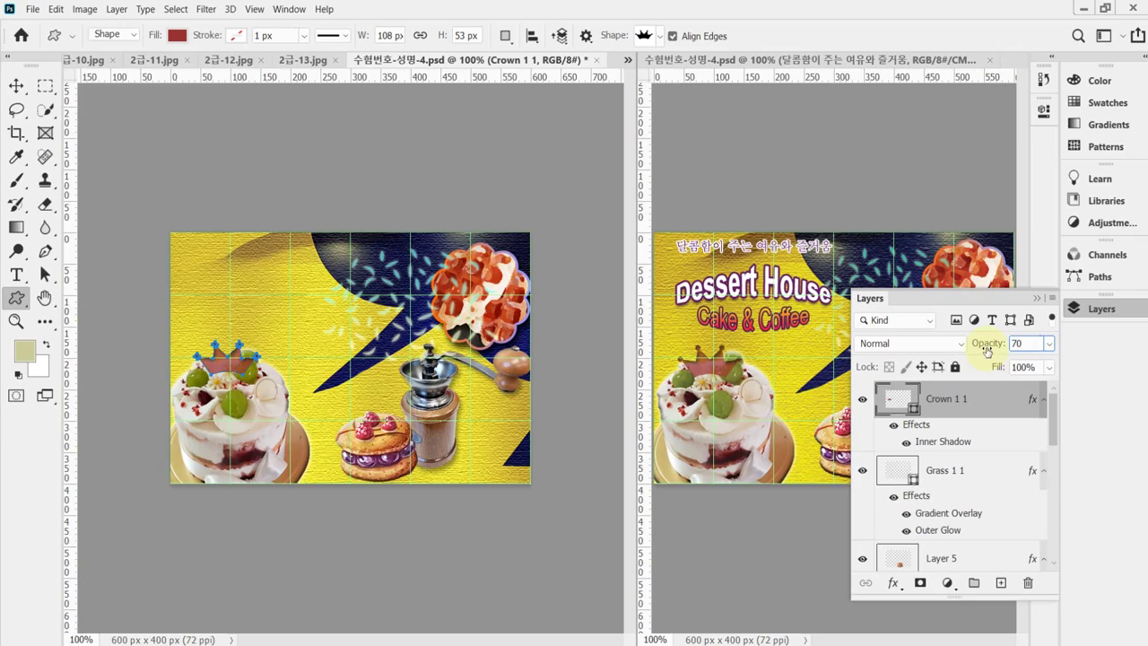
pyautogui.press('Return')
pyautogui.hotkey('ctrl', 's')
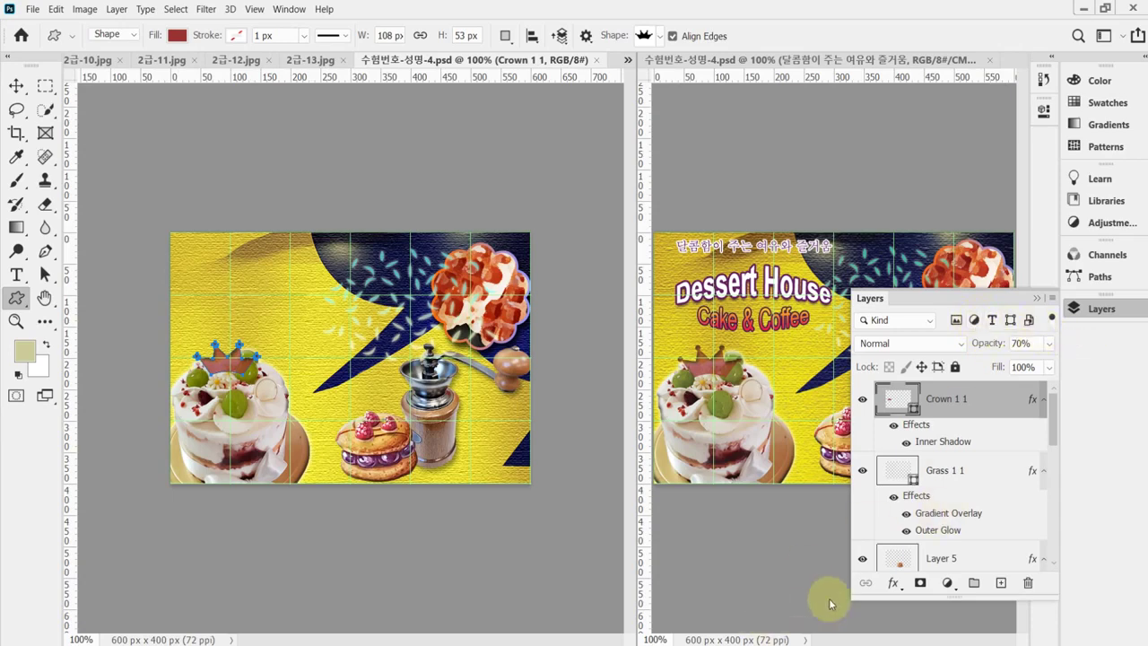
# Check the text effect requirements in the exam PDF and copy the "Dessert House" line from Notepad.
pyautogui.hotkey('alt', 'Tab')
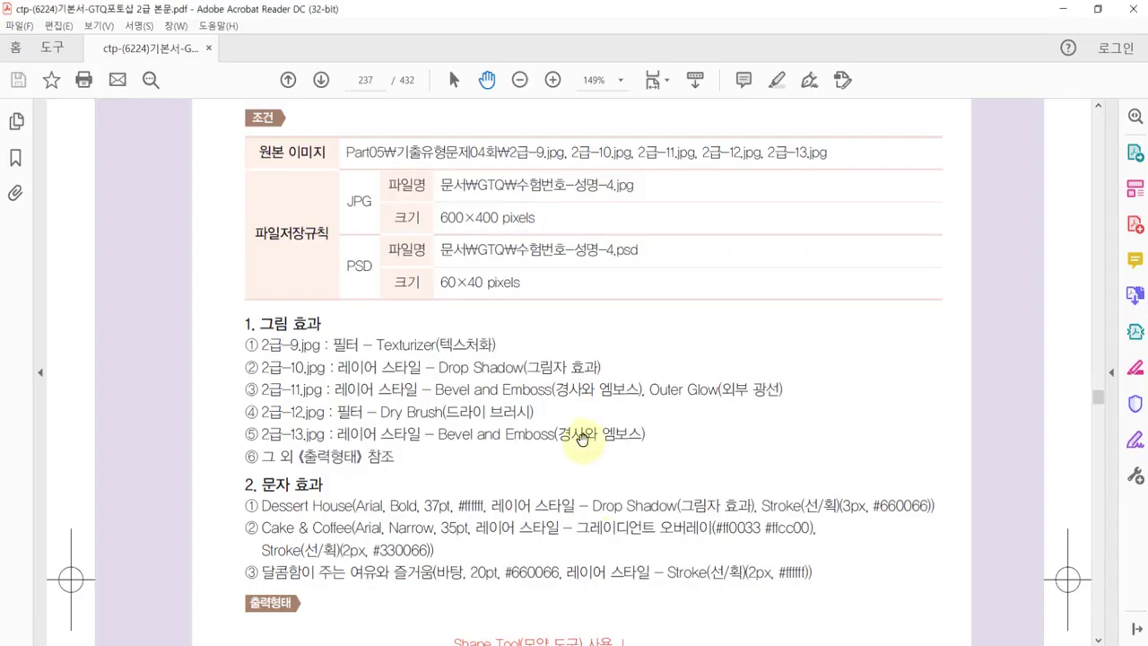
pyautogui.scroll(-2, 586, 444)
pyautogui.scroll(-1, 669, 430)
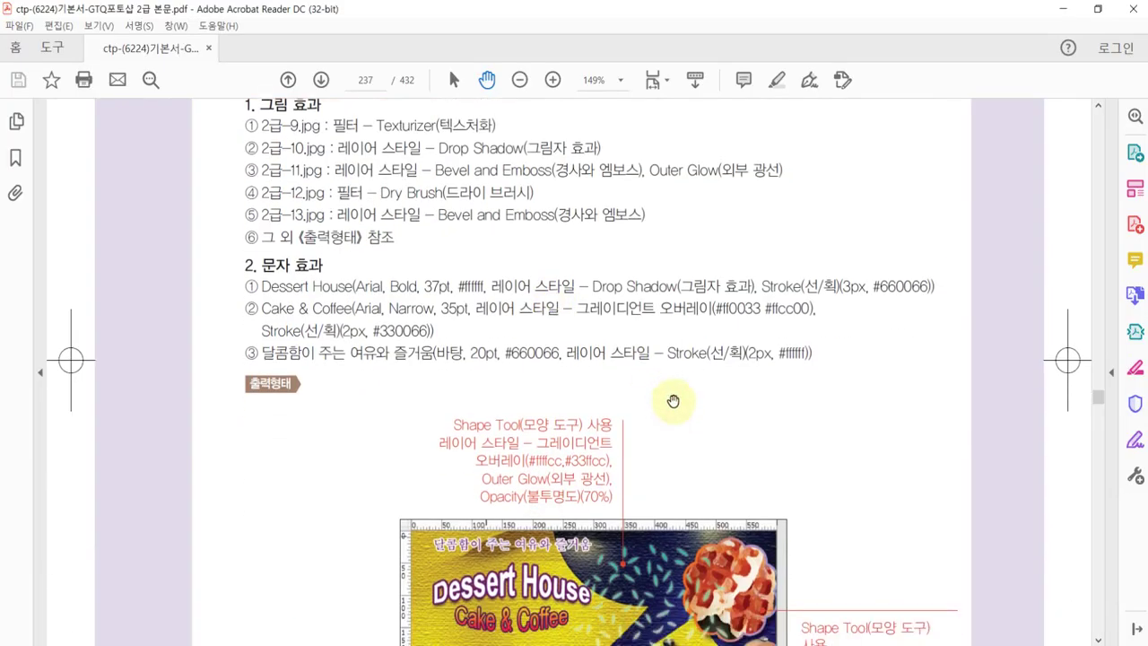
pyautogui.scroll(-2, 712, 456)
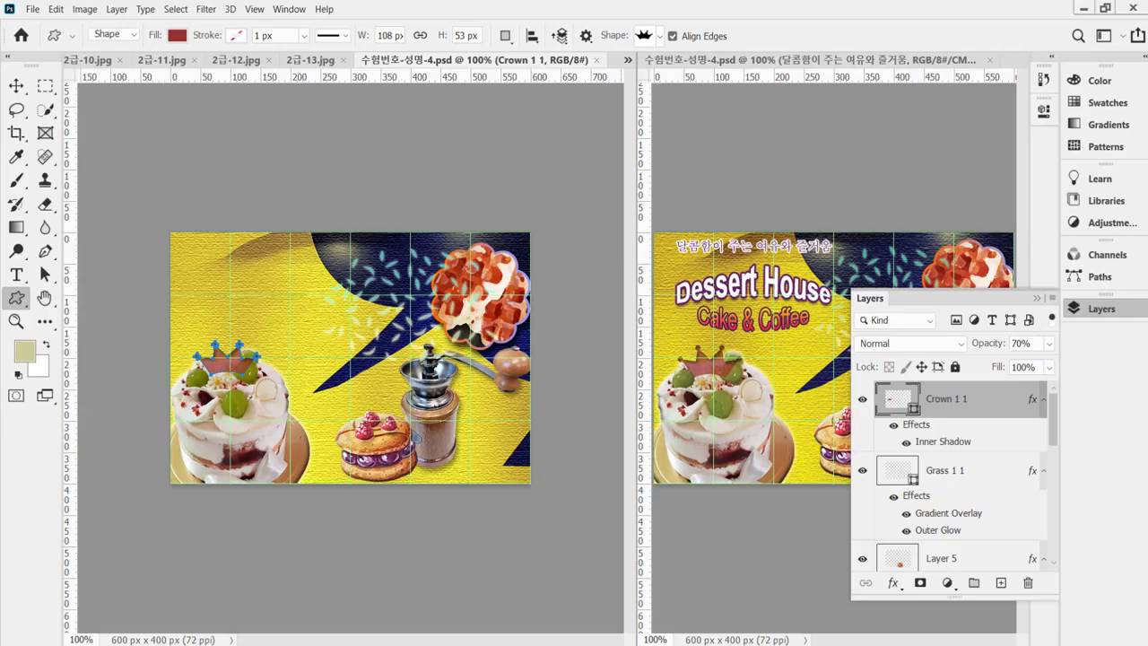
pyautogui.hotkey('alt', 'Tab')
pyautogui.moveTo(780, 565); pyautogui.dragTo(645, 565)
pyautogui.hotkey('ctrl', 'c')
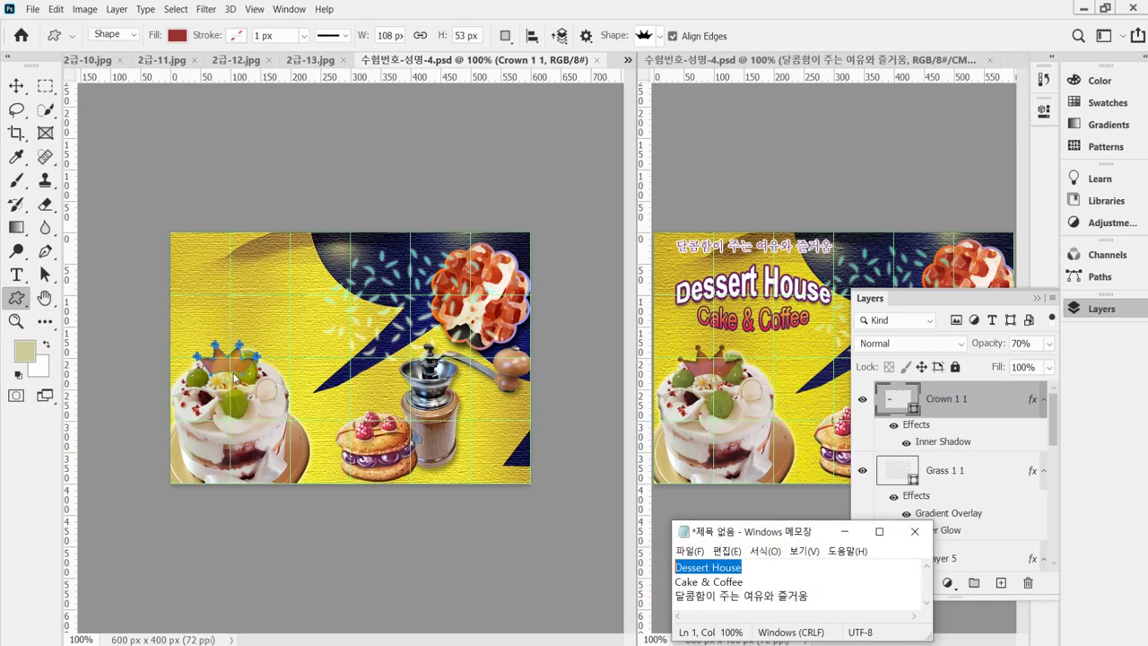
pyautogui.click(16, 274)
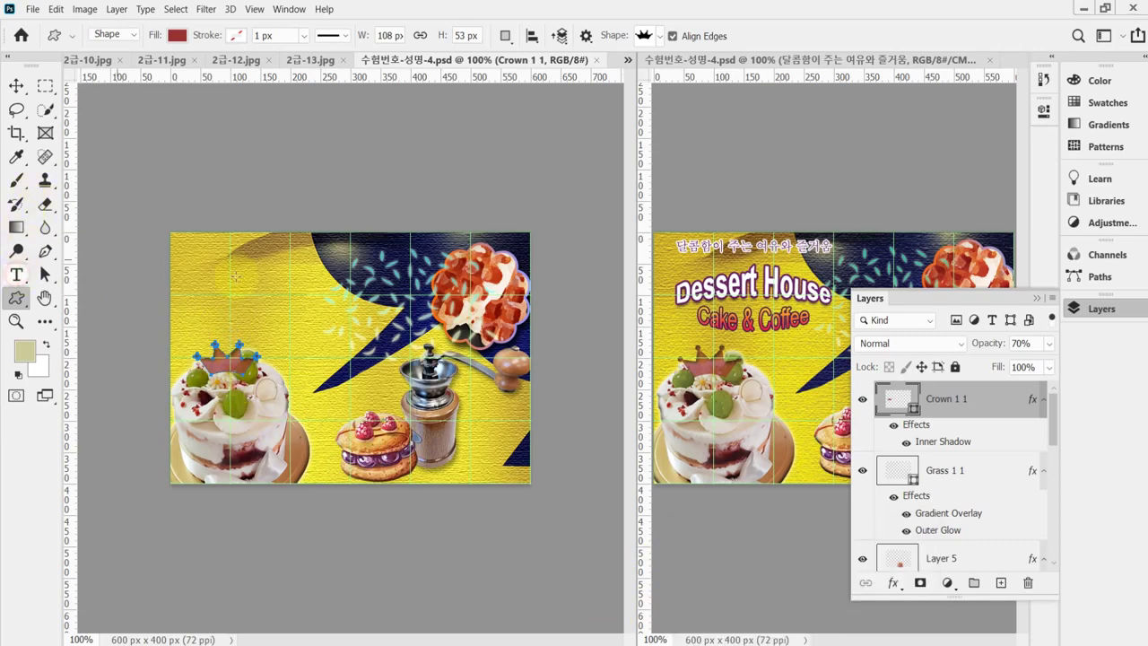
pyautogui.click(206, 284)
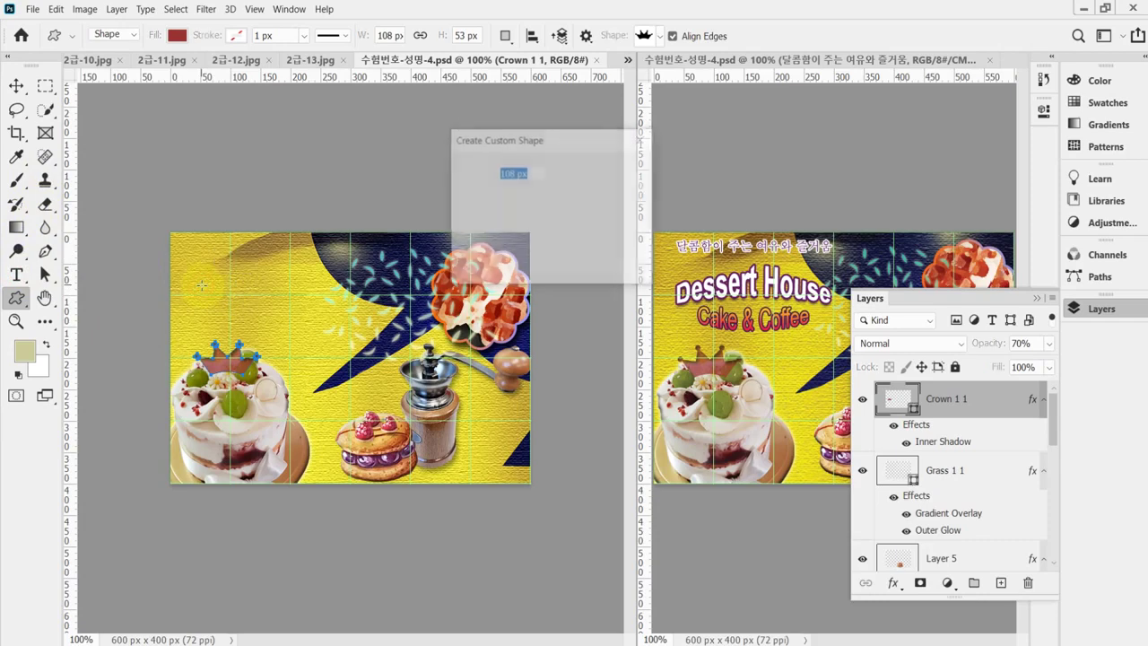
pyautogui.click(576, 278)
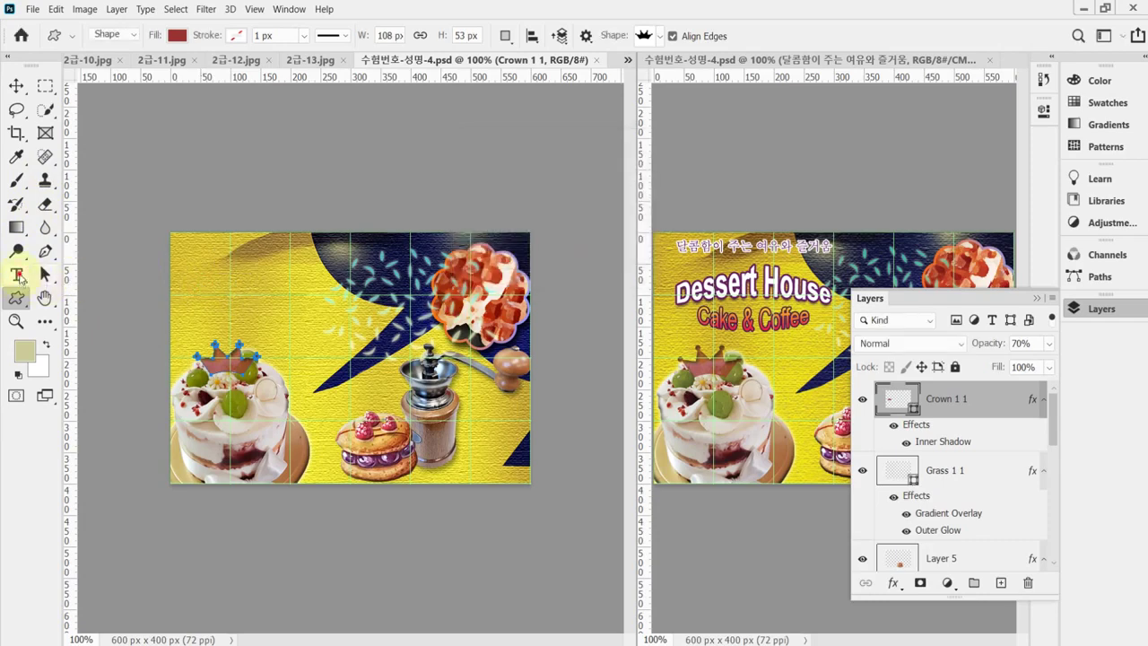
# Start a horizontal text line on the yellow background above the crown, in Arial Bold at 37 pt.
pyautogui.click(17, 274)
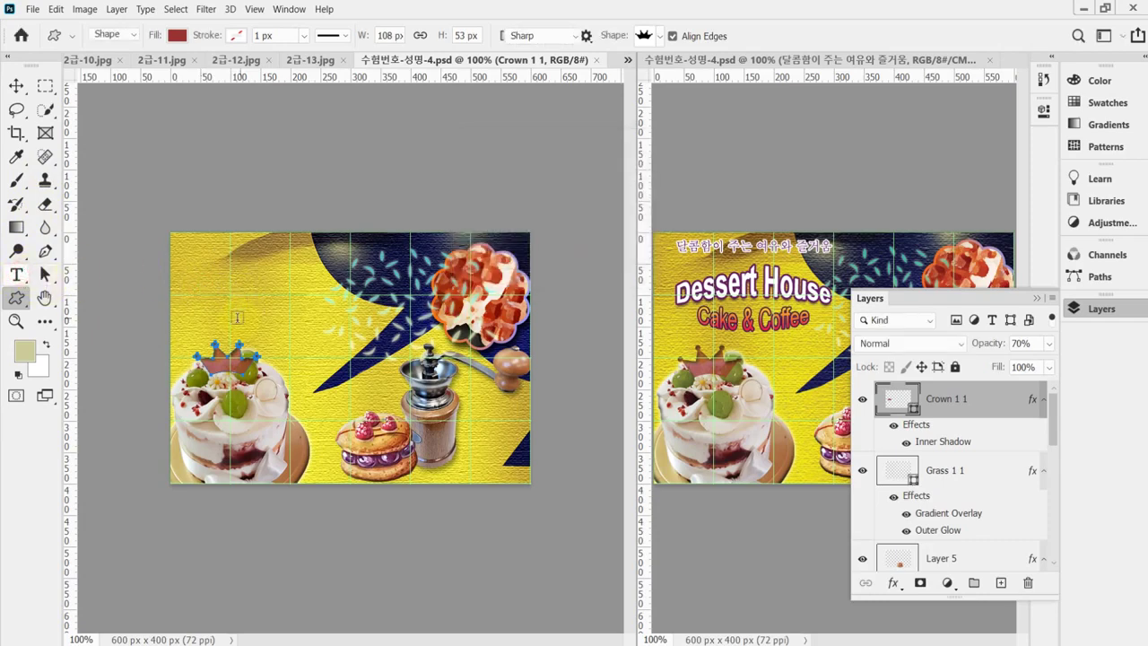
pyautogui.click(194, 293)
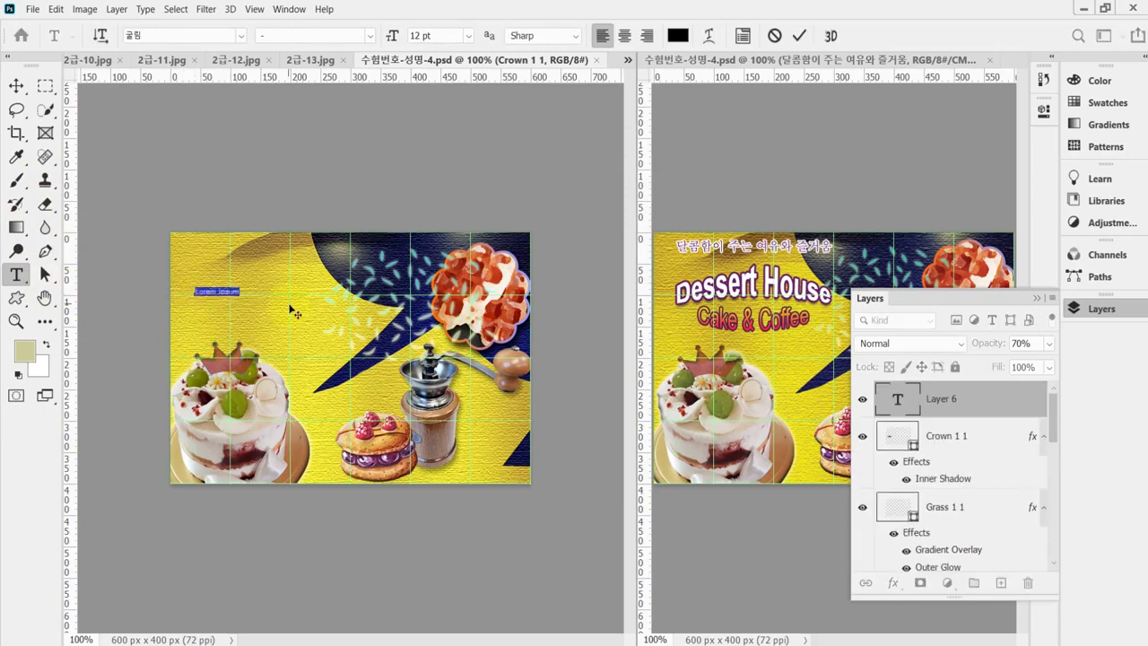
pyautogui.click(153, 37)
pyautogui.write('ar')
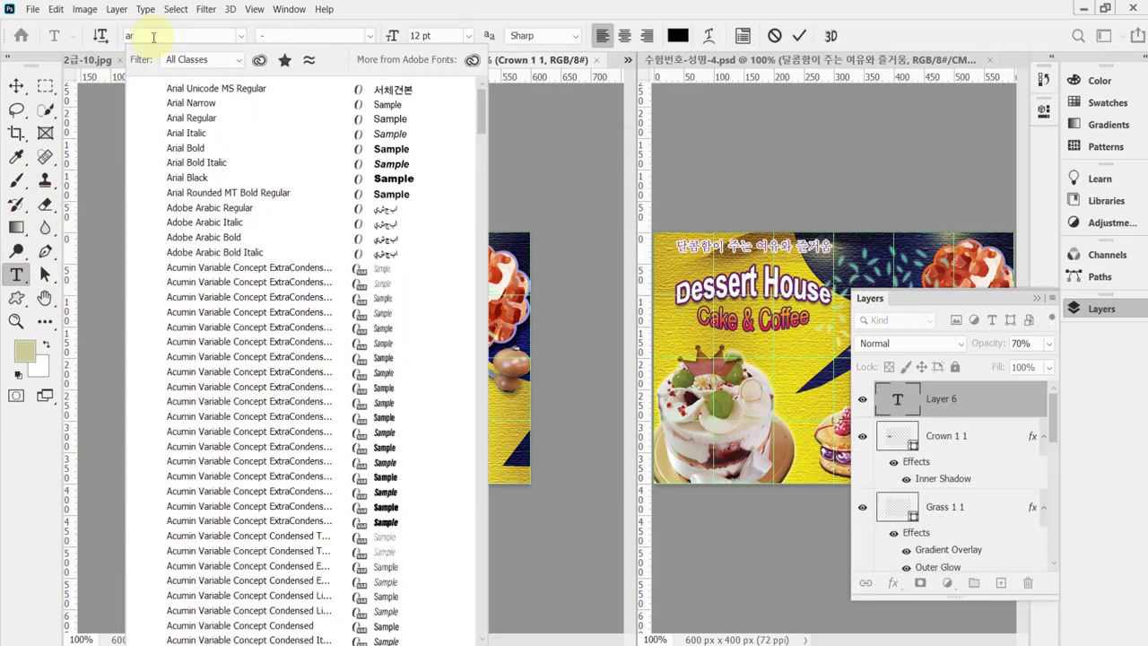
pyautogui.write('ial')
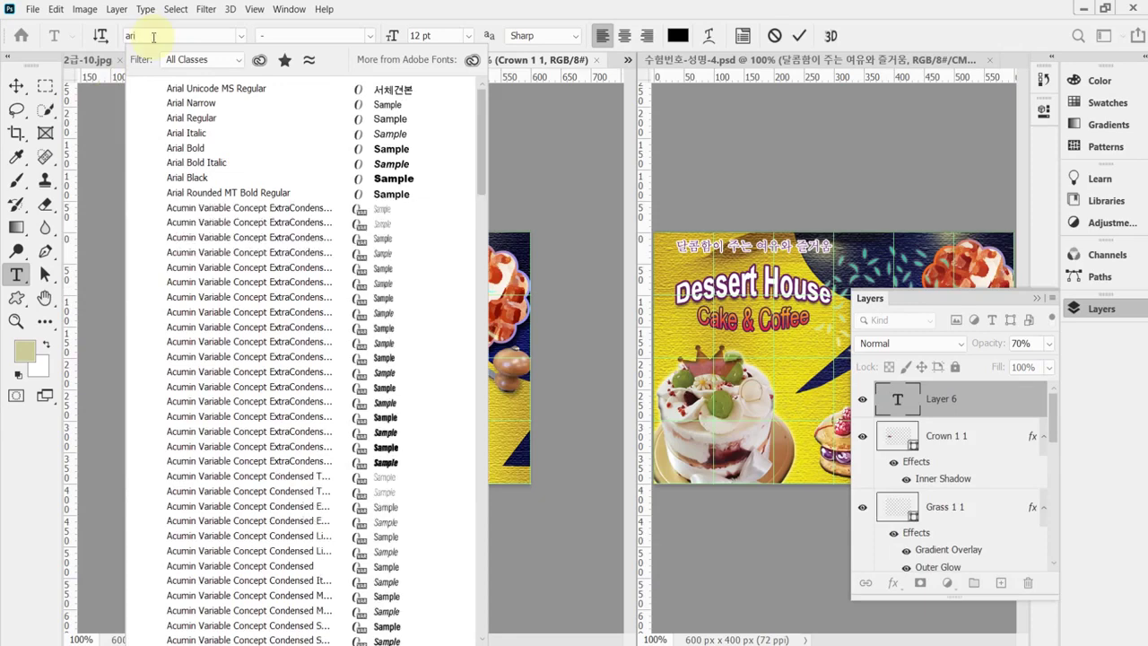
pyautogui.click(204, 151)
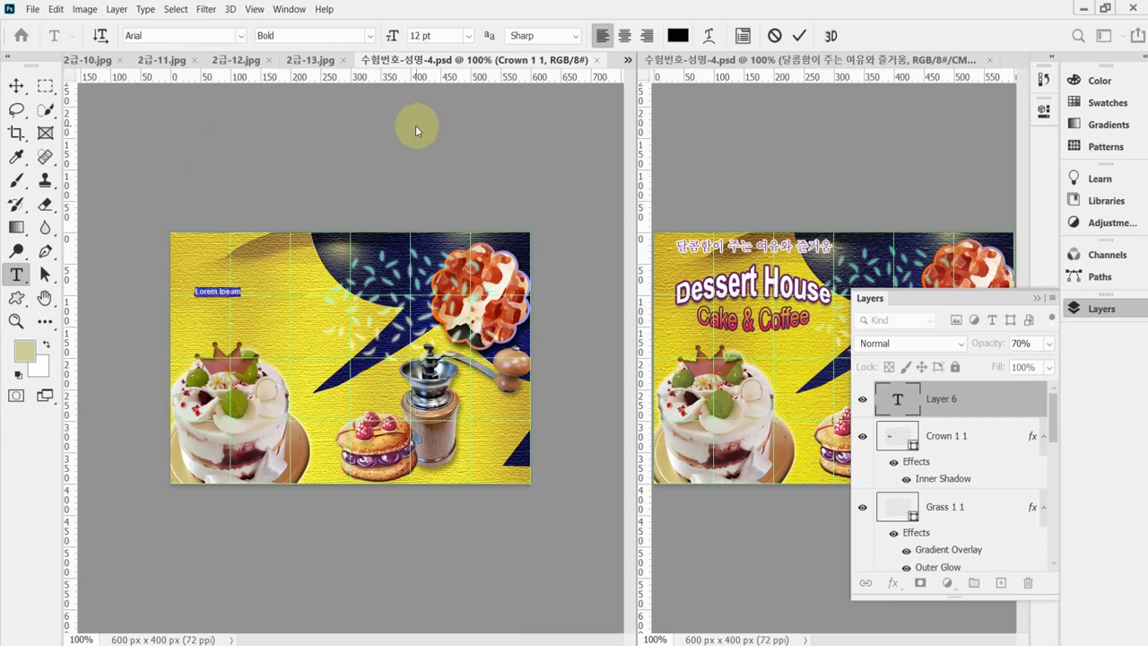
pyautogui.click(450, 37)
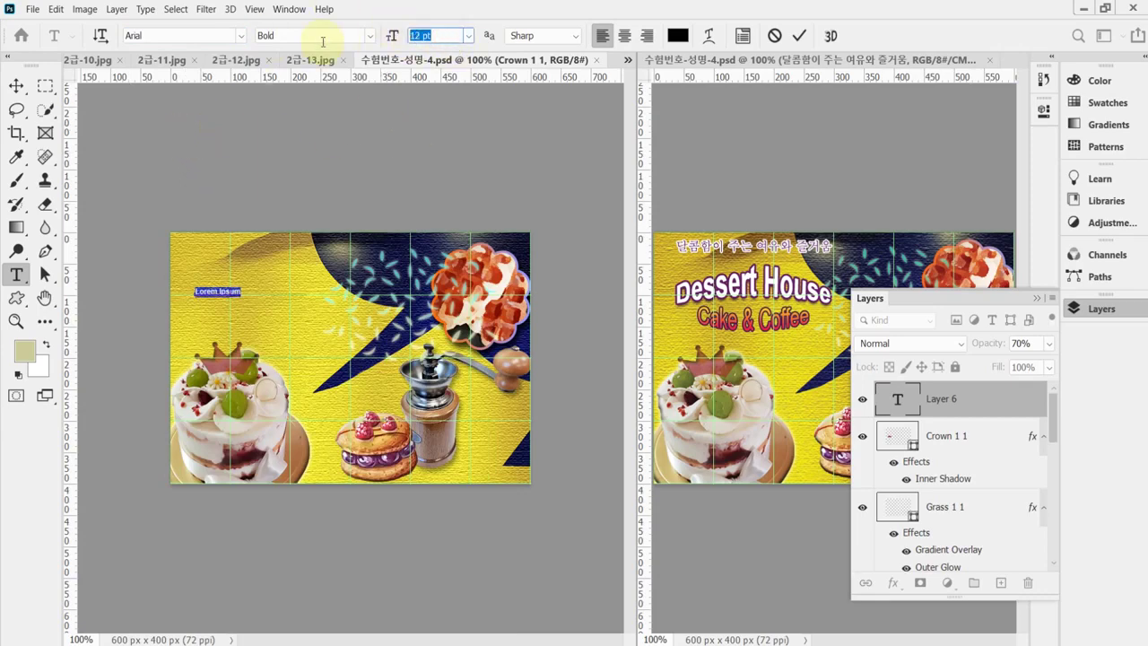
pyautogui.write('37')
pyautogui.press('Return')
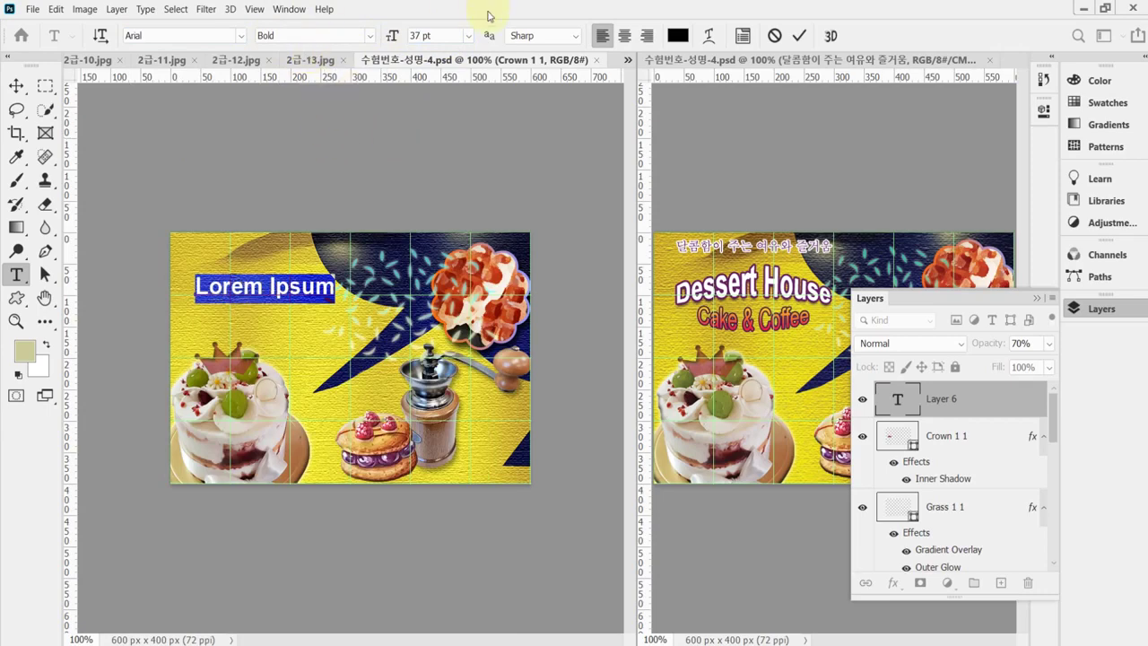
# Set the text colour to #ffffff, replace the placeholder with the copied "Dessert House" and shift the text slightly down.
pyautogui.click(685, 41)
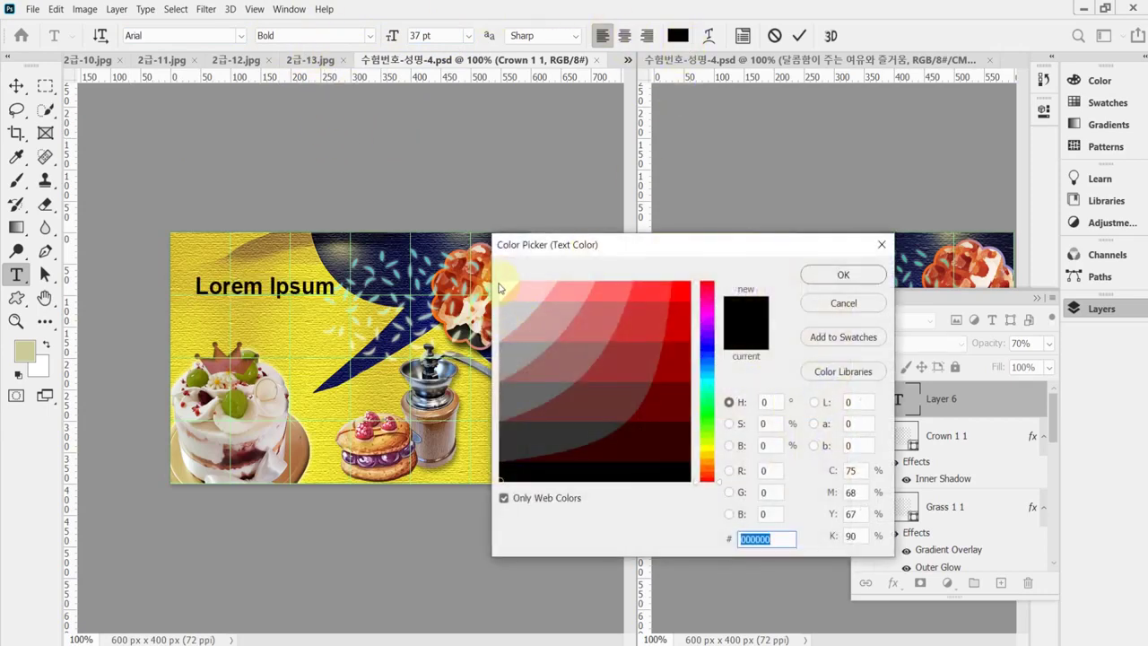
pyautogui.click(499, 283)
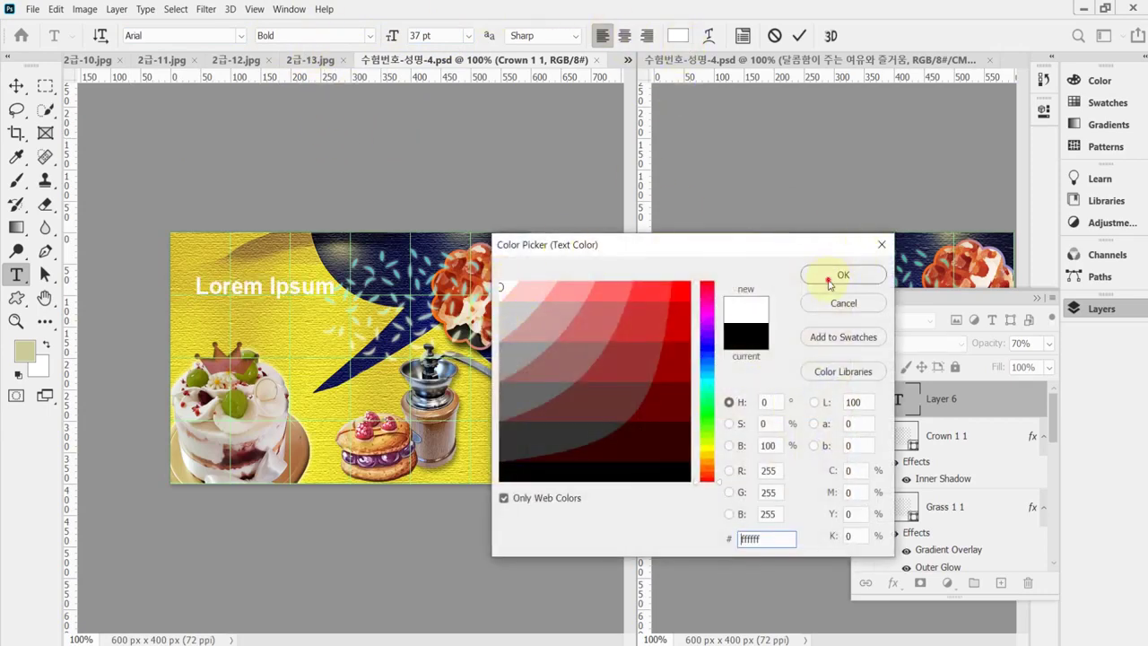
pyautogui.click(839, 274)
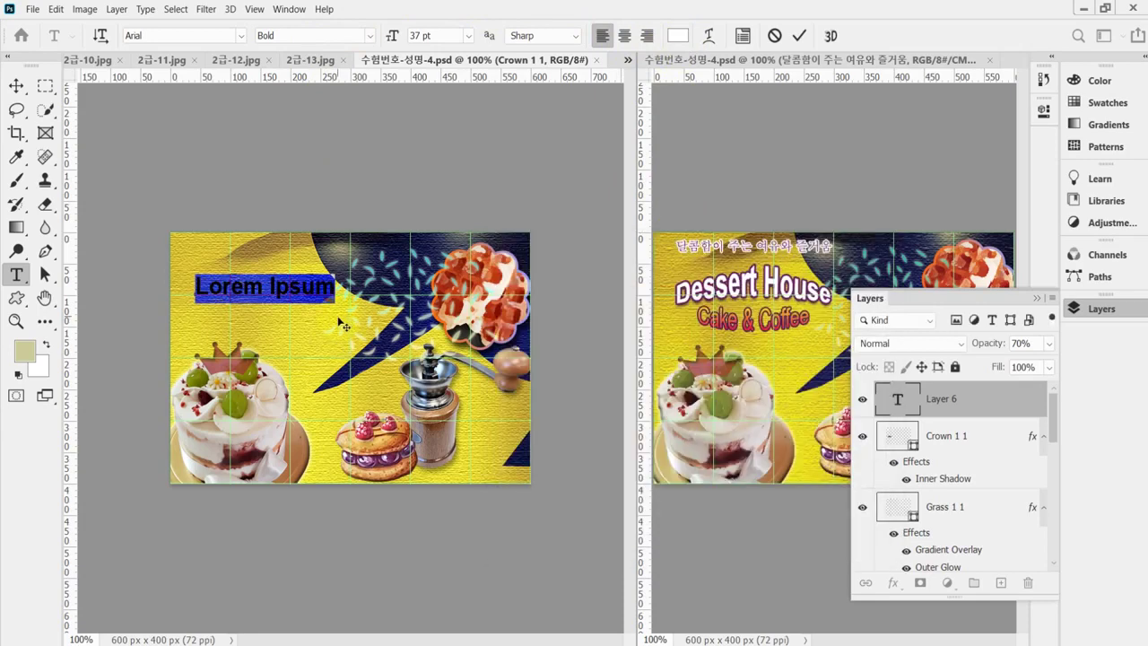
pyautogui.hotkey('ctrl', 'v')
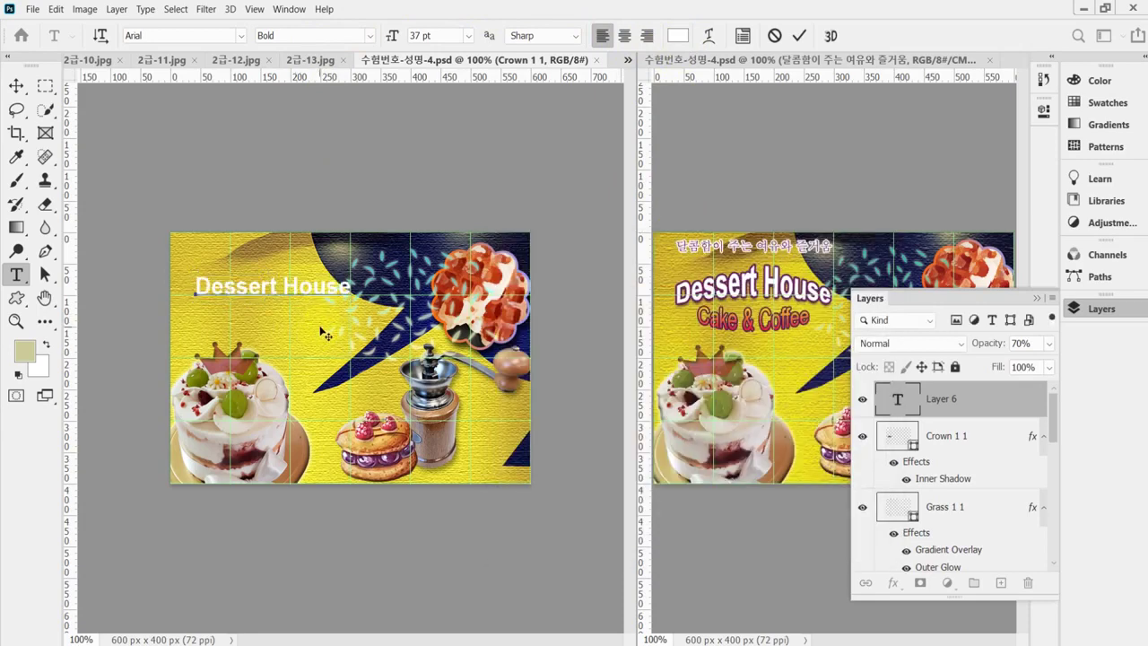
pyautogui.moveTo(320, 326); pyautogui.dragTo(316, 335)
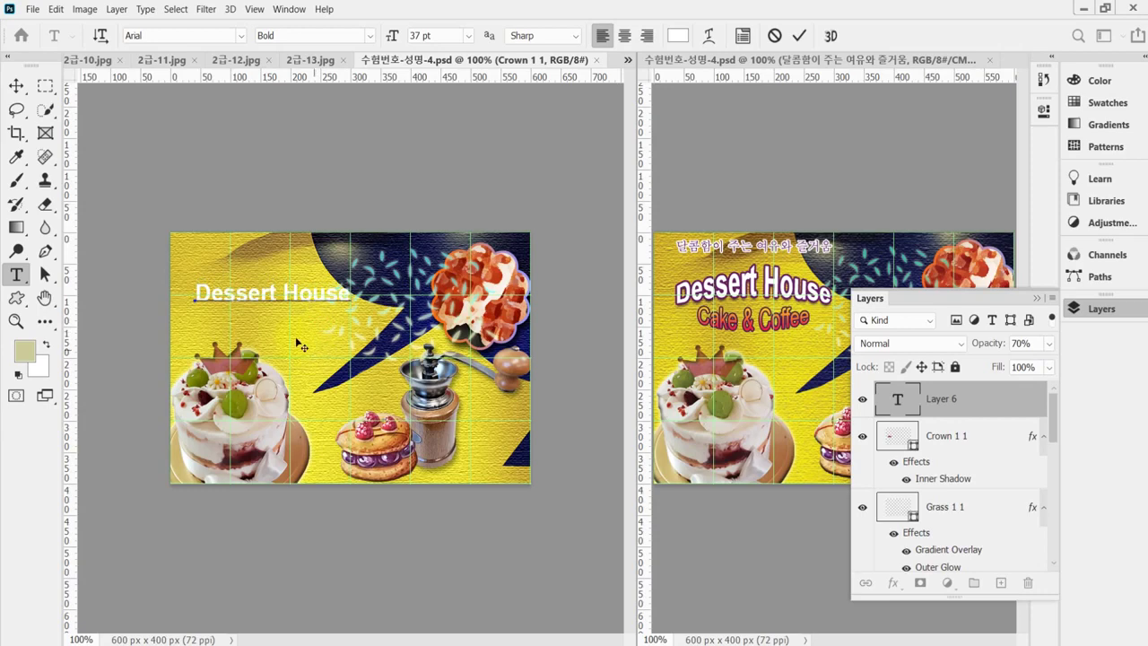
# Warp the Dessert House text with the Arc Upper style and a 37% bend.
pyautogui.click(709, 37)
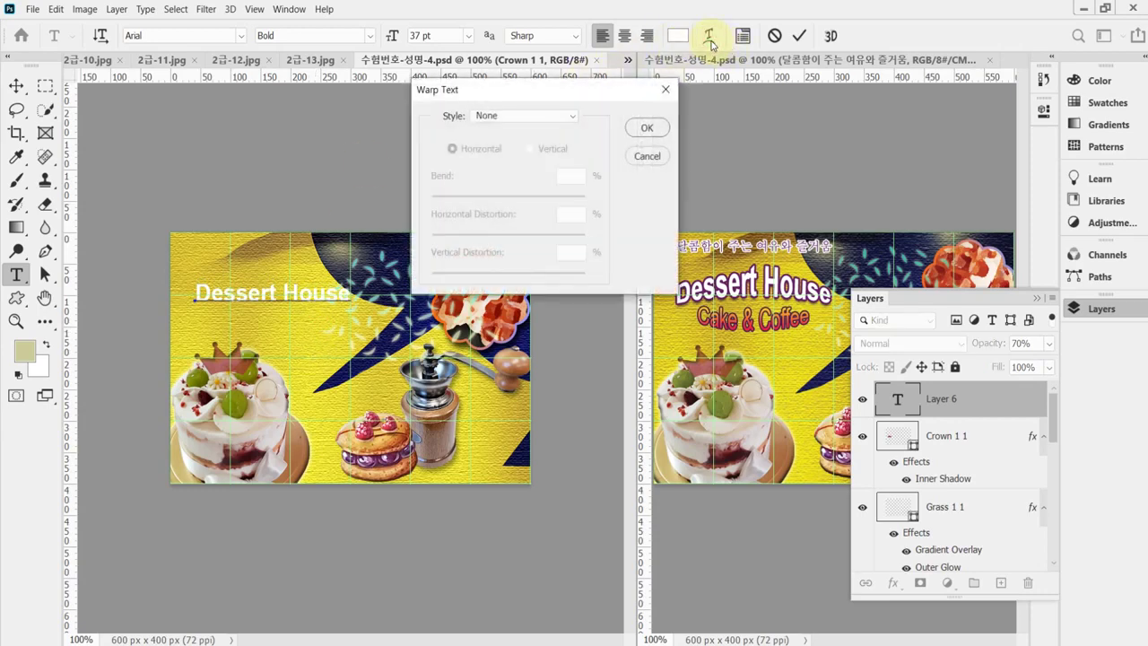
pyautogui.click(520, 117)
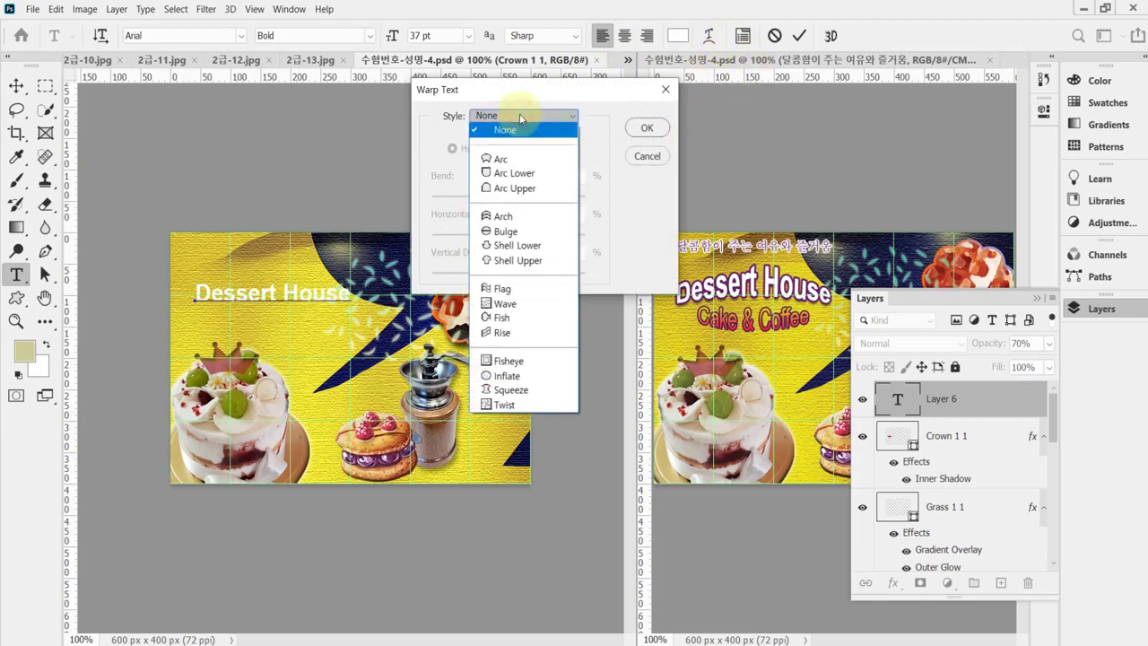
pyautogui.click(542, 189)
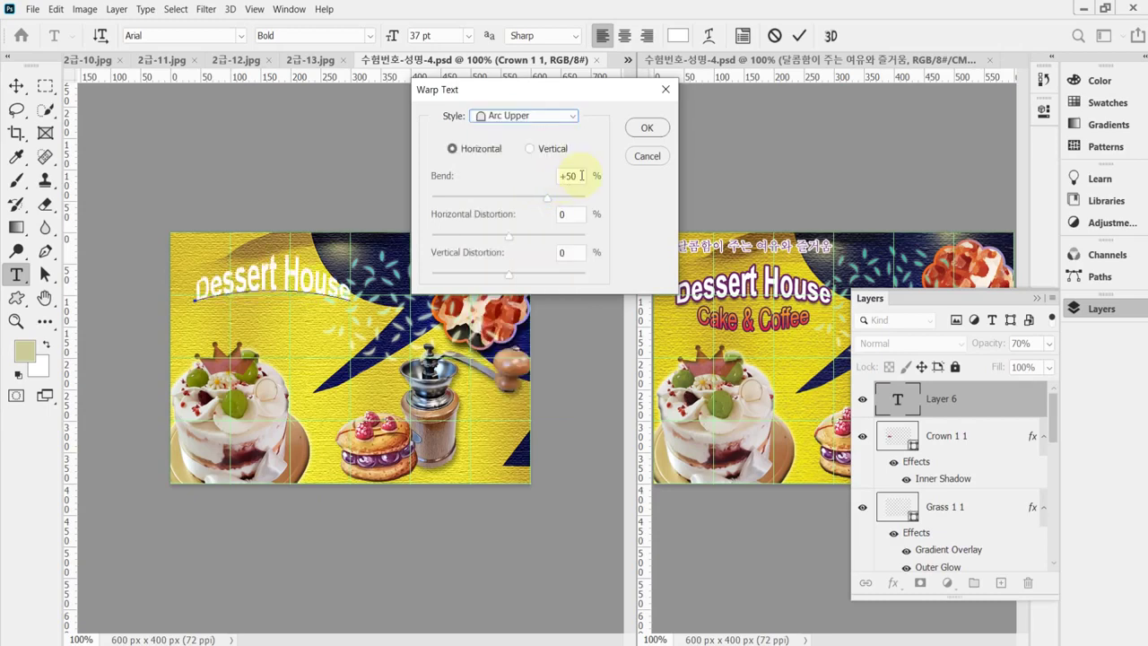
pyautogui.doubleClick(578, 177)
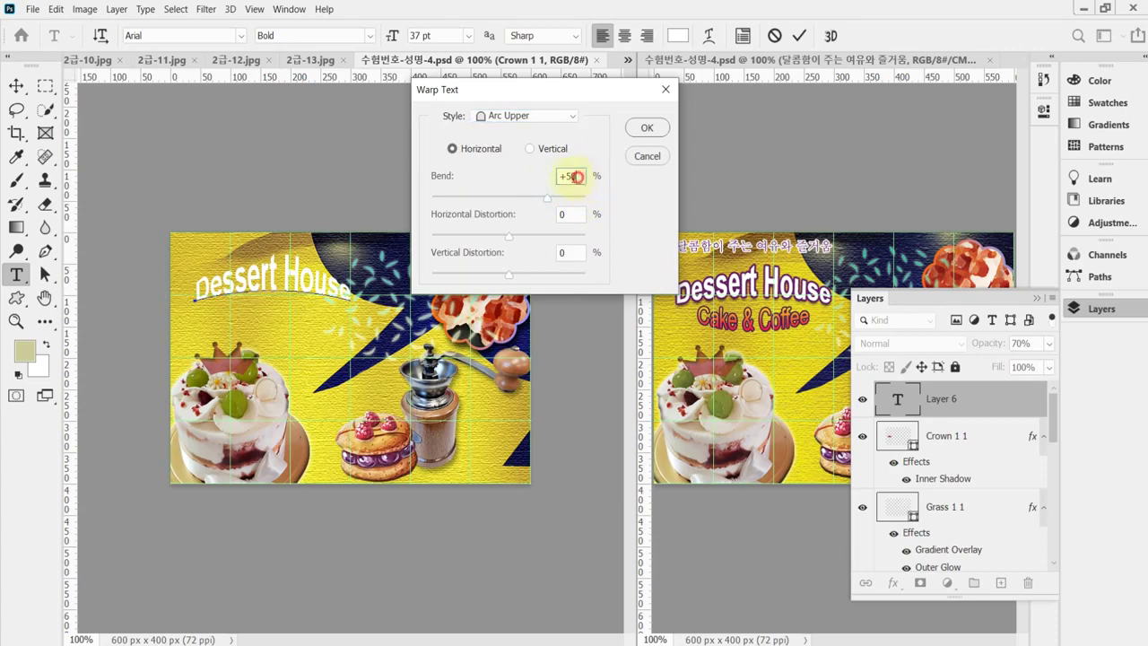
pyautogui.write('37')
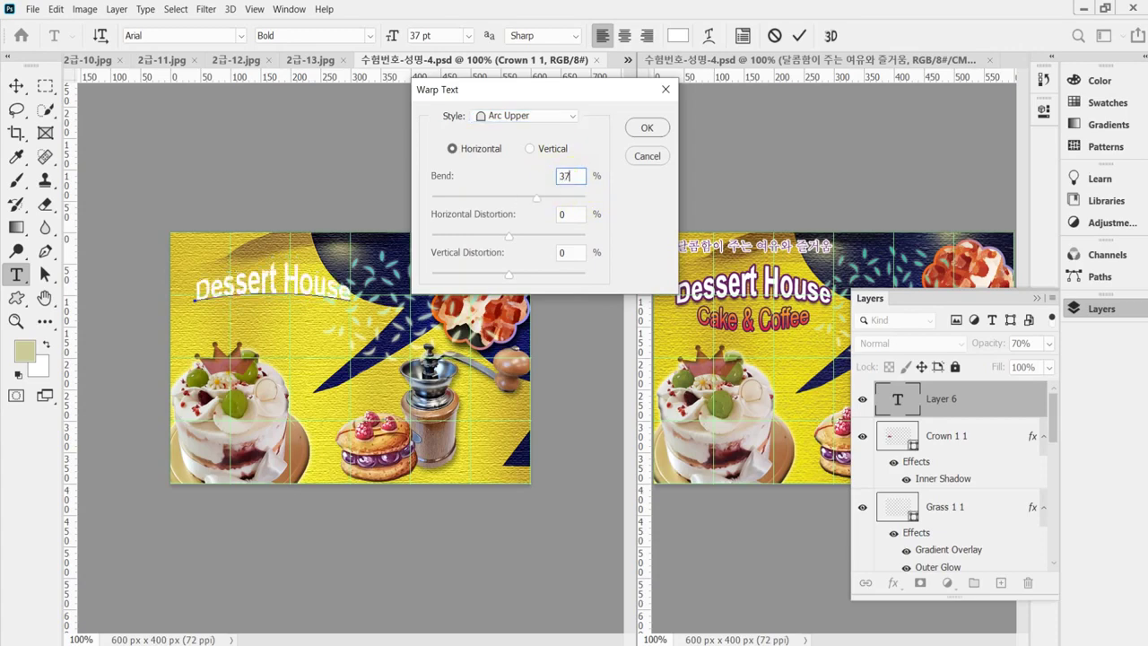
pyautogui.press('Return')
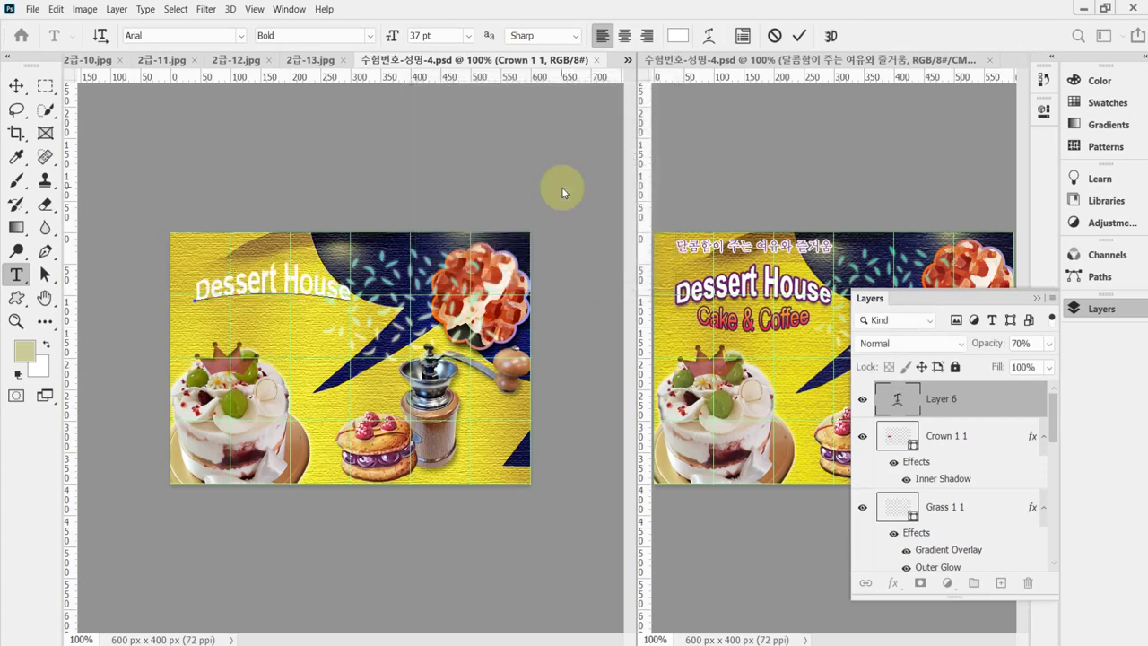
# Add a 3 px stroke to the Dessert House text with the fill type Color and colour #660066.
pyautogui.click(893, 583)
pyautogui.click(939, 467)
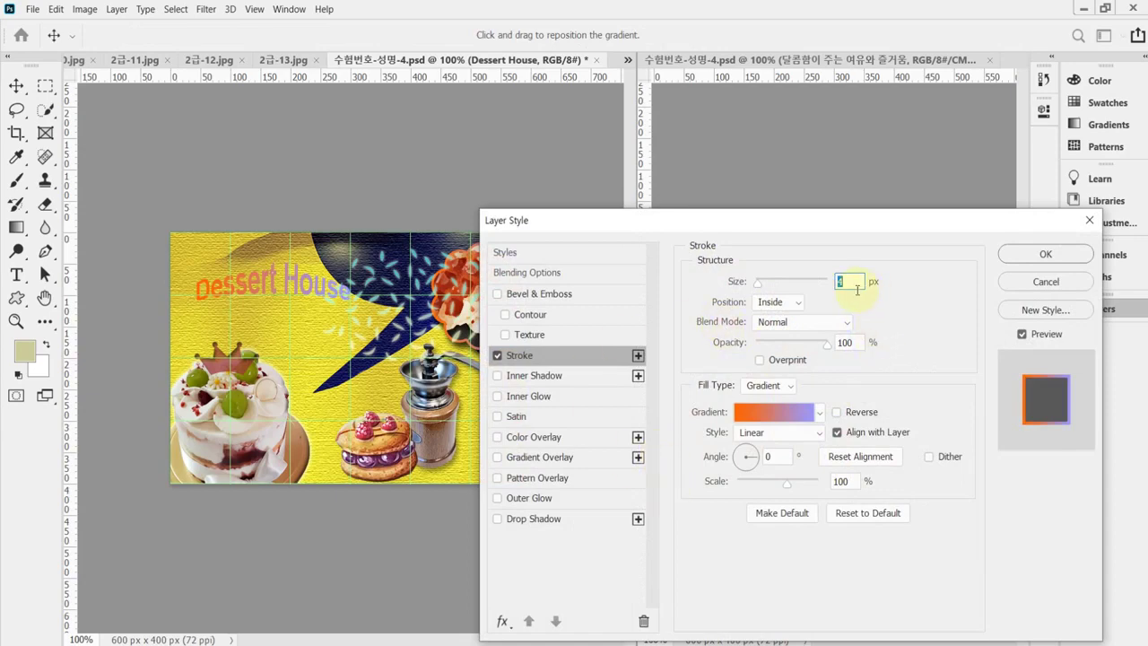
pyautogui.write('3')
pyautogui.click(771, 385)
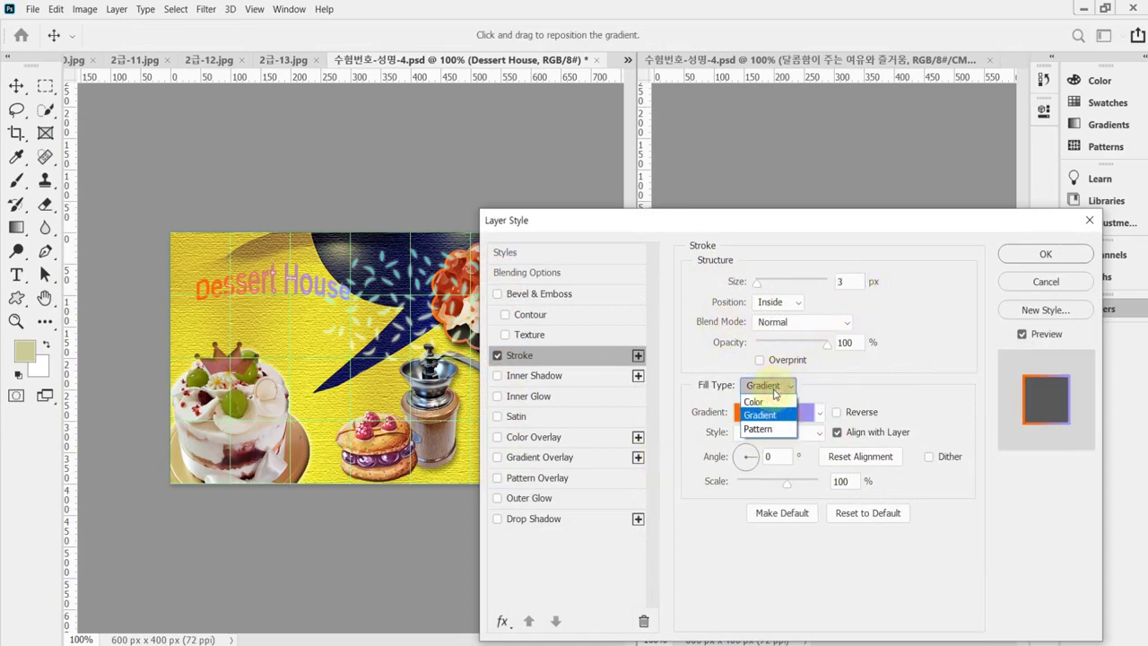
pyautogui.click(753, 400)
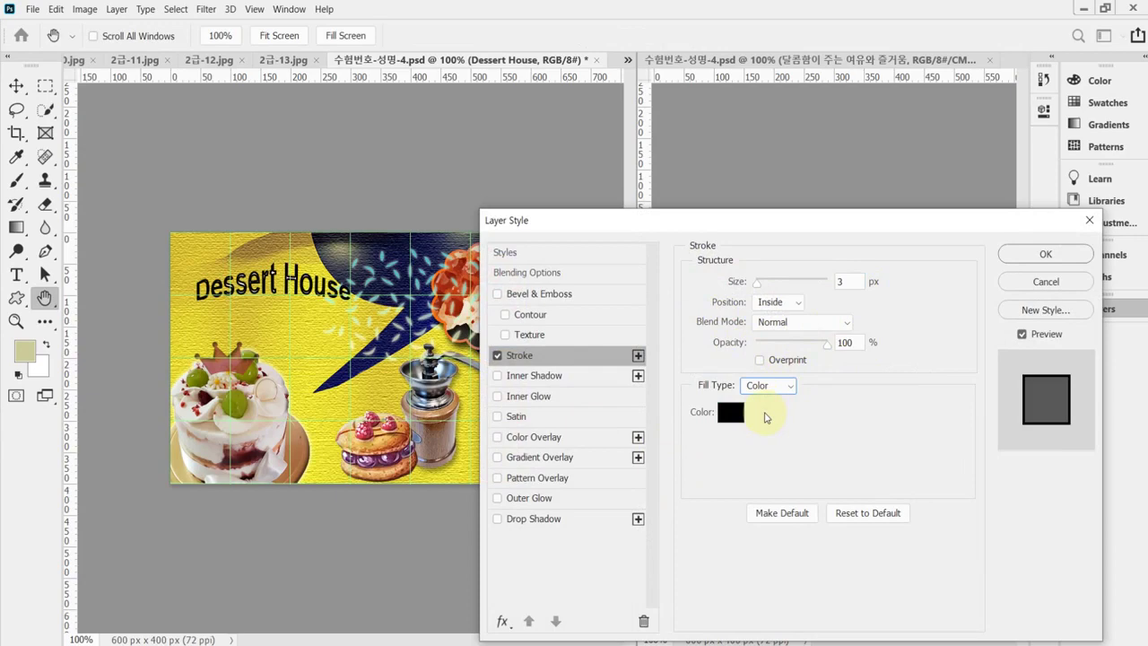
pyautogui.click(730, 412)
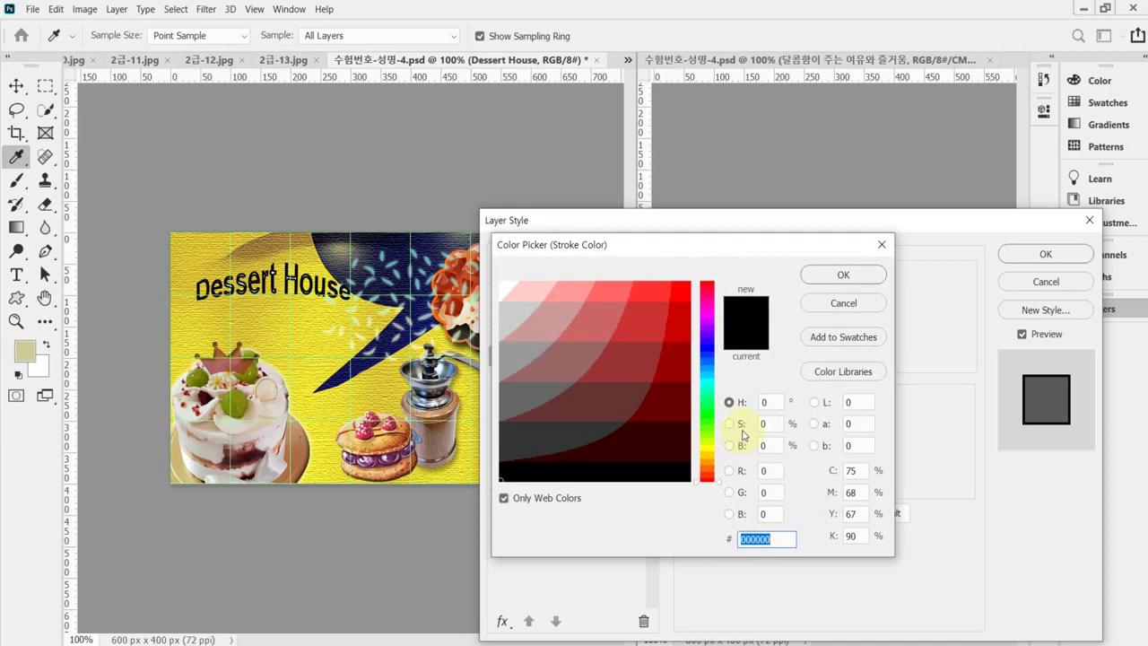
pyautogui.write('660066')
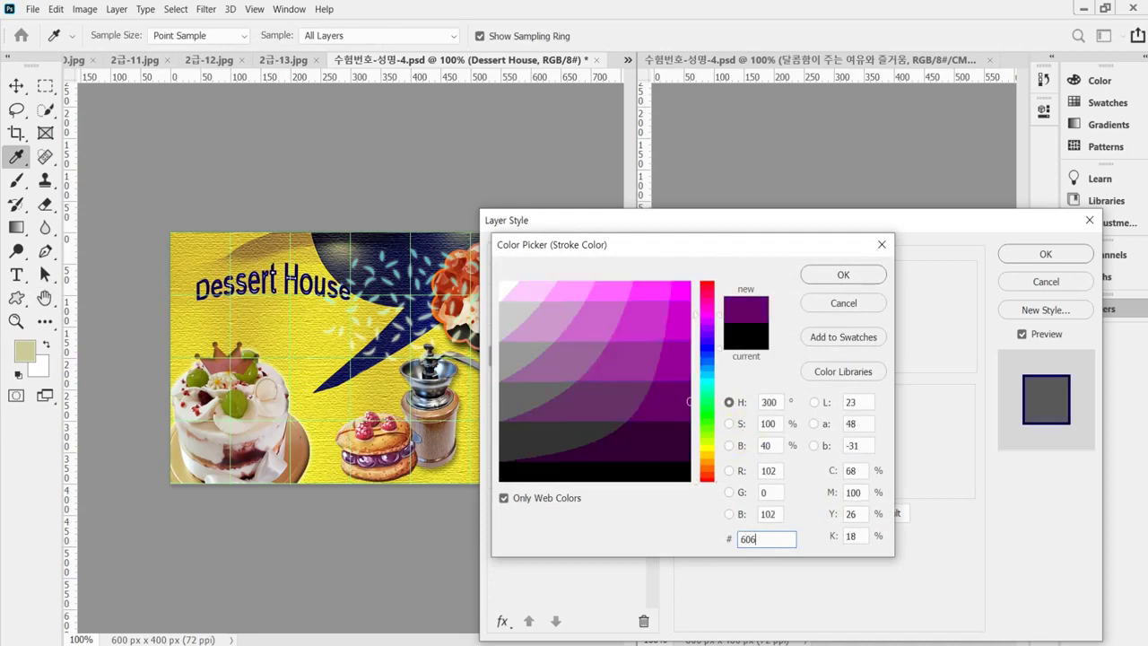
pyautogui.press('Return')
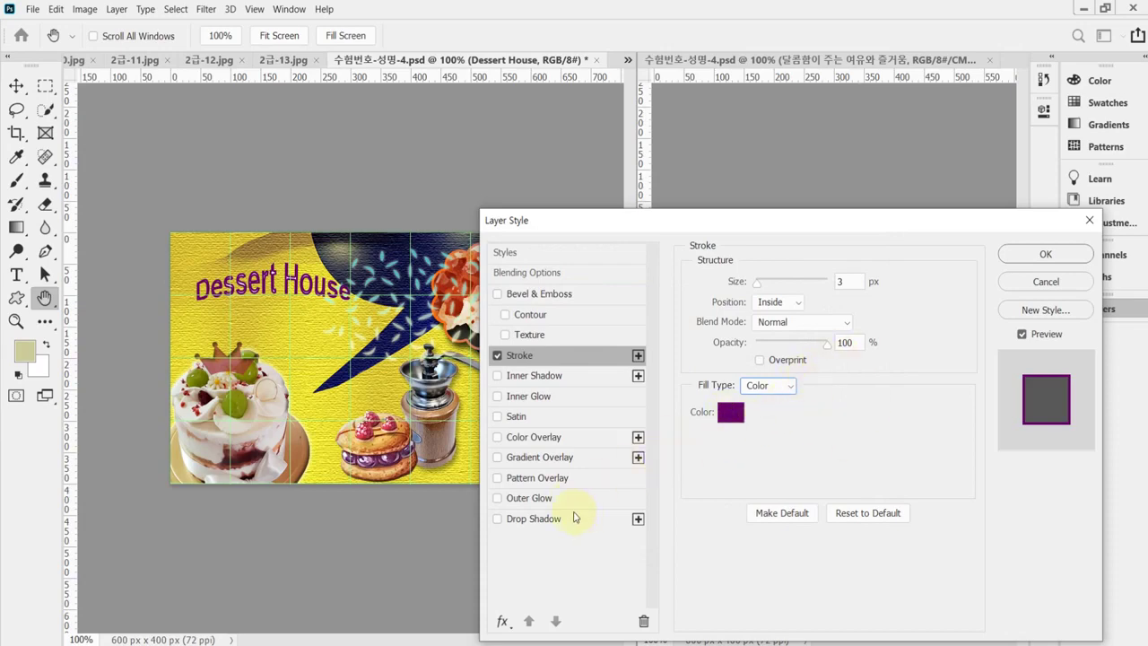
# Add a drop shadow to Dessert House at 90° without global light, distance 5 px and size 5 px, and save the document.
pyautogui.click(533, 520)
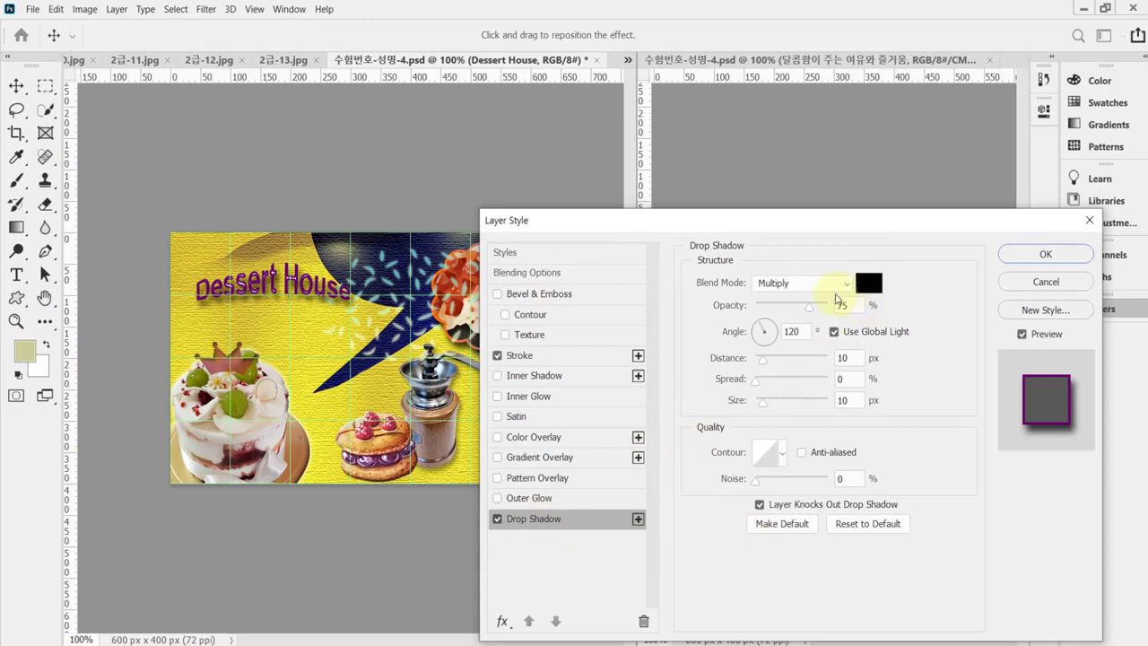
pyautogui.doubleClick(792, 331)
pyautogui.write('90')
pyautogui.click(833, 331)
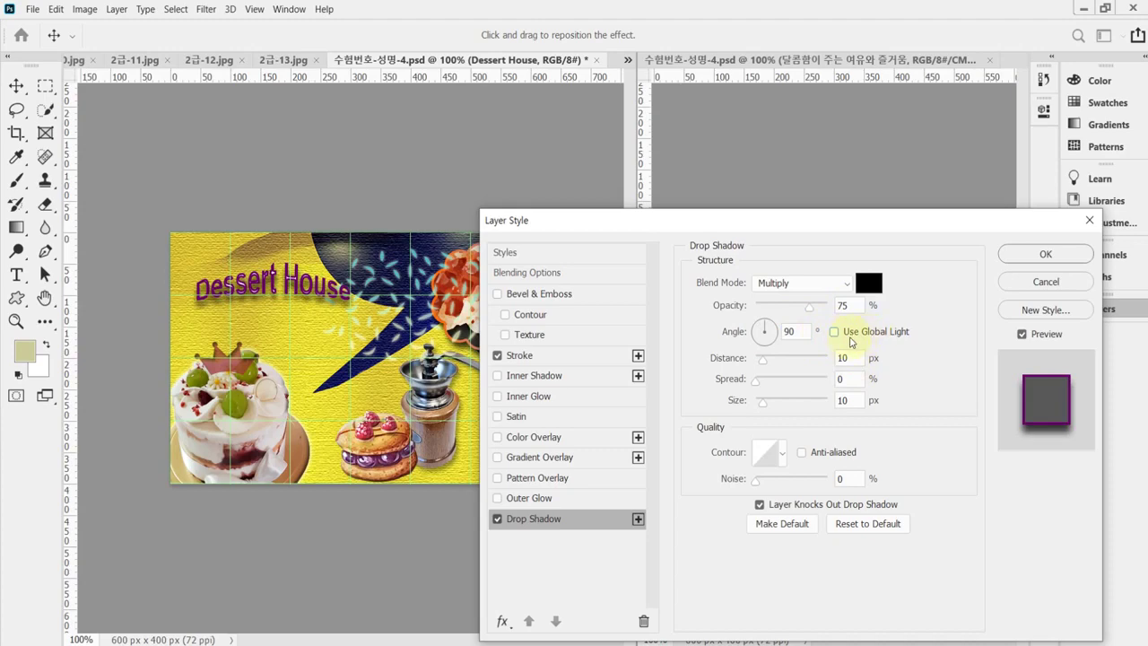
pyautogui.doubleClick(790, 331)
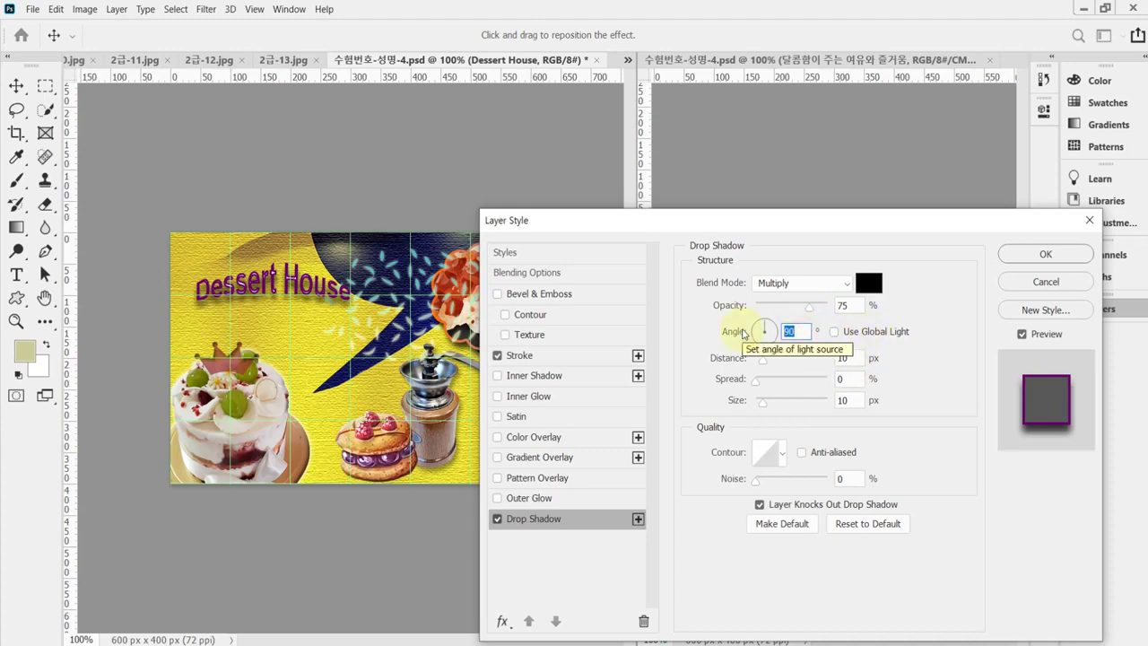
pyautogui.doubleClick(845, 358)
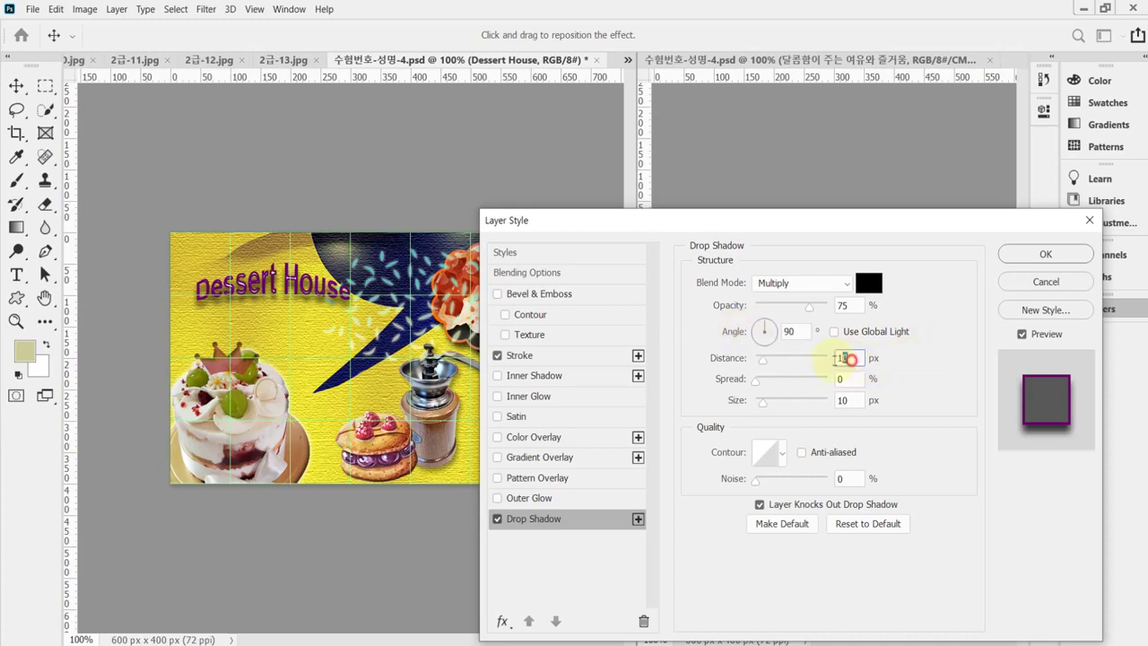
pyautogui.write('5')
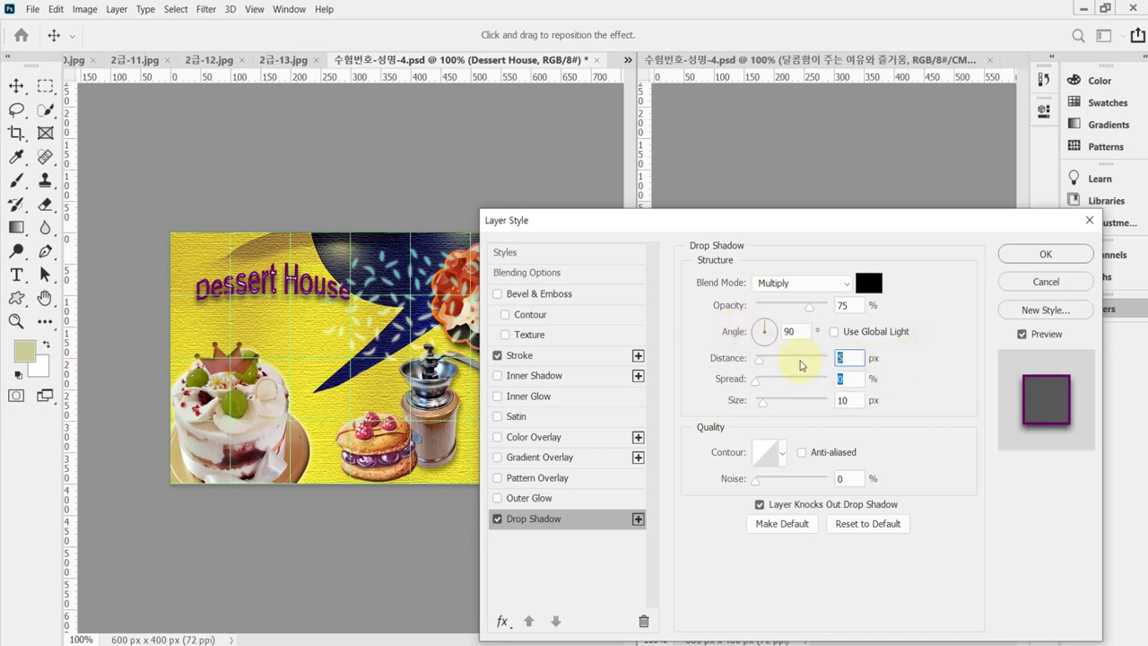
pyautogui.press('Tab')
pyautogui.press('Tab')
pyautogui.write('5')
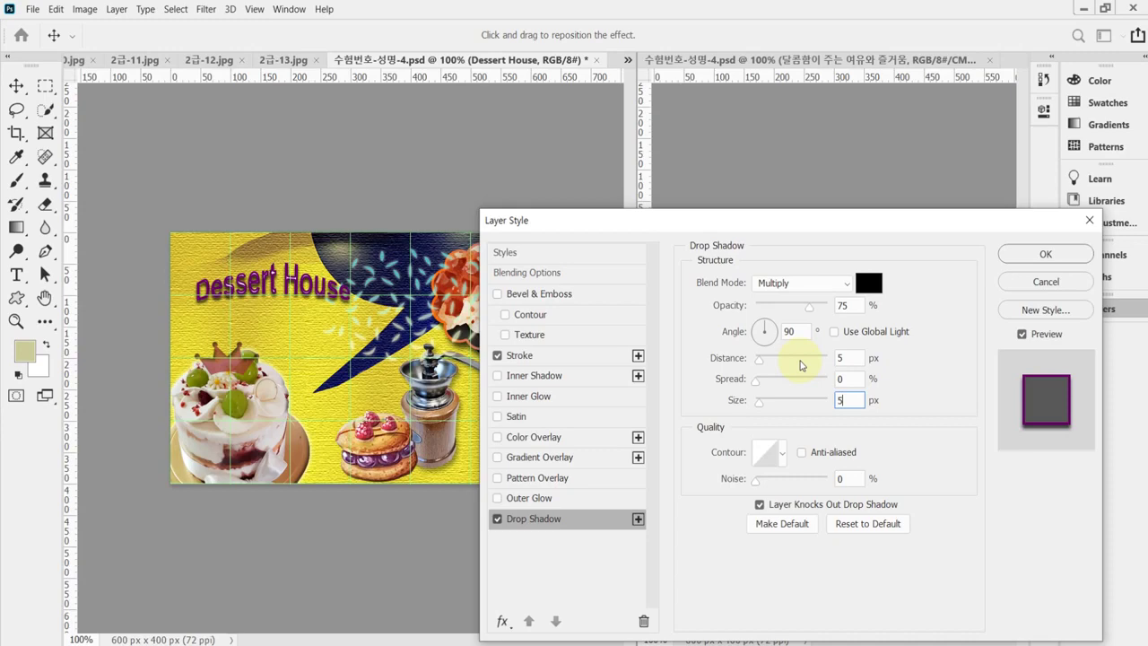
pyautogui.press('Return')
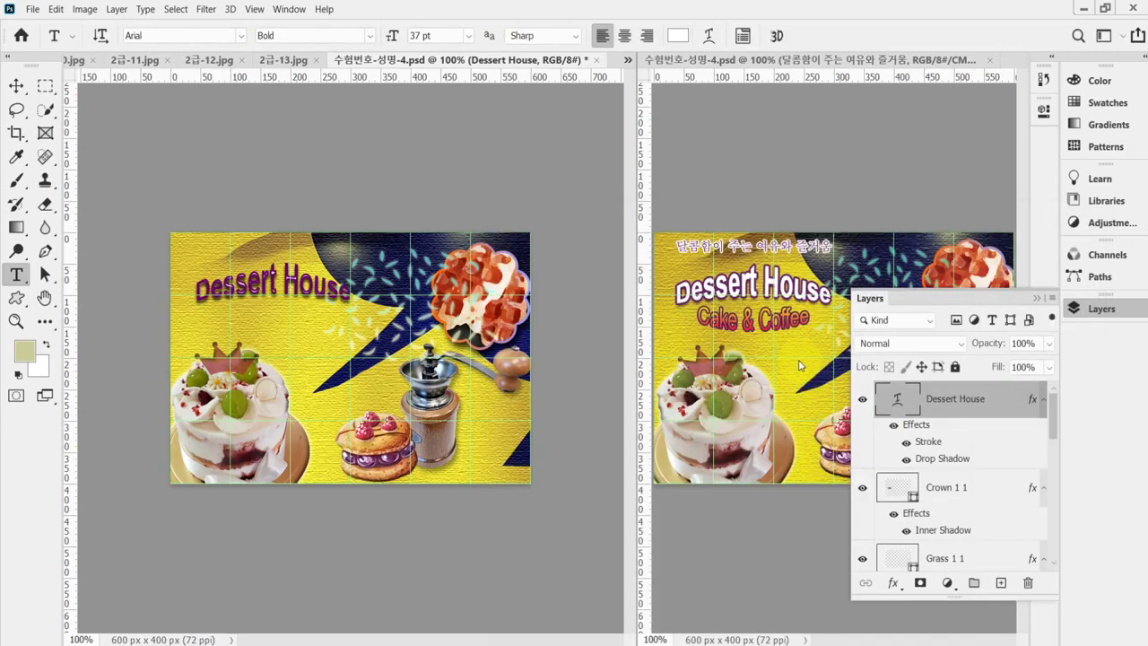
pyautogui.hotkey('ctrl', 's')
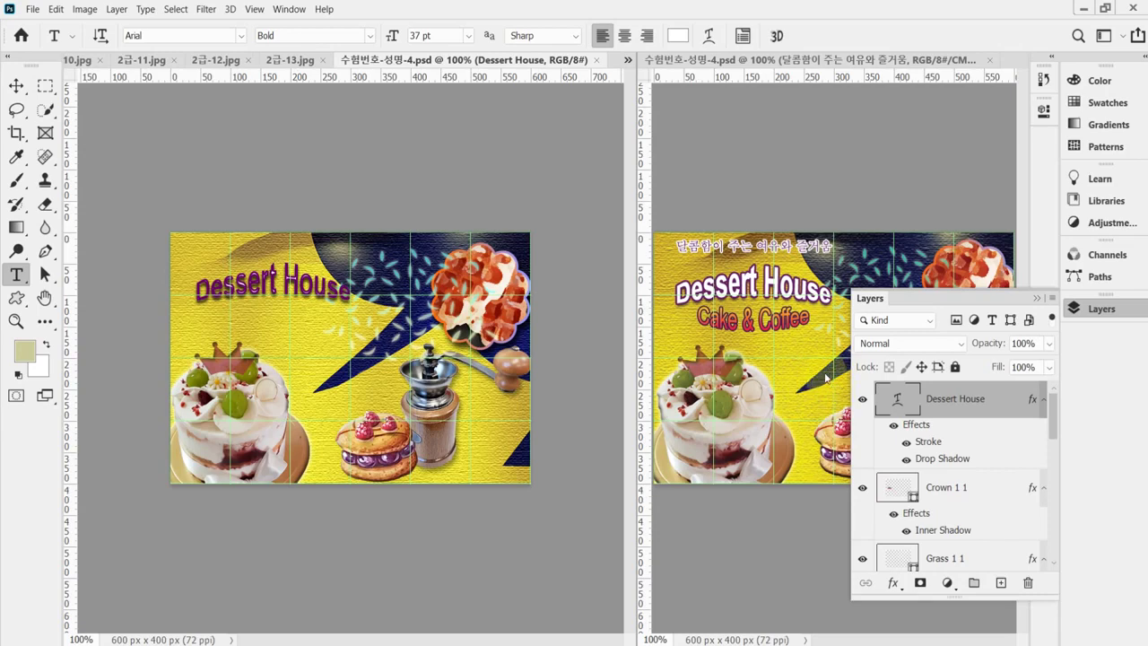
# Copy the "Cake & Coffee" line from Notepad and return to the Photoshop banner document.
pyautogui.click(801, 592)
pyautogui.hotkey('alt', 'Tab')
pyautogui.moveTo(765, 578); pyautogui.dragTo(602, 585)
pyautogui.hotkey('ctrl', 'c')
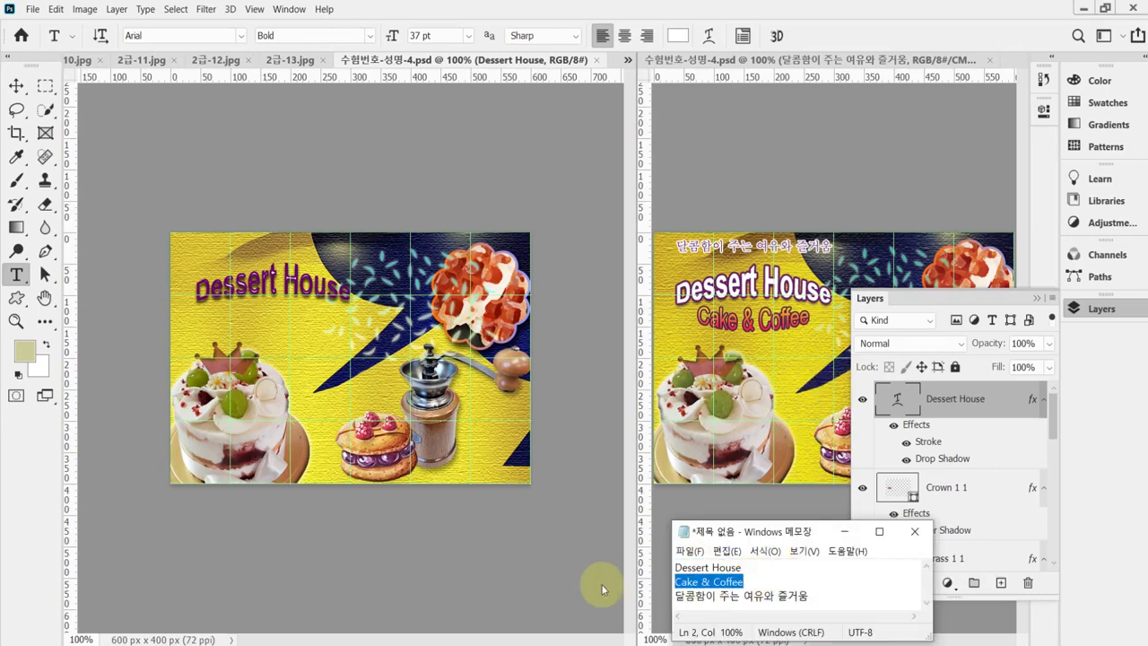
pyautogui.click(387, 65)
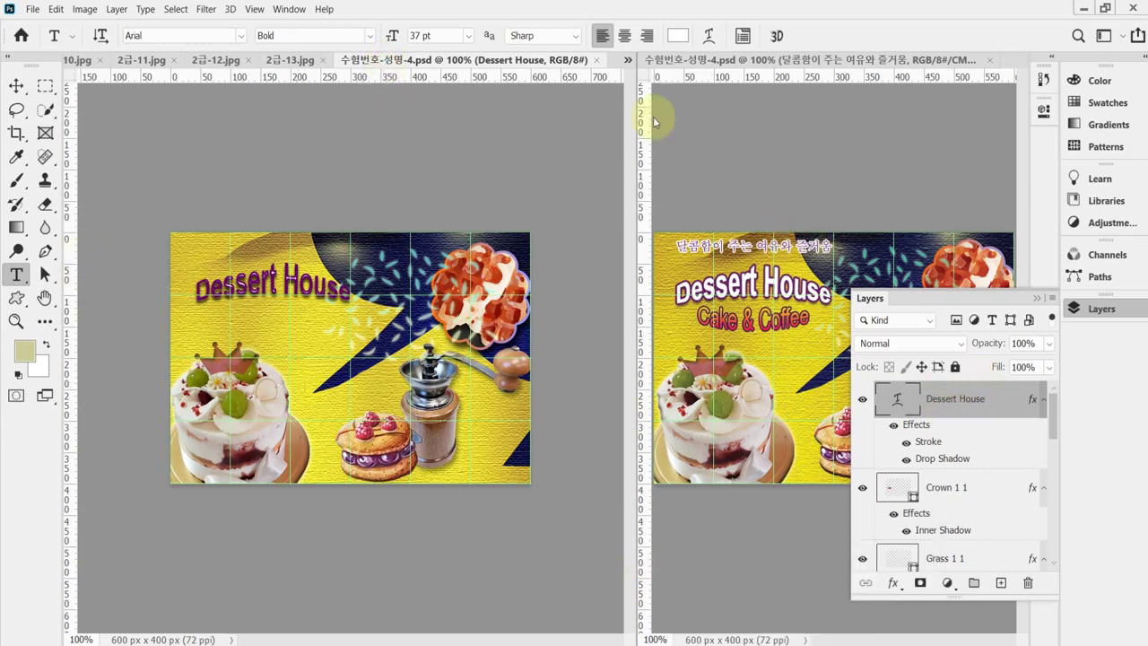
# Undo the Dessert House effects and reapply the drop shadow and stroke with the stroke position set to Outside.
pyautogui.hotkey('ctrl', 'z')
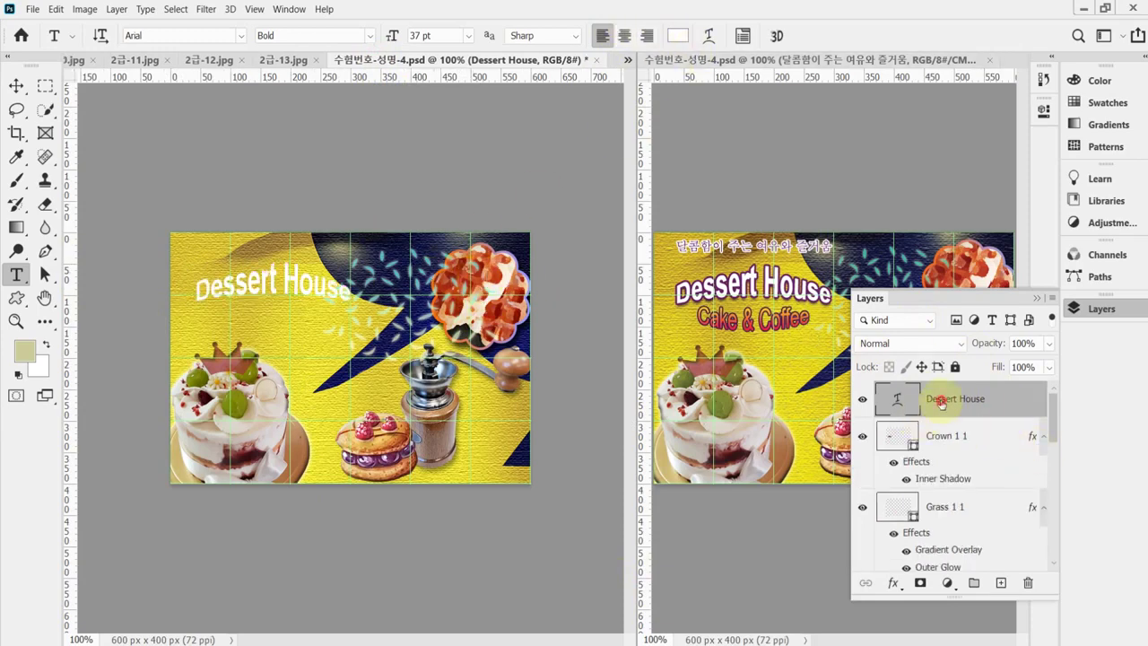
pyautogui.click(892, 582)
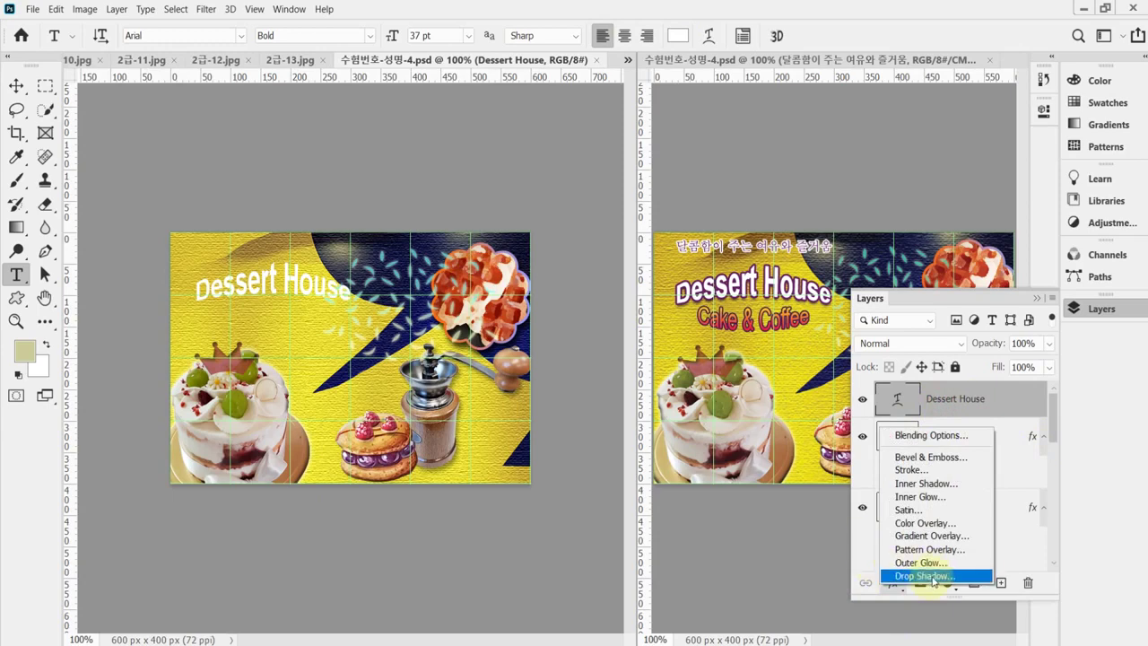
pyautogui.press('Escape')
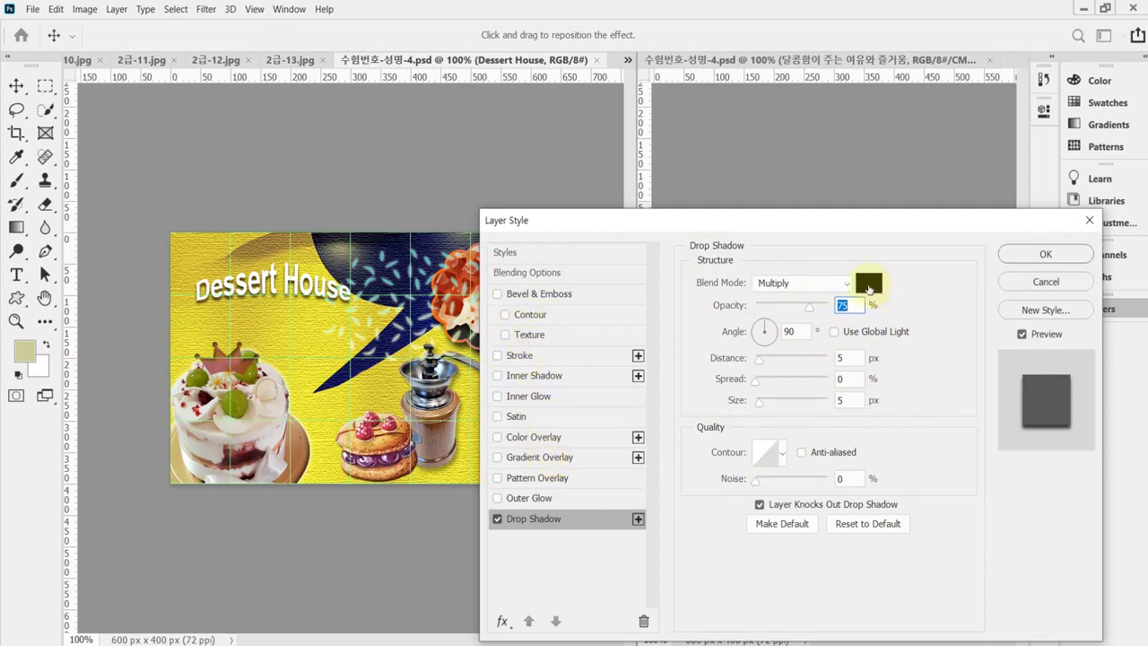
pyautogui.click(513, 357)
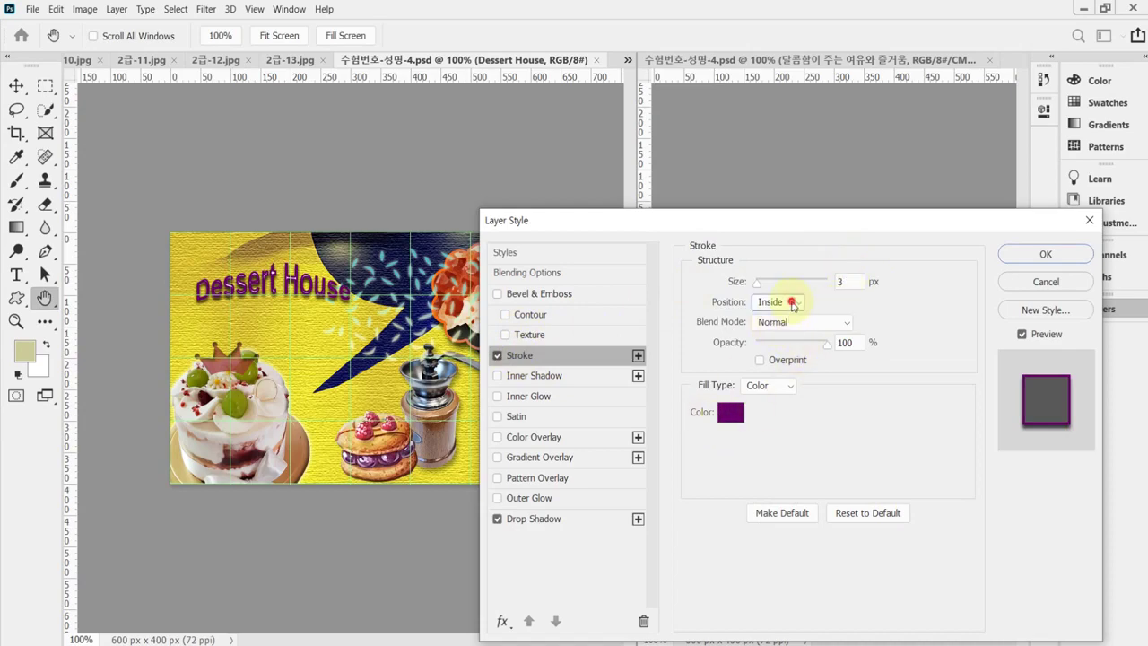
pyautogui.click(793, 301)
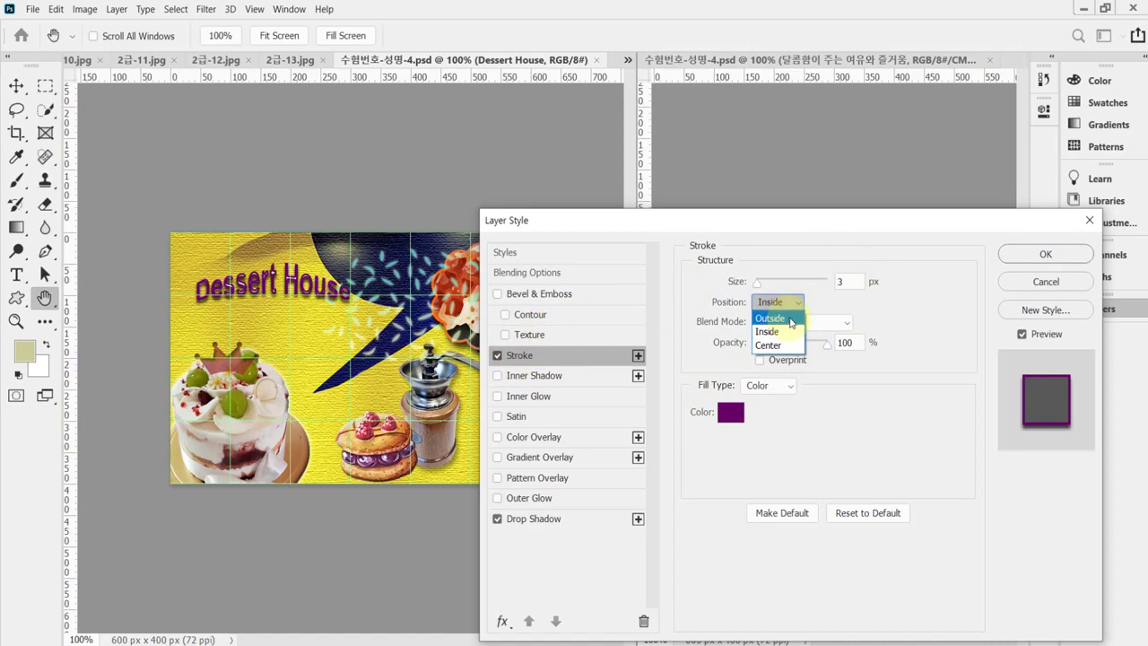
pyautogui.click(791, 319)
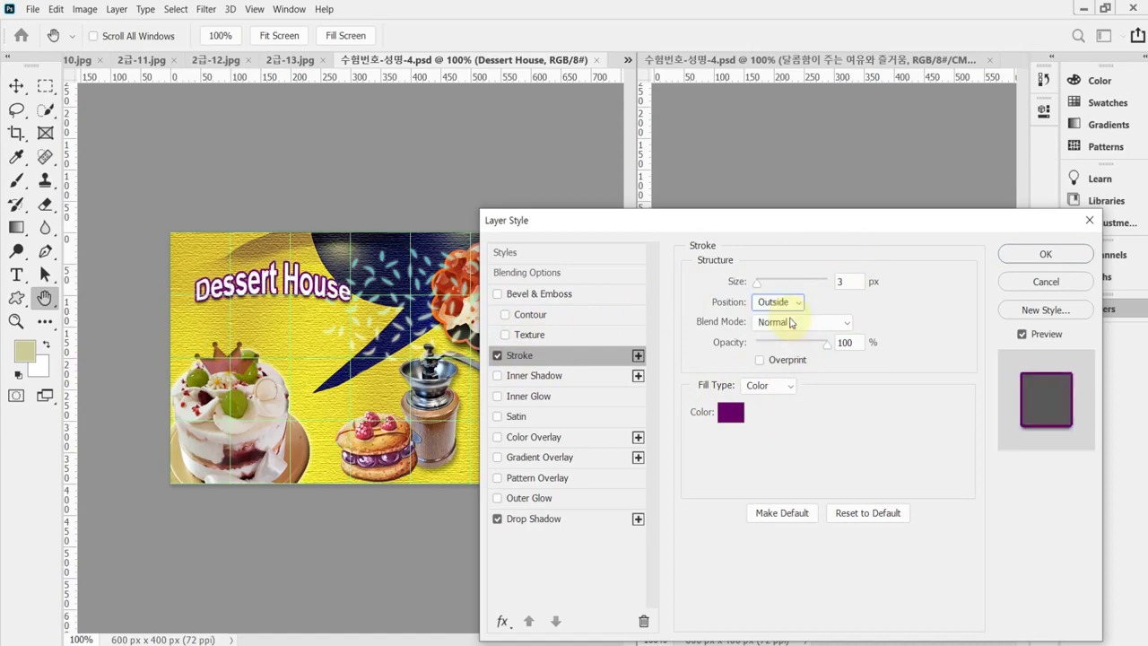
pyautogui.click(1031, 254)
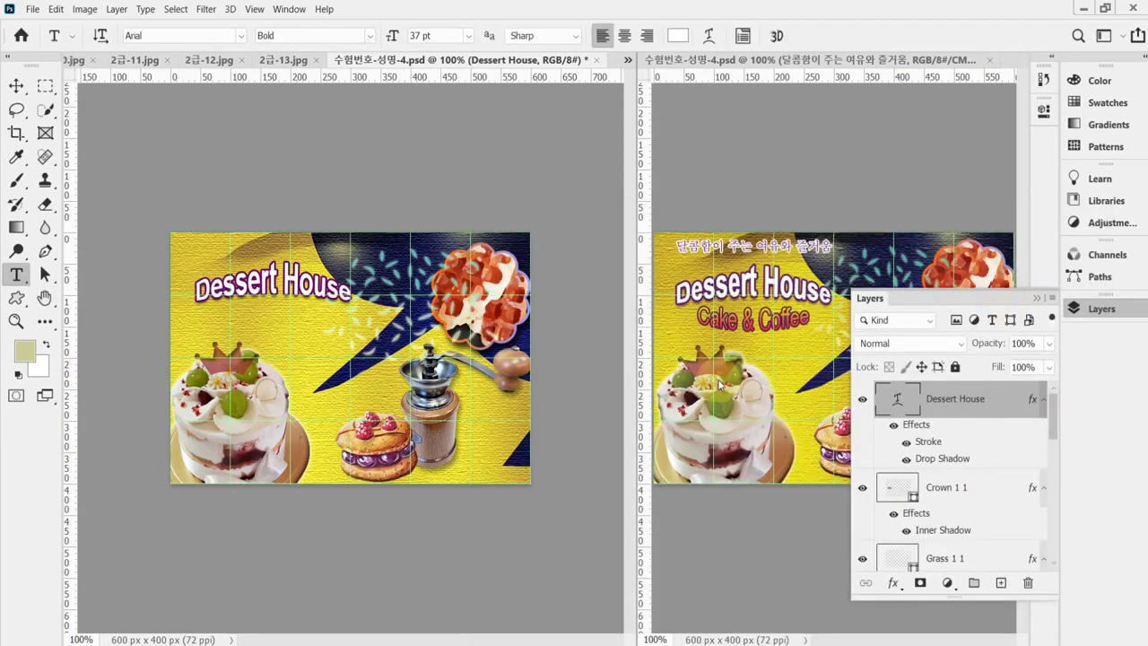
# Add a horizontal text line below Dessert House in Arial Narrow at 35 pt and fill it with the copied "Cake & Coffee".
pyautogui.click(213, 315)
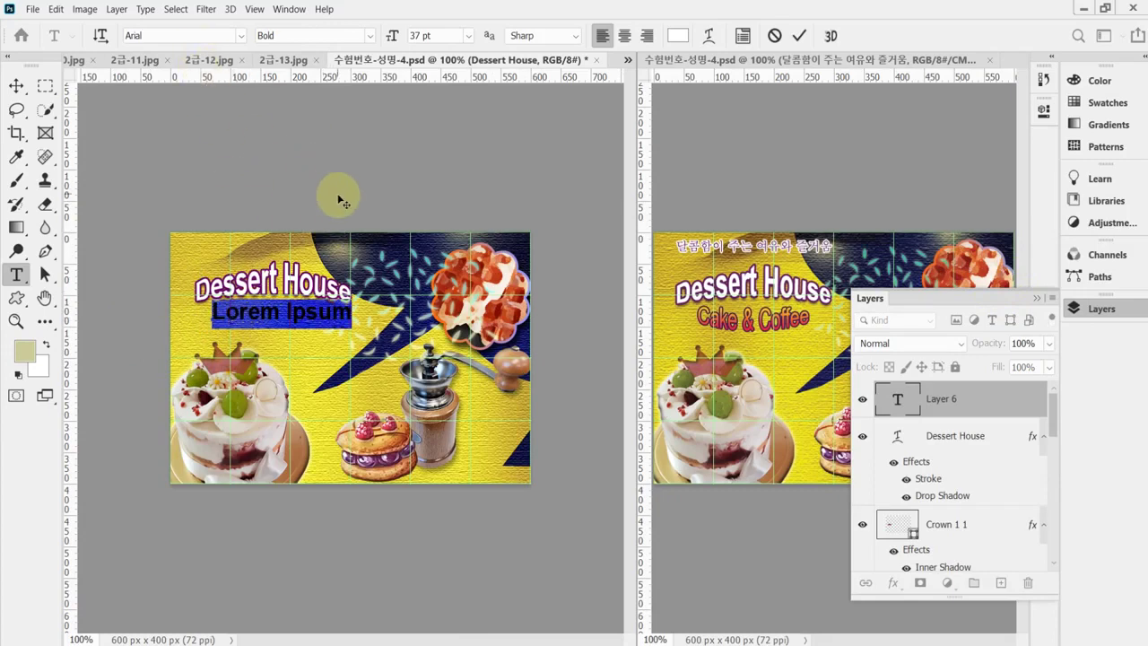
pyautogui.click(370, 36)
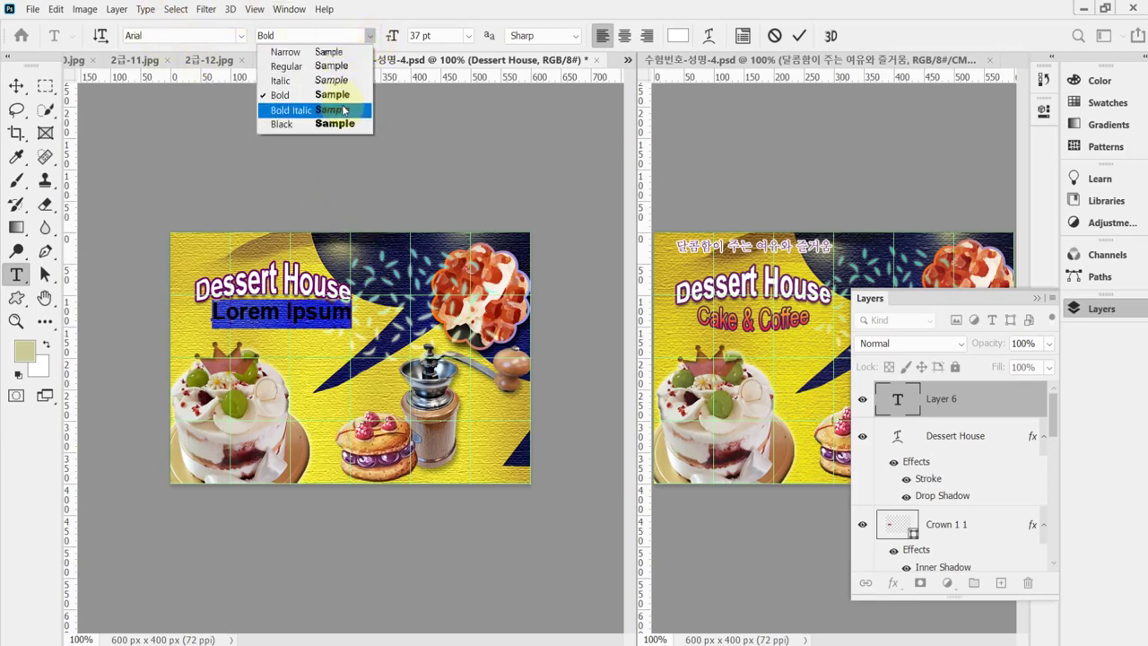
pyautogui.click(345, 54)
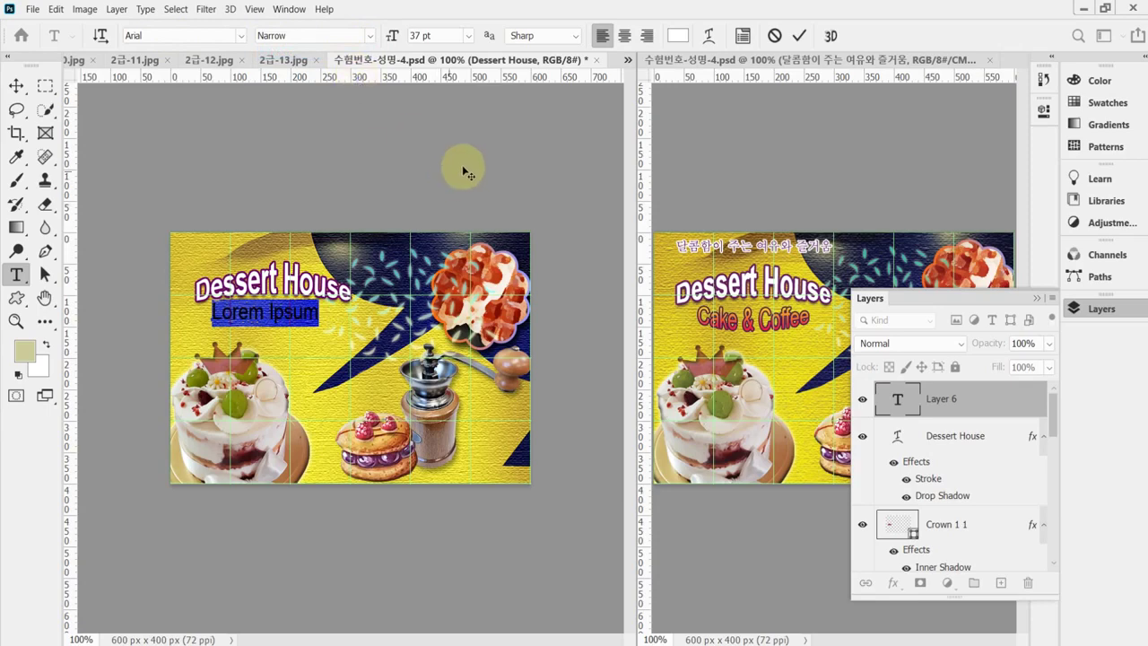
pyautogui.click(465, 36)
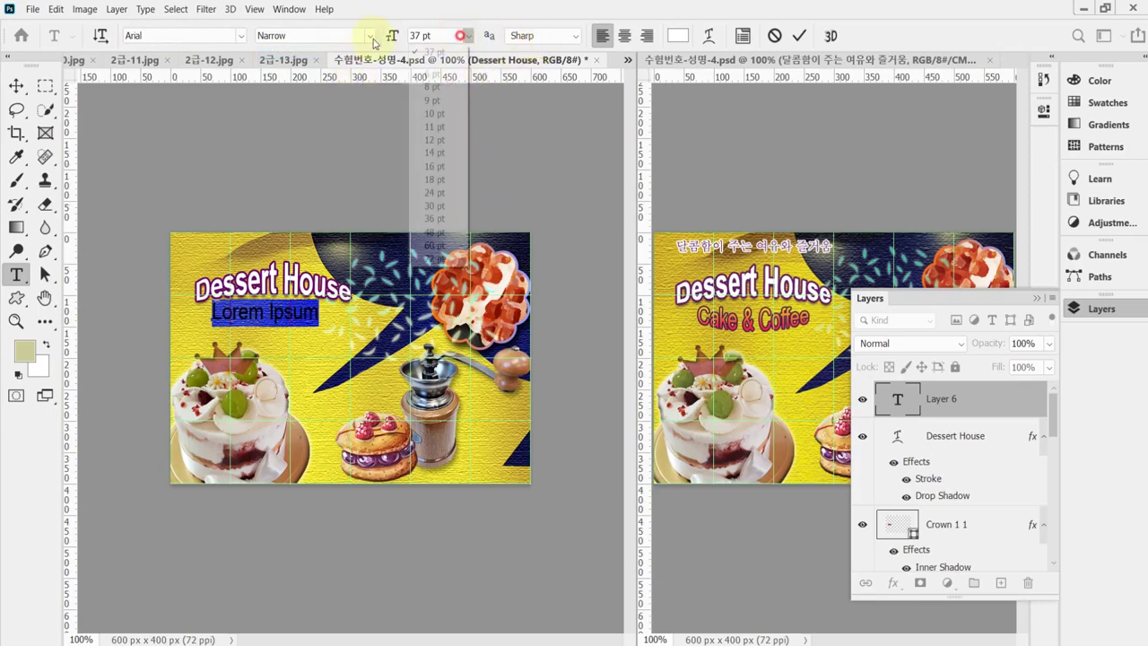
pyautogui.click(420, 36)
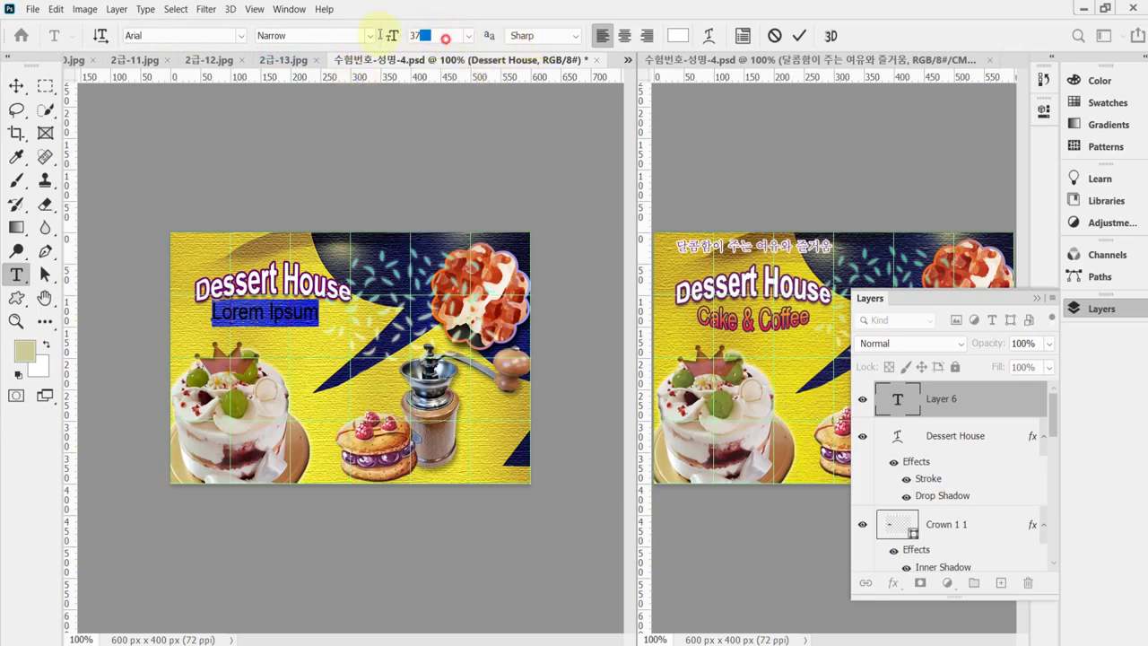
pyautogui.write('35')
pyautogui.press('Return')
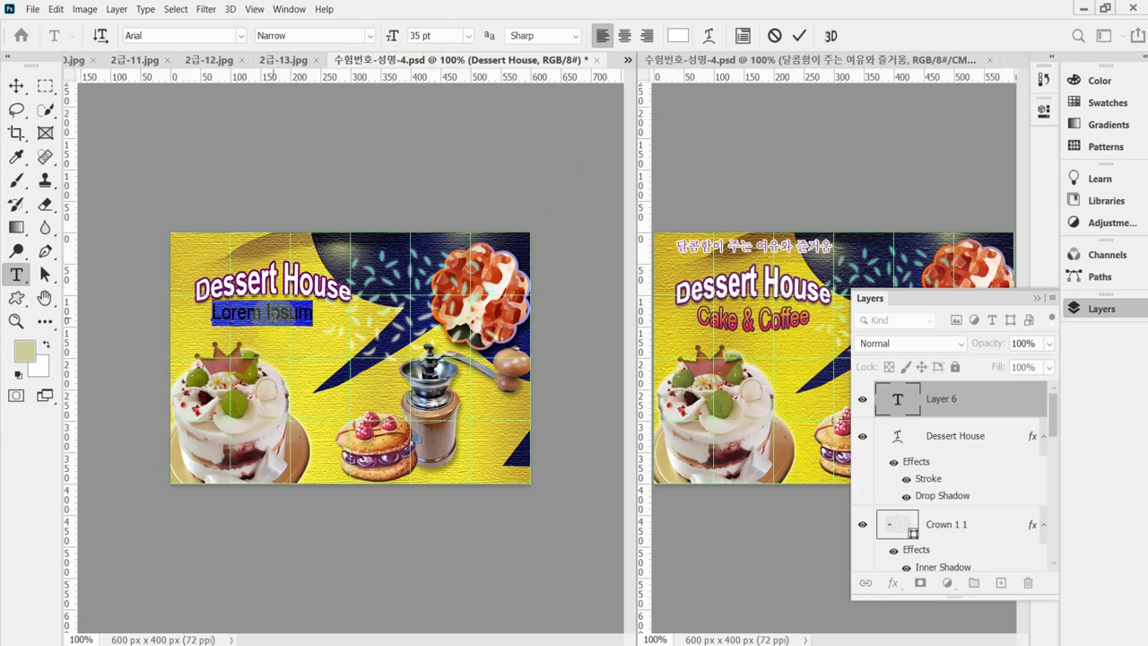
pyautogui.hotkey('ctrl', 'v')
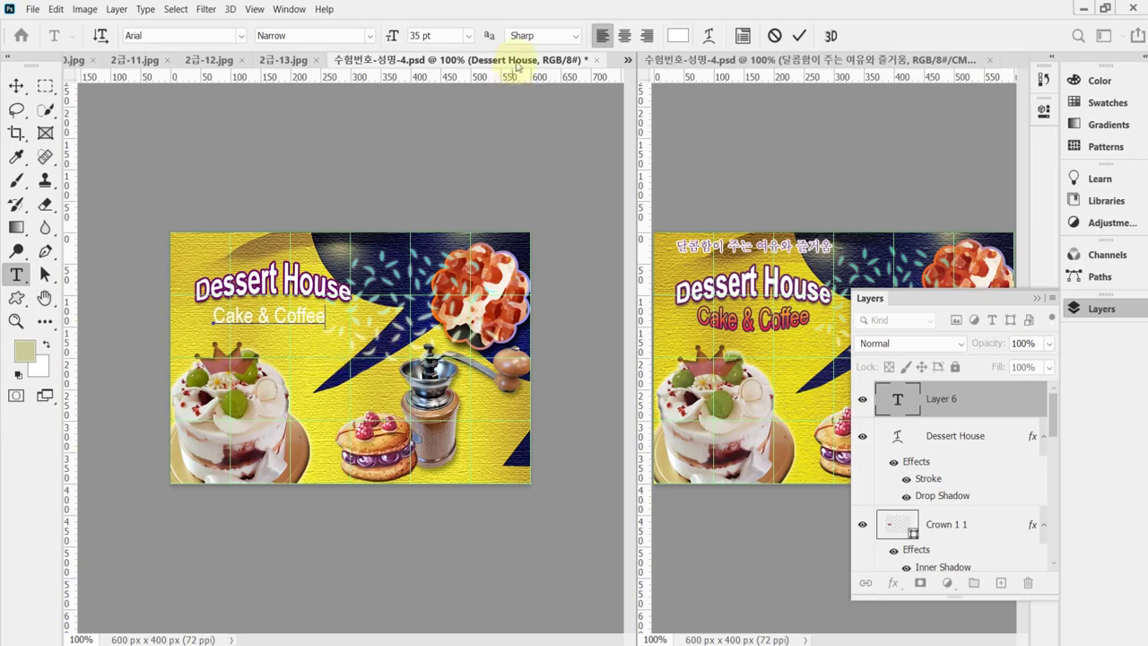
# Warp the Cake & Coffee text with the Arc Lower style and a 25% bend.
pyautogui.click(710, 37)
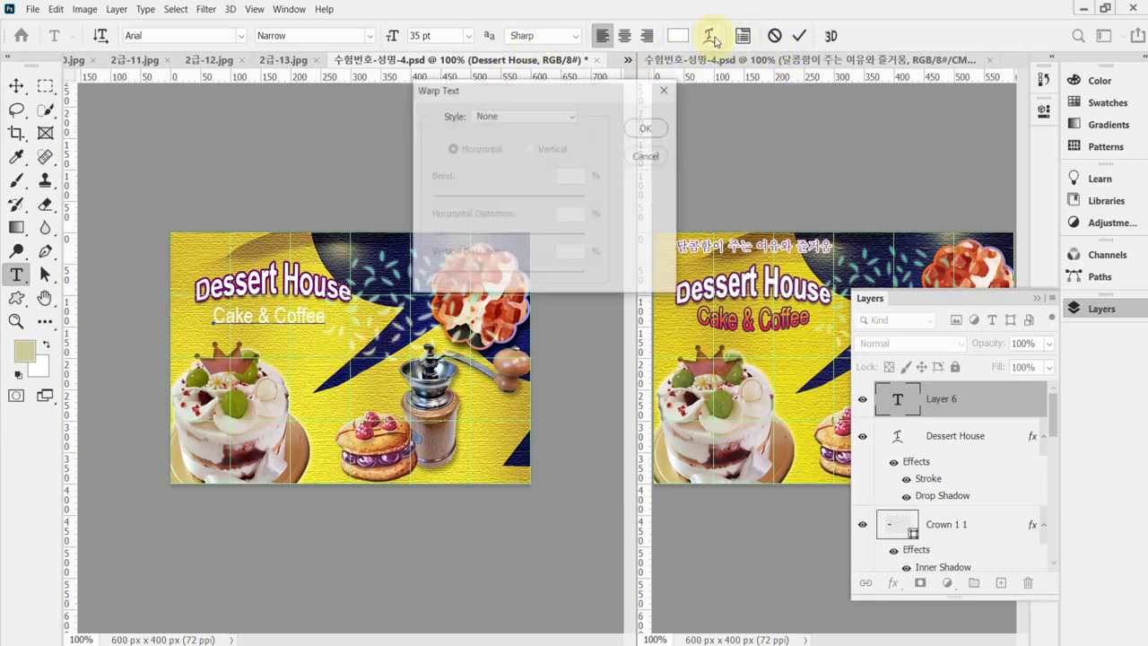
pyautogui.click(552, 118)
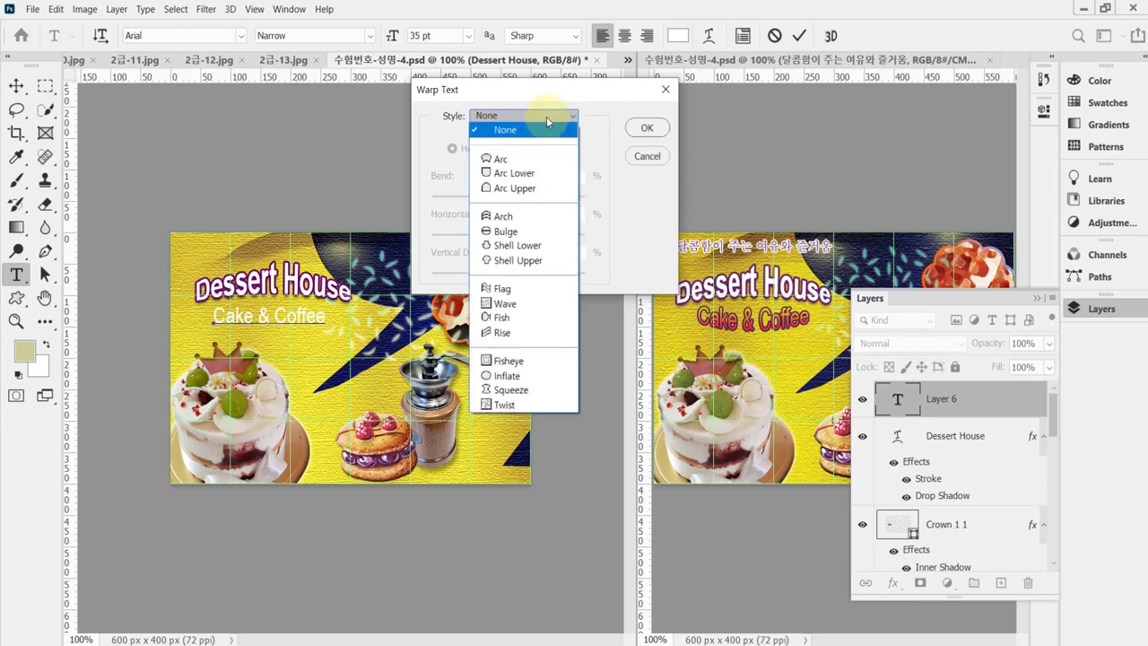
pyautogui.click(556, 179)
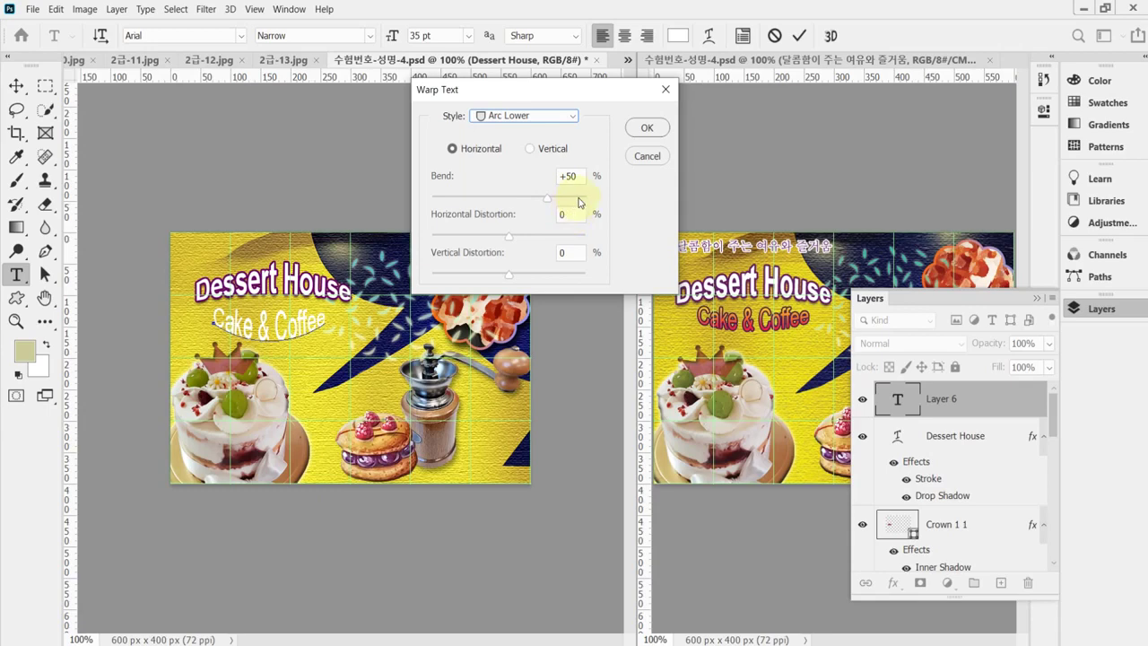
pyautogui.doubleClick(583, 180)
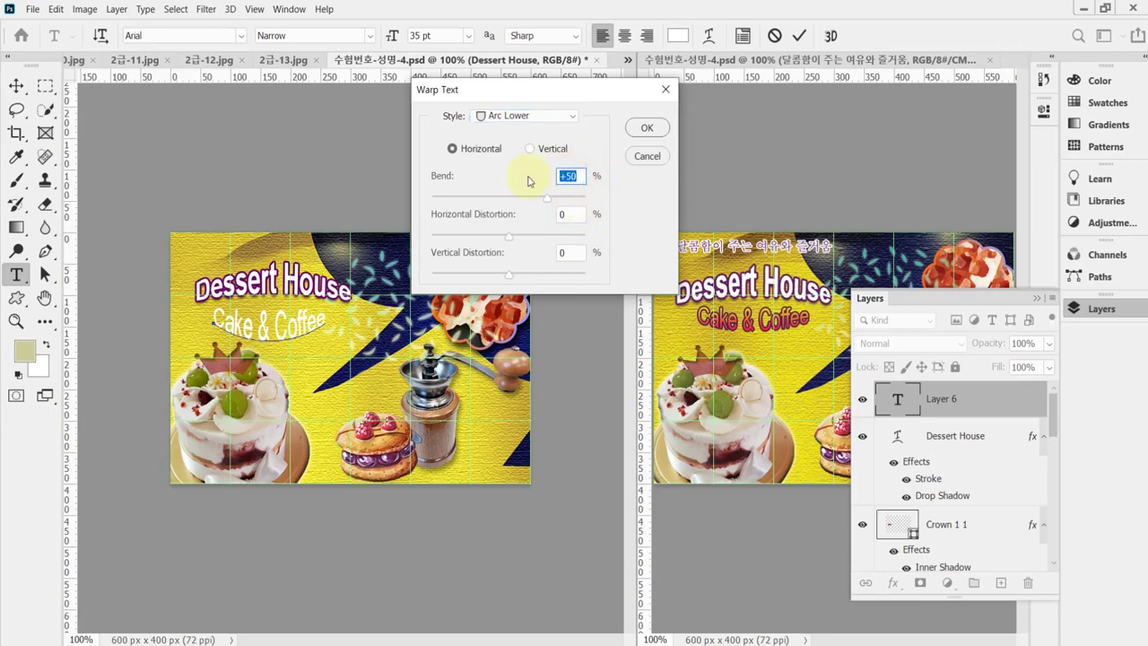
pyautogui.write('25')
pyautogui.press('Return')
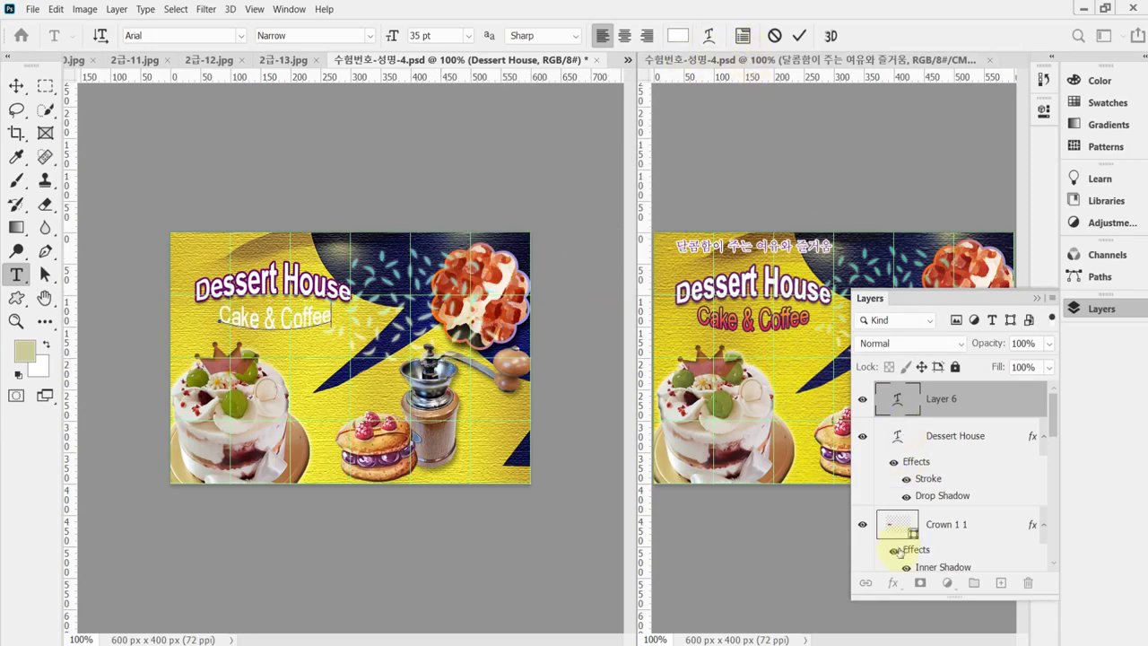
# Add a 2 px outside stroke in colour #330066 to the Cake & Coffee text layer.
pyautogui.click(892, 585)
pyautogui.click(892, 585)
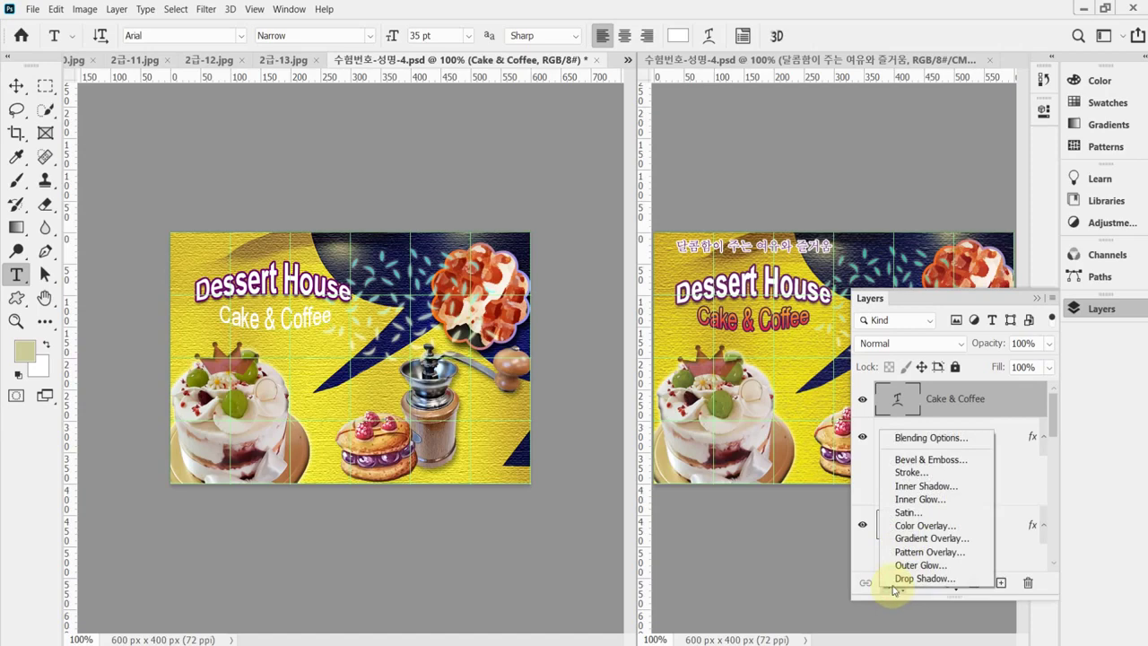
pyautogui.click(918, 477)
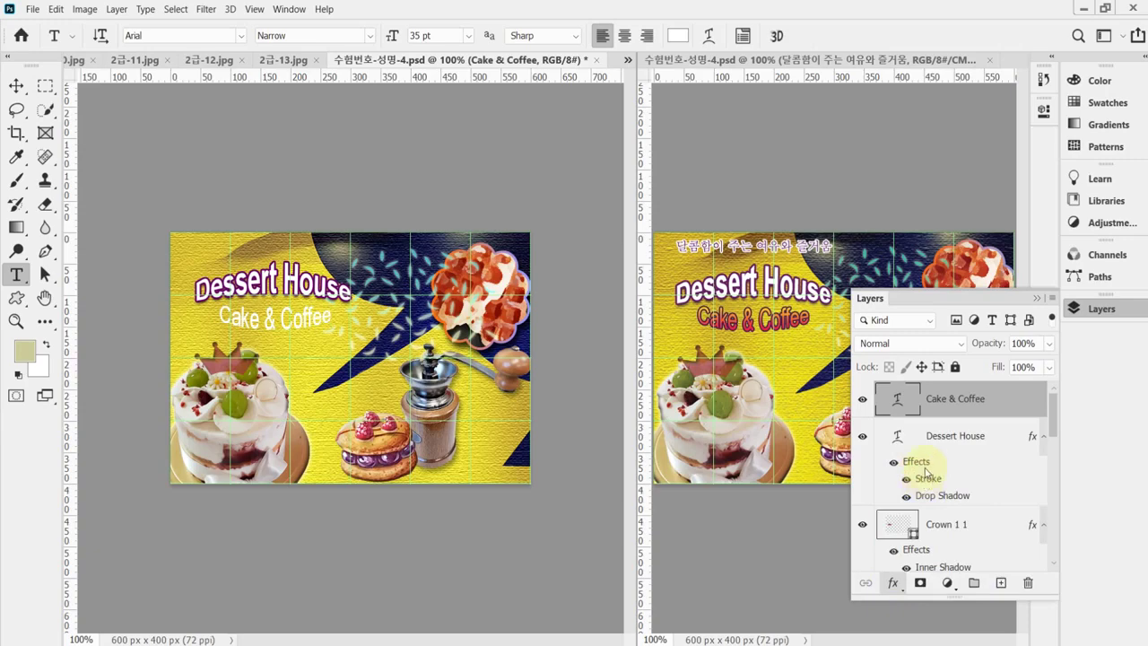
pyautogui.doubleClick(927, 475)
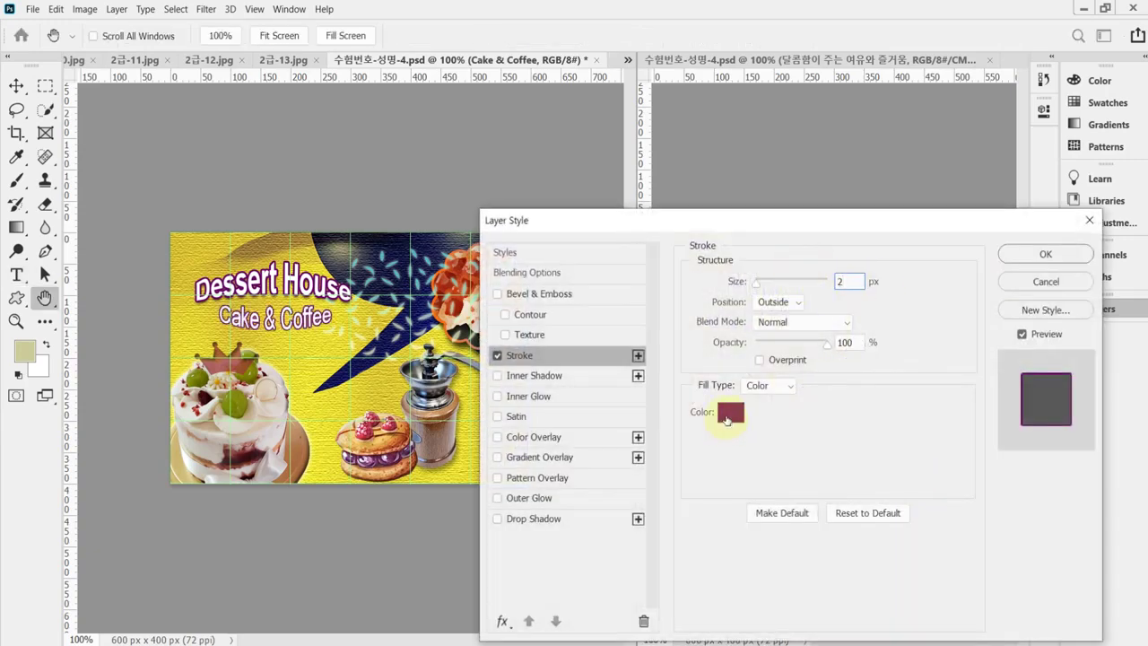
pyautogui.click(731, 413)
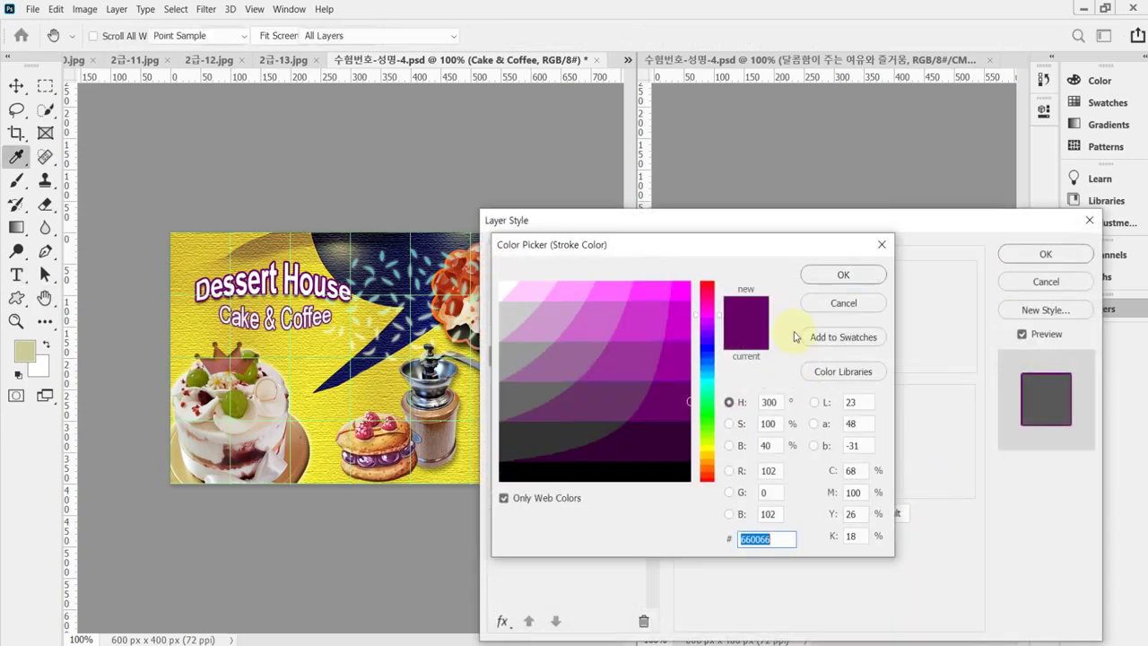
pyautogui.write('306')
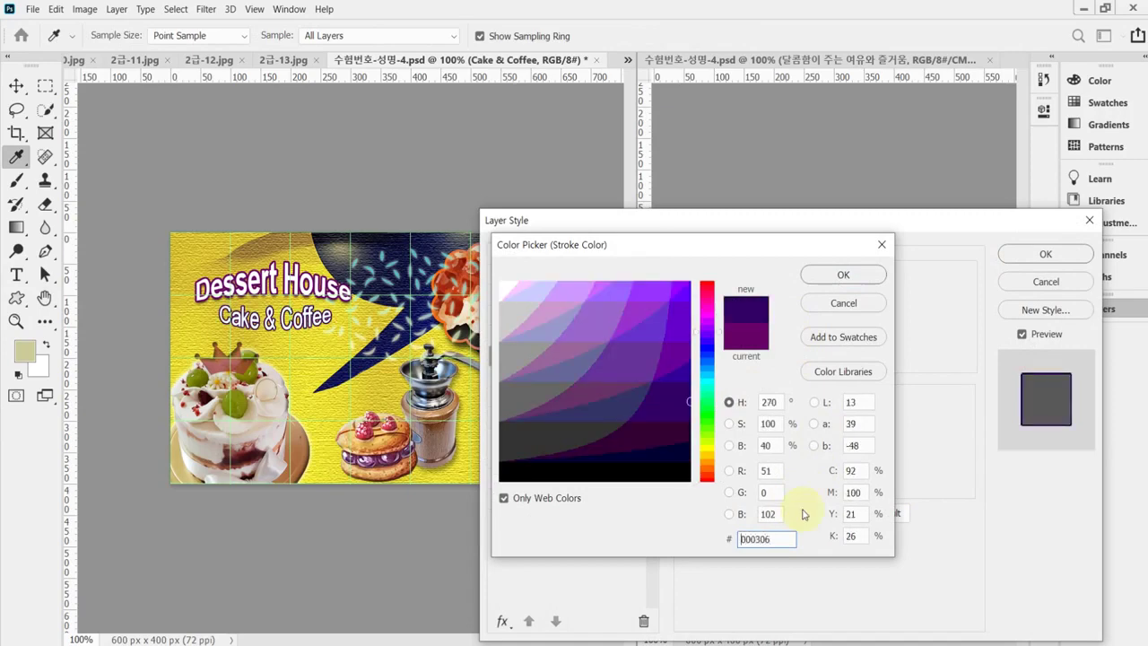
pyautogui.press('Return')
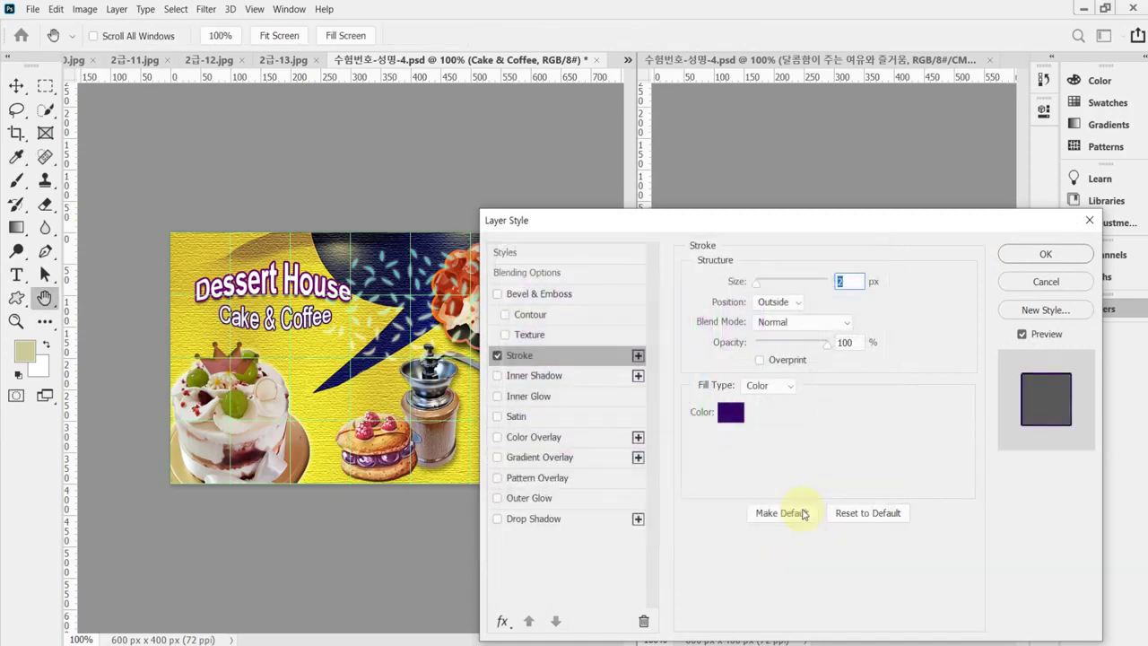
# Add a gradient overlay to the Cake & Coffee text and set the gradient's starting colour stop to #ff0033.
pyautogui.click(559, 459)
pyautogui.click(784, 334)
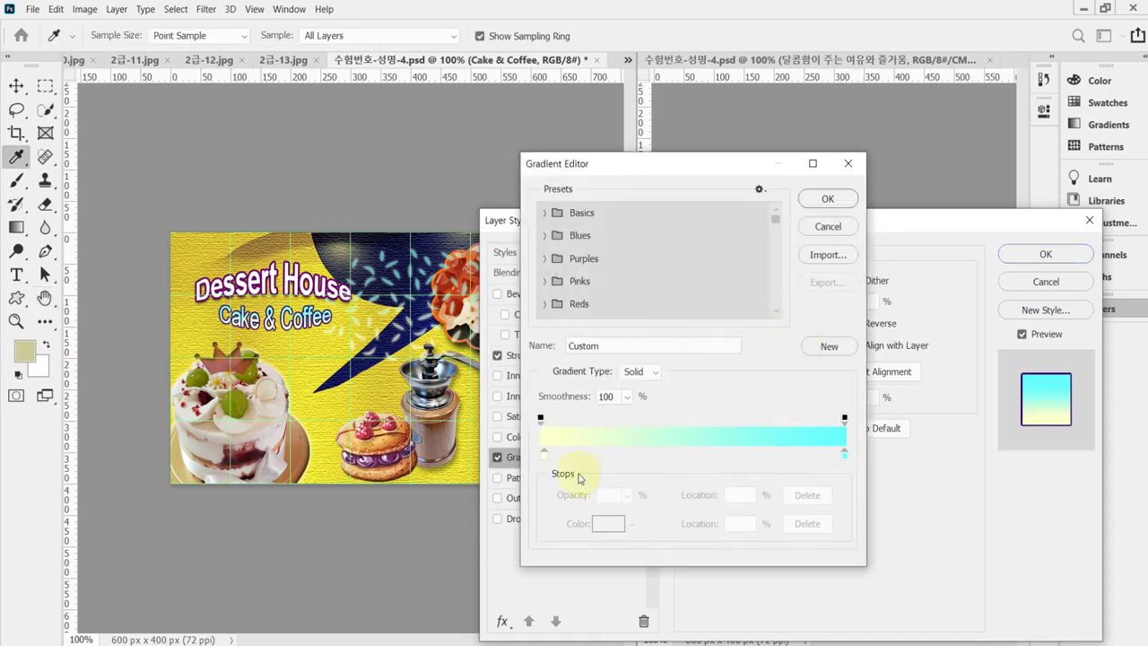
pyautogui.click(544, 456)
pyautogui.doubleClick(544, 455)
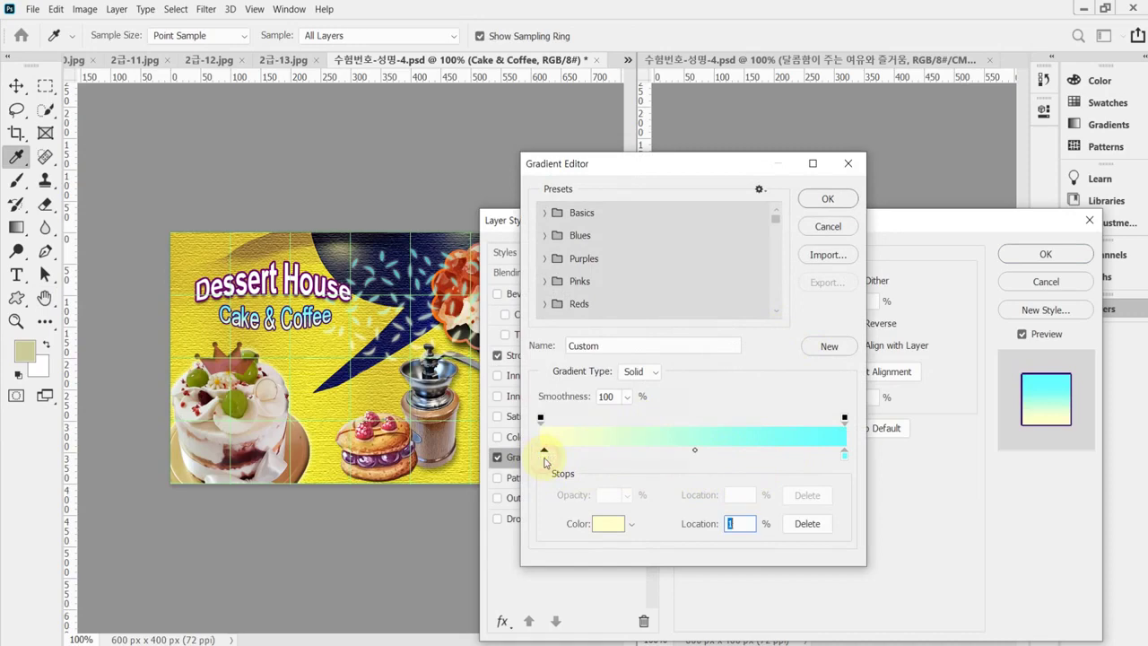
pyautogui.write('f03')
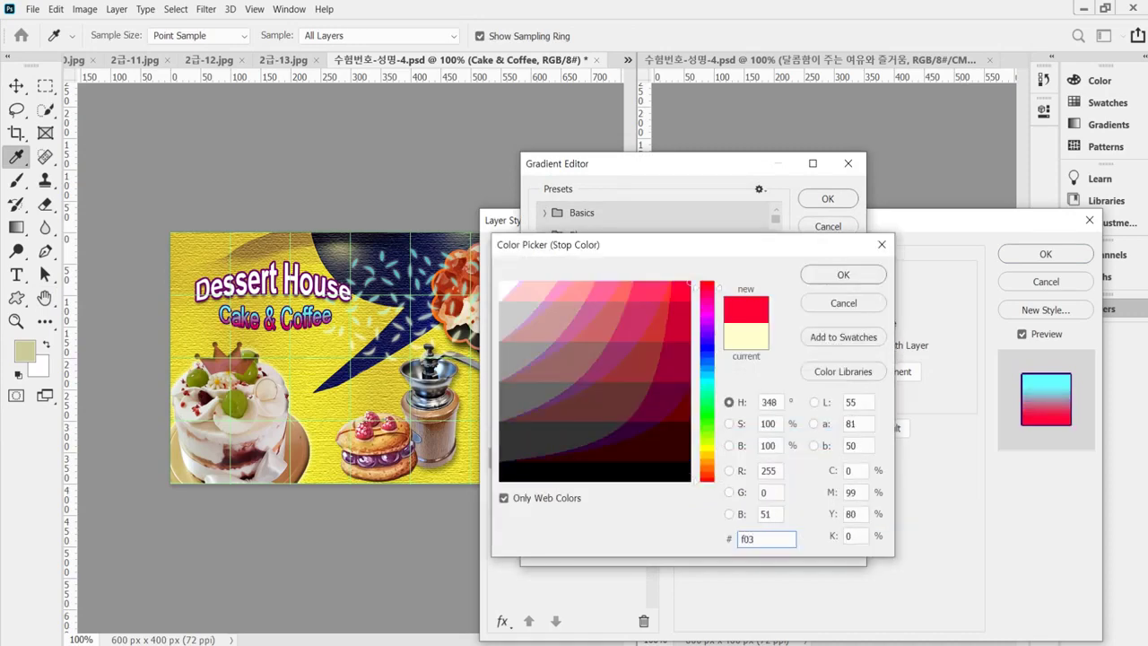
pyautogui.press('Return')
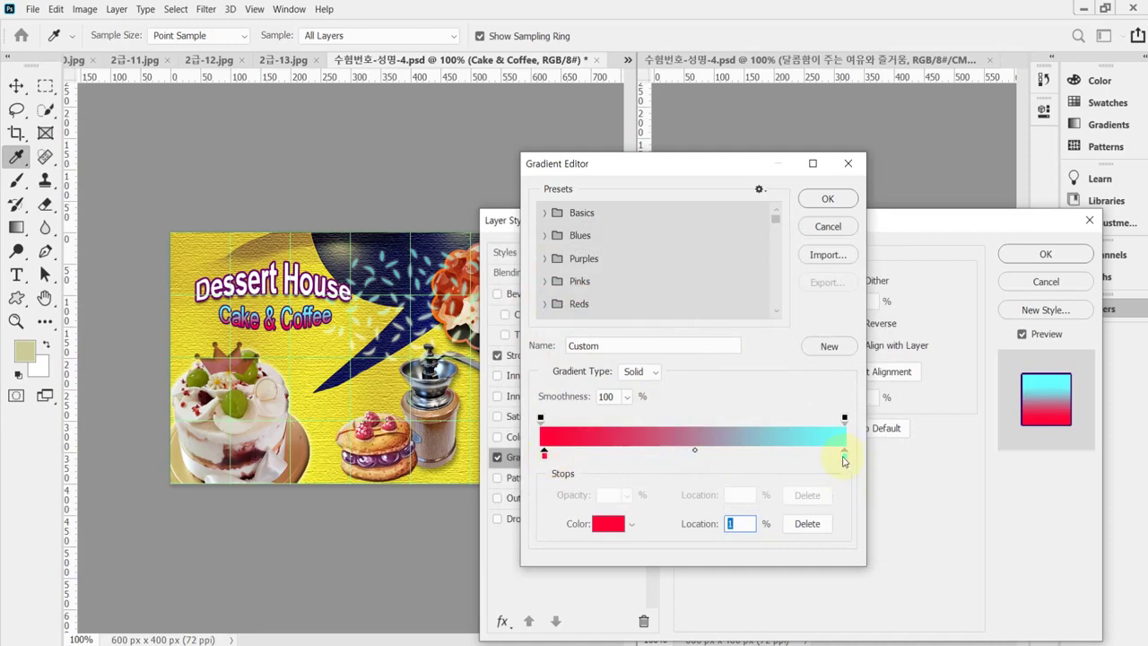
# Set the gradient's end colour stop to #ffcc00 and apply the layer style with a linear 90° gradient.
pyautogui.doubleClick(842, 460)
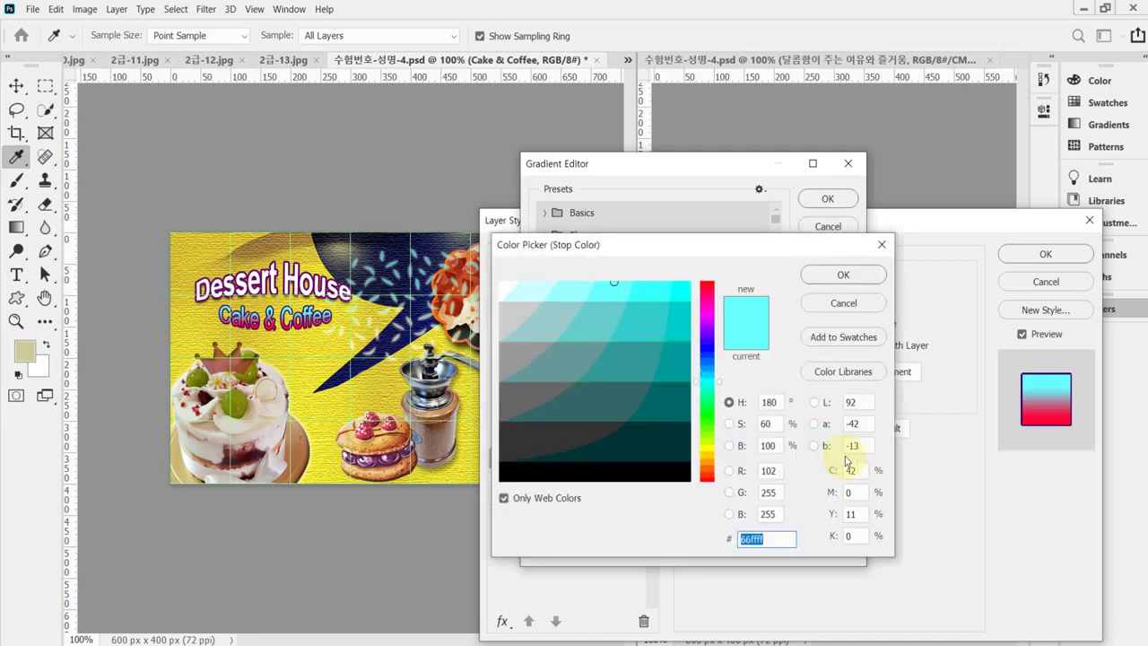
pyautogui.write('fc')
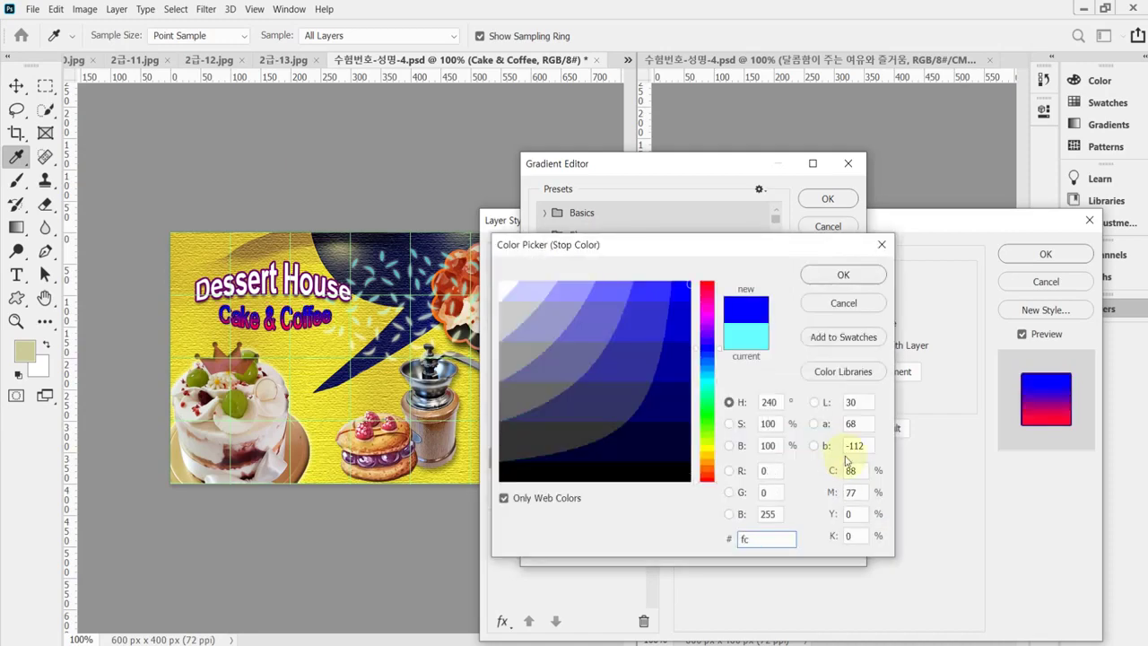
pyautogui.write('0')
pyautogui.press('Return')
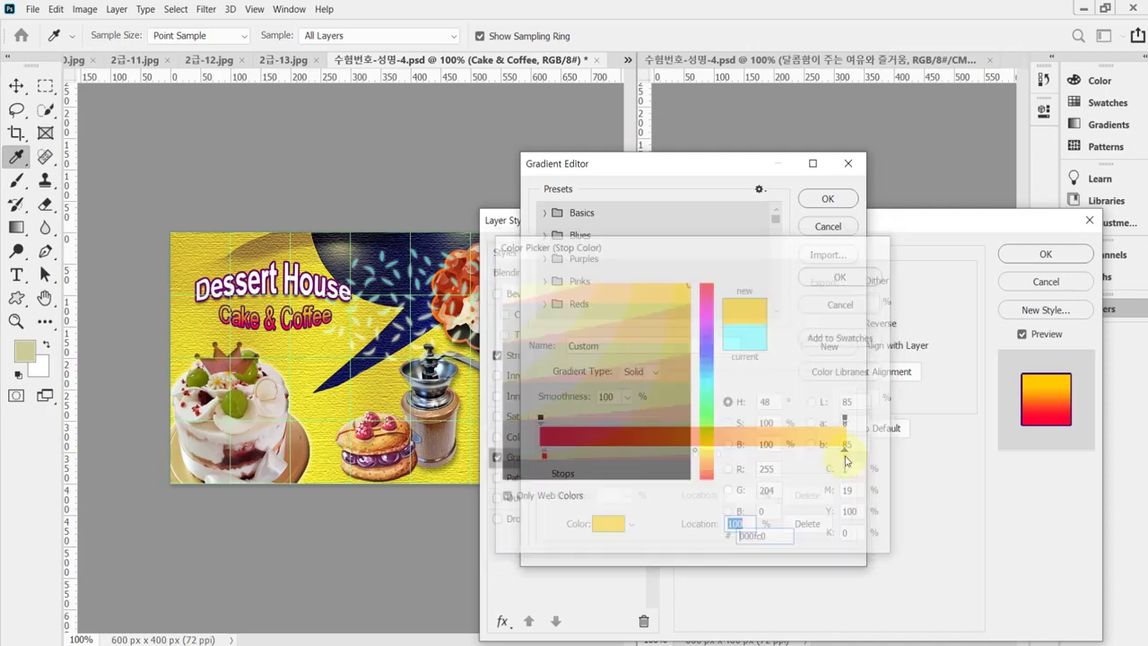
pyautogui.click(845, 197)
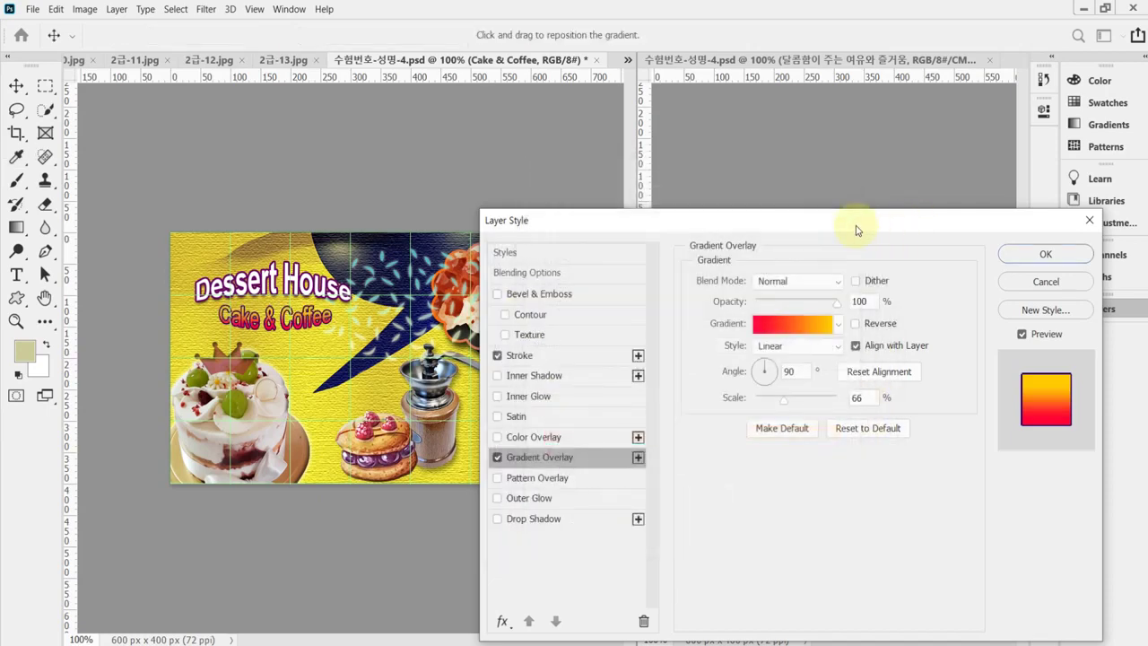
pyautogui.moveTo(858, 225); pyautogui.dragTo(837, 356)
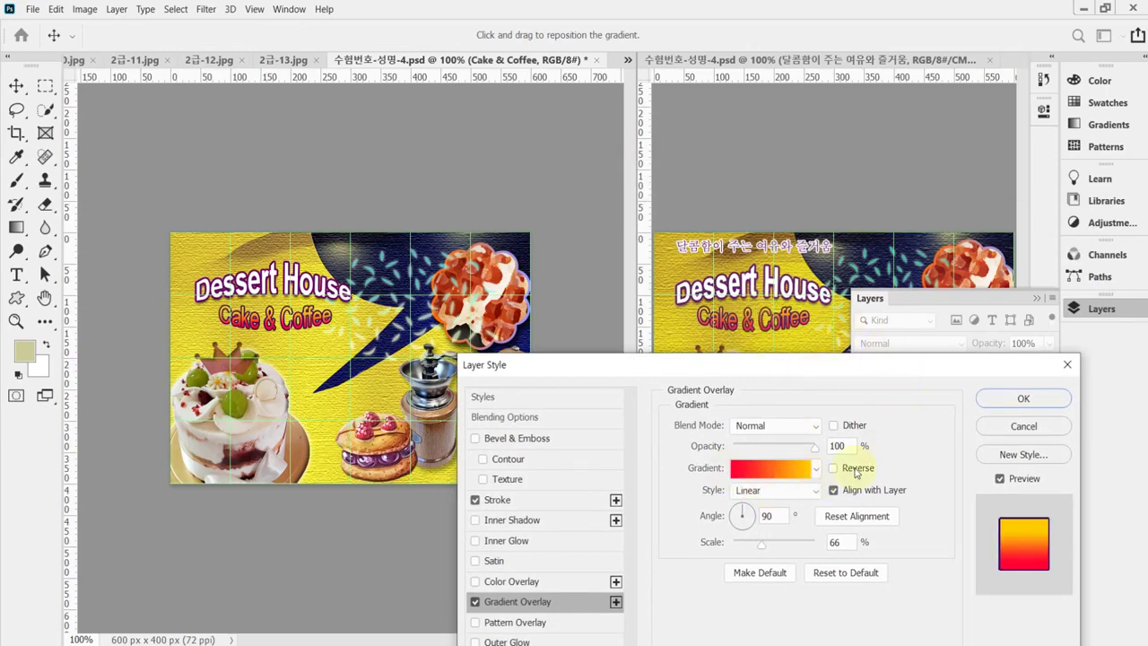
pyautogui.click(778, 516)
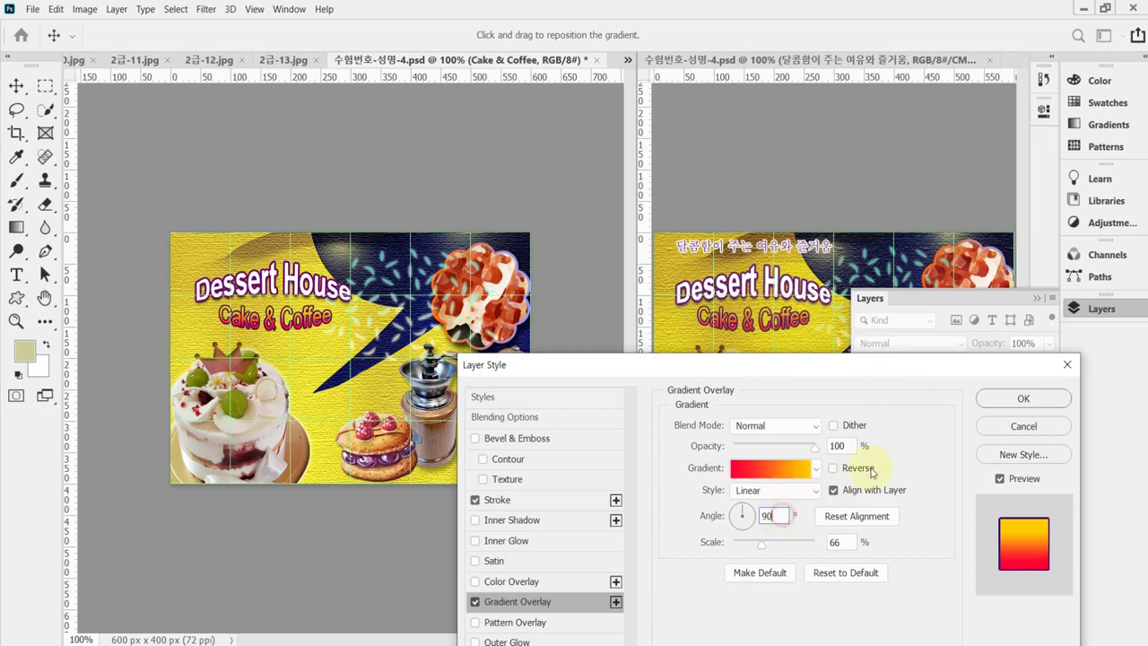
pyautogui.click(1005, 406)
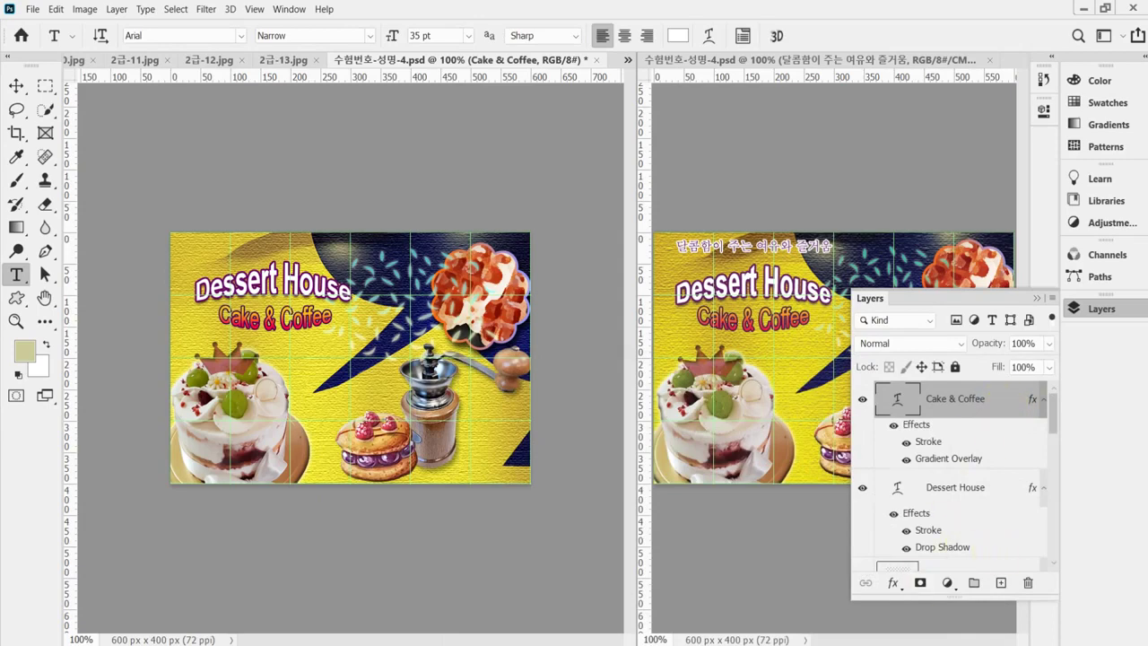
# Copy the line "달콤함이 주는 여유와 즐거움" from Notepad and return to the Photoshop banner document.
pyautogui.hotkey('alt', 'Tab')
pyautogui.click(760, 567)
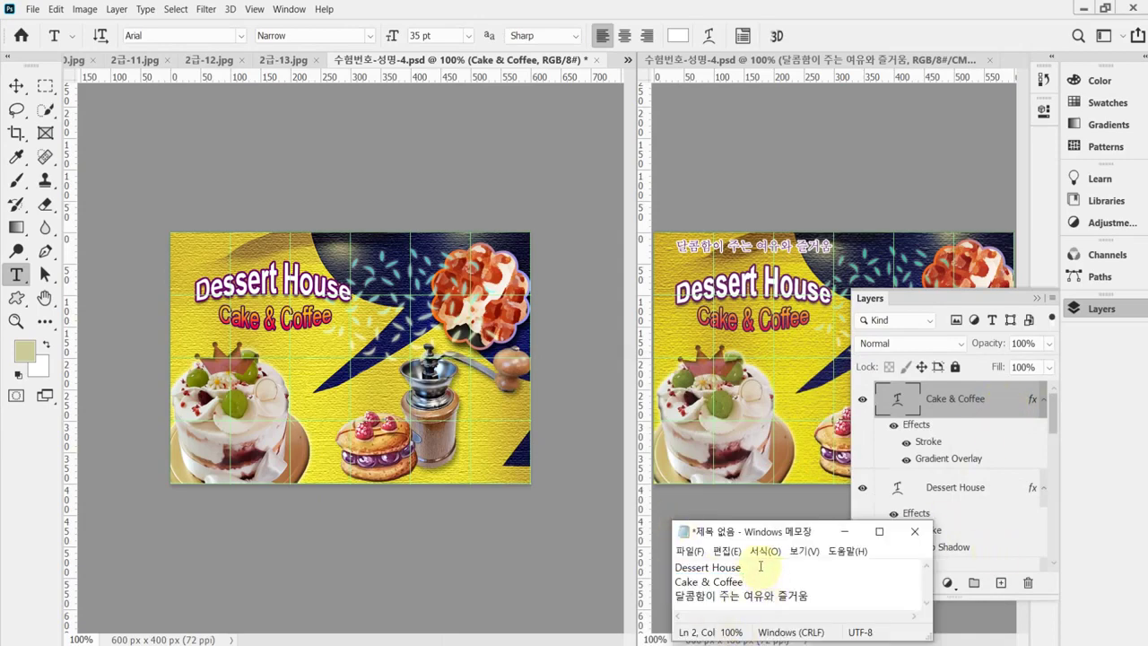
pyautogui.moveTo(819, 594); pyautogui.dragTo(665, 598)
pyautogui.hotkey('ctrl', 'c')
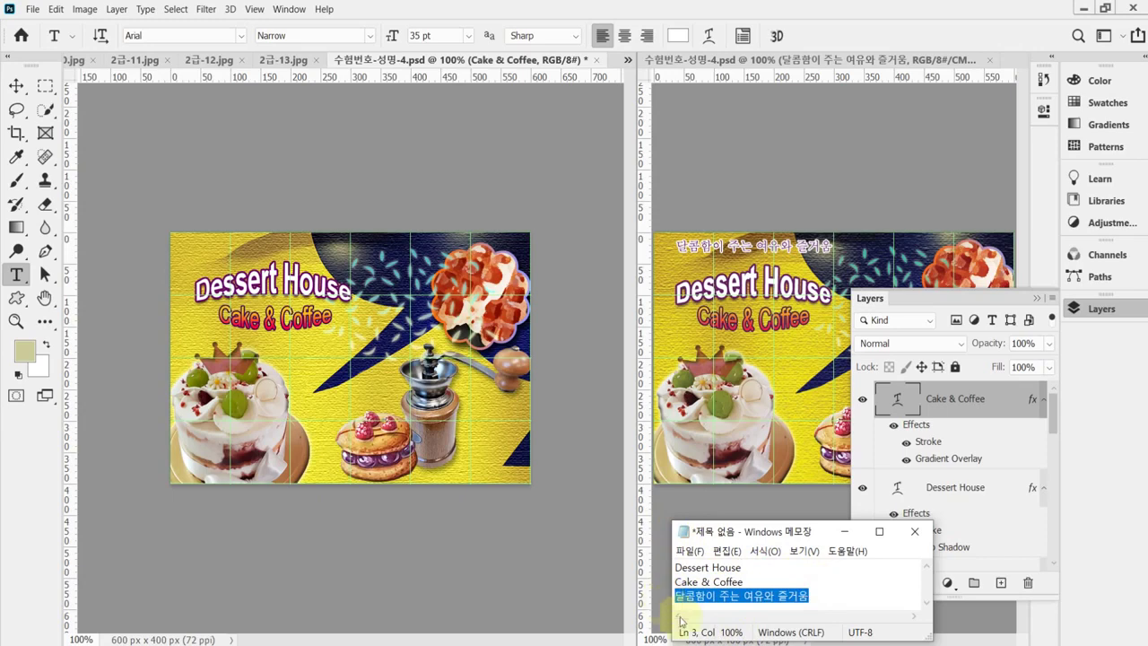
pyautogui.click(259, 172)
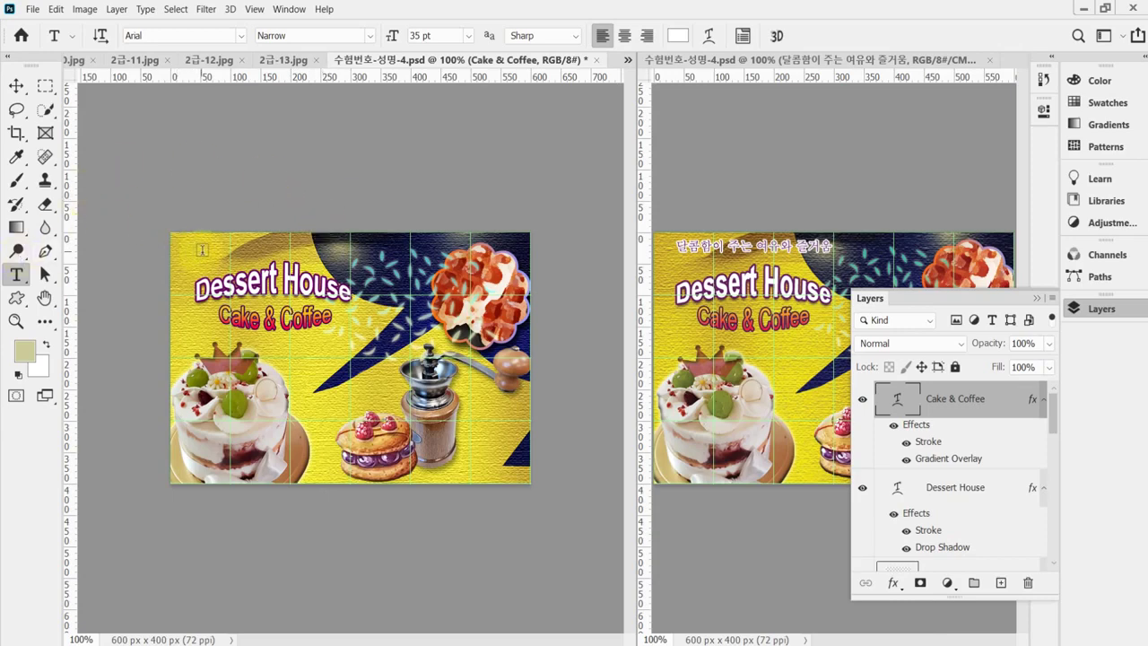
# Start a horizontal text line above Dessert House in the 바탕 font at 20 pt with Strong anti-aliasing.
pyautogui.click(197, 249)
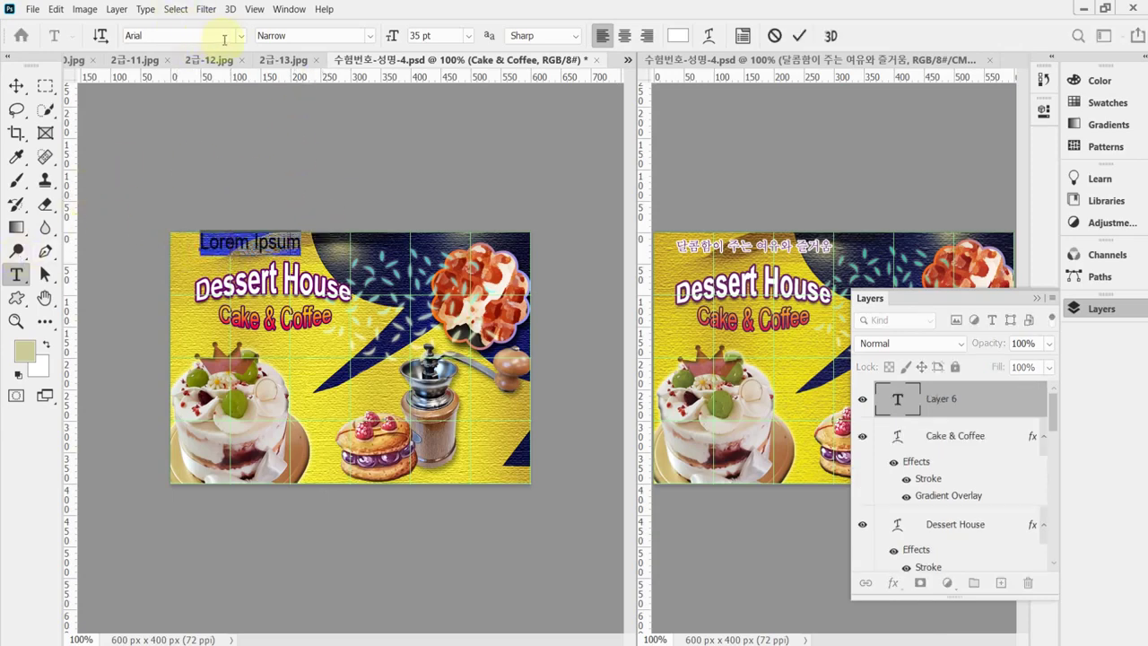
pyautogui.click(240, 35)
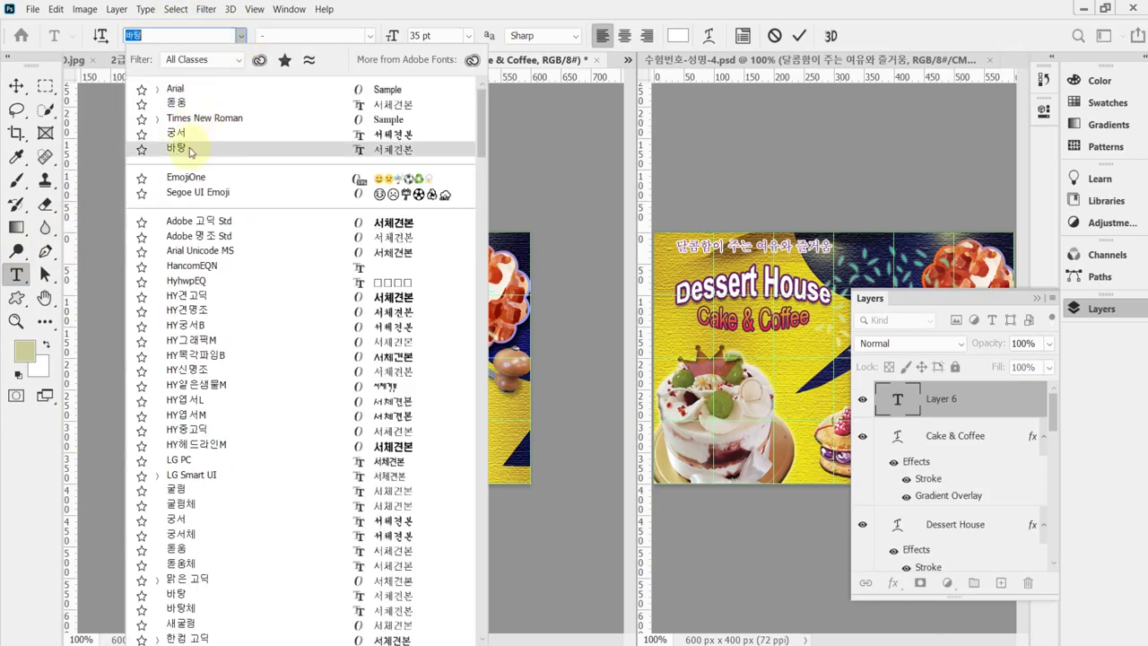
pyautogui.click(180, 148)
pyautogui.click(417, 35)
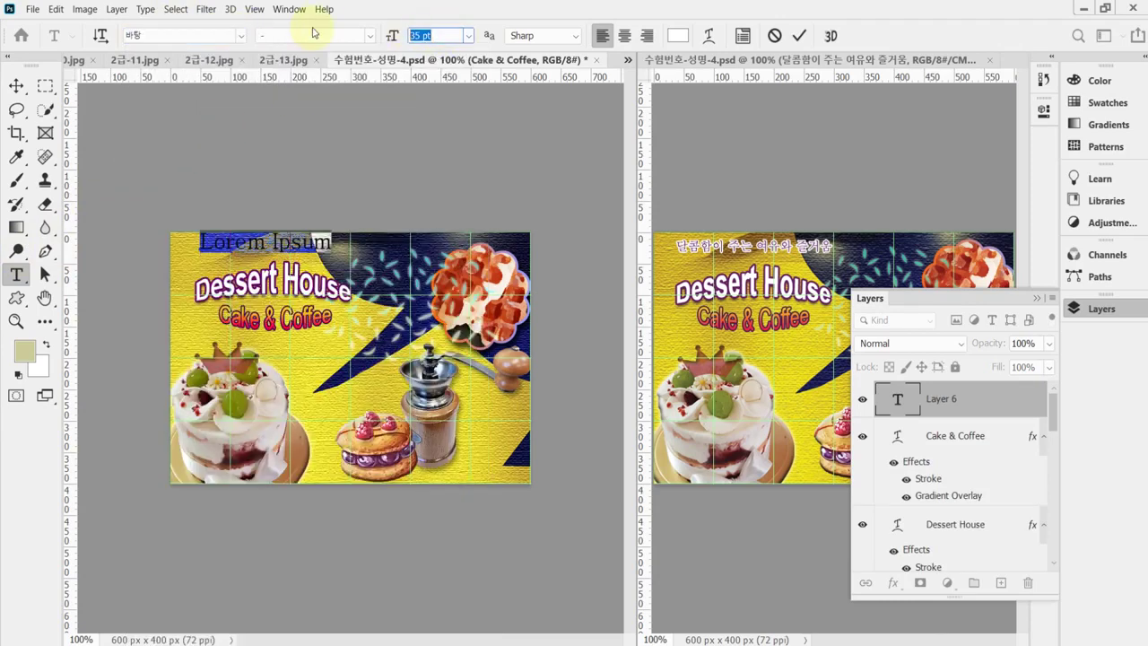
pyautogui.write('20')
pyautogui.press('Return')
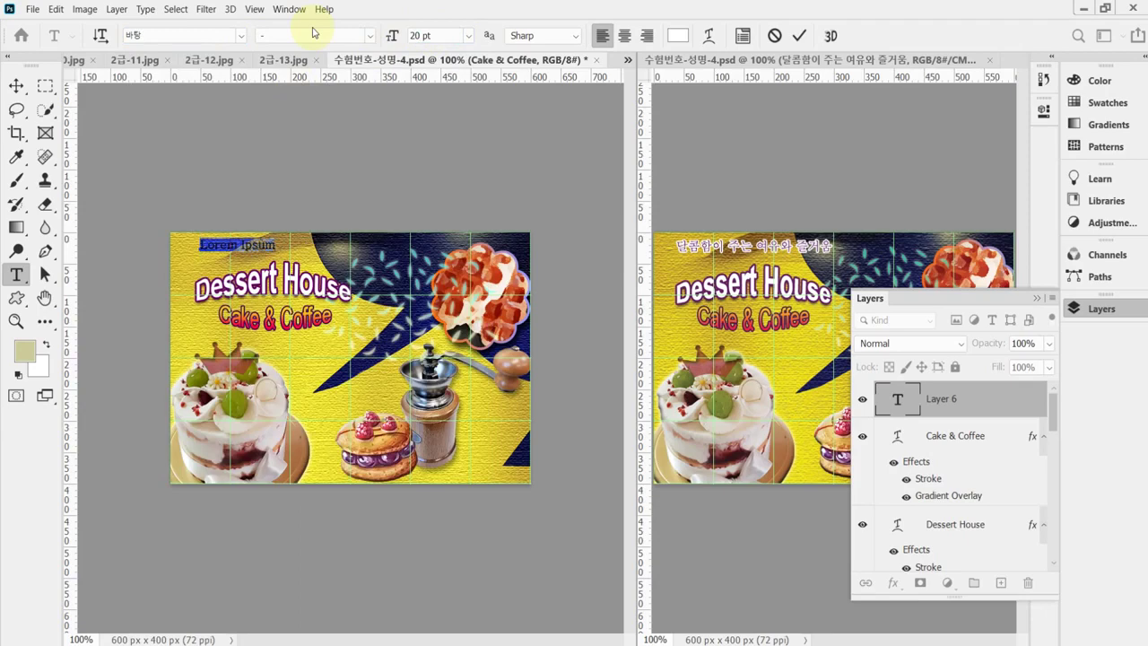
pyautogui.click(563, 36)
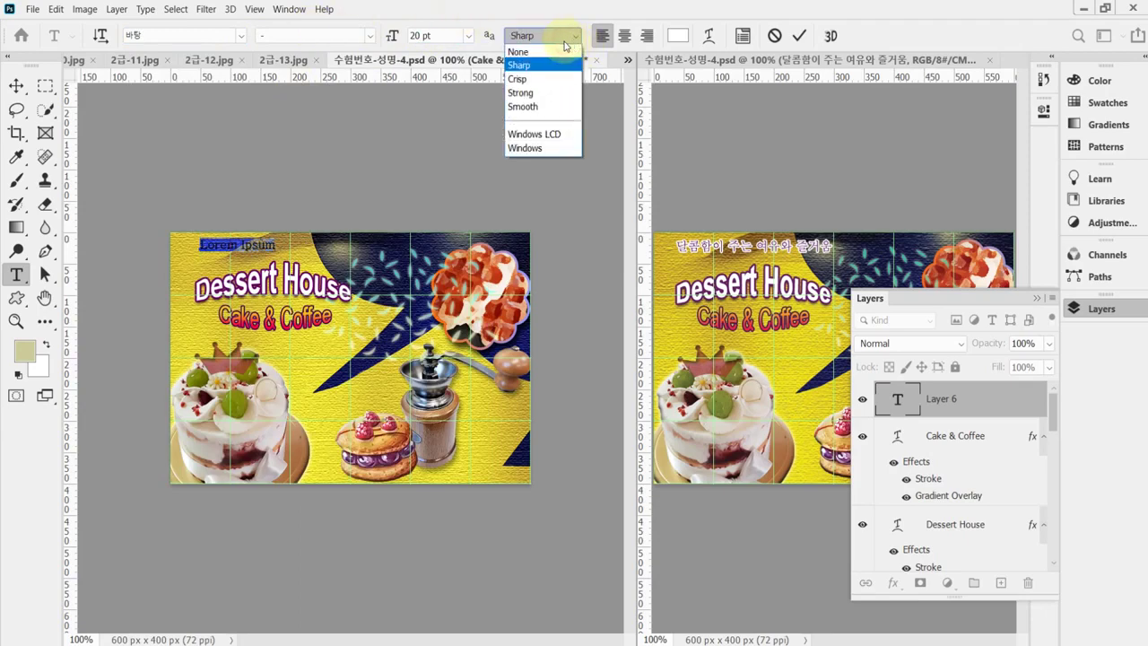
pyautogui.click(535, 93)
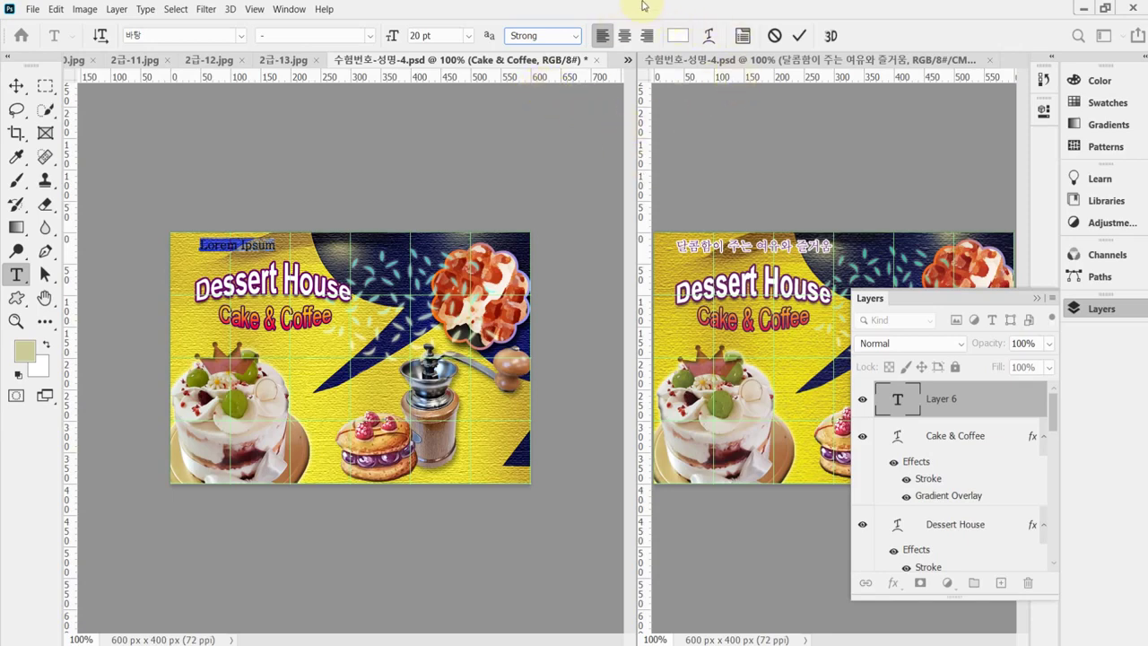
# Colour the new text line #660066, fill it with the copied "달콤함이 주는 여유와 즐거움" and place it above Dessert House.
pyautogui.click(677, 37)
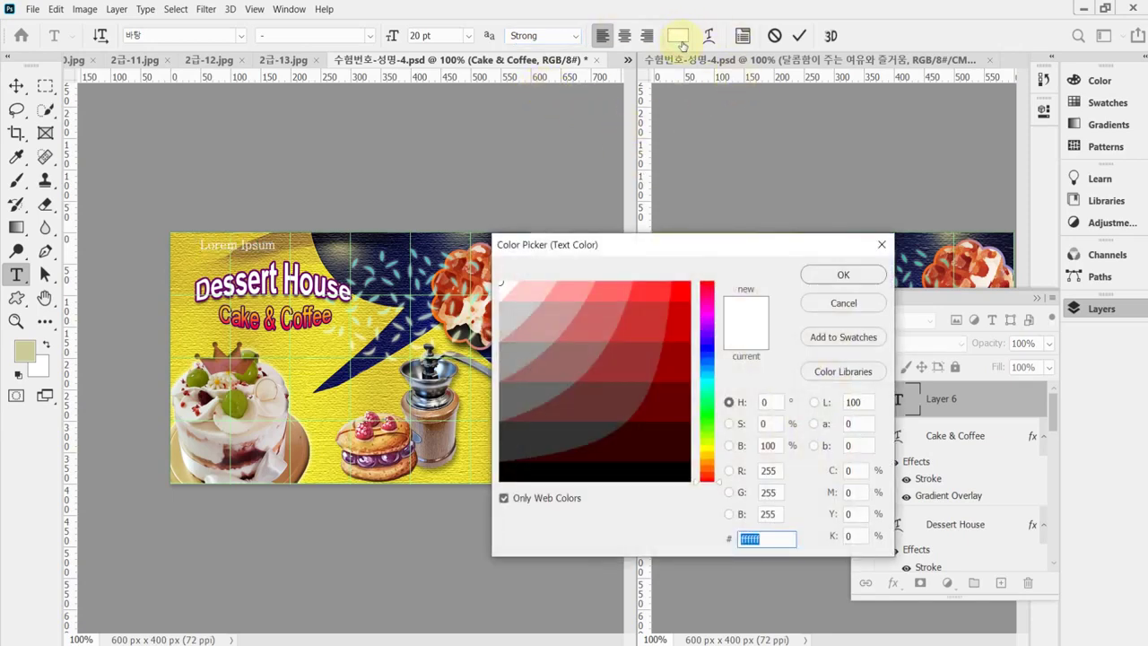
pyautogui.write('606')
pyautogui.press('Return')
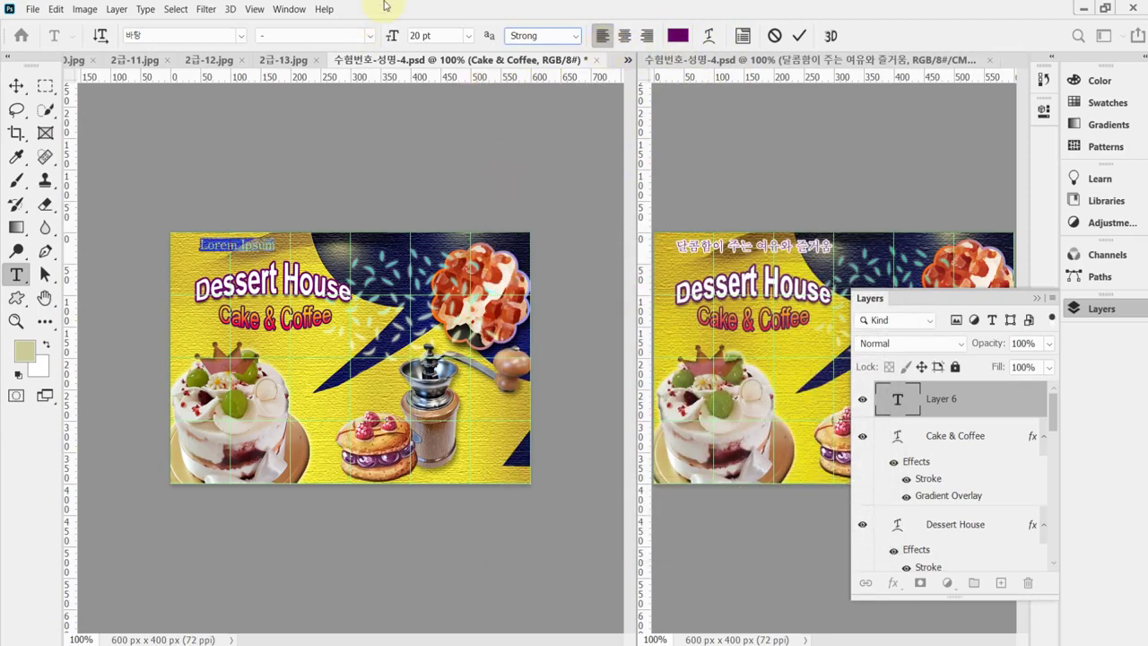
pyautogui.click(248, 244)
pyautogui.hotkey('ctrl', 'a')
pyautogui.hotkey('ctrl', 'v')
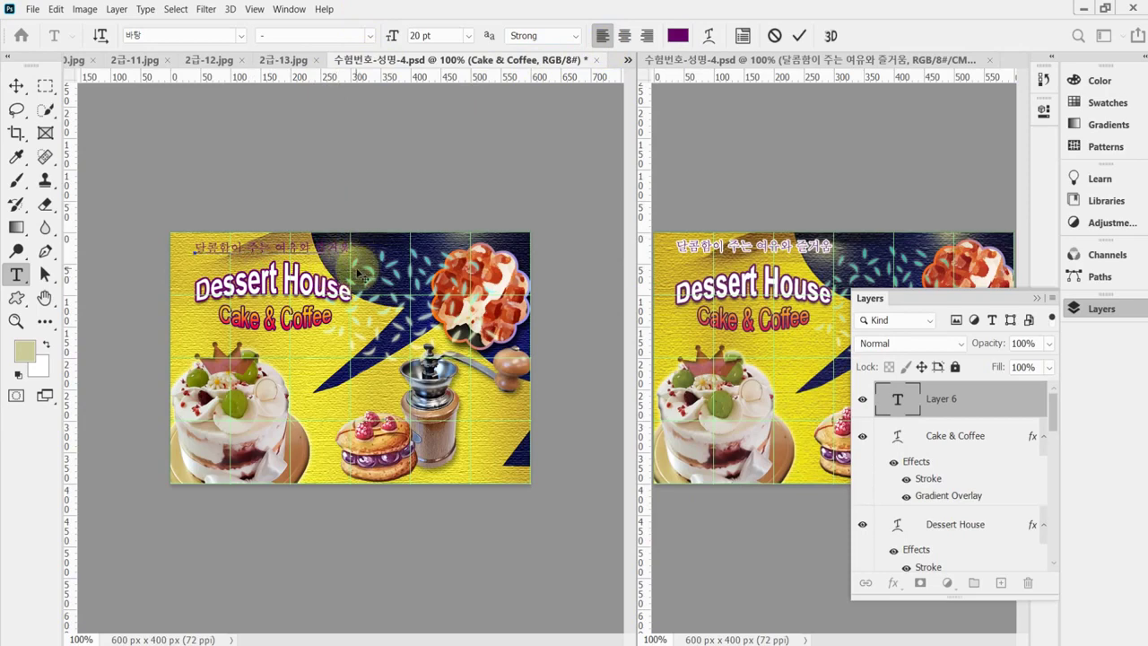
pyautogui.click(541, 253)
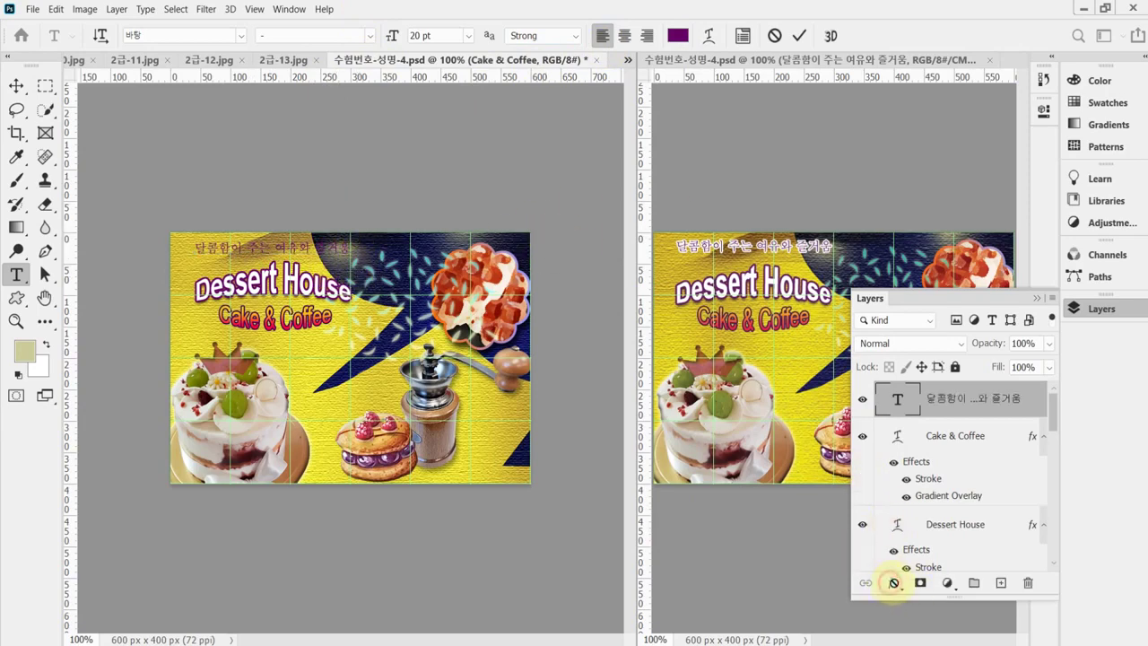
# Add a 2 px outside stroke in white (#ffffff) to the Korean text line above Dessert House and save the document.
pyautogui.click(894, 584)
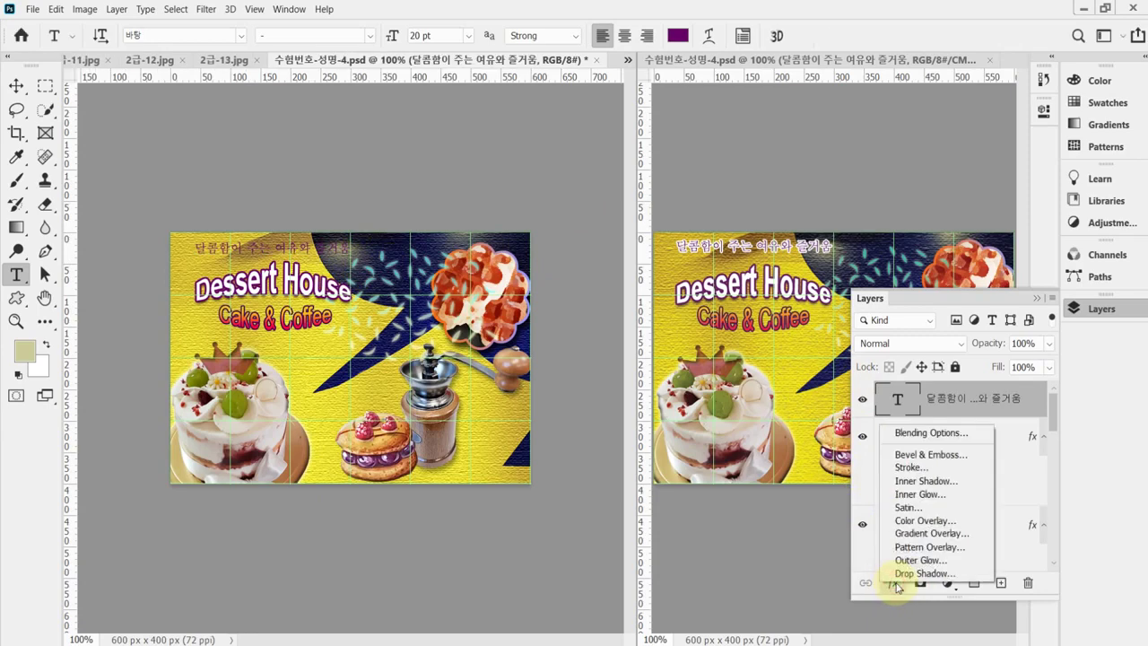
pyautogui.click(924, 467)
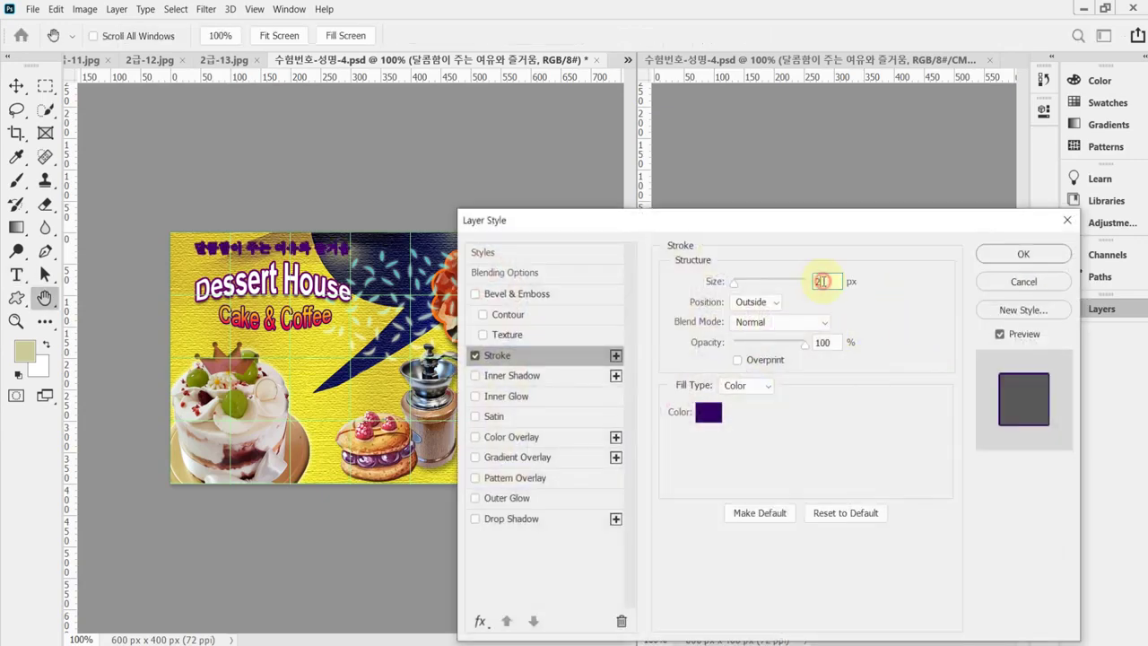
pyautogui.write('3')
pyautogui.click(708, 411)
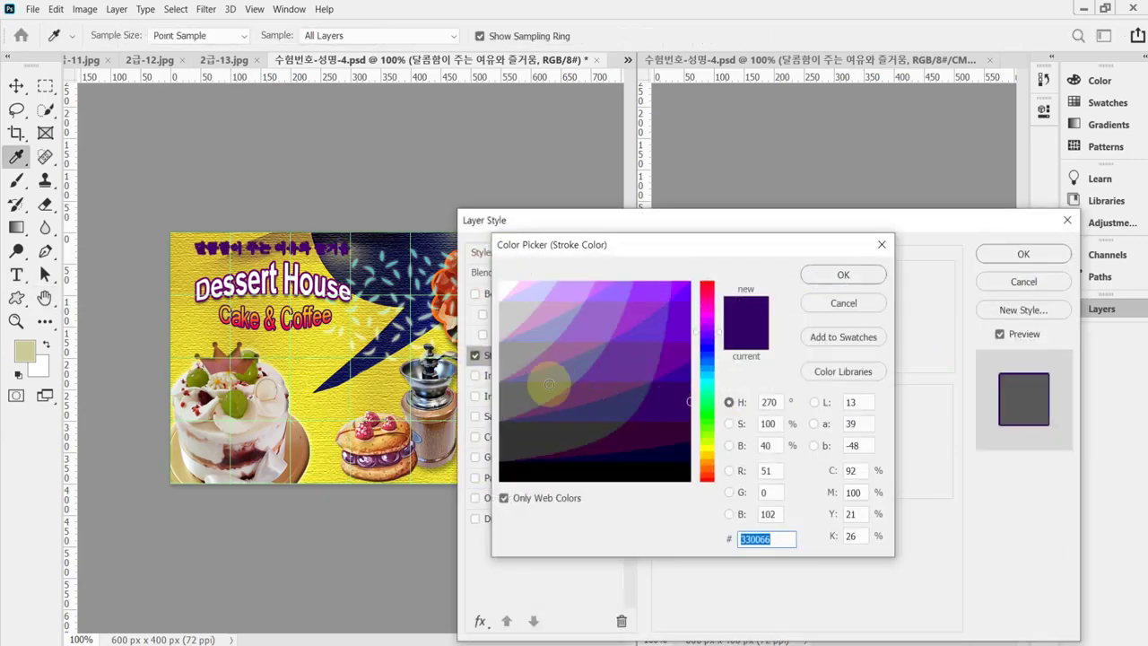
pyautogui.click(500, 285)
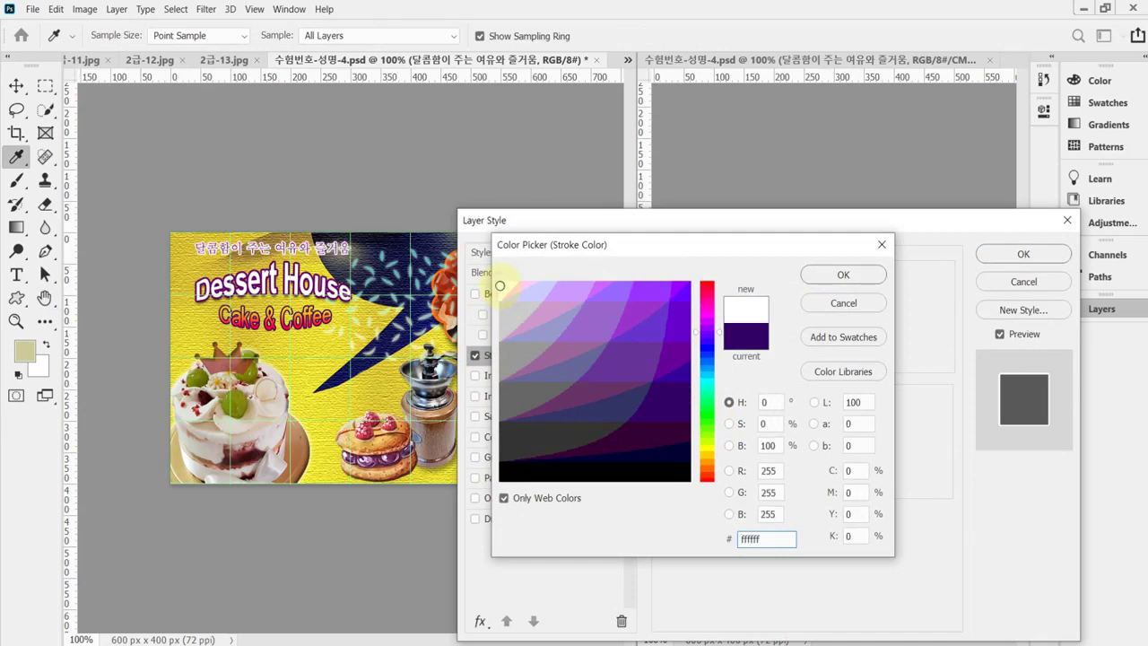
pyautogui.click(826, 278)
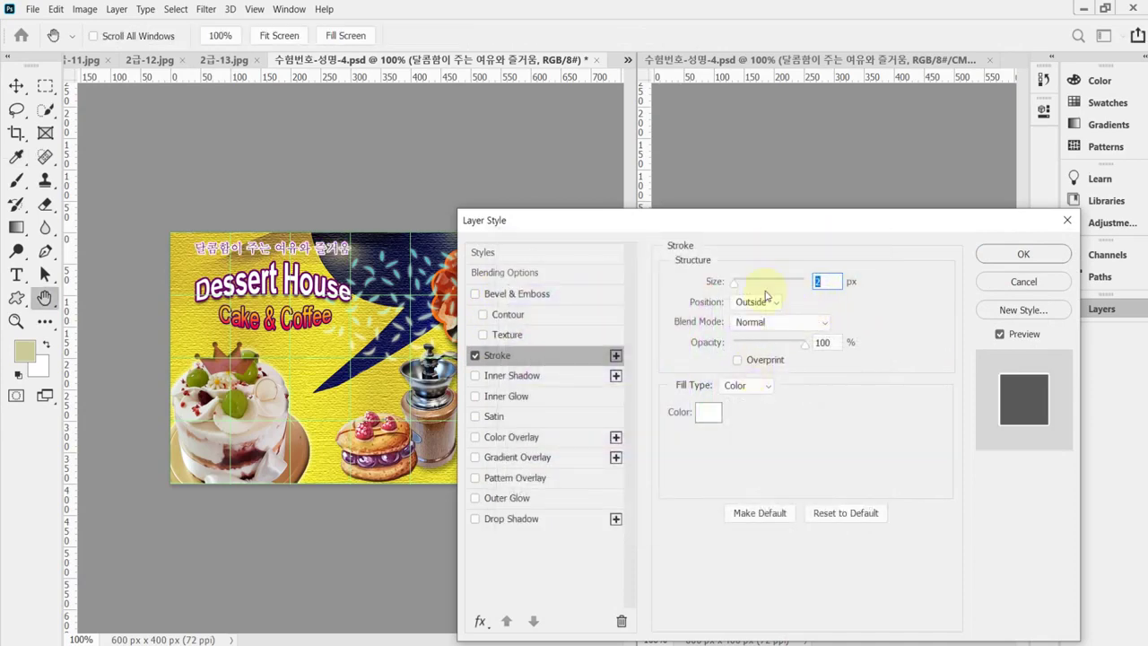
pyautogui.moveTo(757, 220); pyautogui.dragTo(734, 302)
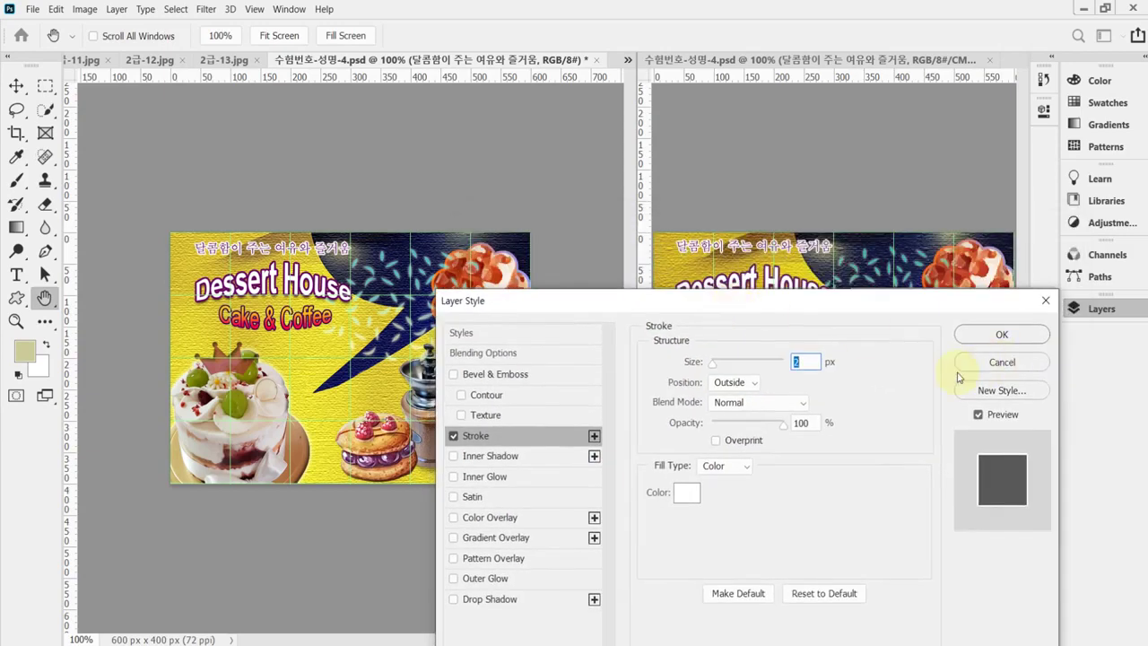
pyautogui.click(995, 335)
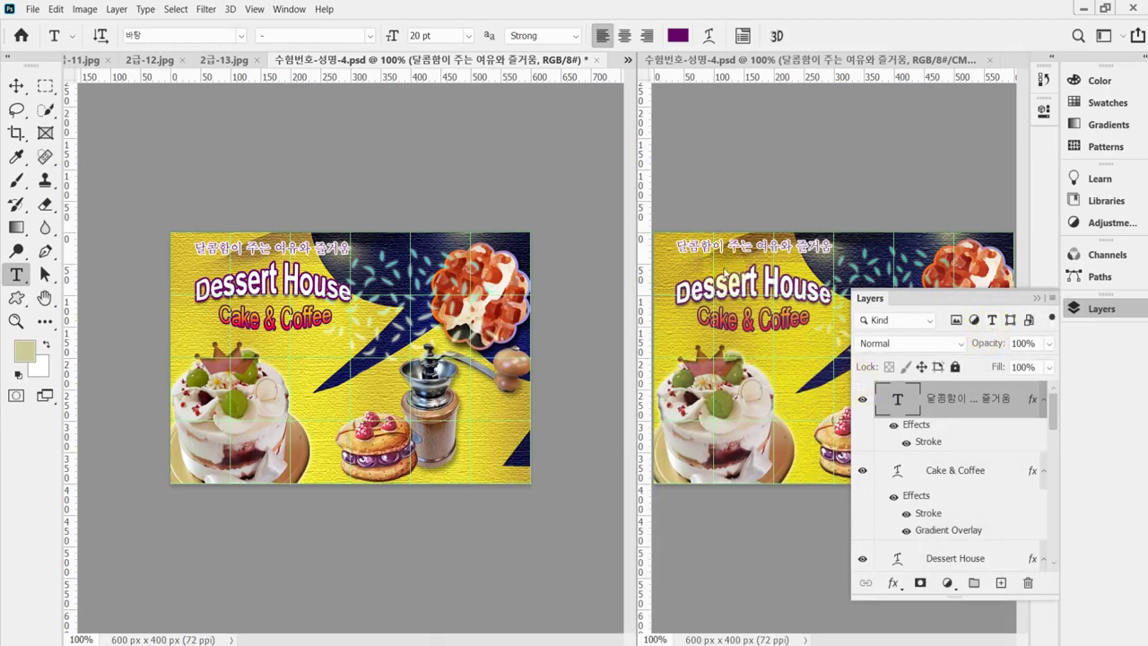
pyautogui.hotkey('ctrl', 's')
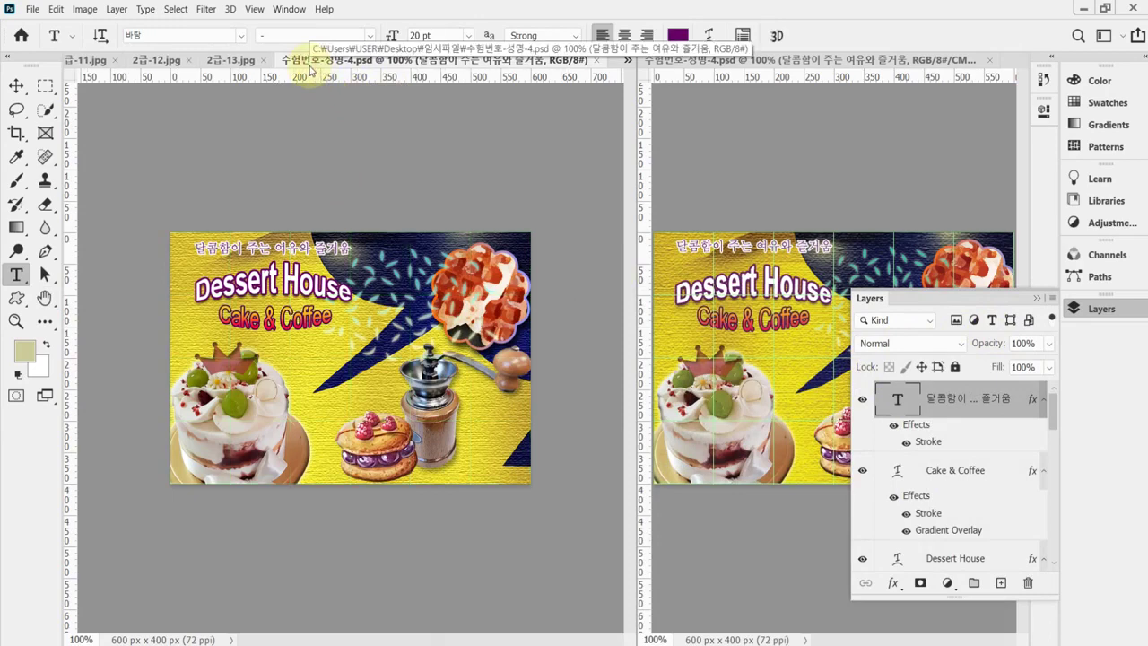
# Save a JPEG copy of the banner as 수험번호-성명-4.jpg in the GTQ folder under 문서 at quality 8.
pyautogui.hotkey('ctrl', 'shift', 's')
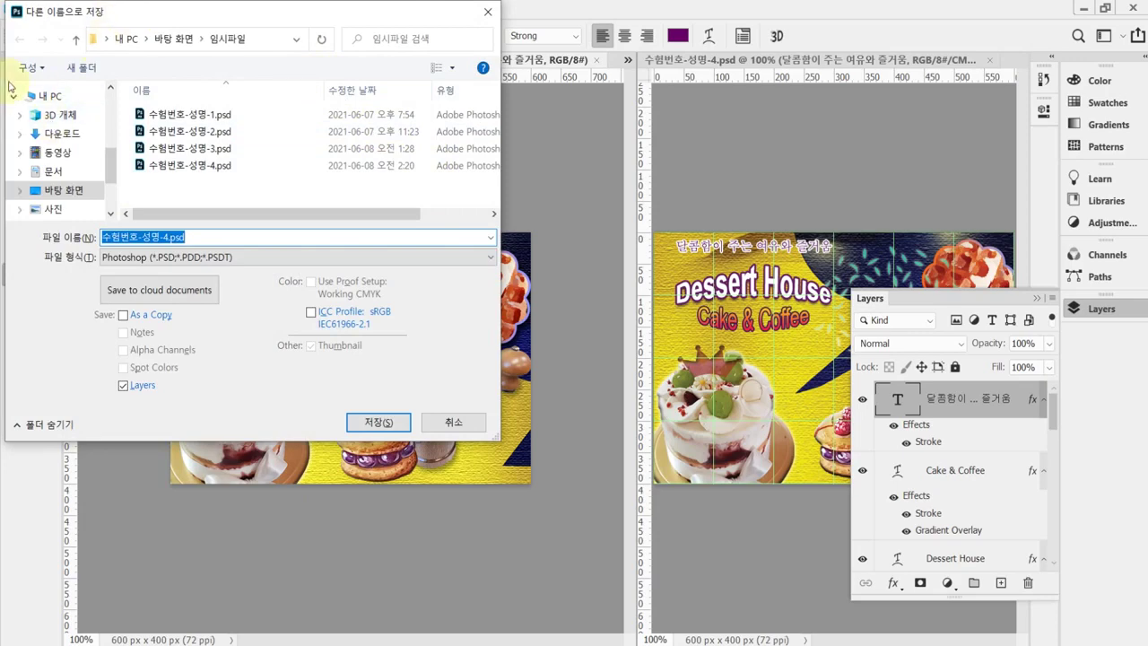
pyautogui.click(62, 104)
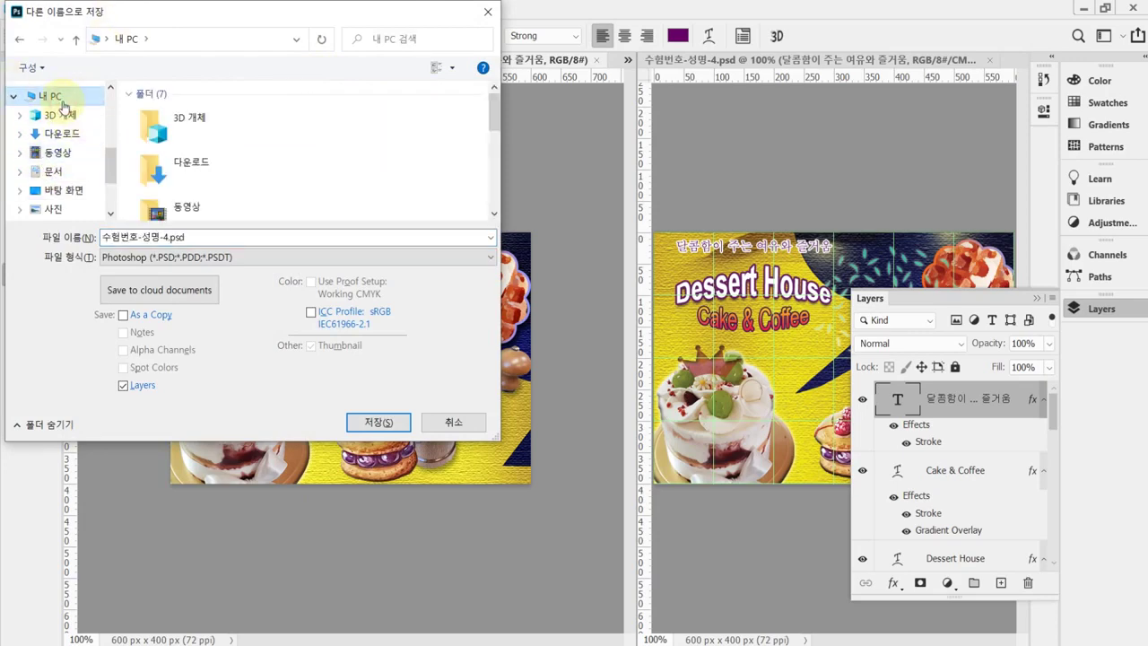
pyautogui.click(65, 170)
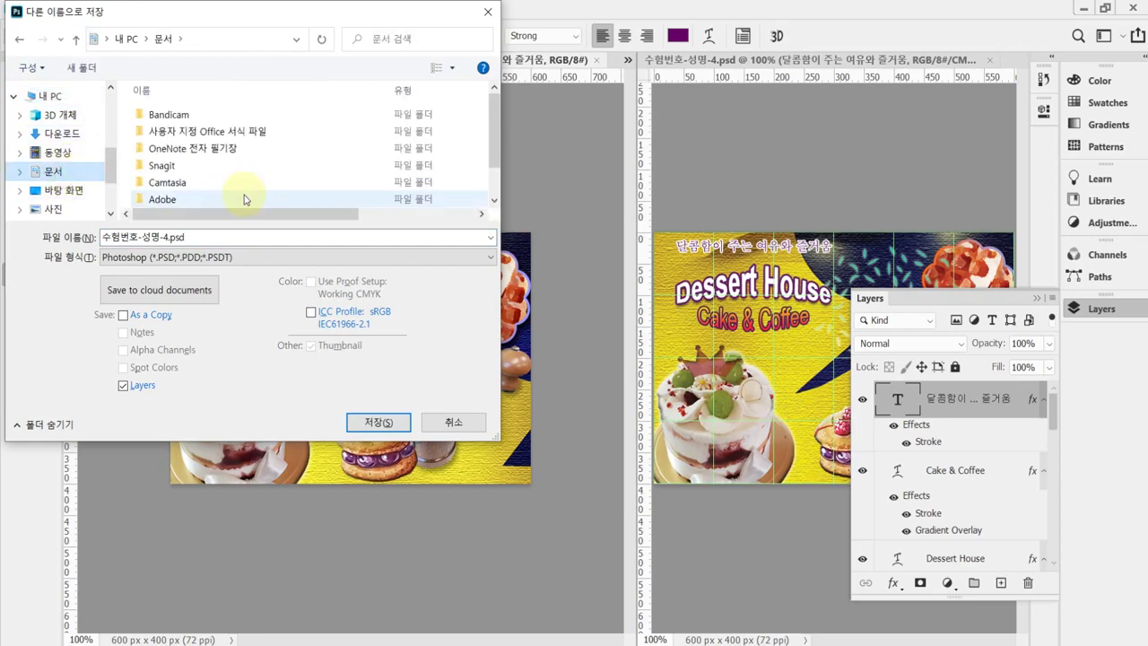
pyautogui.scroll(-1, 220, 197)
pyautogui.doubleClick(219, 198)
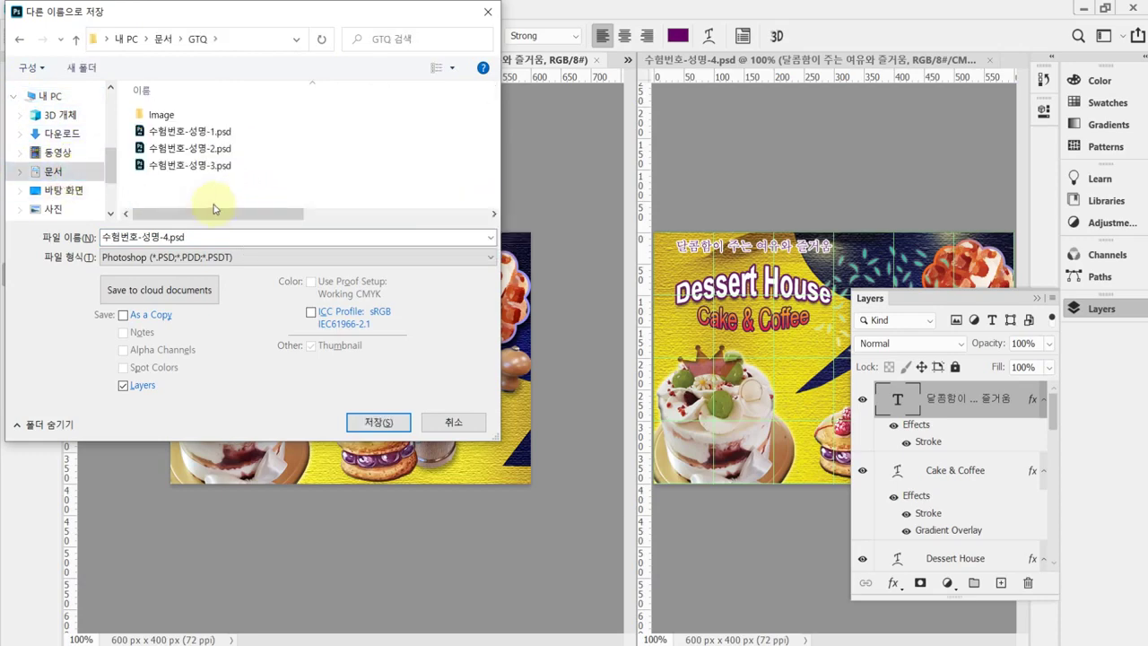
pyautogui.click(169, 257)
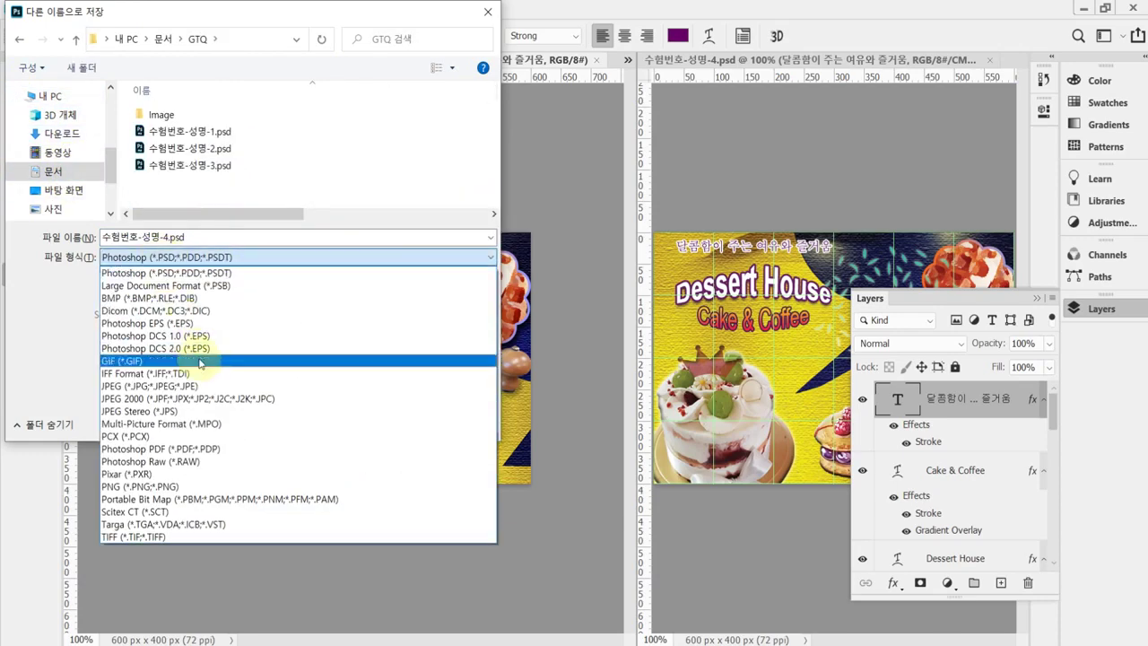
pyautogui.click(207, 386)
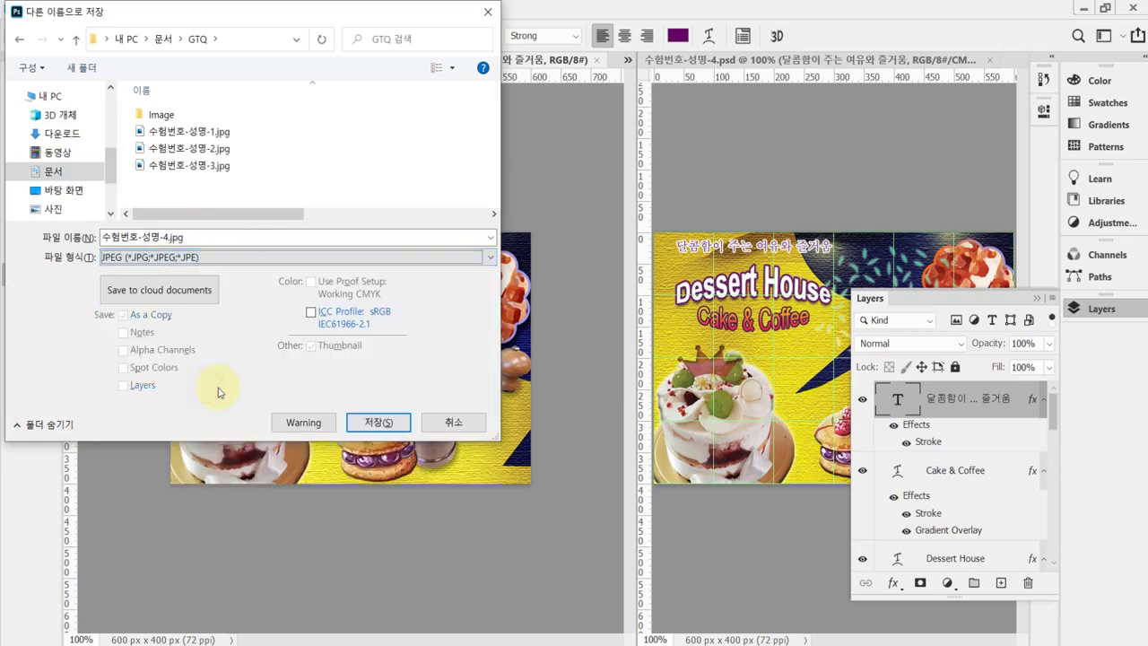
pyautogui.click(378, 422)
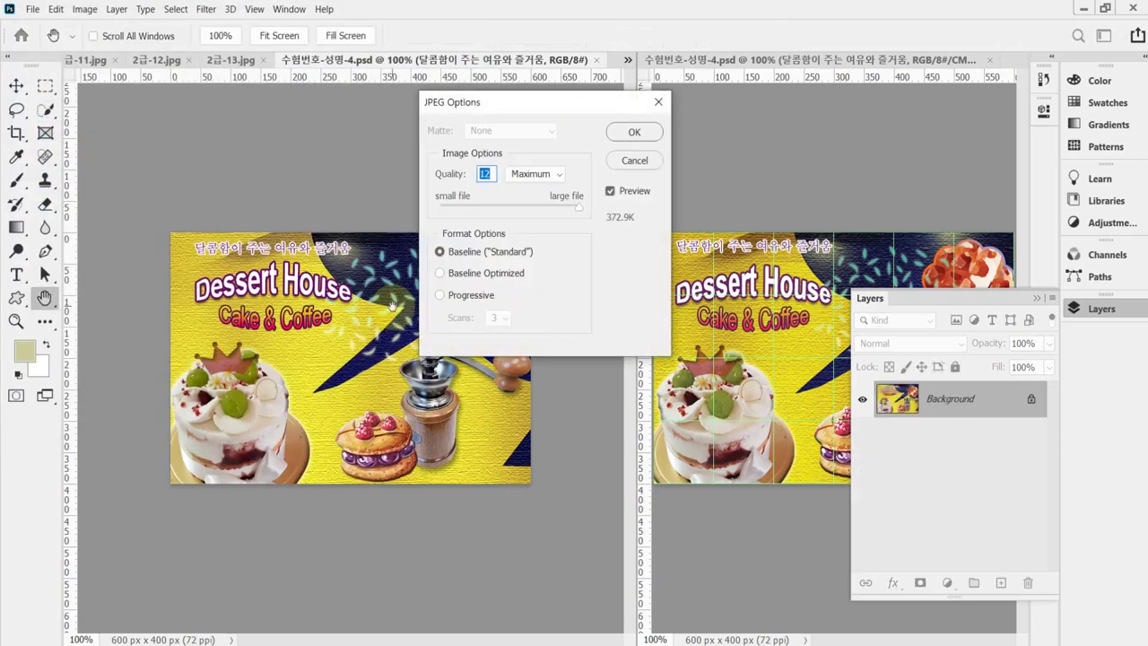
pyautogui.write('8')
pyautogui.press('Return')
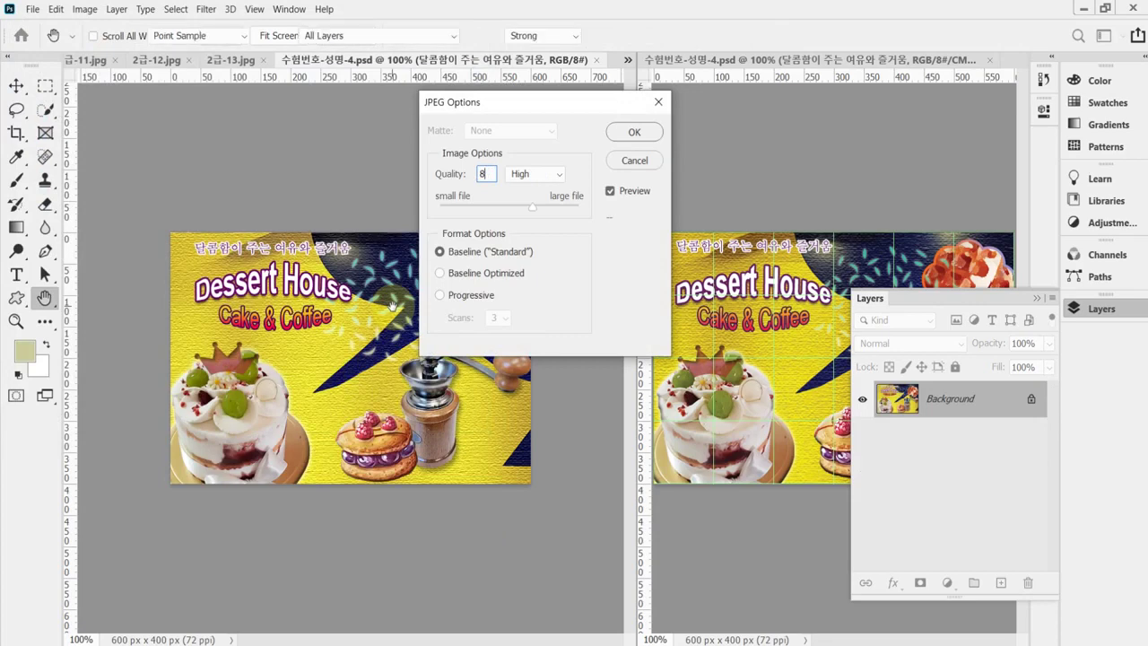
# Resize the banner image to 60 × 40 px with its proportions constrained.
pyautogui.click(83, 10)
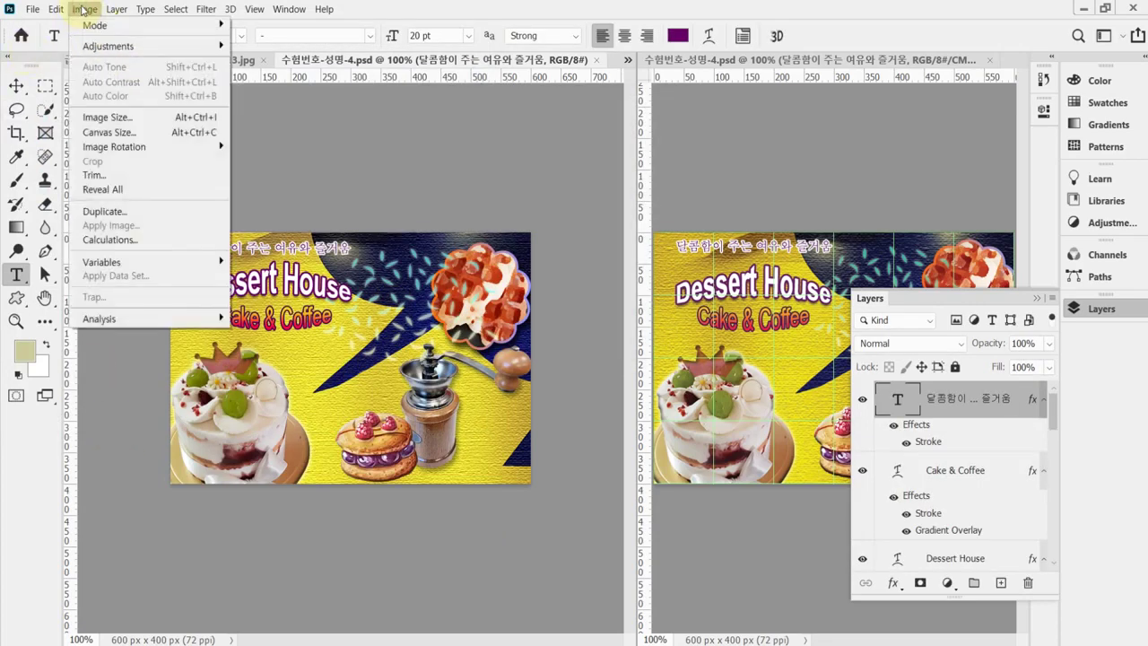
pyautogui.click(132, 117)
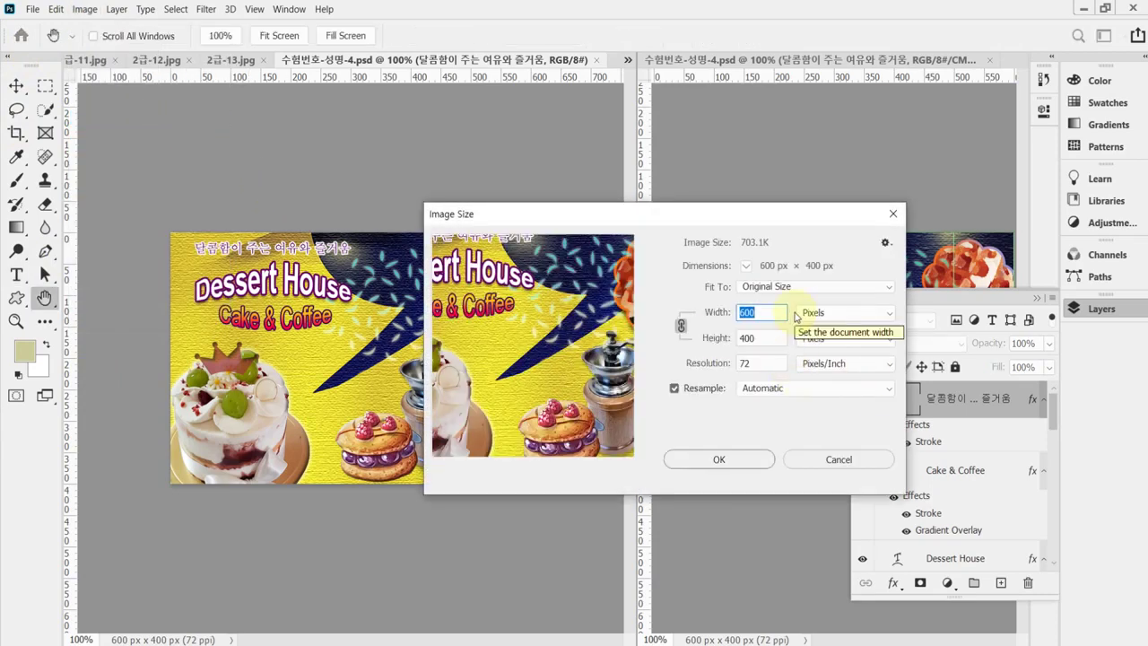
pyautogui.write('60')
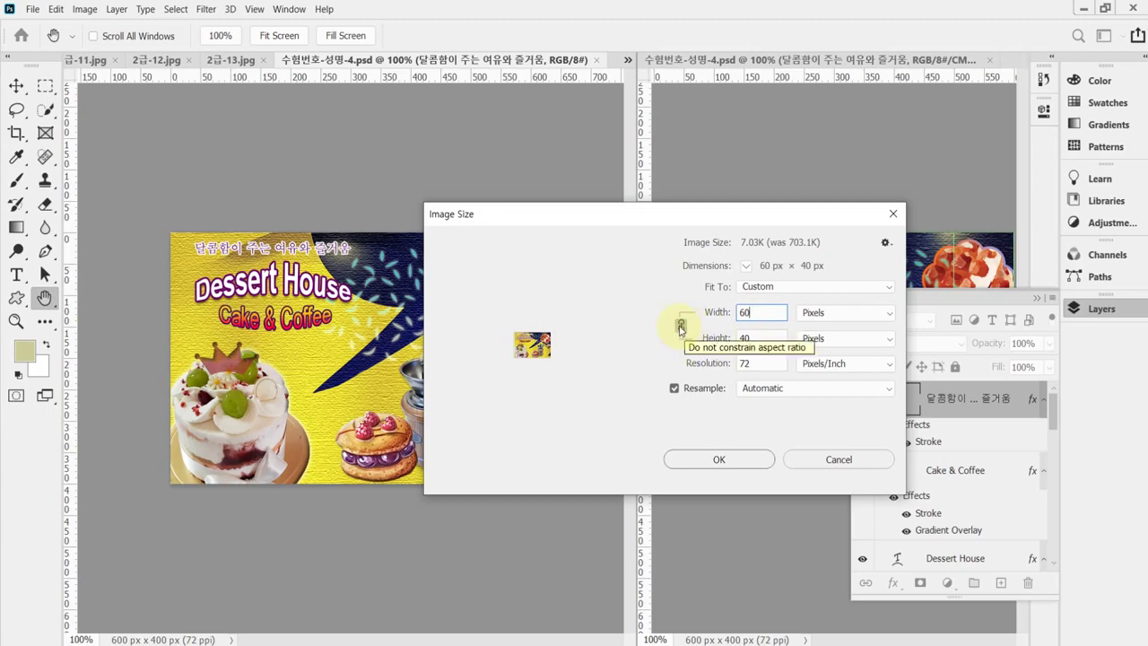
pyautogui.click(721, 460)
pyautogui.press('t')
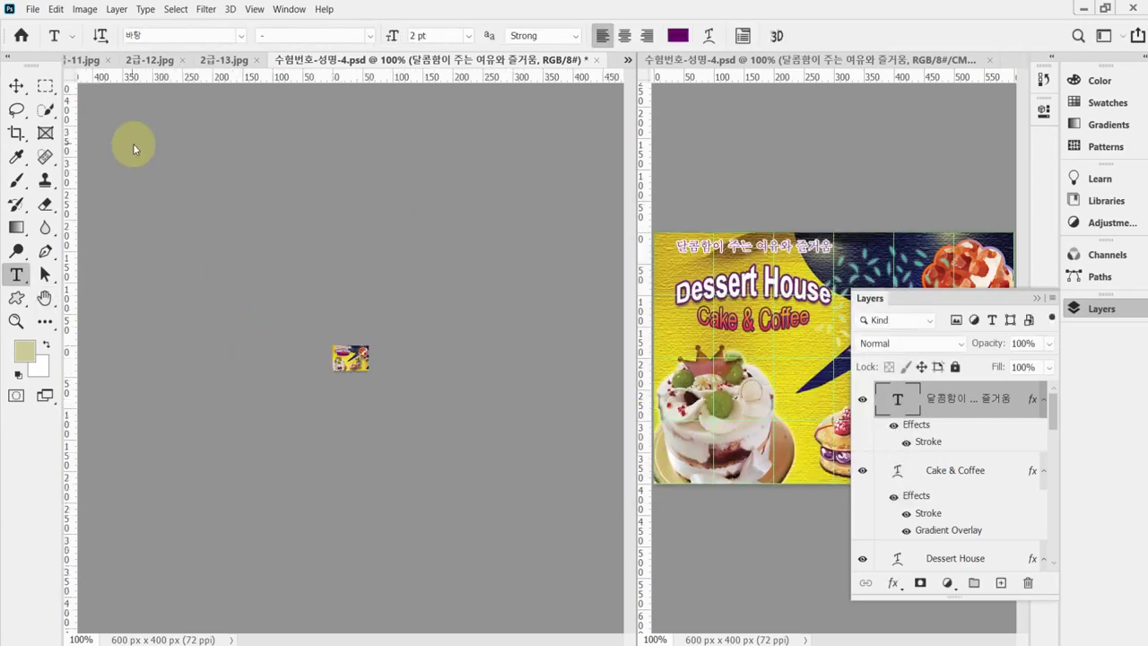
# Save the reduced banner in Photoshop format as 수험번호-성명-4.psd in the GTQ folder under 문서.
pyautogui.hotkey('ctrl', 'shift', 's')
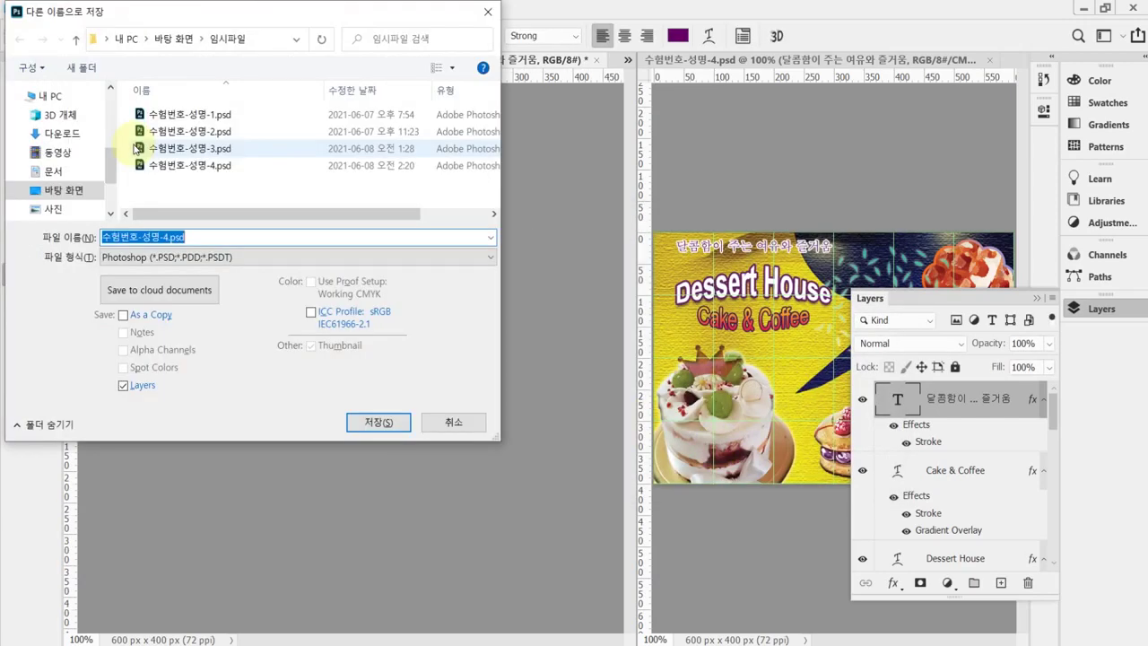
pyautogui.click(52, 97)
pyautogui.click(53, 170)
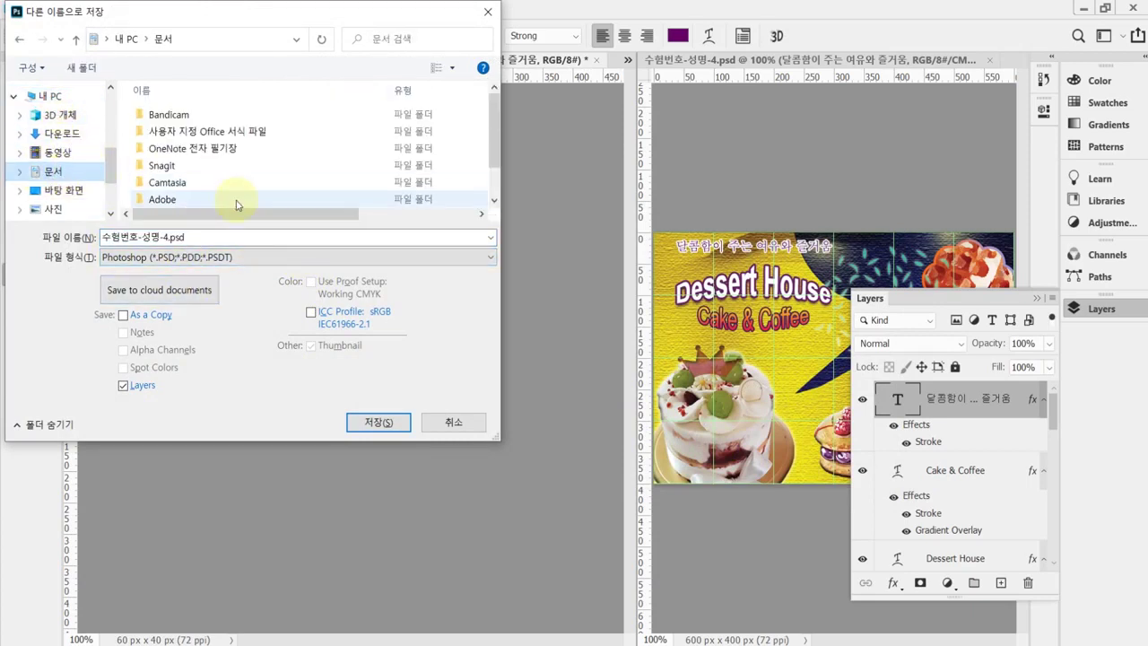
pyautogui.scroll(-1, 265, 185)
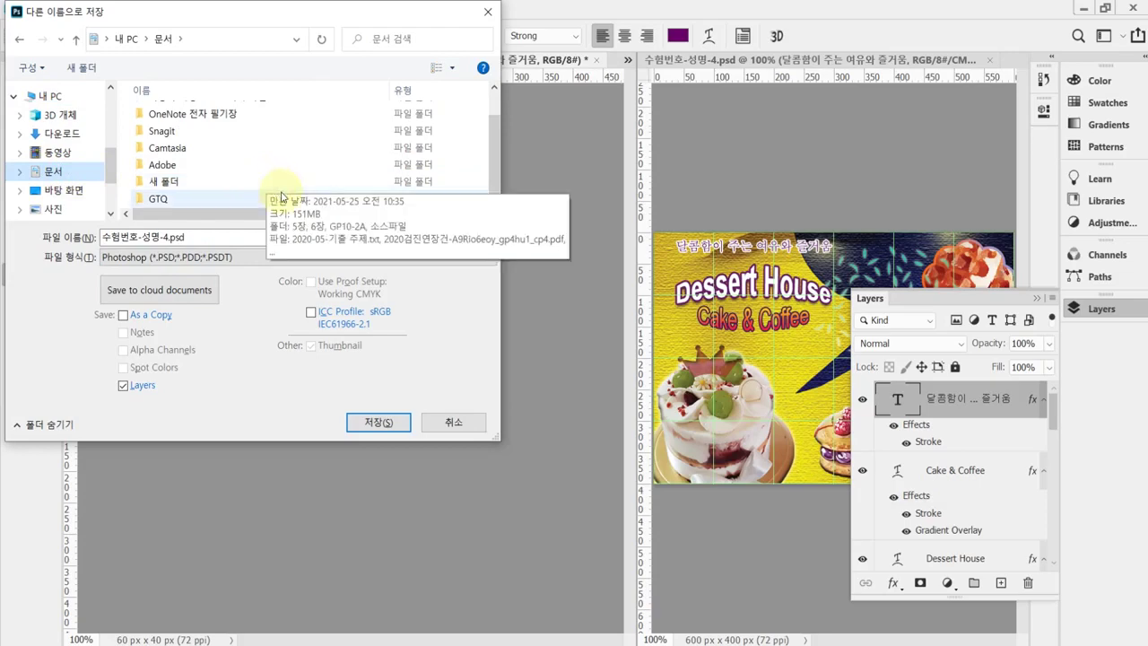
pyautogui.doubleClick(180, 201)
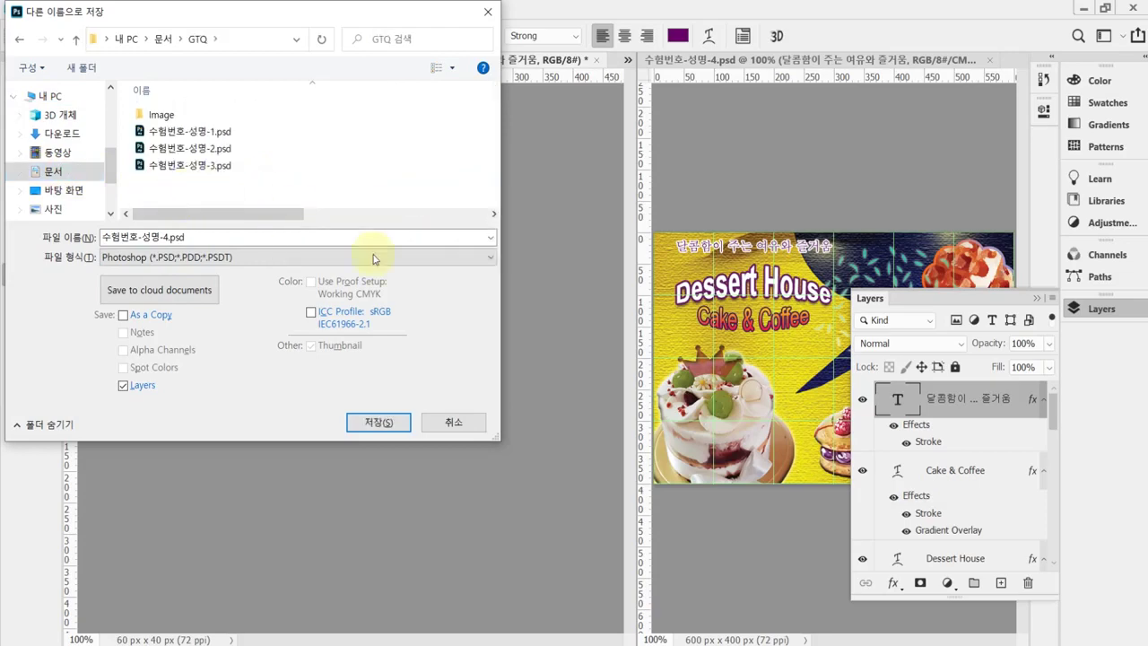
pyautogui.click(377, 421)
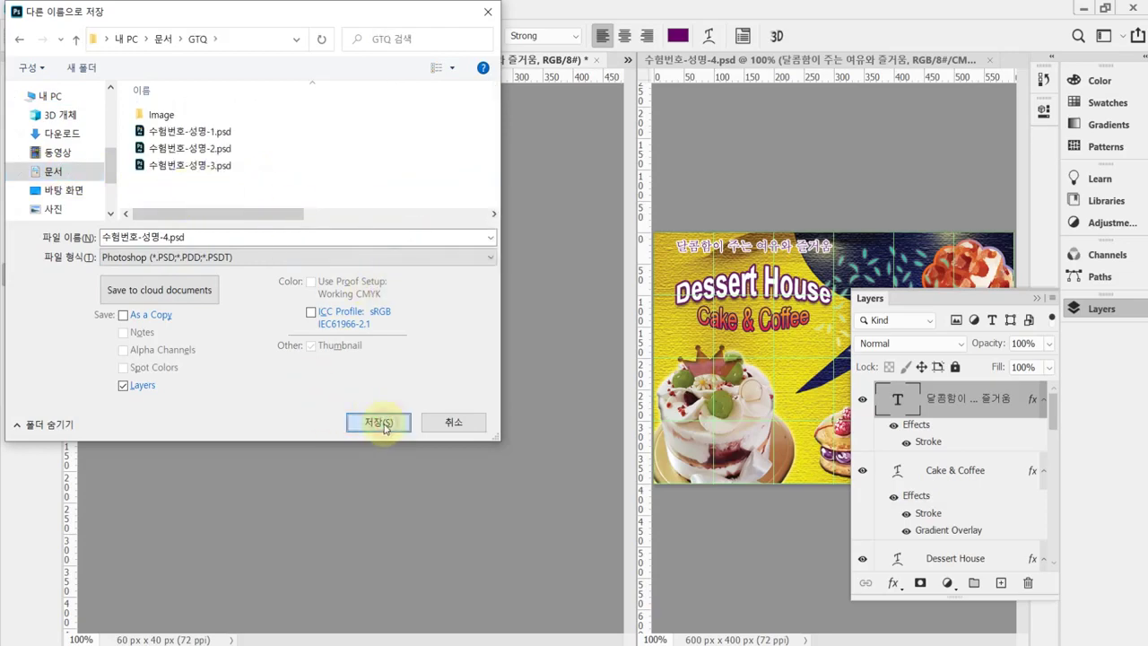